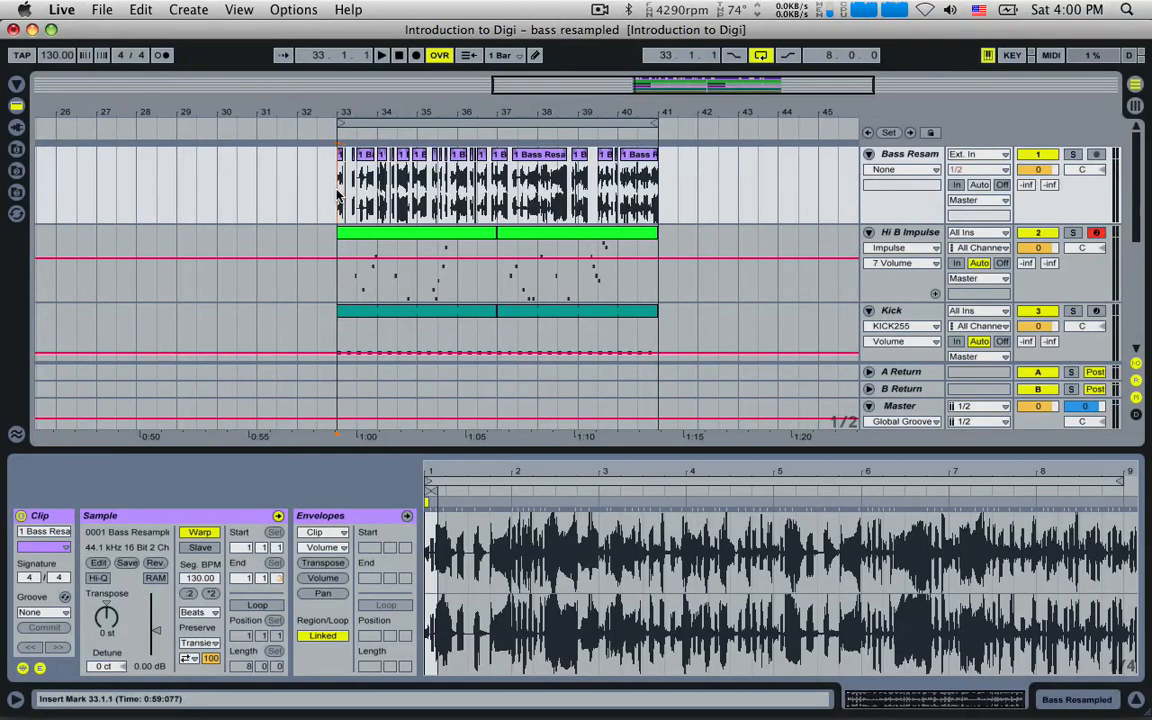
- Audition the Bass Resampled and Hi B Impulse tracks one at a time in solo, and clear the solos
{"action": "left_click", "coordinate": [1073, 153]}
{"action": "key", "text": "space"}
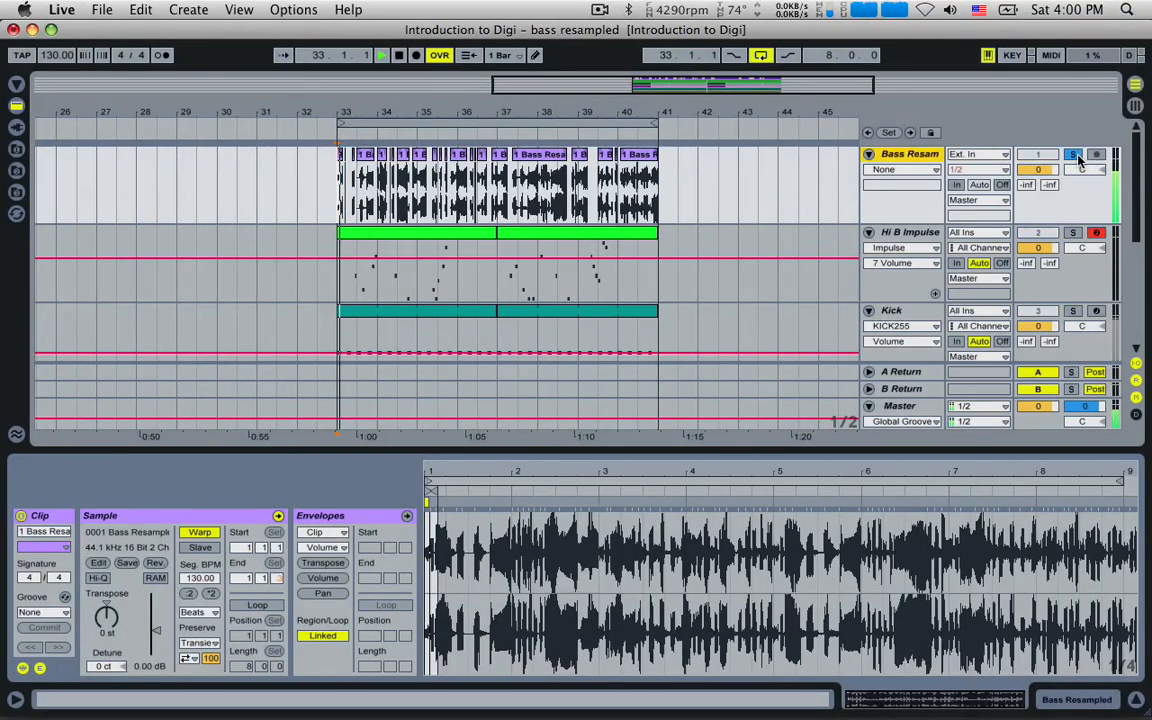
{"action": "left_click", "coordinate": [910, 232]}
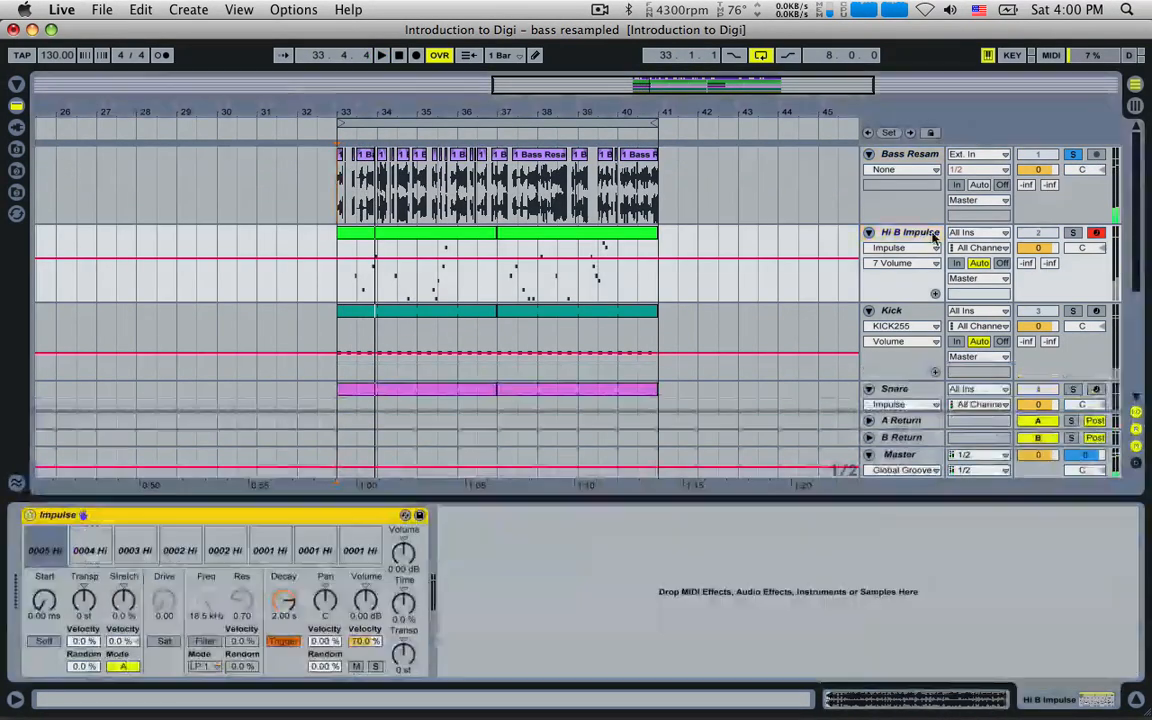
{"action": "left_click", "coordinate": [1073, 232]}
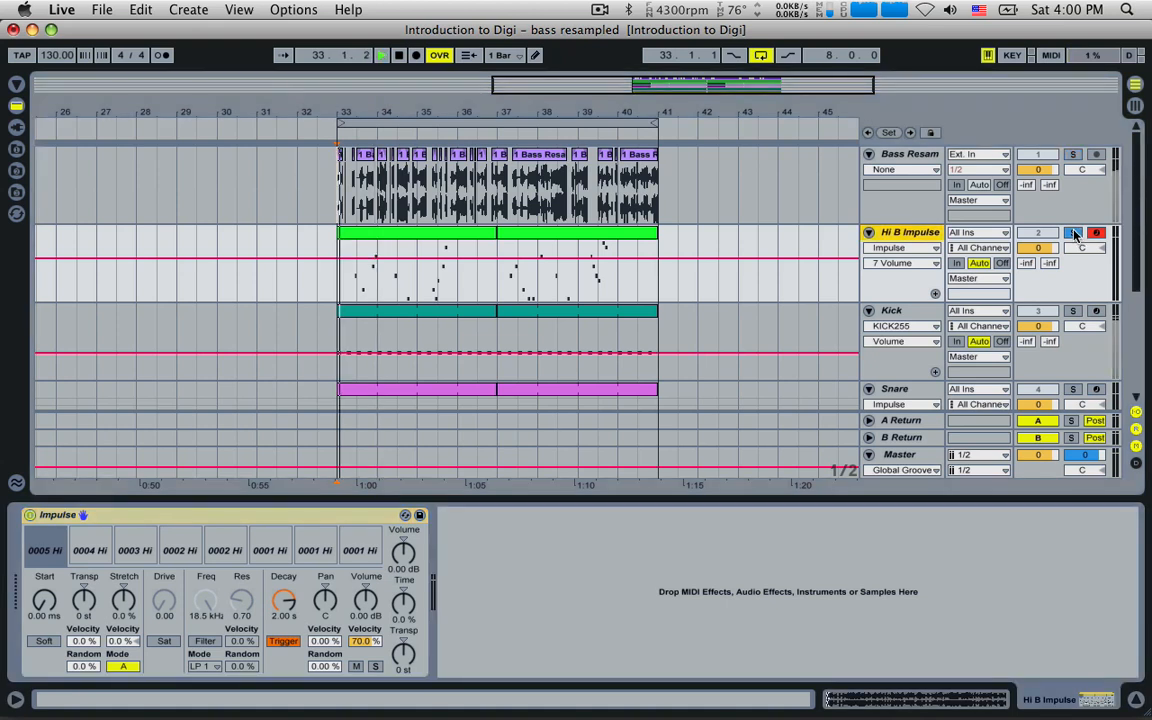
{"action": "key", "text": "space"}
{"action": "key", "text": "space"}
{"action": "left_click", "coordinate": [1074, 155]}
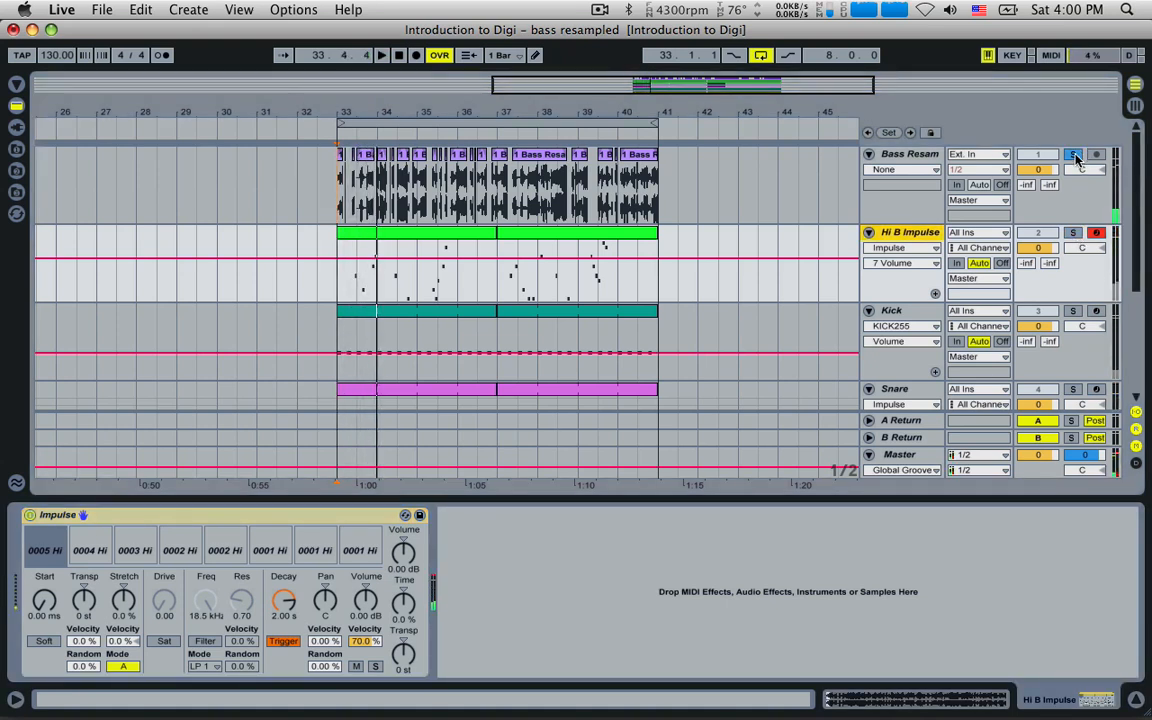
{"action": "left_click", "coordinate": [1074, 155]}
{"action": "key", "text": "space"}
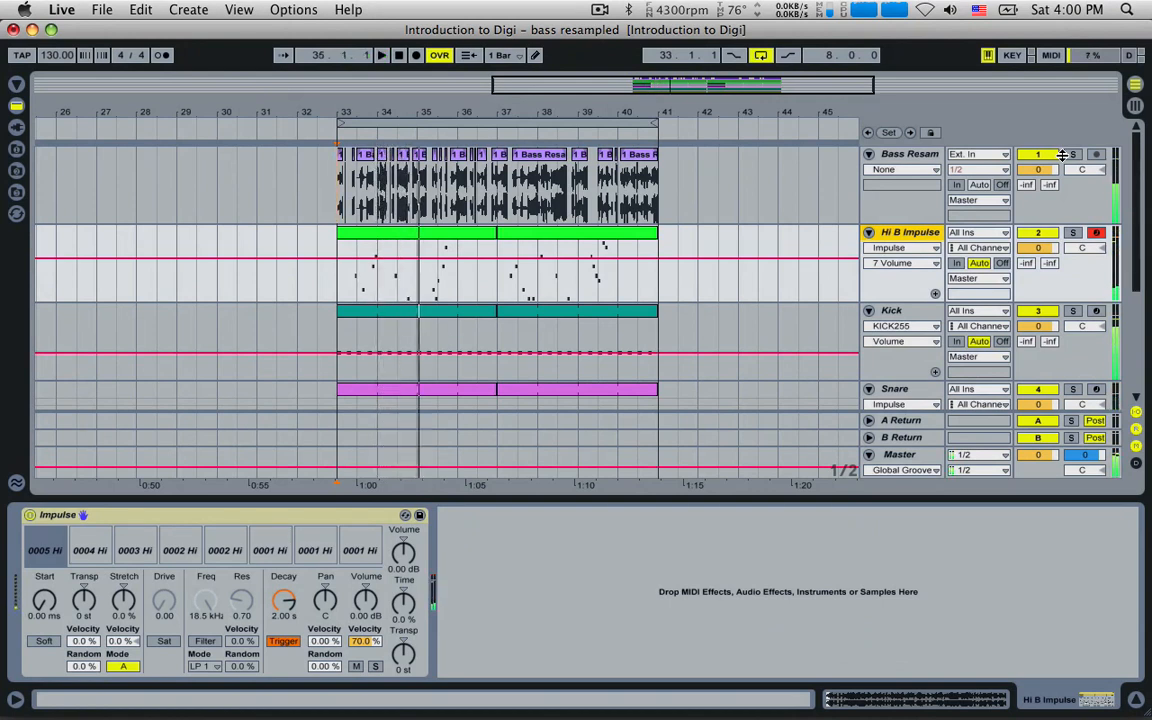
- Play the arrangement from bar 33 with all tracks sounding, and stop near the end of the loop
{"action": "left_click", "coordinate": [338, 181]}
{"action": "key", "text": "space"}
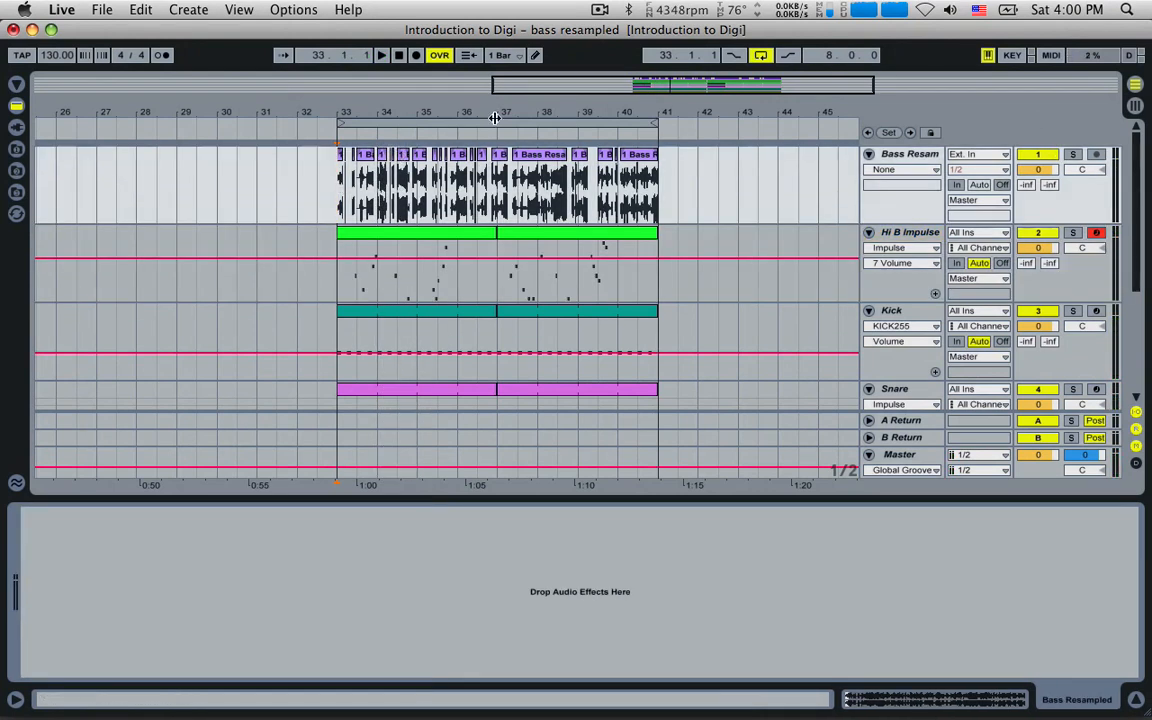
{"action": "left_click_drag", "start_coordinate": [520, 92], "coordinate": [606, 120]}
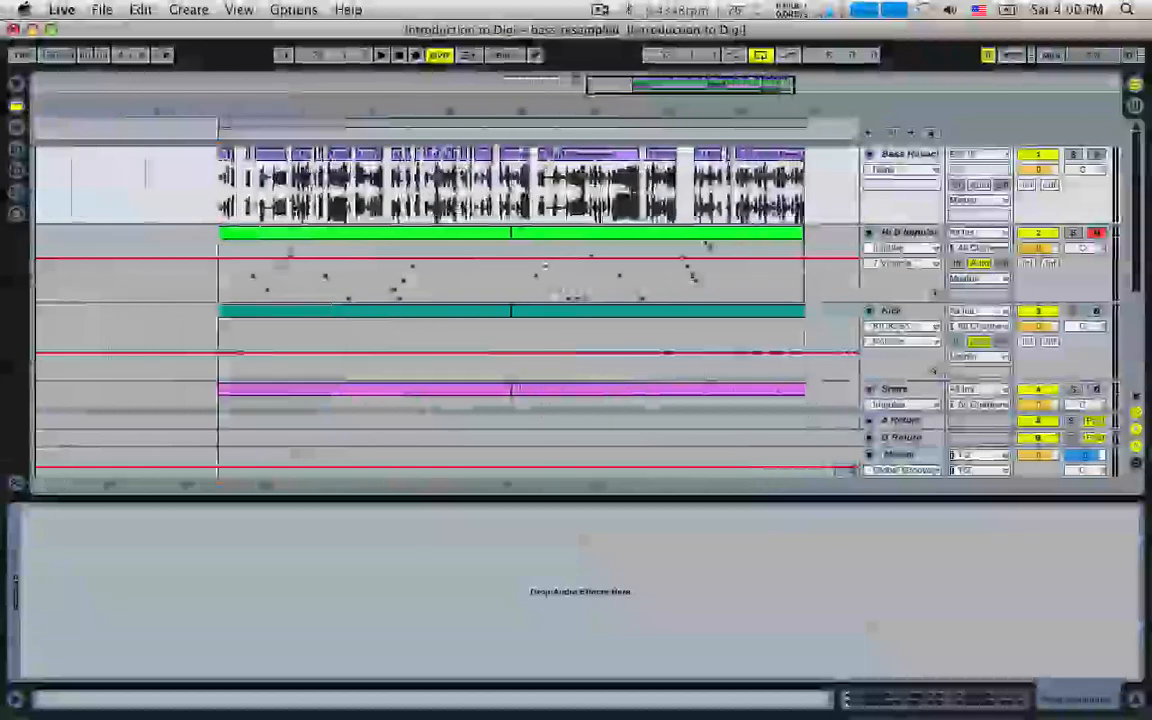
{"action": "key", "text": "space"}
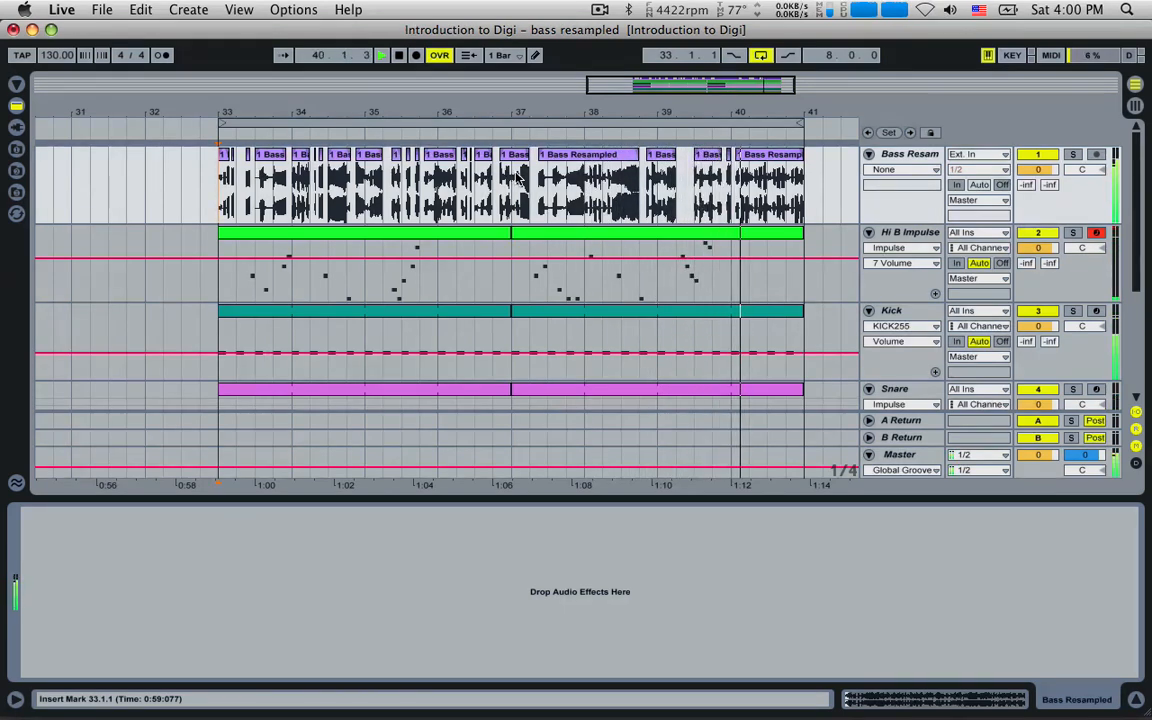
{"action": "key", "text": "space"}
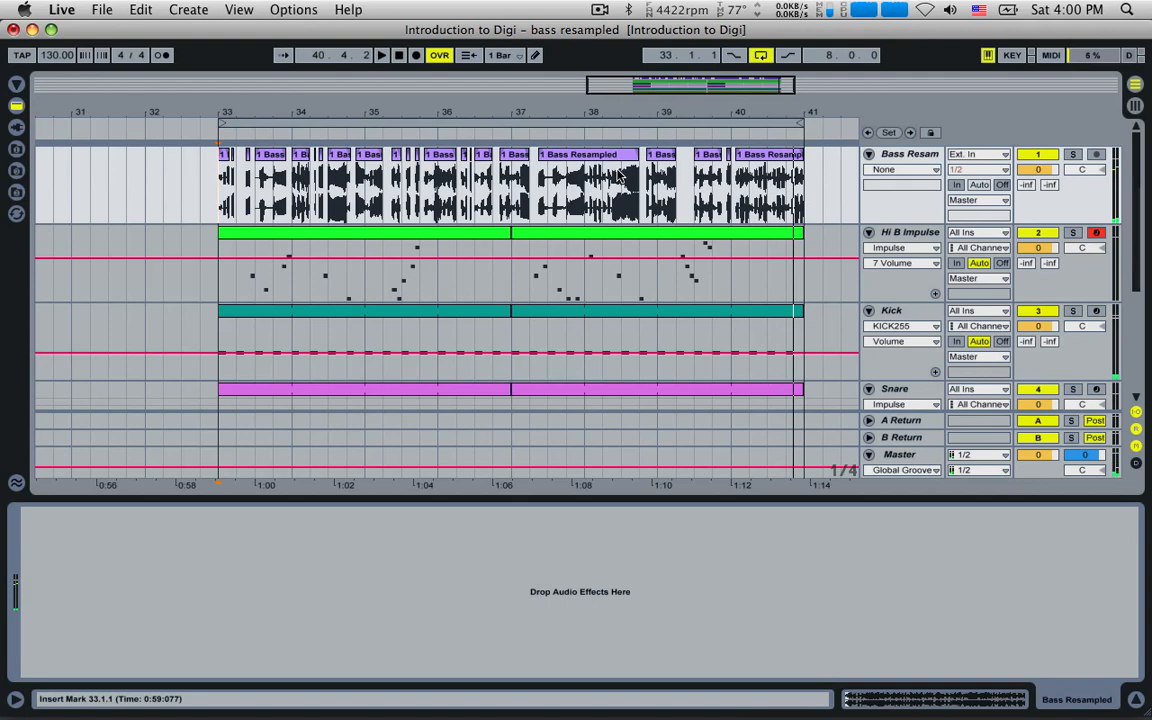
{"action": "left_click", "coordinate": [909, 233]}
{"action": "scroll", "coordinate": [910, 237], "scroll_direction": "down", "scroll_amount": 5}
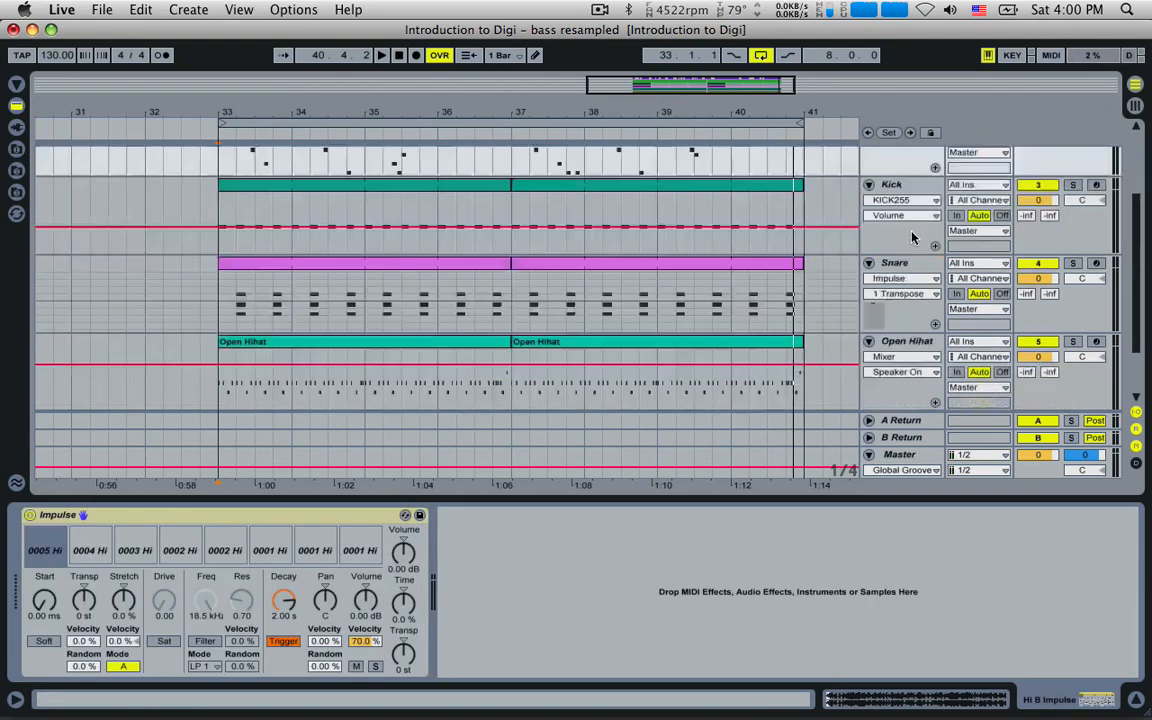
{"action": "scroll", "coordinate": [902, 275], "scroll_direction": "up", "scroll_amount": 5}
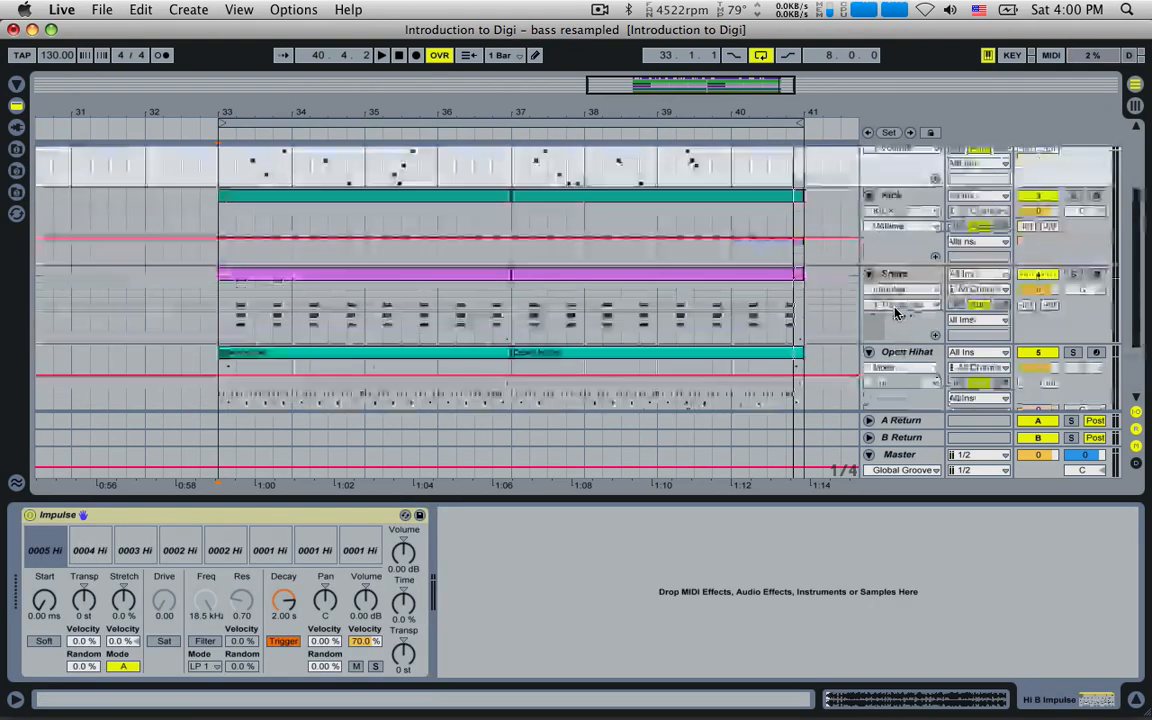
{"action": "left_click", "coordinate": [916, 156]}
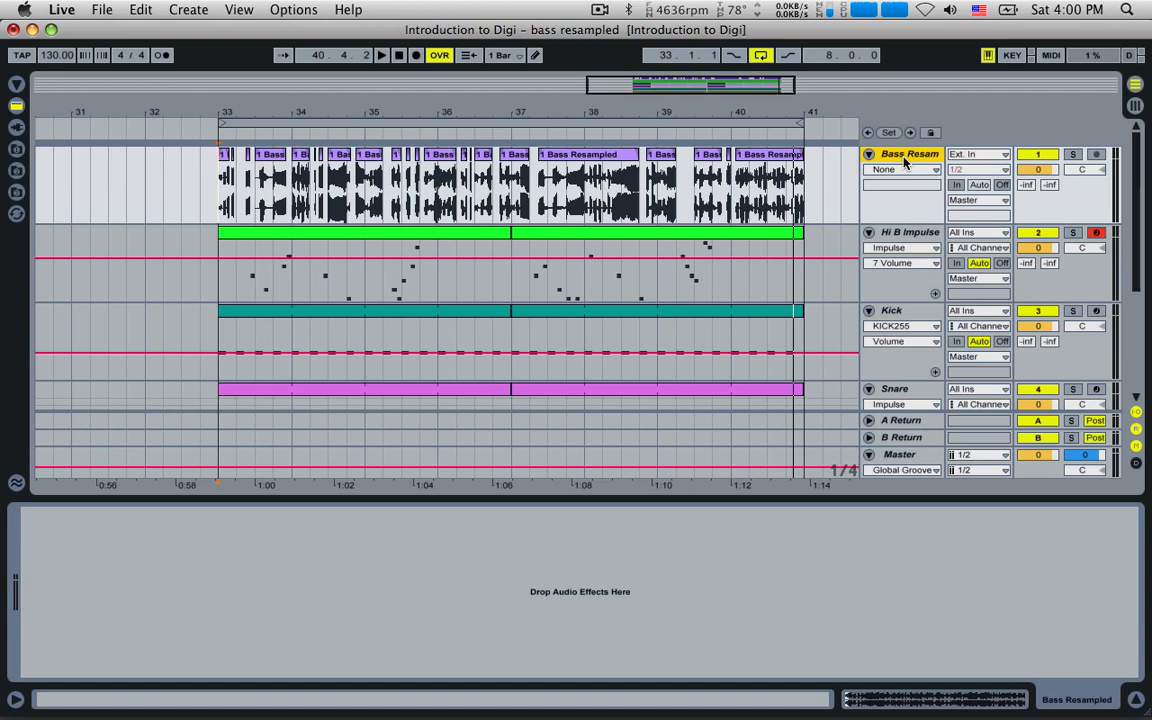
{"action": "left_click", "coordinate": [914, 240]}
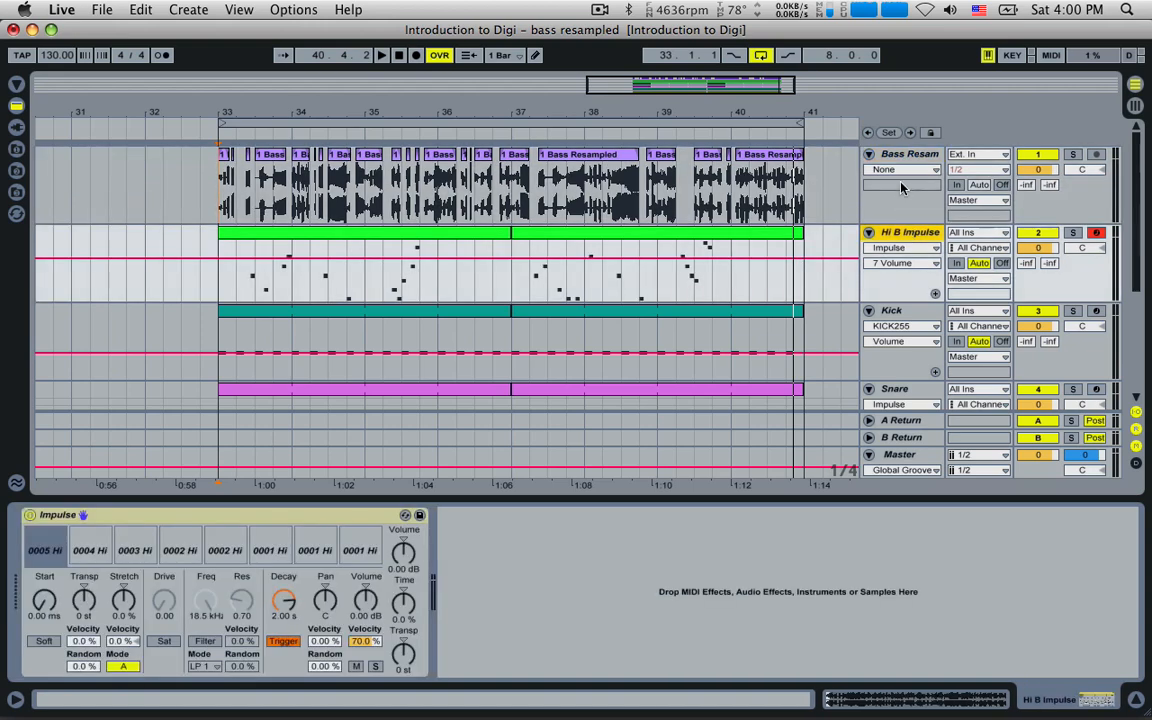
- Insert a new MIDI track directly below the Bass Resampled track and name it Pads
{"action": "left_click", "coordinate": [900, 159]}
{"action": "key", "text": "super+shift+t"}
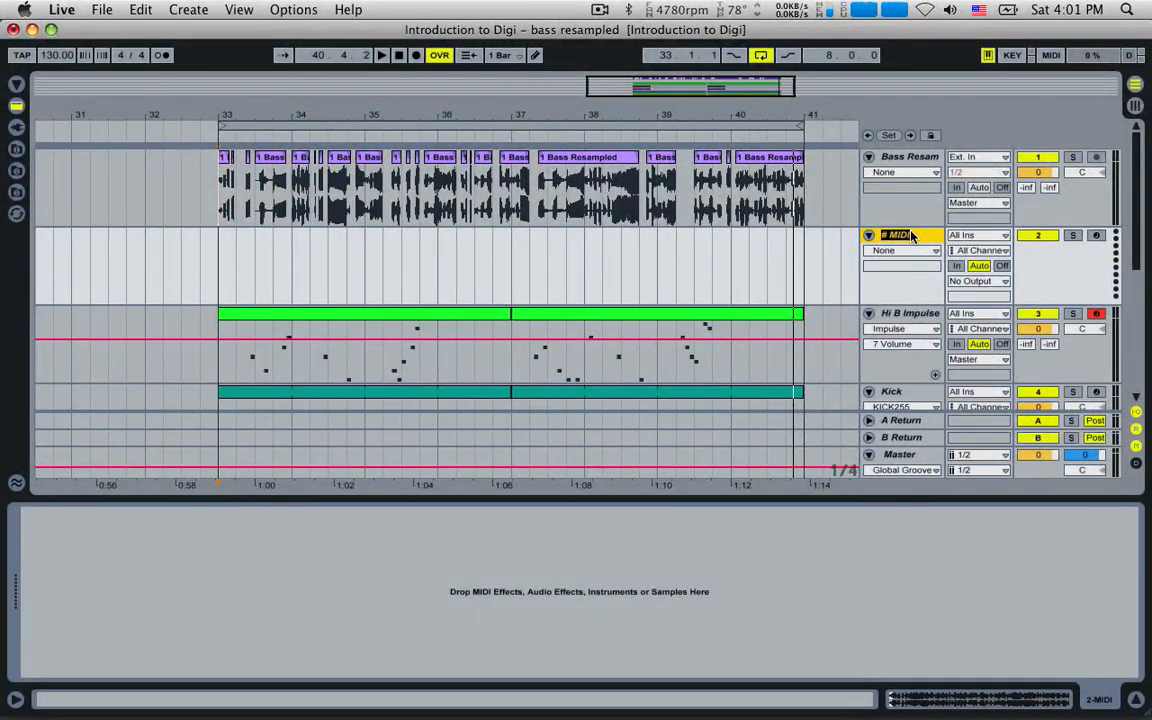
{"action": "left_click", "coordinate": [911, 236]}
{"action": "type", "text": "Pads"}
{"action": "key", "text": "Return"}
- Move the Pads track down to the end of the track list, below the Bongo track
{"action": "left_click_drag", "start_coordinate": [911, 236], "coordinate": [899, 397]}
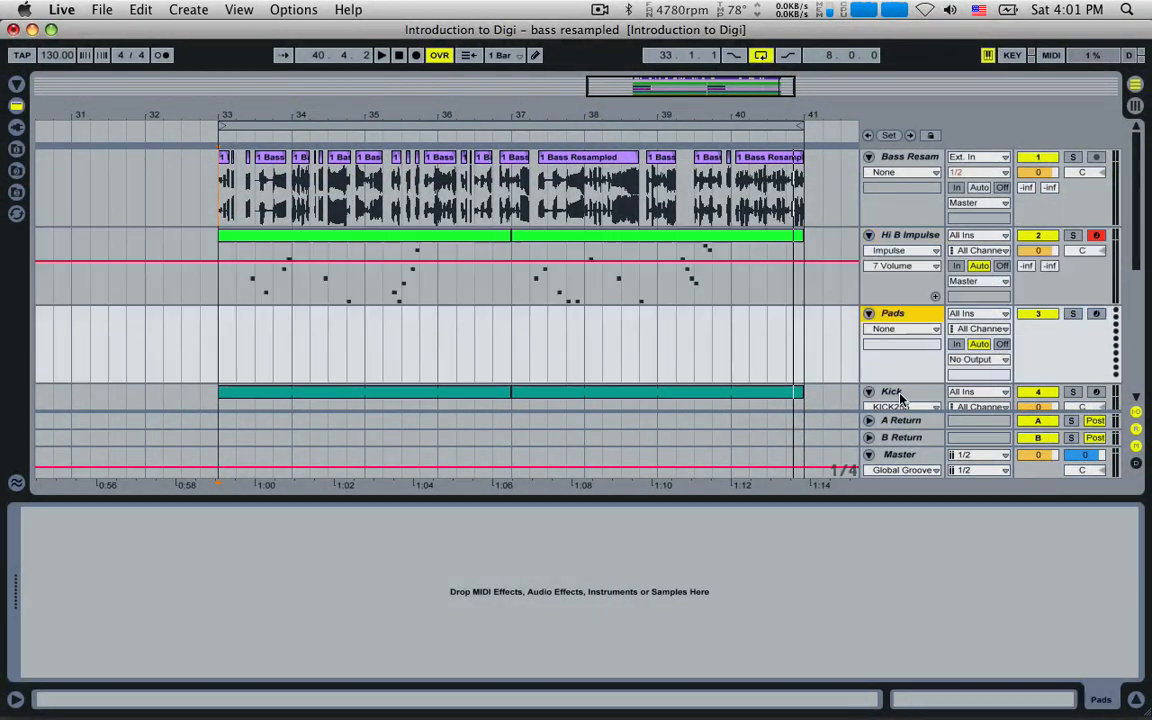
{"action": "scroll", "coordinate": [902, 346], "scroll_direction": "down", "scroll_amount": 5}
{"action": "scroll", "coordinate": [902, 200], "scroll_direction": "up", "scroll_amount": 2}
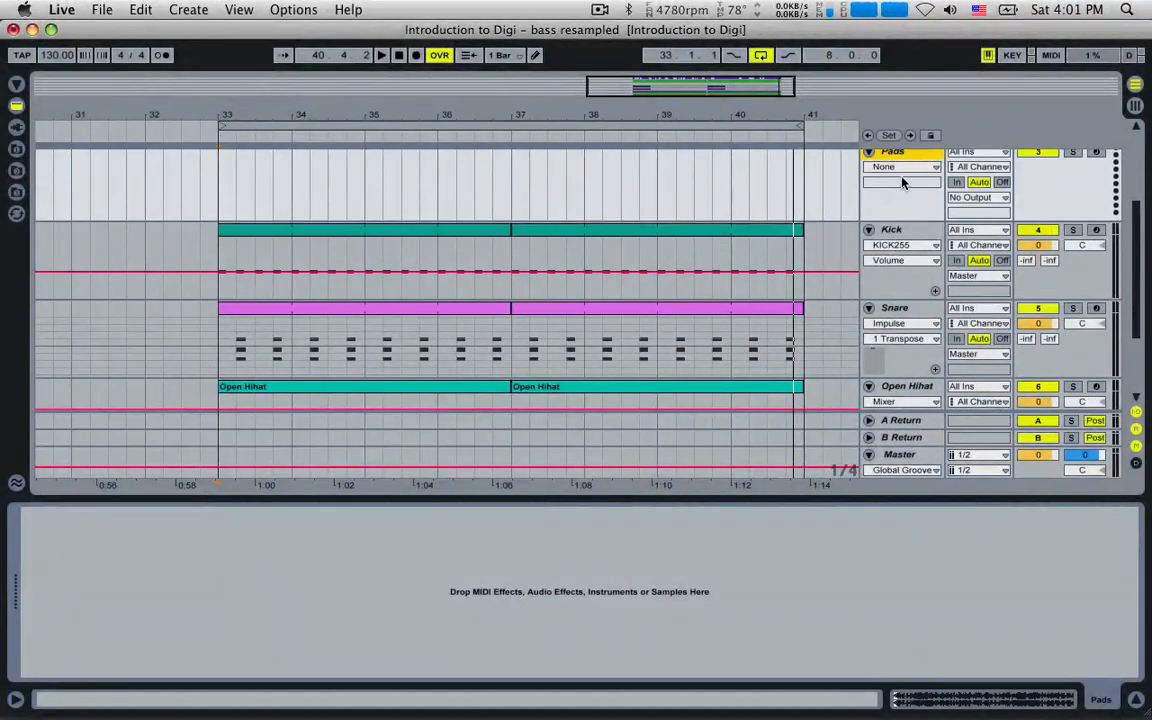
{"action": "left_click_drag", "start_coordinate": [897, 156], "coordinate": [912, 374]}
{"action": "scroll", "coordinate": [911, 345], "scroll_direction": "down", "scroll_amount": 4}
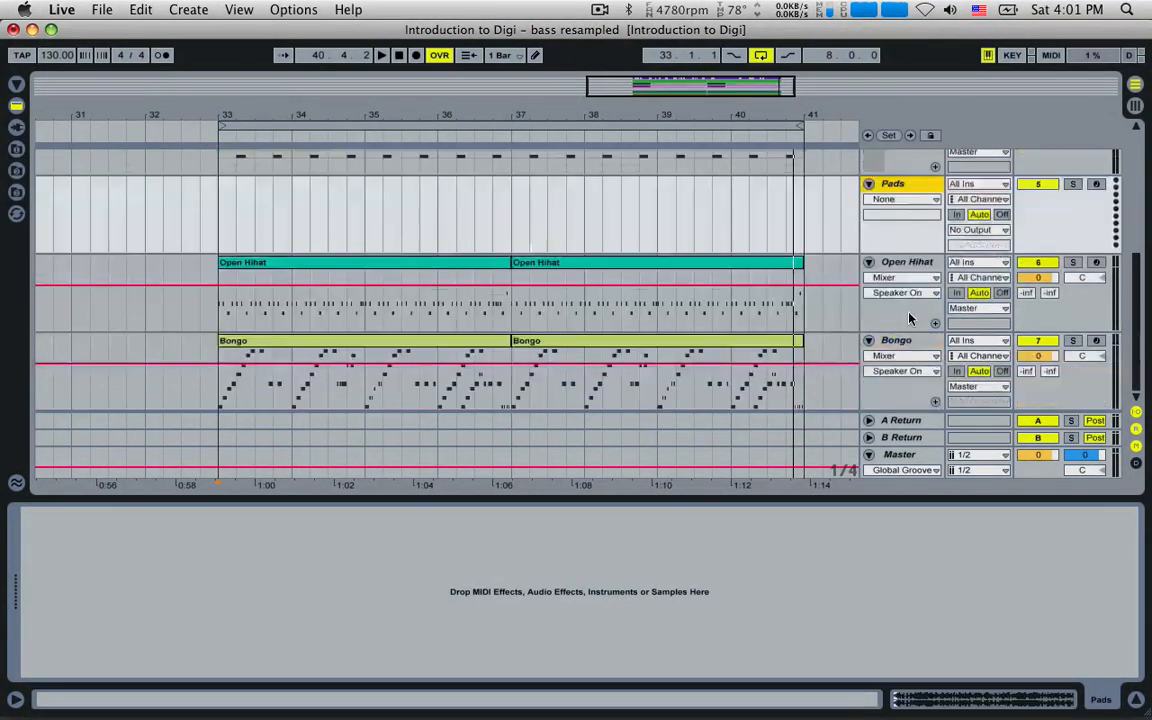
{"action": "left_click_drag", "start_coordinate": [895, 193], "coordinate": [898, 392]}
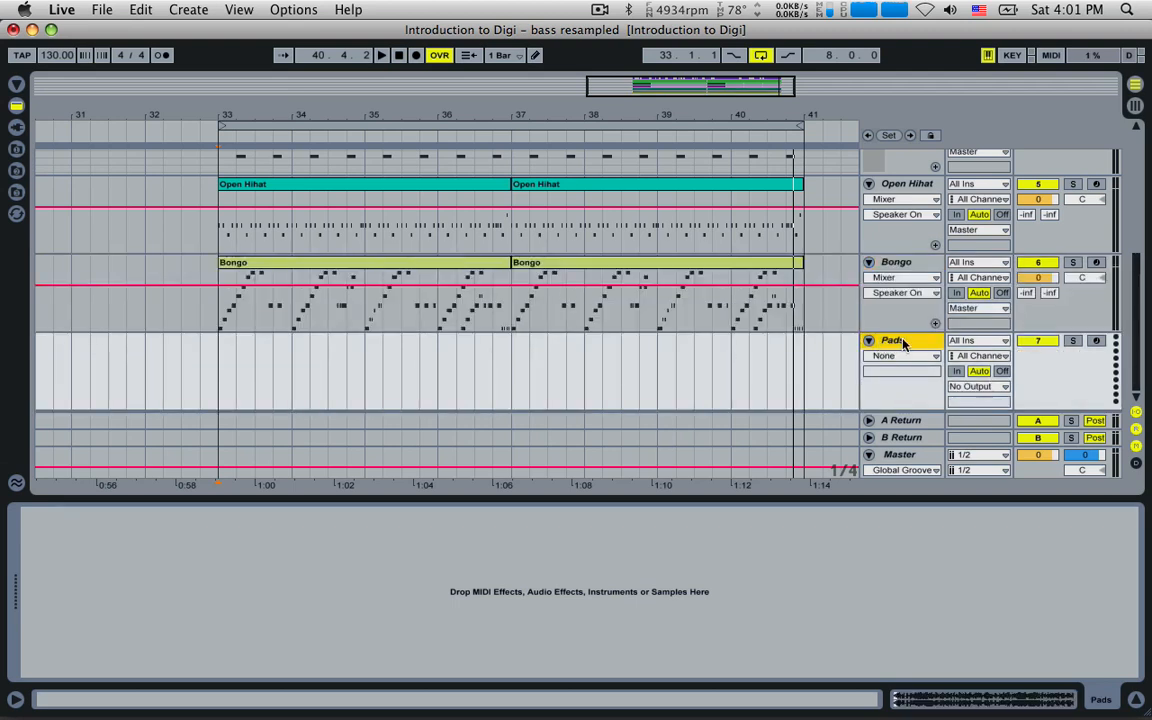
- Load the Analog instrument from the Live Devices onto the Pads track
{"action": "left_click", "coordinate": [15, 110]}
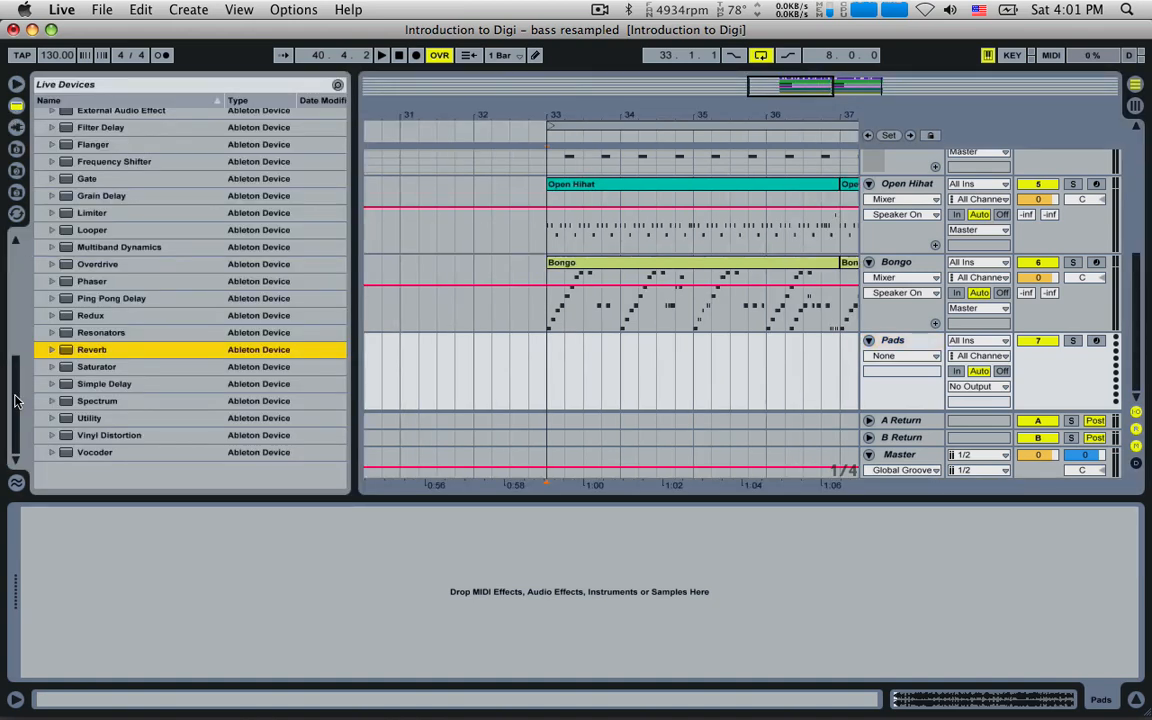
{"action": "left_click_drag", "start_coordinate": [15, 400], "coordinate": [17, 265]}
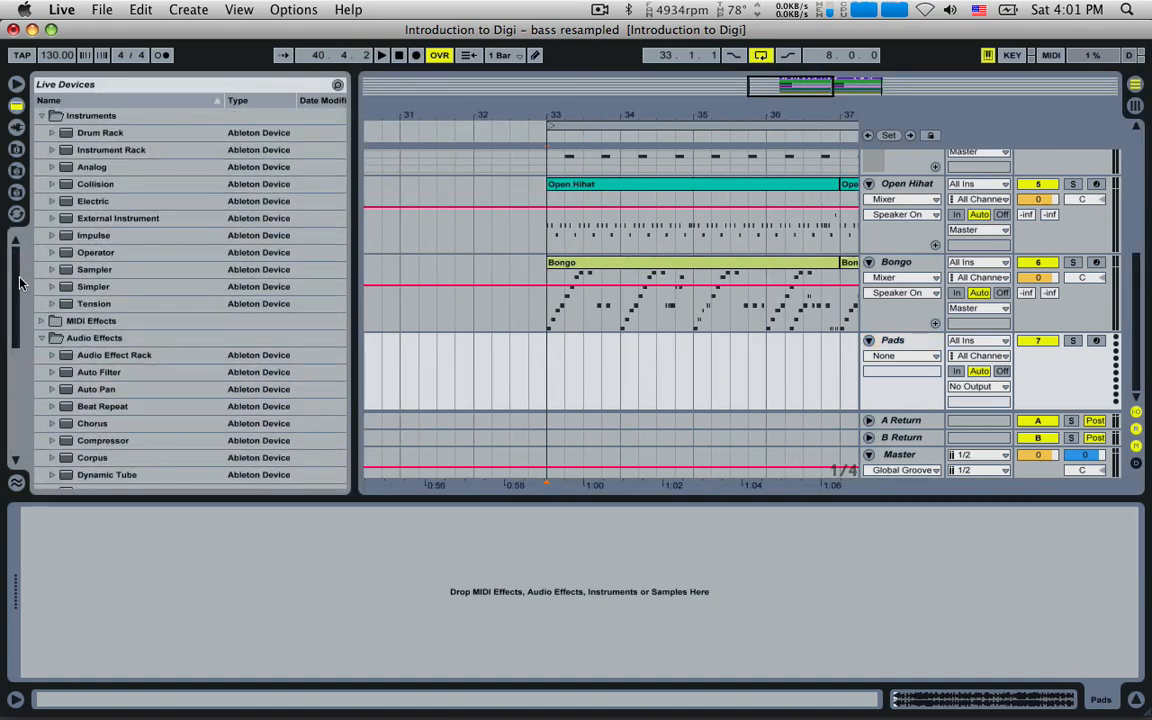
{"action": "left_click", "coordinate": [96, 170]}
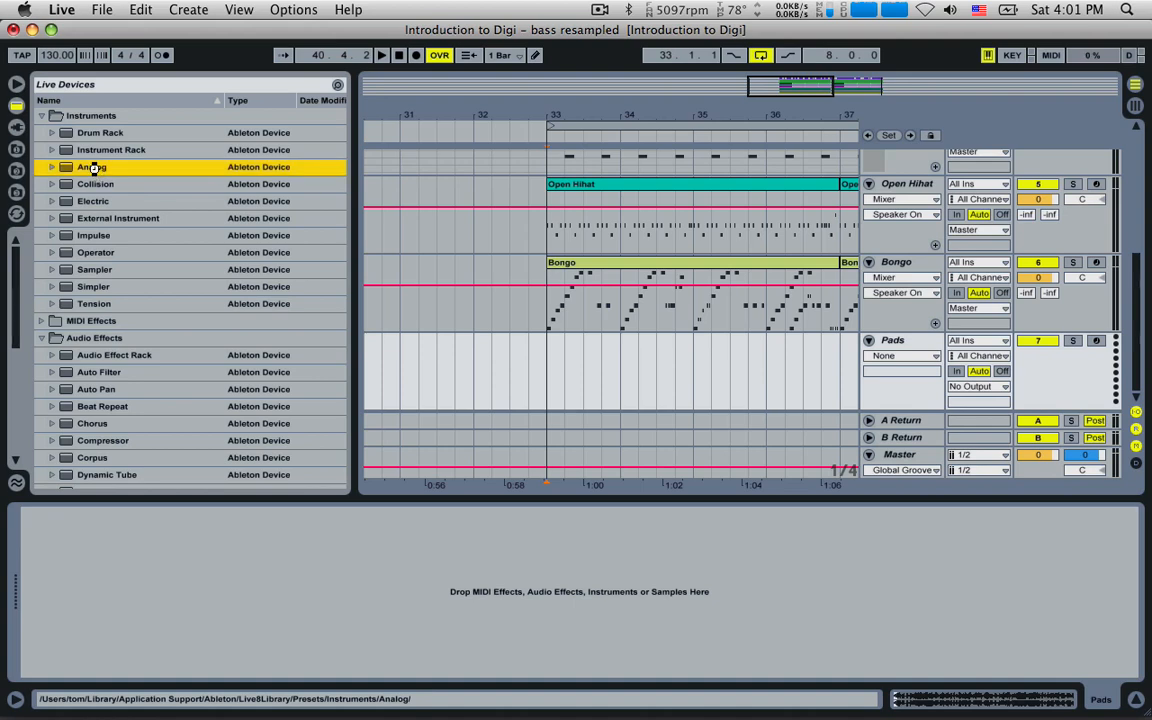
{"action": "left_click_drag", "start_coordinate": [381, 287], "coordinate": [445, 340]}
- Play the full loop from bar 33, stop it, and return the insert mark to 33.1.1 on the Pads track
{"action": "left_click", "coordinate": [560, 392]}
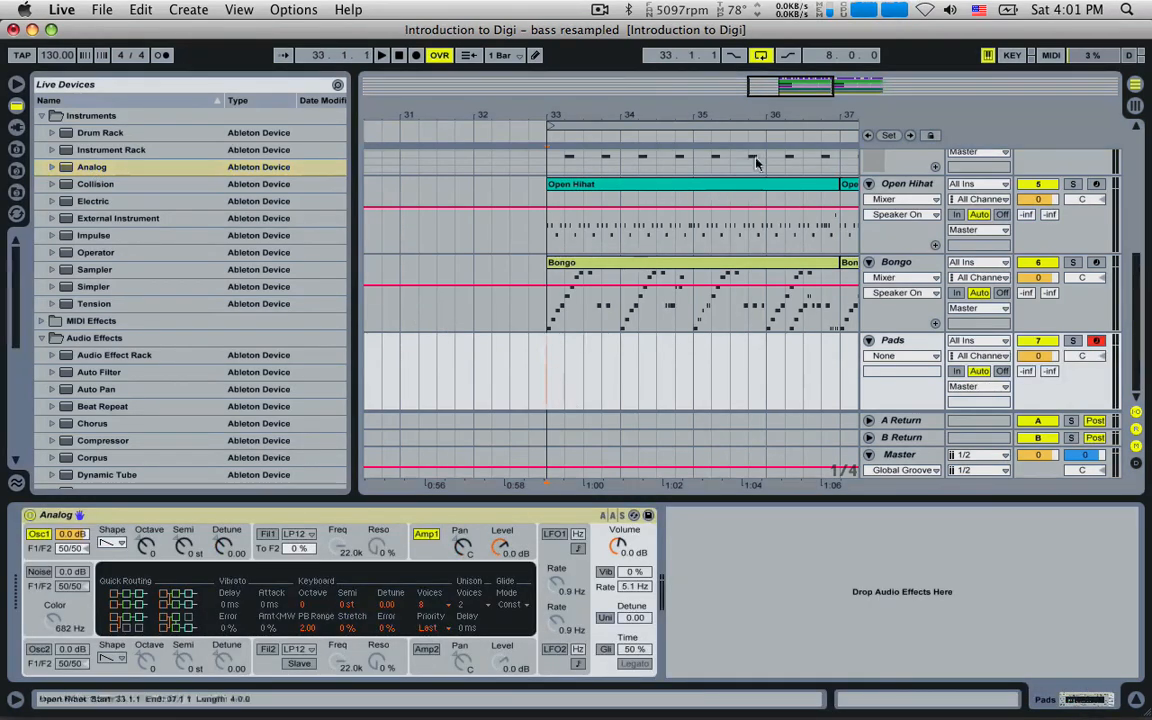
{"action": "left_click_drag", "start_coordinate": [772, 80], "coordinate": [790, 62]}
{"action": "key", "text": "space"}
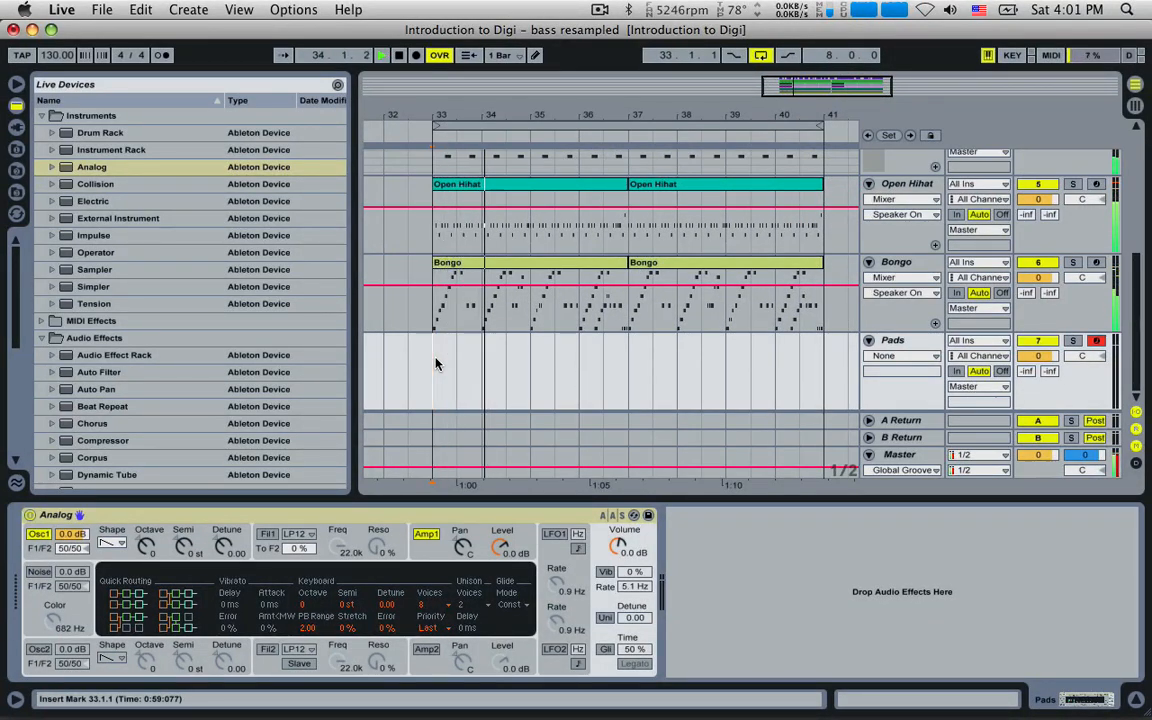
{"action": "mouse_move", "coordinate": [434, 363]}
{"action": "left_mouse_down"}
{"action": "mouse_move", "coordinate": [479, 362]}
{"action": "mouse_move", "coordinate": [434, 362]}
{"action": "left_mouse_up"}
{"action": "left_click", "coordinate": [479, 362]}
{"action": "left_click", "coordinate": [436, 361]}
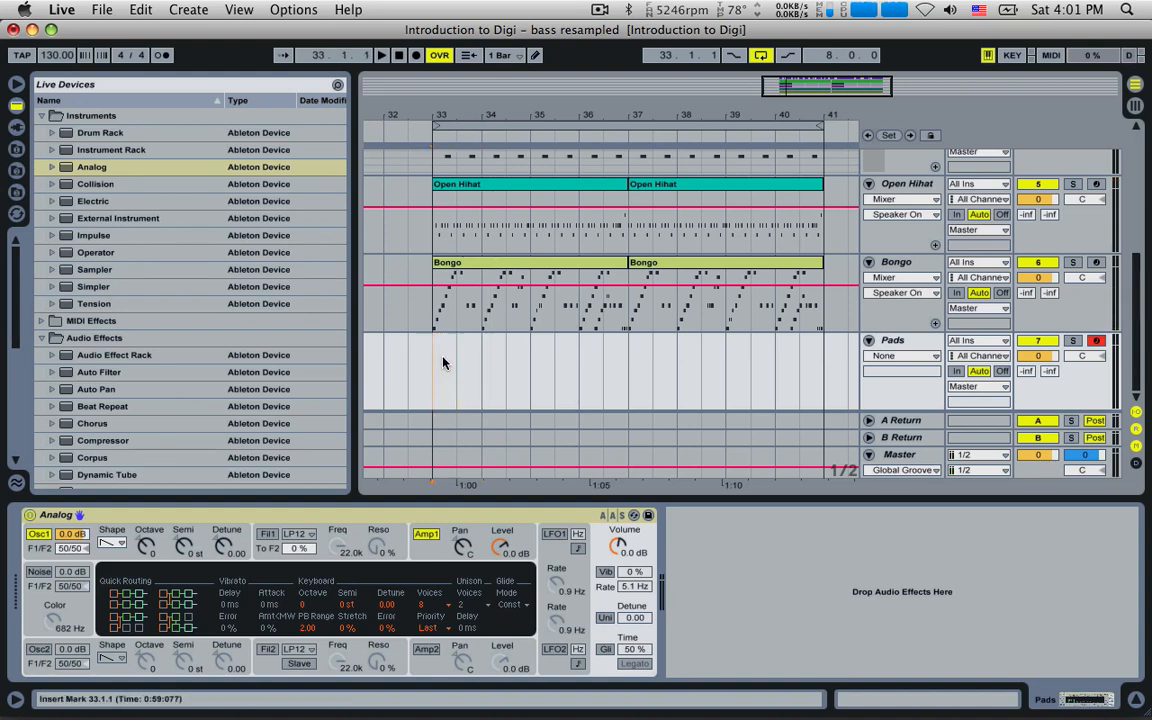
- Create an empty one-bar MIDI clip from bar 33 to 34 on the Pads track and open it for note editing
{"action": "left_click_drag", "start_coordinate": [447, 360], "coordinate": [475, 360]}
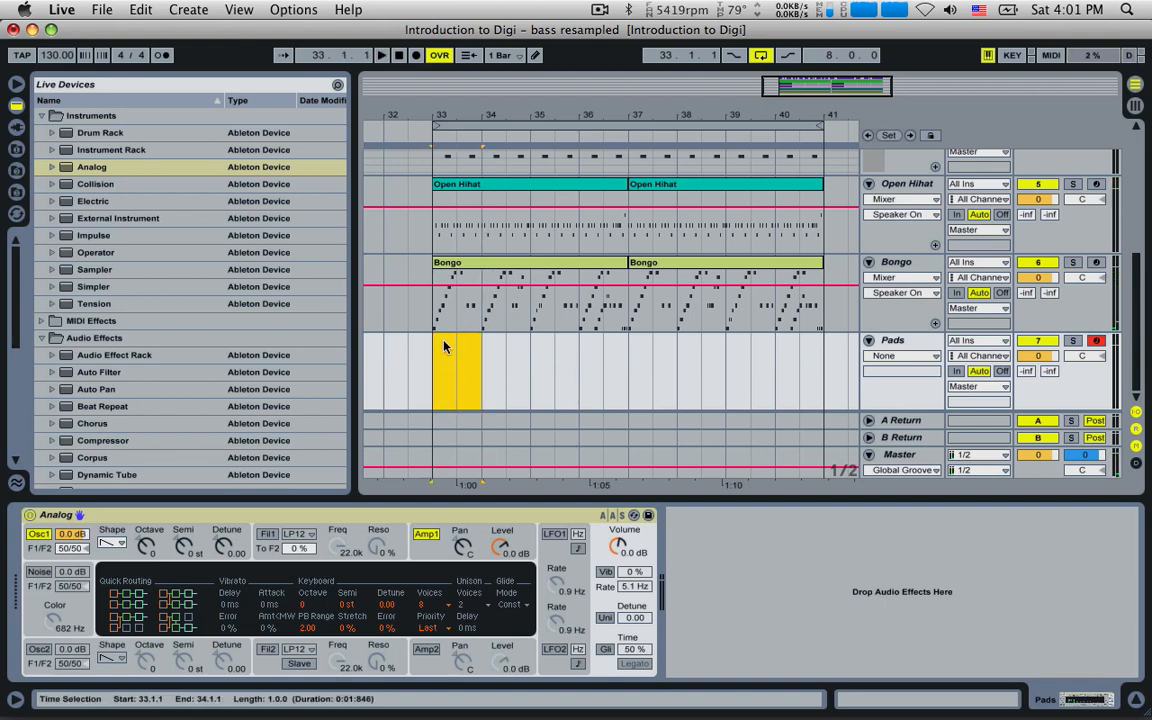
{"action": "key", "text": "super+shift+m"}
{"action": "double_click", "coordinate": [445, 347]}
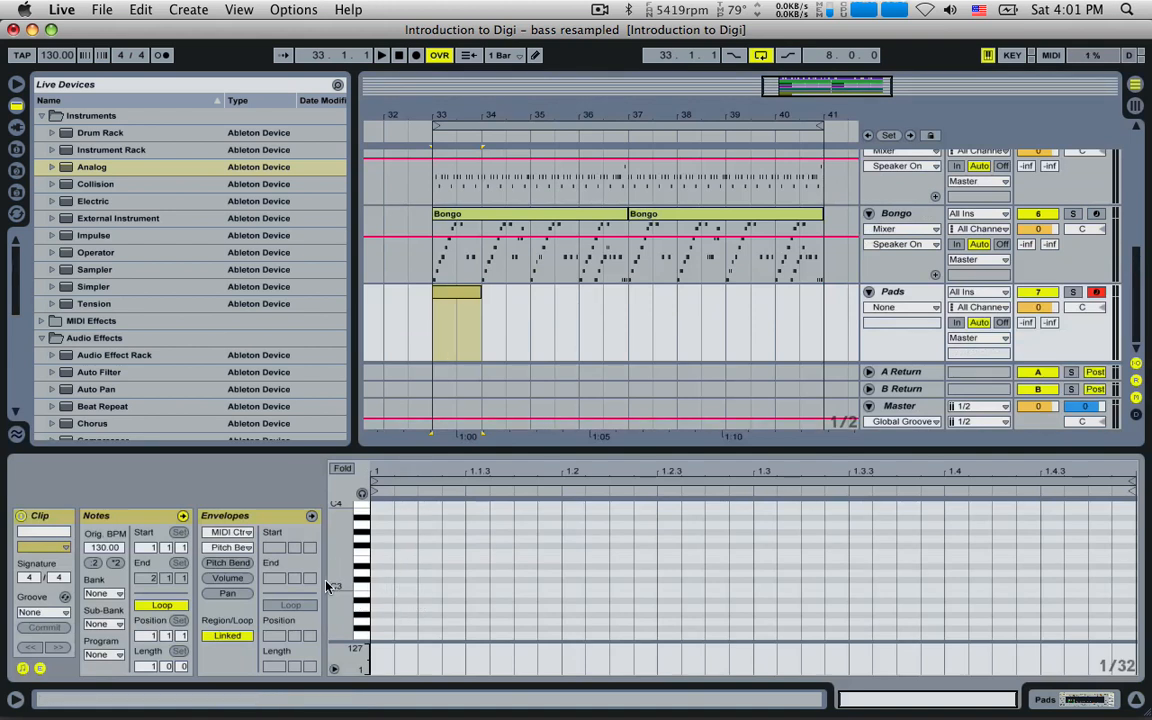
- Draw a three-note chord of G2, A#2 and D3 from the clip's start, stretching the notes to nearly the full bar
{"action": "scroll", "coordinate": [370, 590], "scroll_direction": "down", "scroll_amount": 3}
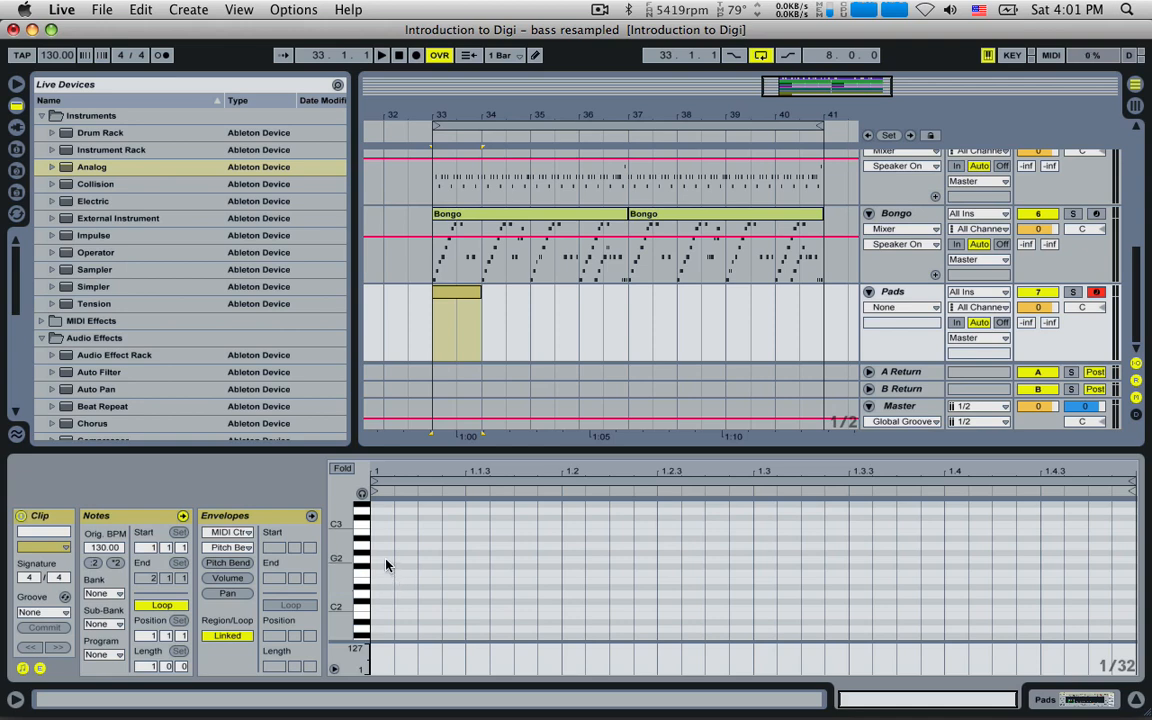
{"action": "double_click", "coordinate": [386, 561]}
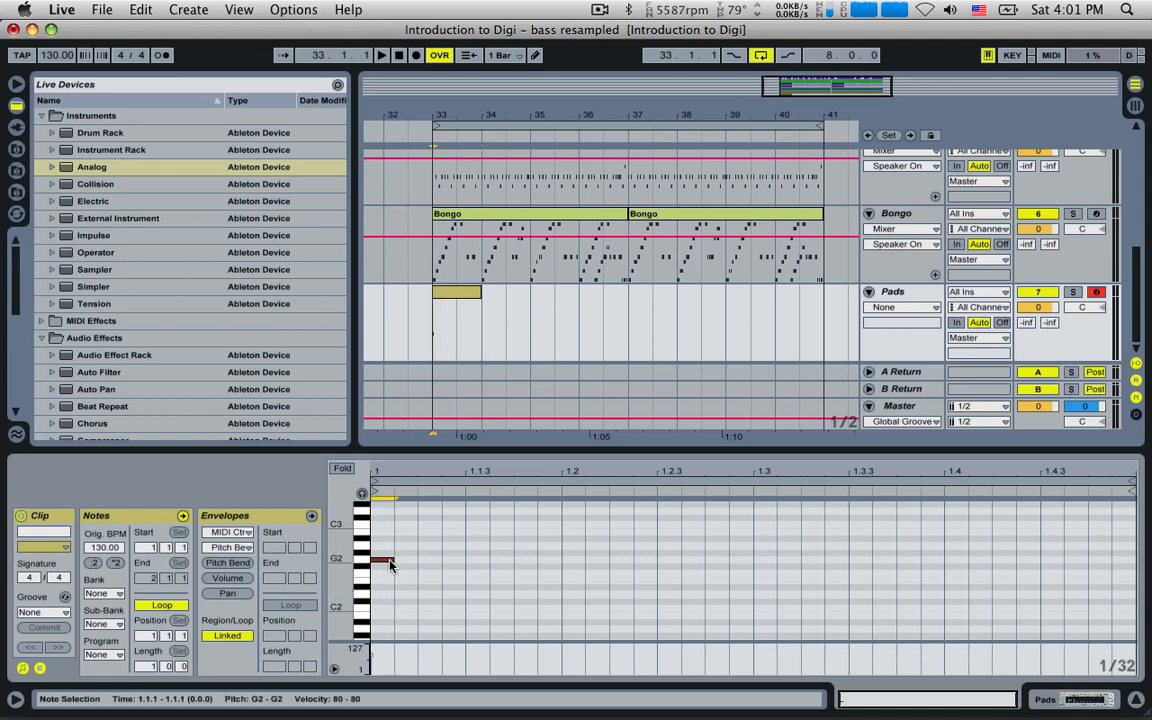
{"action": "left_click_drag", "start_coordinate": [394, 560], "coordinate": [562, 560]}
{"action": "left_click_drag", "start_coordinate": [343, 541], "coordinate": [561, 566]}
{"action": "double_click", "coordinate": [389, 566]}
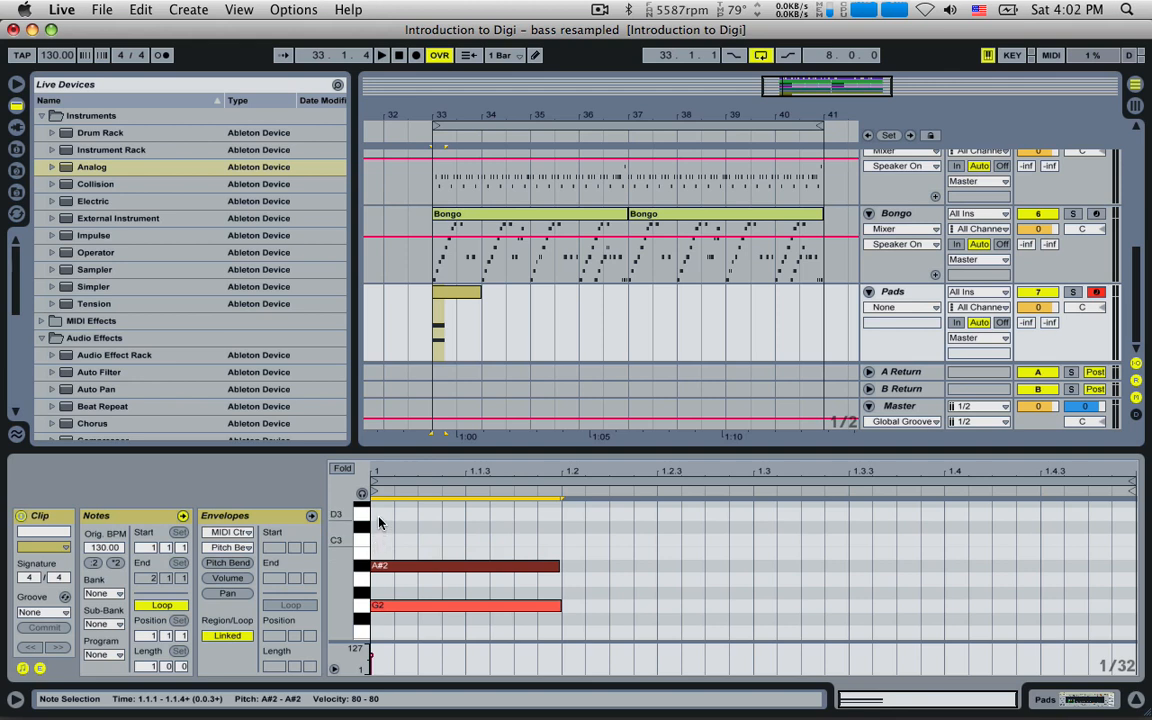
{"action": "double_click", "coordinate": [383, 515]}
{"action": "left_click_drag", "start_coordinate": [395, 514], "coordinate": [471, 634]}
{"action": "left_click_drag", "start_coordinate": [562, 608], "coordinate": [1121, 577]}
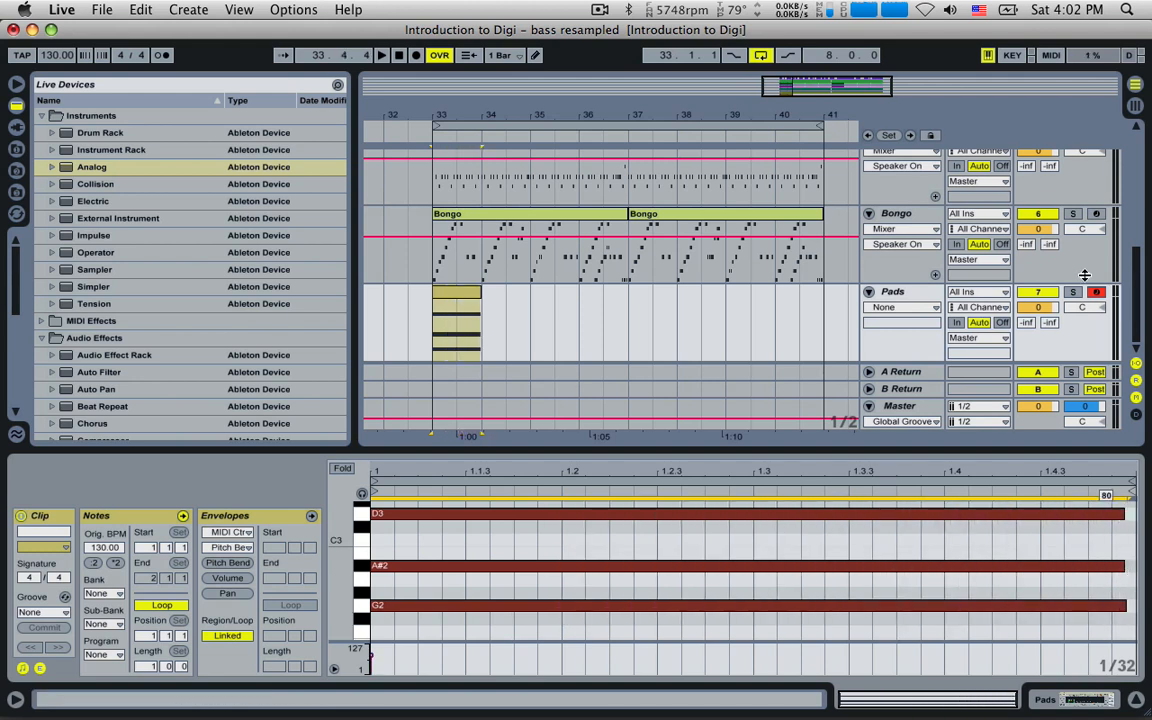
- Solo the Pads track, show its Analog device, and play the chord from bar 33
{"action": "left_click", "coordinate": [445, 322]}
{"action": "left_click", "coordinate": [430, 322]}
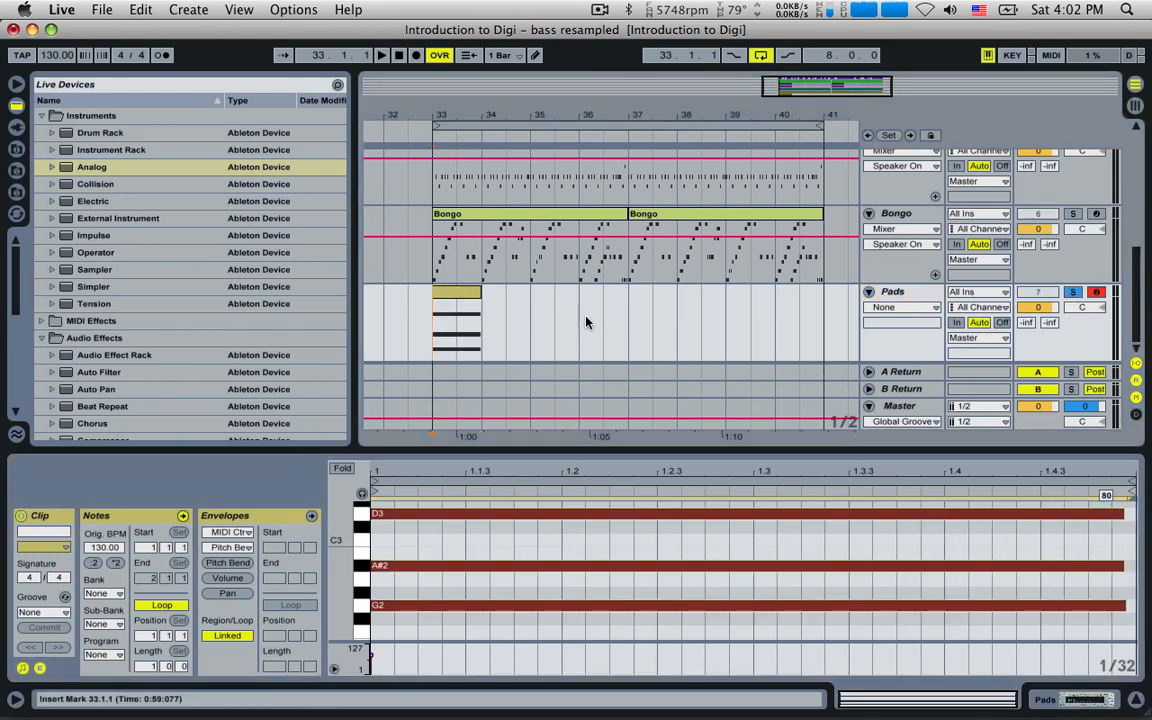
{"action": "key", "text": "space"}
{"action": "double_click", "coordinate": [908, 295]}
{"action": "key", "text": "space"}
{"action": "key", "text": "space"}
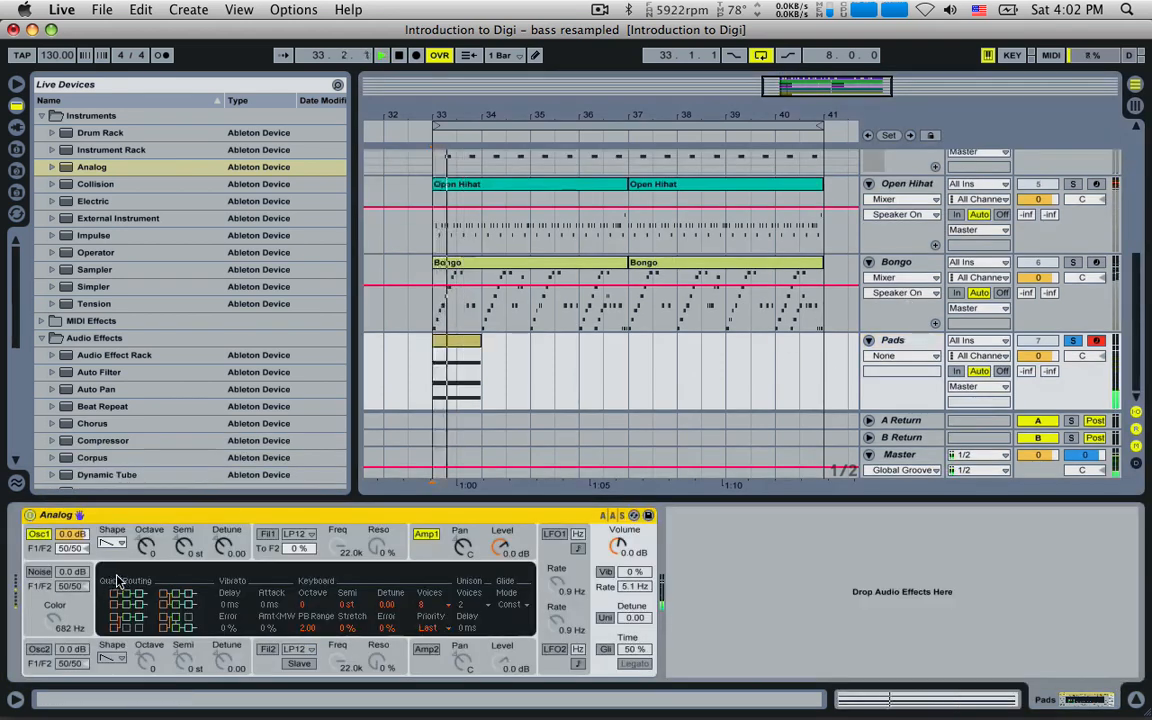
{"action": "key", "text": "space"}
{"action": "key", "text": "space"}
{"action": "key", "text": "space"}
- Set Analog's Amp1 envelope to a 5 ms release and 1.00 sustain, and return the insert mark to bar 33
{"action": "left_click", "coordinate": [437, 556]}
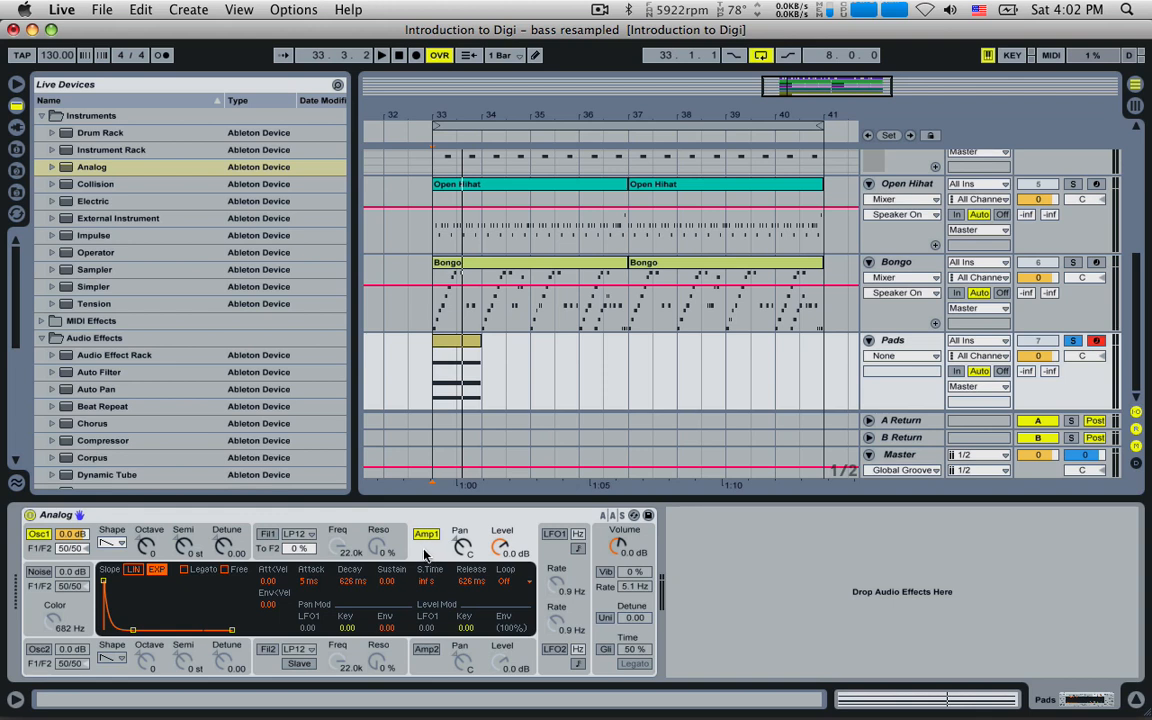
{"action": "left_click_drag", "start_coordinate": [463, 581], "coordinate": [463, 608]}
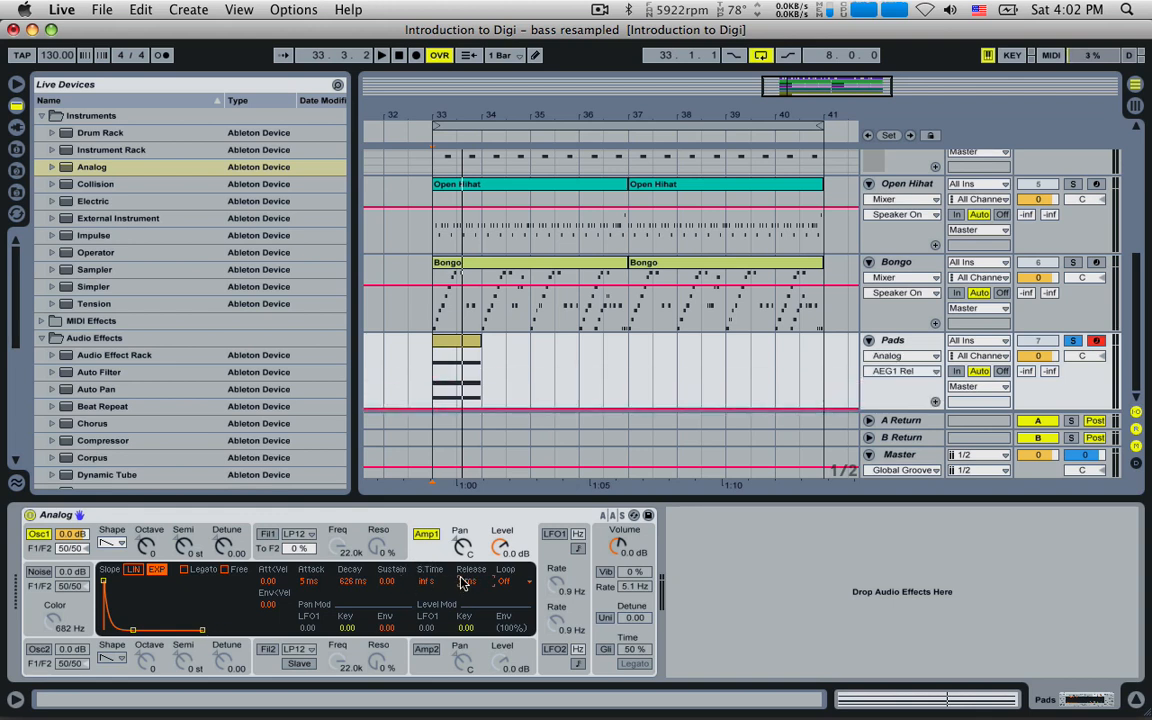
{"action": "left_click_drag", "start_coordinate": [387, 581], "coordinate": [387, 482]}
{"action": "left_click", "coordinate": [435, 401]}
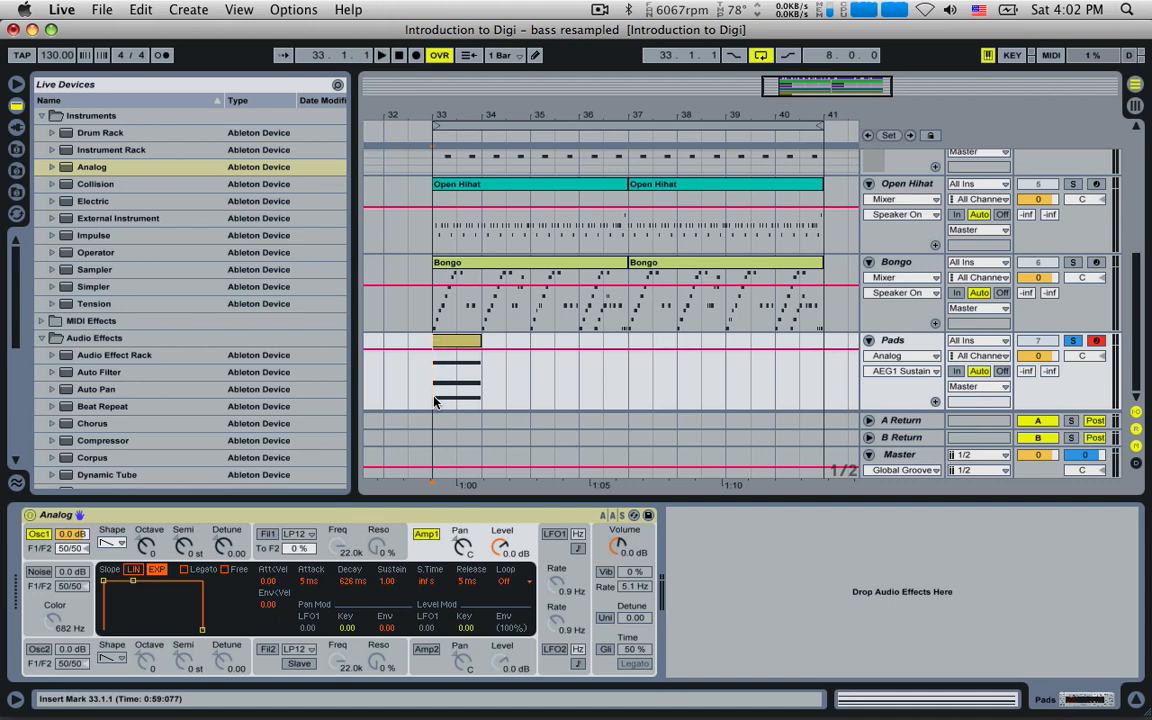
- Add an Auto Filter after Analog on the Pads track, lower its cutoff to 144 Hz, and play the chord from bar 33
{"action": "key", "text": "space"}
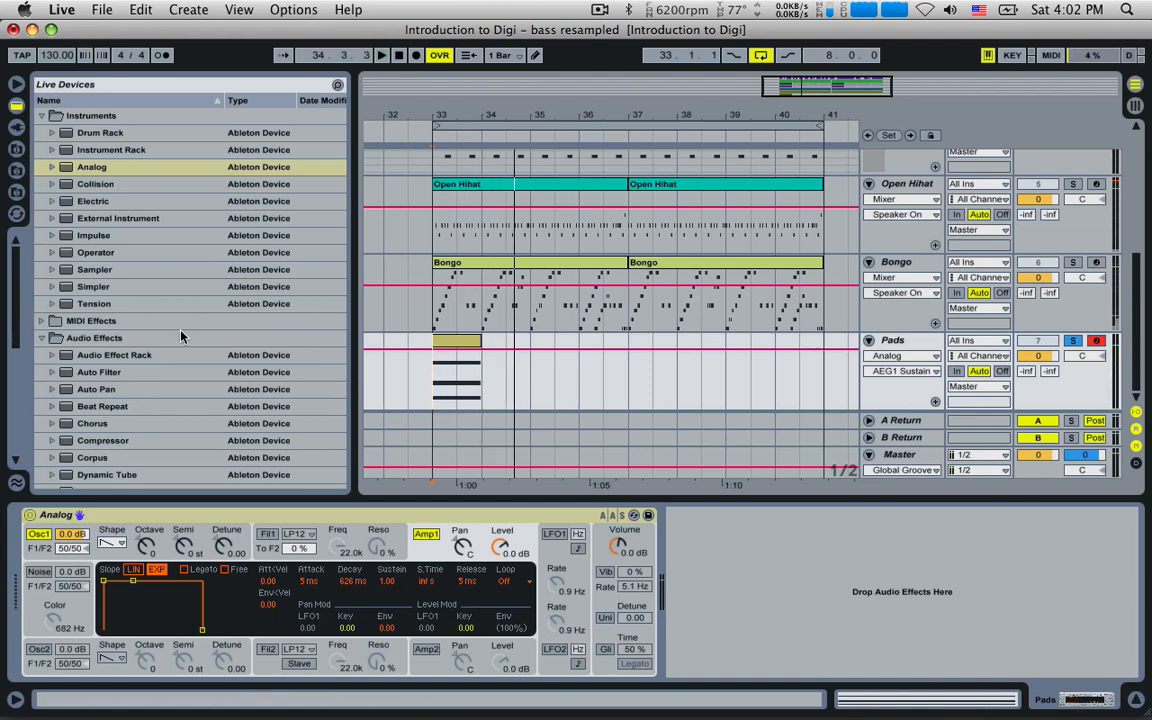
{"action": "left_click_drag", "start_coordinate": [112, 372], "coordinate": [838, 656]}
{"action": "left_click_drag", "start_coordinate": [497, 367], "coordinate": [497, 376]}
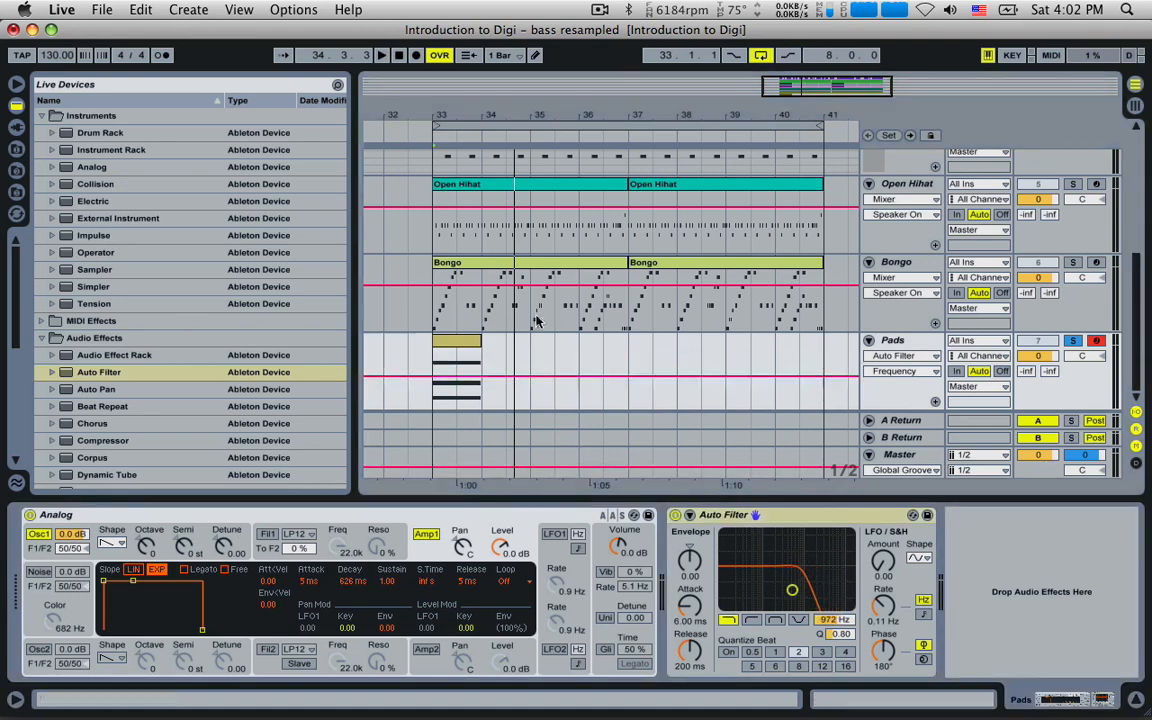
{"action": "left_click_drag", "start_coordinate": [791, 86], "coordinate": [465, 398]}
{"action": "left_click", "coordinate": [463, 382]}
{"action": "key", "text": "space"}
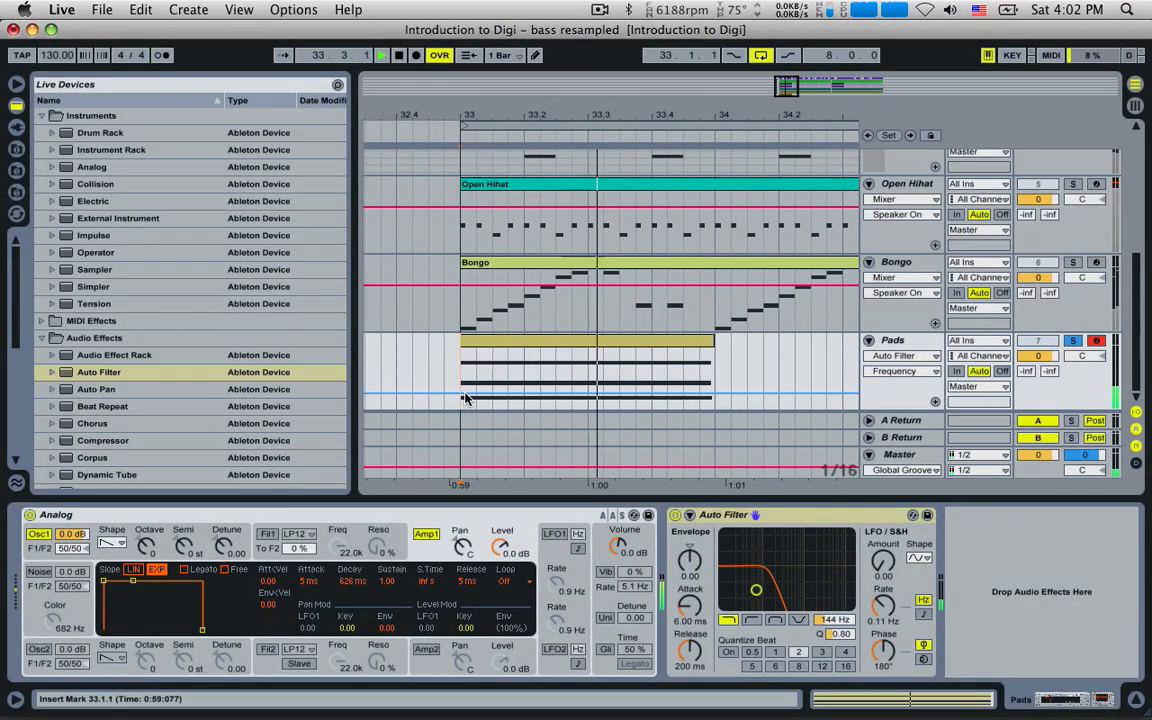
{"action": "key", "text": "space"}
- Automate the Pads Auto Filter frequency as a straight ramp rising from 144 Hz at bar 33 to bar 34, and play it
{"action": "left_click", "coordinate": [462, 394]}
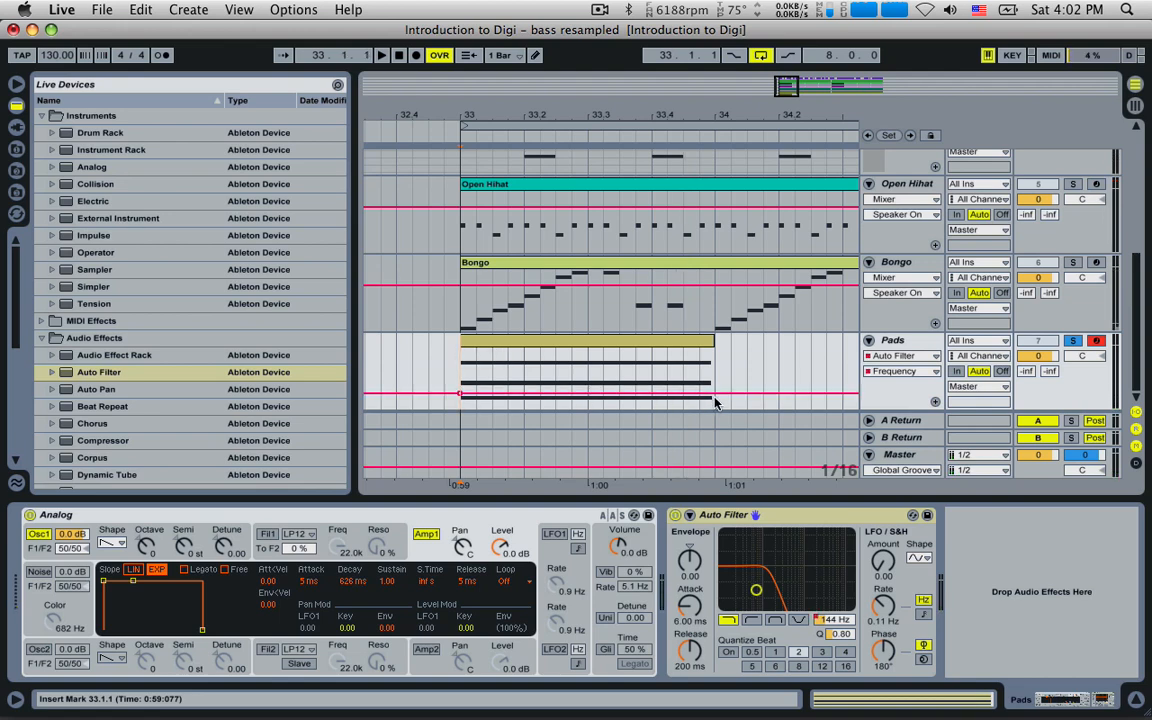
{"action": "left_click_drag", "start_coordinate": [716, 397], "coordinate": [716, 357]}
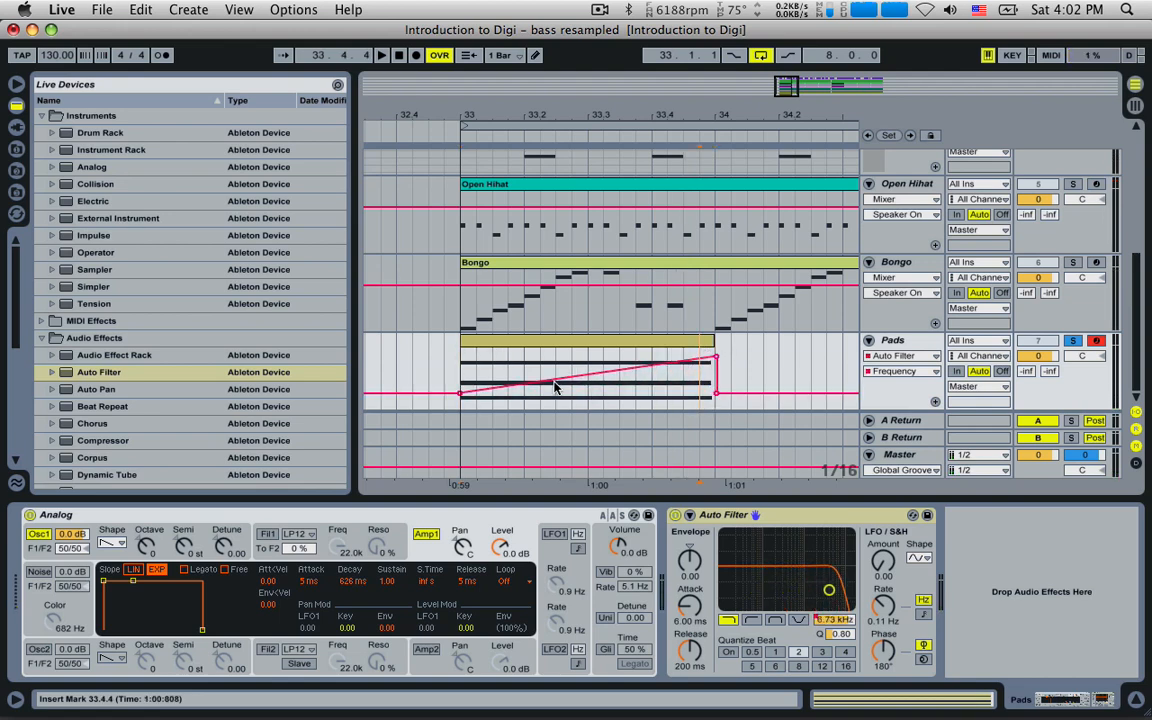
{"action": "left_click", "coordinate": [464, 382]}
{"action": "key", "text": "space"}
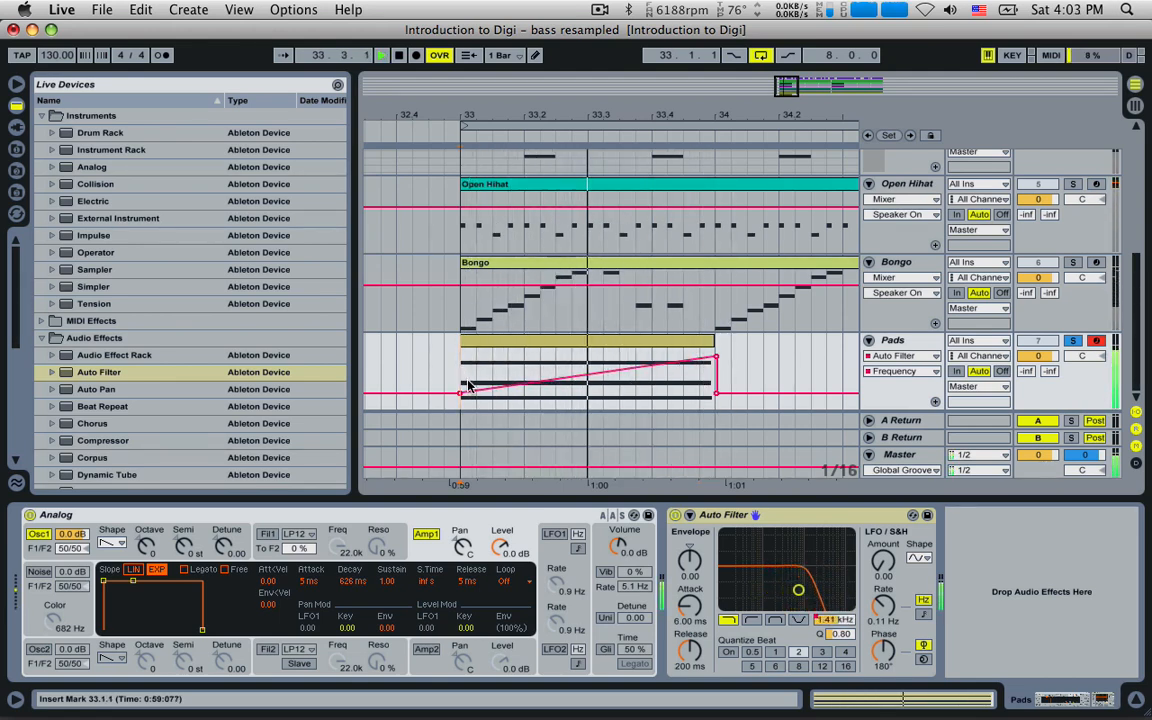
{"action": "key", "text": "space"}
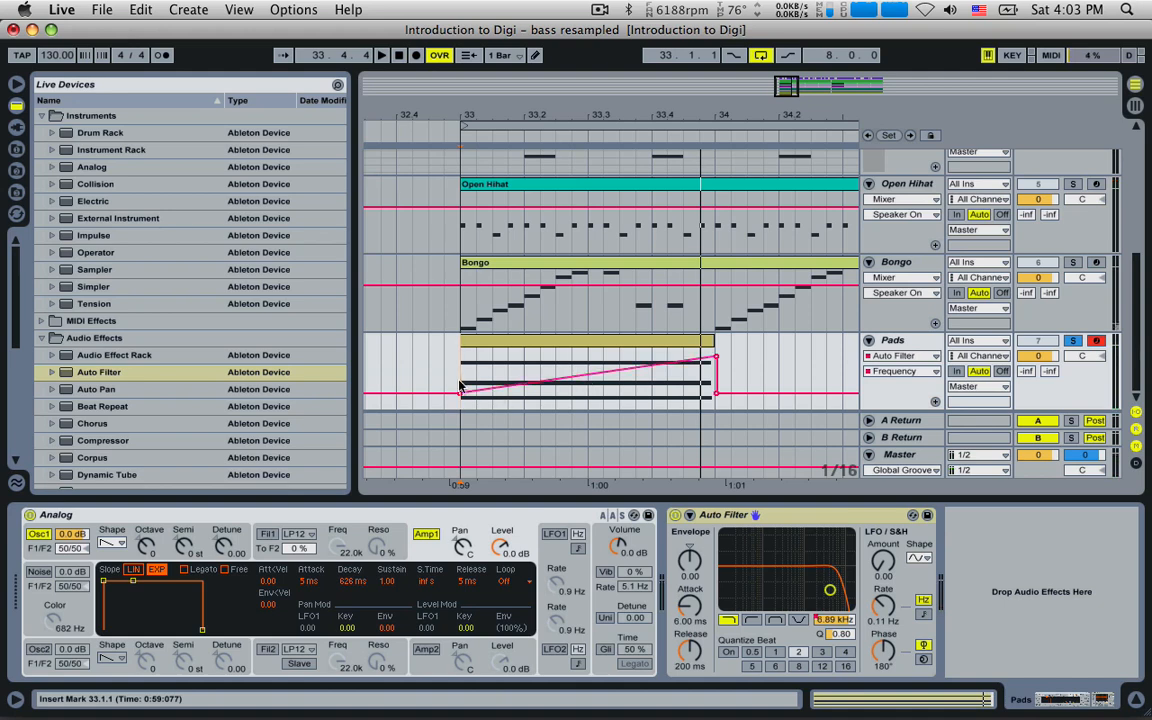
- Bend the filter frequency ramp with added breakpoints into a curve that rises slowly at first and steeply just before bar 34
{"action": "left_click_drag", "start_coordinate": [462, 386], "coordinate": [713, 377]}
{"action": "left_click", "coordinate": [614, 395]}
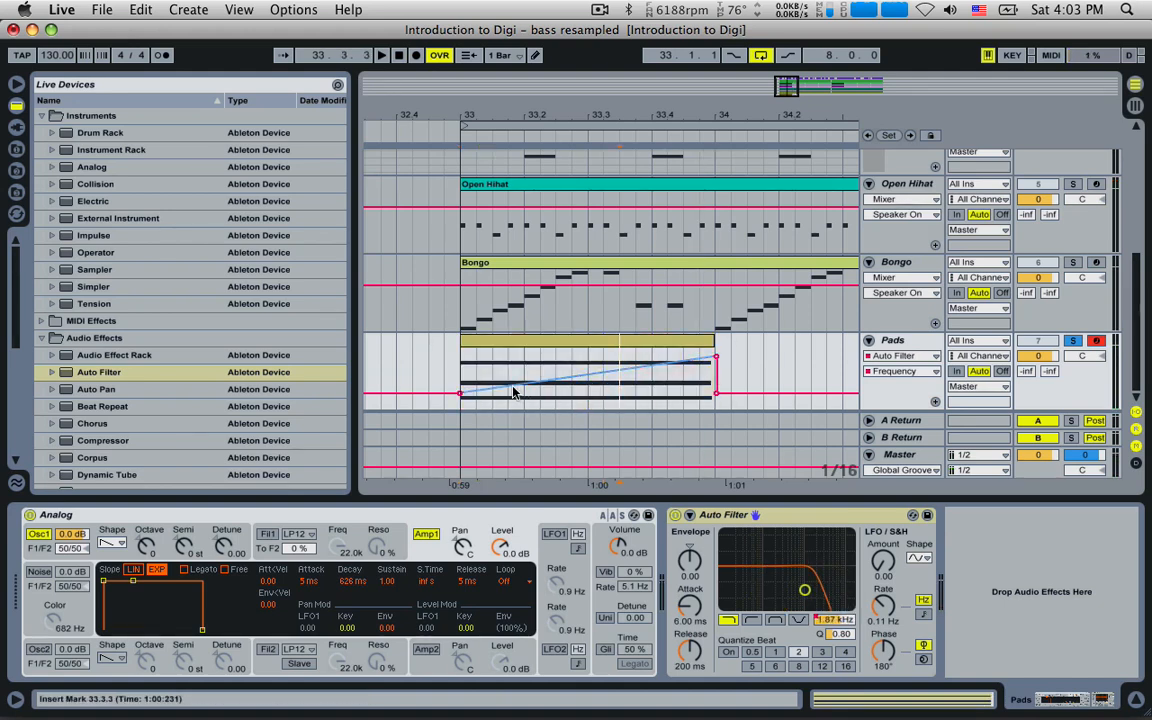
{"action": "left_click_drag", "start_coordinate": [513, 393], "coordinate": [637, 380]}
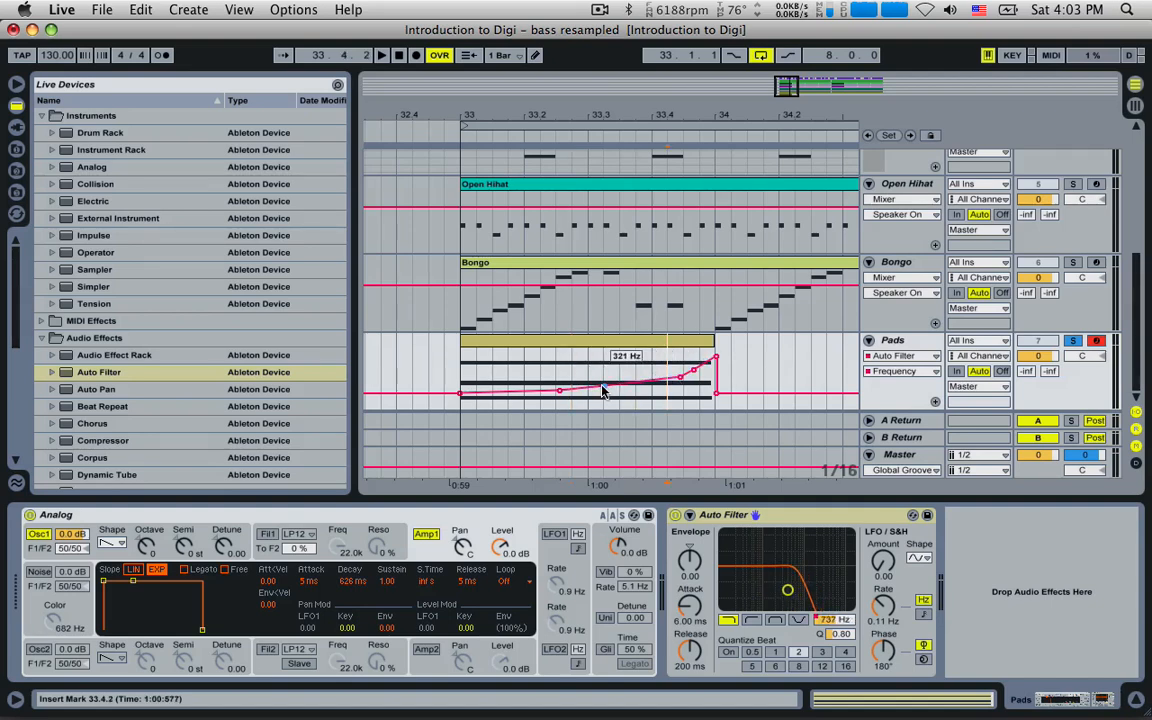
{"action": "left_click_drag", "start_coordinate": [604, 392], "coordinate": [652, 386]}
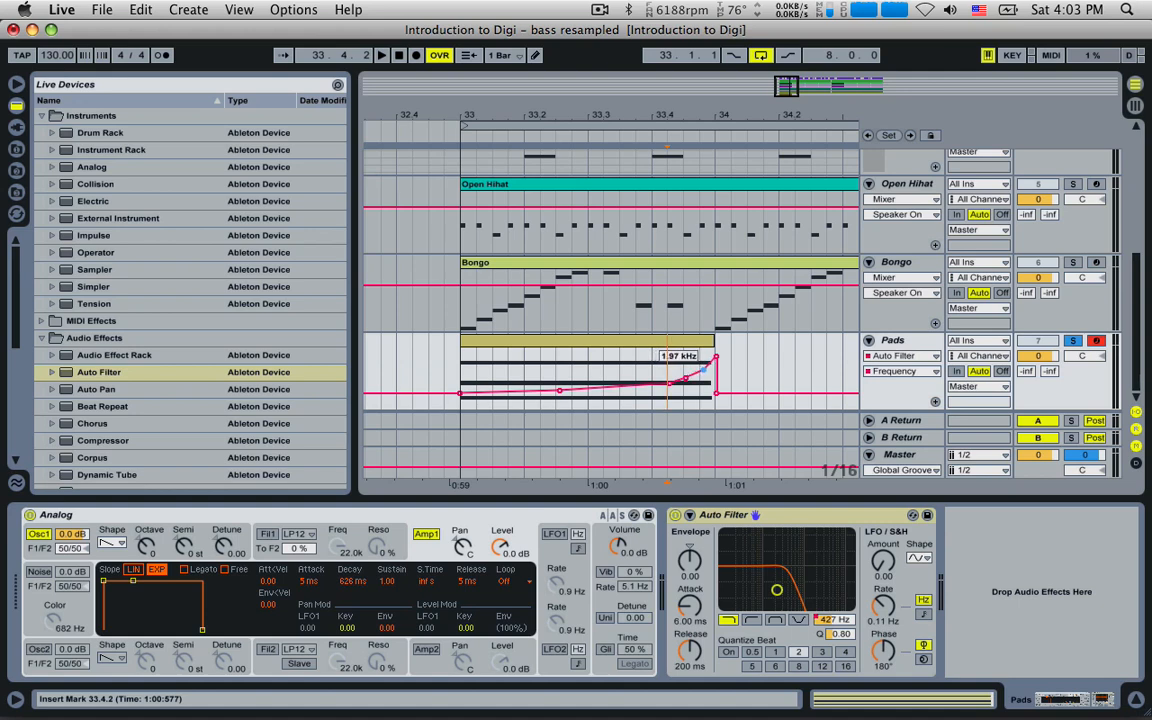
- Play the filter sweep from bar 33, comparing the Pads track in the full mix and soloed
{"action": "left_click", "coordinate": [475, 381]}
{"action": "key", "text": "space"}
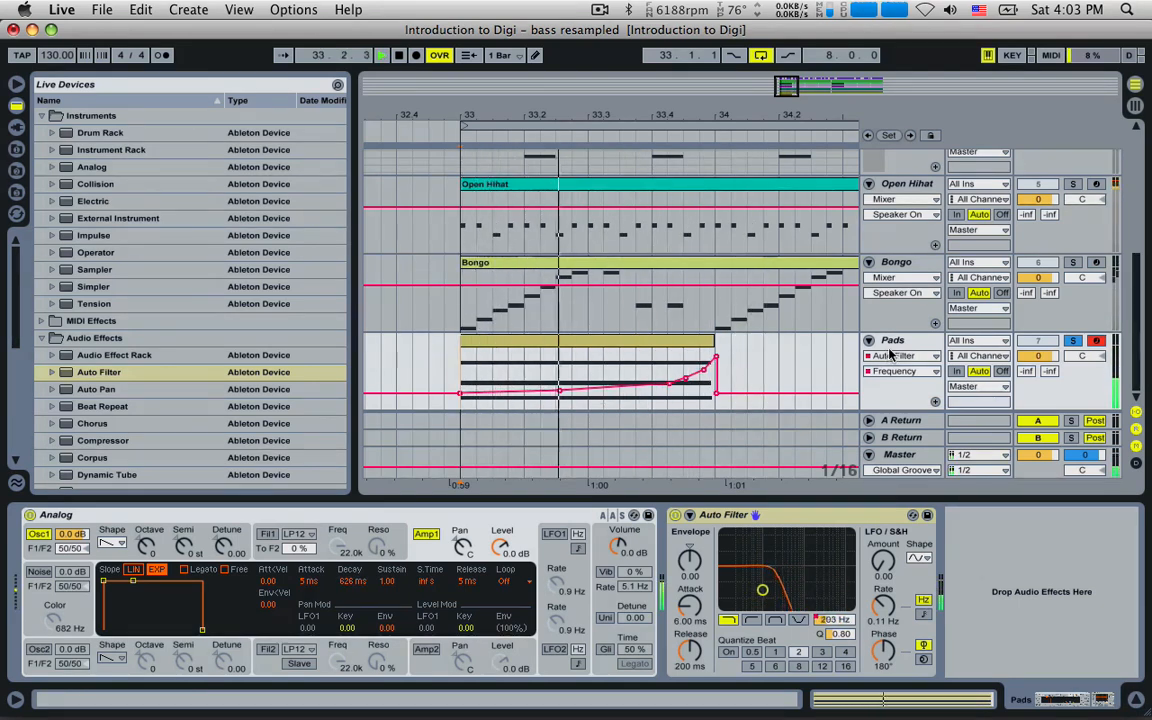
{"action": "left_click", "coordinate": [1074, 343]}
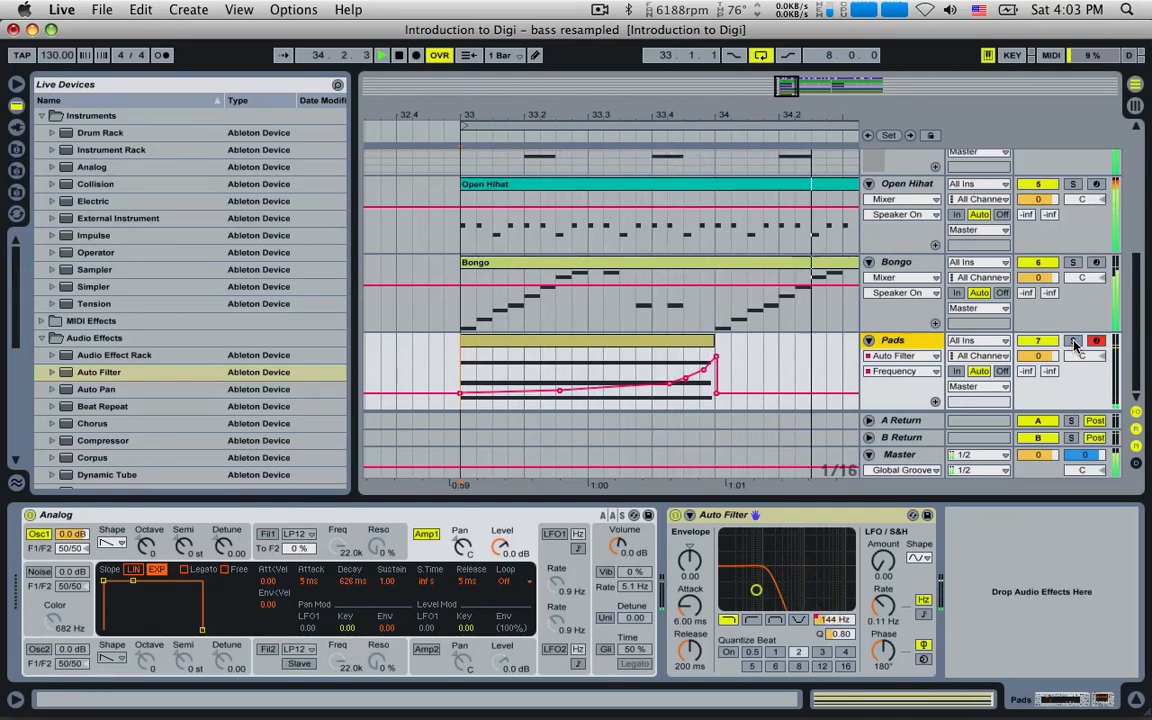
{"action": "left_click", "coordinate": [1072, 342]}
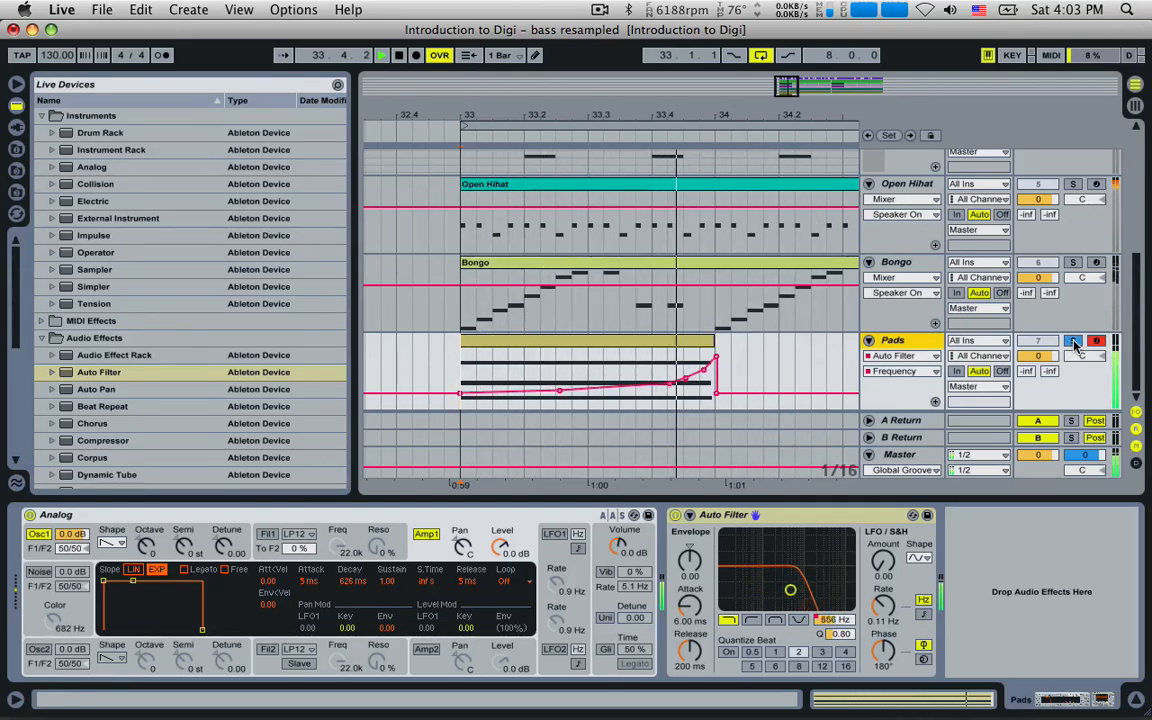
{"action": "key", "text": "space"}
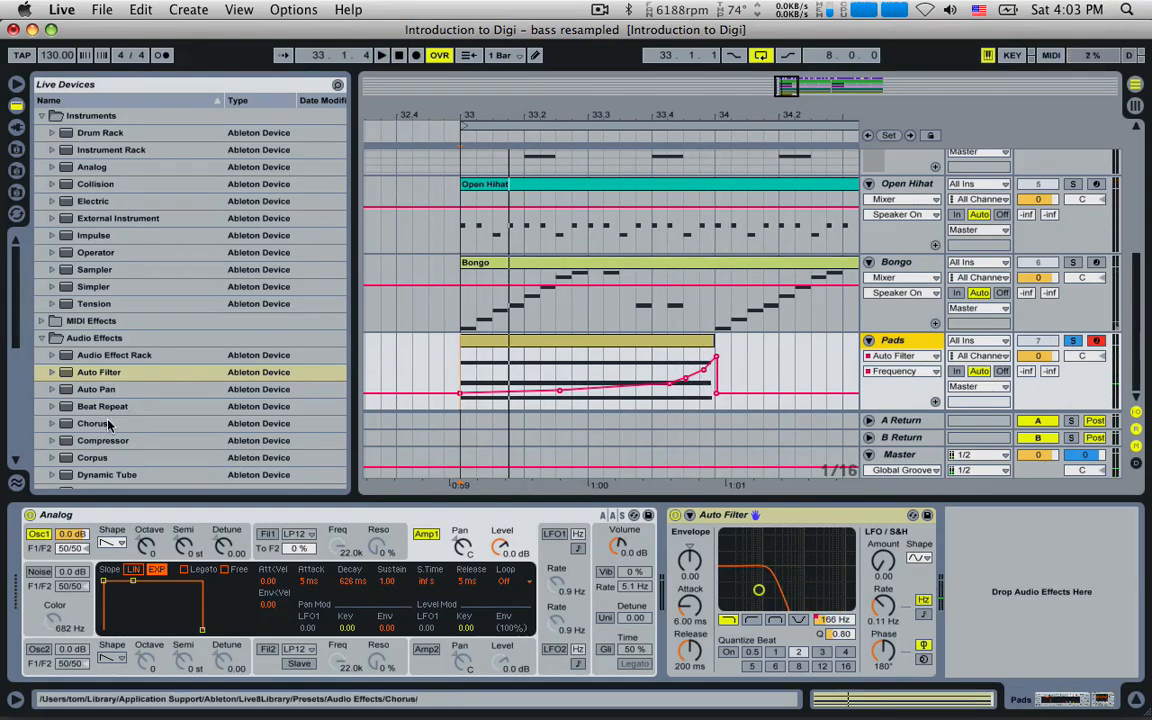
- Add an EQ Eight after the Auto Filter, set band 2 to -7.38 dB at 249 Hz, and play the pad
{"action": "scroll", "coordinate": [117, 430], "scroll_direction": "down", "scroll_amount": 5}
{"action": "double_click", "coordinate": [97, 350]}
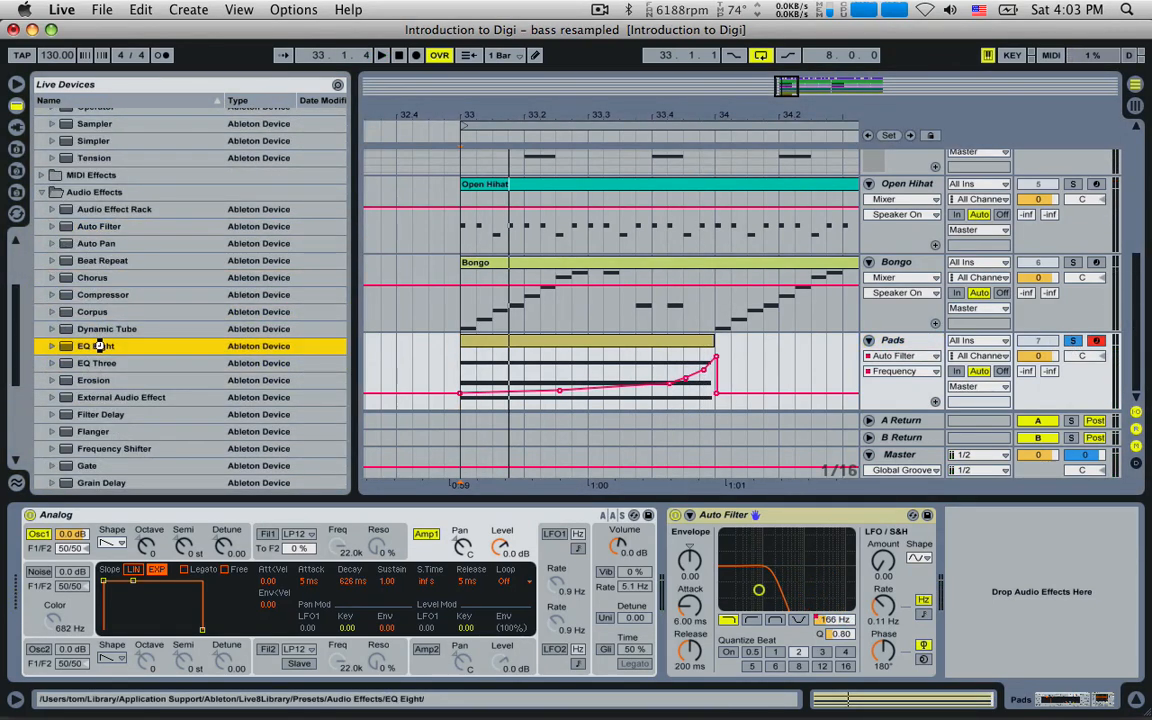
{"action": "left_click_drag", "start_coordinate": [941, 589], "coordinate": [911, 616]}
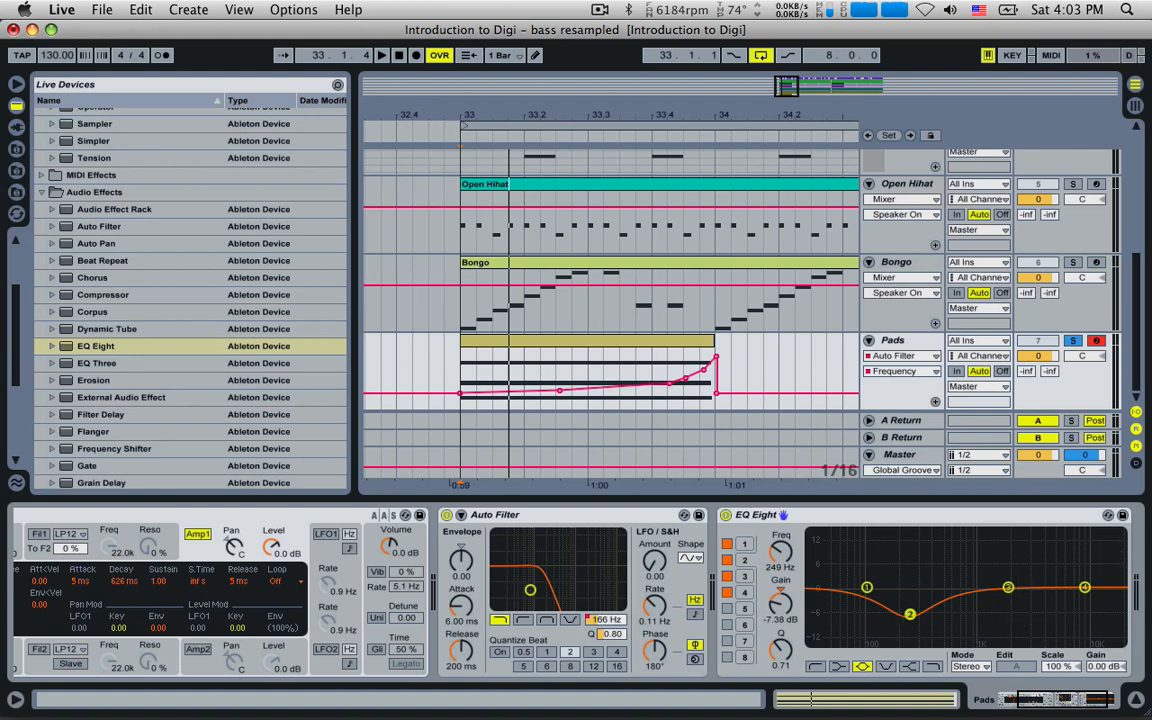
{"action": "key", "text": "space"}
- Turn EQ Eight's band 1 into a low cut placed just above band 2, and set band 3 to -3.44 dB at 1.84 kHz
{"action": "left_click_drag", "start_coordinate": [912, 620], "coordinate": [928, 594]}
{"action": "left_click", "coordinate": [867, 589]}
{"action": "left_click", "coordinate": [818, 666]}
{"action": "left_click_drag", "start_coordinate": [1008, 587], "coordinate": [1004, 600]}
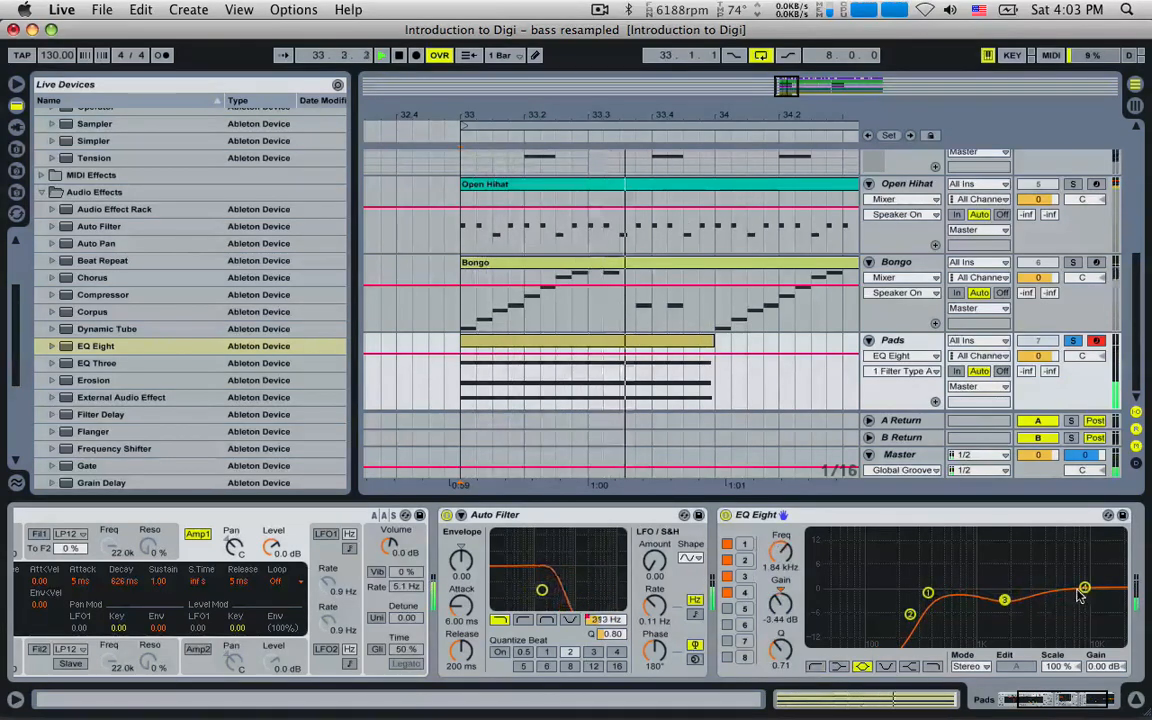
- Enable EQ Eight's band 5, boost it 11.8 dB at 6.37 kHz with a Q of 1.58, and play the result
{"action": "left_click", "coordinate": [727, 609]}
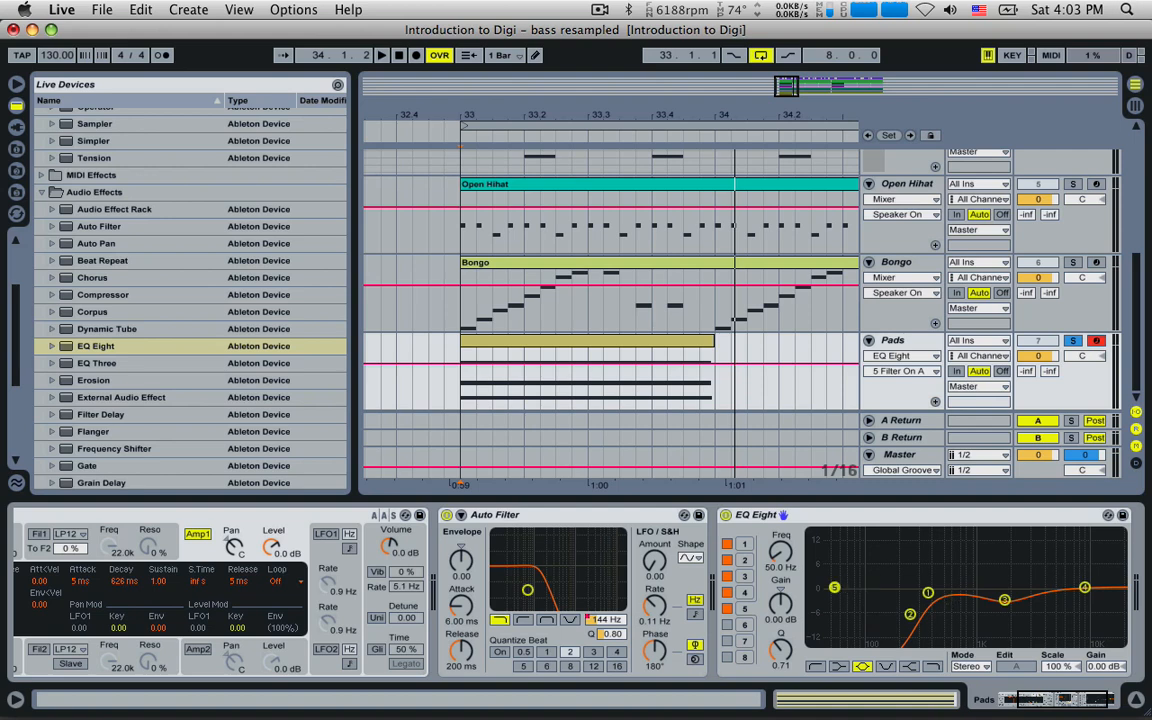
{"action": "left_click_drag", "start_coordinate": [834, 587], "coordinate": [1059, 554]}
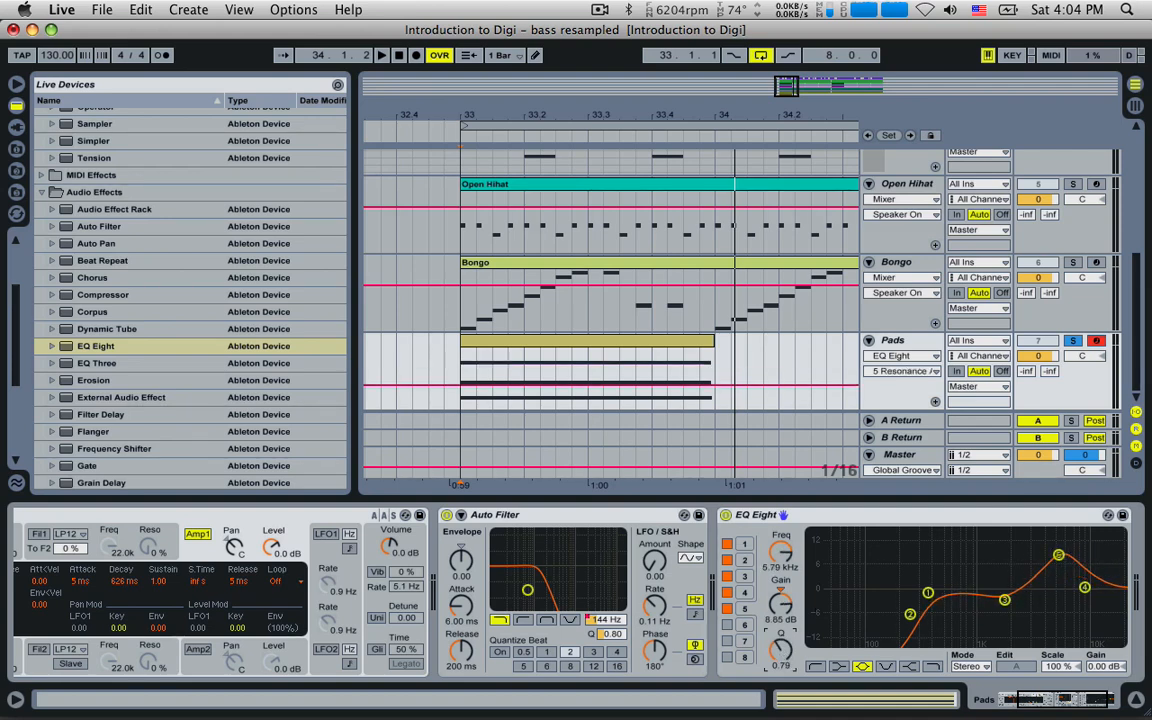
{"action": "left_click_drag", "start_coordinate": [775, 638], "coordinate": [775, 605]}
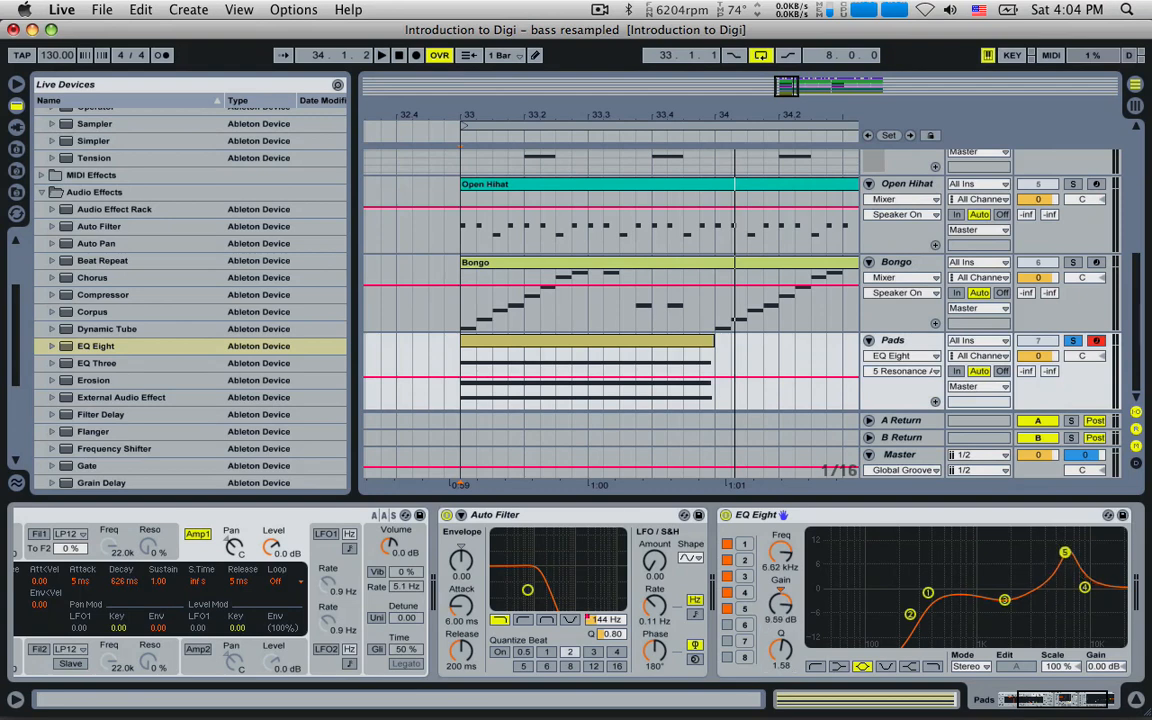
{"action": "mouse_move", "coordinate": [1064, 552]}
{"action": "left_mouse_down"}
{"action": "mouse_move", "coordinate": [1090, 542]}
{"action": "mouse_move", "coordinate": [1046, 544]}
{"action": "mouse_move", "coordinate": [1065, 547]}
{"action": "left_mouse_up"}
{"action": "key", "text": "space"}
- Turn on the noise generator in Analog and play the chord with it from bar 33
{"action": "left_click_drag", "start_coordinate": [1019, 701], "coordinate": [540, 618]}
{"action": "left_click", "coordinate": [202, 516]}
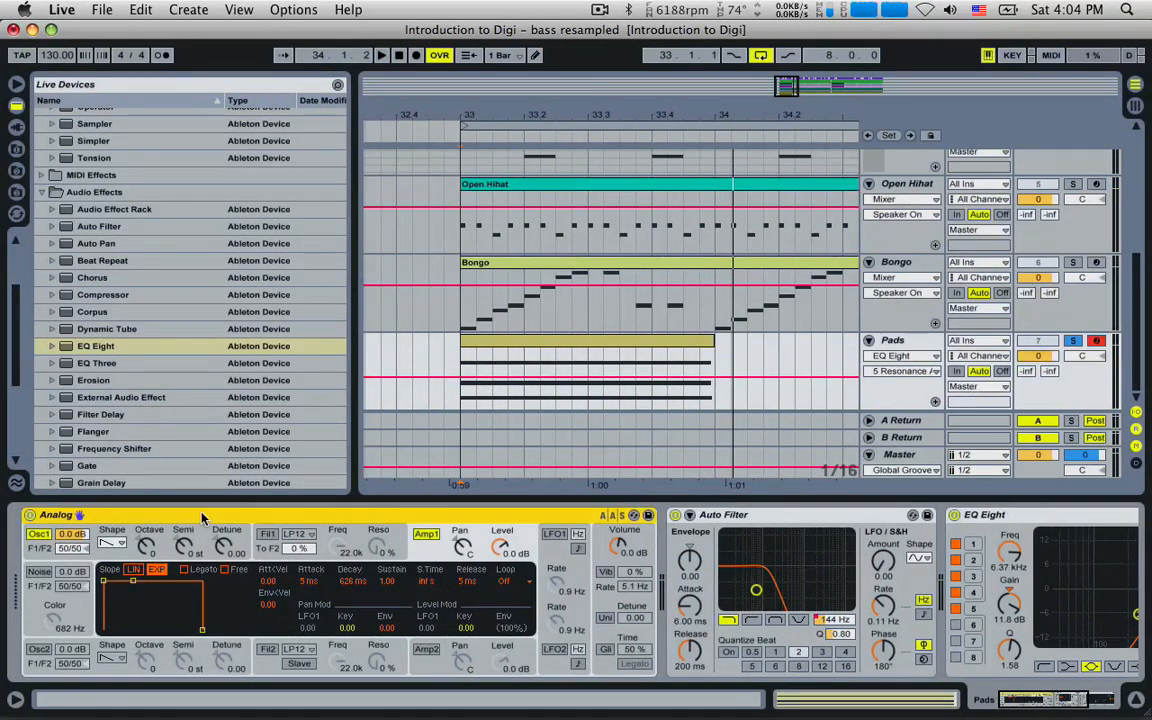
{"action": "left_click", "coordinate": [40, 574]}
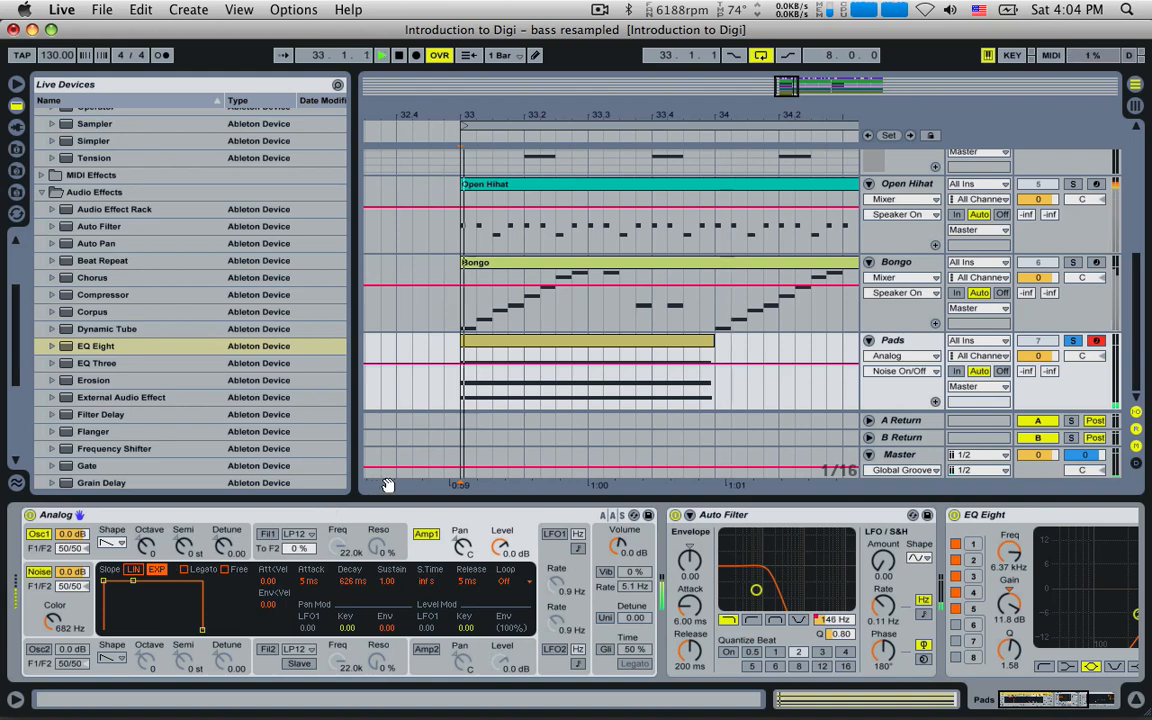
{"action": "key", "text": "space"}
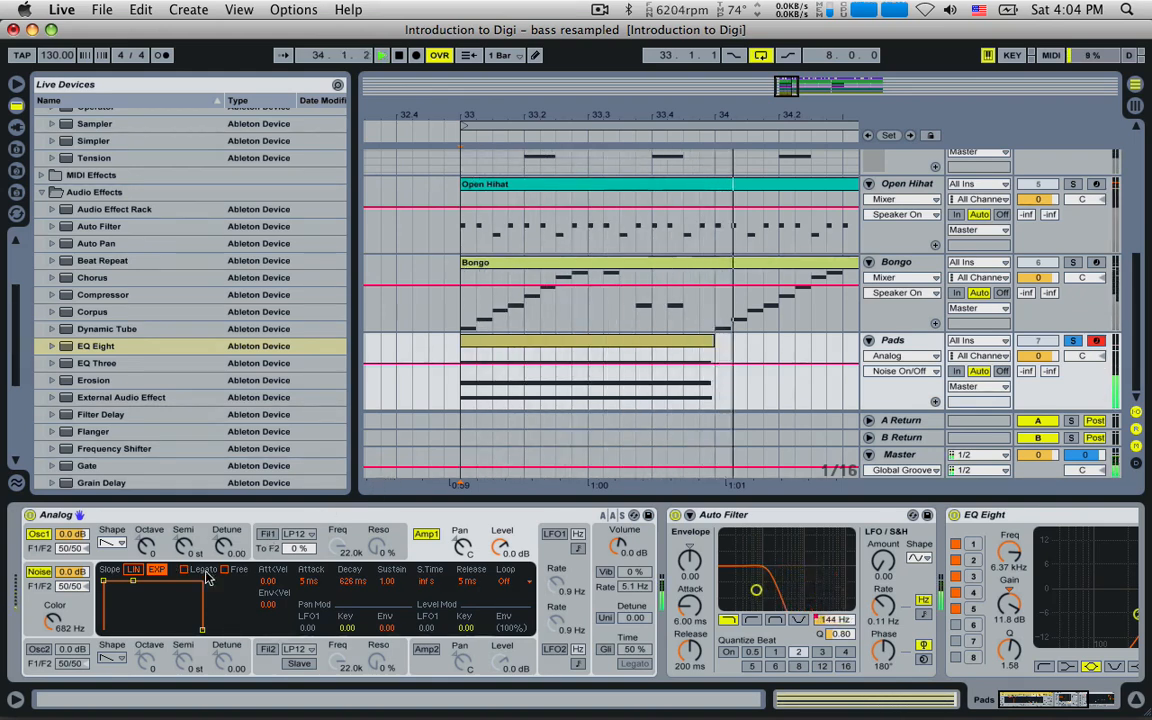
{"action": "key", "text": "space"}
- Set Analog's noise level to -8.5 dB and its color to 5.7 kHz, and play the chord from bar 33
{"action": "left_click_drag", "start_coordinate": [78, 574], "coordinate": [52, 603]}
{"action": "left_click", "coordinate": [52, 629]}
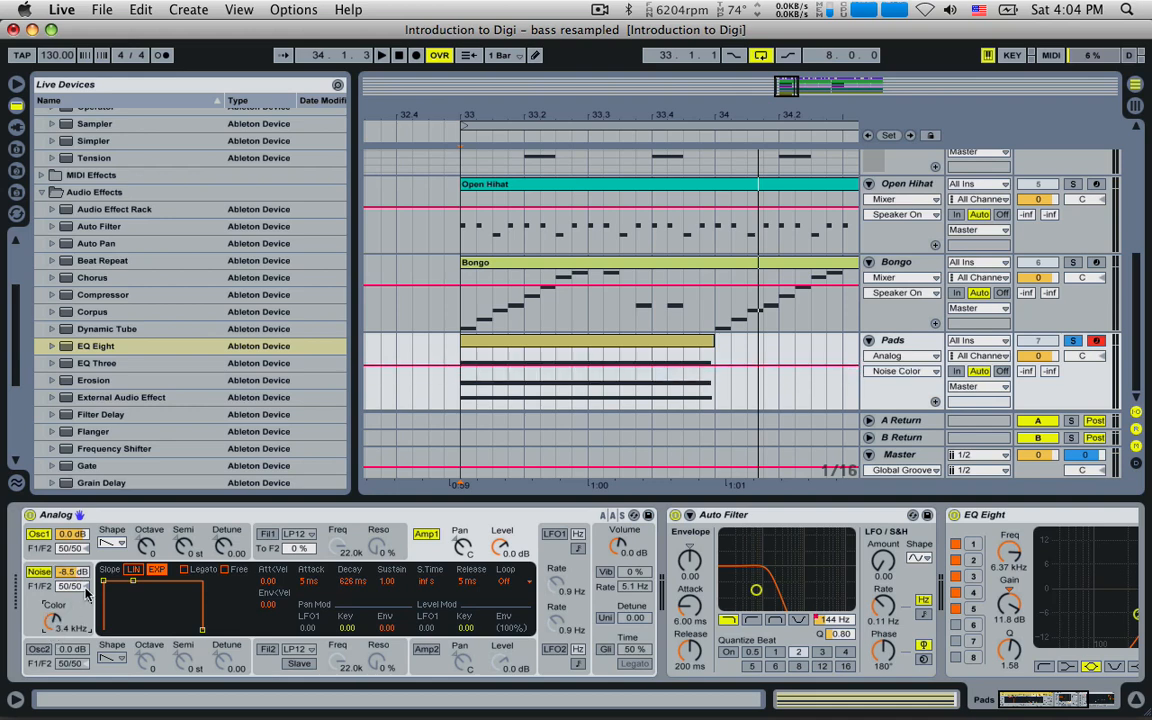
{"action": "left_click", "coordinate": [460, 399]}
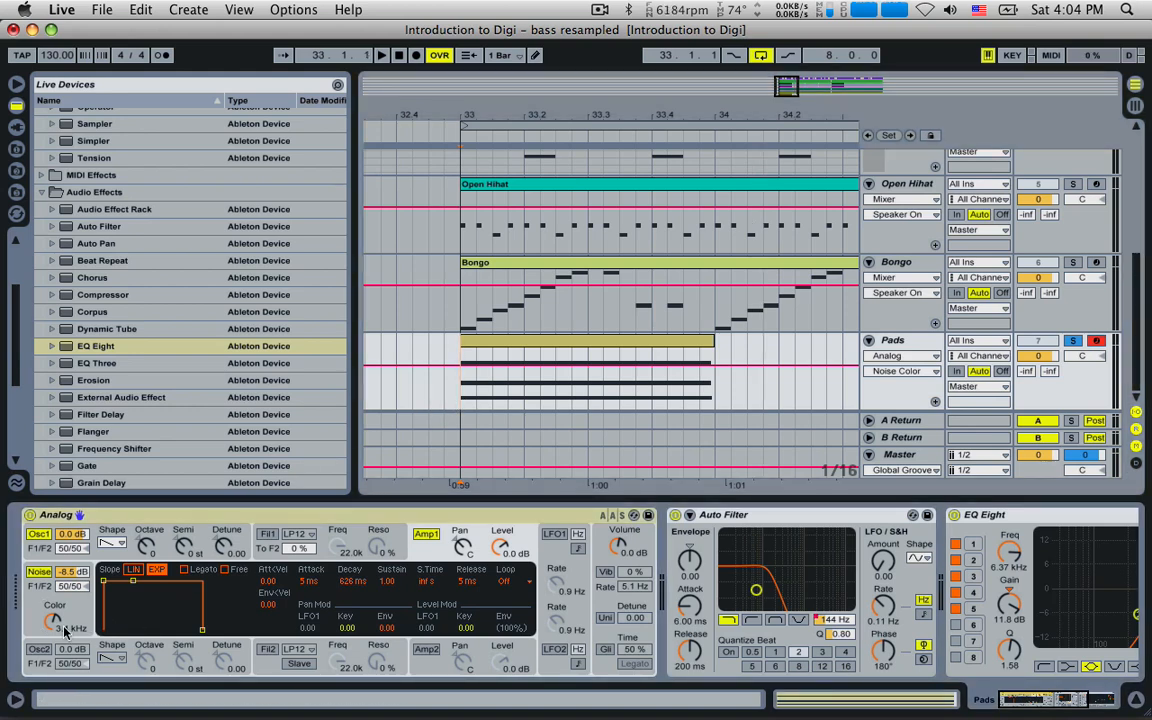
{"action": "left_click_drag", "start_coordinate": [63, 628], "coordinate": [63, 620]}
{"action": "key", "text": "space"}
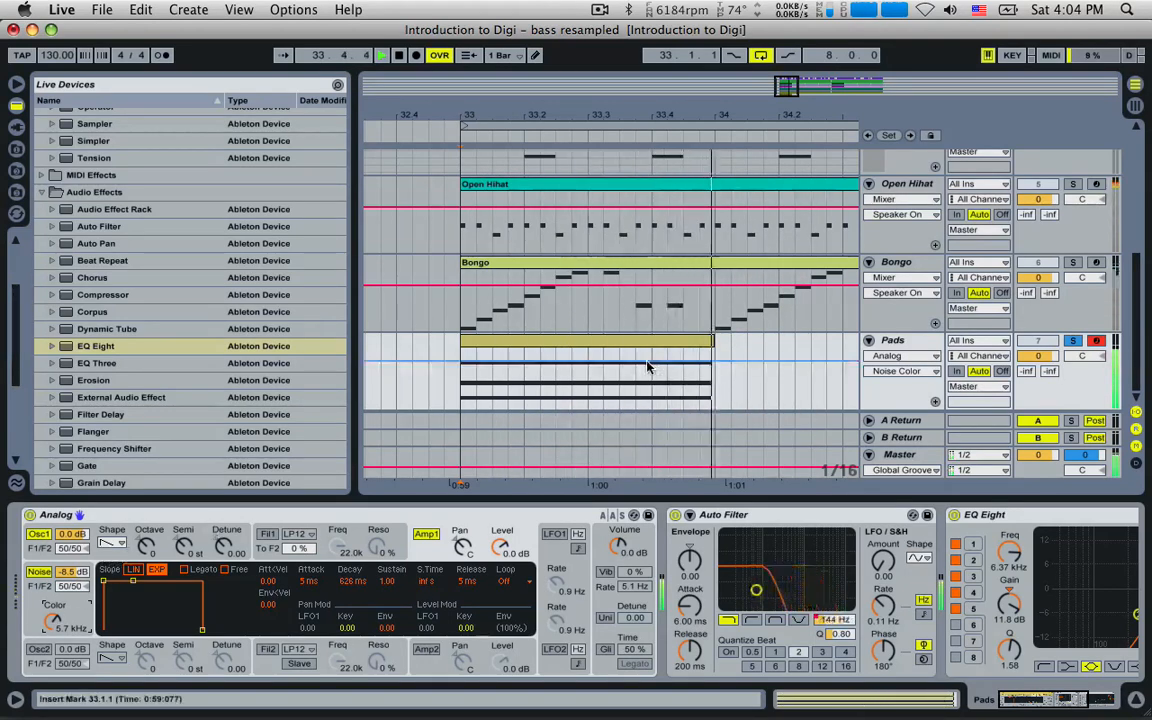
{"action": "key", "text": "space"}
- Unsolo the Pads track and play it together with the full arrangement
{"action": "left_click", "coordinate": [1073, 342]}
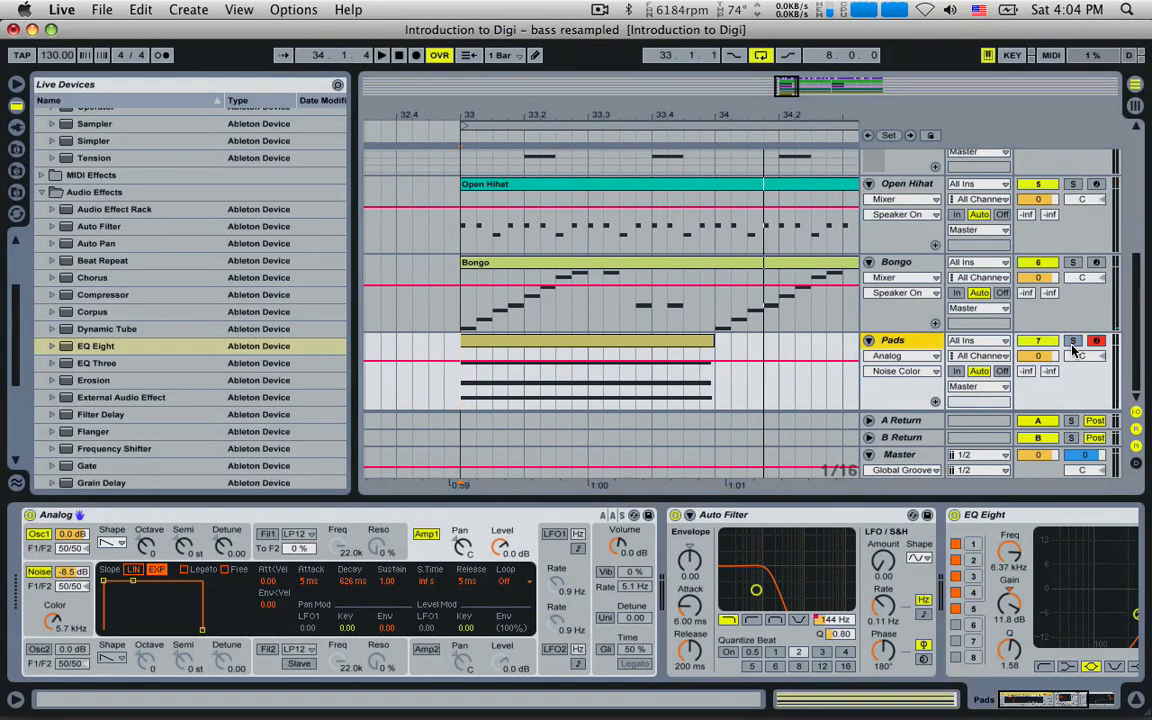
{"action": "key", "text": "space"}
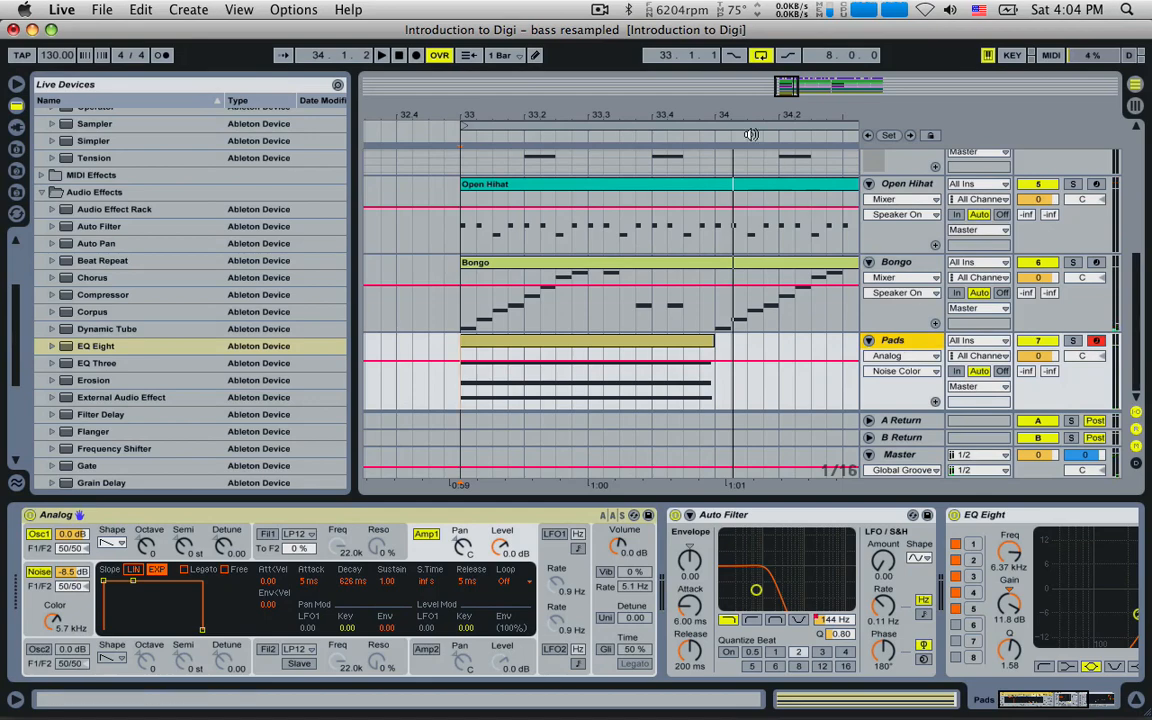
{"action": "left_click_drag", "start_coordinate": [790, 89], "coordinate": [790, 73]}
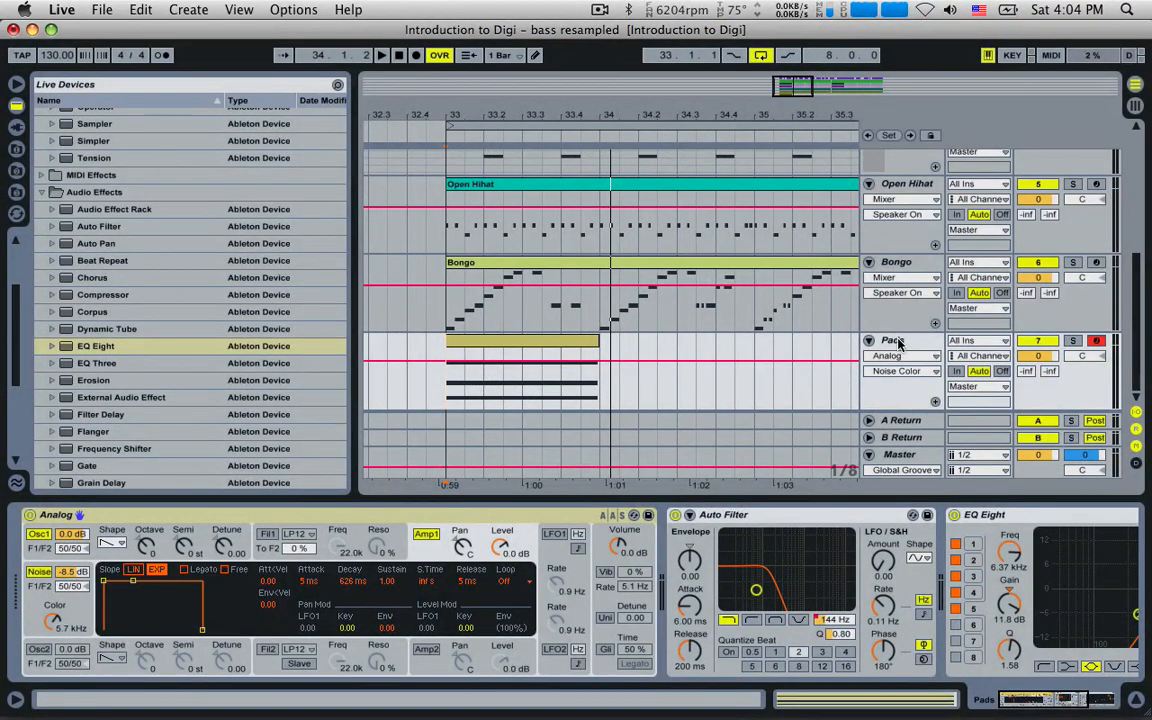
- Add a Limiter after EQ Eight on the Pads track and briefly play the arrangement
{"action": "left_click", "coordinate": [898, 343]}
{"action": "scroll", "coordinate": [124, 397], "scroll_direction": "down", "scroll_amount": 5}
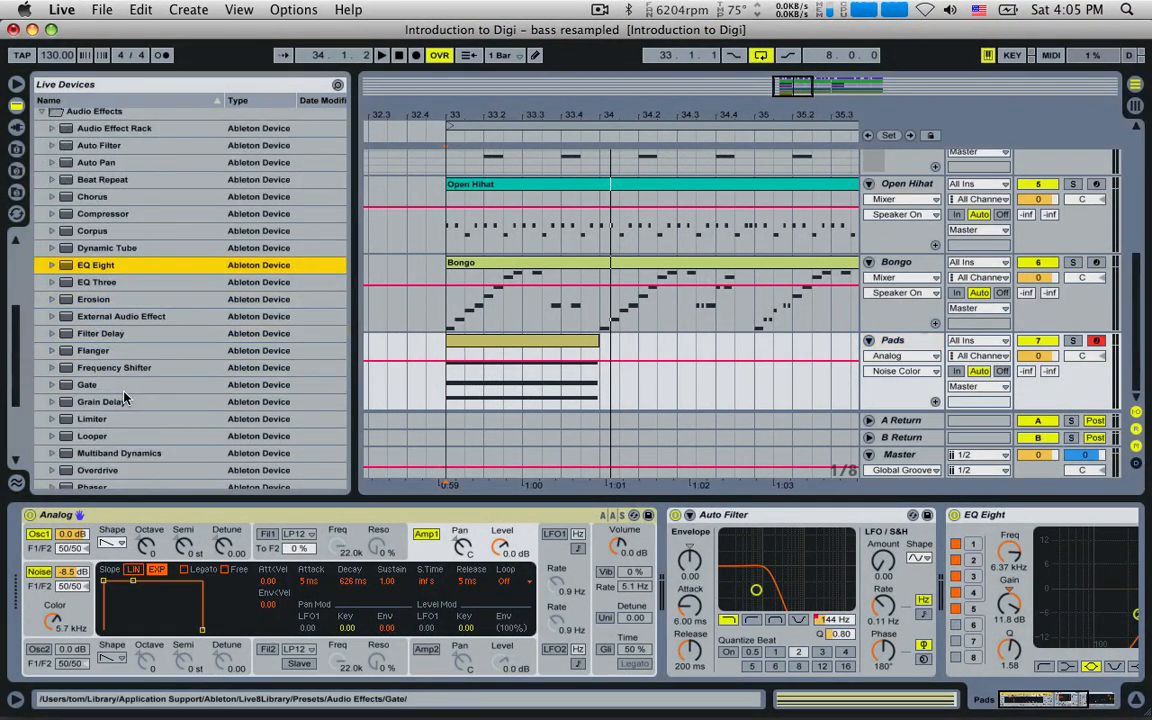
{"action": "left_click", "coordinate": [87, 421]}
{"action": "left_click_drag", "start_coordinate": [382, 461], "coordinate": [966, 592]}
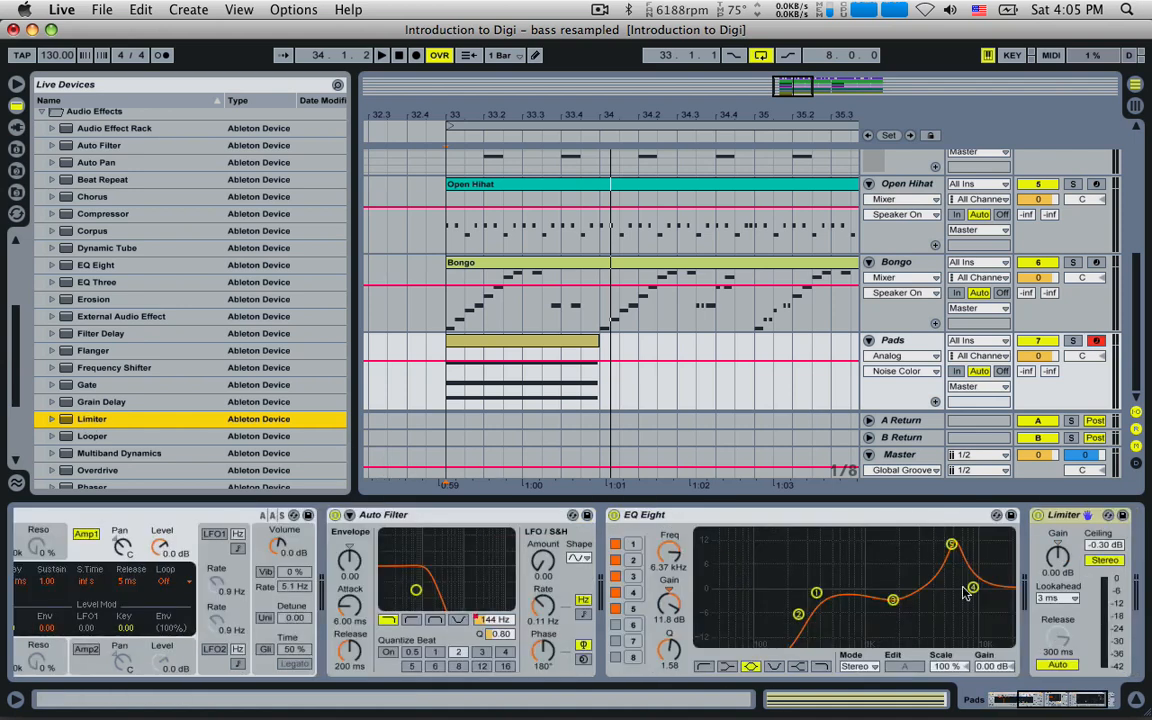
{"action": "key", "text": "space"}
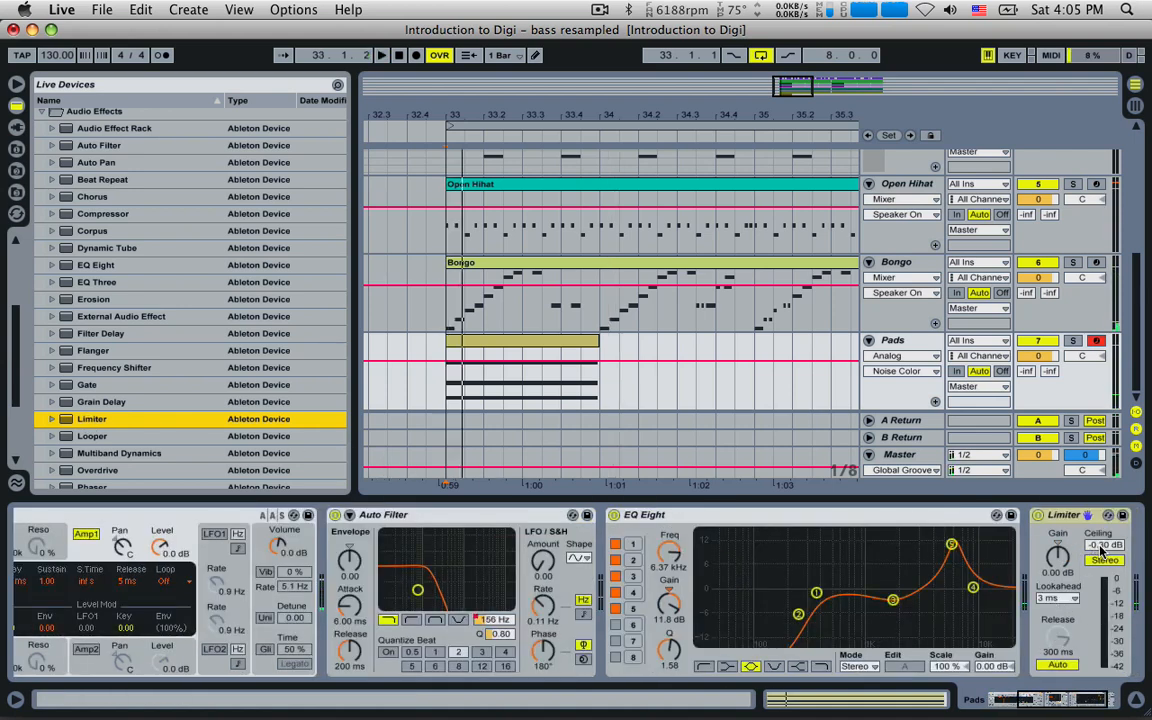
- Try a Limiter ceiling of -0.20 dB and restore it to -0.30 dB
{"action": "left_click", "coordinate": [1100, 548]}
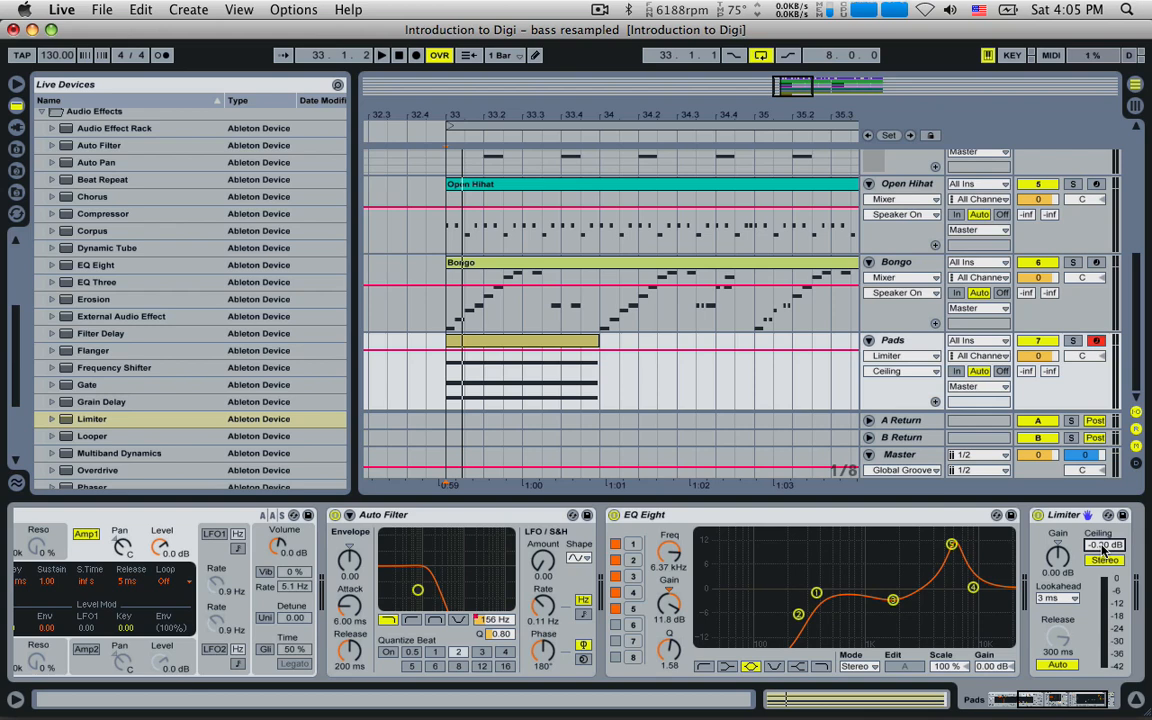
{"action": "left_click", "coordinate": [1070, 518]}
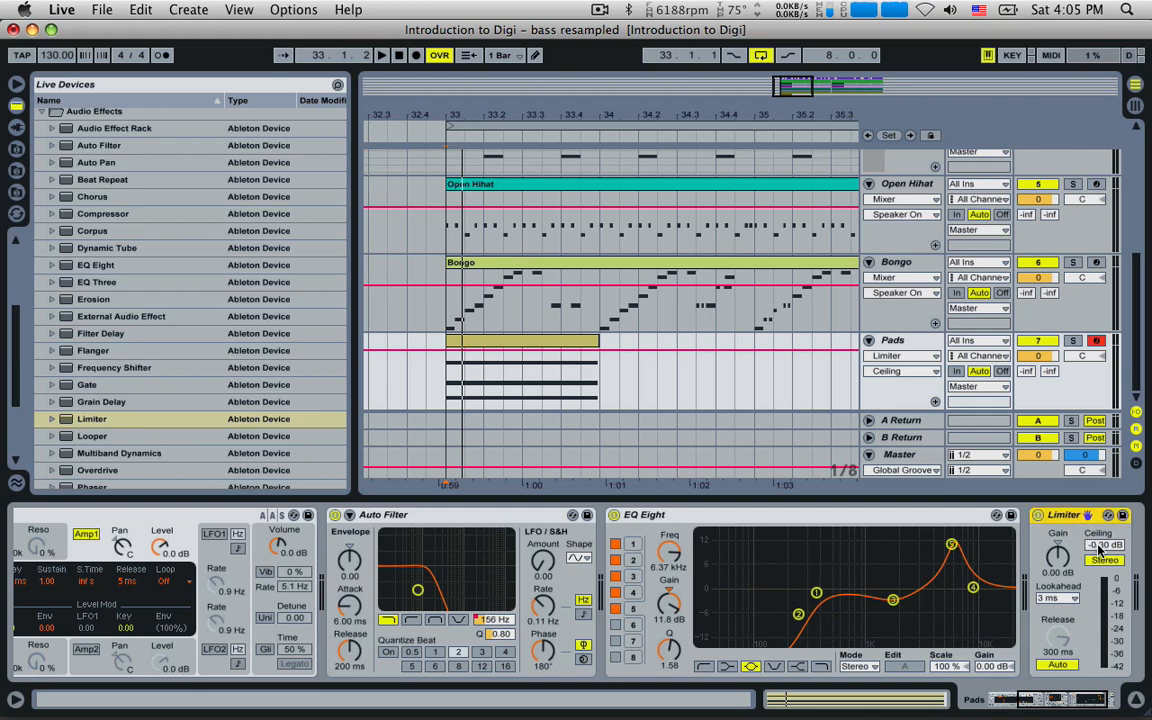
{"action": "left_click", "coordinate": [1100, 548]}
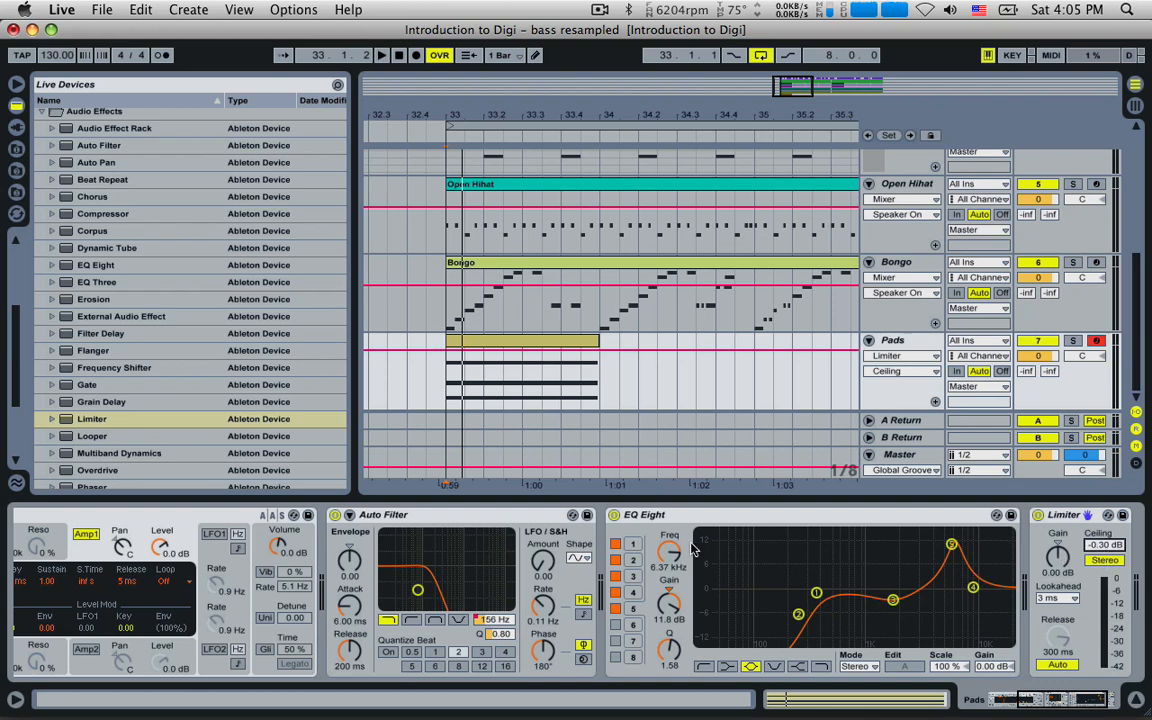
- Raise the Limiter's gain on the Pads track to 19.7 dB while checking it in playback
{"action": "left_click", "coordinate": [1061, 561]}
{"action": "key", "text": "space"}
{"action": "left_click_drag", "start_coordinate": [1061, 561], "coordinate": [1061, 483]}
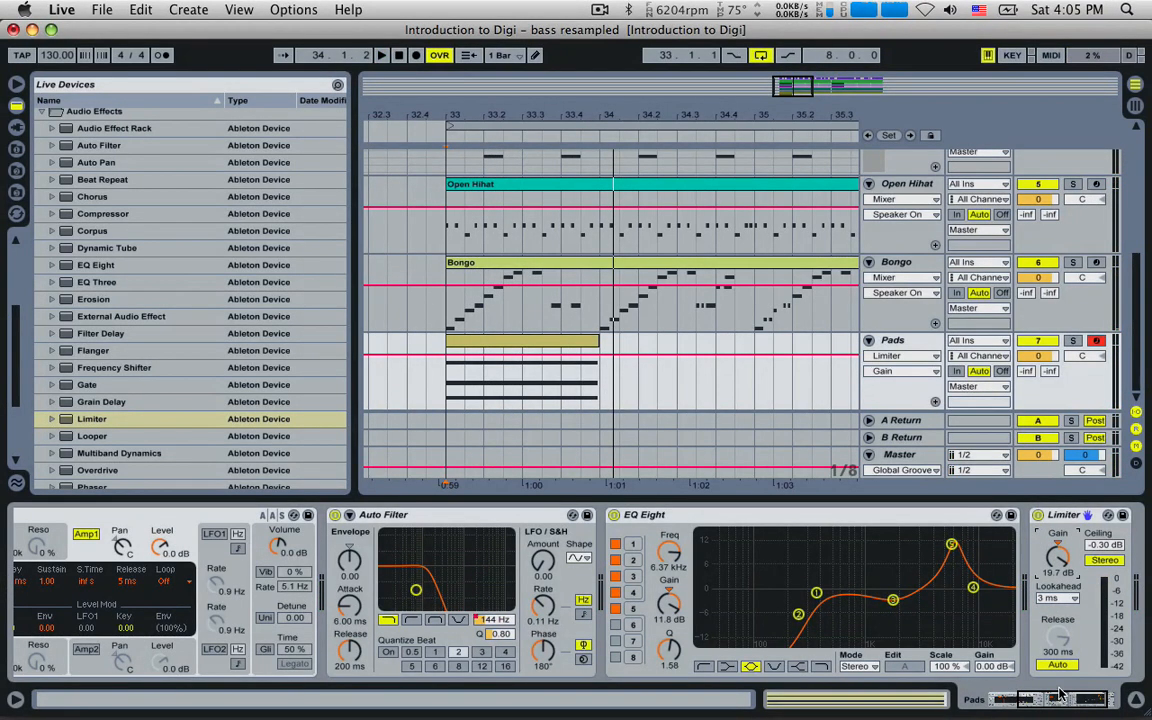
- Add a Reverb after the Limiter with 6.24 s decay time and 36 % dry/wet, and play from bar 33
{"action": "left_click_drag", "start_coordinate": [1062, 695], "coordinate": [1079, 685]}
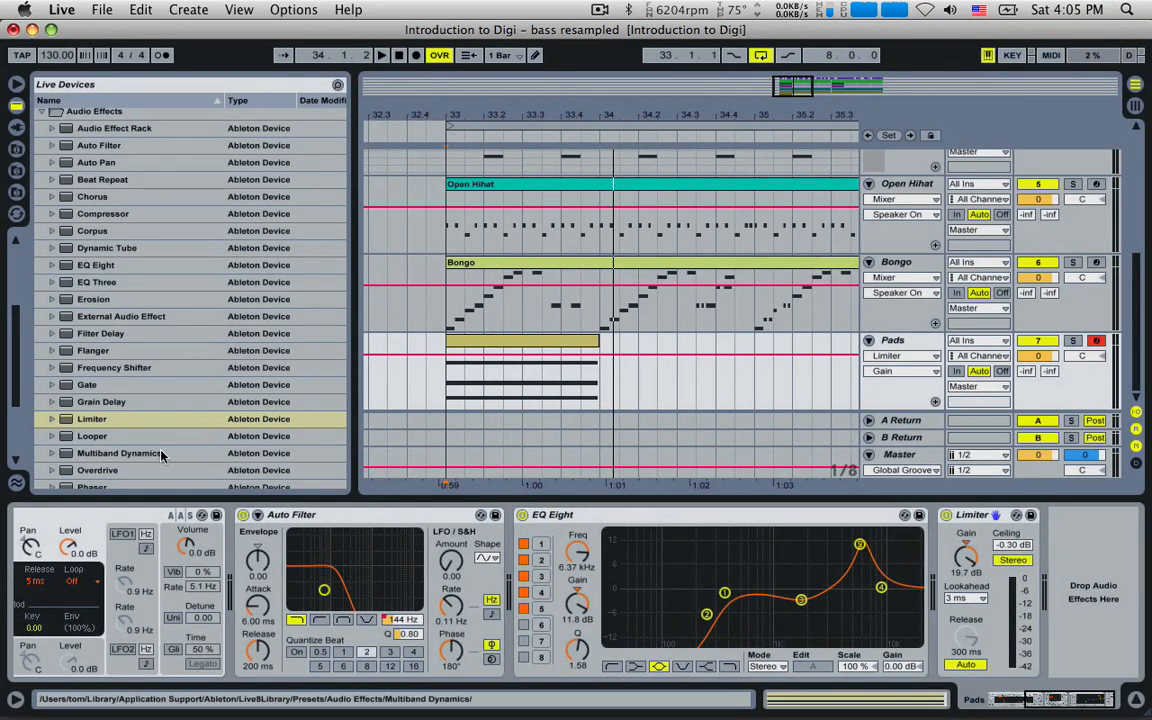
{"action": "scroll", "coordinate": [145, 456], "scroll_direction": "down", "scroll_amount": 3}
{"action": "left_click", "coordinate": [103, 459]}
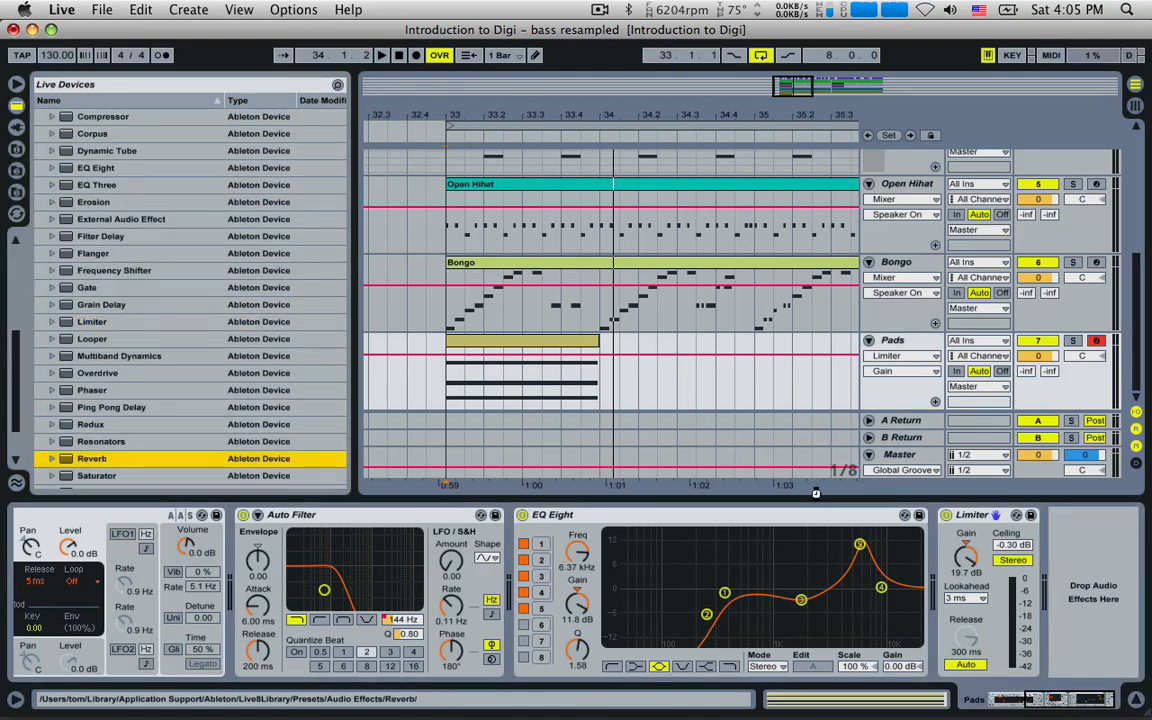
{"action": "left_click_drag", "start_coordinate": [816, 492], "coordinate": [893, 560]}
{"action": "left_click_drag", "start_coordinate": [931, 652], "coordinate": [935, 652]}
{"action": "left_click_drag", "start_coordinate": [1110, 653], "coordinate": [1110, 672]}
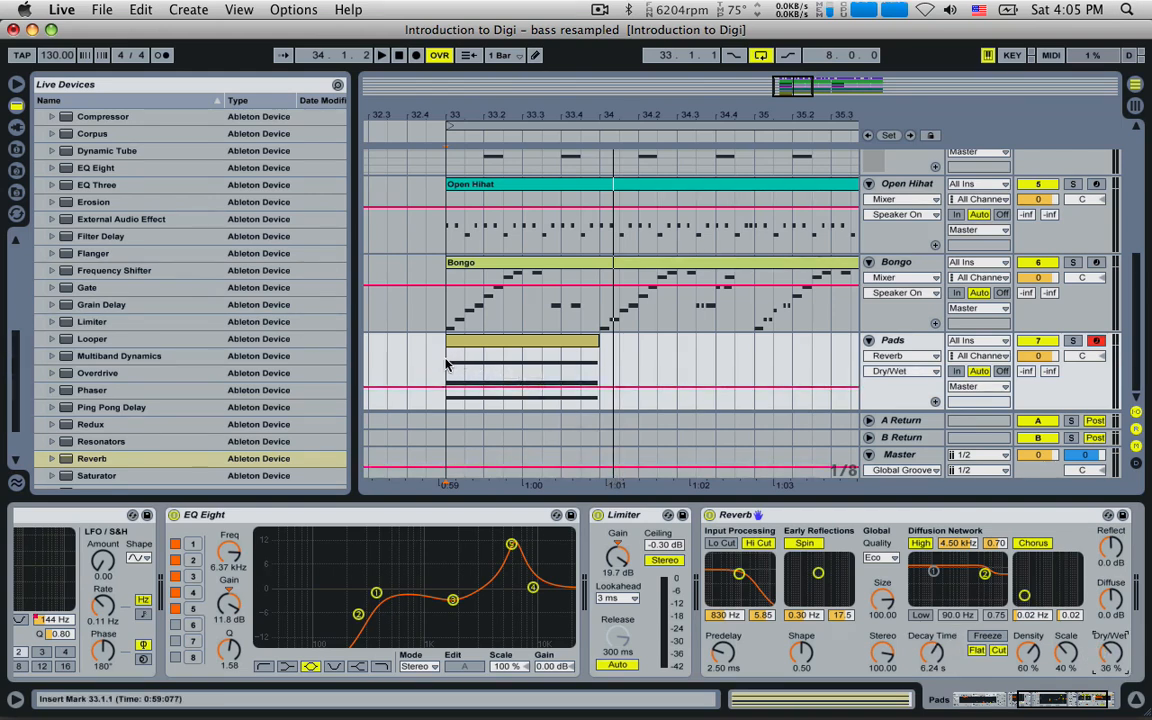
{"action": "key", "text": "space"}
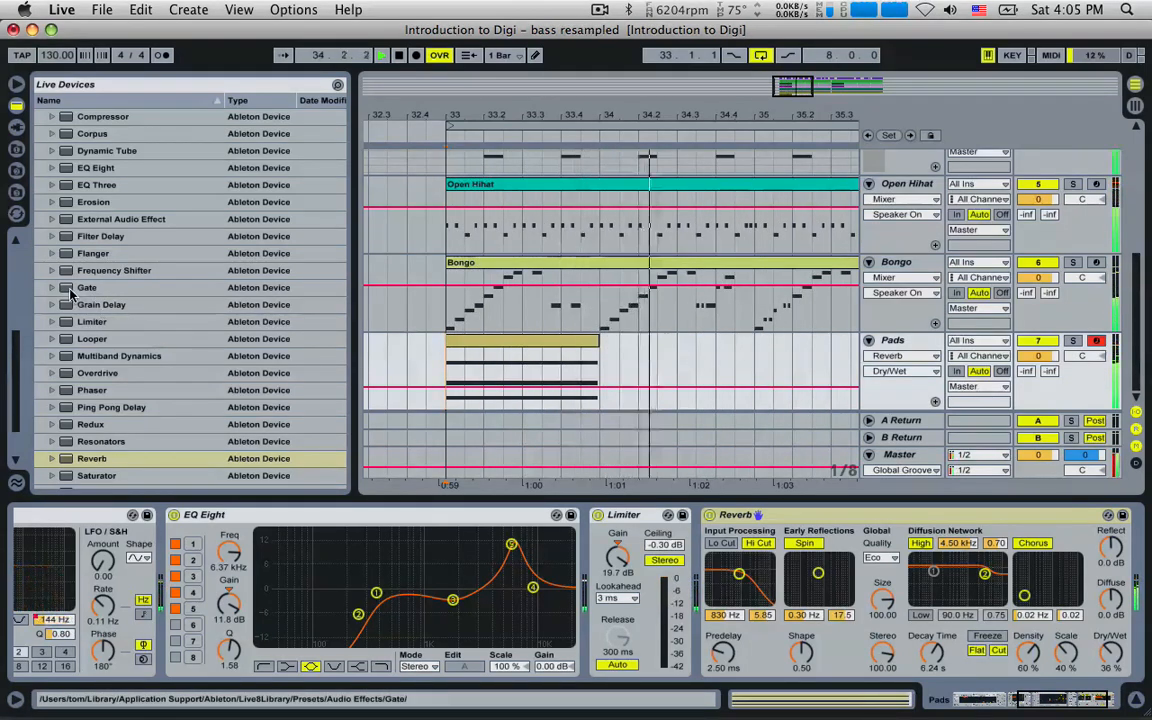
- Add a Utility after the Reverb, show its Gain automation on the Pads track and play from bar 33
{"action": "scroll", "coordinate": [112, 400], "scroll_direction": "down", "scroll_amount": 3}
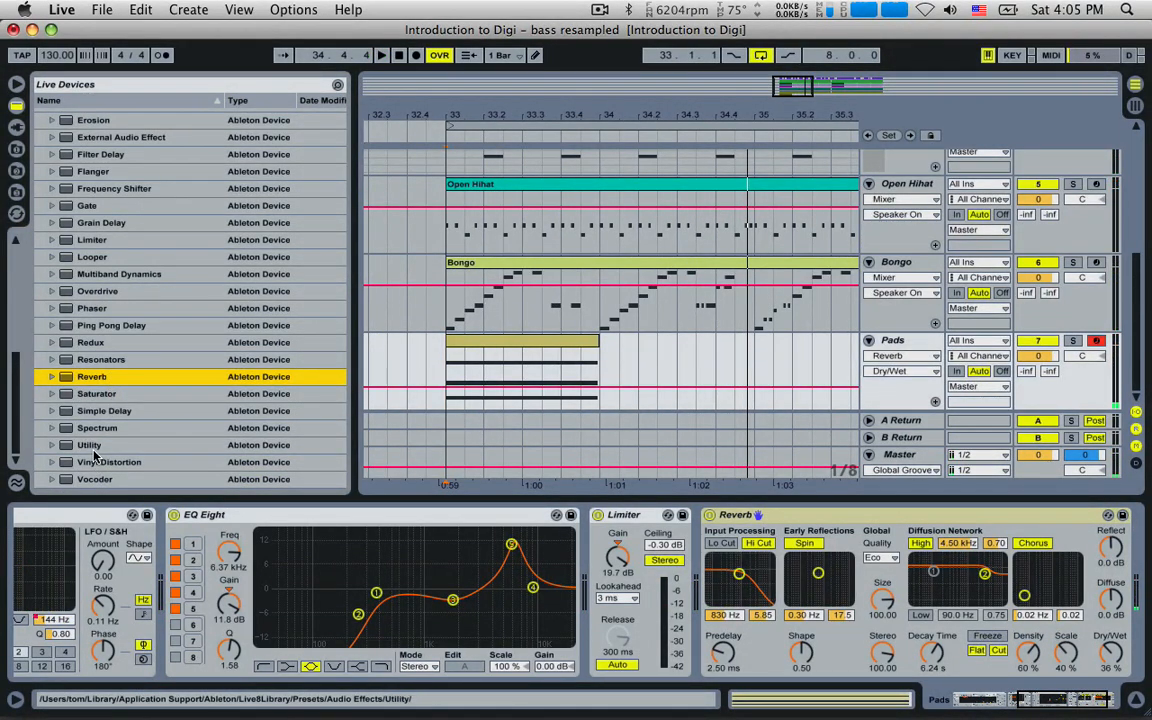
{"action": "left_click_drag", "start_coordinate": [90, 447], "coordinate": [980, 625]}
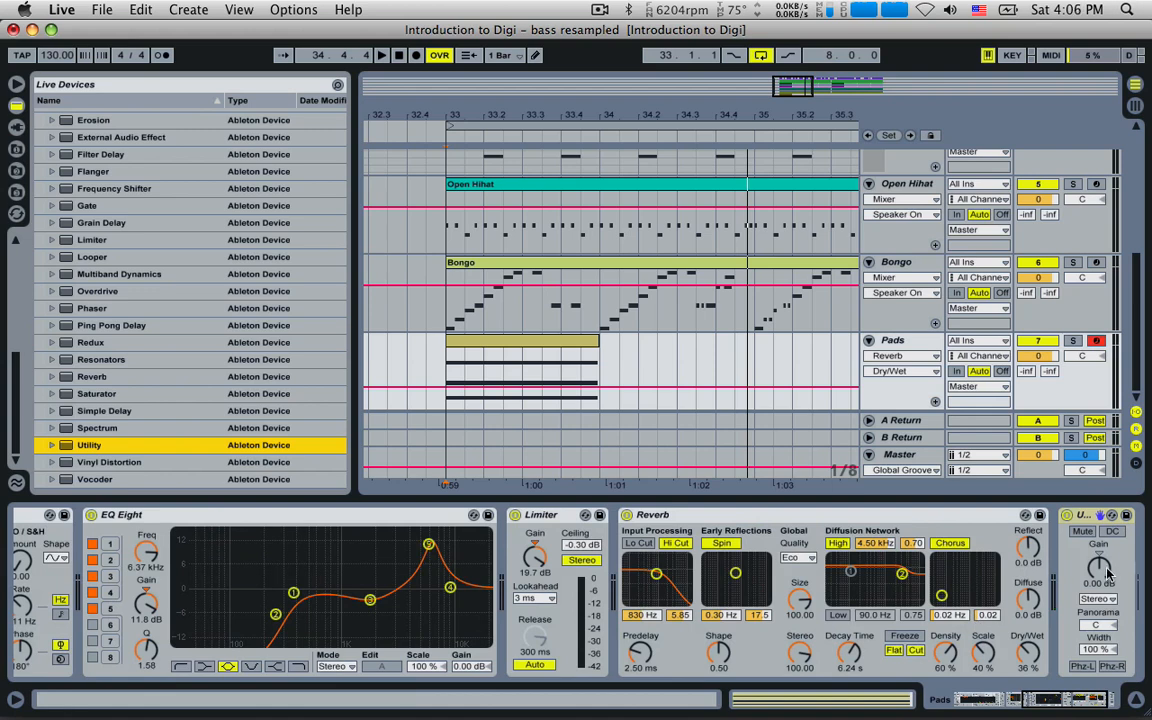
{"action": "left_click", "coordinate": [1101, 569]}
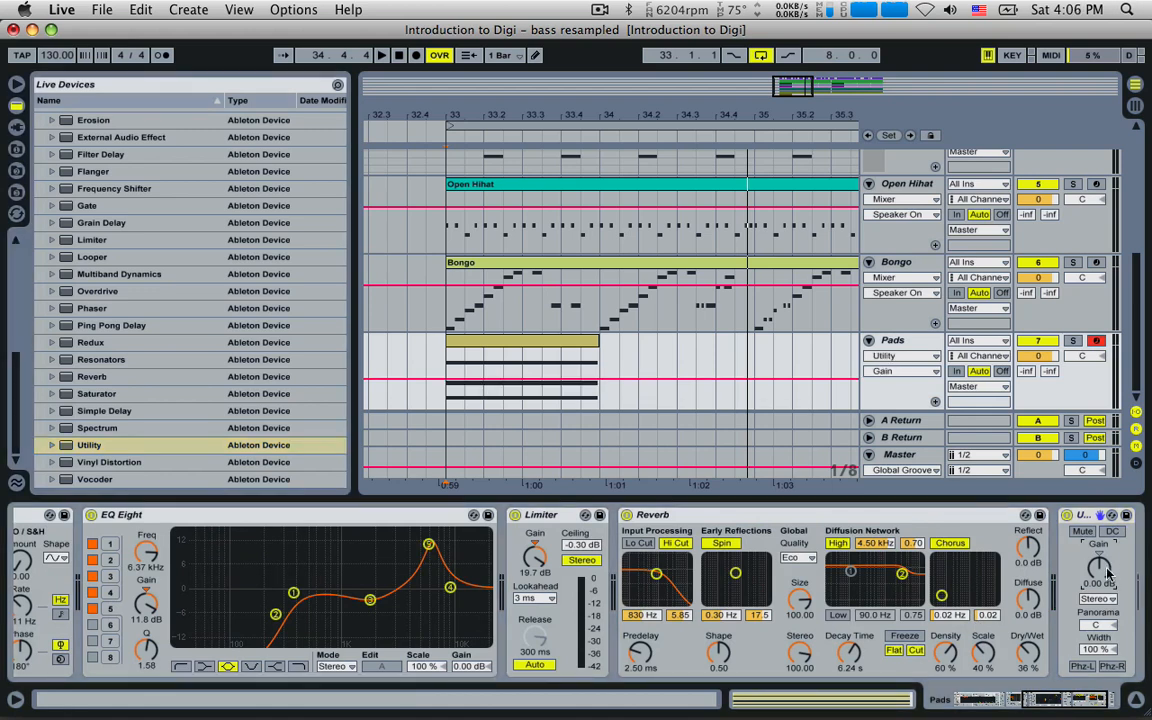
{"action": "left_click", "coordinate": [441, 376]}
{"action": "key", "text": "space"}
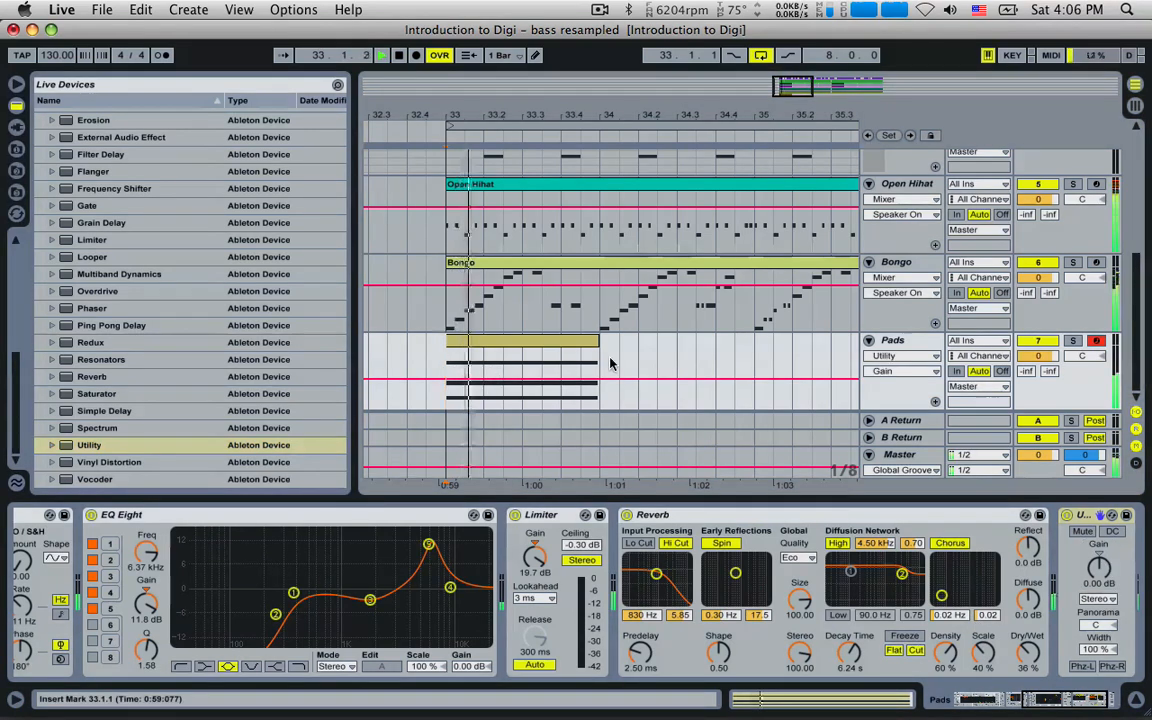
{"action": "key", "text": "space"}
- Audition the pad's reverb tail in short repeated playbacks from 34.3.1 to locate where the gain cuts should start
{"action": "left_click", "coordinate": [678, 370]}
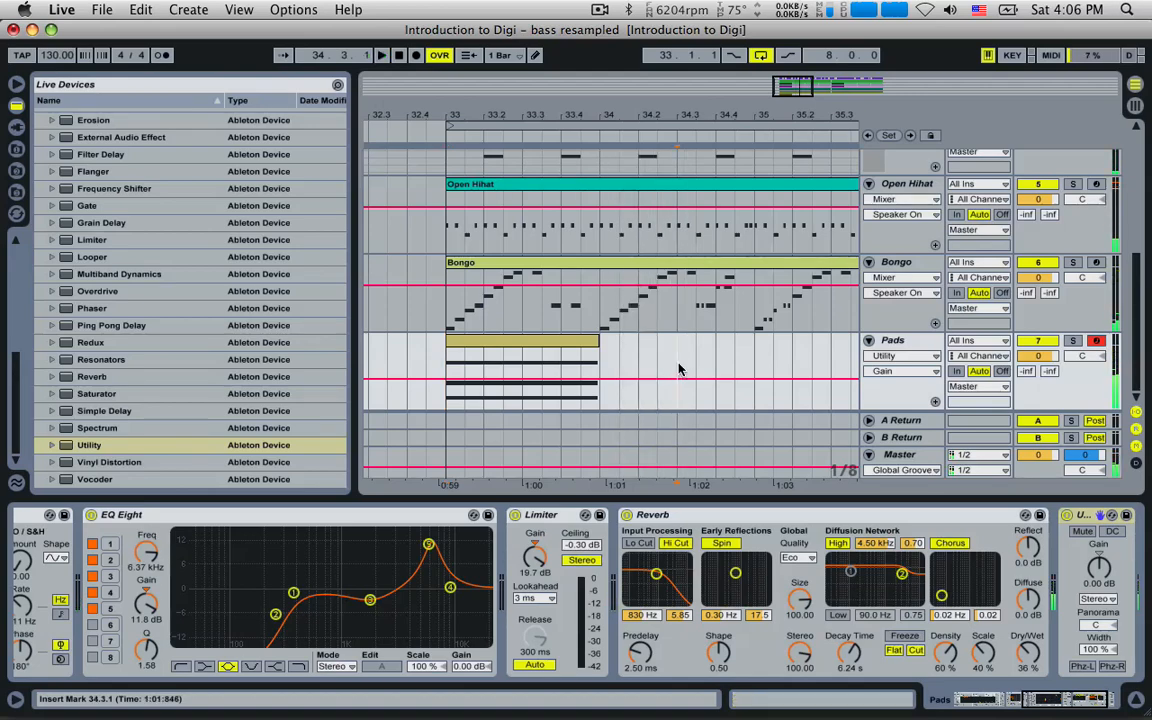
{"action": "key", "text": "space"}
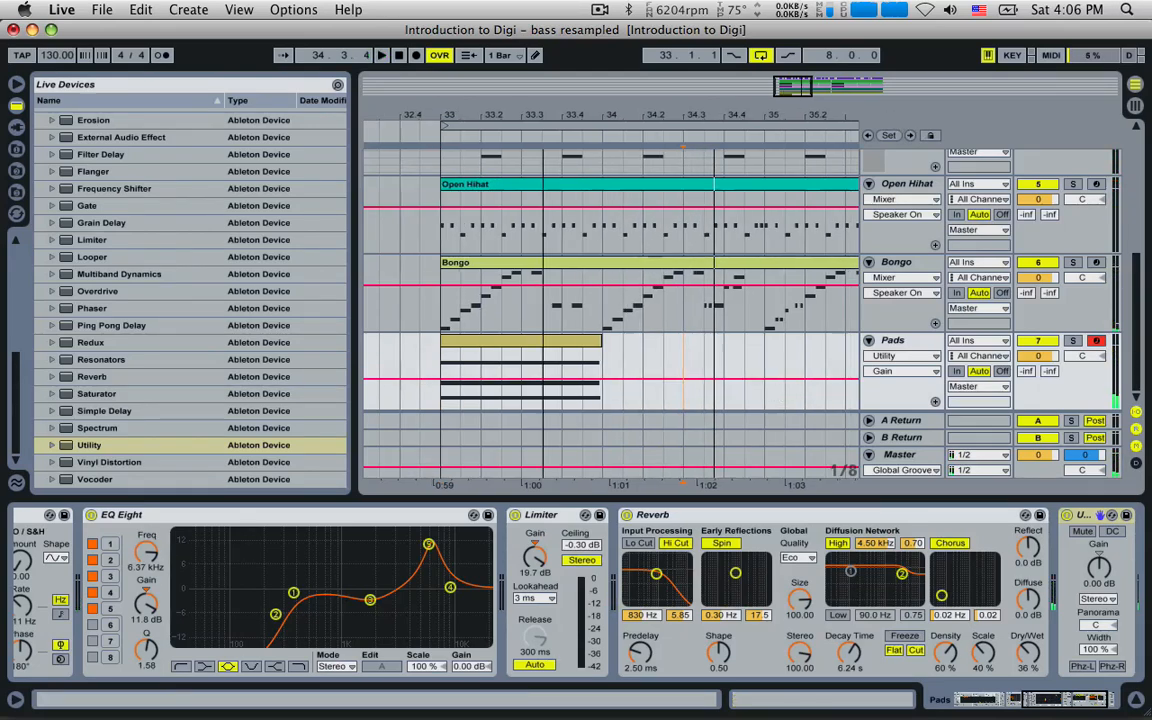
{"action": "left_click_drag", "start_coordinate": [700, 115], "coordinate": [662, 182]}
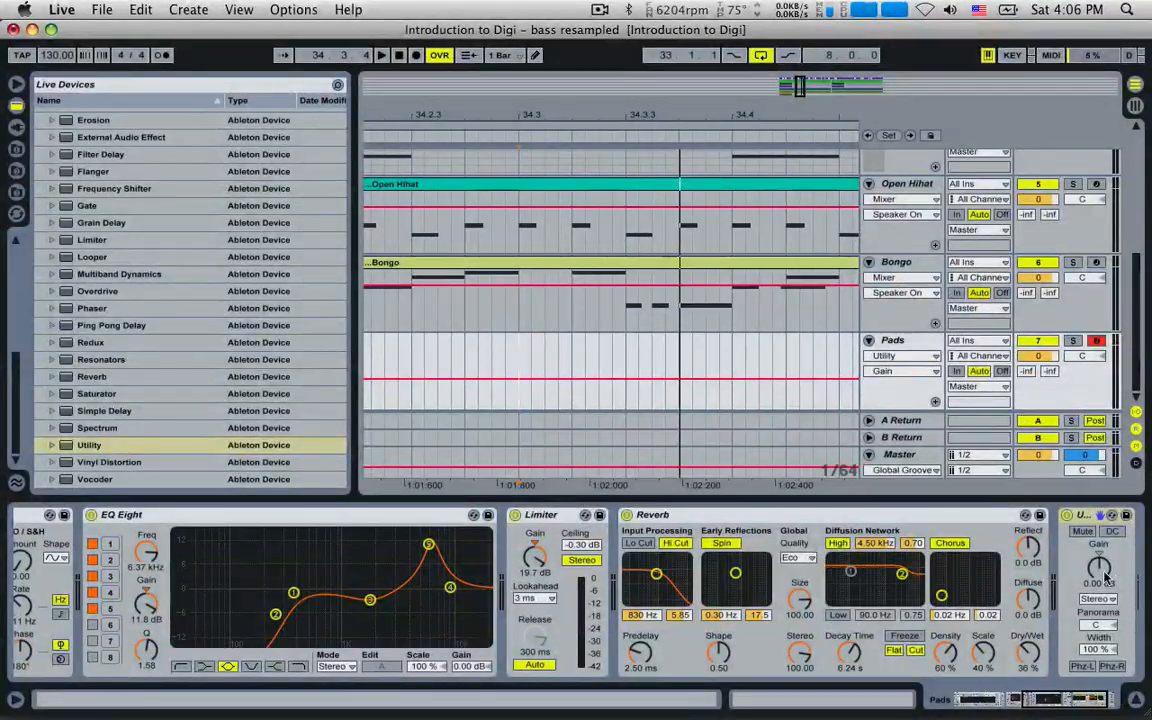
{"action": "left_click", "coordinate": [1104, 575]}
{"action": "key", "text": "space"}
{"action": "key", "text": "space"}
{"action": "key", "text": "space"}
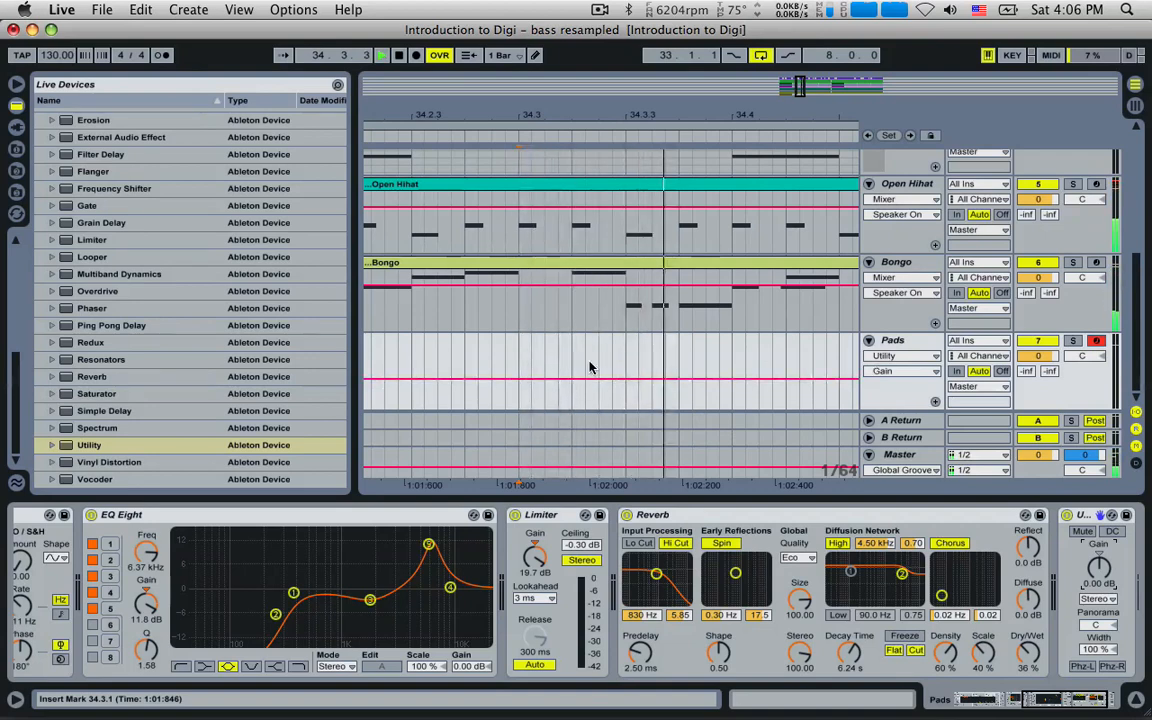
{"action": "key", "text": "space"}
{"action": "key", "text": "space"}
{"action": "key", "text": "space"}
{"action": "key", "text": "space"}
{"action": "key", "text": "space"}
{"action": "key", "text": "space"}
{"action": "key", "text": "space"}
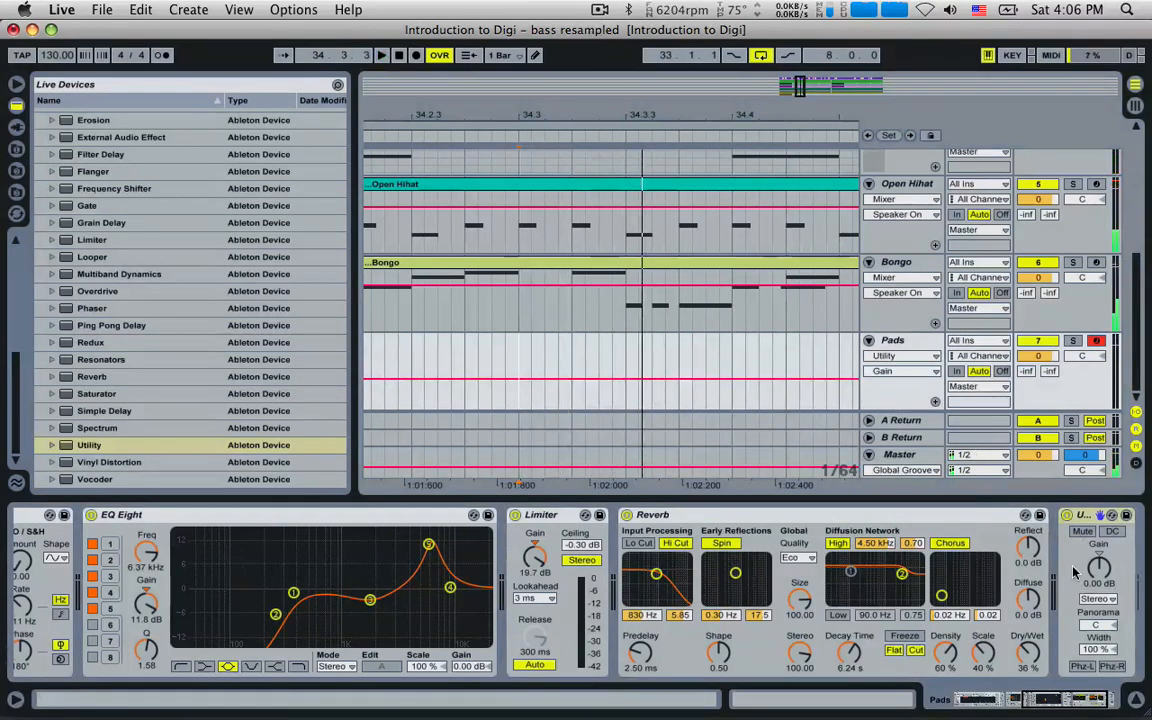
- Draw two 1/64-note dips to -35.0 dB in the Utility Gain automation between 34.3.3 and 34.3.4
{"action": "left_click", "coordinate": [1098, 569]}
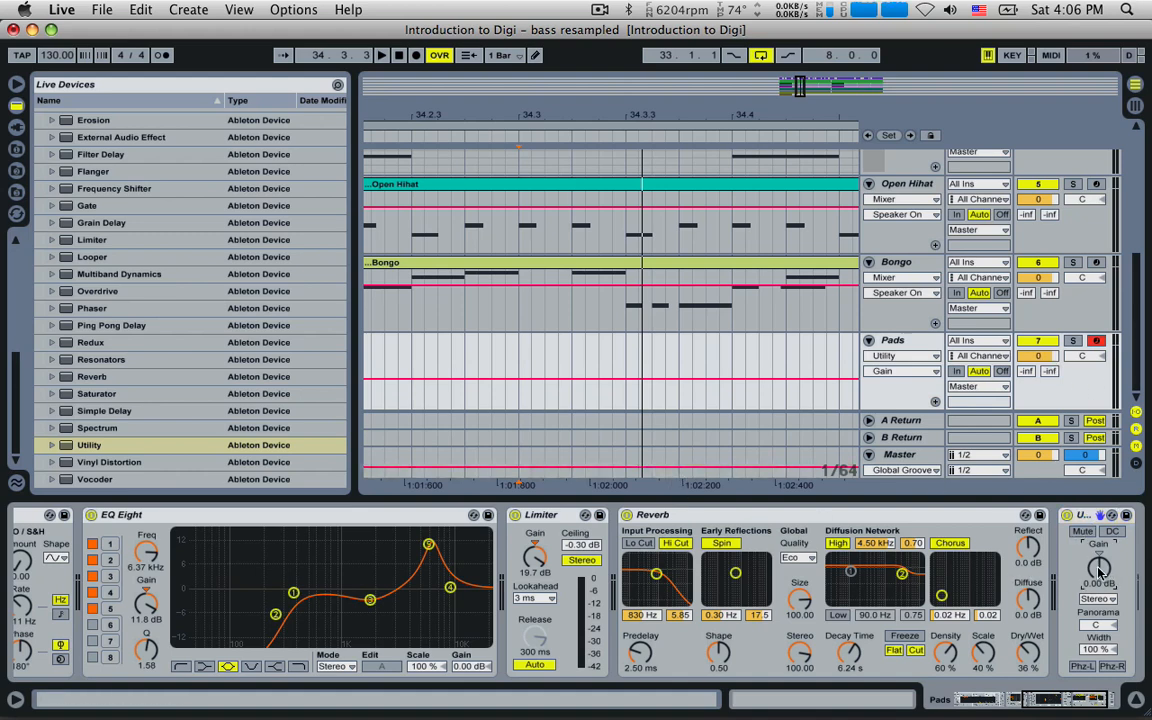
{"action": "mouse_move", "coordinate": [1099, 568]}
{"action": "left_mouse_down"}
{"action": "mouse_move", "coordinate": [1099, 584]}
{"action": "mouse_move", "coordinate": [1099, 543]}
{"action": "mouse_move", "coordinate": [1099, 567]}
{"action": "left_mouse_up"}
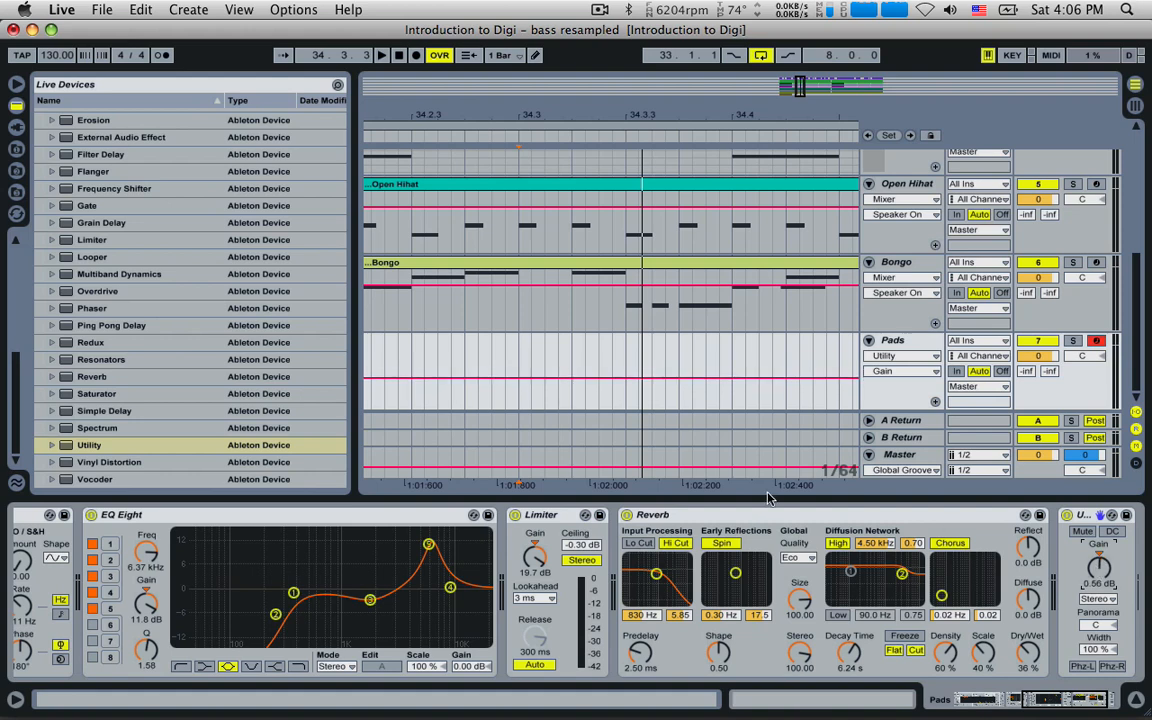
{"action": "left_click", "coordinate": [634, 393]}
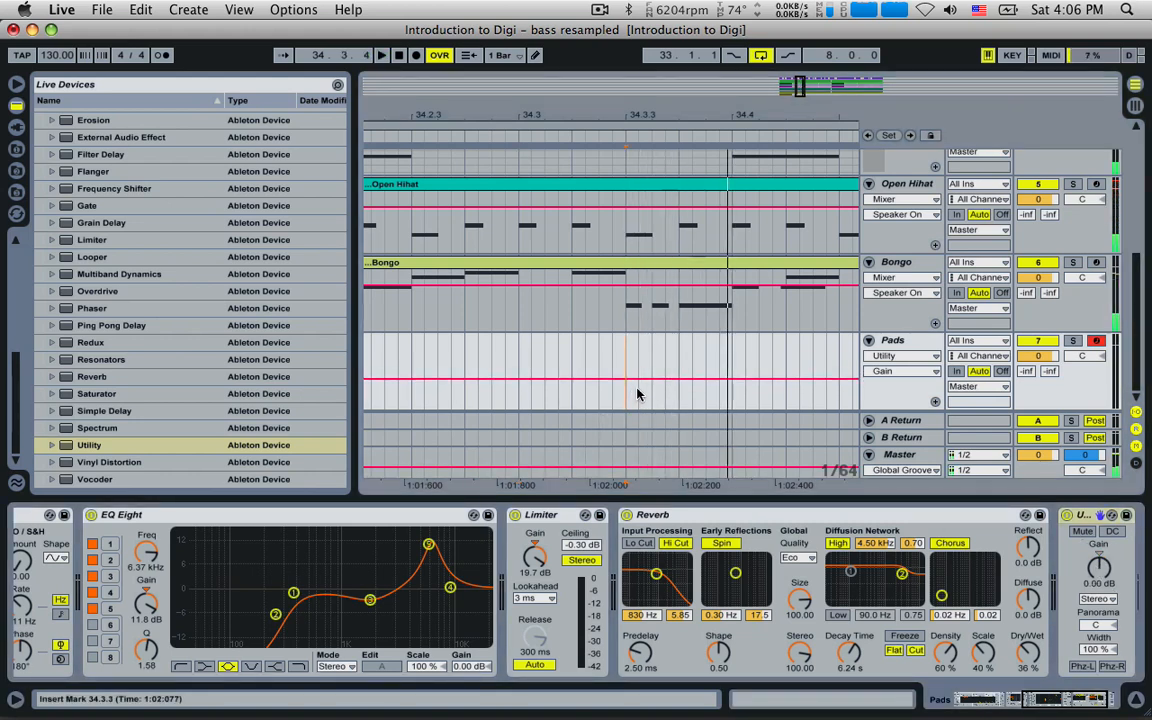
{"action": "left_click_drag", "start_coordinate": [637, 393], "coordinate": [676, 396]}
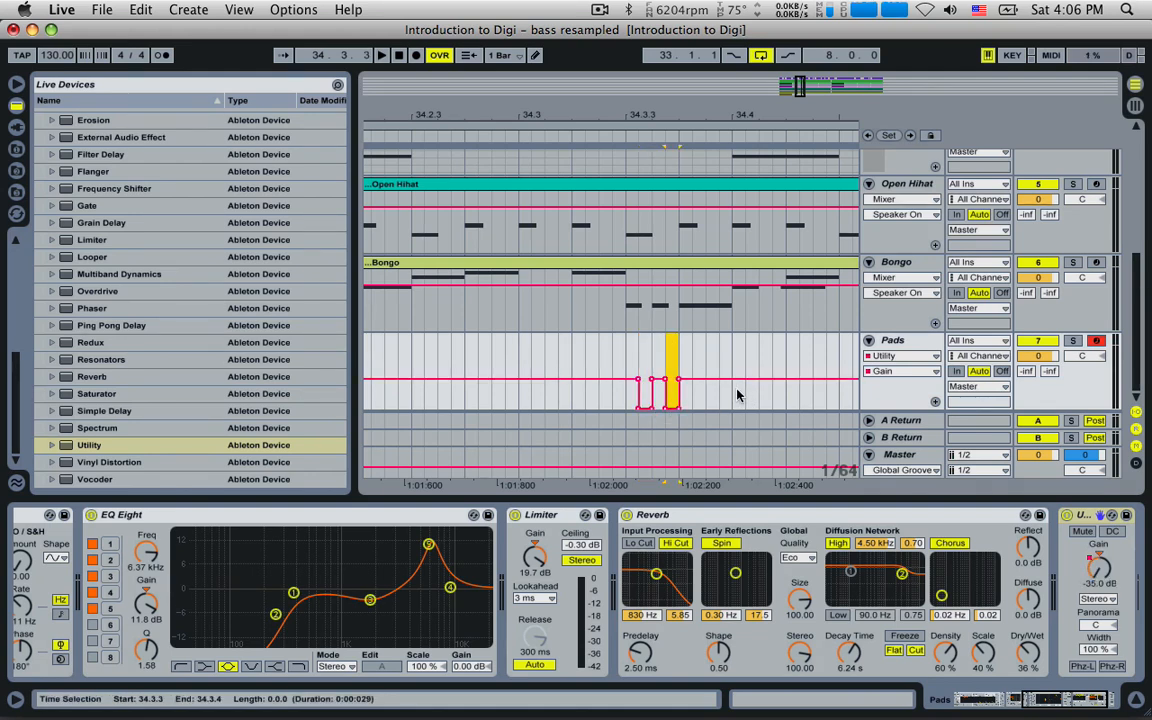
{"action": "left_click_drag", "start_coordinate": [641, 360], "coordinate": [671, 357]}
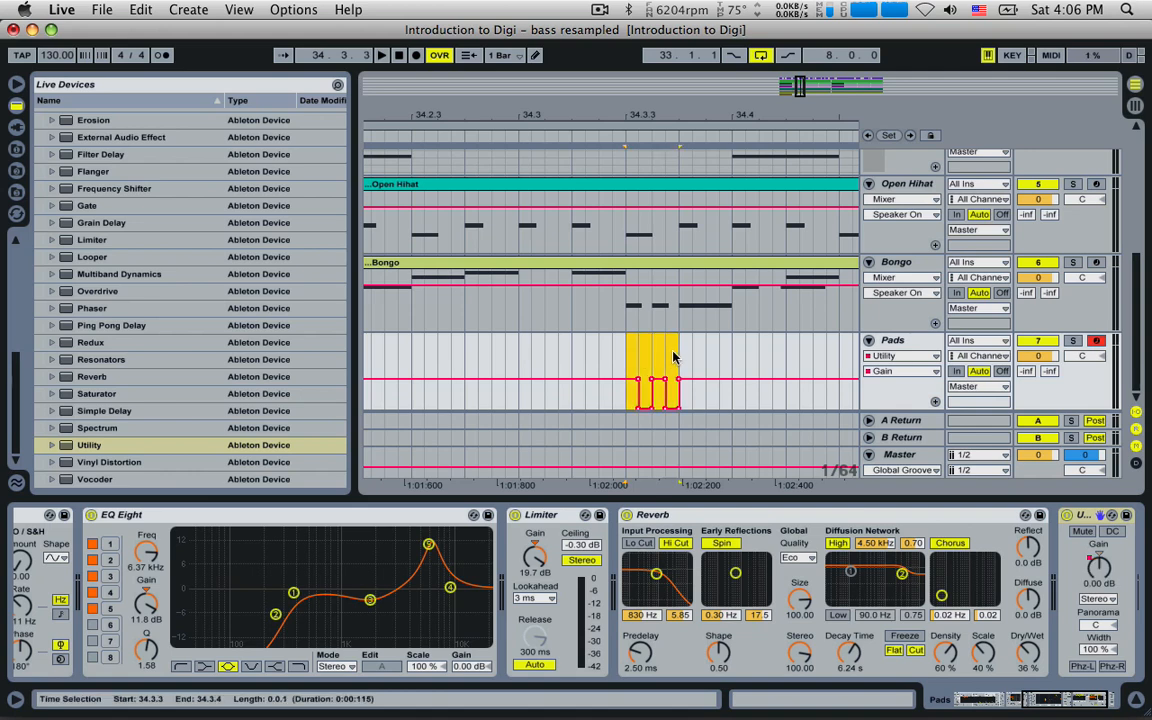
- Show the Utility Gain automation in its own lane beneath the Pads track
{"action": "left_click", "coordinate": [936, 402]}
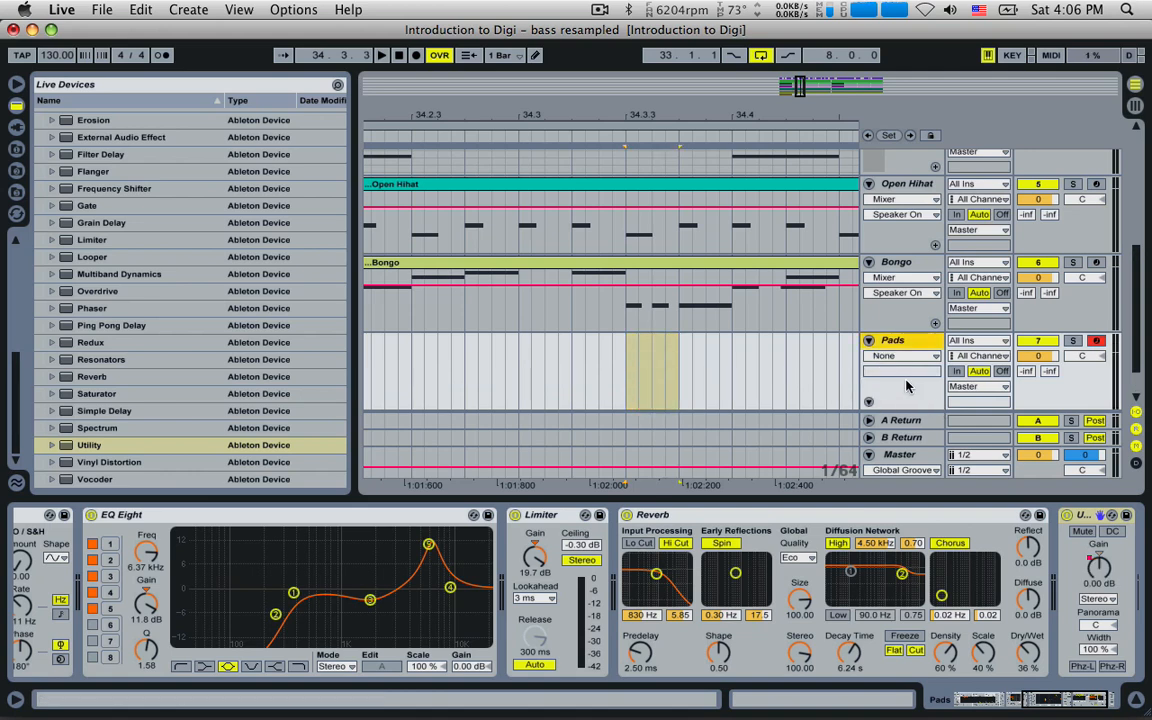
{"action": "scroll", "coordinate": [907, 386], "scroll_direction": "down", "scroll_amount": 3}
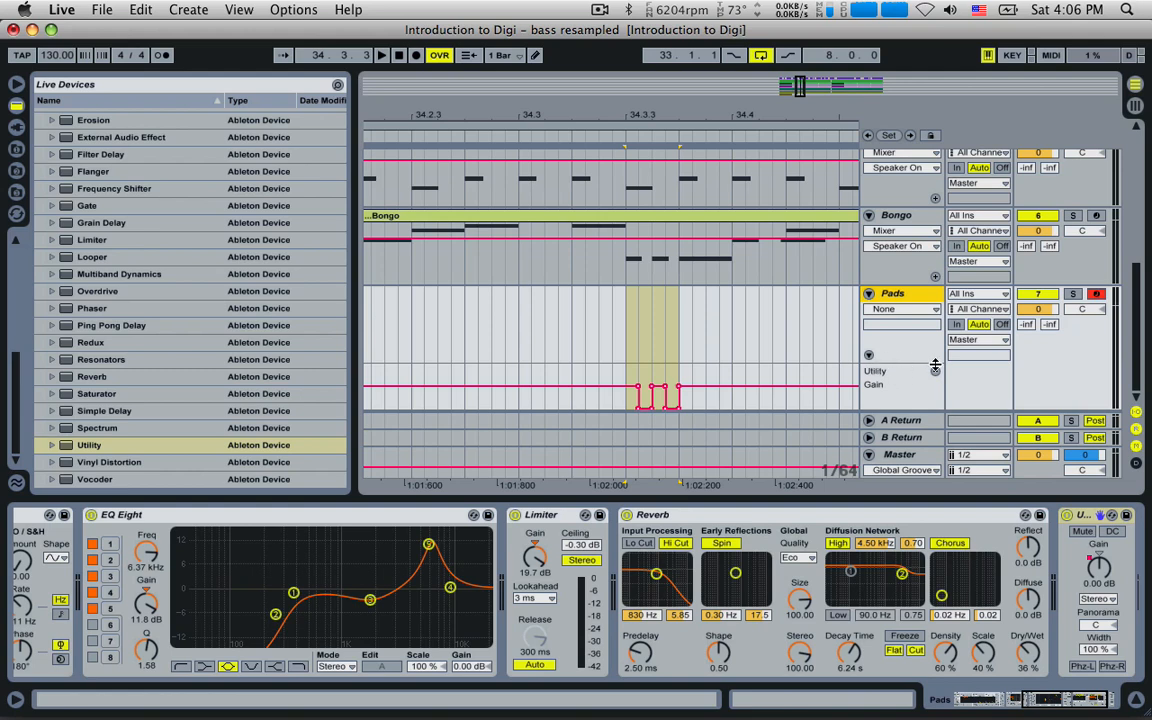
{"action": "left_click", "coordinate": [935, 369]}
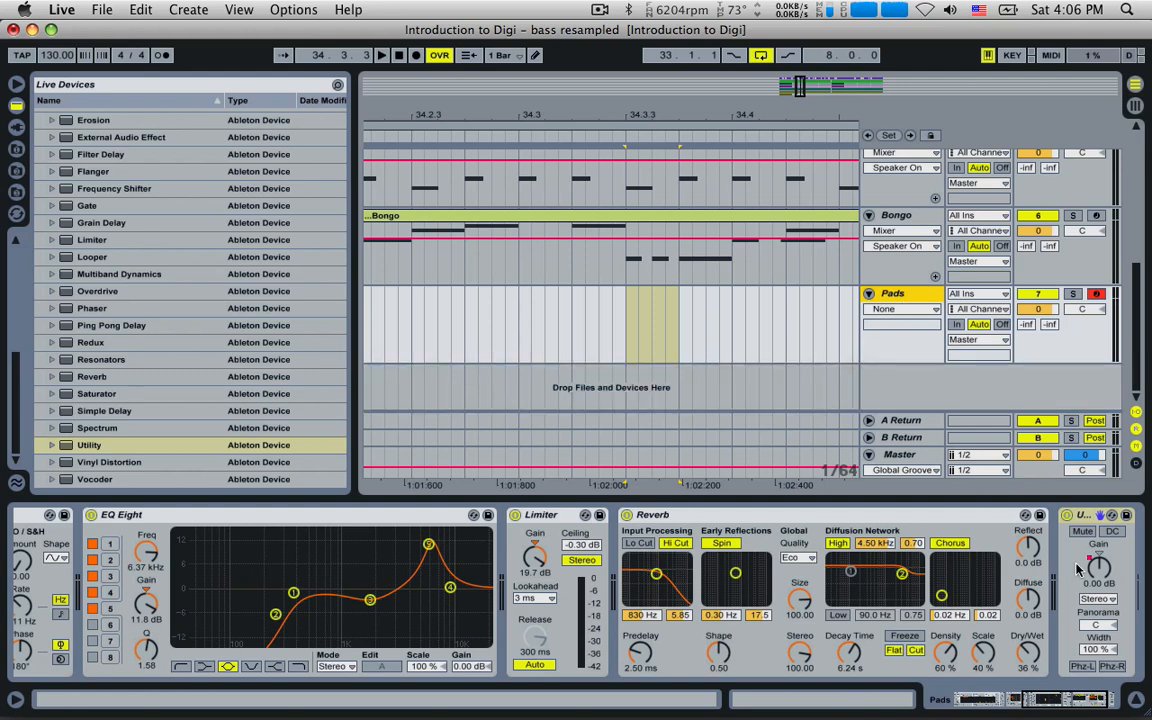
{"action": "left_click", "coordinate": [1100, 573]}
{"action": "left_click", "coordinate": [936, 356]}
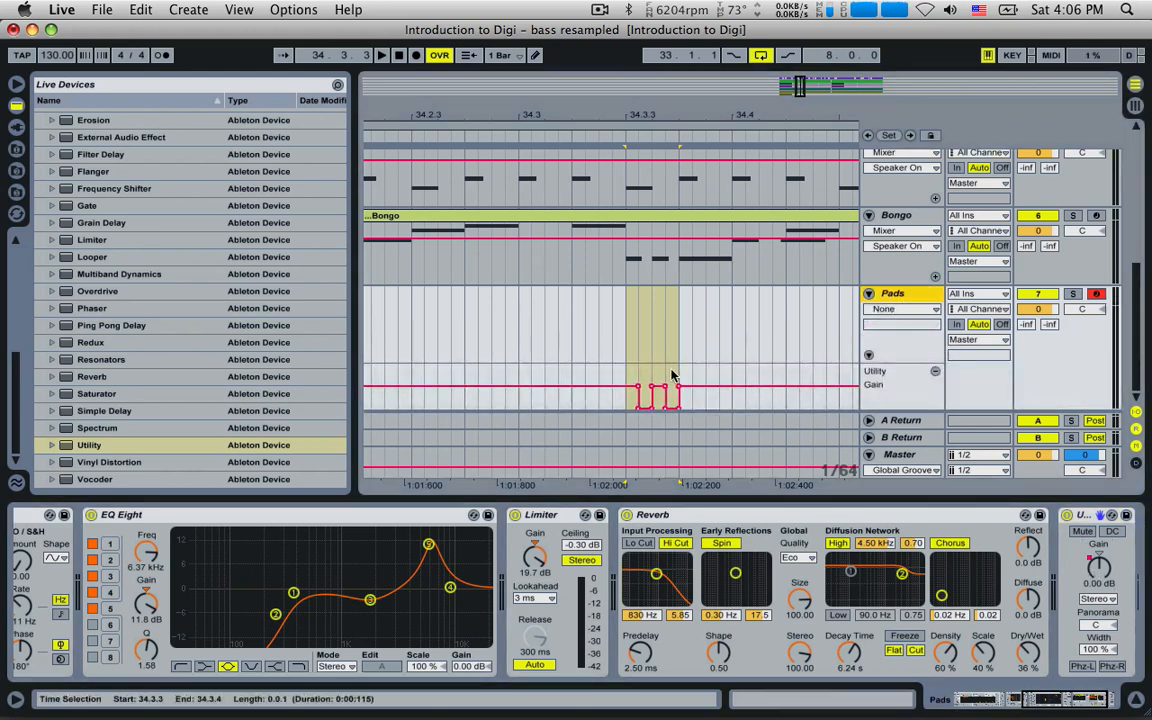
- Duplicate the gain dips between 34.3.3 and 34.3.4 repeatedly up to bar 36 and play from bar 33
{"action": "left_click_drag", "start_coordinate": [673, 378], "coordinate": [635, 381]}
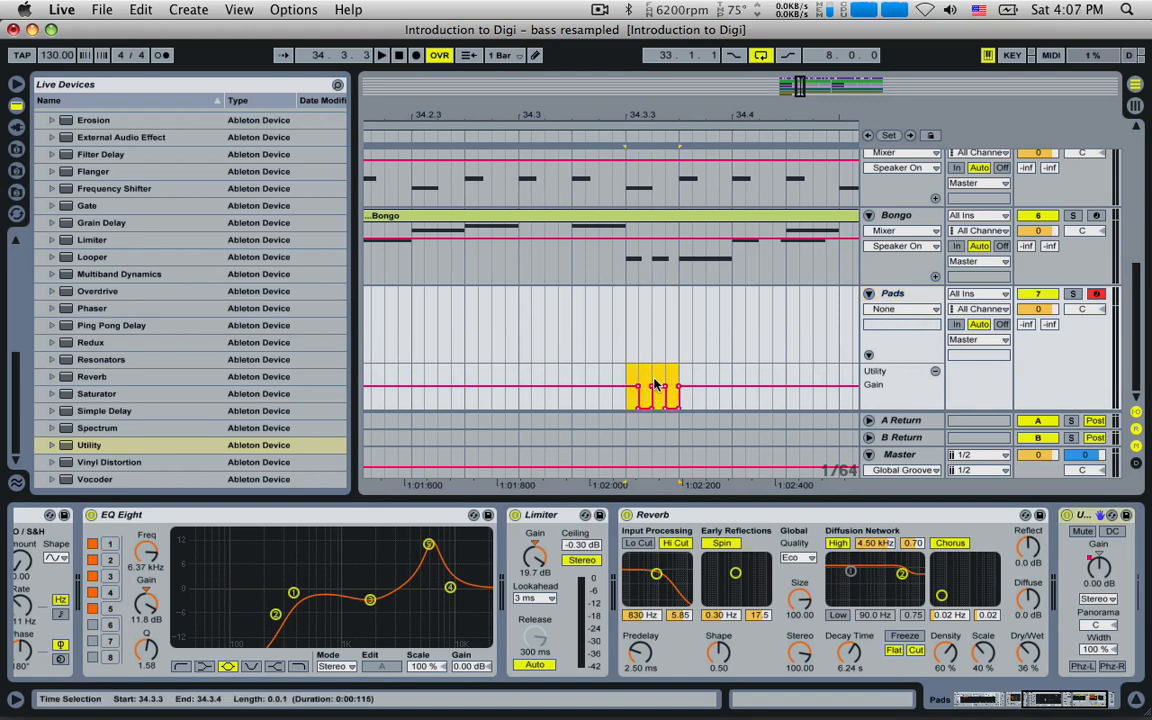
{"action": "key", "text": "ctrl+d"}
{"action": "key", "text": "ctrl+d"}
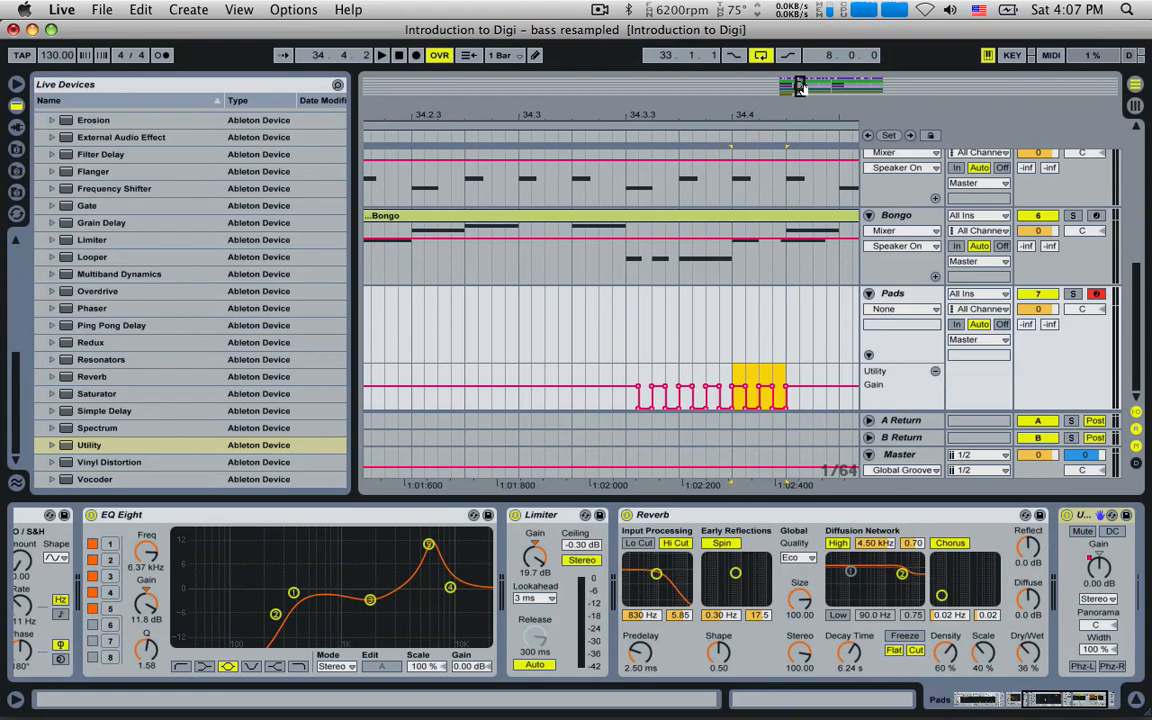
{"action": "left_click_drag", "start_coordinate": [801, 88], "coordinate": [772, 90]}
{"action": "key", "text": "super+d"}
{"action": "key", "text": "super+d"}
{"action": "key", "text": "super+d"}
{"action": "key", "text": "super+d"}
{"action": "key", "text": "super+d"}
{"action": "key", "text": "super+d"}
{"action": "key", "text": "super+d"}
{"action": "key", "text": "super+d"}
{"action": "key", "text": "super+d"}
{"action": "key", "text": "super+d"}
{"action": "key", "text": "super+d"}
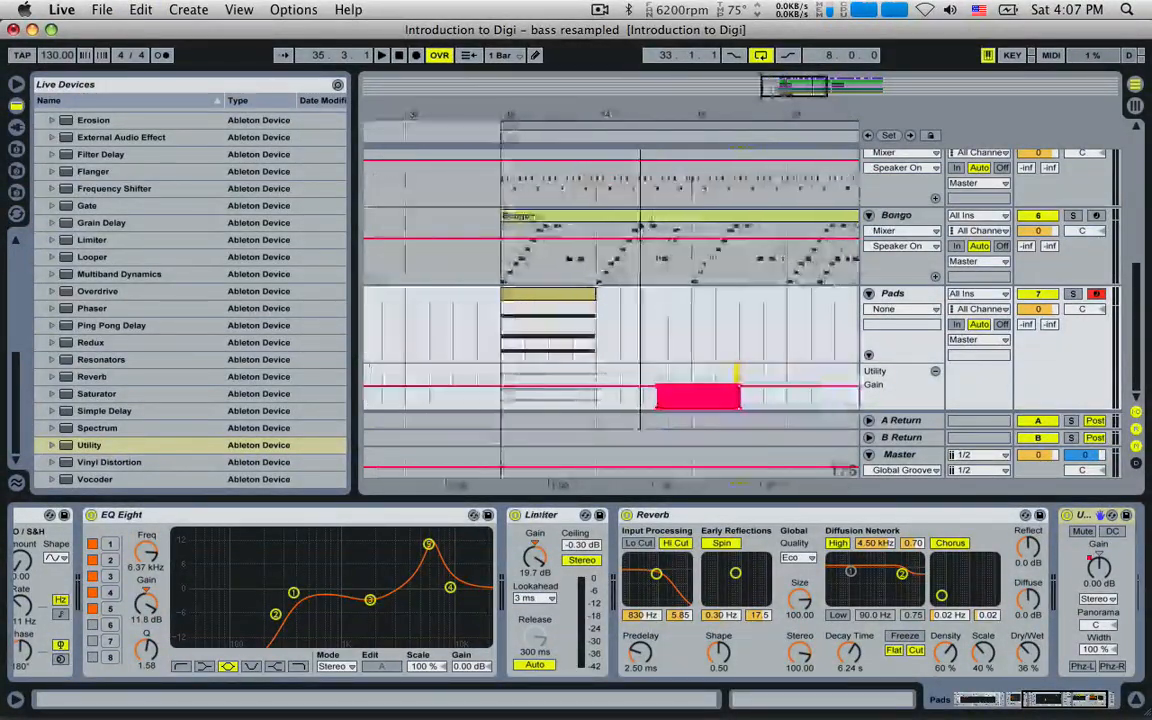
{"action": "key", "text": "super+d"}
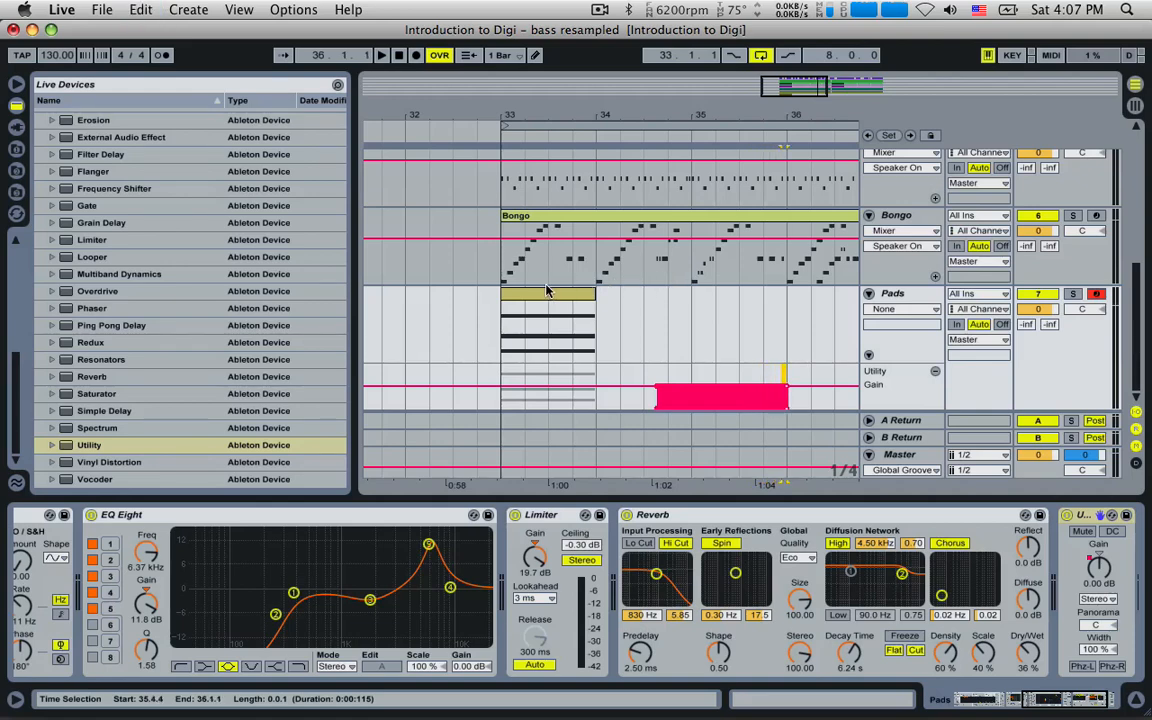
{"action": "left_click", "coordinate": [509, 328]}
{"action": "key", "text": "space"}
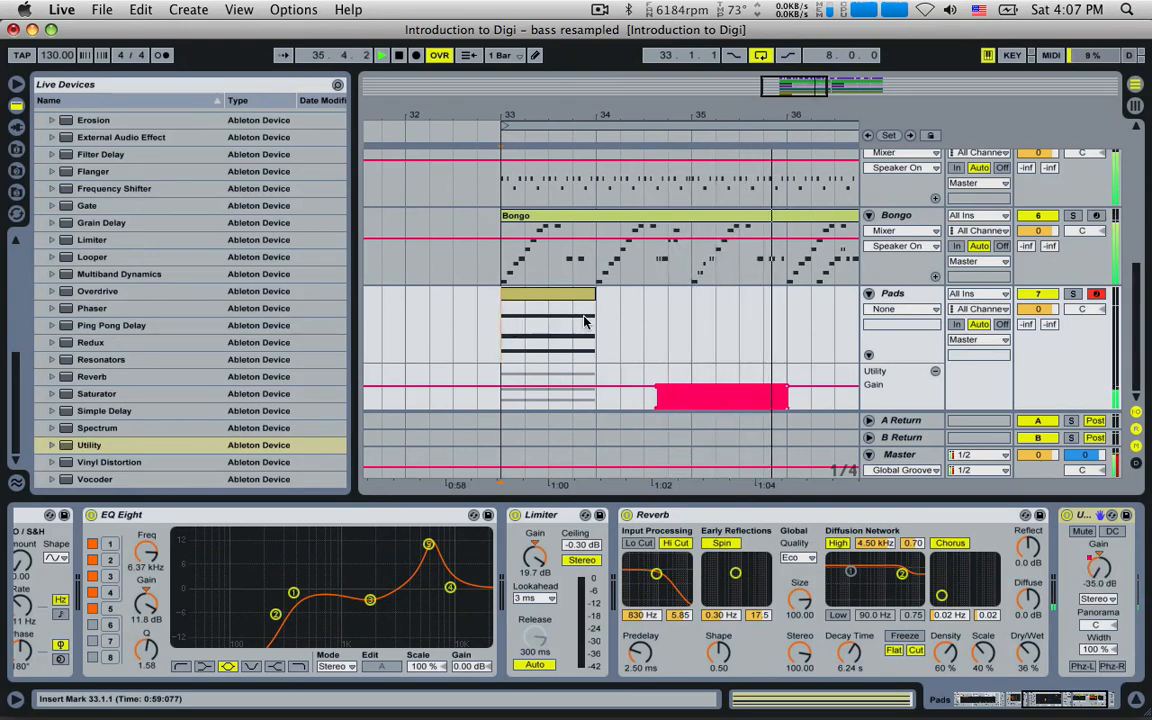
- Delete the repeated Utility Gain dips from 34.3.3 onward in the Pads automation lane
{"action": "left_click_drag", "start_coordinate": [808, 90], "coordinate": [806, 104]}
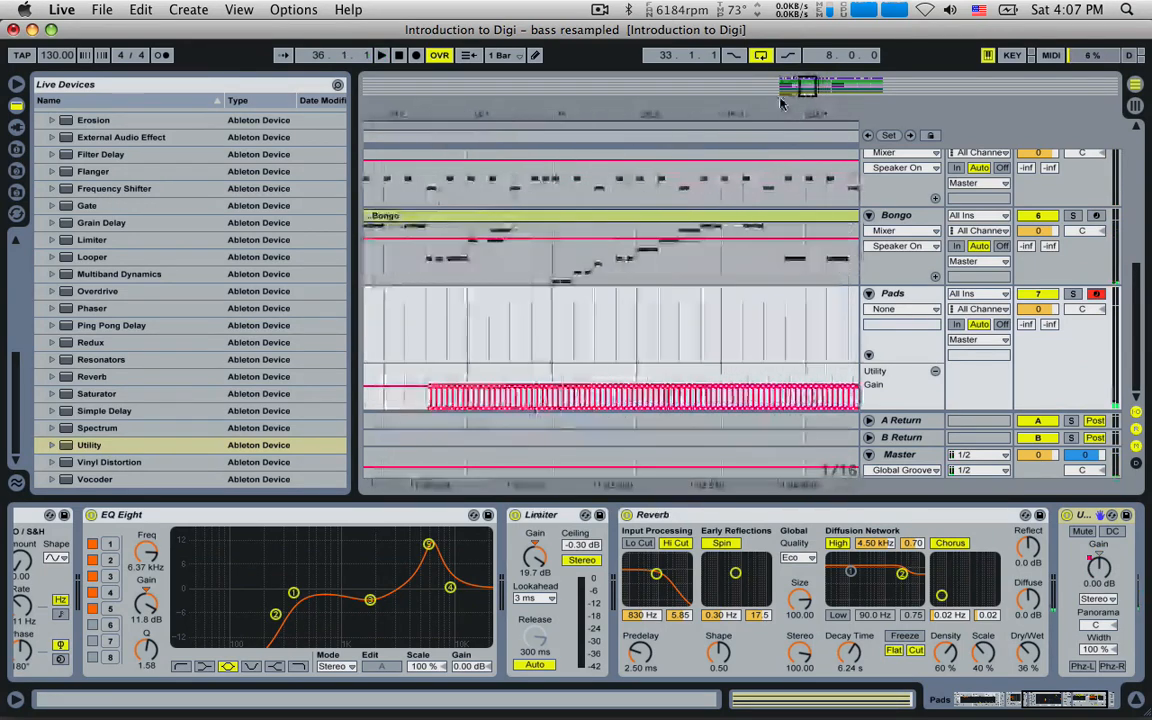
{"action": "left_click_drag", "start_coordinate": [424, 381], "coordinate": [803, 371]}
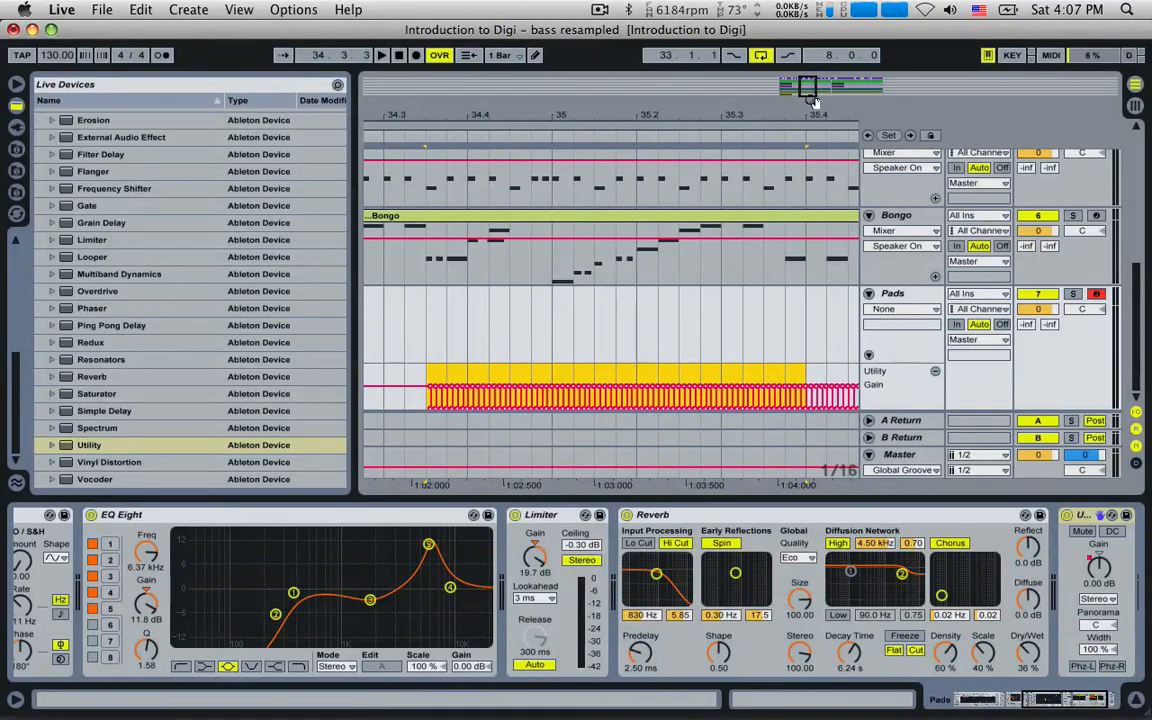
{"action": "mouse_move", "coordinate": [809, 94]}
{"action": "left_mouse_down"}
{"action": "mouse_move", "coordinate": [809, 82]}
{"action": "mouse_move", "coordinate": [797, 96]}
{"action": "left_mouse_up"}
{"action": "key", "text": "Delete"}
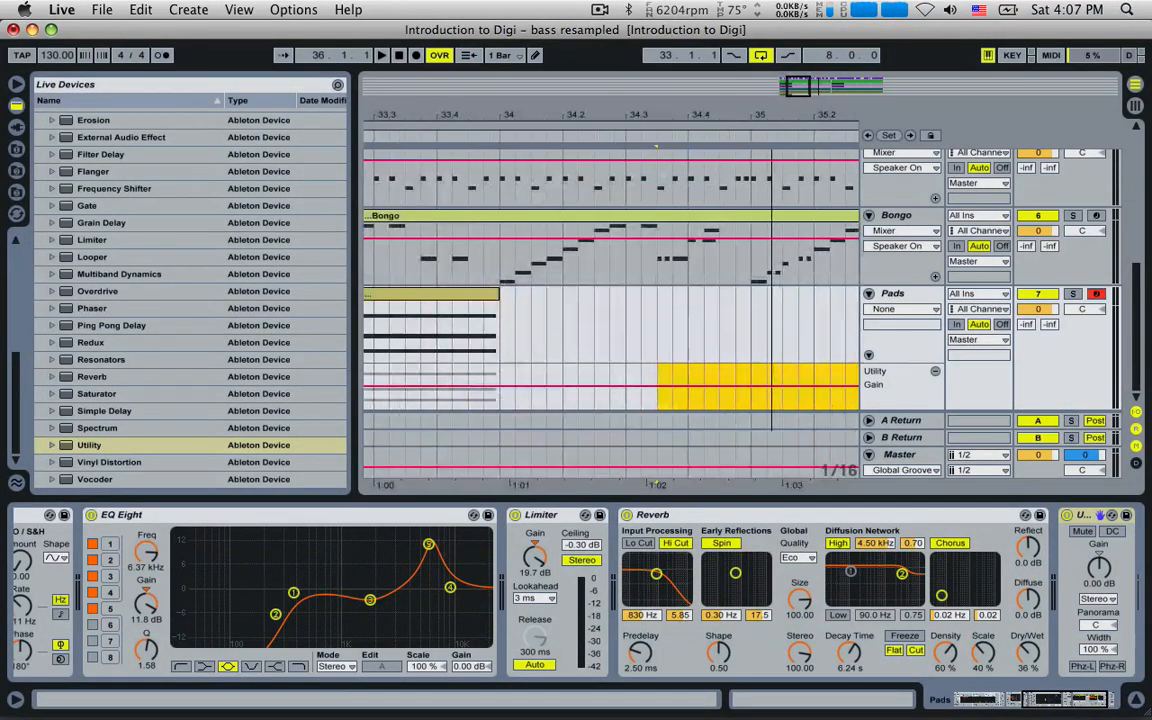
- Play from 34.3.1 and draw two 1/32-note dips in the Utility Gain lane between 34.3.1 and 34.3.3
{"action": "left_click", "coordinate": [626, 378]}
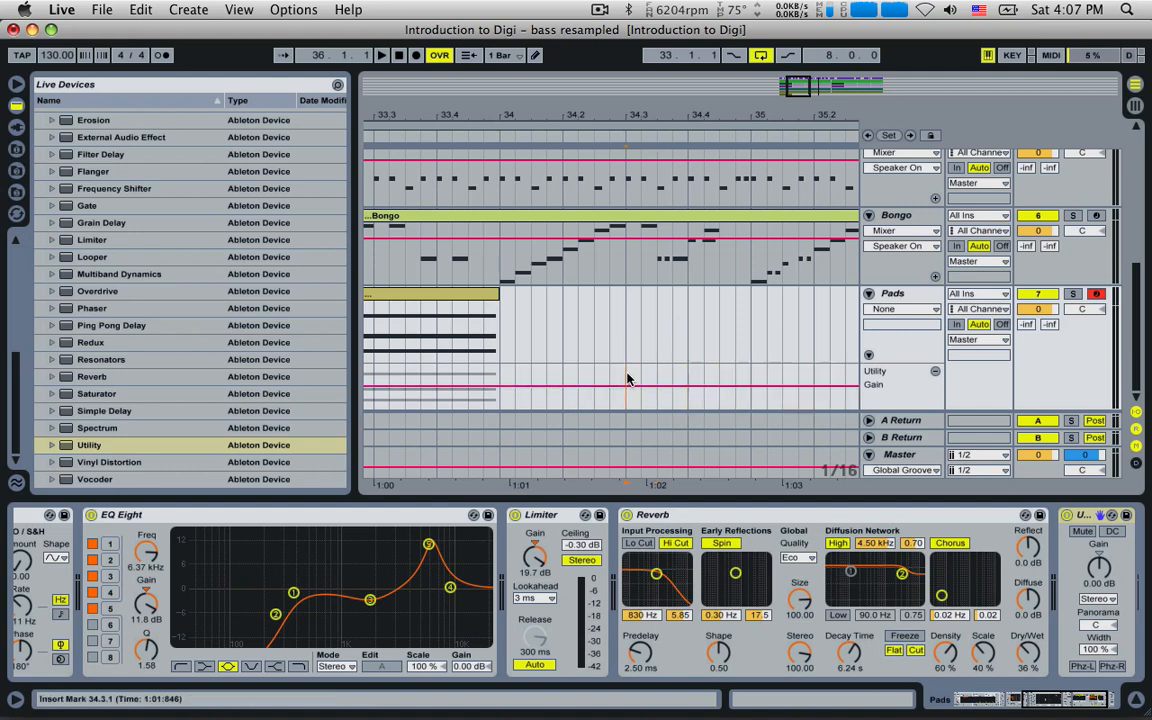
{"action": "left_click_drag", "start_coordinate": [801, 89], "coordinate": [802, 105]}
{"action": "key", "text": "space"}
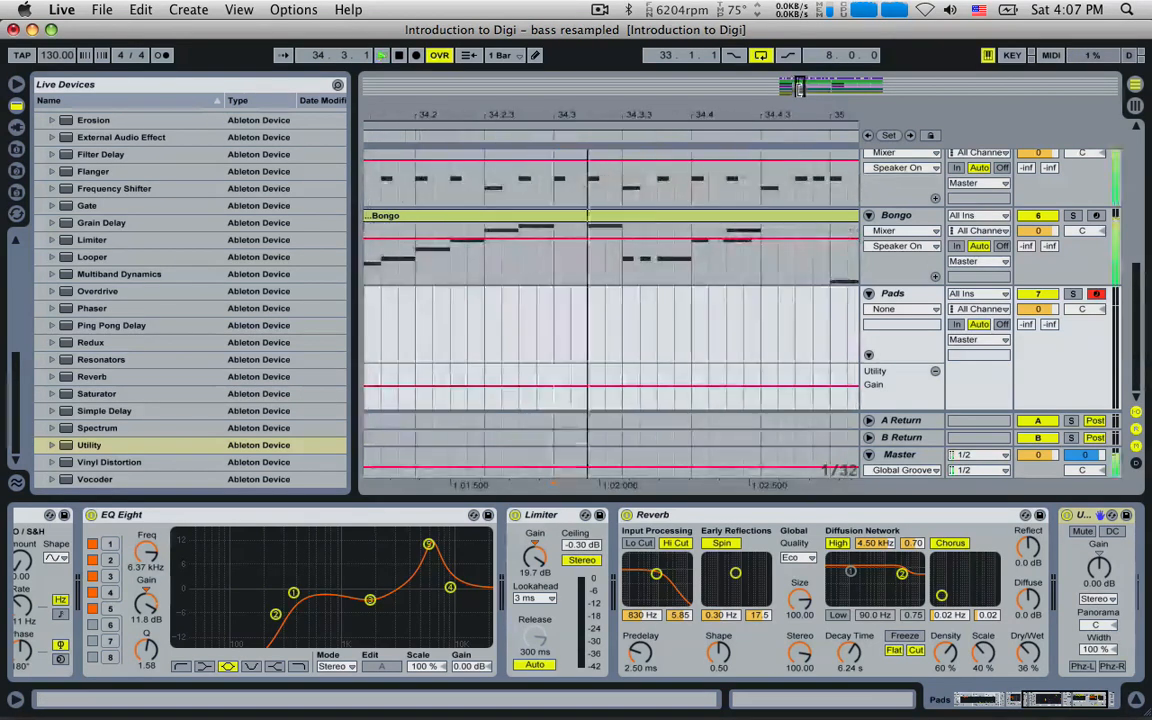
{"action": "key", "text": "space"}
{"action": "key", "text": "space"}
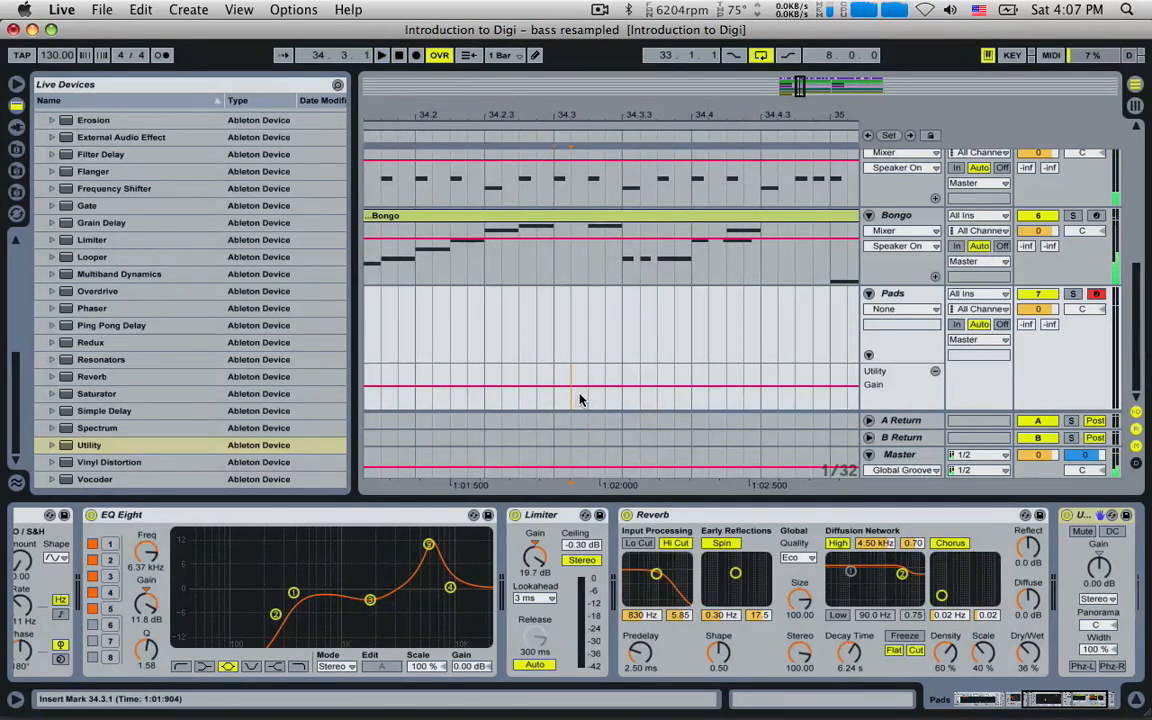
{"action": "left_click_drag", "start_coordinate": [579, 393], "coordinate": [595, 402]}
{"action": "left_click_drag", "start_coordinate": [610, 392], "coordinate": [553, 379]}
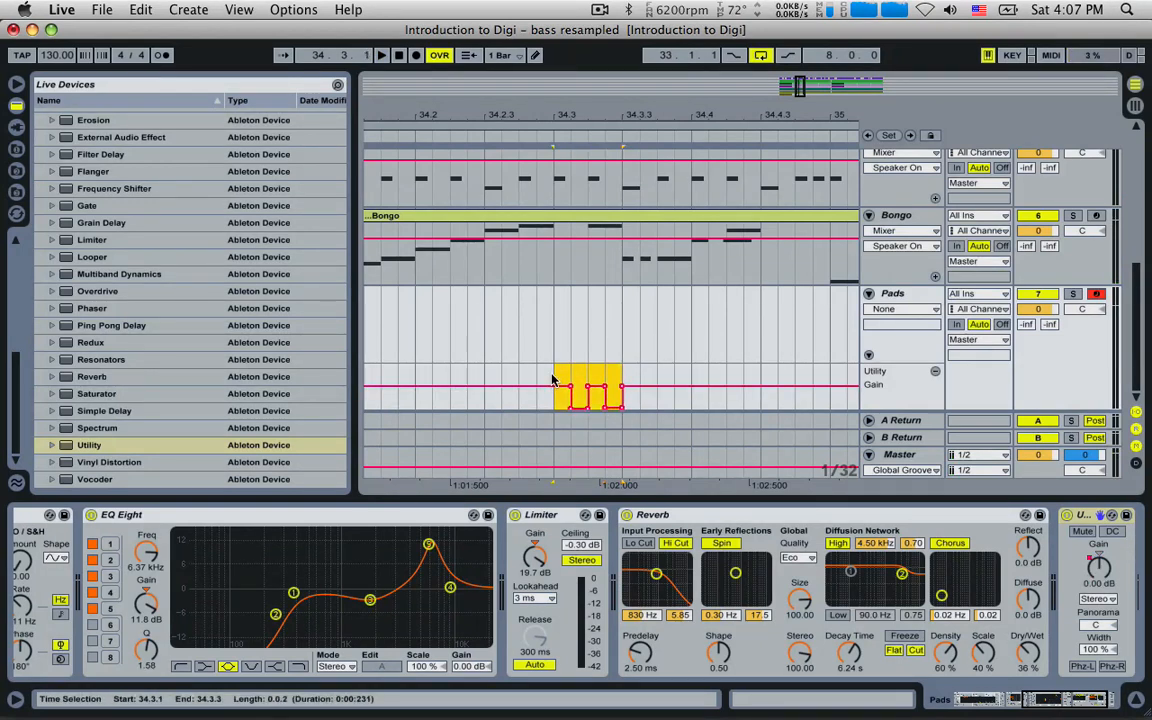
- Duplicate the two Utility Gain dips starting at 34.3.1 repeatedly up to bar 37 in the Pads automation lane
{"action": "key", "text": "super+d"}
{"action": "key", "text": "super+d"}
{"action": "key", "text": "super+d"}
{"action": "key", "text": "super+d"}
{"action": "key", "text": "super+d"}
{"action": "key", "text": "super+d"}
{"action": "key", "text": "super+d"}
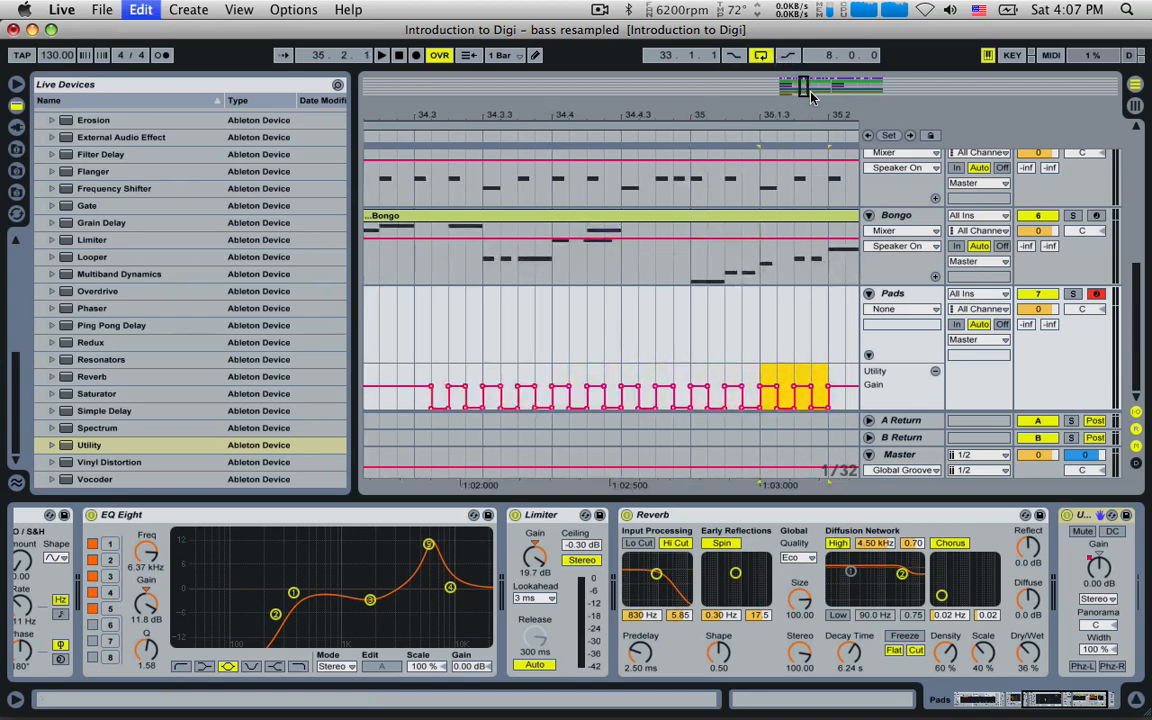
{"action": "left_click_drag", "start_coordinate": [806, 87], "coordinate": [803, 95]}
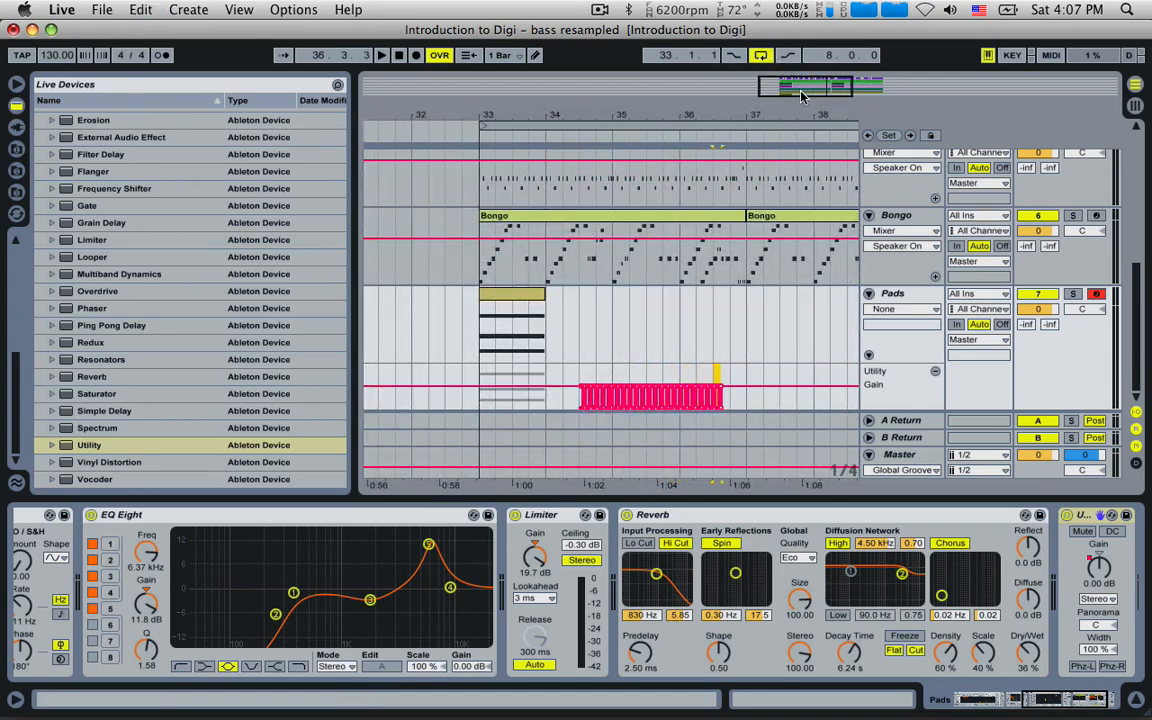
- Play from bar 33 and audition the gated Pads tail both soloed and in the mix
{"action": "left_click", "coordinate": [443, 300]}
{"action": "key", "text": "space"}
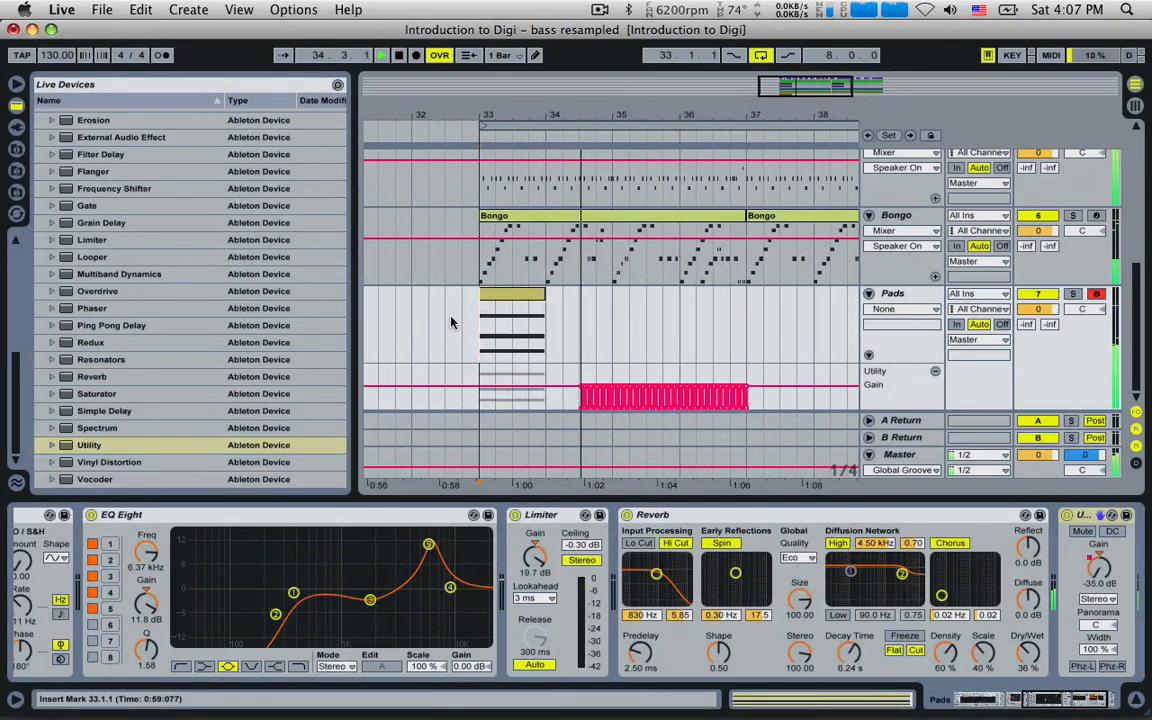
{"action": "left_click", "coordinate": [1078, 305]}
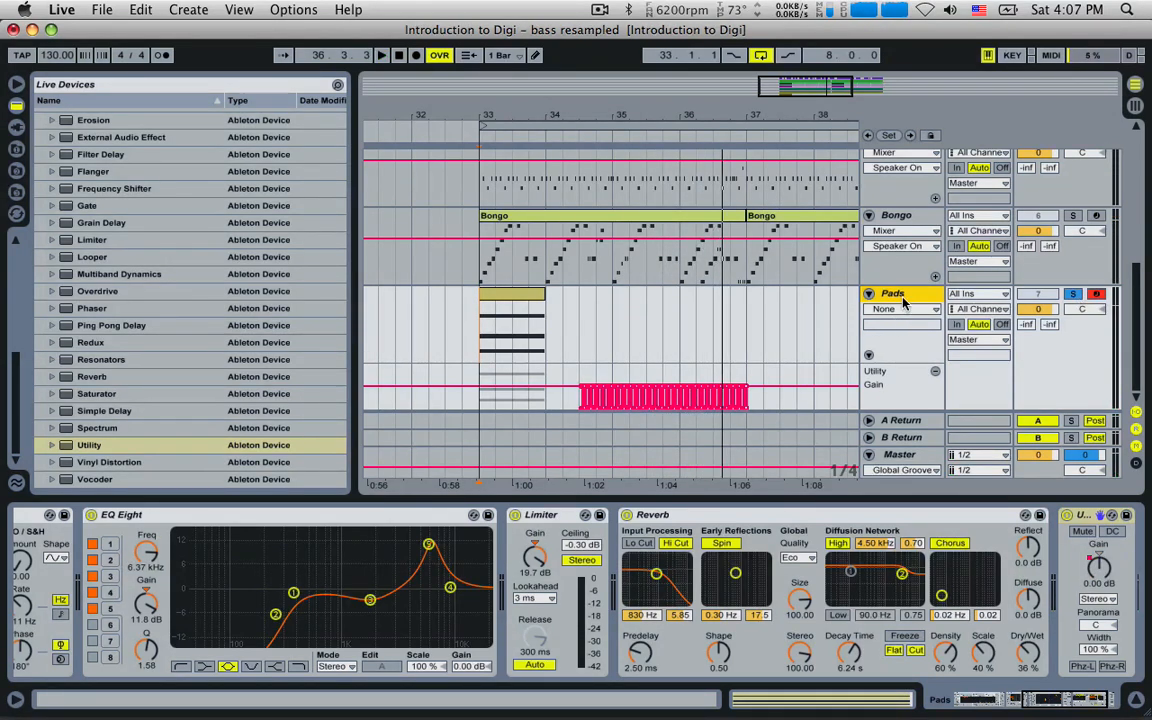
{"action": "key", "text": "space"}
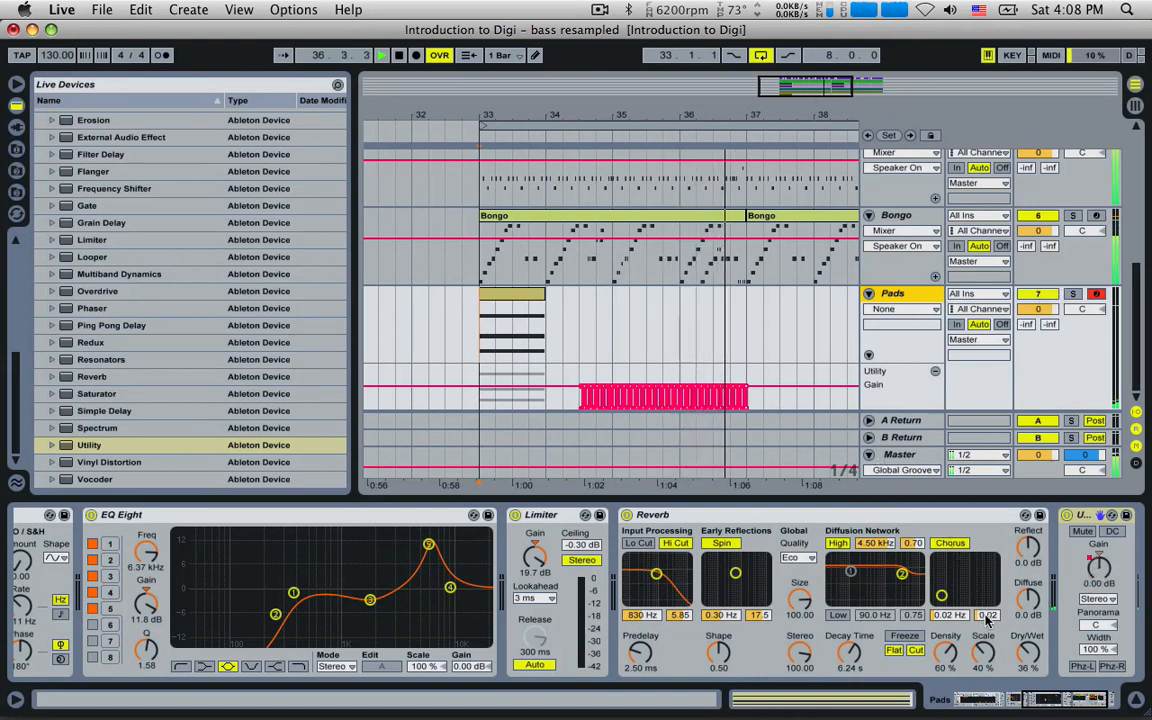
- Automate the Pads Reverb Dry/Wet to ramp up from 39% at 34.1.1 to 88% at 34.3.1
{"action": "left_click", "coordinate": [1030, 660]}
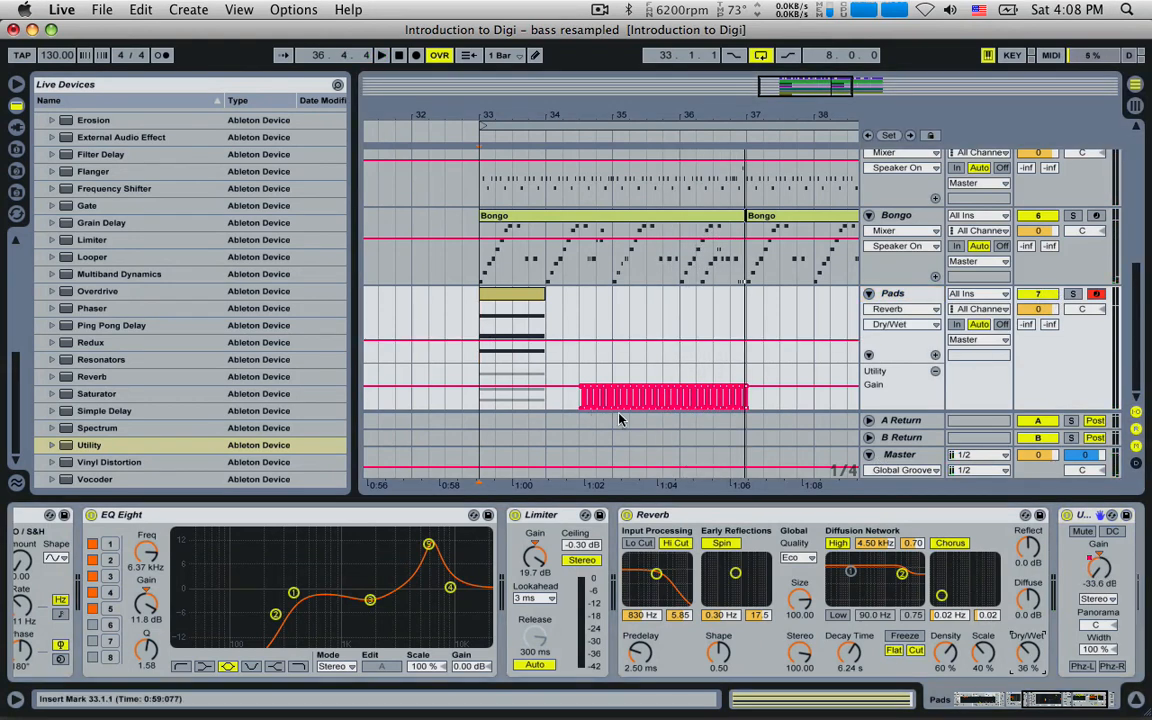
{"action": "left_click", "coordinate": [577, 341]}
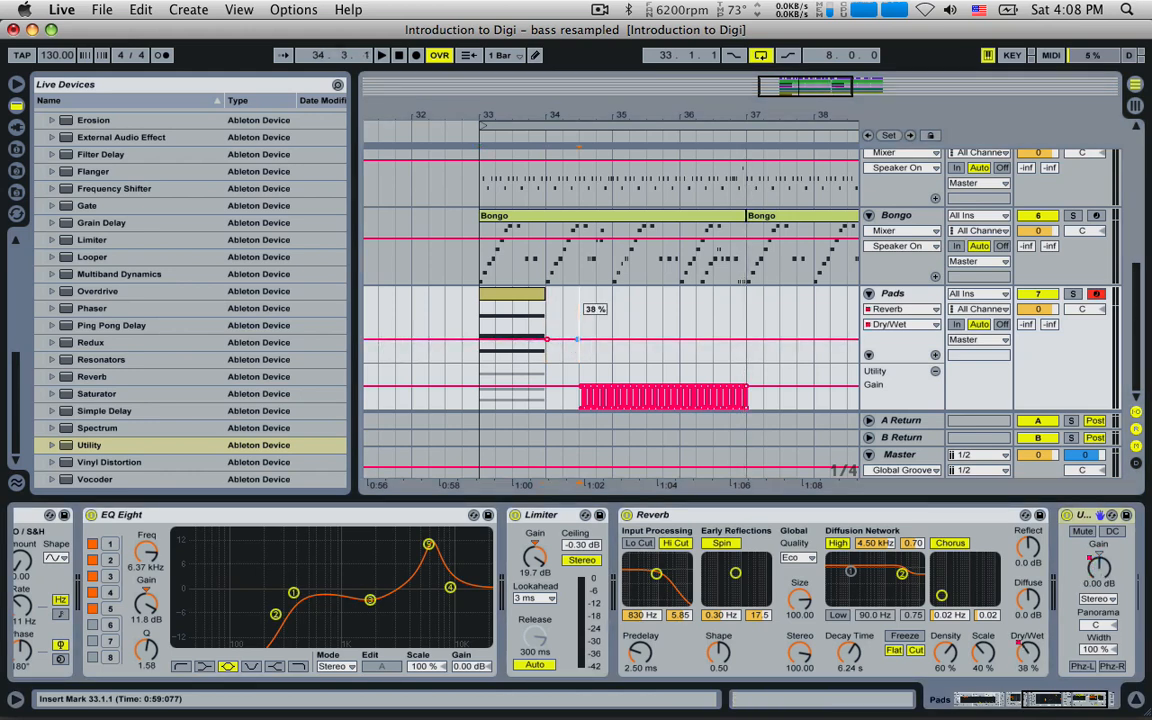
{"action": "left_click", "coordinate": [548, 339]}
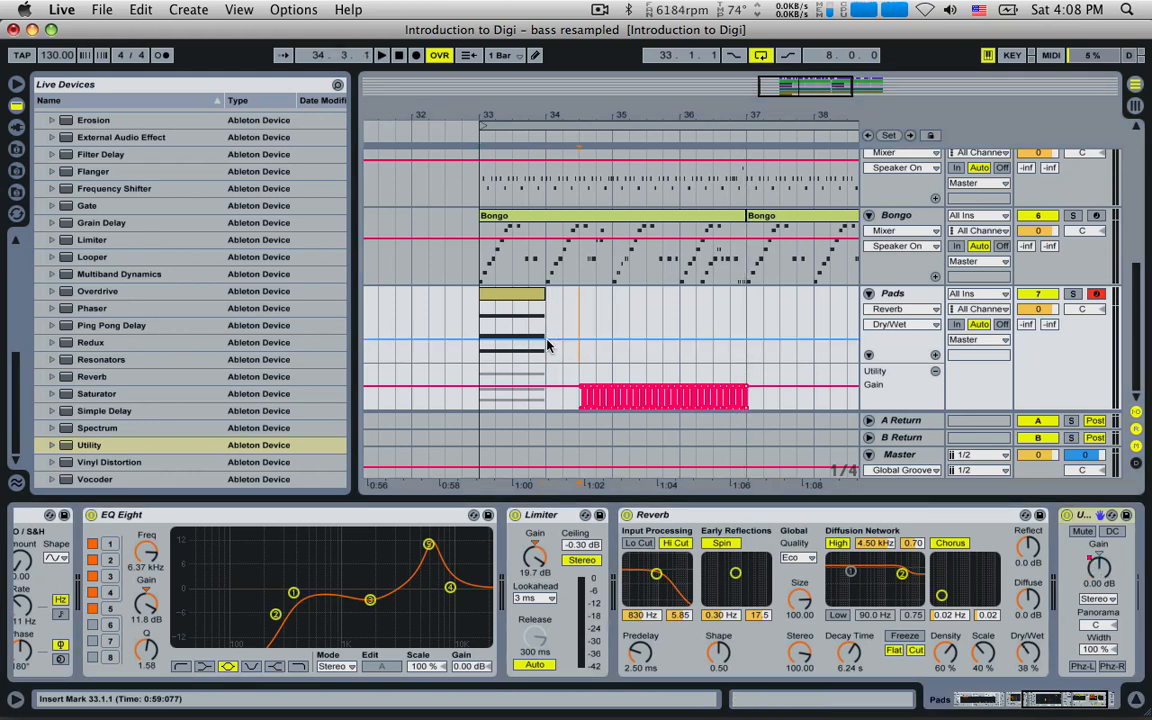
{"action": "left_click", "coordinate": [546, 338]}
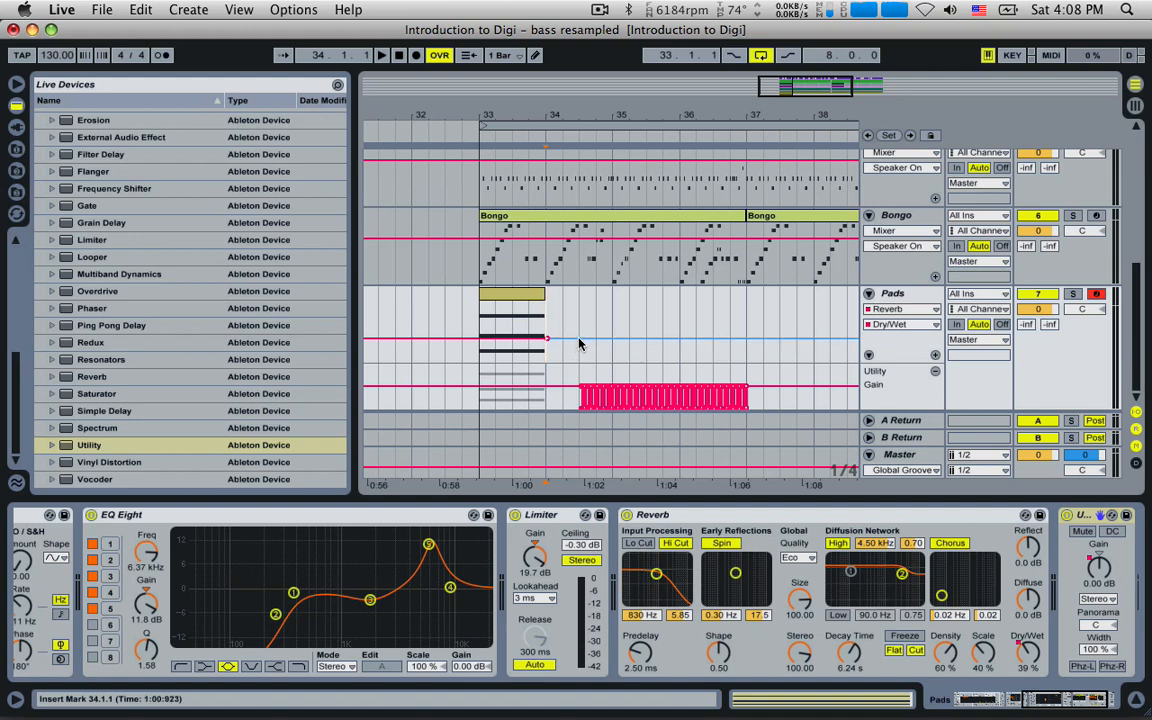
{"action": "left_click", "coordinate": [579, 341]}
{"action": "left_click_drag", "start_coordinate": [578, 338], "coordinate": [575, 311]}
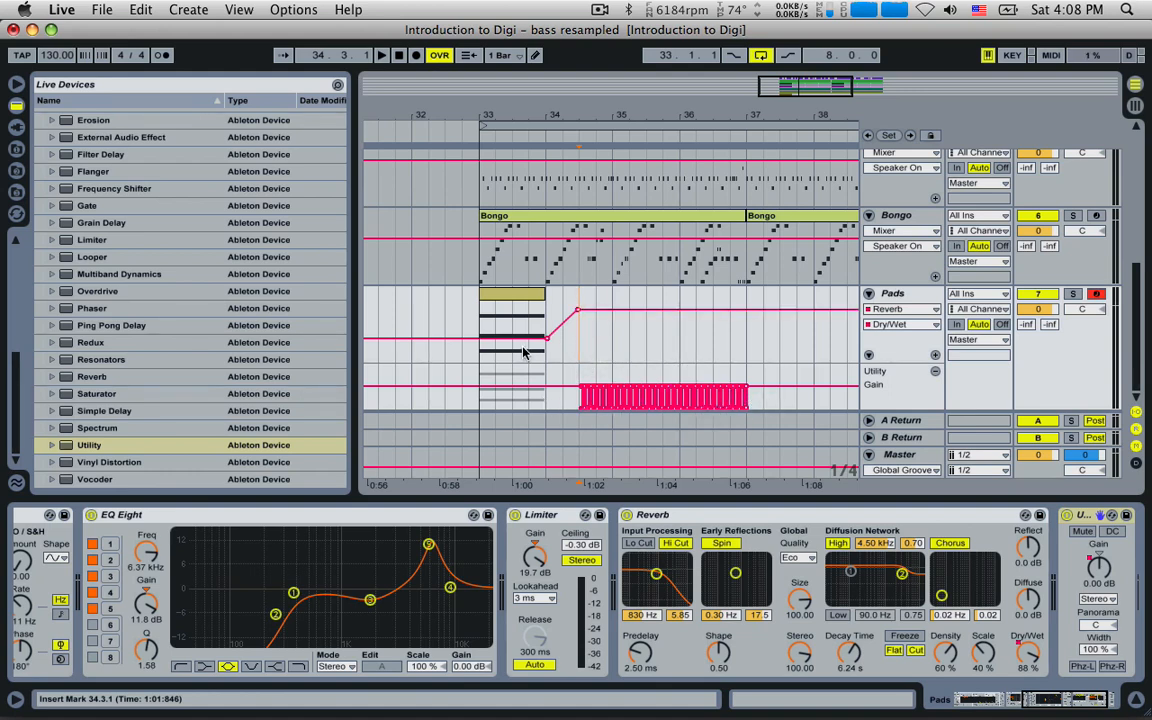
- Play from bar 33 and adjust the Reverb Dry/Wet breakpoint at 34.3.1 to 89%
{"action": "left_click", "coordinate": [474, 318]}
{"action": "key", "text": "space"}
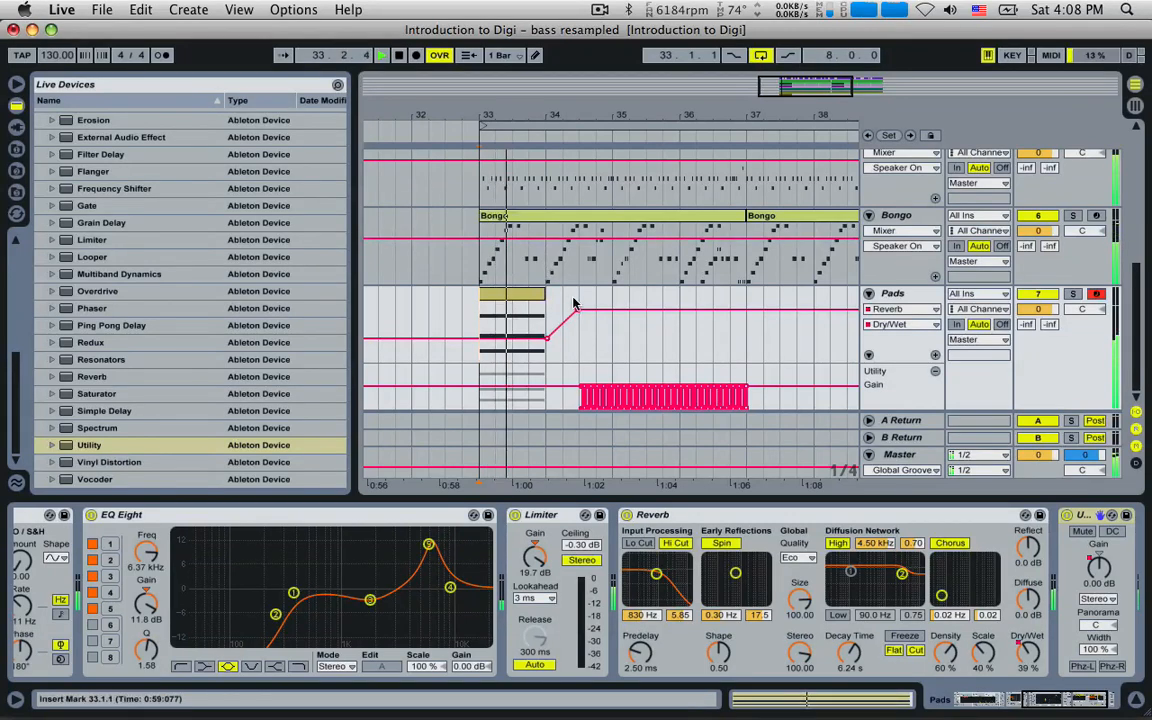
{"action": "left_click_drag", "start_coordinate": [578, 312], "coordinate": [579, 309]}
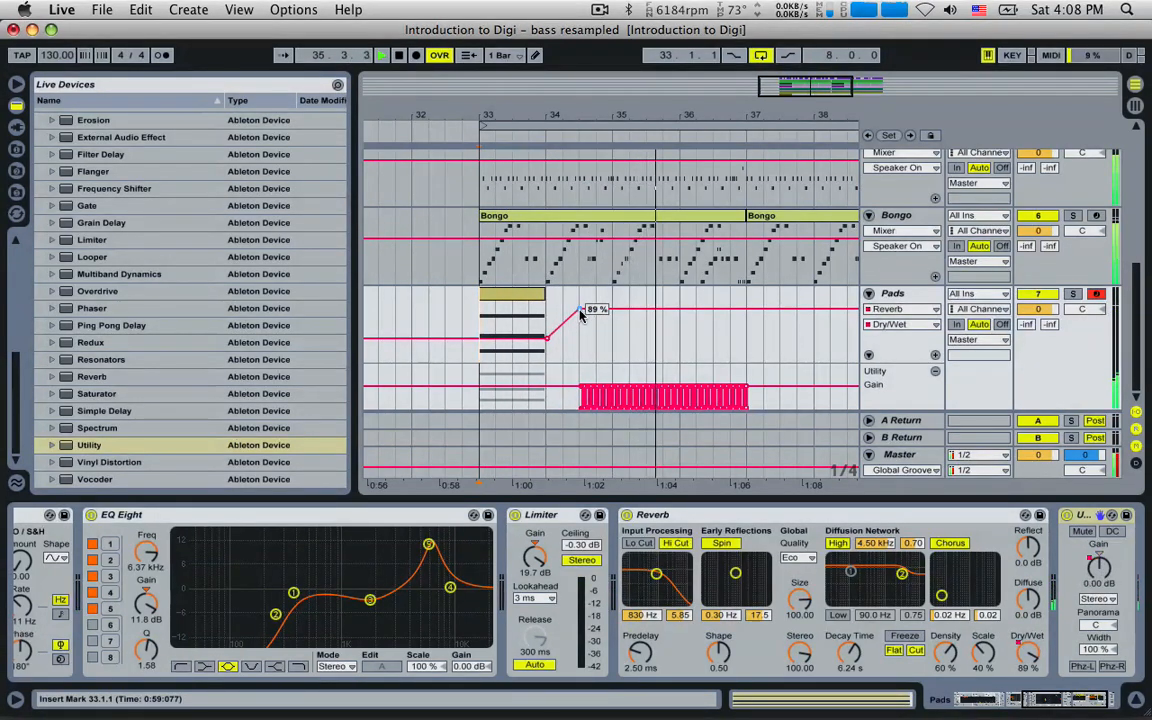
{"action": "key", "text": "space"}
- Delete the Utility Gain dips from bar 35 to bar 37 and the leftover low breakpoint before bar 35
{"action": "left_click", "coordinate": [619, 382]}
{"action": "left_click_drag", "start_coordinate": [619, 382], "coordinate": [743, 381]}
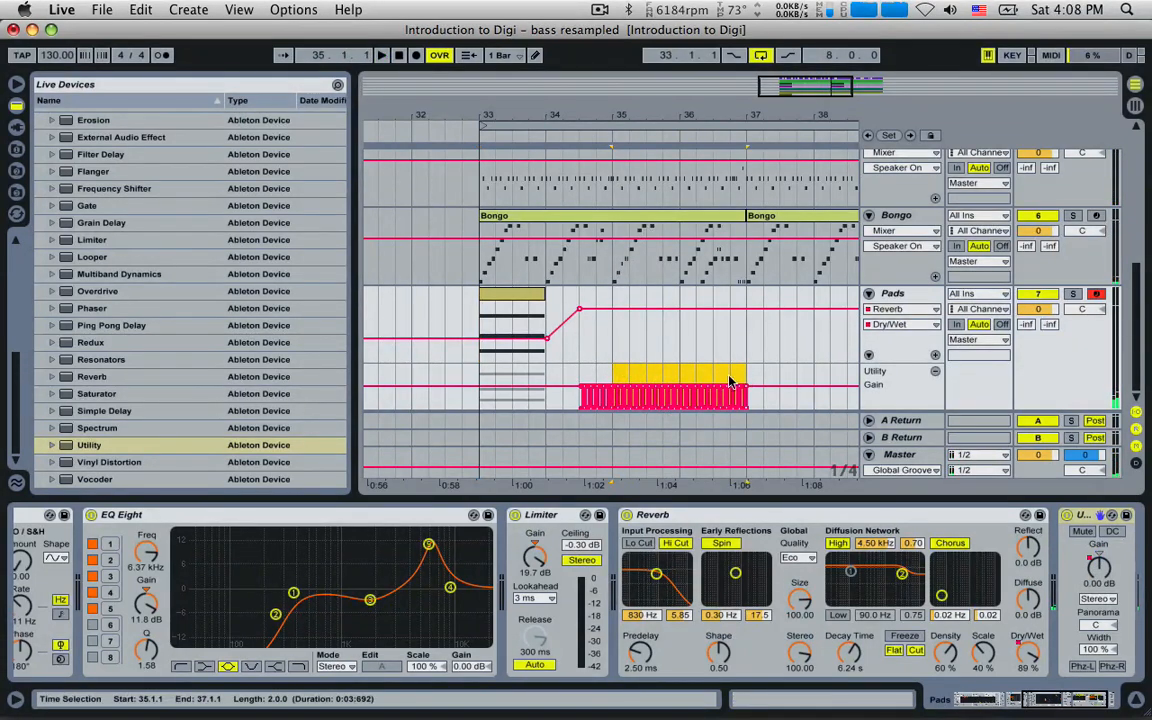
{"action": "key", "text": "Delete"}
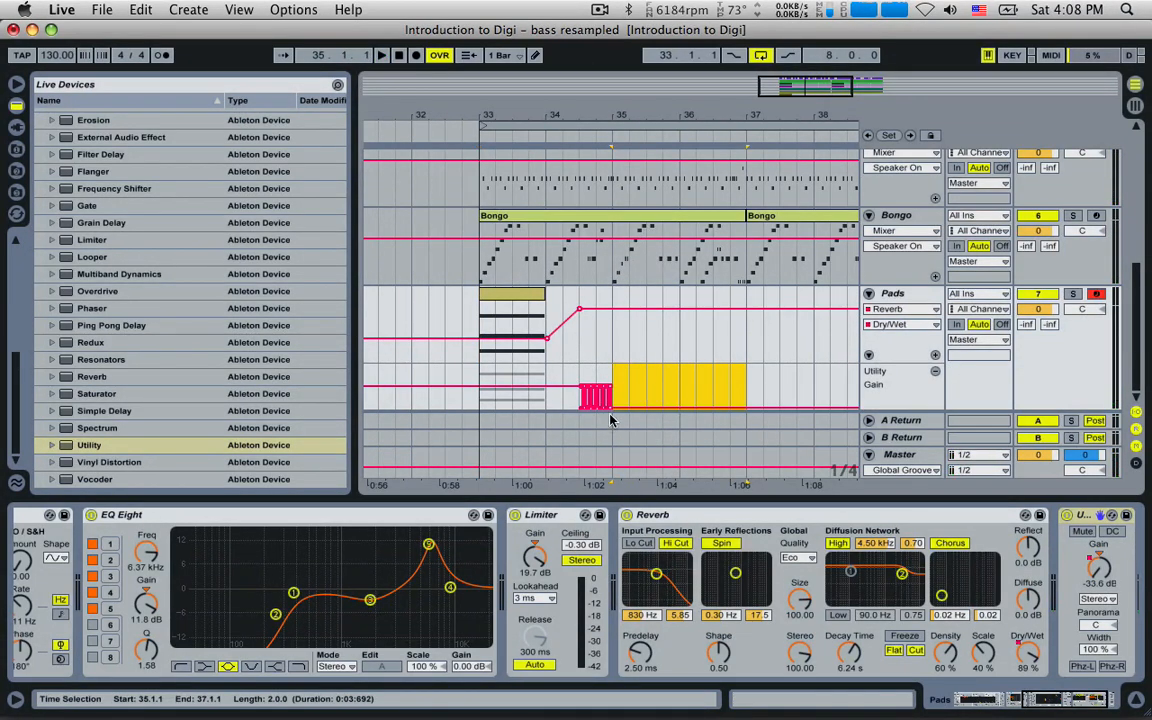
{"action": "left_click_drag", "start_coordinate": [620, 115], "coordinate": [684, 216]}
{"action": "left_click", "coordinate": [623, 409]}
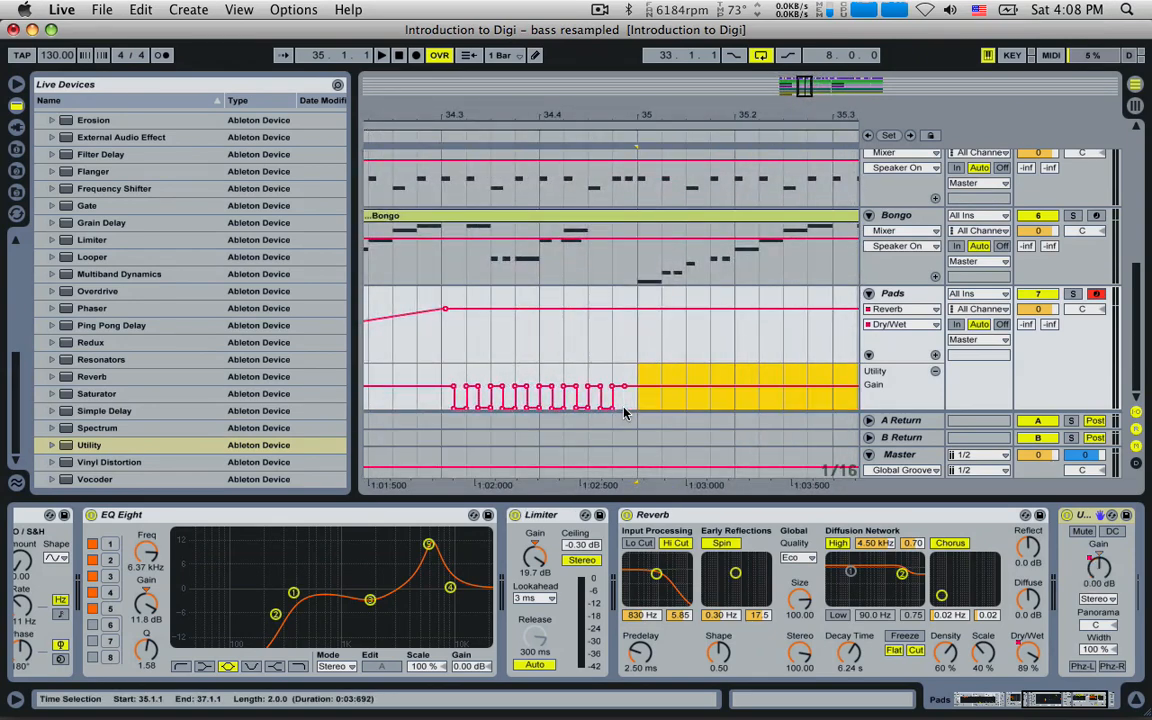
- Play the arrangement from bar 33 to check the shortened gated tail on Pads
{"action": "left_click_drag", "start_coordinate": [696, 115], "coordinate": [658, 86]}
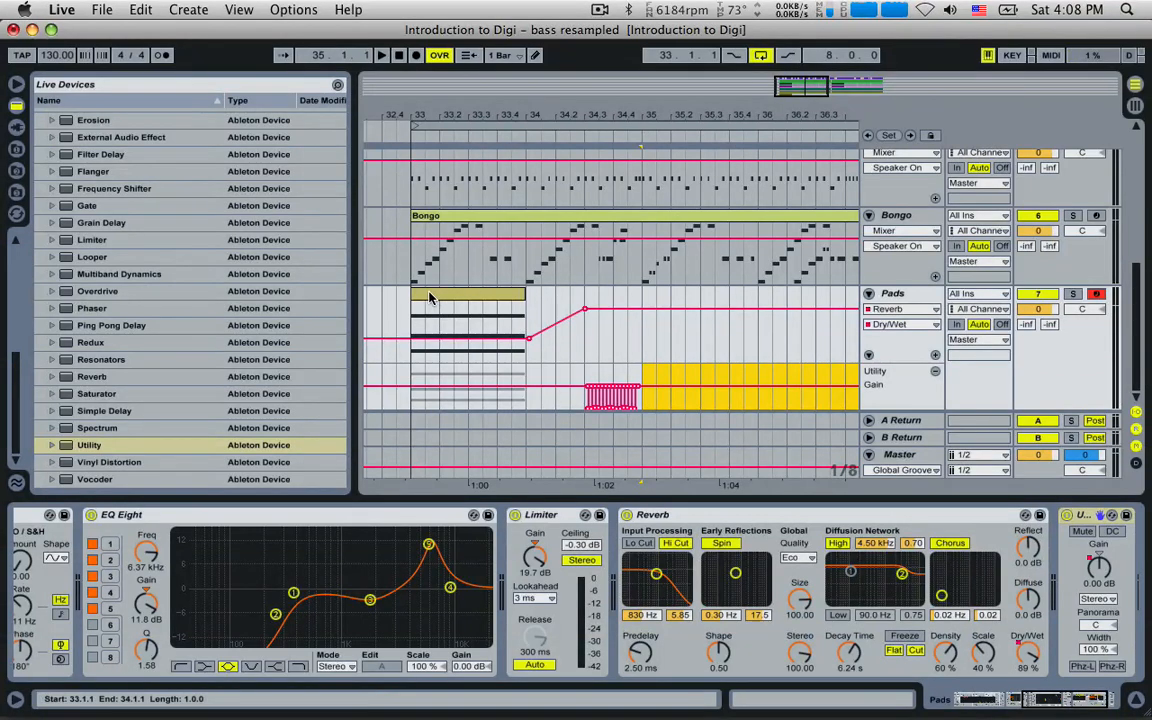
{"action": "left_click", "coordinate": [410, 317]}
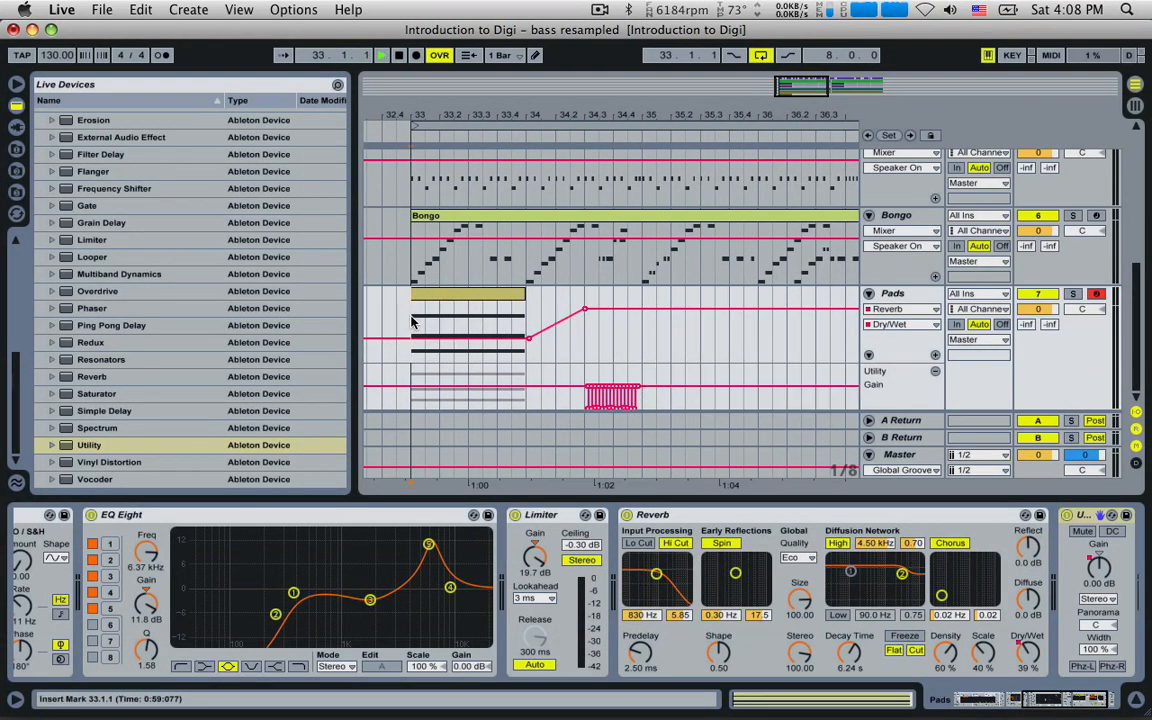
{"action": "key", "text": "space"}
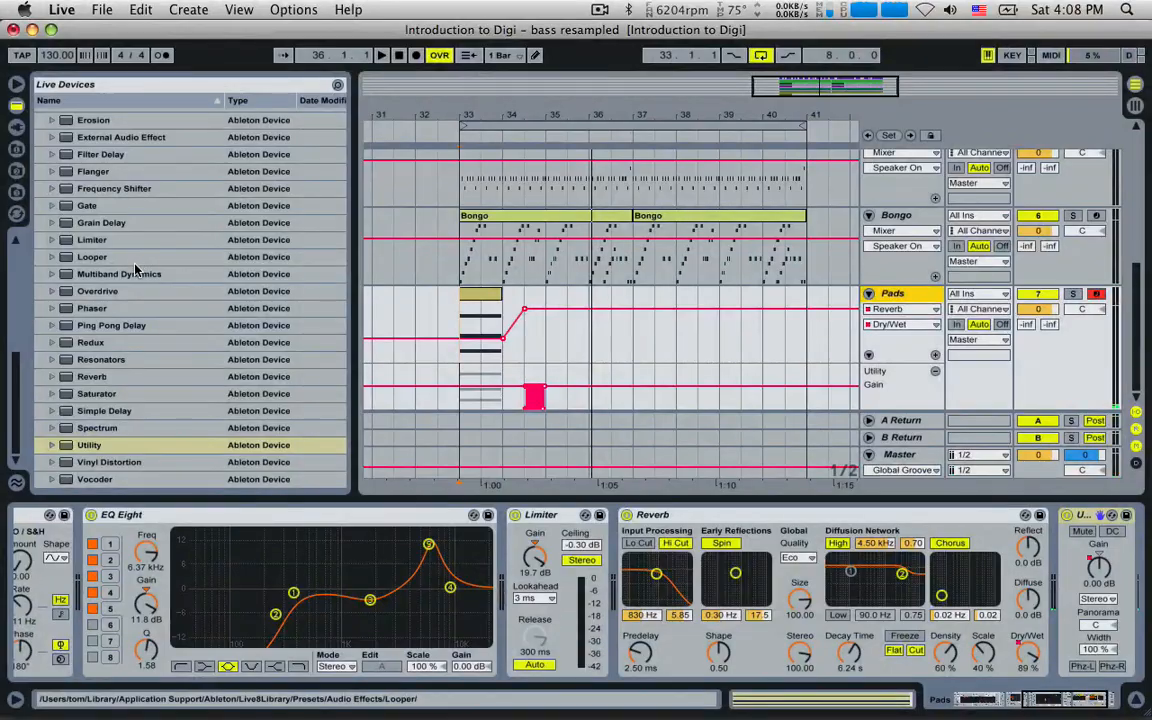
- Add a Compressor to the Pads track, sidechain it from Kick and set its threshold to -30 dB
{"action": "scroll", "coordinate": [135, 270], "scroll_direction": "up", "scroll_amount": 3}
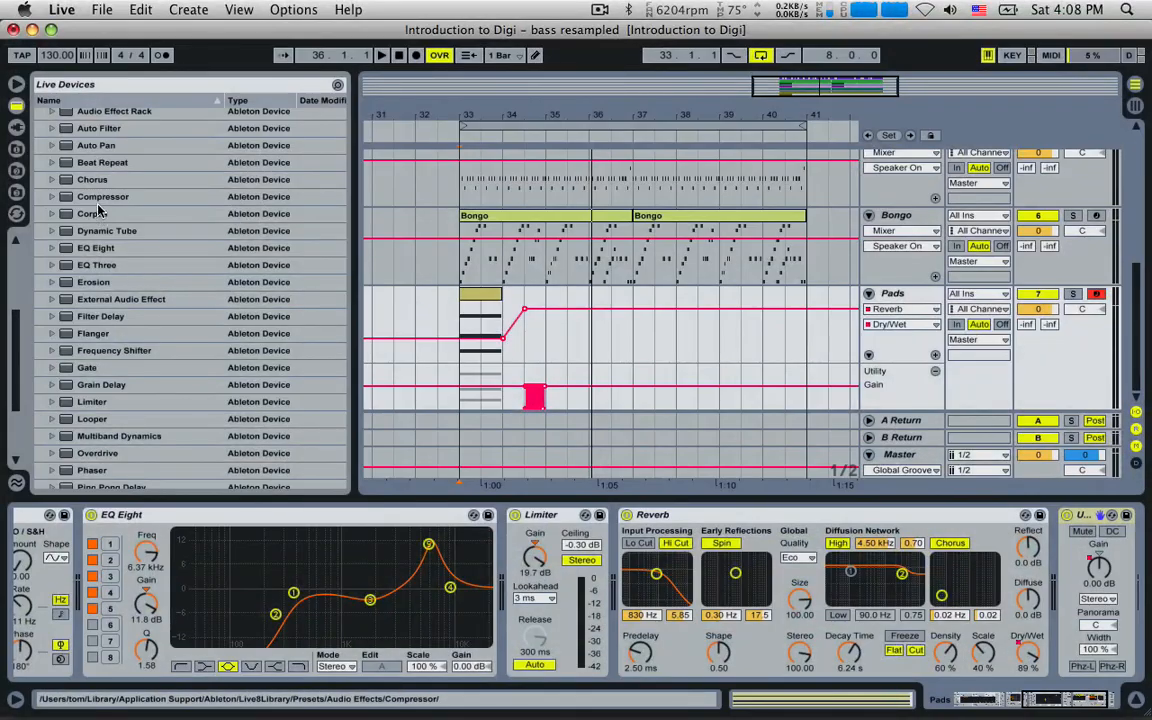
{"action": "left_click_drag", "start_coordinate": [95, 196], "coordinate": [376, 322]}
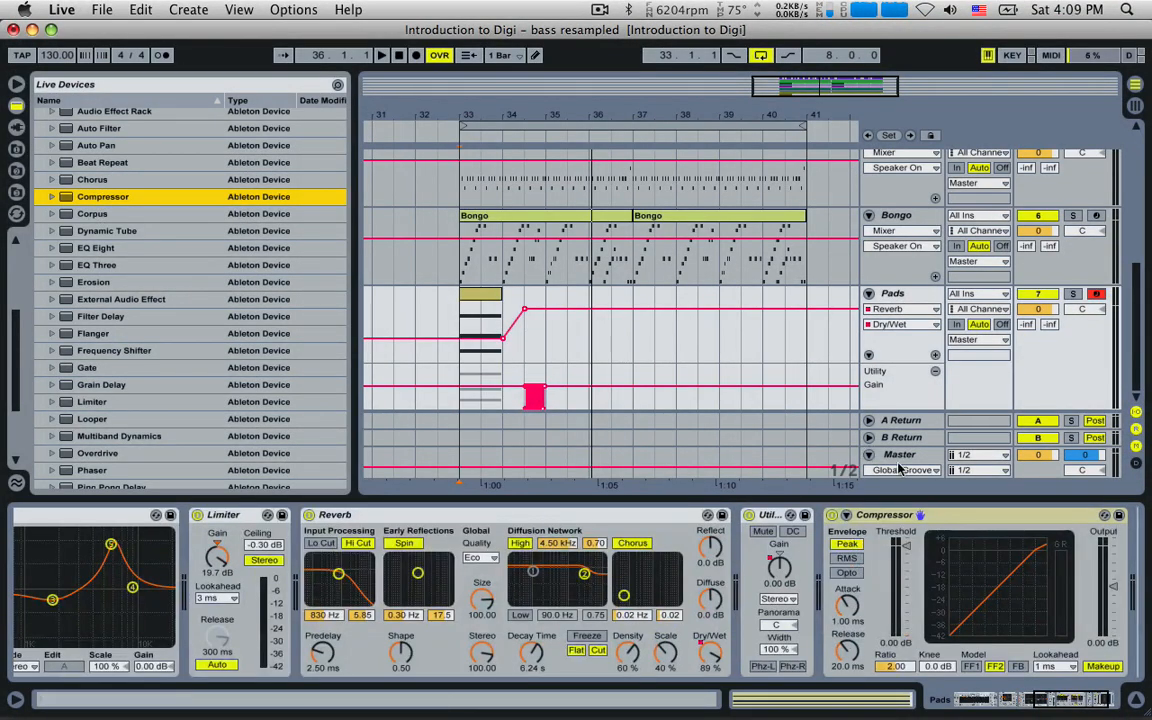
{"action": "left_click", "coordinate": [846, 516]}
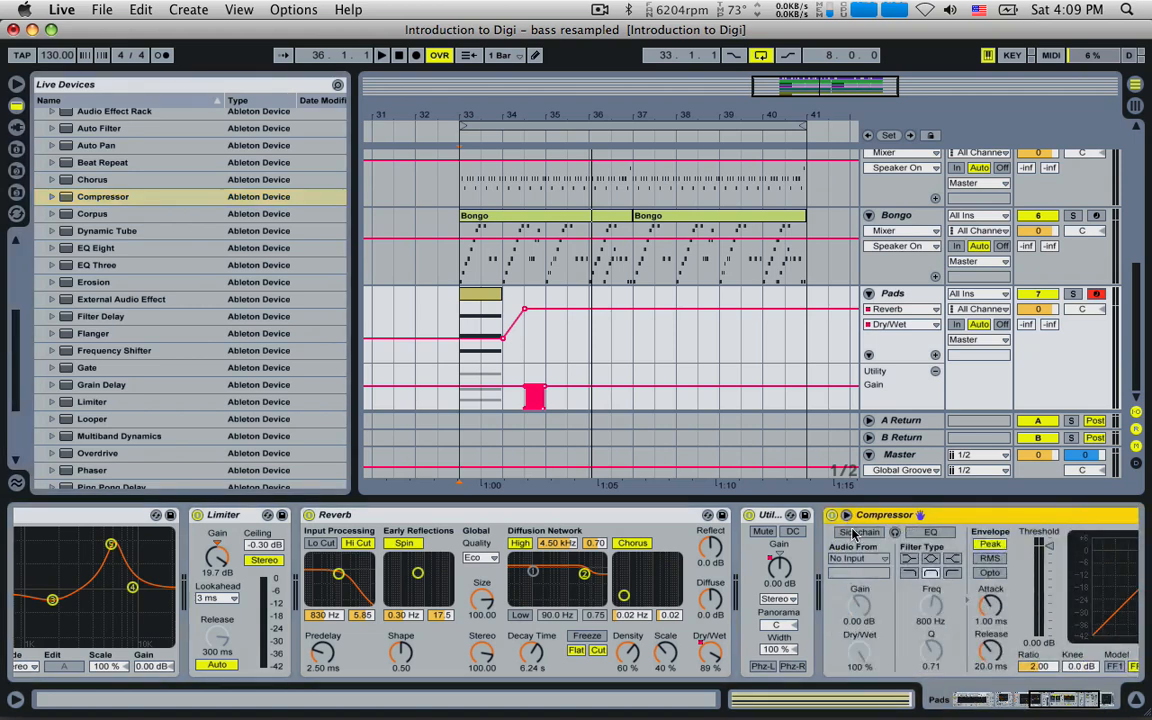
{"action": "left_click", "coordinate": [862, 559]}
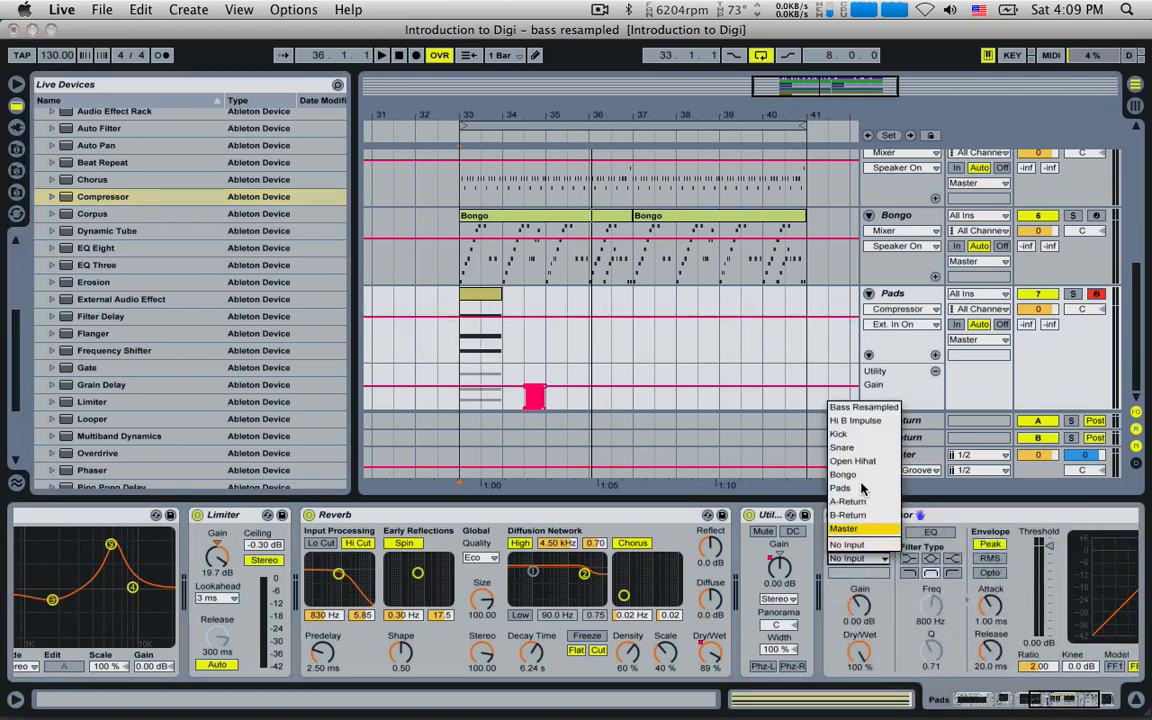
{"action": "left_click", "coordinate": [868, 437]}
{"action": "left_click_drag", "start_coordinate": [1047, 597], "coordinate": [1048, 587]}
{"action": "key", "text": "space"}
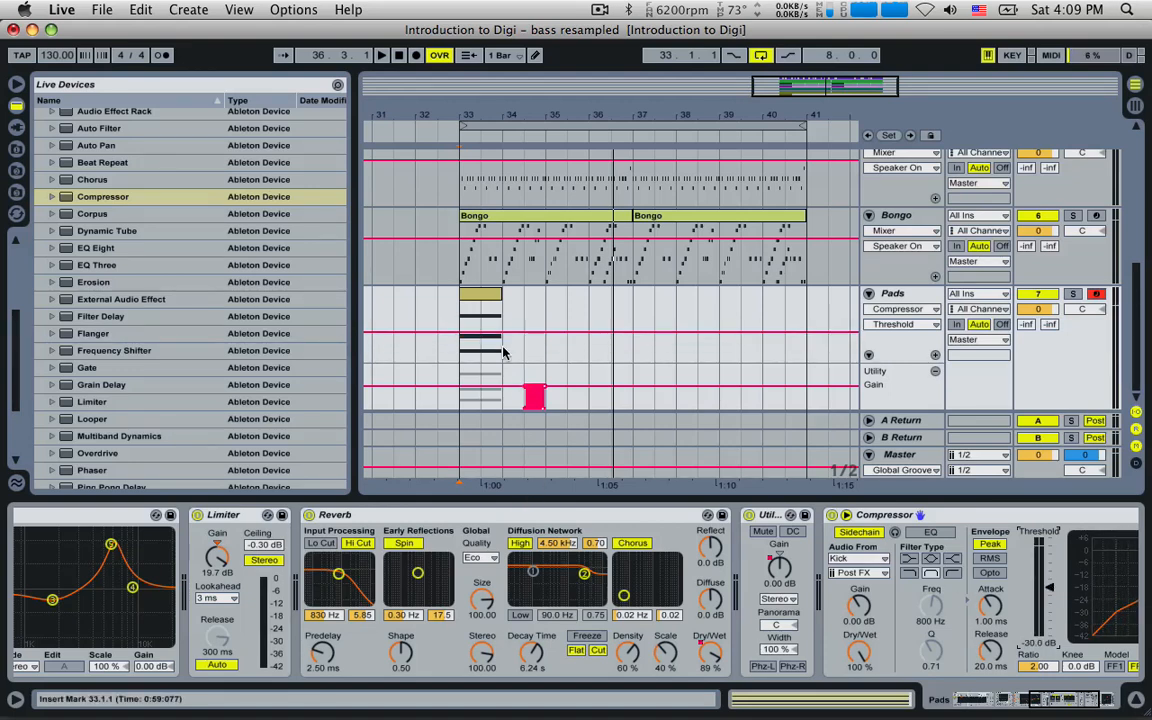
- Automate the Compressor Threshold to about -2.6 dB over the Pads clip, ramping down to about -30 dB at 34.3.1, and play from bar 33
{"action": "left_click", "coordinate": [467, 349]}
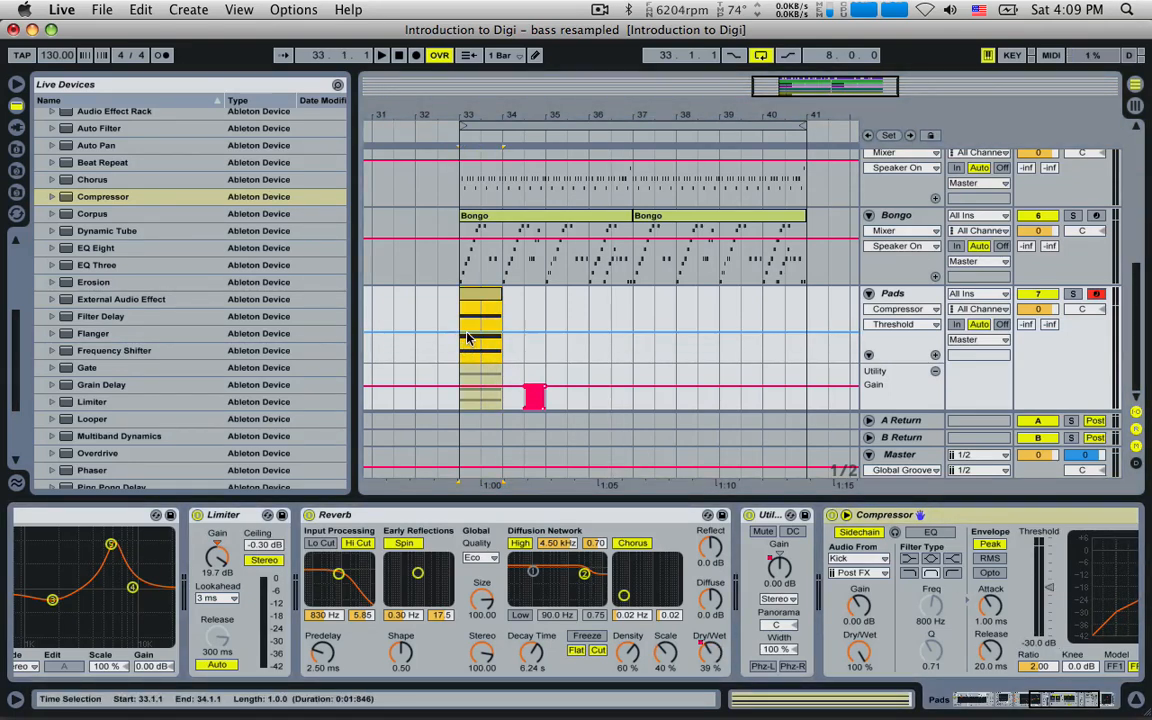
{"action": "left_click", "coordinate": [467, 336]}
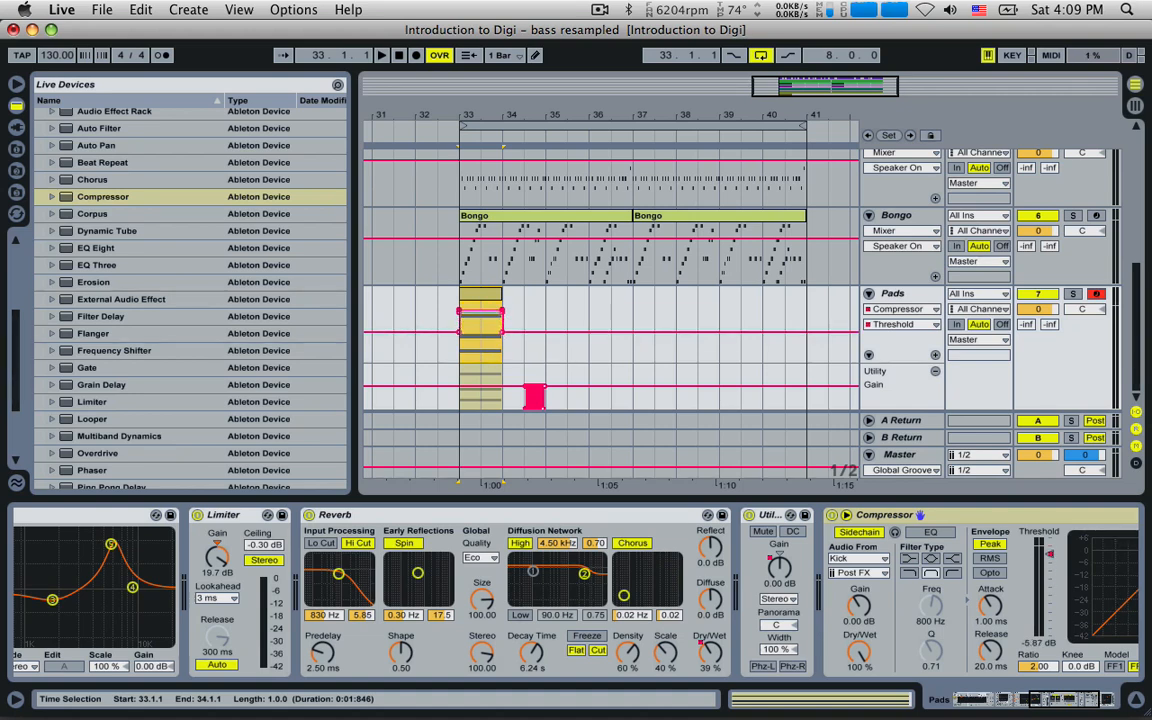
{"action": "left_click", "coordinate": [458, 364]}
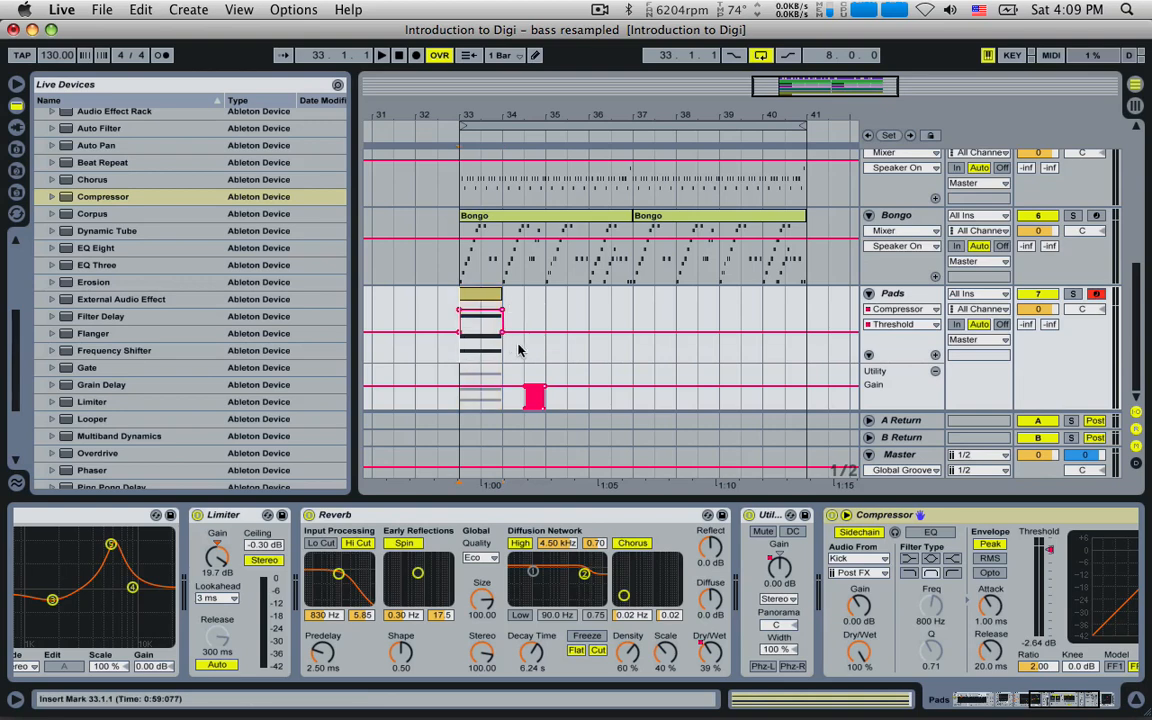
{"action": "left_click", "coordinate": [523, 333]}
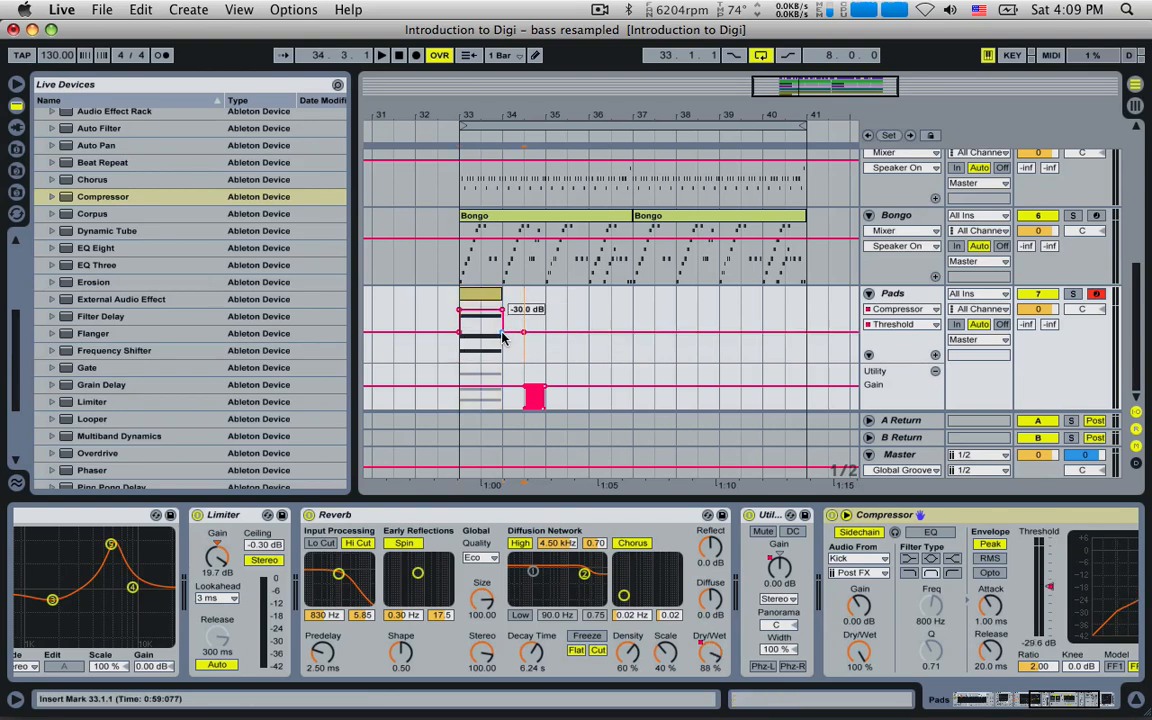
{"action": "left_click_drag", "start_coordinate": [458, 358], "coordinate": [502, 353]}
{"action": "left_click", "coordinate": [458, 355]}
{"action": "key", "text": "space"}
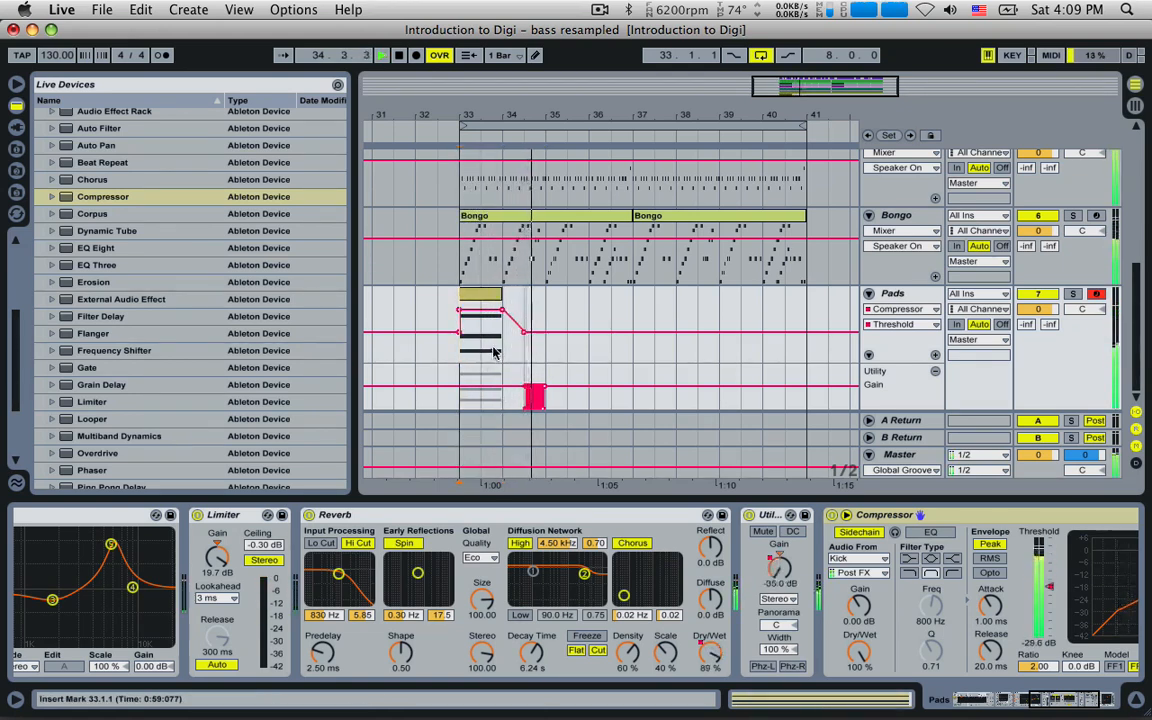
- Lower the Threshold breakpoint near 34.3.1 to -34 dB, set the Reverb Decay Time to 11.2 s and play from bar 33
{"action": "mouse_move", "coordinate": [524, 335]}
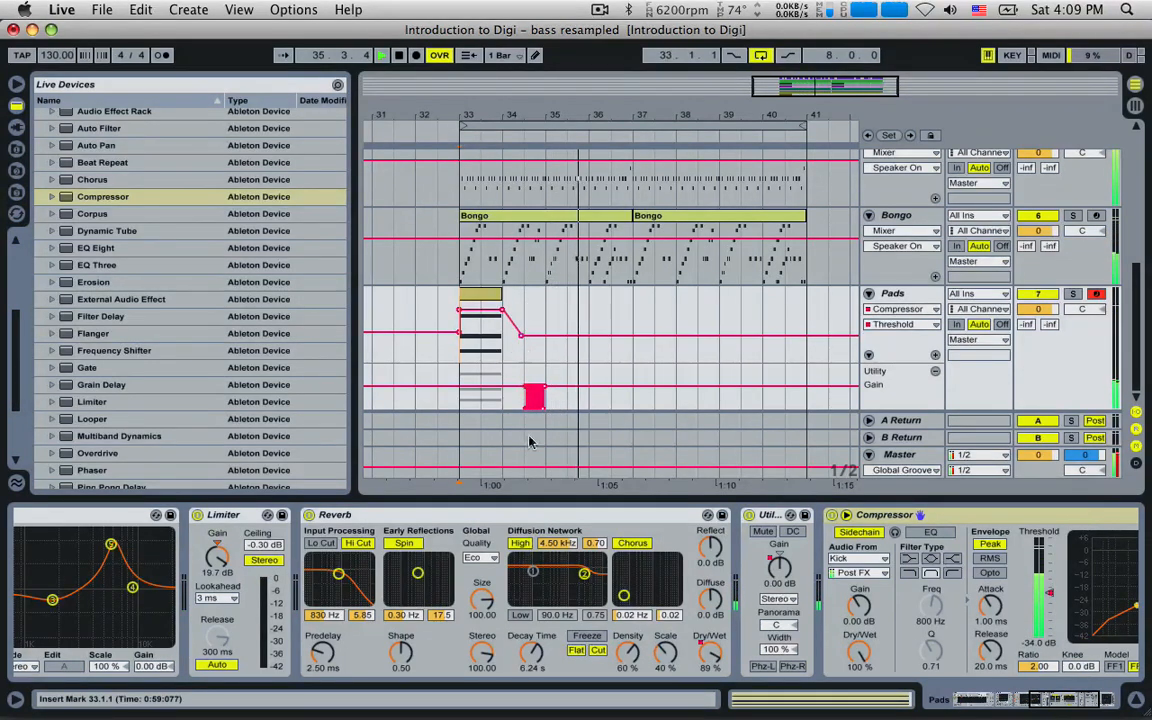
{"action": "mouse_move", "coordinate": [531, 652]}
{"action": "left_mouse_down"}
{"action": "mouse_move", "coordinate": [531, 625]}
{"action": "mouse_move", "coordinate": [531, 635]}
{"action": "left_mouse_up"}
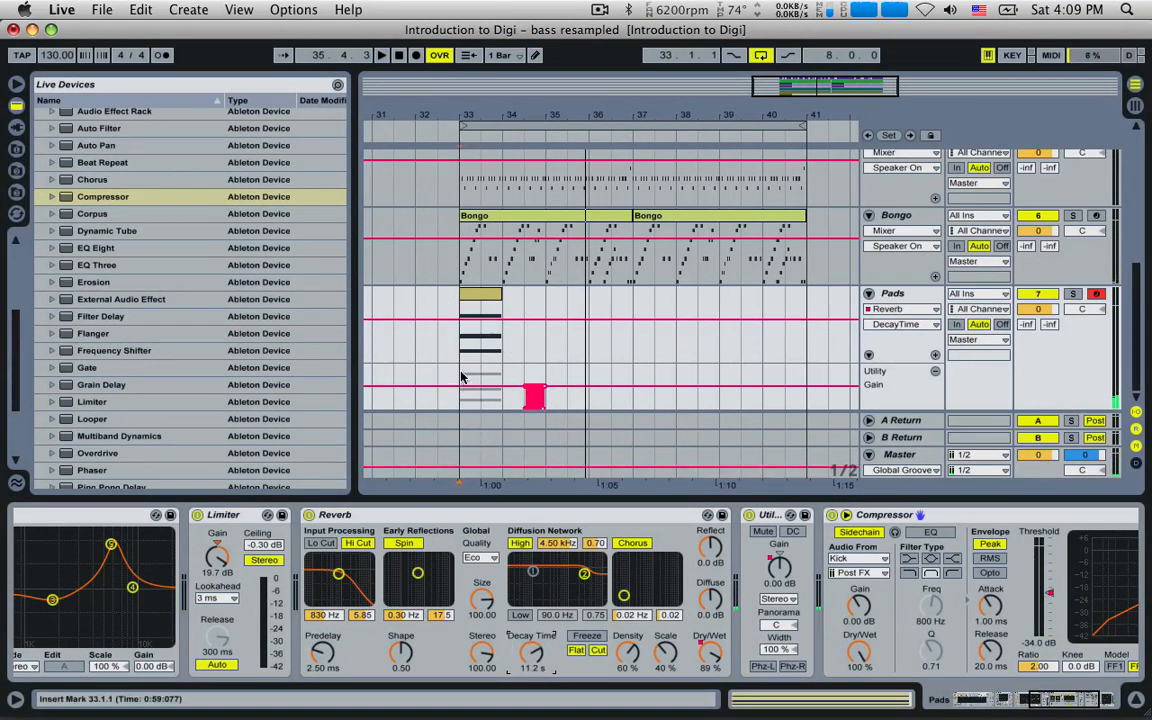
{"action": "key", "text": "space"}
{"action": "key", "text": "space"}
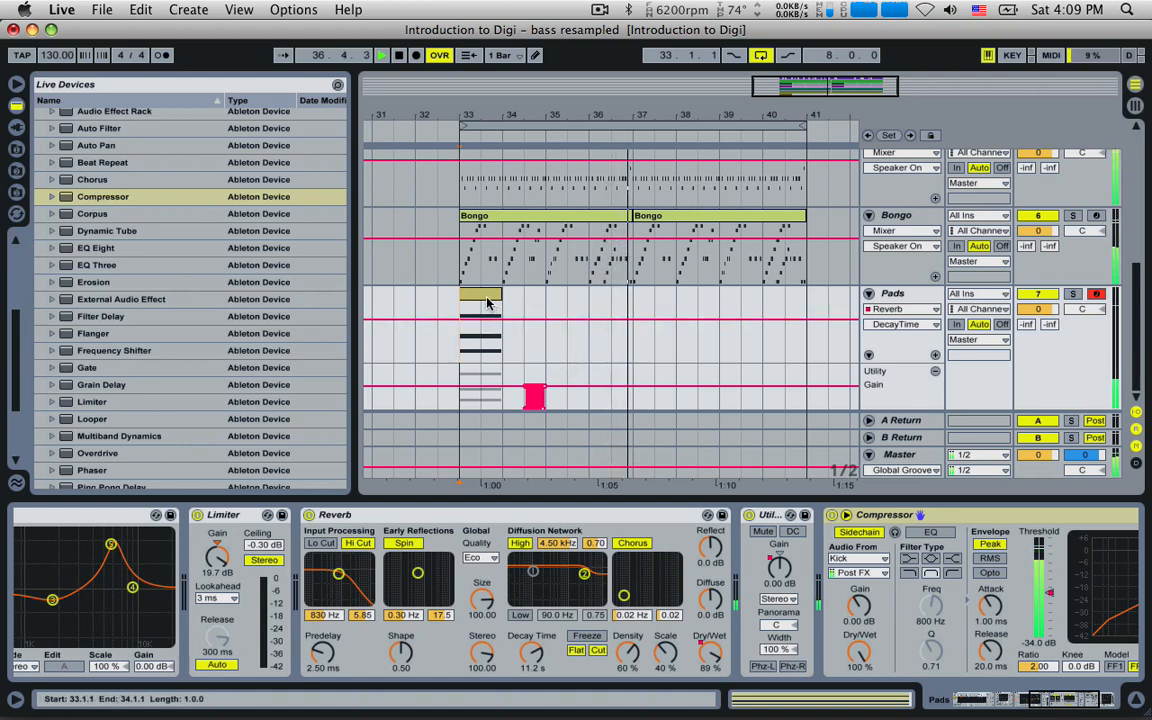
- Try to copy the Pads clip from bar 33 to bar 37 and undo the copy
{"action": "left_click_drag", "start_coordinate": [489, 302], "coordinate": [648, 303]}
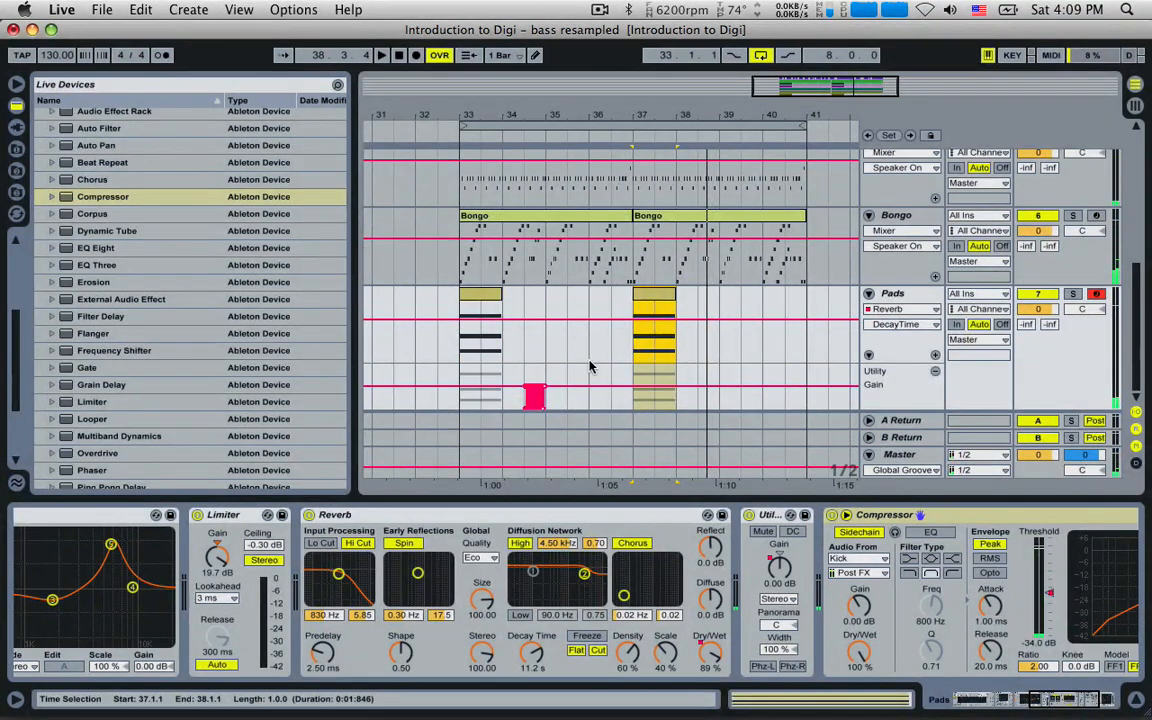
{"action": "key", "text": "super+z"}
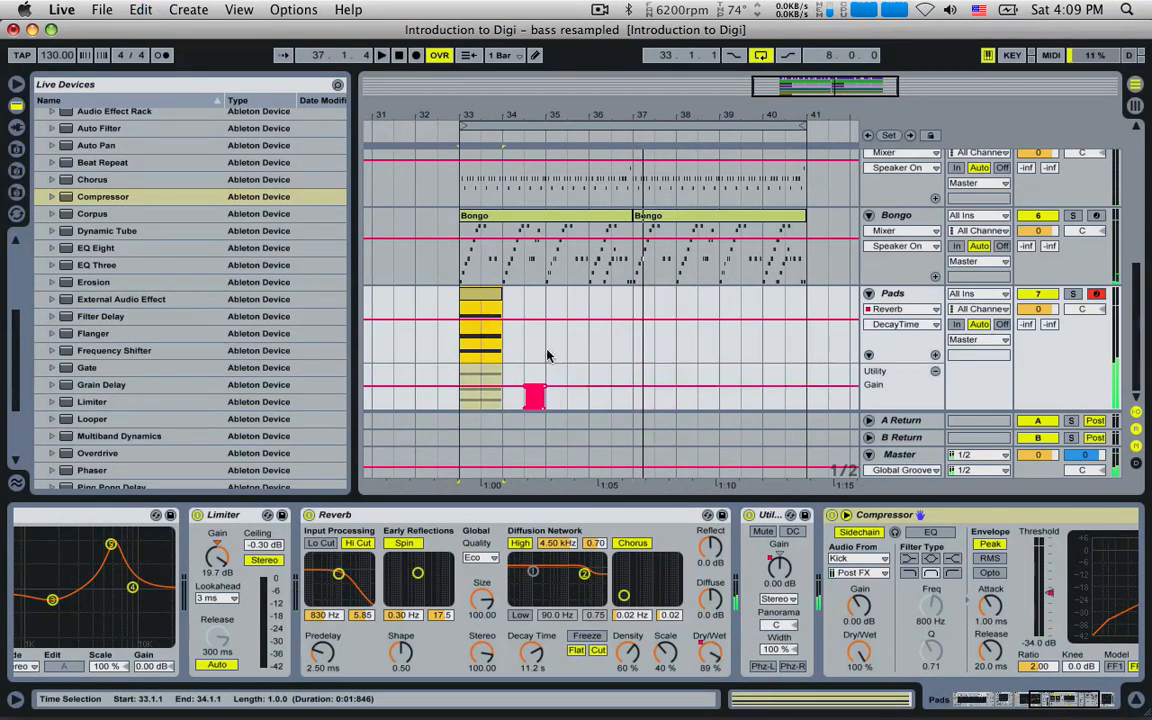
- Copy the Pads clip and its gain automation from bars 33 to 35, paste them at bar 37 and play from there
{"action": "left_click_drag", "start_coordinate": [455, 336], "coordinate": [543, 382]}
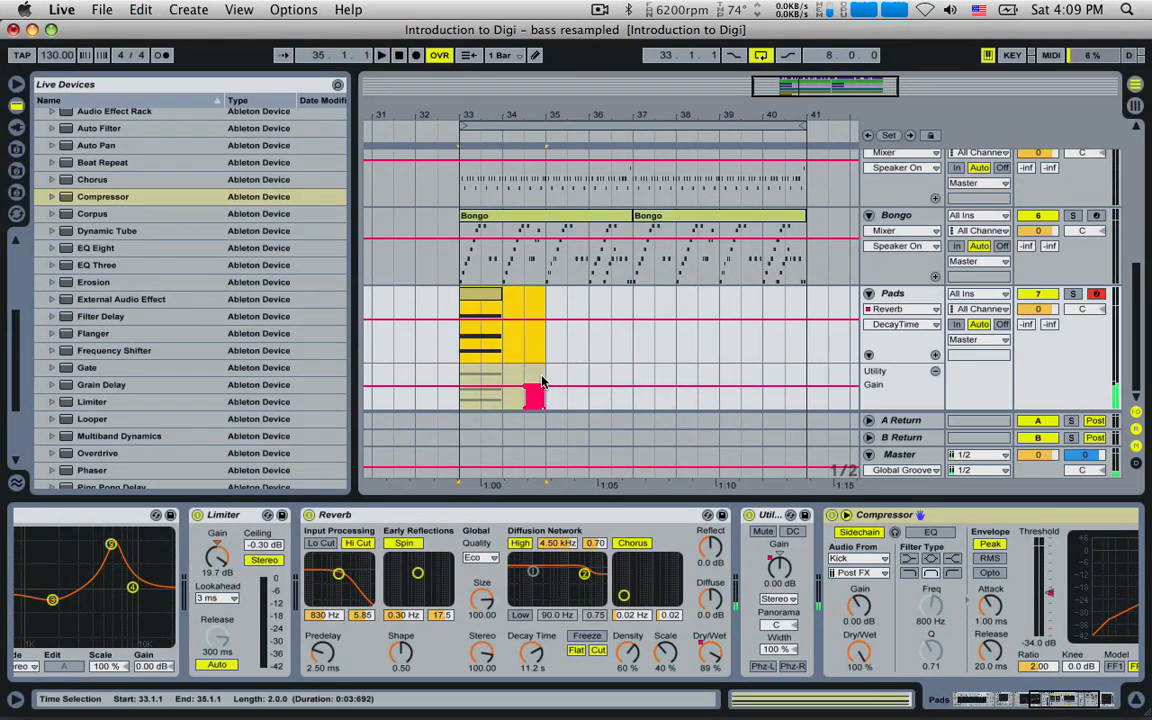
{"action": "left_click", "coordinate": [140, 9]}
{"action": "left_click", "coordinate": [145, 121]}
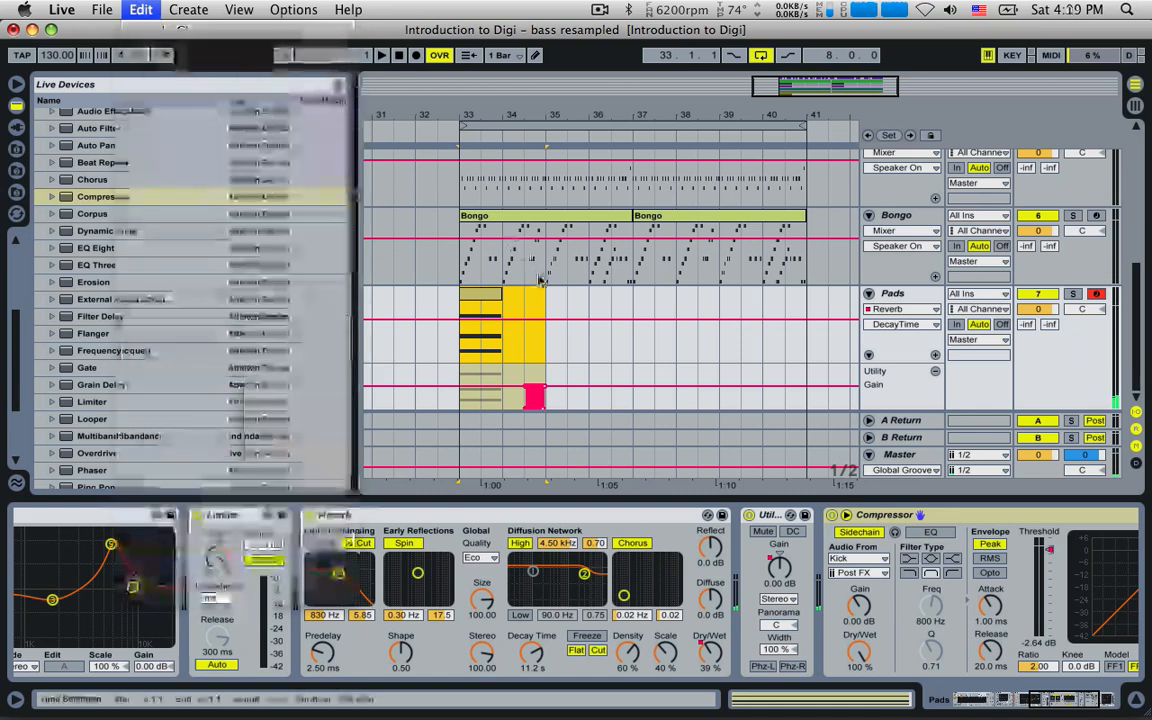
{"action": "left_click", "coordinate": [632, 300]}
{"action": "key", "text": "super+v"}
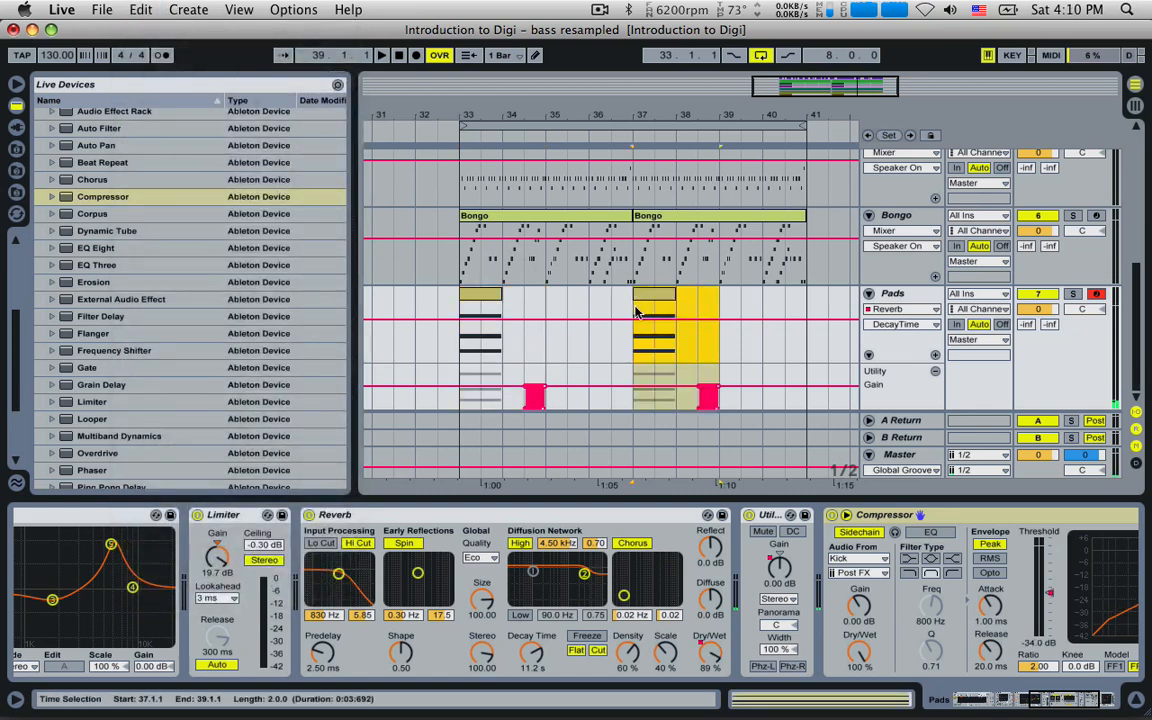
{"action": "left_click", "coordinate": [636, 312]}
{"action": "key", "text": "space"}
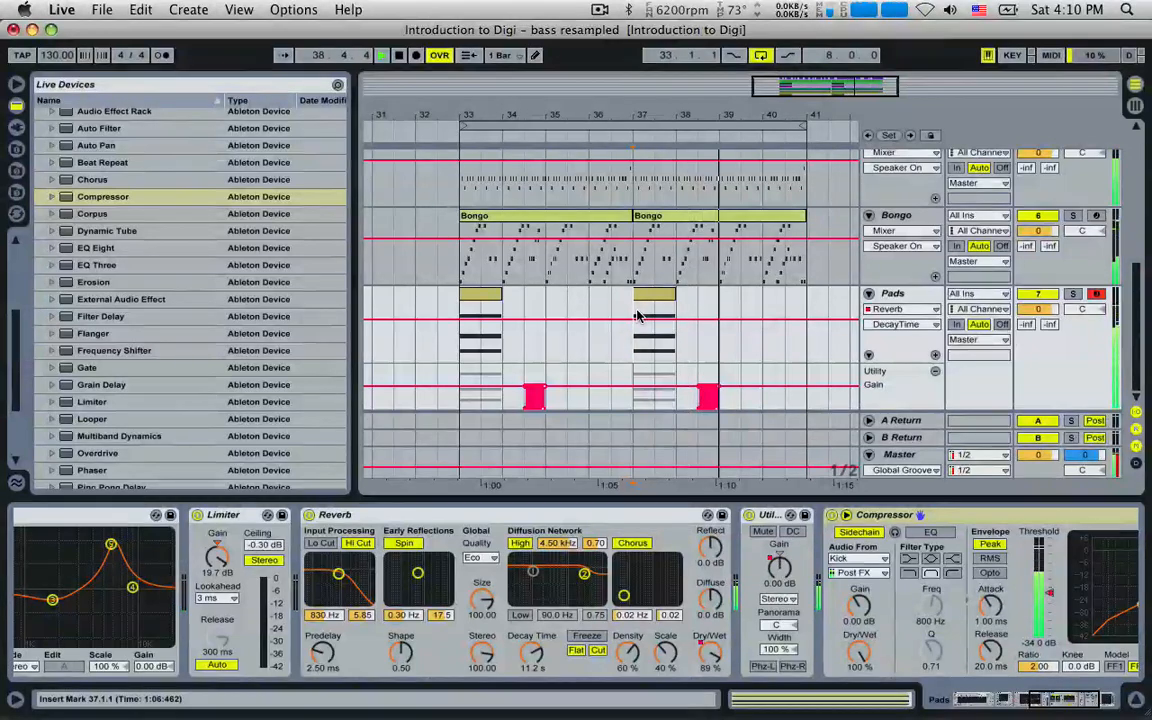
- Lower the D3 note to C3 in the Pads clip at bar 37 and play the result
{"action": "double_click", "coordinate": [647, 300]}
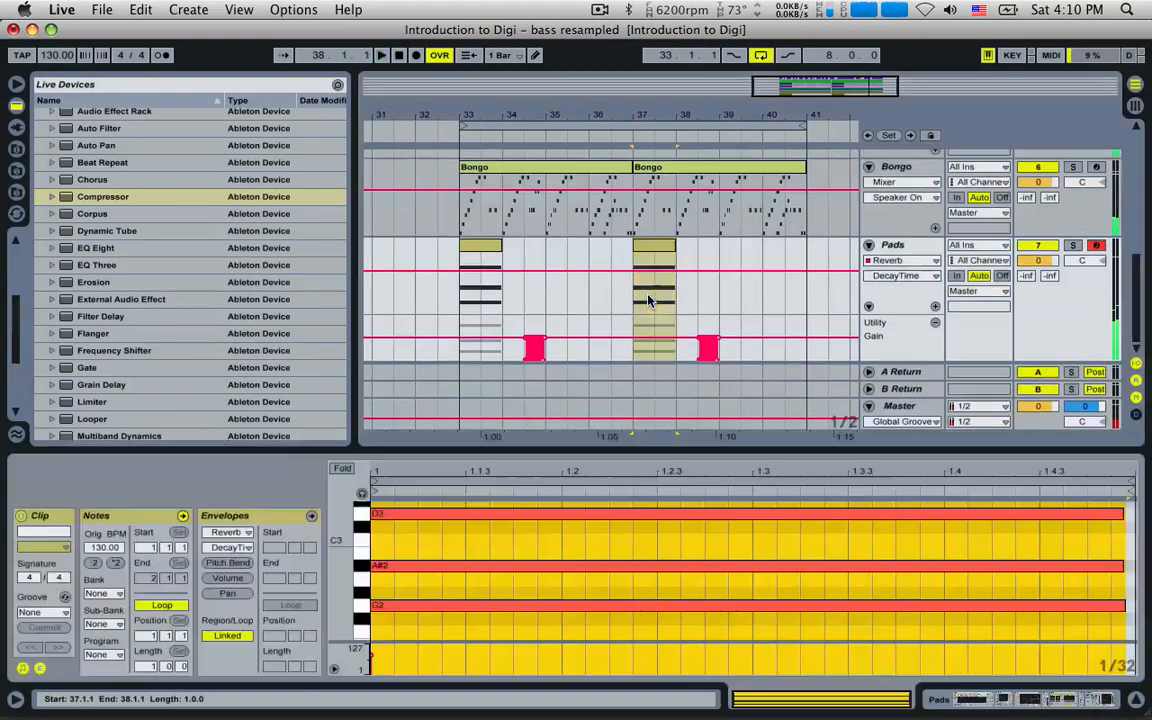
{"action": "left_click", "coordinate": [490, 272]}
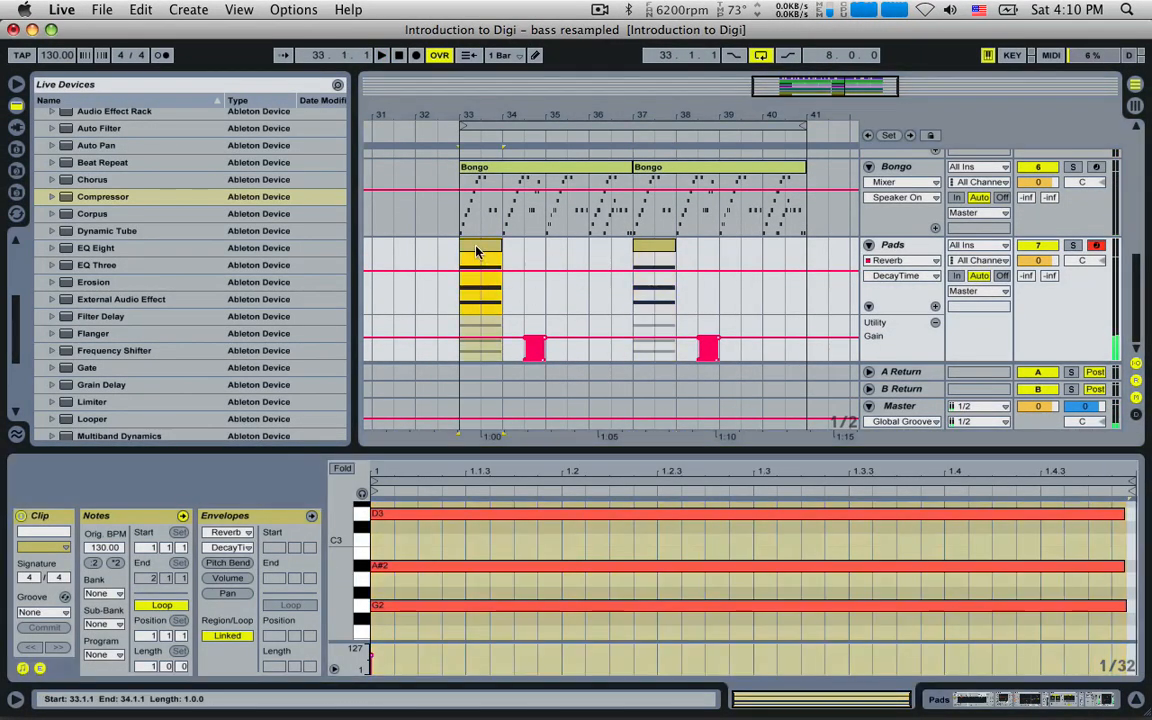
{"action": "left_click", "coordinate": [655, 255]}
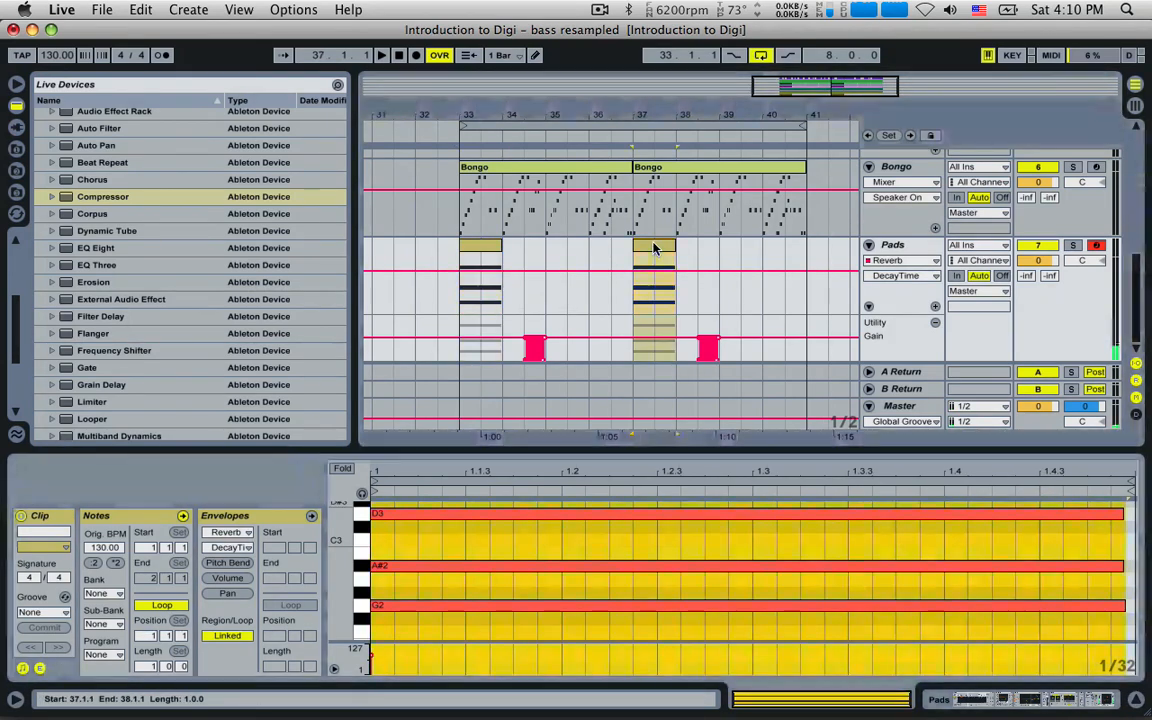
{"action": "left_click", "coordinate": [442, 568]}
{"action": "scroll", "coordinate": [417, 541], "scroll_direction": "up", "scroll_amount": 1}
{"action": "left_click", "coordinate": [410, 535]}
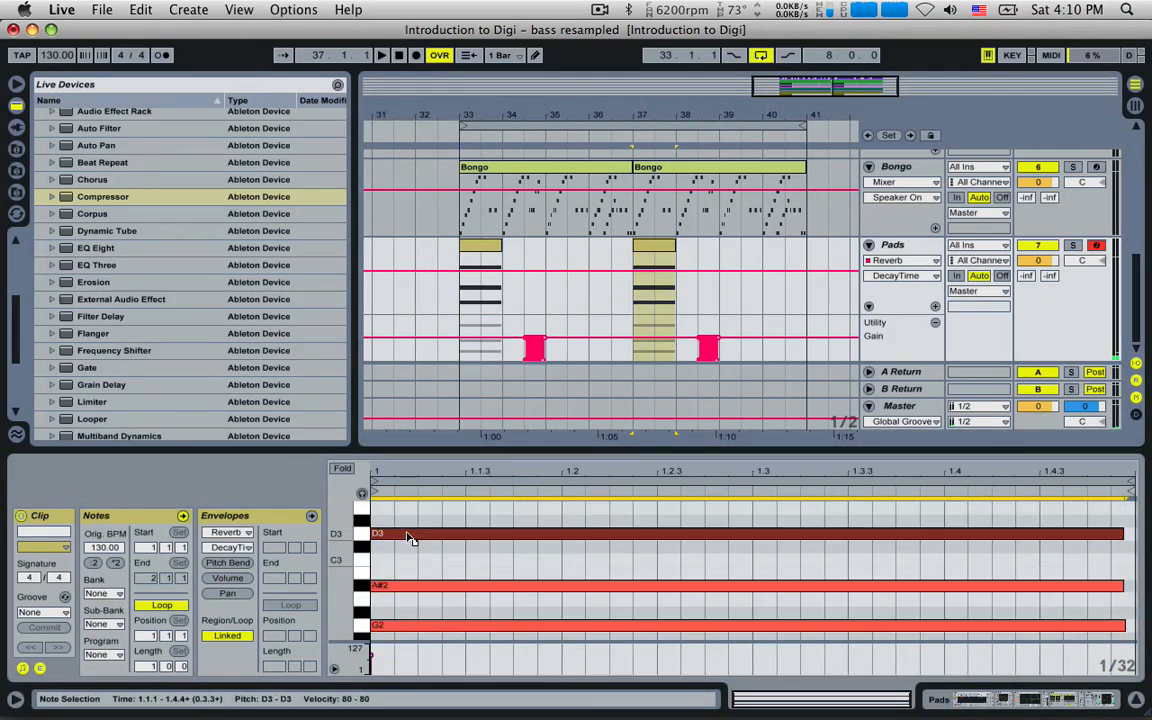
{"action": "left_click_drag", "start_coordinate": [408, 536], "coordinate": [408, 559]}
{"action": "left_click", "coordinate": [665, 346]}
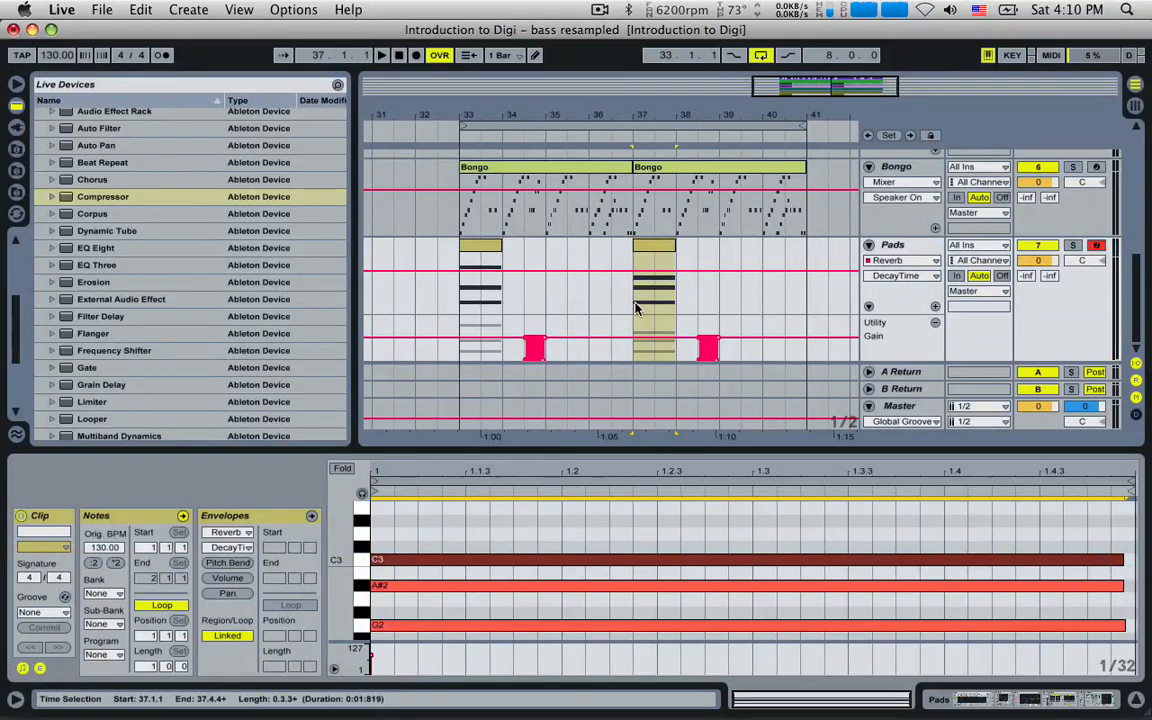
{"action": "key", "text": "space"}
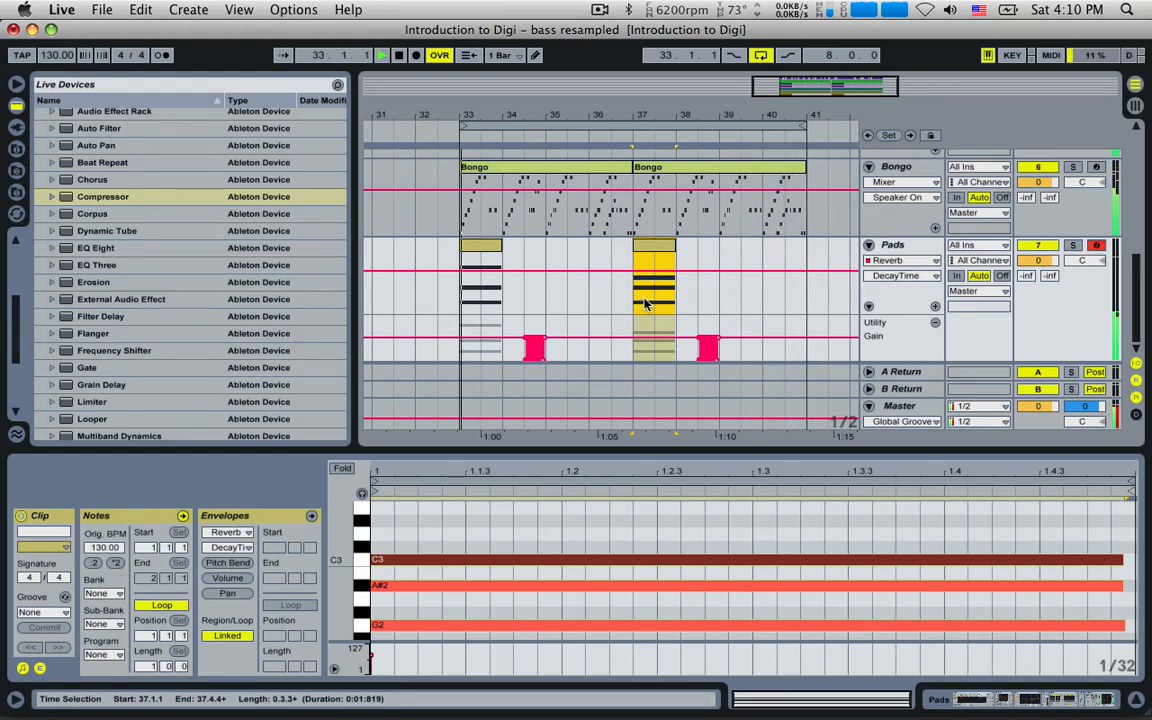
{"action": "key", "text": "space"}
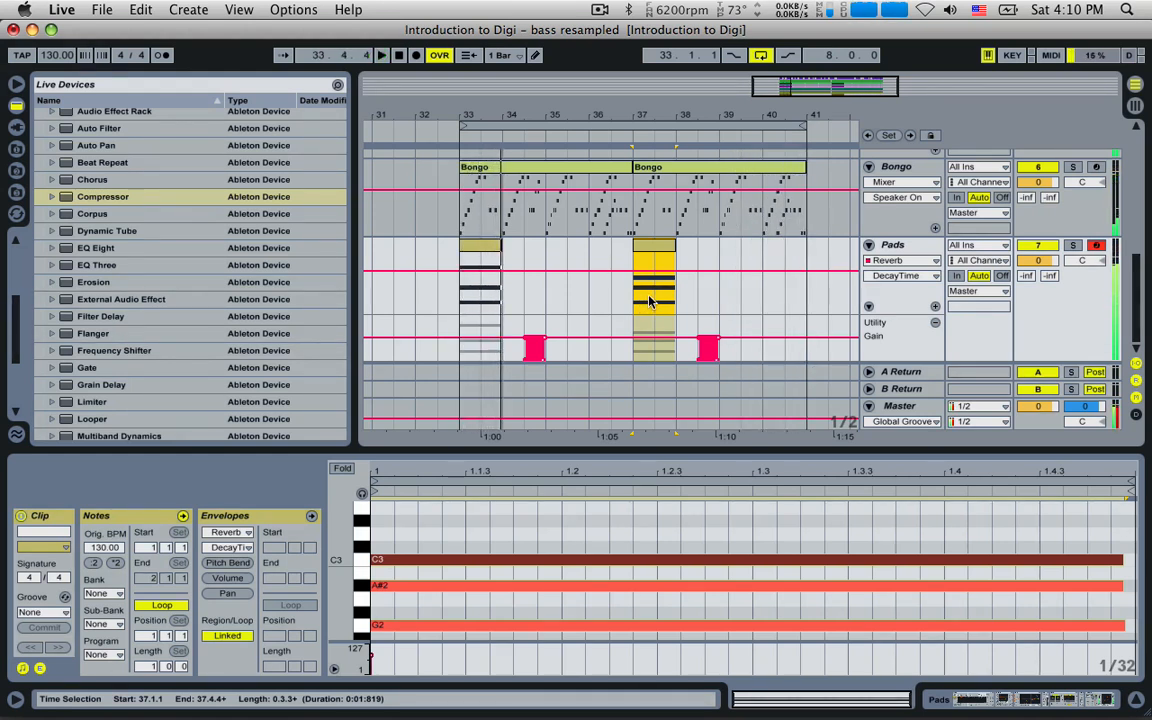
- Raise the C3 note to C#3 in the Pads clip at bar 37, and copy bars 37 to 39 with their automation to bar 39
{"action": "key", "text": "Up"}
{"action": "left_click_drag", "start_coordinate": [635, 289], "coordinate": [724, 347]}
{"action": "left_click", "coordinate": [721, 254]}
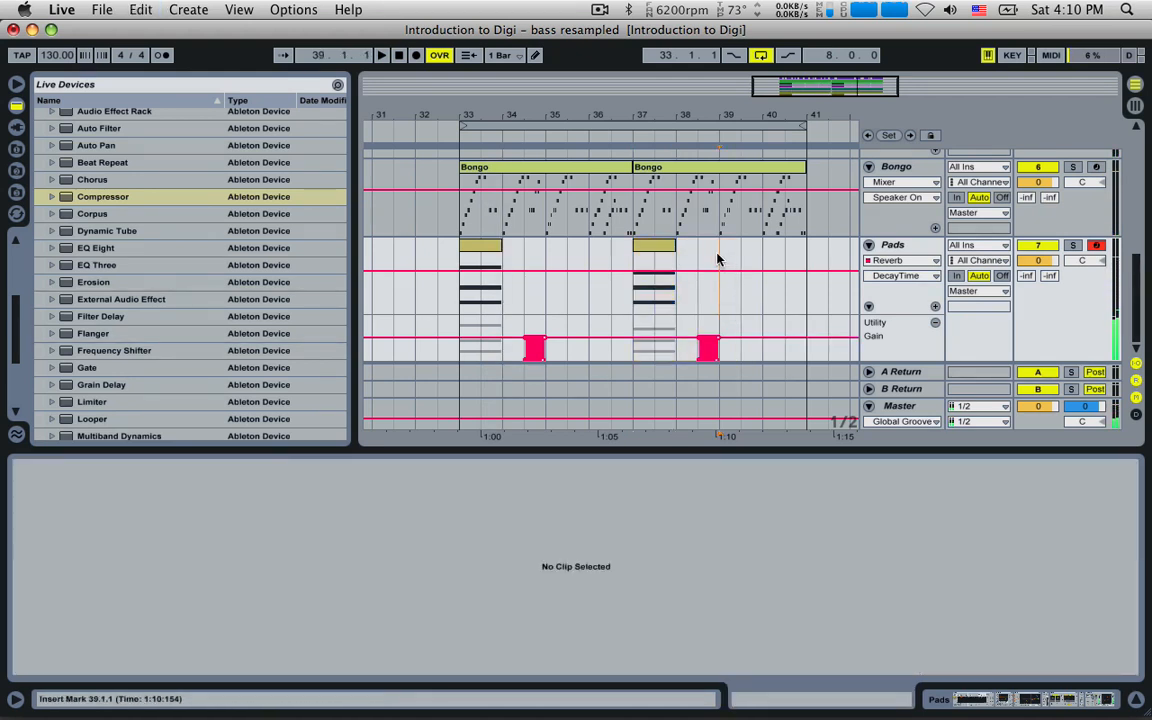
{"action": "key", "text": "super+v"}
- Lower the C#3 note to C3 in the Pads clip at bar 39 and play the arrangement
{"action": "double_click", "coordinate": [740, 244]}
{"action": "left_click", "coordinate": [480, 524]}
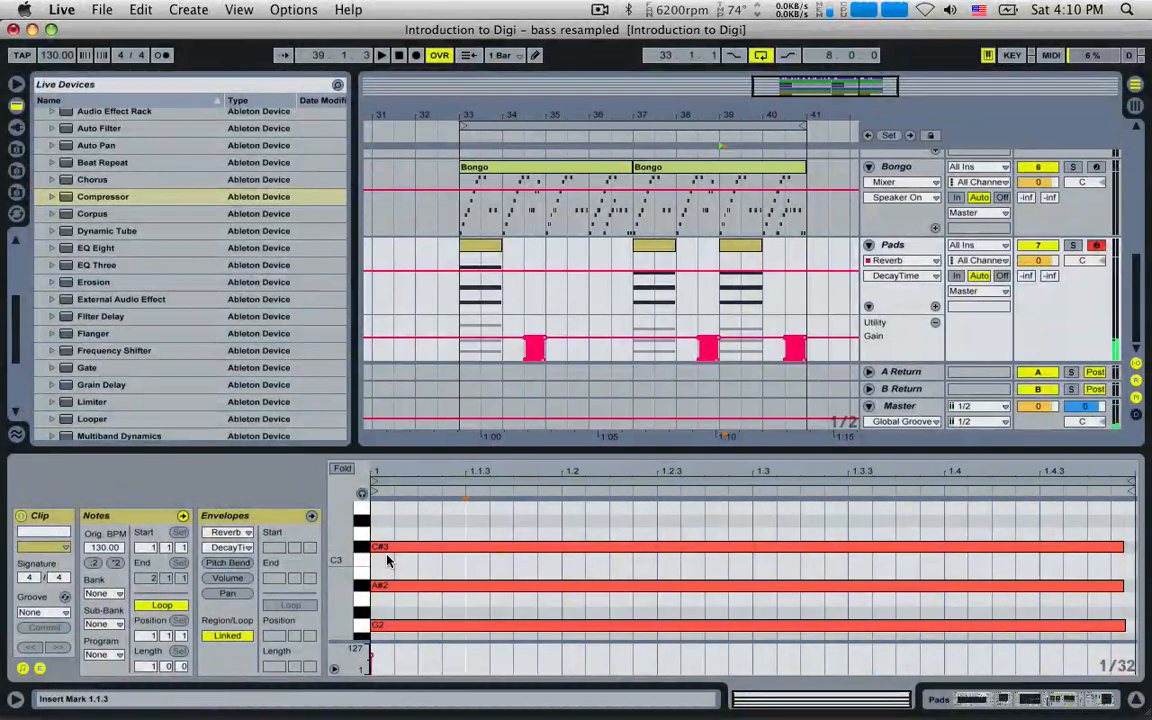
{"action": "left_click_drag", "start_coordinate": [391, 549], "coordinate": [391, 556]}
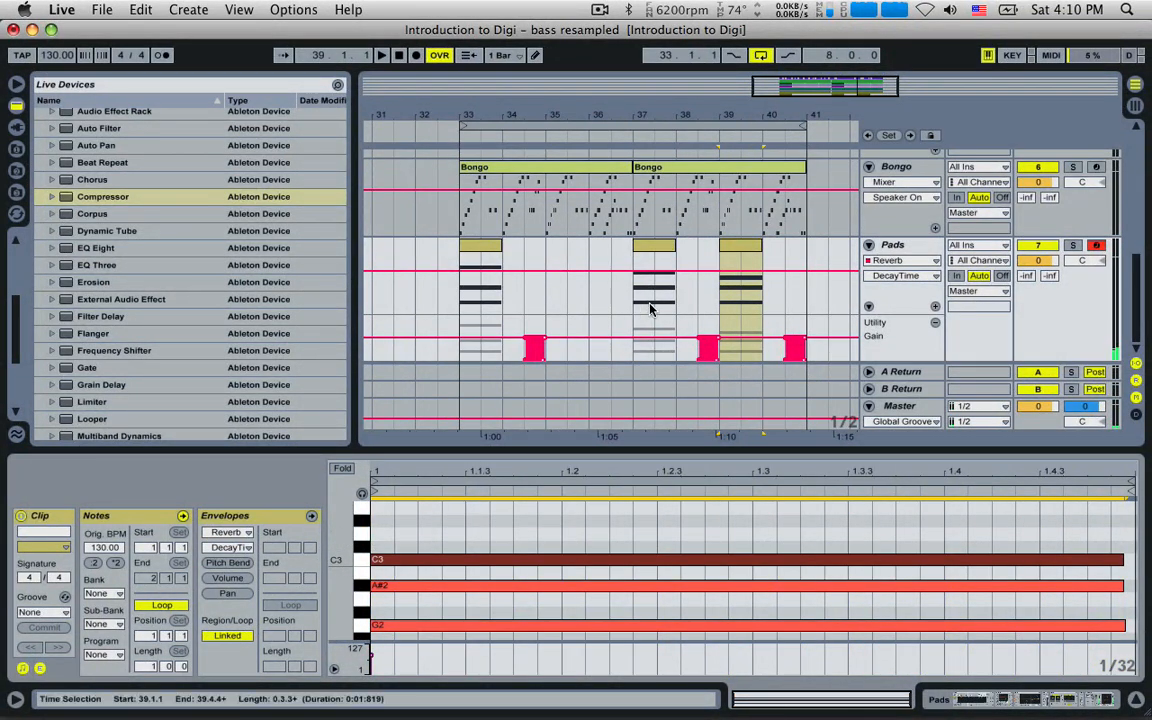
{"action": "left_click", "coordinate": [724, 296]}
{"action": "key", "text": "space"}
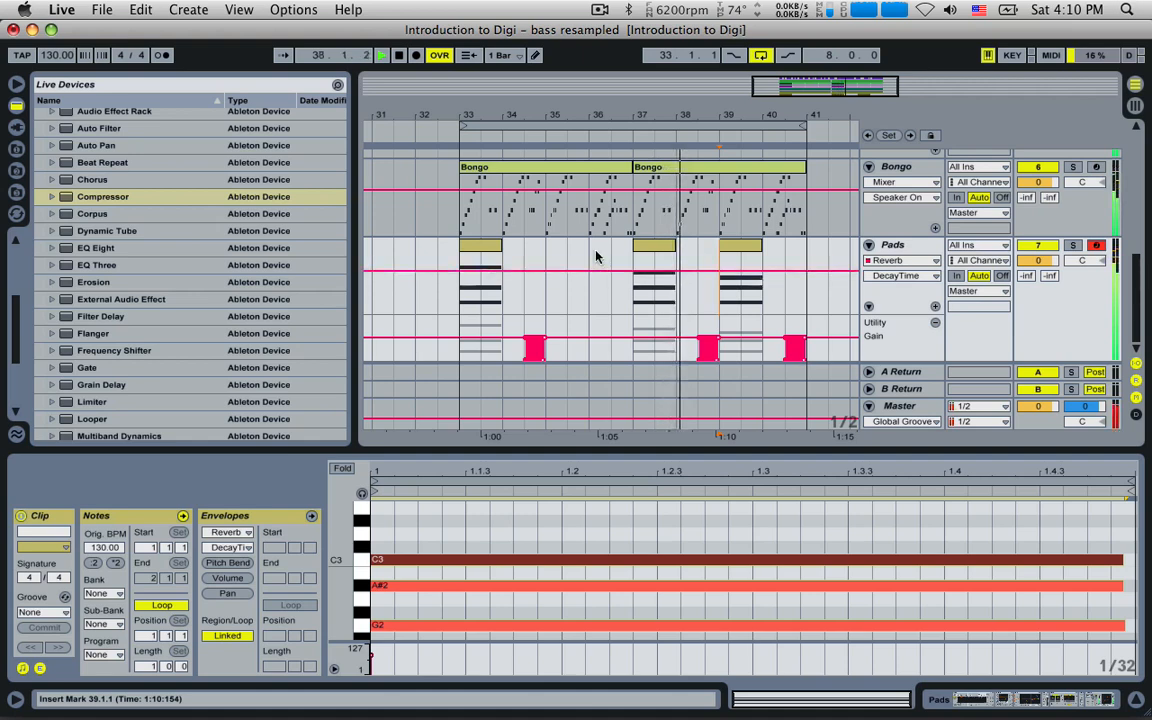
- Raise the C#3 note to D3 in the Pads clip at bar 37 during playback
{"action": "left_click", "coordinate": [643, 249]}
{"action": "left_click_drag", "start_coordinate": [416, 513], "coordinate": [420, 565]}
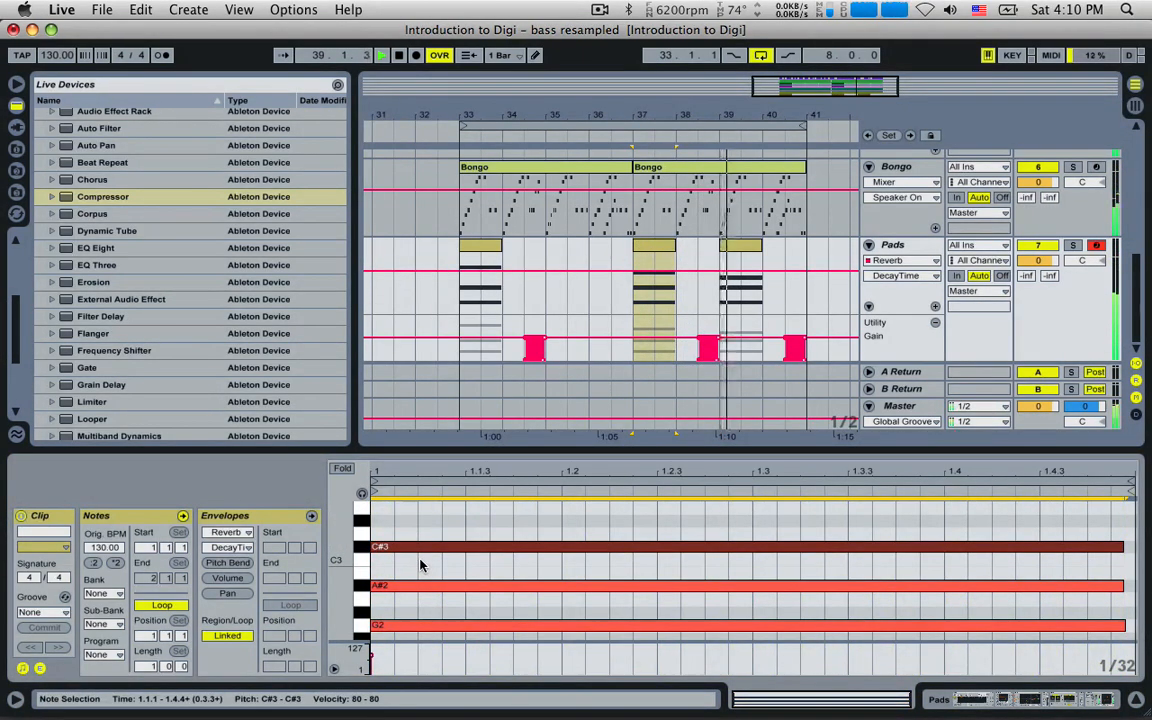
{"action": "key", "text": "Up"}
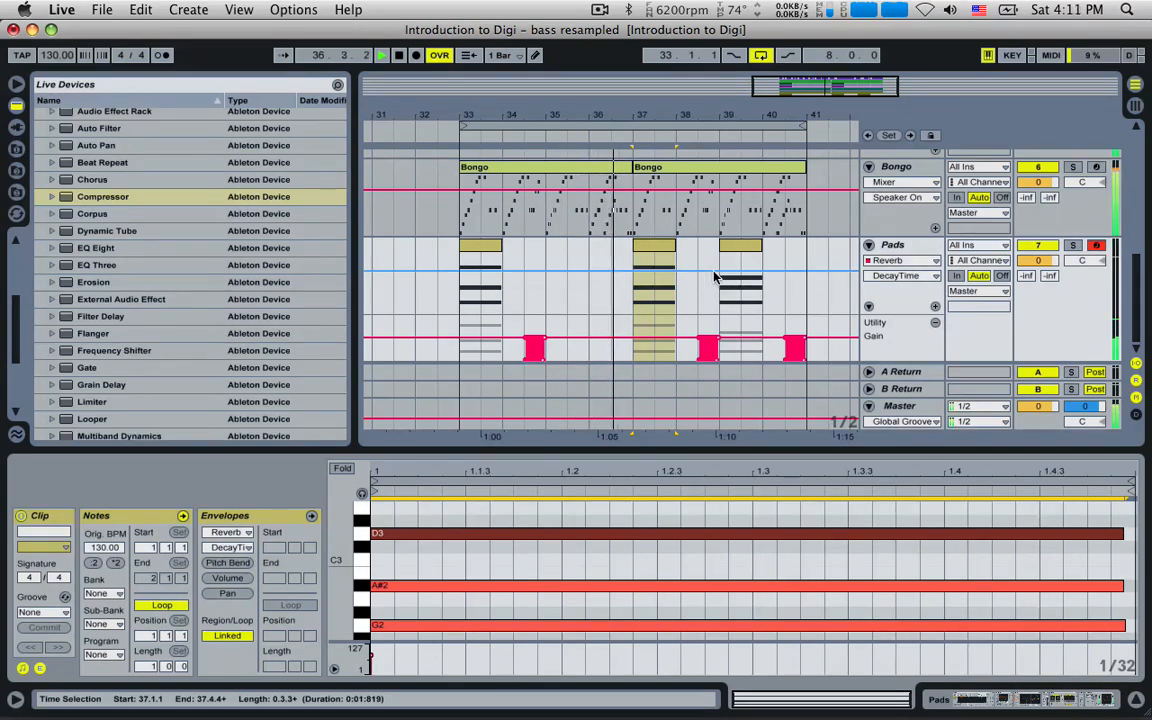
- Bring the Auto Filter and EQ Eight of the Pads device chain into view and play the soloed Pads track from bar 33
{"action": "left_click", "coordinate": [893, 245]}
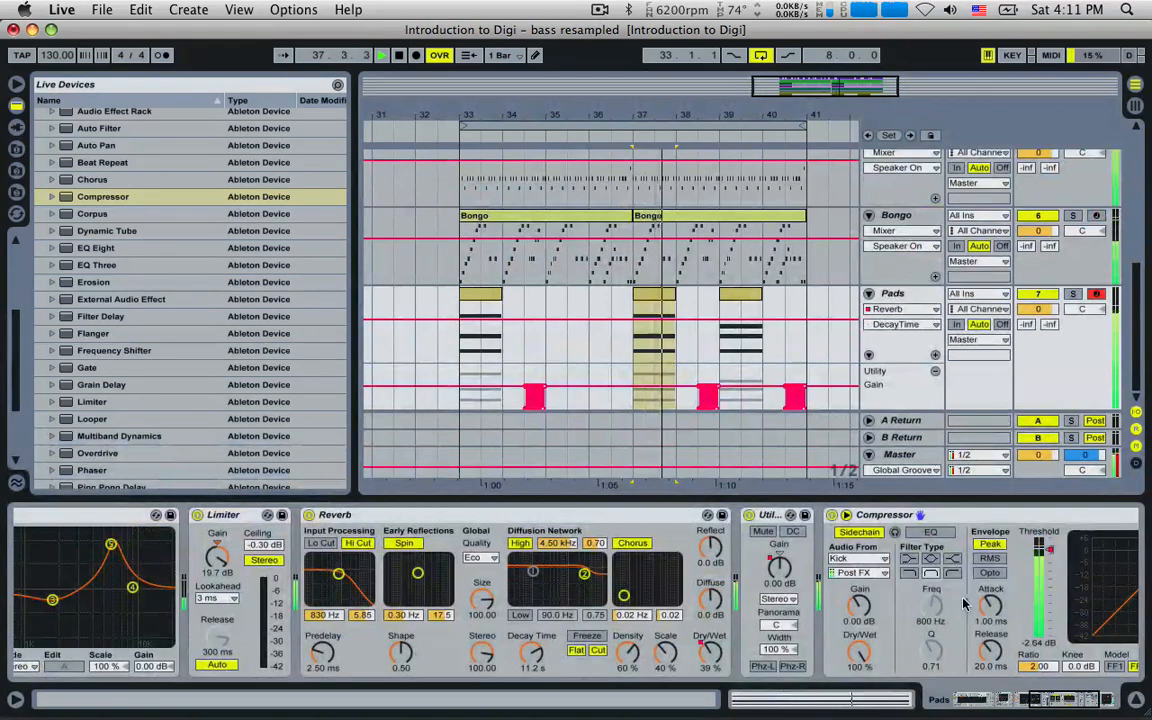
{"action": "left_click_drag", "start_coordinate": [1062, 700], "coordinate": [980, 697]}
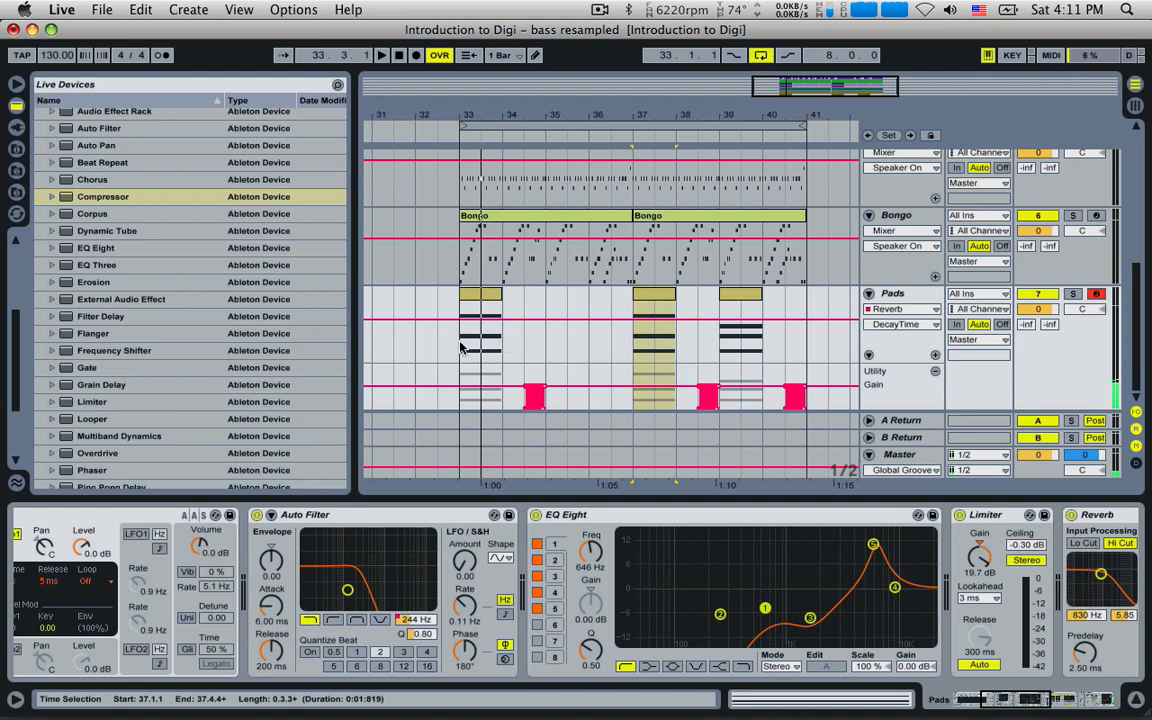
{"action": "key", "text": "space"}
{"action": "key", "text": "space"}
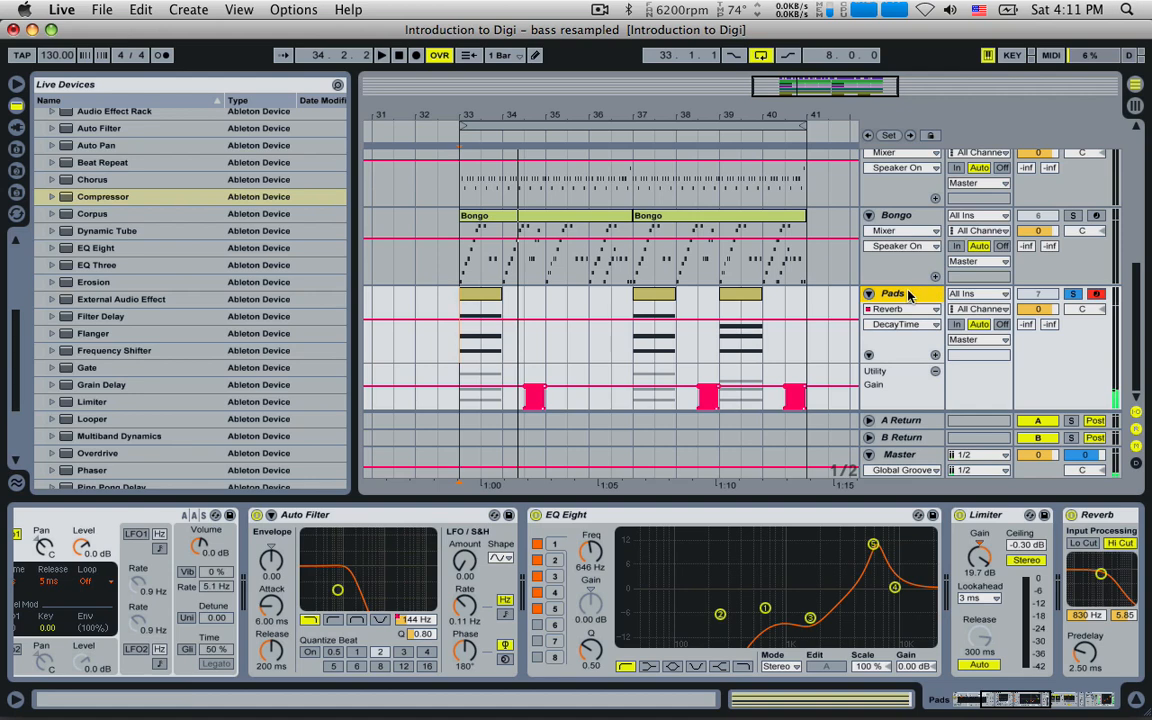
- Insert a MIDI track named Synth Stab below Pads, unfold it and load the Analog instrument onto it
{"action": "key", "text": "super+shift+t"}
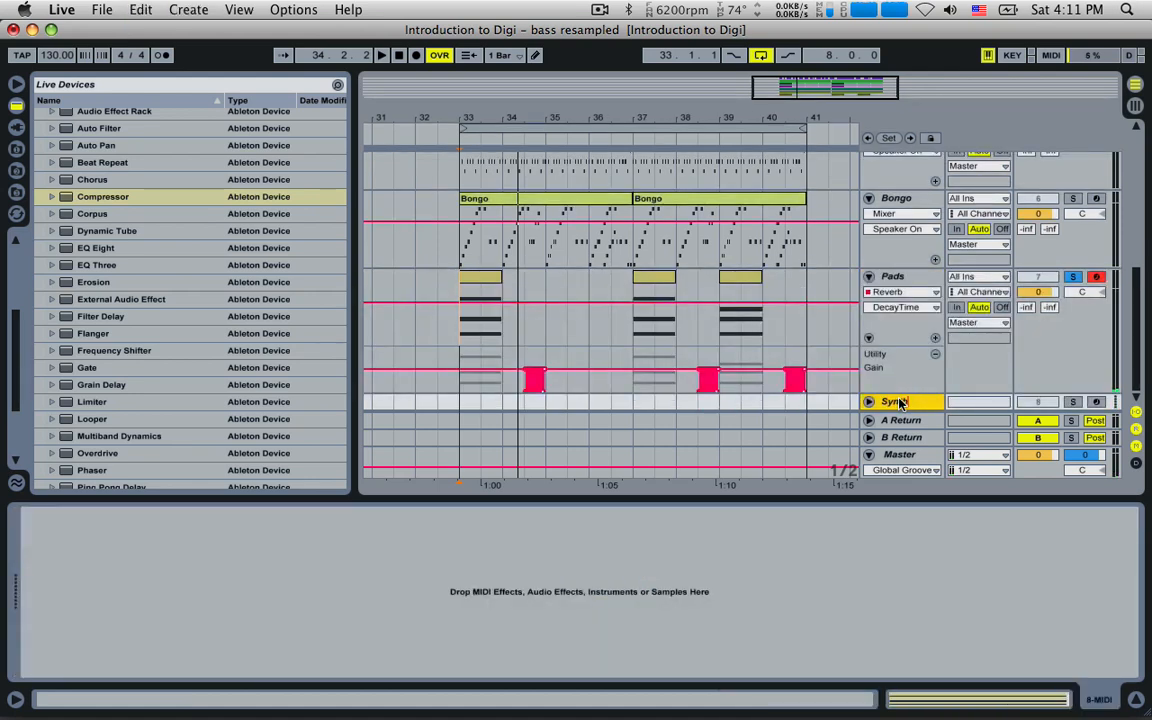
{"action": "type", "text": "ab"}
{"action": "key", "text": "Return"}
{"action": "left_click", "coordinate": [868, 402]}
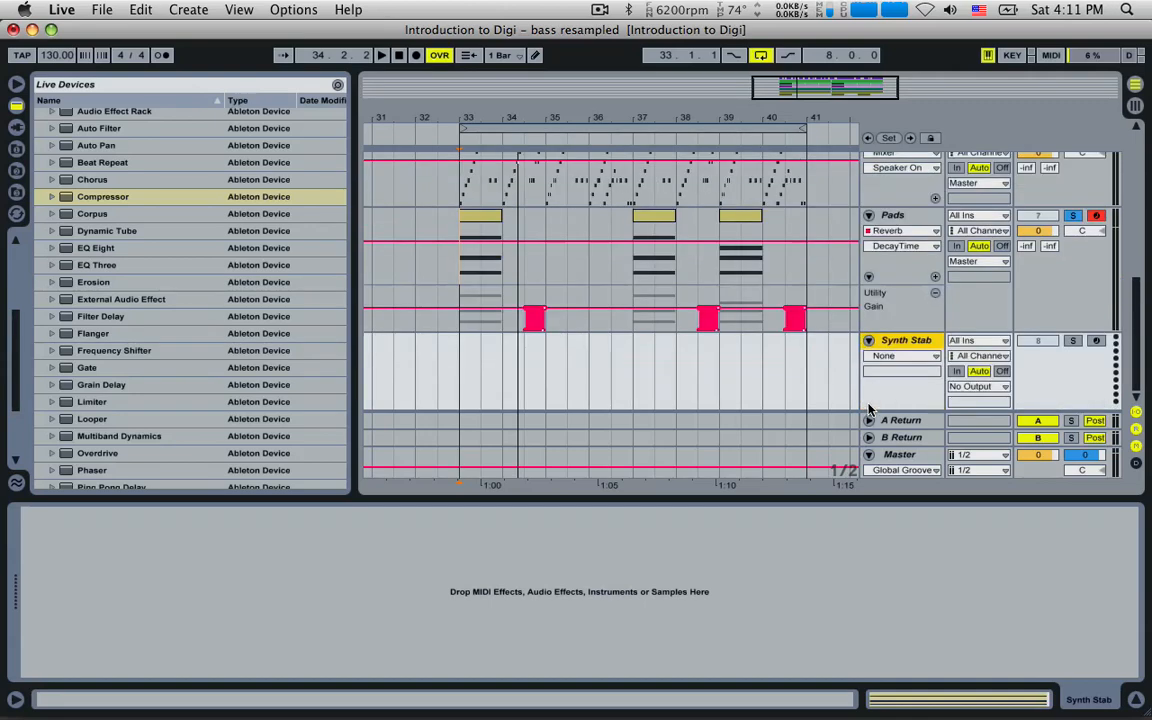
{"action": "scroll", "coordinate": [100, 140], "scroll_direction": "up", "scroll_amount": 5}
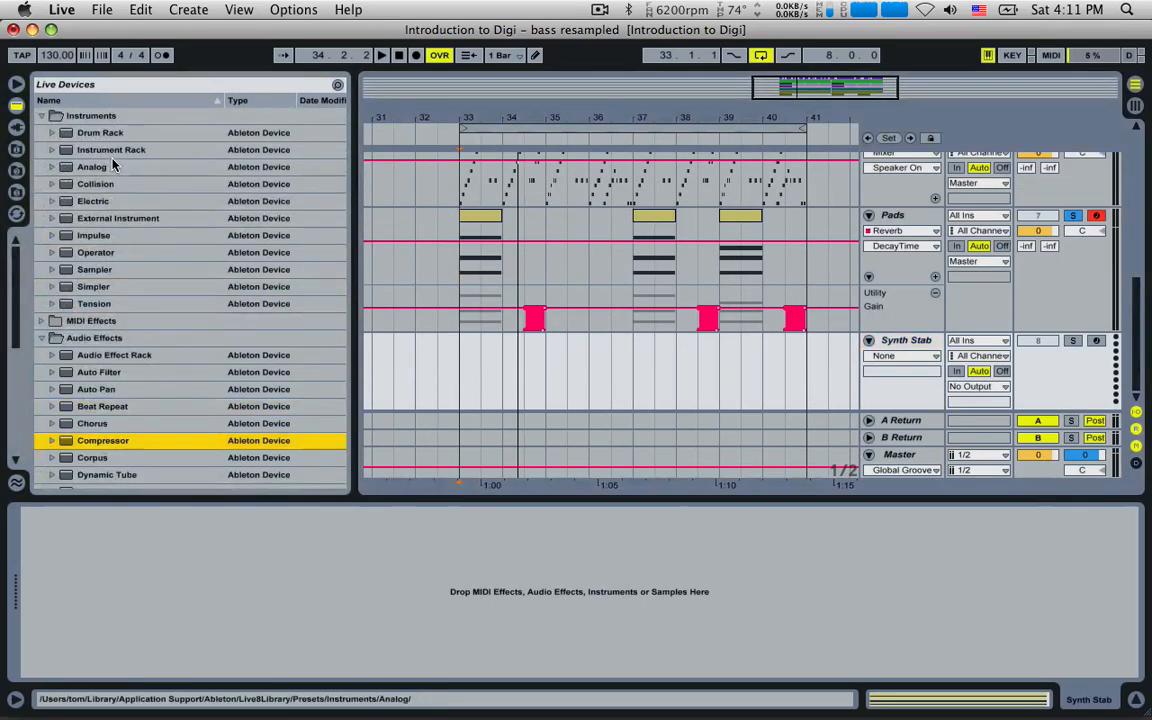
{"action": "left_click", "coordinate": [89, 168]}
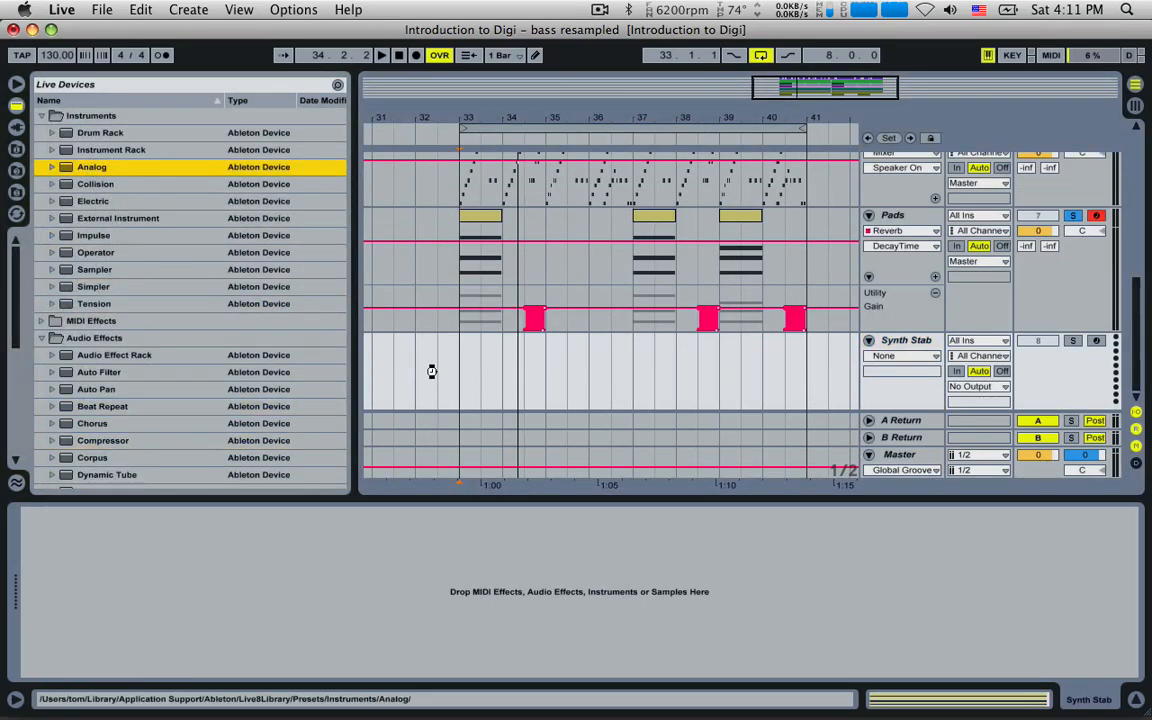
{"action": "left_click_drag", "start_coordinate": [454, 361], "coordinate": [463, 360]}
- Solo the Synth Stab track and shift the computer keyboard's octave down to C2 to D3
{"action": "key", "text": "space"}
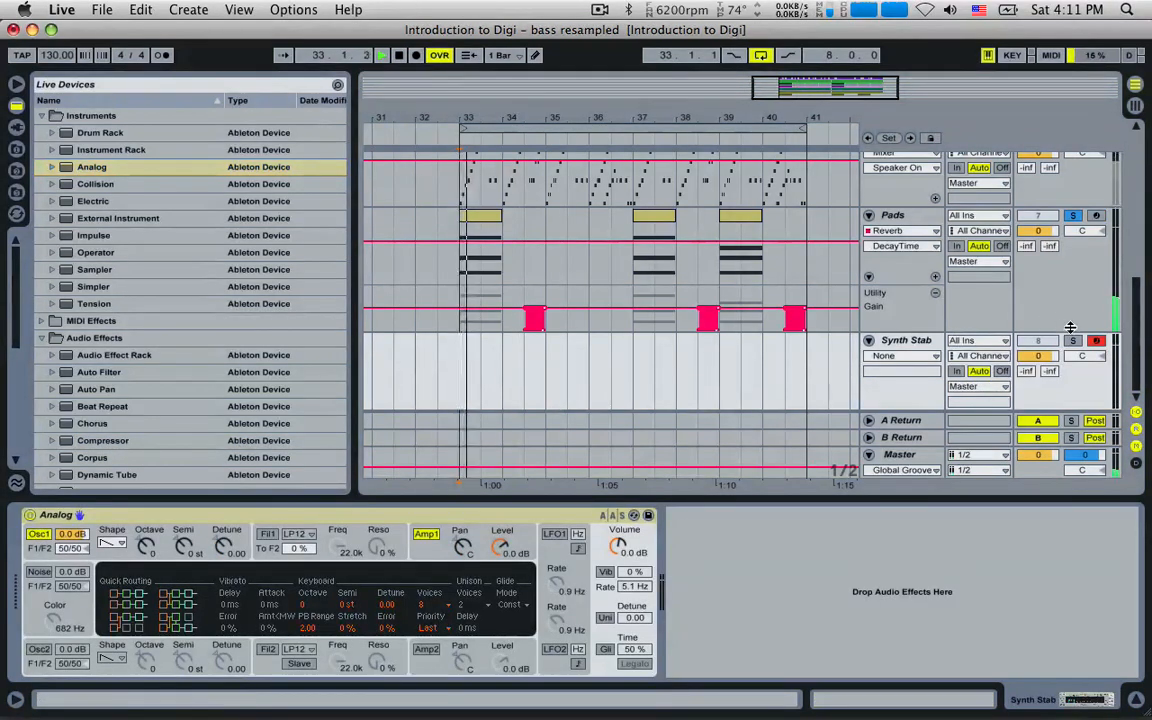
{"action": "left_click", "coordinate": [1073, 341]}
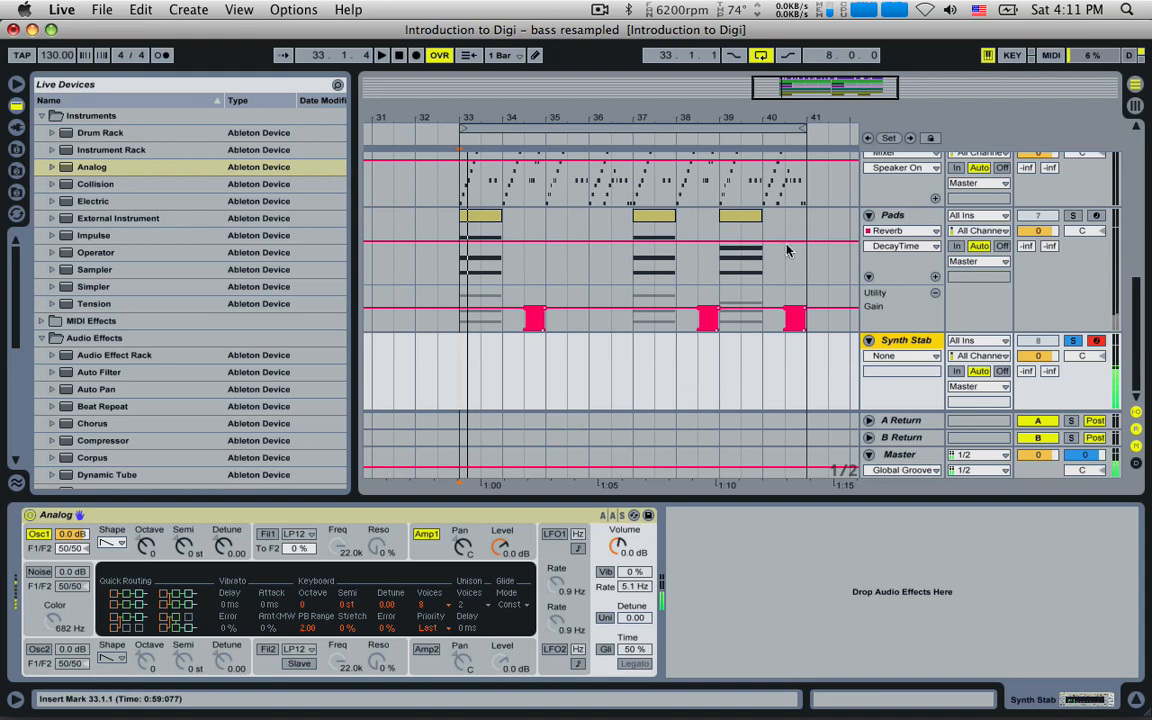
{"action": "key", "text": "z"}
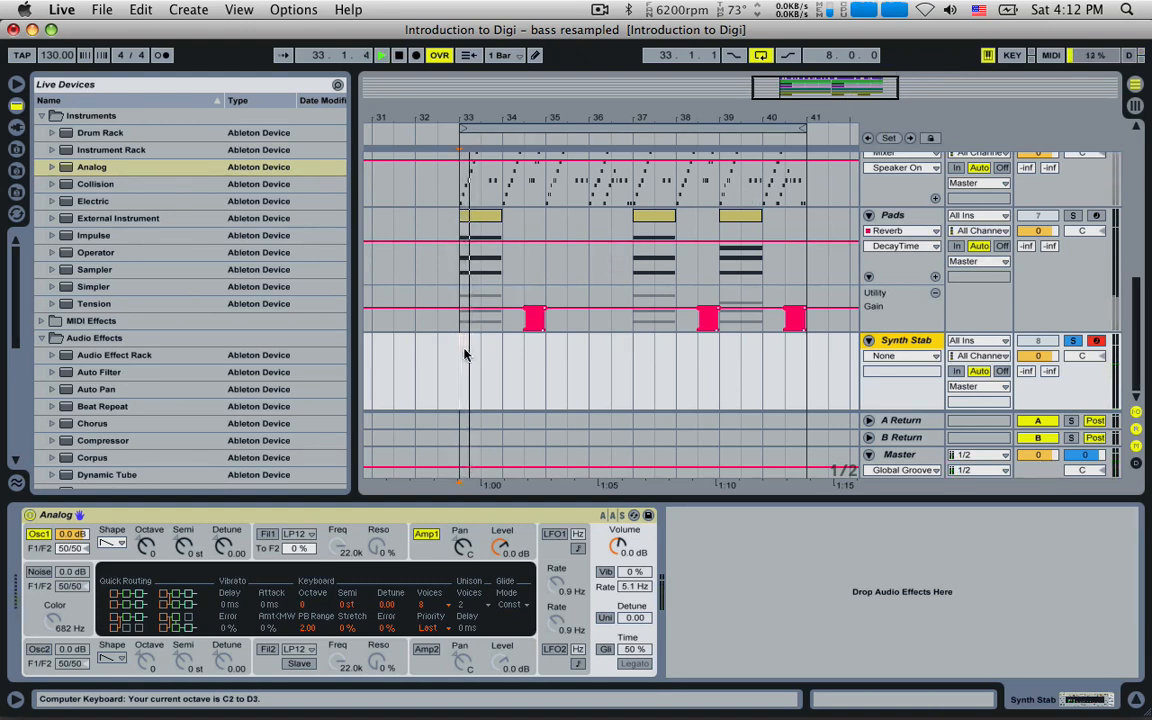
- Insert an empty half-bar MIDI clip on the Synth Stab track from 34.1.1 to 34.3.1 and play it briefly
{"action": "left_click", "coordinate": [511, 381]}
{"action": "left_click_drag", "start_coordinate": [512, 381], "coordinate": [518, 381]}
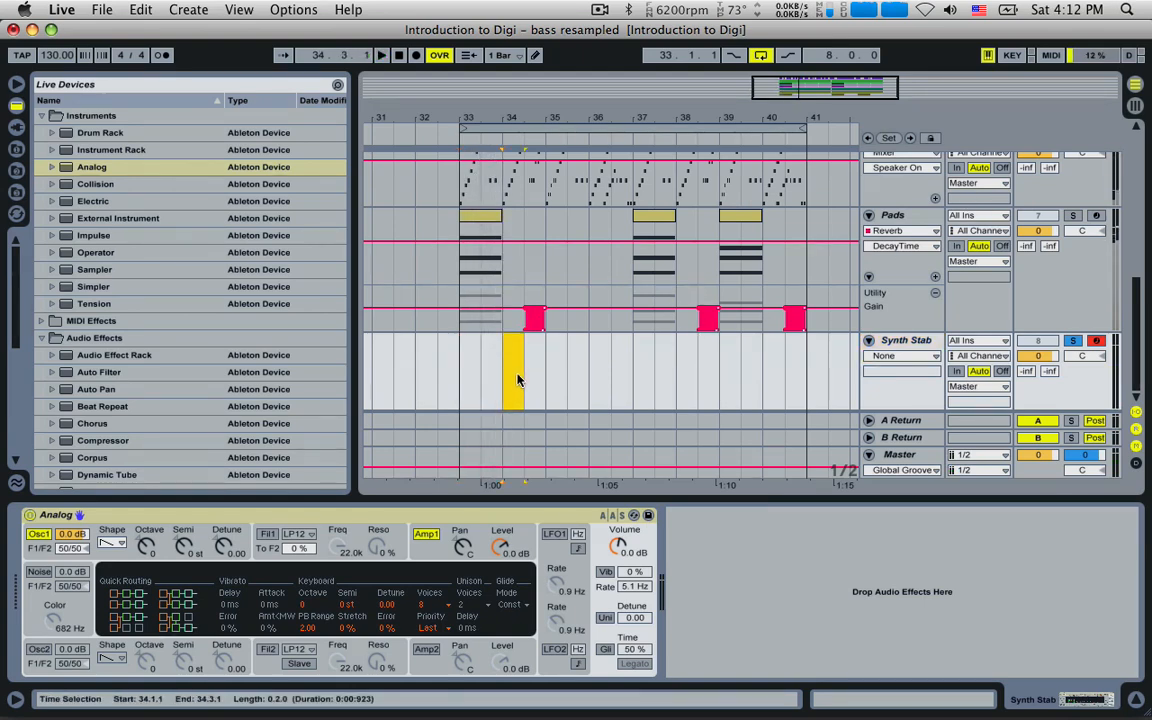
{"action": "key", "text": "super+shift+m"}
{"action": "key", "text": "space"}
{"action": "key", "text": "space"}
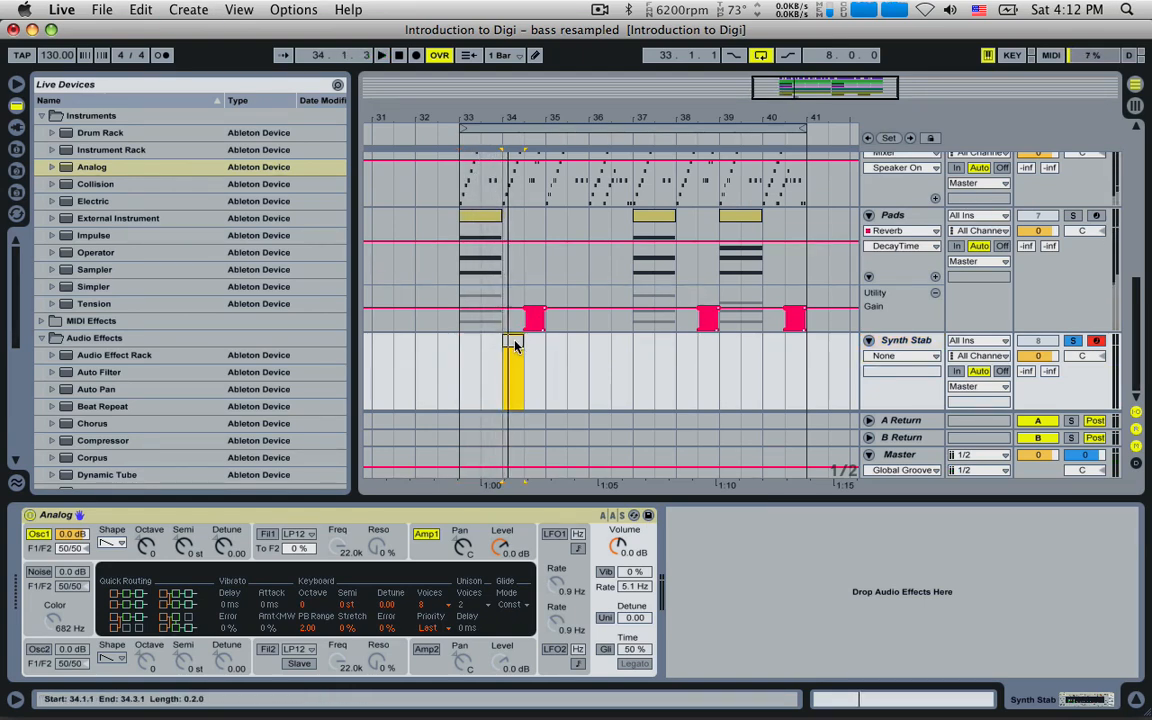
- Add a short 1/64 chord of G2, A#2 and D3 at 1.1.3 in the Synth Stab clip and play it
{"action": "double_click", "coordinate": [515, 342]}
{"action": "left_click", "coordinate": [500, 581]}
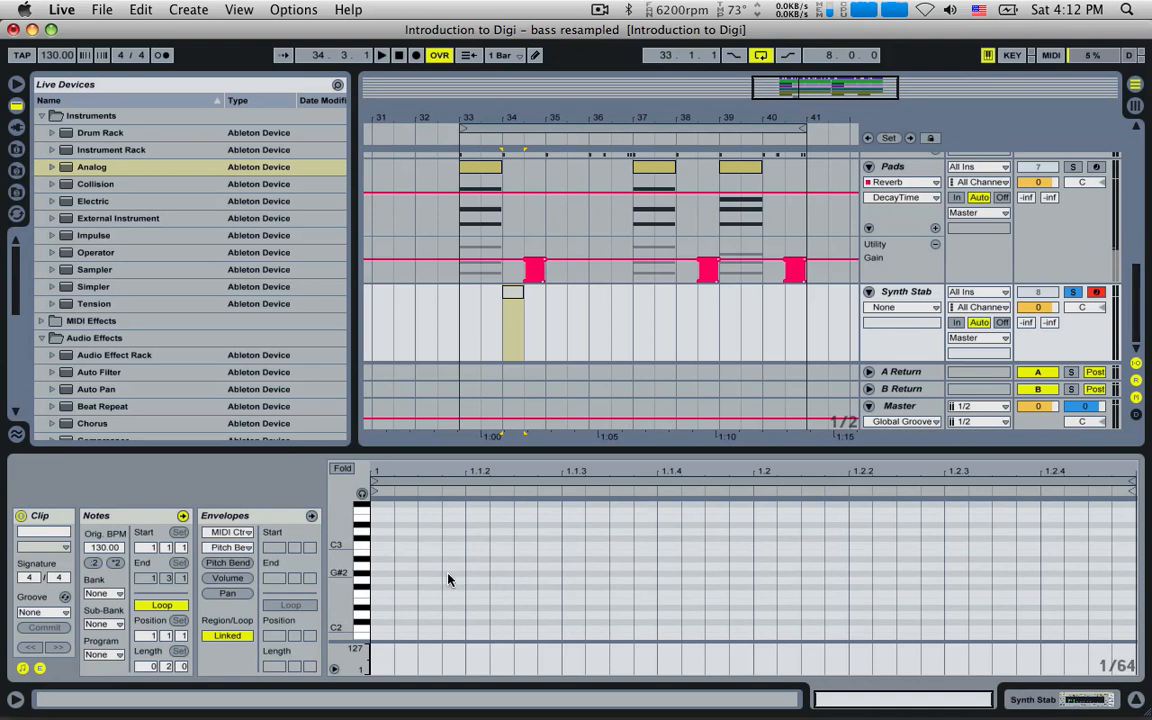
{"action": "key", "text": "space"}
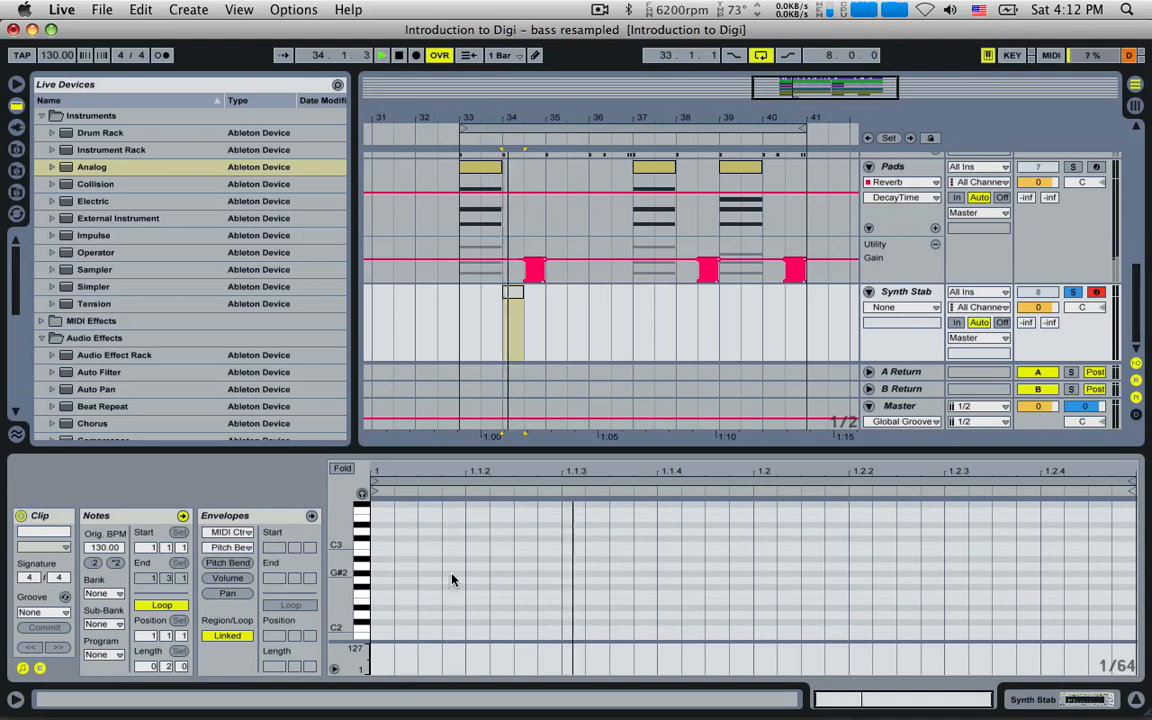
{"action": "key", "text": "space"}
{"action": "double_click", "coordinate": [570, 573]}
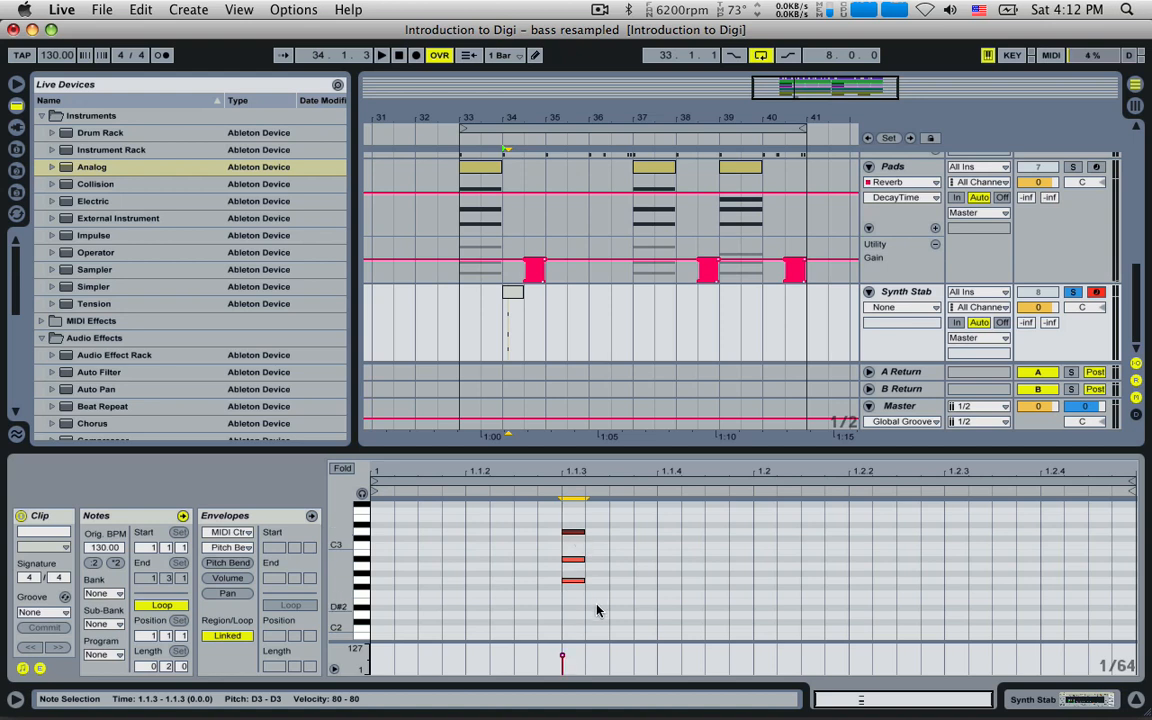
{"action": "key", "text": "space"}
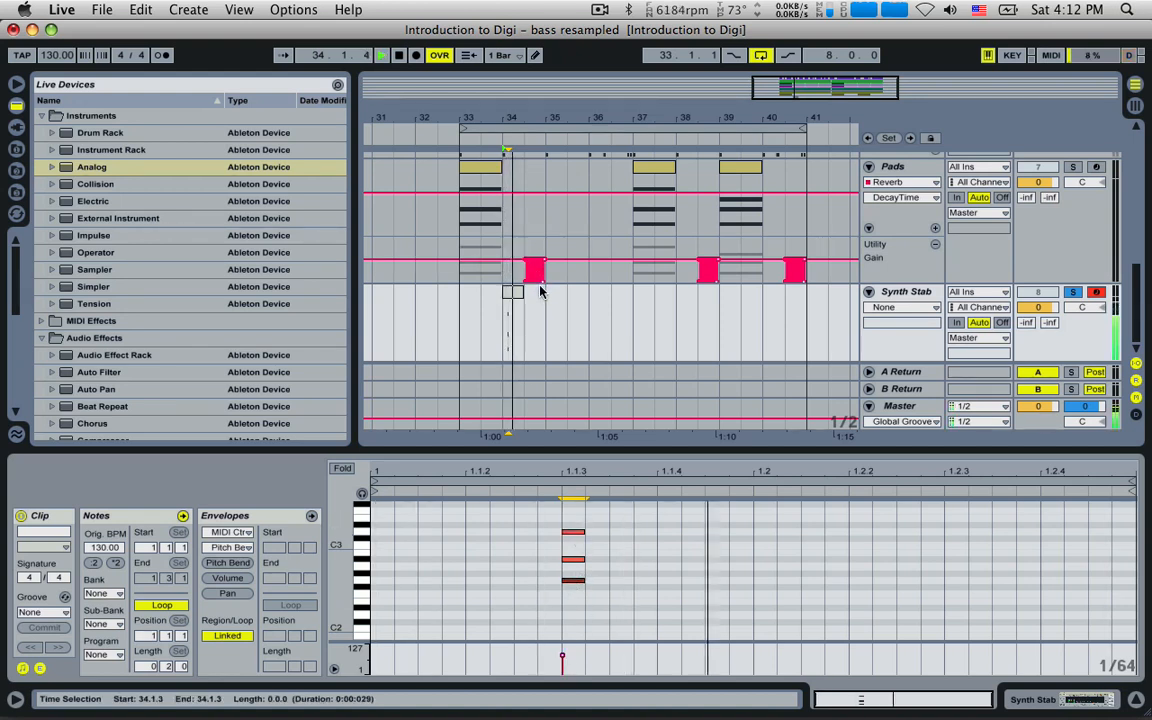
- Unsolo the Synth Stab track, play all tracks from bar 33 and bring up the track's Analog instrument
{"action": "left_click", "coordinate": [459, 314]}
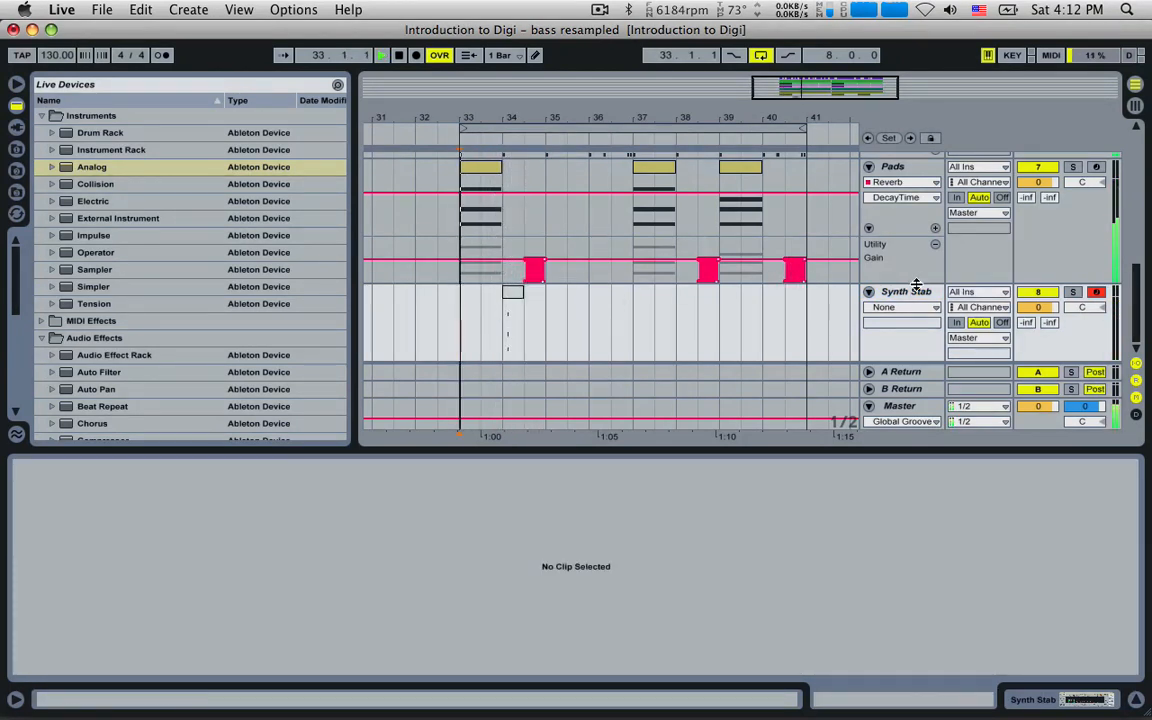
{"action": "left_click", "coordinate": [858, 292]}
{"action": "left_click", "coordinate": [684, 364]}
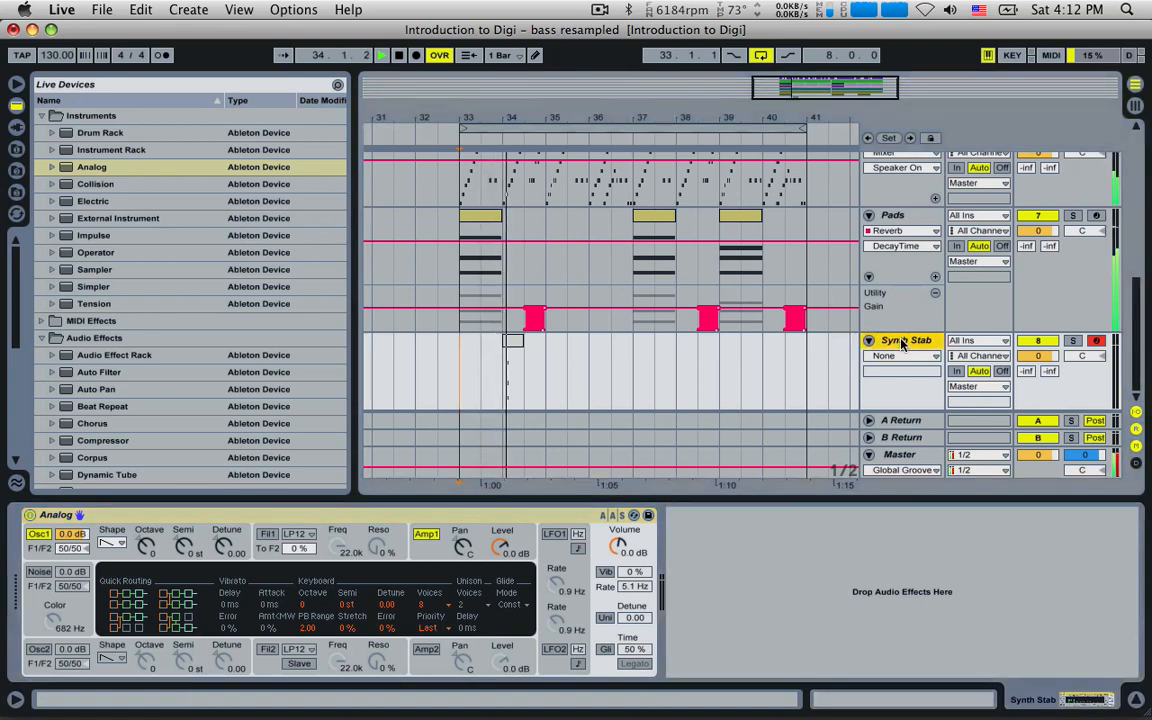
- Solo the Synth Stab track, switch Analog's oscillator 1 to the rectangle wave and play from 34.1.1
{"action": "left_click", "coordinate": [503, 376]}
{"action": "left_click", "coordinate": [113, 545]}
{"action": "left_click", "coordinate": [108, 585]}
{"action": "key", "text": "space"}
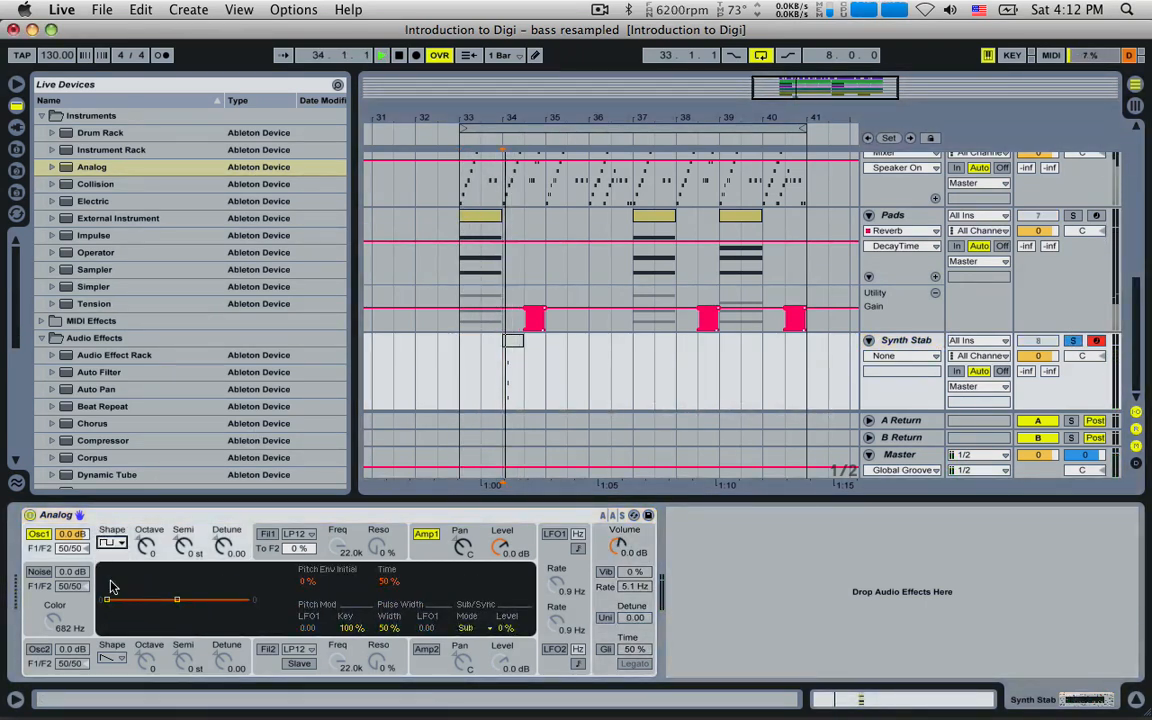
{"action": "key", "text": "space"}
{"action": "key", "text": "space"}
{"action": "key", "text": "space"}
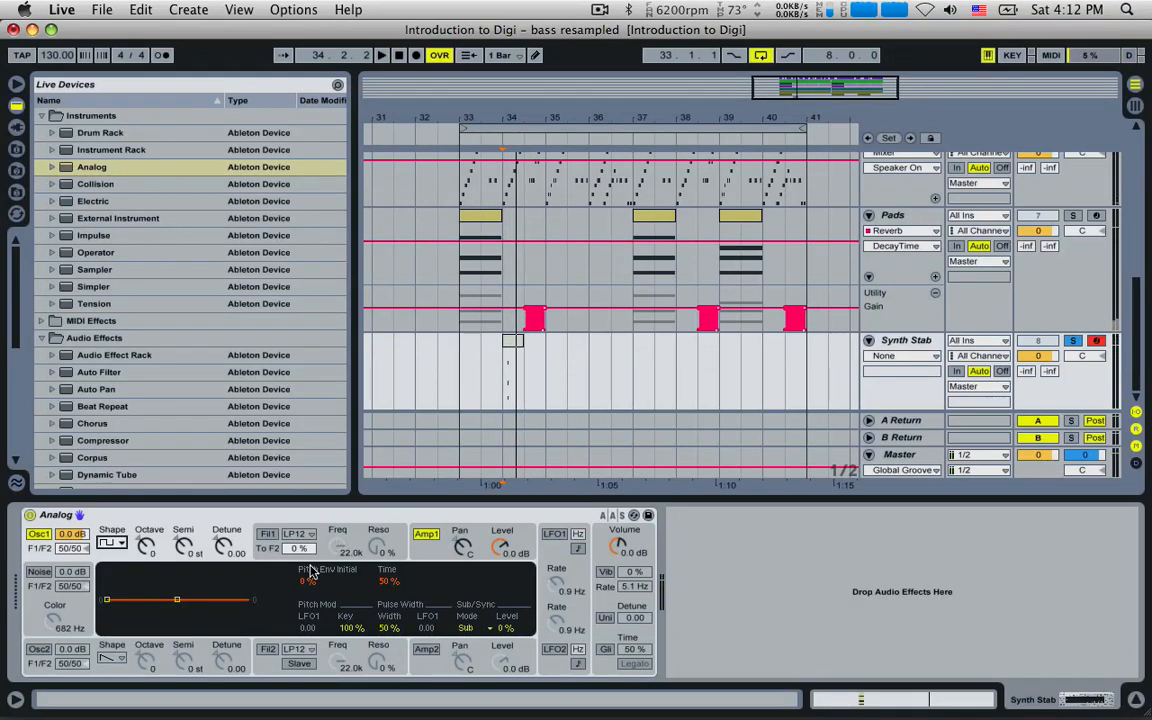
- Enable Filter 1 in Analog and lower its cutoff frequency to 1.7k while auditioning the stab with the rectangle wave
{"action": "left_click", "coordinate": [323, 557]}
{"action": "left_click", "coordinate": [268, 540]}
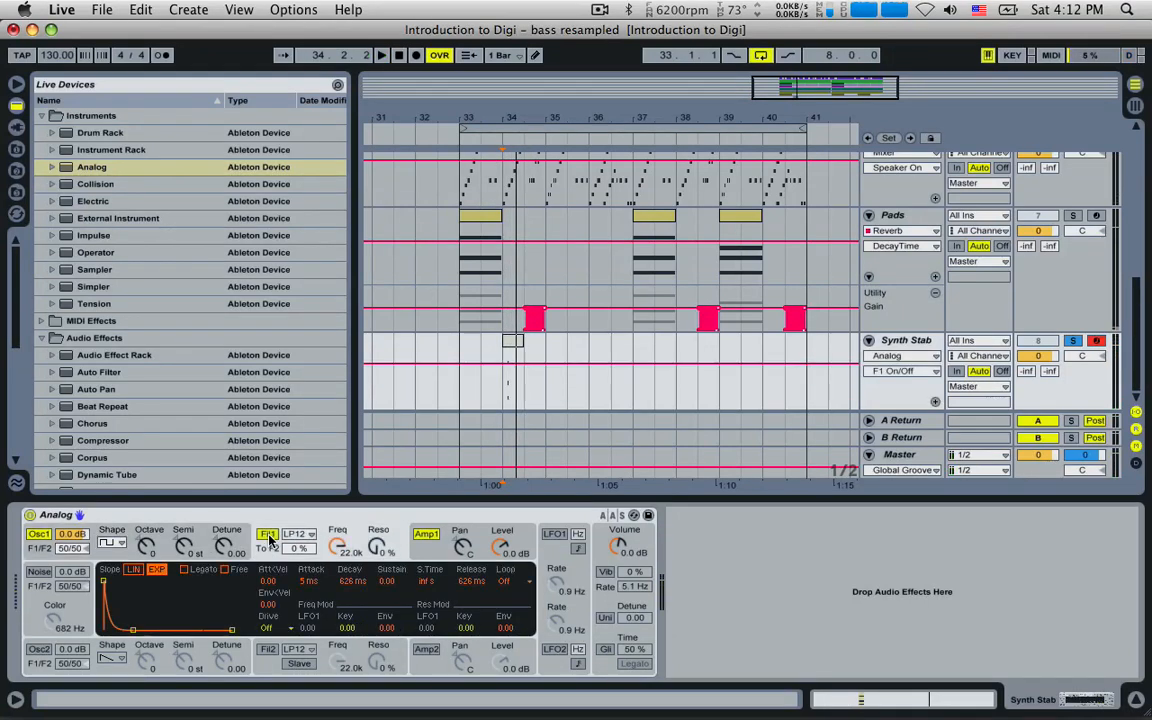
{"action": "key", "text": "space"}
{"action": "left_click", "coordinate": [338, 548]}
{"action": "left_click_drag", "start_coordinate": [338, 548], "coordinate": [338, 555]}
{"action": "key", "text": "space"}
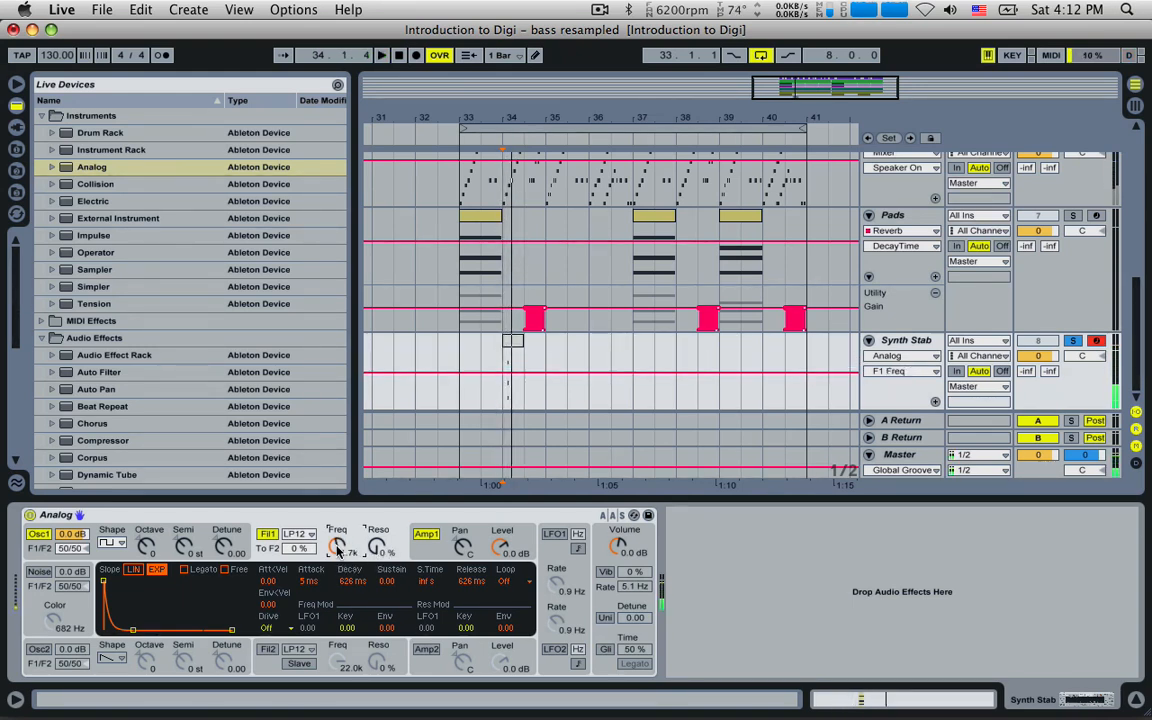
{"action": "key", "text": "space"}
{"action": "key", "text": "space"}
{"action": "key", "text": "space"}
{"action": "key", "text": "space"}
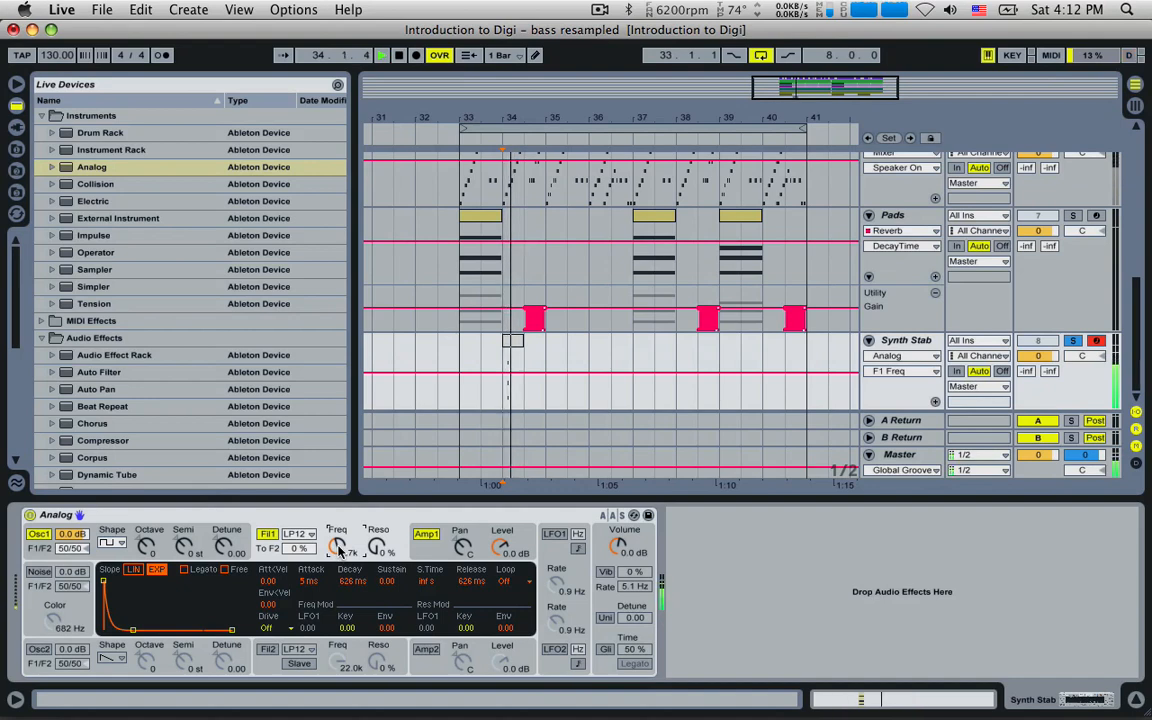
{"action": "left_click", "coordinate": [110, 543]}
{"action": "left_click", "coordinate": [110, 588]}
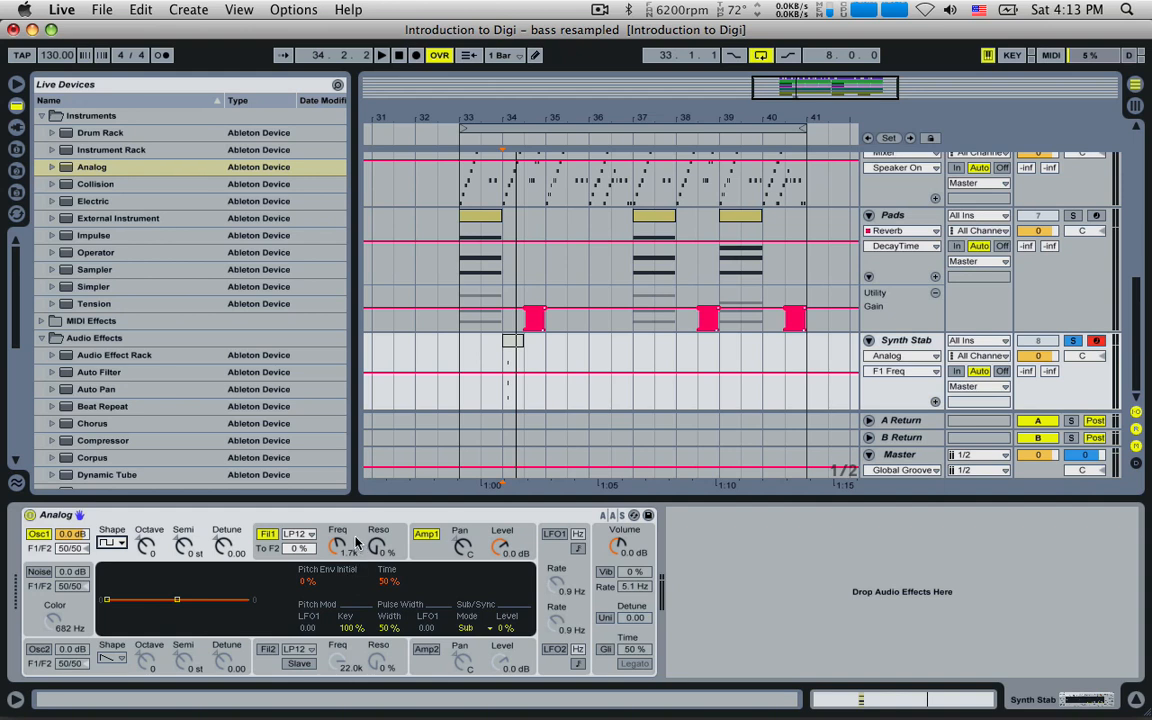
- Set the envelope modulation of Filter 1's frequency to 16.00 and play the stab
{"action": "left_click", "coordinate": [355, 541]}
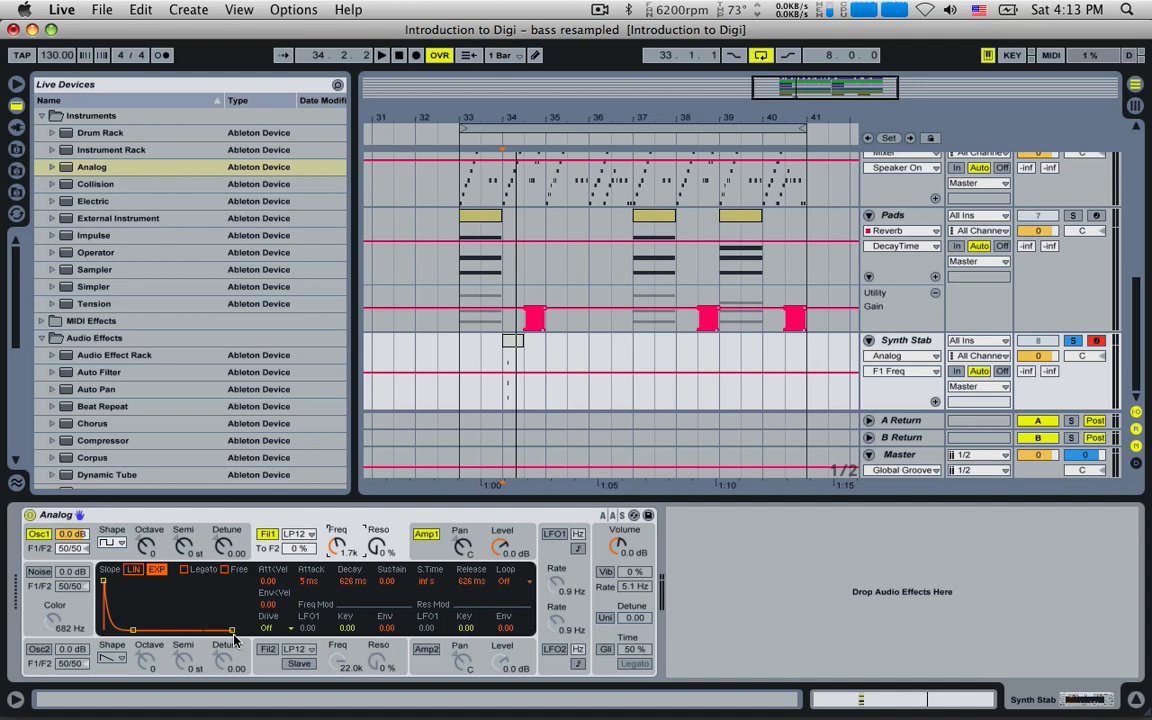
{"action": "left_click", "coordinate": [386, 627]}
{"action": "left_click_drag", "start_coordinate": [386, 627], "coordinate": [386, 600]}
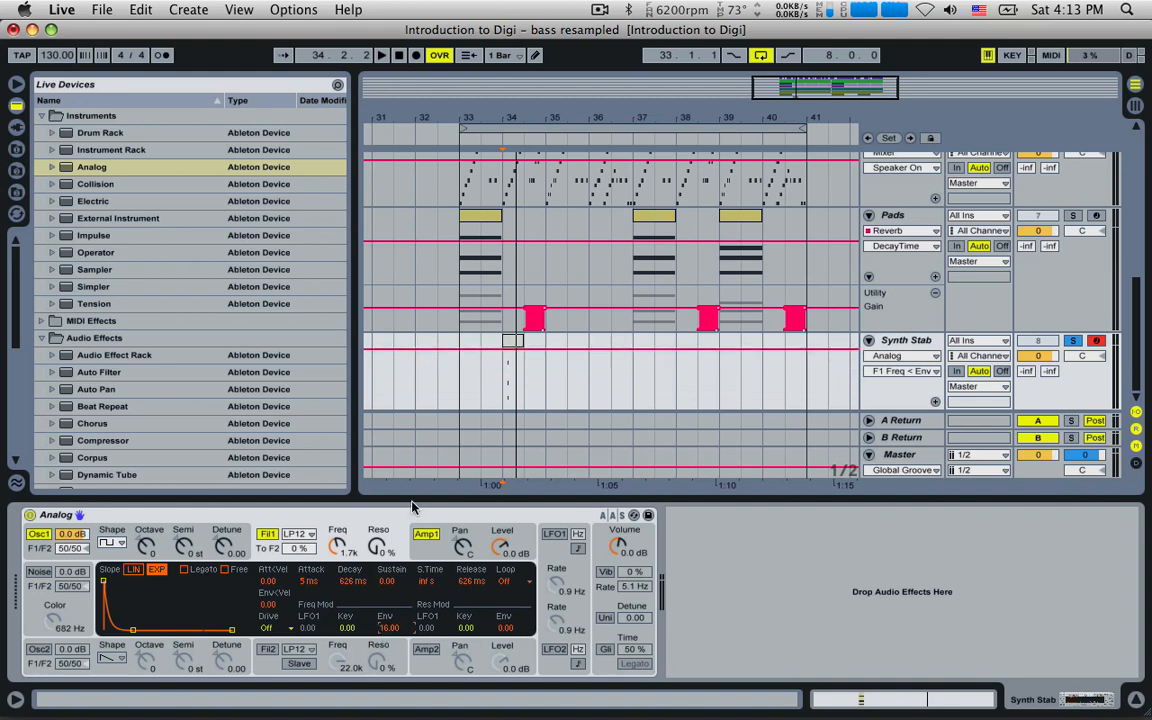
{"action": "key", "text": "space"}
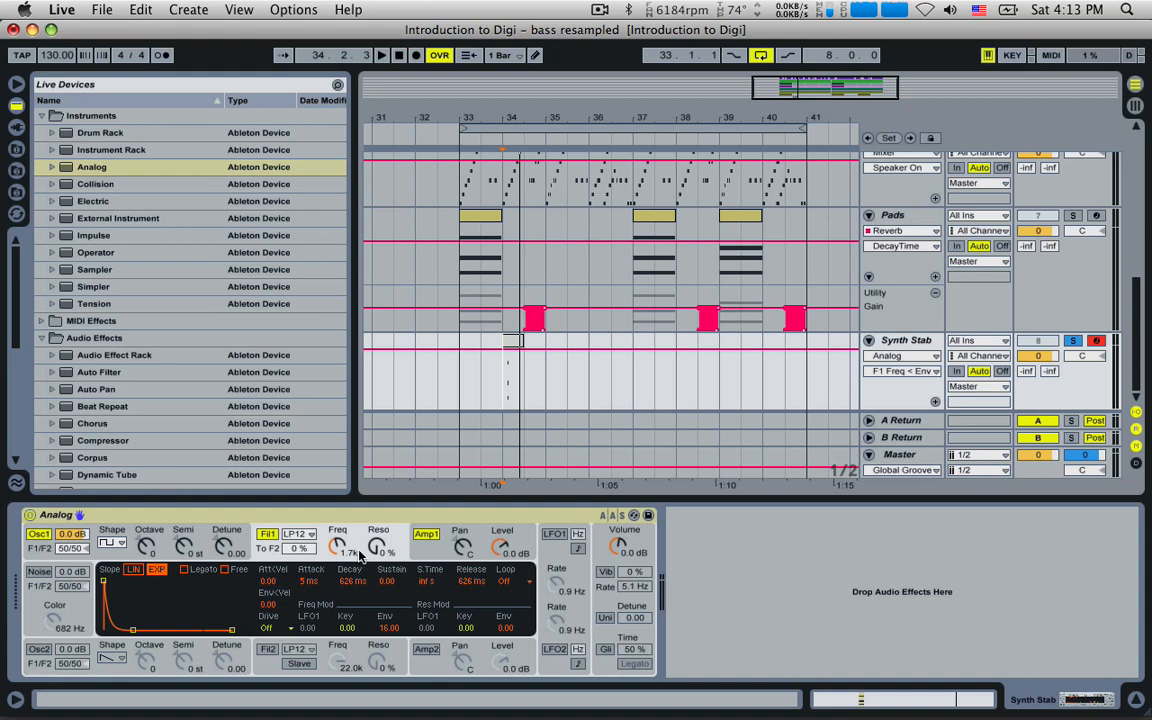
- Set Filter 1's resonance to 39% after trying 69%, and shorten its envelope decay to 24 ms while auditioning the stab
{"action": "left_click_drag", "start_coordinate": [373, 554], "coordinate": [373, 467]}
{"action": "key", "text": "space"}
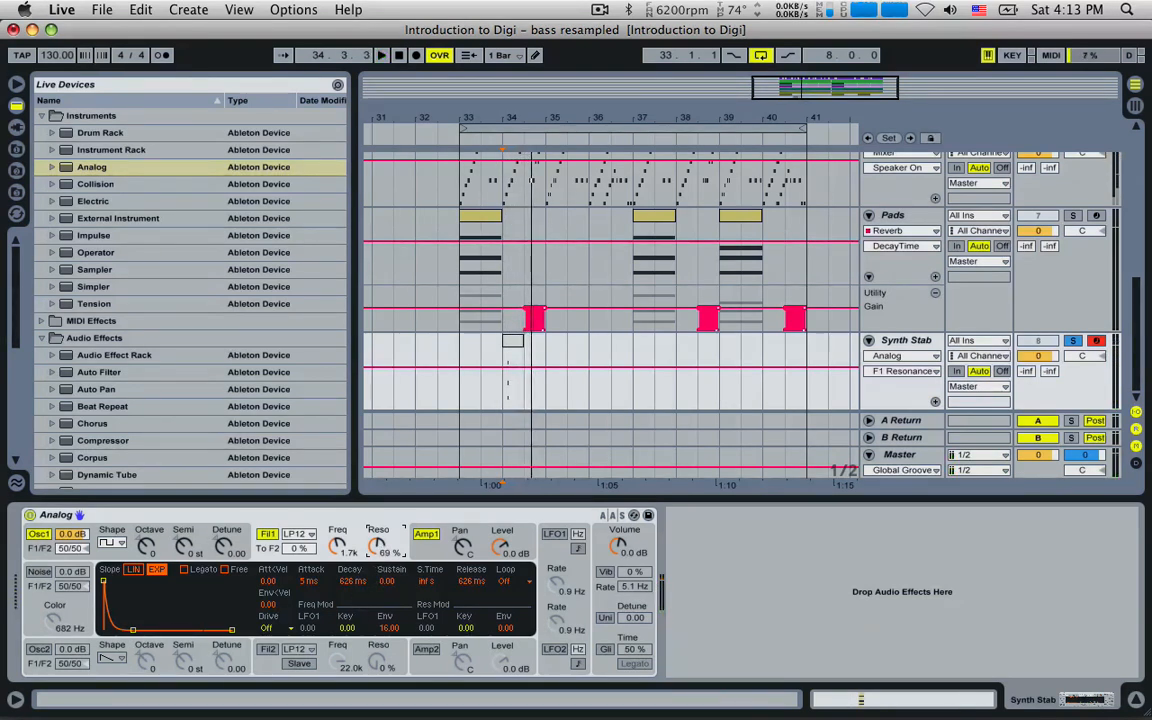
{"action": "left_click_drag", "start_coordinate": [355, 583], "coordinate": [376, 550]}
{"action": "key", "text": "space"}
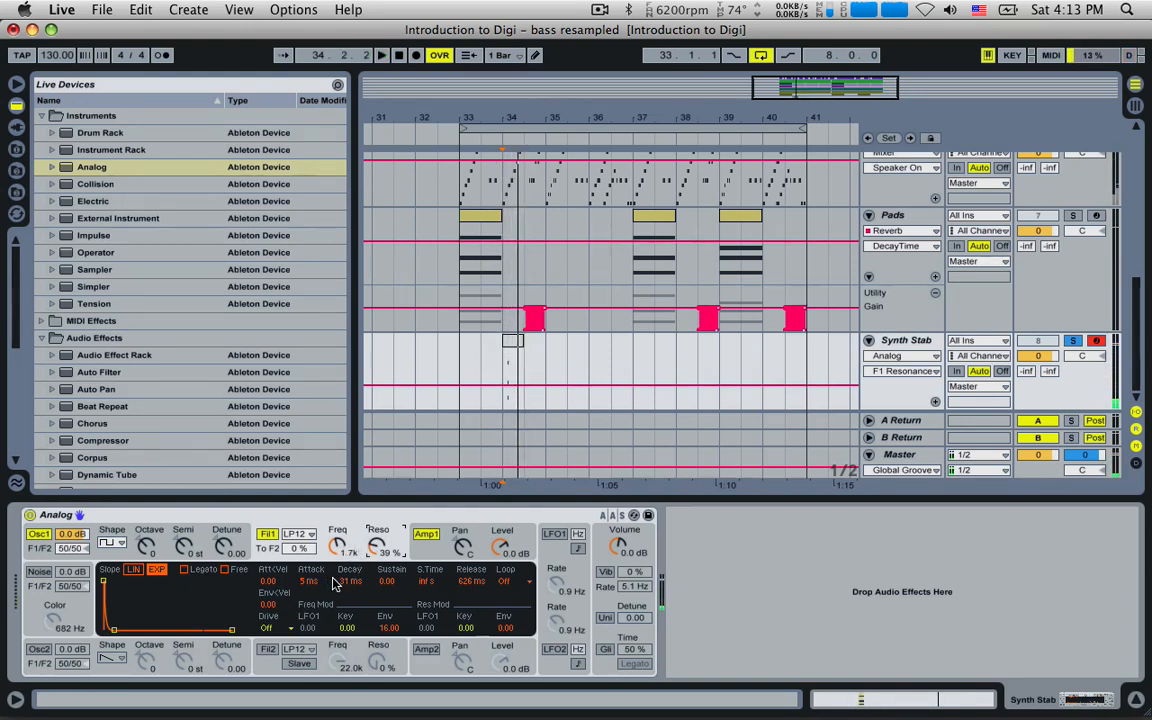
{"action": "left_click", "coordinate": [345, 583]}
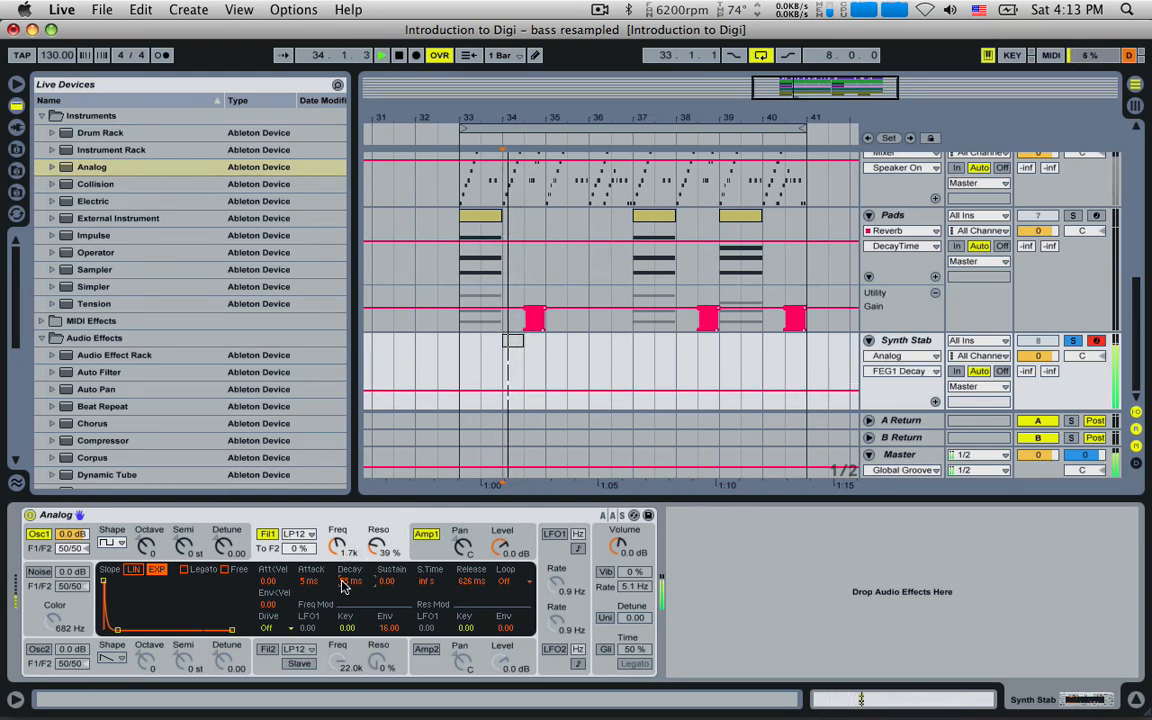
{"action": "left_click_drag", "start_coordinate": [348, 581], "coordinate": [348, 598]}
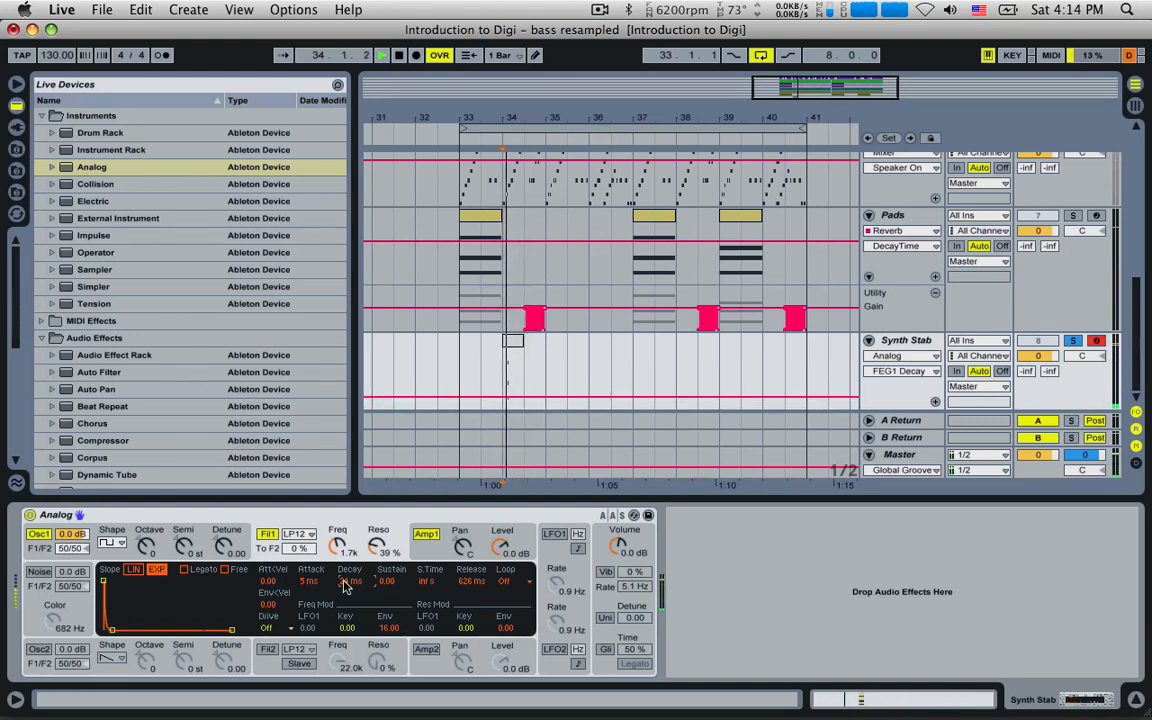
- Lower Filter 1's cutoff frequency to 712 Hz and its resonance to 34%, replaying the stab
{"action": "left_click_drag", "start_coordinate": [338, 546], "coordinate": [340, 556]}
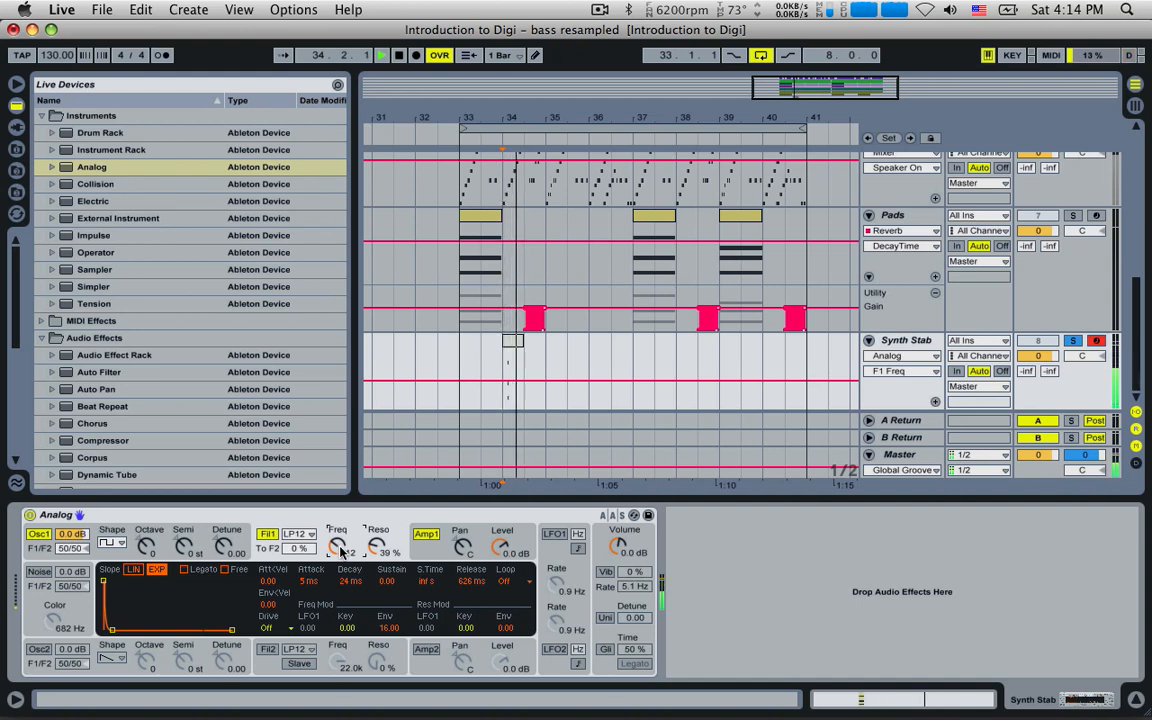
{"action": "left_click_drag", "start_coordinate": [379, 546], "coordinate": [379, 553]}
{"action": "key", "text": "space"}
{"action": "key", "text": "space"}
- Set Filter 1's envelope decay to 17 ms and its sustain to 0.12, and play the stab
{"action": "left_click", "coordinate": [338, 585]}
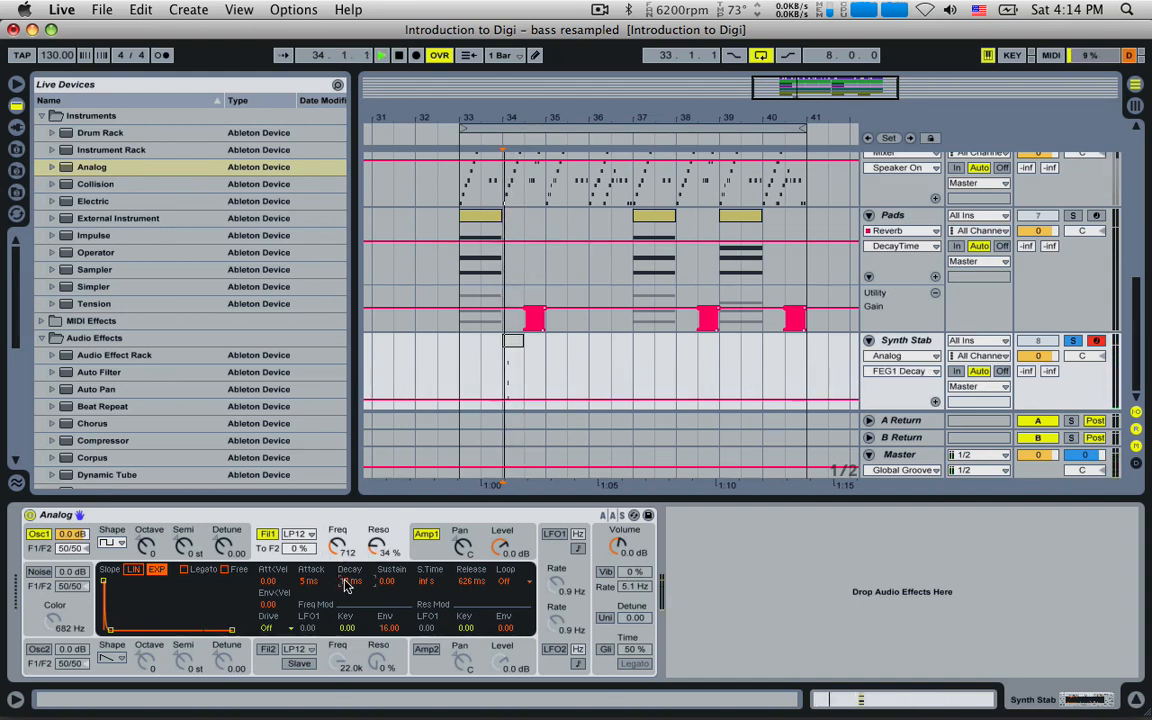
{"action": "left_click_drag", "start_coordinate": [397, 588], "coordinate": [395, 589]}
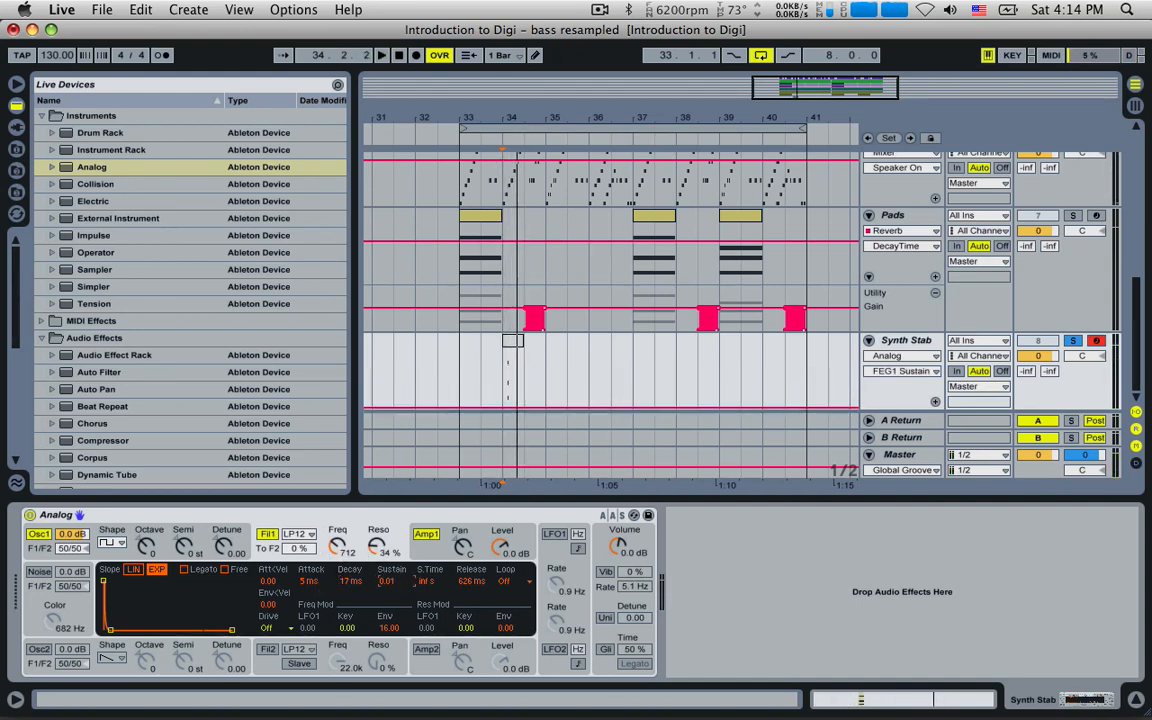
{"action": "key", "text": "space"}
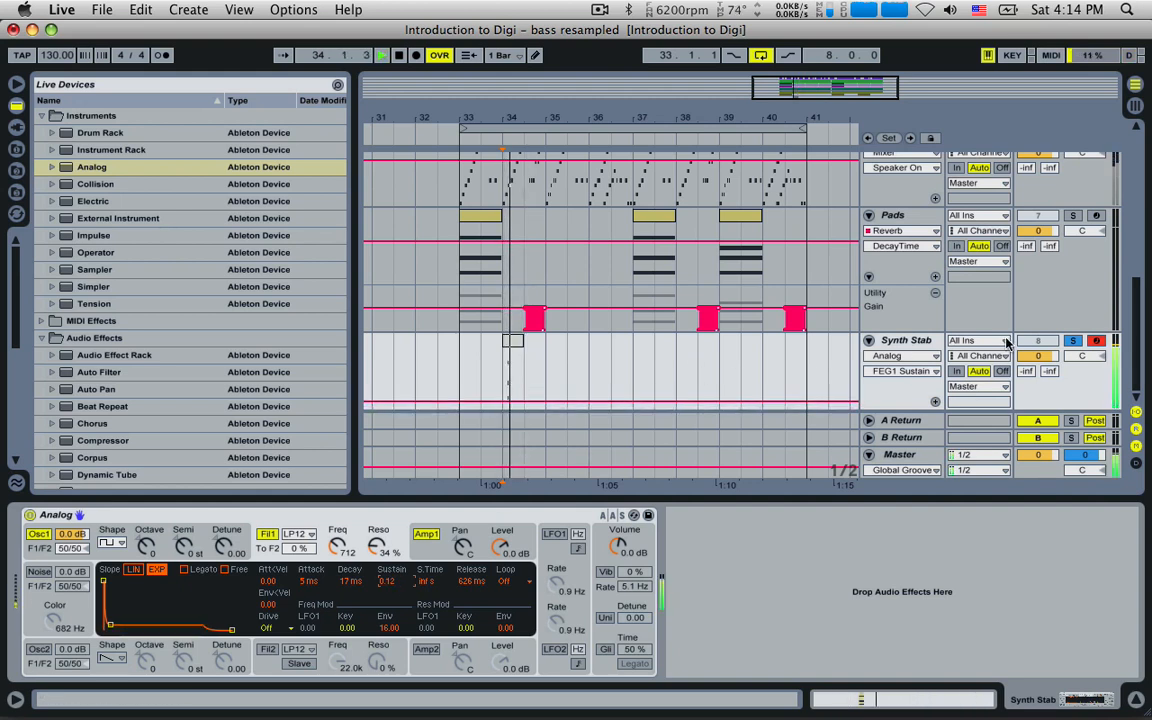
- Unsolo the Synth Stab track and play all tracks from bar 33
{"action": "left_click", "coordinate": [1076, 344]}
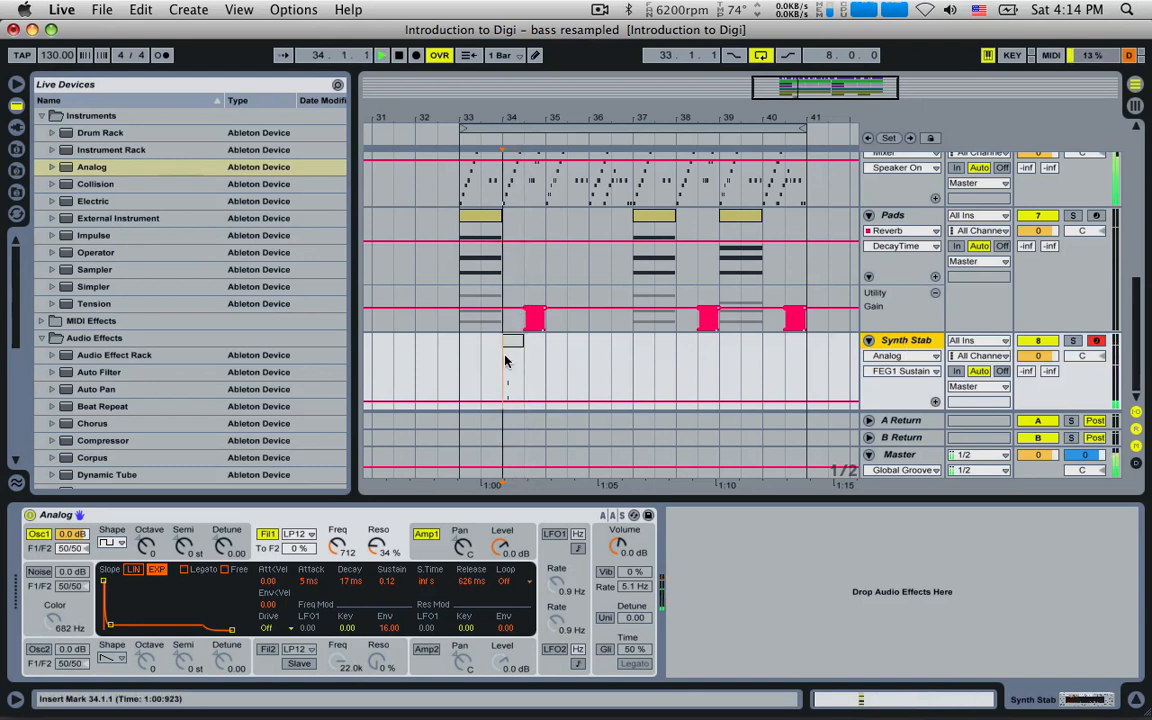
{"action": "left_click", "coordinate": [458, 358]}
{"action": "key", "text": "space"}
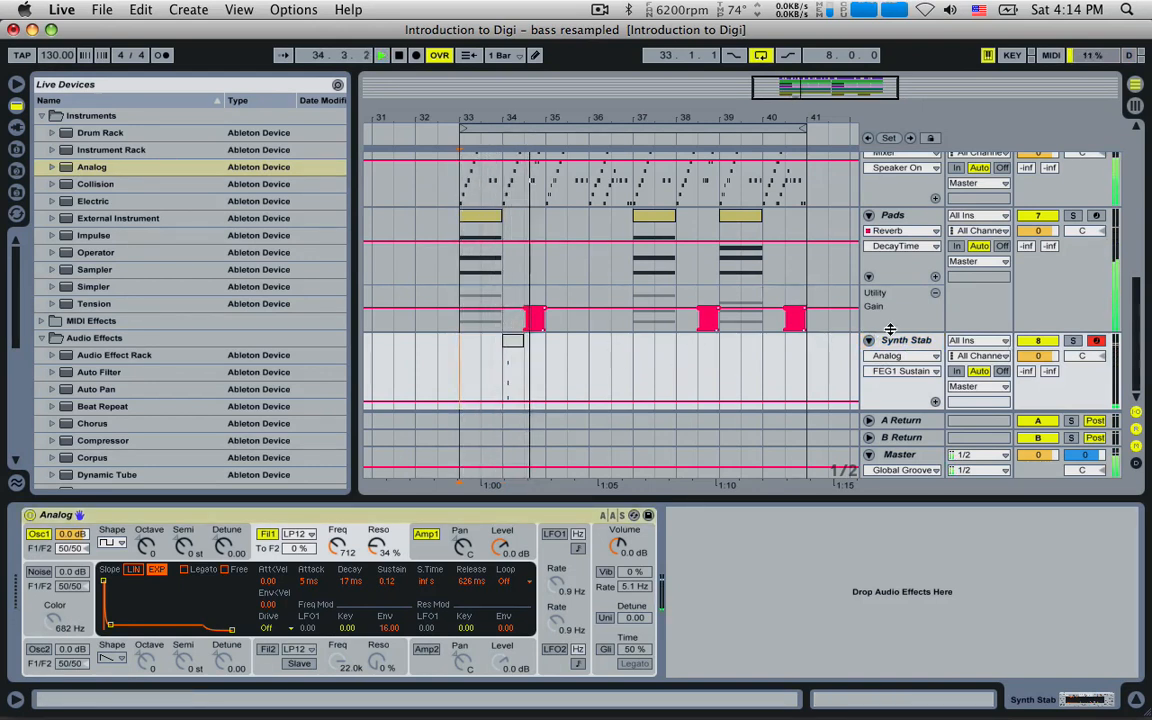
- Add a Filter Delay after Analog, disable its L and R lines and set the L+R filter to 749 Hz and 3.50
{"action": "scroll", "coordinate": [148, 383], "scroll_direction": "down", "scroll_amount": 5}
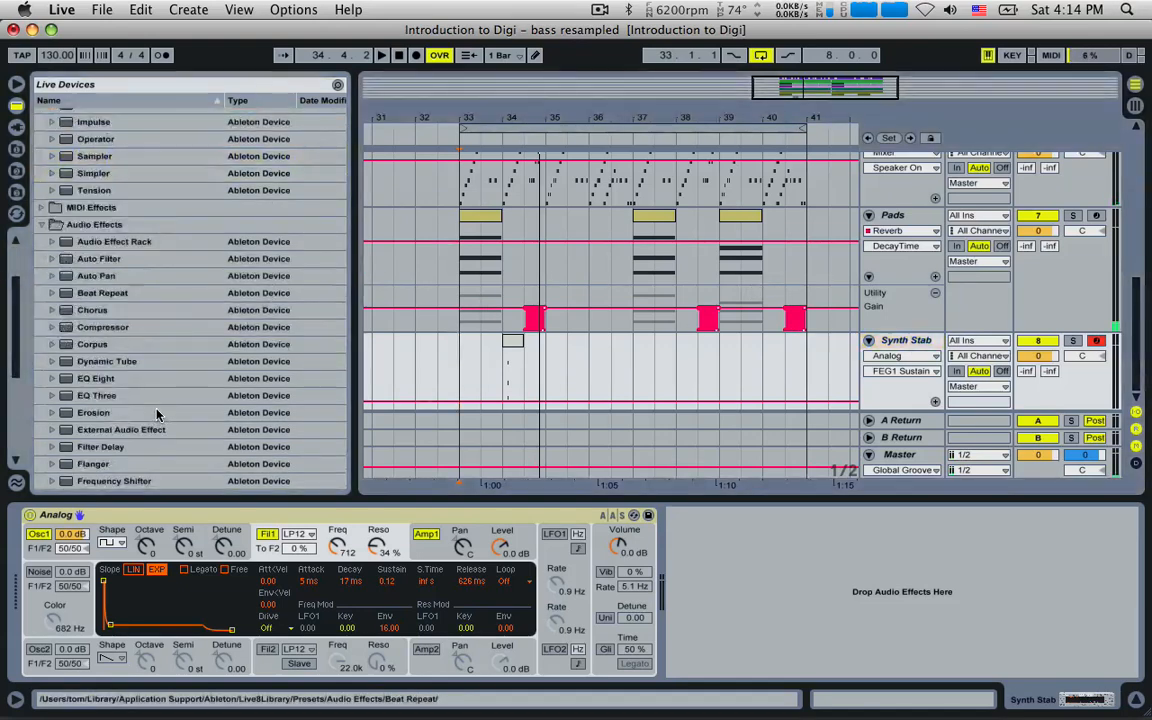
{"action": "left_click", "coordinate": [115, 419]}
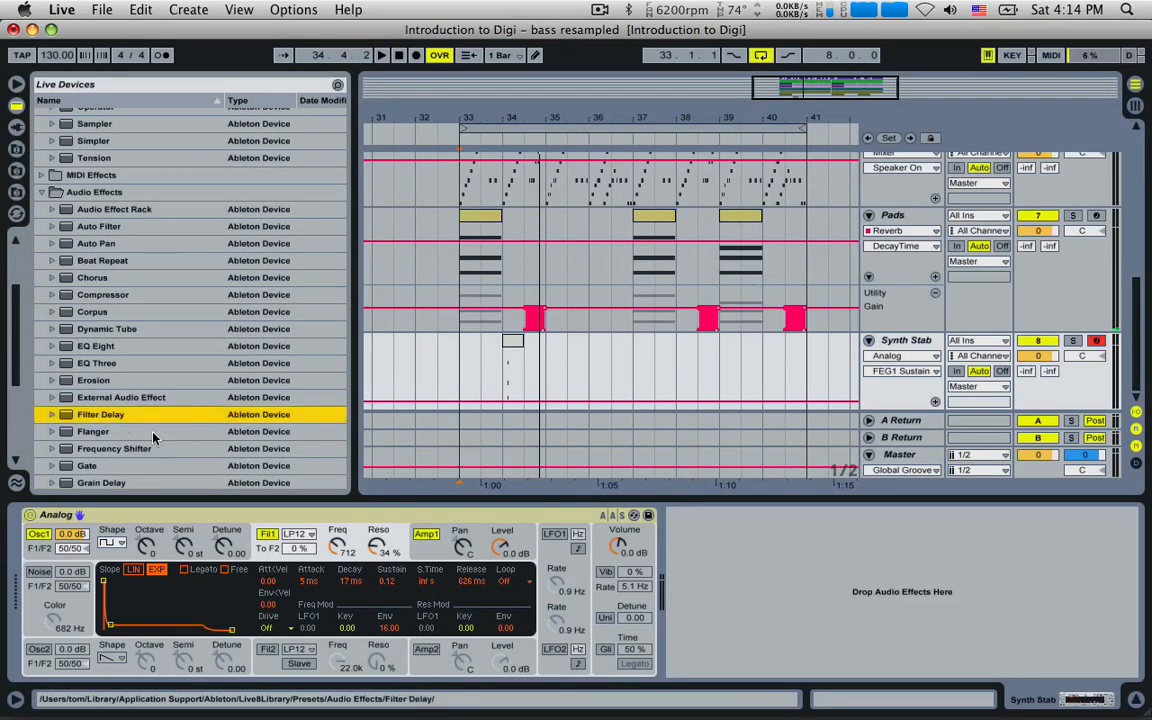
{"action": "left_click_drag", "start_coordinate": [784, 529], "coordinate": [709, 560]}
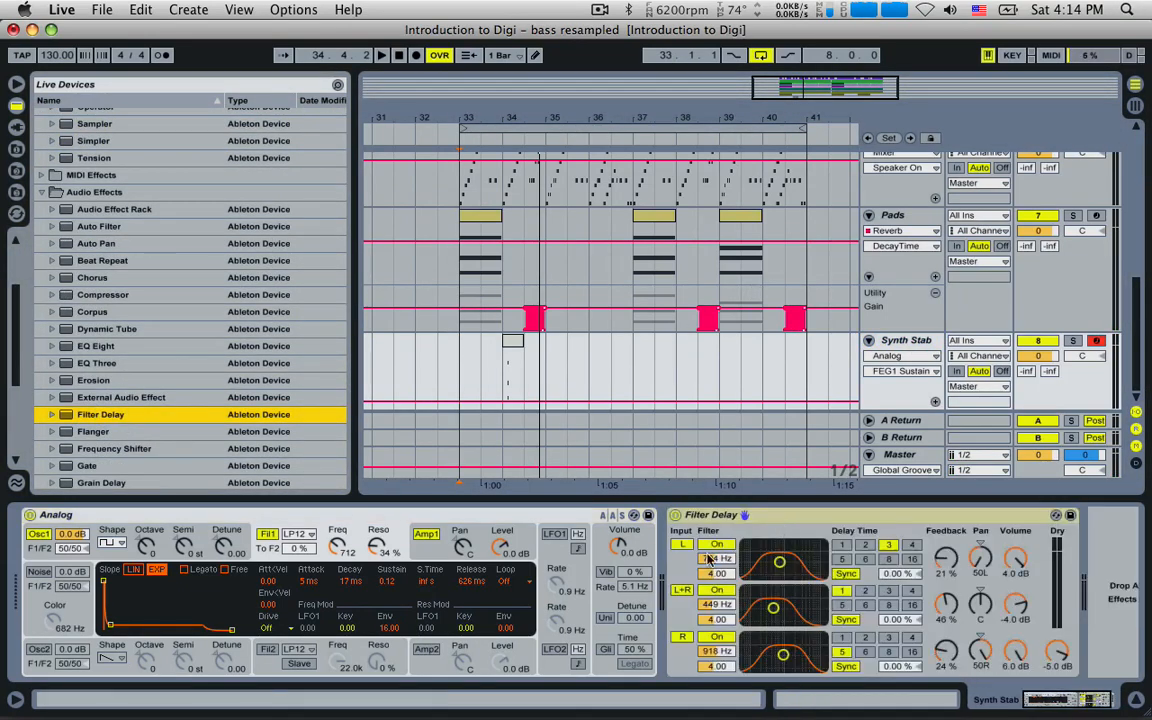
{"action": "left_click", "coordinate": [682, 545]}
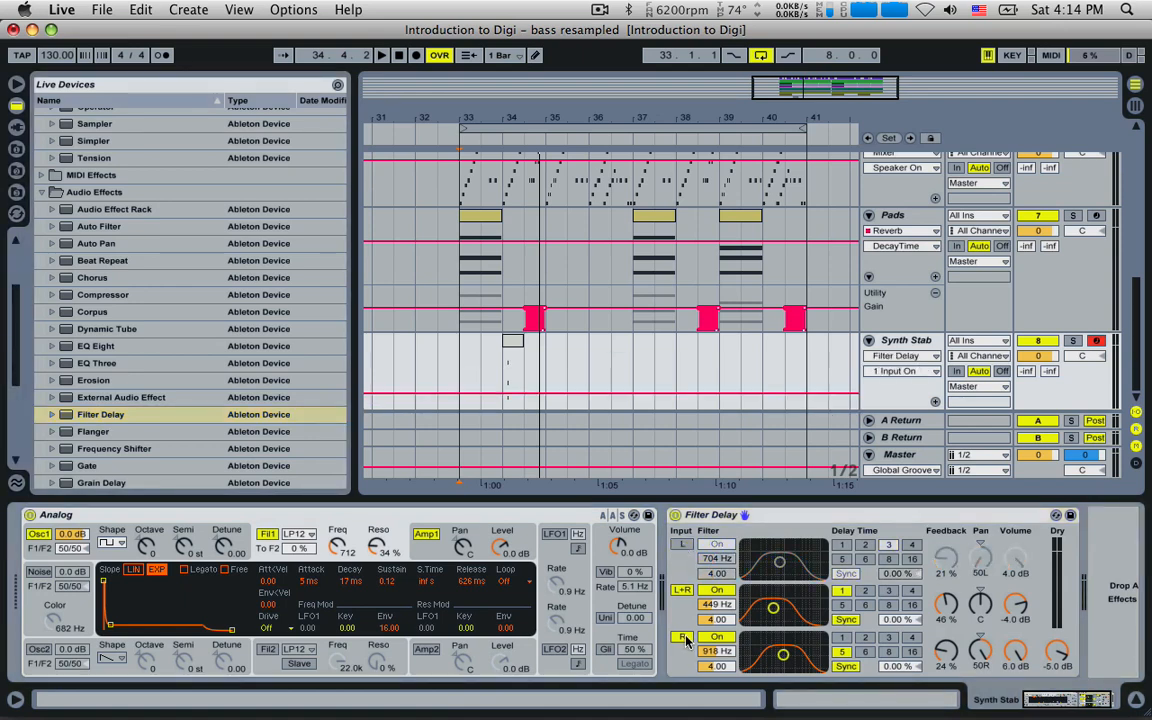
{"action": "left_click", "coordinate": [682, 637]}
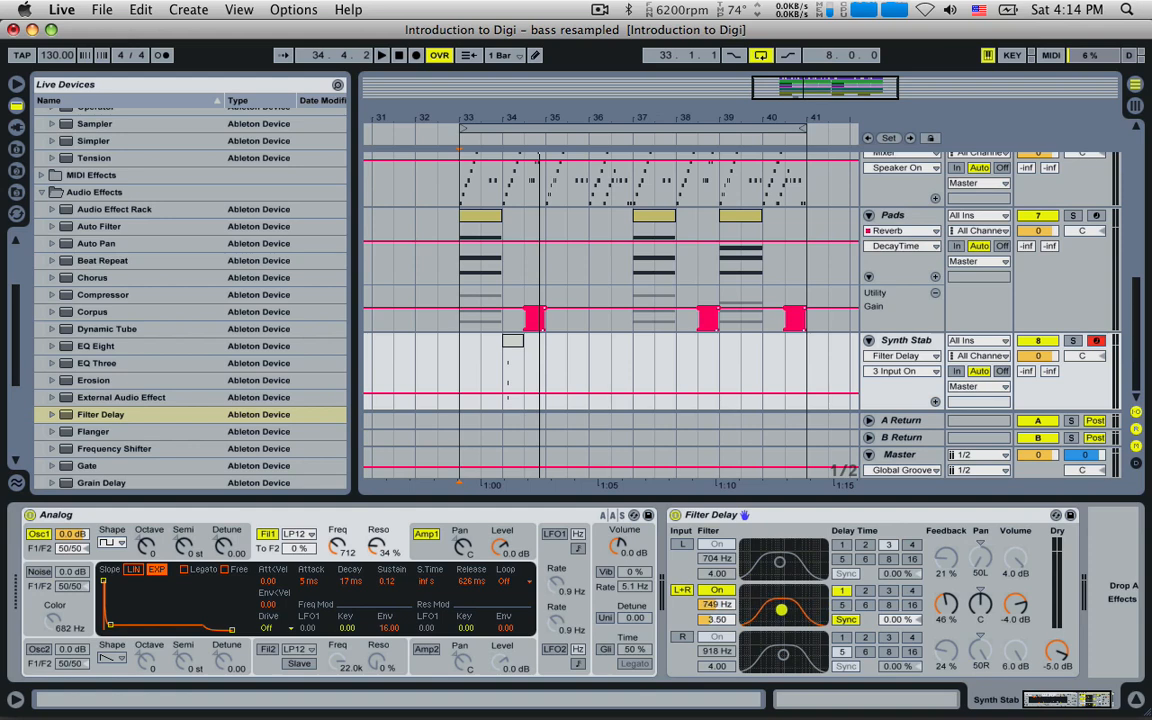
- Set the L+R line's feedback to 63% and its synced delay time to 6 during playback of all tracks
{"action": "key", "text": "space"}
{"action": "left_click_drag", "start_coordinate": [946, 604], "coordinate": [946, 586]}
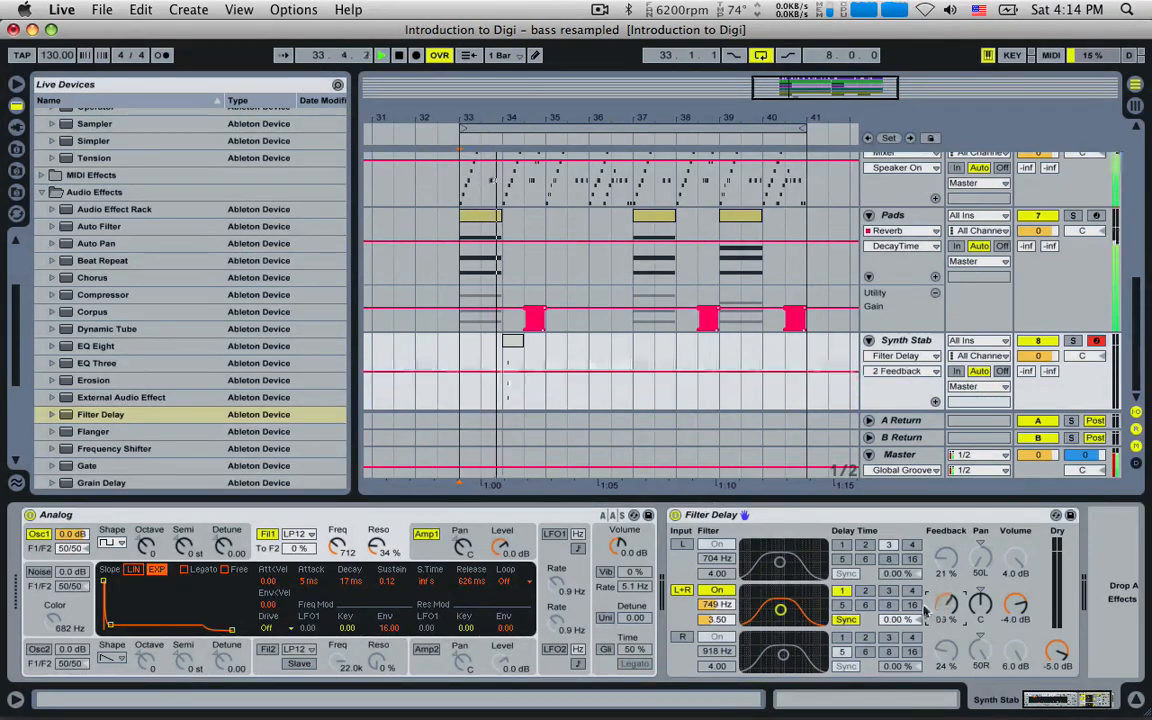
{"action": "left_click", "coordinate": [888, 591]}
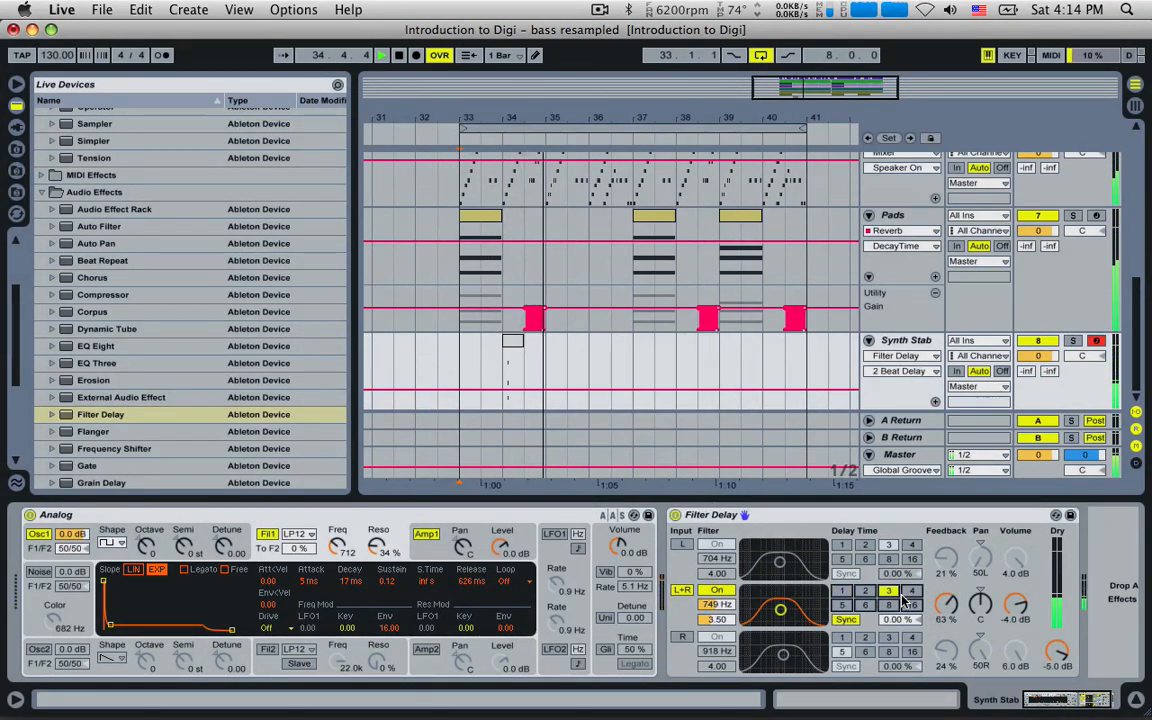
{"action": "left_click", "coordinate": [865, 605]}
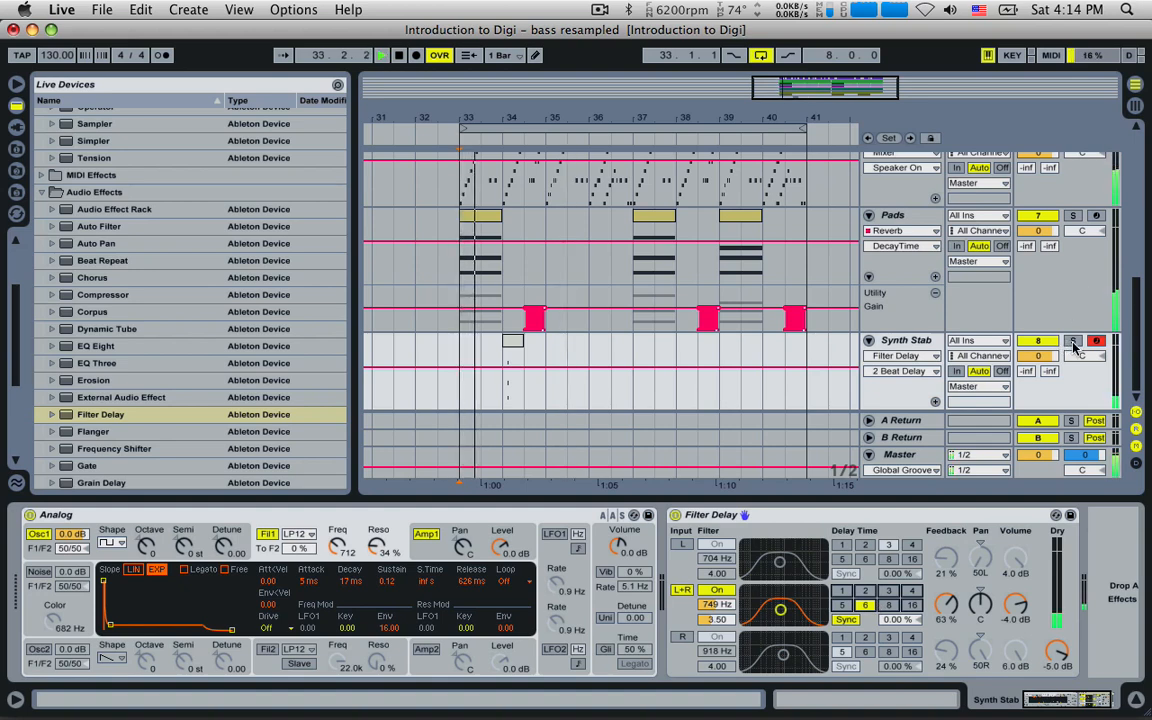
{"action": "key", "text": "space"}
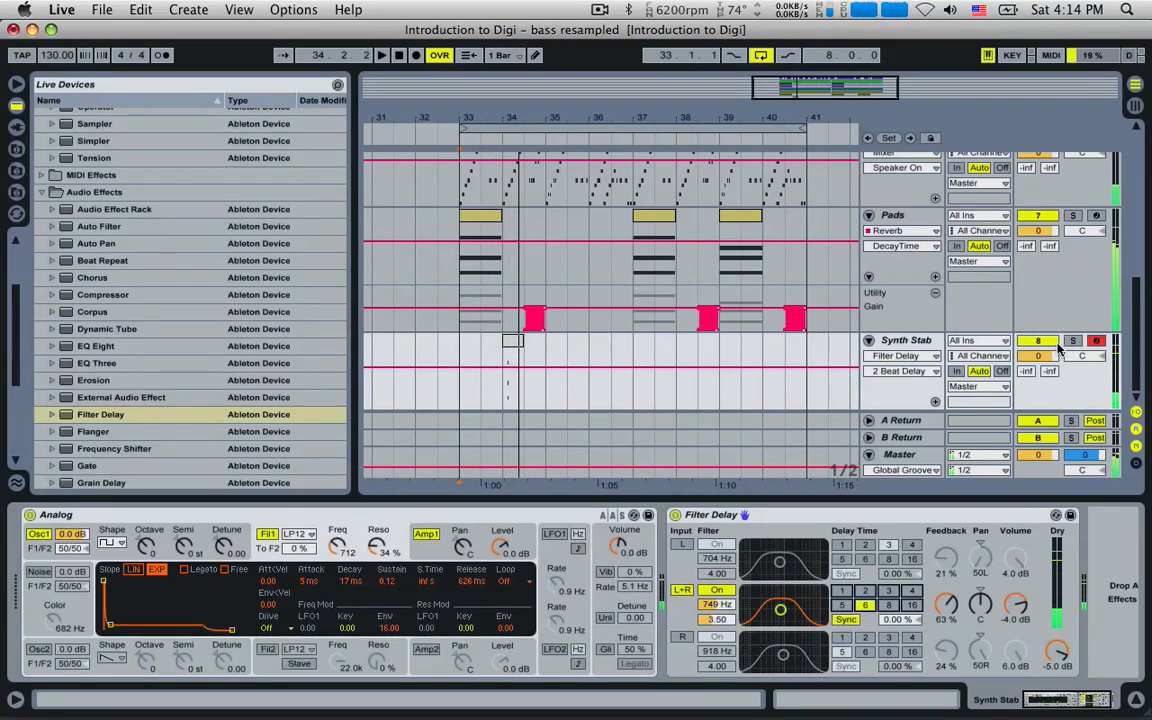
- Add a second Compressor at the end of the Pads device chain and sidechain it from the Synth Stab track
{"action": "left_click", "coordinate": [912, 220]}
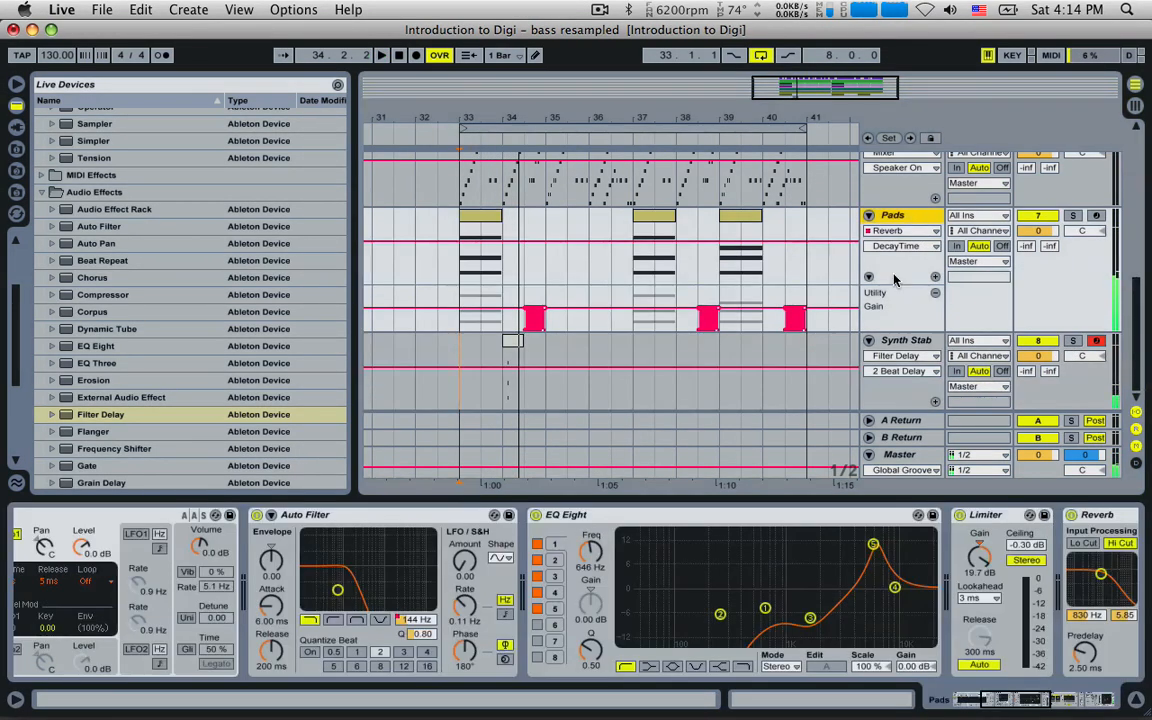
{"action": "left_click", "coordinate": [1010, 697]}
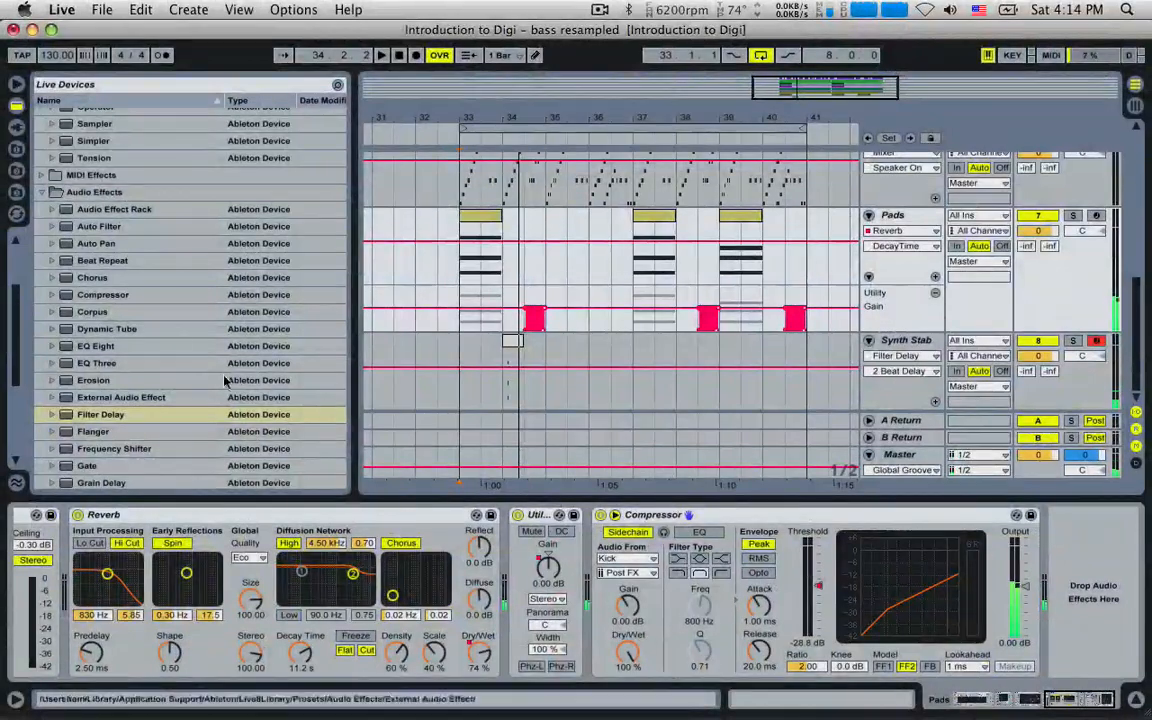
{"action": "double_click", "coordinate": [110, 296]}
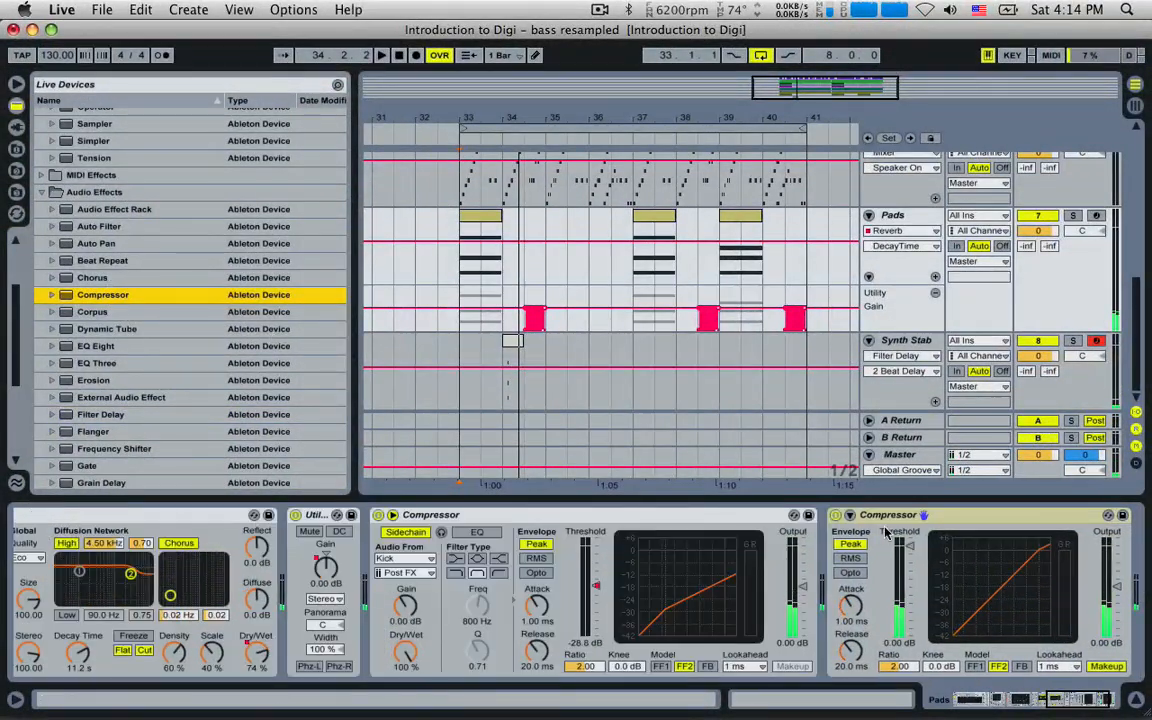
{"action": "left_click", "coordinate": [850, 515]}
{"action": "left_click", "coordinate": [872, 560]}
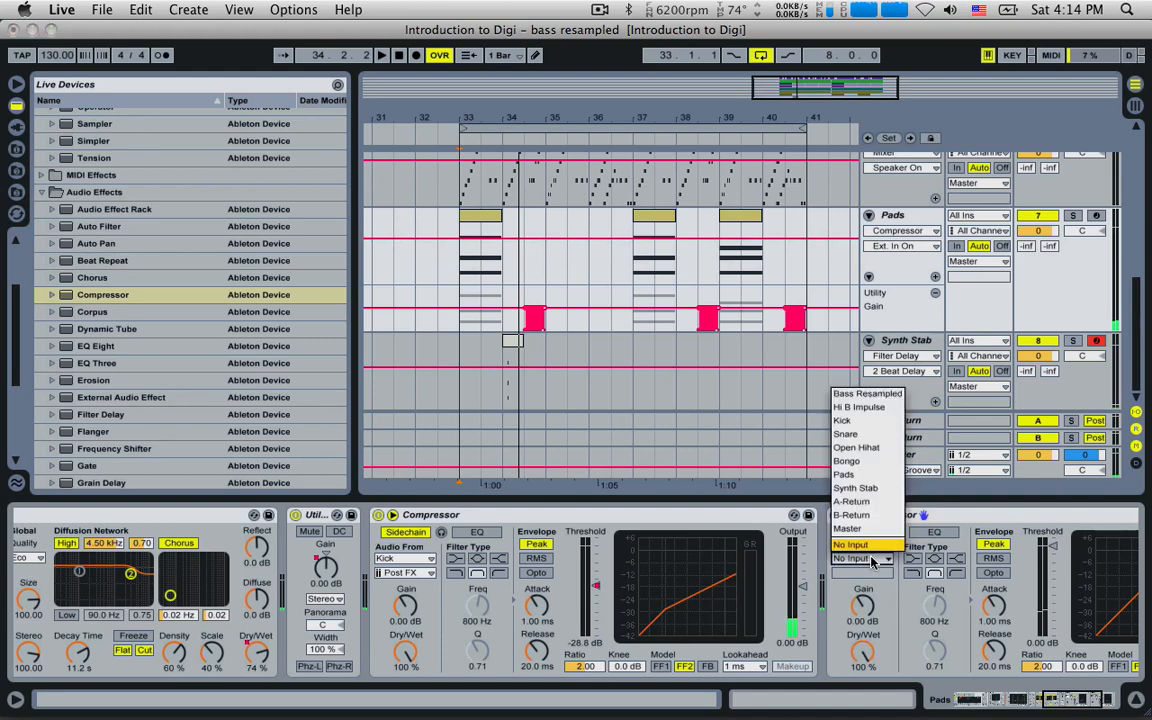
{"action": "left_click", "coordinate": [872, 489]}
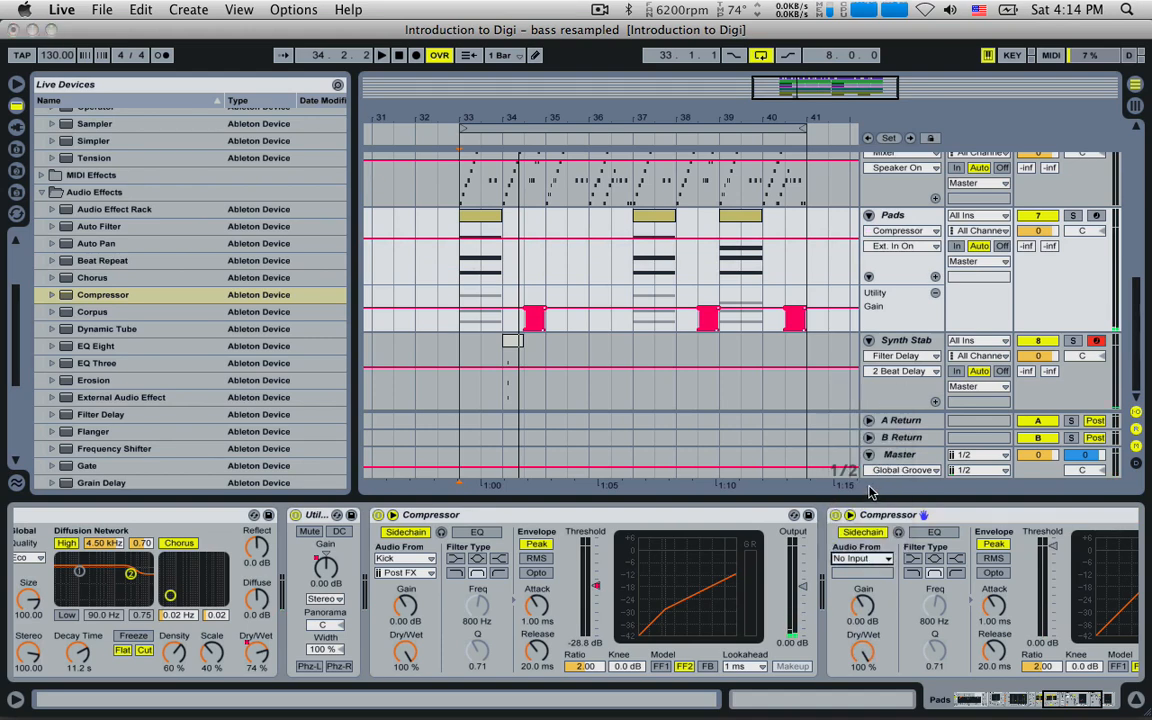
- Lower the threshold of the Pads' Synth Stab-sidechained Compressor to -56.8 dB while playing the arrangement
{"action": "left_click", "coordinate": [503, 356]}
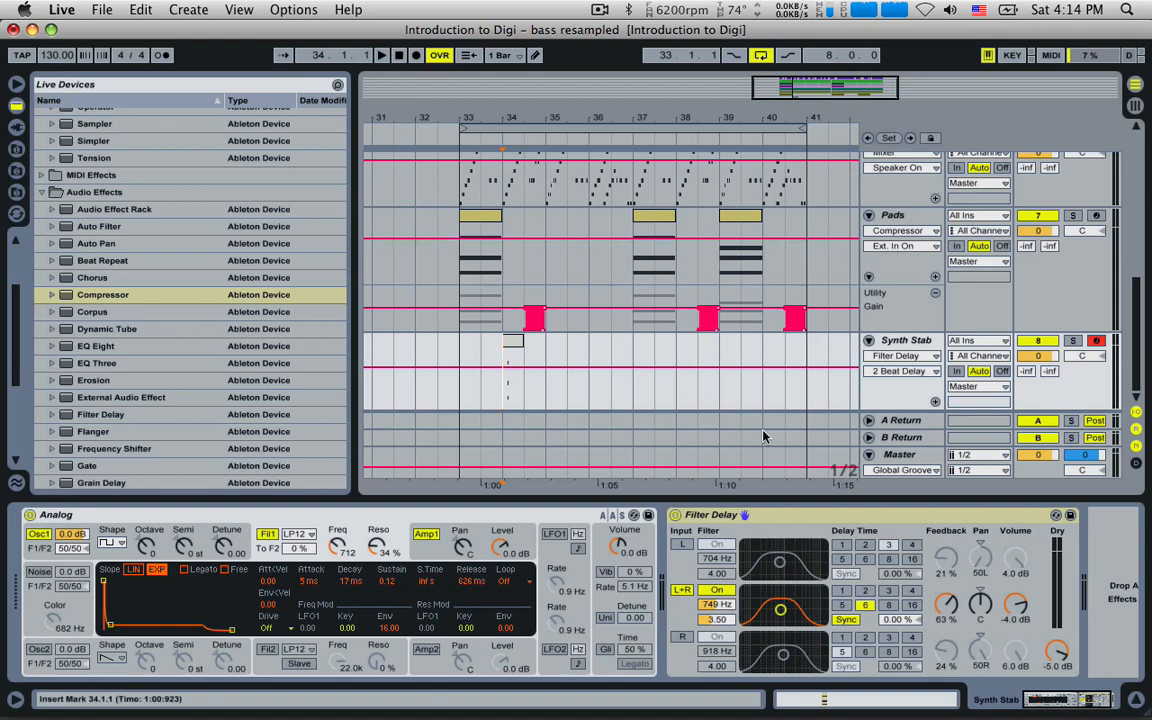
{"action": "left_click", "coordinate": [925, 222]}
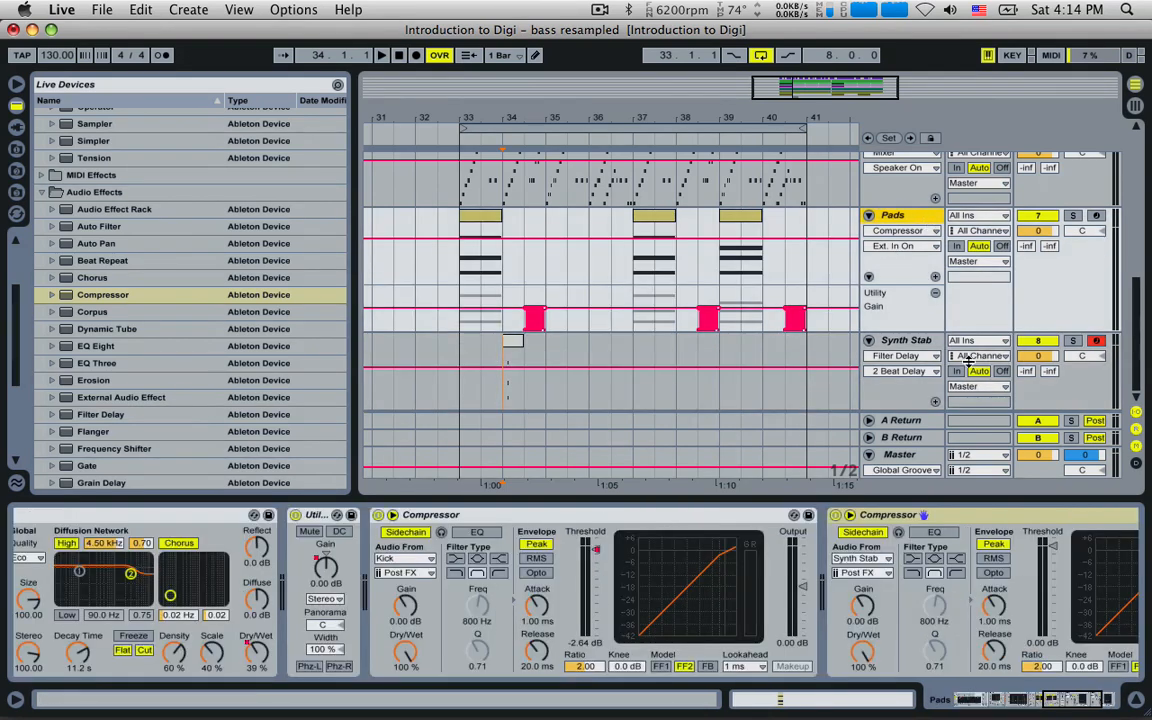
{"action": "left_click", "coordinate": [1060, 587]}
{"action": "key", "text": "space"}
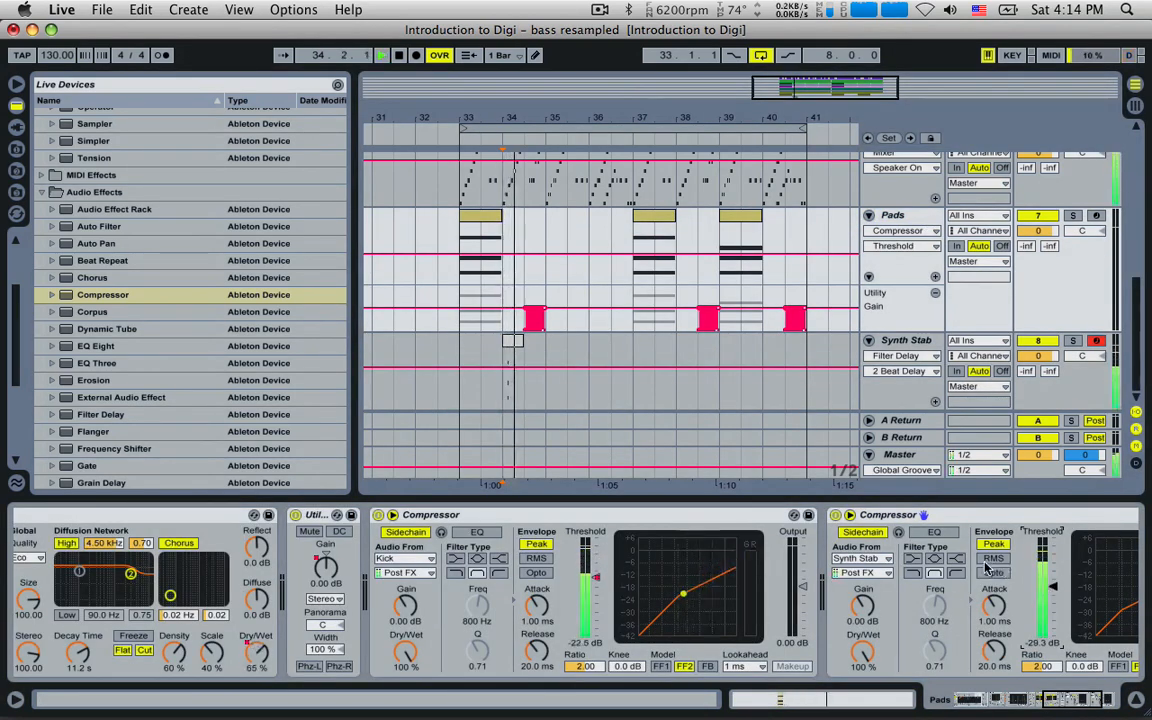
{"action": "left_click", "coordinate": [465, 275]}
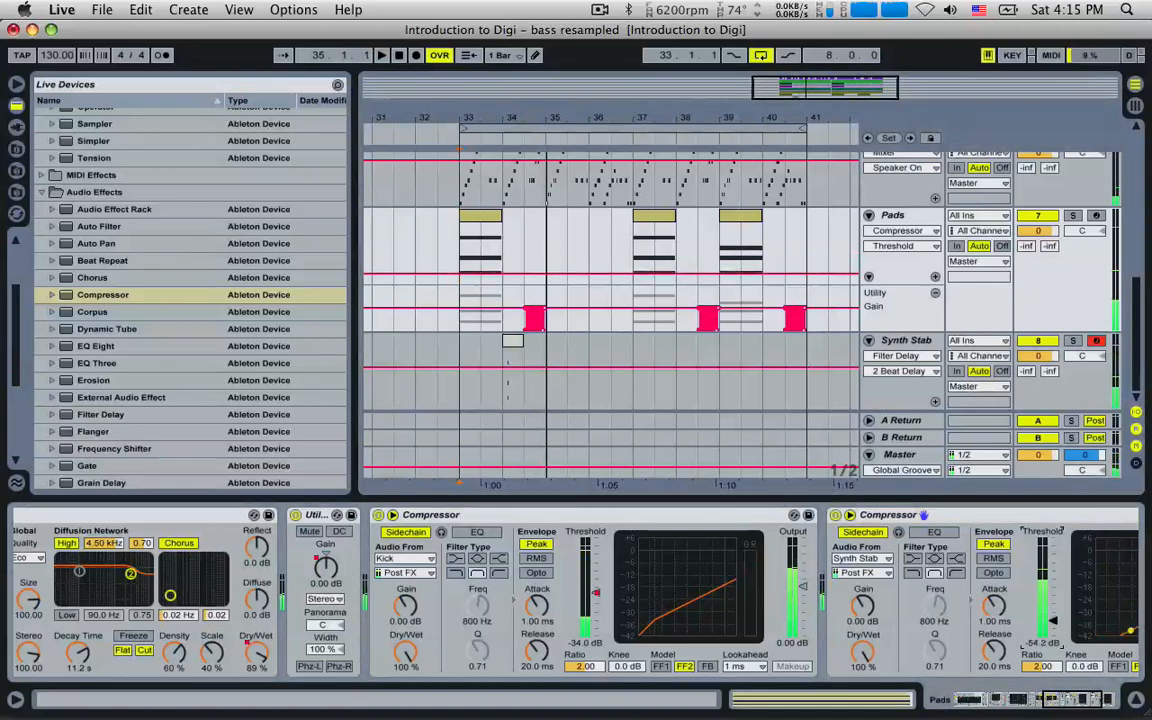
{"action": "key", "text": "space"}
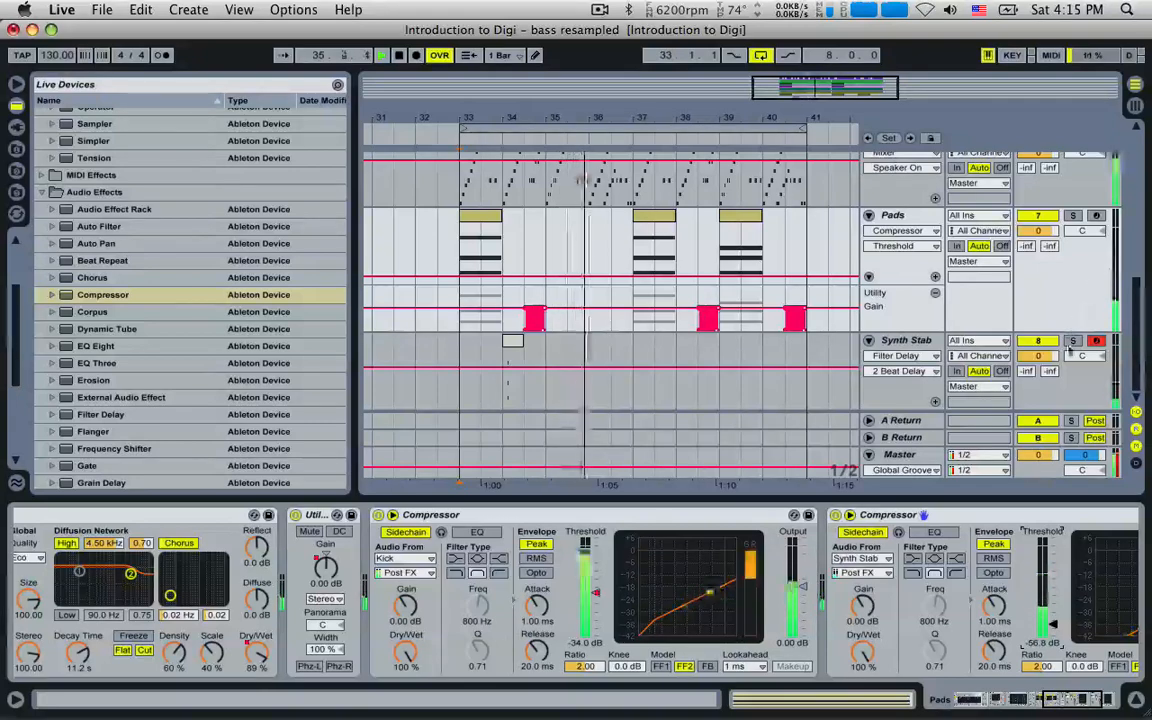
- Solo the Synth Stab track and play it from bar 34
{"action": "left_click", "coordinate": [1073, 343]}
{"action": "left_click", "coordinate": [505, 391]}
{"action": "key", "text": "space"}
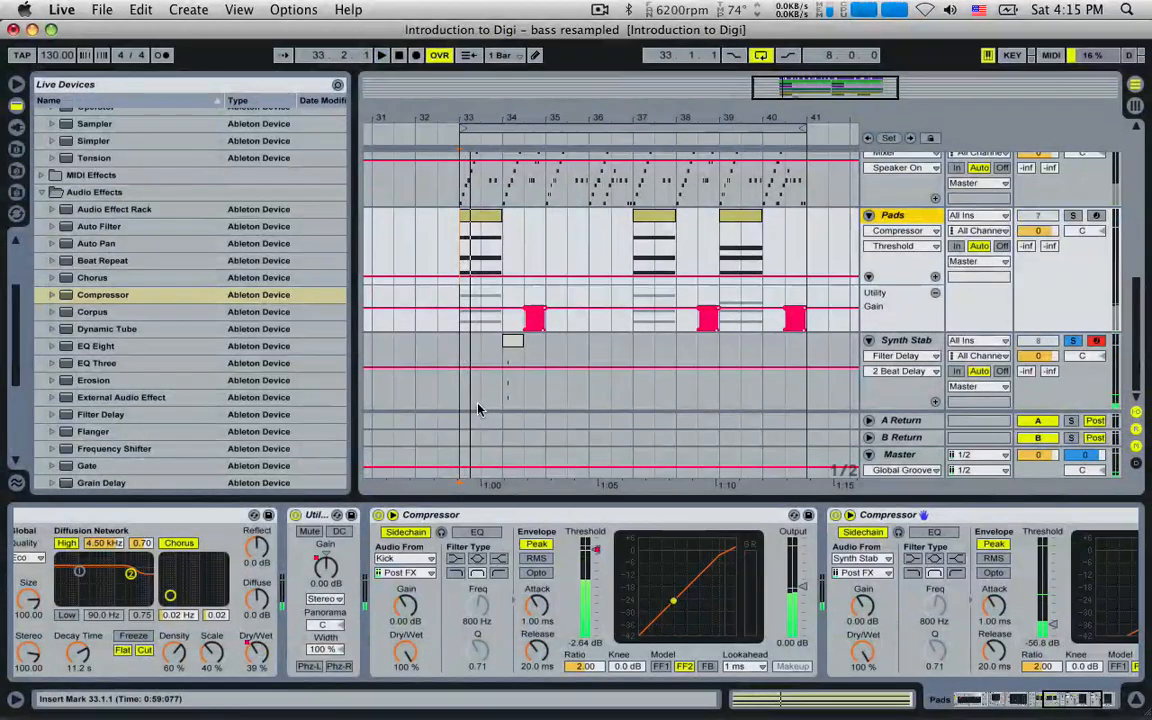
{"action": "key", "text": "space"}
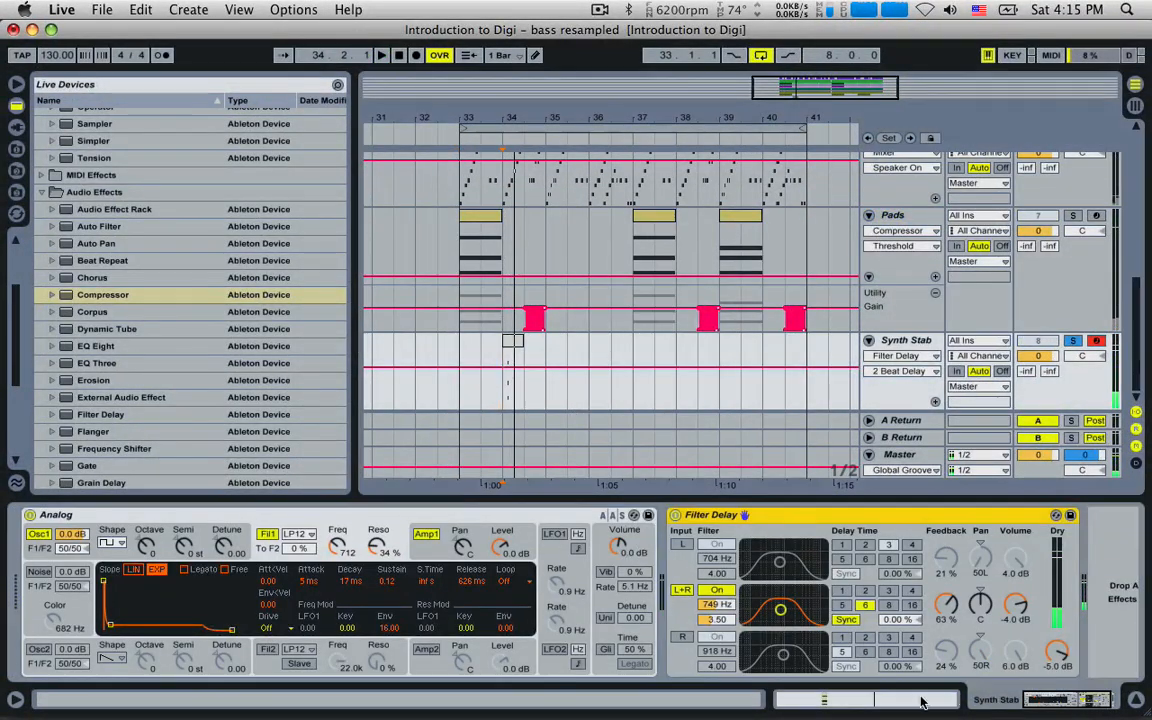
- Turn on Analog's second oscillator and set its shape to a square wave
{"action": "left_click", "coordinate": [40, 650]}
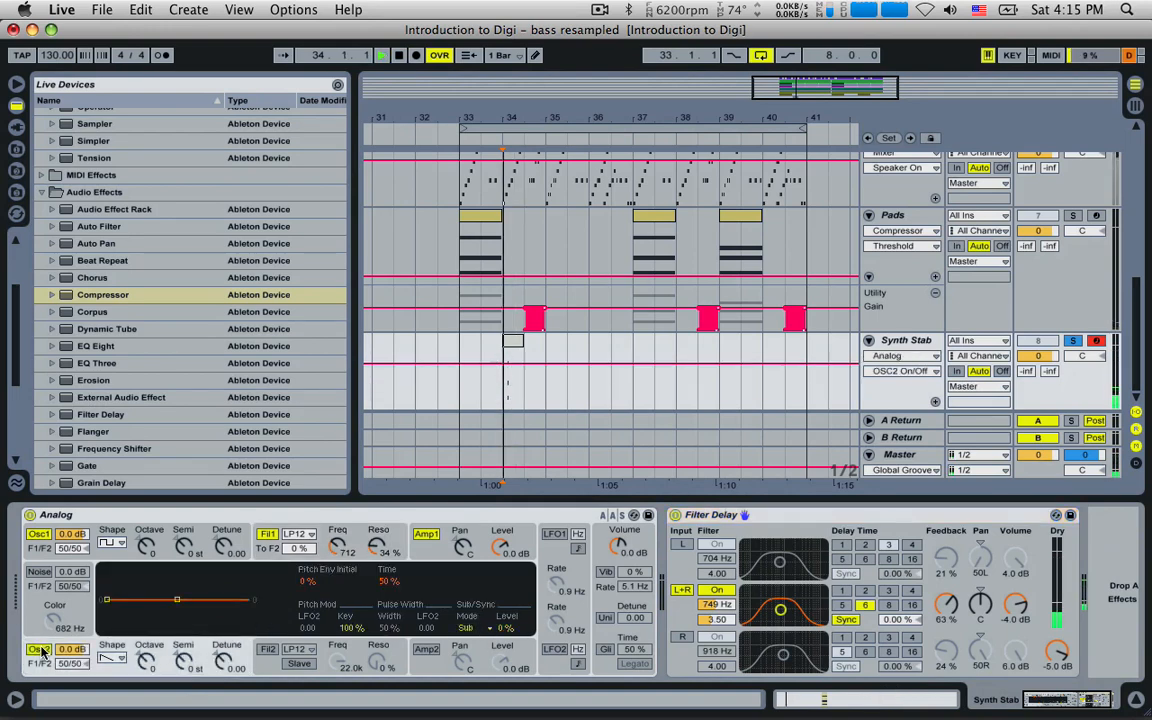
{"action": "left_click", "coordinate": [122, 658]}
{"action": "left_click", "coordinate": [102, 580]}
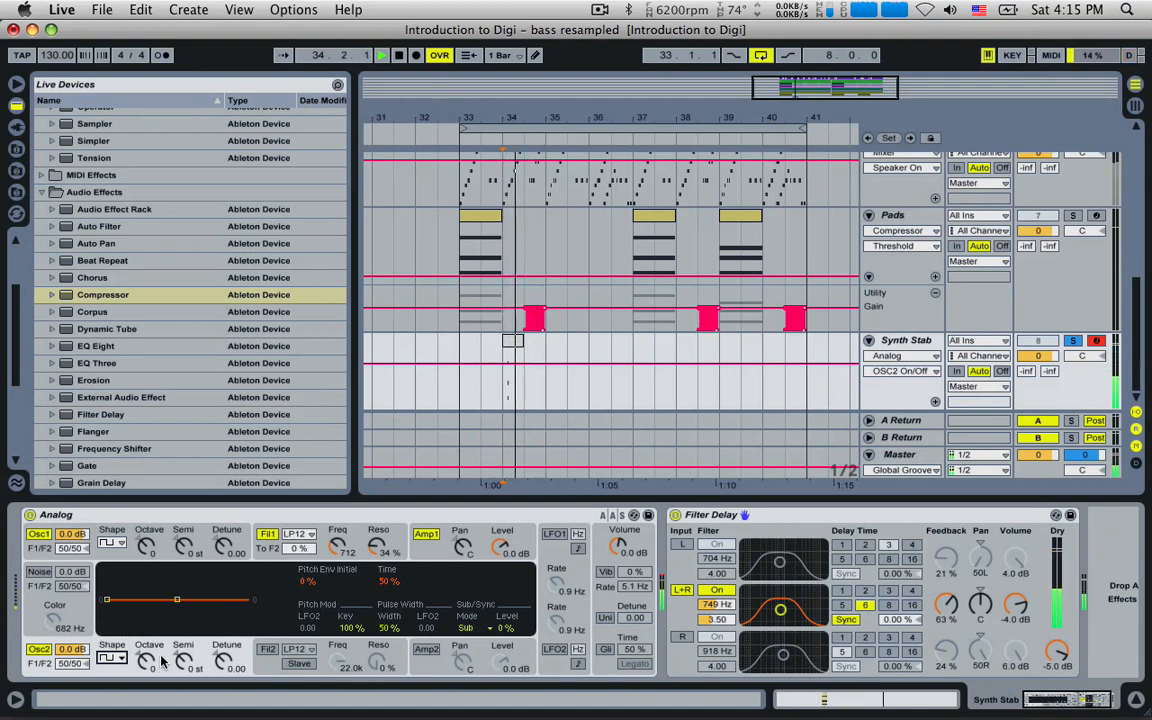
- Fine-tune the detune of both Analog oscillators during playback, setting Osc1 to 0.01 and Osc2 to -0.00
{"action": "left_click_drag", "start_coordinate": [226, 548], "coordinate": [227, 545]}
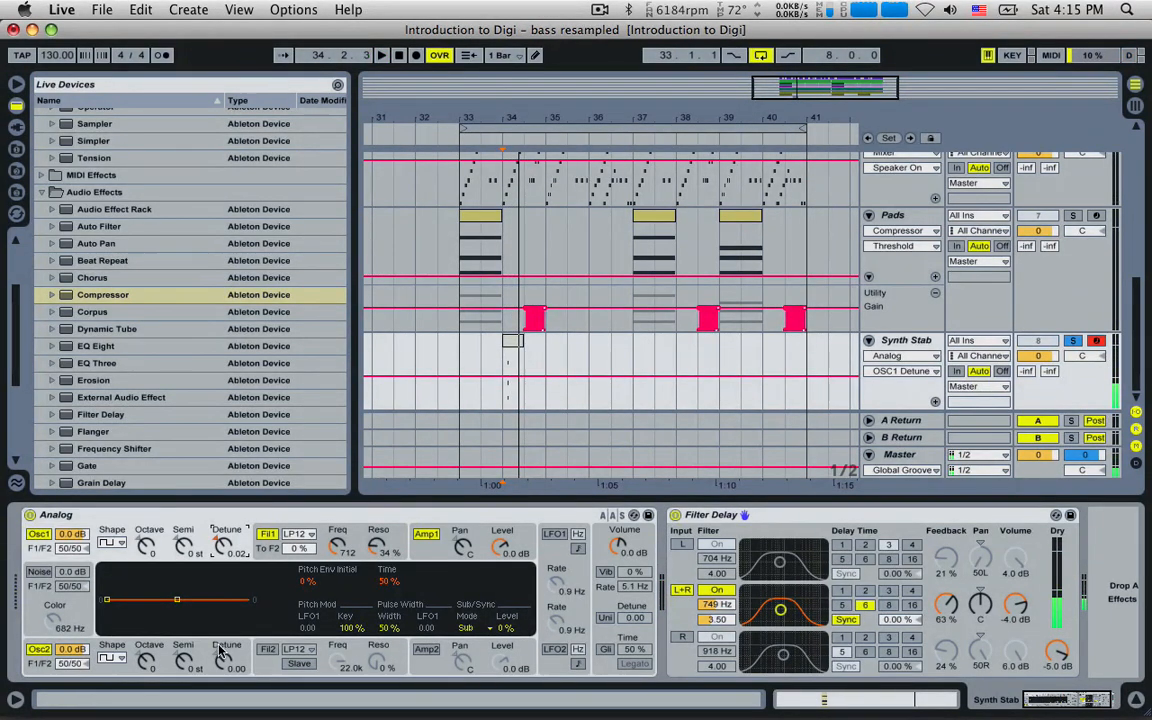
{"action": "left_click_drag", "start_coordinate": [222, 651], "coordinate": [222, 664]}
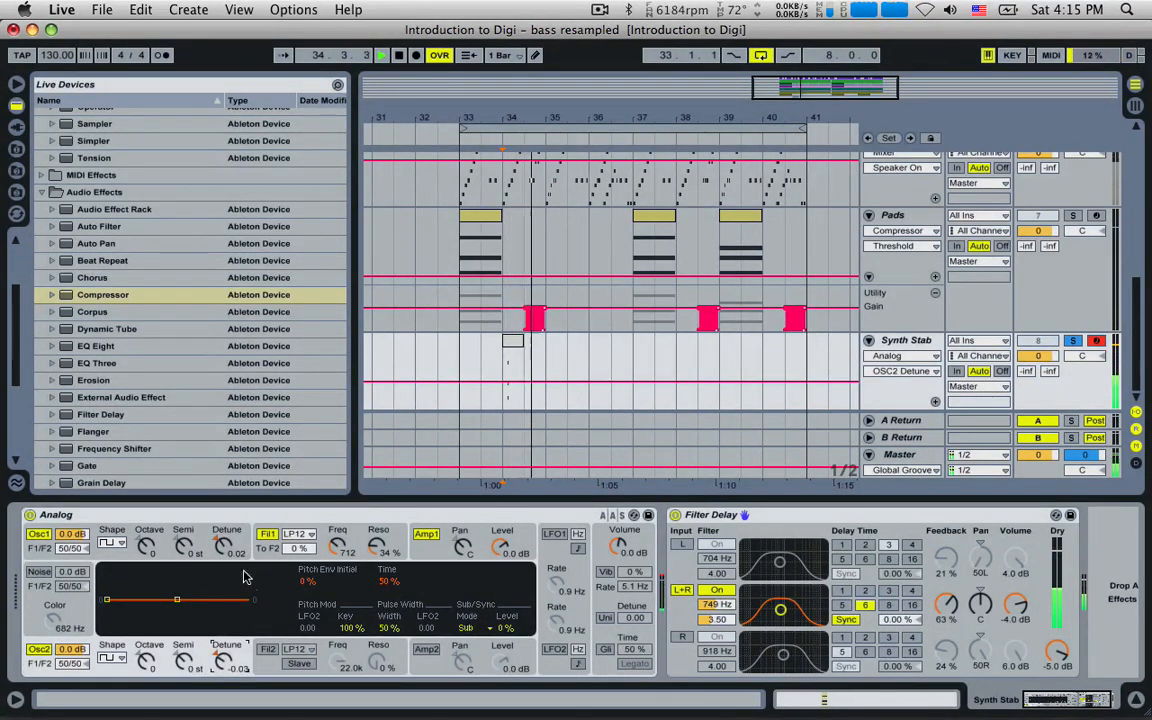
{"action": "left_click_drag", "start_coordinate": [222, 546], "coordinate": [222, 549]}
{"action": "left_click_drag", "start_coordinate": [223, 659], "coordinate": [223, 660]}
{"action": "key", "text": "space"}
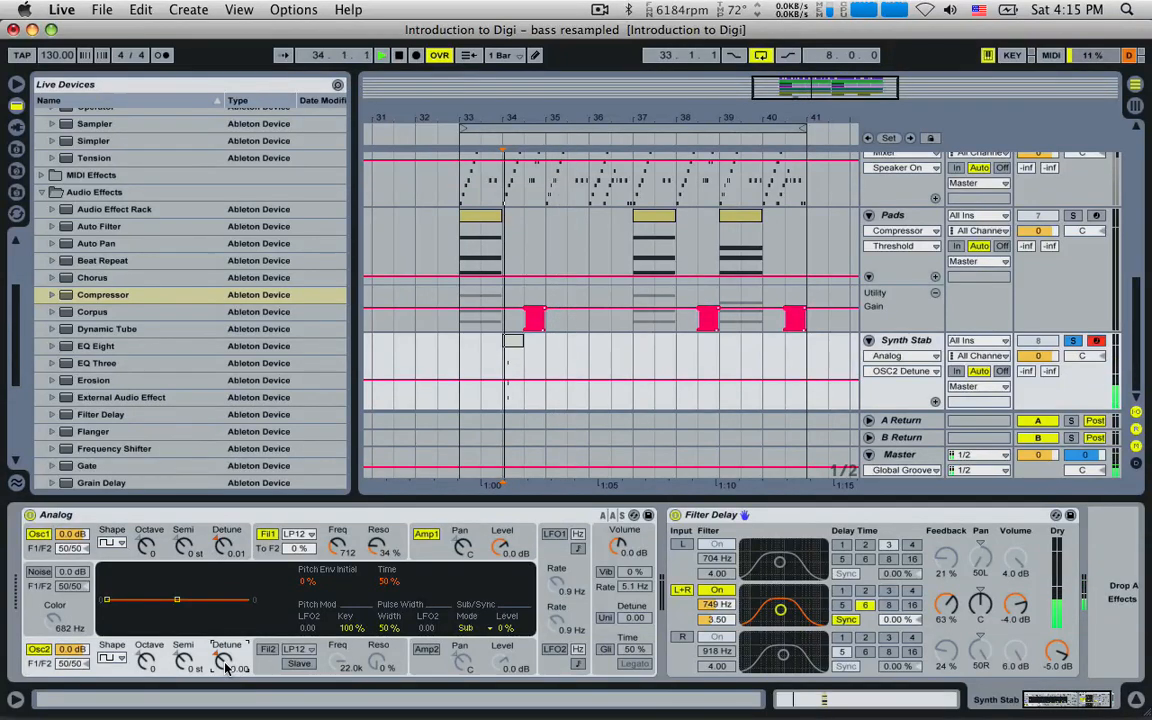
- Set the octave of both Analog oscillators to -1 and audition the stab from bar 34
{"action": "left_click", "coordinate": [507, 344]}
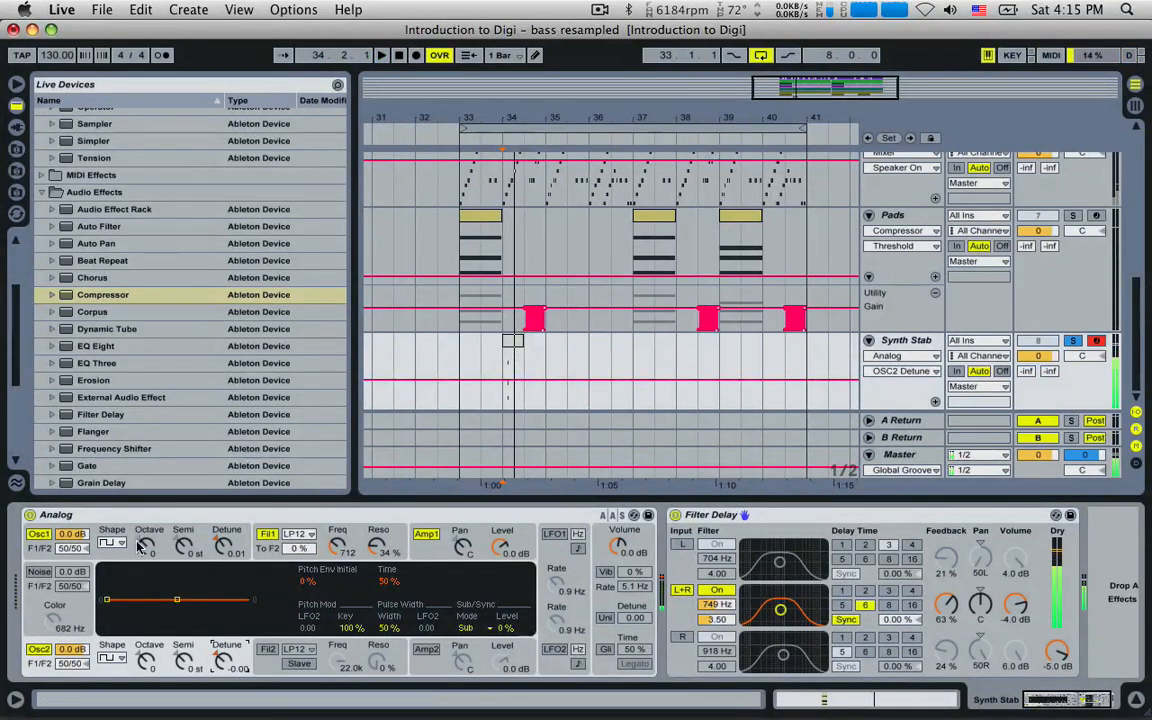
{"action": "left_click_drag", "start_coordinate": [148, 660], "coordinate": [148, 667]}
{"action": "left_click_drag", "start_coordinate": [155, 557], "coordinate": [155, 564]}
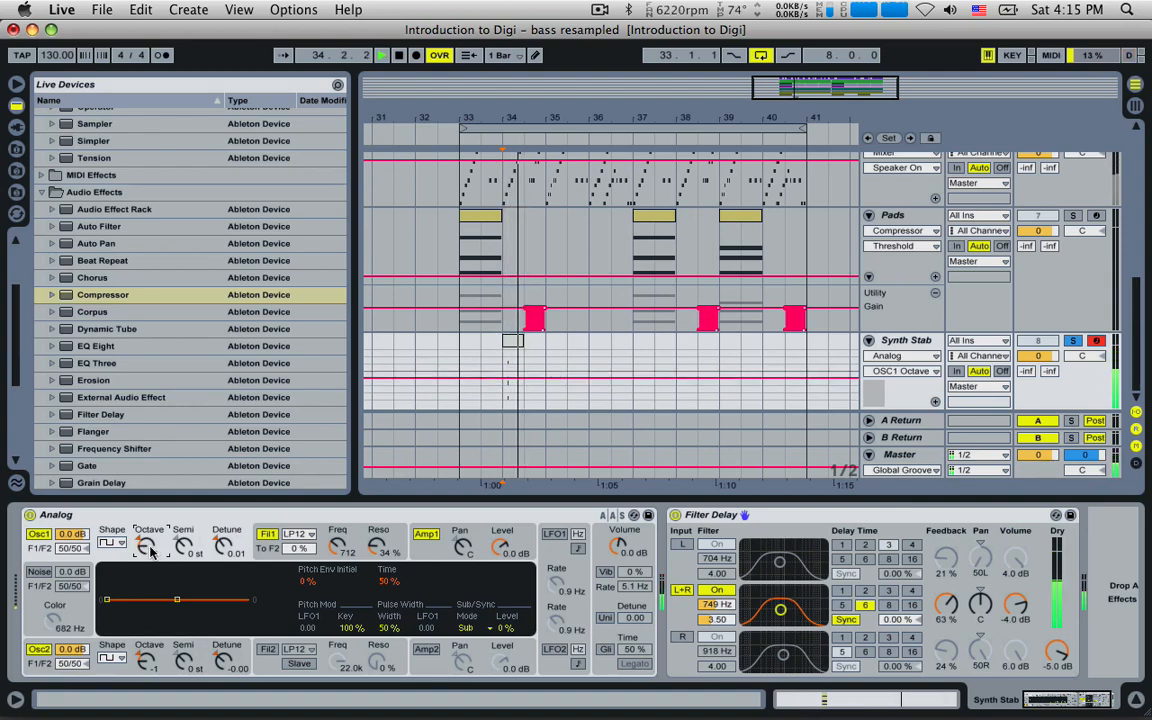
{"action": "left_click", "coordinate": [507, 345]}
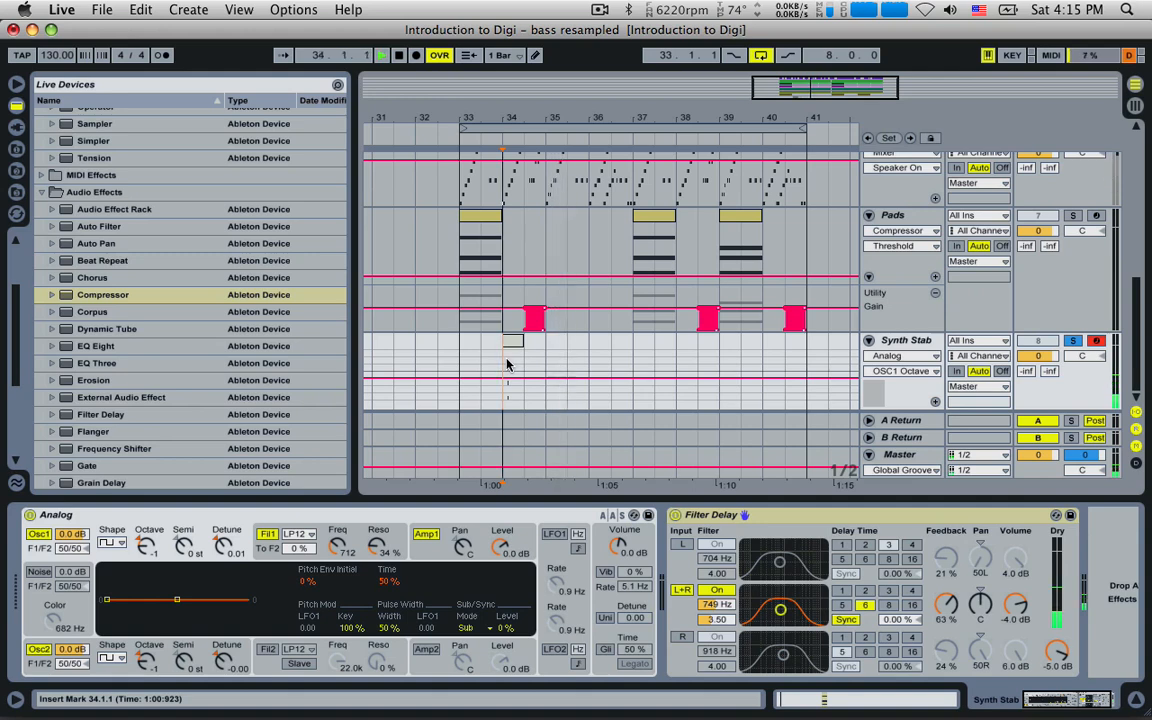
{"action": "key", "text": "space"}
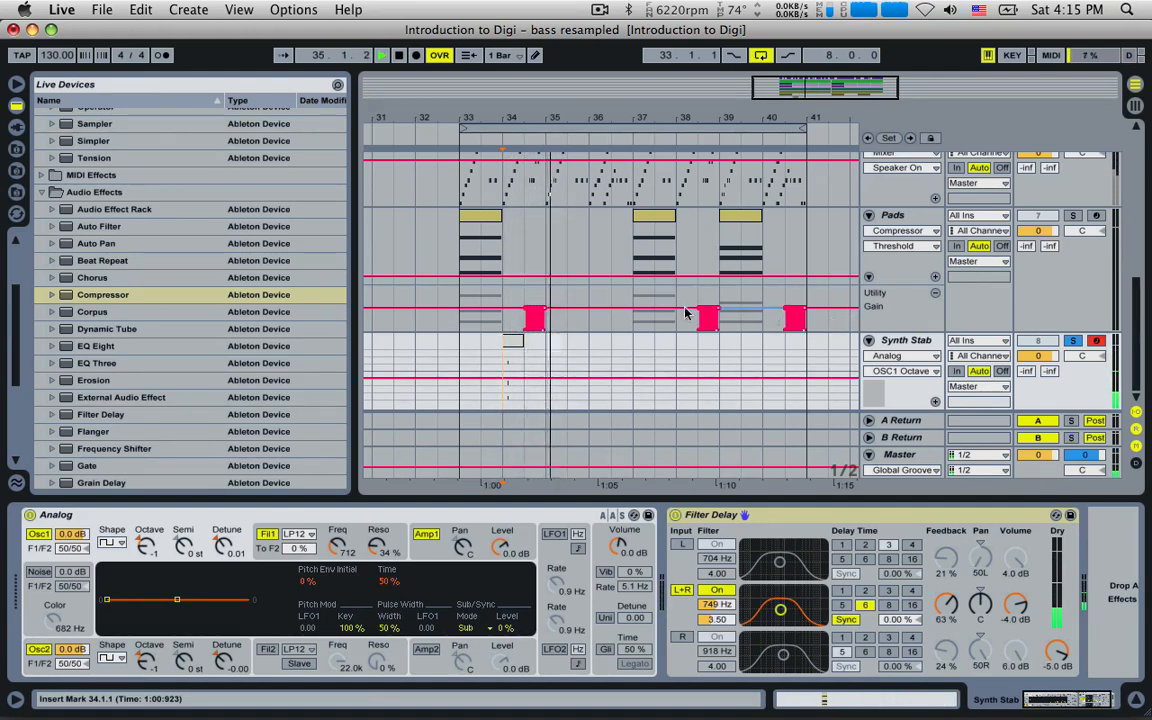
{"action": "key", "text": "space"}
{"action": "key", "text": "space"}
{"action": "key", "text": "space"}
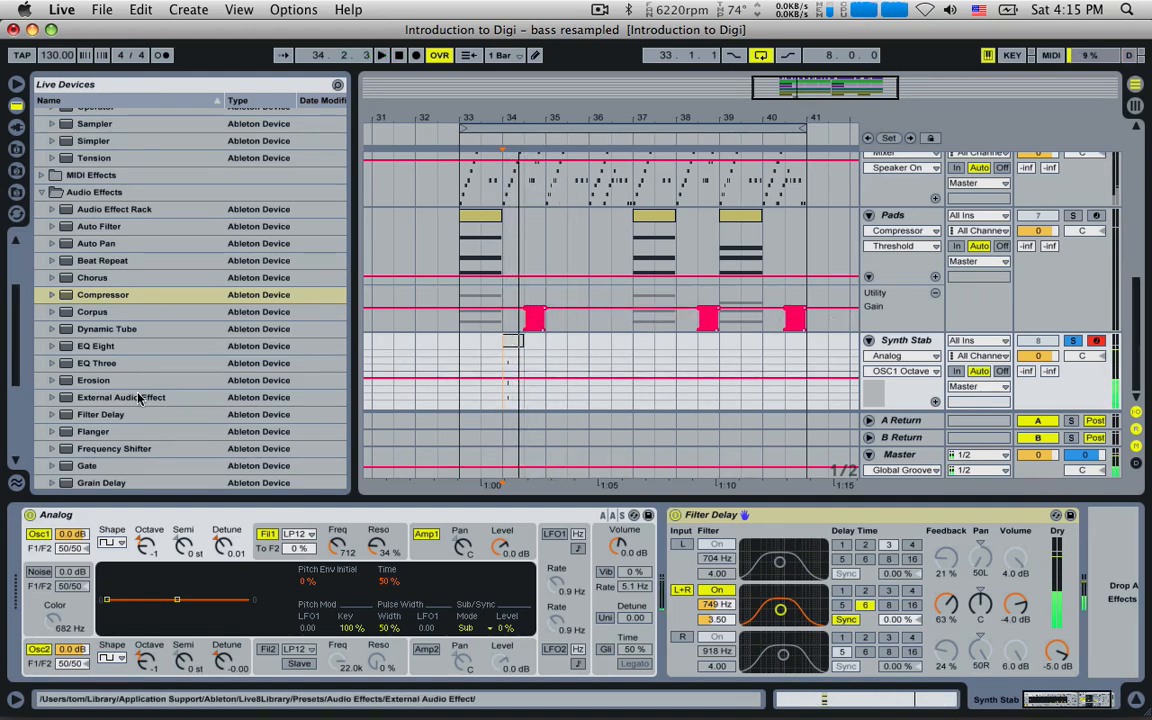
- Add a Chorus after the Filter Delay and set its modulation amount to 0.63 ms and rate to 0.46 Hz
{"action": "scroll", "coordinate": [138, 399], "scroll_direction": "down", "scroll_amount": 2}
{"action": "left_click", "coordinate": [89, 247]}
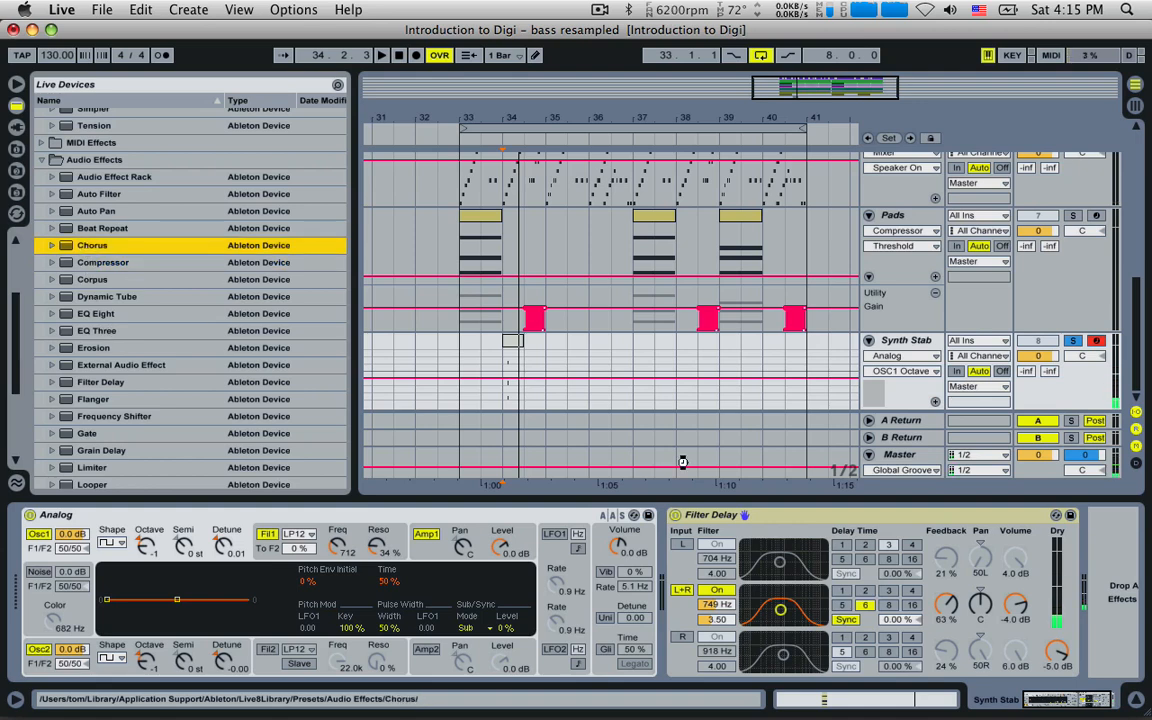
{"action": "key", "text": "Return"}
{"action": "key", "text": "space"}
{"action": "left_click", "coordinate": [995, 612]}
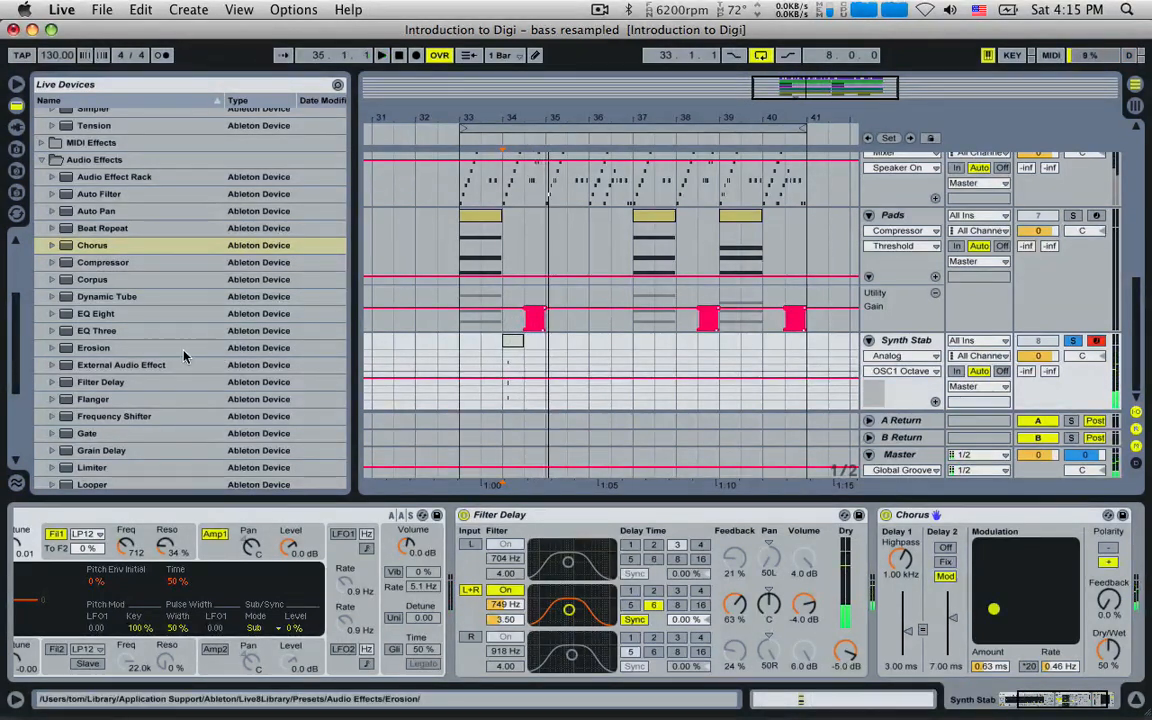
- Add a Limiter at the end of the Synth Stab chain and raise its gain to 11.9 dB during playback
{"action": "scroll", "coordinate": [104, 425], "scroll_direction": "down", "scroll_amount": 3}
{"action": "double_click", "coordinate": [90, 403]}
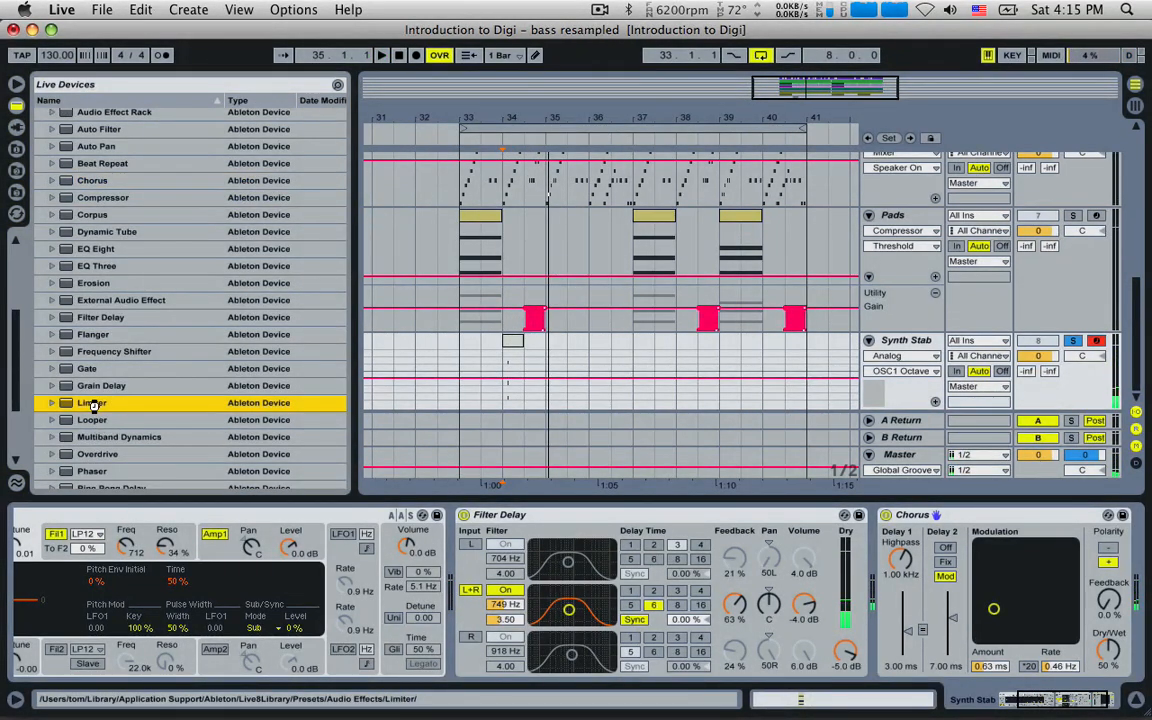
{"action": "left_click", "coordinate": [1068, 521]}
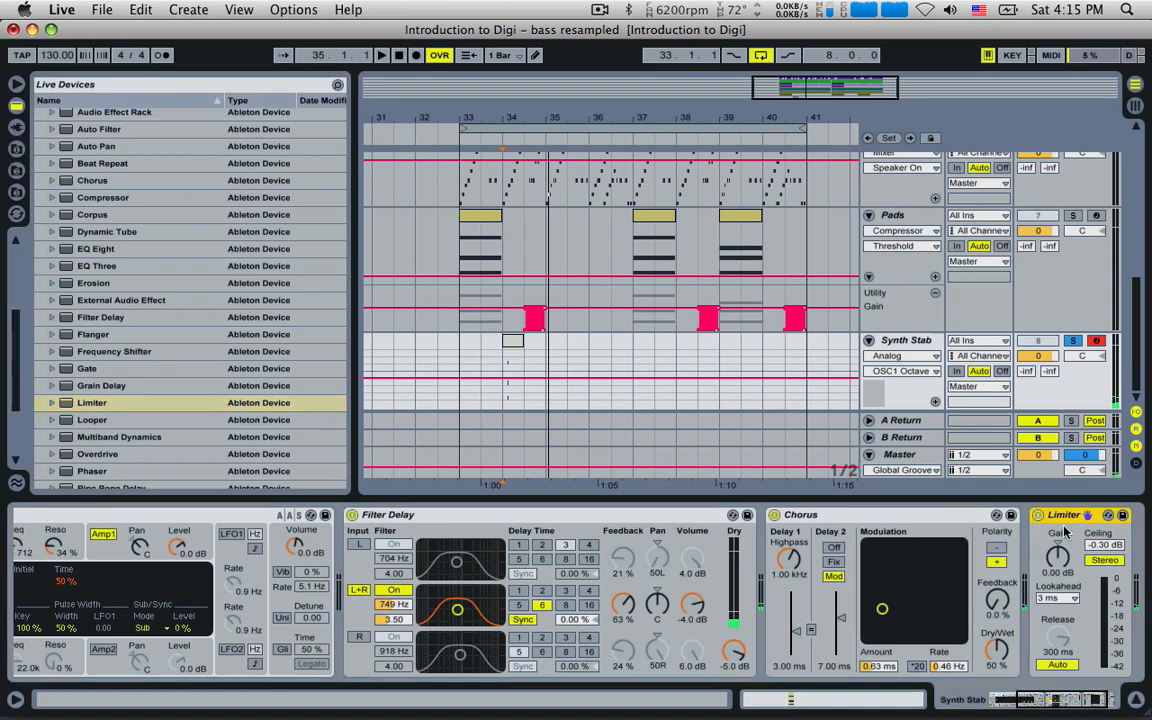
{"action": "left_click_drag", "start_coordinate": [1054, 568], "coordinate": [1054, 555]}
{"action": "key", "text": "space"}
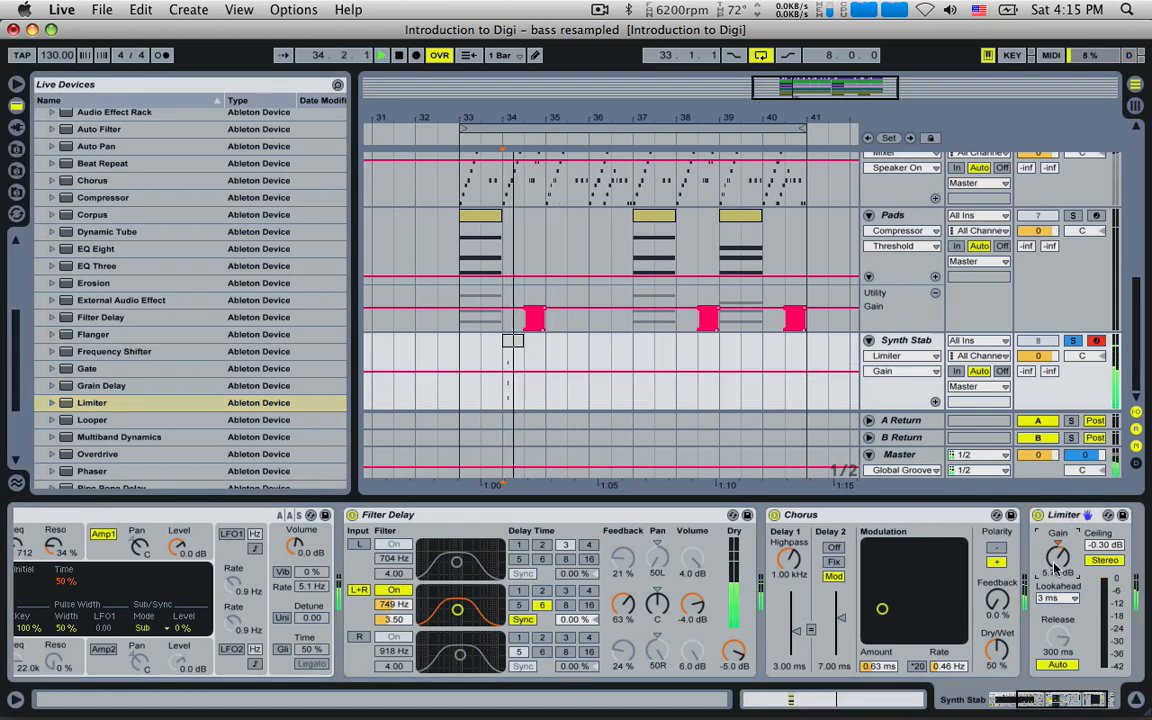
{"action": "key", "text": "space"}
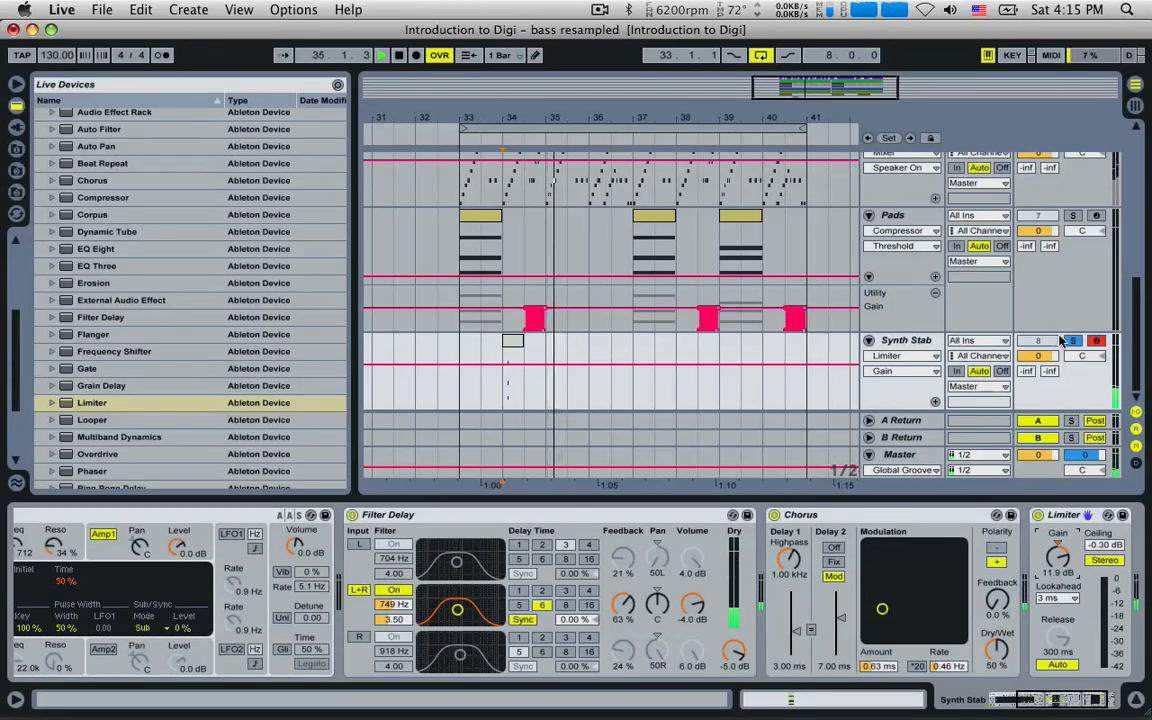
- Unsolo the Synth Stab and play the full mix from bar 33
{"action": "key", "text": "space"}
{"action": "left_click", "coordinate": [458, 347]}
{"action": "key", "text": "space"}
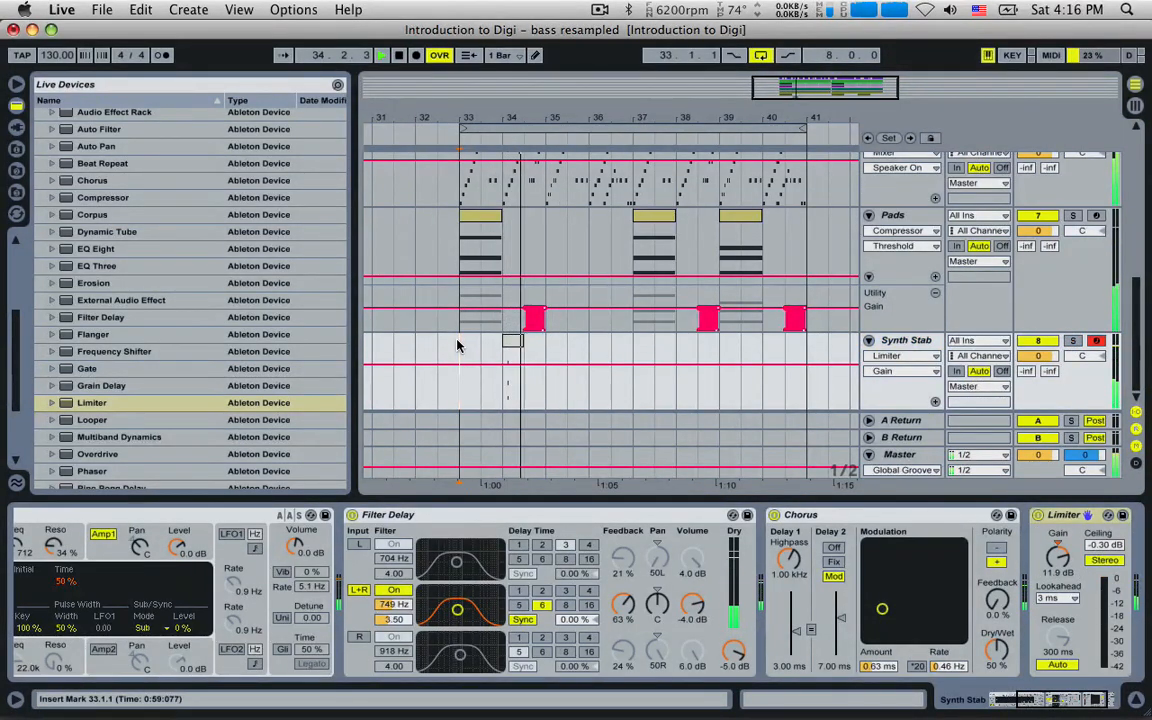
- Try moving the chord in the Synth Stab clip from 1.1.3 to 1.2 and play the full mix
{"action": "left_click", "coordinate": [511, 343]}
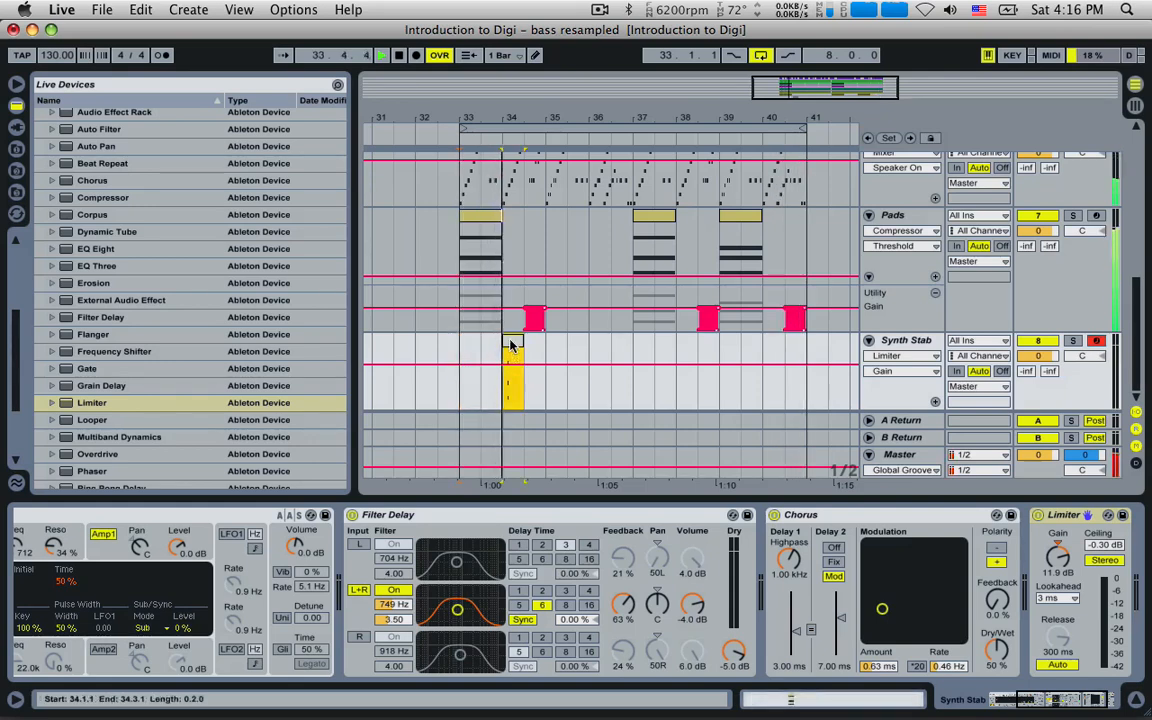
{"action": "double_click", "coordinate": [511, 343]}
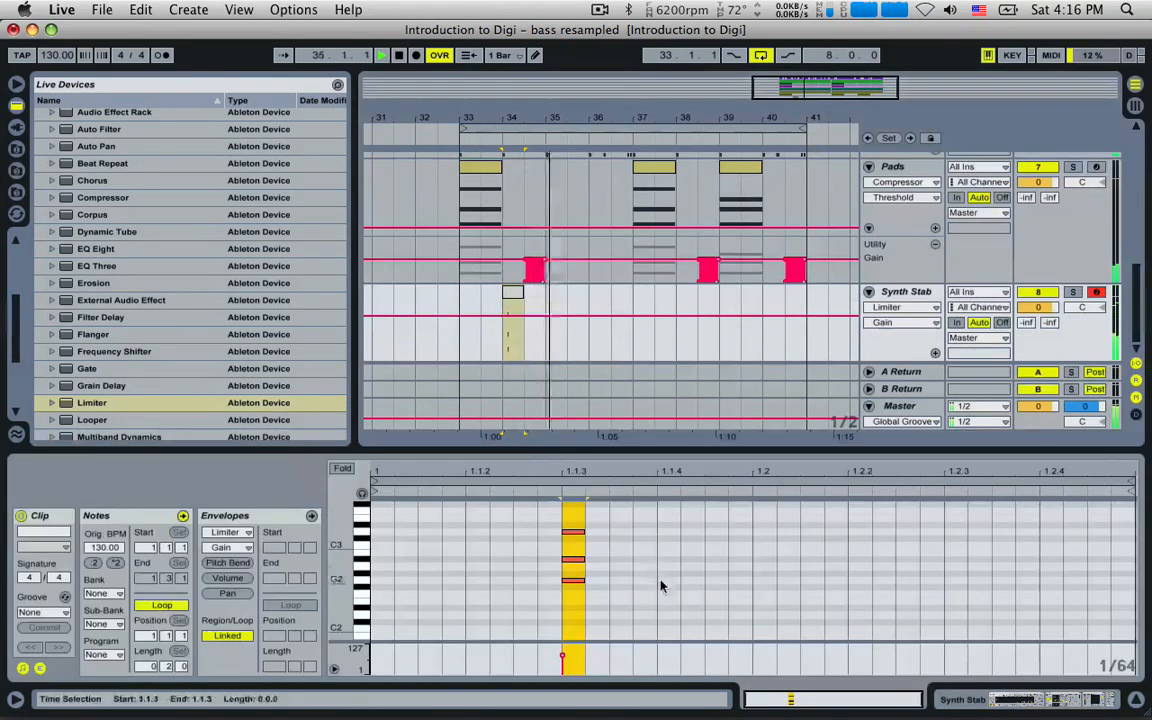
{"action": "left_click", "coordinate": [600, 516]}
{"action": "left_click_drag", "start_coordinate": [600, 516], "coordinate": [758, 580]}
{"action": "key", "text": "space"}
{"action": "left_click", "coordinate": [447, 310]}
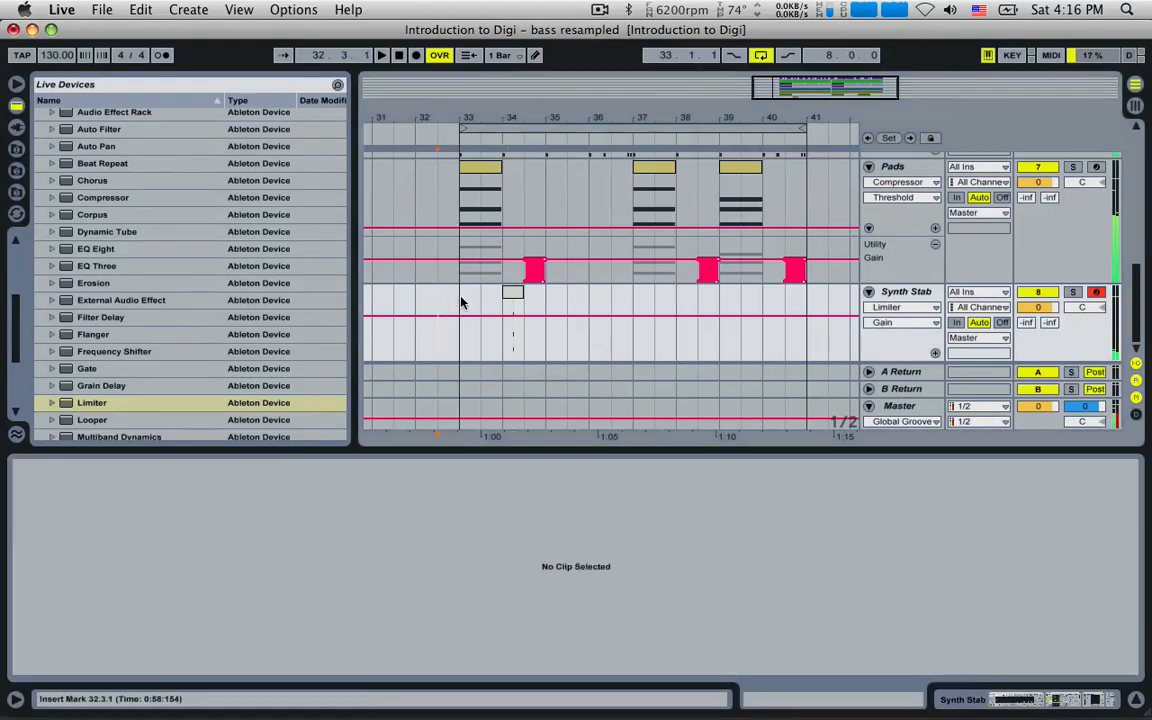
- Move the Synth Stab clip's chord to 1.1.4 and audition it from bar 34
{"action": "left_click", "coordinate": [511, 292]}
{"action": "left_click", "coordinate": [512, 293]}
{"action": "left_click_drag", "start_coordinate": [730, 509], "coordinate": [674, 584]}
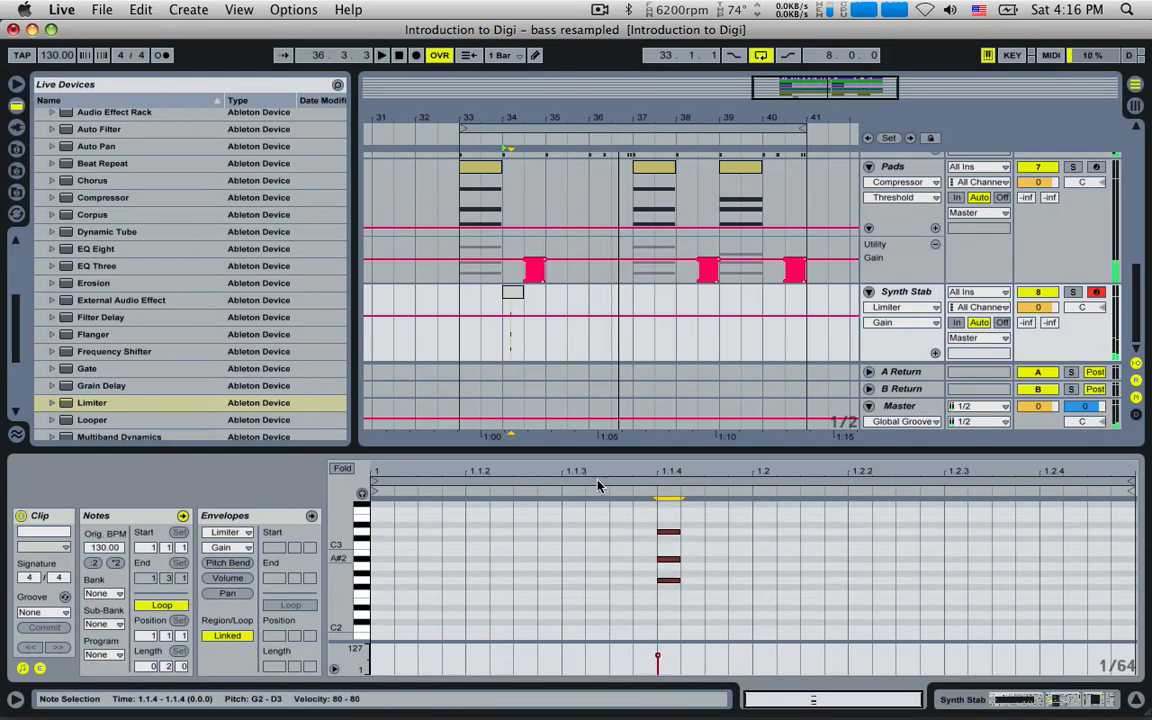
{"action": "left_click", "coordinate": [502, 316]}
{"action": "key", "text": "space"}
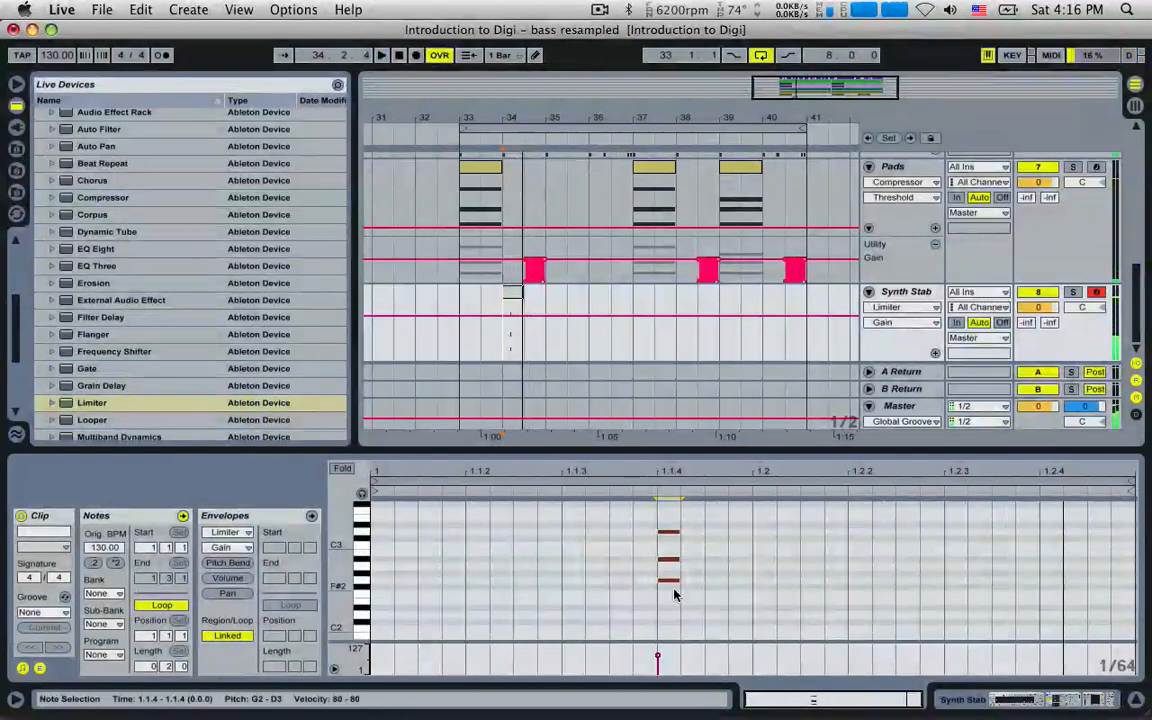
{"action": "key", "text": "space"}
{"action": "key", "text": "space"}
- Shorten the stab chord, then duplicate it to 1.2.2 with the copy raised one octave
{"action": "left_click_drag", "start_coordinate": [676, 580], "coordinate": [667, 583]}
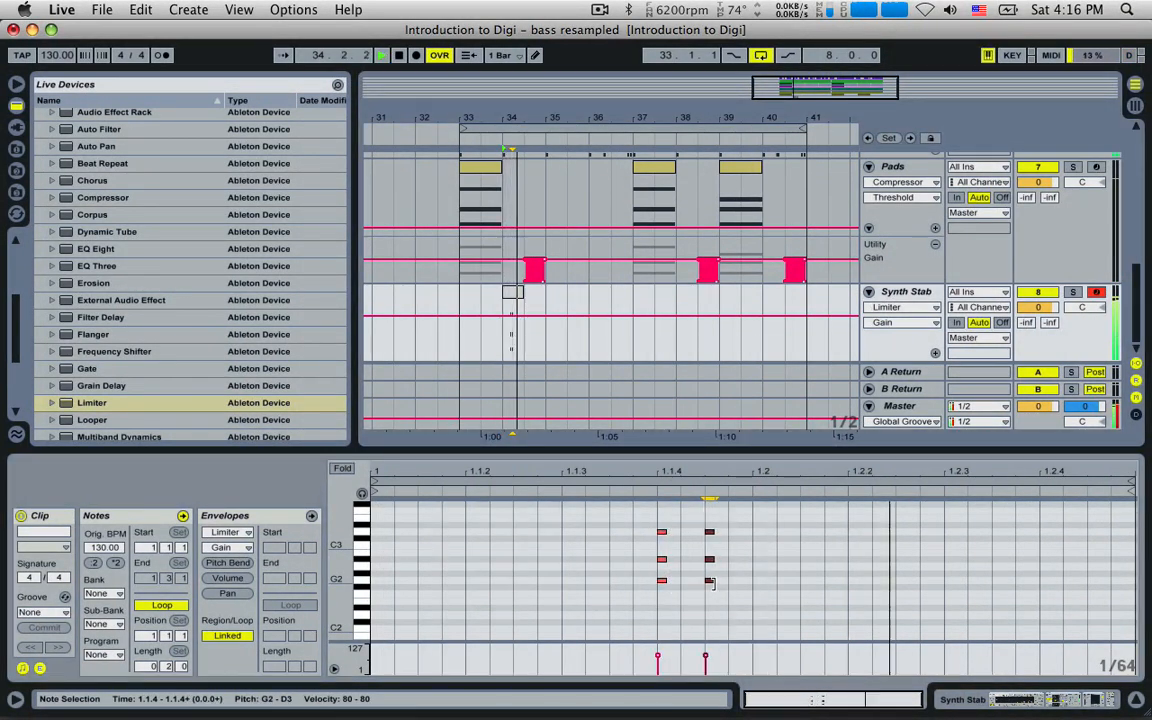
{"action": "left_click_drag", "start_coordinate": [709, 581], "coordinate": [757, 583]}
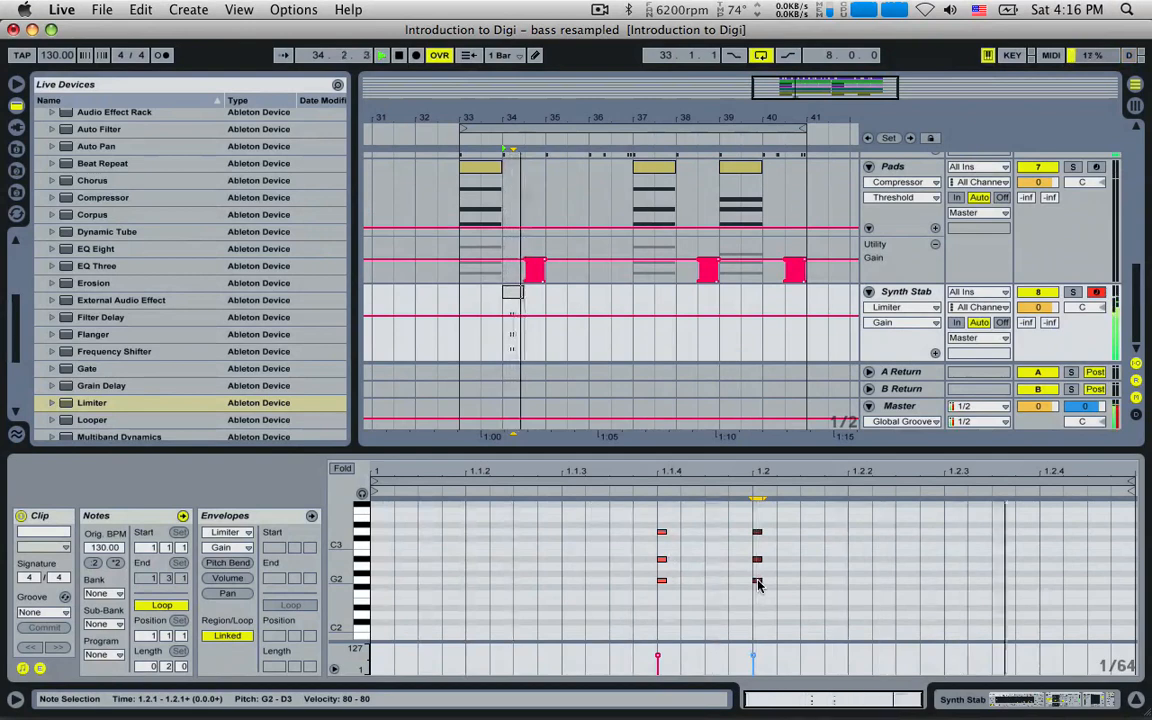
{"action": "left_click_drag", "start_coordinate": [762, 519], "coordinate": [768, 559]}
{"action": "key", "text": "space"}
{"action": "key", "text": "Right"}
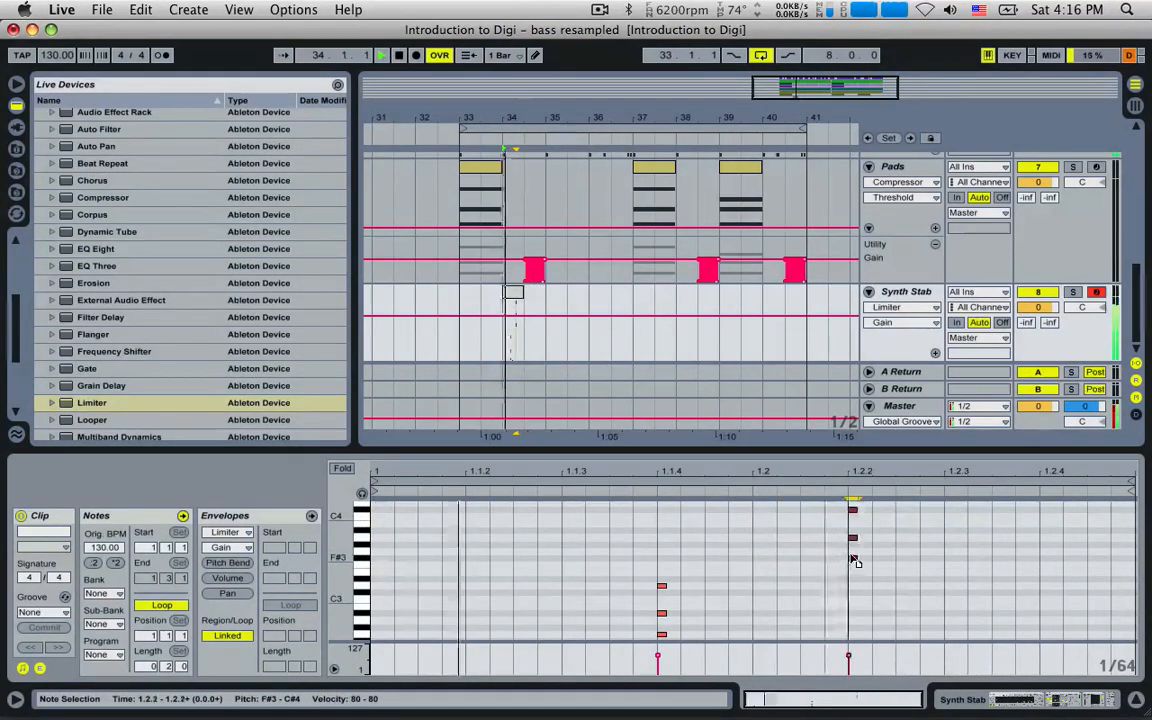
- Play the full mix from bar 33 and reopen the Synth Stab clip to audition its two chords
{"action": "left_click", "coordinate": [459, 342]}
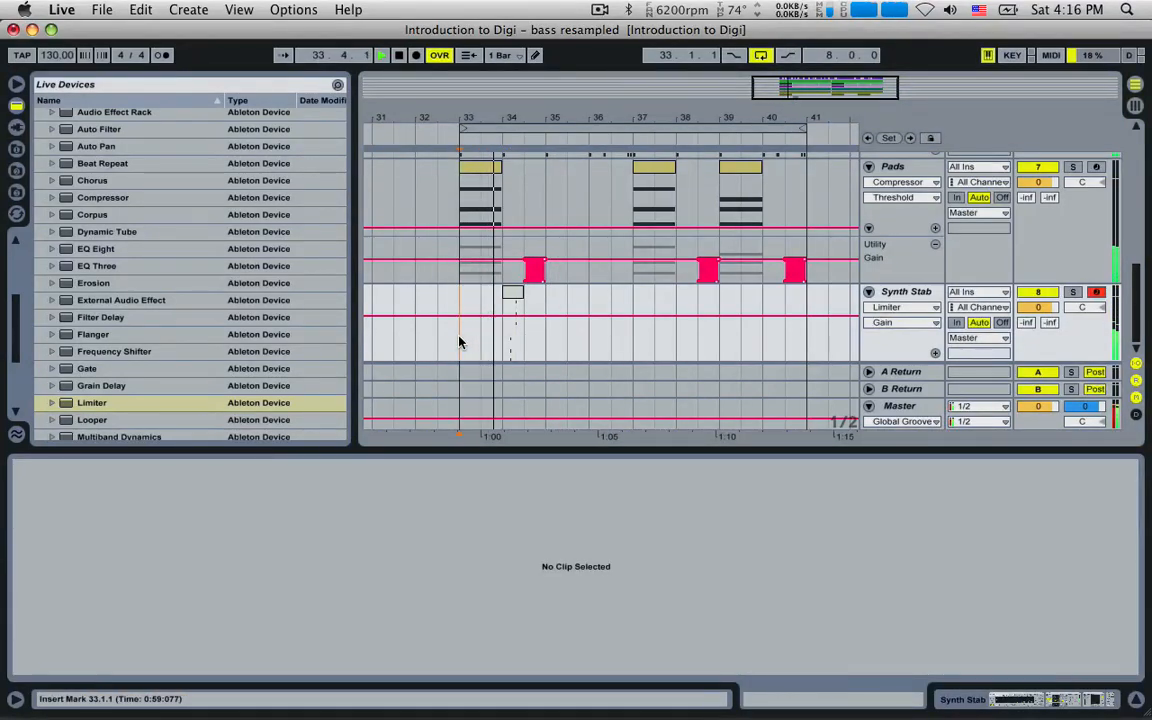
{"action": "double_click", "coordinate": [512, 293]}
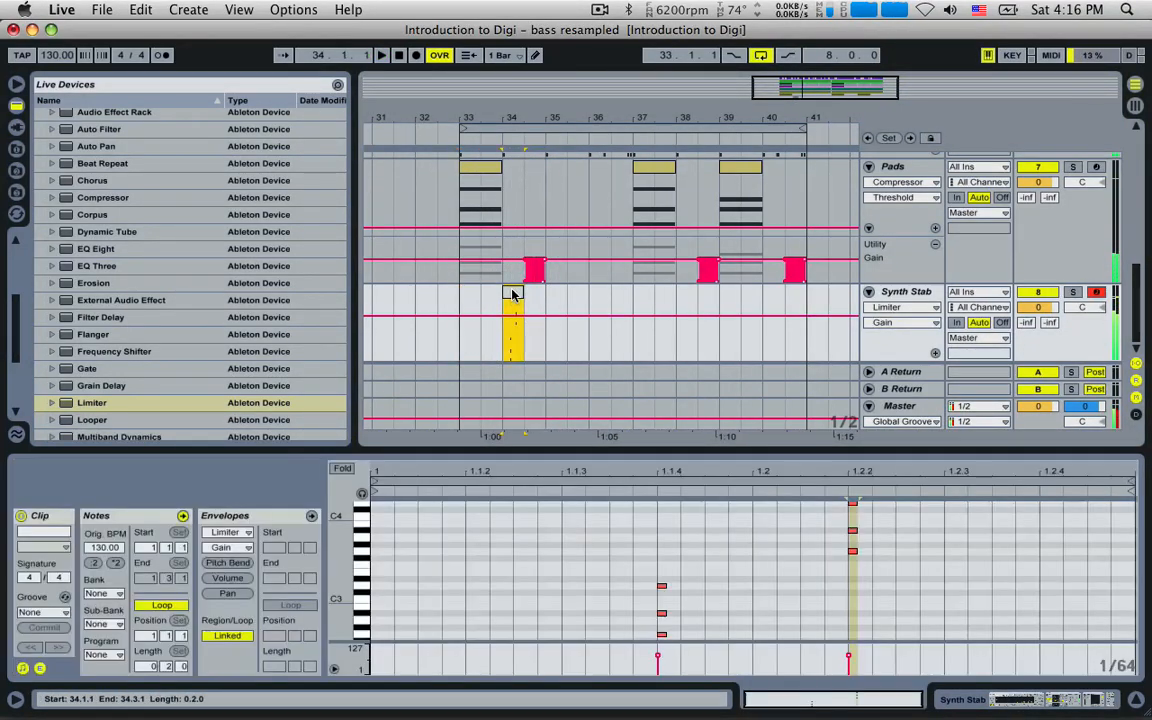
{"action": "key", "text": "space"}
{"action": "key", "text": "space"}
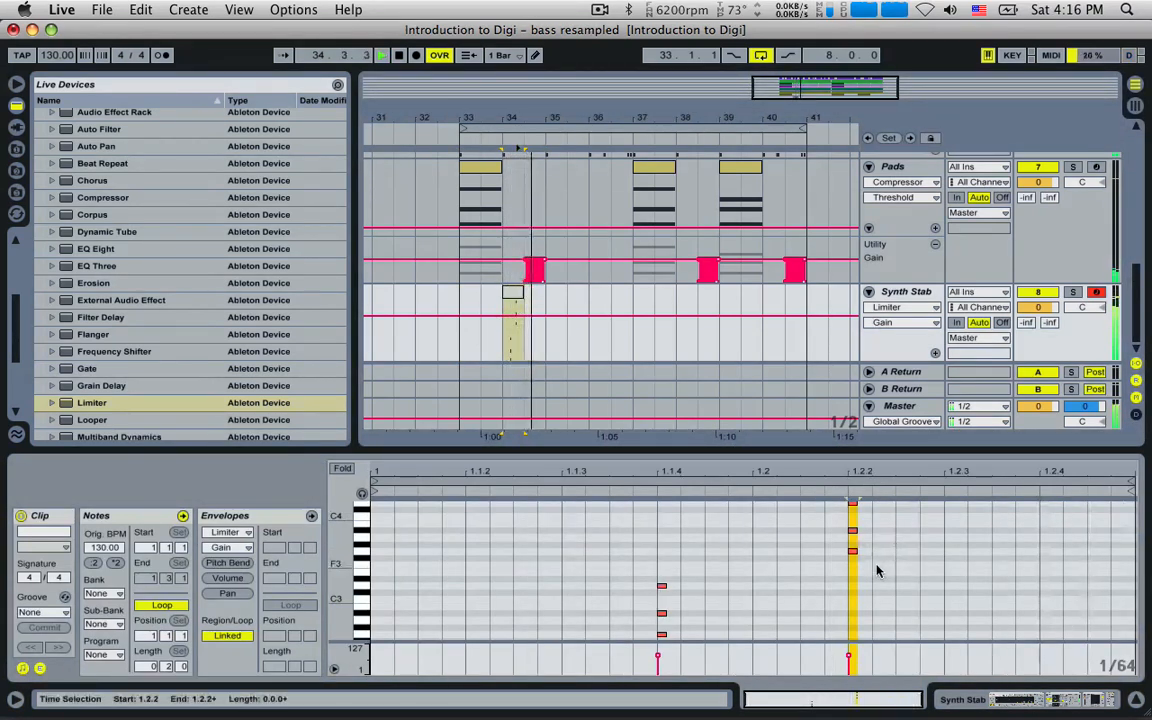
- Move the Synth Stab clip's high chord to 1.2.3 and its low chord to 1.1.3, and audition the rhythm from bar 34
{"action": "left_click", "coordinate": [851, 504]}
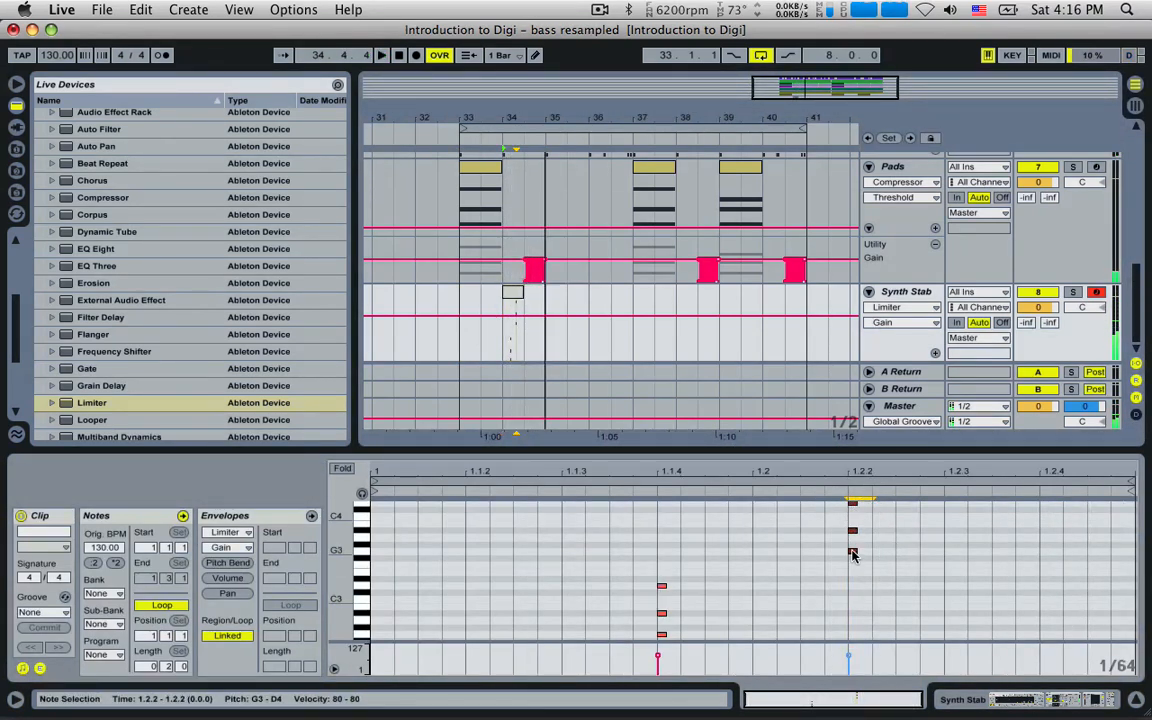
{"action": "left_click_drag", "start_coordinate": [853, 555], "coordinate": [952, 556]}
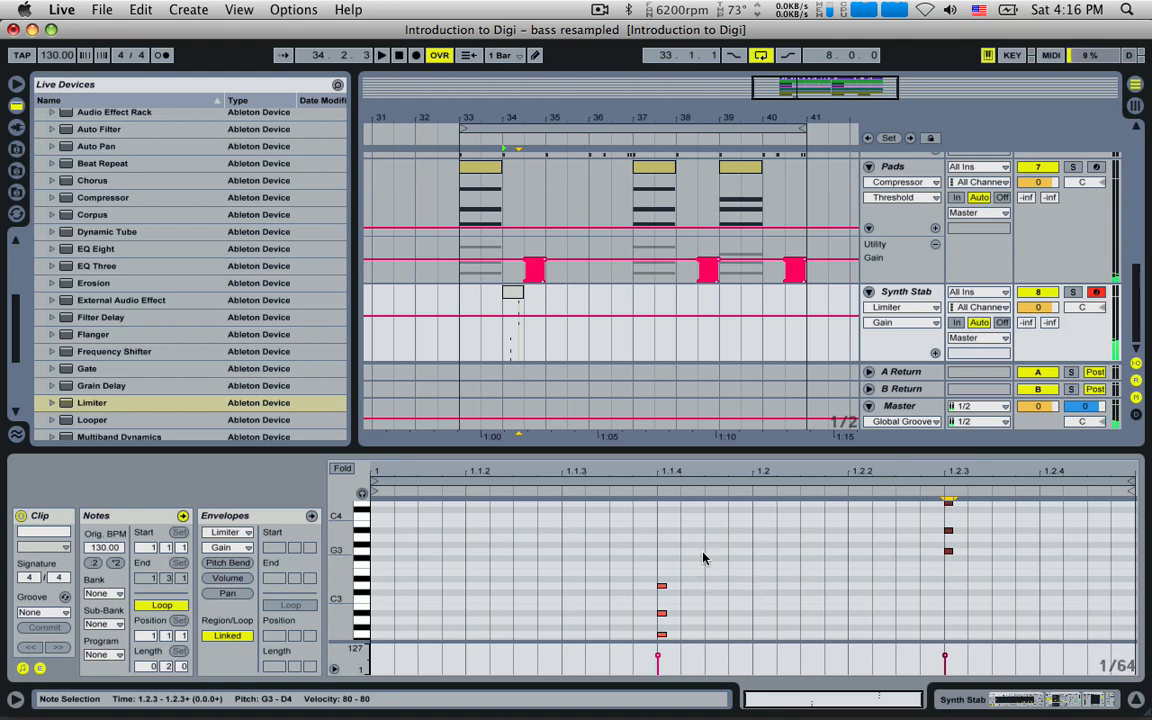
{"action": "left_click_drag", "start_coordinate": [698, 549], "coordinate": [576, 634]}
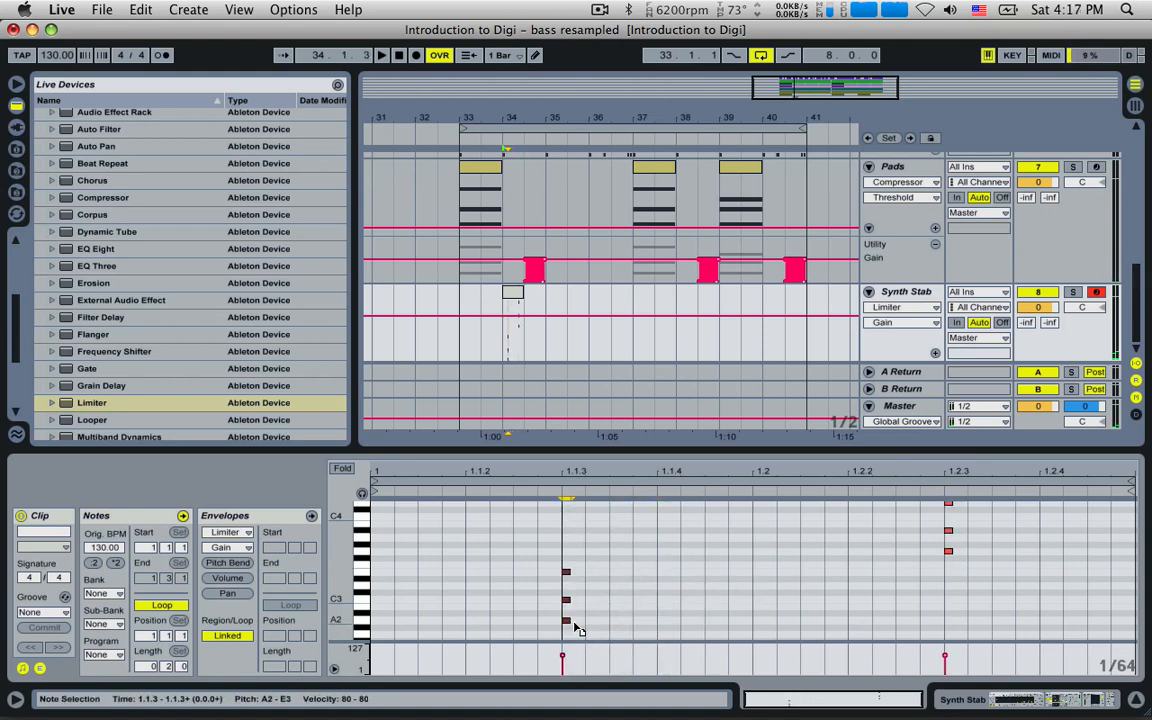
{"action": "key", "text": "Down"}
{"action": "left_click_drag", "start_coordinate": [566, 590], "coordinate": [566, 597]}
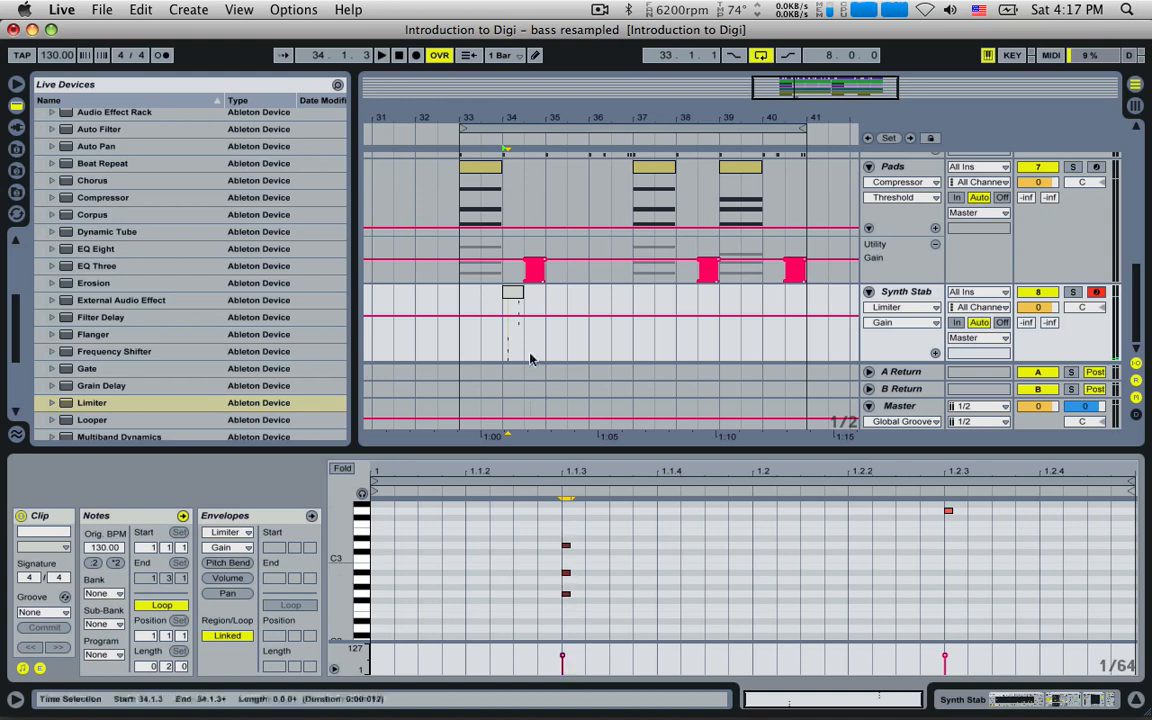
{"action": "left_click", "coordinate": [506, 307]}
{"action": "key", "text": "space"}
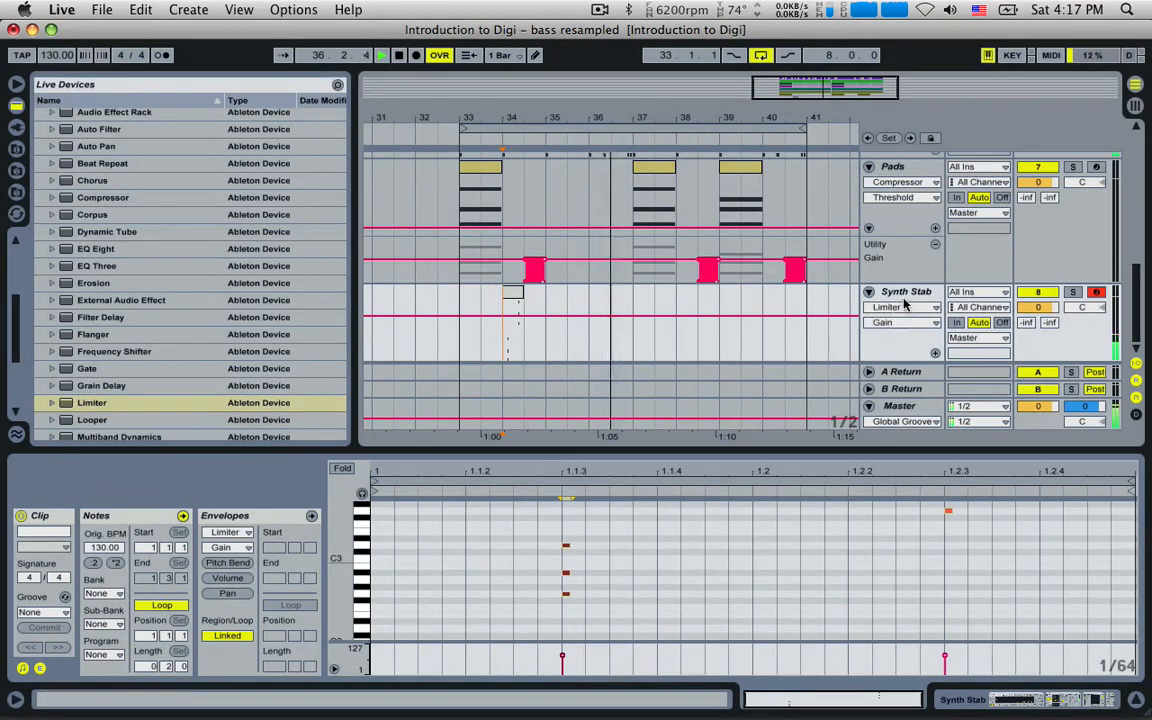
- Add an Overdrive after the Synth Stab's Limiter, set its filter to 1.80 kHz with bandwidth 5.28, and audition it
{"action": "key", "text": "shift+Tab"}
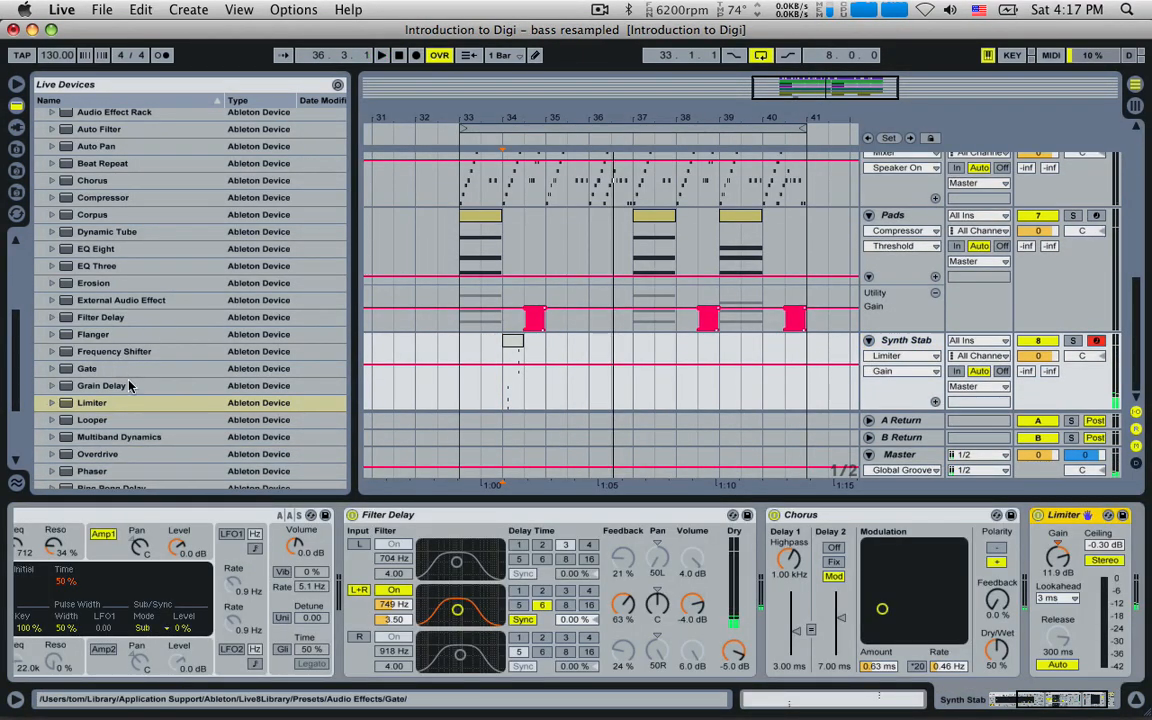
{"action": "left_click", "coordinate": [100, 453]}
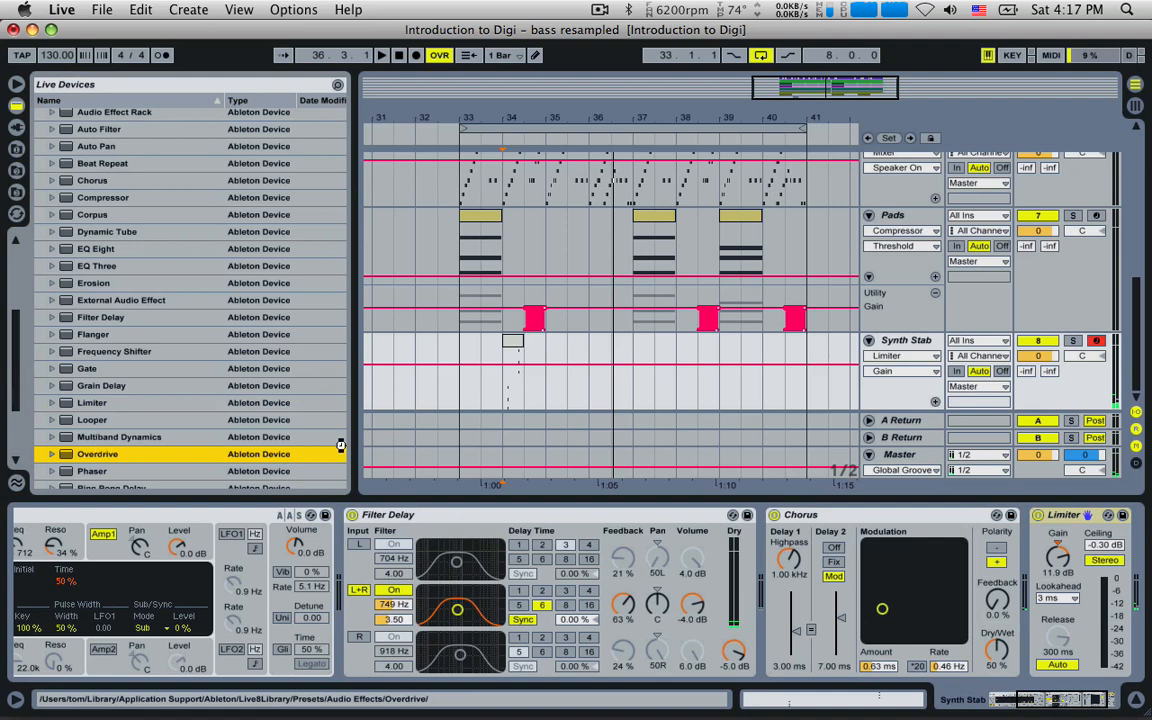
{"action": "left_click_drag", "start_coordinate": [340, 445], "coordinate": [898, 538]}
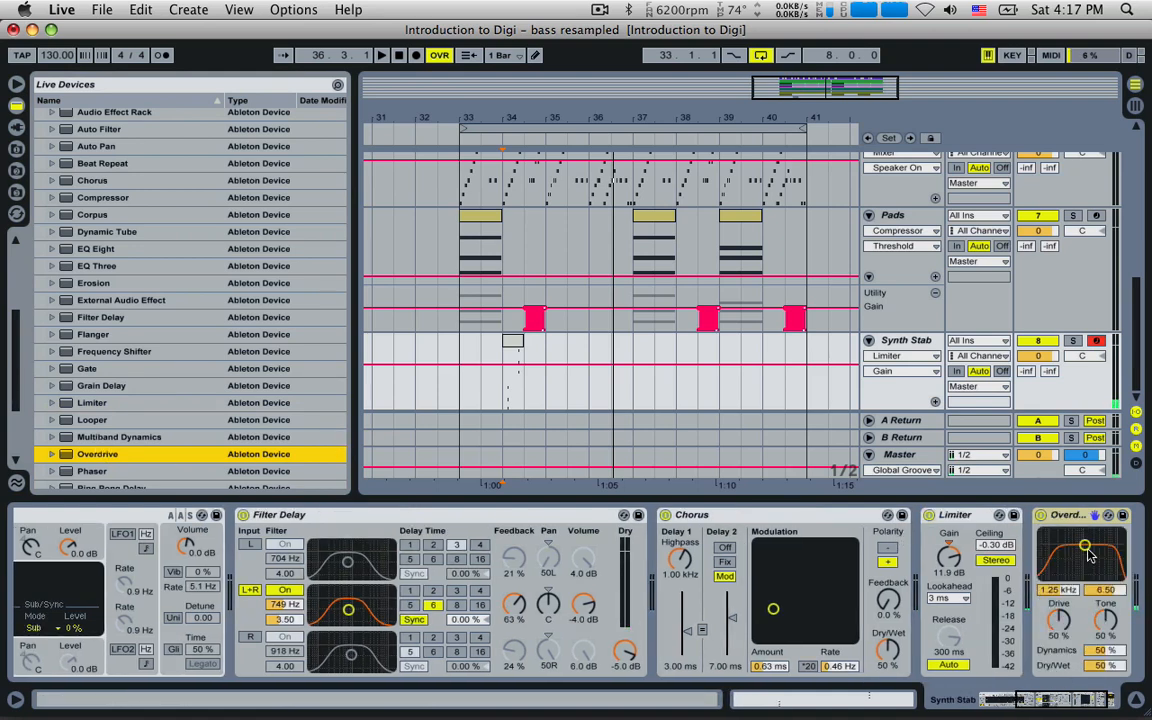
{"action": "left_click_drag", "start_coordinate": [1083, 551], "coordinate": [1080, 548]}
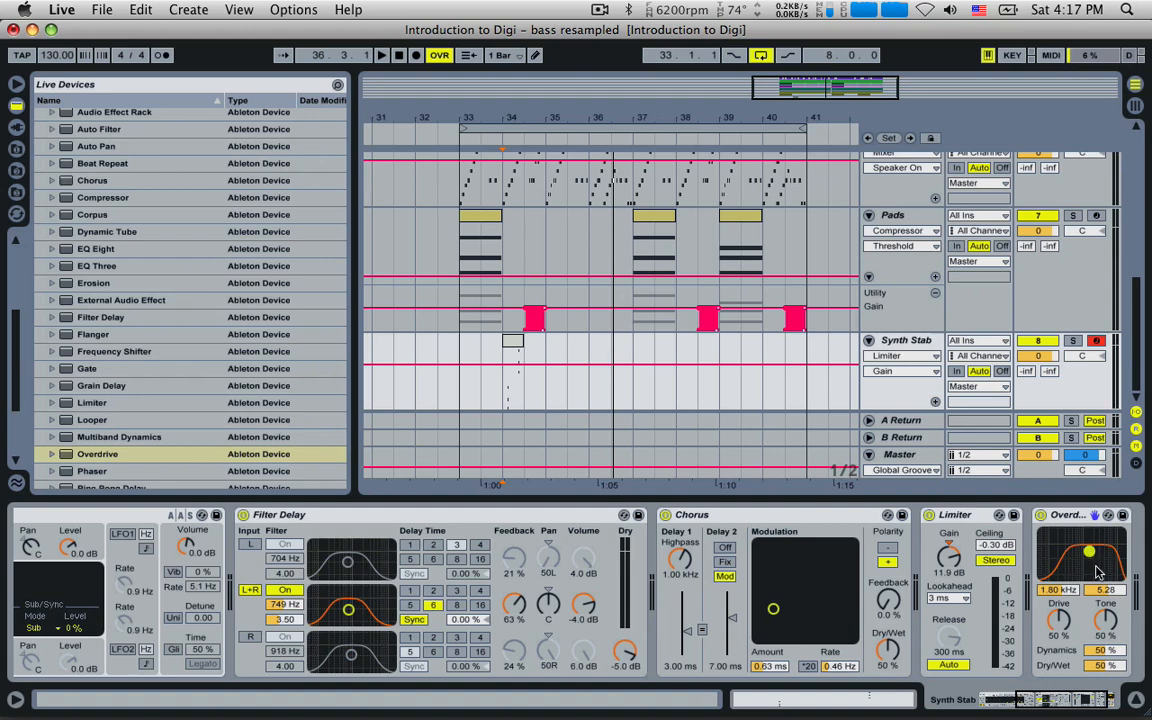
{"action": "key", "text": "space"}
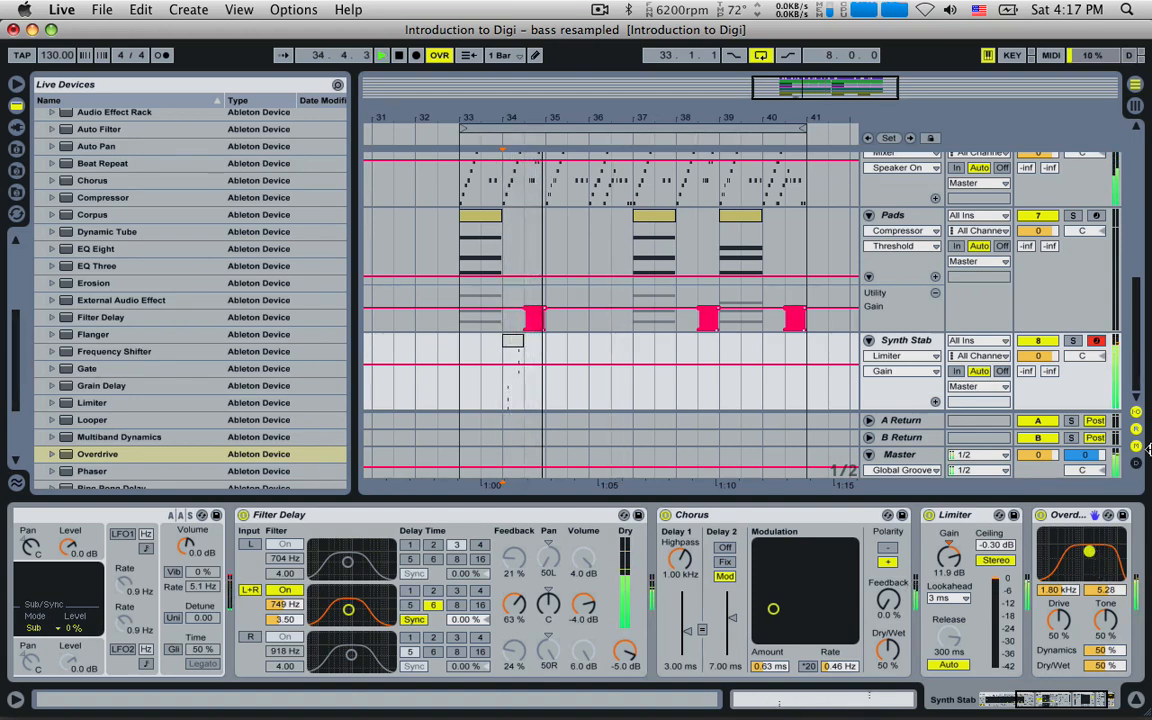
{"action": "key", "text": "space"}
- Solo the Synth Stab while setting the Overdrive filter to 5.40 kHz with bandwidth 3.33, then return to the full mix
{"action": "left_click", "coordinate": [1073, 342]}
{"action": "left_click_drag", "start_coordinate": [1089, 551], "coordinate": [1109, 558]}
{"action": "key", "text": "space"}
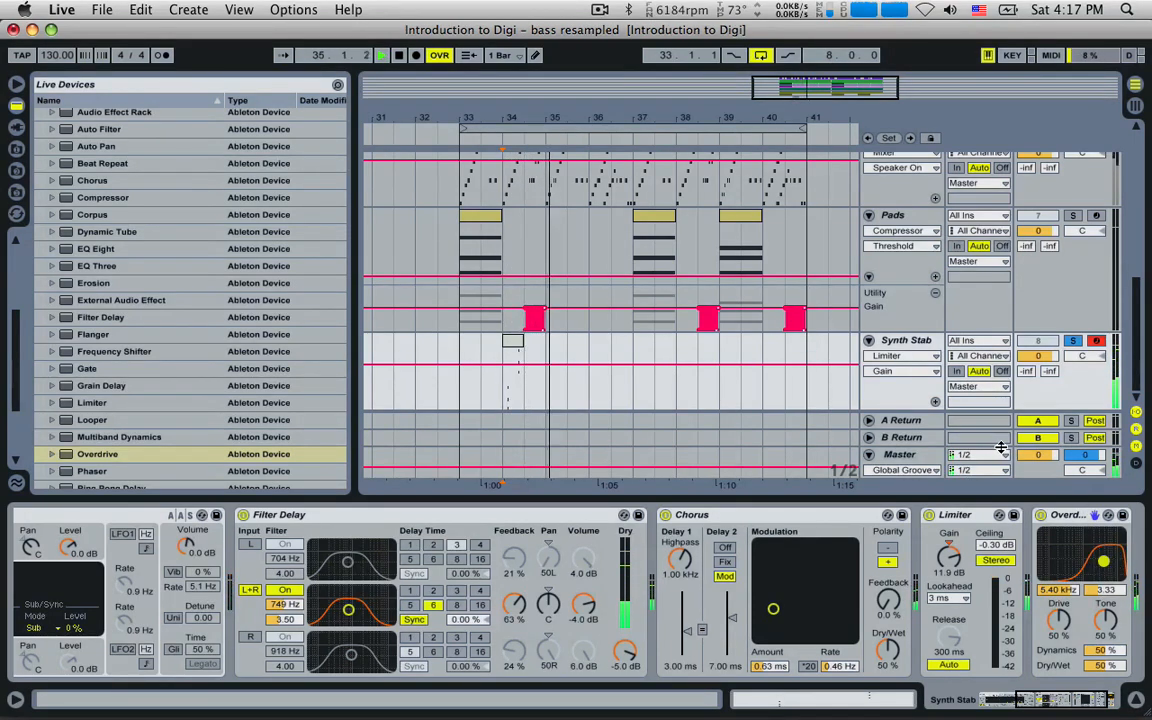
{"action": "left_click", "coordinate": [1072, 341]}
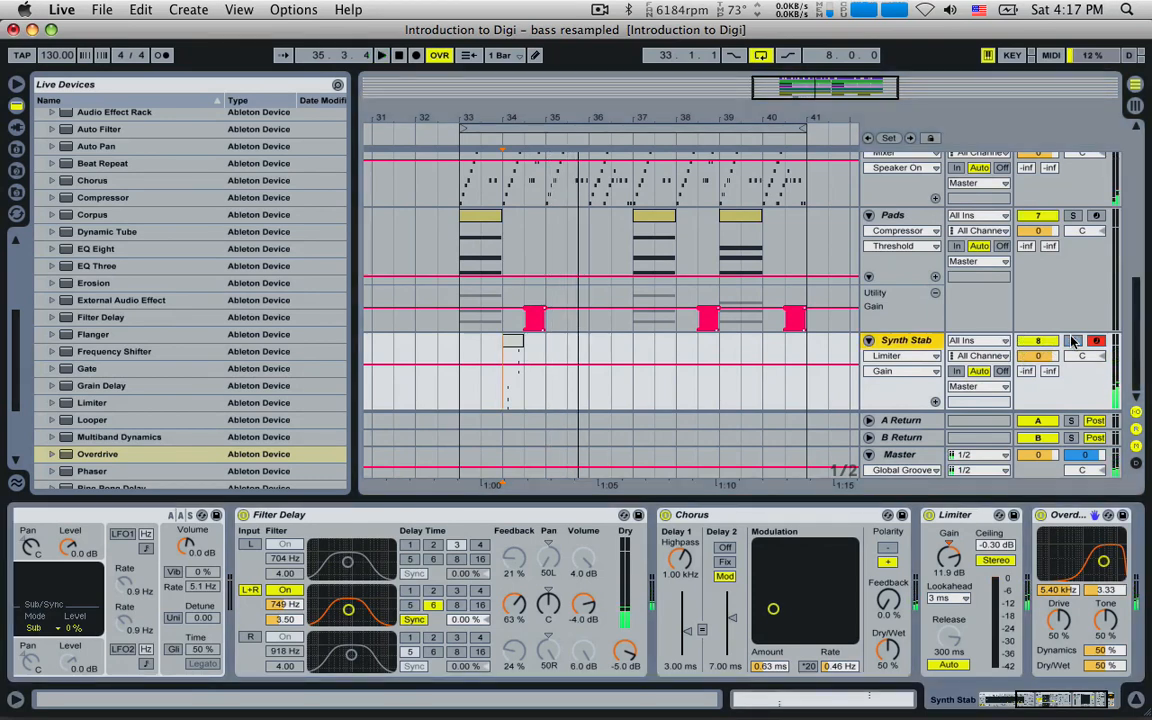
{"action": "key", "text": "space"}
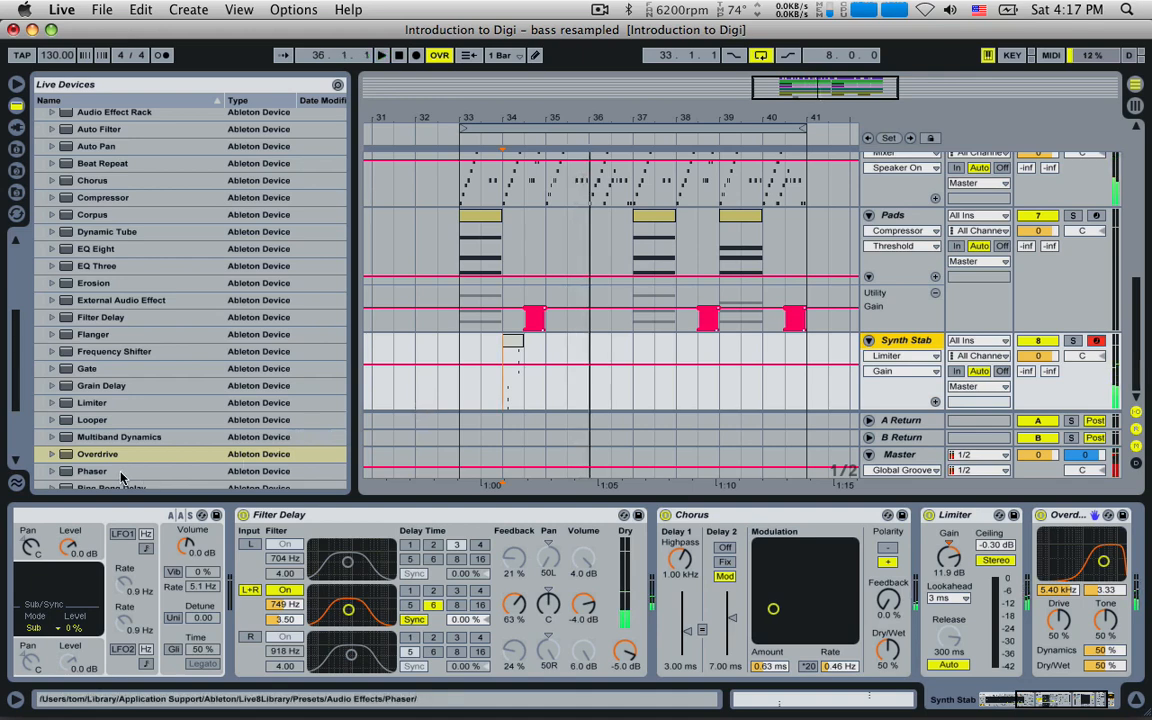
- Add a Reverb after the Overdrive with a decay time of 432 ms and a dry/wet of 40%
{"action": "scroll", "coordinate": [121, 478], "scroll_direction": "down", "scroll_amount": 2}
{"action": "scroll", "coordinate": [100, 476], "scroll_direction": "down", "scroll_amount": 1}
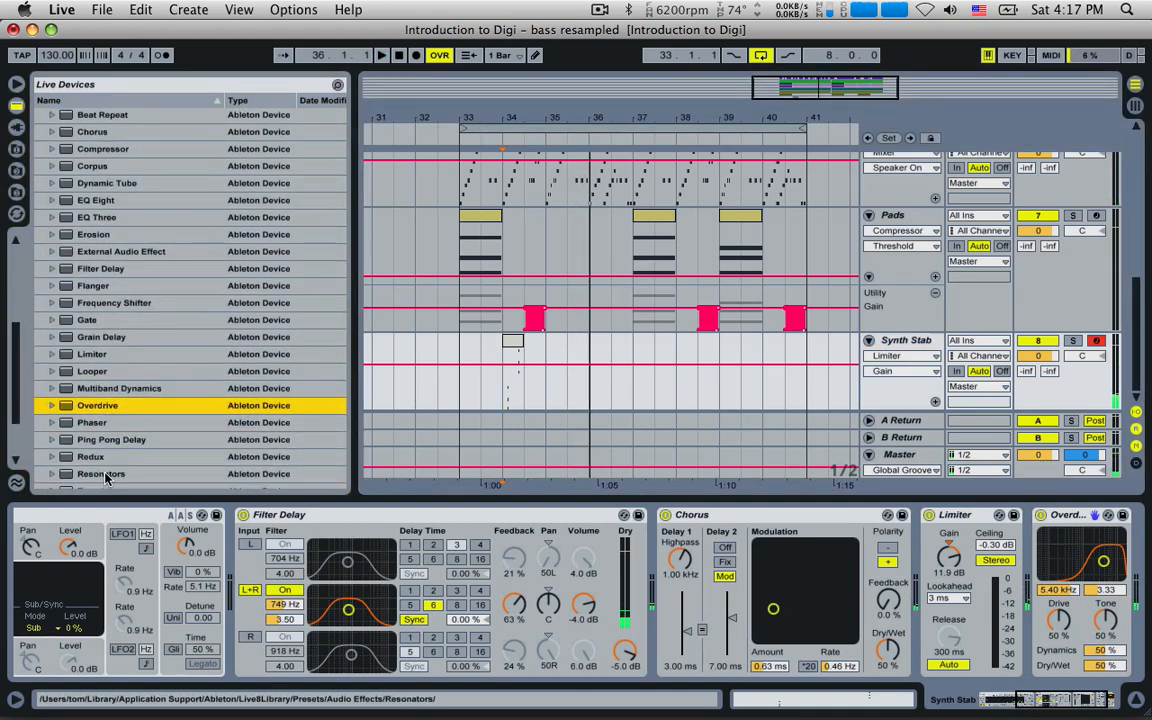
{"action": "scroll", "coordinate": [106, 460], "scroll_direction": "down", "scroll_amount": 7}
{"action": "left_click", "coordinate": [94, 377]}
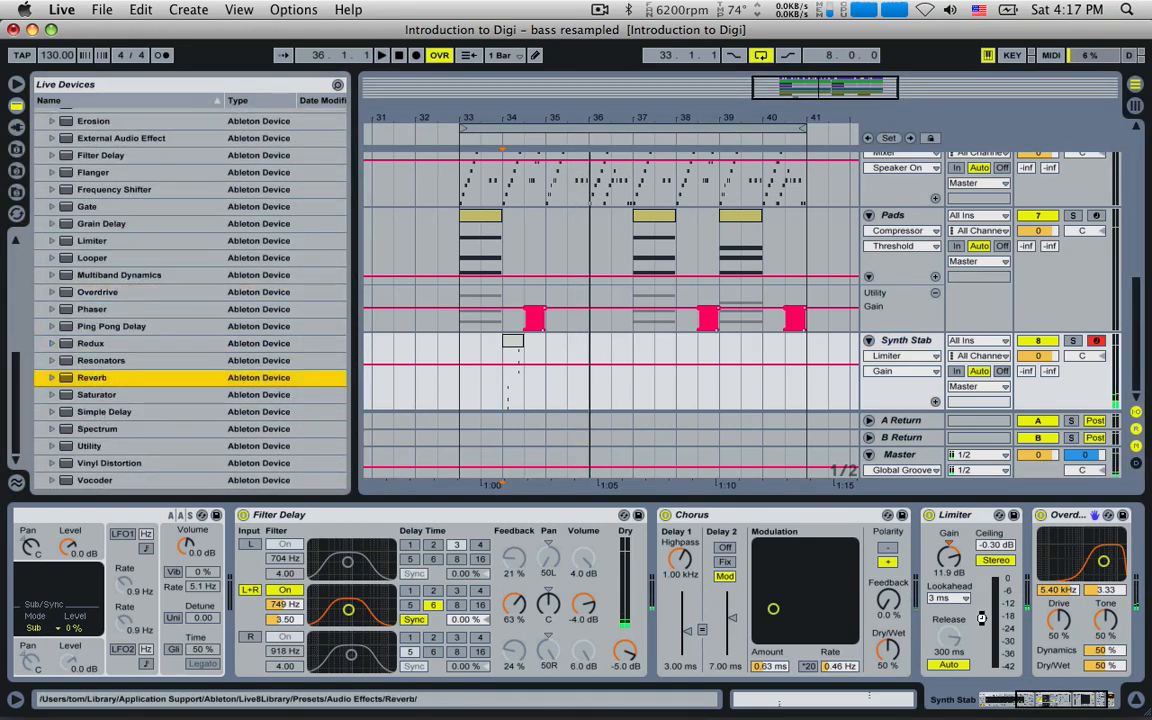
{"action": "left_click_drag", "start_coordinate": [981, 618], "coordinate": [884, 680]}
{"action": "left_click_drag", "start_coordinate": [931, 652], "coordinate": [931, 678]}
{"action": "left_click_drag", "start_coordinate": [1122, 655], "coordinate": [1097, 653]}
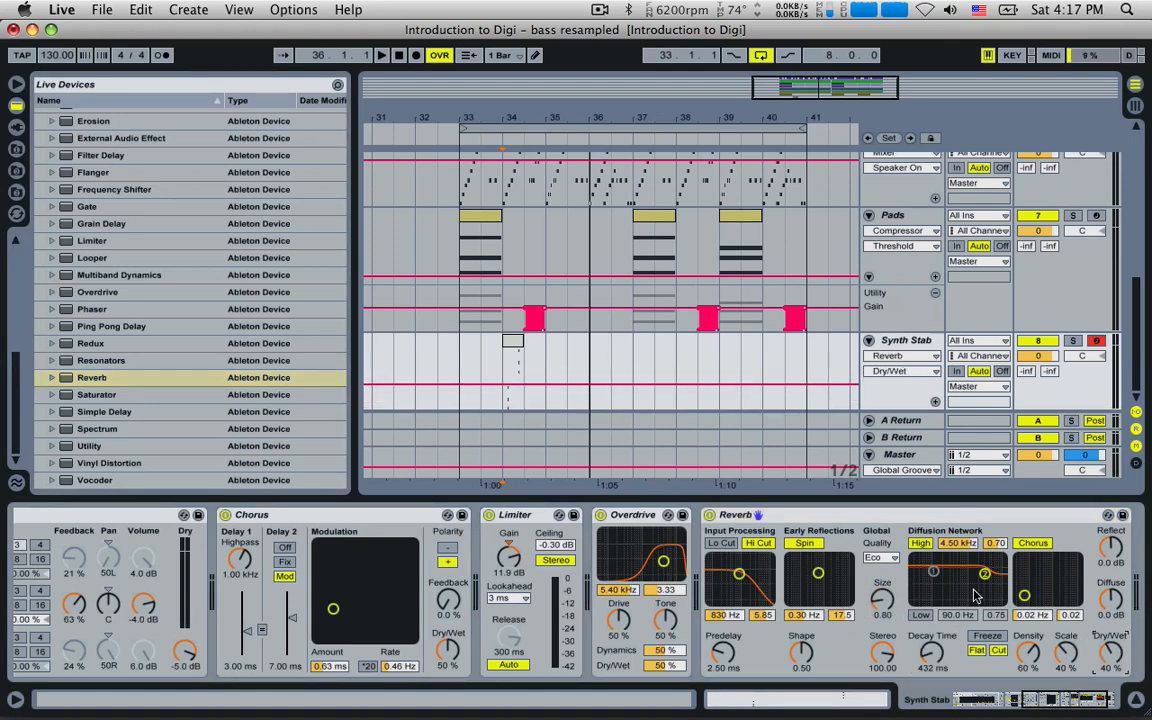
- Audition the stab from bar 34 and set the Reverb's size to 1.16 and its decay time to 932 ms
{"action": "left_click", "coordinate": [499, 370]}
{"action": "key", "text": "space"}
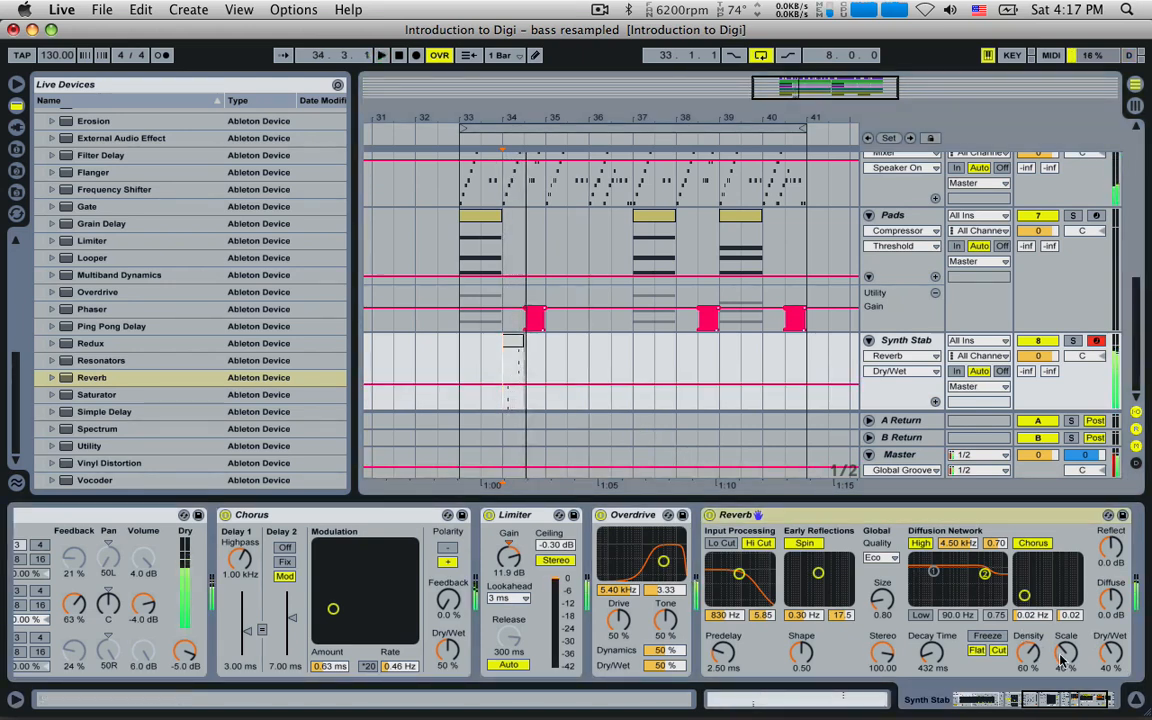
{"action": "left_click_drag", "start_coordinate": [880, 602], "coordinate": [880, 589]}
{"action": "left_click_drag", "start_coordinate": [932, 654], "coordinate": [932, 638]}
{"action": "key", "text": "space"}
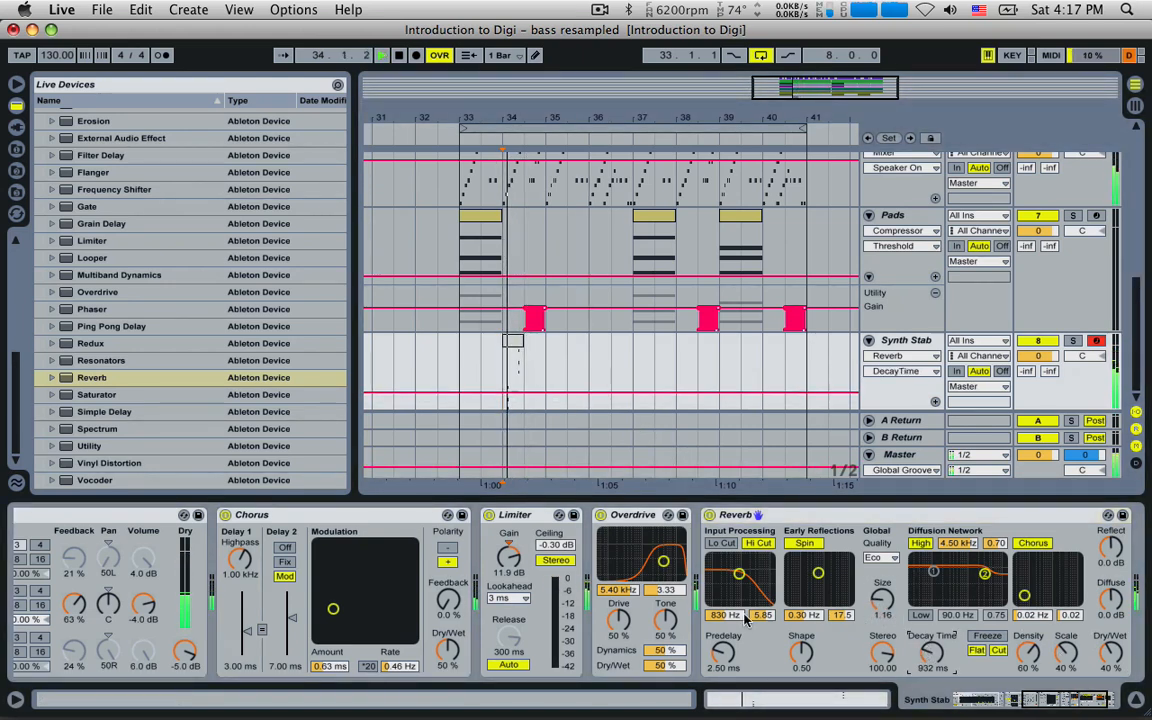
- Set the Overdrive filter to 6.20 kHz with bandwidth 1.92 and replay the stab from bar 34
{"action": "left_click_drag", "start_coordinate": [666, 568], "coordinate": [666, 572]}
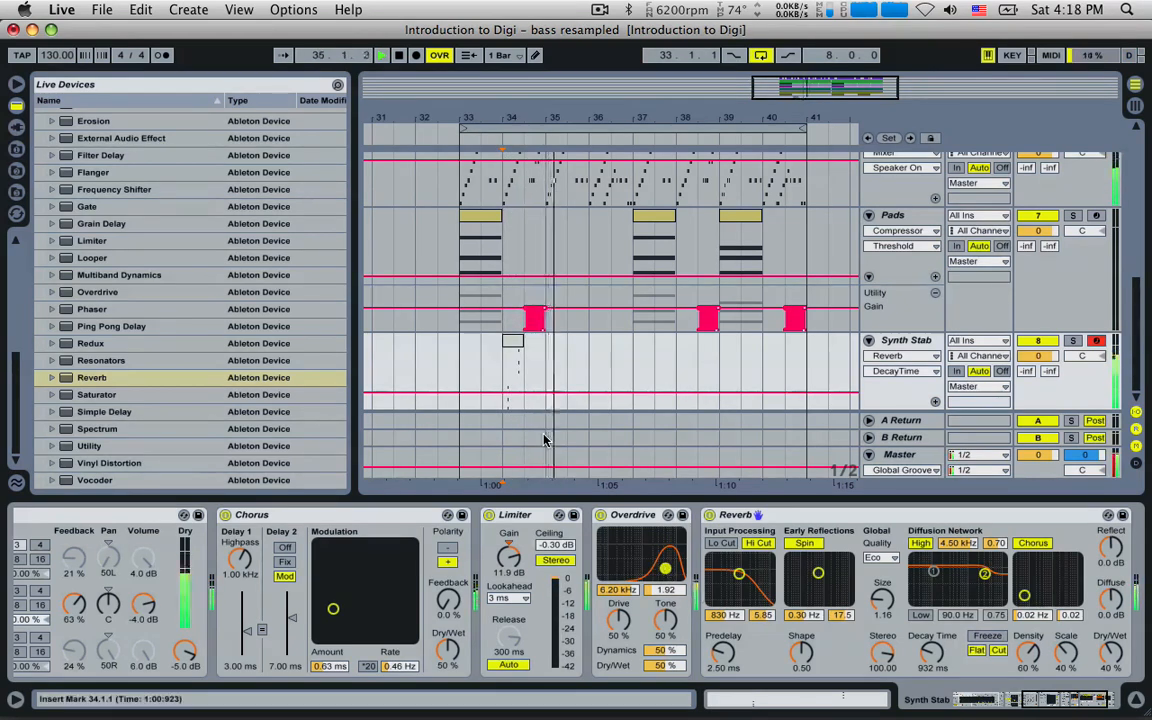
{"action": "key", "text": "space"}
{"action": "key", "text": "space"}
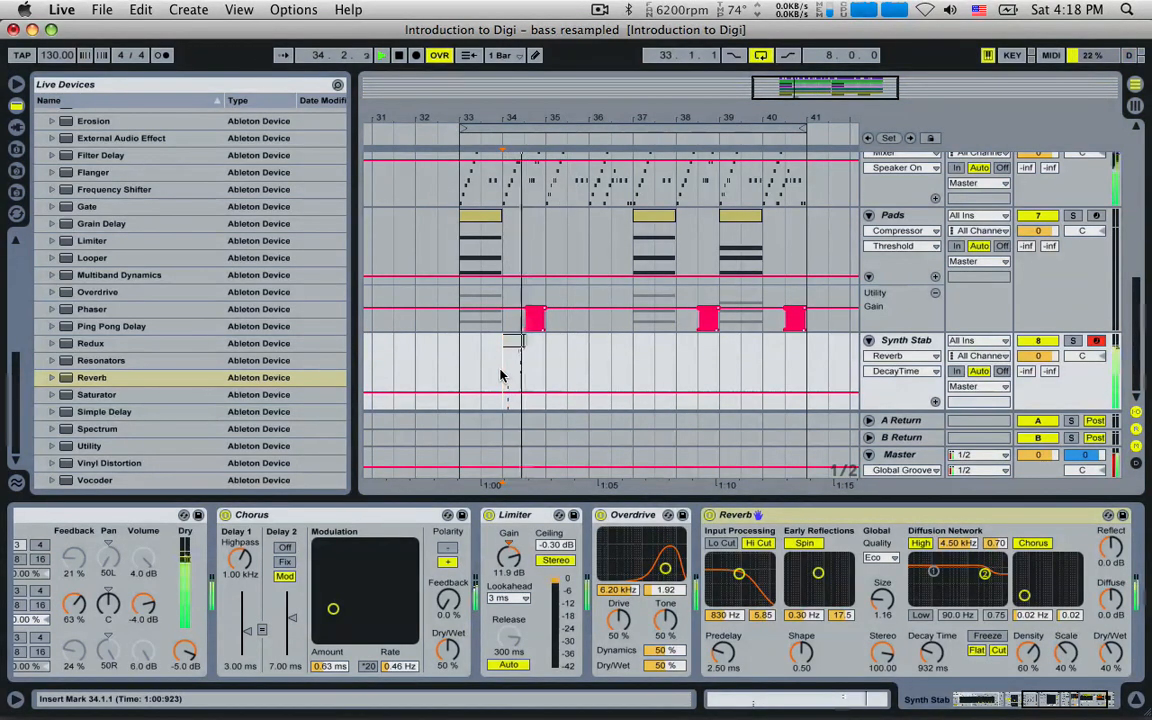
{"action": "key", "text": "space"}
{"action": "key", "text": "space"}
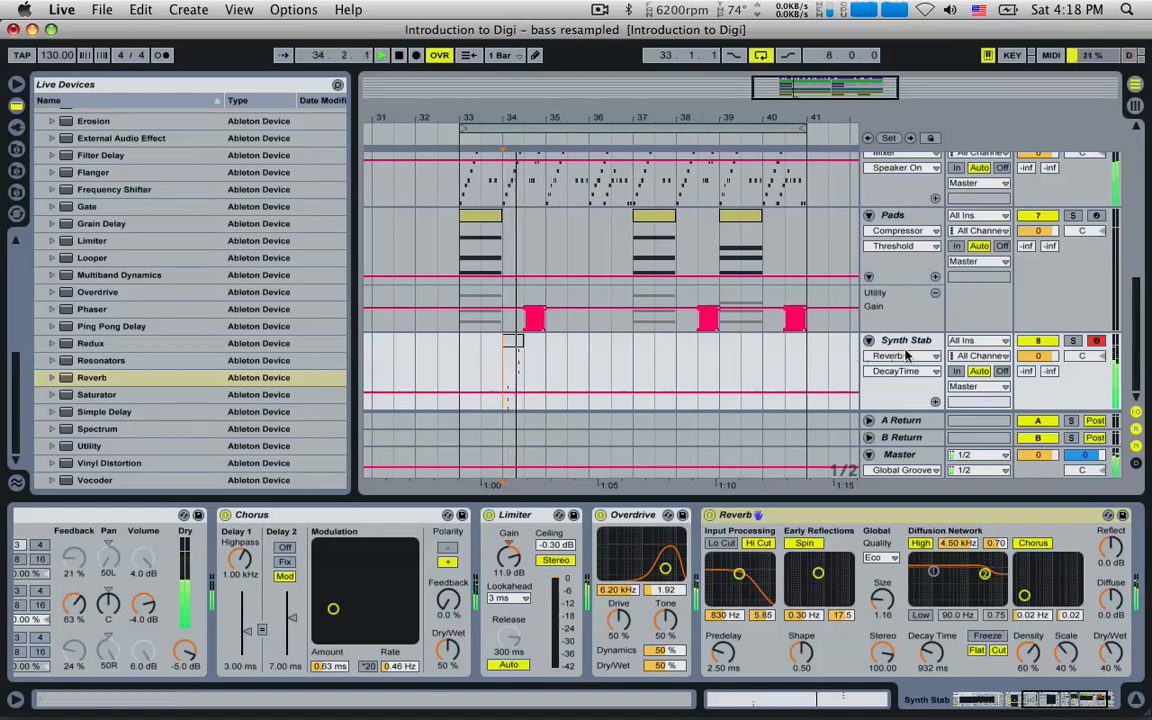
{"action": "key", "text": "space"}
- In Analog, lower filter 1's resonance to 18%, switch oscillator 1 to a sawtooth, and audition the stab
{"action": "scroll", "coordinate": [704, 643], "scroll_direction": "left", "scroll_amount": 10}
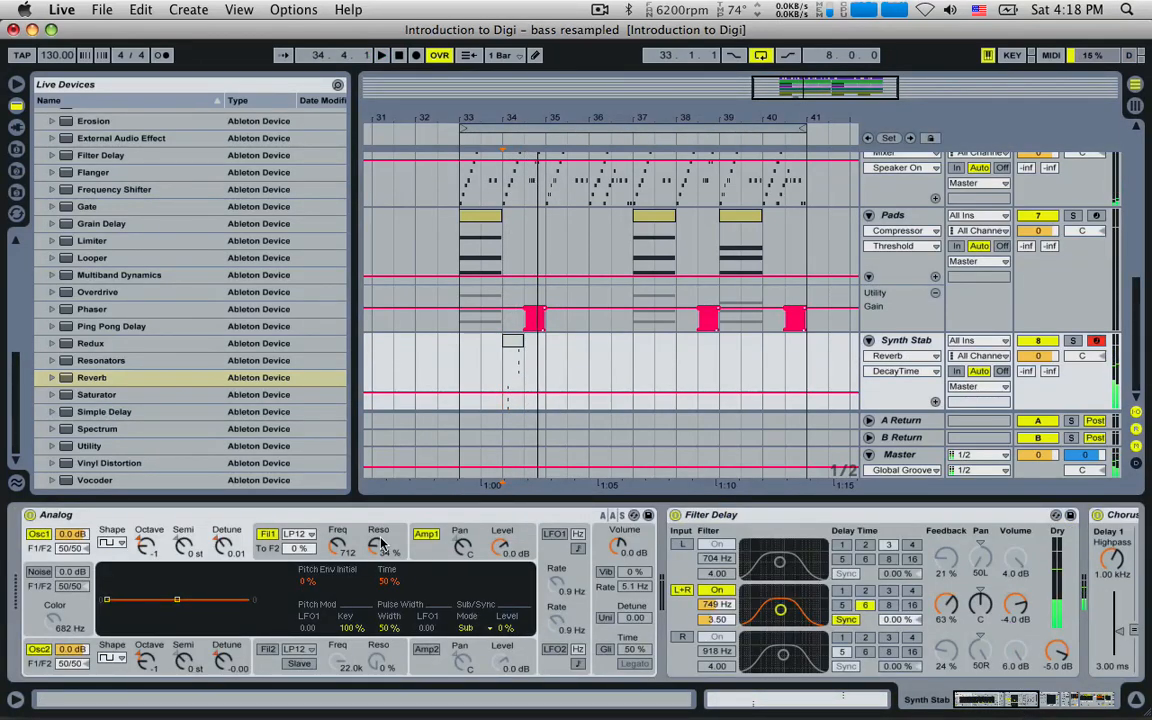
{"action": "left_click_drag", "start_coordinate": [380, 543], "coordinate": [380, 560]}
{"action": "key", "text": "space"}
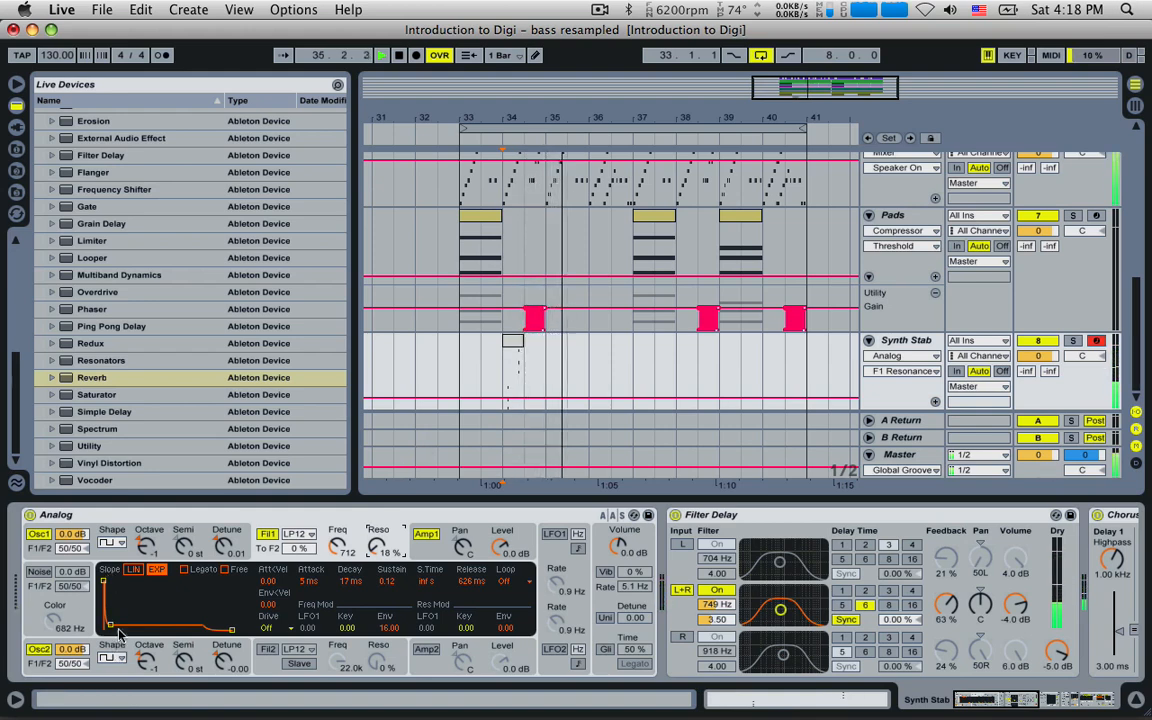
{"action": "key", "text": "space"}
{"action": "left_click", "coordinate": [111, 543]}
{"action": "left_click", "coordinate": [110, 571]}
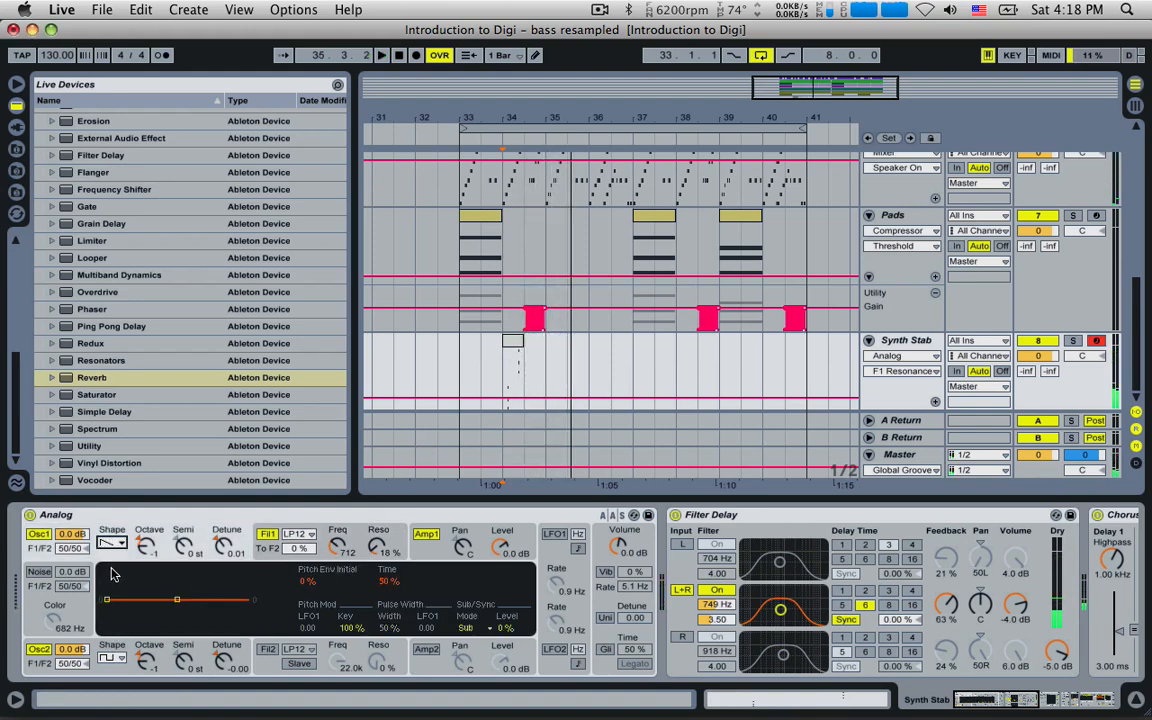
{"action": "key", "text": "space"}
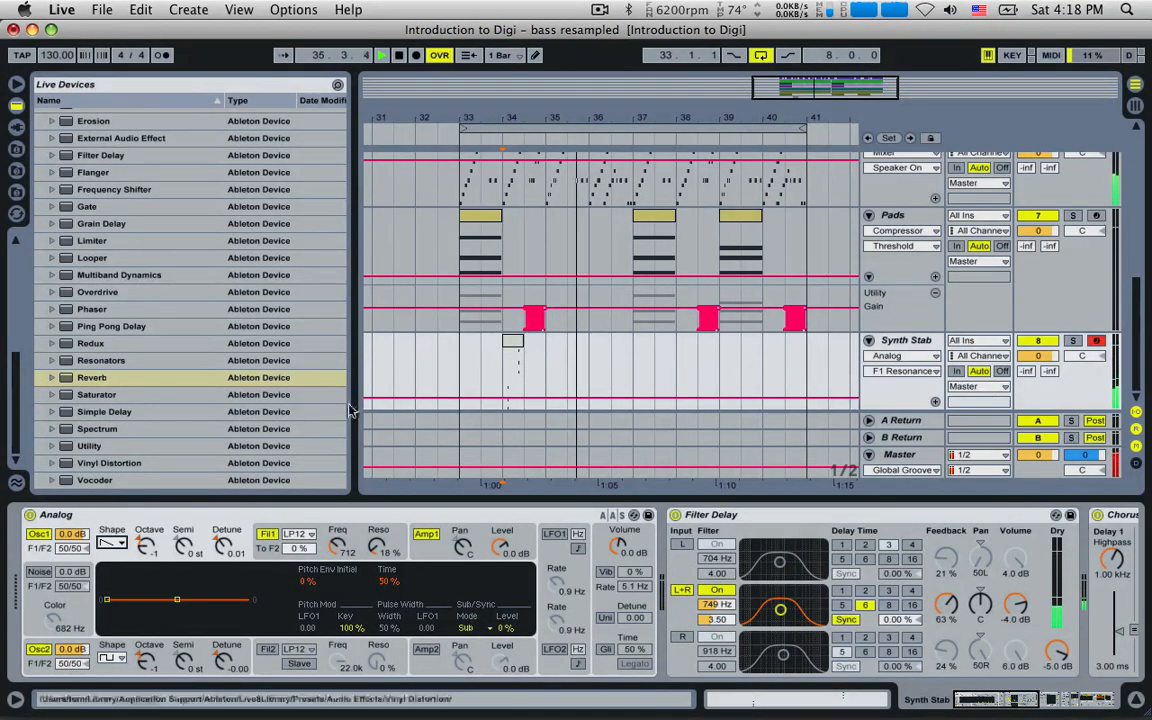
- Play the mix from bar 33 and duplicate the Synth Stab clip from bar 34 to 38.3
{"action": "left_click", "coordinate": [457, 378]}
{"action": "key", "text": "space"}
{"action": "key", "text": "space"}
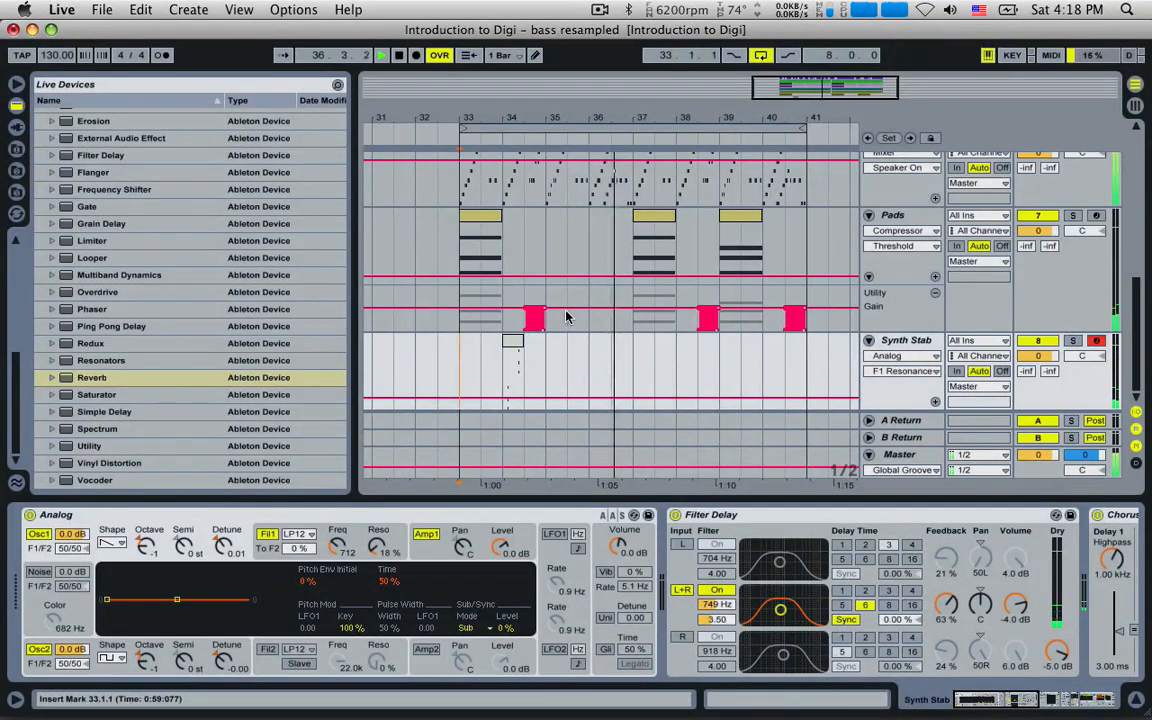
{"action": "left_click", "coordinate": [512, 341]}
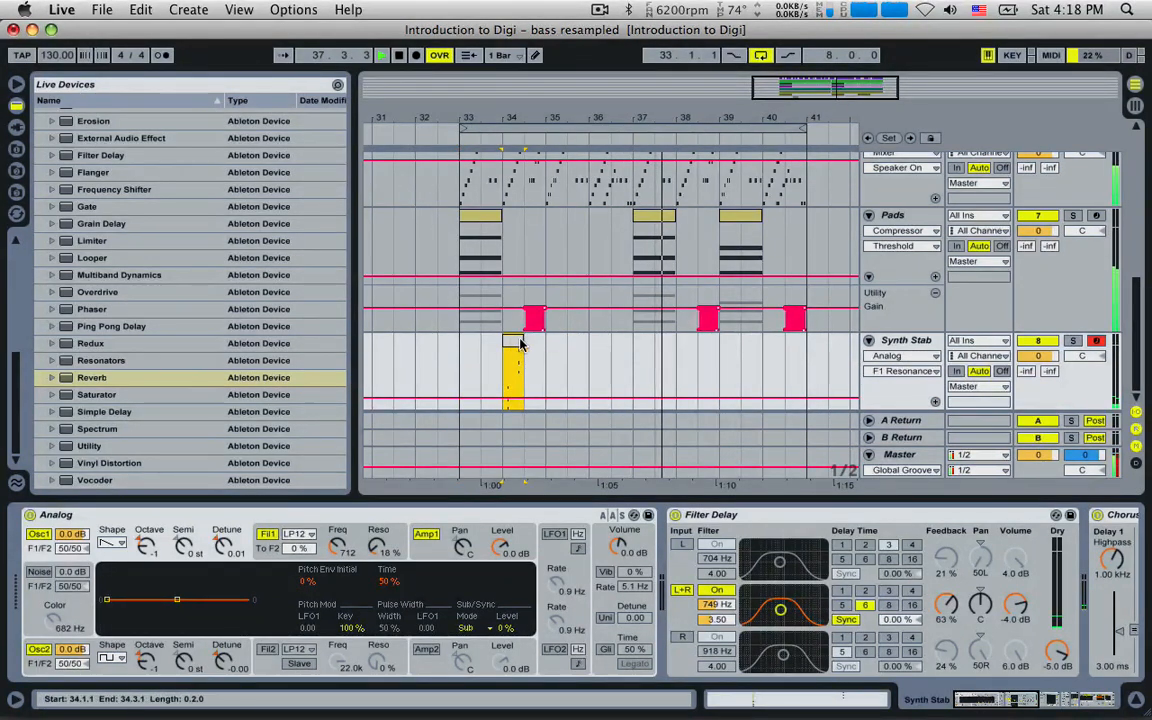
{"action": "left_click_drag", "start_coordinate": [519, 341], "coordinate": [706, 341]}
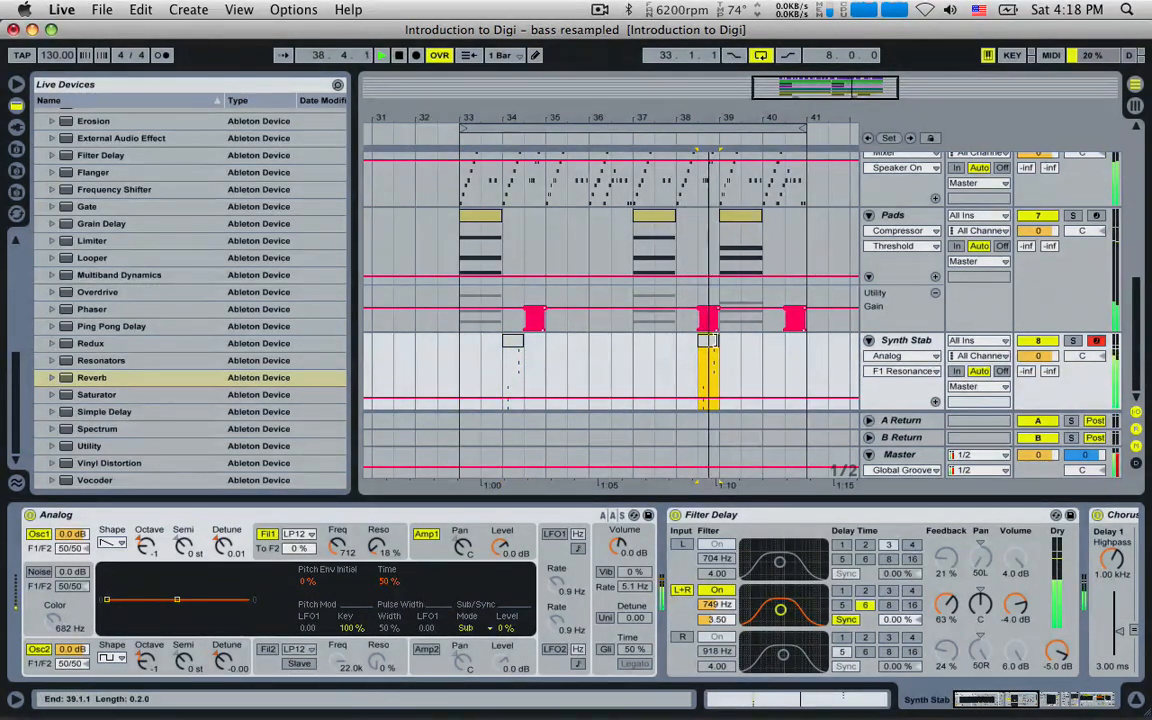
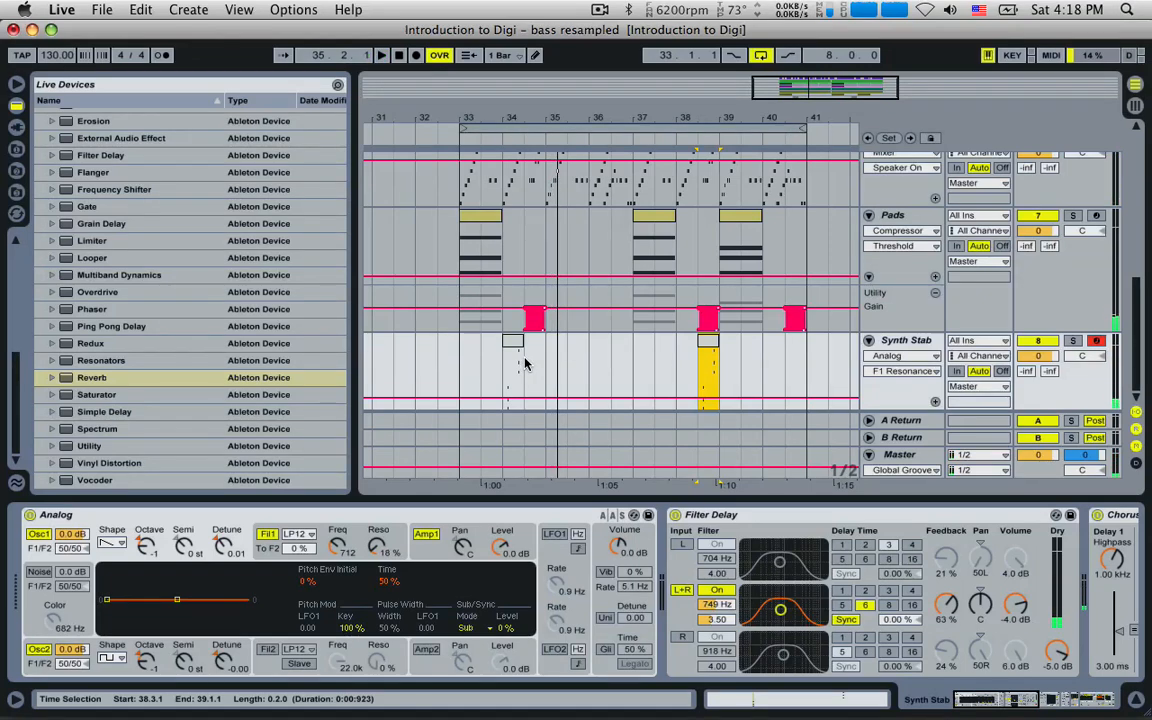
- Turn off the Synth Stab's Filter Delay, then move the bar 34 clip to 33.1.1 and open it to play its notes
{"action": "left_click", "coordinate": [676, 515]}
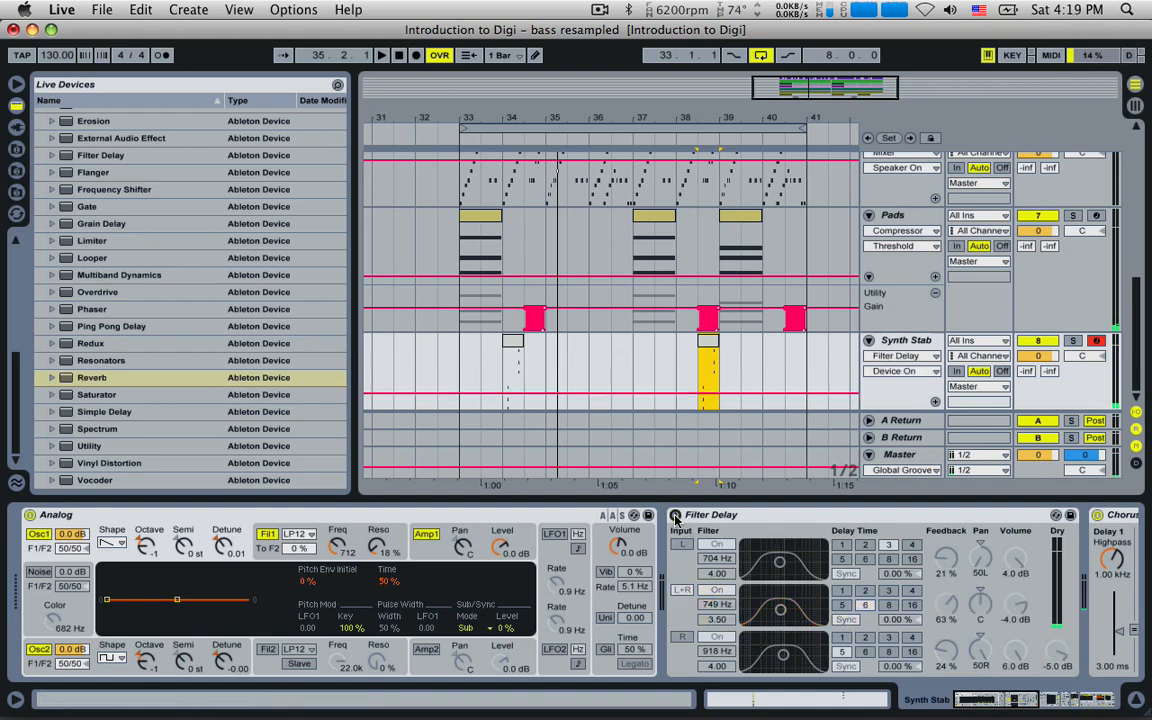
{"action": "left_click", "coordinate": [470, 352]}
{"action": "left_click_drag", "start_coordinate": [466, 348], "coordinate": [470, 345]}
{"action": "double_click", "coordinate": [470, 344]}
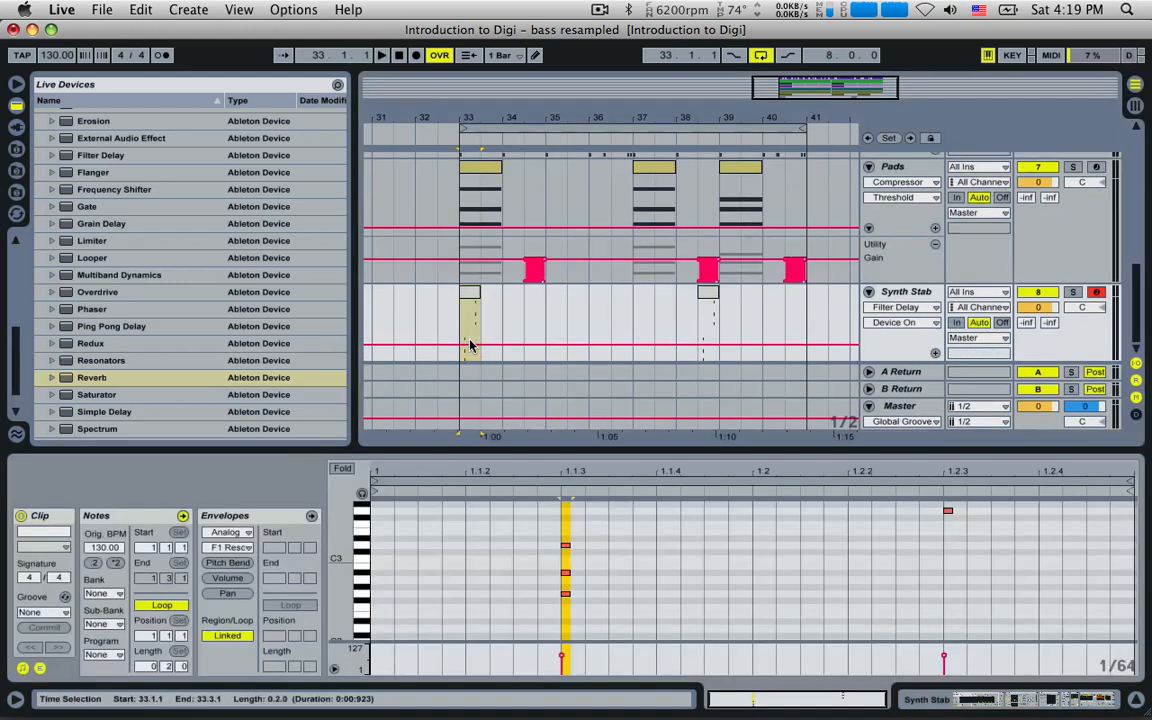
{"action": "key", "text": "space"}
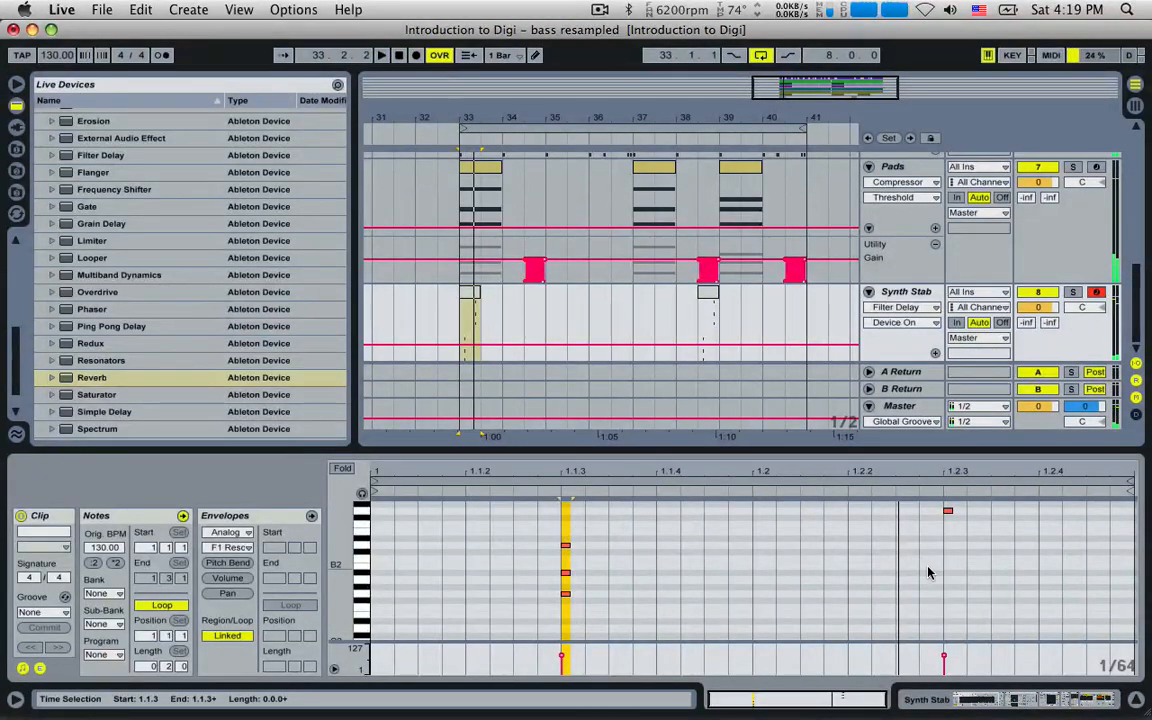
- Delete the high chord at 1.2.3 from the bar 33 stab clip, audition it, and duplicate the clip to 33.3
{"action": "scroll", "coordinate": [928, 570], "scroll_direction": "up", "scroll_amount": 3}
{"action": "left_click_drag", "start_coordinate": [927, 510], "coordinate": [975, 592]}
{"action": "key", "text": "Delete"}
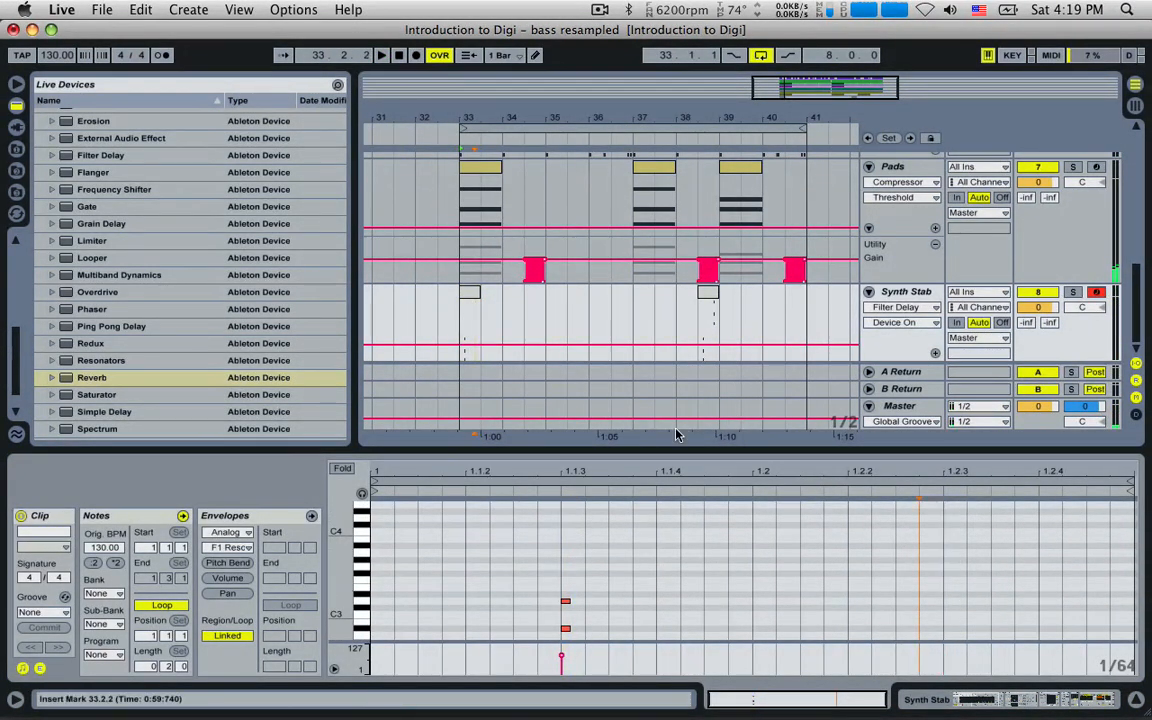
{"action": "key", "text": "space"}
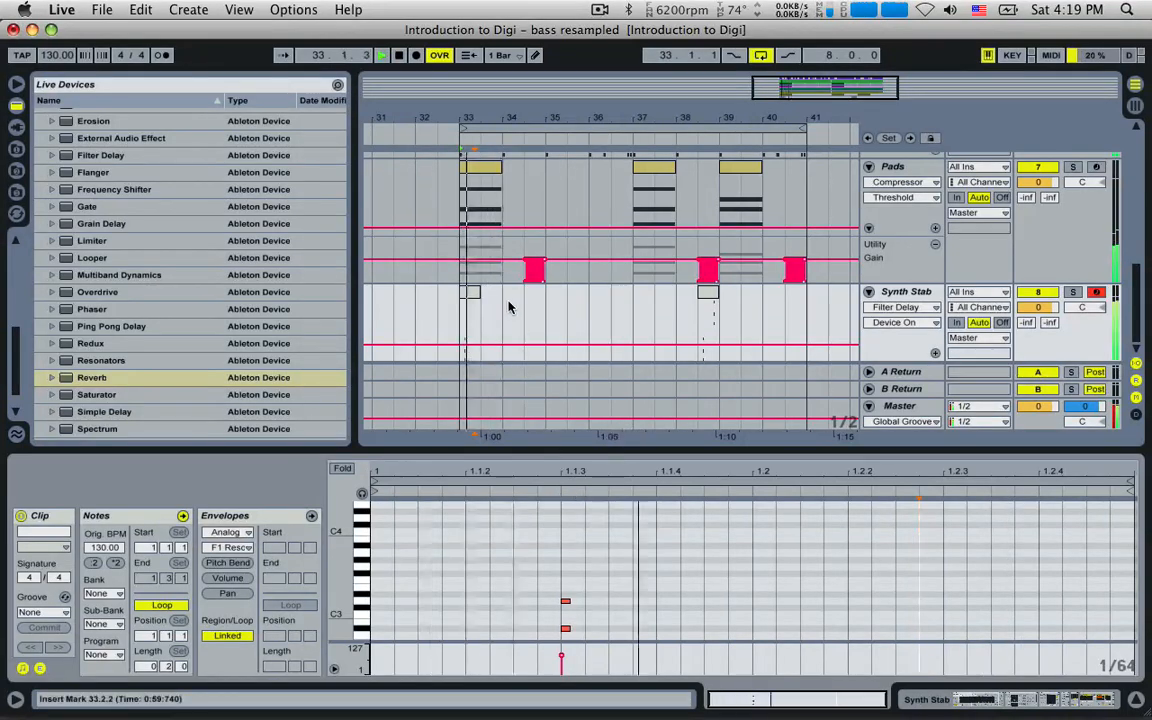
{"action": "mouse_move", "coordinate": [478, 296]}
{"action": "left_mouse_down"}
{"action": "mouse_move", "coordinate": [514, 300]}
{"action": "mouse_move", "coordinate": [485, 297]}
{"action": "left_mouse_up"}
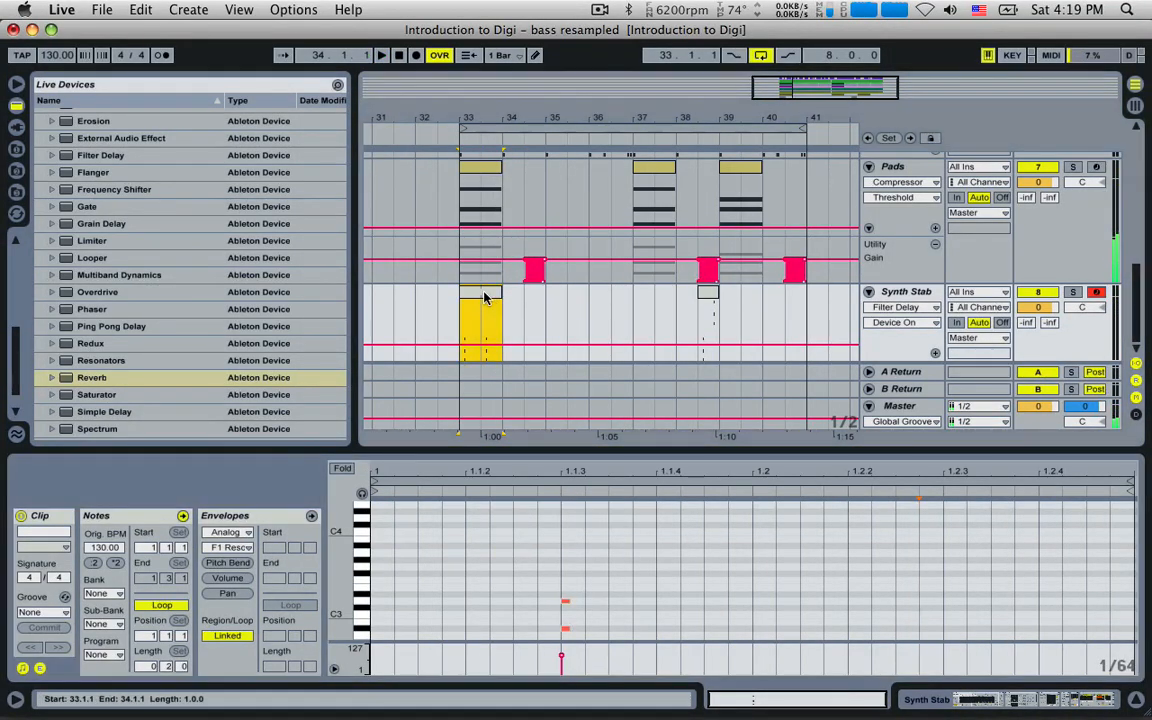
{"action": "key", "text": "super+j"}
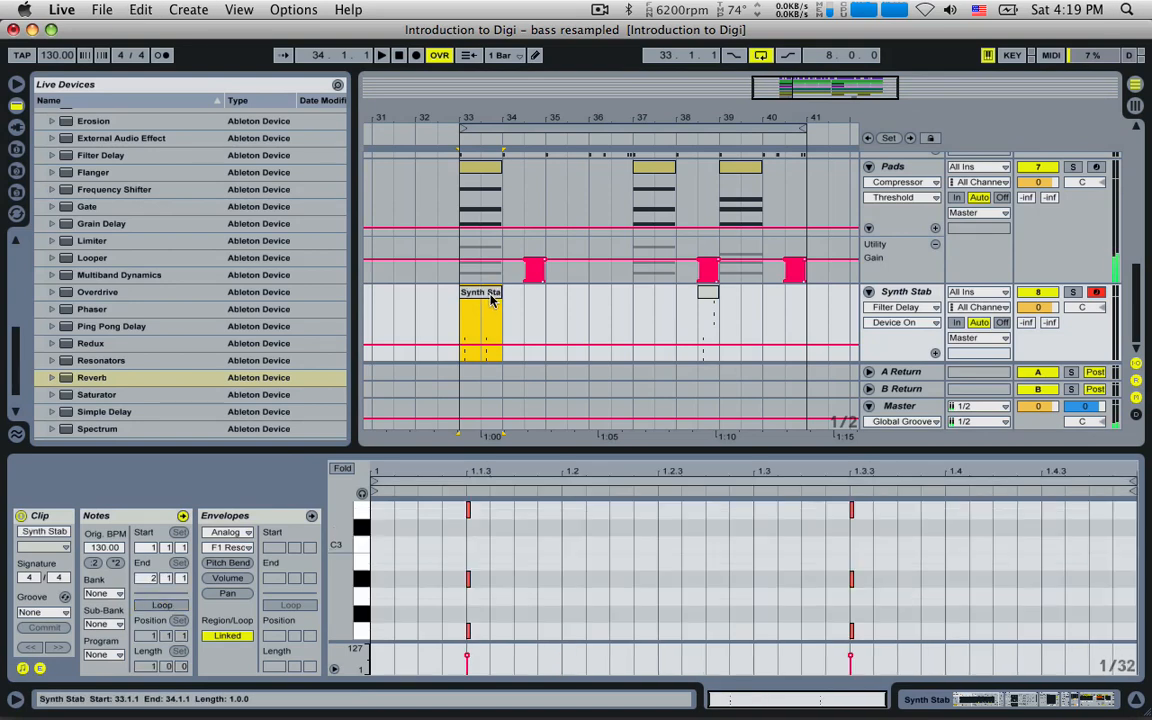
{"action": "key", "text": "super+z"}
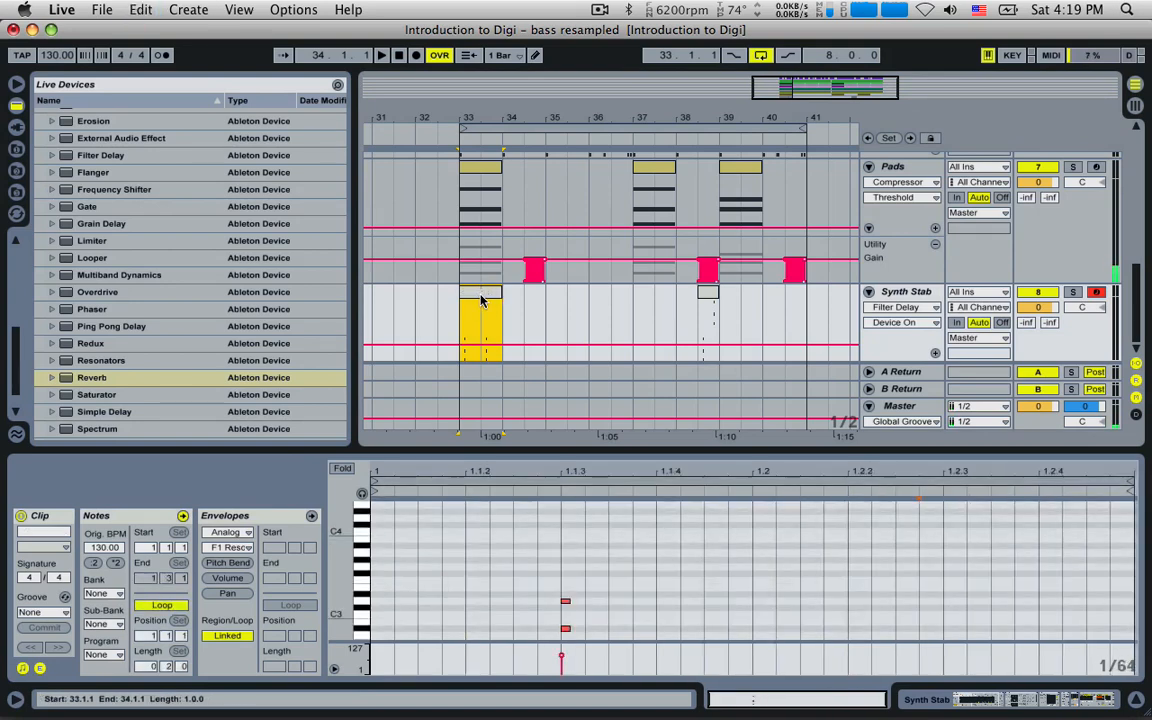
{"action": "key", "text": "super+j"}
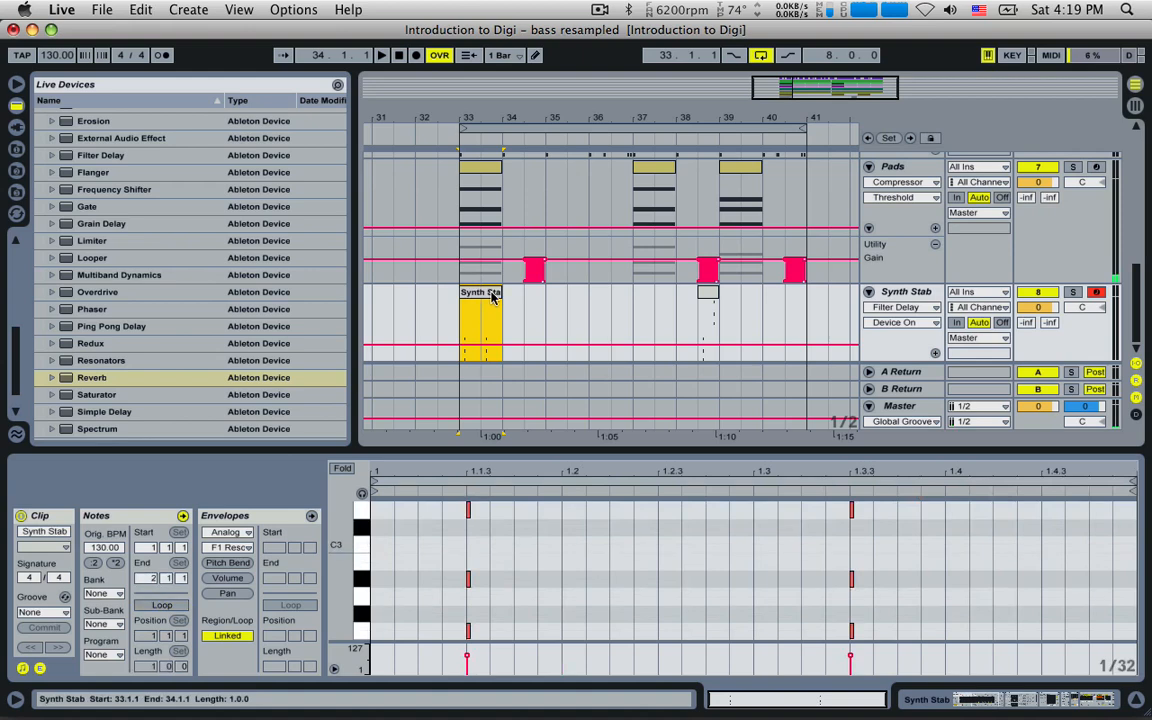
{"action": "key", "text": "super+z"}
{"action": "left_click", "coordinate": [291, 15]}
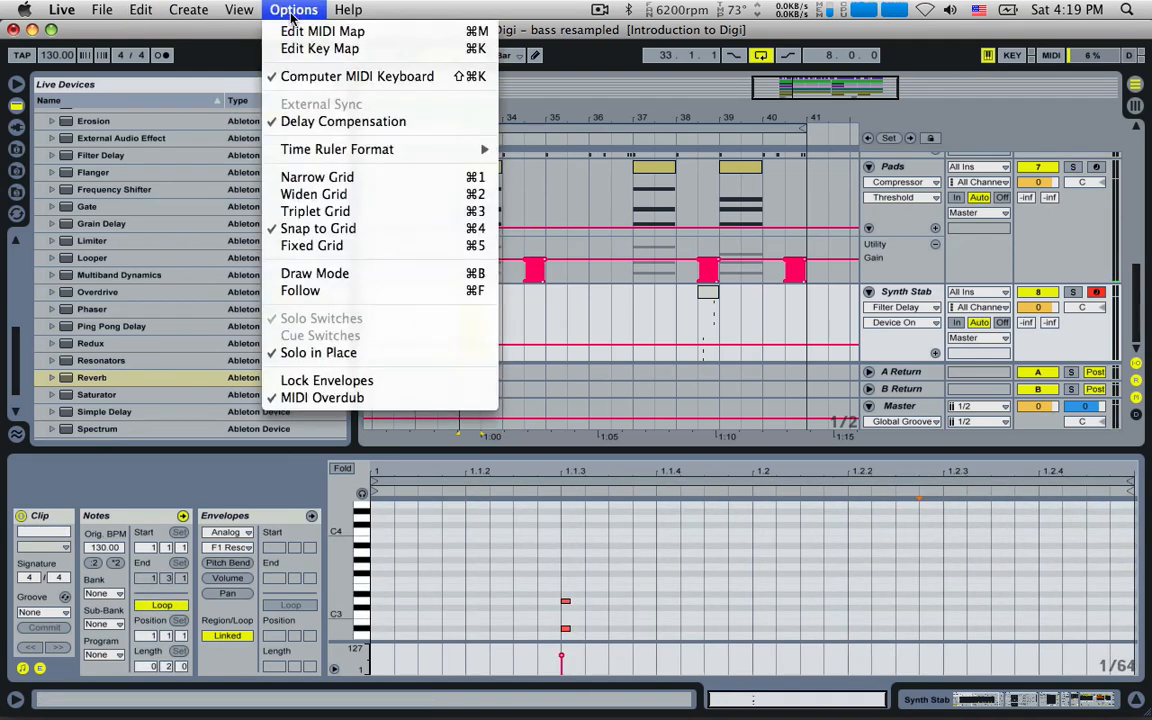
{"action": "mouse_move", "coordinate": [140, 12]}
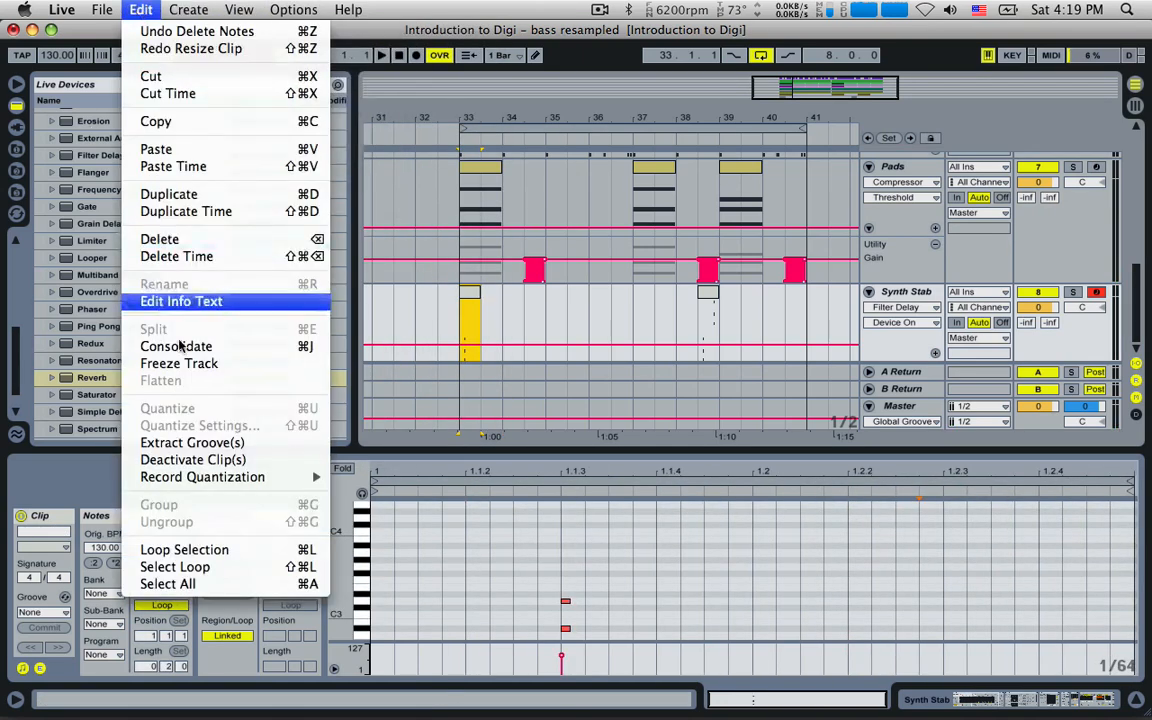
{"action": "left_click", "coordinate": [478, 297]}
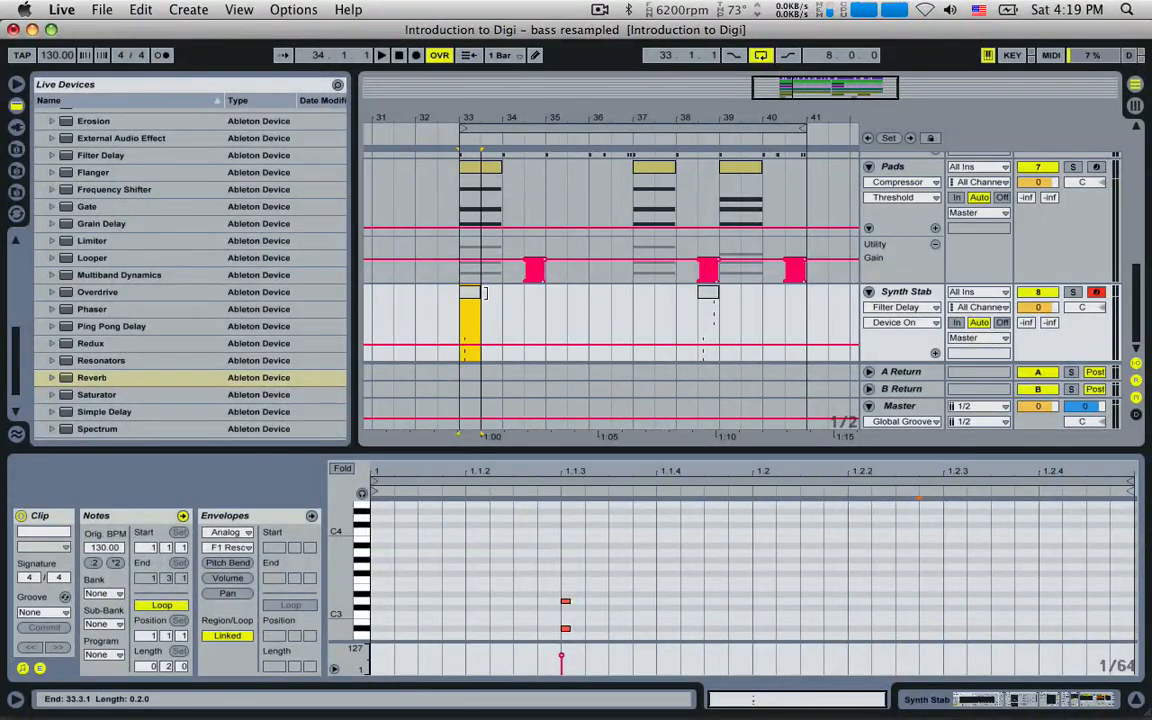
- Extend the Synth Stab clip at 33.1.1 to bar 34 and consolidate it into a single one-bar clip
{"action": "left_click_drag", "start_coordinate": [484, 292], "coordinate": [496, 291]}
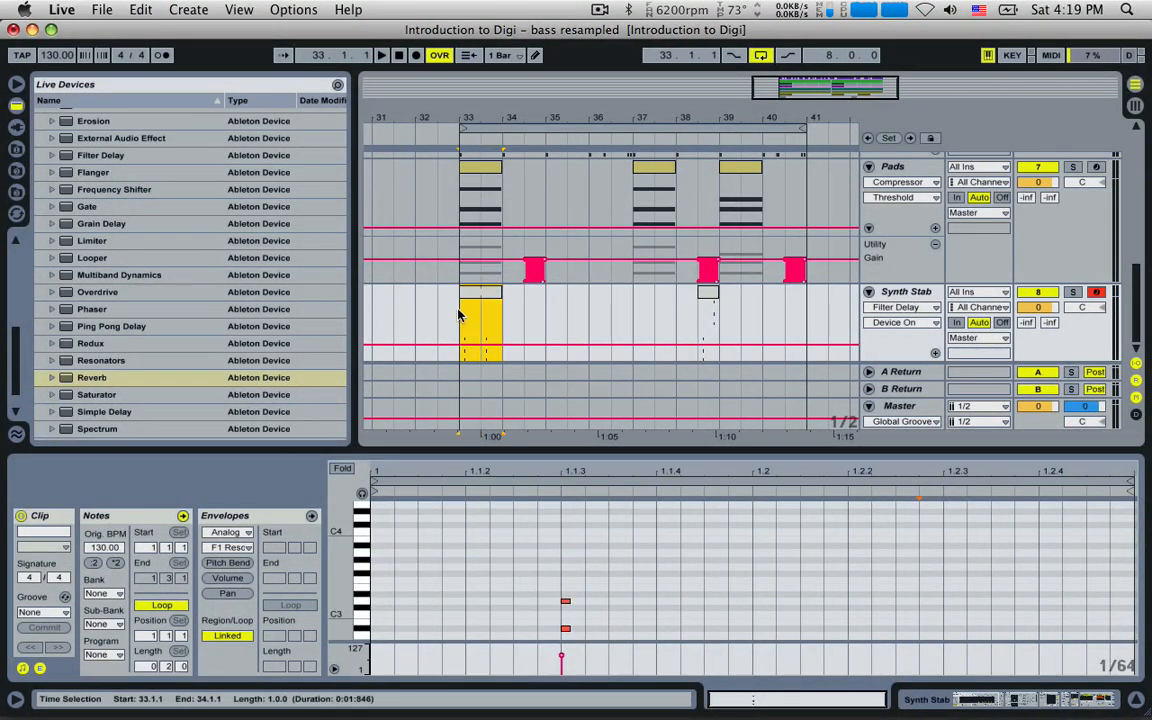
{"action": "left_click", "coordinate": [140, 10]}
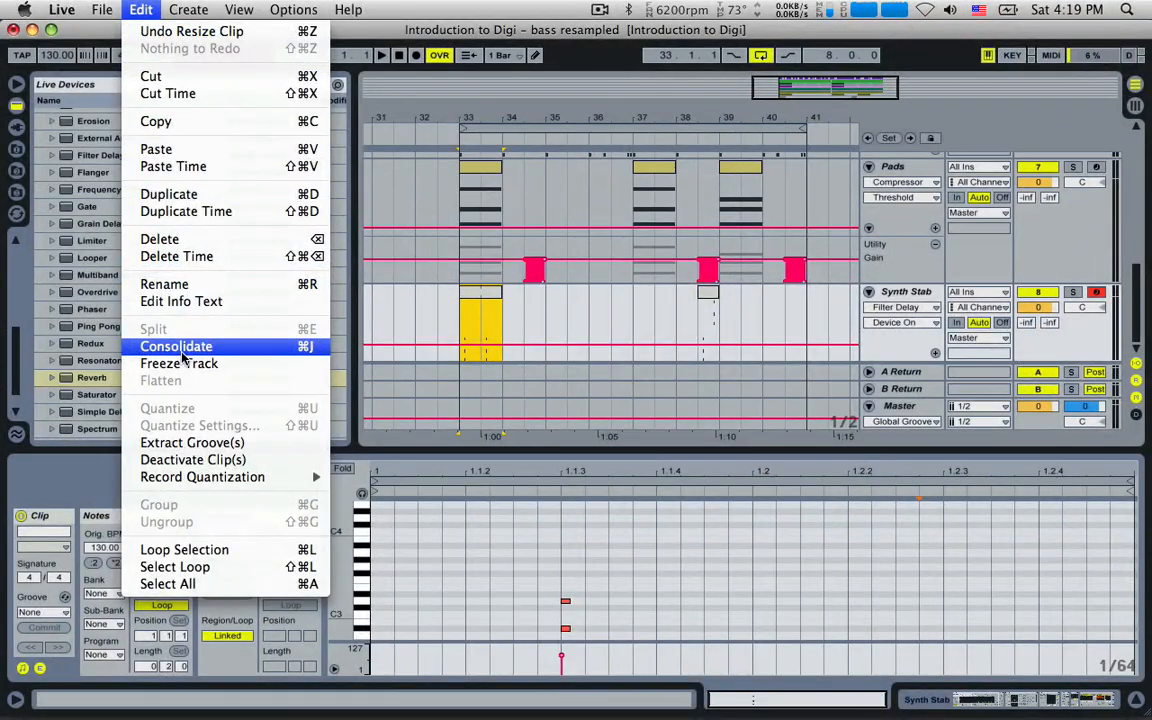
{"action": "left_click", "coordinate": [185, 345]}
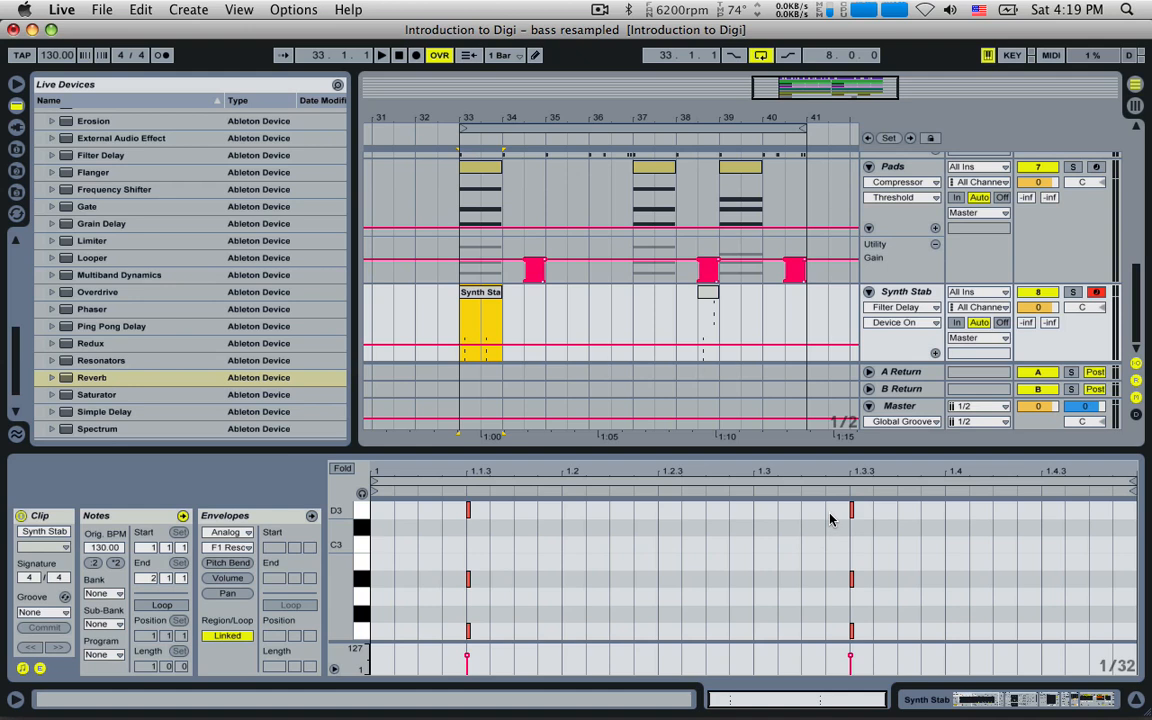
- Play from bar 33 and delete the upper notes from A#2 to D3 in both chords of the Synth Stab clip
{"action": "key", "text": "space"}
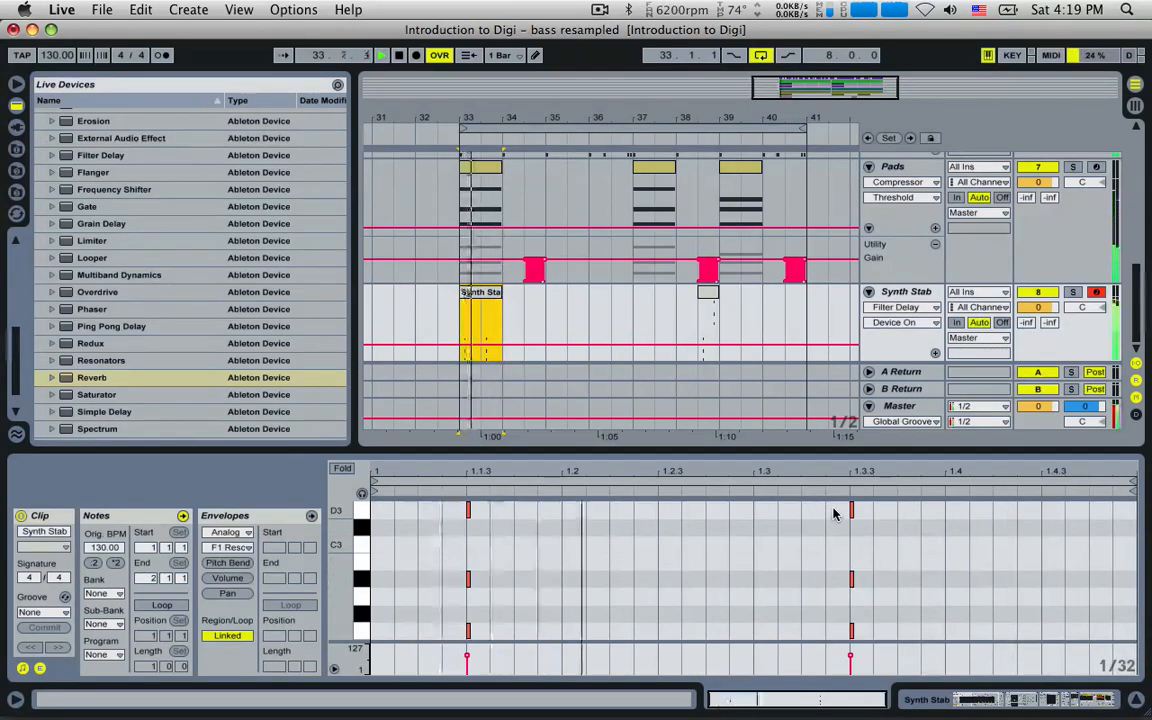
{"action": "left_click_drag", "start_coordinate": [462, 500], "coordinate": [887, 589]}
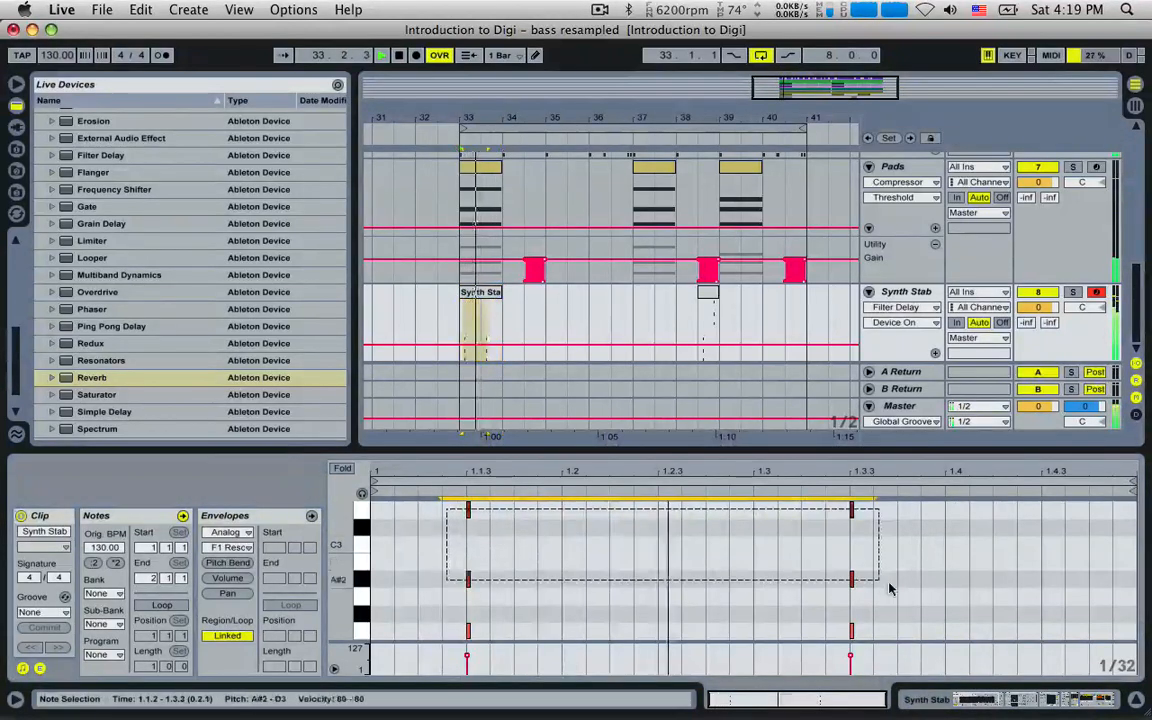
{"action": "key", "text": "Delete"}
{"action": "left_click", "coordinate": [465, 375]}
{"action": "key", "text": "space"}
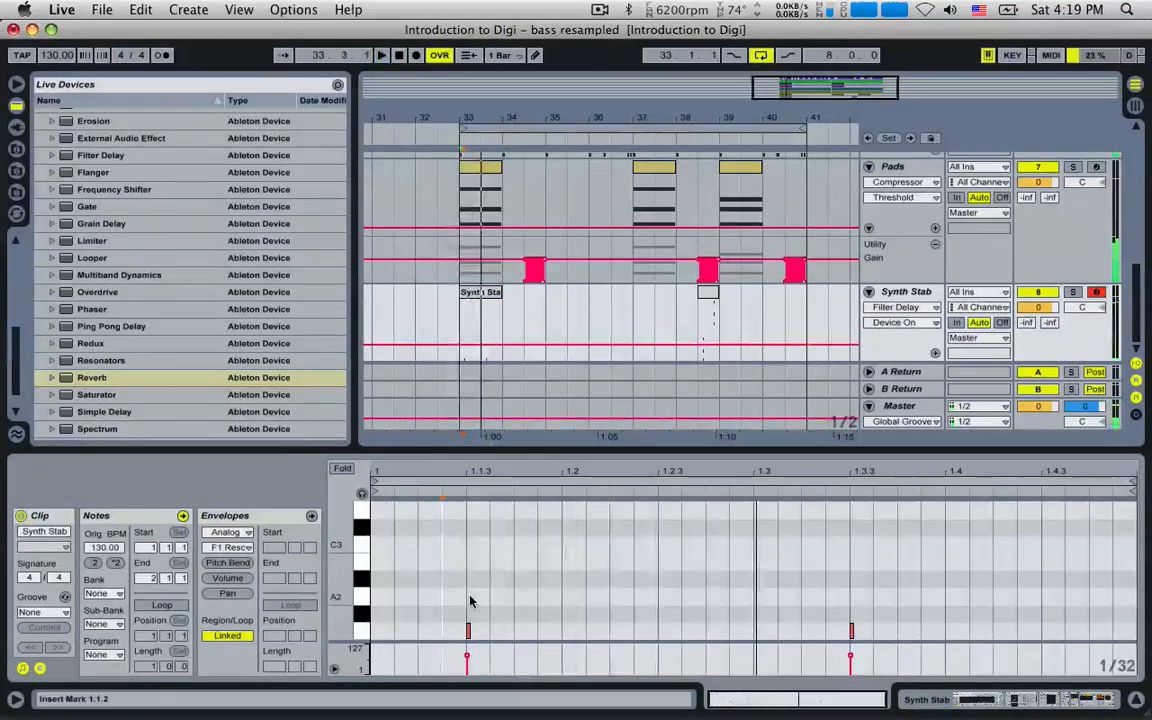
- Move both short notes in the Synth Stab clip to G3 and audition them
{"action": "left_click_drag", "start_coordinate": [467, 637], "coordinate": [847, 563]}
{"action": "key", "text": "space"}
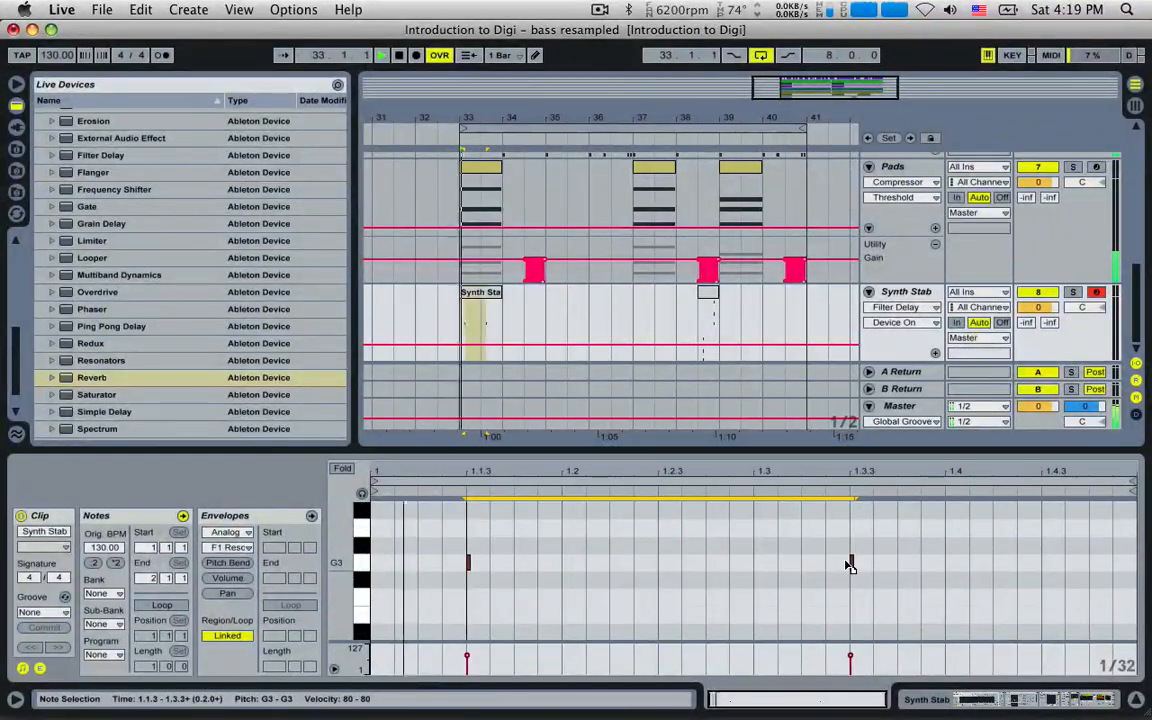
- Set the Analog Amp1 envelope on the Synth Stab track to 5 ms release and 1.00 sustain, auditioning the loop
{"action": "left_click", "coordinate": [916, 291]}
{"action": "left_click", "coordinate": [422, 555]}
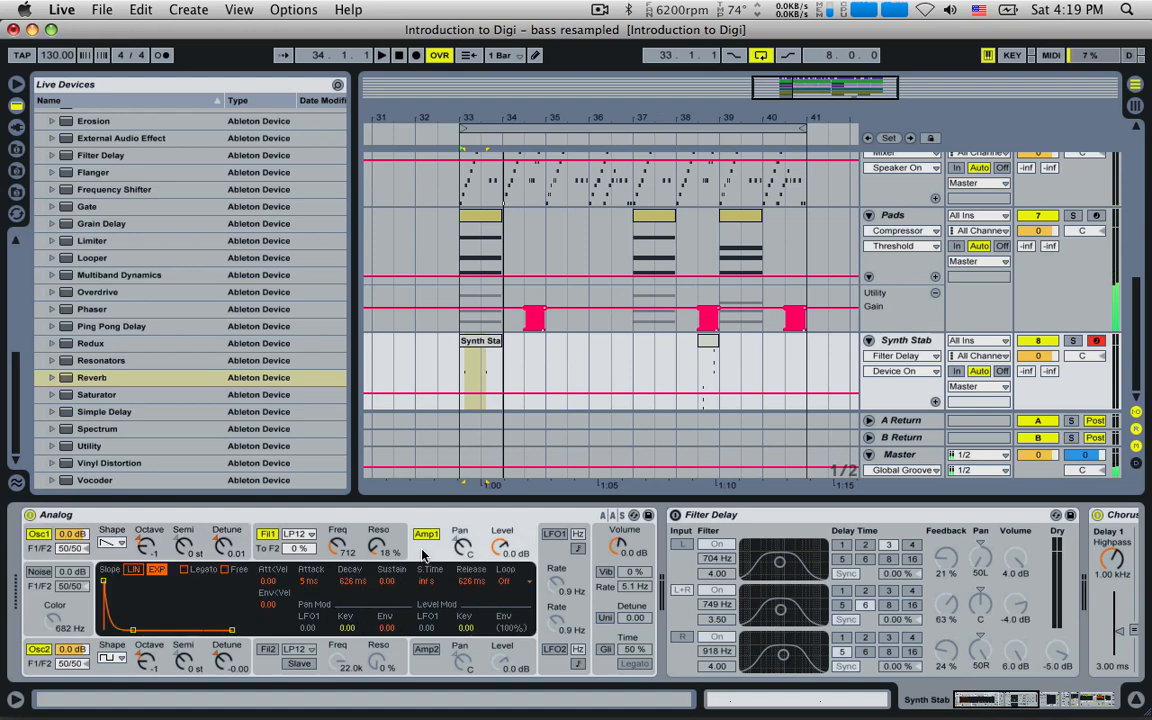
{"action": "left_click_drag", "start_coordinate": [474, 588], "coordinate": [474, 660]}
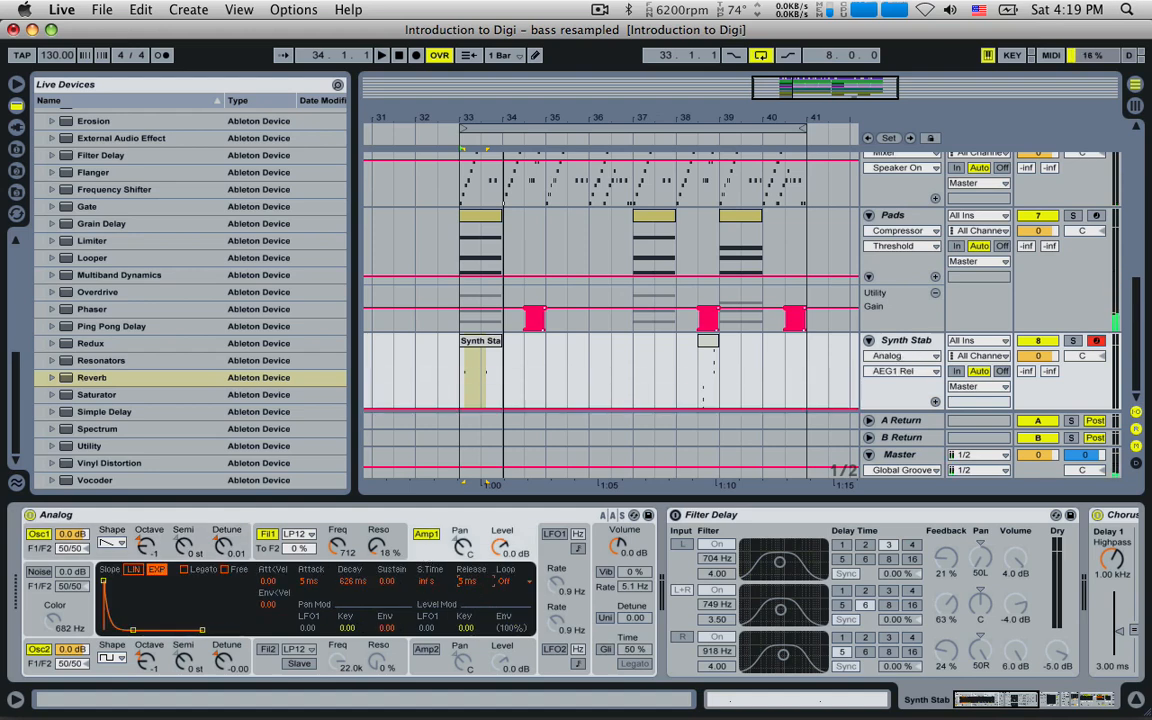
{"action": "left_click", "coordinate": [460, 383]}
{"action": "key", "text": "space"}
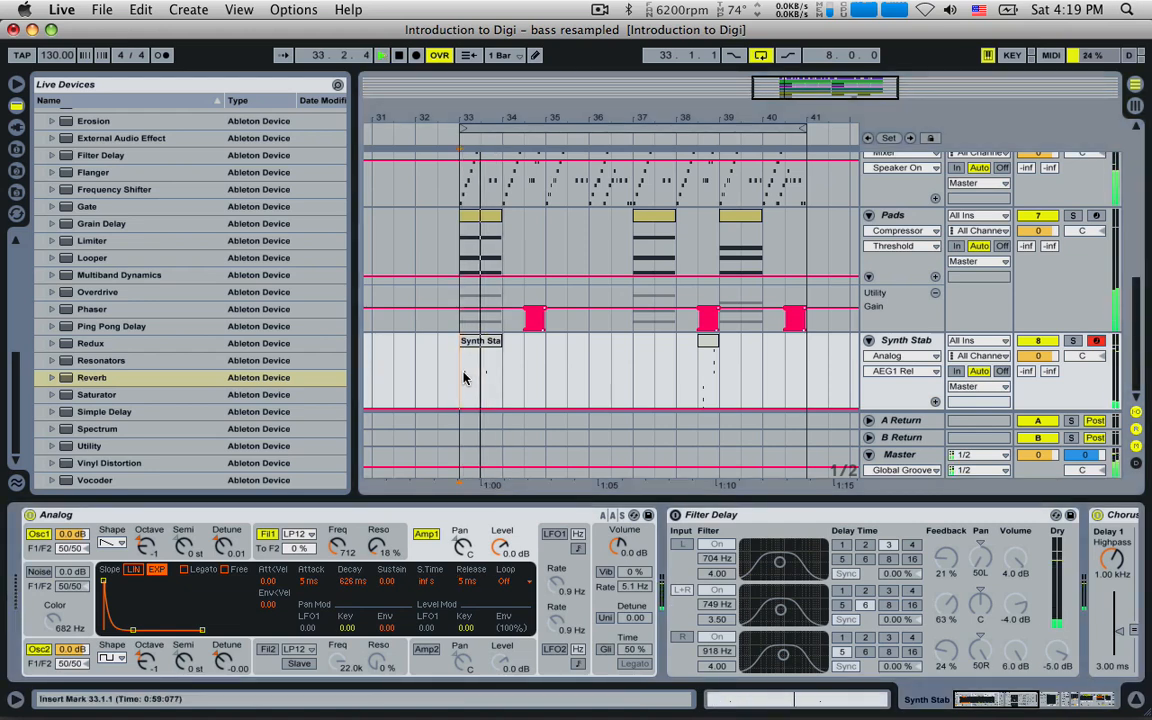
{"action": "left_click_drag", "start_coordinate": [391, 584], "coordinate": [394, 545]}
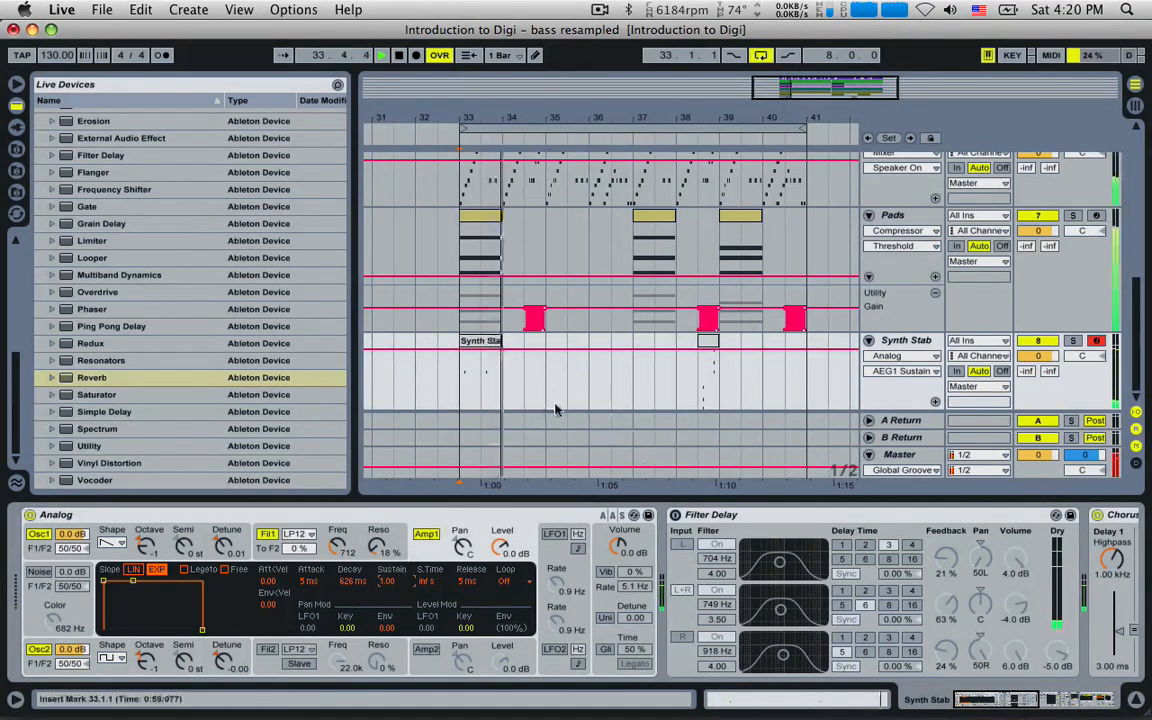
- Lengthen both G3 notes in the Synth Stab clip slightly, keeping their start positions
{"action": "double_click", "coordinate": [480, 375]}
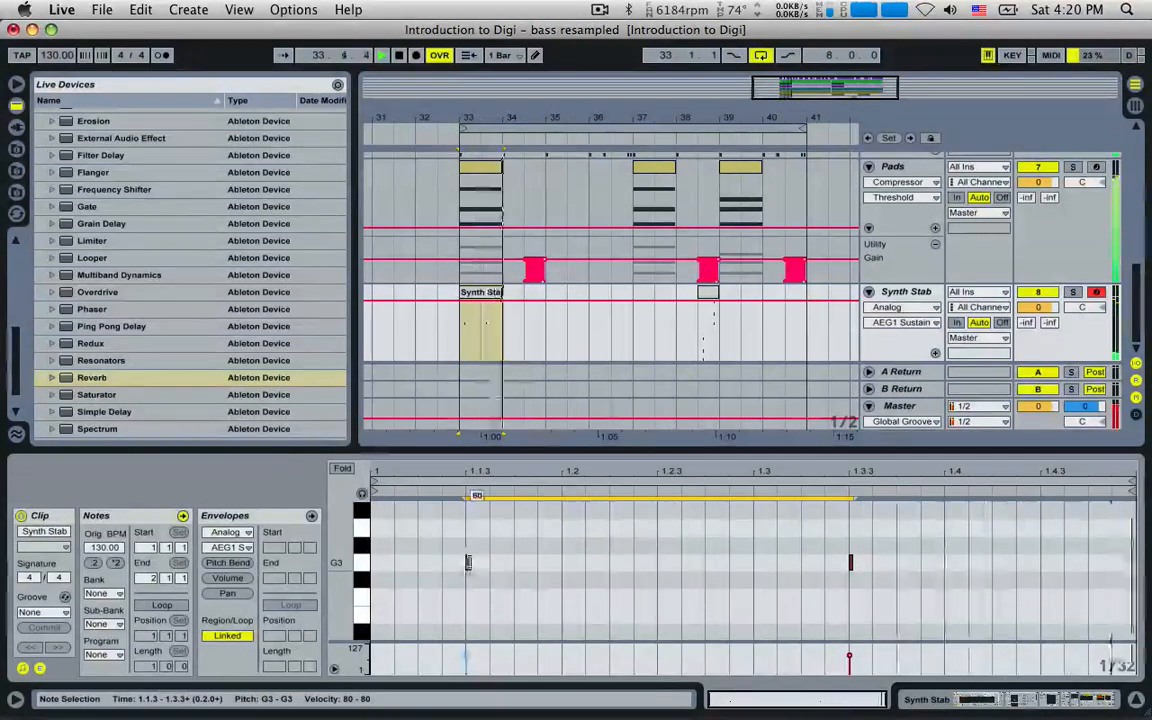
{"action": "left_click_drag", "start_coordinate": [470, 562], "coordinate": [475, 562]}
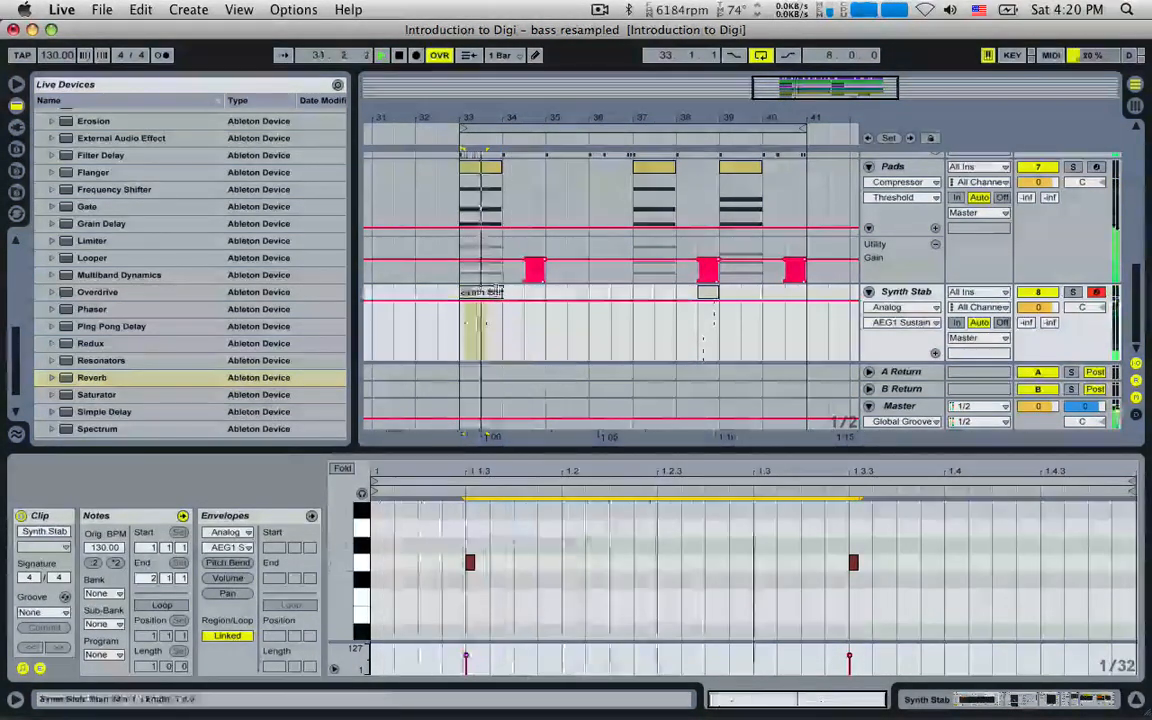
- Turn on looping for the one-bar Synth Stab clip and extend it in the arrangement to bar 41
{"action": "left_click_drag", "start_coordinate": [503, 292], "coordinate": [594, 298]}
{"action": "left_click_drag", "start_coordinate": [581, 293], "coordinate": [502, 293]}
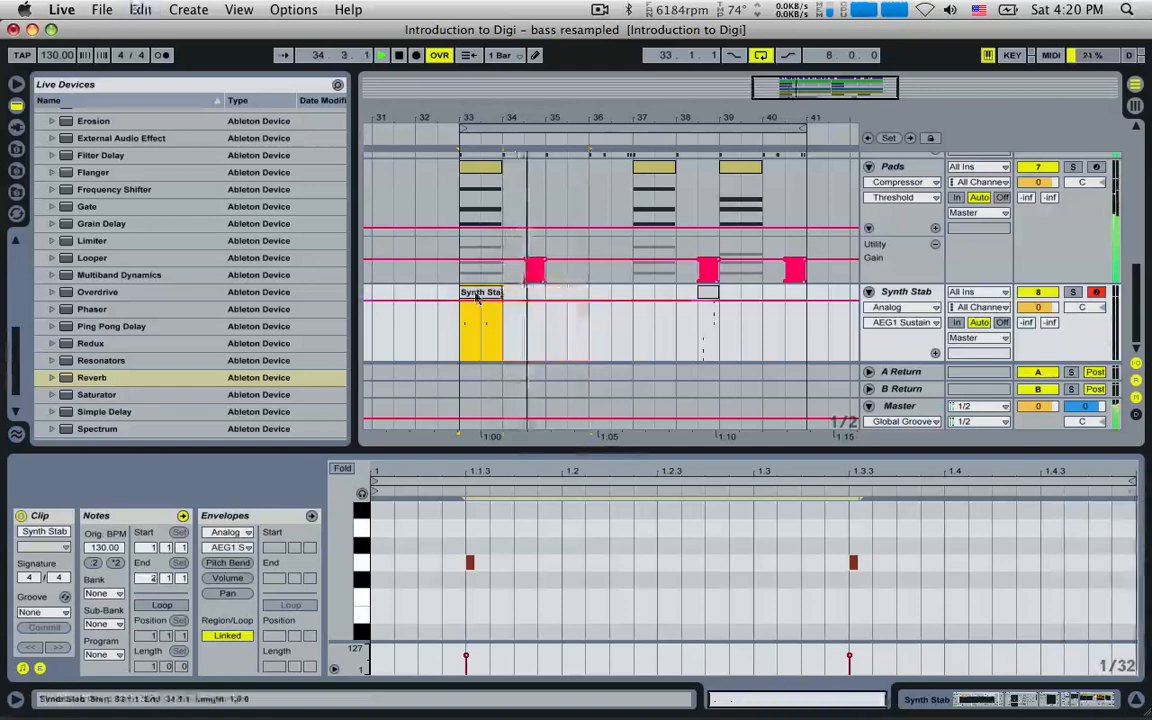
{"action": "left_click", "coordinate": [107, 685]}
{"action": "left_click", "coordinate": [172, 605]}
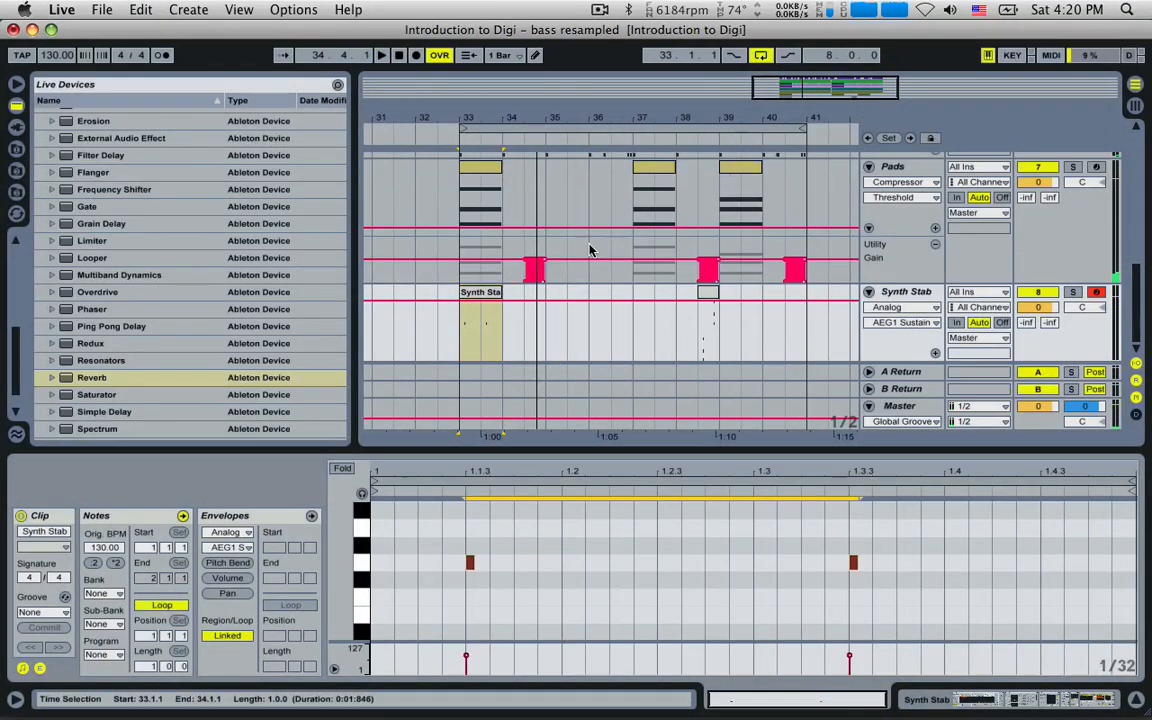
{"action": "left_click_drag", "start_coordinate": [502, 292], "coordinate": [806, 314]}
{"action": "left_click", "coordinate": [490, 530]}
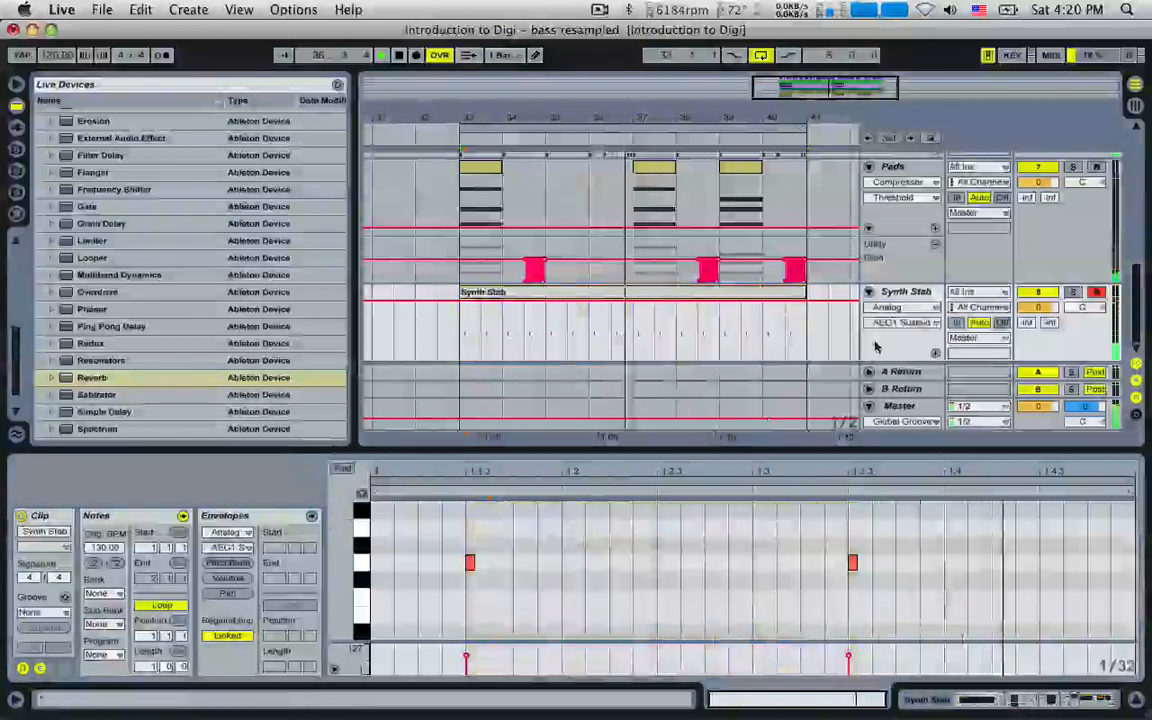
- Set the Reverb's Dry/Wet on the Synth Stab track to 21%
{"action": "left_click", "coordinate": [905, 291]}
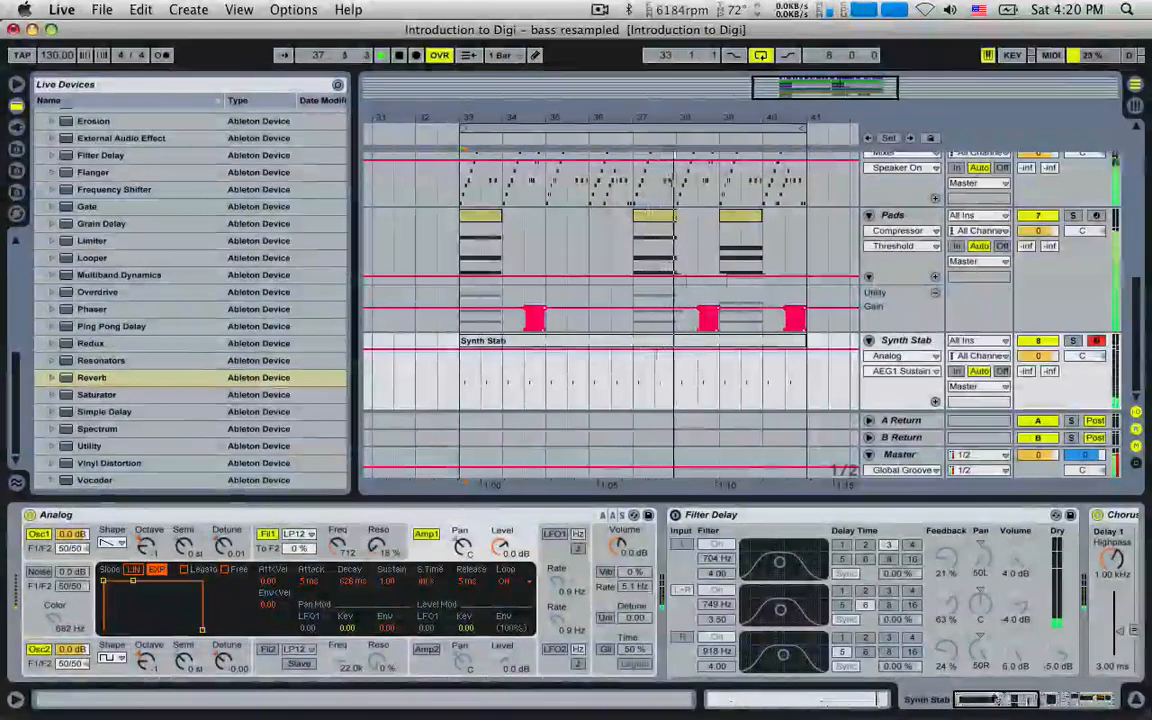
{"action": "left_click", "coordinate": [900, 454]}
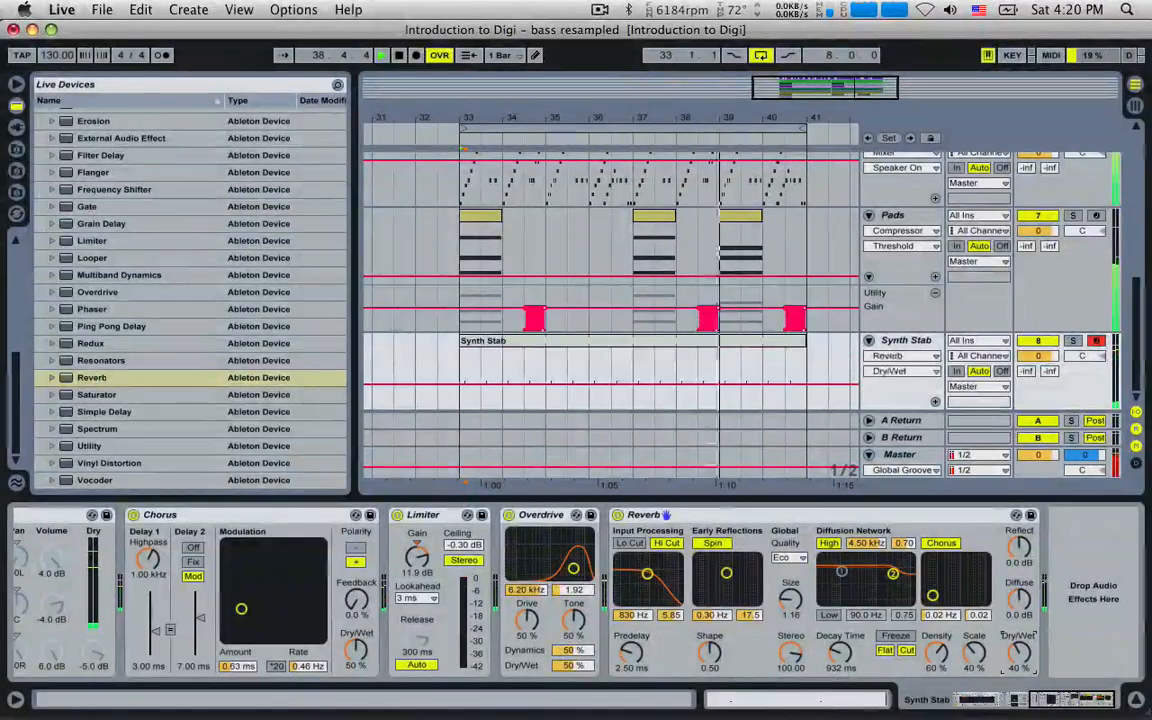
- Add a short A#3 note at 1.2.3 and a short A3 note at 1.4.3 in the Synth Stab clip
{"action": "double_click", "coordinate": [540, 347]}
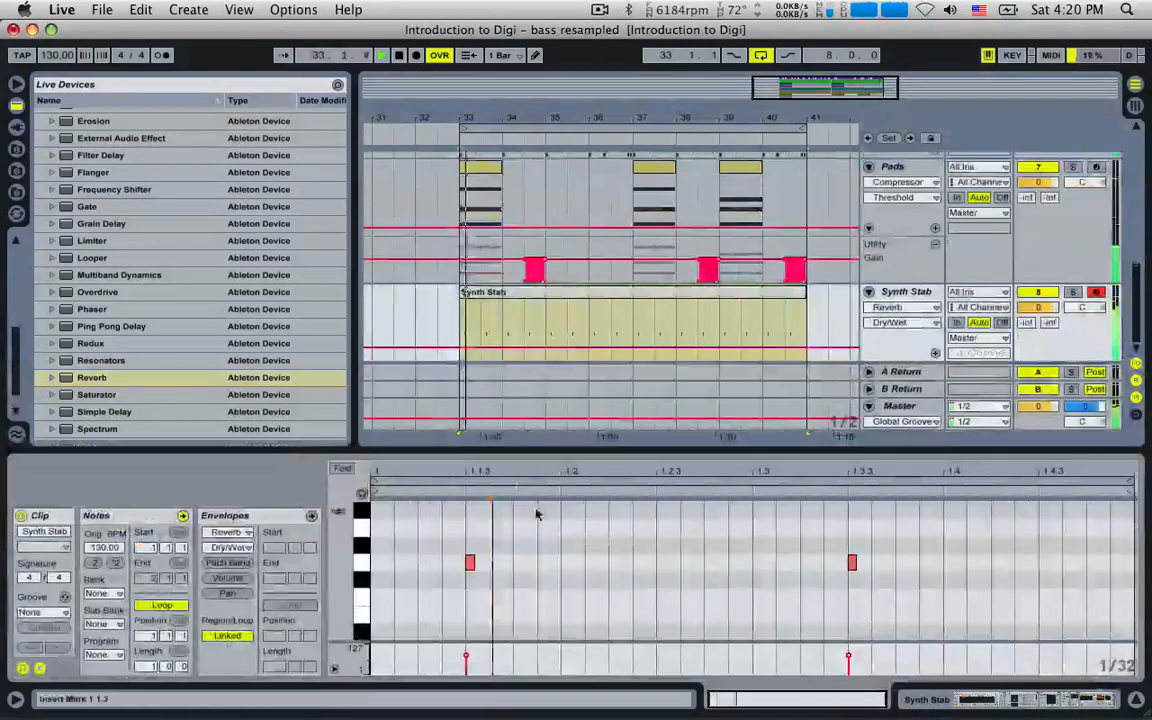
{"action": "scroll", "coordinate": [560, 594], "scroll_direction": "up", "scroll_amount": 1}
{"action": "left_click", "coordinate": [574, 598]}
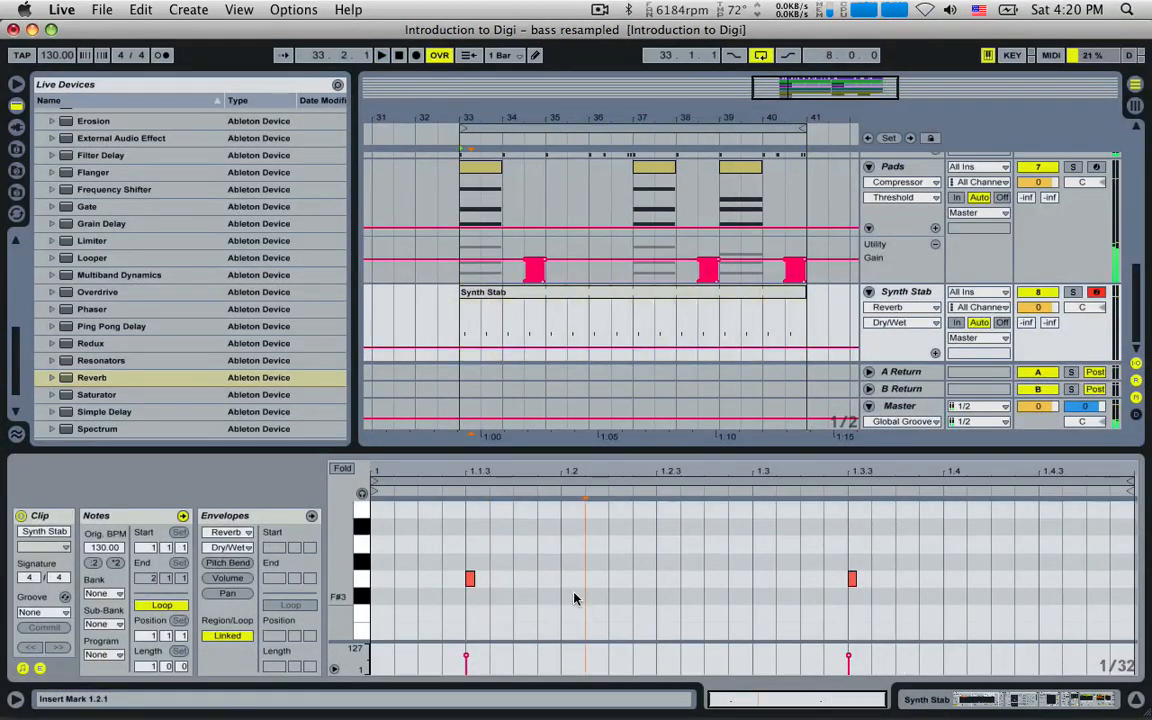
{"action": "double_click", "coordinate": [619, 527]}
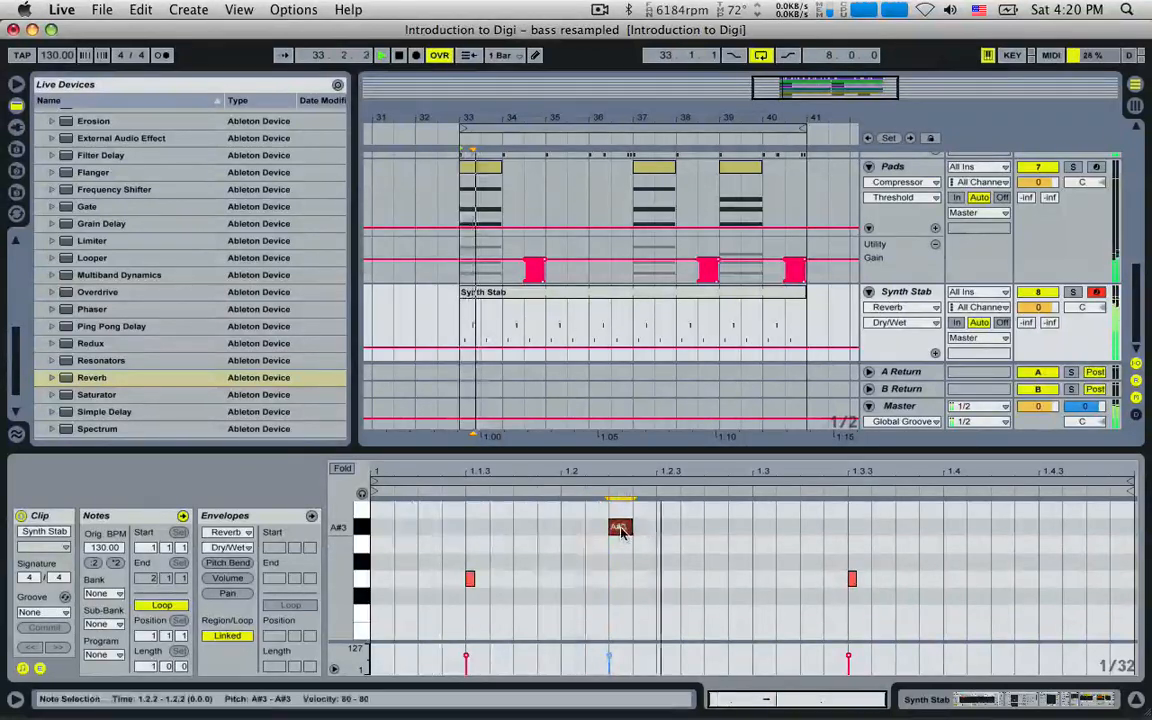
{"action": "double_click", "coordinate": [616, 527]}
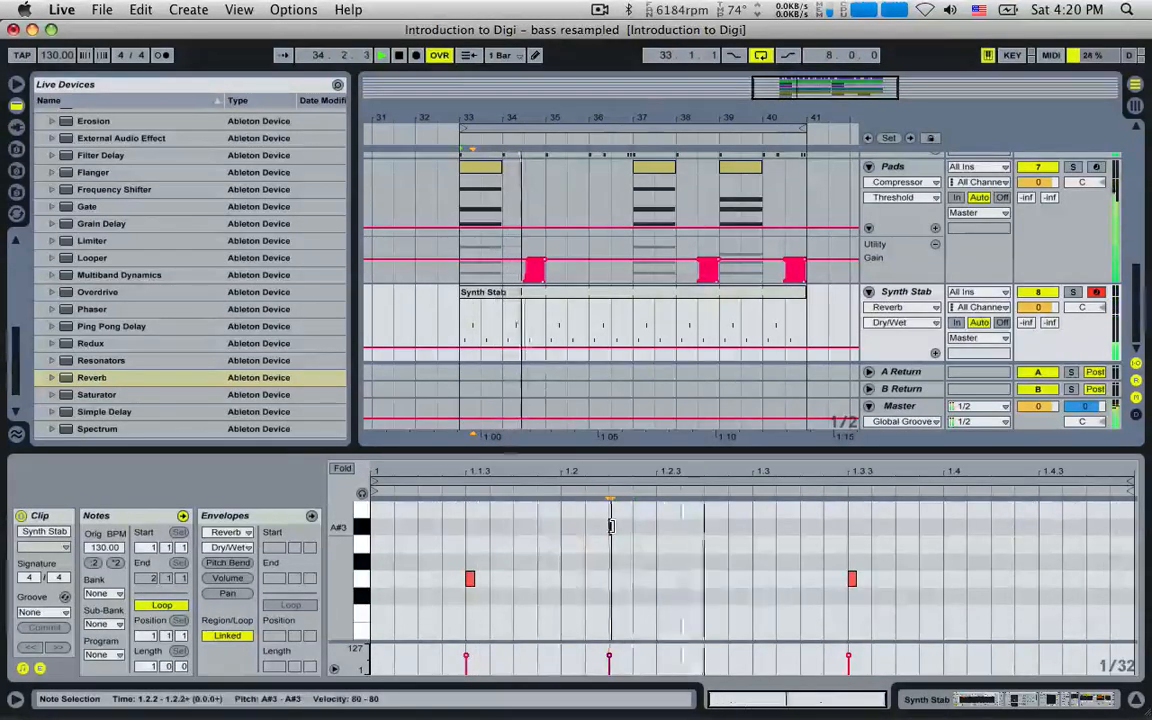
{"action": "double_click", "coordinate": [612, 527]}
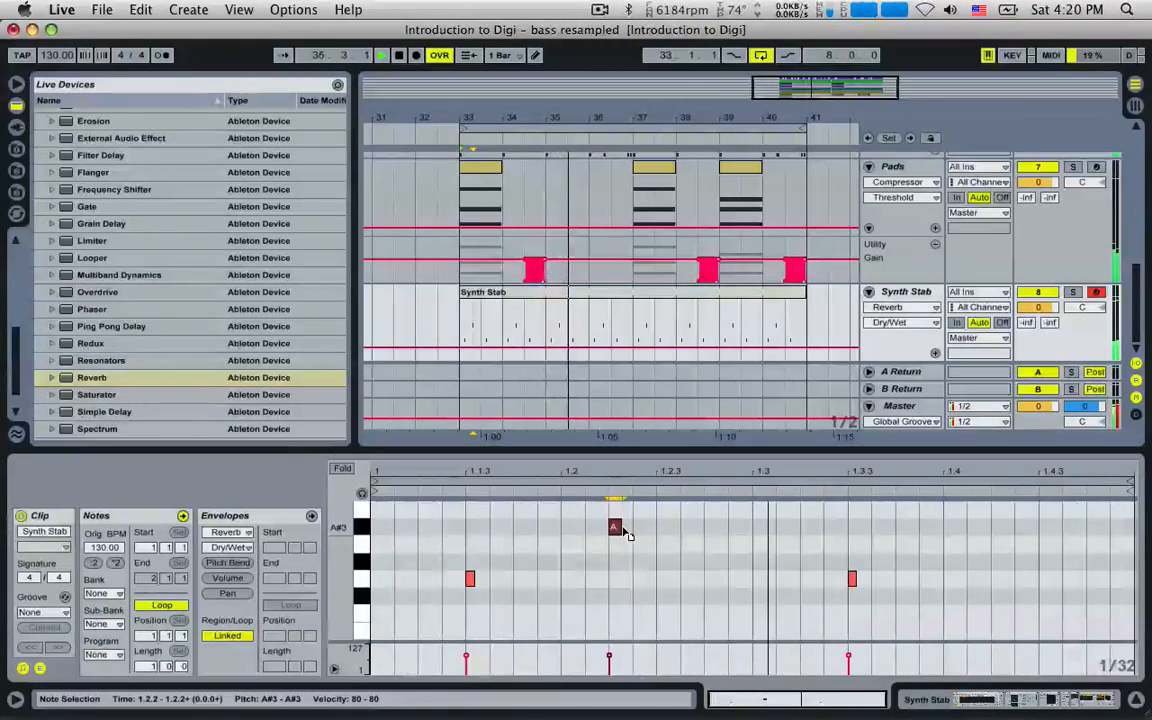
{"action": "left_click_drag", "start_coordinate": [617, 527], "coordinate": [1034, 547]}
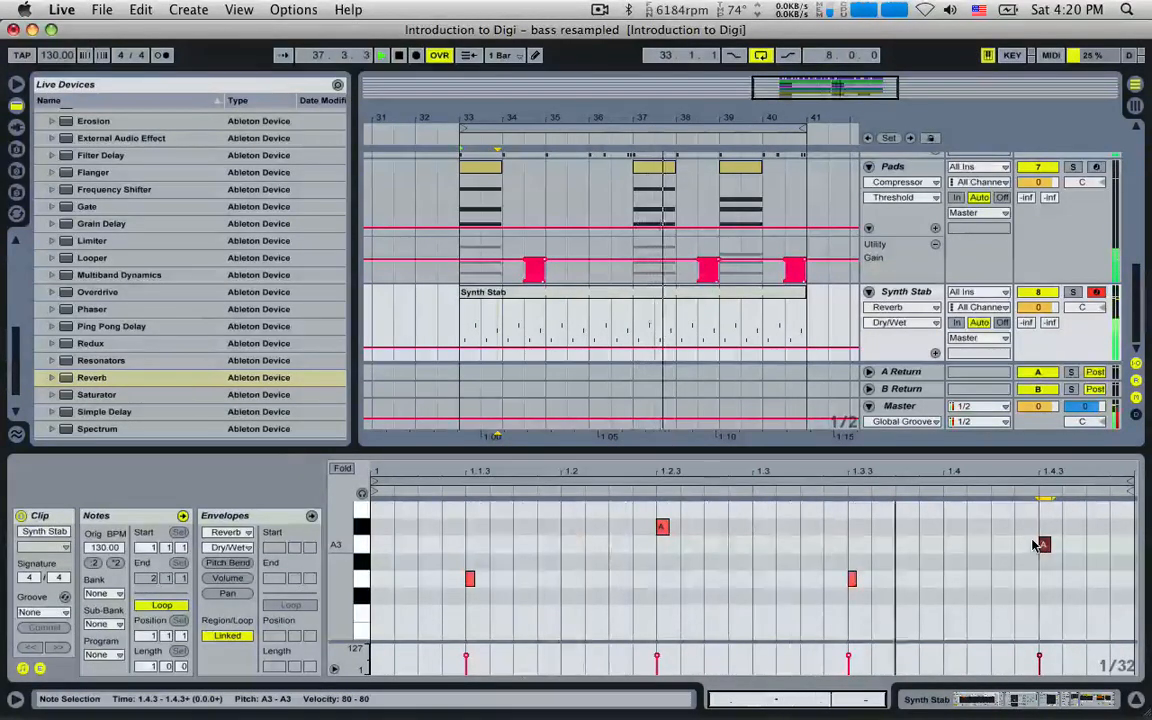
{"action": "left_click", "coordinate": [661, 527]}
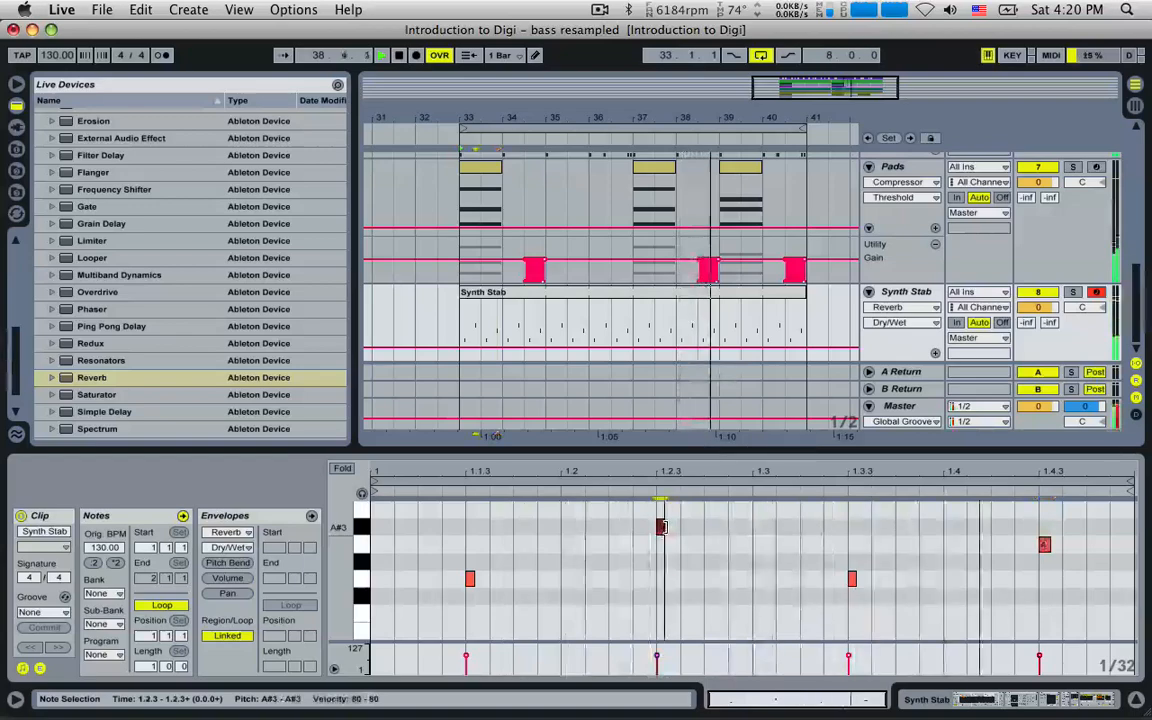
- Add short F3 notes at 1.1.4, 1.3.4 and 1.4.2 in the Synth Stab clip
{"action": "left_click_drag", "start_coordinate": [663, 527], "coordinate": [954, 614]}
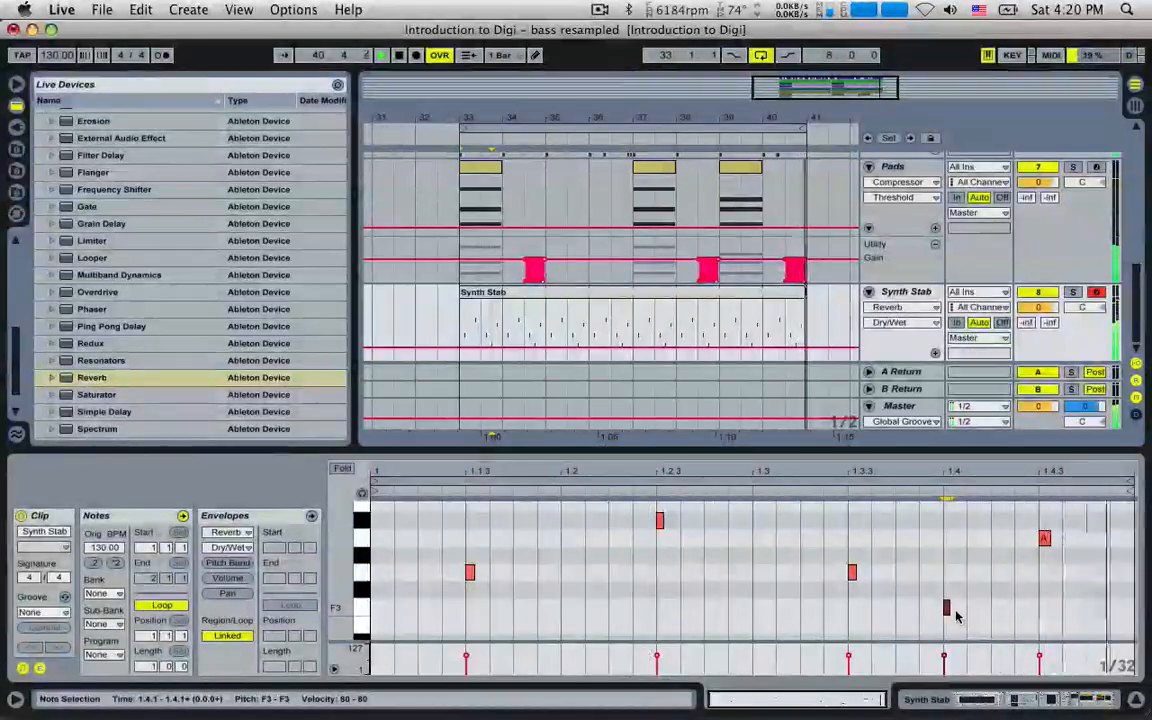
{"action": "left_click_drag", "start_coordinate": [948, 610], "coordinate": [1013, 608]}
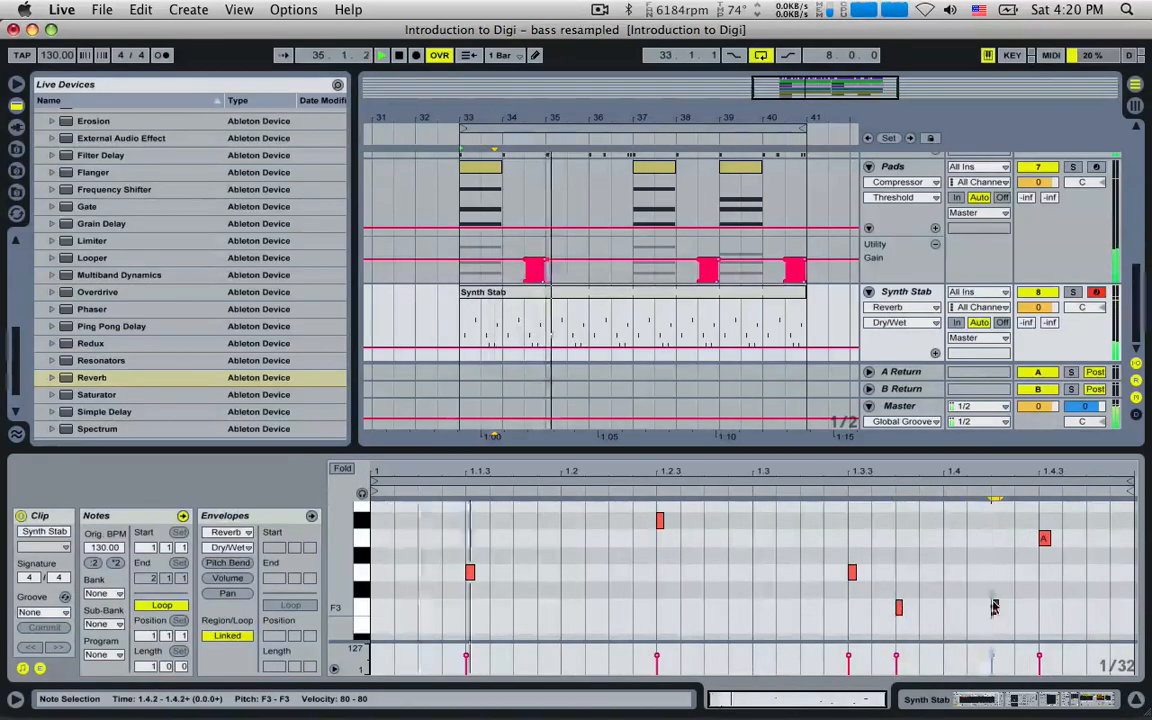
{"action": "double_click", "coordinate": [520, 608]}
{"action": "key", "text": "space"}
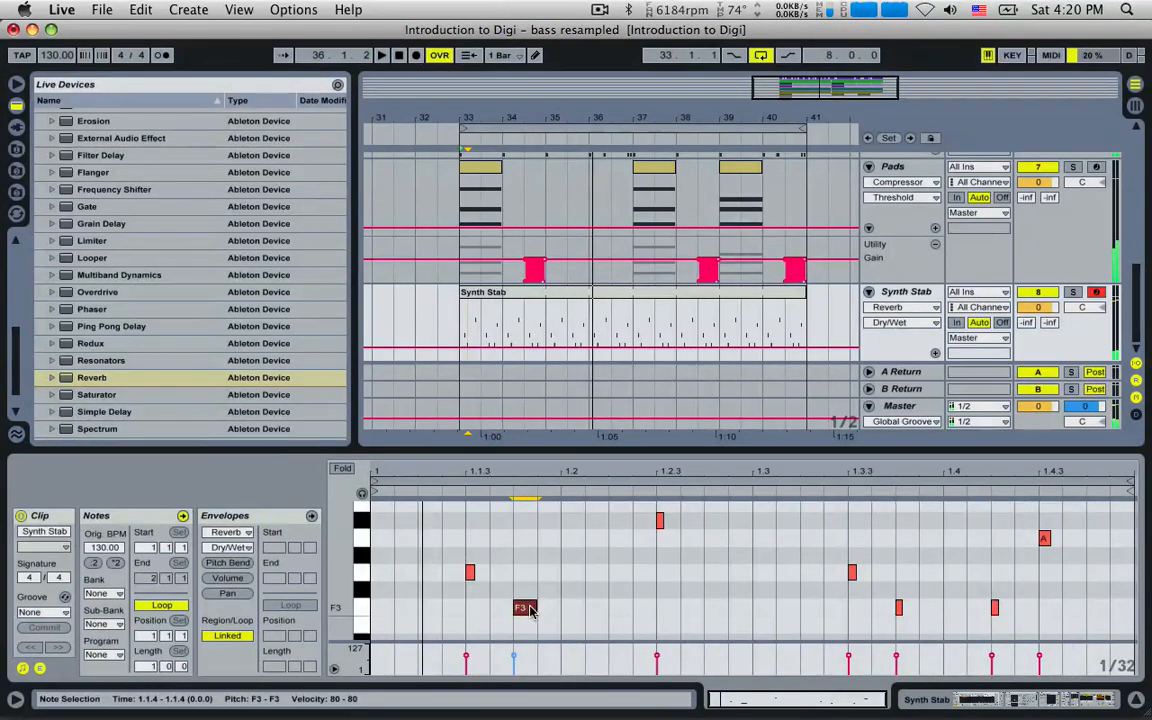
{"action": "left_click_drag", "start_coordinate": [535, 607], "coordinate": [522, 608]}
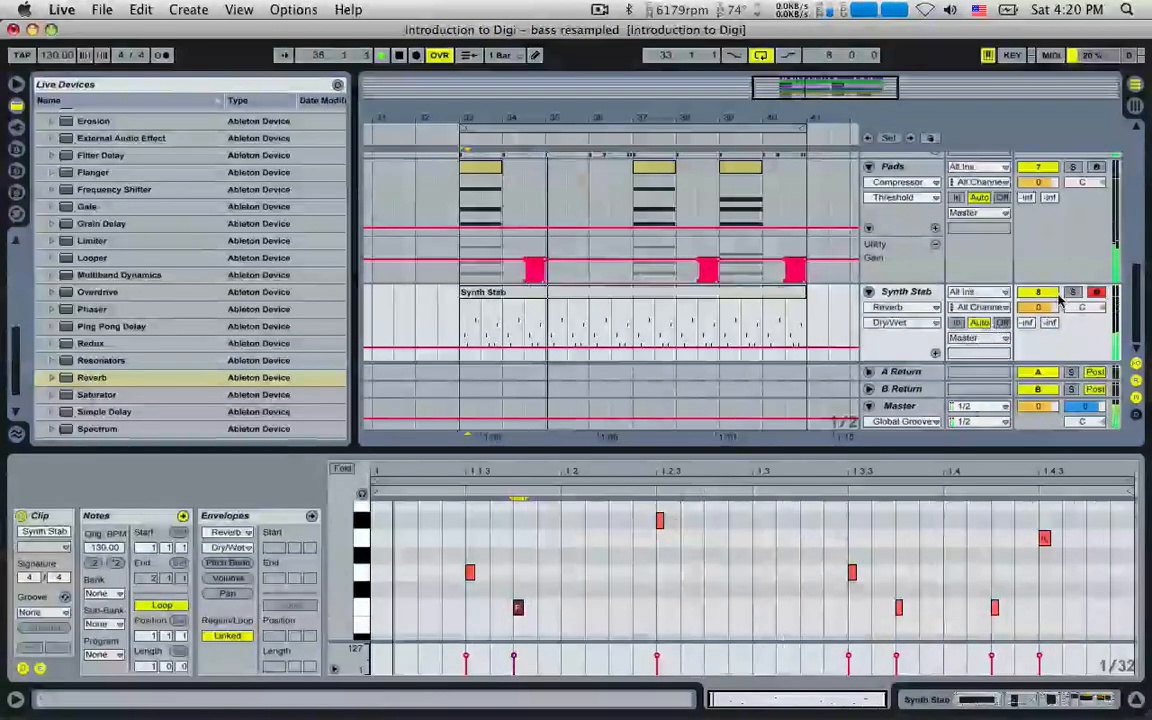
- Solo the Synth Stab track and consolidate its bars 33 to 37 into a separate four-bar clip
{"action": "left_click", "coordinate": [1073, 292]}
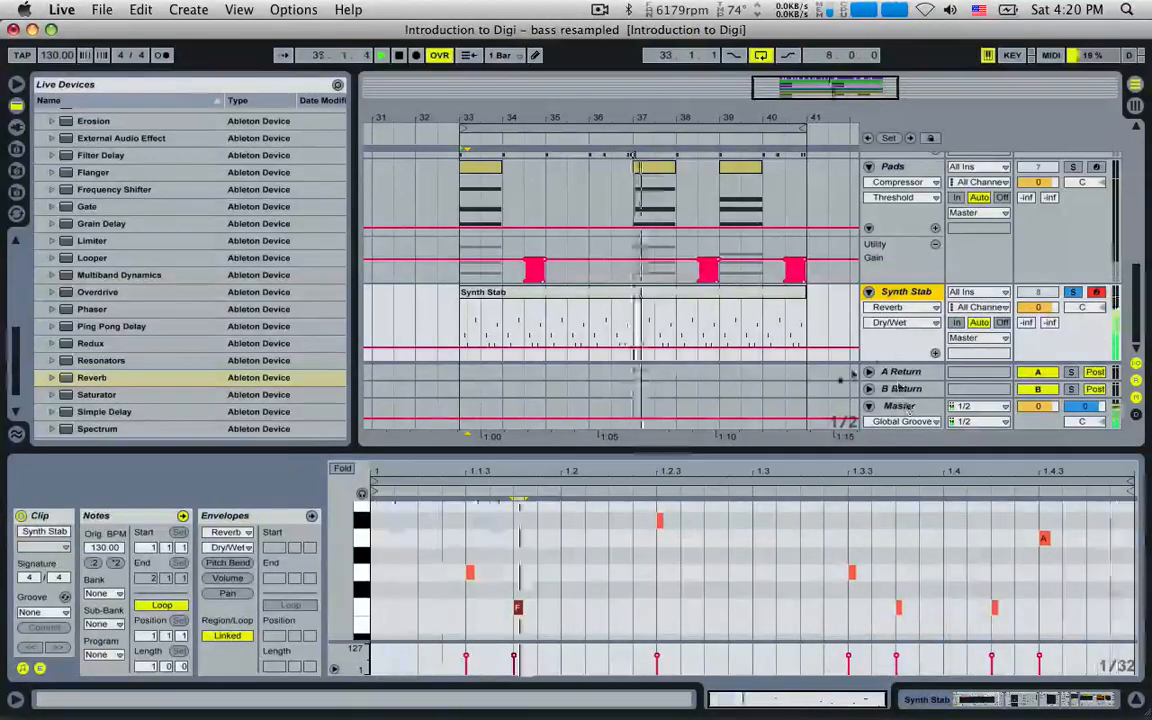
{"action": "double_click", "coordinate": [920, 296]}
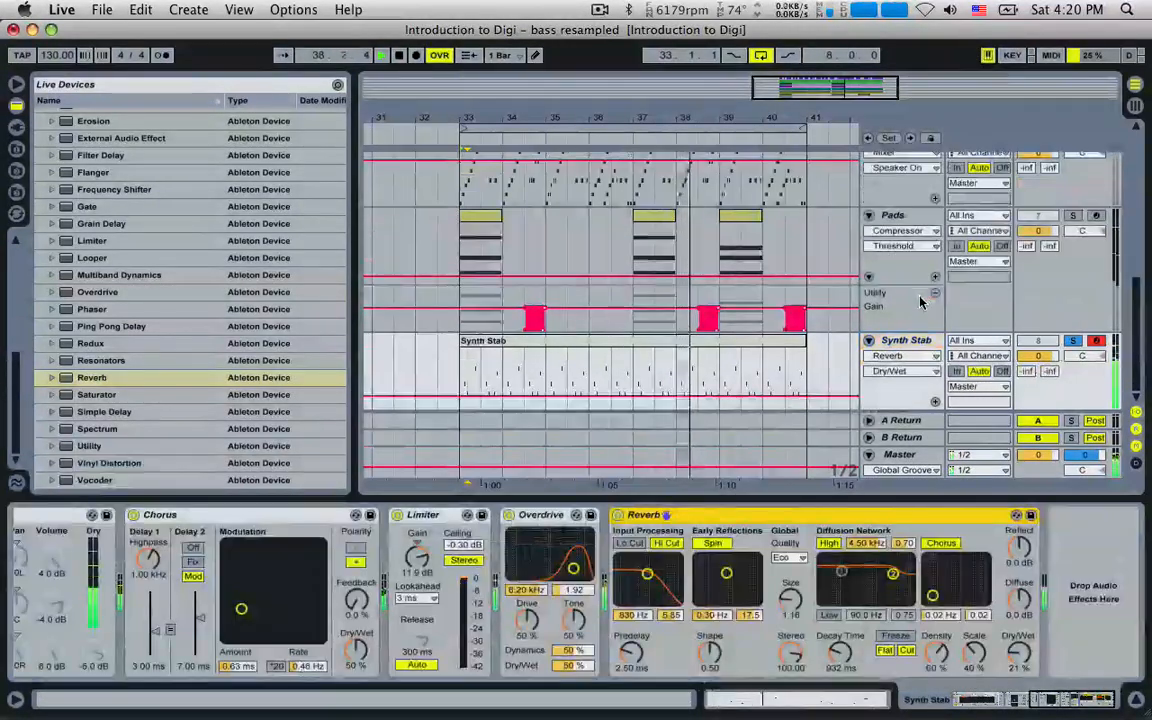
{"action": "double_click", "coordinate": [620, 354]}
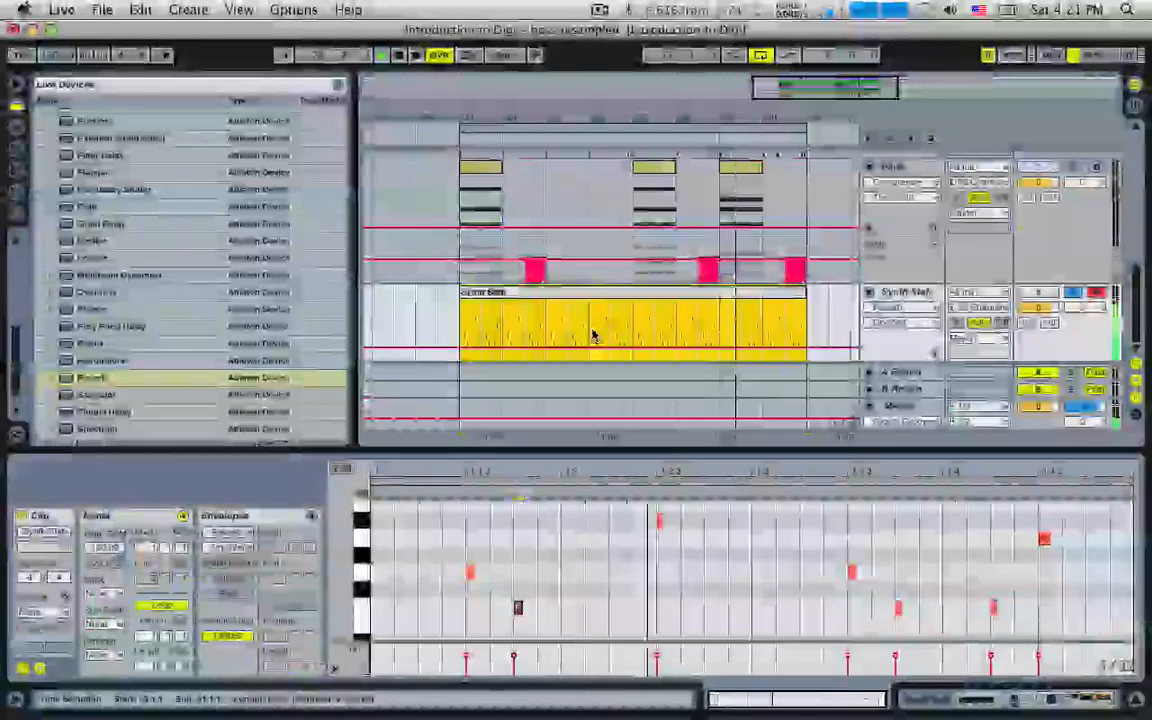
{"action": "left_click_drag", "start_coordinate": [632, 330], "coordinate": [460, 332]}
{"action": "key", "text": "super+j"}
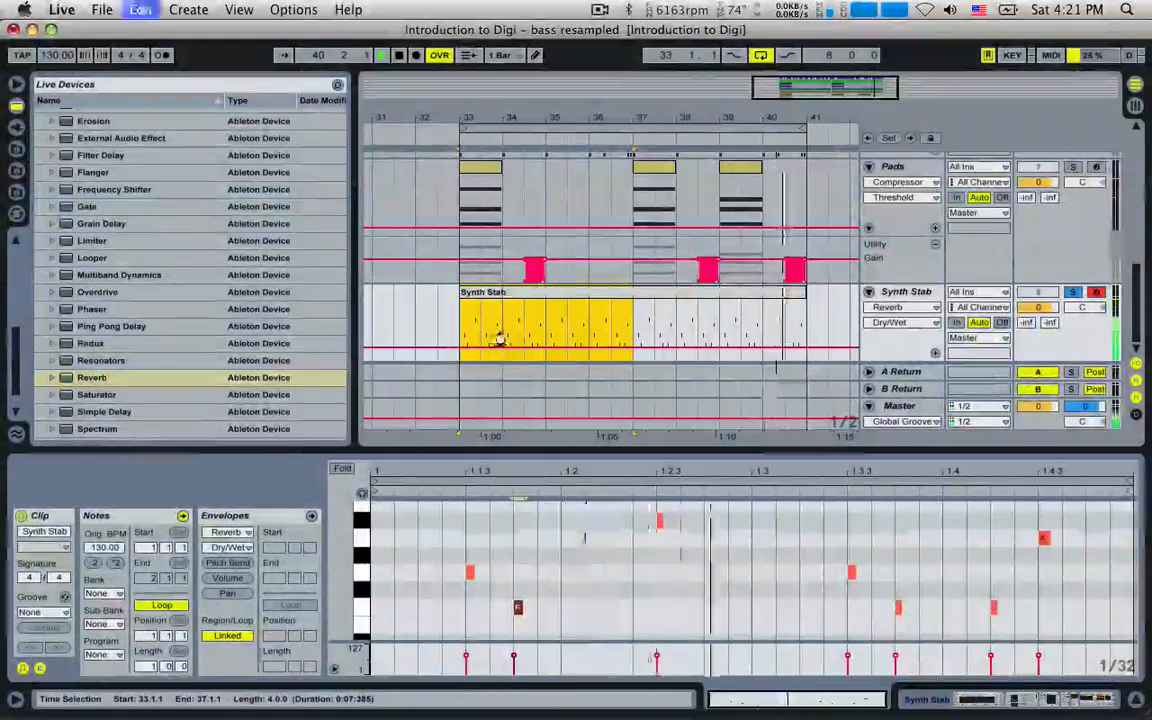
- Build a G3, A#3 and D4 chord at 2.4.3 in the consolidated Synth Stab clip and play it back
{"action": "double_click", "coordinate": [533, 293]}
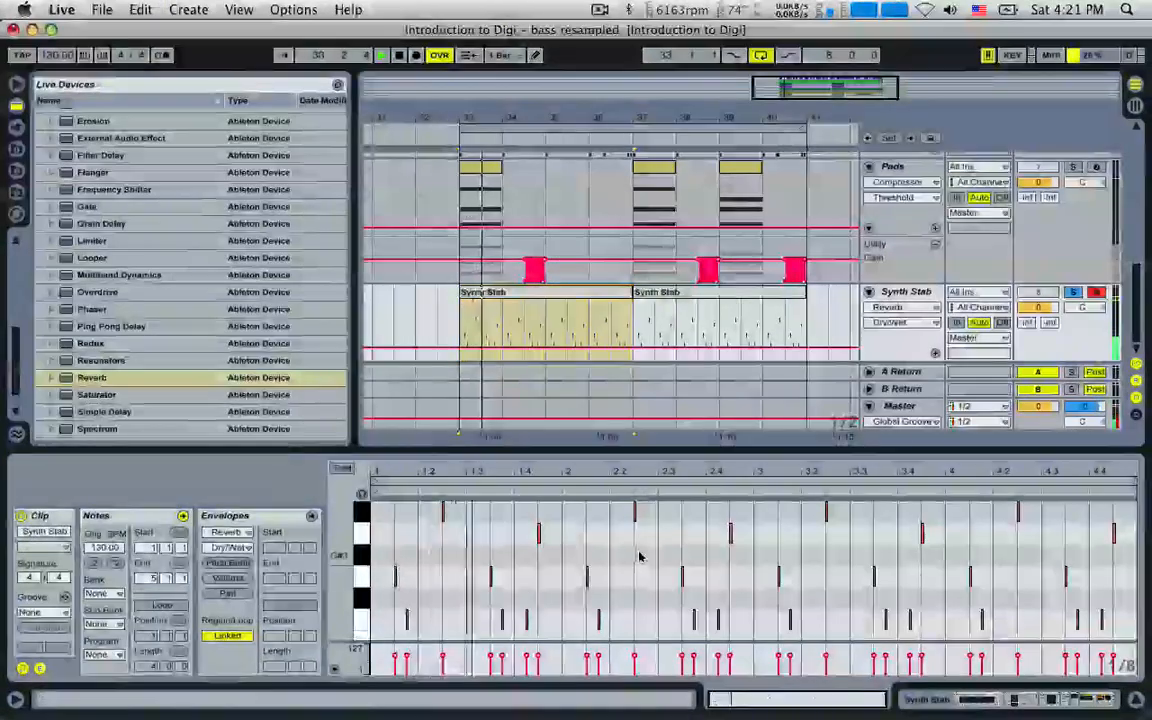
{"action": "left_click_drag", "start_coordinate": [834, 705], "coordinate": [826, 709]}
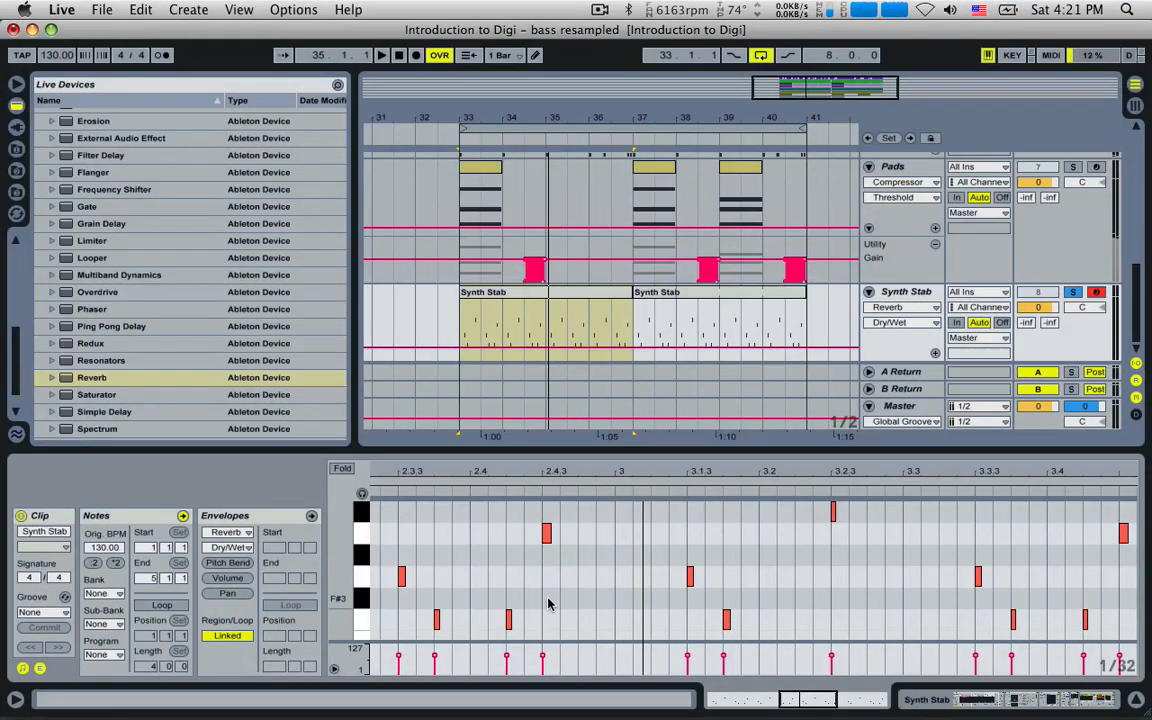
{"action": "left_click", "coordinate": [556, 584]}
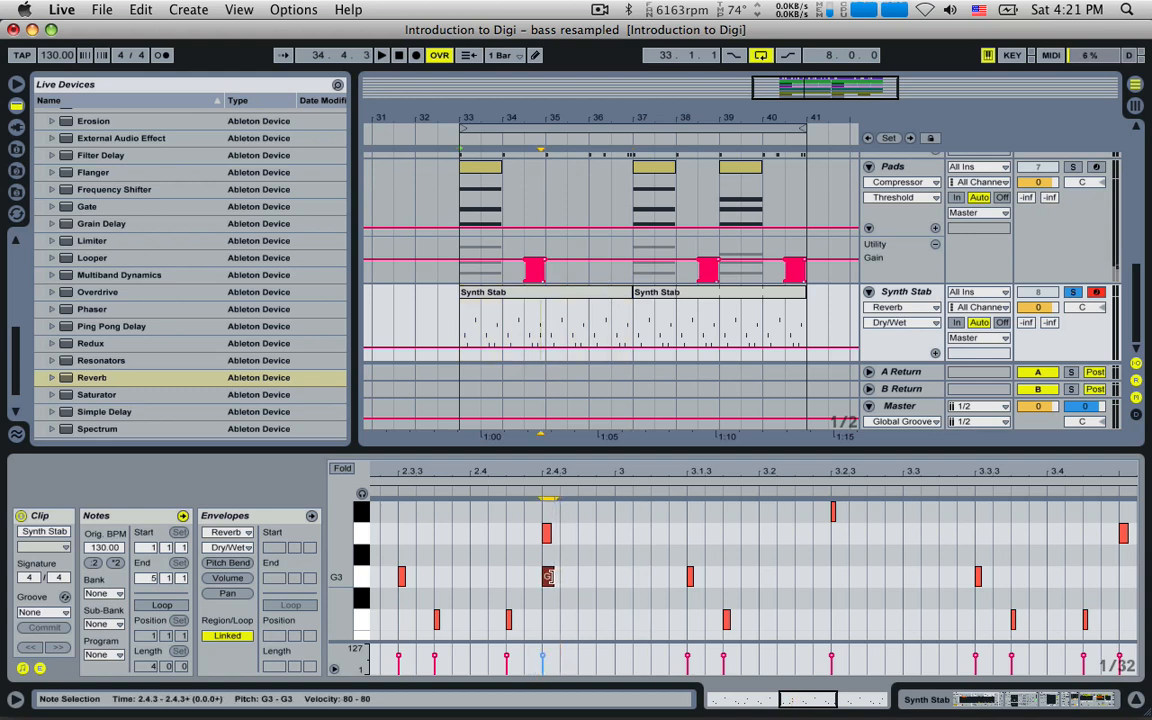
{"action": "scroll", "coordinate": [614, 608], "scroll_direction": "up", "scroll_amount": 1}
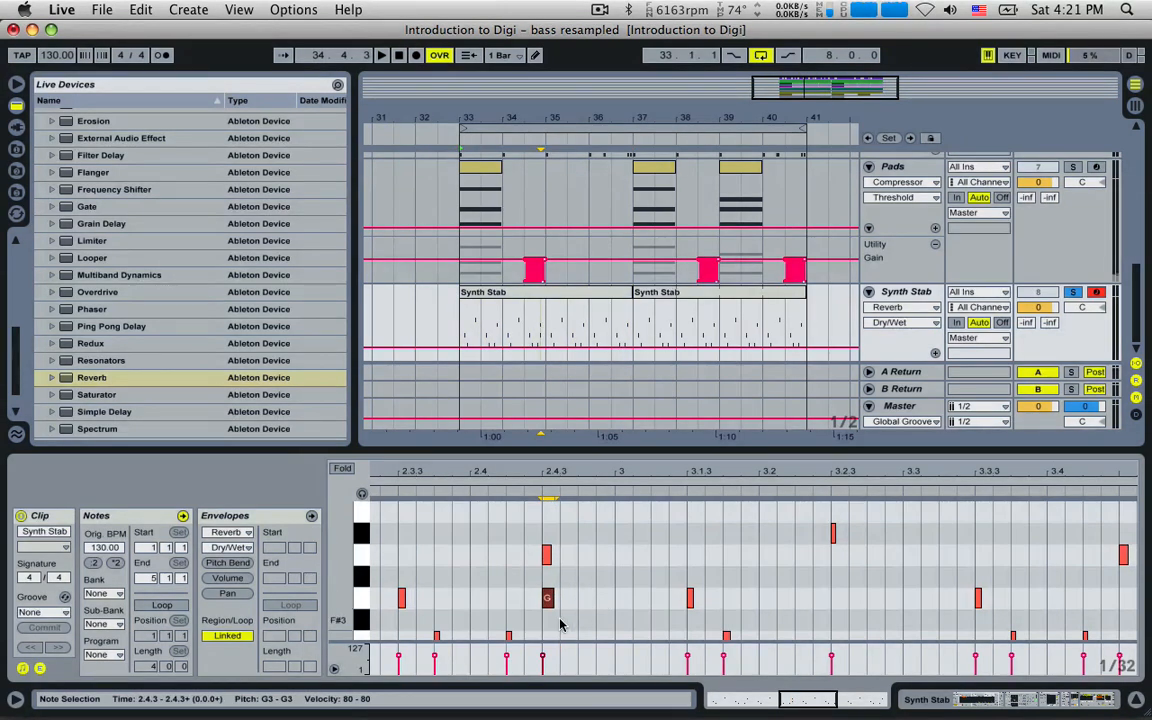
{"action": "scroll", "coordinate": [550, 513], "scroll_direction": "up", "scroll_amount": 4}
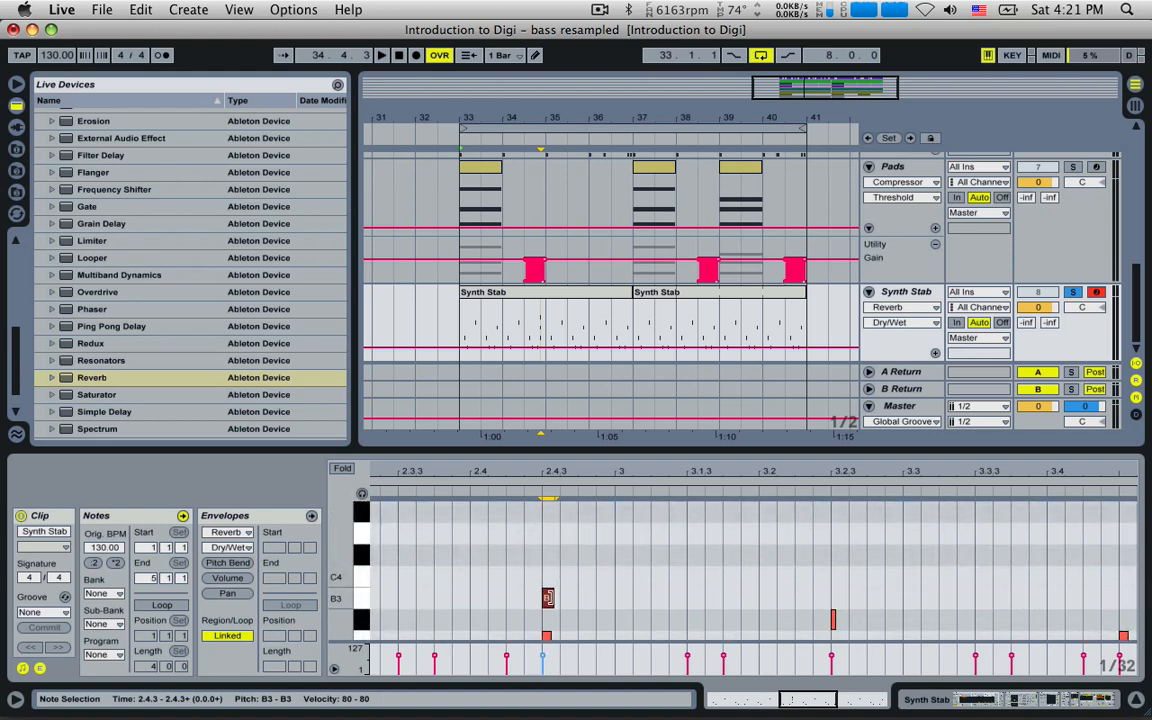
{"action": "scroll", "coordinate": [547, 587], "scroll_direction": "down", "scroll_amount": 3}
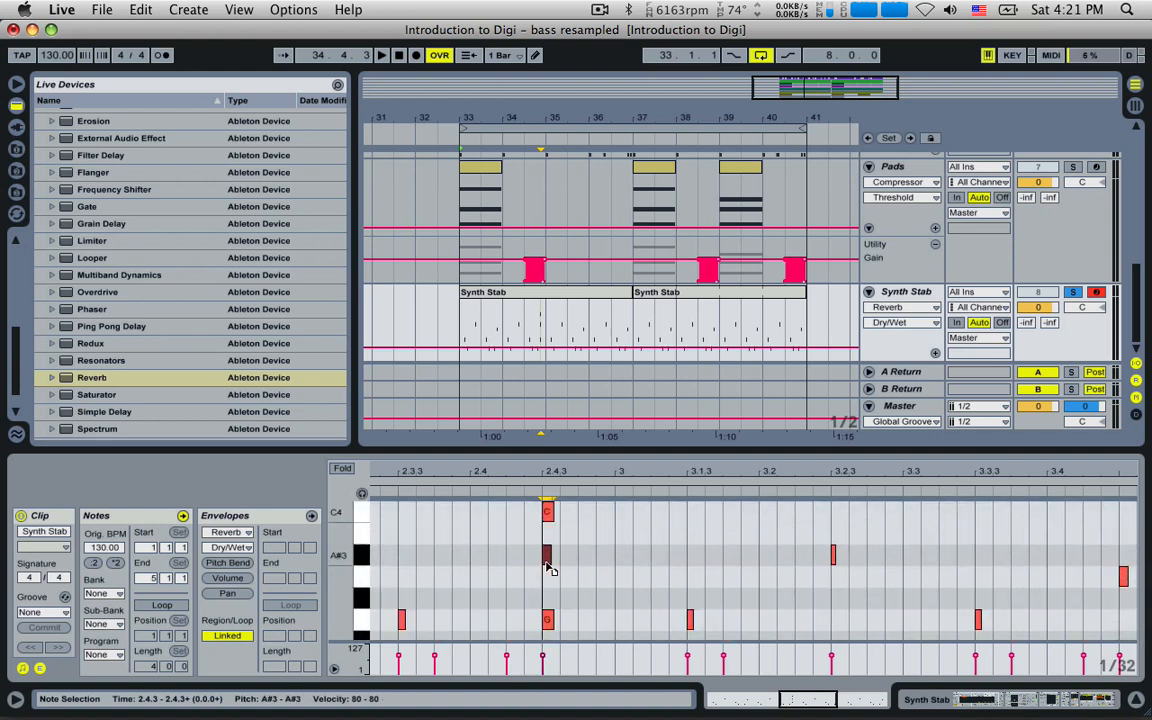
{"action": "scroll", "coordinate": [586, 541], "scroll_direction": "up", "scroll_amount": 1}
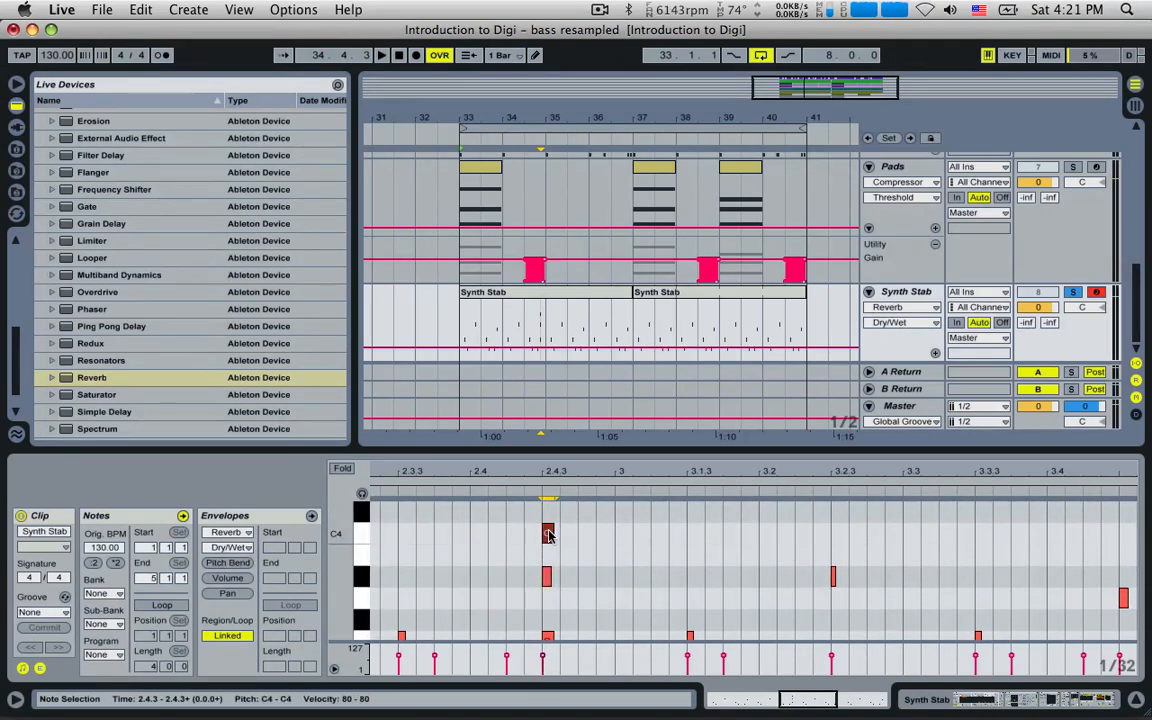
{"action": "scroll", "coordinate": [552, 505], "scroll_direction": "up", "scroll_amount": 1}
{"action": "key", "text": "space"}
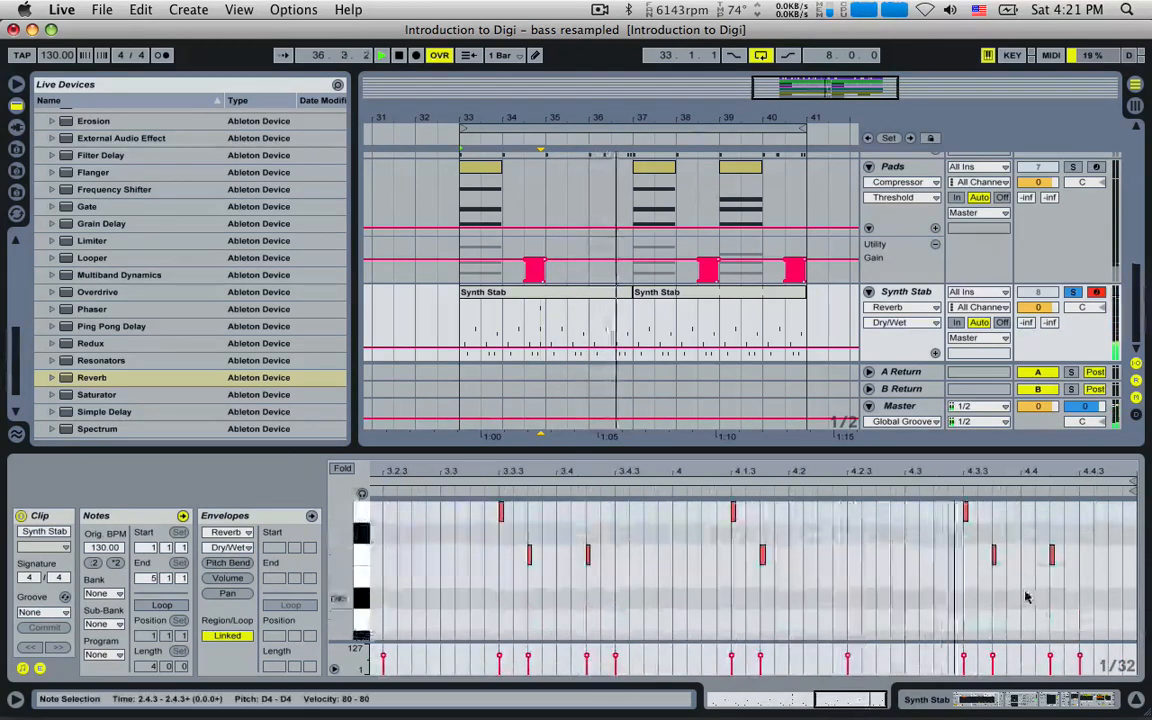
- Add a D3 note at 4.4.1 in the consolidated Synth Stab clip and play it back with and without the track's solo
{"action": "scroll", "coordinate": [1028, 597], "scroll_direction": "down", "scroll_amount": 2}
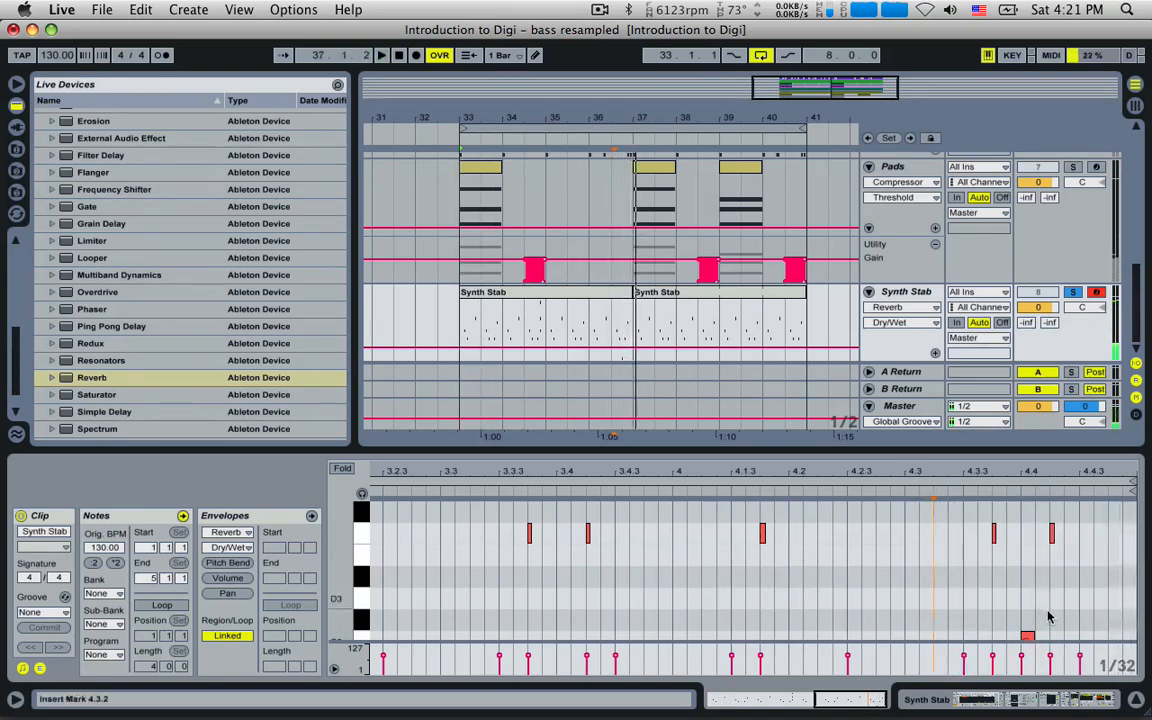
{"action": "scroll", "coordinate": [1022, 598], "scroll_direction": "down", "scroll_amount": 2}
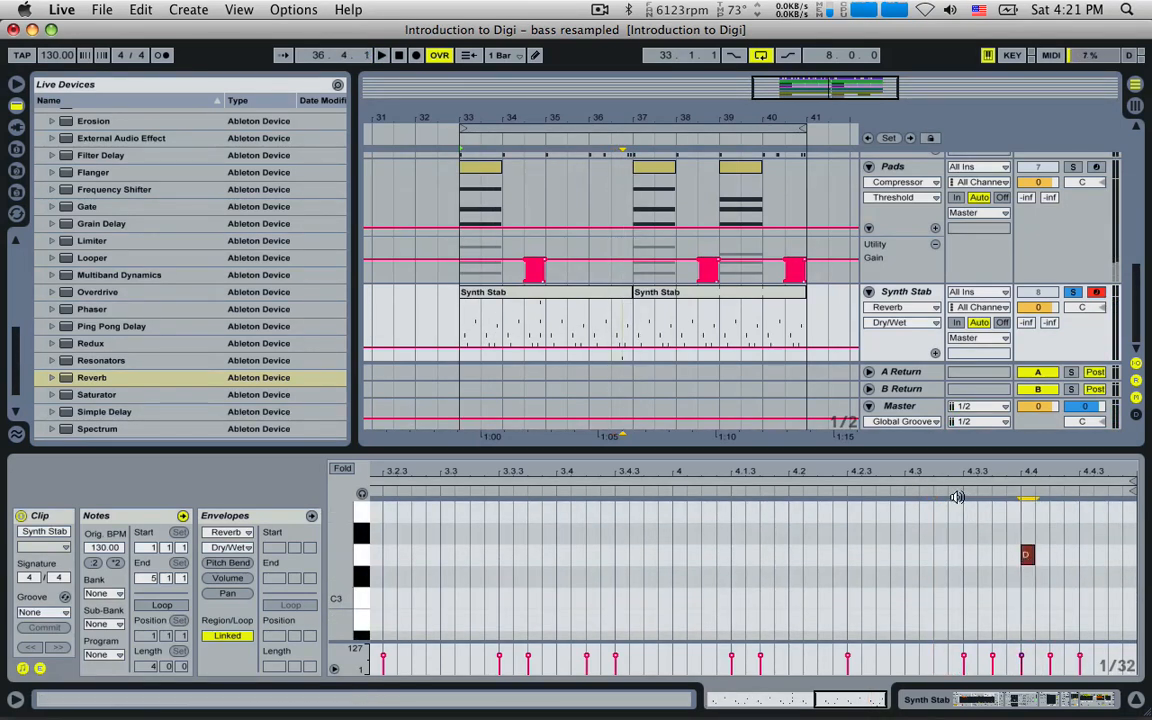
{"action": "key", "text": "space"}
{"action": "scroll", "coordinate": [1092, 583], "scroll_direction": "up", "scroll_amount": 4}
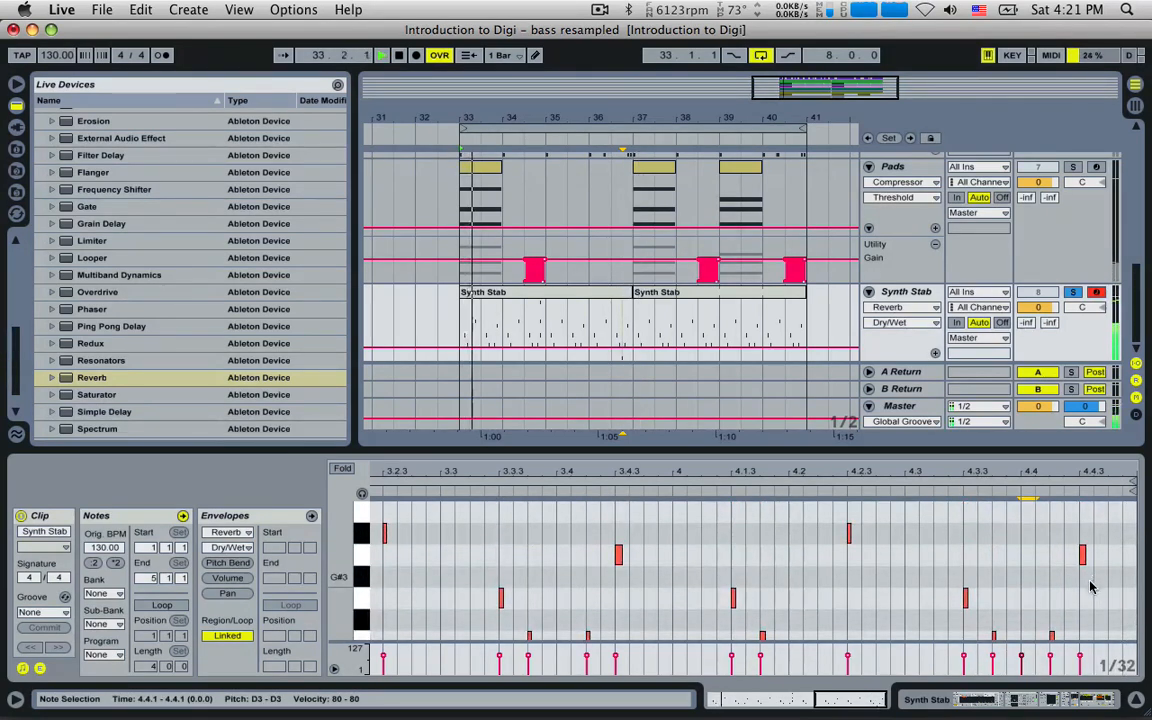
{"action": "left_click", "coordinate": [1077, 293]}
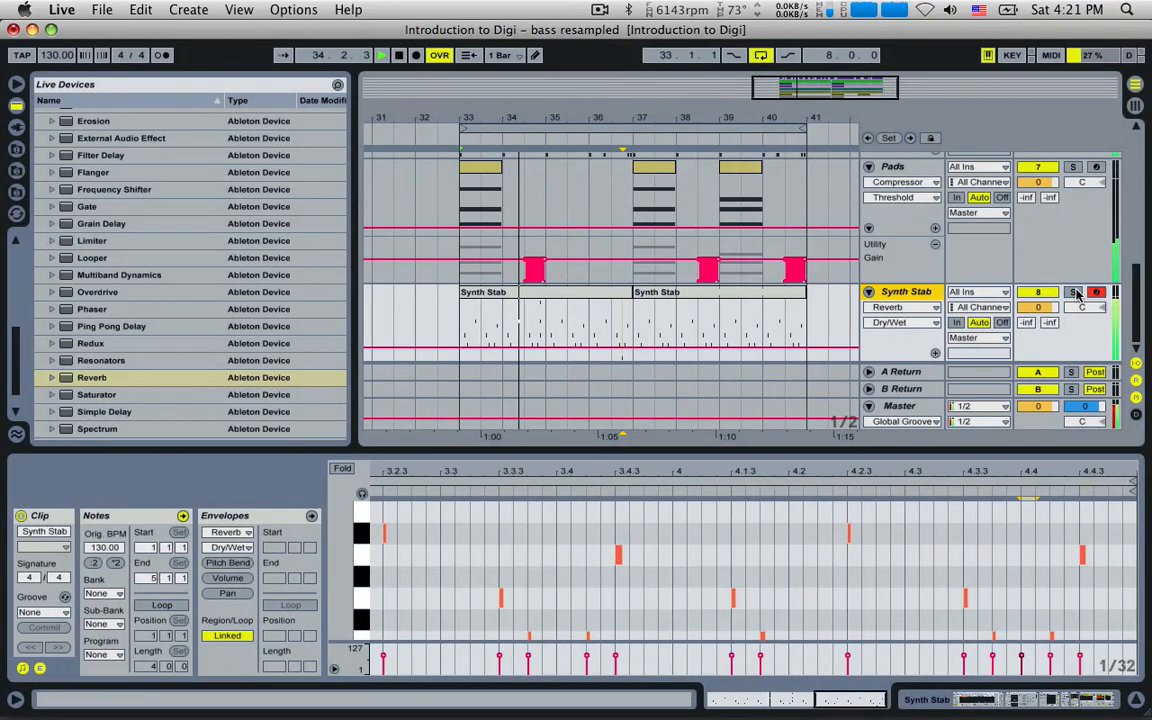
- Set the Synth Stab's Reverb to 16% dry/wet, size 74.84 and 1.40 s decay, and its Overdrive filter to 7.12 kHz with width 3.16
{"action": "left_click", "coordinate": [913, 292]}
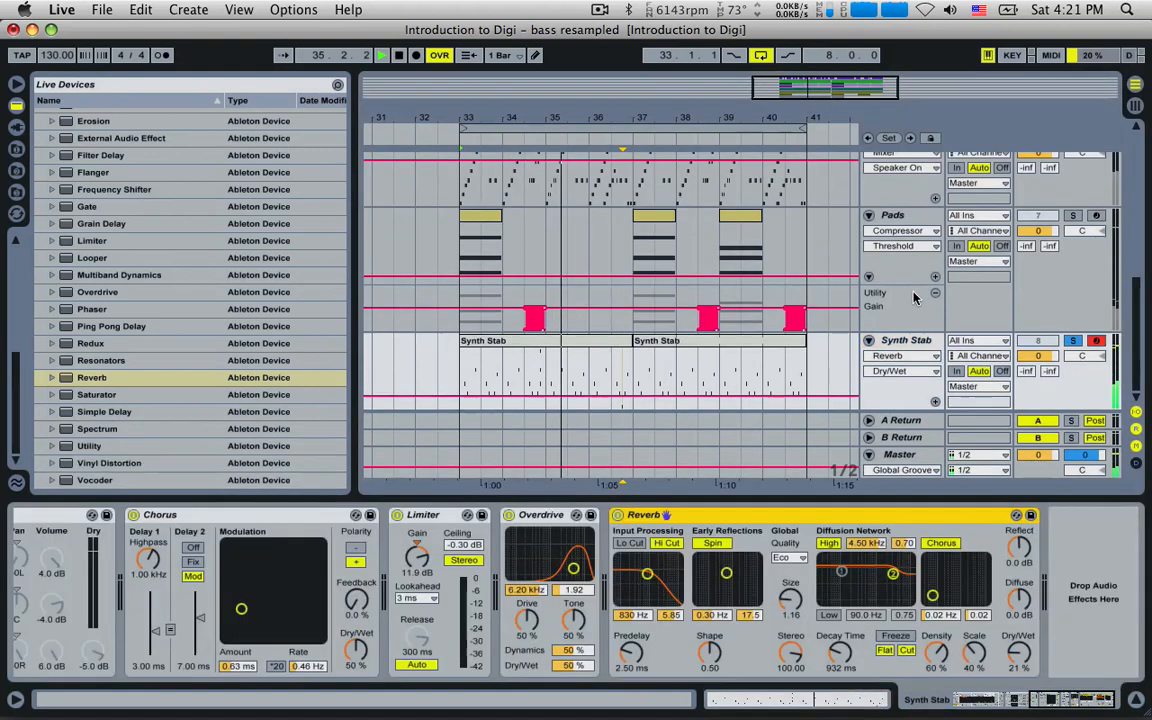
{"action": "left_click_drag", "start_coordinate": [1007, 652], "coordinate": [1007, 662]}
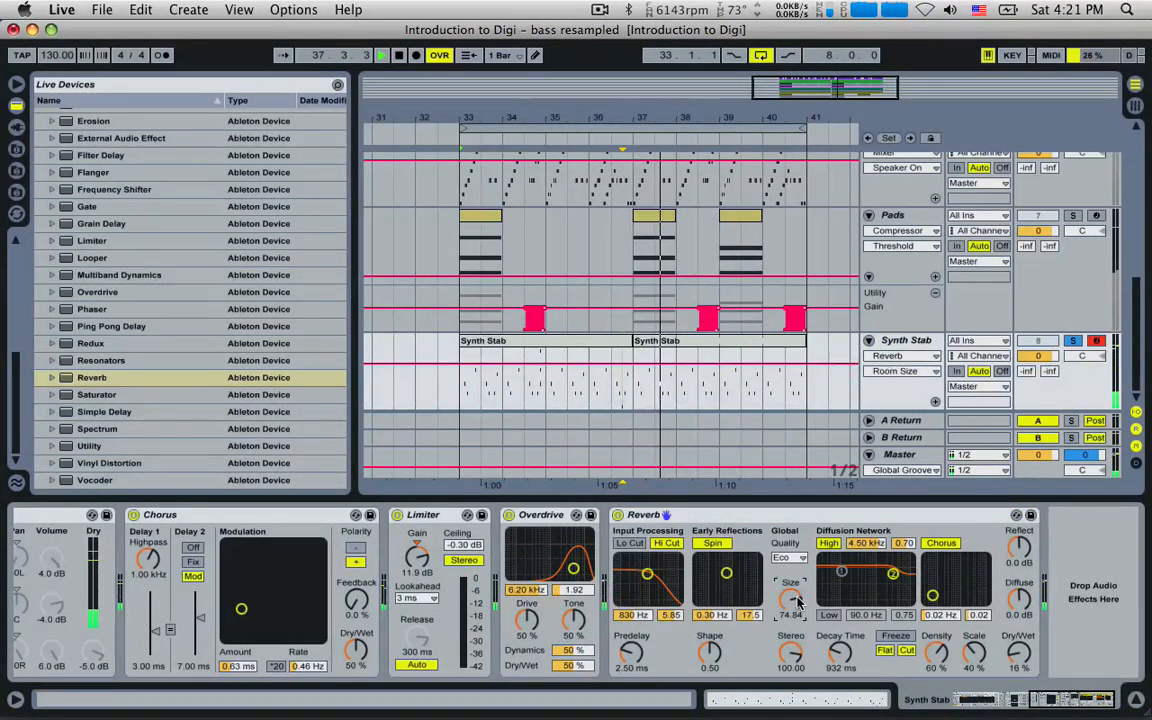
{"action": "left_click_drag", "start_coordinate": [840, 655], "coordinate": [840, 642]}
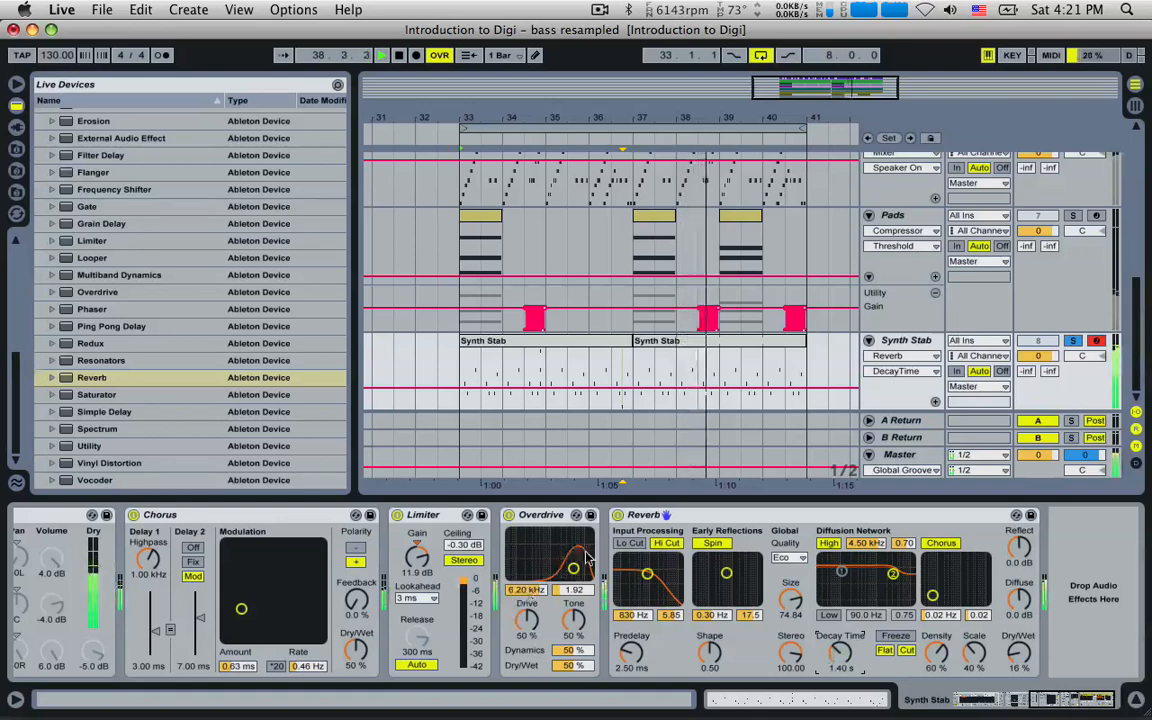
{"action": "left_click_drag", "start_coordinate": [573, 568], "coordinate": [561, 567]}
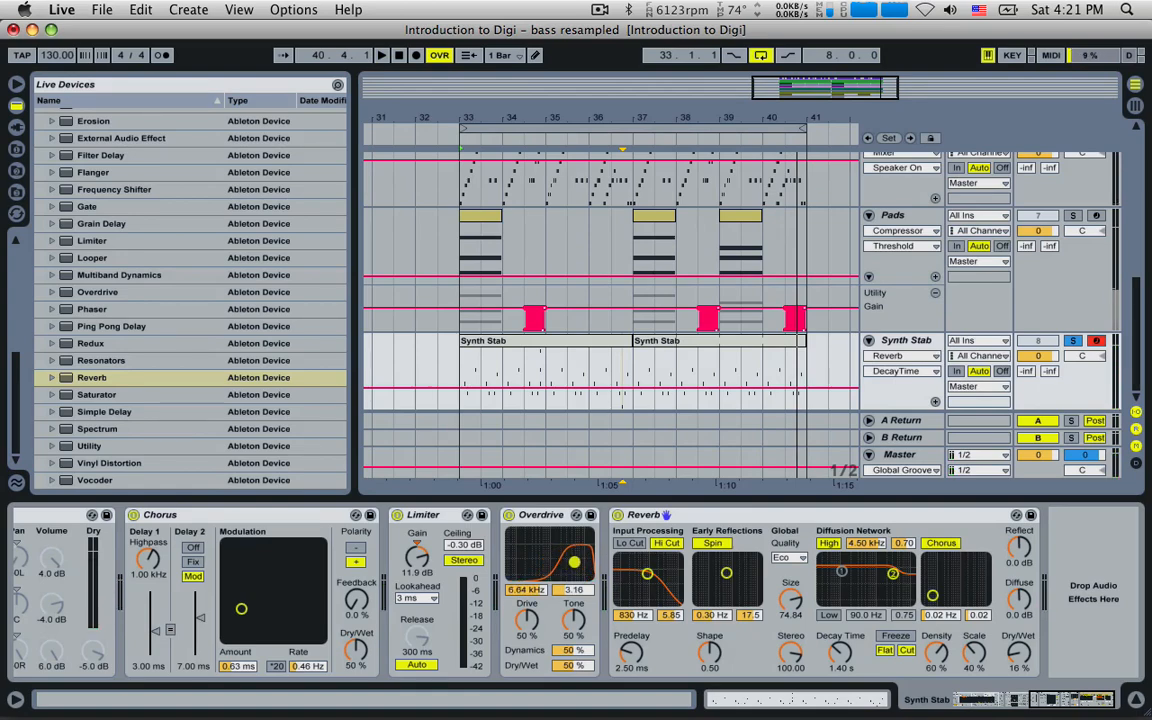
- Duplicate the four-bar Synth Stab clip at bar 33 onto bars 37 to 41
{"action": "left_click", "coordinate": [573, 348]}
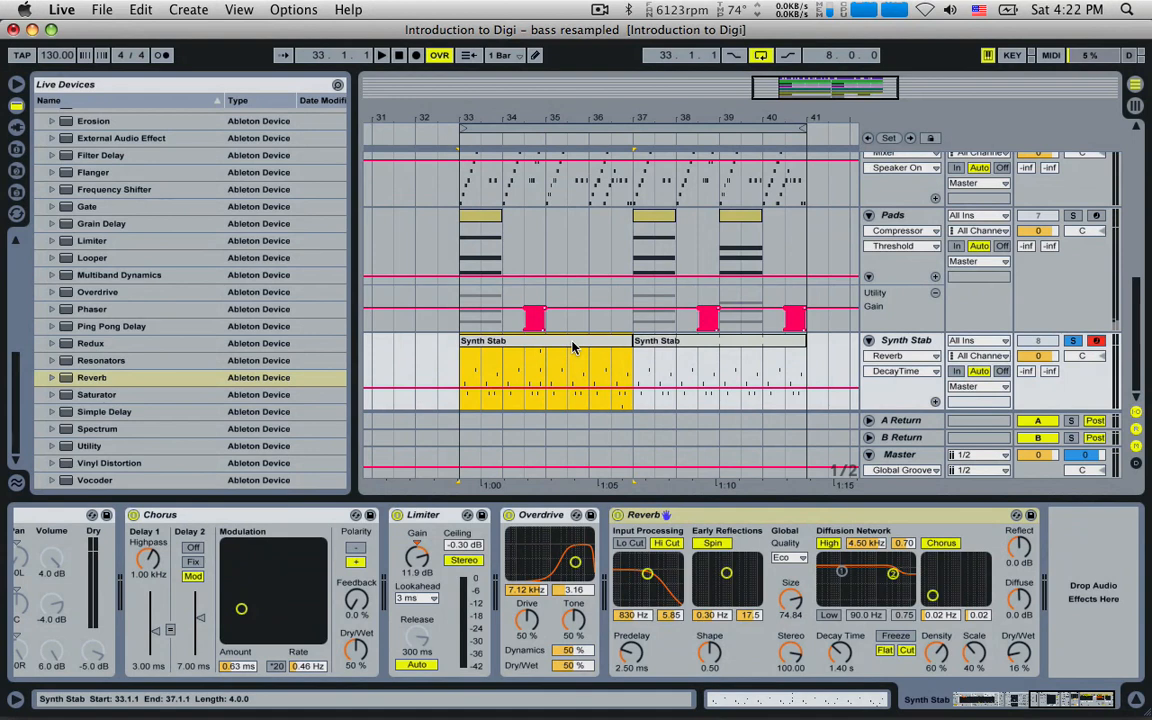
{"action": "key", "text": "super+d"}
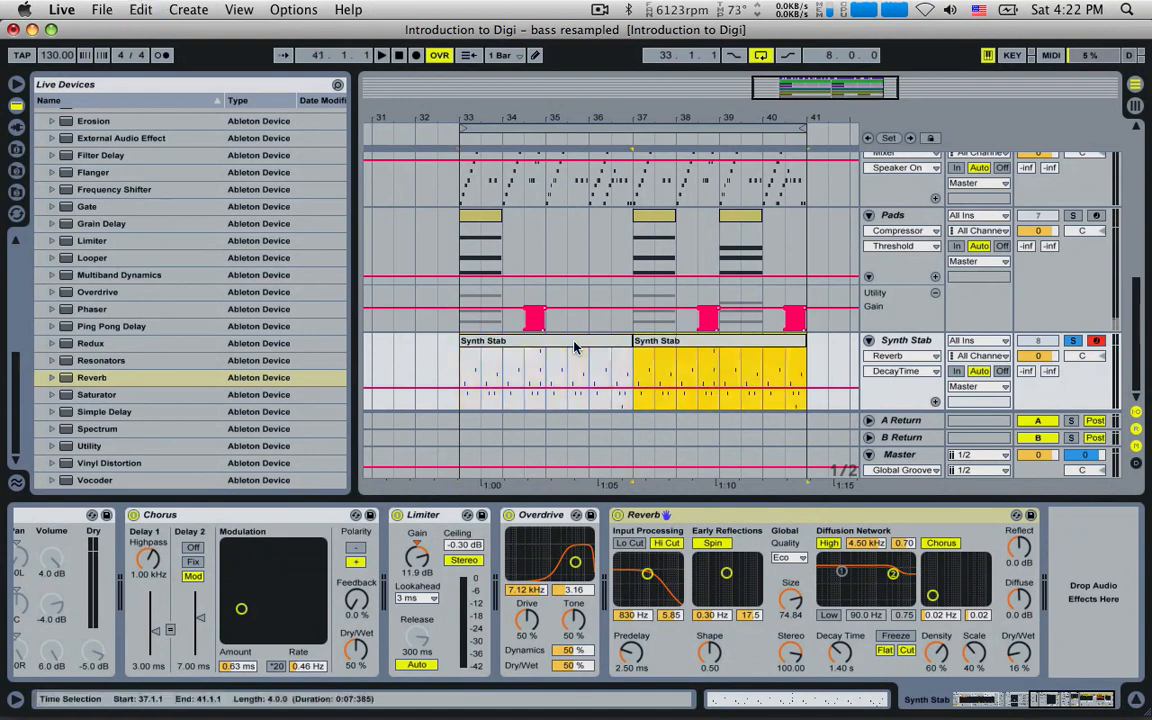
- Record eight bars of Overdrive filter sweeps on the Synth Stab track from bar 33, starting and ending at 6.20 kHz with width 3.33
{"action": "left_click", "coordinate": [459, 370]}
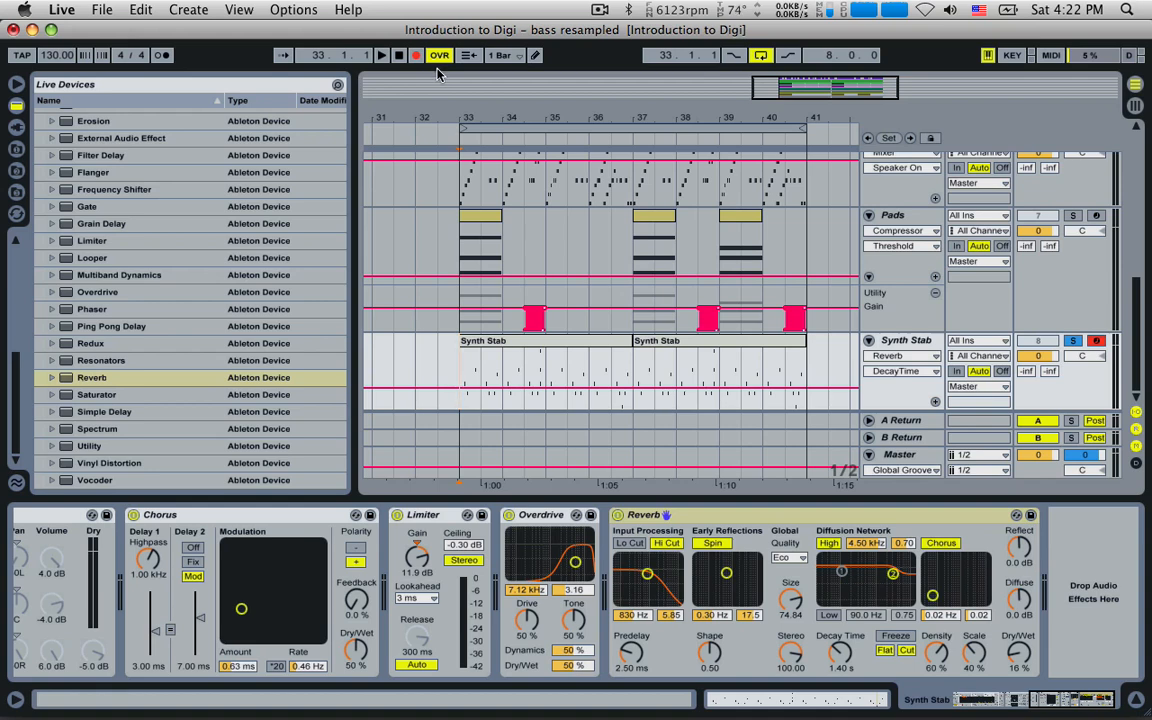
{"action": "left_click", "coordinate": [576, 566]}
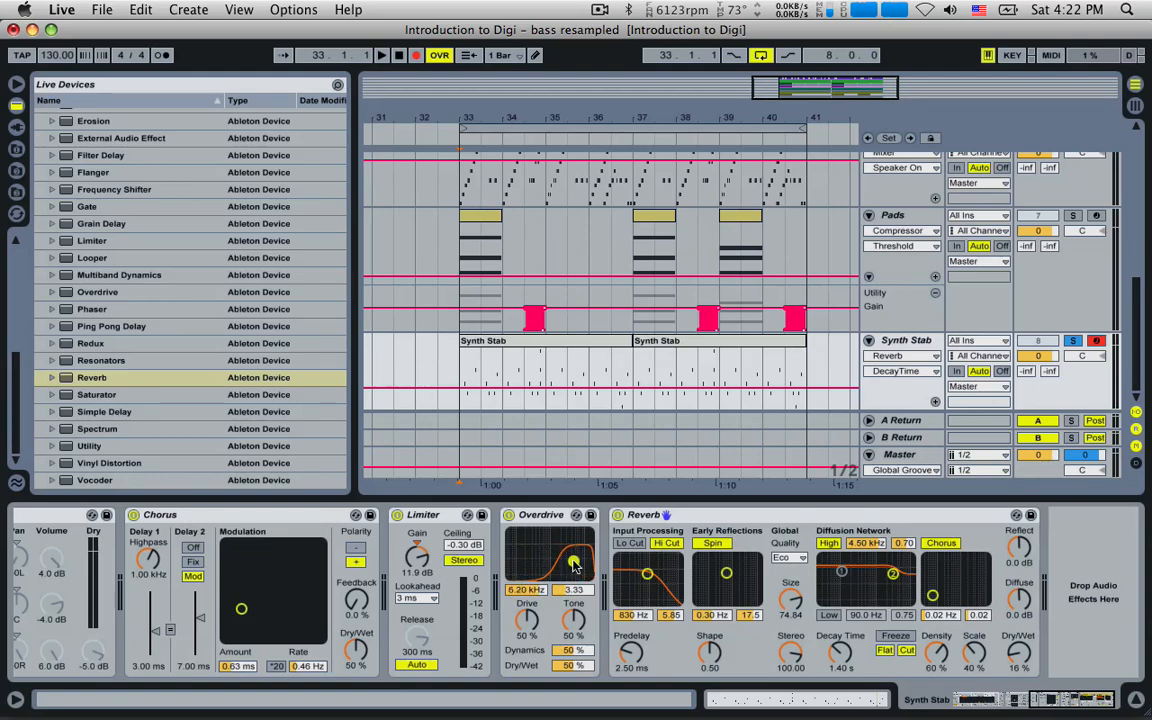
{"action": "key", "text": "space"}
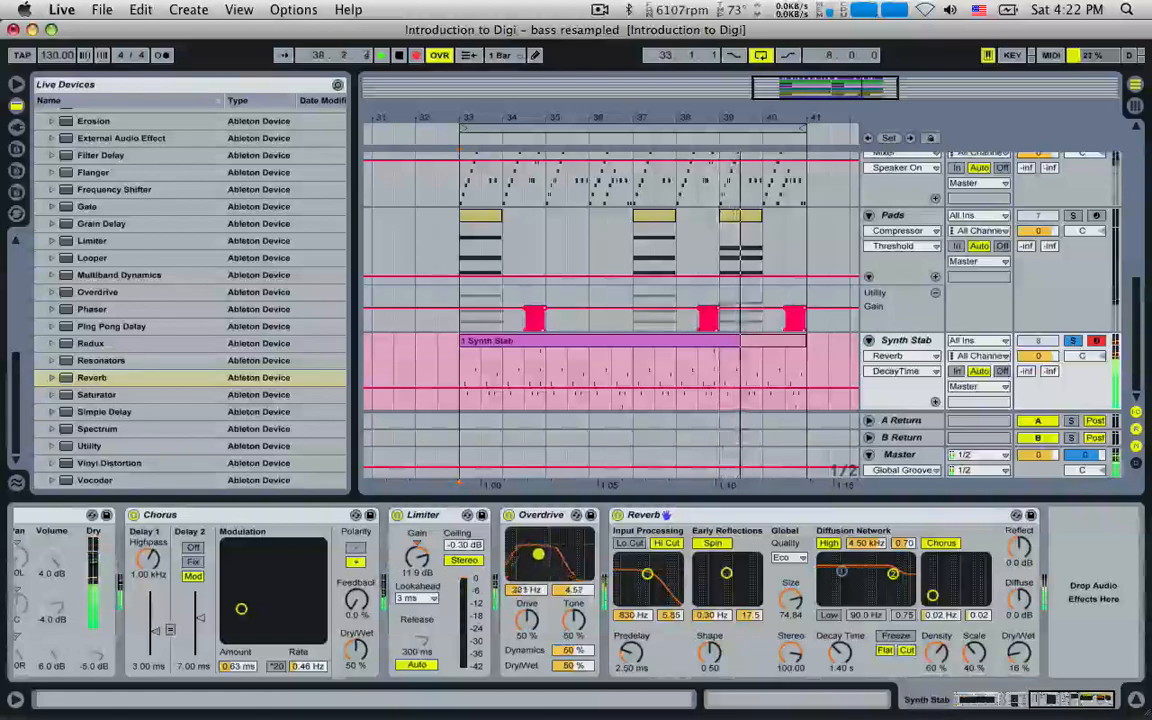
{"action": "left_click_drag", "start_coordinate": [559, 563], "coordinate": [574, 561]}
{"action": "key", "text": "space"}
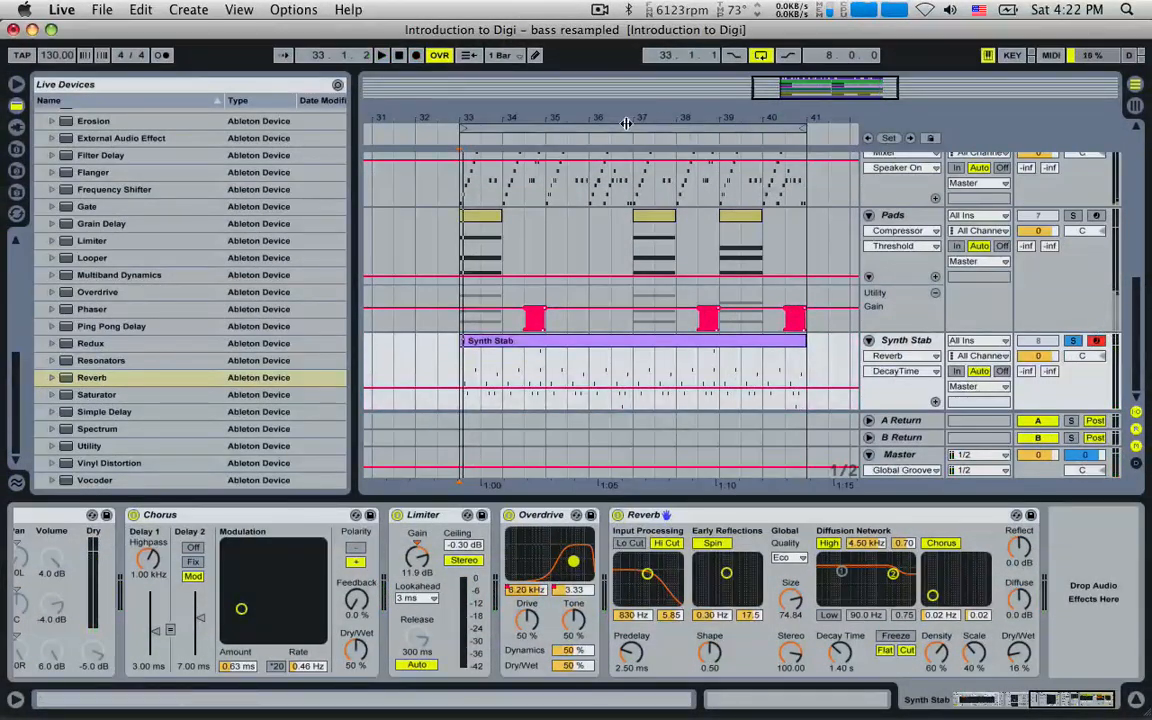
- Show the Synth Stab track's recorded Overdrive automation, first the Filter Freq curve and then the Filter Width curve
{"action": "left_click", "coordinate": [901, 355]}
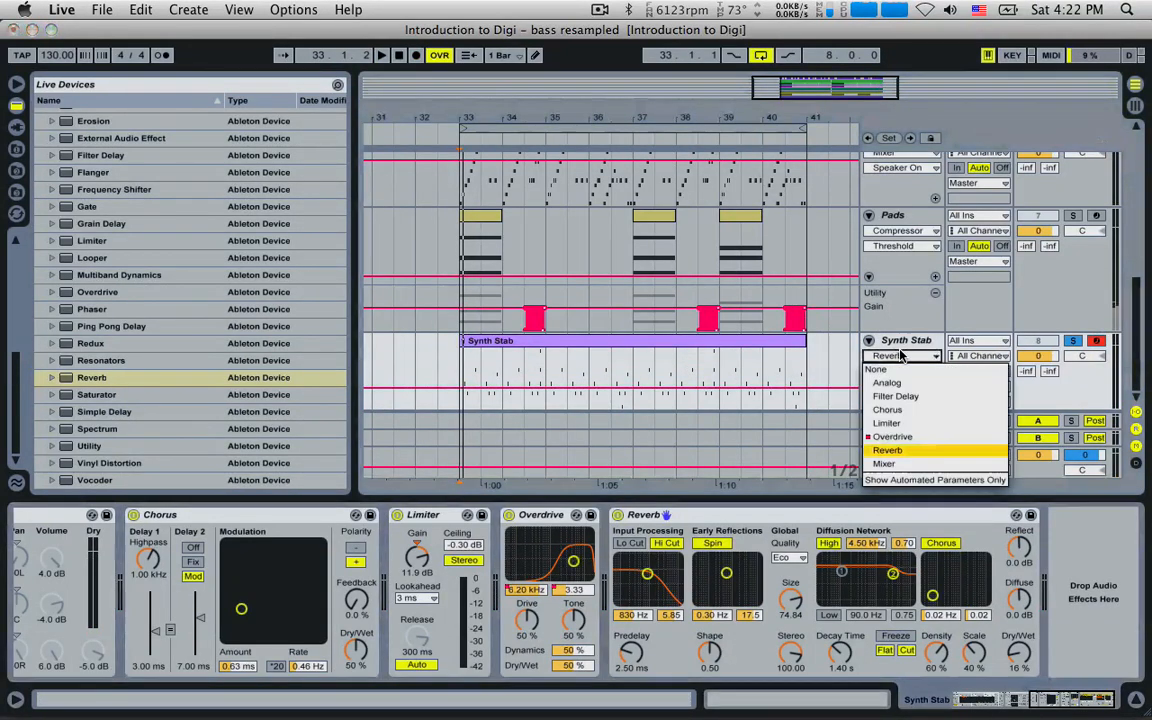
{"action": "left_click", "coordinate": [903, 438]}
{"action": "left_click", "coordinate": [905, 372]}
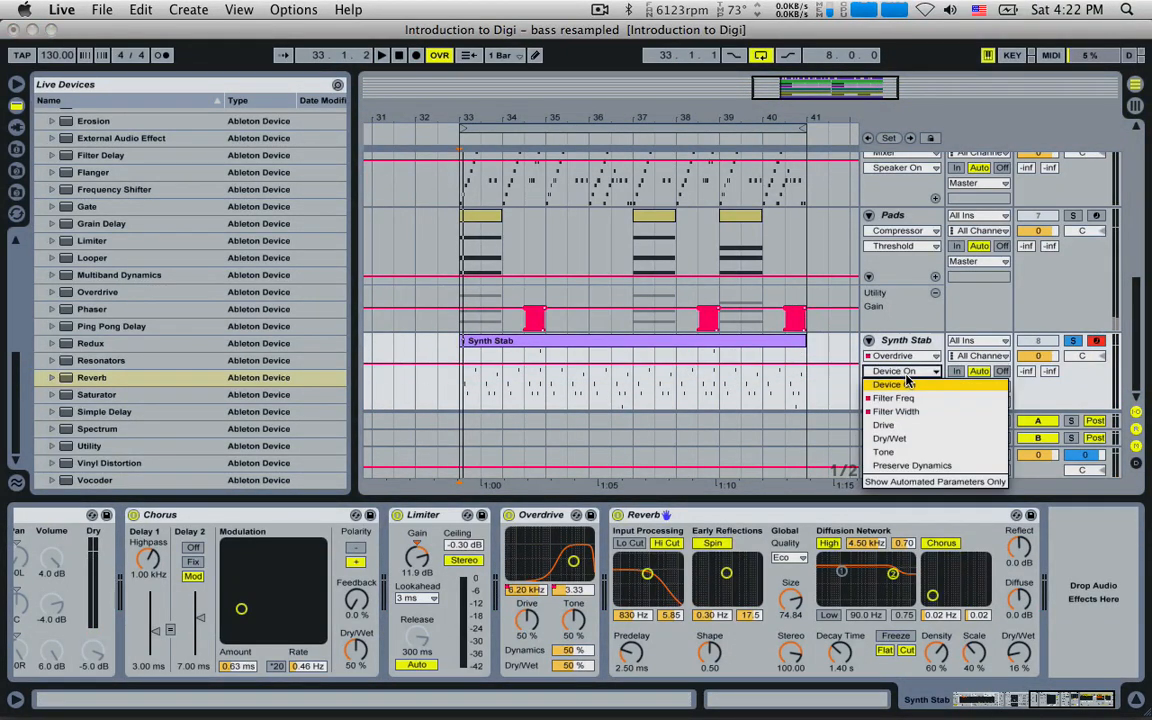
{"action": "left_click", "coordinate": [913, 399]}
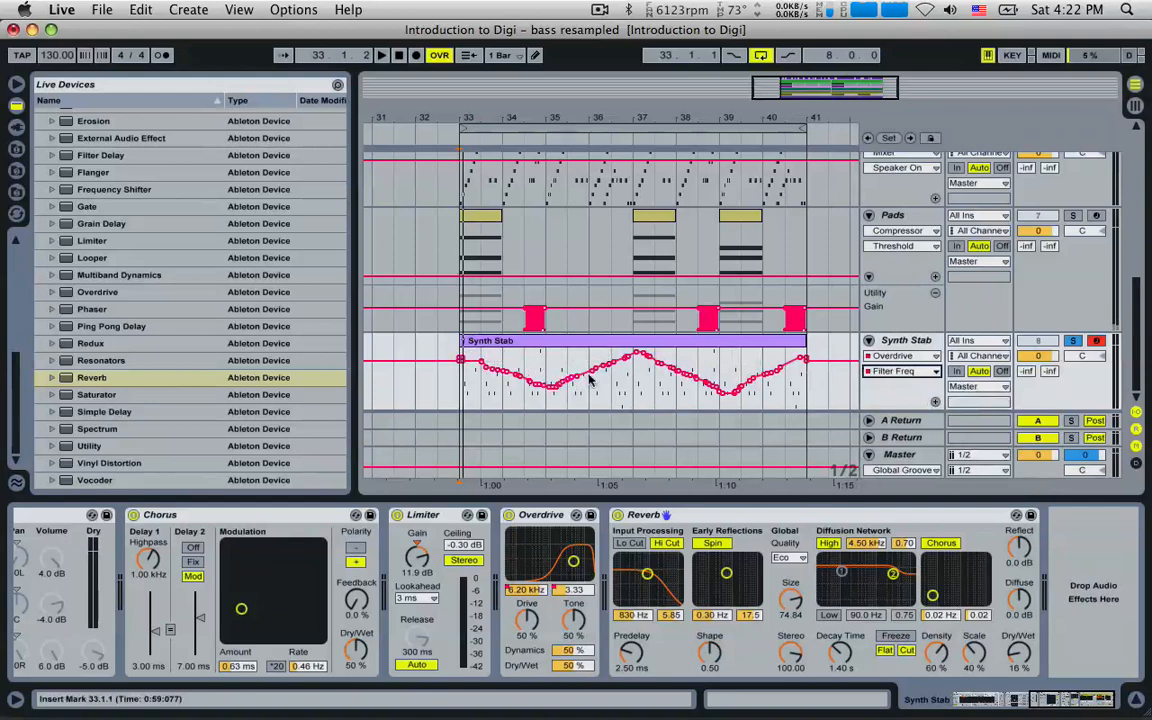
{"action": "left_click", "coordinate": [920, 371]}
{"action": "left_click", "coordinate": [895, 411]}
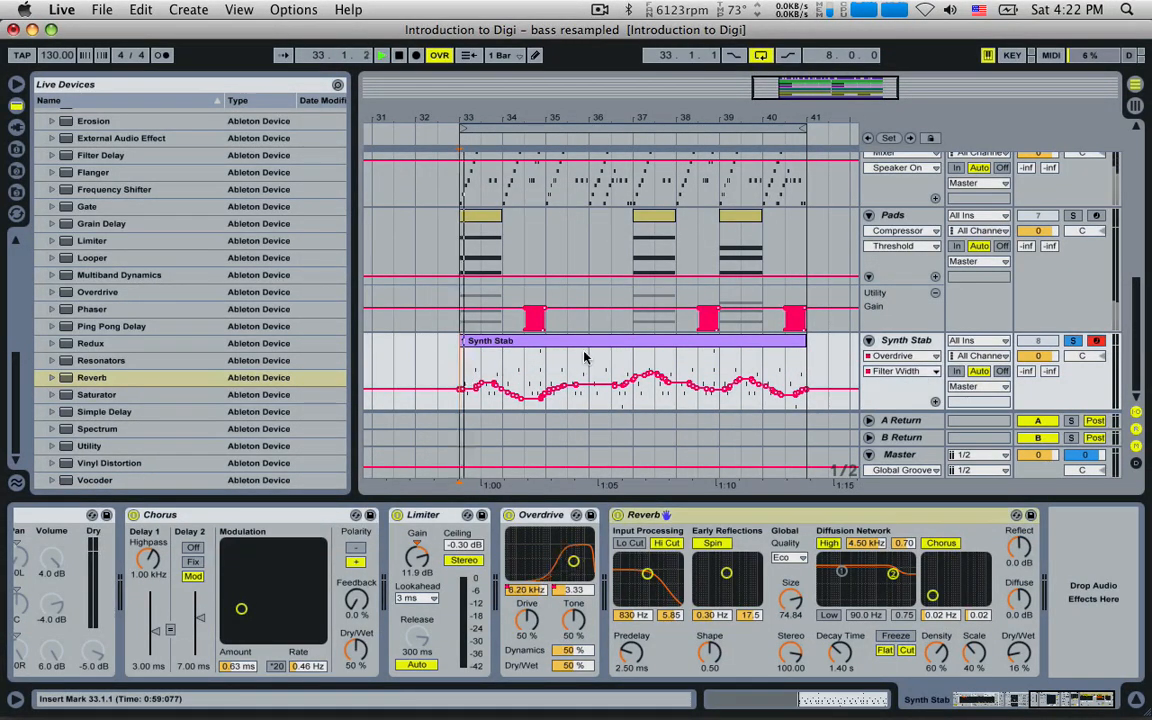
- Unsolo the Synth Stab track, place its Limiter after the Reverb and set the Limiter's gain to 15.1 dB during playback
{"action": "left_click", "coordinate": [1073, 341]}
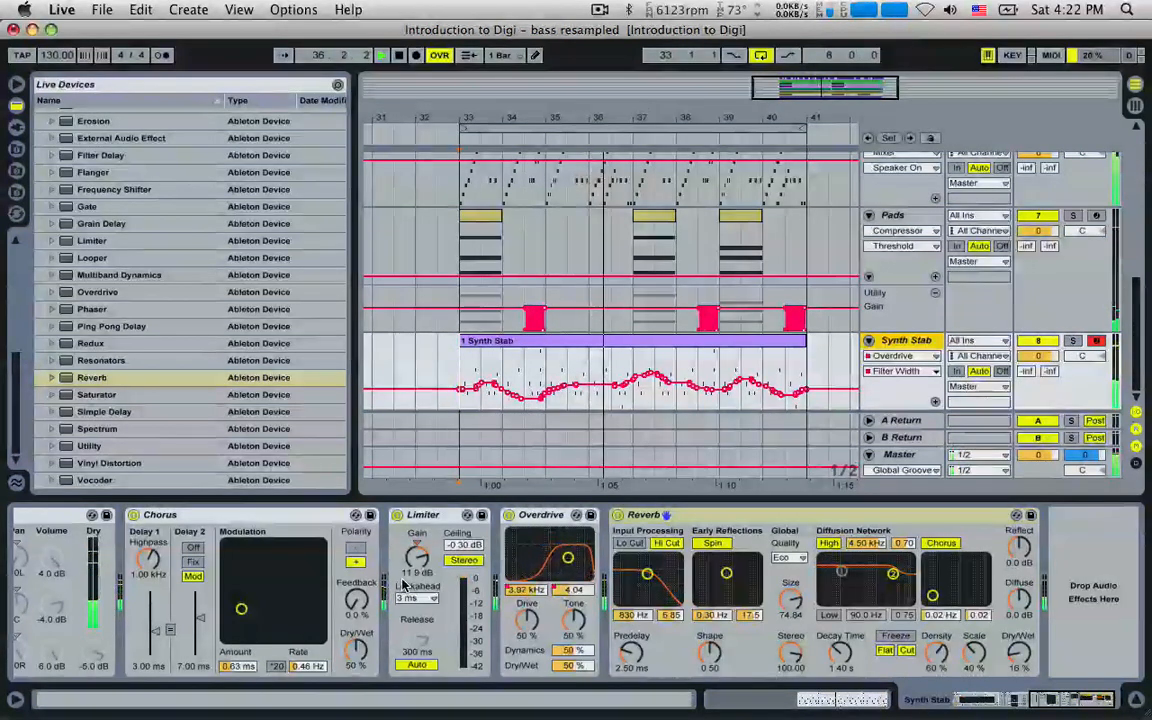
{"action": "left_click", "coordinate": [424, 514]}
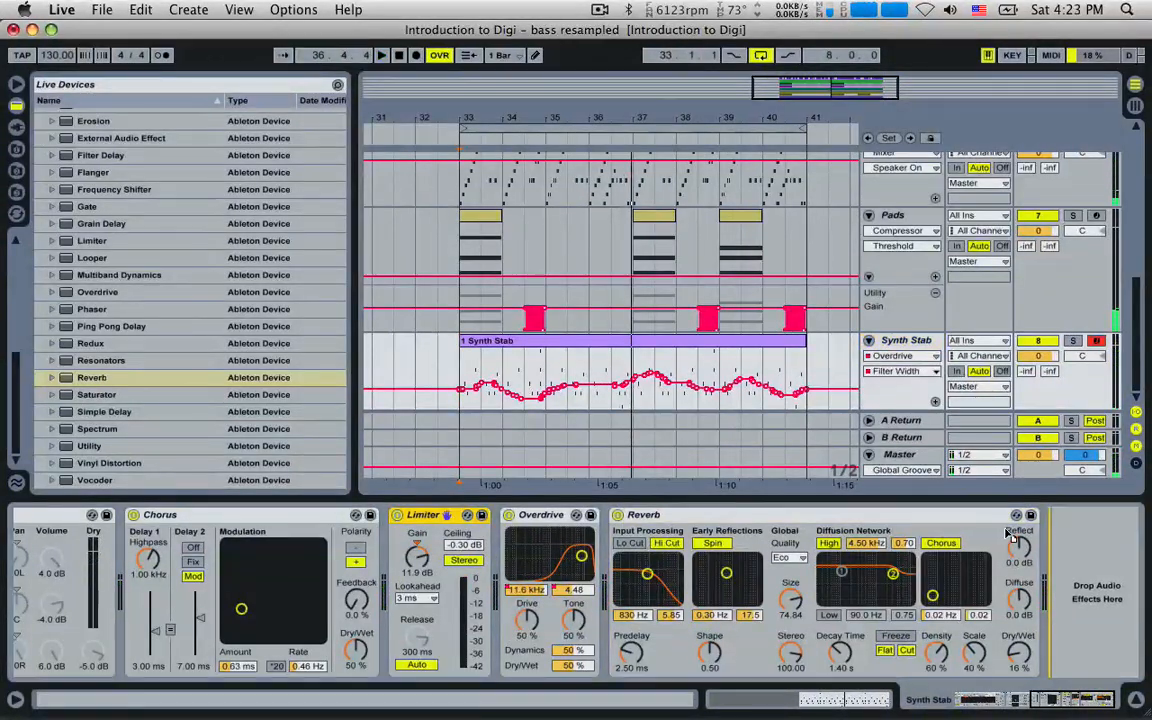
{"action": "left_click_drag", "start_coordinate": [1025, 520], "coordinate": [1027, 519]}
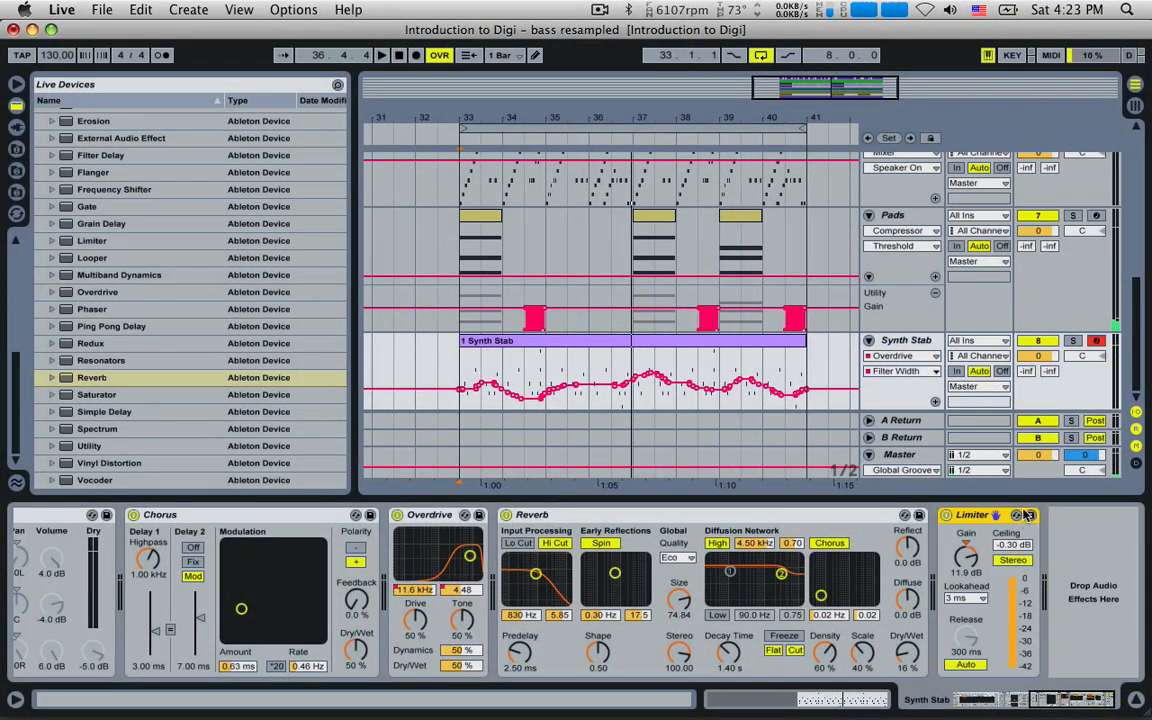
{"action": "key", "text": "space"}
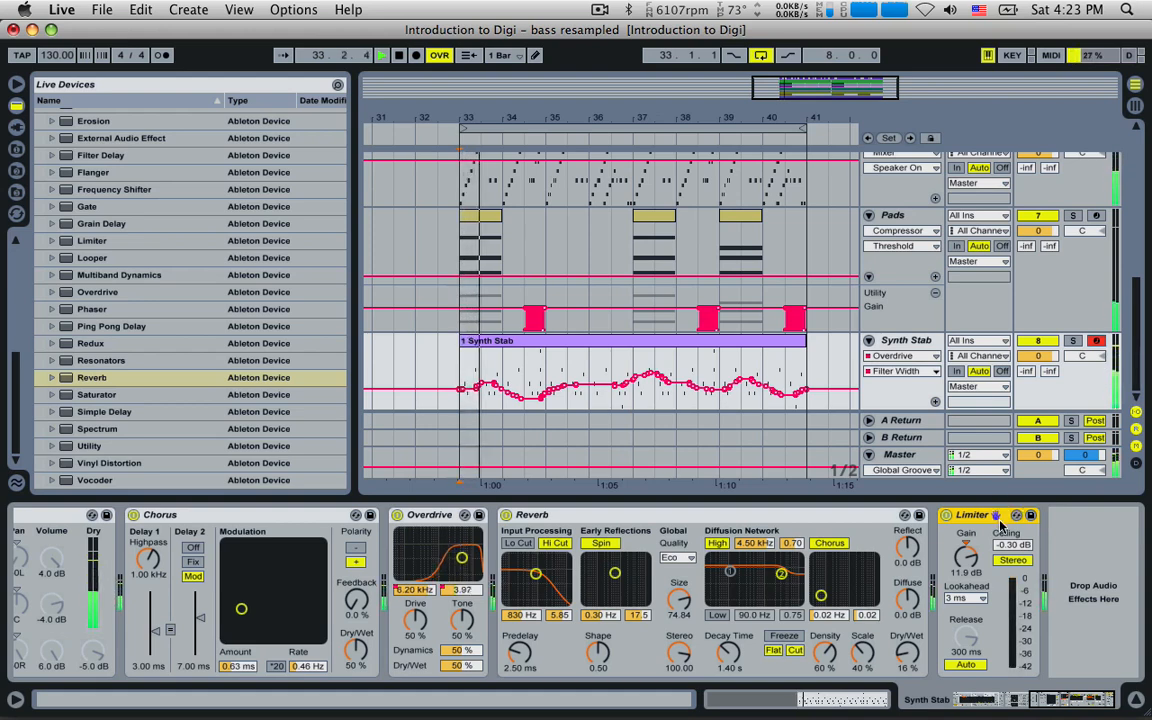
{"action": "left_click_drag", "start_coordinate": [966, 555], "coordinate": [966, 544]}
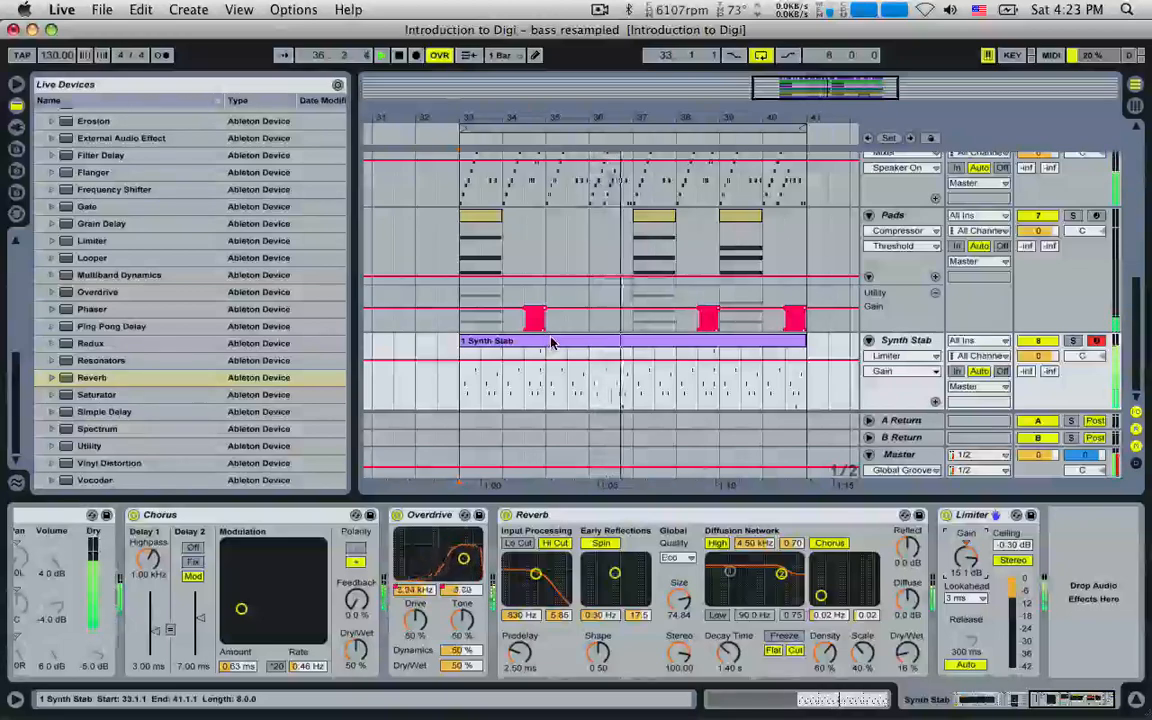
- Examine the notes of the recorded Synth Stab clip and the note and groove settings of the first Open Hihat clip
{"action": "double_click", "coordinate": [551, 342]}
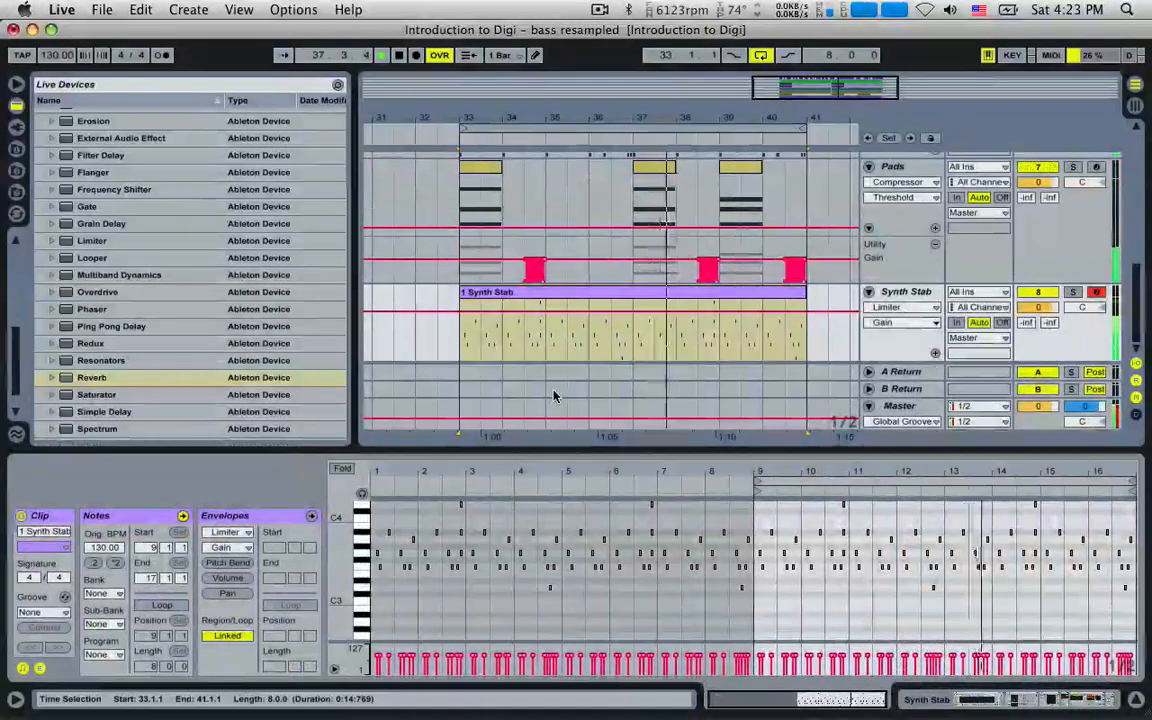
{"action": "left_click_drag", "start_coordinate": [836, 698], "coordinate": [838, 713]}
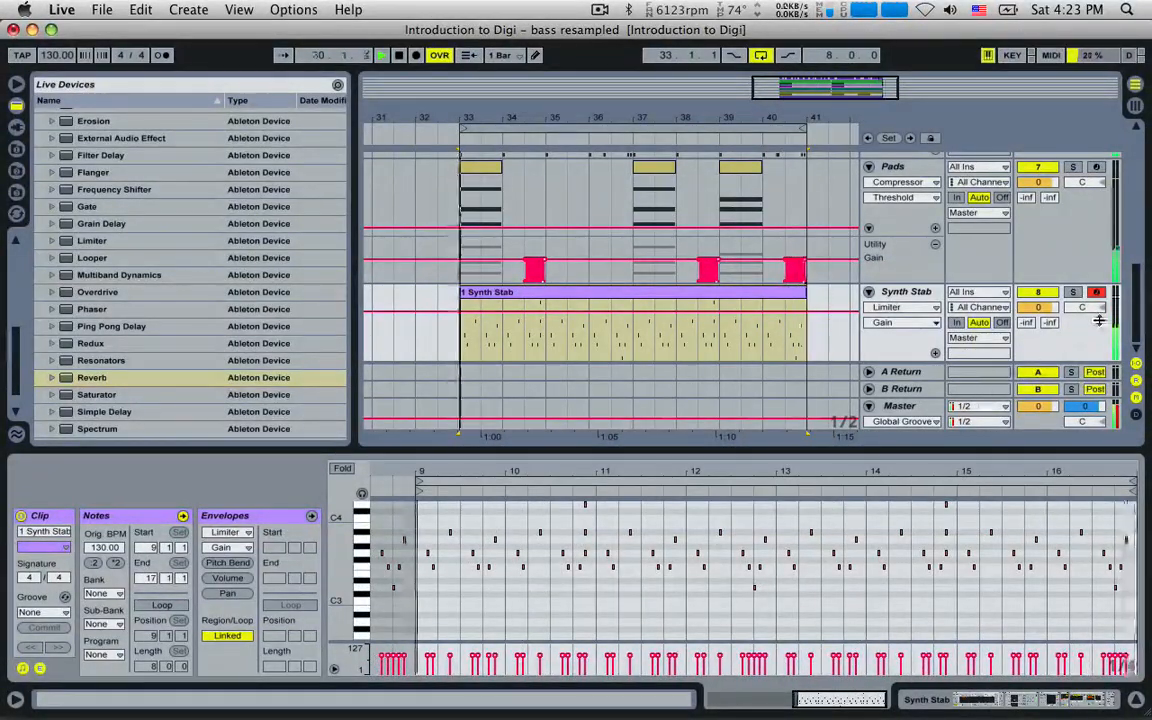
{"action": "scroll", "coordinate": [1075, 320], "scroll_direction": "up", "scroll_amount": 3}
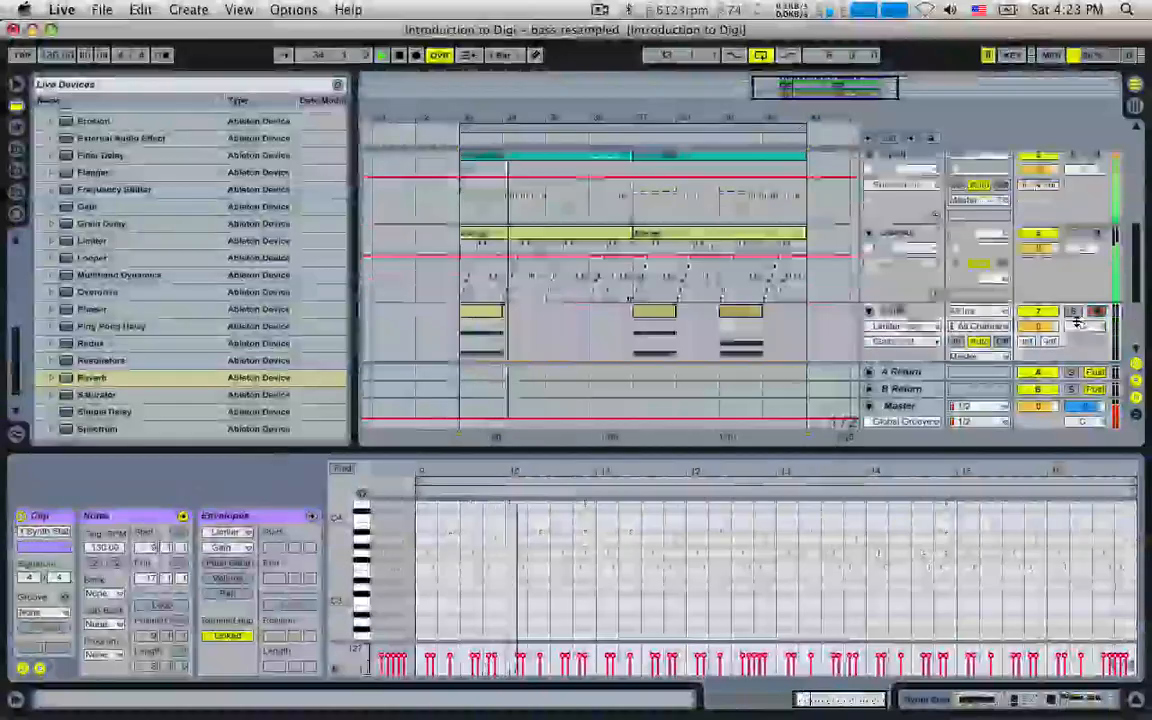
{"action": "scroll", "coordinate": [1013, 314], "scroll_direction": "up", "scroll_amount": 2}
{"action": "left_click", "coordinate": [580, 215]}
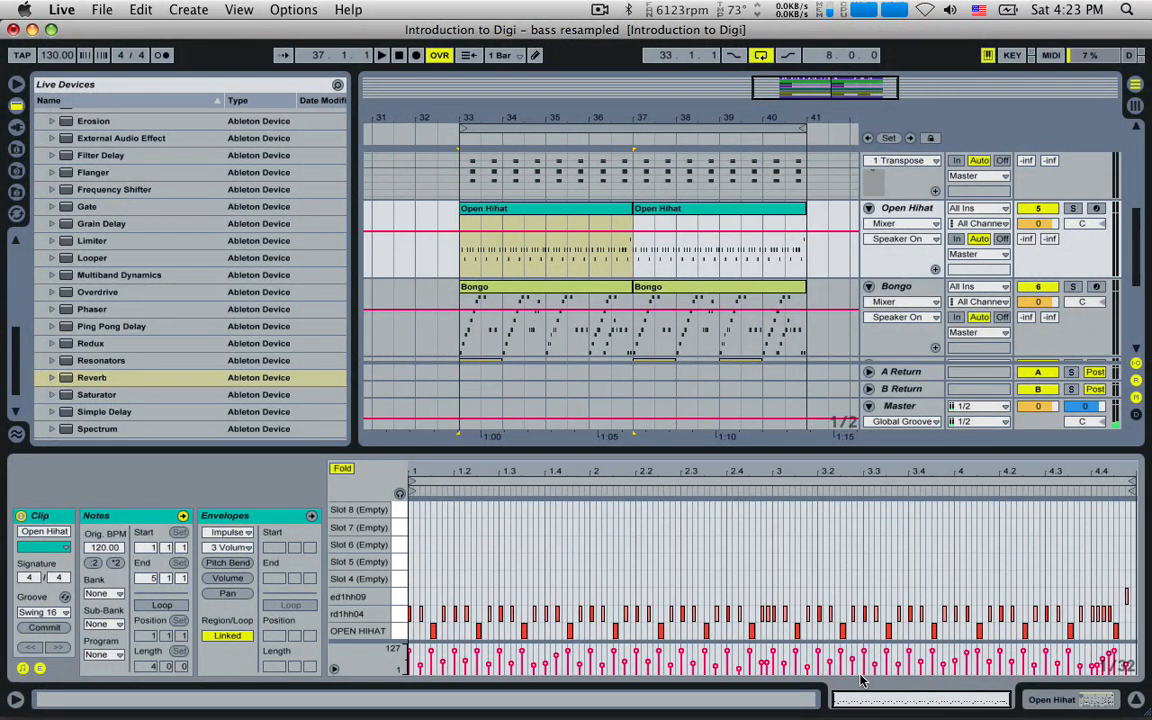
{"action": "left_click", "coordinate": [14, 437]}
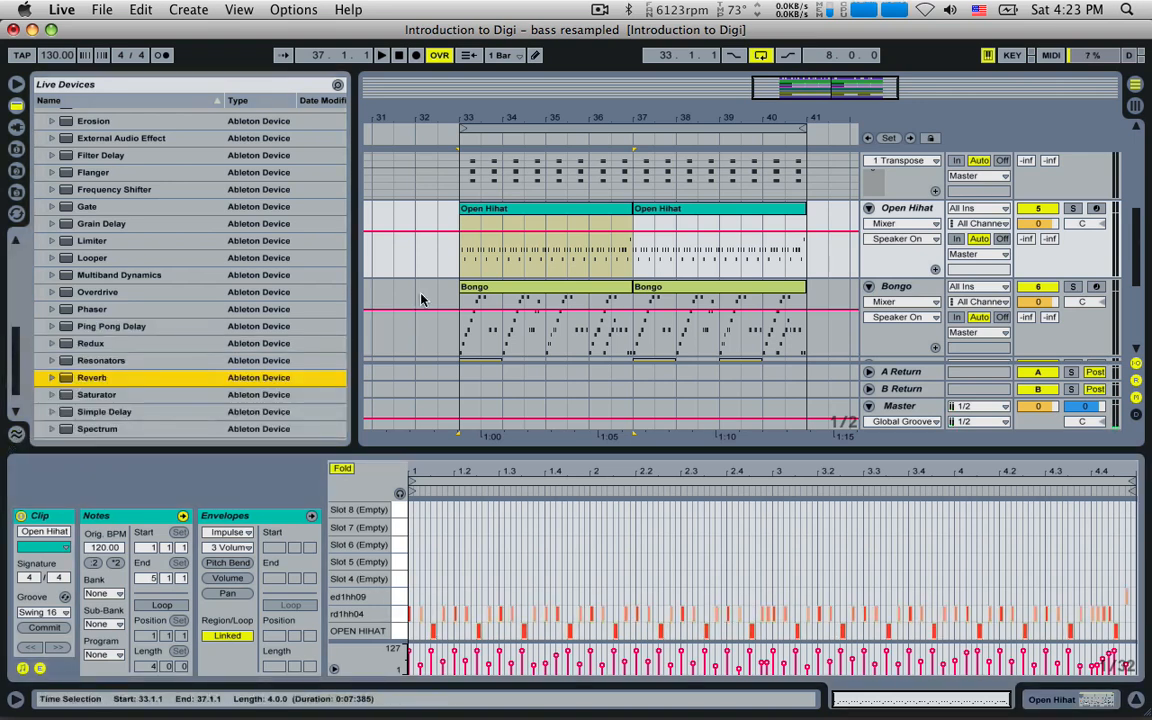
- Solo the Synth Stab track, play it back from bar 33 and display its device chain
{"action": "scroll", "coordinate": [490, 325], "scroll_direction": "down", "scroll_amount": 5}
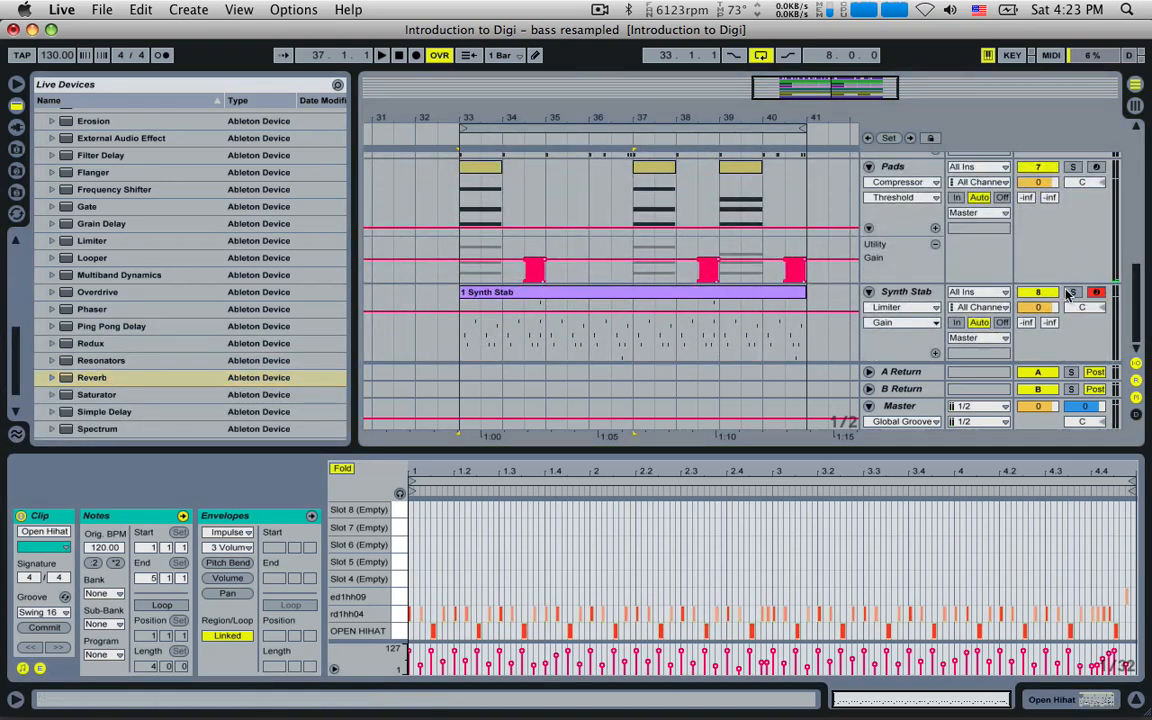
{"action": "left_click", "coordinate": [1070, 292]}
{"action": "left_click", "coordinate": [464, 332]}
{"action": "key", "text": "space"}
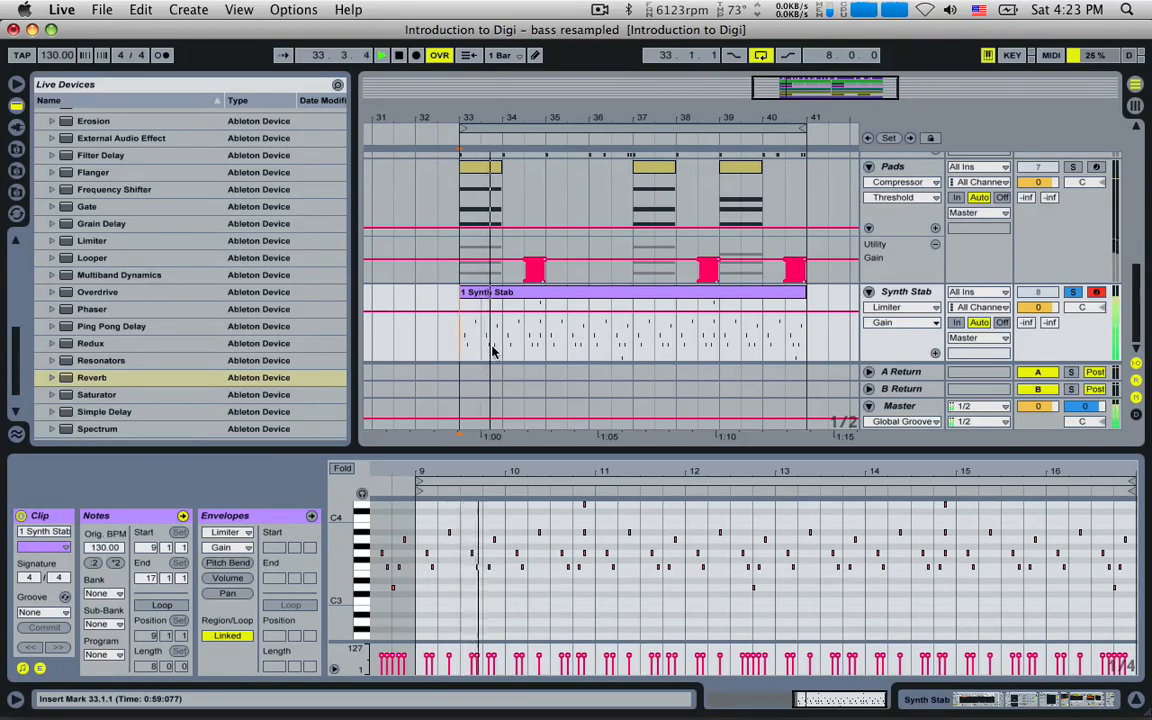
{"action": "key", "text": "shift+Tab"}
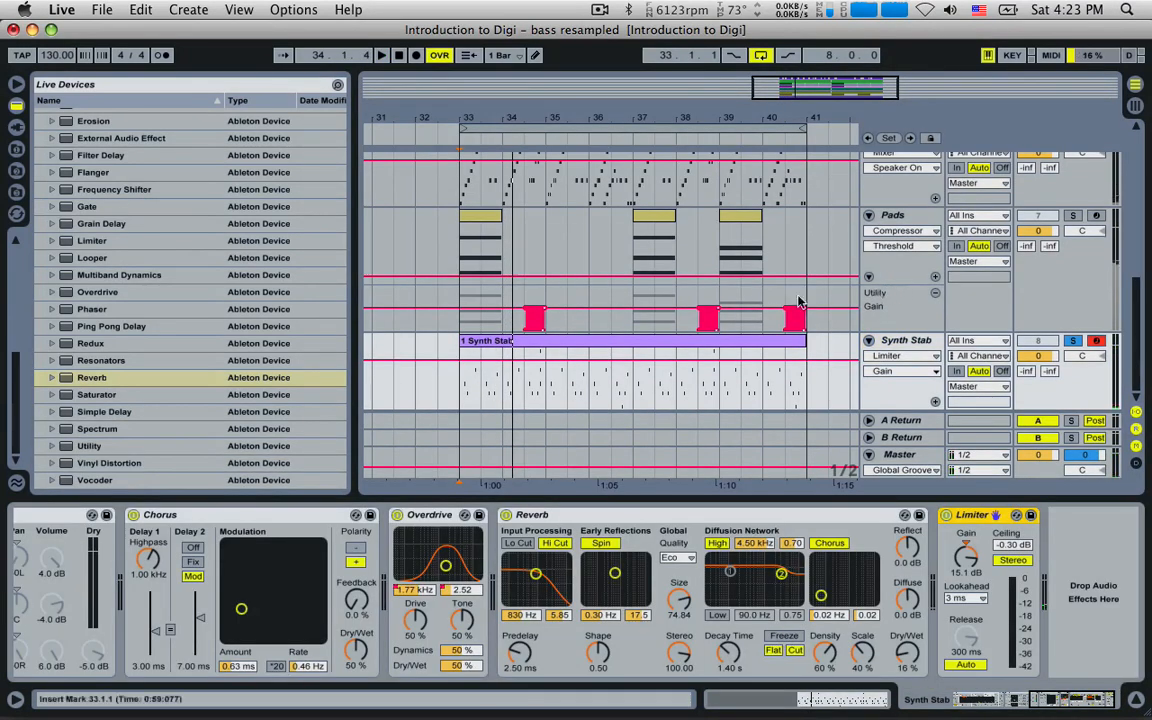
- Show the Groove Pool and select its Swing 16 groove
{"action": "left_click", "coordinate": [197, 380]}
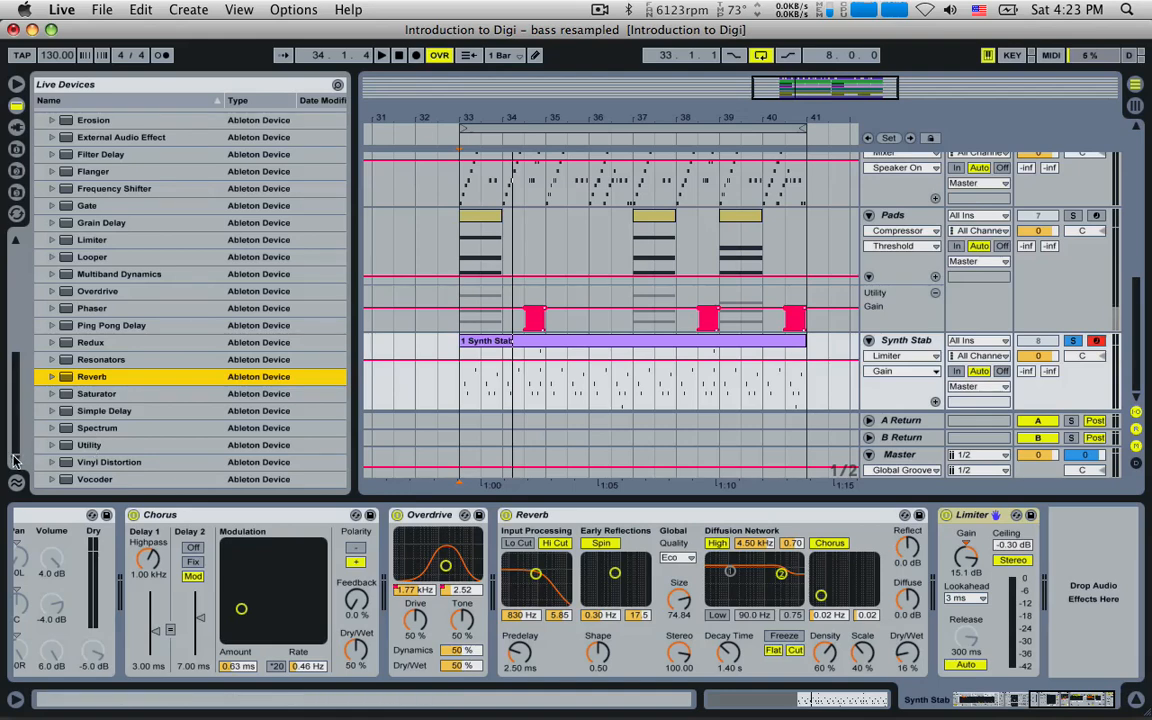
{"action": "left_click", "coordinate": [16, 483]}
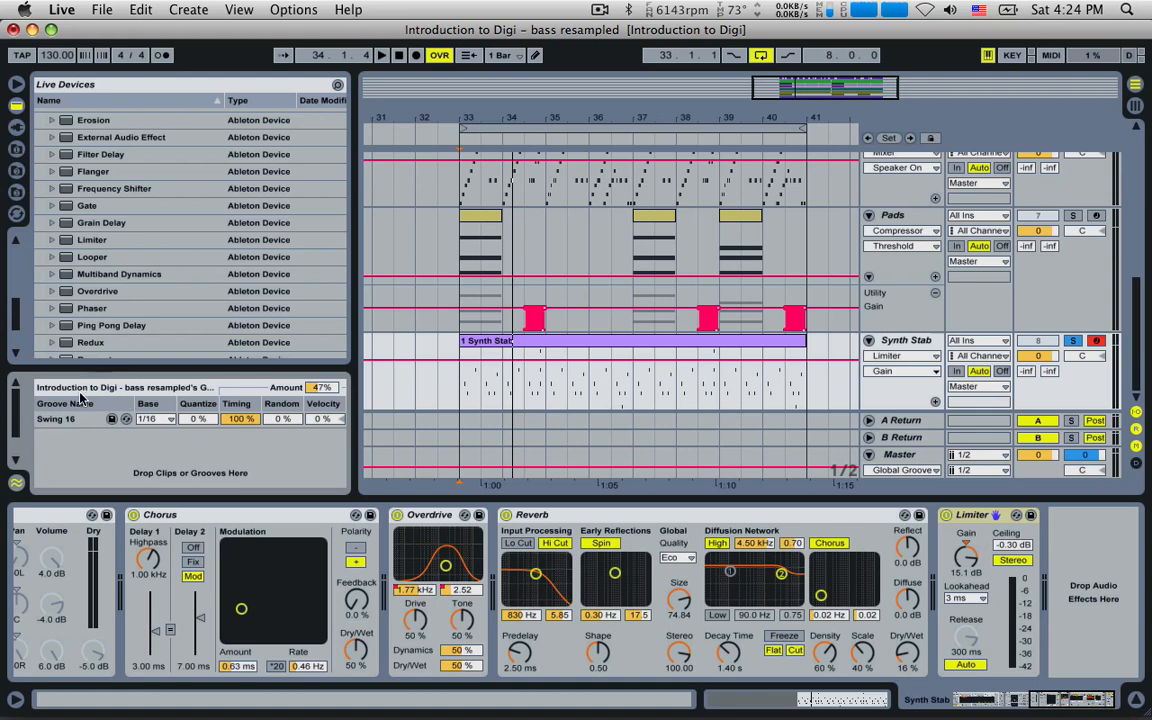
{"action": "left_click", "coordinate": [63, 421]}
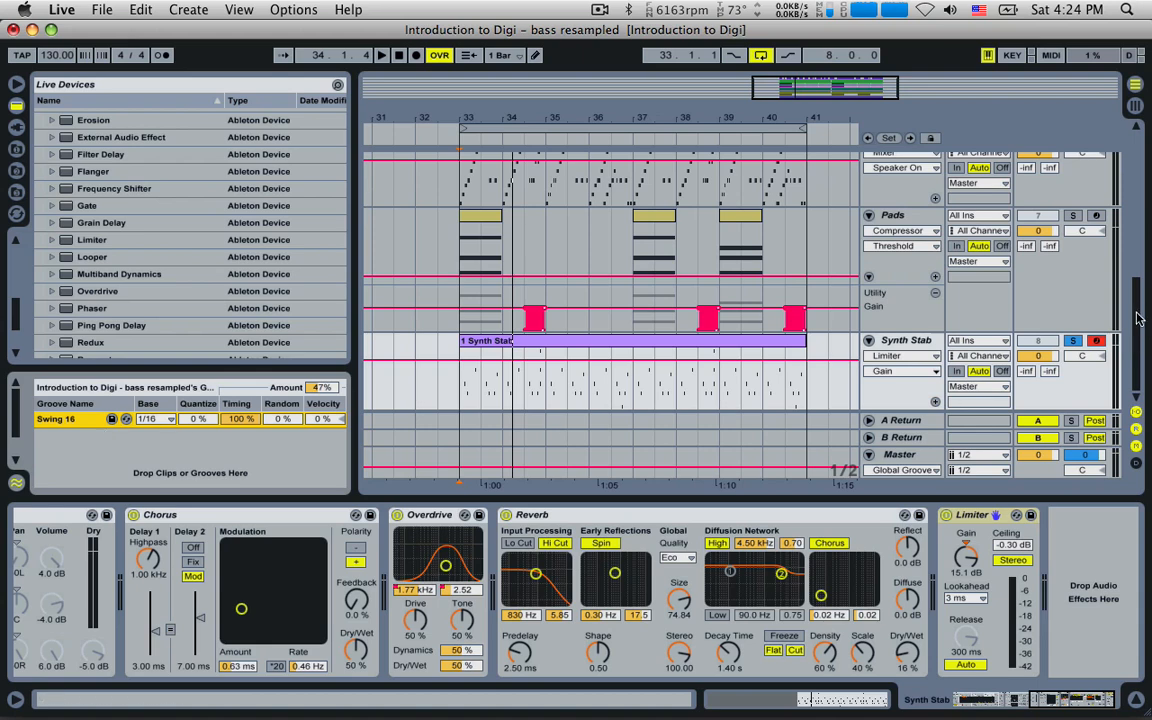
- Examine the first Open Hihat clip's notes and its groove setting alongside the Swing 16 groove in the pool
{"action": "scroll", "coordinate": [573, 270], "scroll_direction": "up", "scroll_amount": 6}
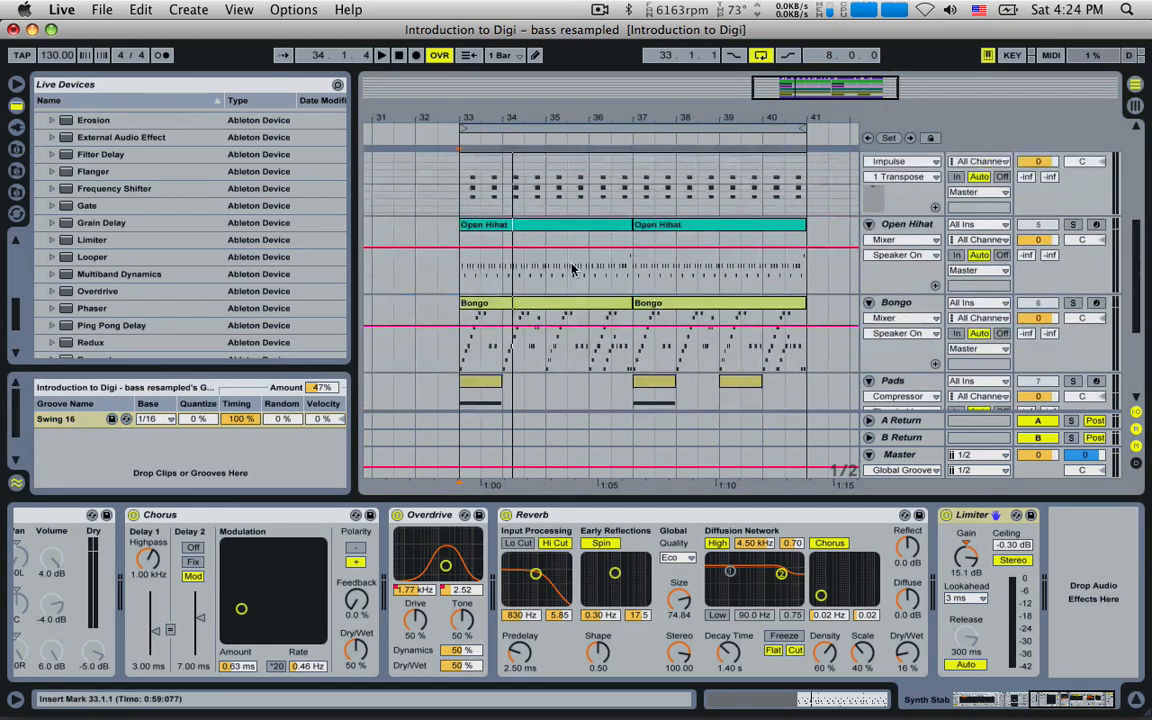
{"action": "double_click", "coordinate": [573, 270]}
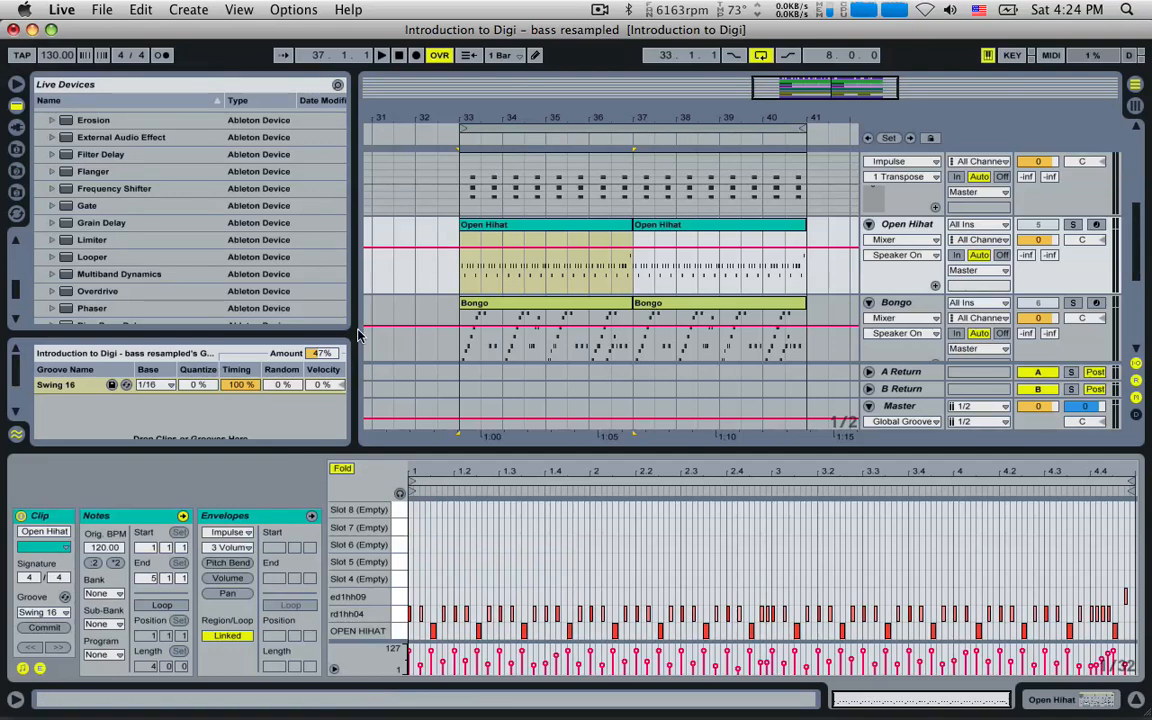
{"action": "left_click", "coordinate": [63, 390]}
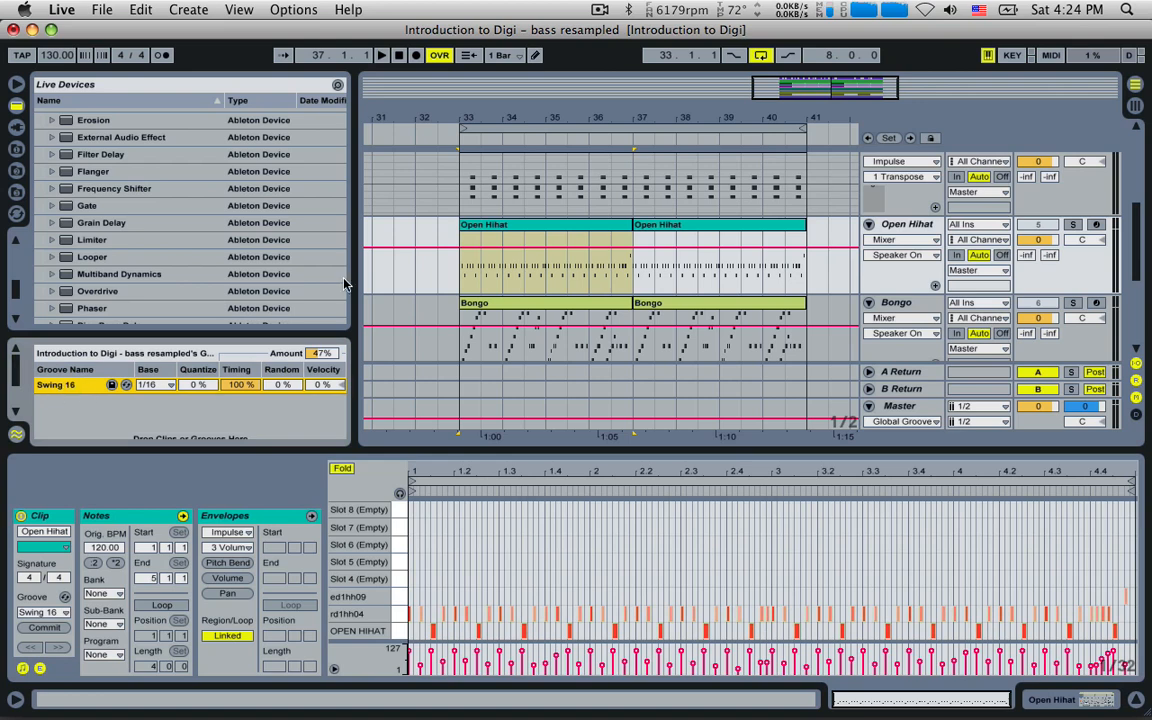
- Apply the Swing 16 groove to the Synth Stab clip and place the insert mark at 33.1.1
{"action": "scroll", "coordinate": [538, 231], "scroll_direction": "down", "scroll_amount": 10}
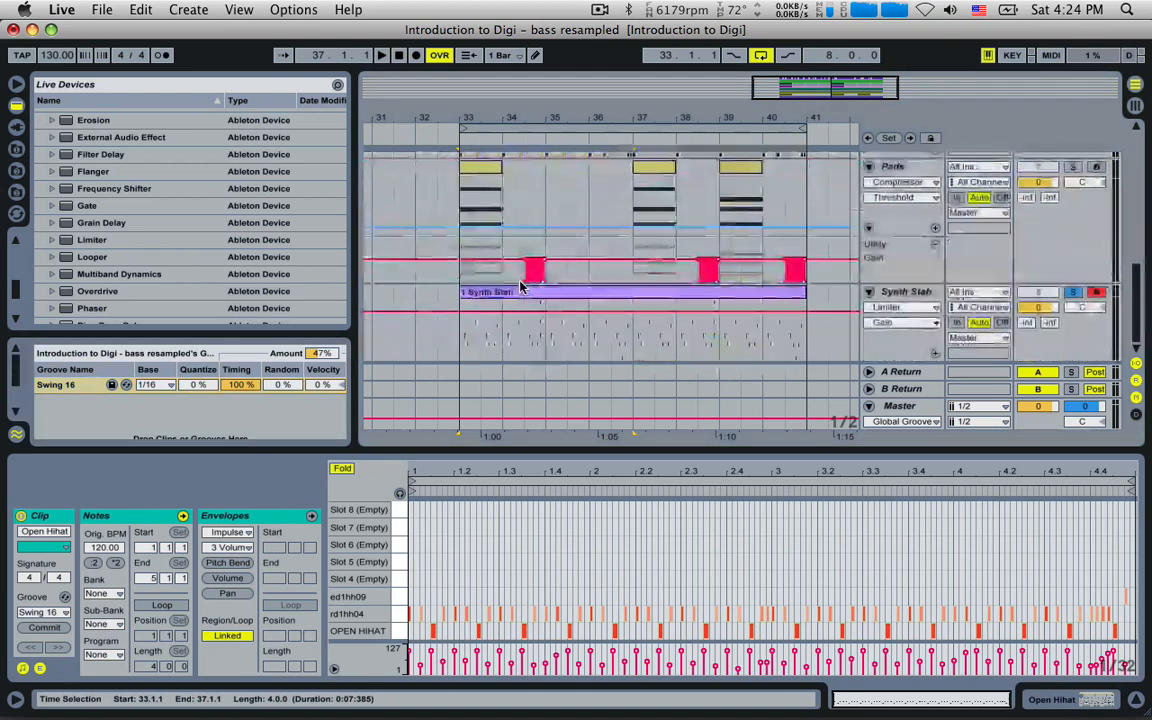
{"action": "left_click", "coordinate": [60, 350]}
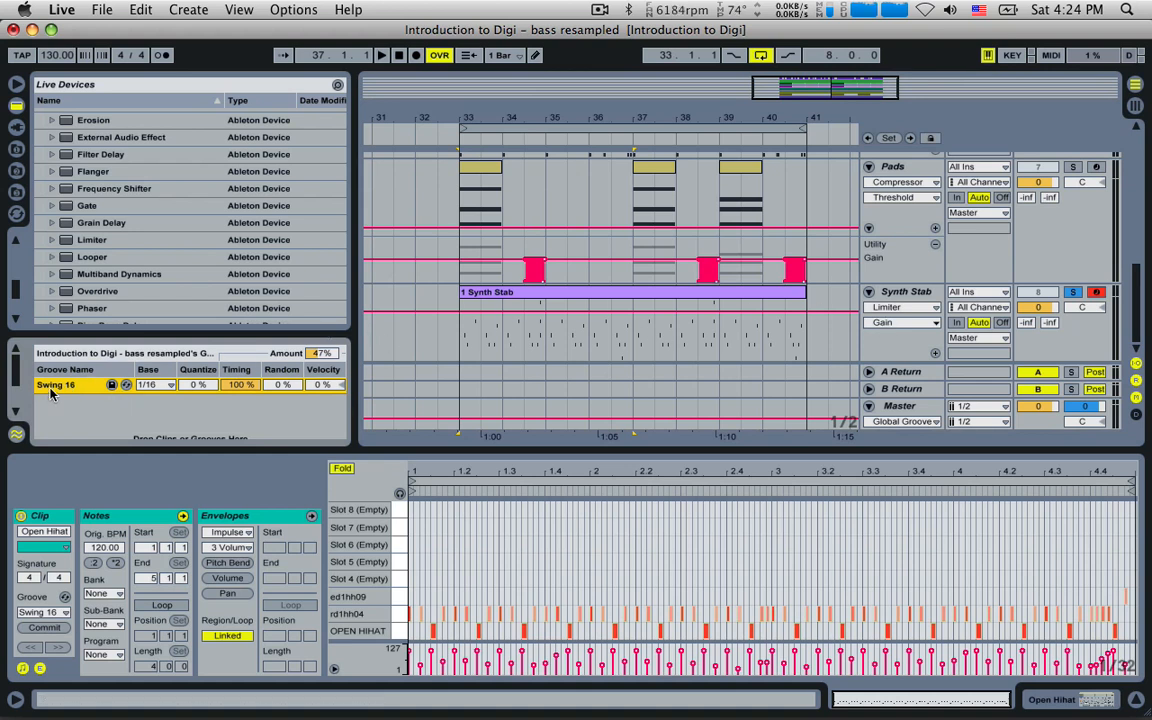
{"action": "mouse_move", "coordinate": [78, 388]}
{"action": "left_mouse_down"}
{"action": "mouse_move", "coordinate": [520, 312]}
{"action": "mouse_move", "coordinate": [523, 299]}
{"action": "left_mouse_up"}
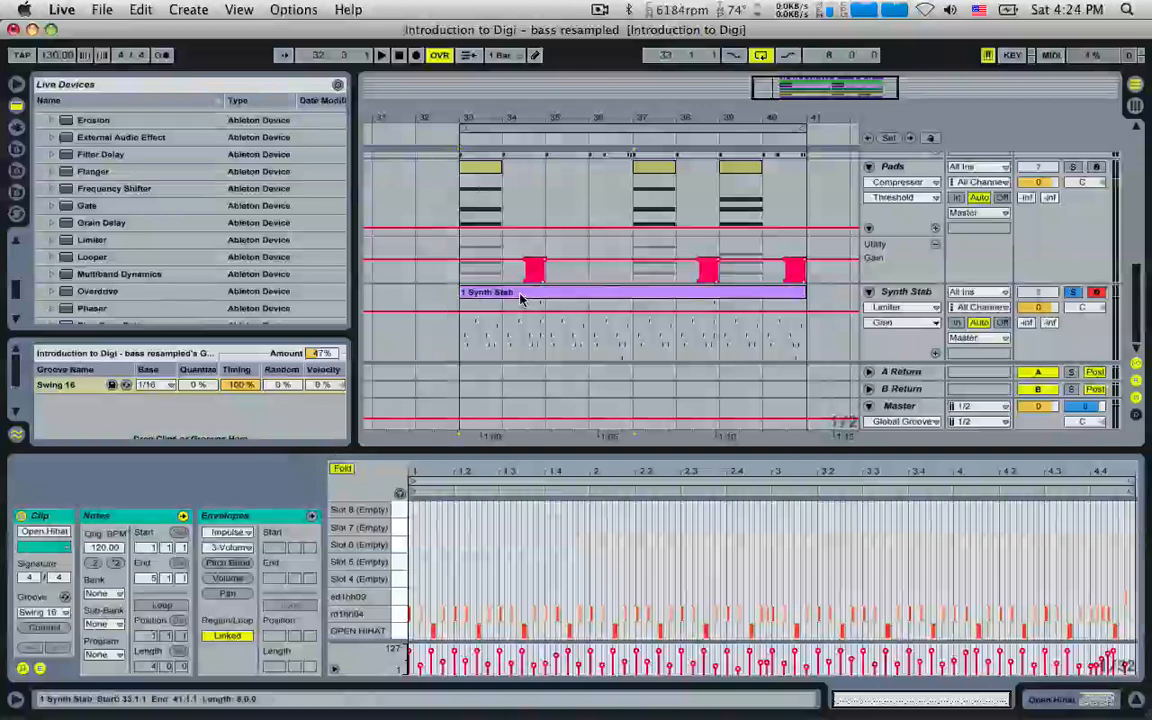
{"action": "left_click", "coordinate": [462, 344]}
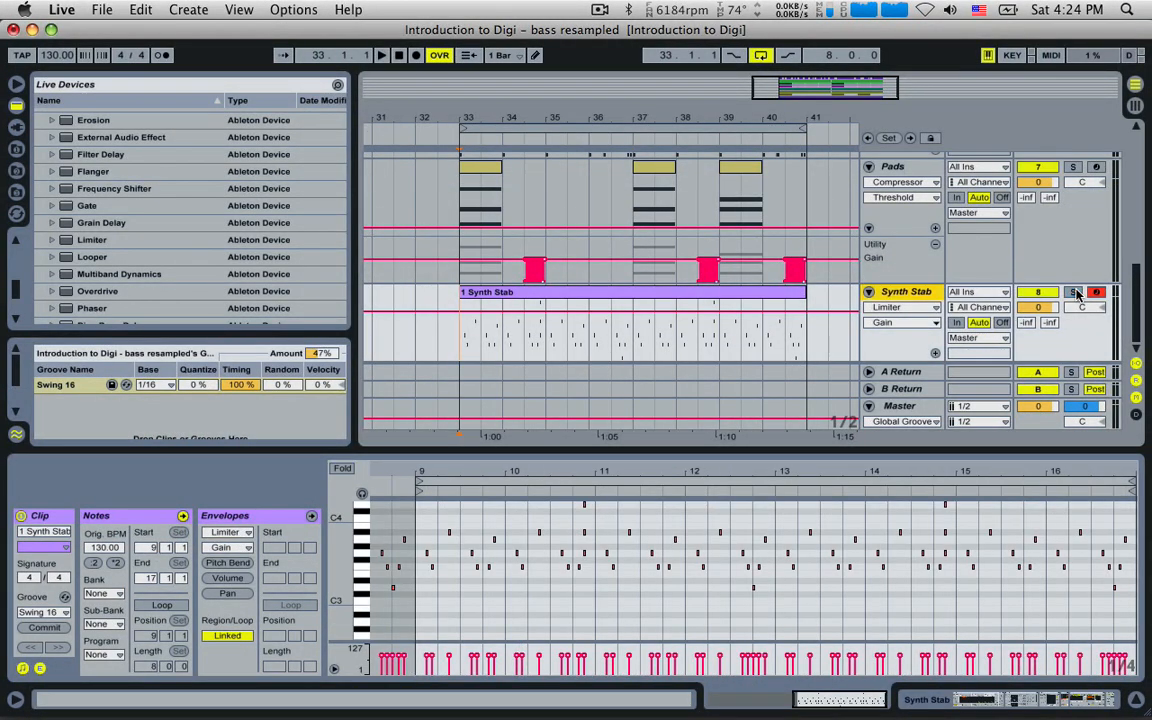
- Compare the soloed Synth Stab clip's playback from bar 33 with the Swing 16 groove and with its groove set to None
{"action": "key", "text": "space"}
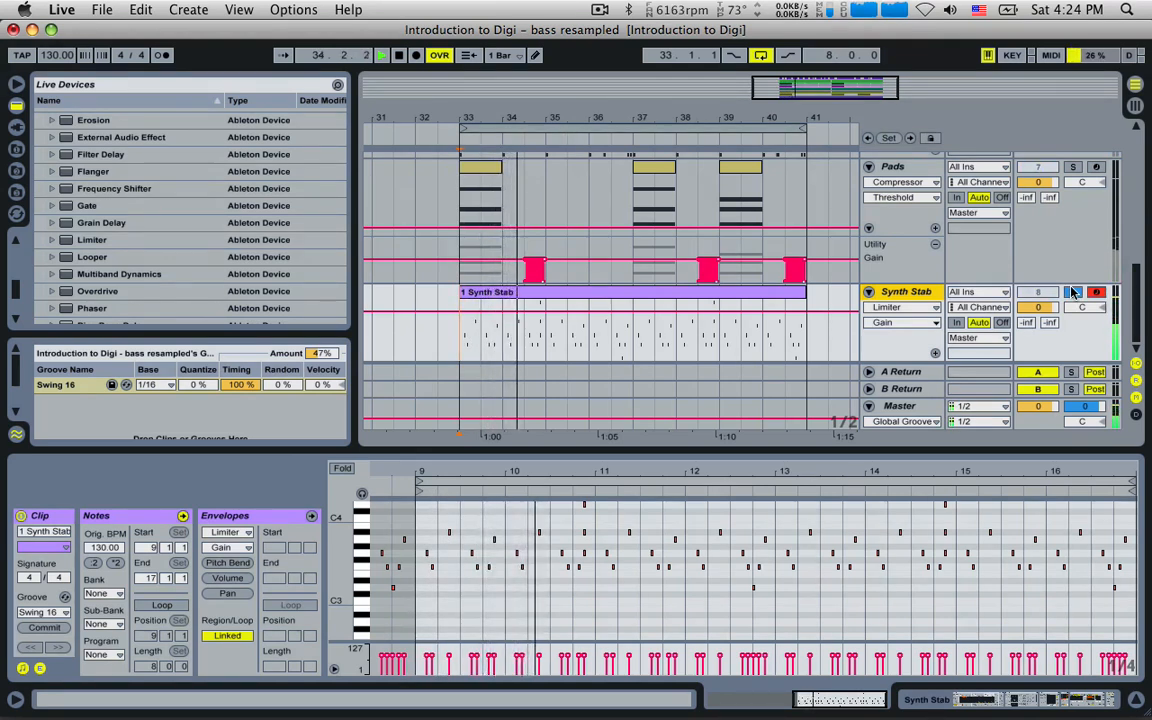
{"action": "key", "text": "space"}
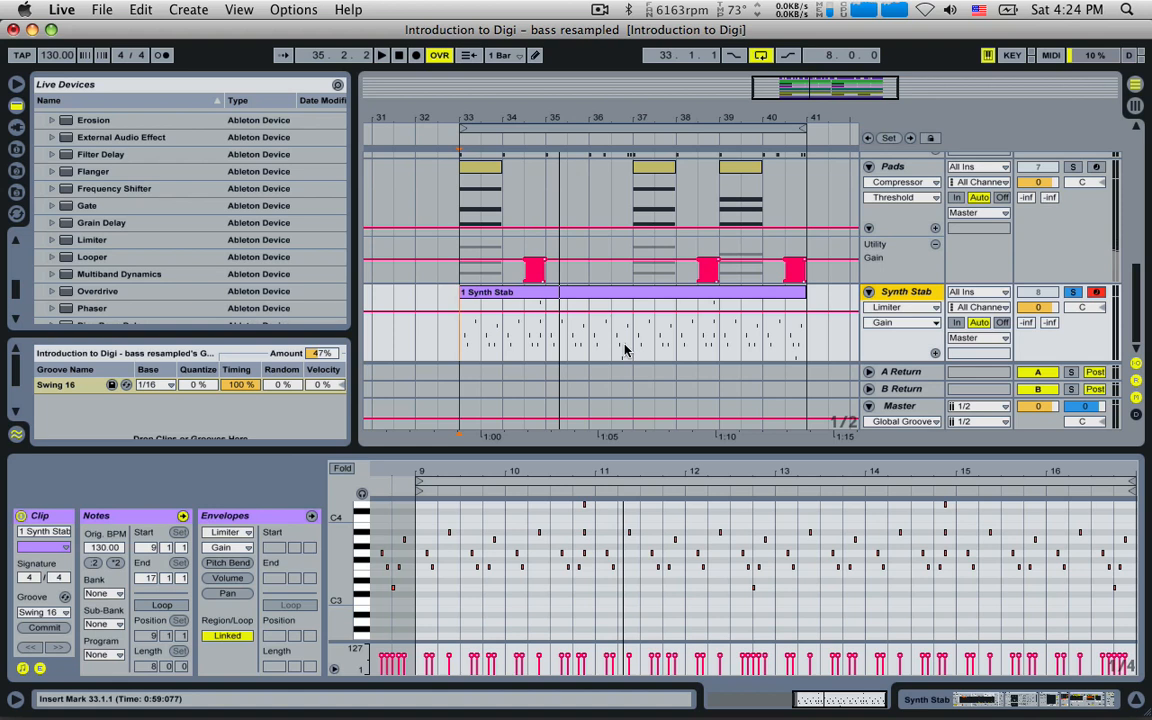
{"action": "key", "text": "space"}
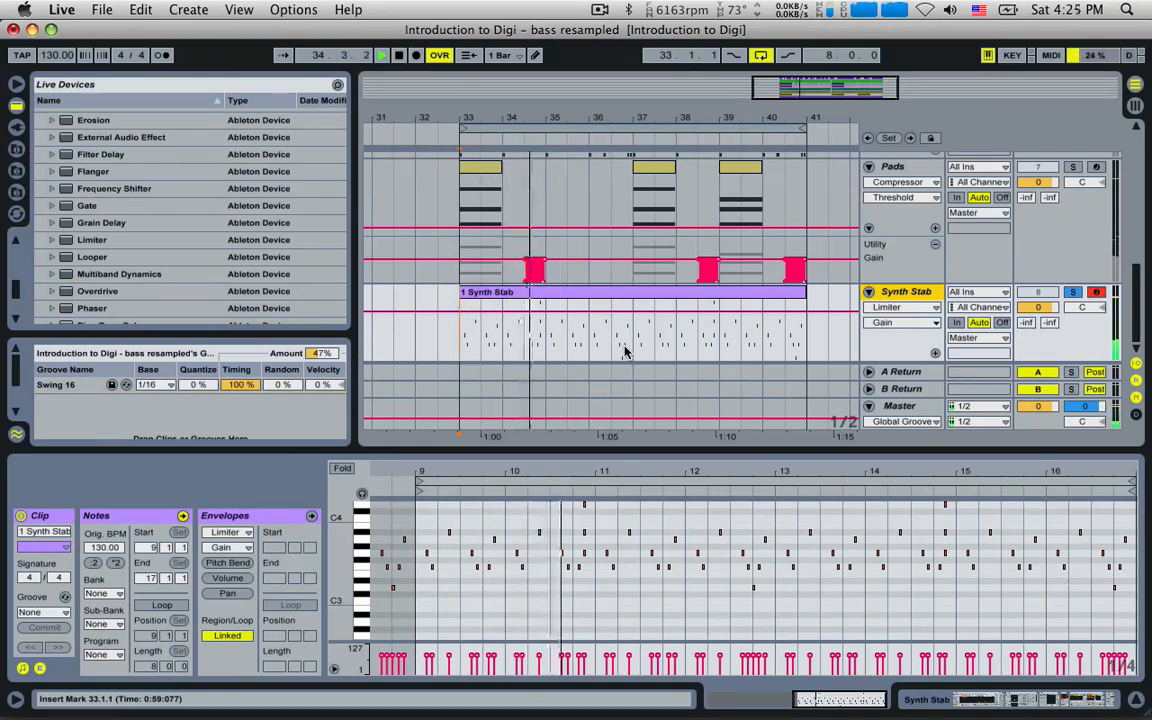
{"action": "key", "text": "space"}
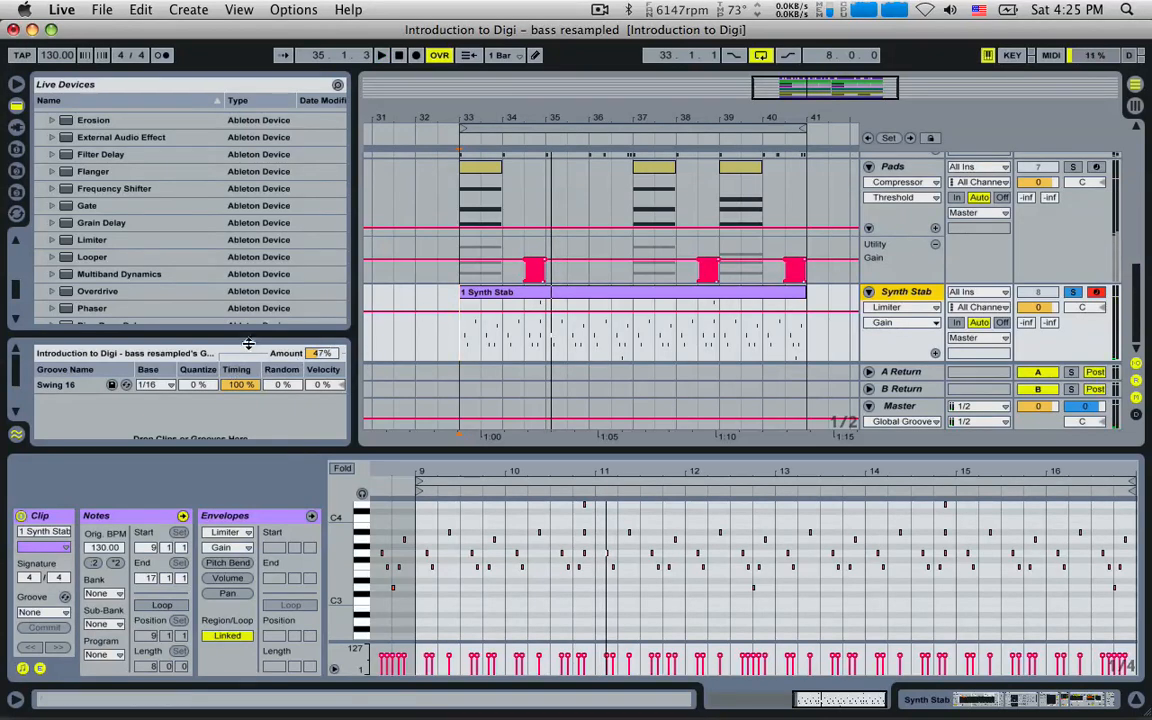
- Reapply the Swing 16 groove to the Synth Stab clip and unsolo the track to hear it with the full mix
{"action": "left_click_drag", "start_coordinate": [70, 390], "coordinate": [505, 297]}
{"action": "key", "text": "space"}
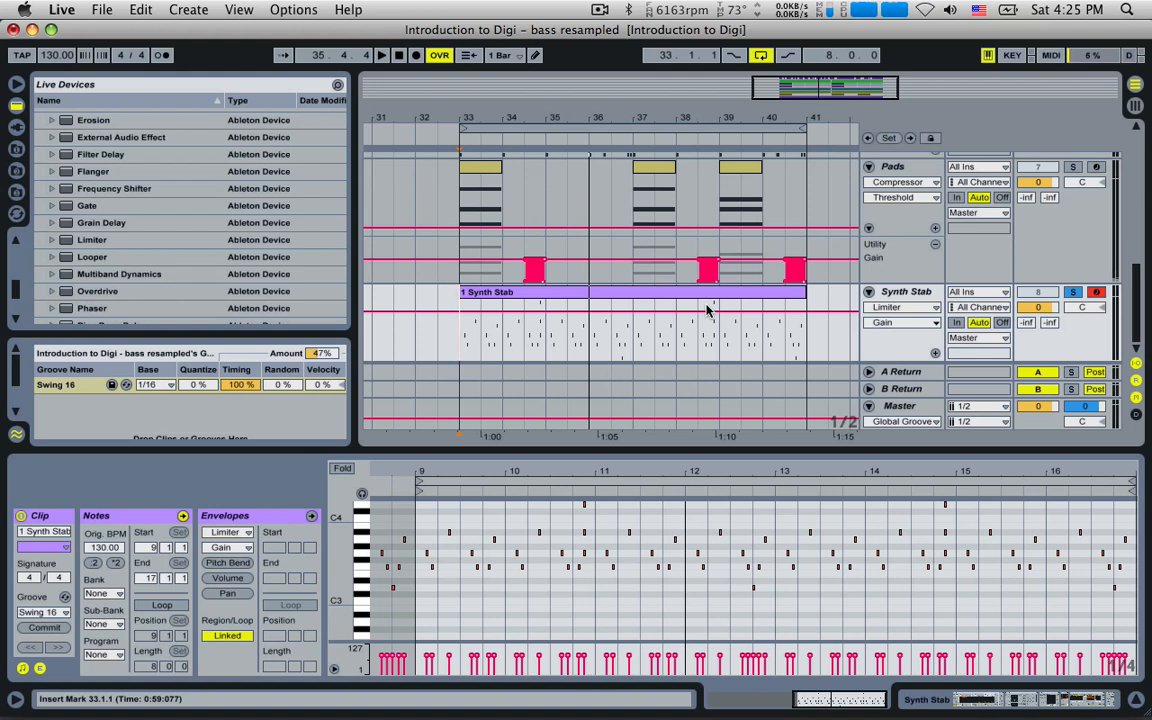
{"action": "left_click", "coordinate": [930, 286]}
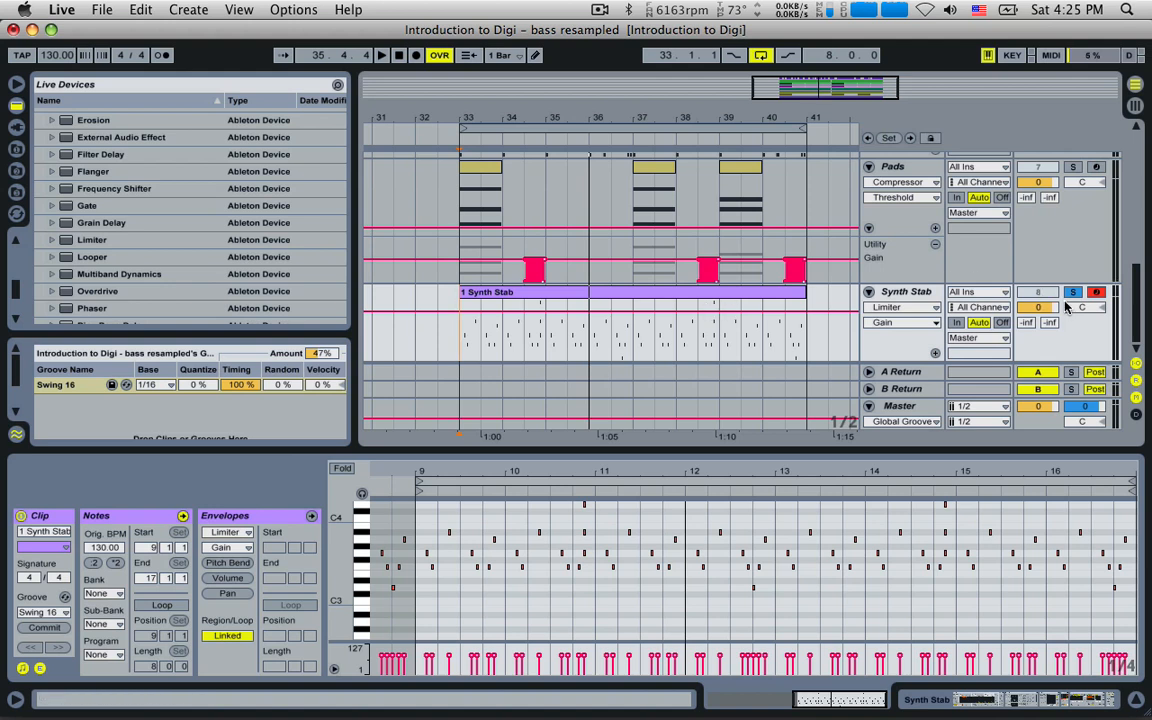
{"action": "key", "text": "space"}
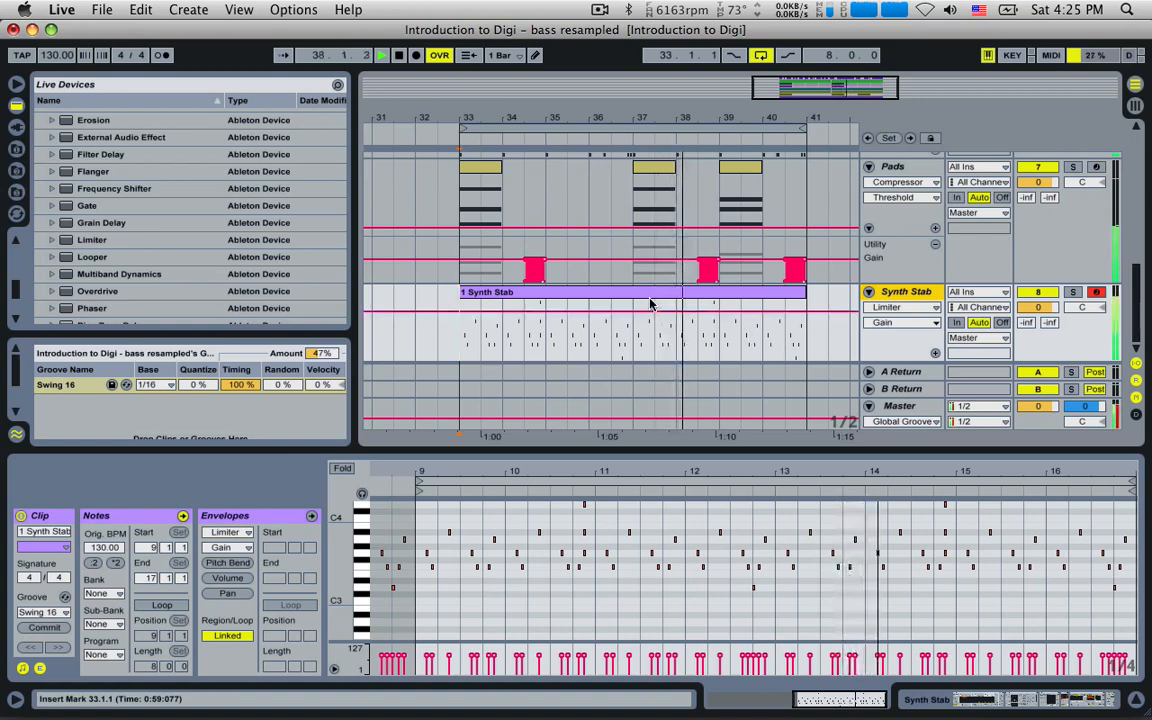
- Add a long note at 9.1.1 in the Synth Stab clip and lower it from F3 to G2
{"action": "left_click_drag", "start_coordinate": [805, 699], "coordinate": [803, 717]}
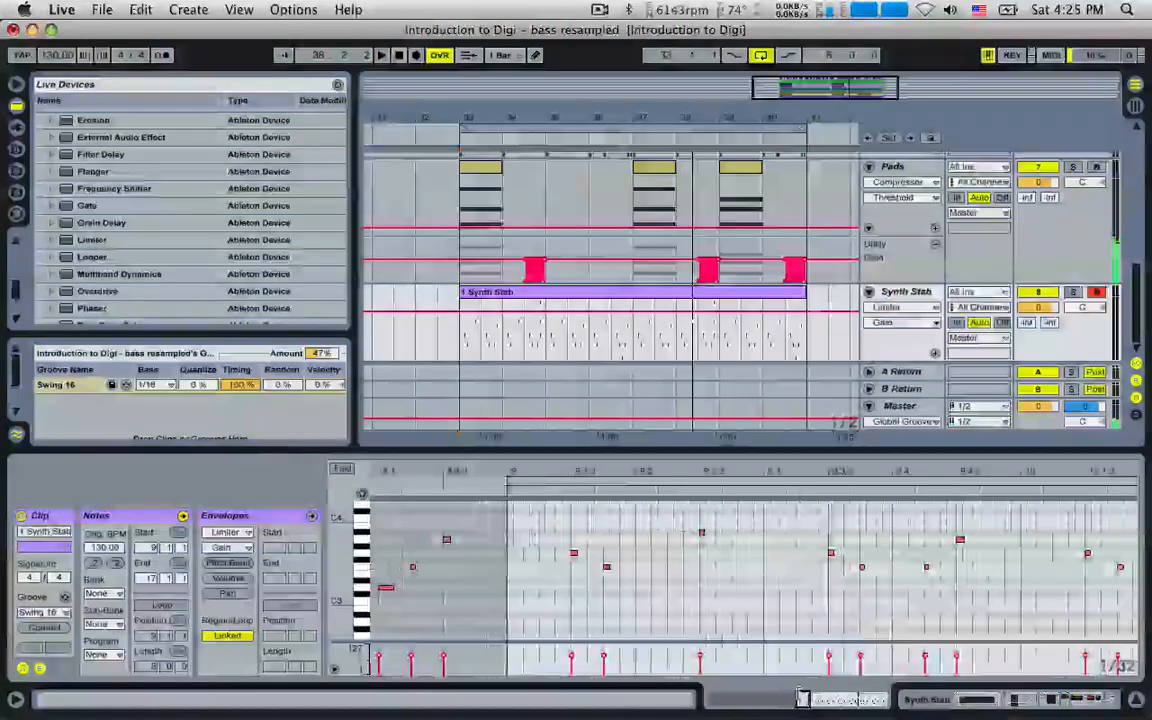
{"action": "double_click", "coordinate": [513, 568]}
{"action": "left_click_drag", "start_coordinate": [520, 567], "coordinate": [561, 567]}
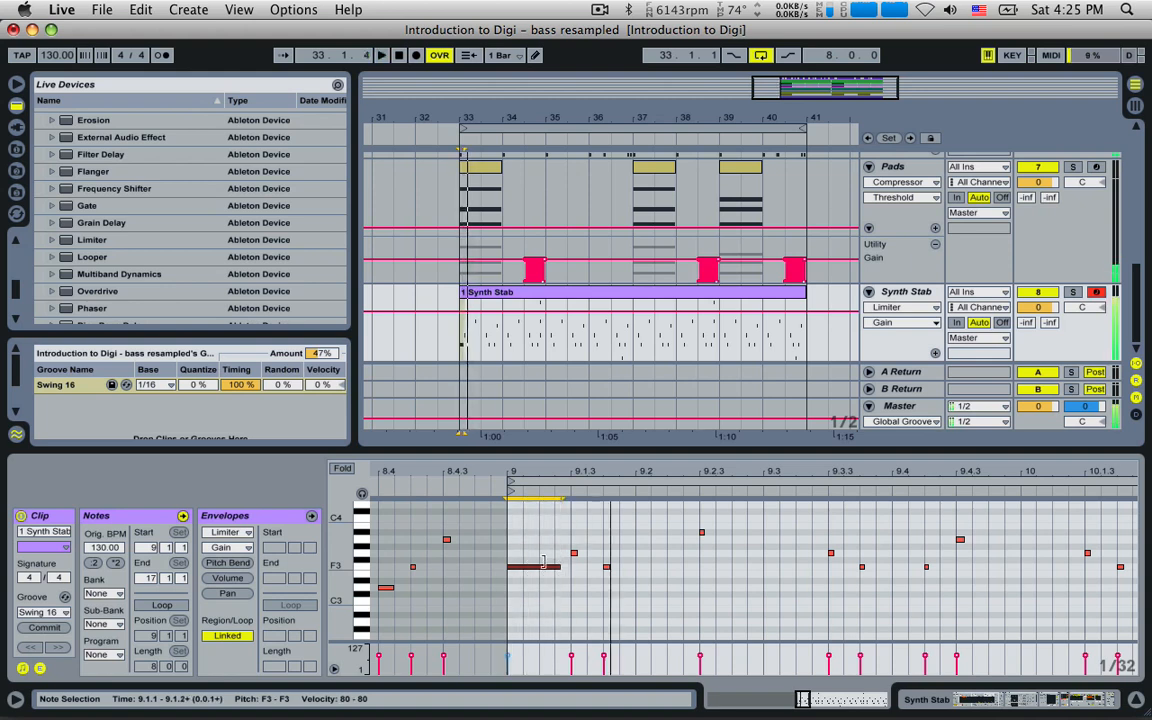
{"action": "left_click", "coordinate": [525, 547]}
{"action": "left_click", "coordinate": [524, 567]}
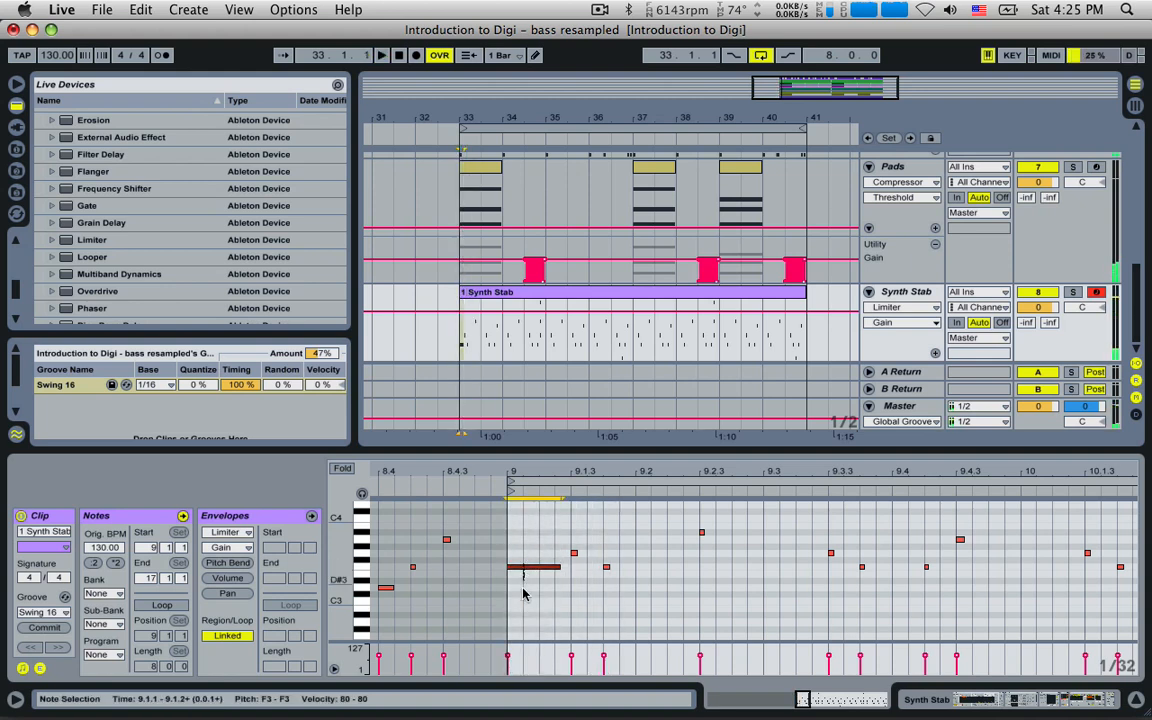
{"action": "left_click_drag", "start_coordinate": [525, 568], "coordinate": [677, 597]}
- Add two short G2 notes at 9.2.2 and 9.2.4 in the Synth Stab clip during playback
{"action": "key", "text": "space"}
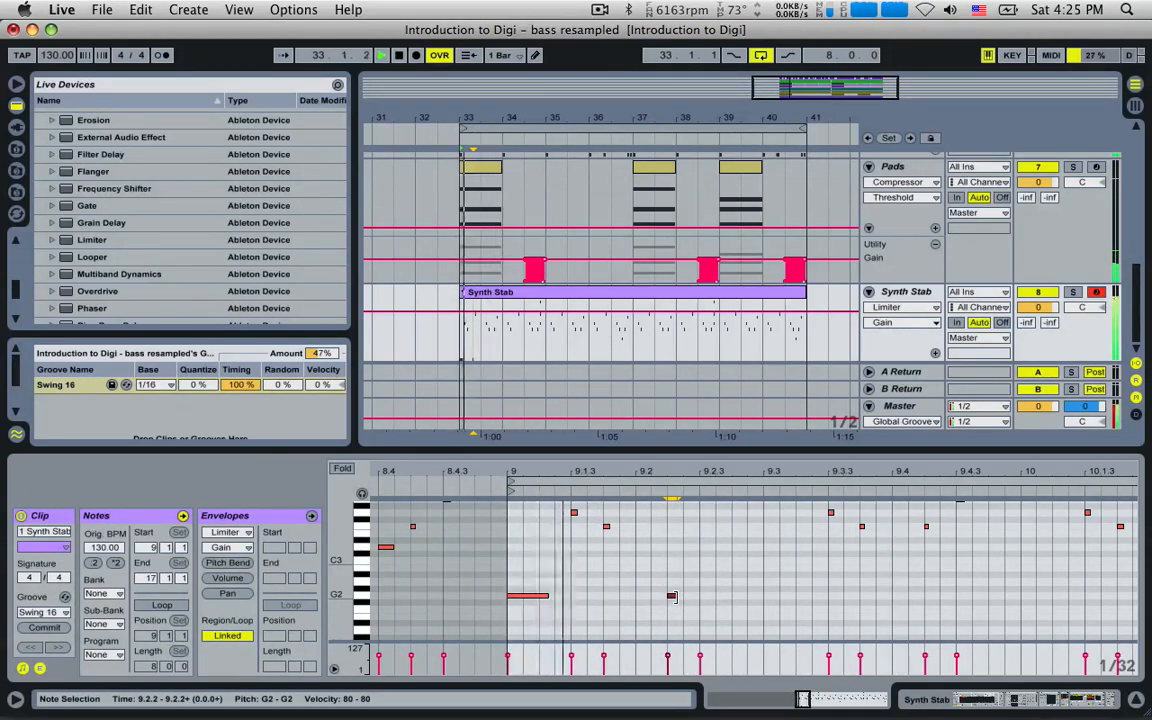
{"action": "left_click", "coordinate": [745, 603]}
{"action": "double_click", "coordinate": [745, 599]}
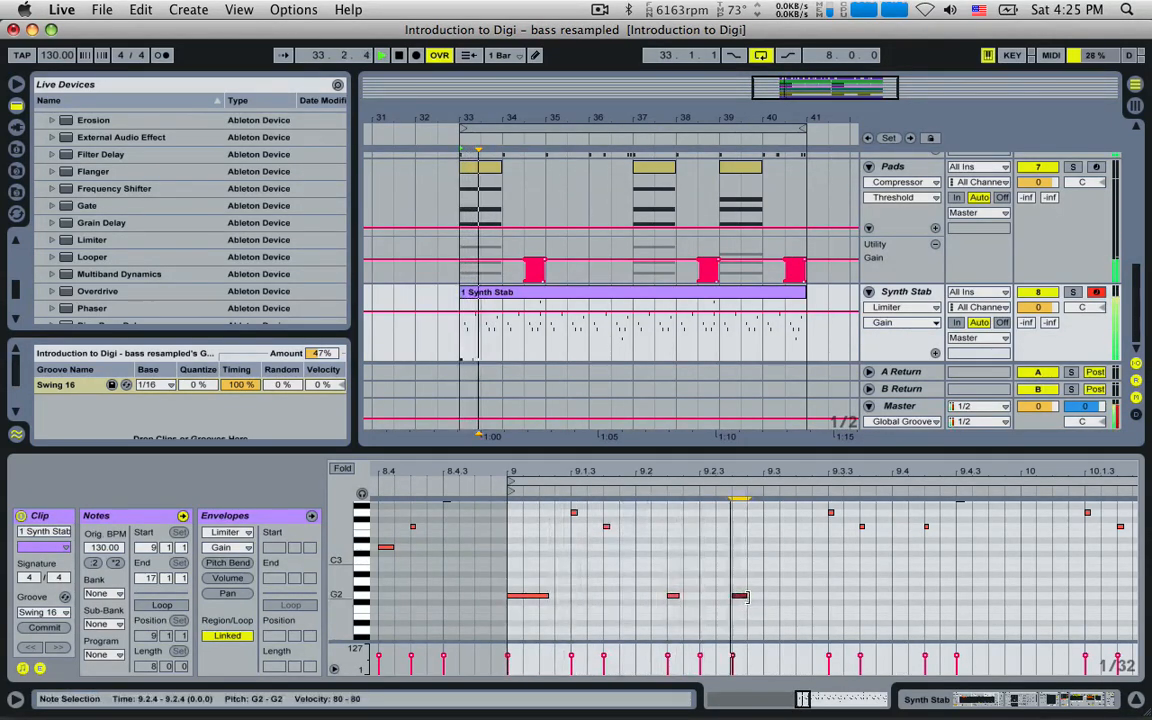
- Copy the three-note G2 figure to 9.4.3 in the Synth Stab clip and play it back
{"action": "left_click_drag", "start_coordinate": [770, 587], "coordinate": [532, 602]}
{"action": "left_click_drag", "start_coordinate": [533, 597], "coordinate": [983, 600]}
{"action": "key", "text": "space"}
{"action": "key", "text": "space"}
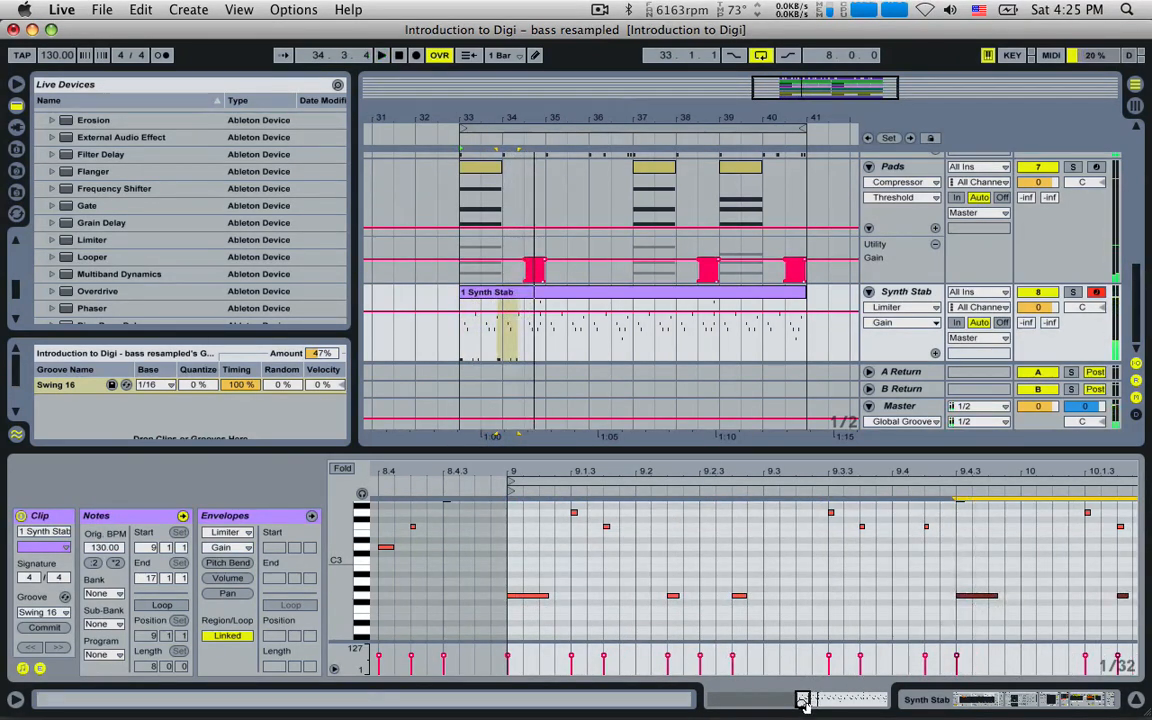
- Align the copied G2 figure with bar 10 and repeat the figure in every bar through bar 16 of the Synth Stab clip
{"action": "left_click_drag", "start_coordinate": [803, 699], "coordinate": [783, 671]}
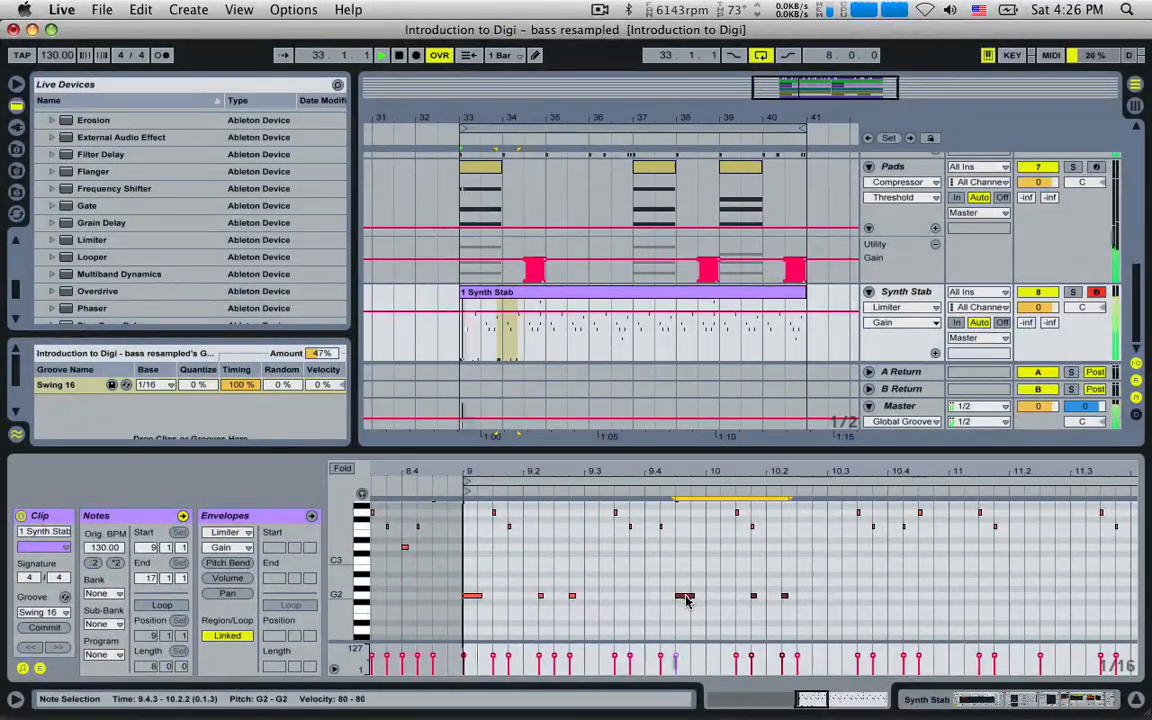
{"action": "left_click_drag", "start_coordinate": [687, 600], "coordinate": [1090, 603]}
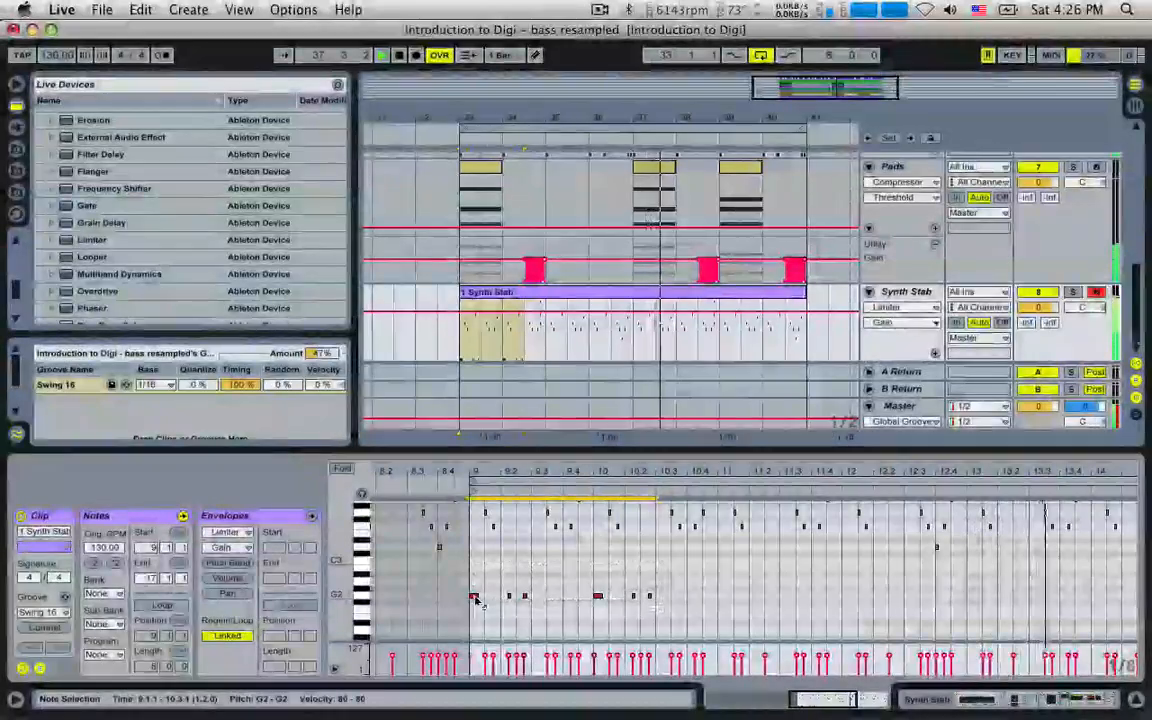
{"action": "left_click_drag", "start_coordinate": [474, 597], "coordinate": [974, 597]}
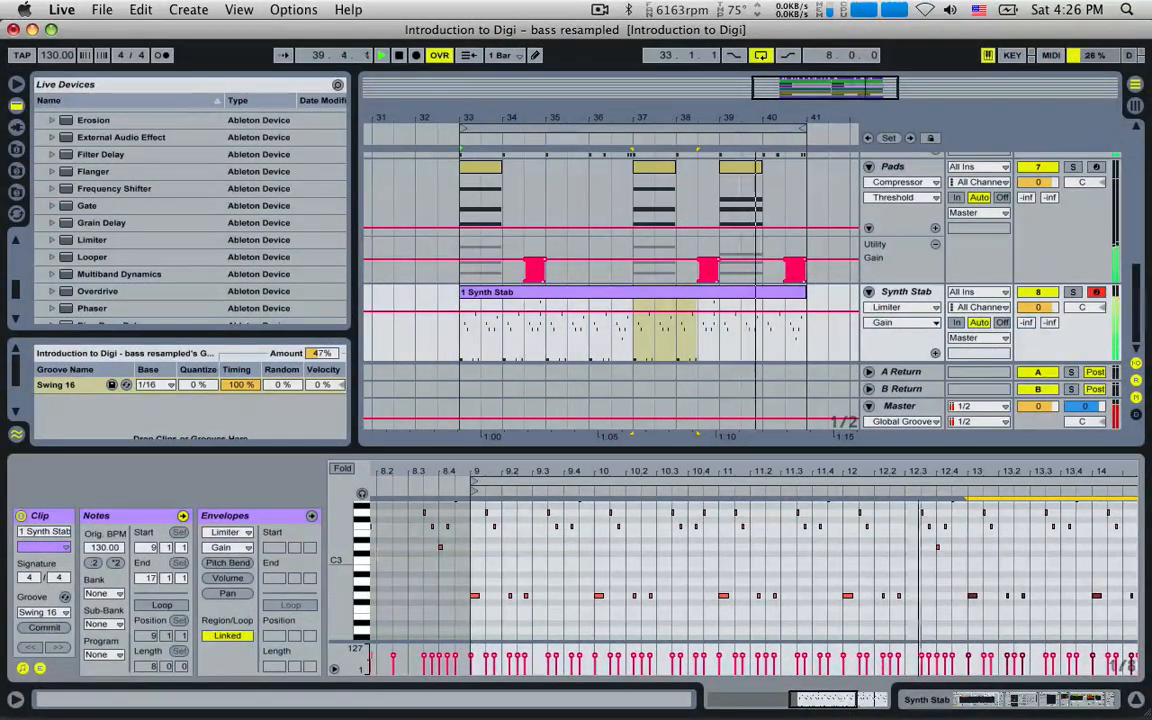
{"action": "left_click_drag", "start_coordinate": [851, 702], "coordinate": [851, 682]}
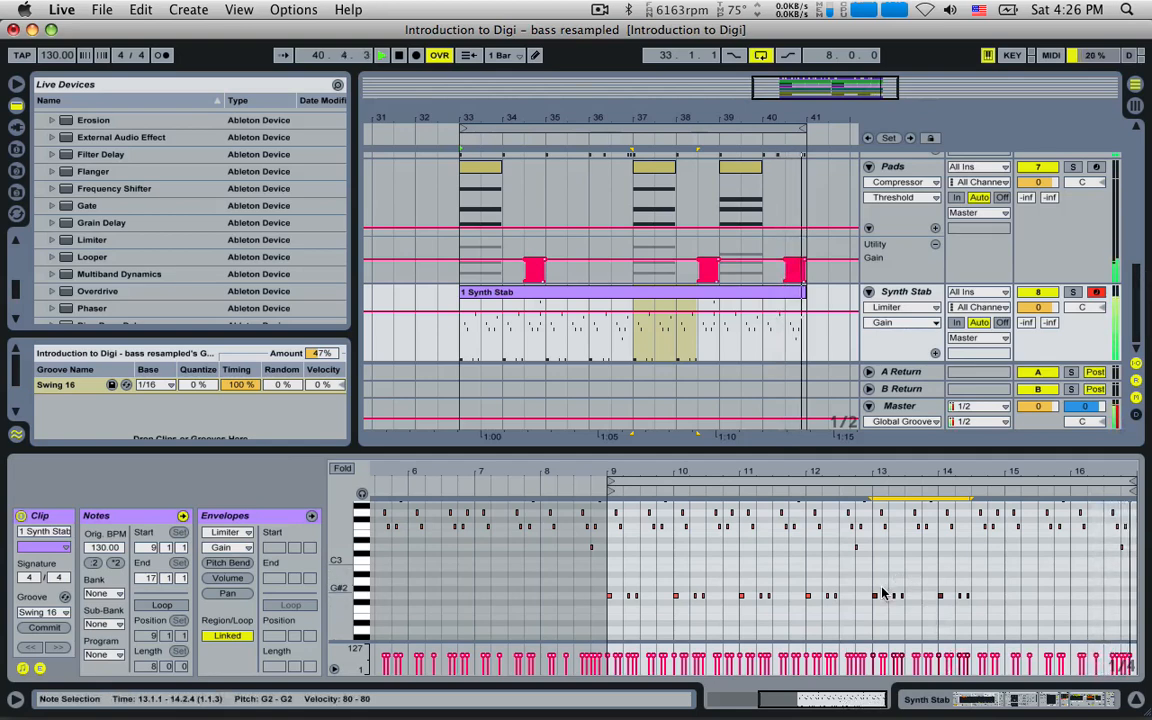
{"action": "left_click_drag", "start_coordinate": [880, 598], "coordinate": [1015, 601]}
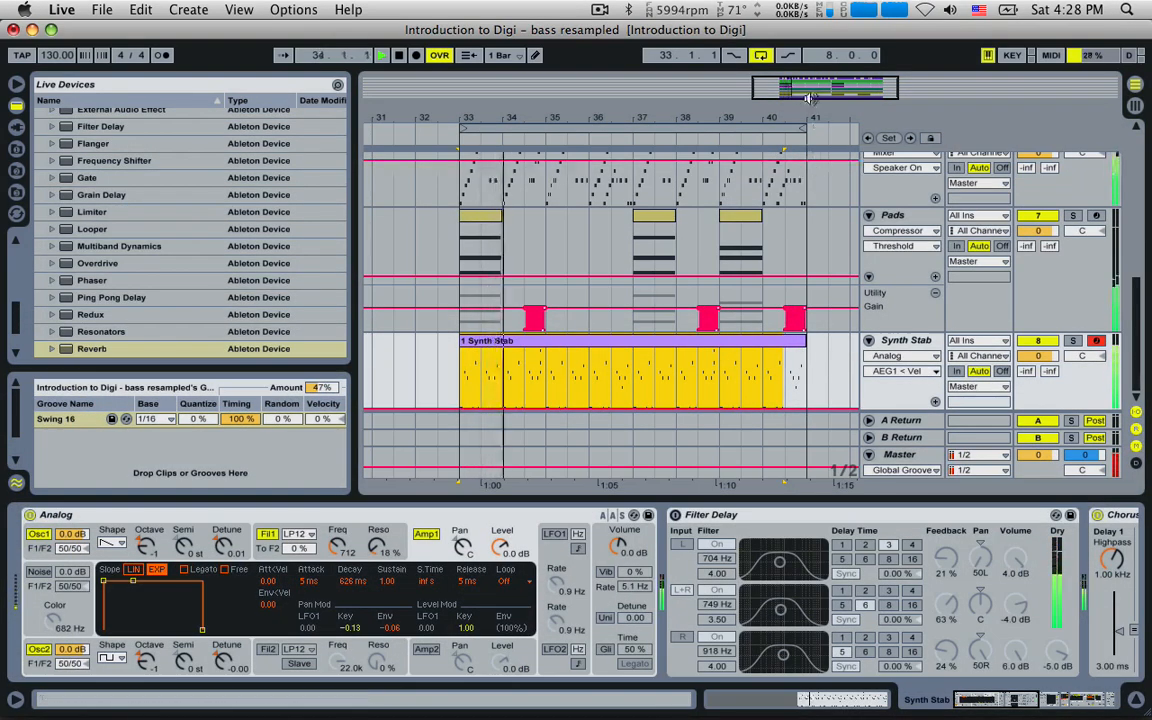
- Stop playback and examine the whole arrangement zoomed out, from the Bass Resam track down through the drum tracks
{"action": "left_click_drag", "start_coordinate": [812, 87], "coordinate": [812, 97]}
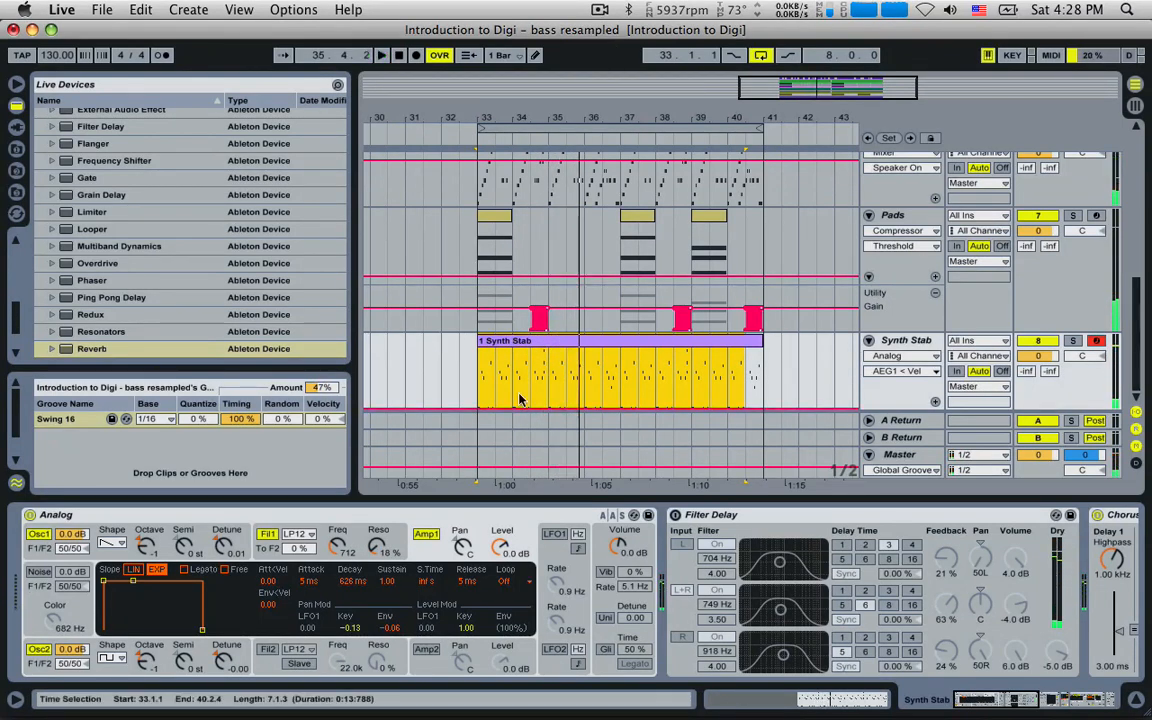
{"action": "left_click", "coordinate": [478, 372]}
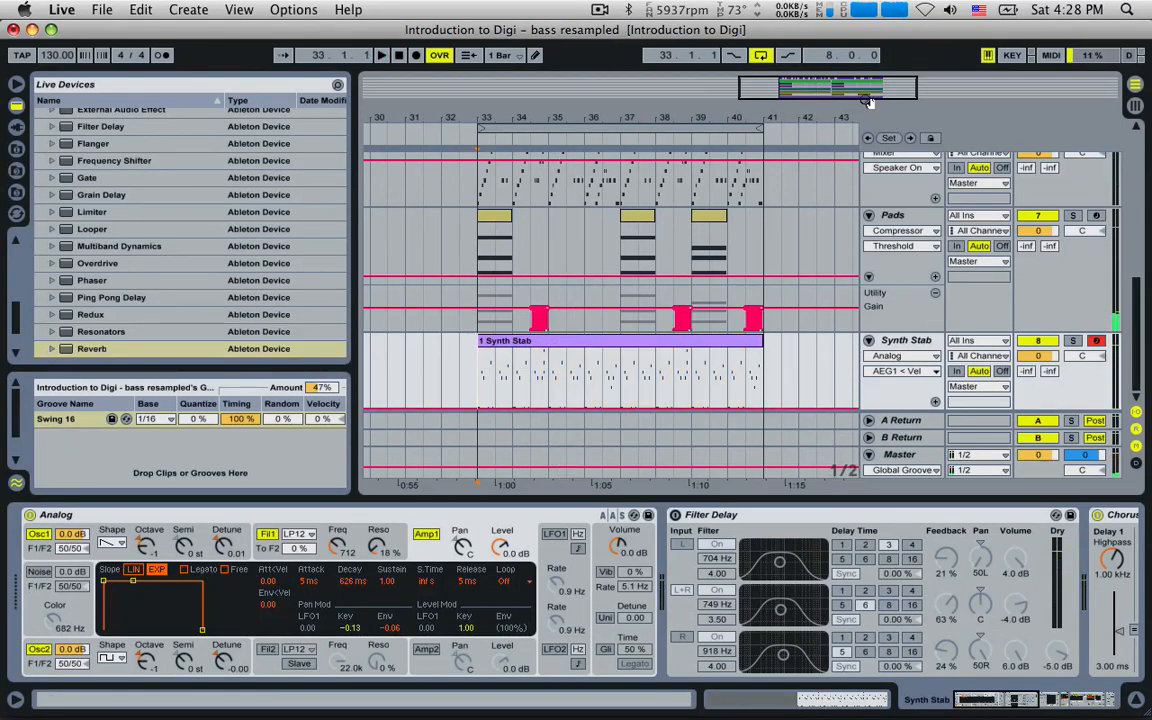
{"action": "left_click_drag", "start_coordinate": [868, 100], "coordinate": [848, 91]}
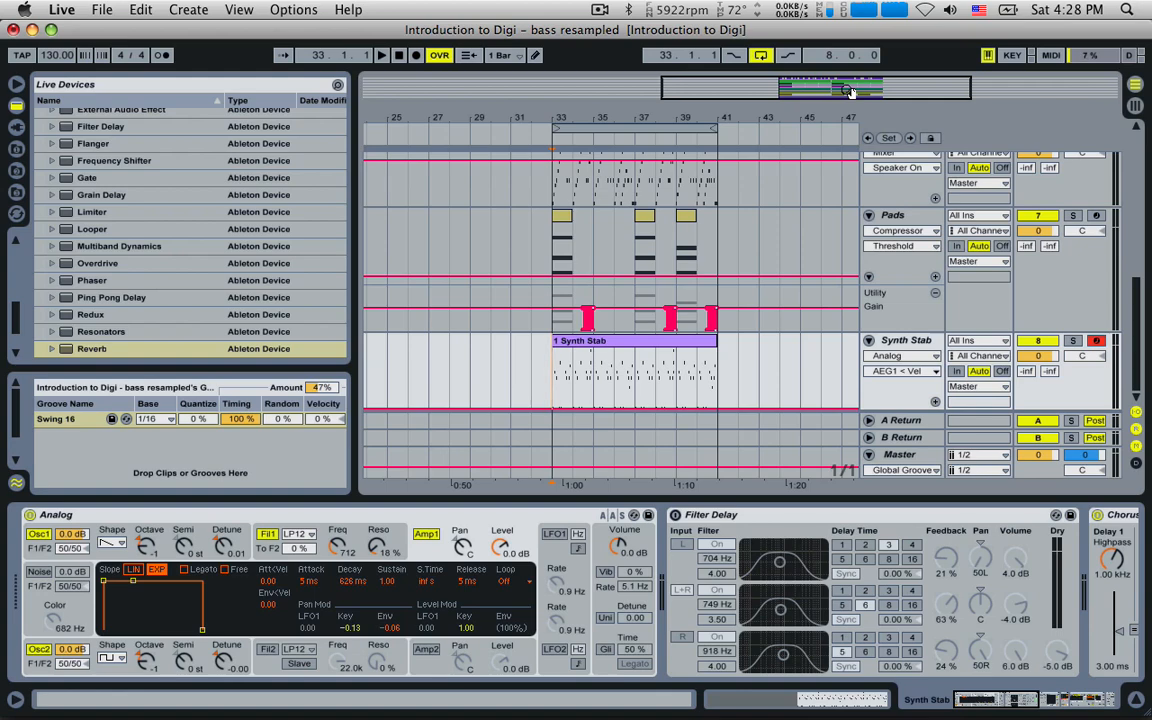
{"action": "left_click_drag", "start_coordinate": [852, 98], "coordinate": [815, 96]}
{"action": "scroll", "coordinate": [728, 239], "scroll_direction": "up", "scroll_amount": 8}
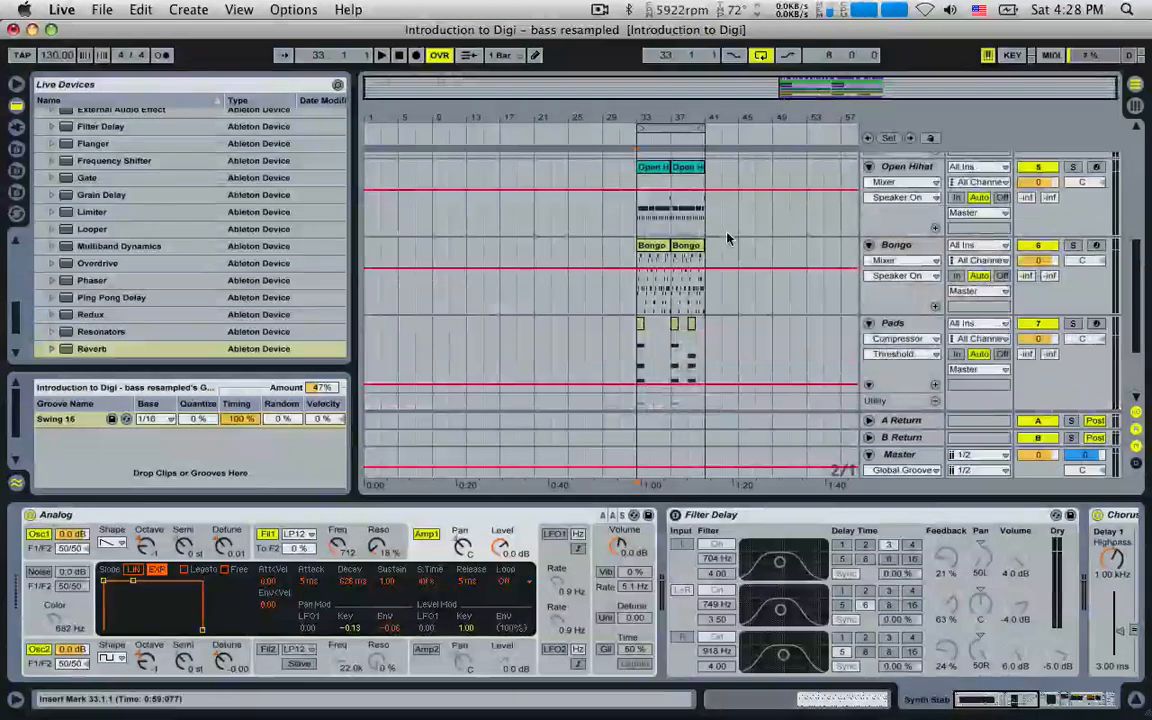
{"action": "scroll", "coordinate": [730, 241], "scroll_direction": "up", "scroll_amount": 3}
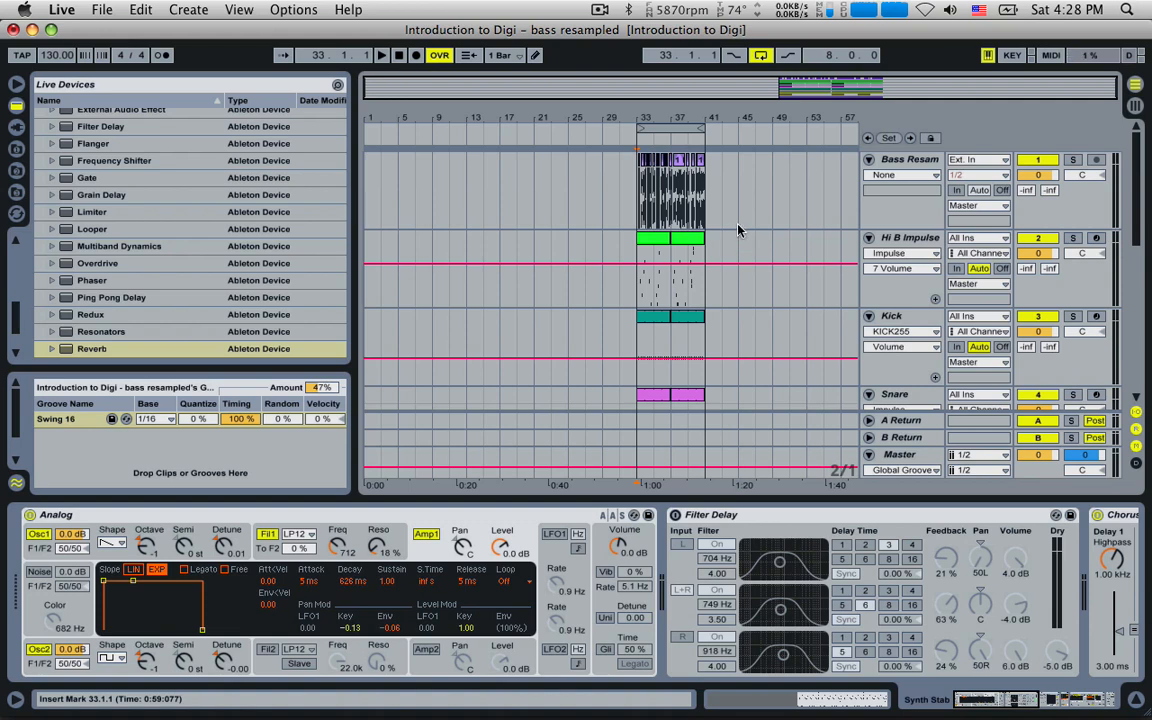
{"action": "left_click", "coordinate": [644, 197]}
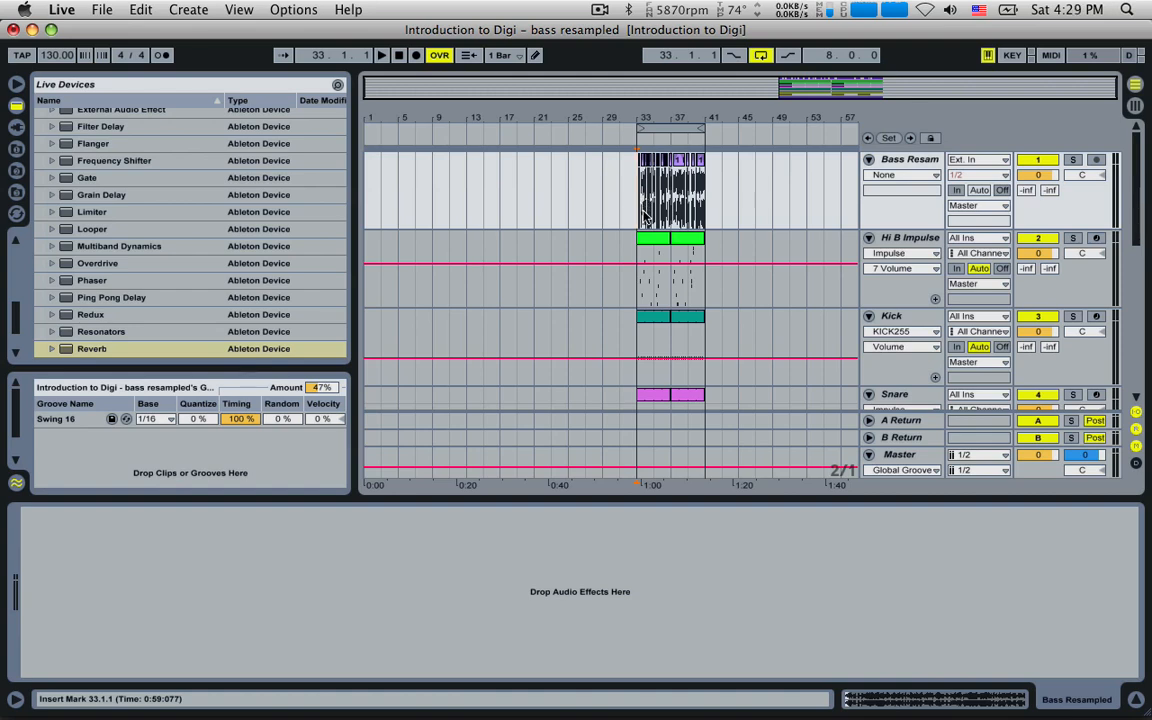
{"action": "scroll", "coordinate": [652, 245], "scroll_direction": "down", "scroll_amount": 8}
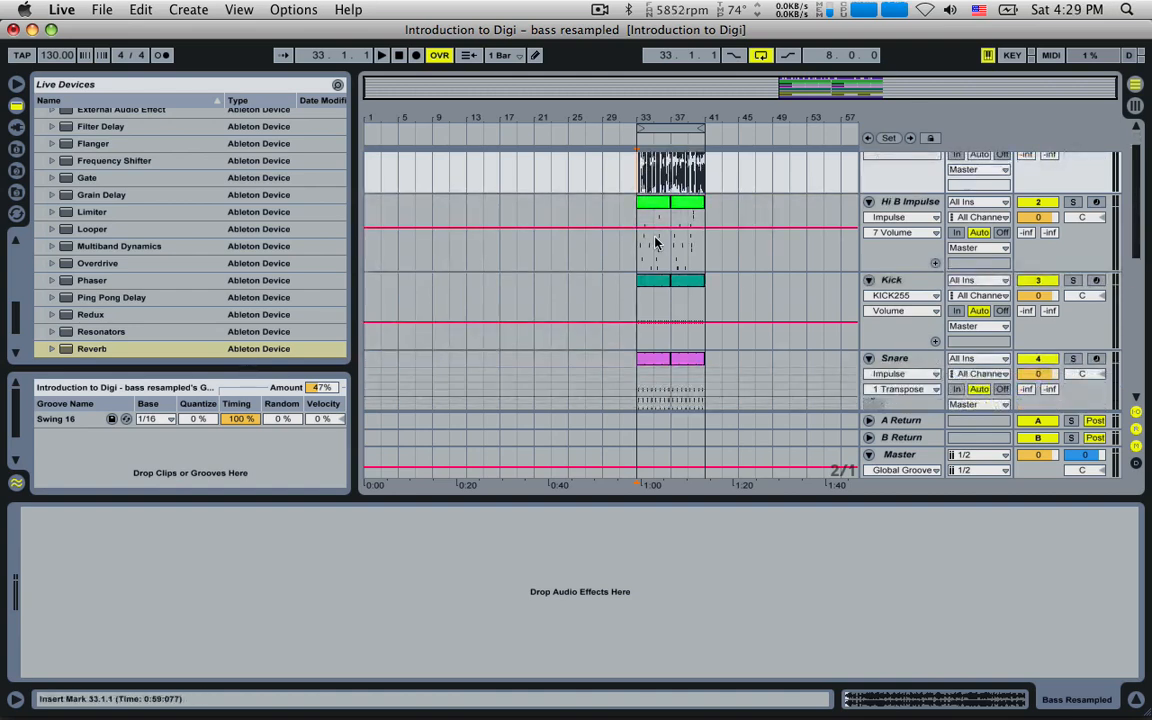
- Try to extend the Synth Stab clip's start back to bar 17, and undo it
{"action": "scroll", "coordinate": [660, 278], "scroll_direction": "down", "scroll_amount": 3}
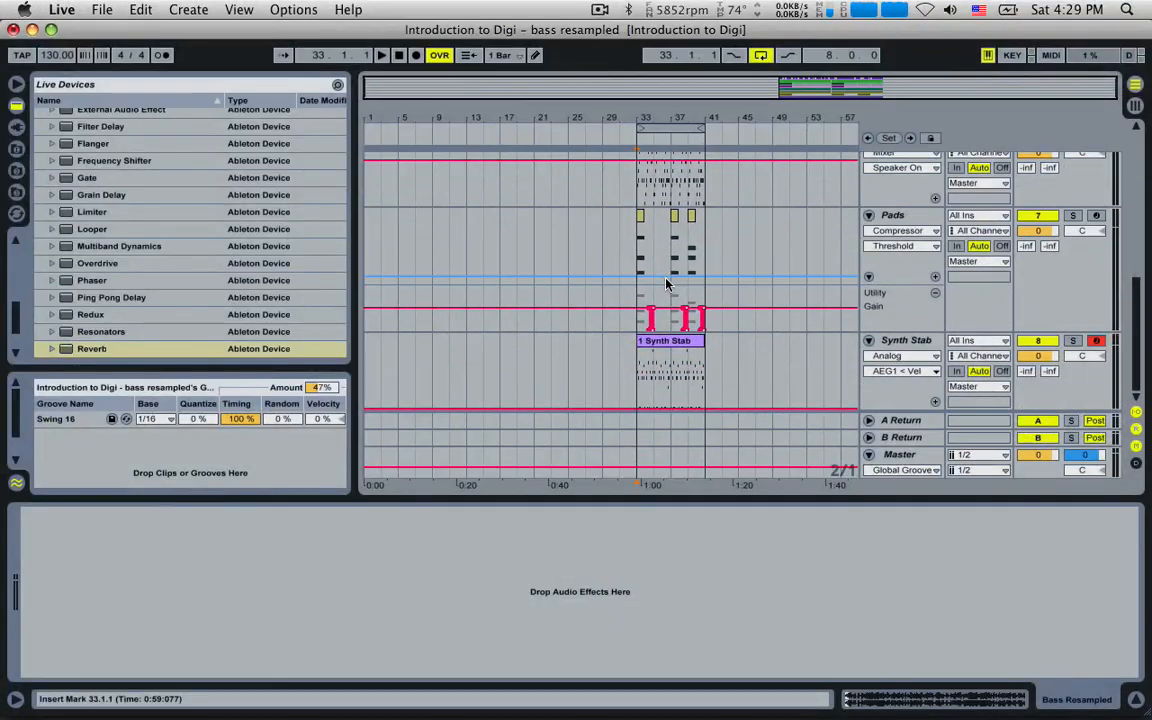
{"action": "left_click", "coordinate": [664, 346]}
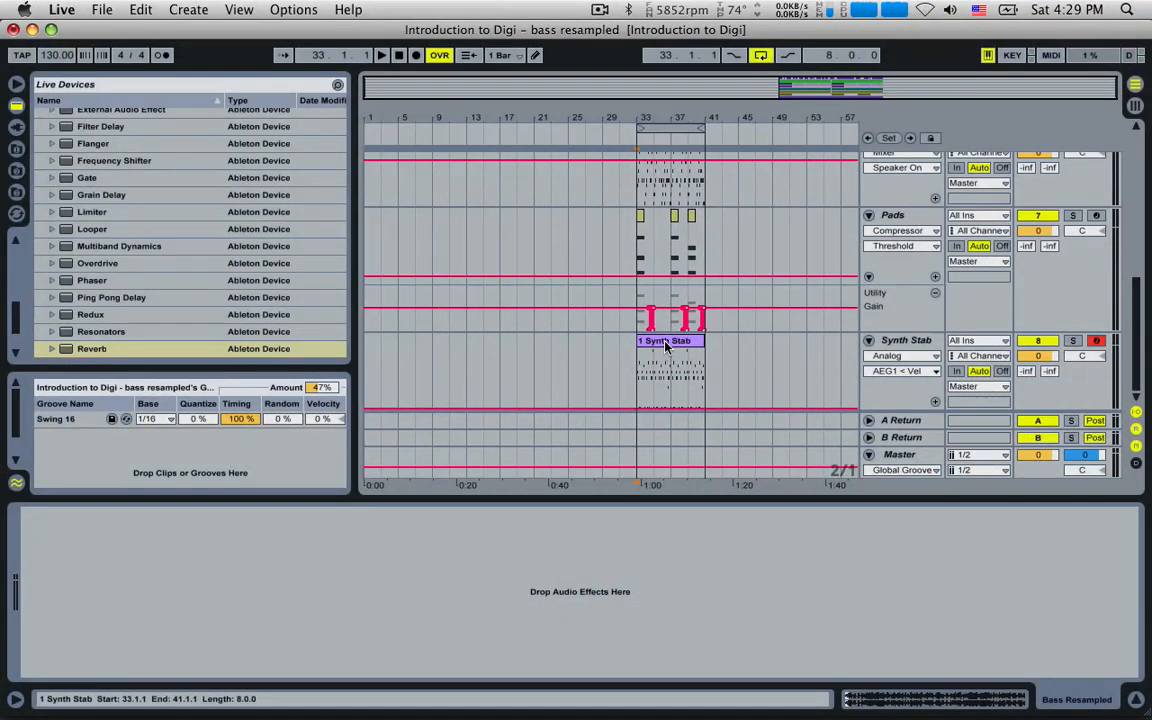
{"action": "left_click", "coordinate": [665, 346]}
{"action": "left_click_drag", "start_coordinate": [638, 344], "coordinate": [500, 344]}
{"action": "key", "text": "super+z"}
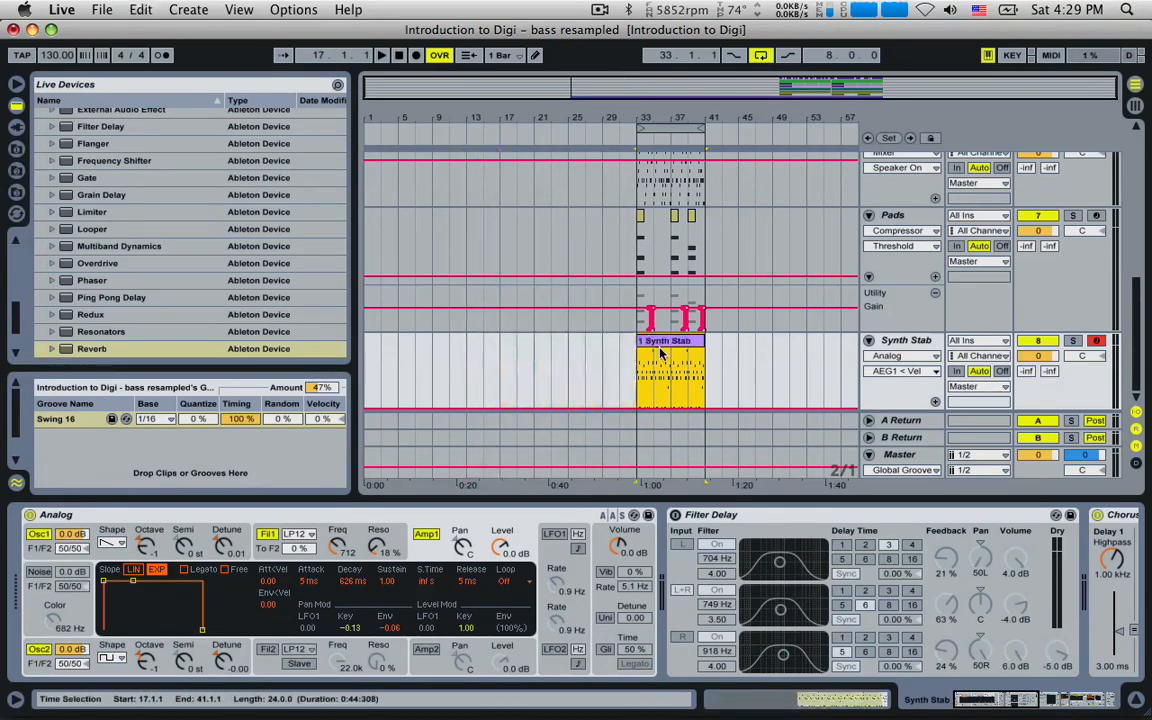
- Turn on looping for the Synth Stab clip, extend its start back to bar 1 and play it from there
{"action": "double_click", "coordinate": [660, 350]}
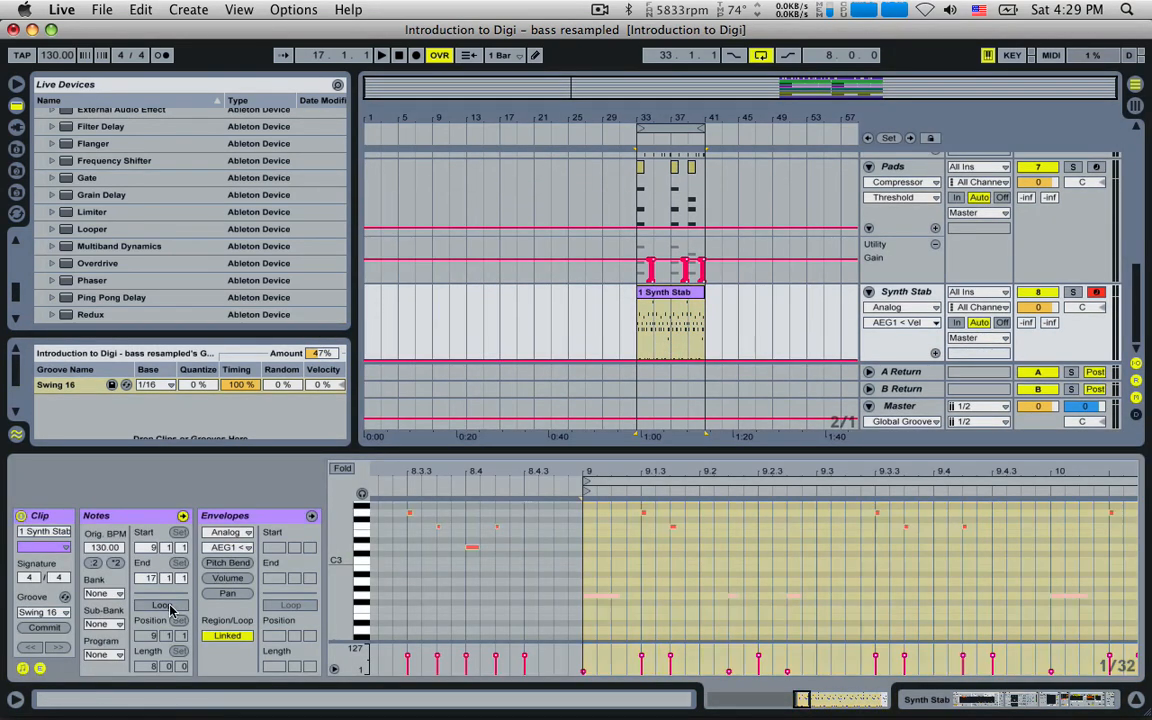
{"action": "left_click", "coordinate": [163, 605]}
{"action": "left_click_drag", "start_coordinate": [638, 320], "coordinate": [367, 320]}
{"action": "left_click", "coordinate": [367, 317]}
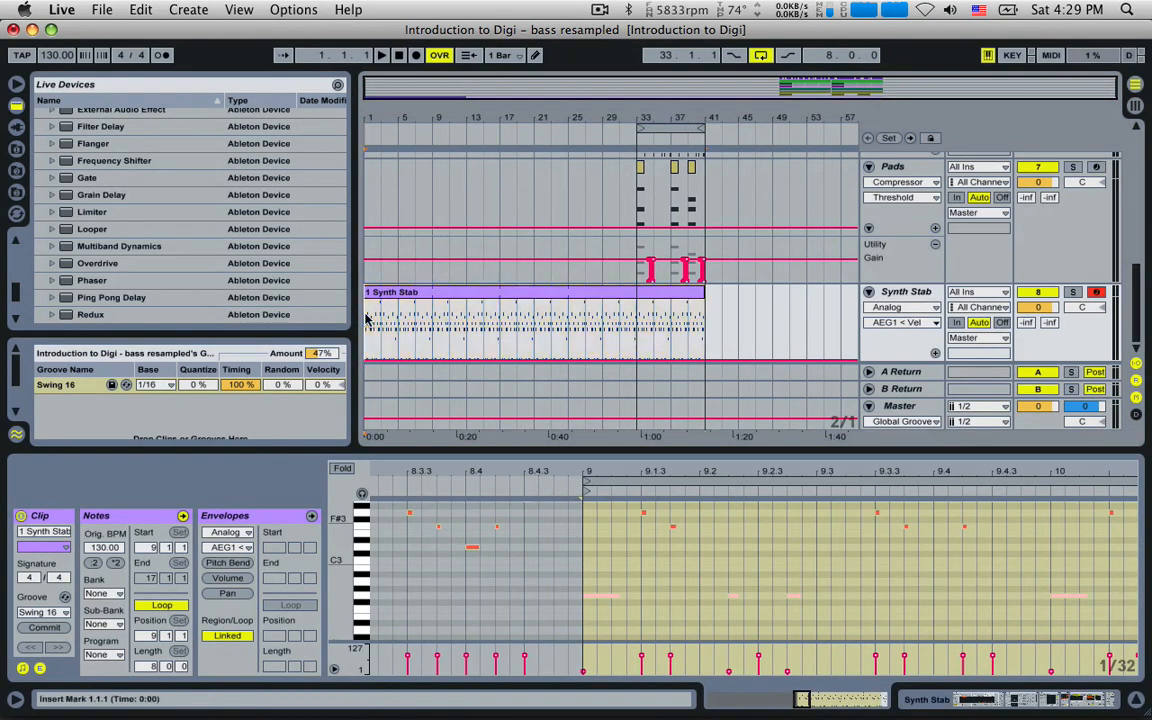
{"action": "key", "text": "space"}
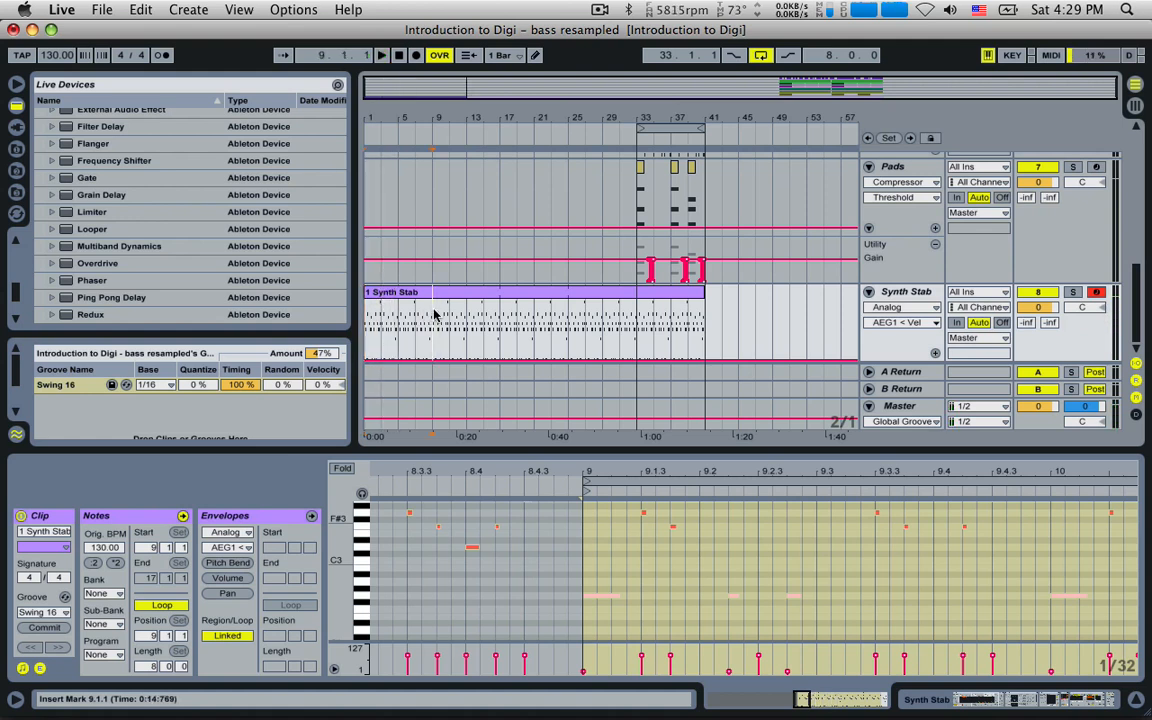
- Split the Synth Stab clip at bars 9, 17, 25 and 33, and delete the section before bar 9
{"action": "key", "text": "super+e"}
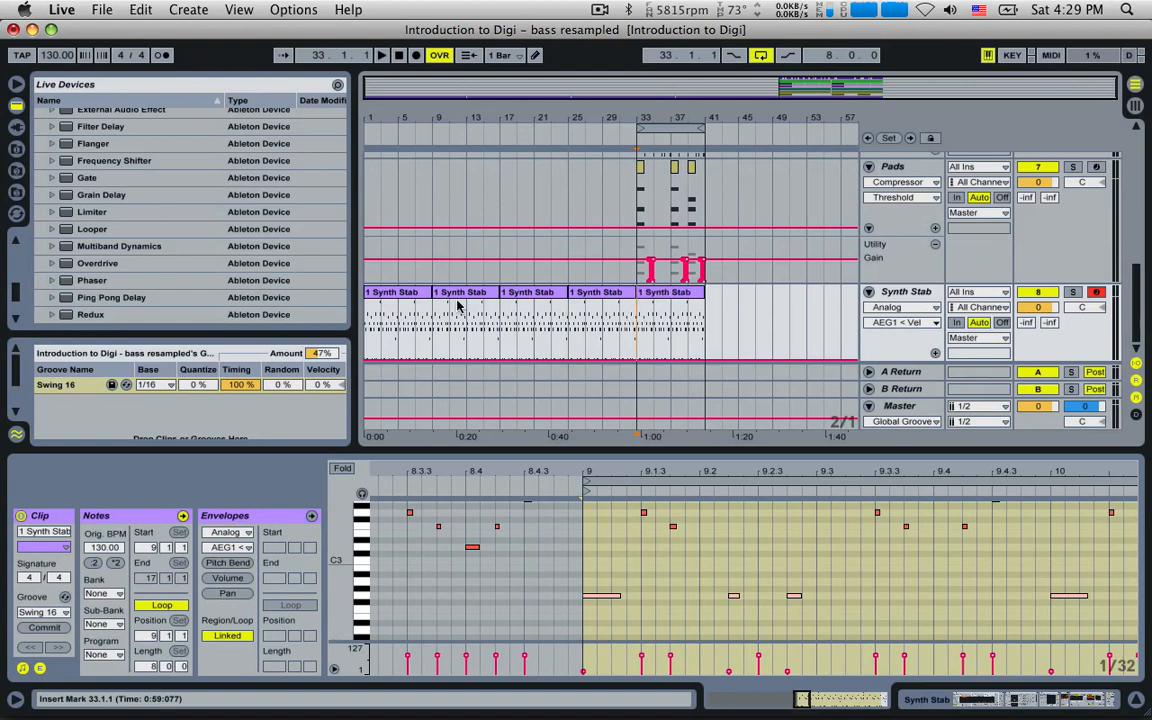
{"action": "left_click", "coordinate": [414, 295]}
{"action": "left_click", "coordinate": [470, 295]}
{"action": "left_click", "coordinate": [530, 295]}
{"action": "left_click", "coordinate": [587, 295]}
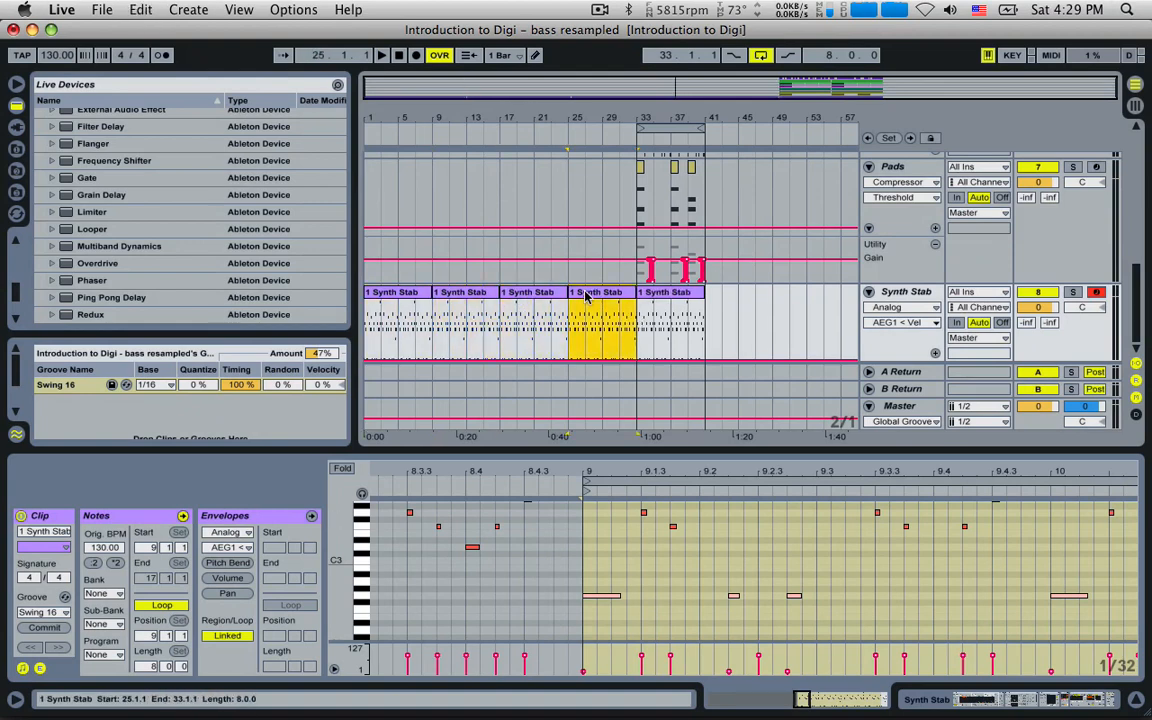
{"action": "left_click", "coordinate": [420, 297]}
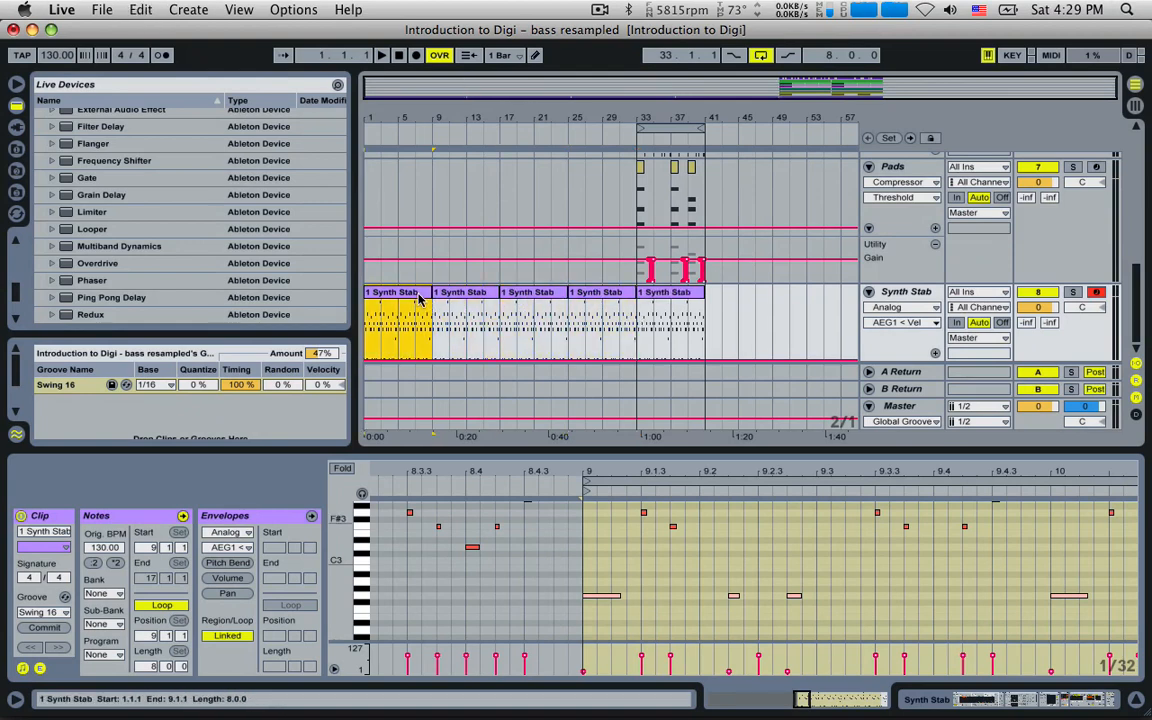
{"action": "key", "text": "Delete"}
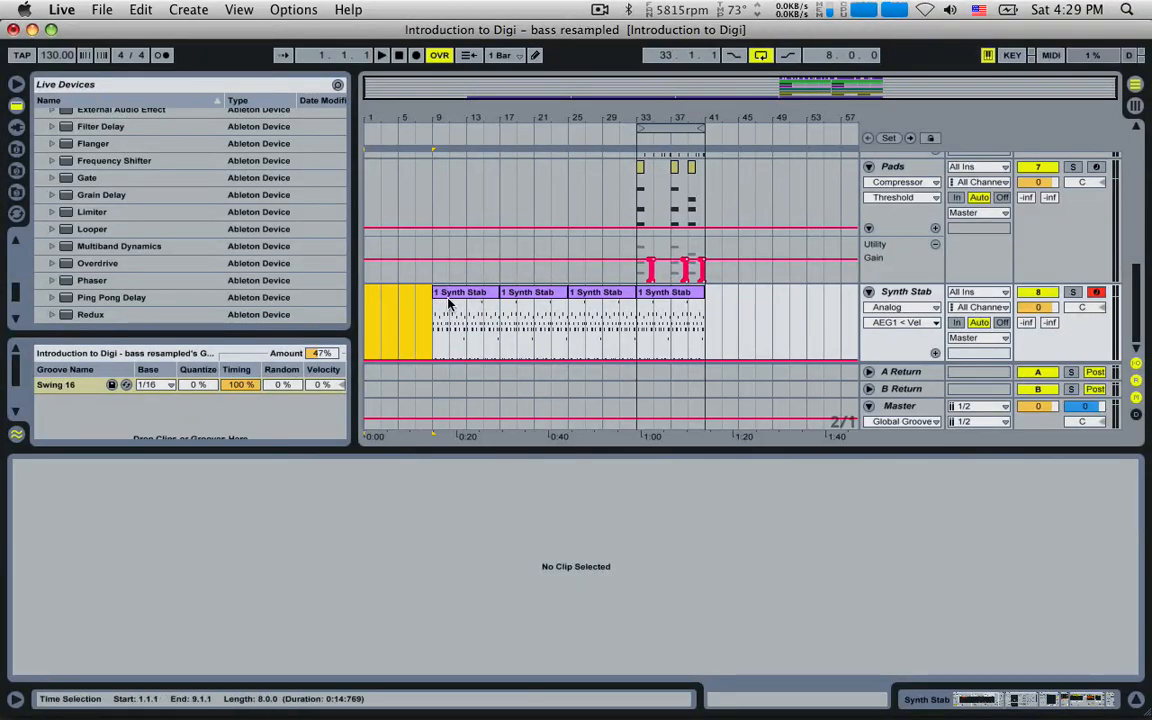
- Delete all the notes from D3 to D4 in the Synth Stab clip at bar 9, keeping the low G2 figure
{"action": "double_click", "coordinate": [458, 296]}
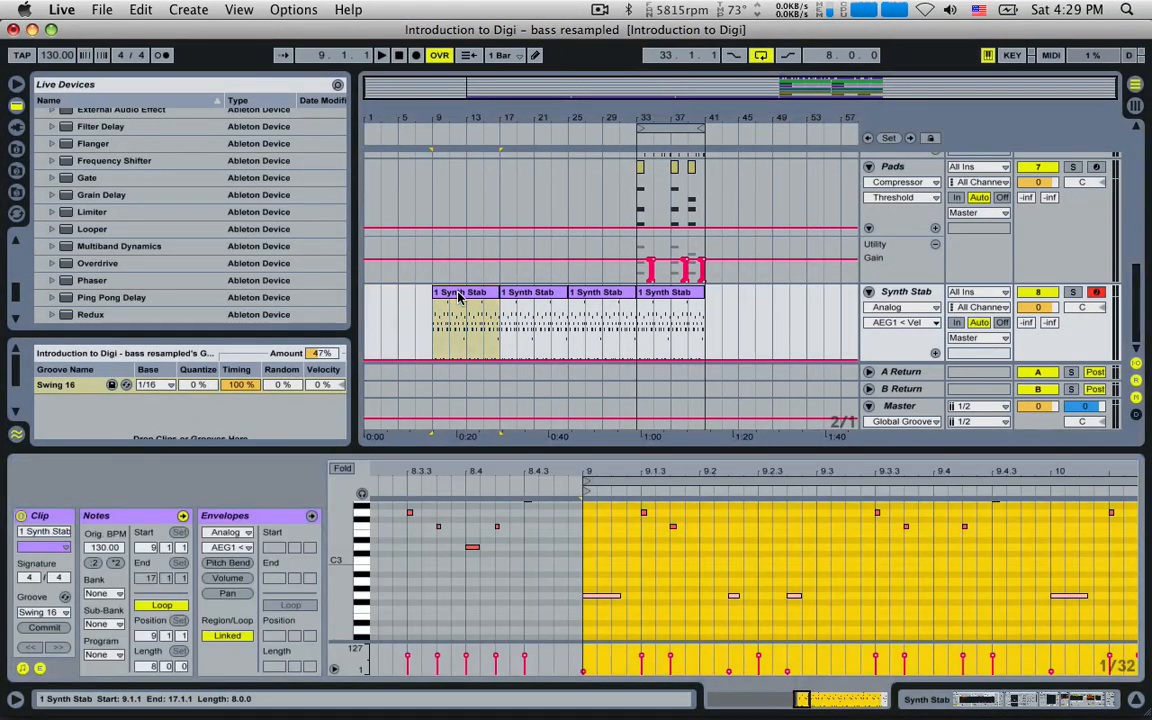
{"action": "left_click_drag", "start_coordinate": [800, 703], "coordinate": [785, 700]}
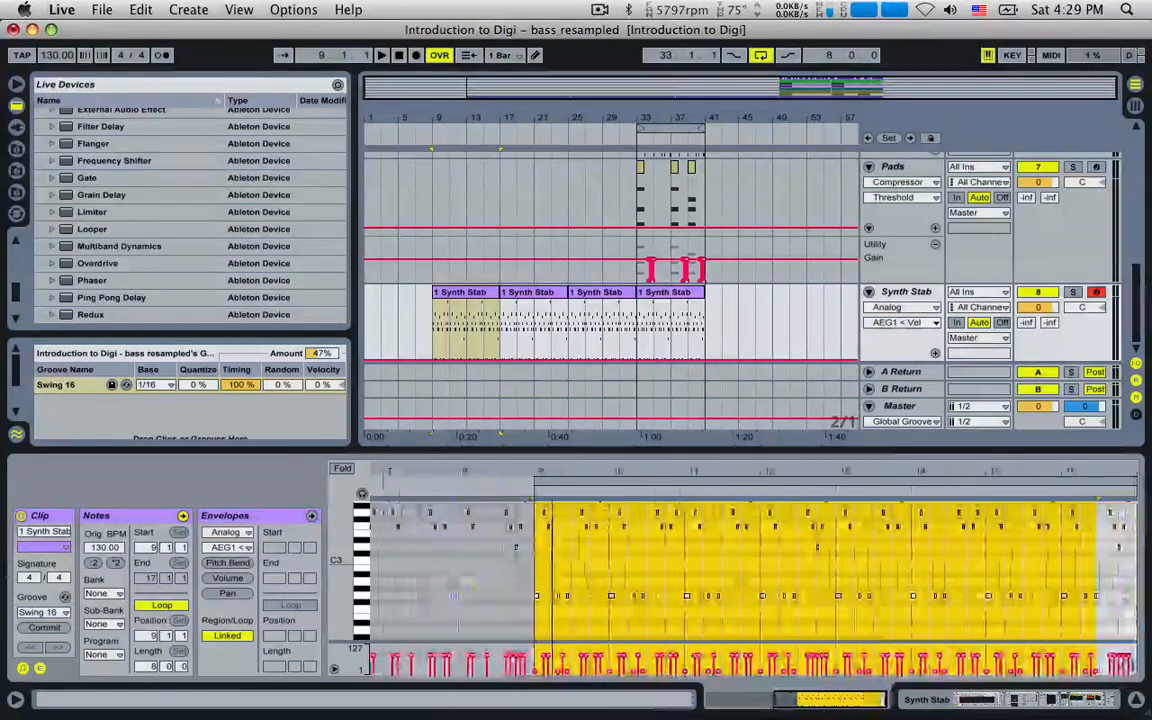
{"action": "left_click", "coordinate": [547, 586]}
{"action": "left_click_drag", "start_coordinate": [535, 584], "coordinate": [1130, 602]}
{"action": "left_click_drag", "start_coordinate": [500, 571], "coordinate": [1096, 450]}
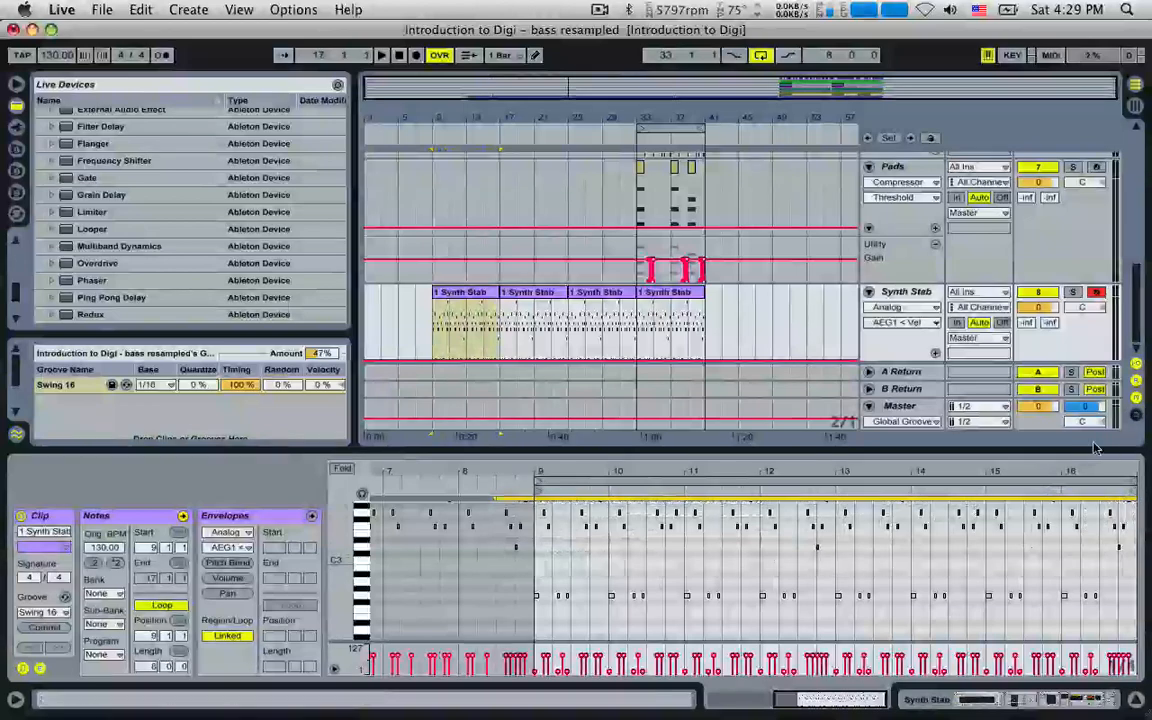
{"action": "scroll", "coordinate": [875, 566], "scroll_direction": "up", "scroll_amount": 4}
{"action": "left_click_drag", "start_coordinate": [536, 614], "coordinate": [1128, 503]}
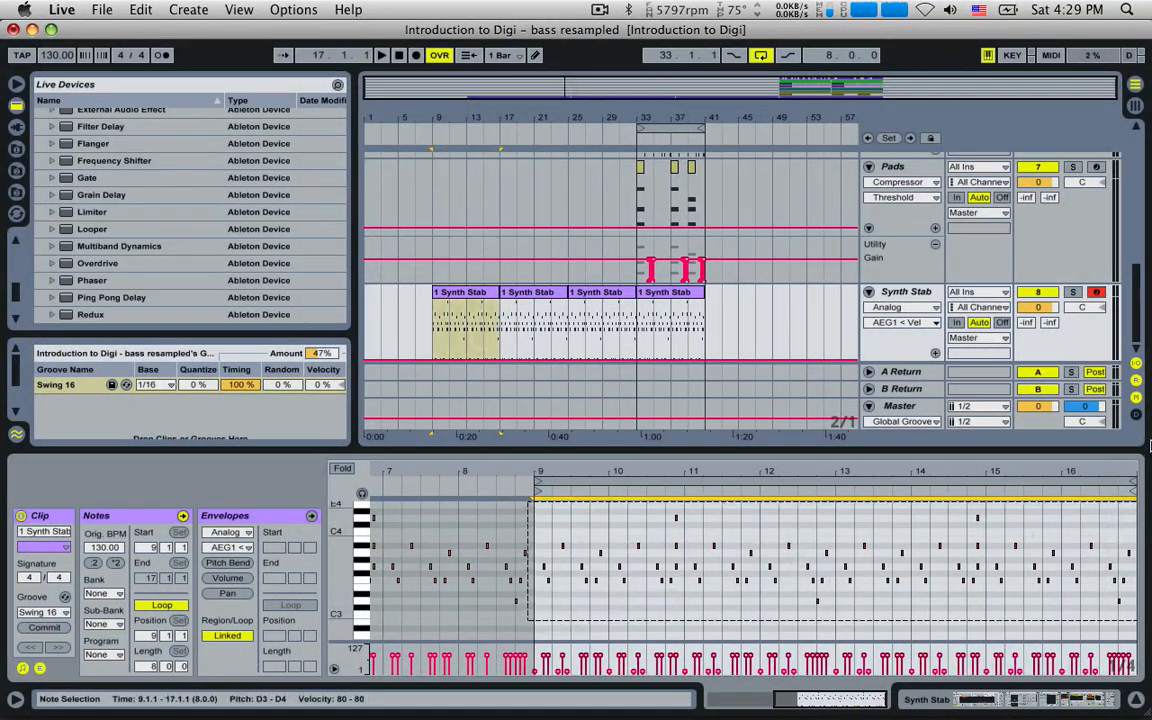
{"action": "key", "text": "Delete"}
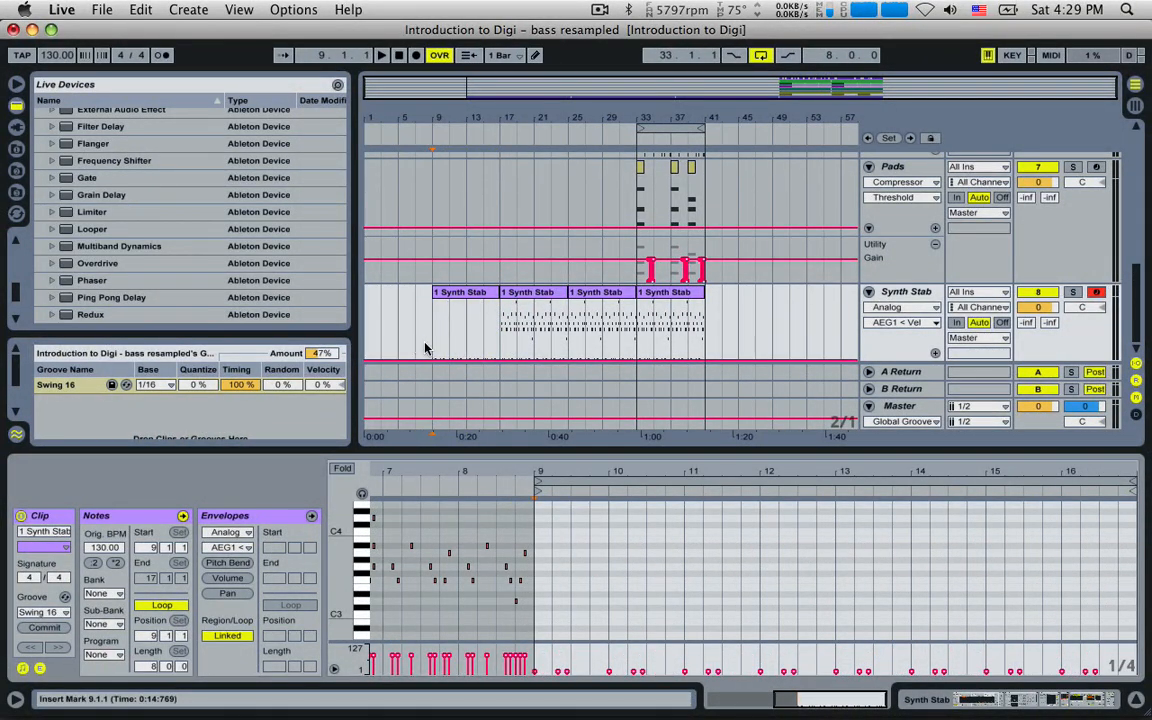
- Play back the Synth Stab track from bar 9 and again from bar 17 to compare the two sections
{"action": "key", "text": "space"}
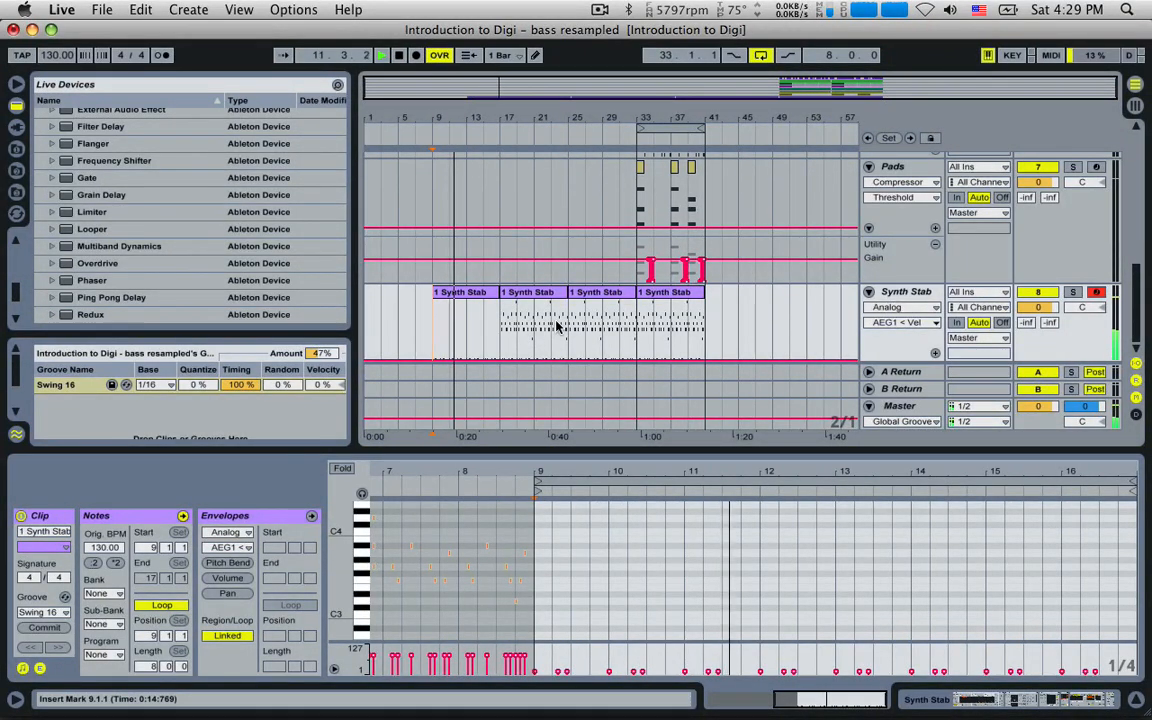
{"action": "left_click", "coordinate": [501, 329]}
{"action": "key", "text": "space"}
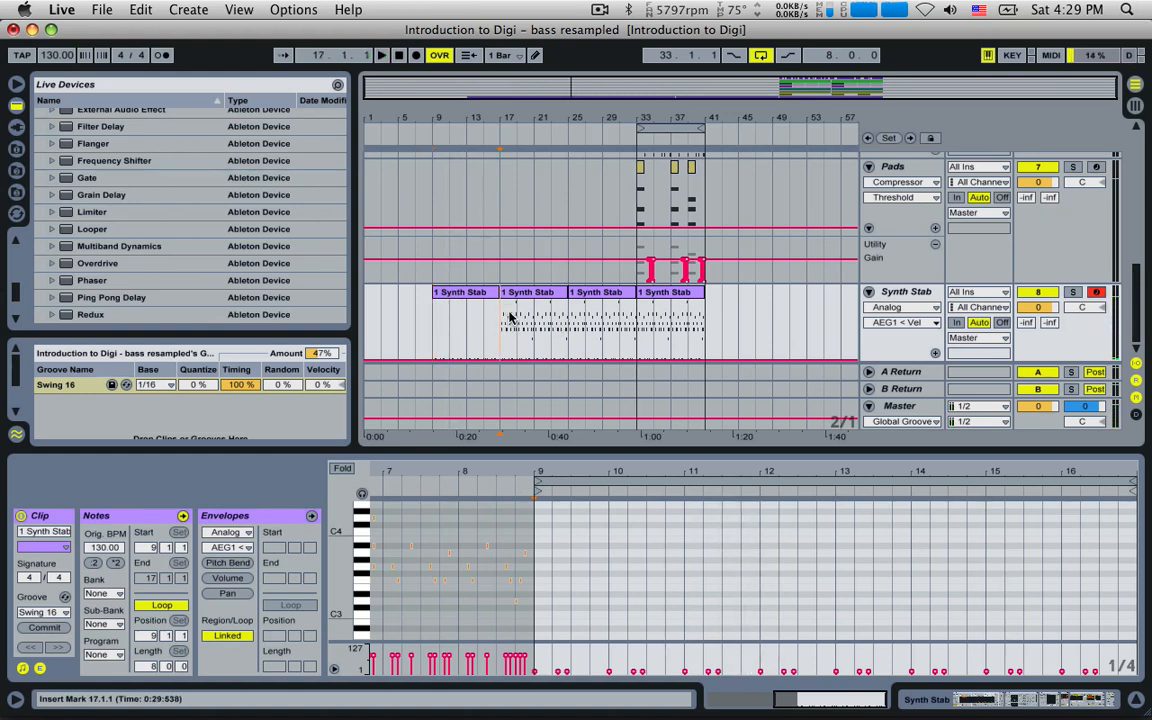
{"action": "key", "text": "space"}
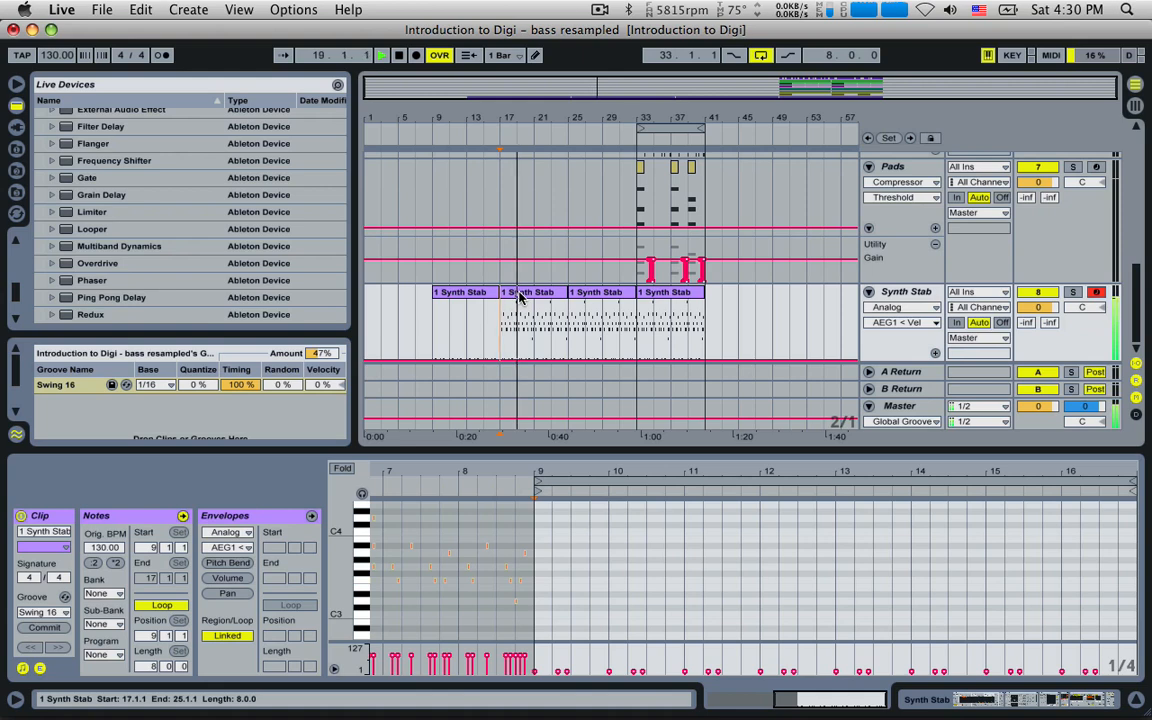
- Delete the F3 and G3 notes throughout the Synth Stab clip at bar 17 and play the section back
{"action": "left_click", "coordinate": [519, 296]}
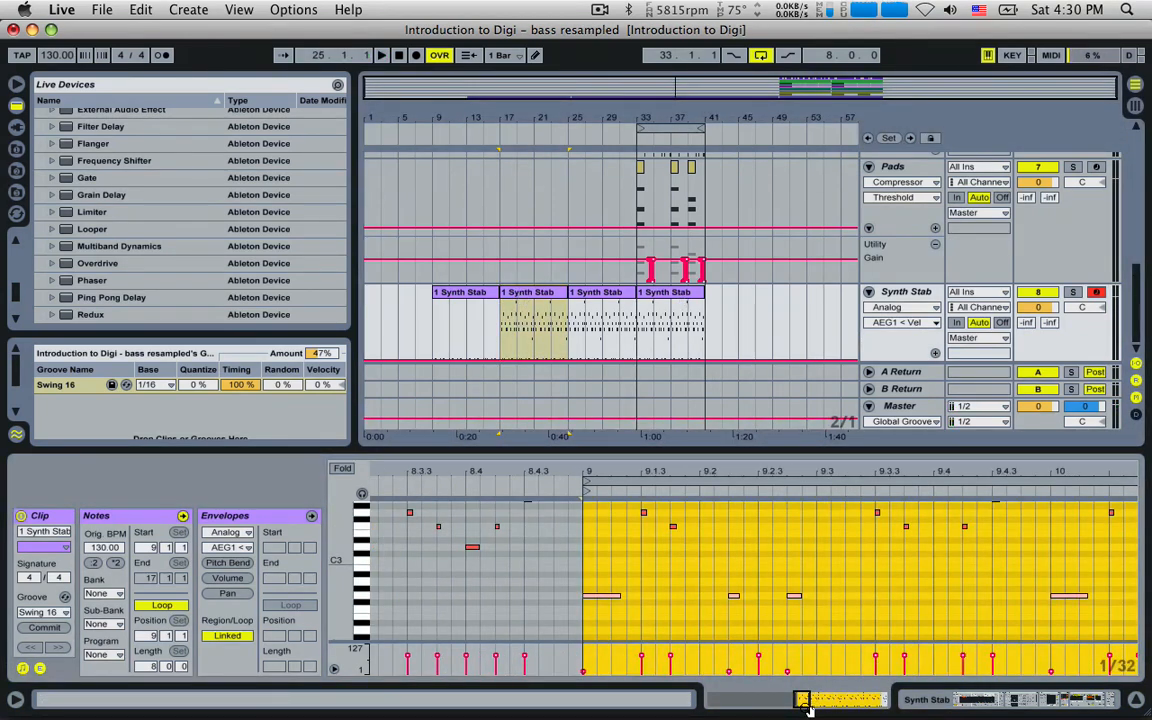
{"action": "left_click_drag", "start_coordinate": [808, 708], "coordinate": [881, 707]}
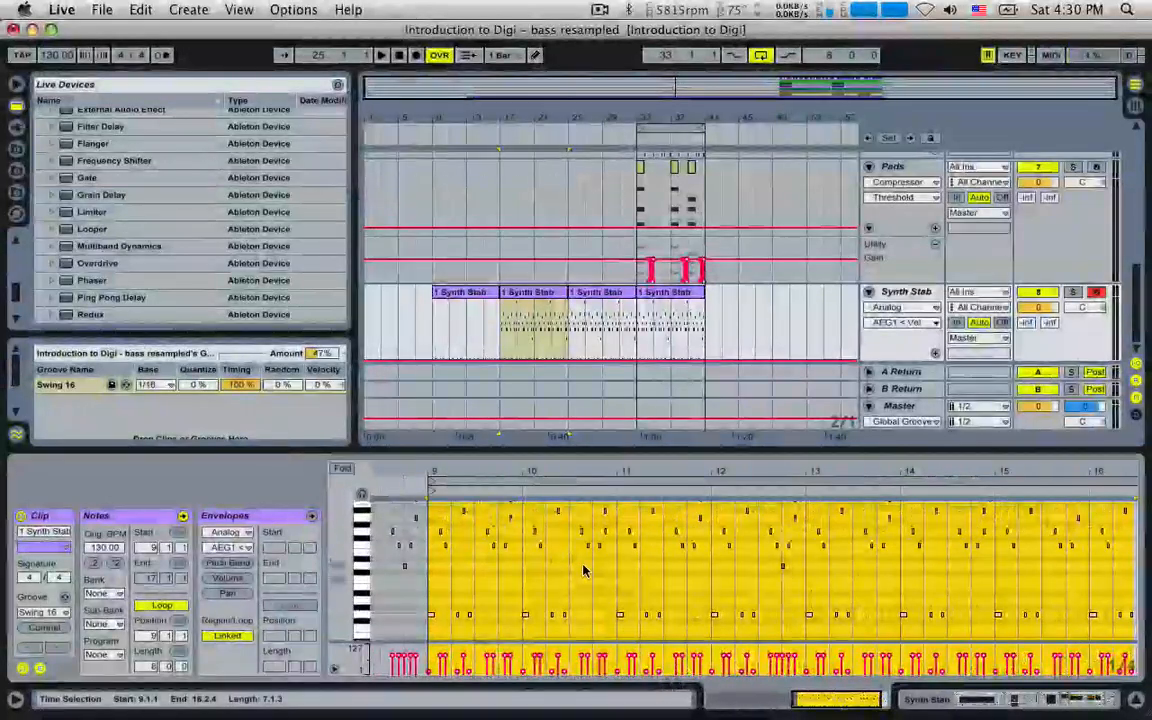
{"action": "left_click", "coordinate": [585, 570]}
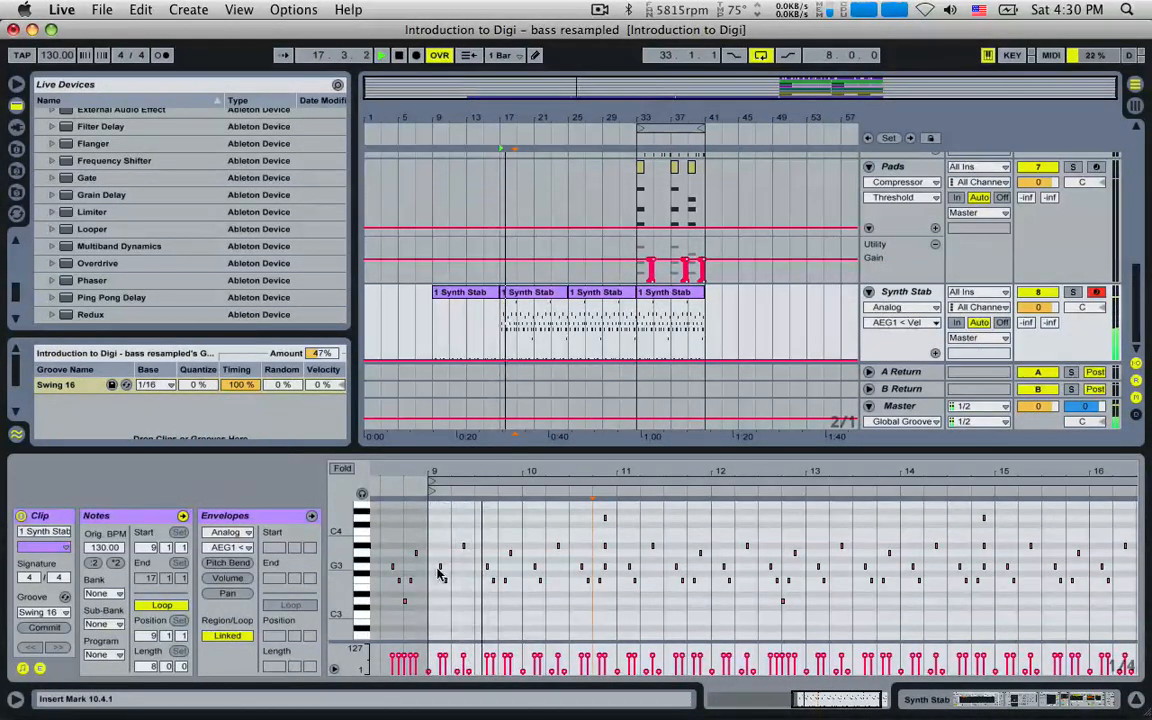
{"action": "key", "text": "space"}
{"action": "left_click_drag", "start_coordinate": [432, 563], "coordinate": [1109, 587]}
{"action": "key", "text": "Delete"}
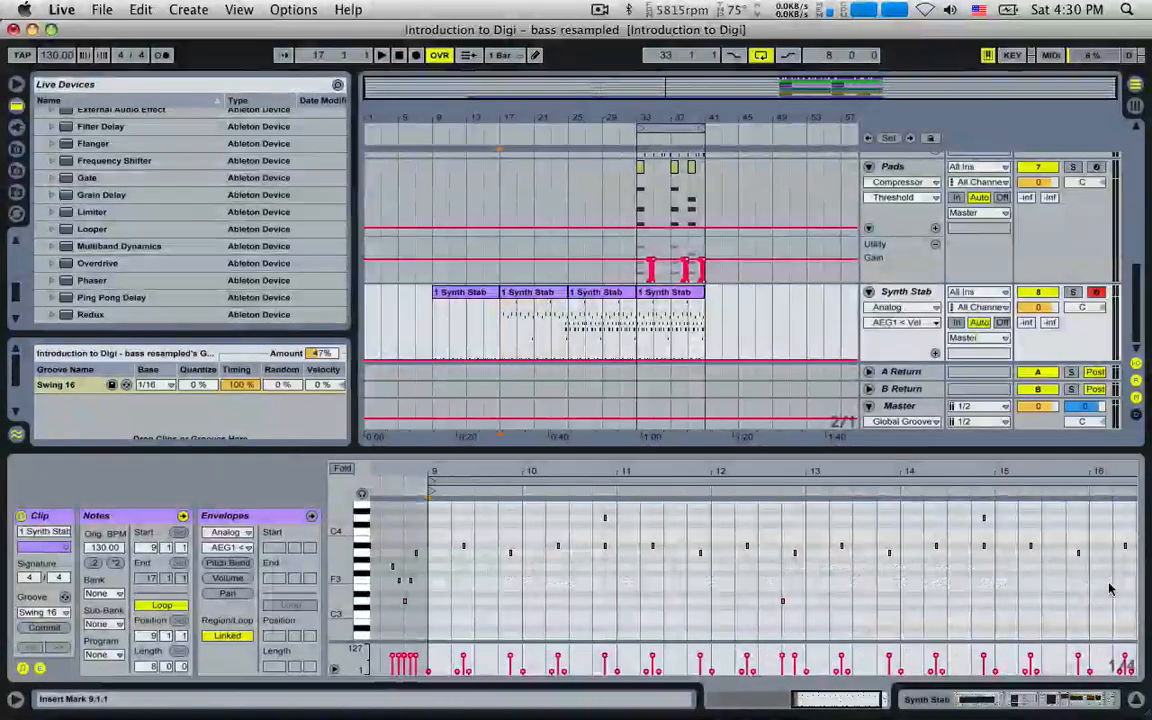
{"action": "key", "text": "space"}
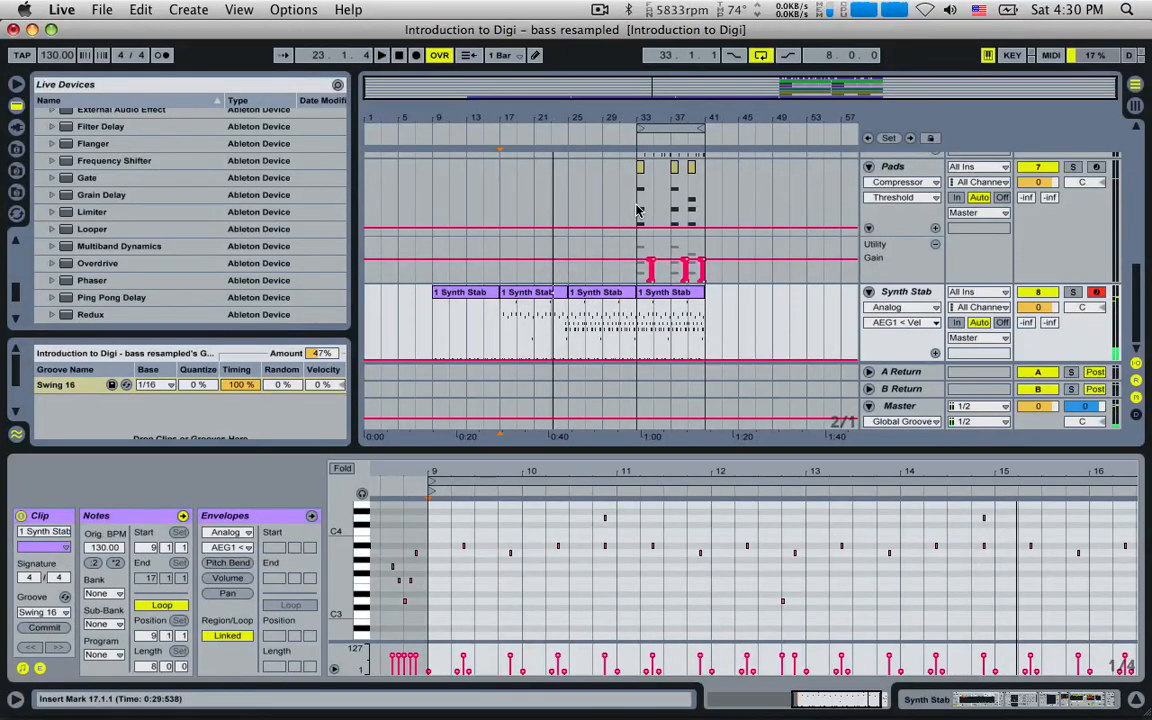
- Copy the Pads clips and automation from bars 33 to 41 to bars 1, 9, 17 and 25
{"action": "left_click_drag", "start_coordinate": [637, 210], "coordinate": [703, 209]}
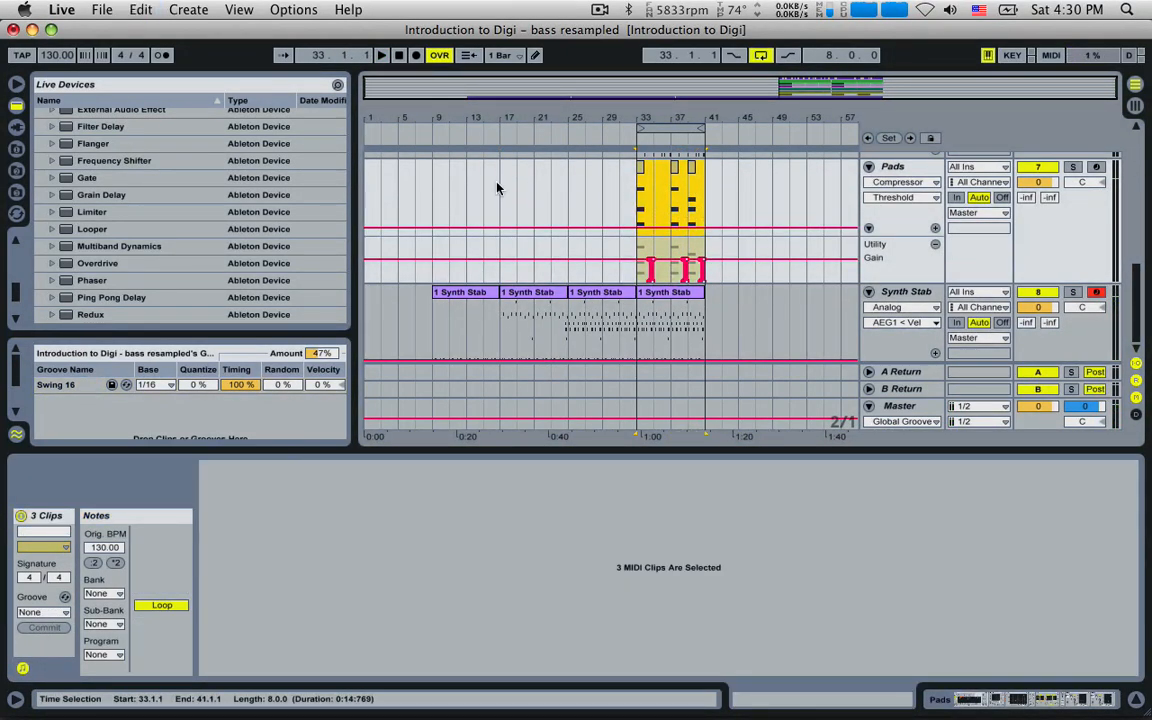
{"action": "left_click", "coordinate": [383, 187]}
{"action": "key", "text": "super+v"}
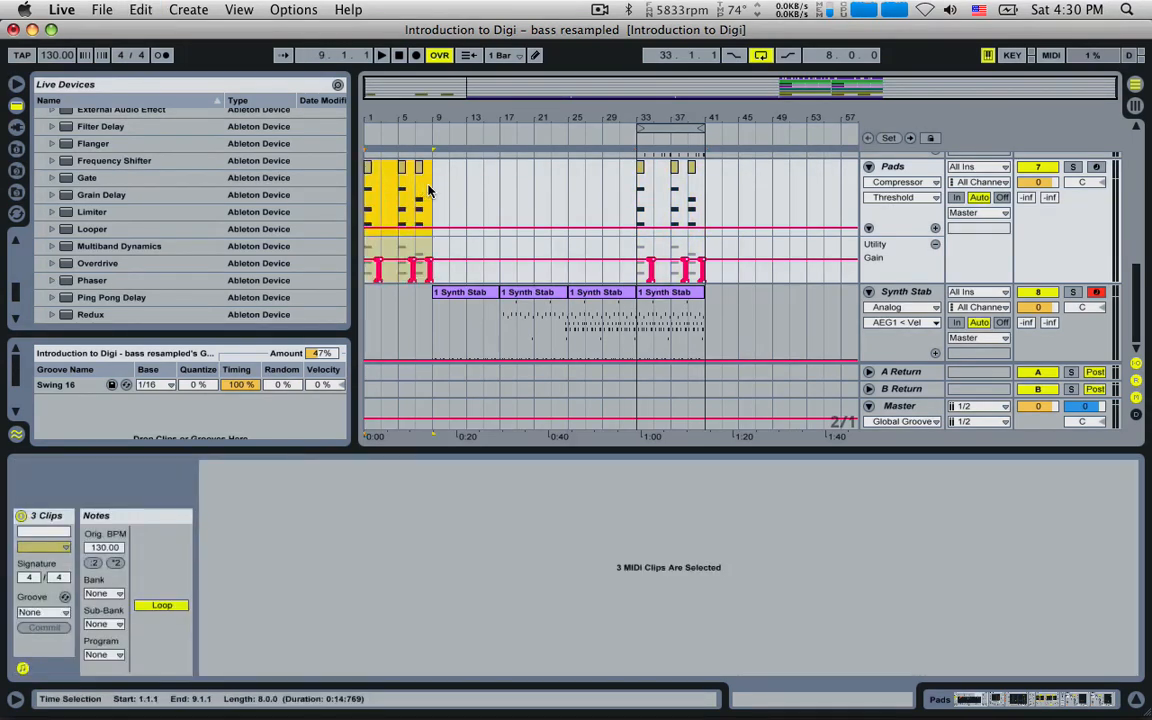
{"action": "left_click", "coordinate": [435, 185]}
{"action": "key", "text": "super+v"}
{"action": "left_click", "coordinate": [500, 181]}
{"action": "key", "text": "super+v"}
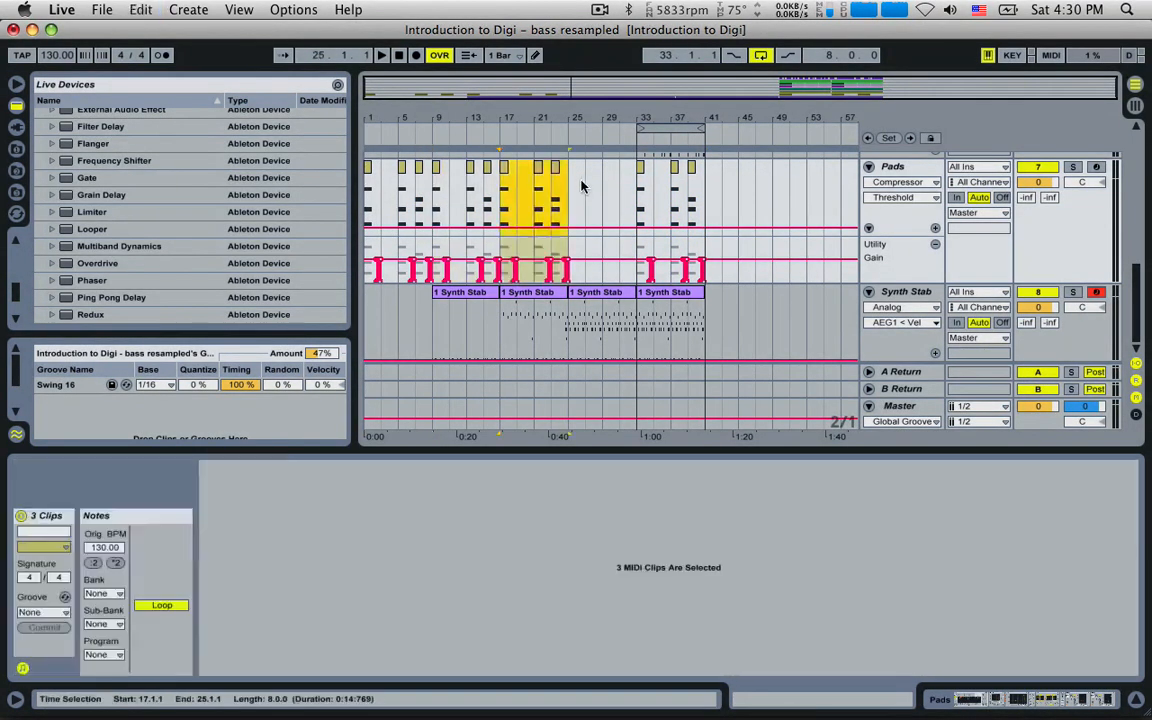
{"action": "left_click", "coordinate": [568, 181]}
{"action": "key", "text": "super+v"}
- Play the Pads from bar 1, clear their Utility Gain automation from bar 1 to bar 33, and play again
{"action": "left_click", "coordinate": [366, 211]}
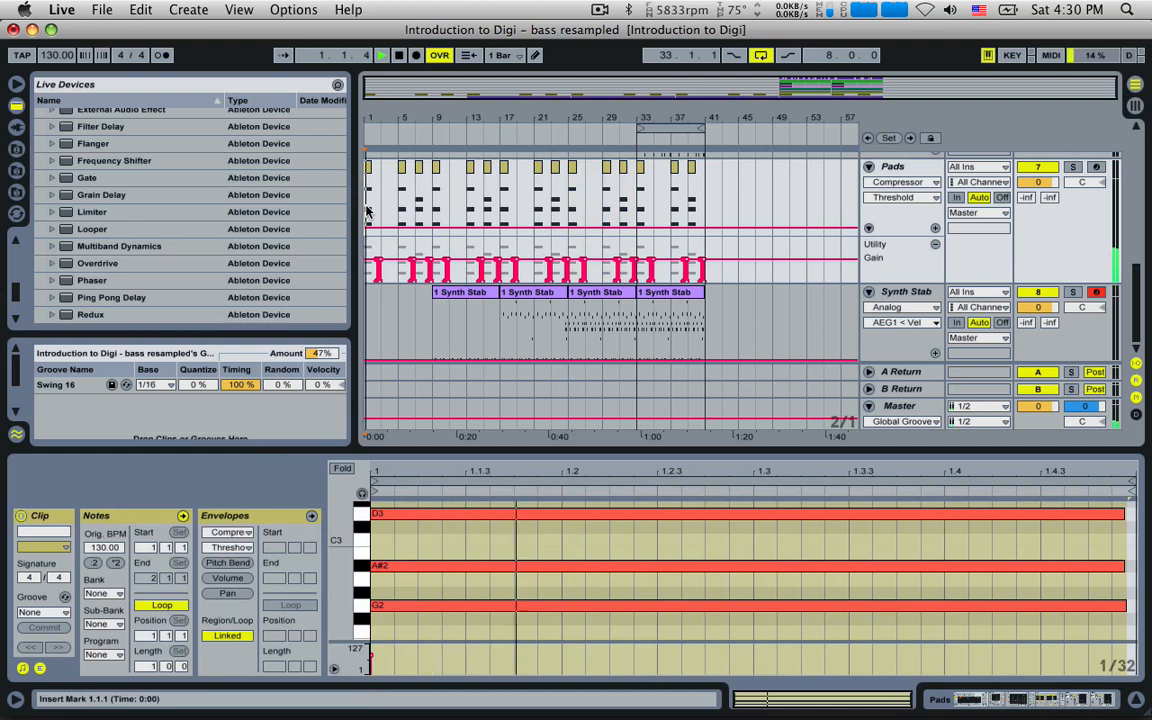
{"action": "key", "text": "space"}
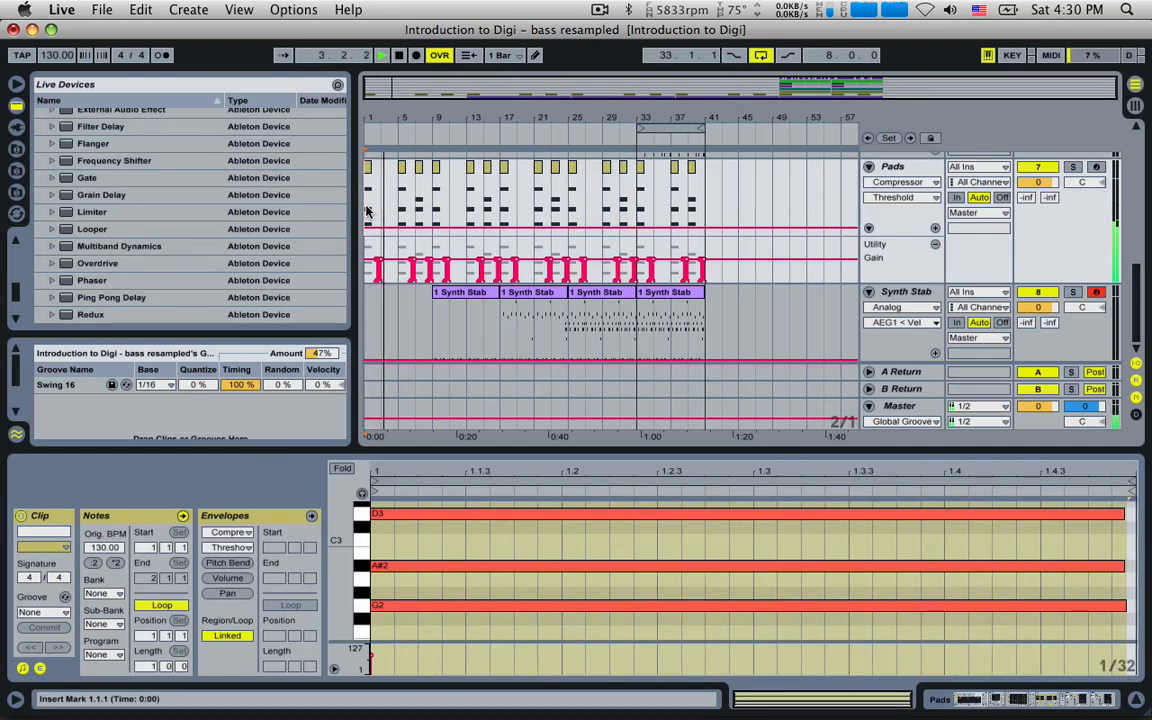
{"action": "key", "text": "space"}
{"action": "left_click_drag", "start_coordinate": [637, 240], "coordinate": [368, 250]}
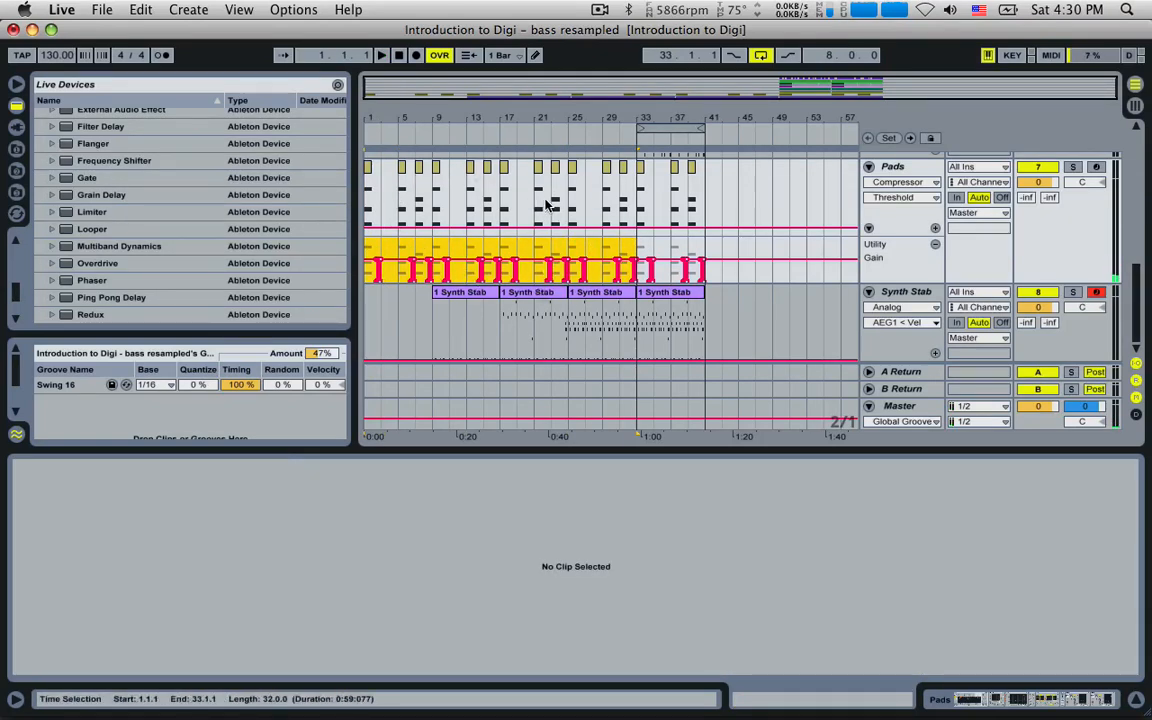
{"action": "key", "text": "Delete"}
{"action": "key", "text": "space"}
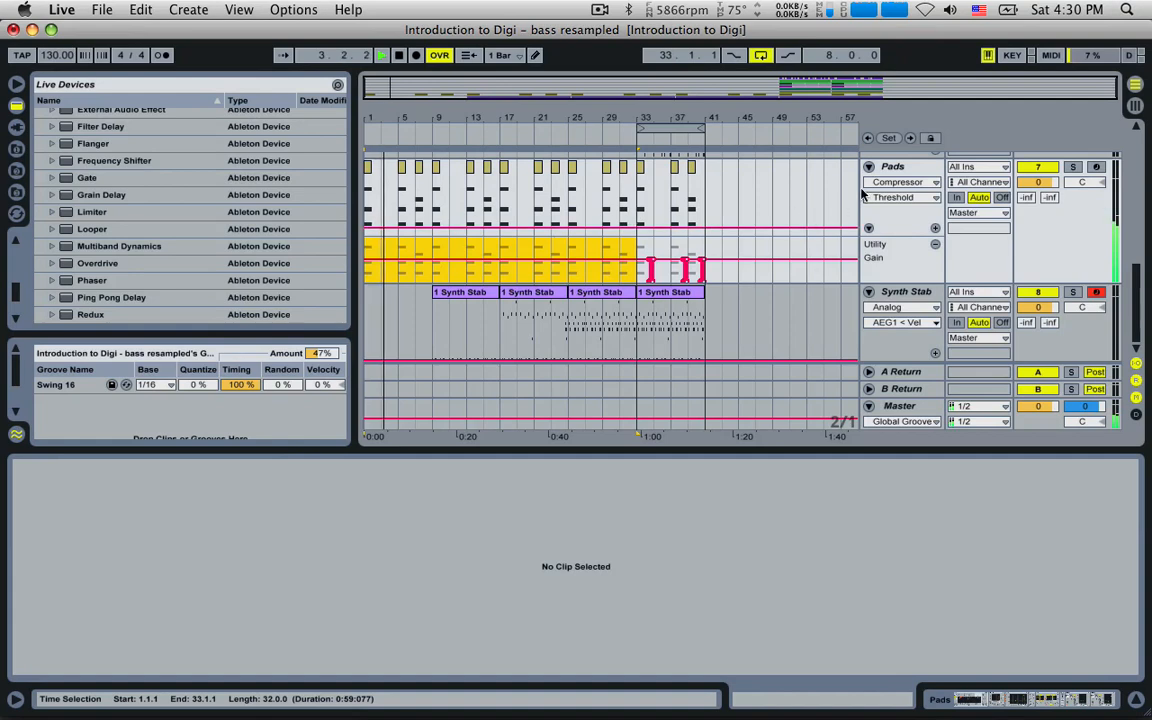
- Show the Frequency automation of the Pads track's Auto Filter in the arrangement
{"action": "double_click", "coordinate": [900, 168]}
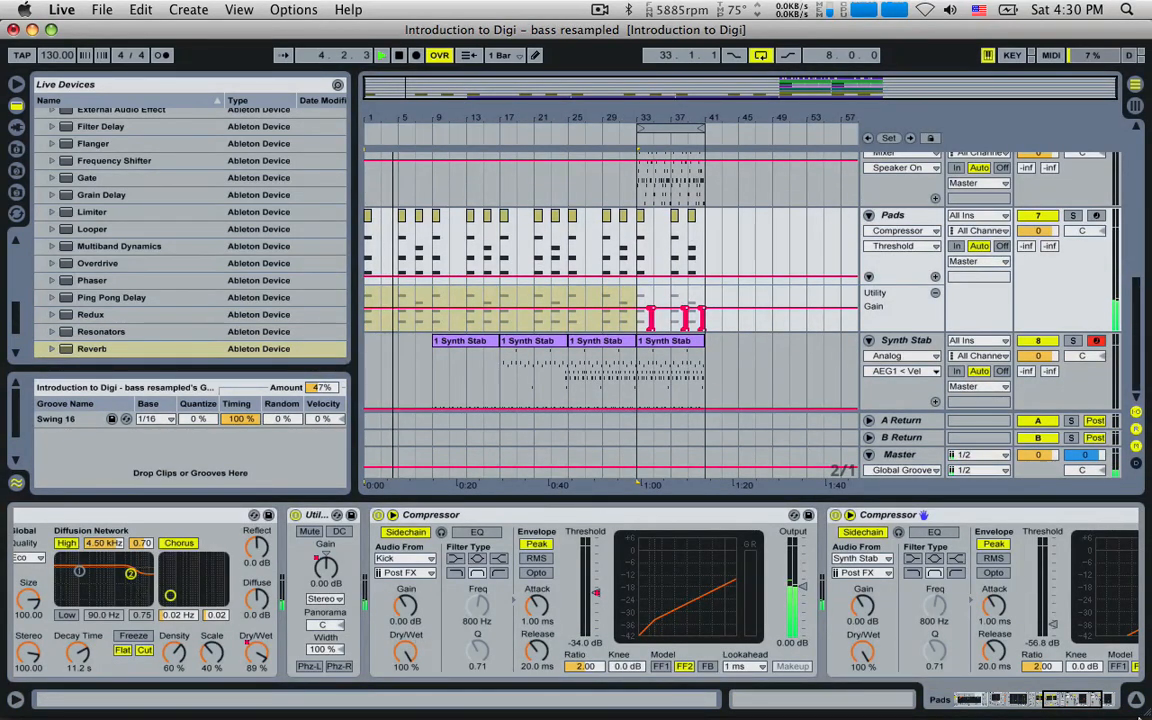
{"action": "left_click_drag", "start_coordinate": [1072, 700], "coordinate": [906, 702]}
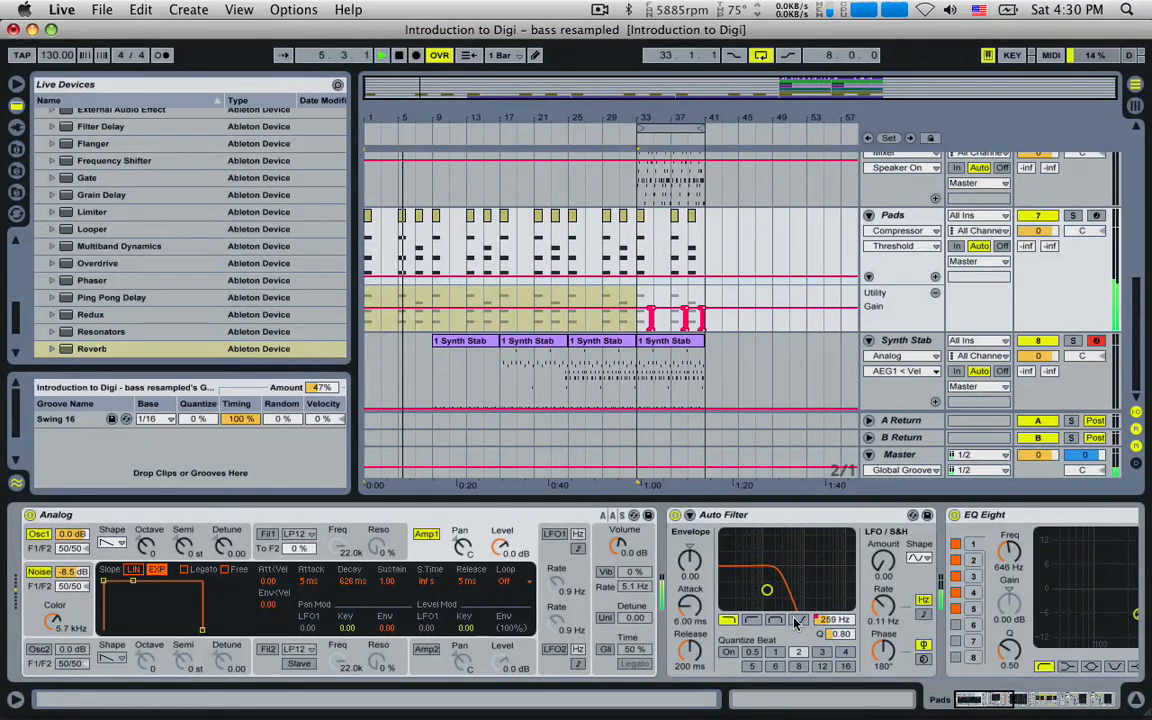
{"action": "left_click", "coordinate": [830, 627]}
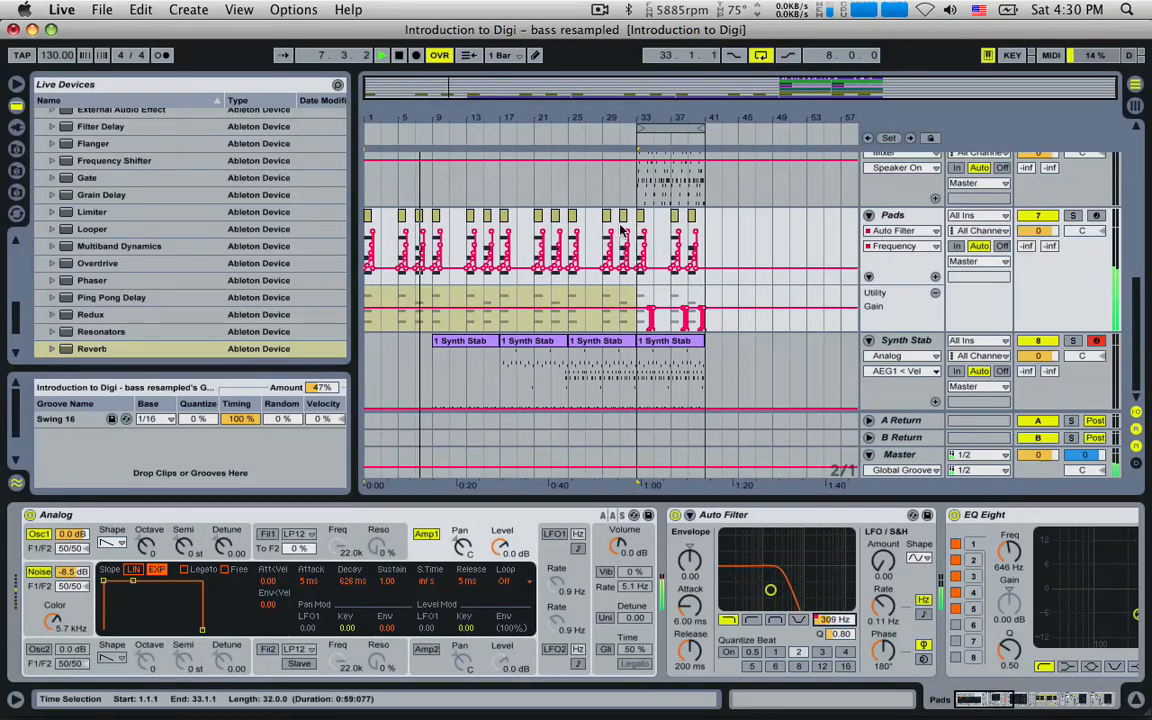
- Try lowering the Pads' Auto Filter Frequency automation across bars 1 to 33, and undo the change
{"action": "left_click_drag", "start_coordinate": [638, 231], "coordinate": [322, 231]}
{"action": "left_click_drag", "start_coordinate": [397, 118], "coordinate": [398, 148]}
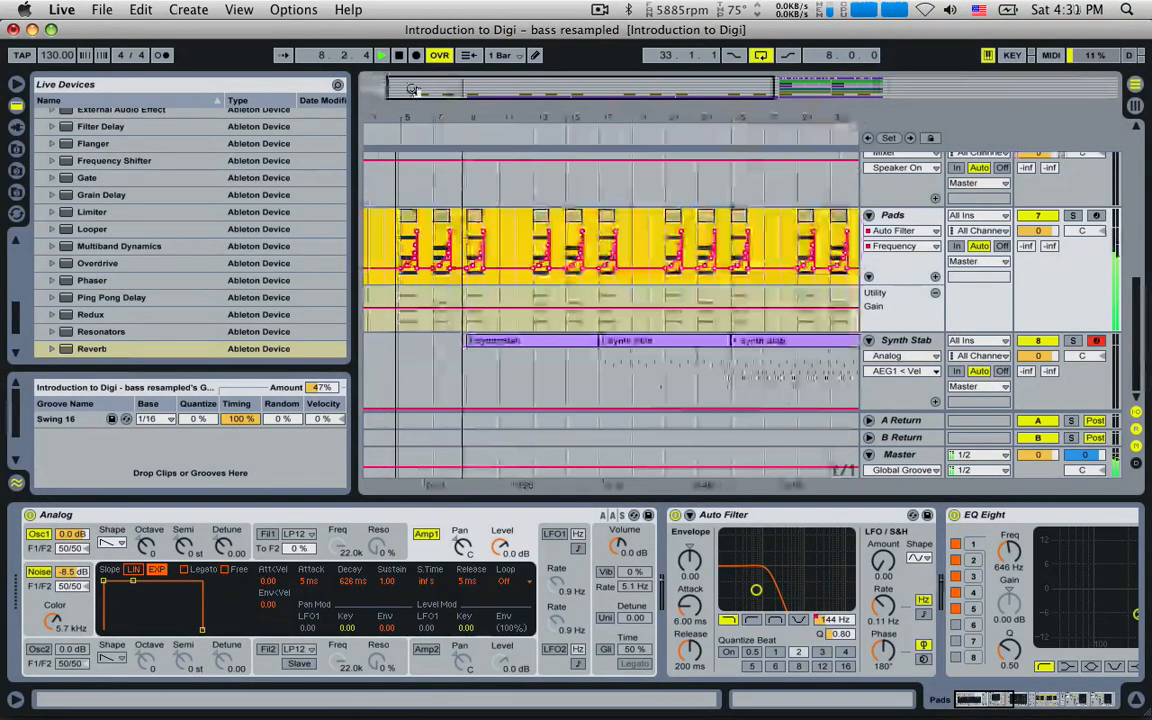
{"action": "mouse_move", "coordinate": [486, 236]}
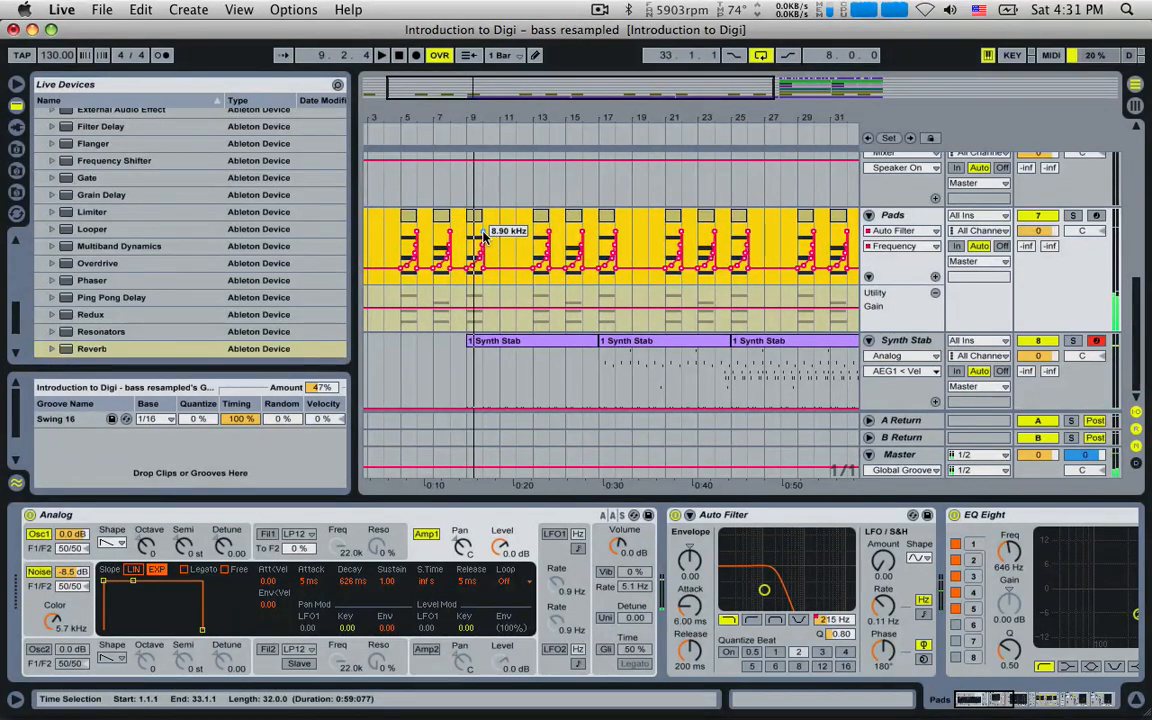
{"action": "left_click_drag", "start_coordinate": [483, 236], "coordinate": [483, 238]}
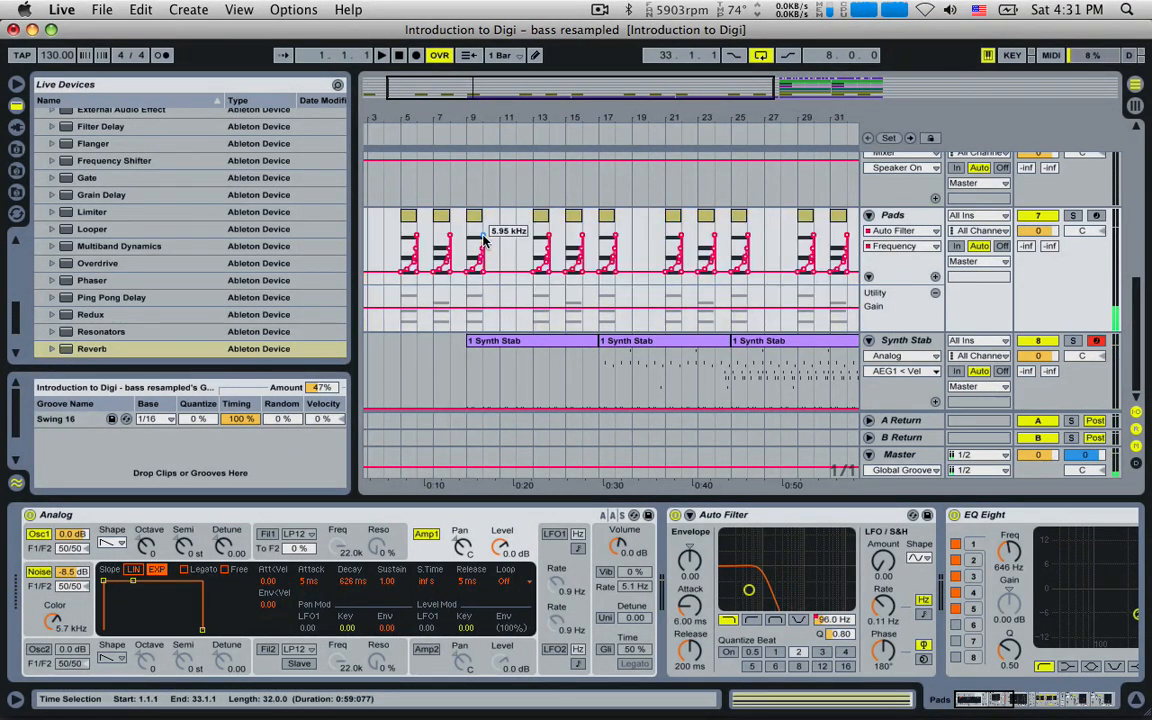
{"action": "key", "text": "super+z"}
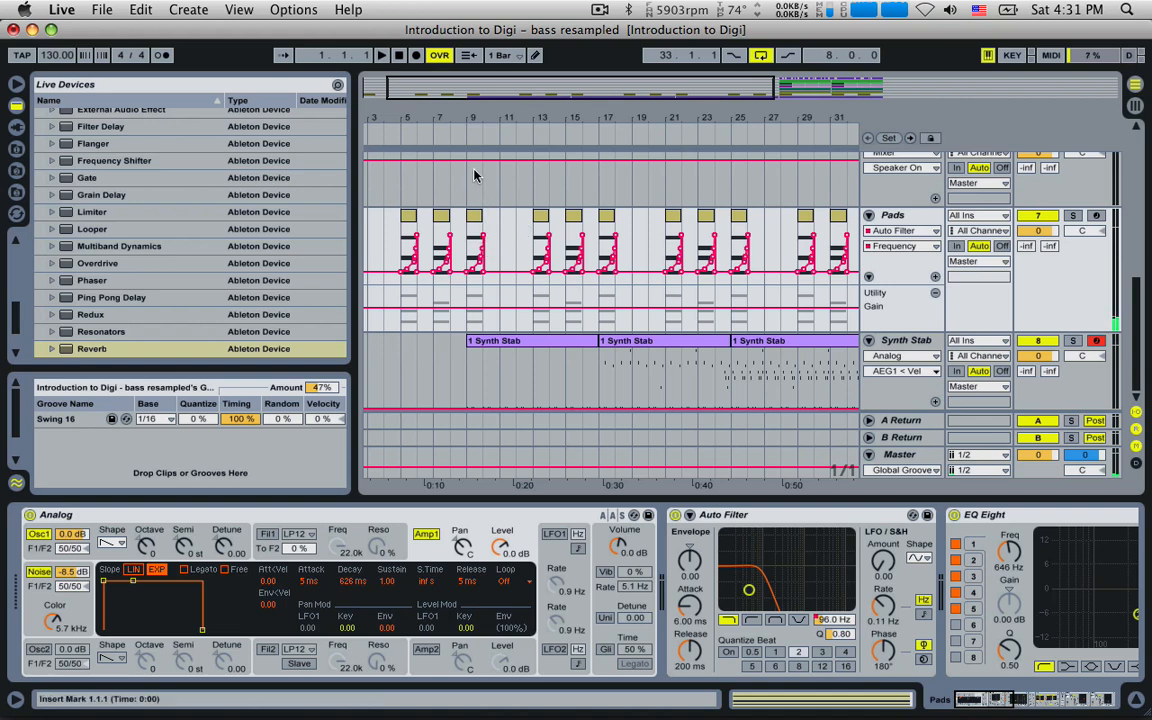
{"action": "key", "text": "super+z"}
- Lower the Pads' Auto Filter Frequency automation from bar 1 to bar 33, bringing its peaks to about 4.87 kHz, and play from bar 1
{"action": "double_click", "coordinate": [513, 95]}
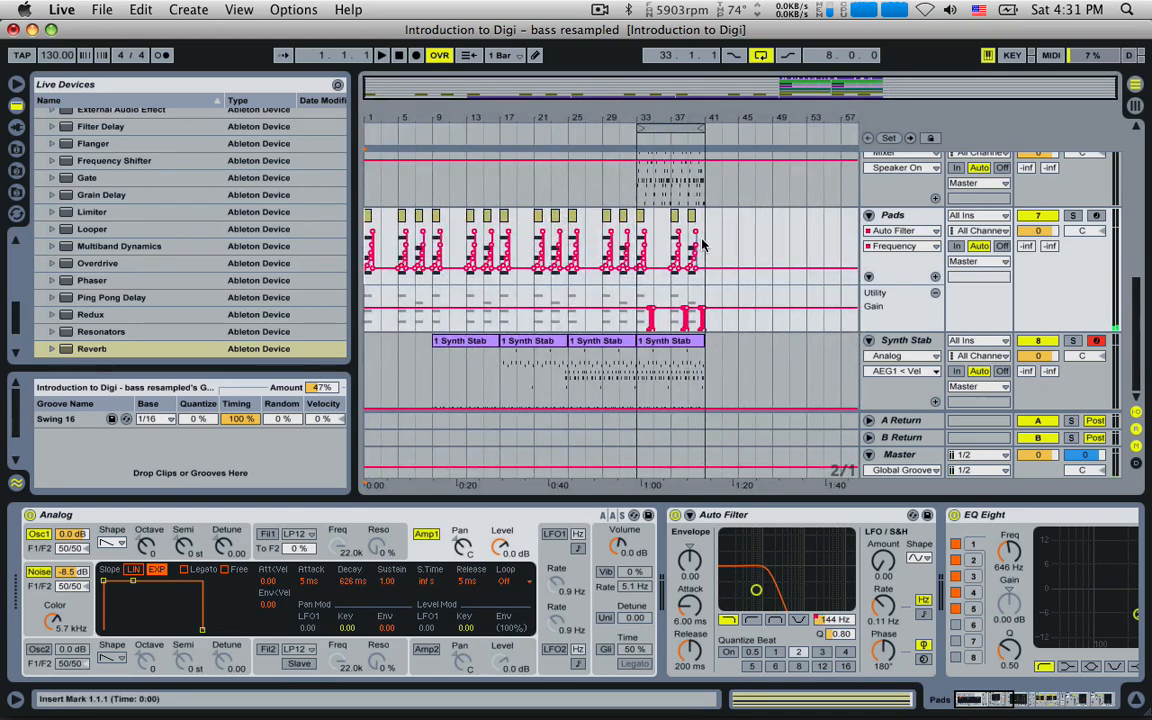
{"action": "left_click_drag", "start_coordinate": [366, 241], "coordinate": [629, 239]}
{"action": "key", "text": "Home"}
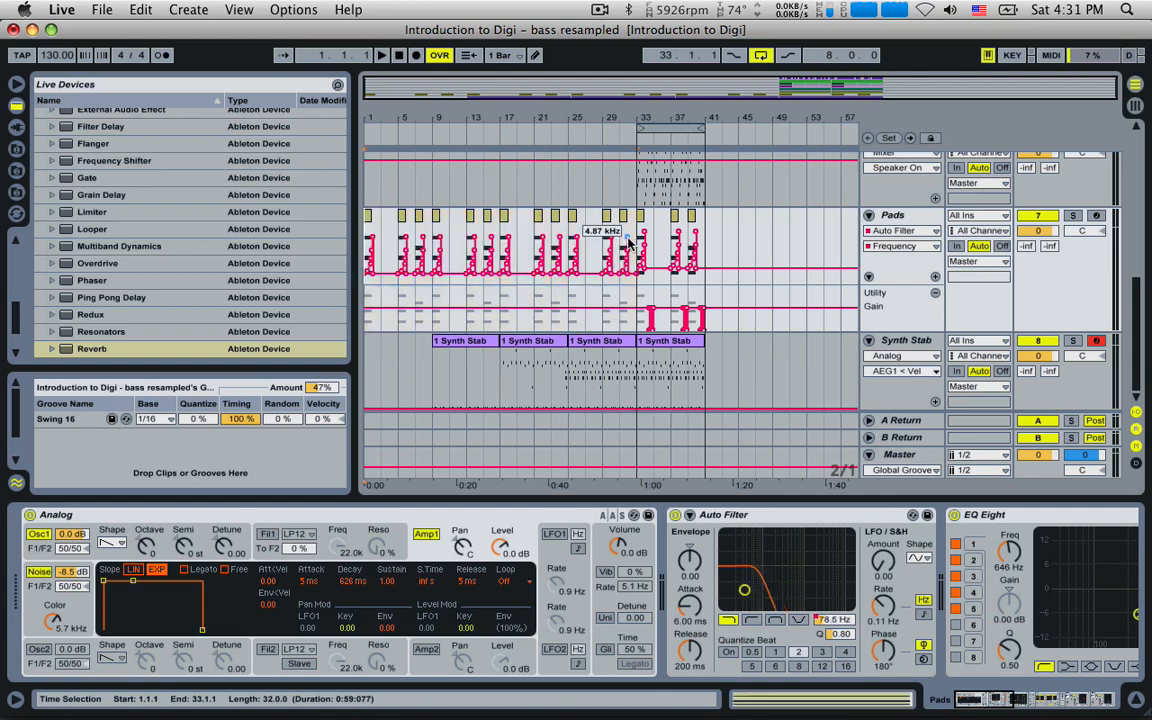
{"action": "key", "text": "space"}
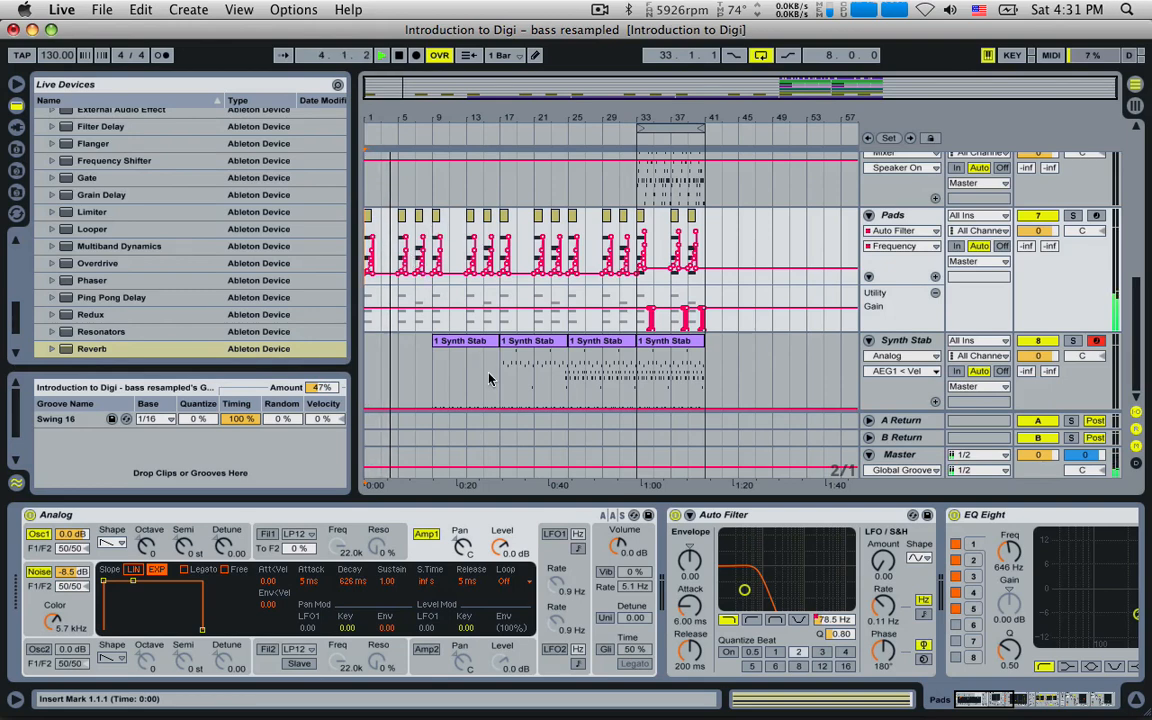
- Add an Auto Filter to the end of the Synth Stab chain with a 63.9 Hz low-pass cutoff and a Q of 0.62
{"action": "left_click", "coordinate": [876, 341]}
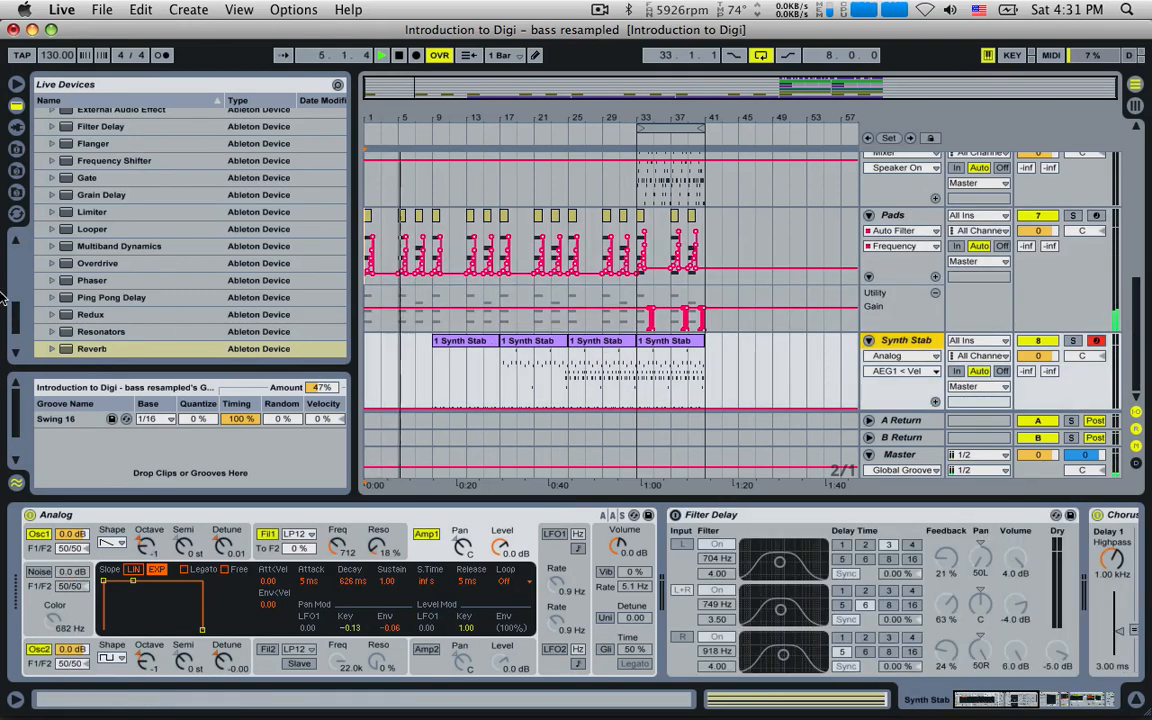
{"action": "scroll", "coordinate": [107, 185], "scroll_direction": "up", "scroll_amount": 3}
{"action": "scroll", "coordinate": [107, 185], "scroll_direction": "up", "scroll_amount": 10}
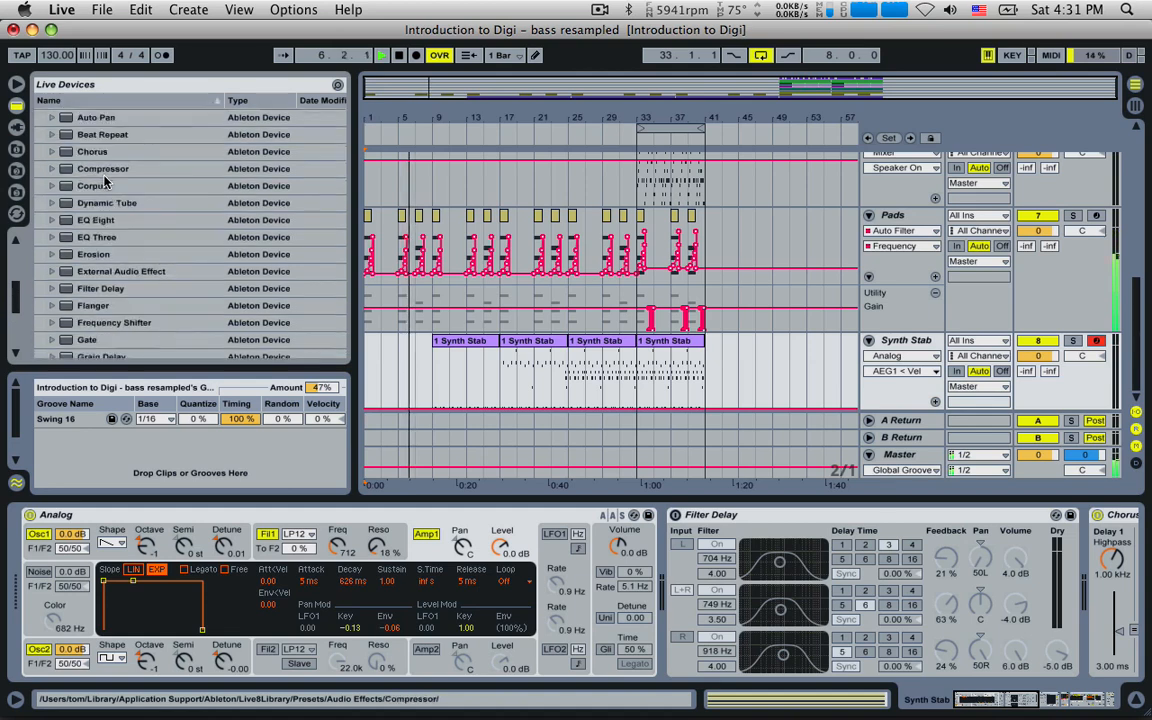
{"action": "left_click", "coordinate": [95, 246]}
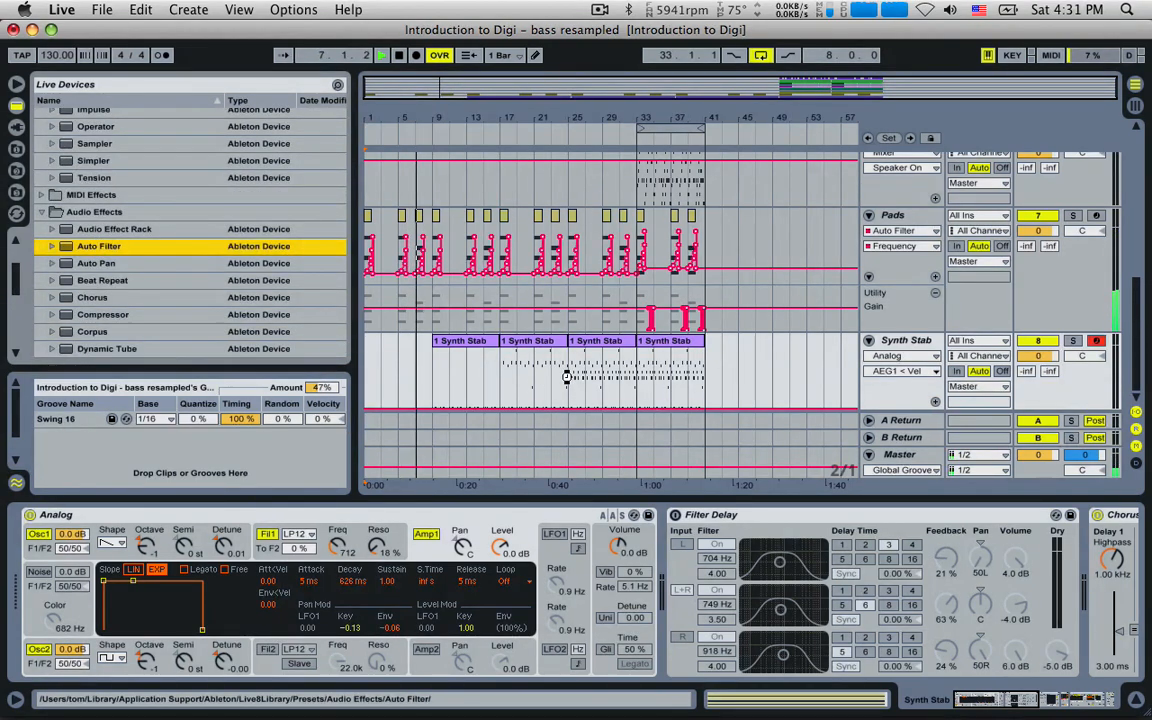
{"action": "left_click_drag", "start_coordinate": [566, 377], "coordinate": [568, 378]}
{"action": "left_click_drag", "start_coordinate": [1033, 598], "coordinate": [936, 594]}
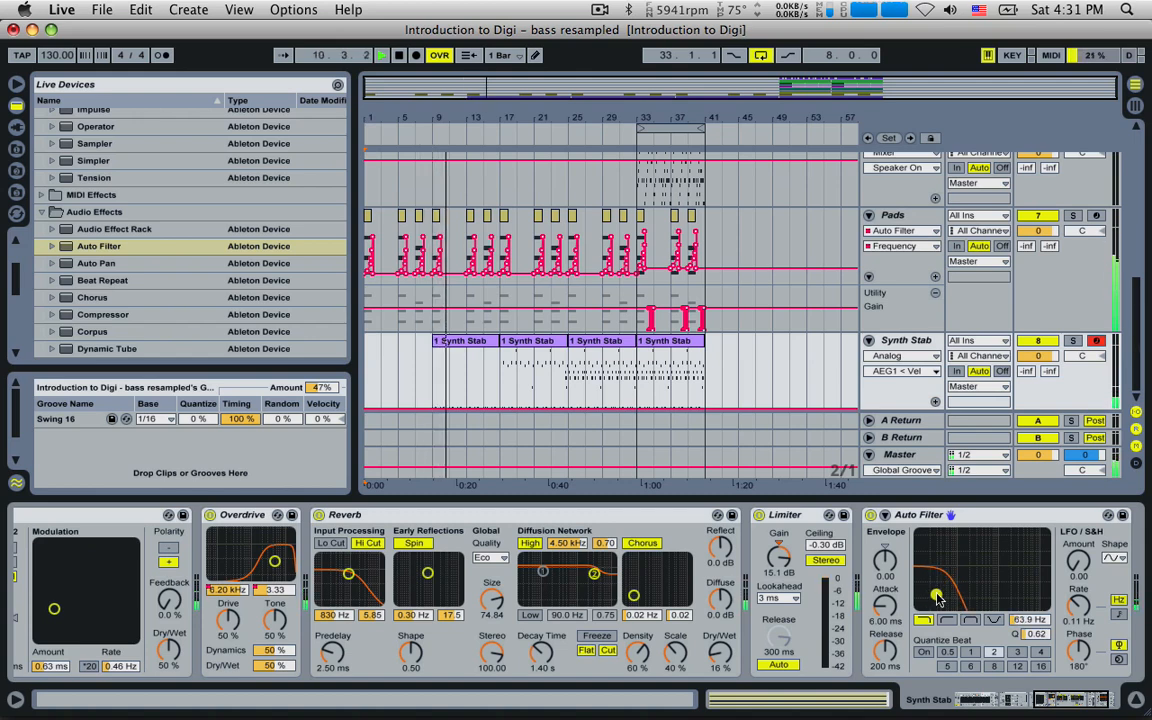
- Automate the Synth Stab's Auto Filter Frequency as a rising ramp from bar 9 to bar 33, and play from bar 9
{"action": "left_click", "coordinate": [1031, 622]}
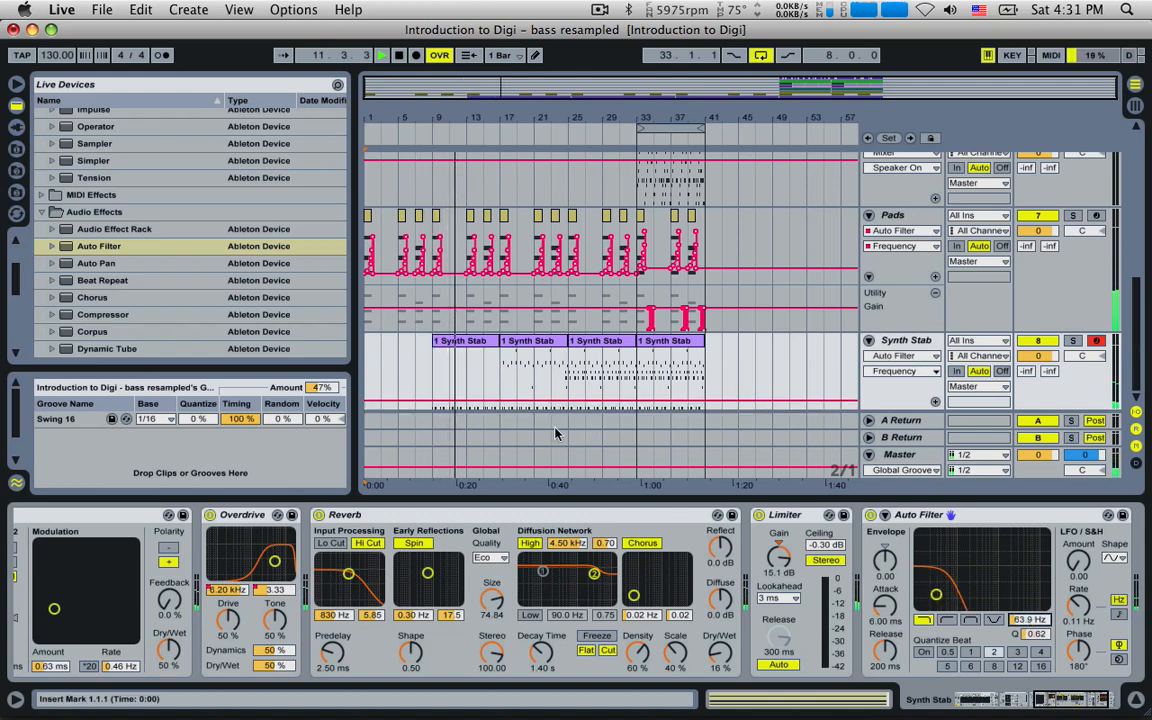
{"action": "left_click_drag", "start_coordinate": [434, 369], "coordinate": [637, 366]}
{"action": "left_click_drag", "start_coordinate": [555, 402], "coordinate": [555, 352]}
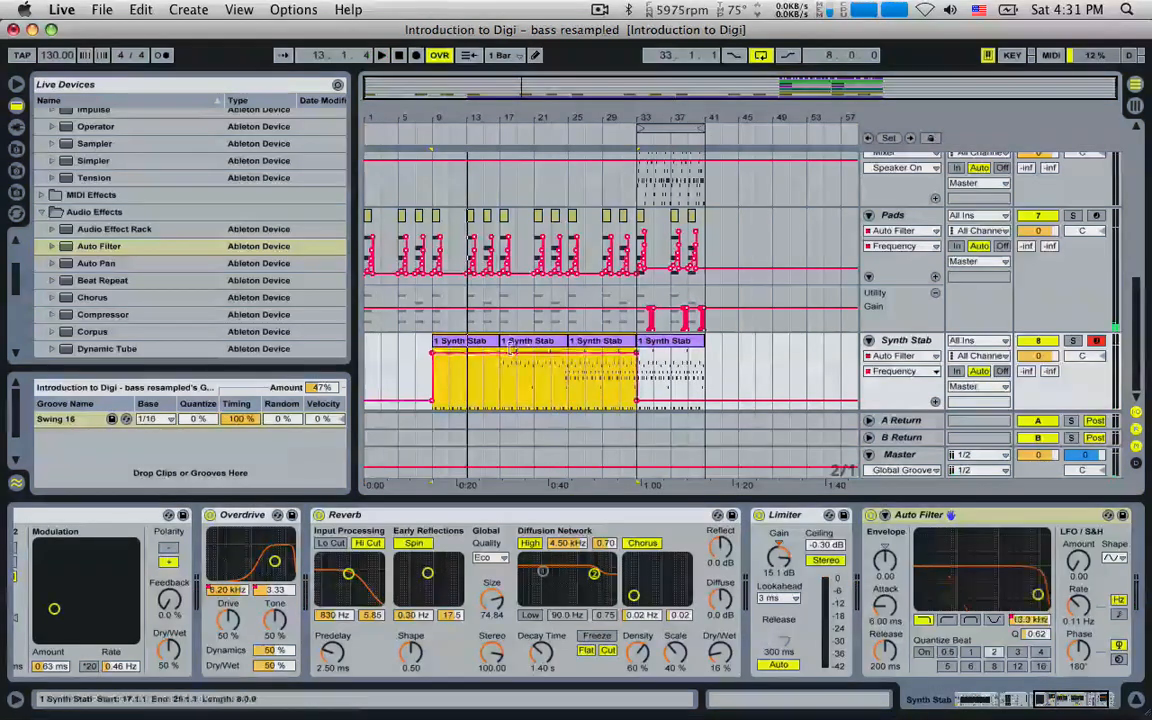
{"action": "left_click_drag", "start_coordinate": [434, 360], "coordinate": [433, 401]}
{"action": "left_click", "coordinate": [436, 374]}
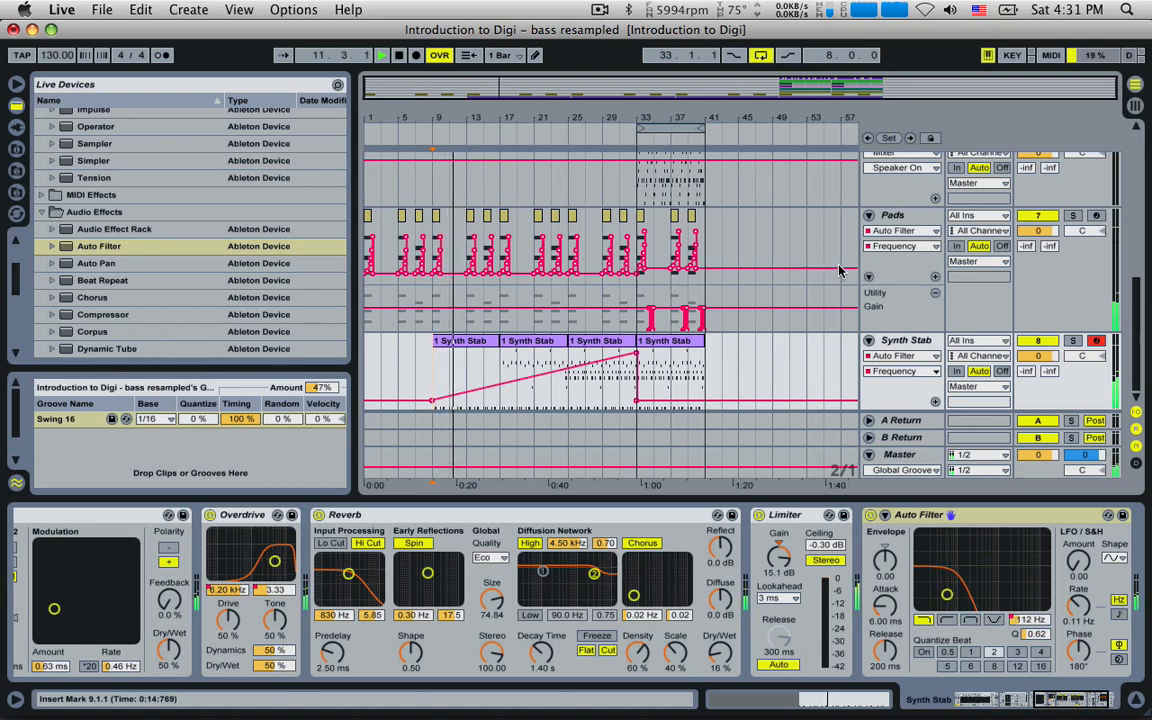
- Automate the Threshold of the Pads' compressor sidechained to Synth Stab, ramping down from a peak at bar 9 to -56.6 dB at bar 33
{"action": "left_click", "coordinate": [901, 217]}
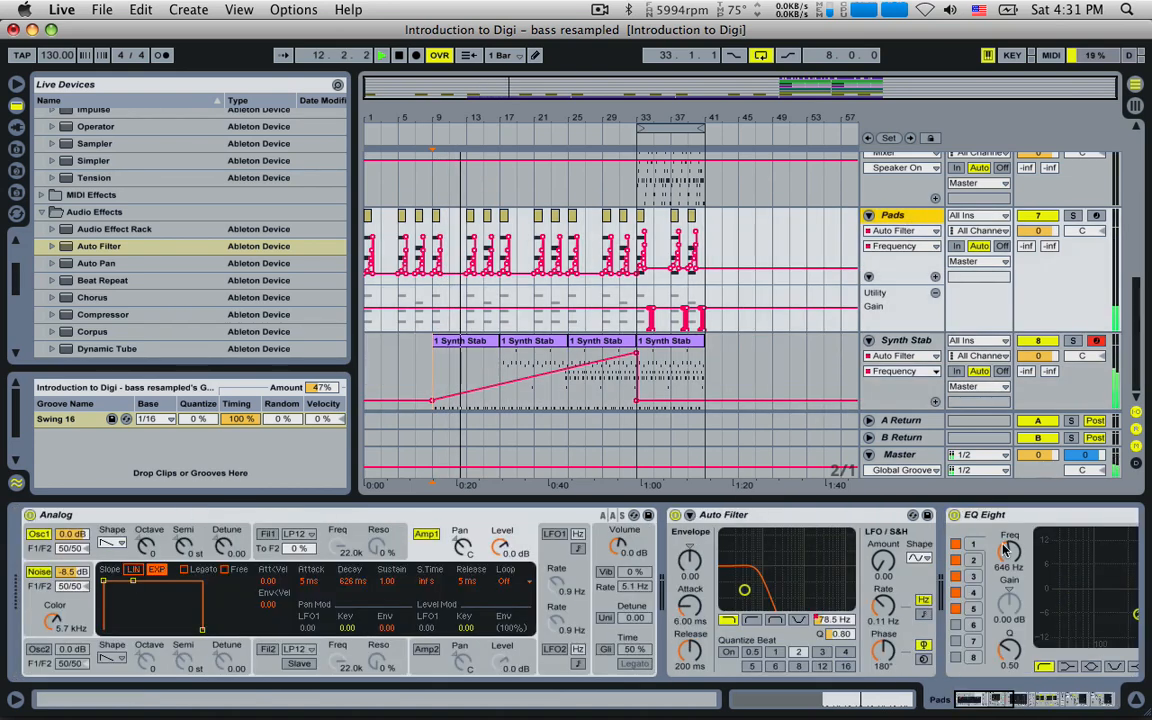
{"action": "left_click", "coordinate": [1092, 707]}
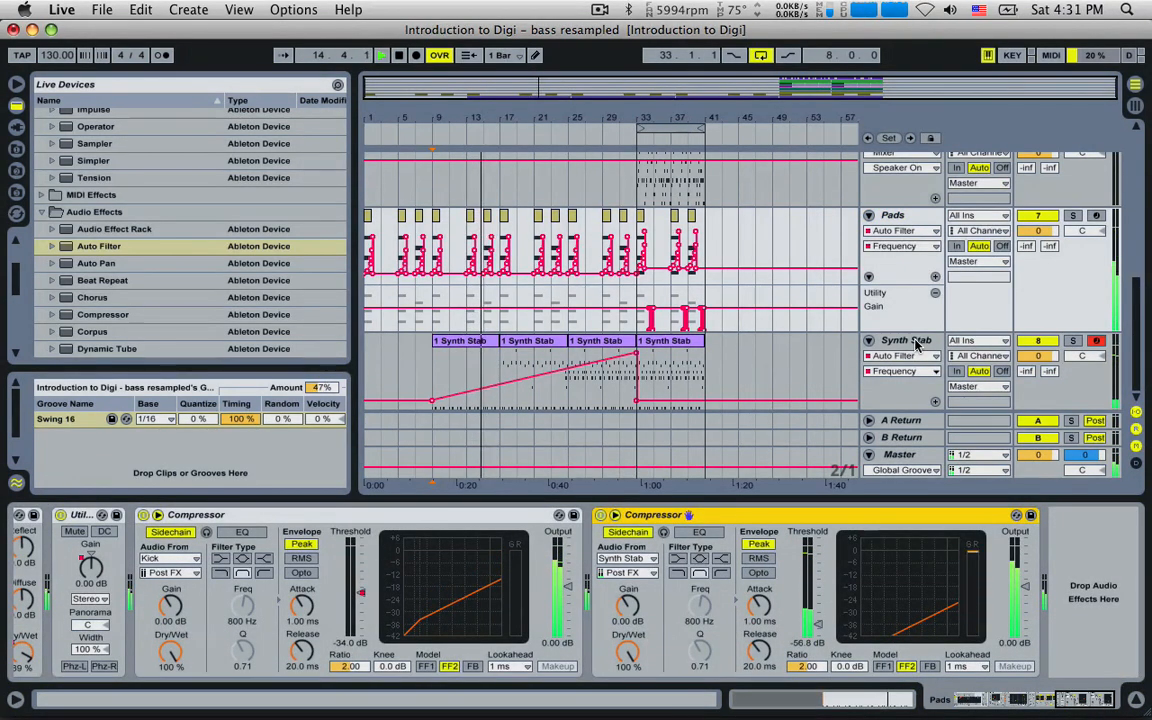
{"action": "left_click", "coordinate": [818, 628]}
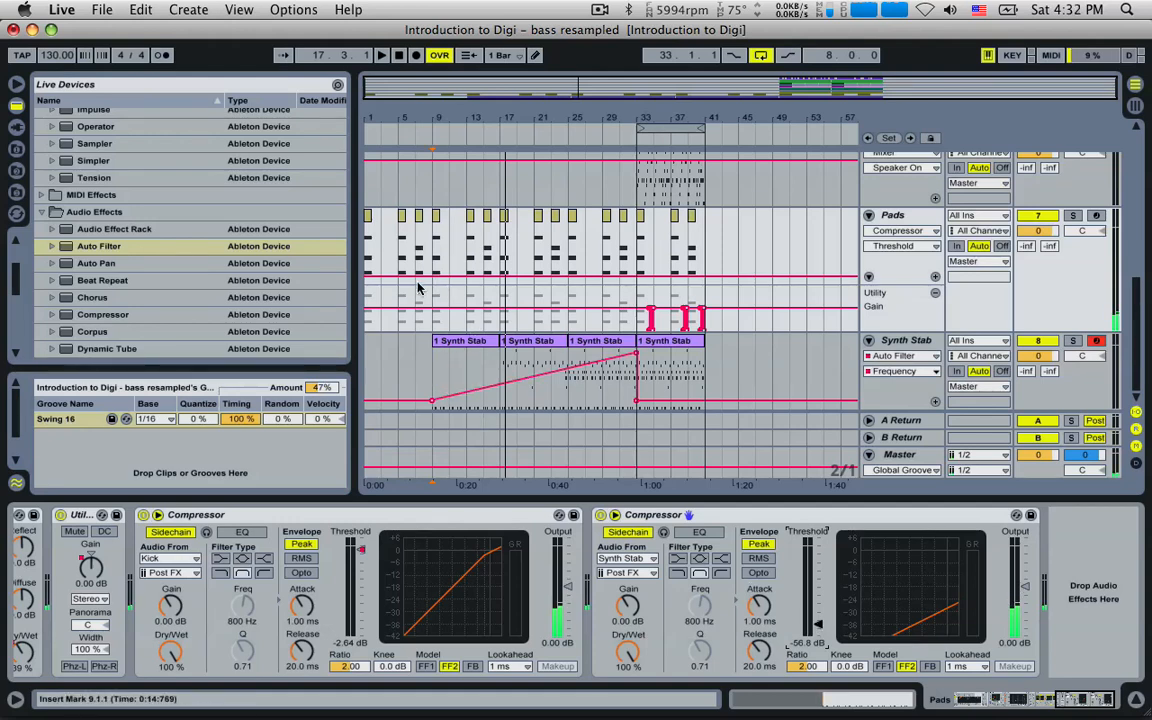
{"action": "left_click", "coordinate": [637, 280]}
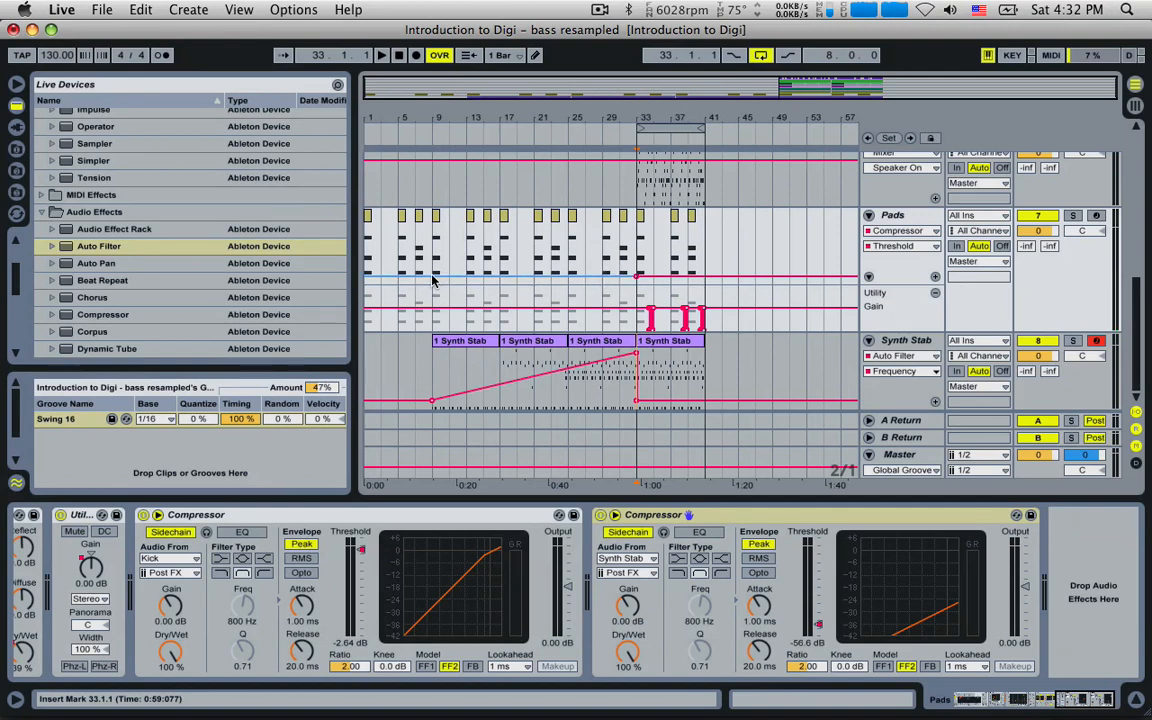
{"action": "left_click_drag", "start_coordinate": [432, 281], "coordinate": [432, 232]}
{"action": "key", "text": "space"}
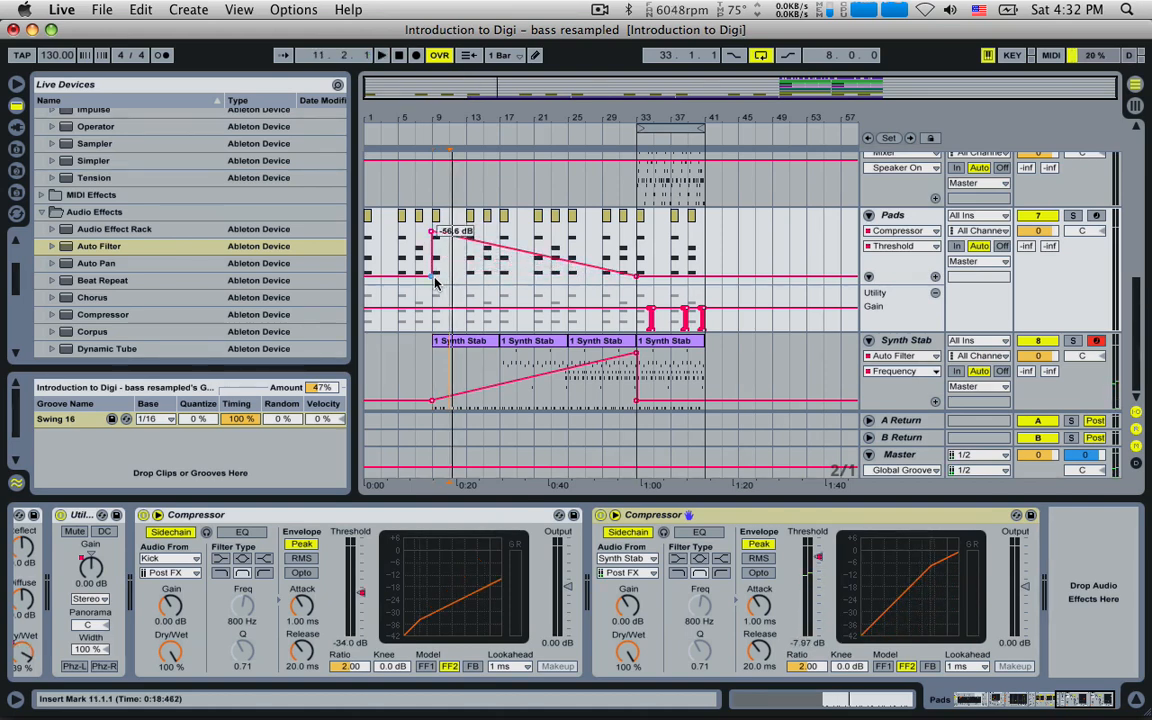
- Play the arrangement from bar 9 into the full loop and look over all the tracks
{"action": "left_click", "coordinate": [418, 293]}
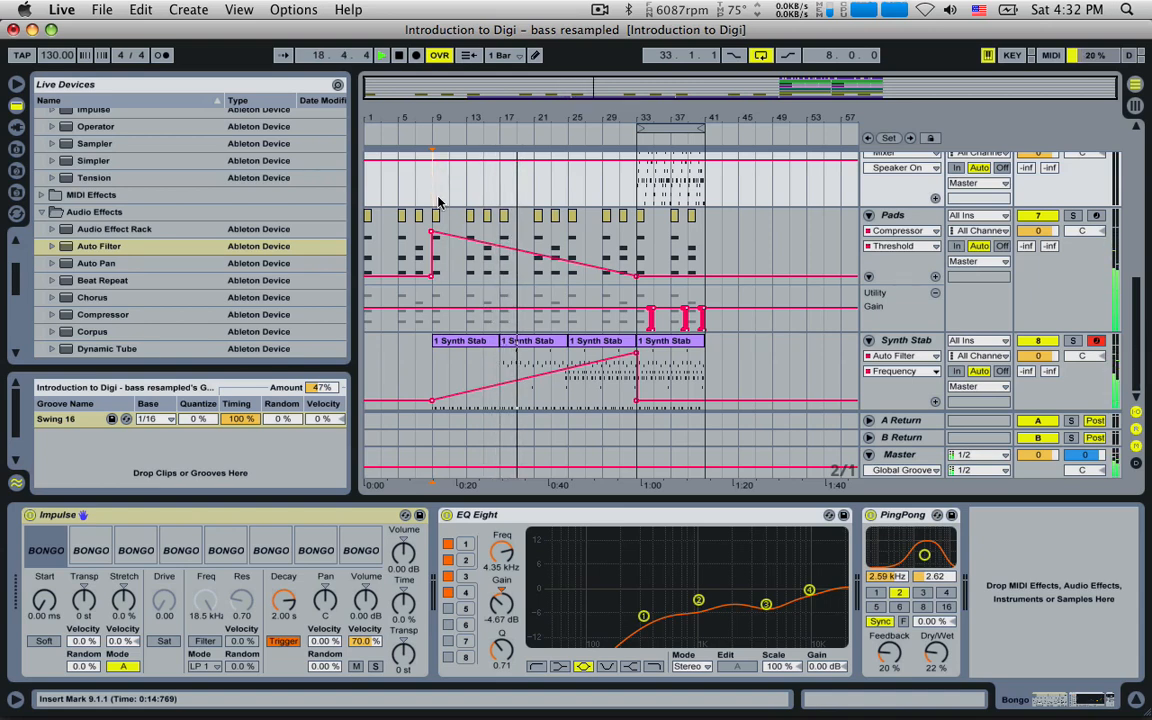
{"action": "scroll", "coordinate": [455, 211], "scroll_direction": "up", "scroll_amount": 10}
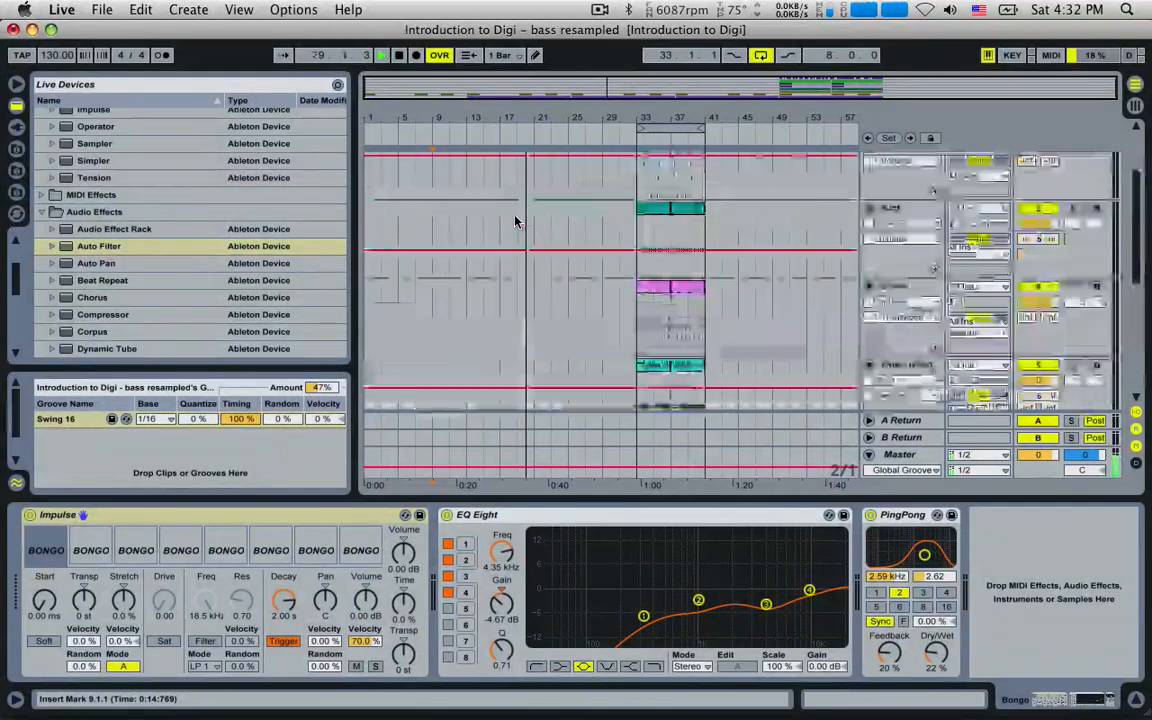
{"action": "scroll", "coordinate": [515, 221], "scroll_direction": "up", "scroll_amount": 8}
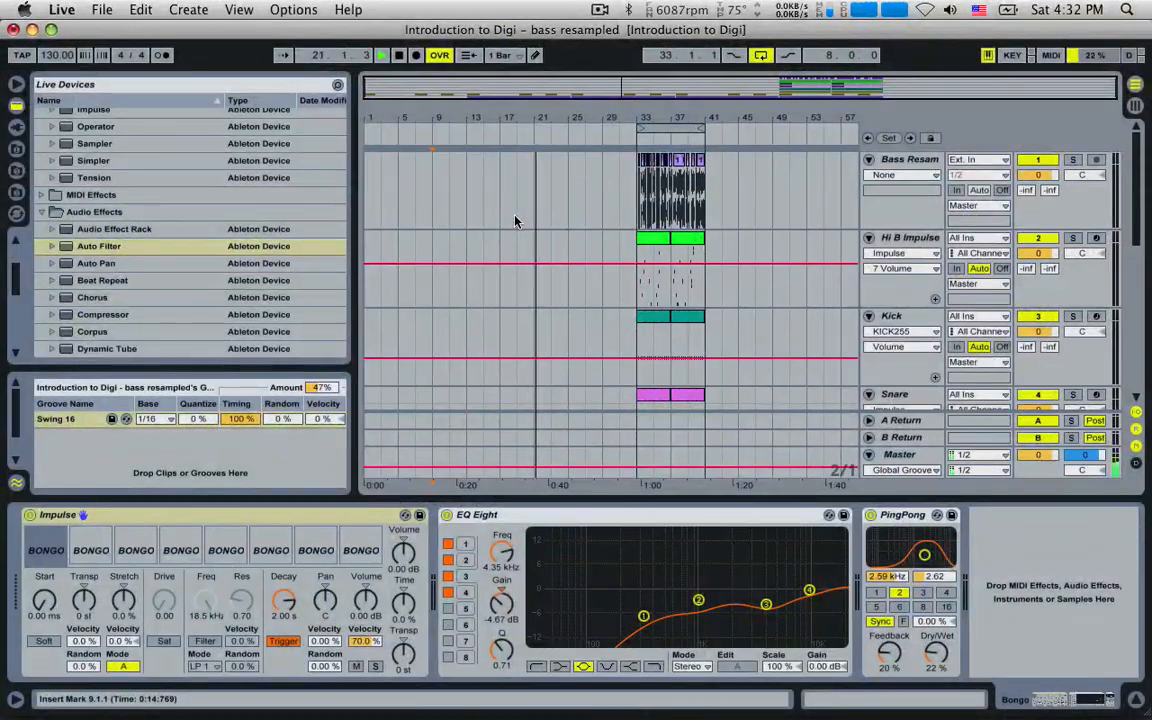
{"action": "scroll", "coordinate": [515, 221], "scroll_direction": "down", "scroll_amount": 10}
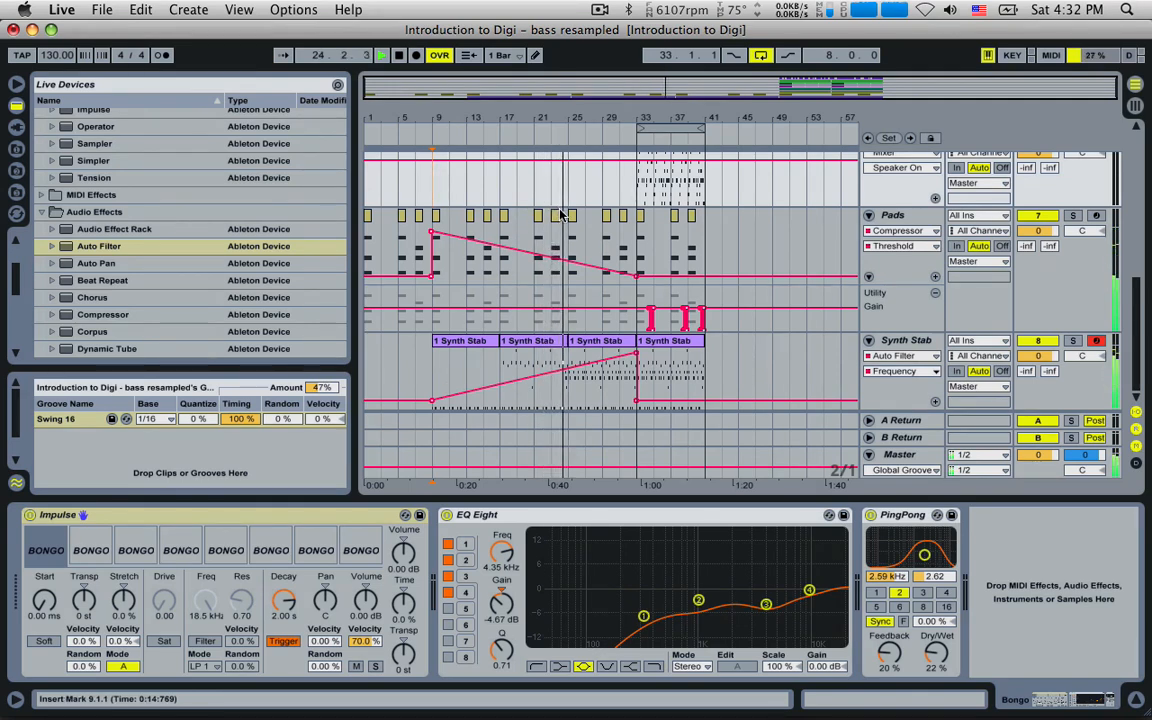
{"action": "scroll", "coordinate": [563, 215], "scroll_direction": "up", "scroll_amount": 10}
{"action": "scroll", "coordinate": [565, 220], "scroll_direction": "down", "scroll_amount": 10}
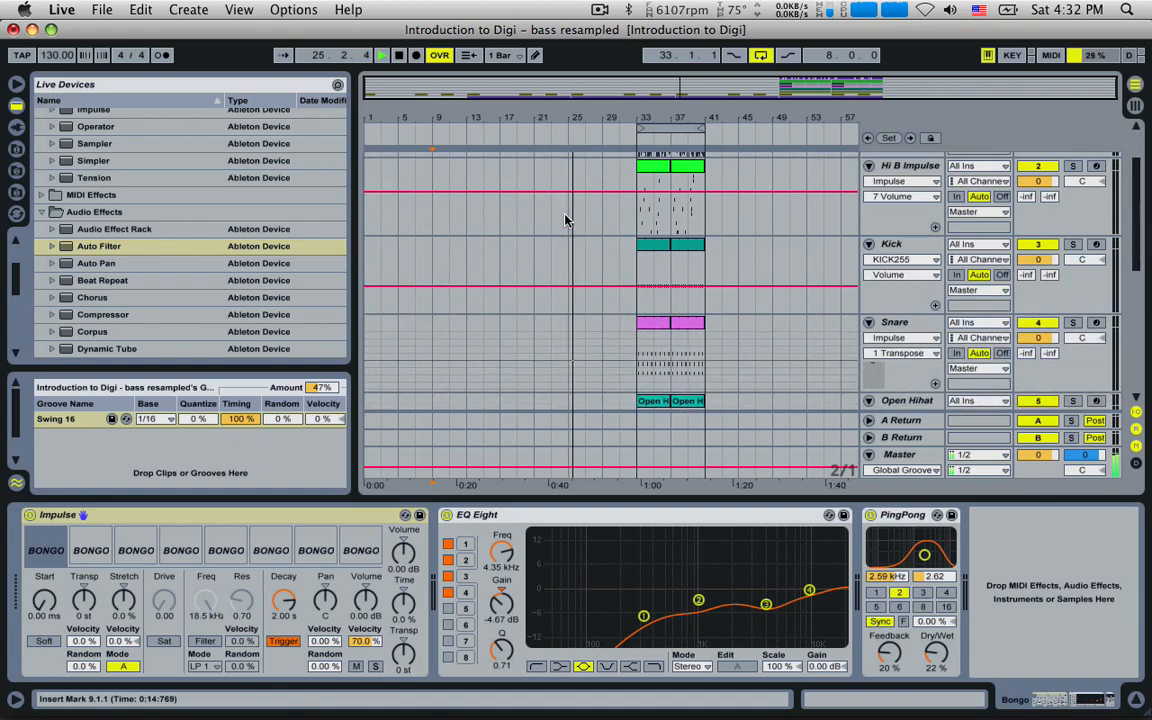
{"action": "scroll", "coordinate": [565, 220], "scroll_direction": "down", "scroll_amount": 5}
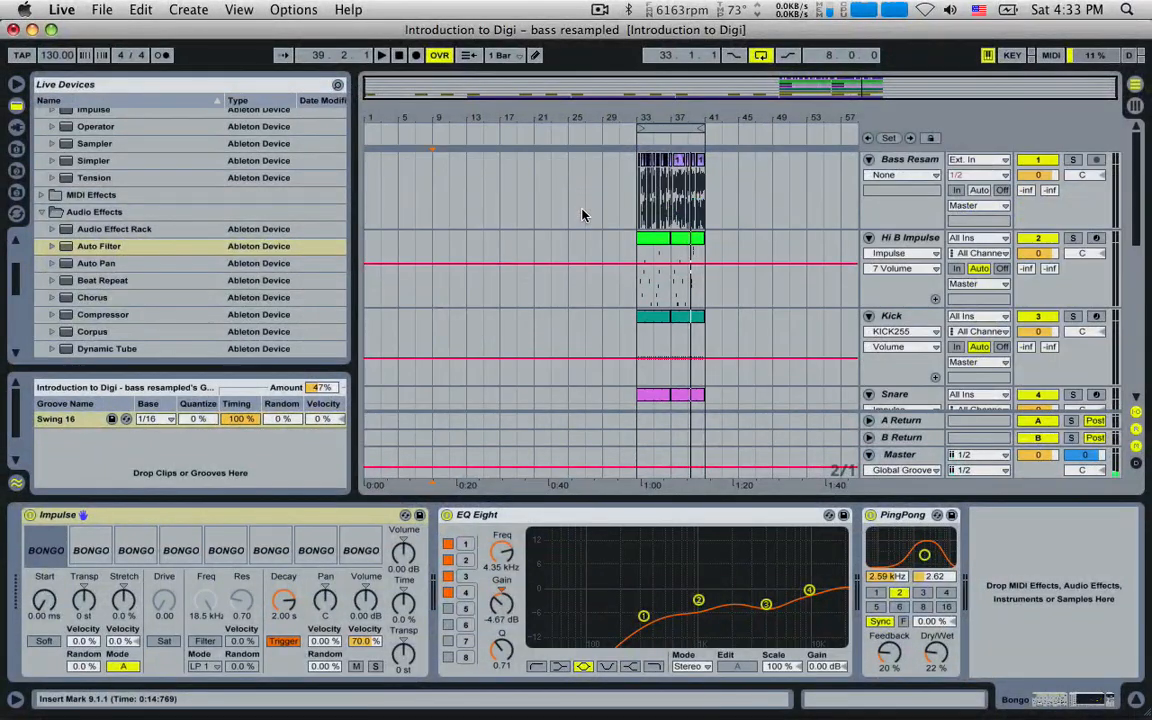
- Copy the four-bar Kick clip from bar 33 to bar 1, play it, and extend the copy to bar 29
{"action": "scroll", "coordinate": [600, 235], "scroll_direction": "down", "scroll_amount": 3}
{"action": "left_click", "coordinate": [651, 214]}
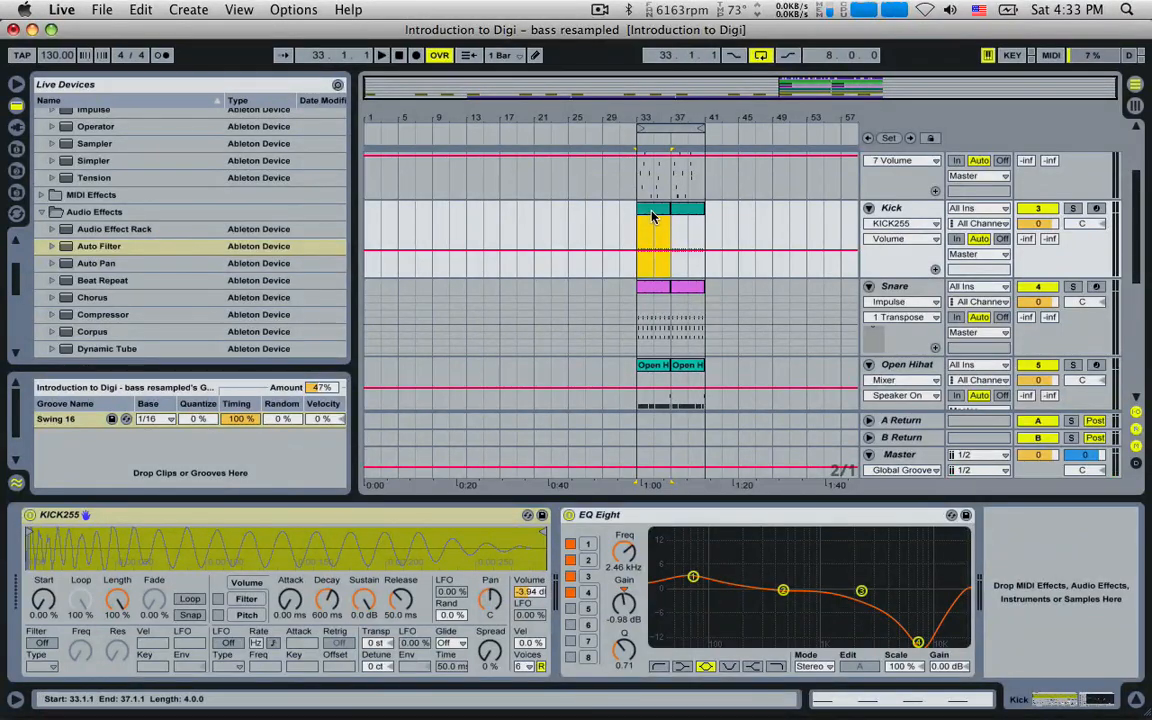
{"action": "left_click_drag", "start_coordinate": [651, 214], "coordinate": [380, 230]}
{"action": "left_click", "coordinate": [364, 230]}
{"action": "key", "text": "space"}
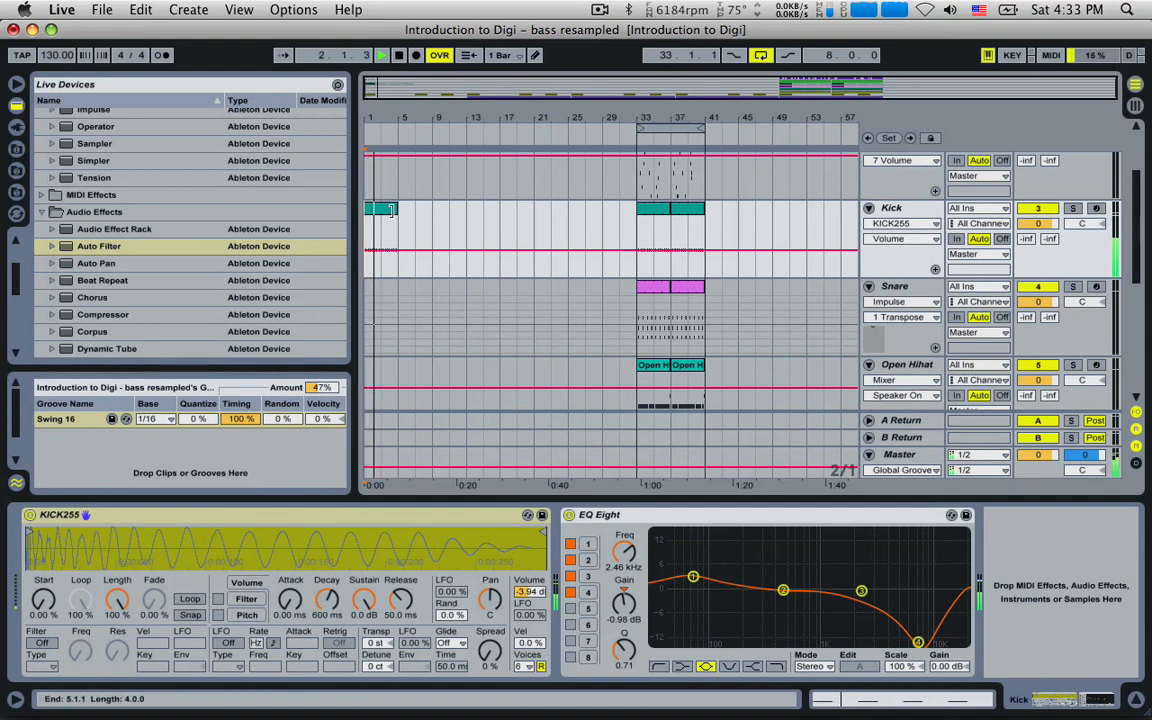
{"action": "left_click_drag", "start_coordinate": [392, 210], "coordinate": [593, 219]}
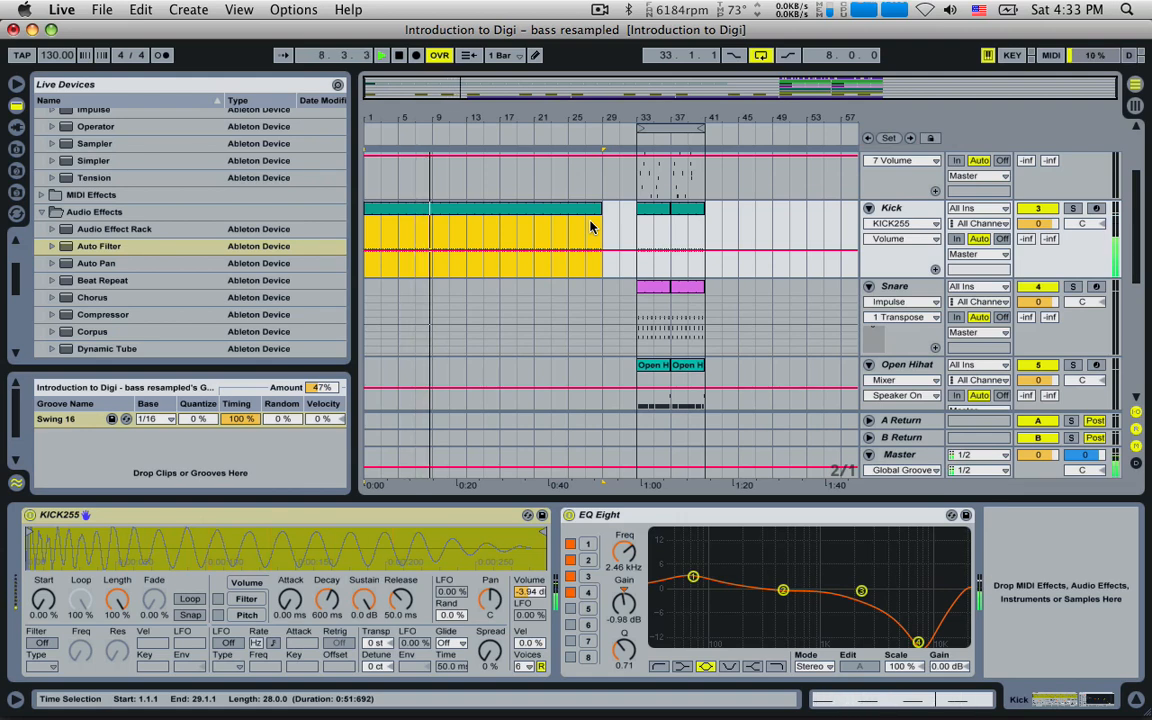
- Stop playback and add a second EQ Eight after the existing one on the Kick track
{"action": "scroll", "coordinate": [587, 245], "scroll_direction": "down", "scroll_amount": 5}
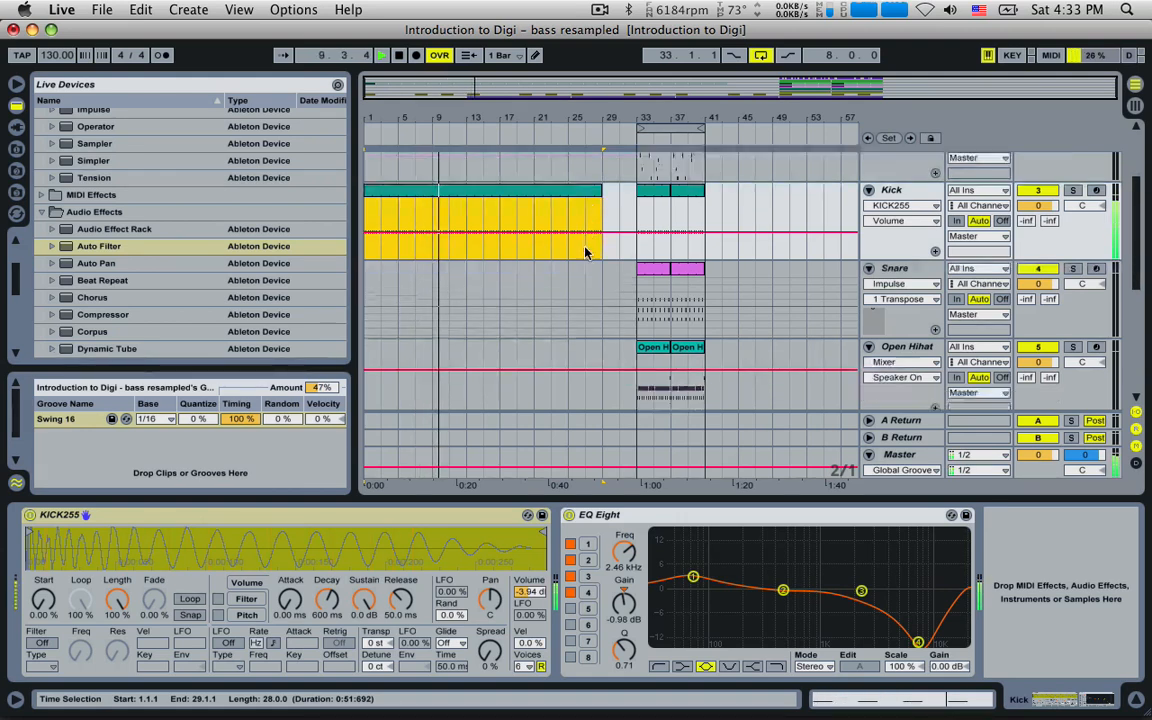
{"action": "scroll", "coordinate": [587, 253], "scroll_direction": "up", "scroll_amount": 5}
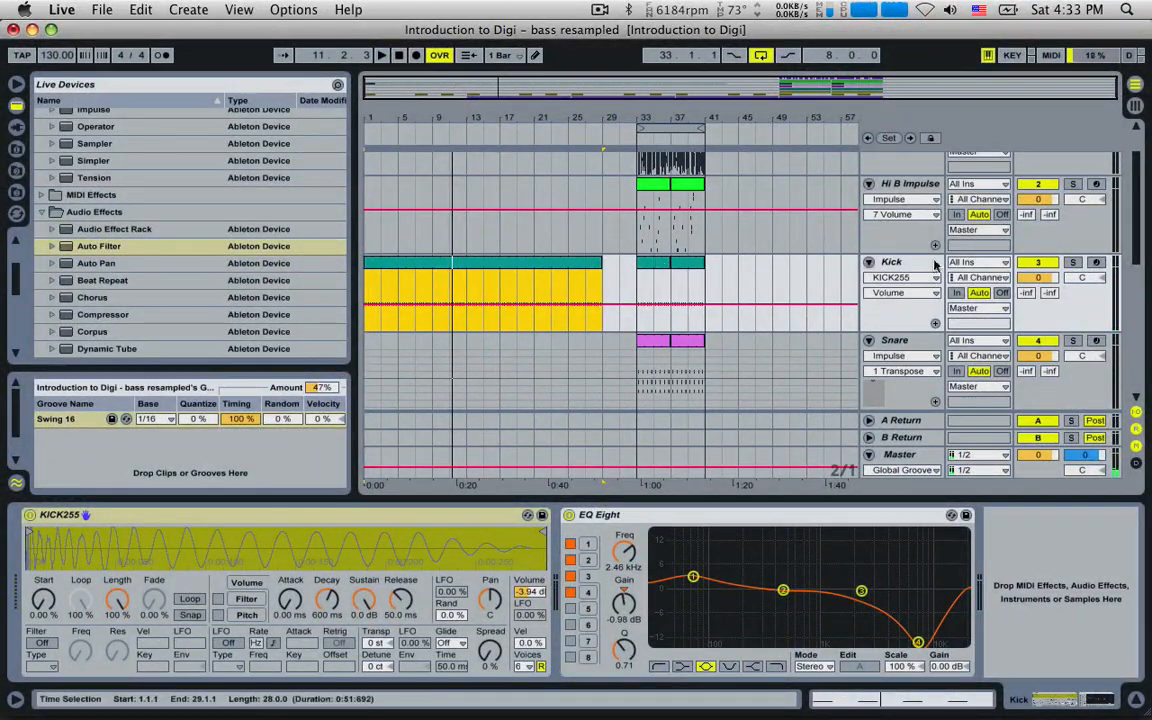
{"action": "scroll", "coordinate": [140, 303], "scroll_direction": "down", "scroll_amount": 3}
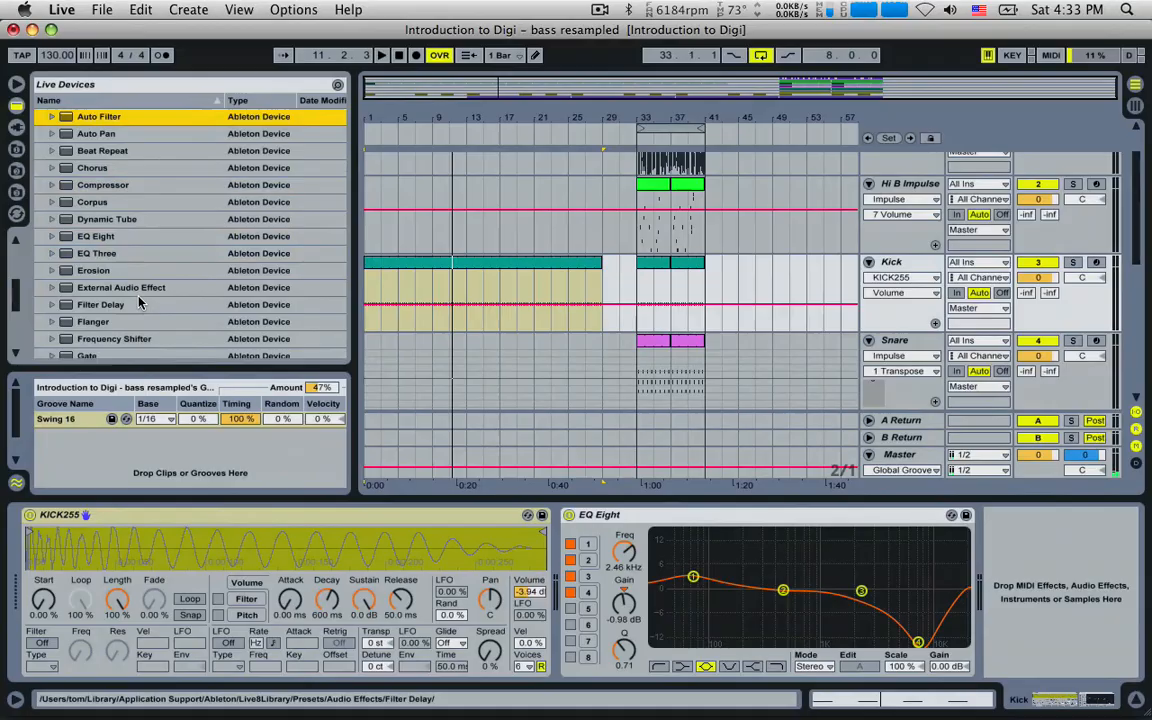
{"action": "double_click", "coordinate": [96, 238]}
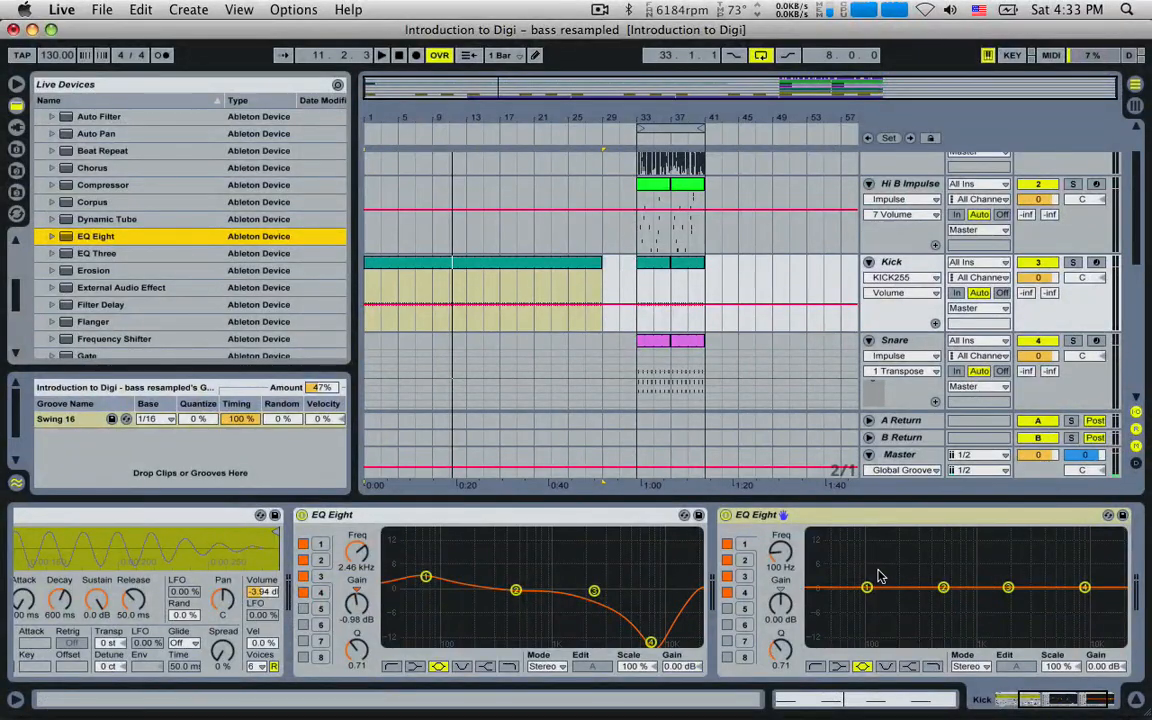
- Set band 1 of the Kick's second EQ Eight to low cut and roughly shape all four bands during playback
{"action": "left_click", "coordinate": [815, 666]}
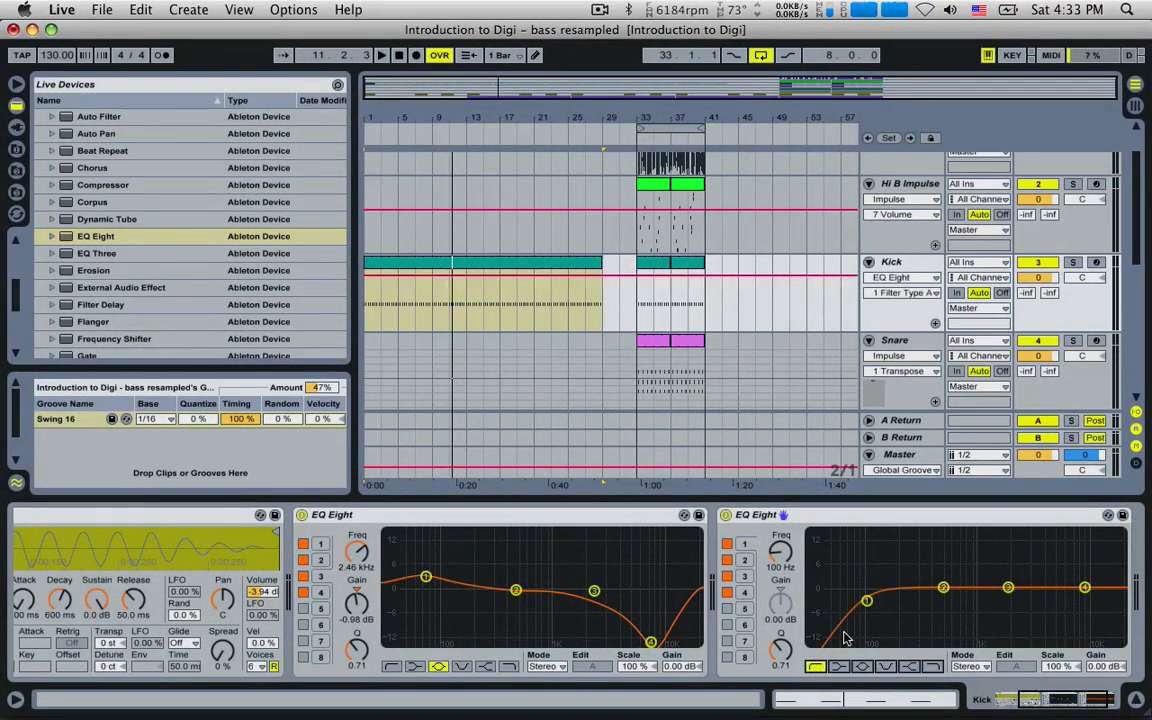
{"action": "key", "text": "space"}
{"action": "mouse_move", "coordinate": [877, 596]}
{"action": "left_mouse_down"}
{"action": "mouse_move", "coordinate": [895, 596]}
{"action": "mouse_move", "coordinate": [870, 605]}
{"action": "left_mouse_up"}
{"action": "left_click_drag", "start_coordinate": [944, 588], "coordinate": [956, 642]}
{"action": "left_click_drag", "start_coordinate": [1009, 588], "coordinate": [1011, 611]}
{"action": "left_click_drag", "start_coordinate": [1085, 588], "coordinate": [1068, 550]}
{"action": "mouse_move", "coordinate": [869, 605]}
{"action": "left_mouse_down"}
{"action": "mouse_move", "coordinate": [890, 609]}
{"action": "mouse_move", "coordinate": [853, 566]}
{"action": "mouse_move", "coordinate": [867, 571]}
{"action": "mouse_move", "coordinate": [866, 587]}
{"action": "left_mouse_up"}
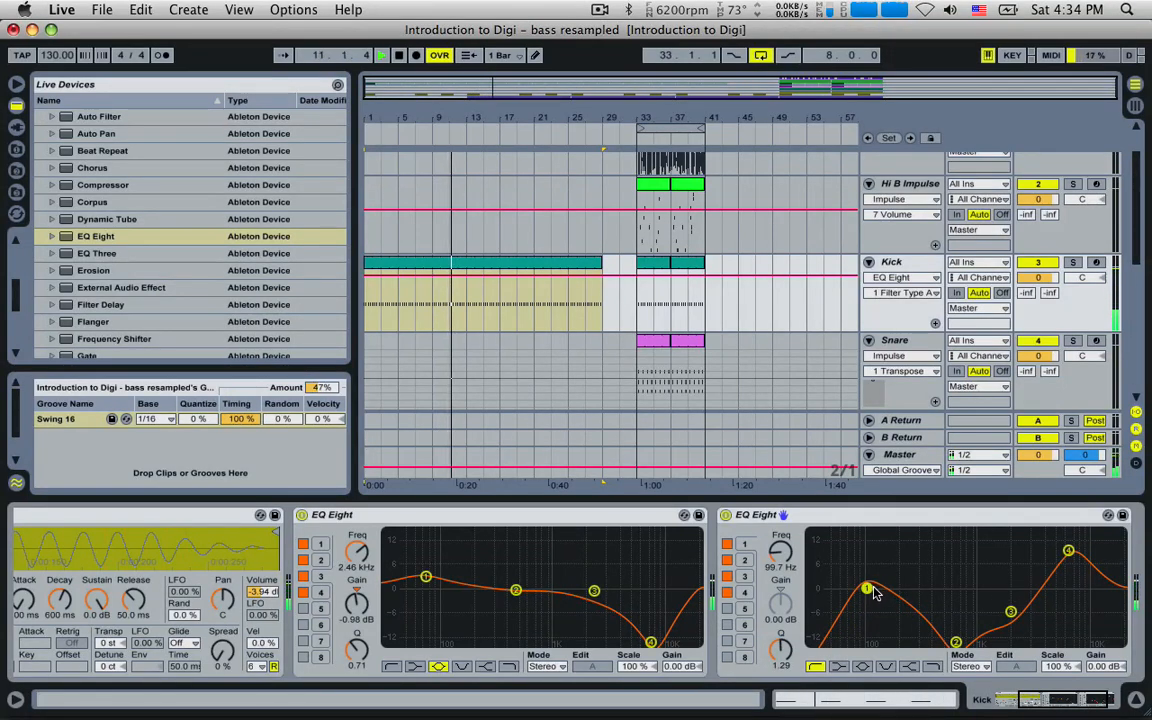
- Move the second EQ Eight's band 1 down to 30 Hz, band 2 to 332 Hz at -15 dB, and band 3 to full cut
{"action": "left_click_drag", "start_coordinate": [867, 588], "coordinate": [810, 574]}
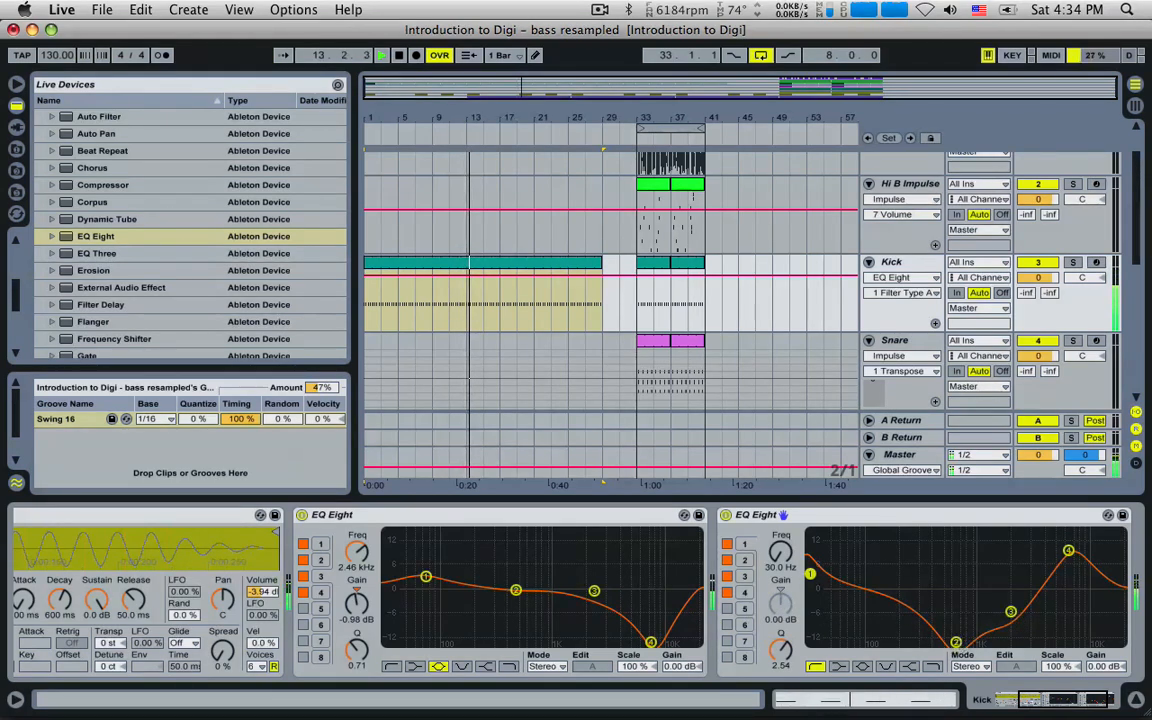
{"action": "left_click_drag", "start_coordinate": [956, 641], "coordinate": [878, 641]}
{"action": "left_click_drag", "start_coordinate": [1012, 614], "coordinate": [957, 641]}
{"action": "left_click_drag", "start_coordinate": [880, 642], "coordinate": [923, 641]}
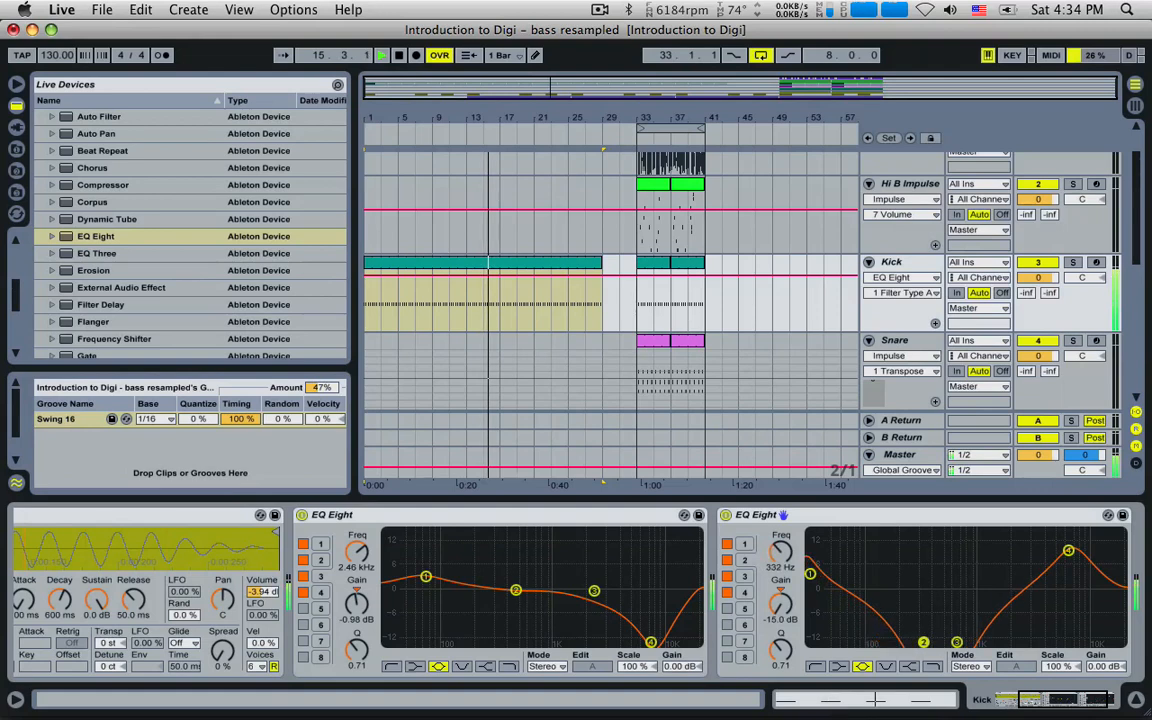
- Refine the second EQ Eight: band 1 Q 0.62, band 4 at 2.32 kHz and -3.20 dB, band 3 at 433 Hz and 1.72 dB
{"action": "left_click_drag", "start_coordinate": [810, 574], "coordinate": [811, 583]}
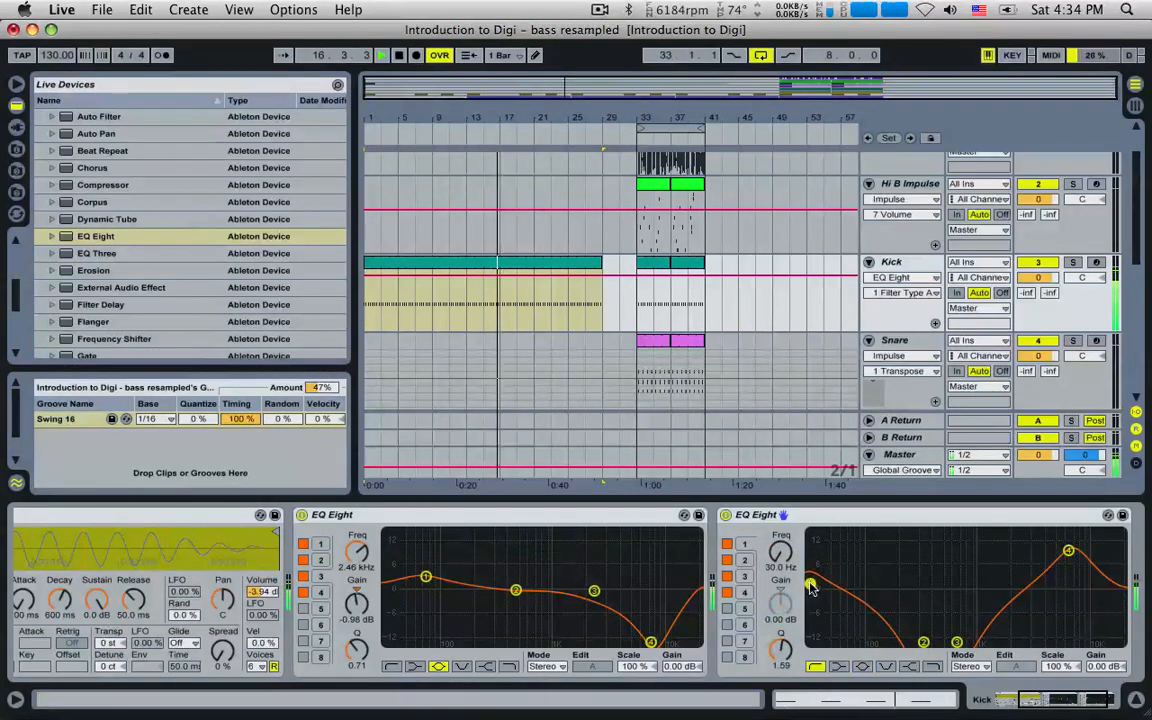
{"action": "left_click_drag", "start_coordinate": [1068, 551], "coordinate": [1001, 610]}
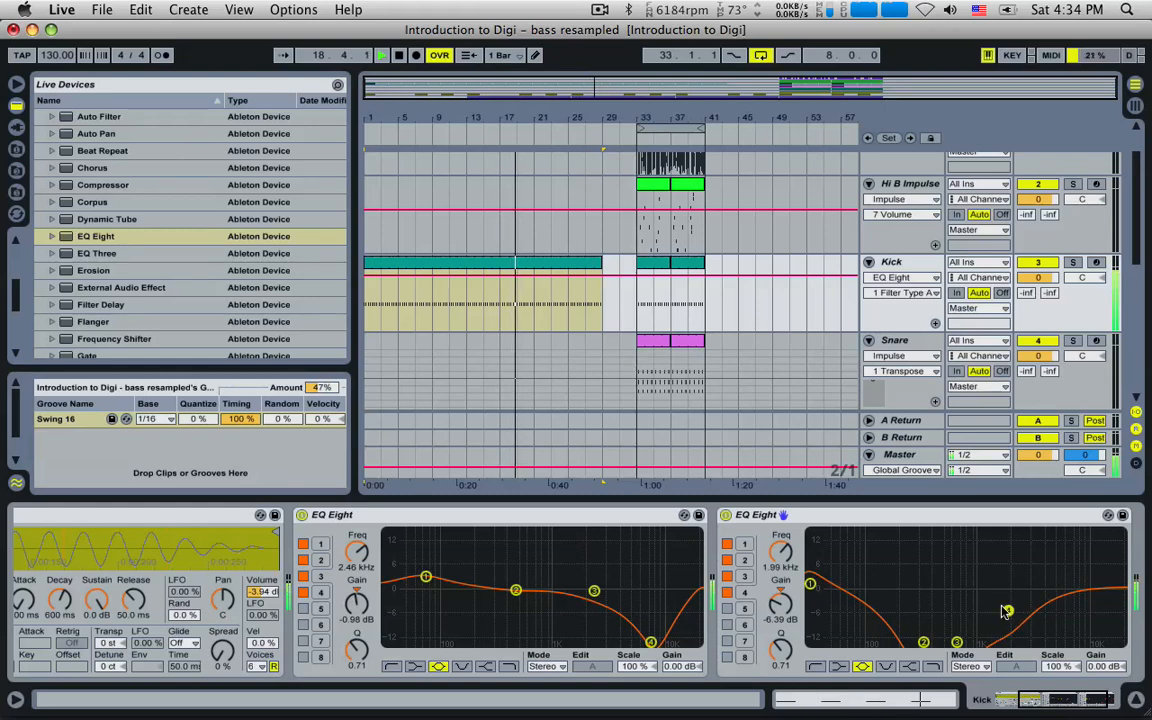
{"action": "left_click_drag", "start_coordinate": [810, 584], "coordinate": [812, 598]}
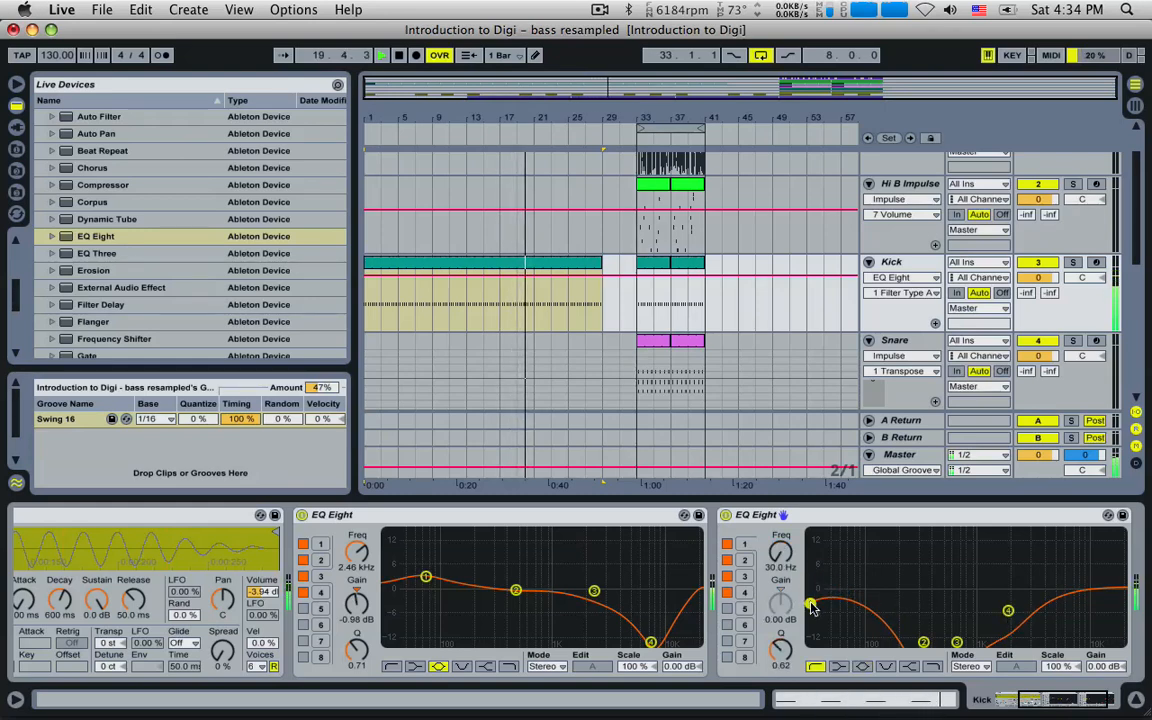
{"action": "left_click_drag", "start_coordinate": [1001, 612], "coordinate": [1015, 598]}
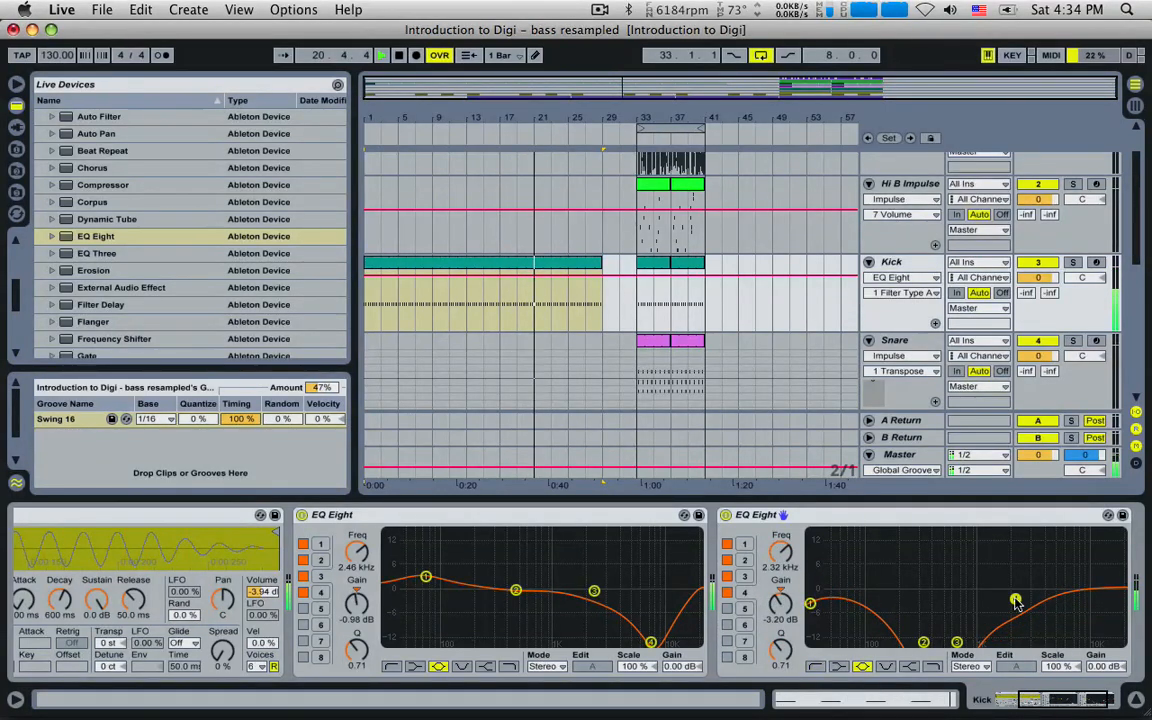
{"action": "left_click_drag", "start_coordinate": [957, 642], "coordinate": [936, 581]}
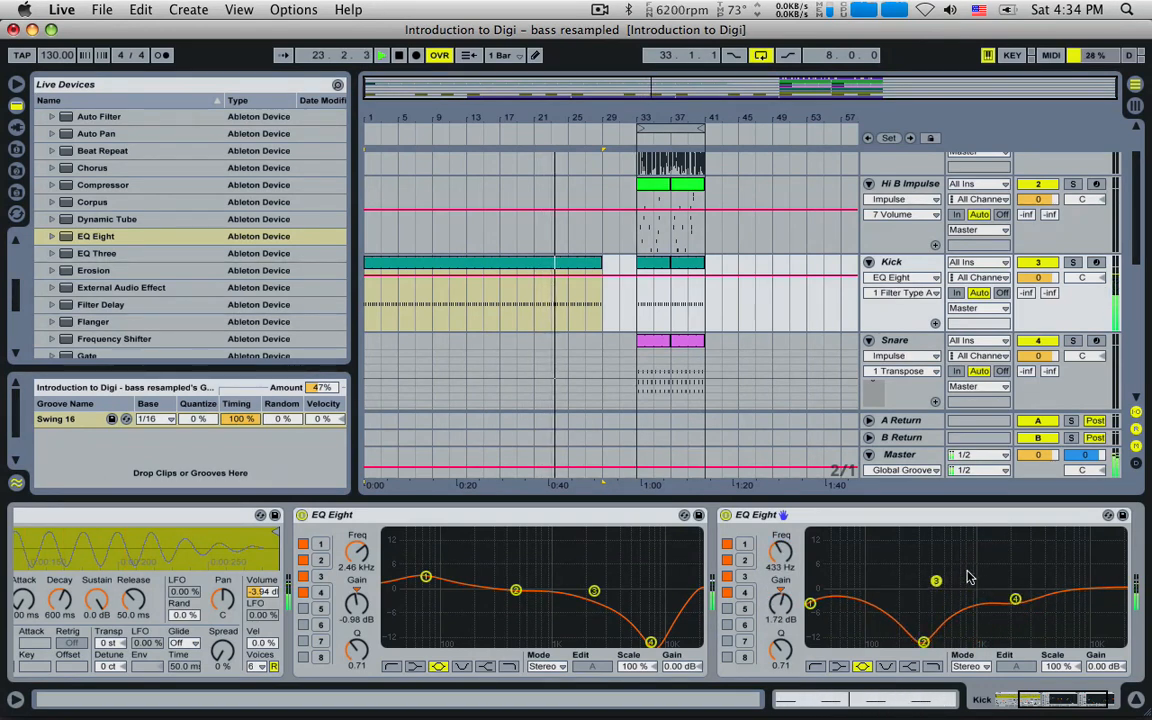
- Stop playback and automate Device On of the Kick's second EQ Eight so it switches off at bar 31
{"action": "left_click", "coordinate": [924, 295]}
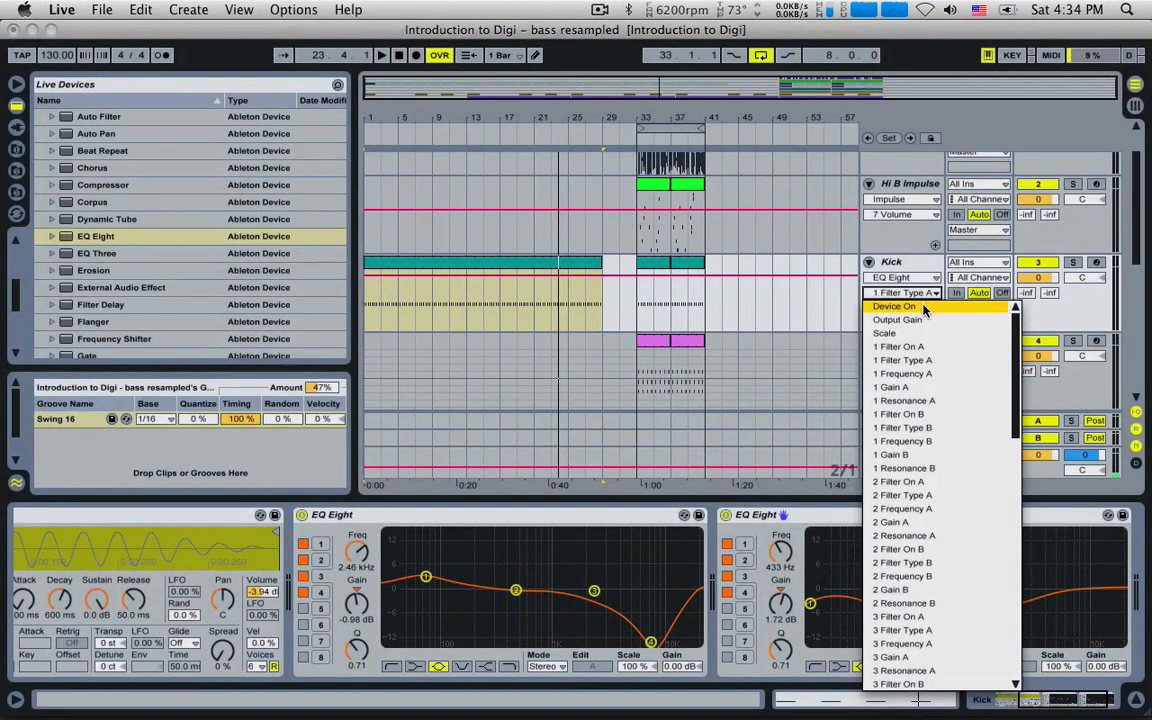
{"action": "left_click", "coordinate": [916, 281]}
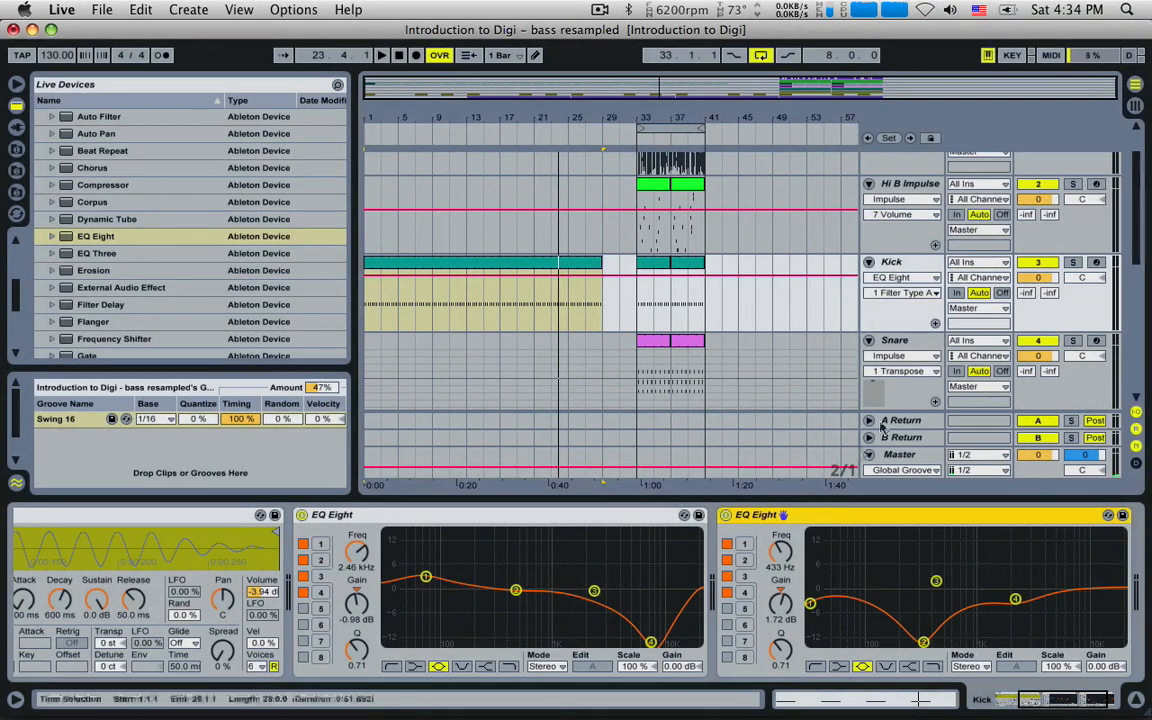
{"action": "left_click", "coordinate": [920, 280]}
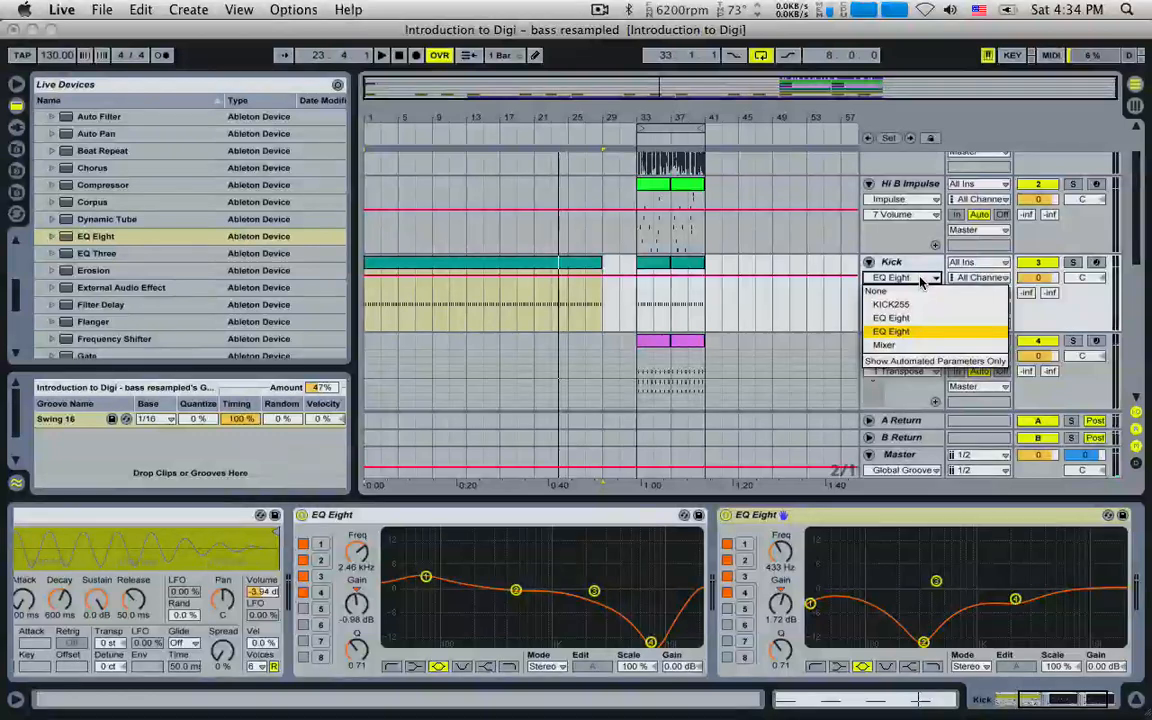
{"action": "left_click", "coordinate": [902, 331]}
{"action": "left_click", "coordinate": [803, 514]}
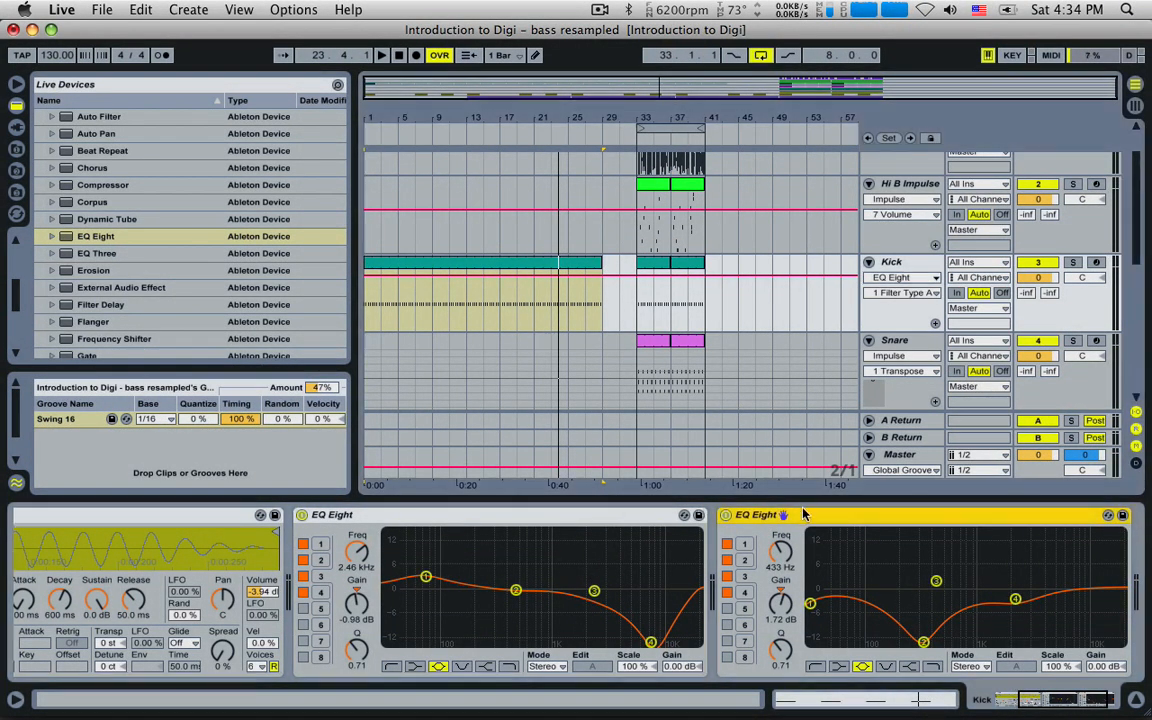
{"action": "left_click", "coordinate": [918, 280]}
{"action": "left_click", "coordinate": [900, 320]}
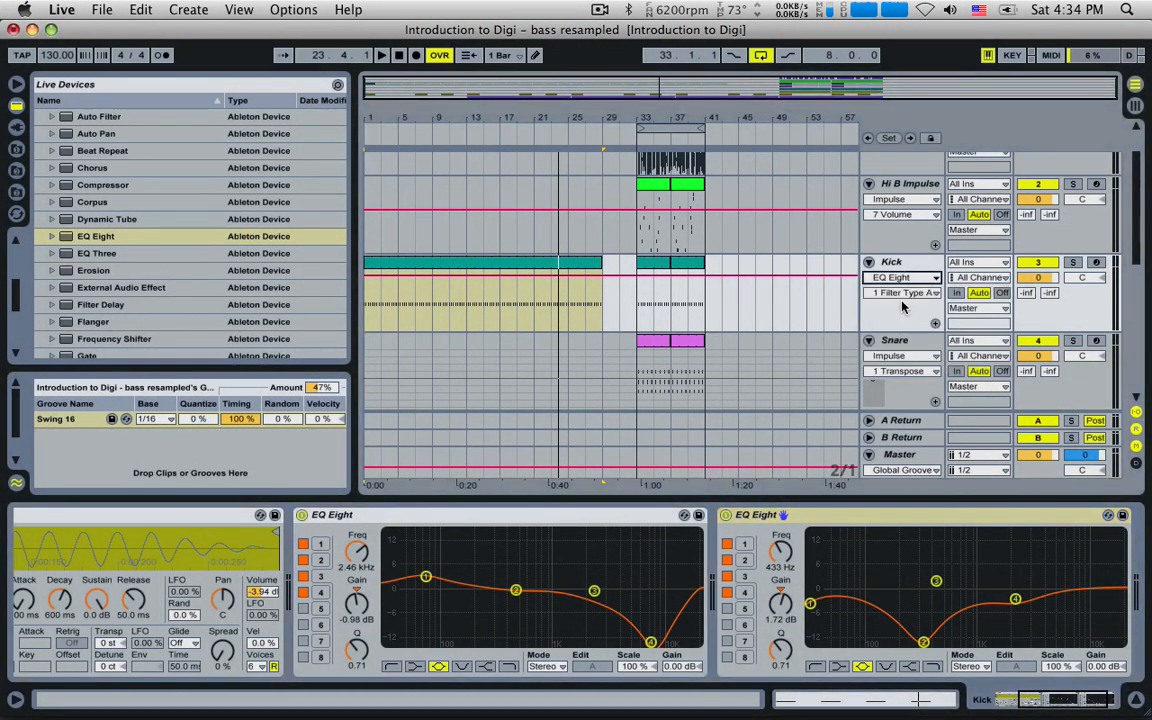
{"action": "left_click", "coordinate": [905, 292]}
{"action": "left_click", "coordinate": [906, 307]}
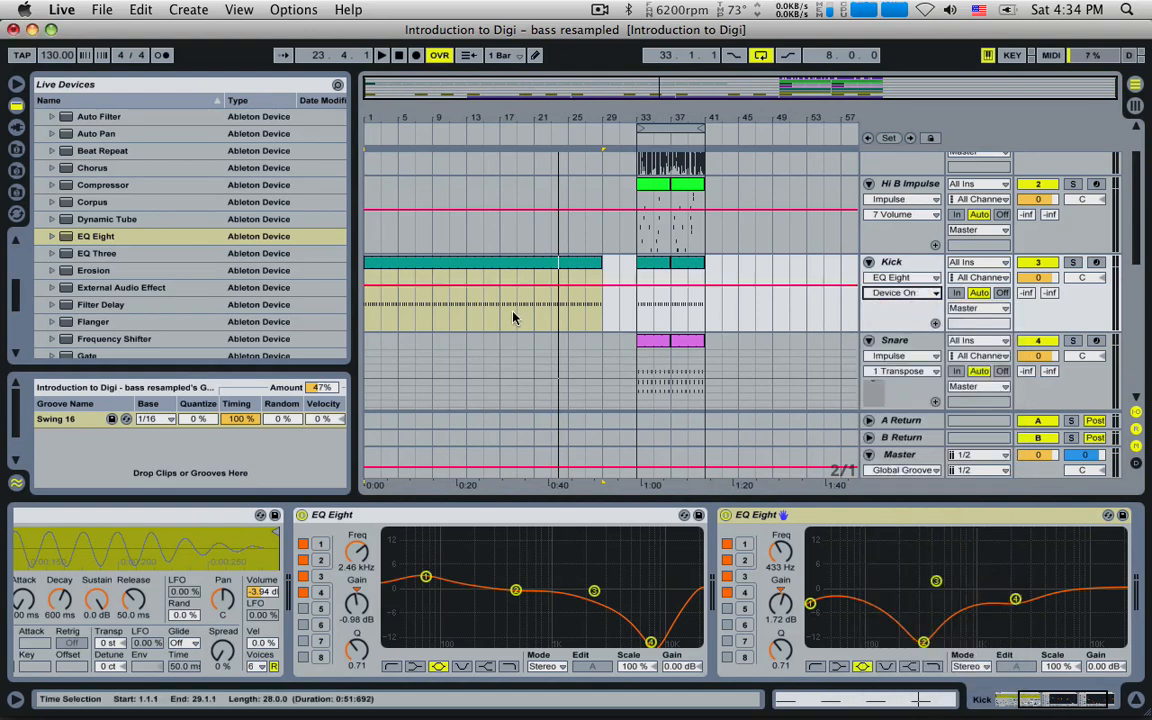
{"action": "left_click", "coordinate": [624, 290]}
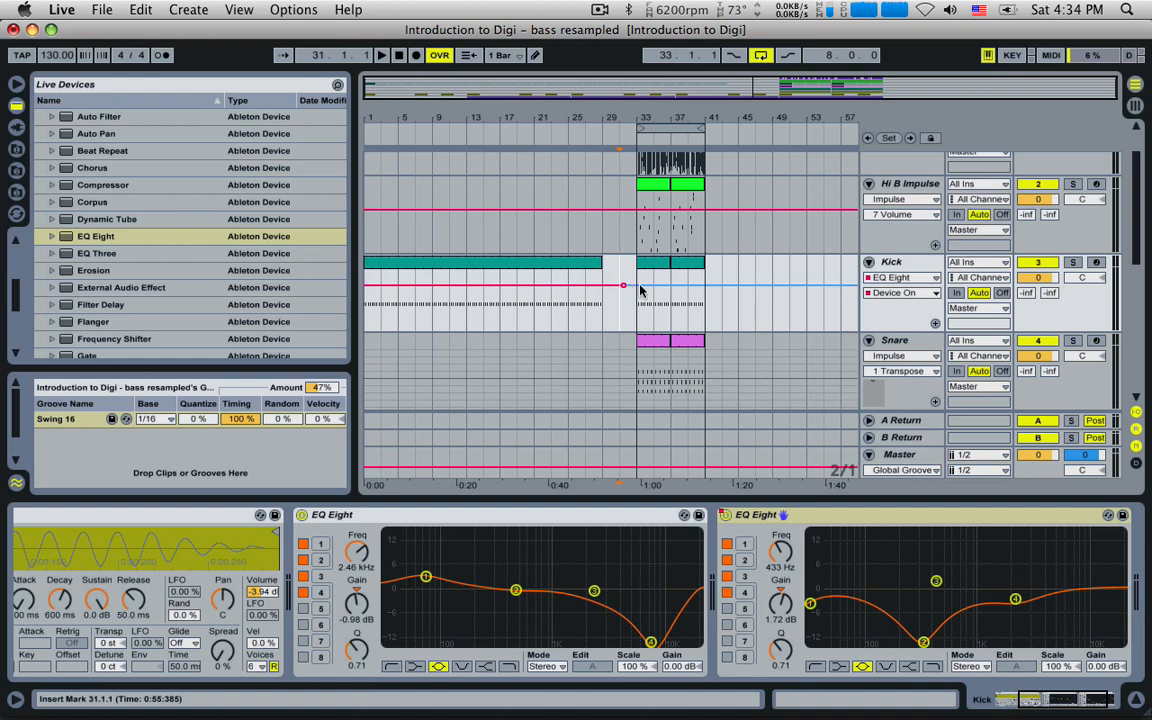
{"action": "left_click_drag", "start_coordinate": [640, 287], "coordinate": [624, 318]}
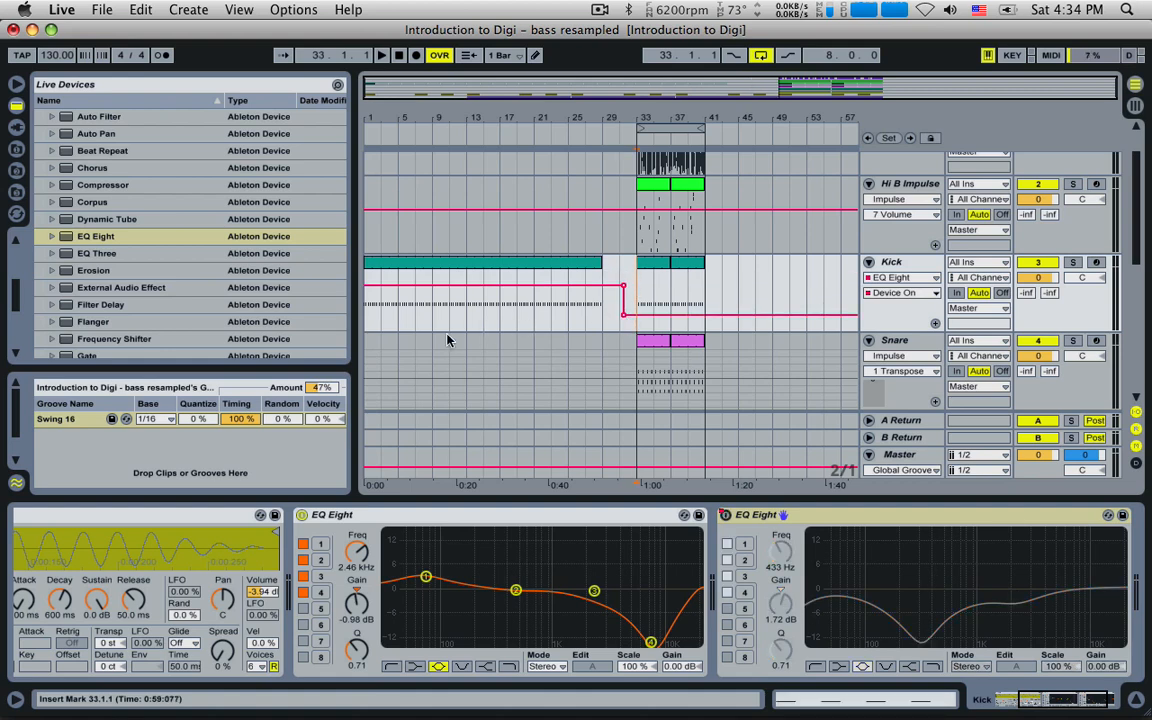
- Play the arrangement from bar 1 and copy the four-bar Open Hihat clip from bar 33 to bar 17
{"action": "left_click", "coordinate": [368, 309]}
{"action": "key", "text": "space"}
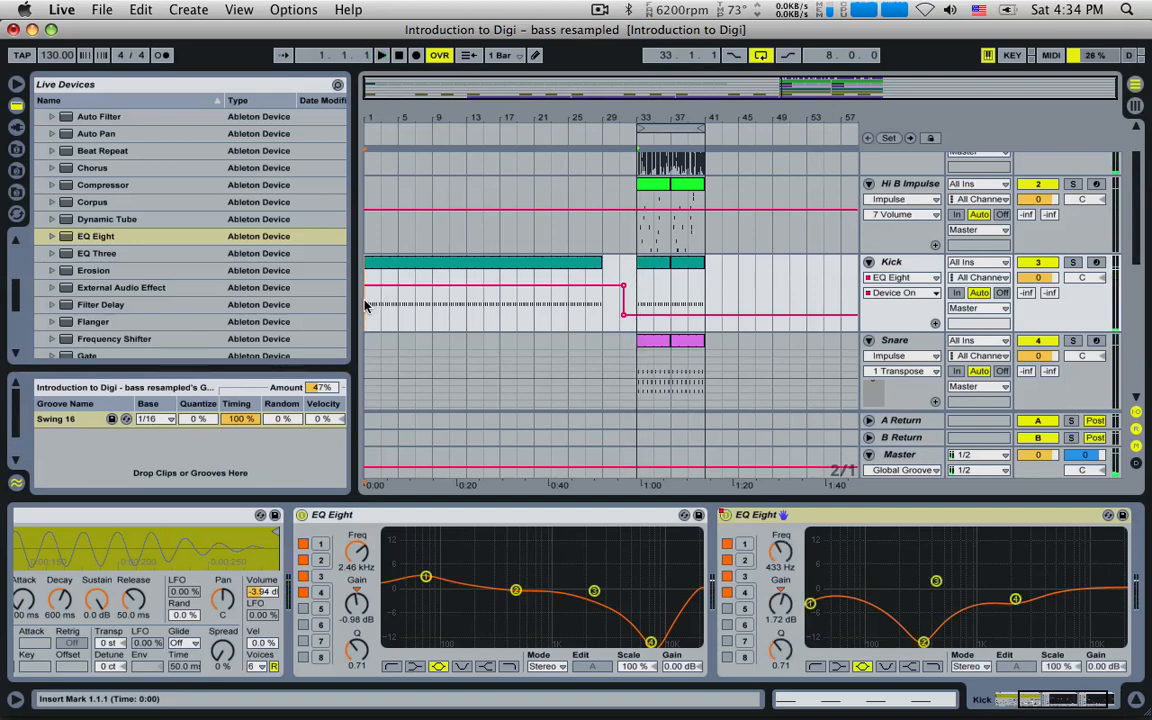
{"action": "scroll", "coordinate": [540, 290], "scroll_direction": "down", "scroll_amount": 3}
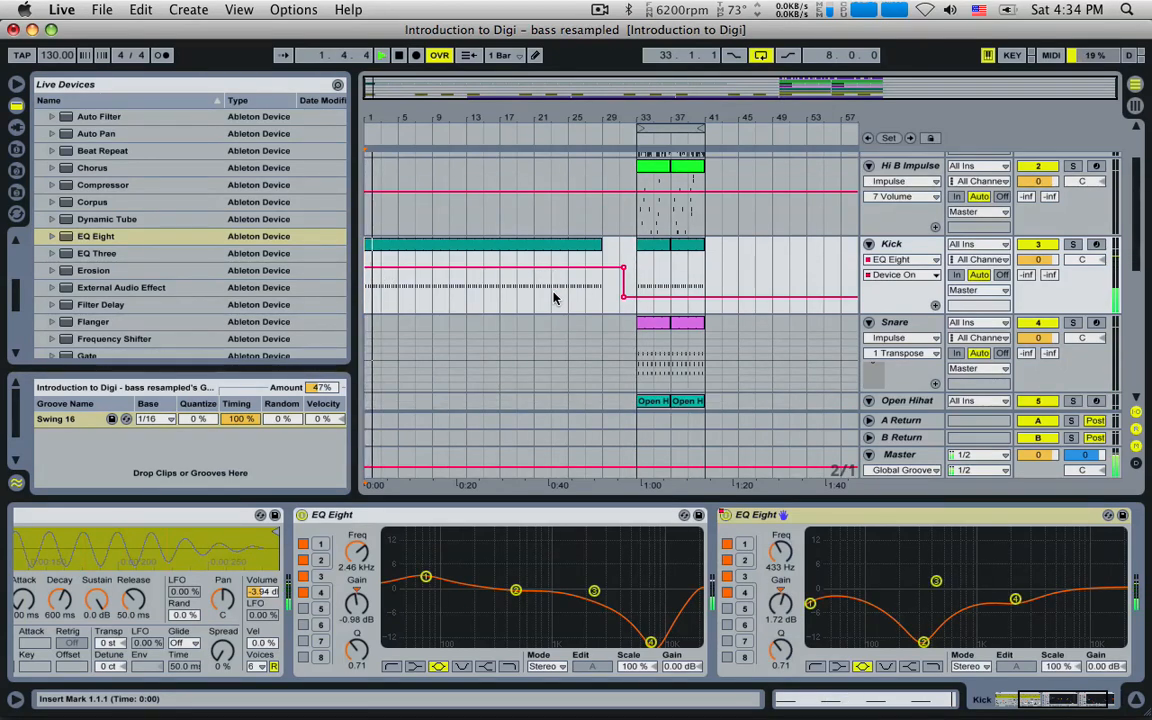
{"action": "scroll", "coordinate": [556, 298], "scroll_direction": "down", "scroll_amount": 2}
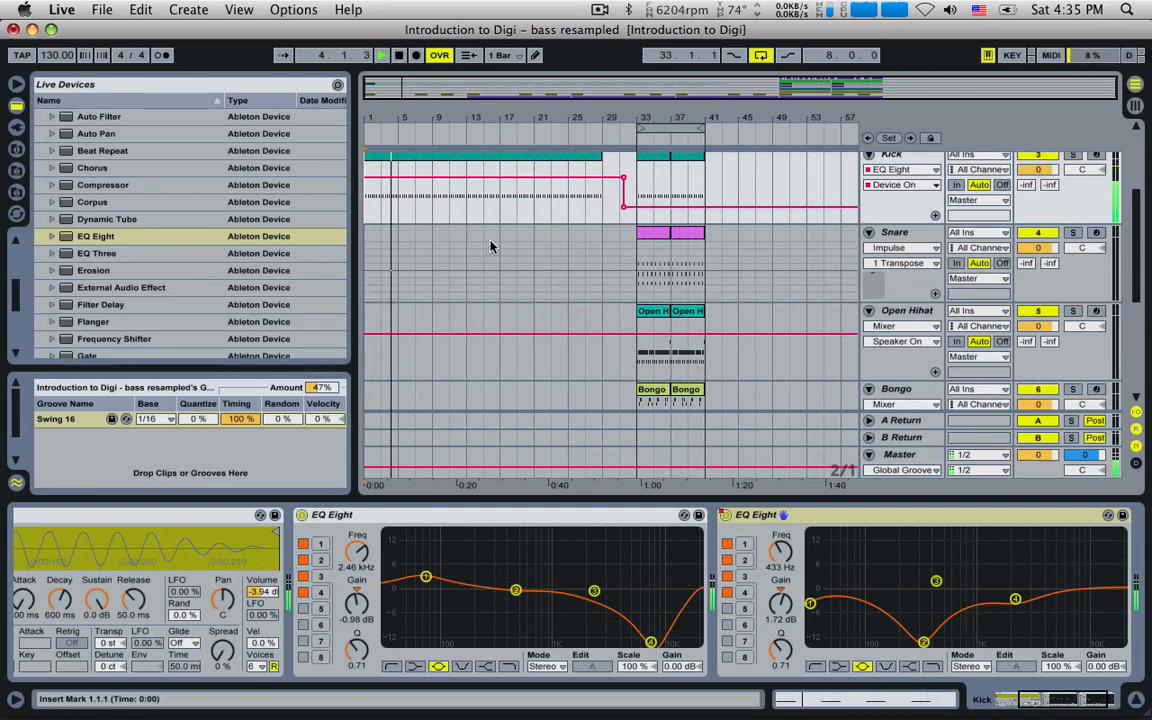
{"action": "left_click", "coordinate": [647, 314]}
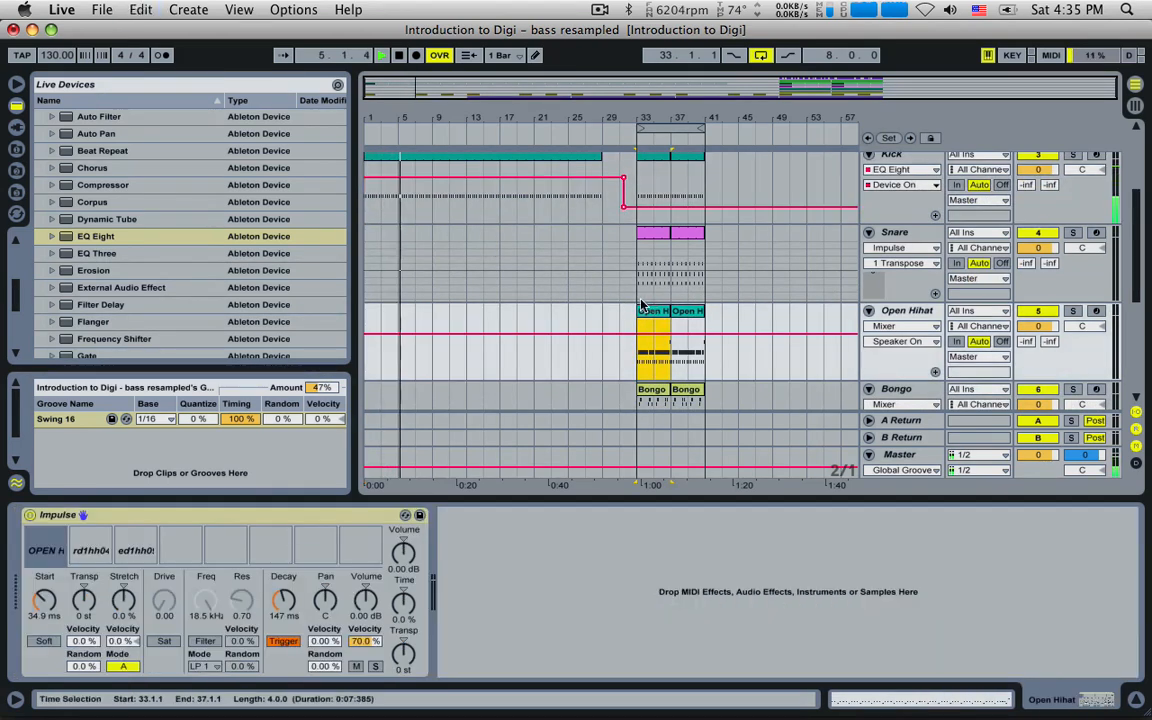
{"action": "left_click", "coordinate": [498, 319]}
{"action": "key", "text": "super+v"}
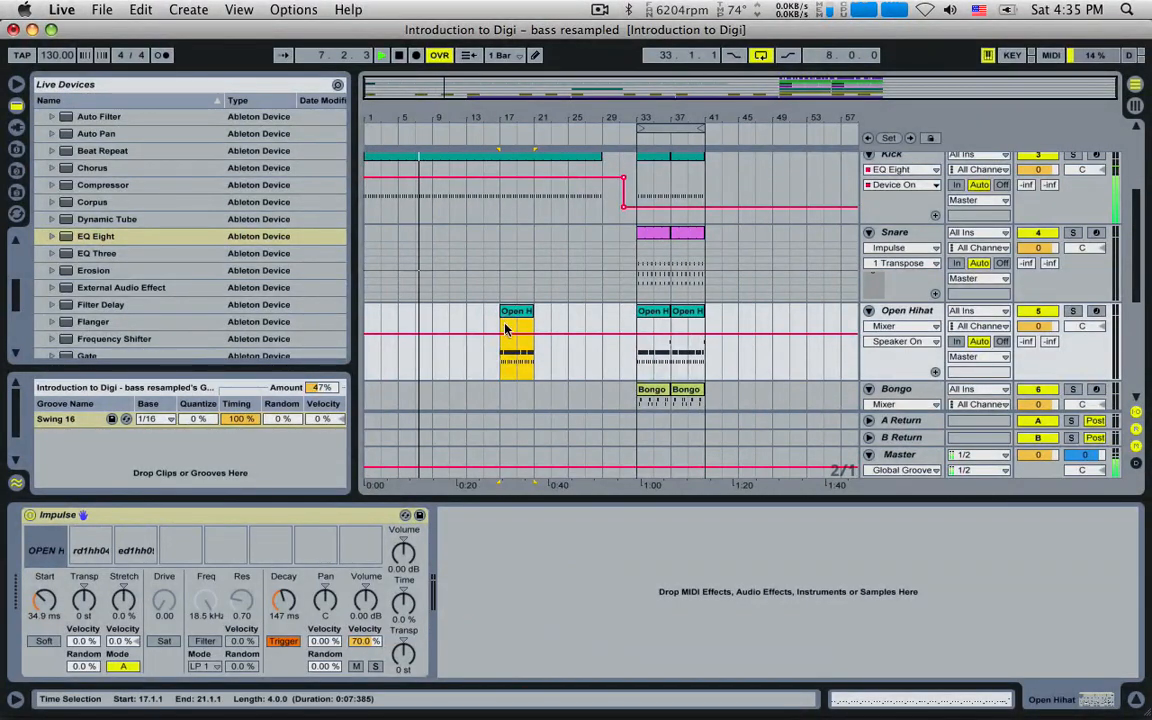
- Delete all notes from the Open Hihat copy at bar 17 and loop it with a length of 1 bar
{"action": "left_click", "coordinate": [511, 312]}
{"action": "double_click", "coordinate": [511, 312]}
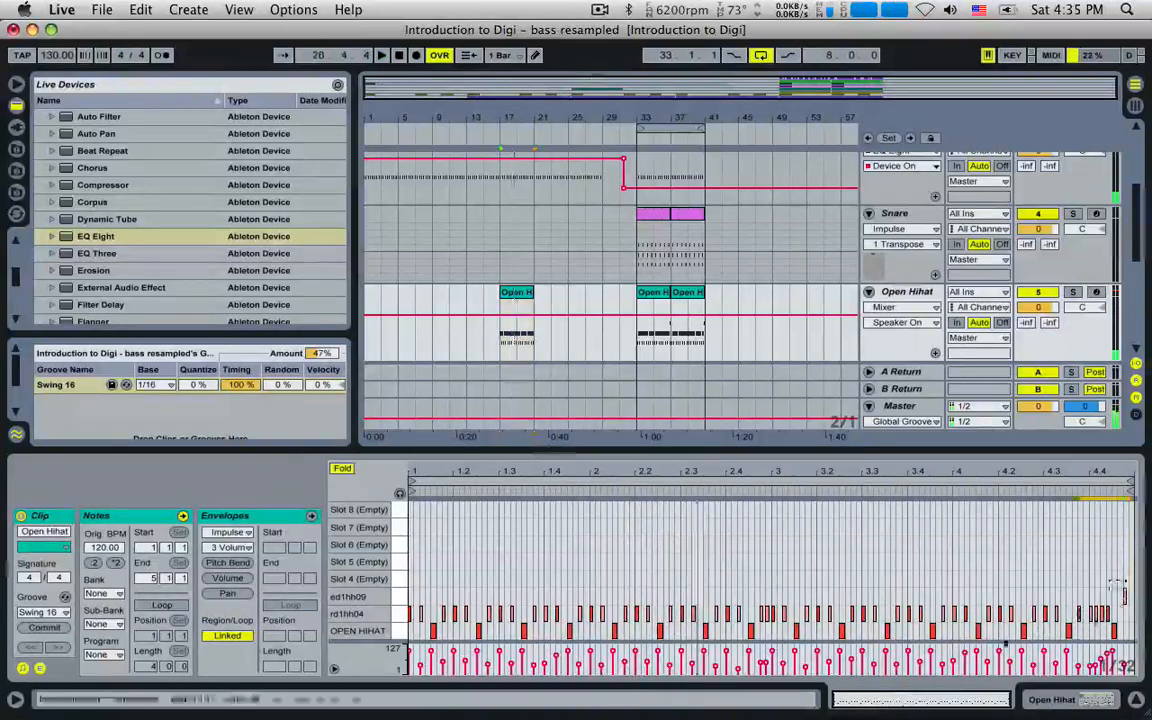
{"action": "key", "text": "super+a"}
{"action": "key", "text": "Delete"}
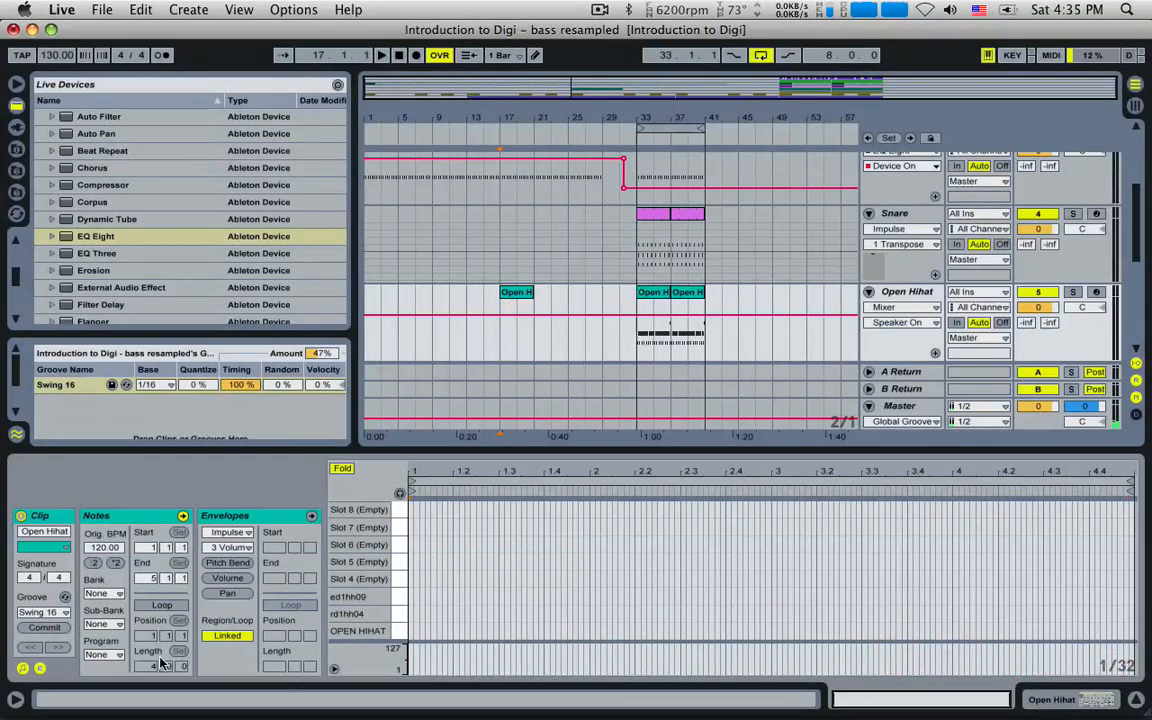
{"action": "left_click", "coordinate": [154, 607]}
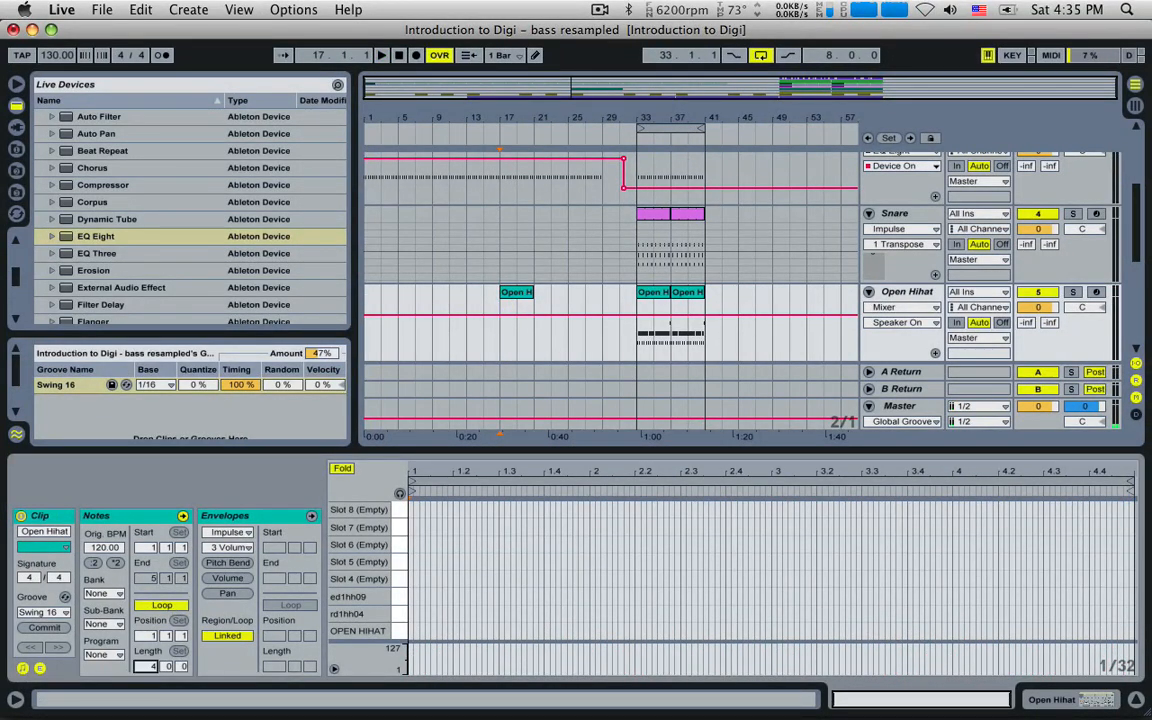
{"action": "type", "text": "1"}
{"action": "key", "text": "Return"}
- Play from bar 17 and draw four rd1hh04 notes in the one-bar loop, one around the offbeat of each beat
{"action": "double_click", "coordinate": [432, 613]}
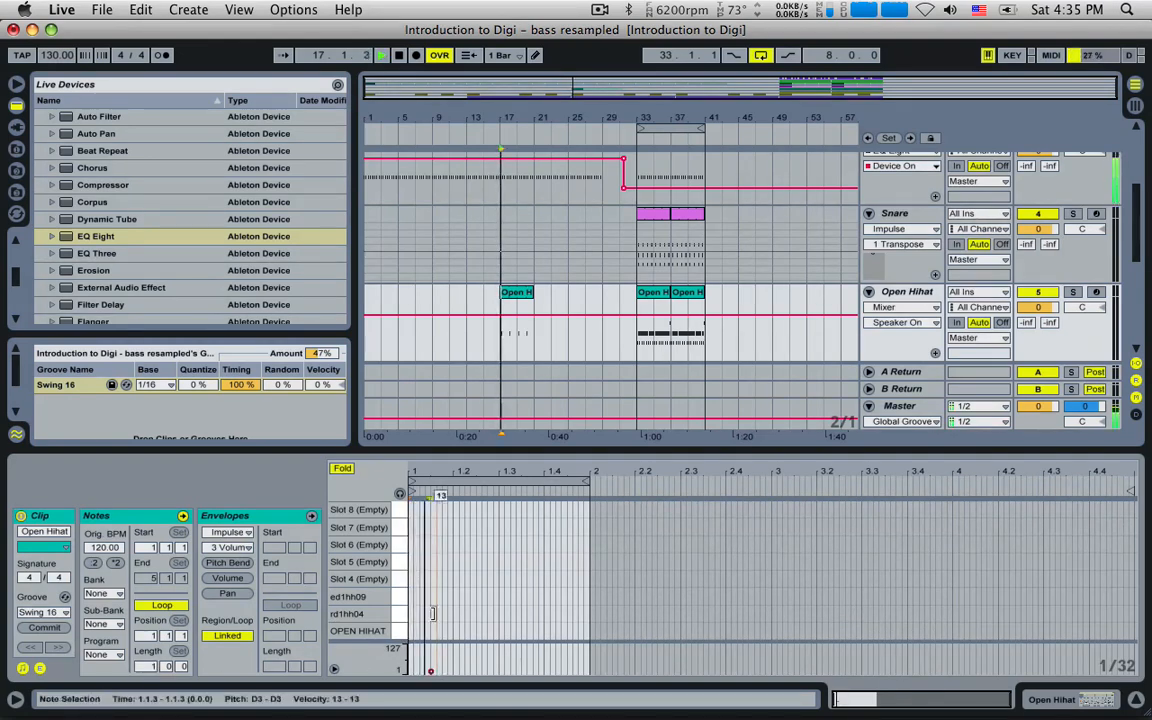
{"action": "left_click_drag", "start_coordinate": [432, 613], "coordinate": [432, 597]}
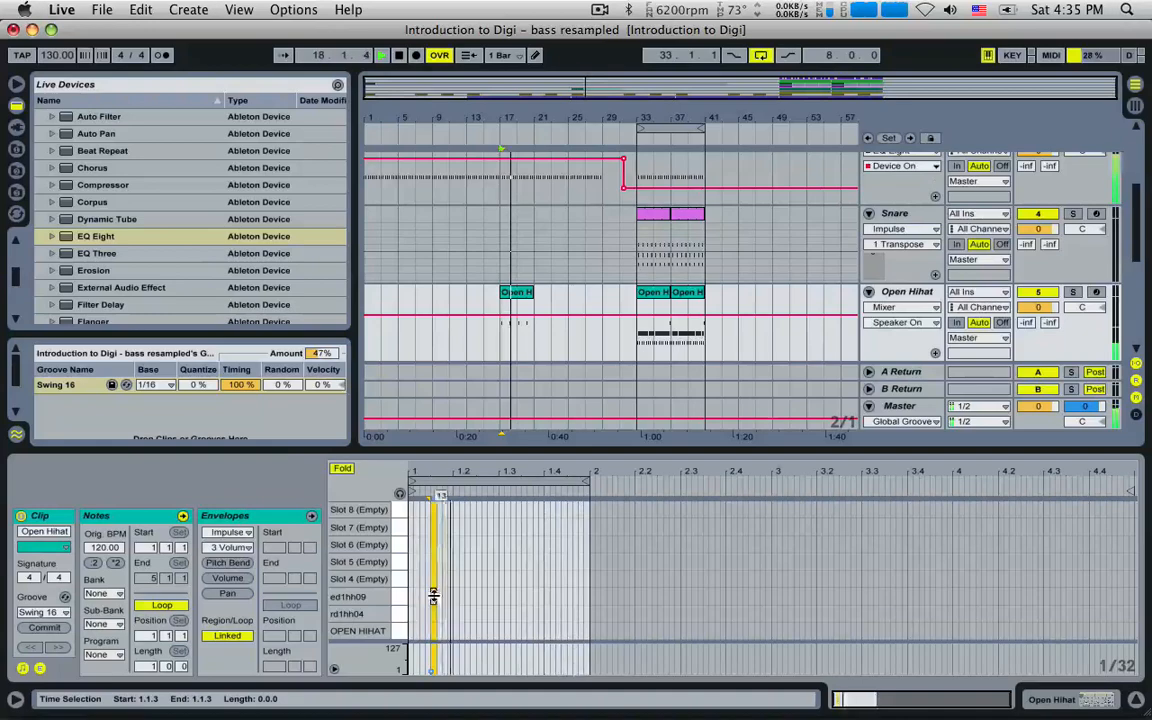
{"action": "left_click", "coordinate": [432, 597]}
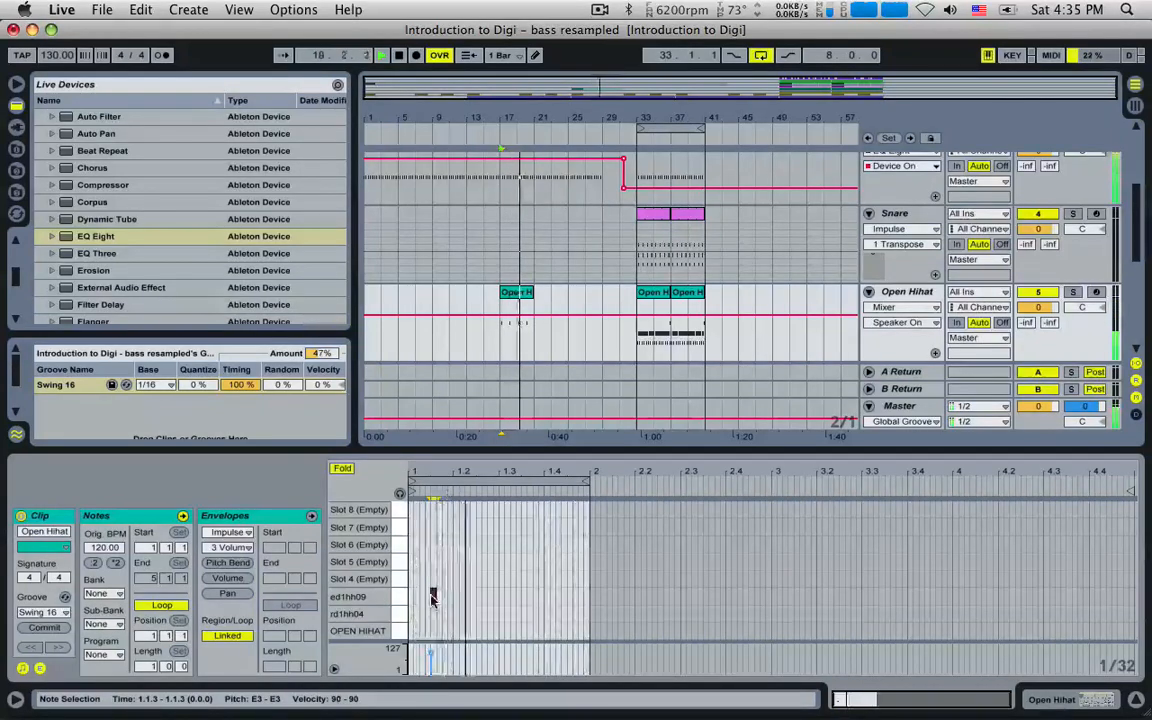
{"action": "left_click_drag", "start_coordinate": [432, 597], "coordinate": [434, 614]}
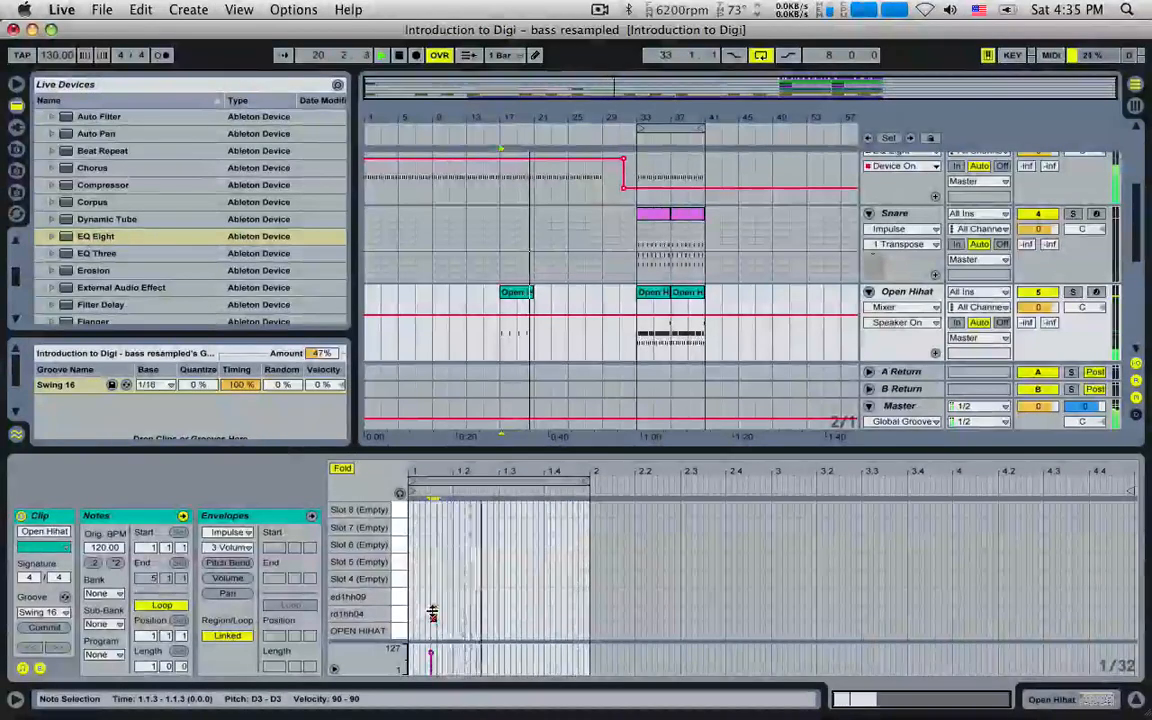
{"action": "double_click", "coordinate": [473, 614]}
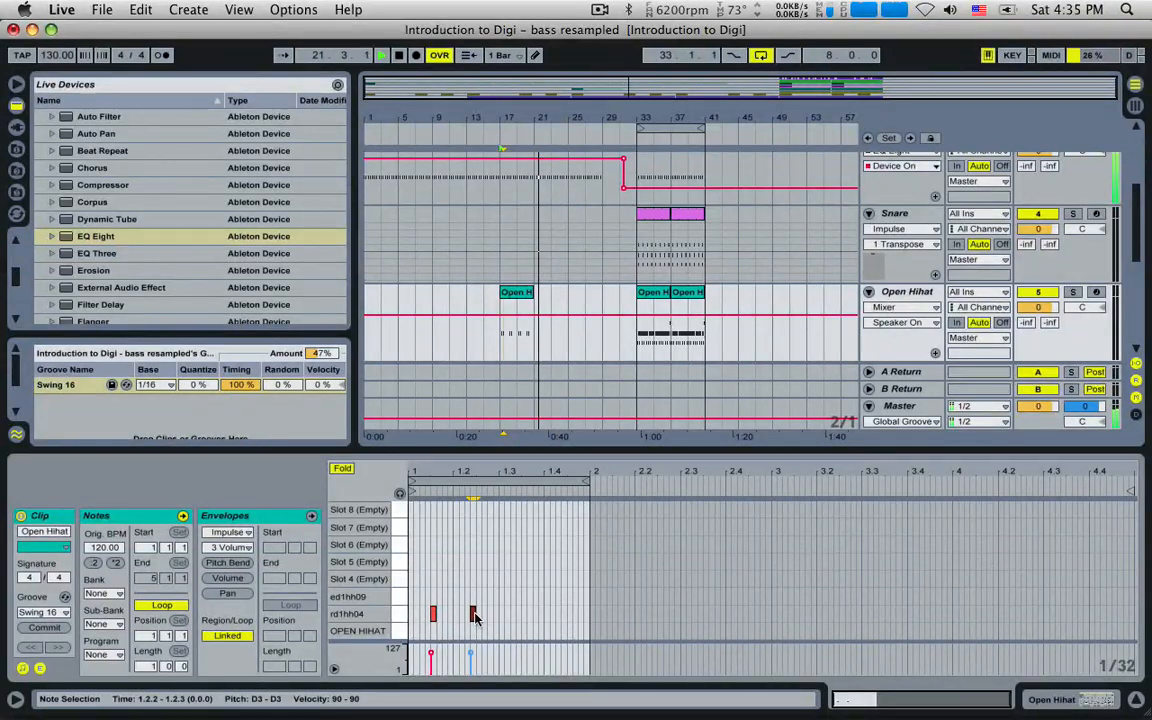
{"action": "double_click", "coordinate": [519, 614]}
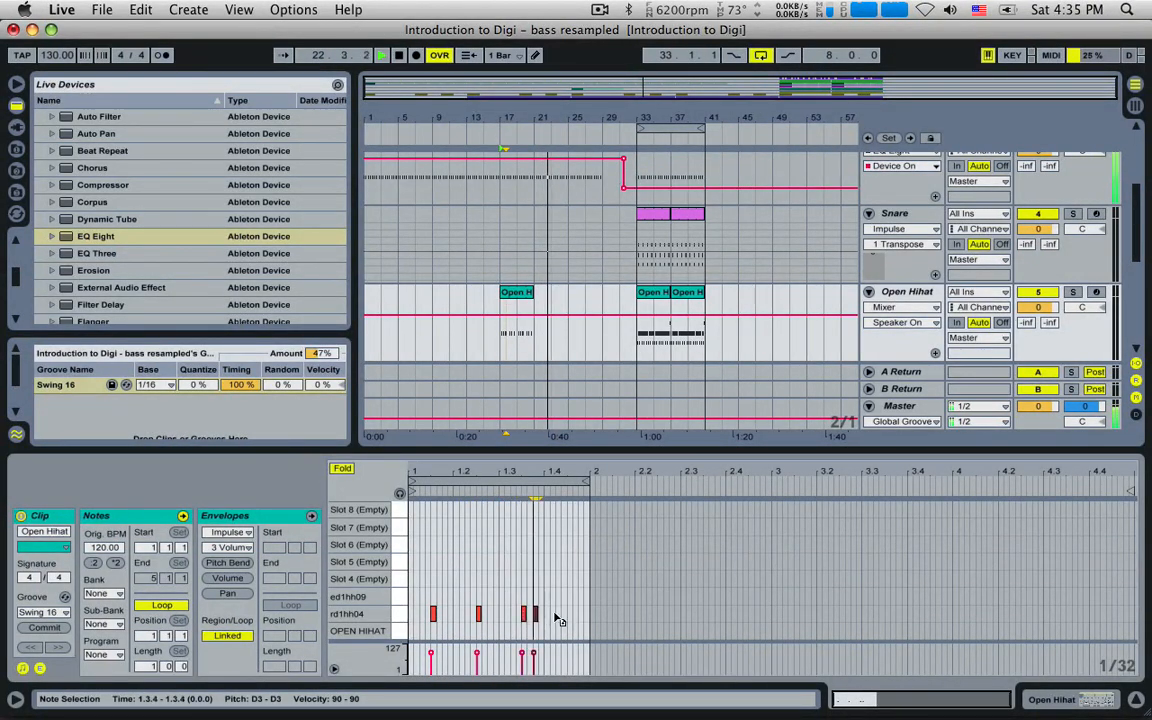
{"action": "double_click", "coordinate": [569, 614]}
{"action": "left_click_drag", "start_coordinate": [568, 615], "coordinate": [565, 615]}
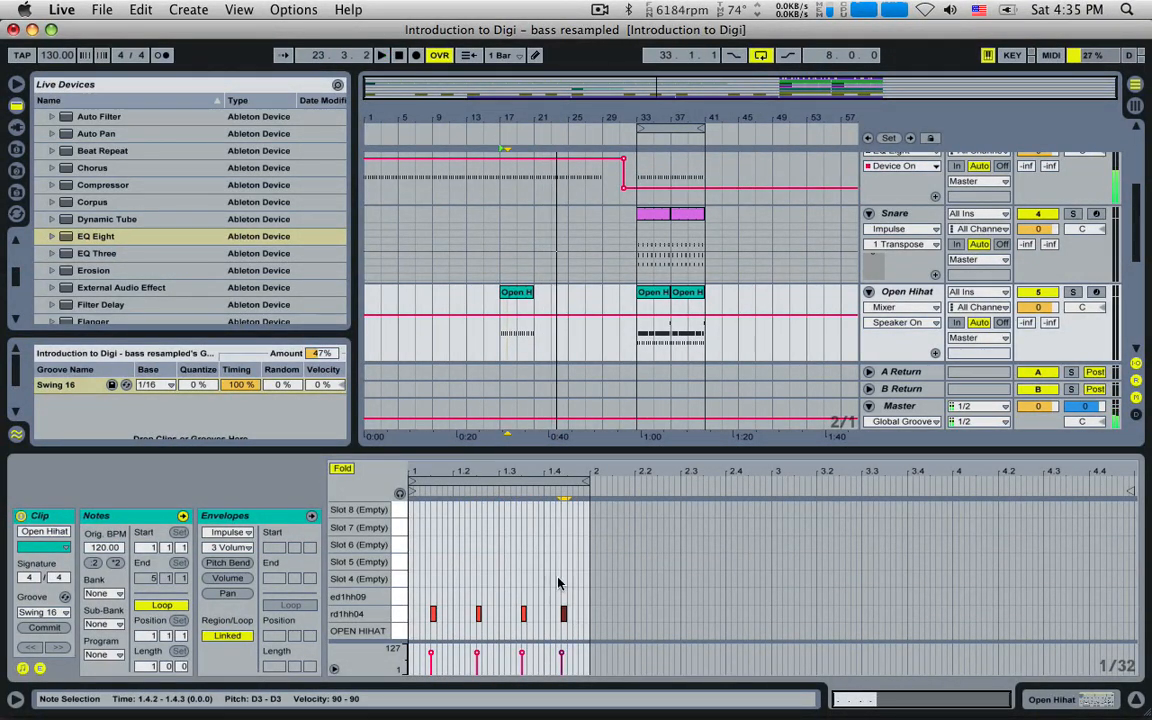
- Extend the new Open Hihat clip from bar 17 to bar 31 and shift its last note onto beat 4's offbeat
{"action": "left_click", "coordinate": [530, 292]}
{"action": "left_click_drag", "start_coordinate": [533, 292], "coordinate": [618, 292]}
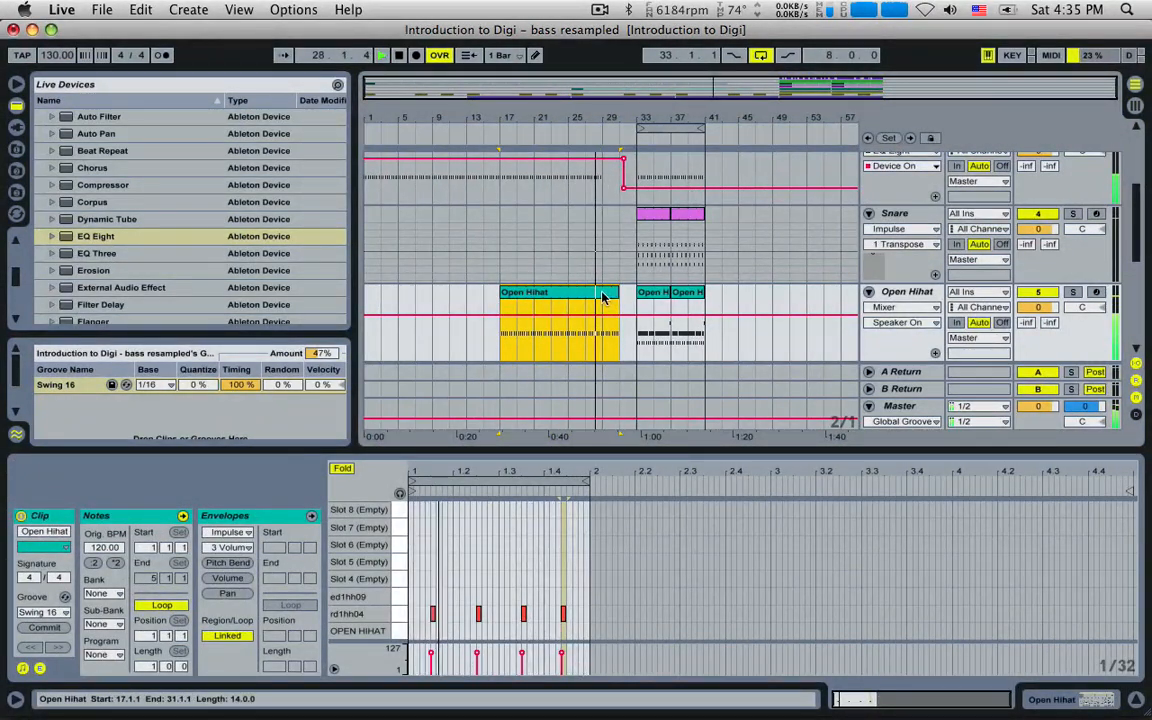
{"action": "left_click", "coordinate": [568, 613]}
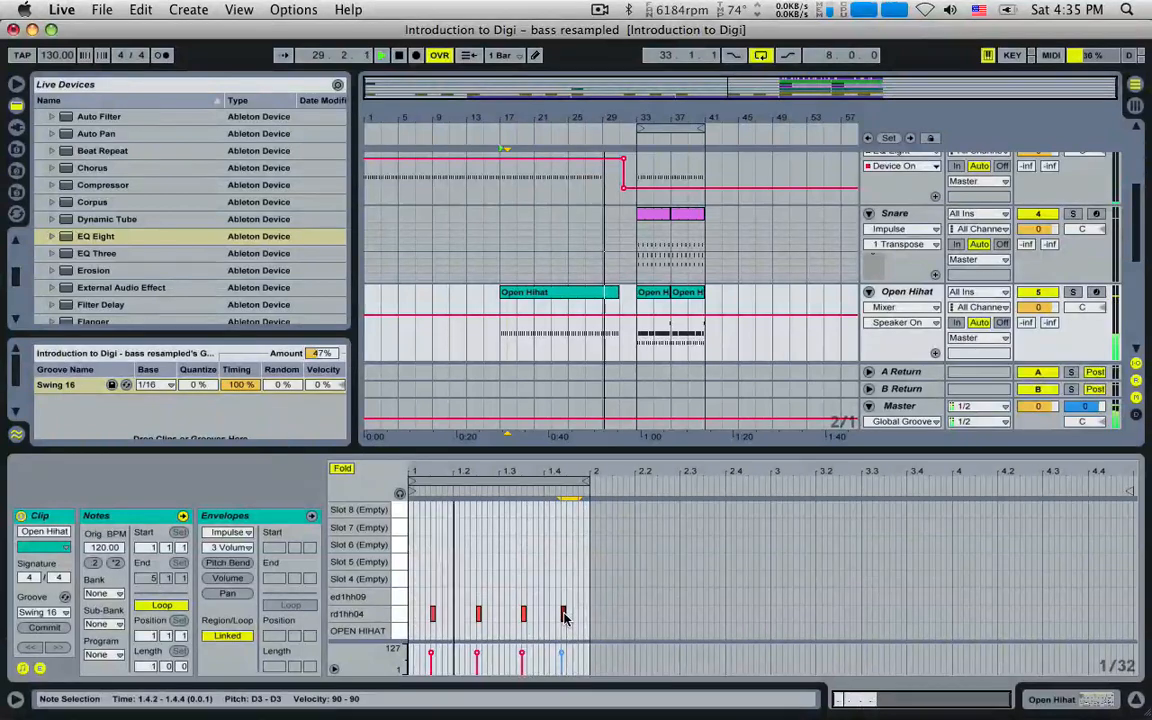
{"action": "left_click_drag", "start_coordinate": [564, 617], "coordinate": [569, 618]}
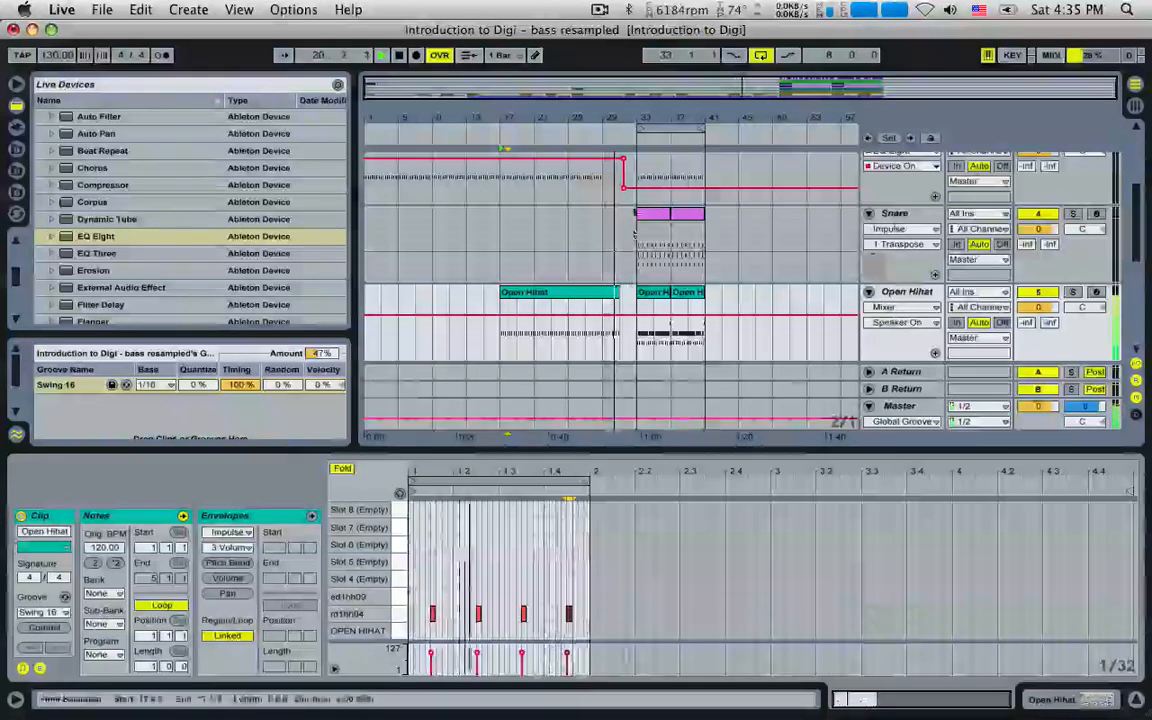
- Shorten the intro Open Hihat clip to end at bar 29, stop playback and show the Synth Stab track's devices
{"action": "left_click", "coordinate": [605, 291]}
{"action": "scroll", "coordinate": [621, 297], "scroll_direction": "down", "scroll_amount": 3}
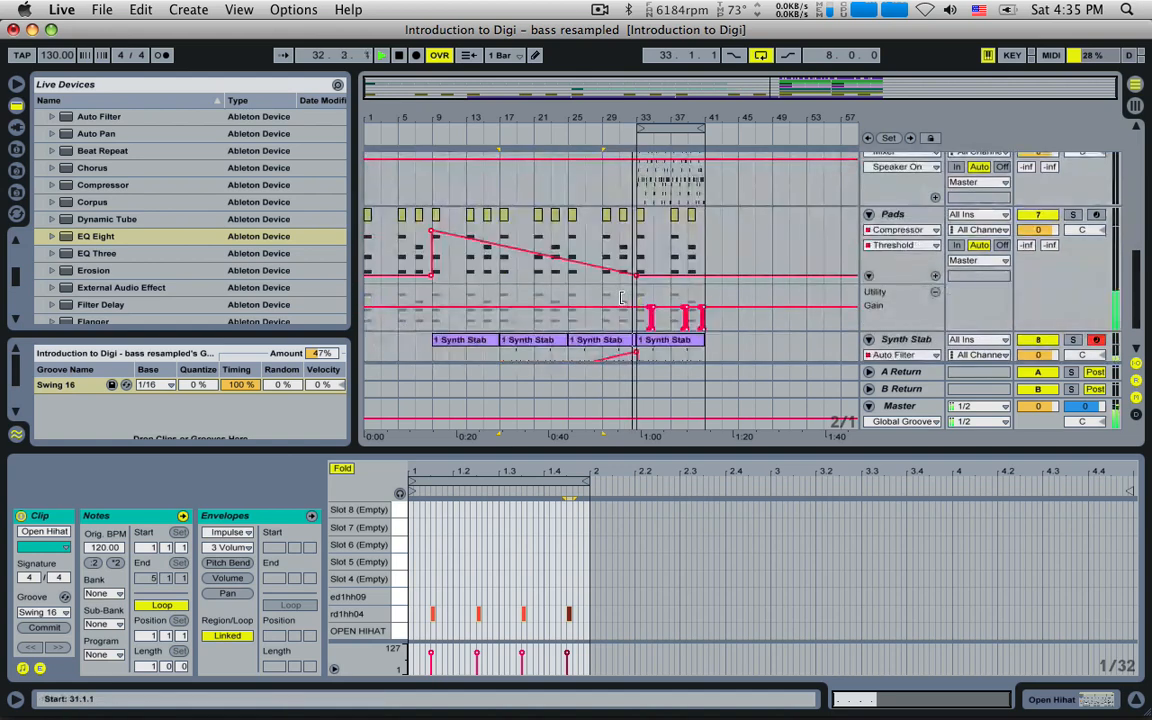
{"action": "scroll", "coordinate": [621, 297], "scroll_direction": "down", "scroll_amount": 2}
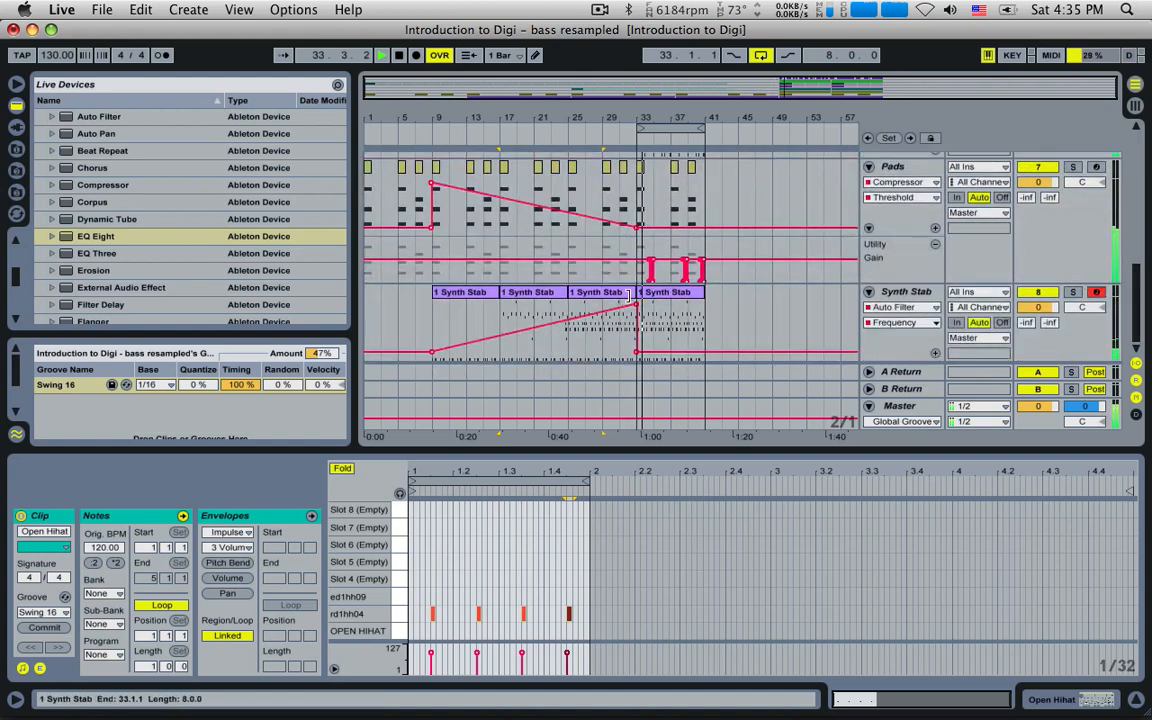
{"action": "left_click", "coordinate": [572, 352]}
{"action": "key", "text": "space"}
{"action": "double_click", "coordinate": [904, 294]}
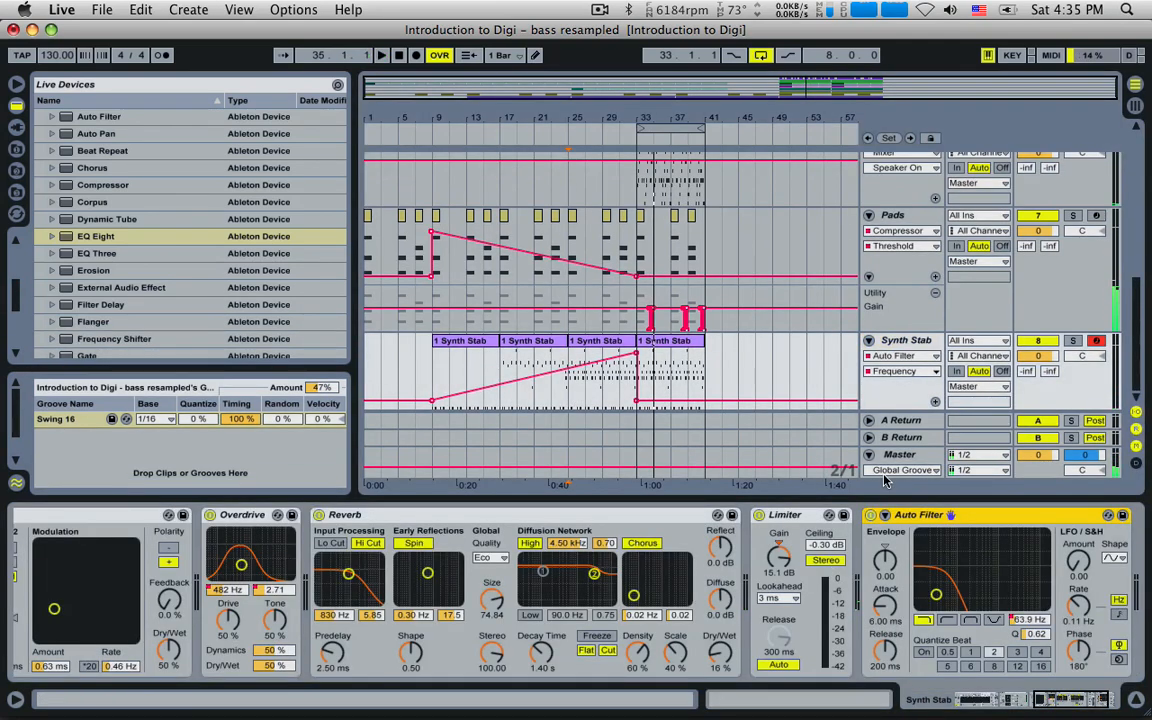
- Solo the Synth Stab track and play it from around bar 25
{"action": "left_click", "coordinate": [559, 393]}
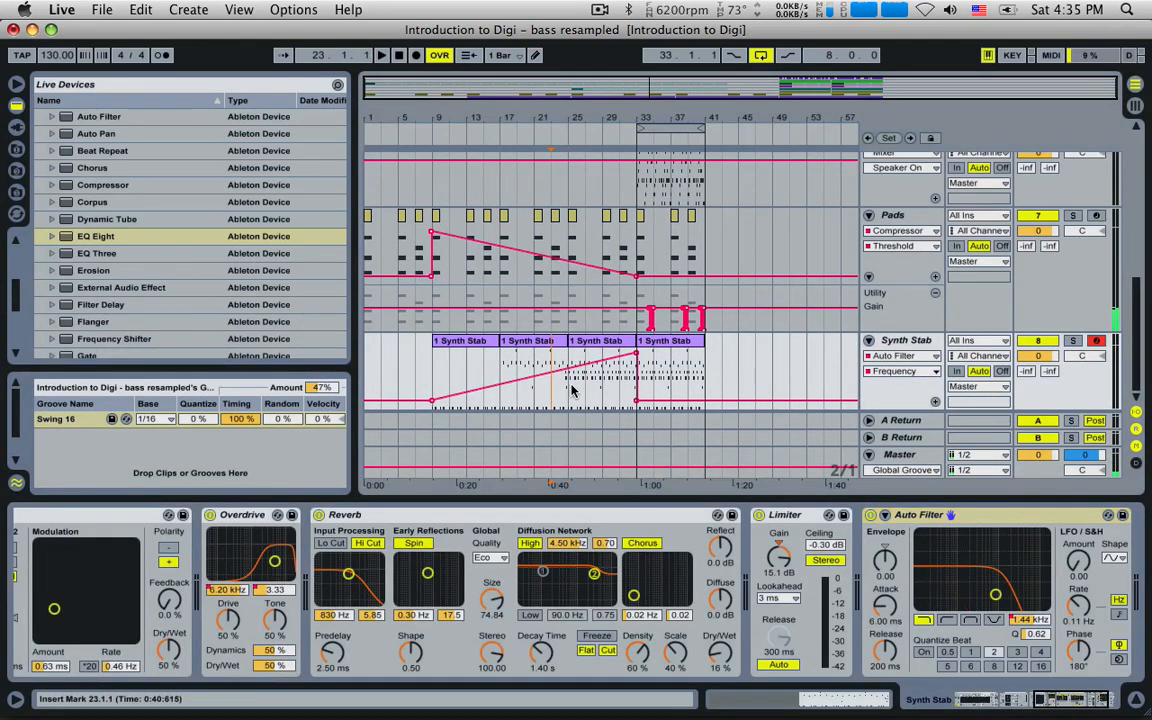
{"action": "key", "text": "space"}
{"action": "left_click", "coordinate": [1073, 341]}
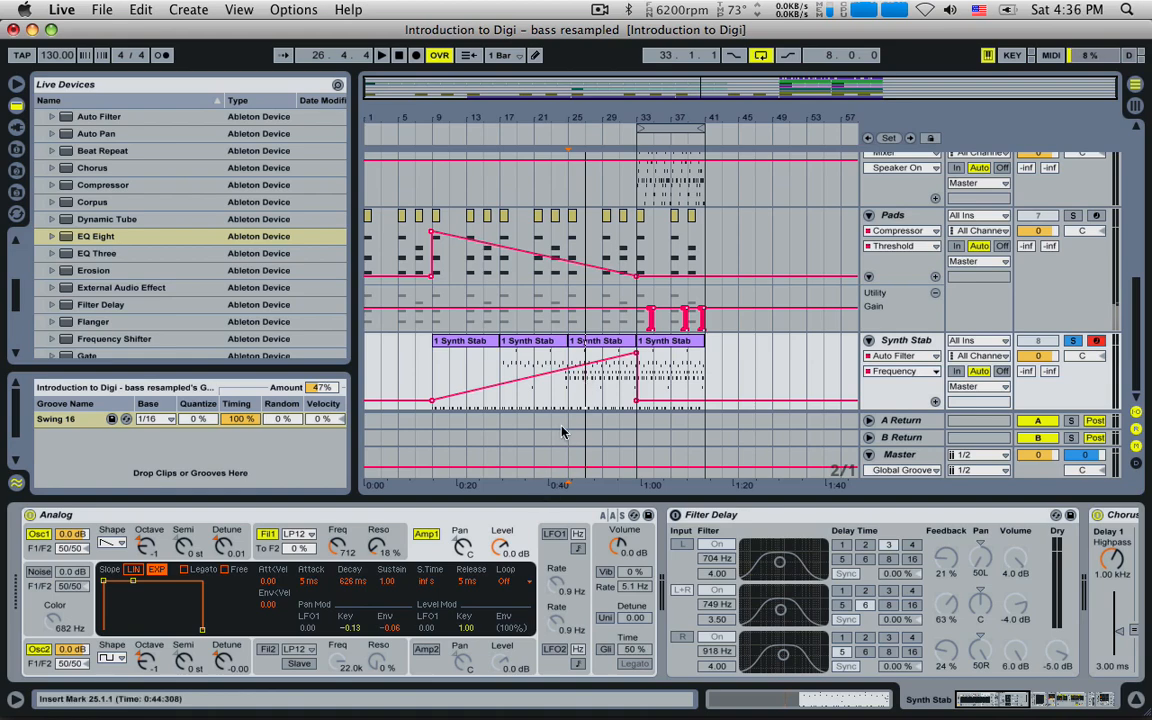
{"action": "key", "text": "space"}
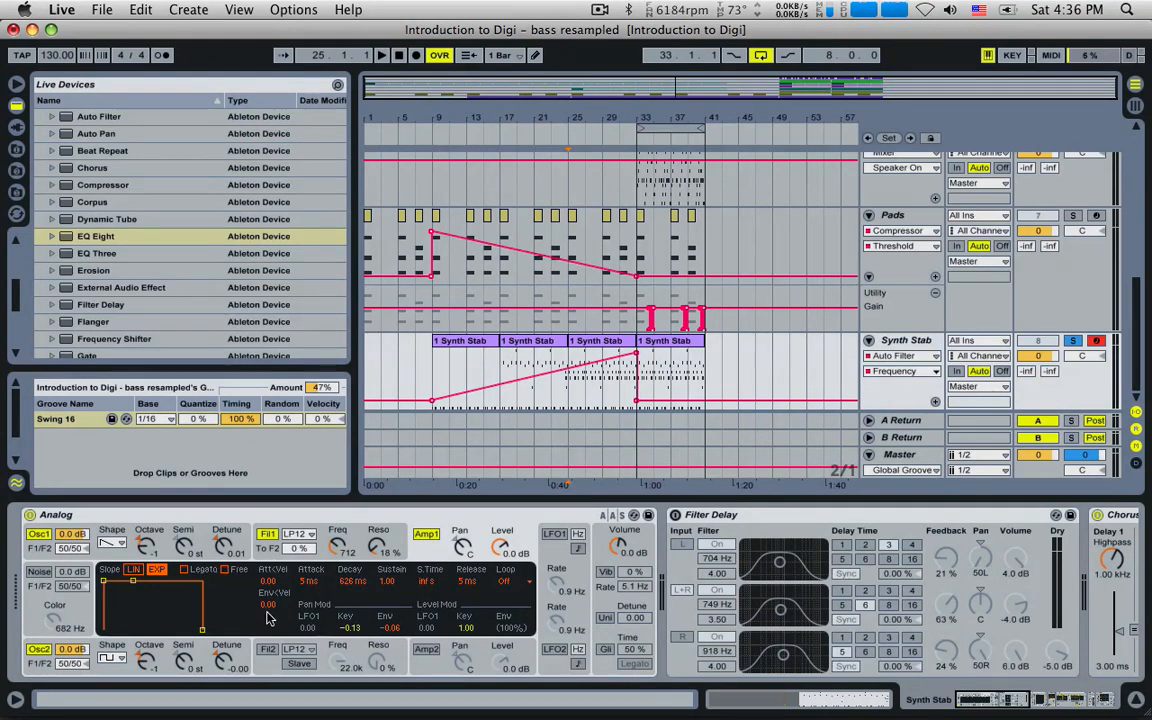
- Automate the Synth Stab Analog's amp envelope release to ramp up from about bar 21 to bar 33, dropping back to 5 ms there
{"action": "left_click", "coordinate": [462, 583]}
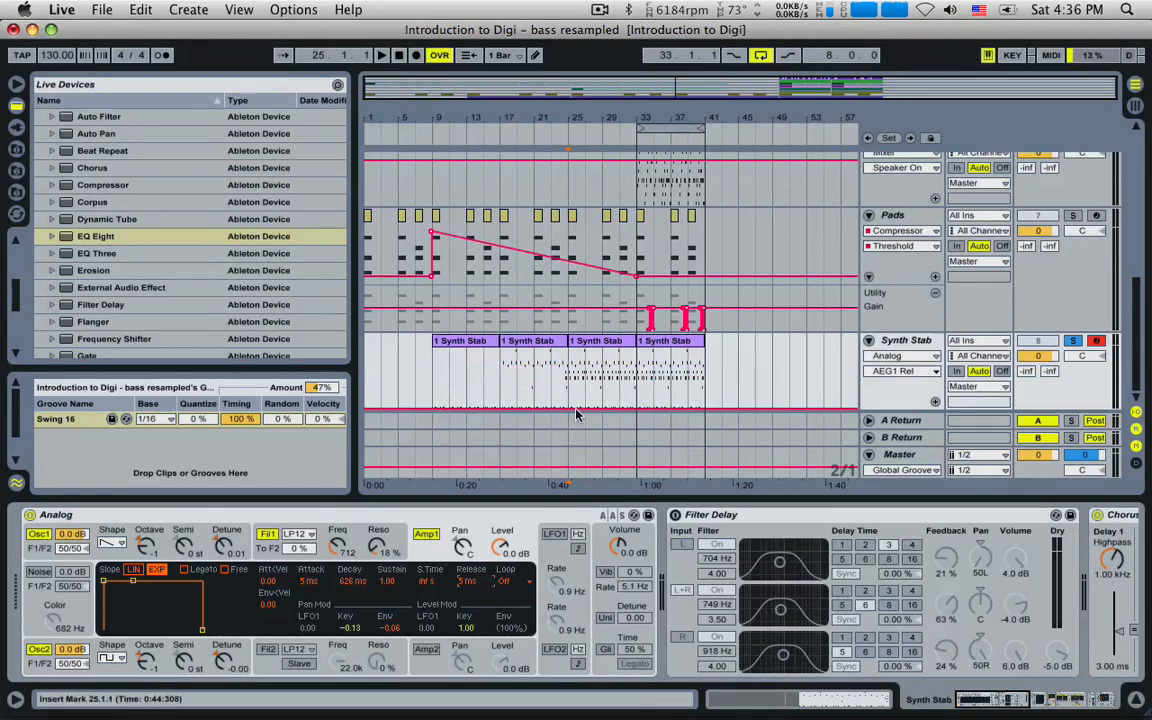
{"action": "left_click", "coordinate": [540, 409]}
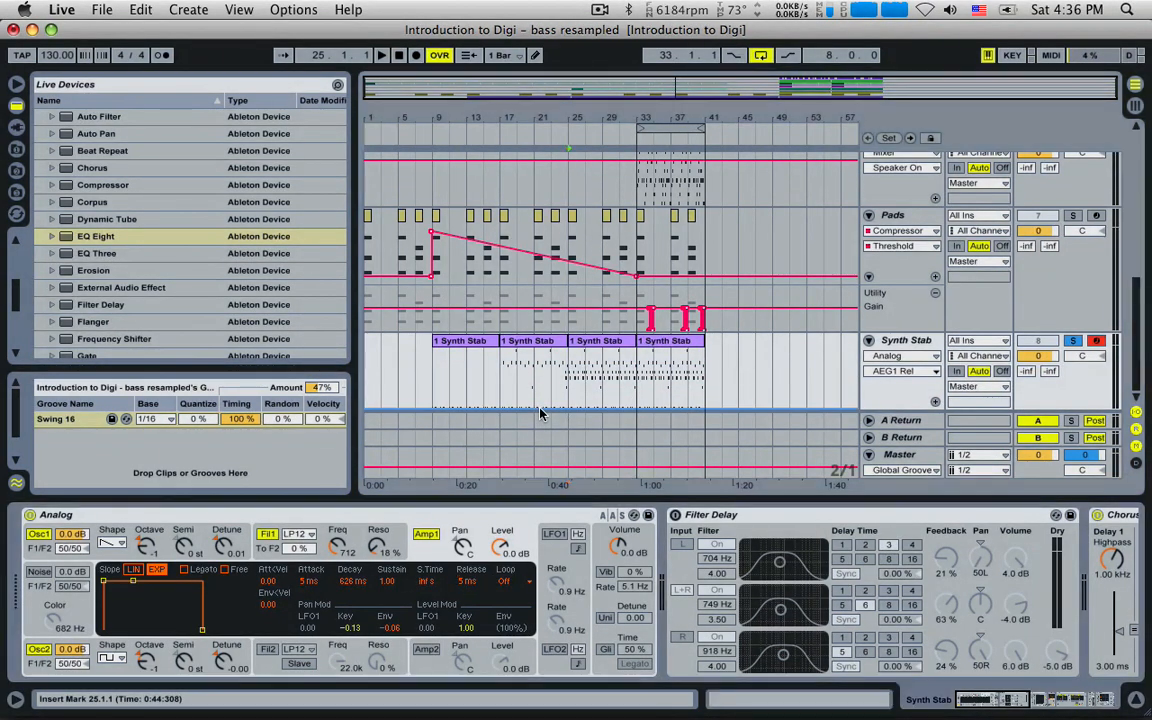
{"action": "left_click", "coordinate": [646, 390]}
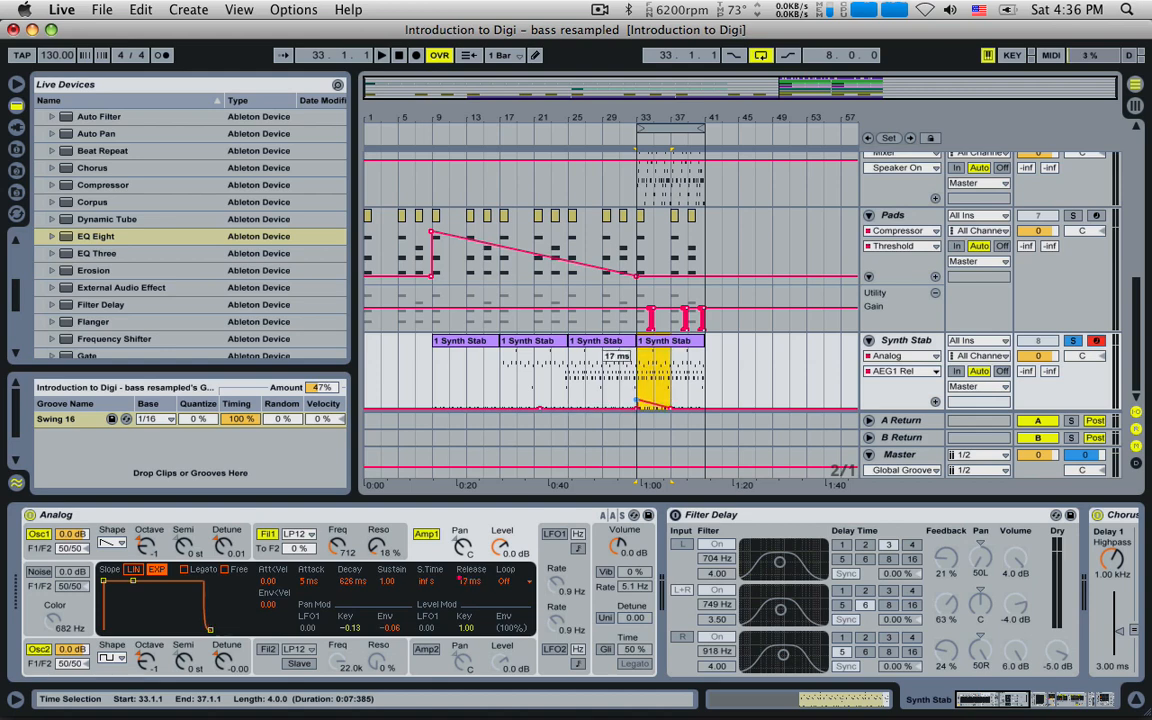
{"action": "left_click_drag", "start_coordinate": [620, 412], "coordinate": [620, 406]}
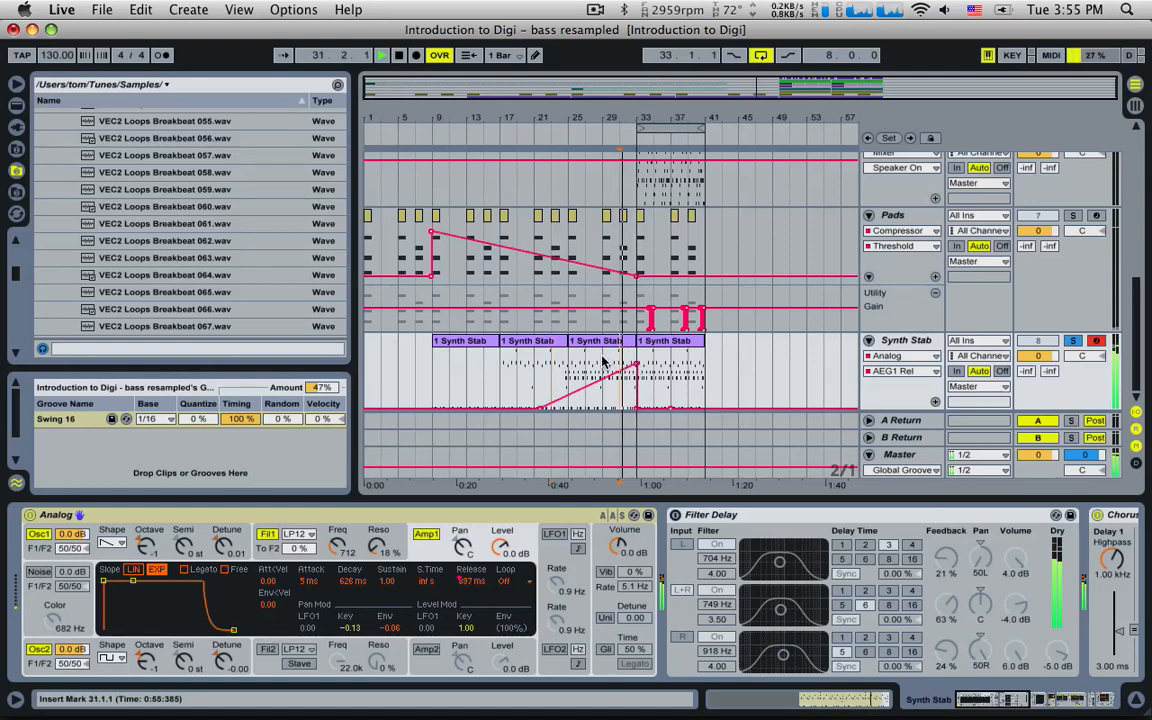
- Play the release build-up from bar 29 and unsolo the Synth Stab track to hear it in the full mix
{"action": "left_click", "coordinate": [598, 363]}
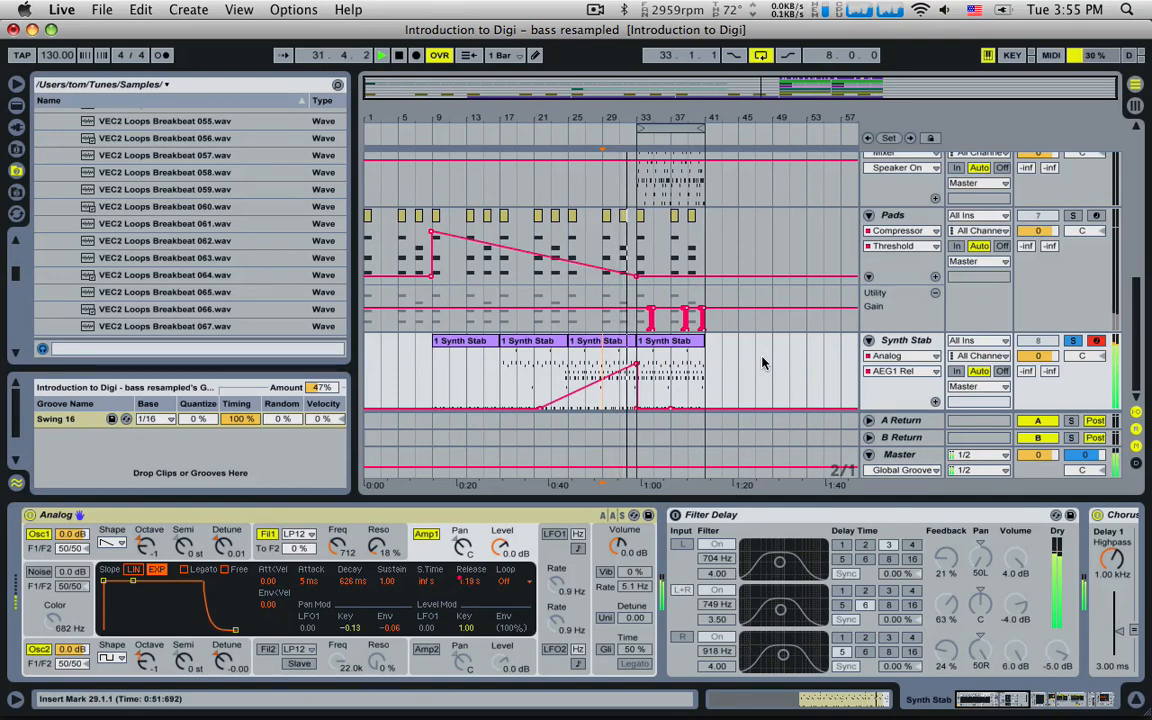
{"action": "left_click", "coordinate": [1073, 342]}
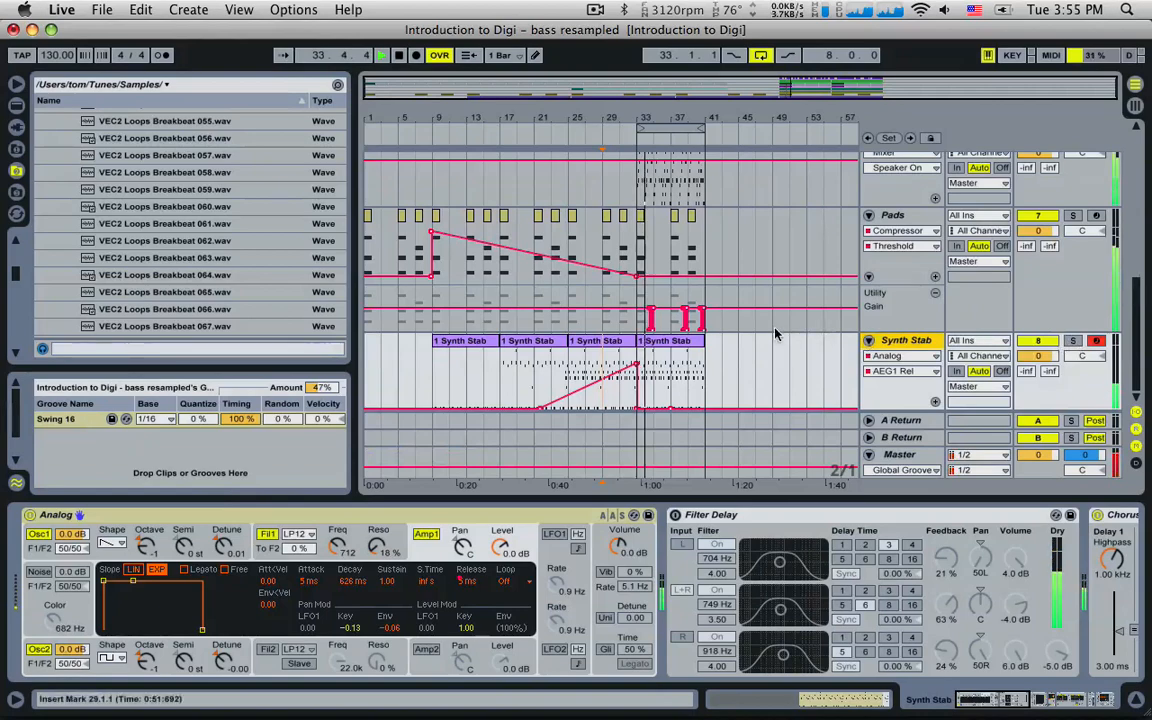
{"action": "key", "text": "XF86AudioLowerVolume"}
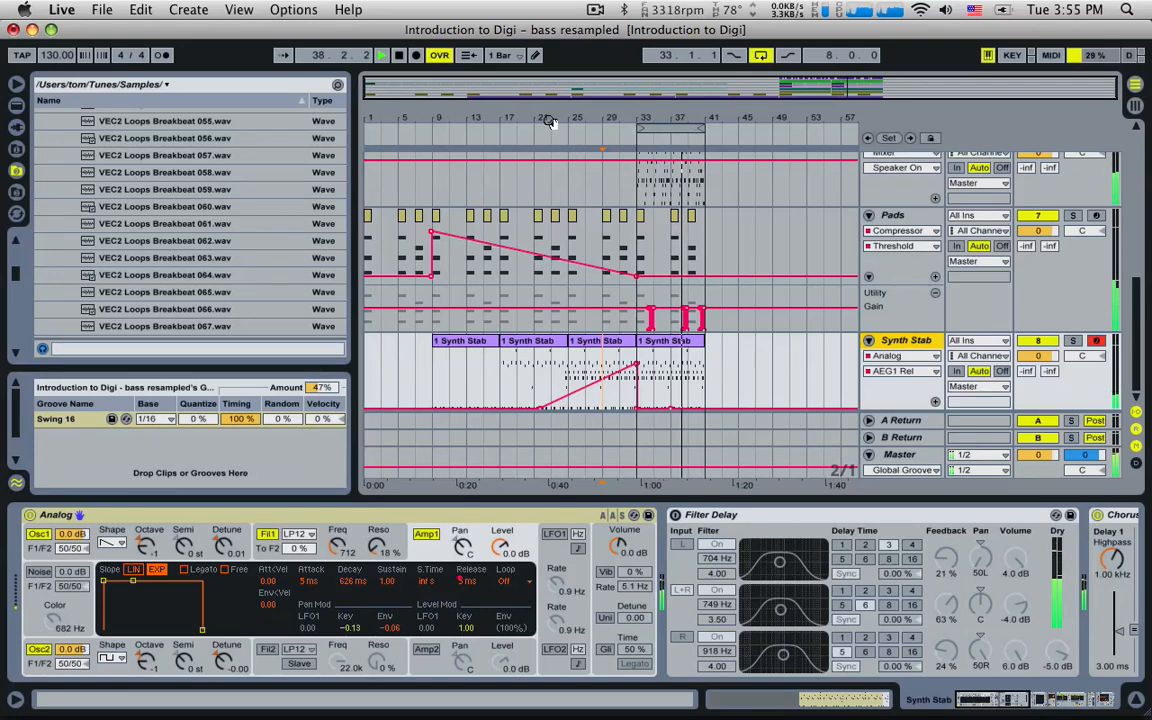
- Play the arrangement from bar 1 and copy the four-bar Bongo clip from bar 33 to bar 9
{"action": "key", "text": "space"}
{"action": "left_click", "coordinate": [368, 185]}
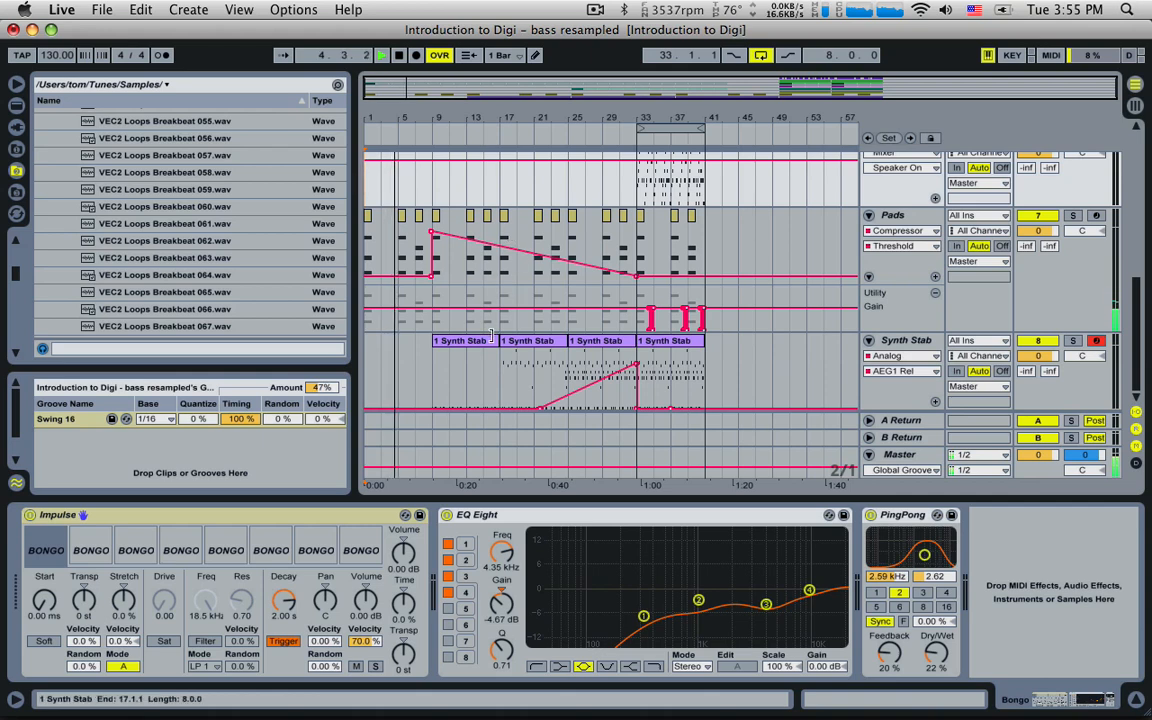
{"action": "scroll", "coordinate": [601, 285], "scroll_direction": "up", "scroll_amount": 3}
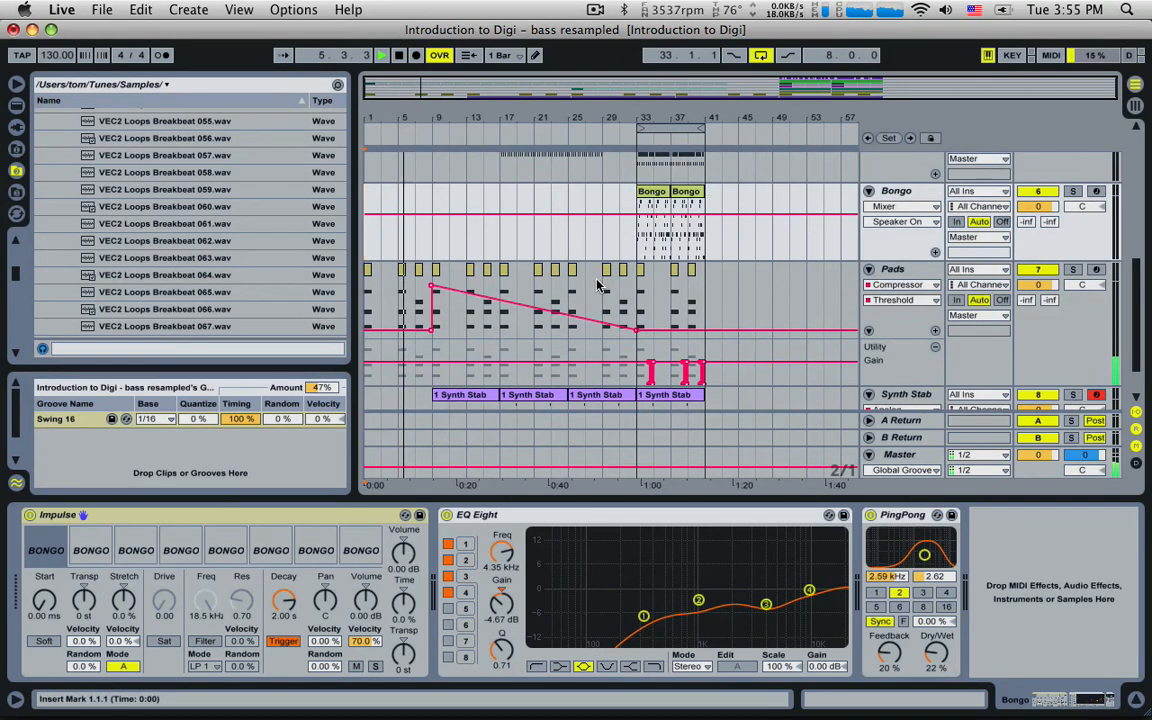
{"action": "scroll", "coordinate": [568, 285], "scroll_direction": "up", "scroll_amount": 6}
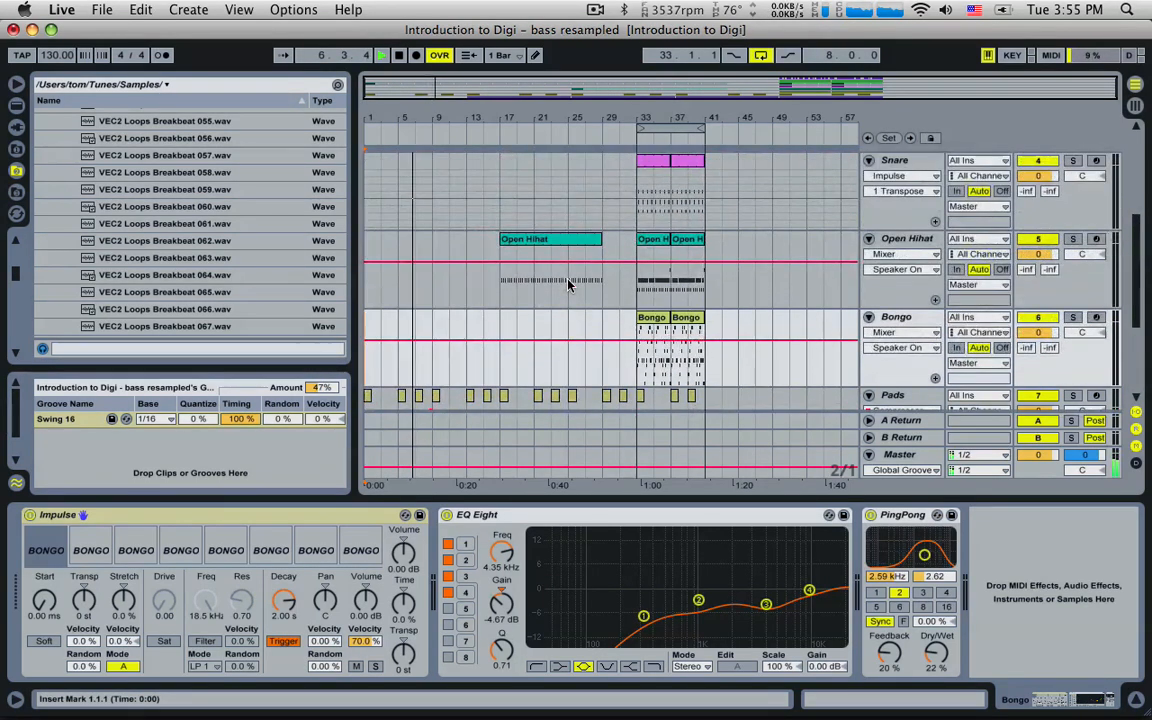
{"action": "scroll", "coordinate": [570, 287], "scroll_direction": "down", "scroll_amount": 2}
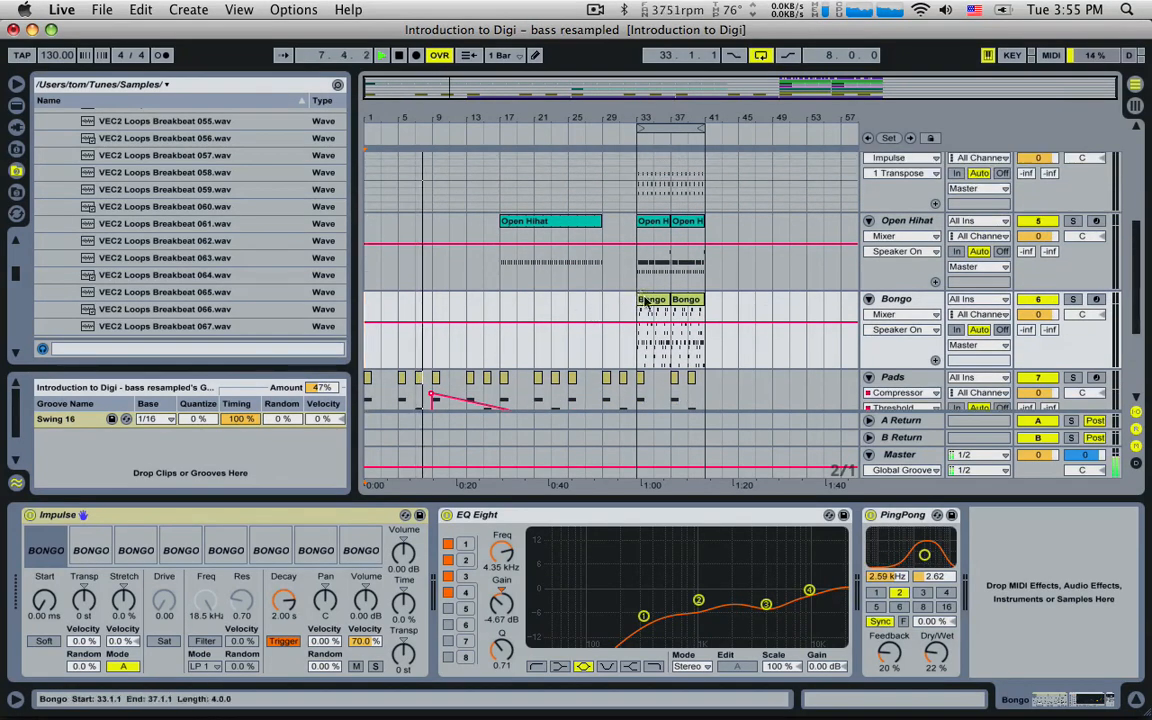
{"action": "left_click", "coordinate": [648, 303]}
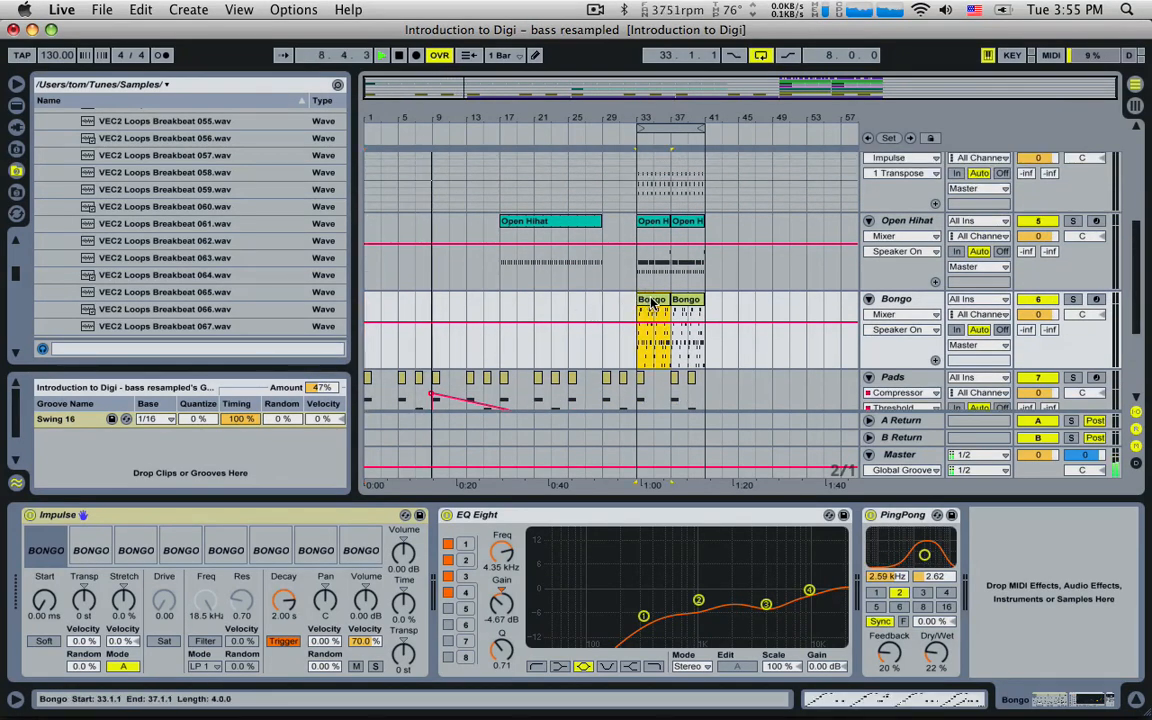
{"action": "left_click_drag", "start_coordinate": [652, 303], "coordinate": [448, 303]}
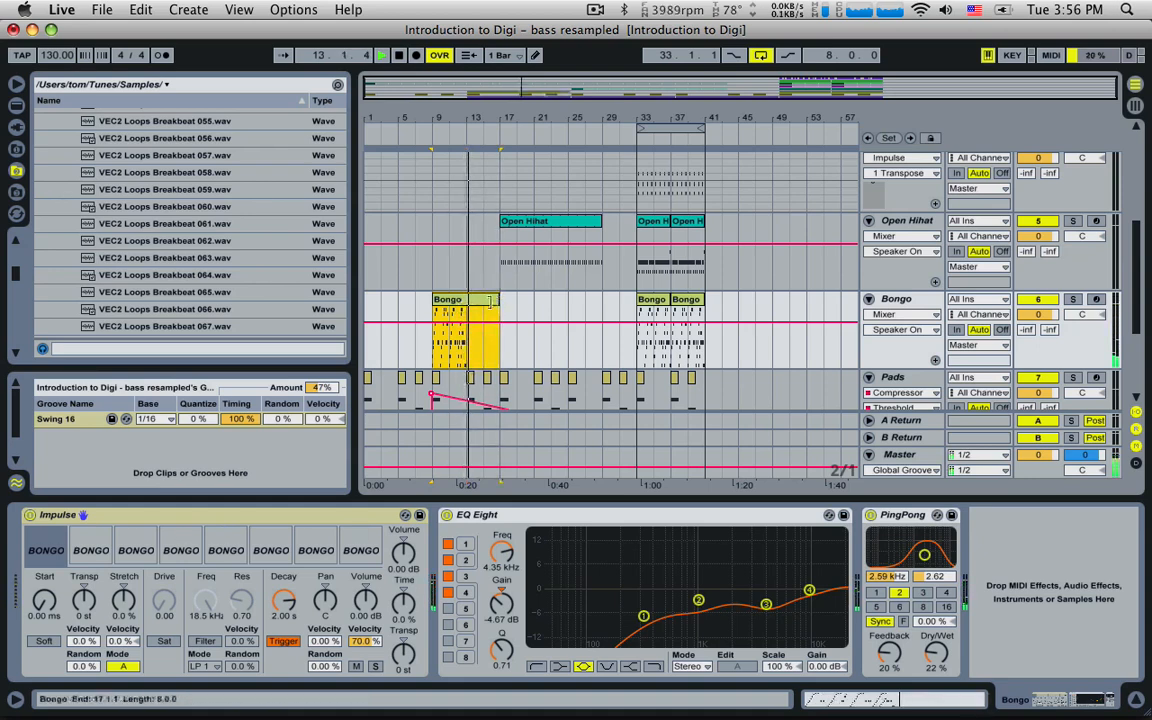
- Enable looping on the Bongo copy at bar 9 and extend it to bar 29
{"action": "left_click", "coordinate": [471, 306]}
{"action": "double_click", "coordinate": [450, 301]}
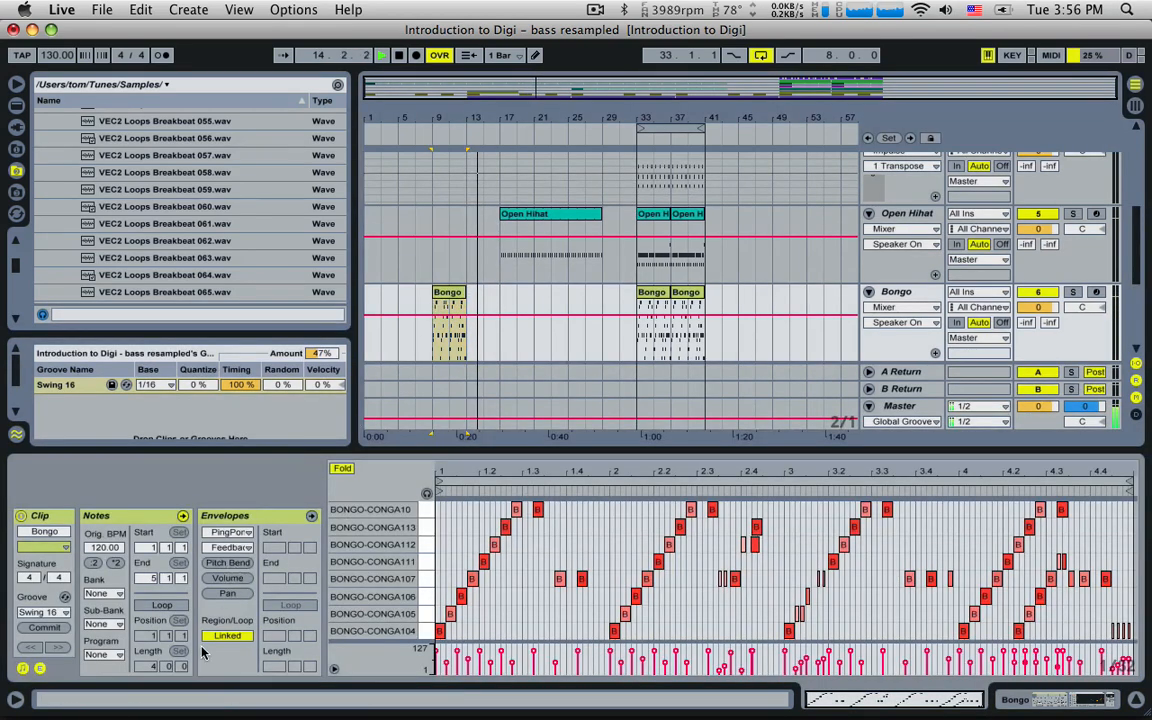
{"action": "left_click", "coordinate": [169, 604]}
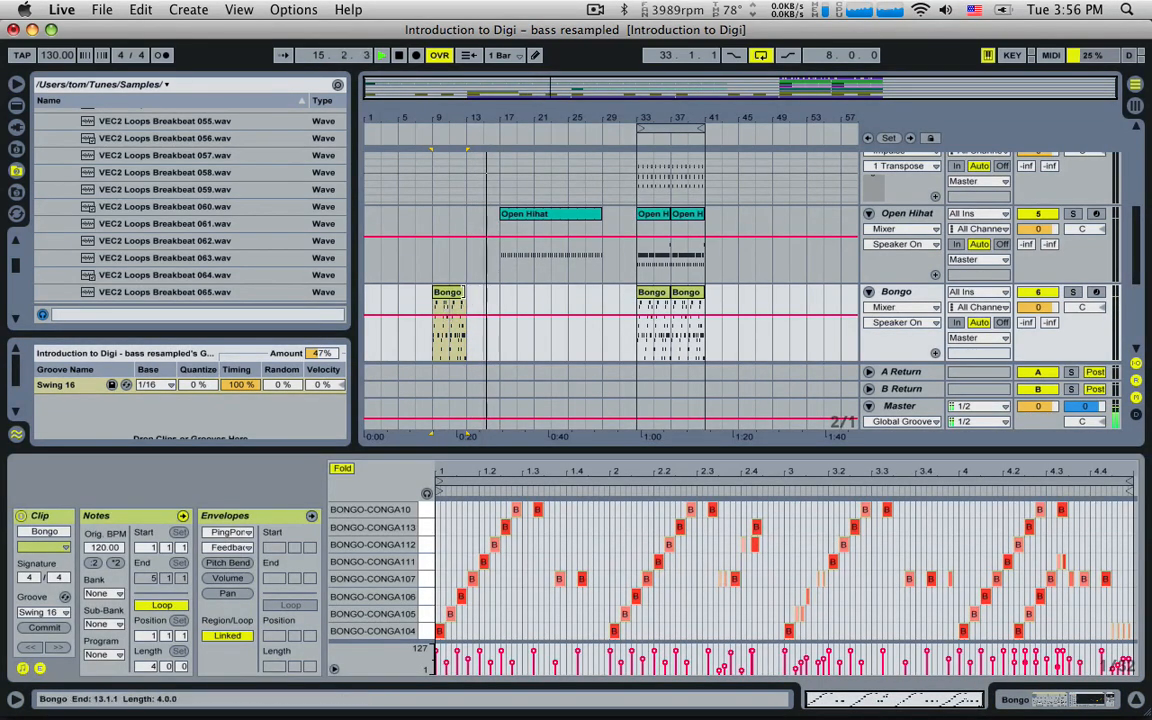
{"action": "left_click_drag", "start_coordinate": [466, 292], "coordinate": [596, 292]}
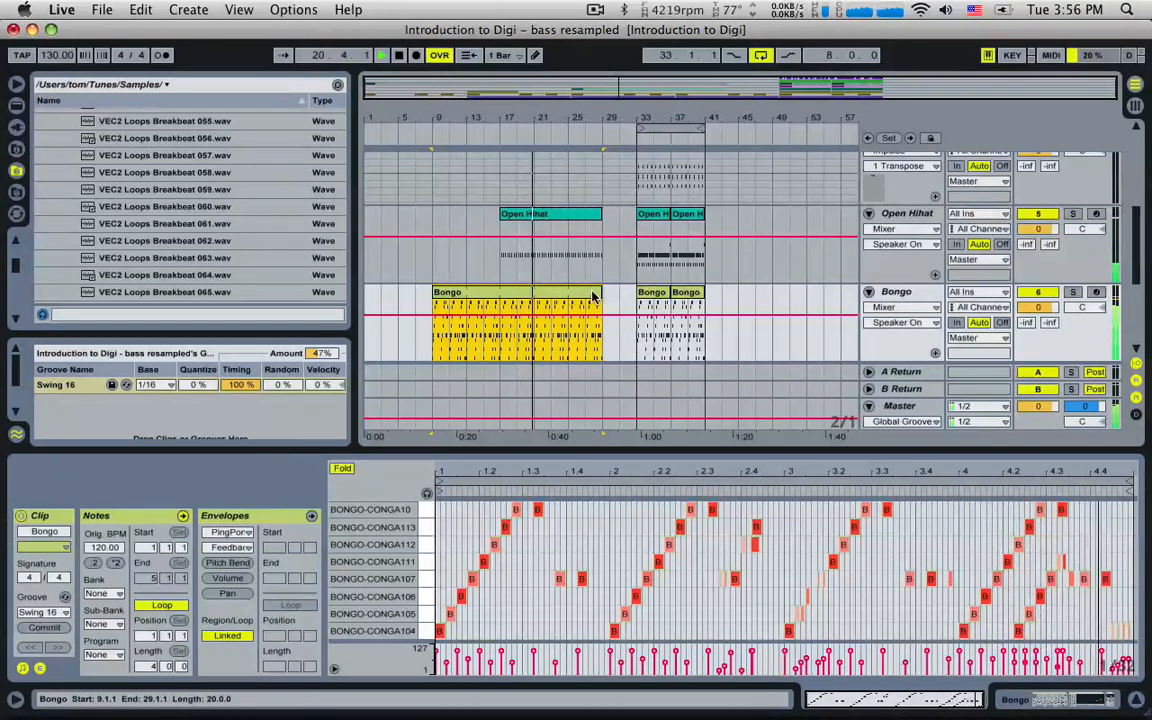
- Stop playback and copy the first four-bar Hi B Impulse clip from bar 33 to bar 17
{"action": "scroll", "coordinate": [593, 298], "scroll_direction": "up", "scroll_amount": 8}
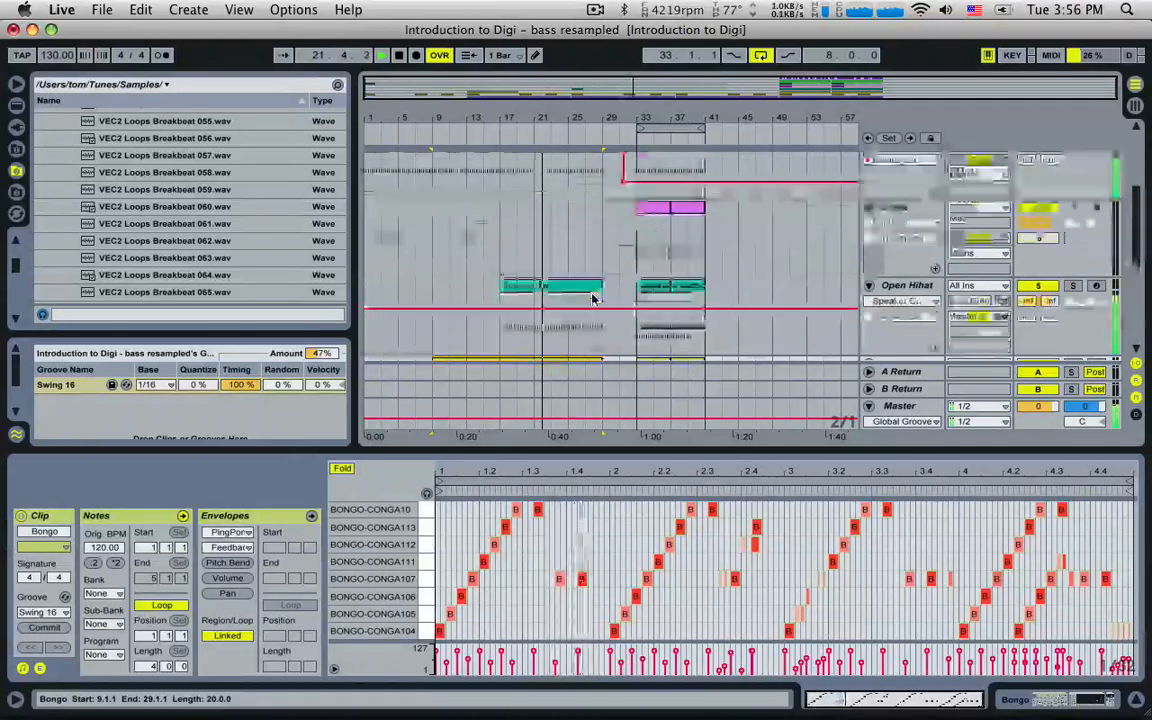
{"action": "scroll", "coordinate": [593, 299], "scroll_direction": "up", "scroll_amount": 1}
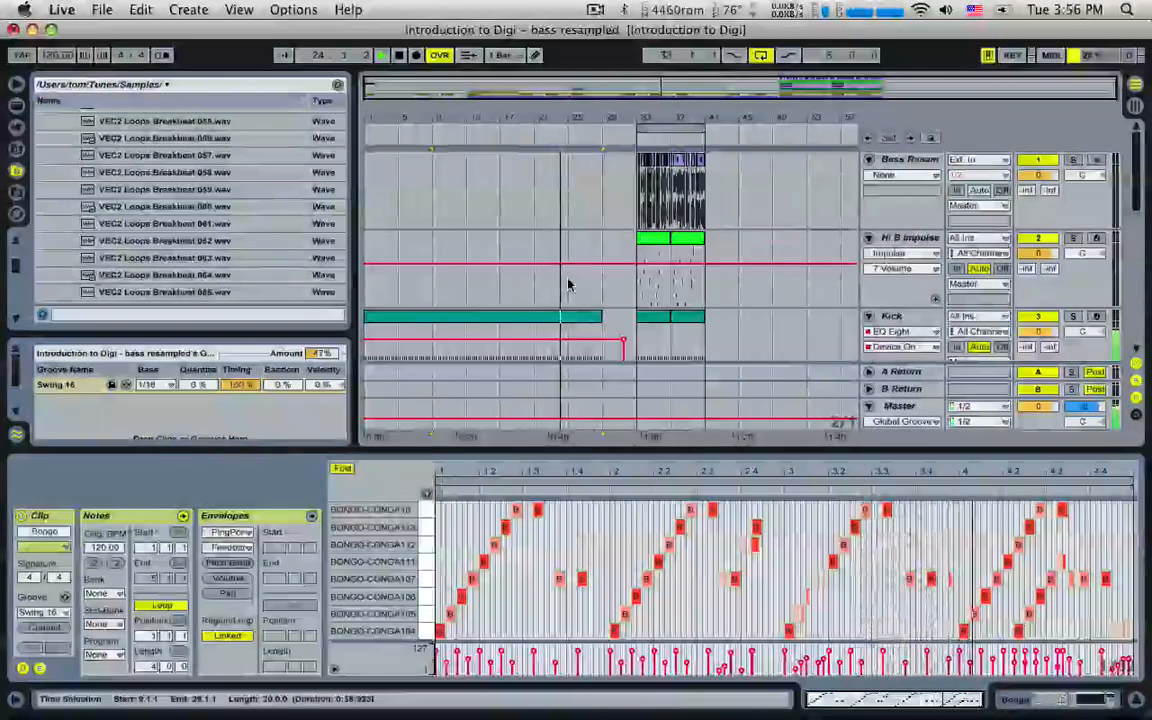
{"action": "scroll", "coordinate": [568, 284], "scroll_direction": "down", "scroll_amount": 3}
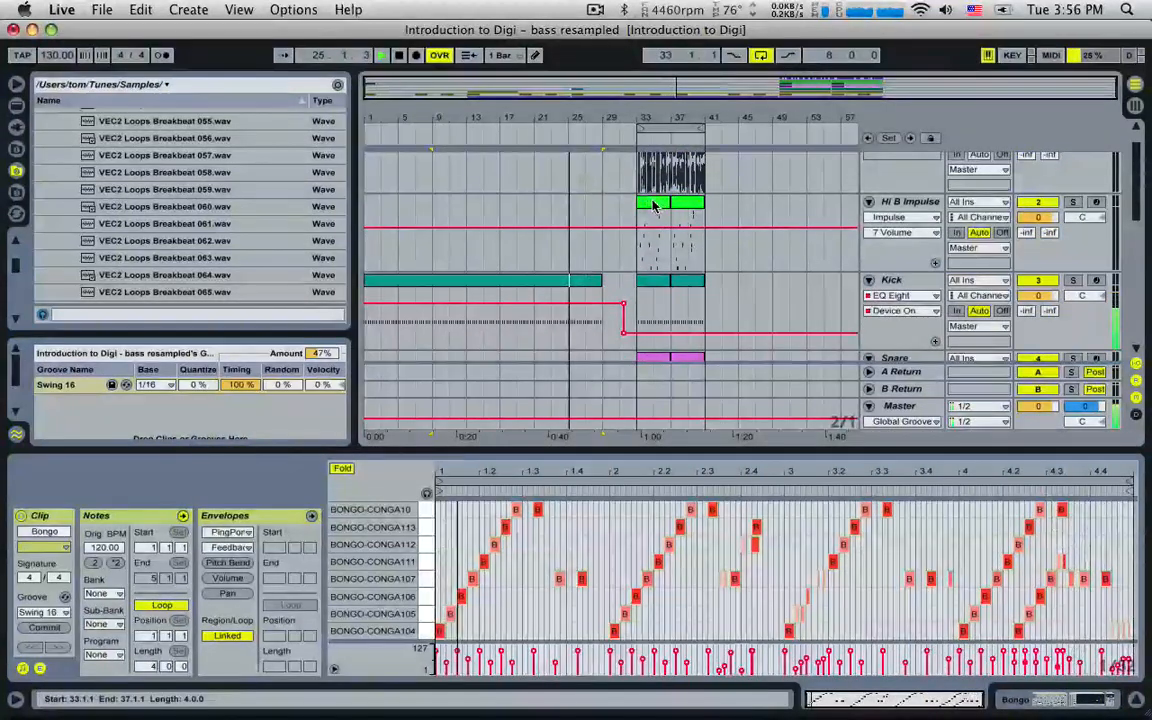
{"action": "key", "text": "space"}
{"action": "left_click", "coordinate": [498, 215]}
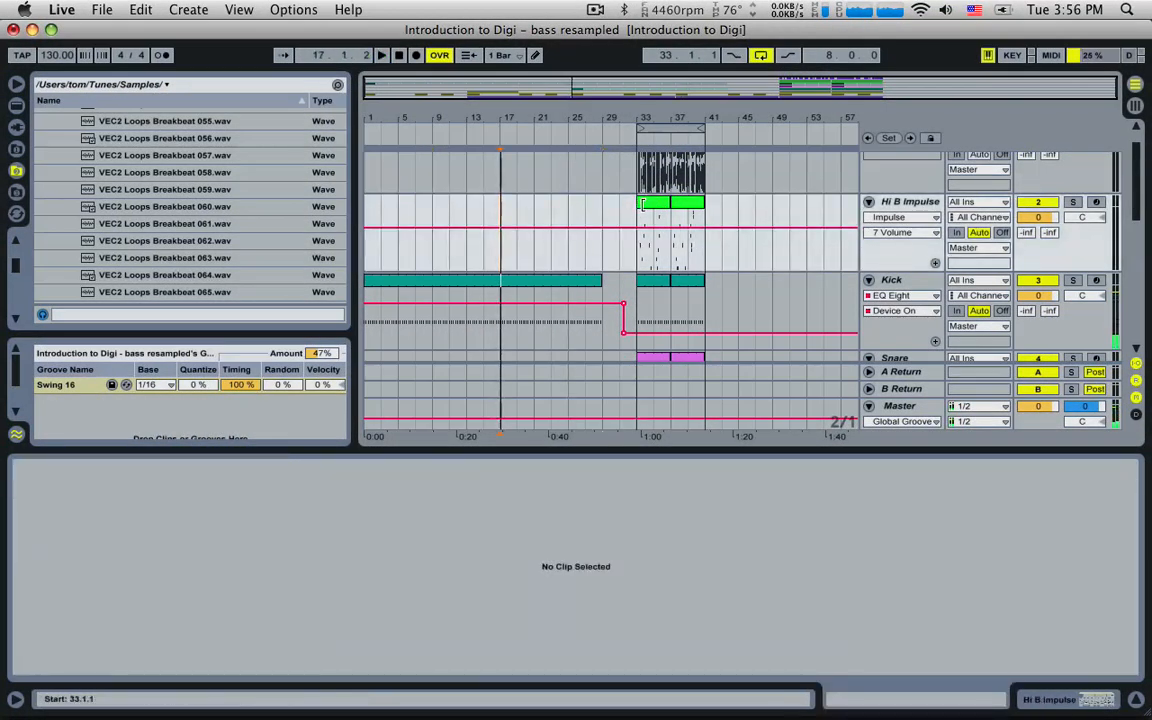
{"action": "left_click", "coordinate": [644, 206]}
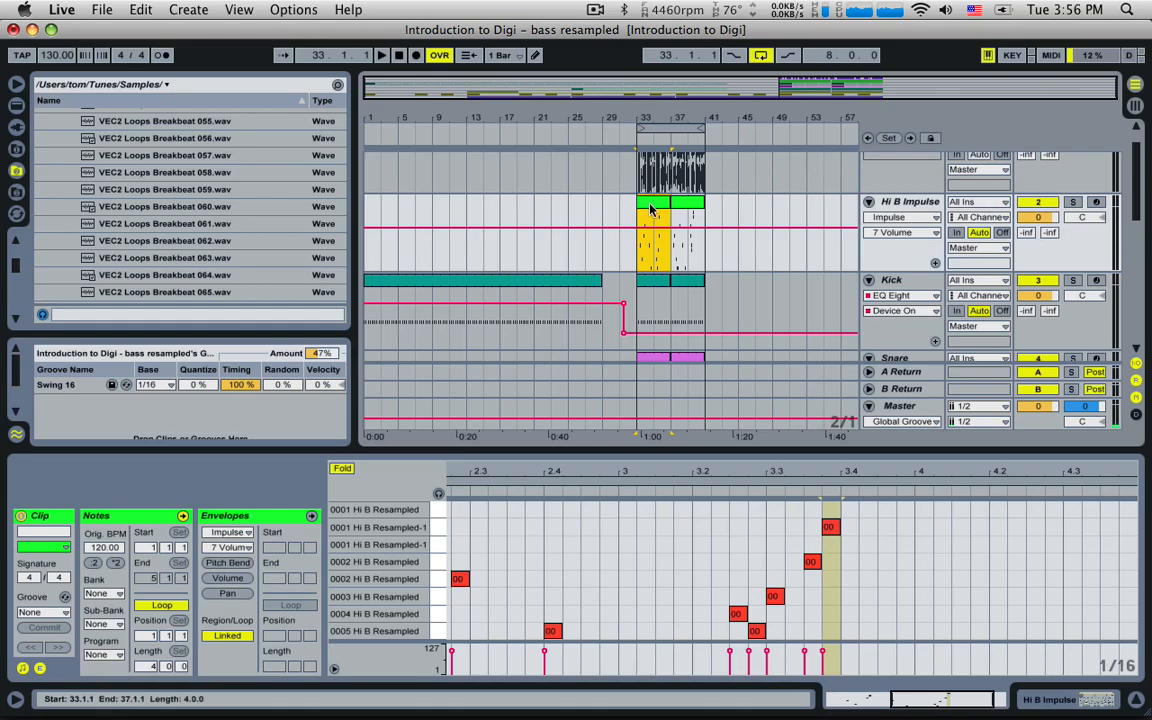
{"action": "left_click_drag", "start_coordinate": [650, 209], "coordinate": [514, 219]}
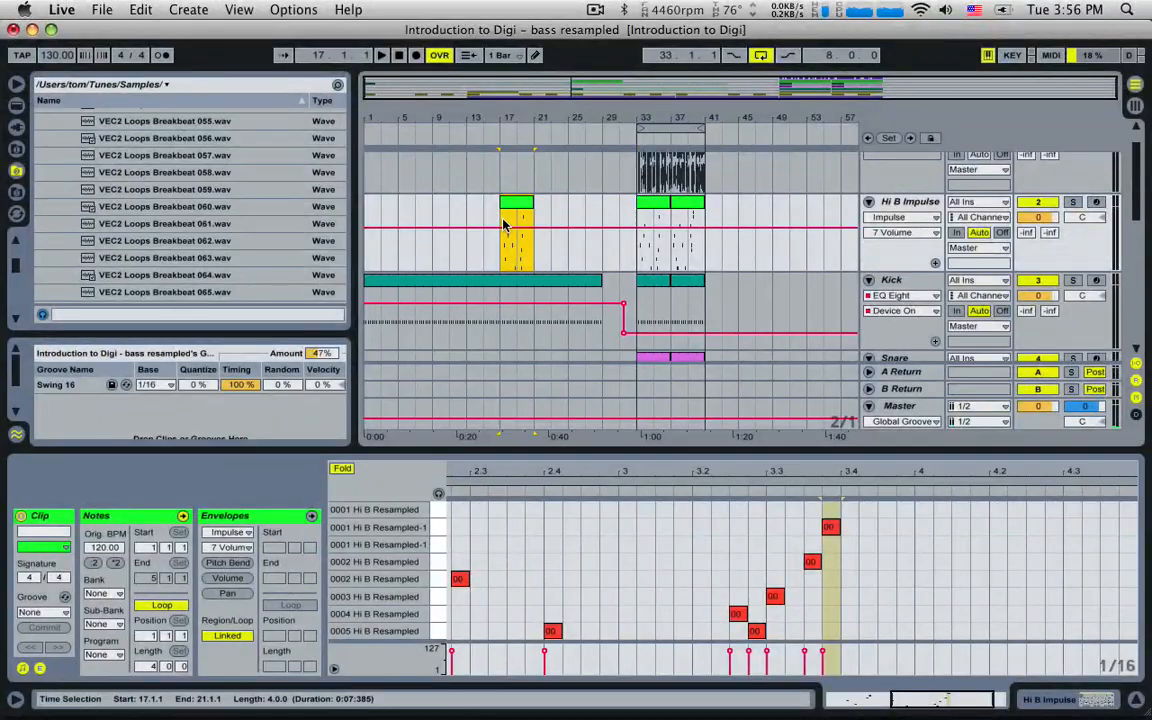
- Listen to the arrangement from bar 17 with the copied Hi B Impulse clip
{"action": "left_click", "coordinate": [504, 224]}
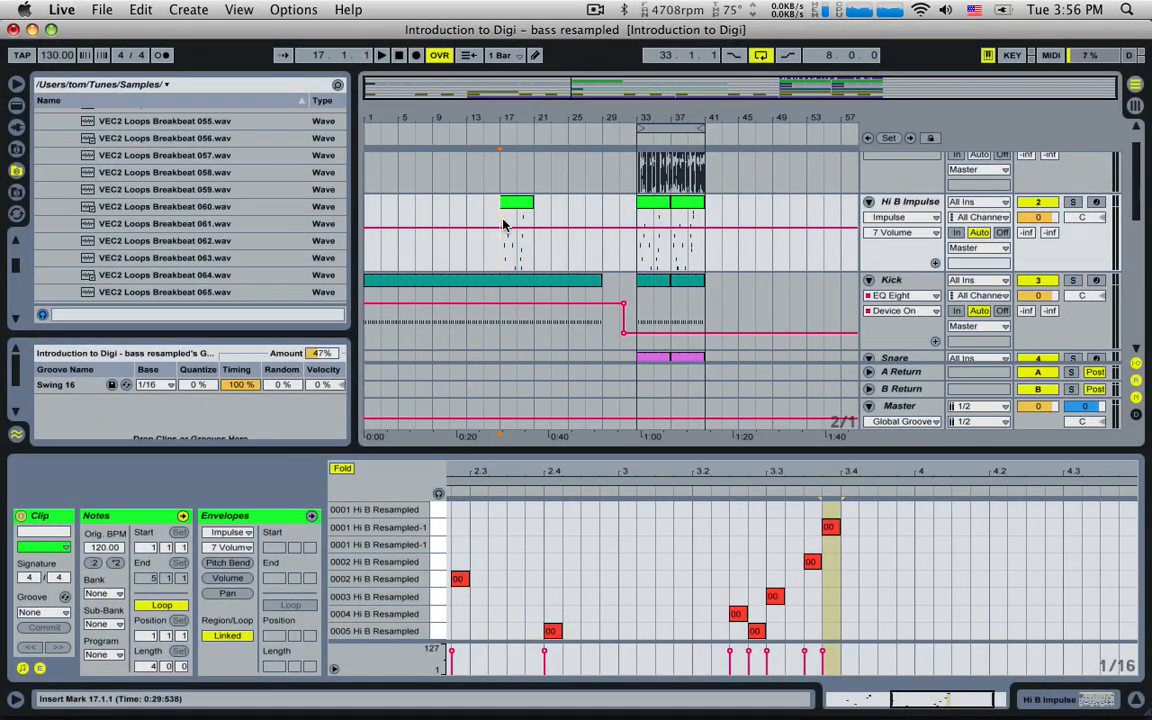
{"action": "key", "text": "space"}
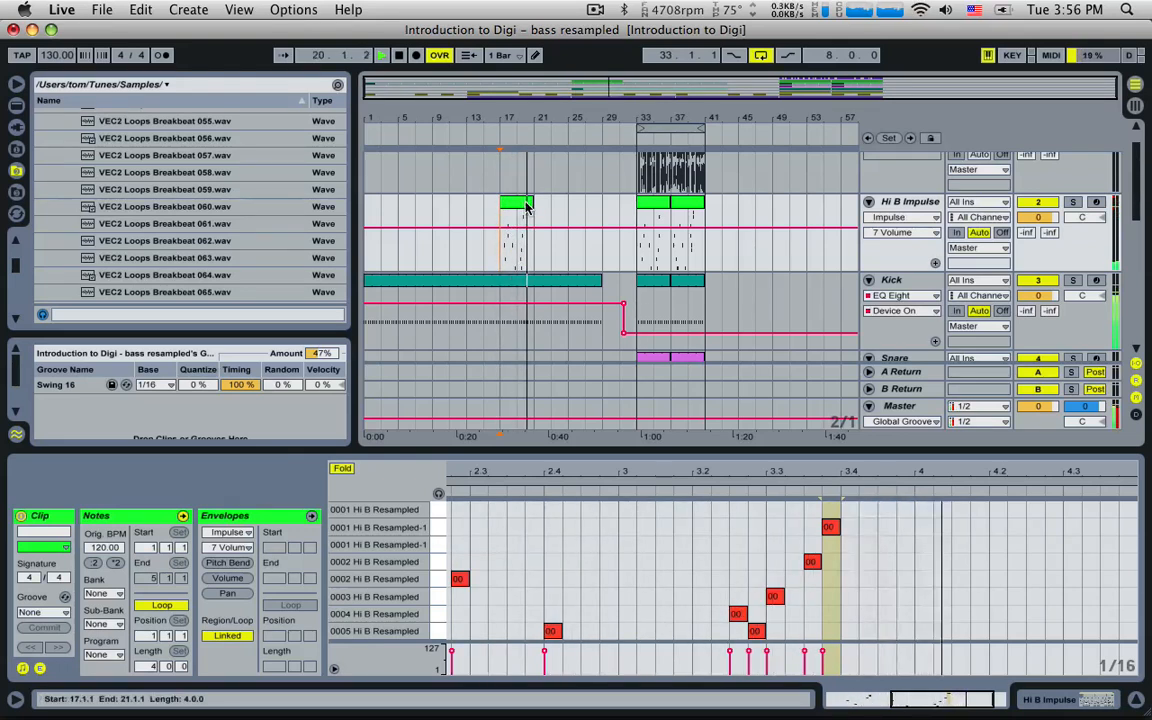
{"action": "key", "text": "space"}
- Draw five sixteenth notes in the fourth bar of the Hi B Impulse copy, using the 0004, 0002 and 0005 samples
{"action": "double_click", "coordinate": [514, 203]}
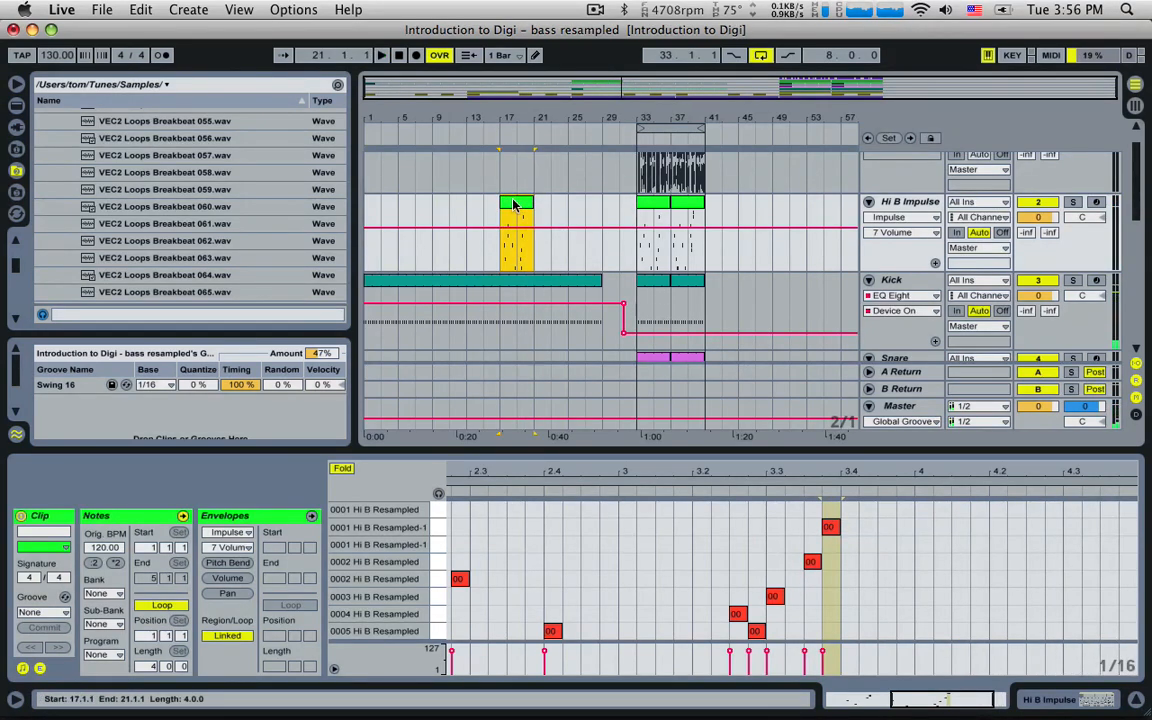
{"action": "left_click_drag", "start_coordinate": [846, 704], "coordinate": [920, 638]}
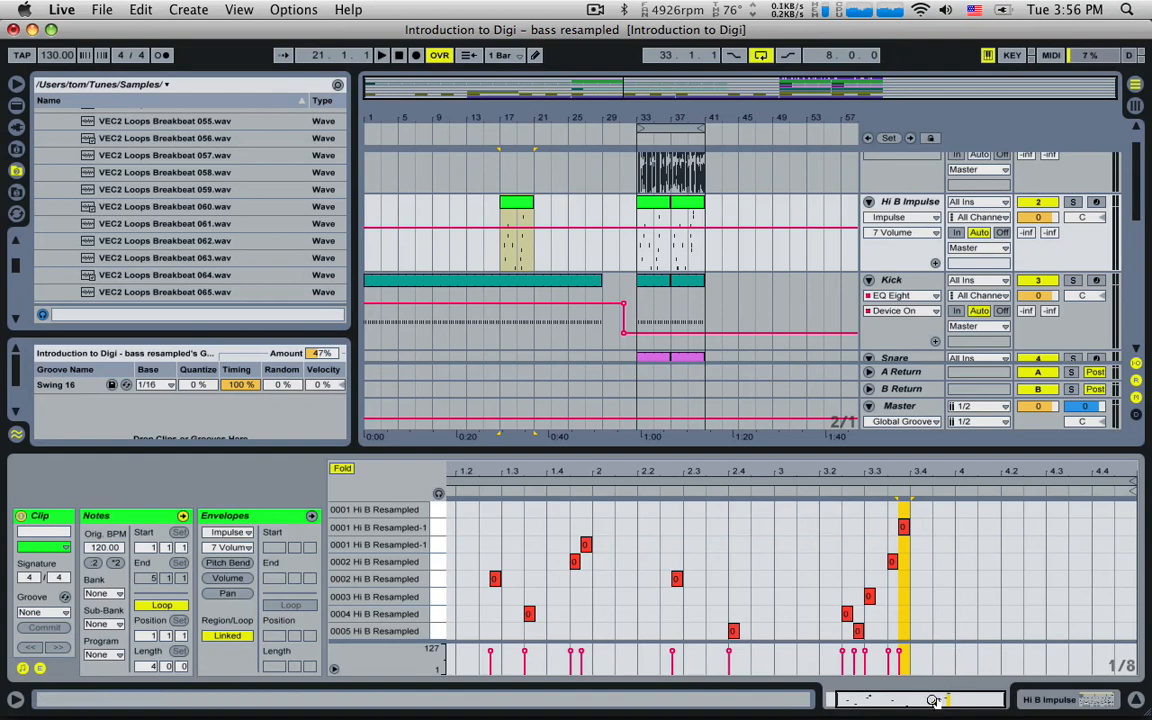
{"action": "left_click_drag", "start_coordinate": [932, 701], "coordinate": [952, 708]}
{"action": "double_click", "coordinate": [941, 619]}
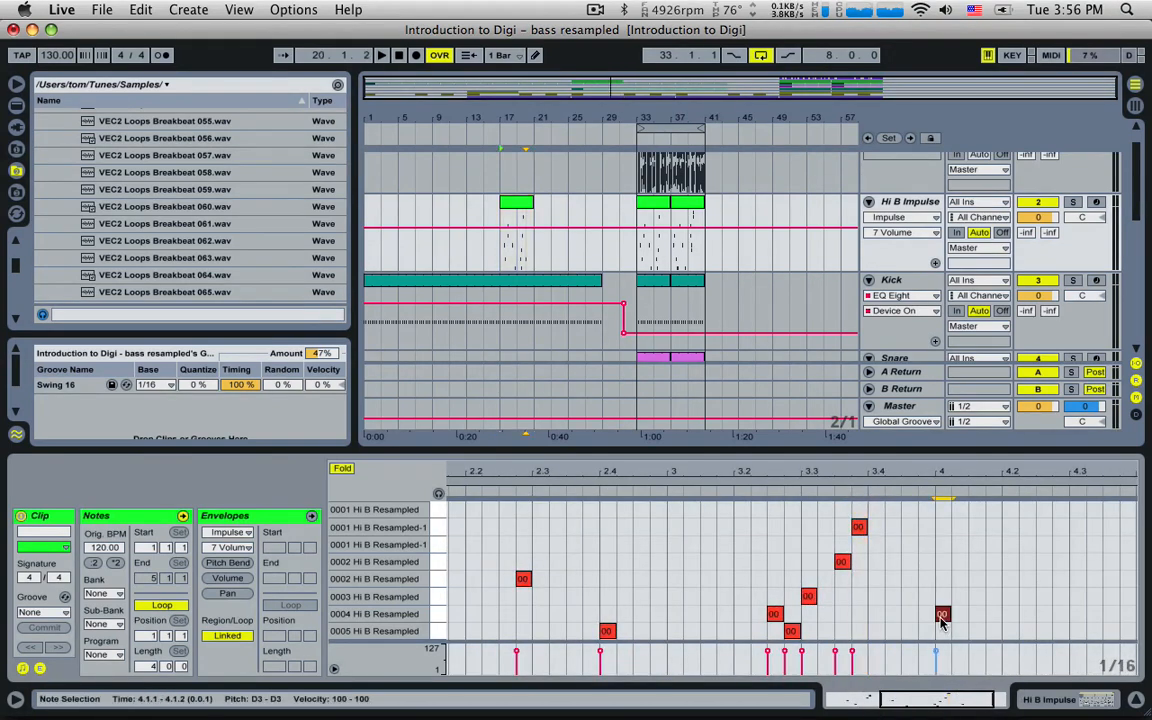
{"action": "double_click", "coordinate": [992, 598]}
{"action": "double_click", "coordinate": [1043, 545]}
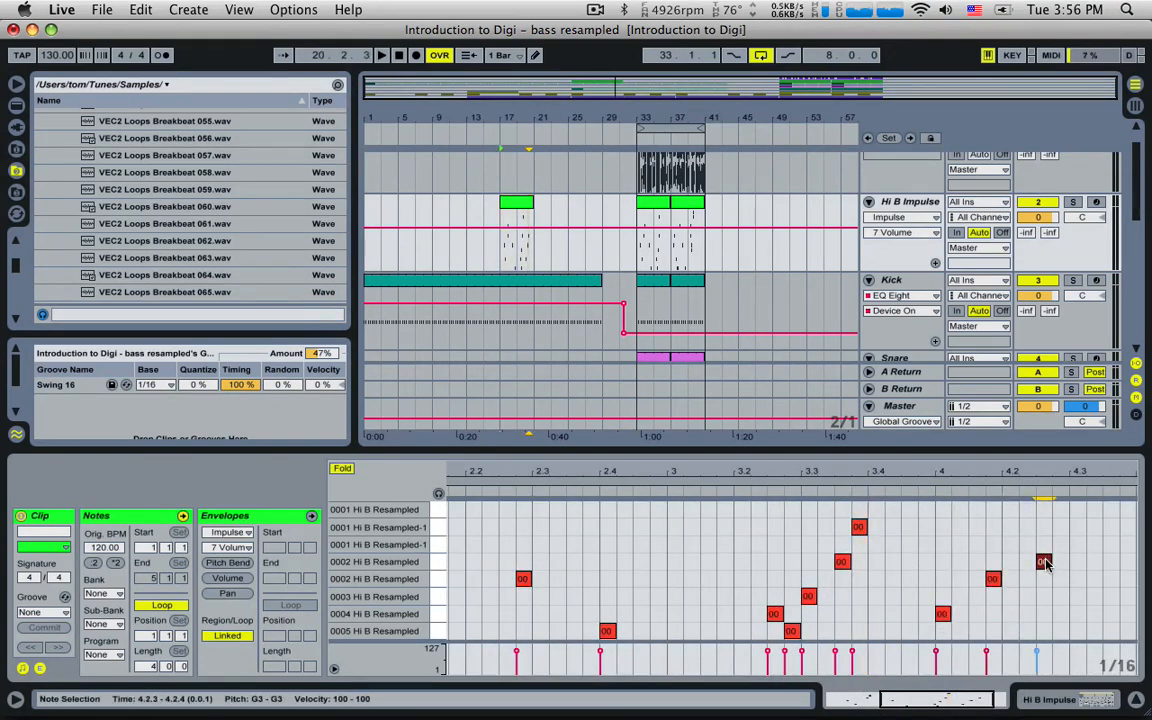
{"action": "double_click", "coordinate": [1094, 631]}
{"action": "left_click", "coordinate": [542, 255]}
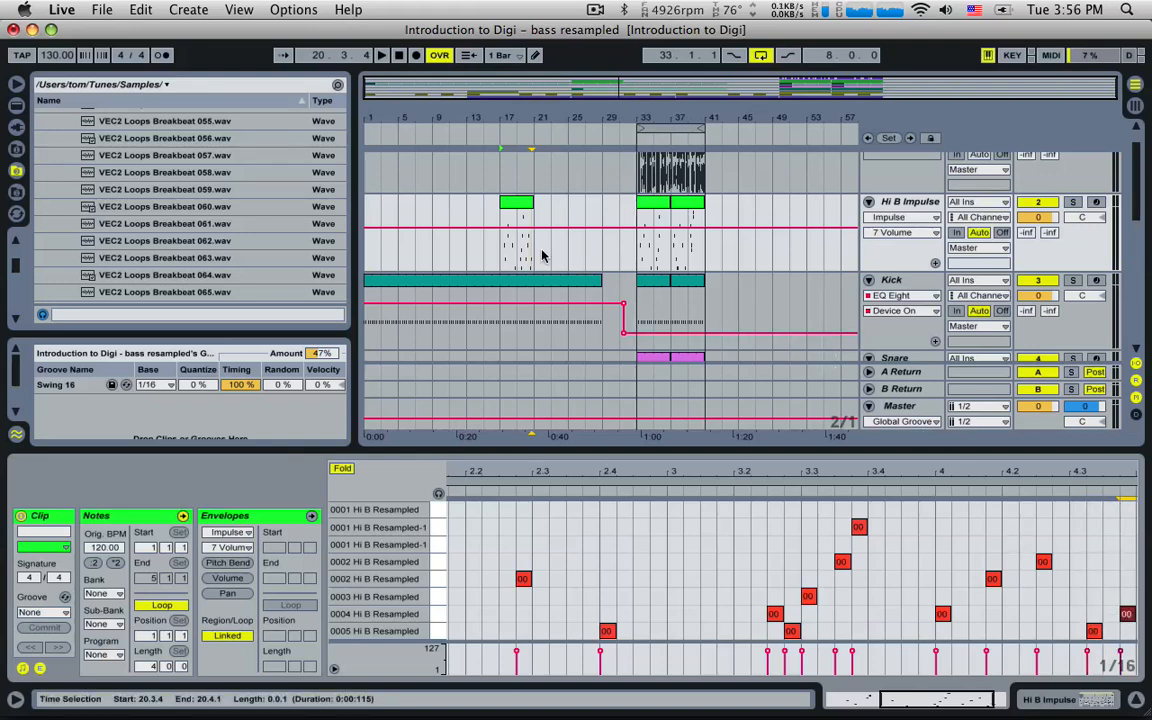
- With playback running, add sixteenth notes at 4.4.2 on sample 0004 and 4.4.3 on sample 0003 in the Hi B Impulse copy
{"action": "key", "text": "space"}
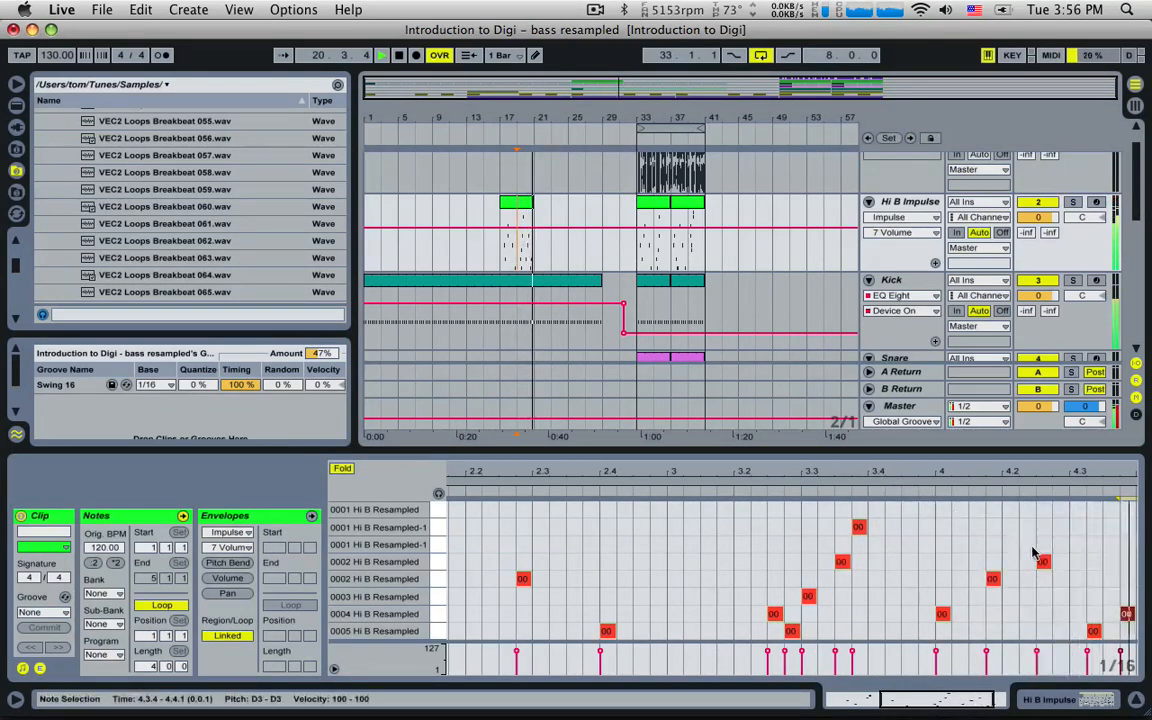
{"action": "left_click", "coordinate": [1097, 618]}
{"action": "double_click", "coordinate": [1097, 617]}
{"action": "double_click", "coordinate": [1112, 580]}
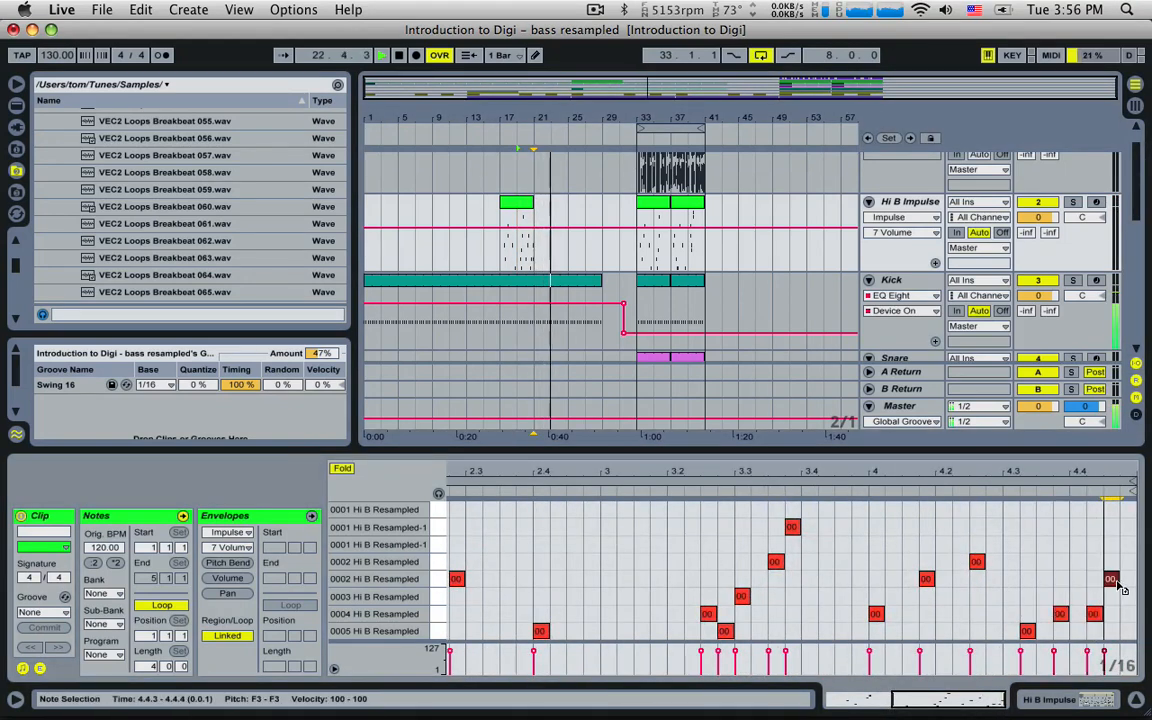
{"action": "left_click_drag", "start_coordinate": [1120, 587], "coordinate": [1136, 587]}
{"action": "left_click", "coordinate": [549, 268]}
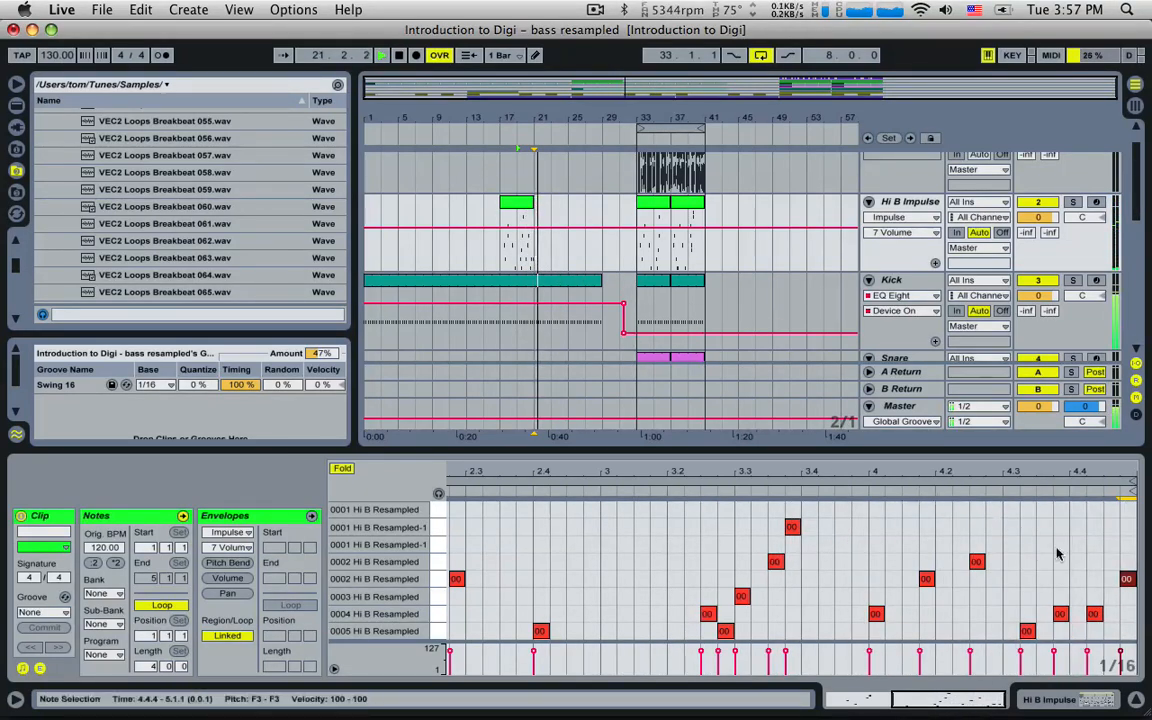
{"action": "left_click_drag", "start_coordinate": [1125, 585], "coordinate": [1108, 602]}
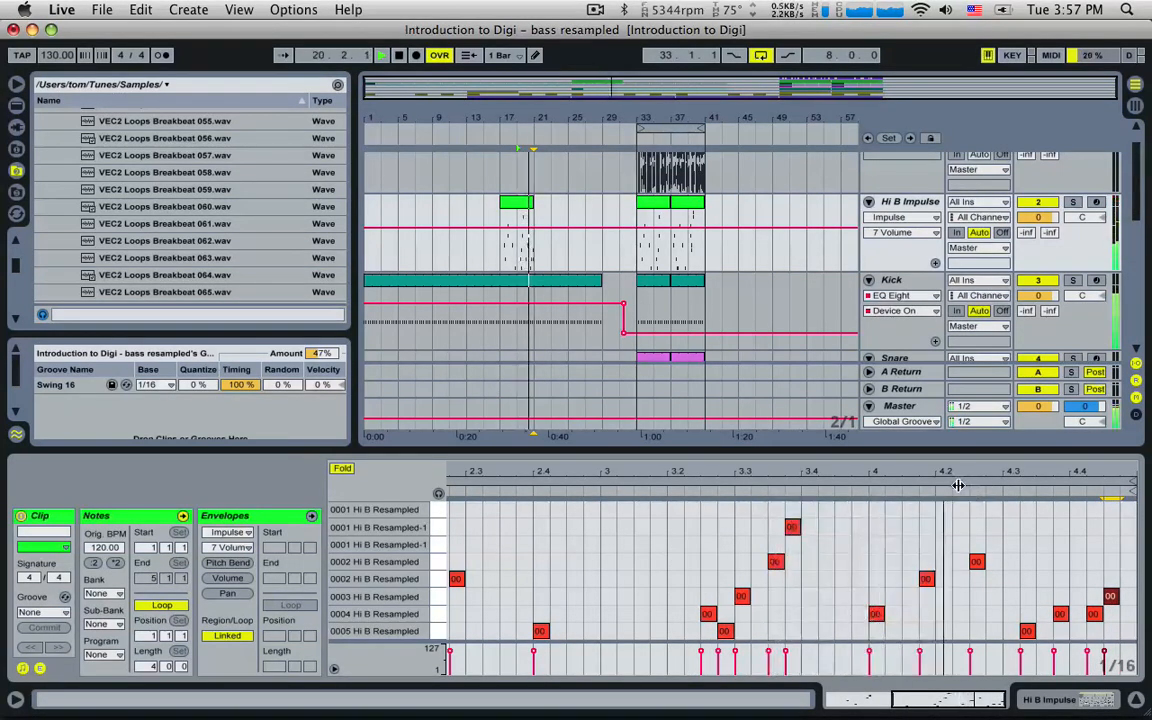
- Extend the looped Hi B Impulse copy to bar 33, listen to it, and stop playback
{"action": "left_click_drag", "start_coordinate": [533, 205], "coordinate": [603, 207]}
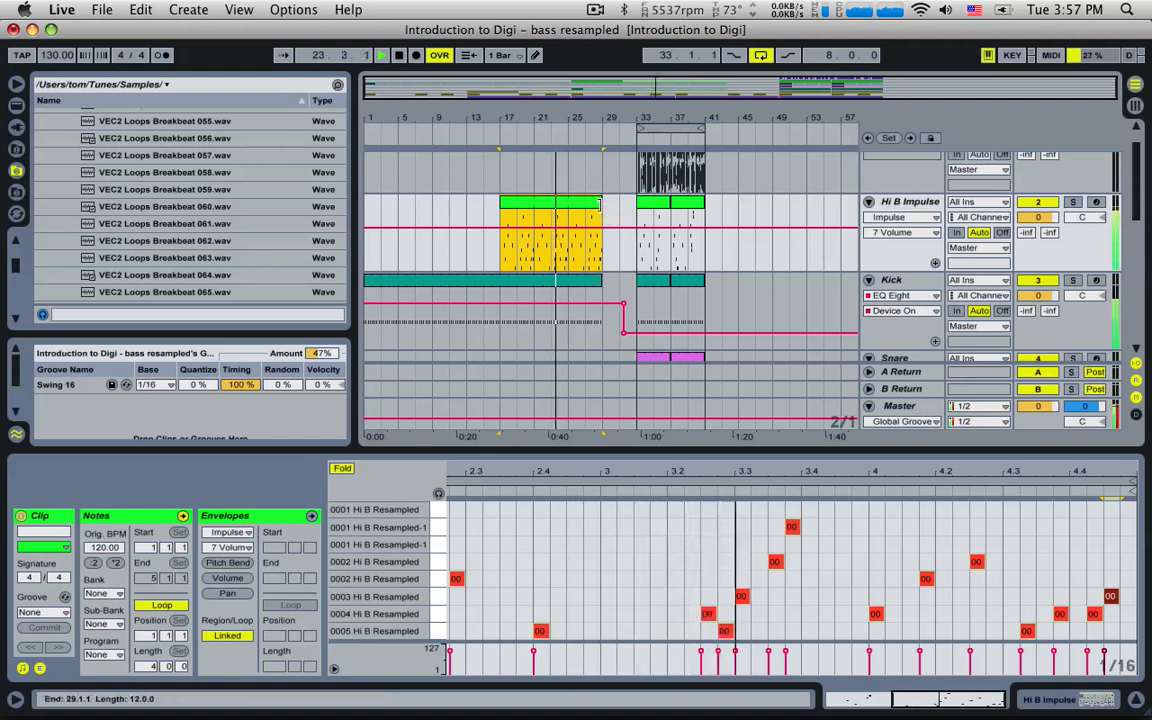
{"action": "left_click_drag", "start_coordinate": [599, 204], "coordinate": [629, 206]}
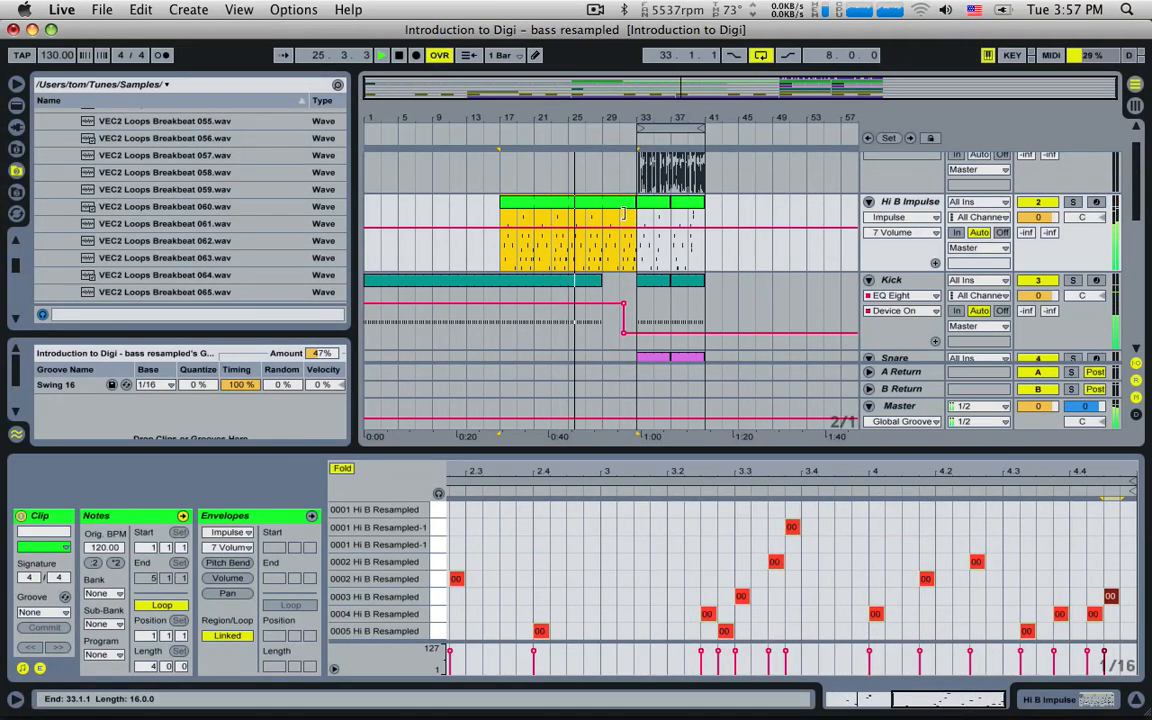
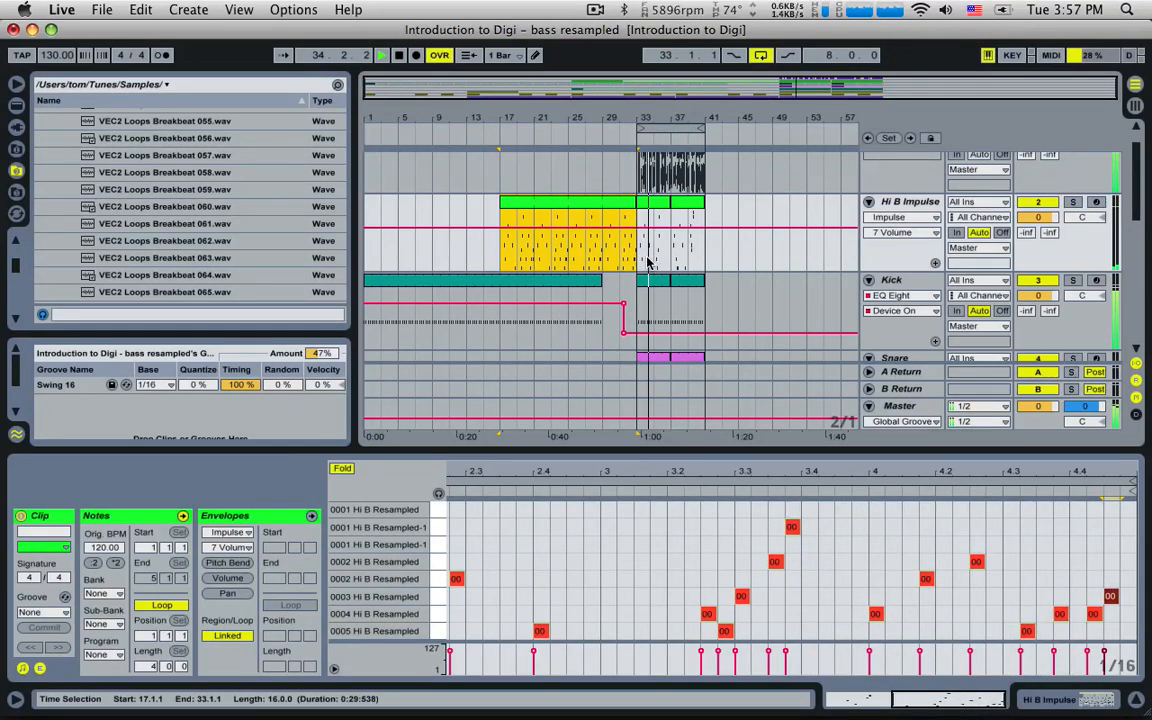
{"action": "scroll", "coordinate": [646, 262], "scroll_direction": "up", "scroll_amount": 2}
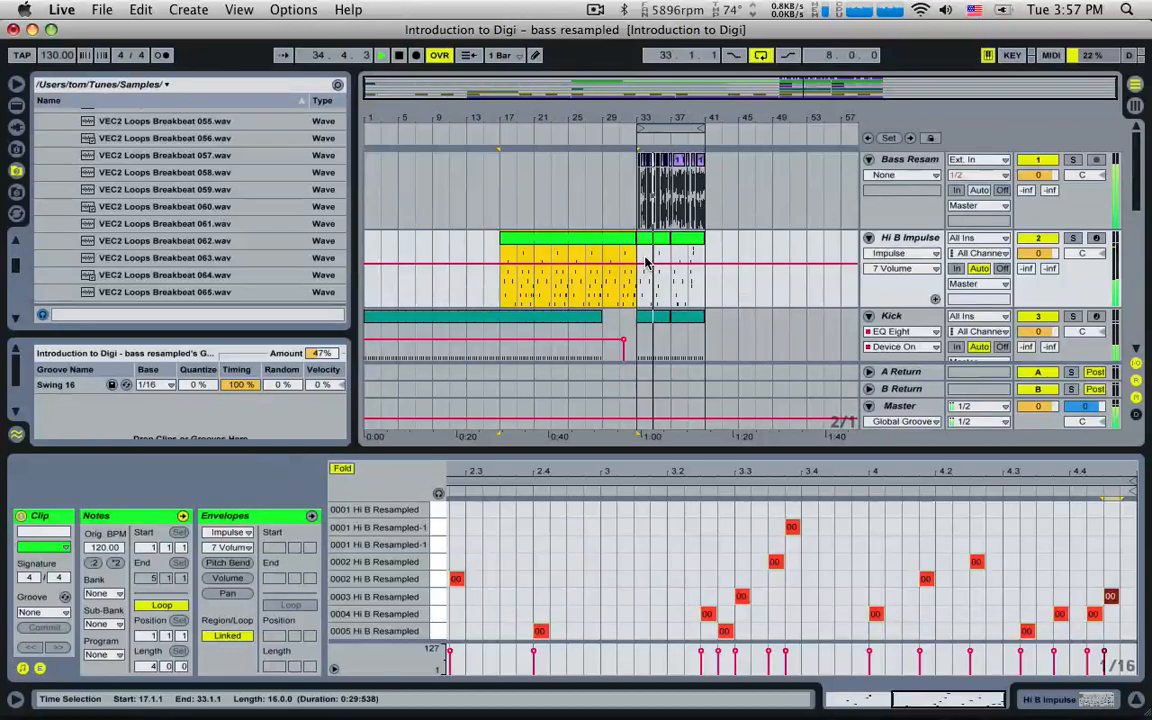
{"action": "left_click", "coordinate": [586, 288]}
{"action": "scroll", "coordinate": [582, 287], "scroll_direction": "down", "scroll_amount": 2}
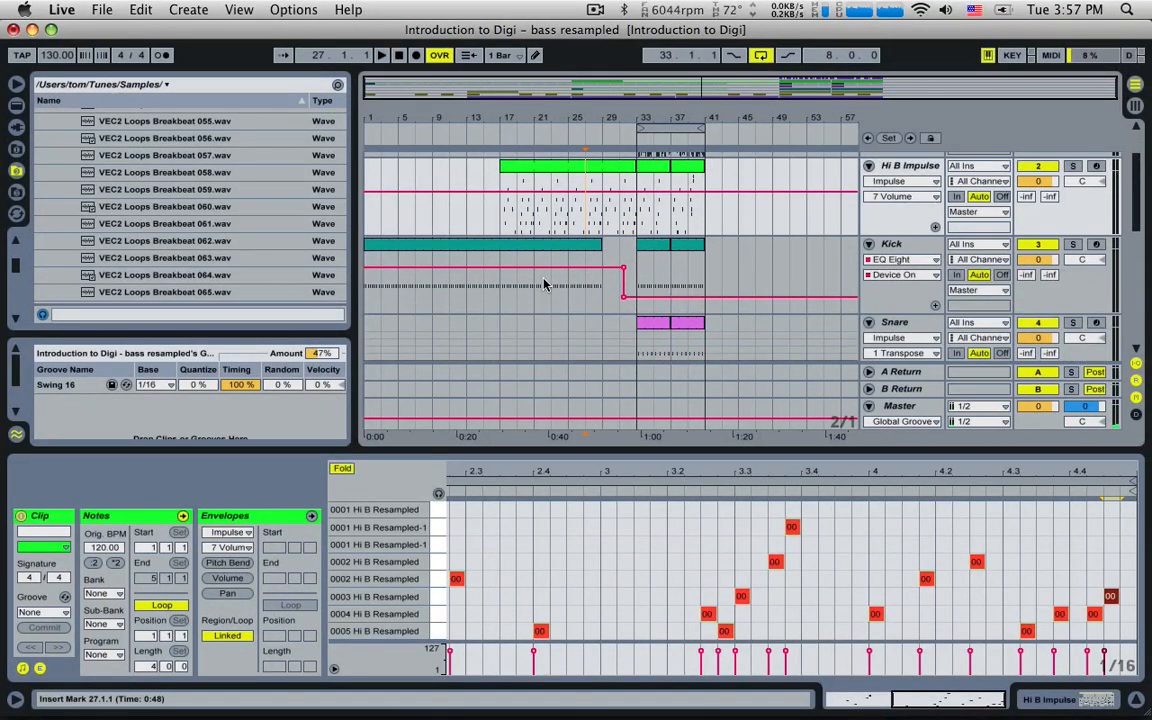
{"action": "left_click", "coordinate": [485, 218]}
{"action": "left_click_drag", "start_coordinate": [494, 218], "coordinate": [573, 223]}
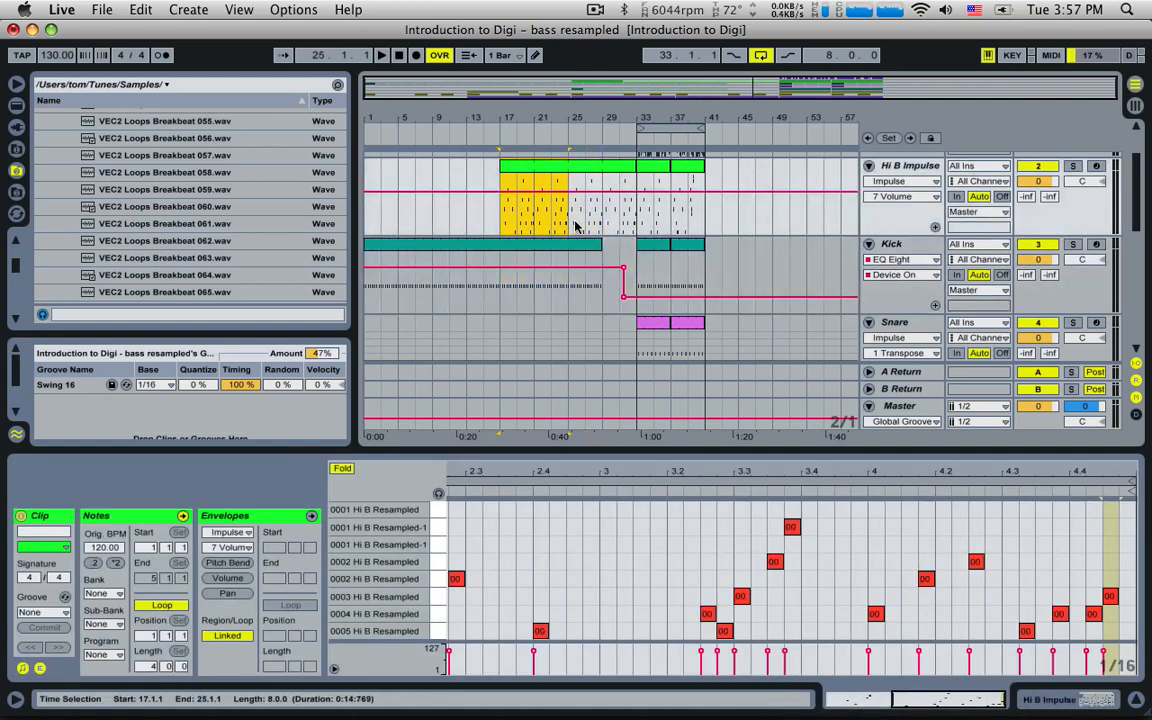
{"action": "left_click", "coordinate": [513, 221]}
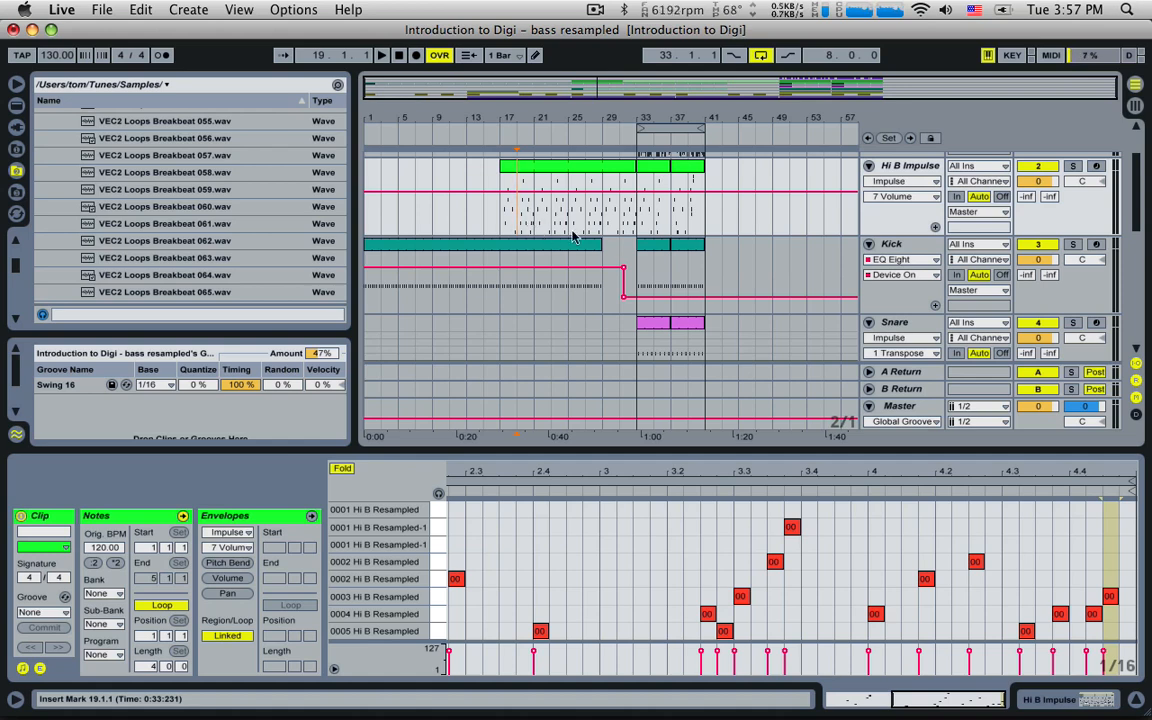
- Insert a new MIDI track below Synth Stab, name it "White Noise", and unfold it
{"action": "scroll", "coordinate": [750, 278], "scroll_direction": "down", "scroll_amount": 5}
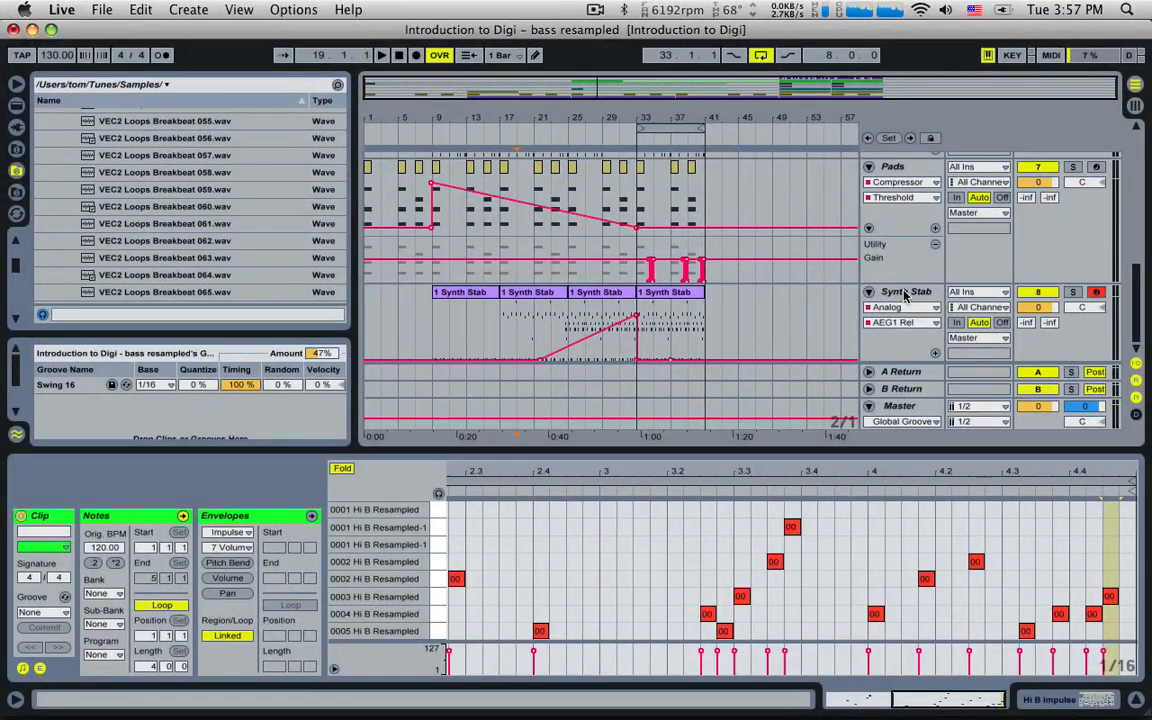
{"action": "left_click", "coordinate": [904, 293]}
{"action": "key", "text": "super+shift+t"}
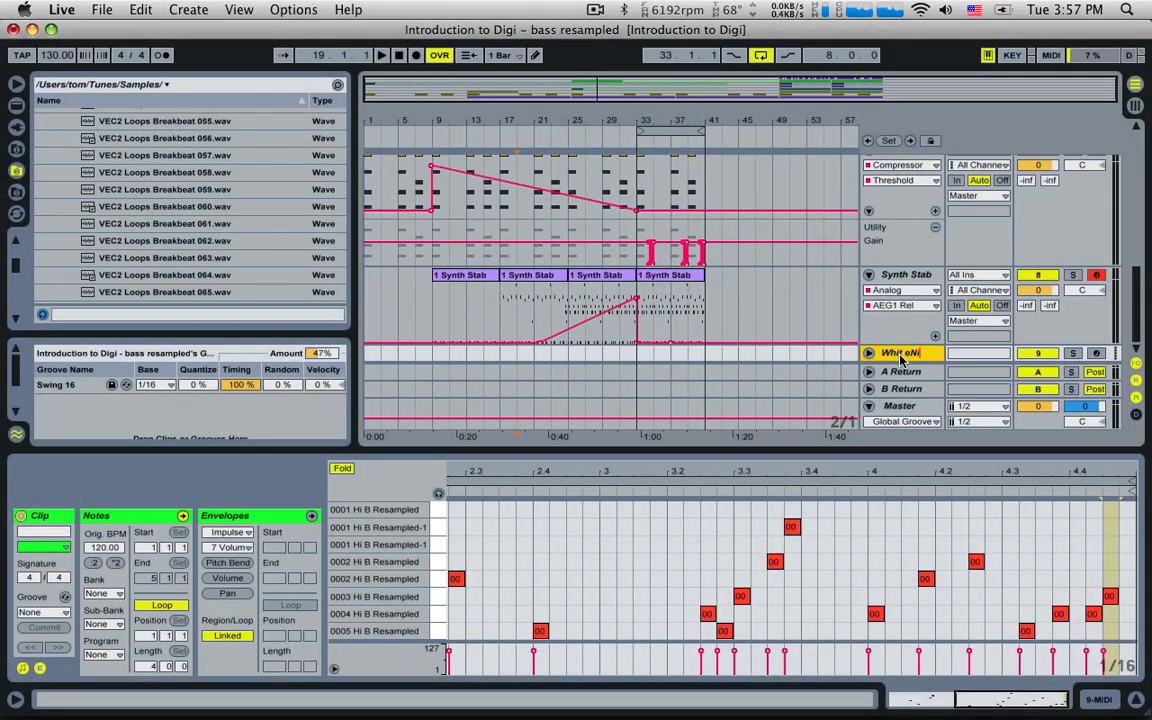
{"action": "left_click", "coordinate": [901, 359]}
{"action": "type", "text": "White Noise"}
{"action": "key", "text": "Return"}
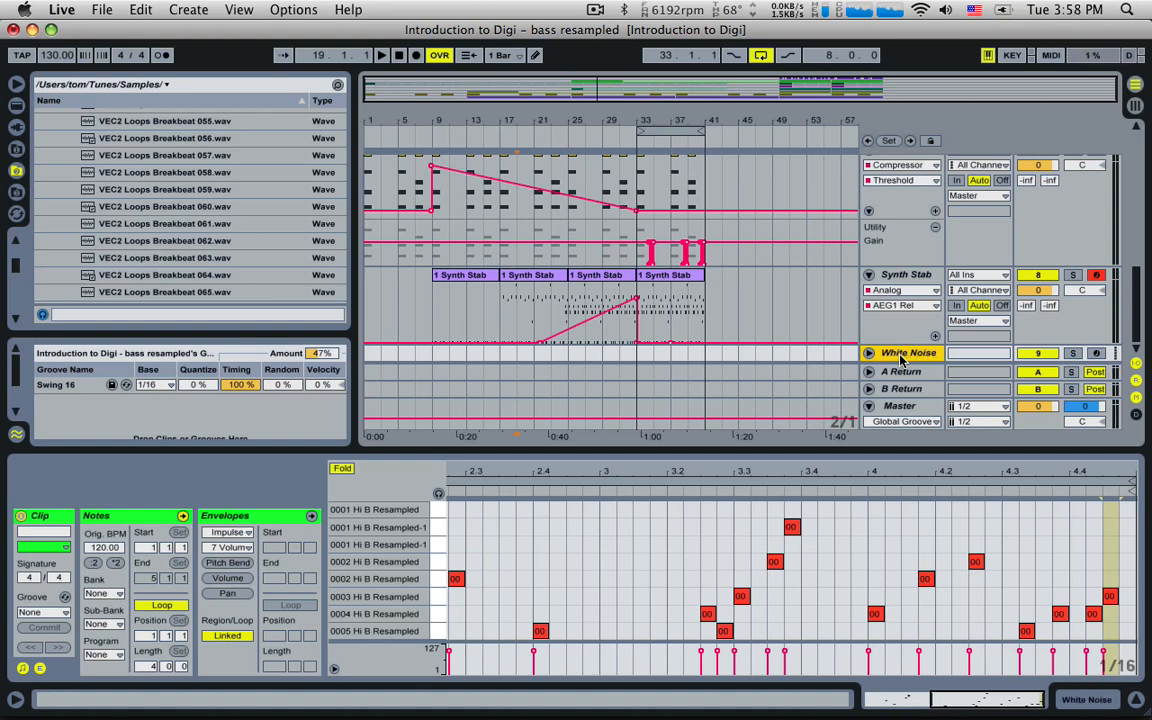
{"action": "left_click", "coordinate": [869, 353]}
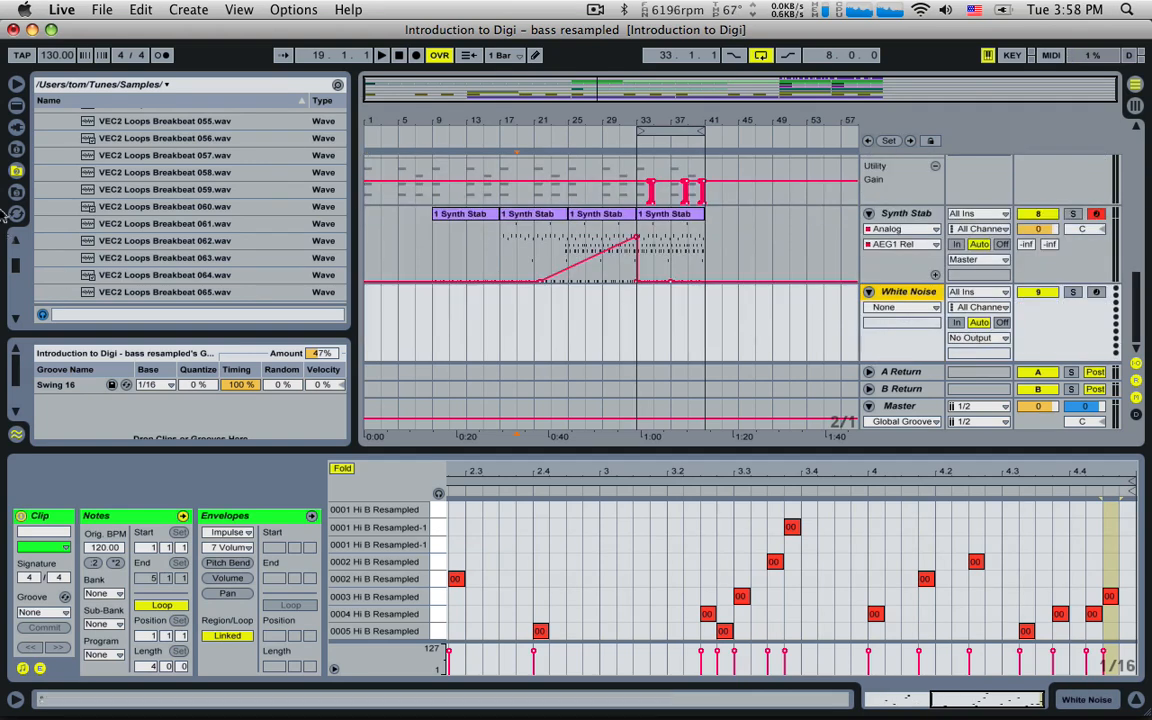
- Load an Analog instrument onto the White Noise track, switching off Osc1 and switching on its noise generator
{"action": "left_click", "coordinate": [16, 106]}
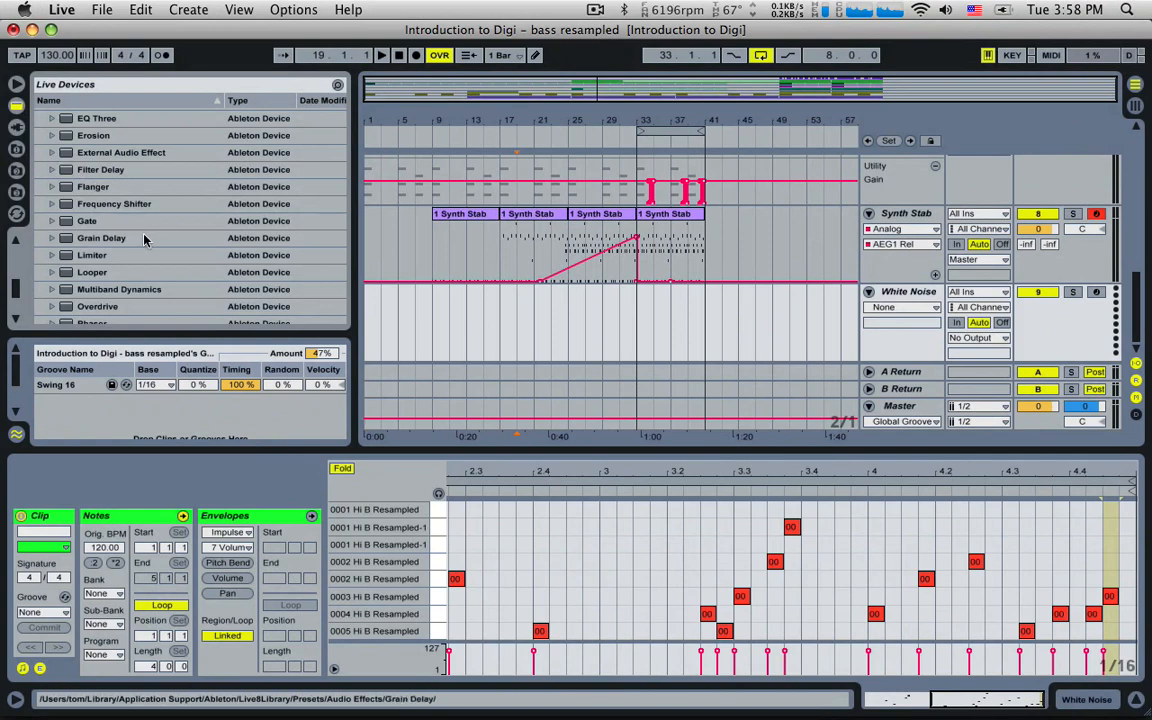
{"action": "left_click", "coordinate": [17, 435]}
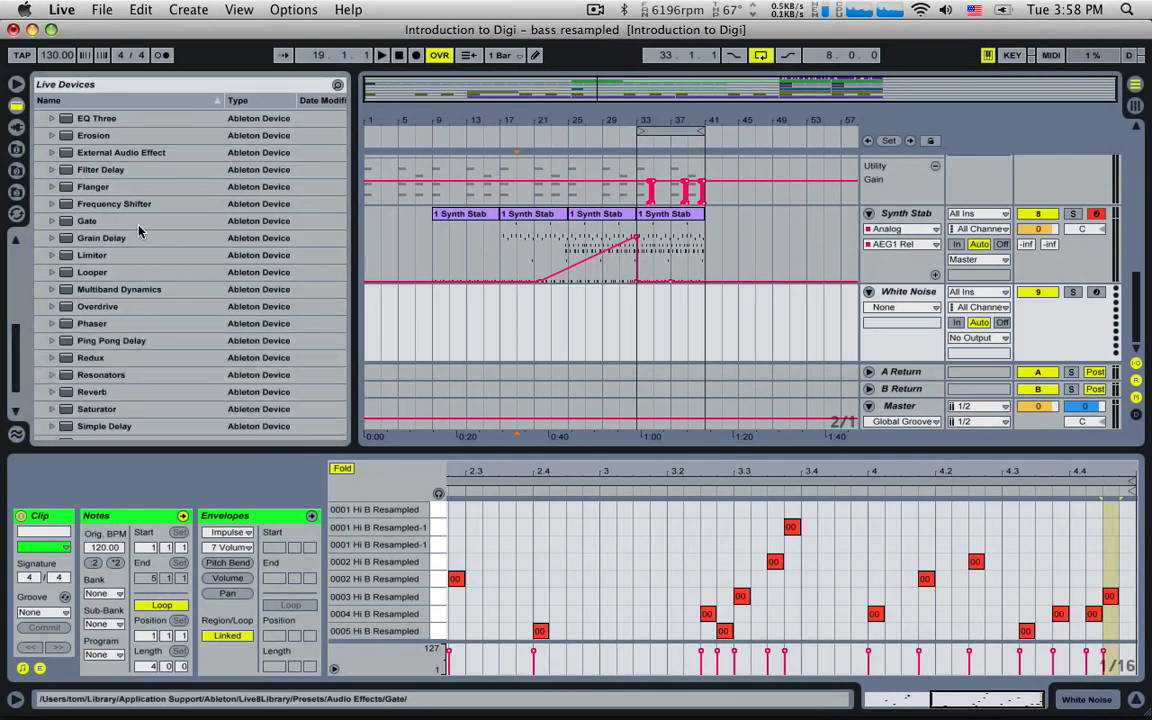
{"action": "scroll", "coordinate": [139, 232], "scroll_direction": "up", "scroll_amount": 10}
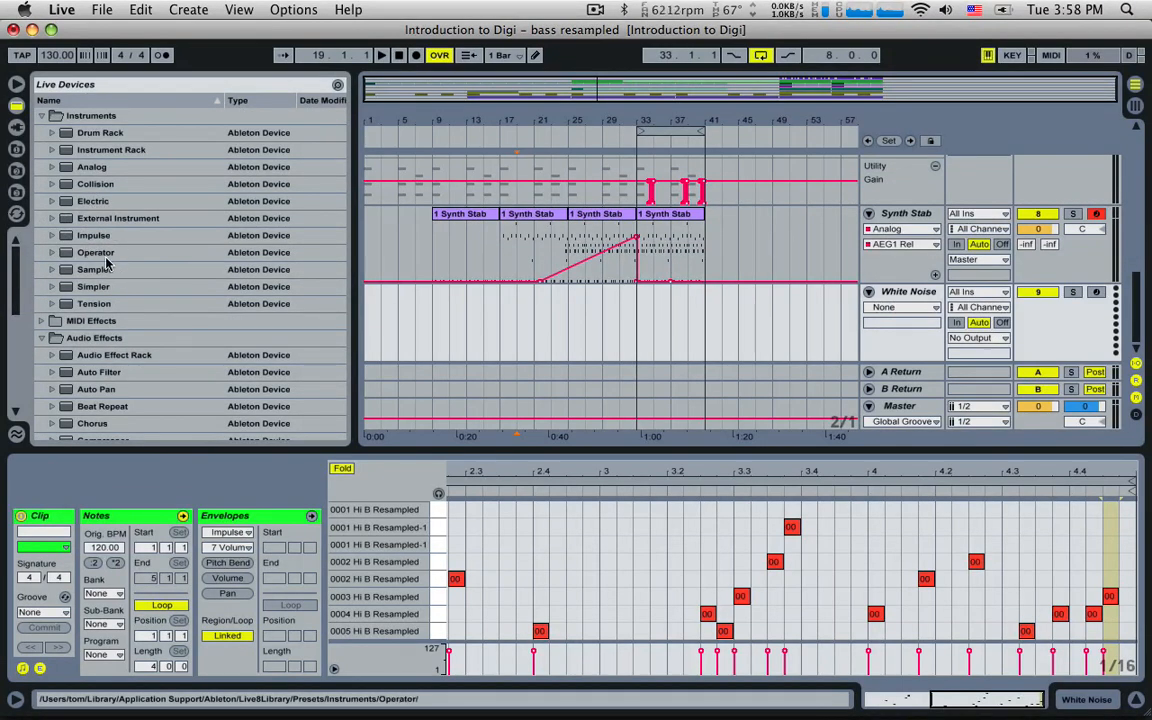
{"action": "left_click", "coordinate": [92, 167]}
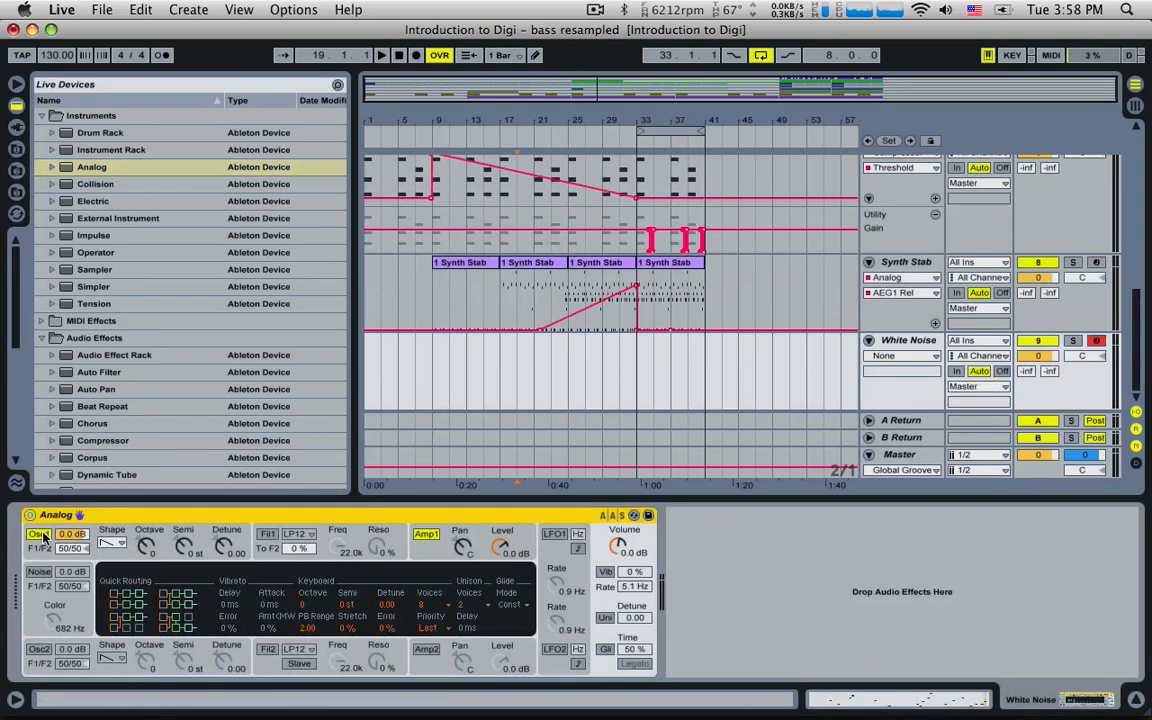
{"action": "left_click", "coordinate": [44, 537]}
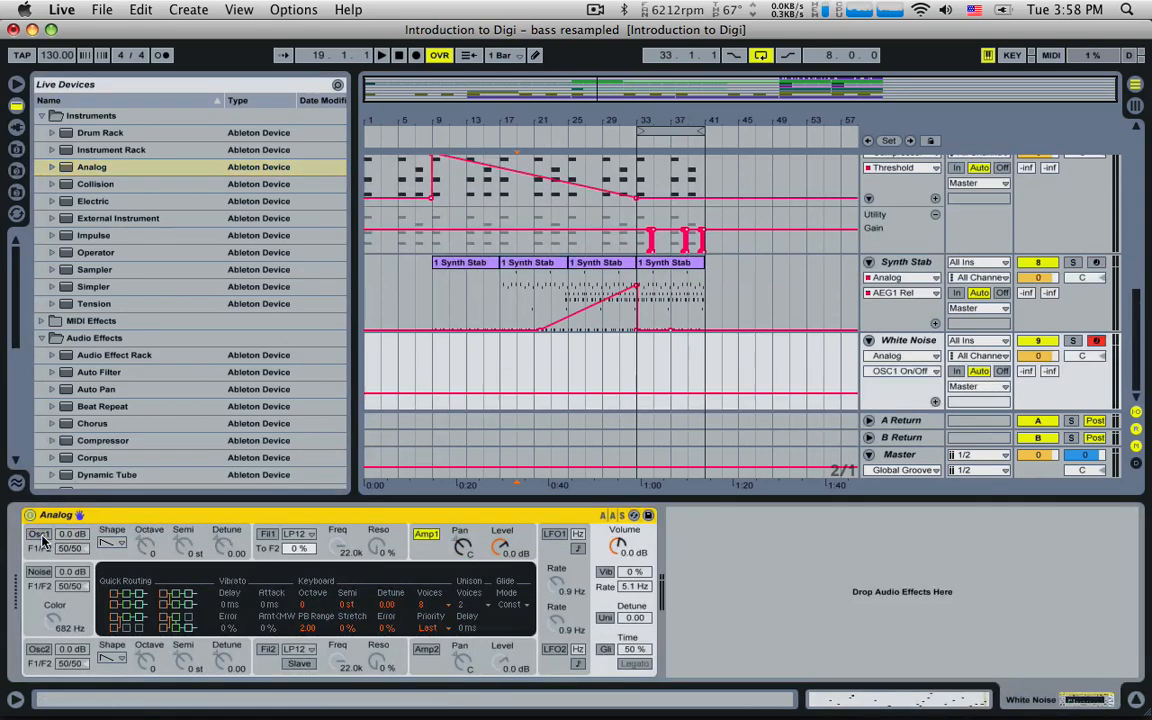
{"action": "left_click", "coordinate": [40, 572]}
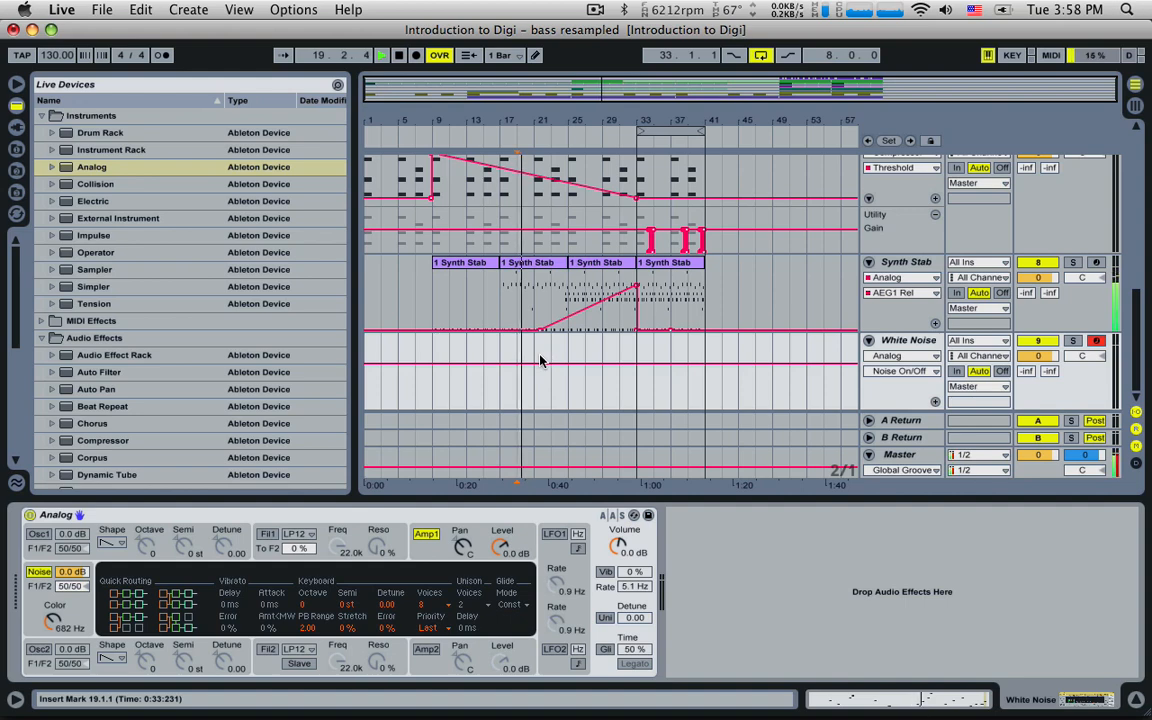
- Create a MIDI clip from bar 17 to bar 33 on White Noise with one C3 note spanning its full length
{"action": "left_click", "coordinate": [502, 354]}
{"action": "left_click_drag", "start_coordinate": [502, 354], "coordinate": [624, 352]}
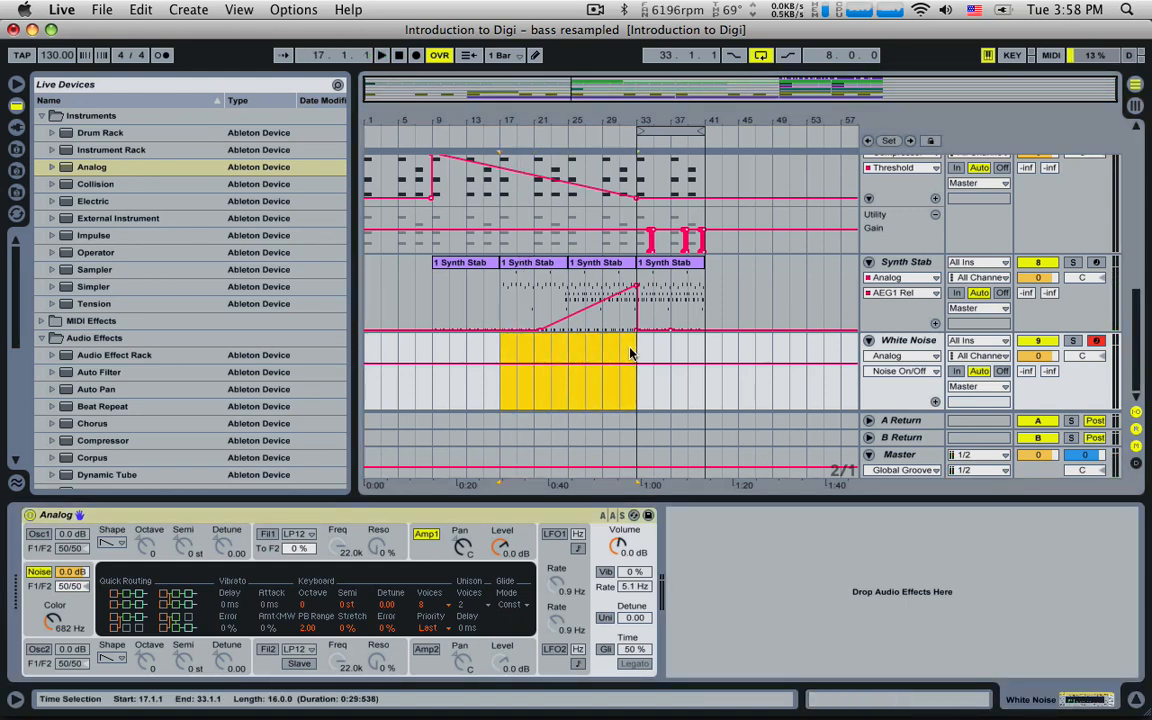
{"action": "key", "text": "super+shift+m"}
{"action": "double_click", "coordinate": [623, 343]}
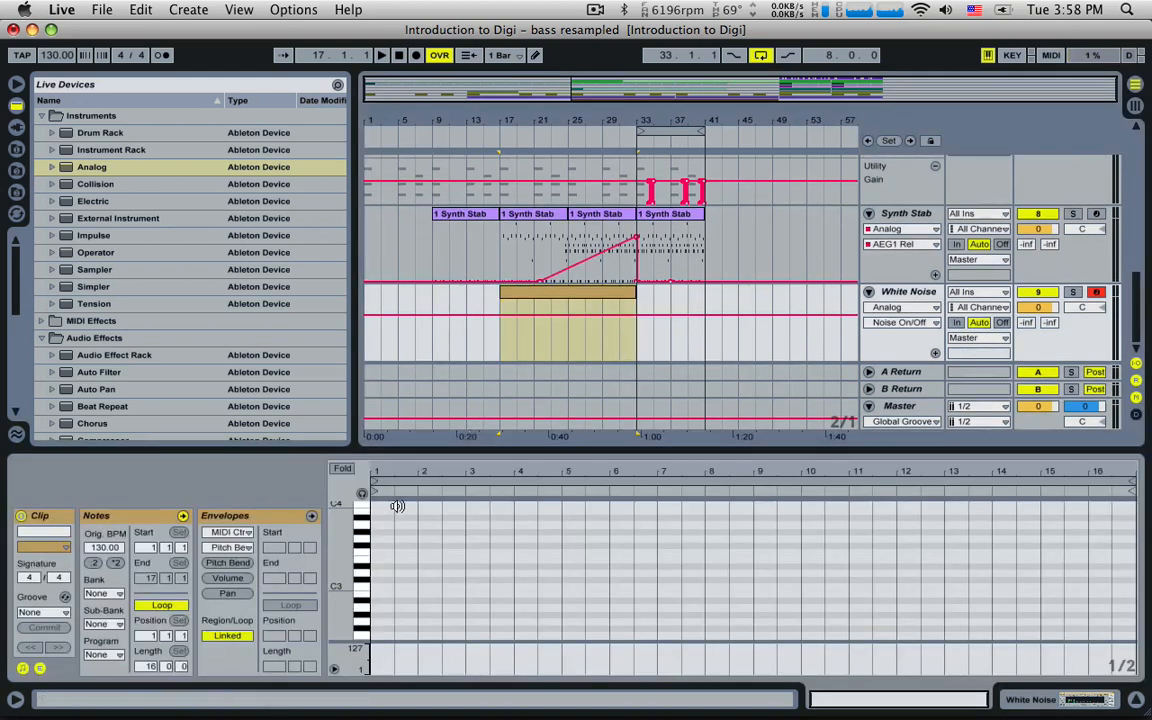
{"action": "double_click", "coordinate": [381, 587]}
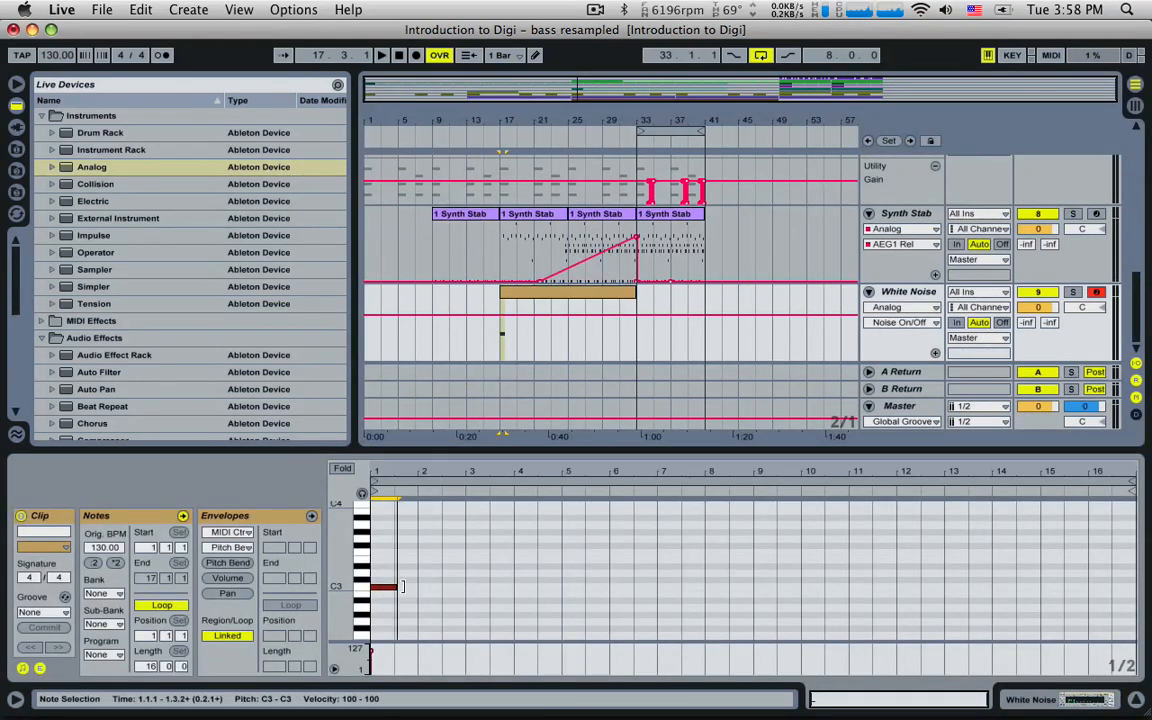
{"action": "left_click_drag", "start_coordinate": [394, 586], "coordinate": [1130, 596]}
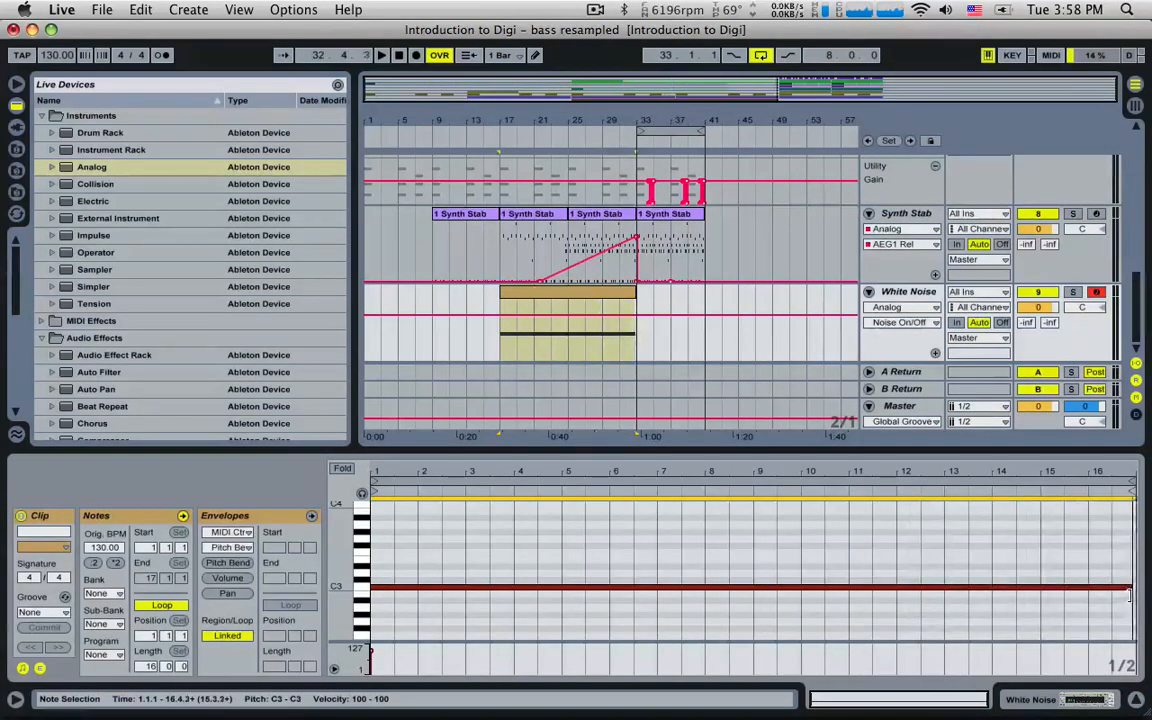
- Solo the White Noise track, play it briefly from bar 17, and show its Analog device
{"action": "left_click", "coordinate": [508, 341]}
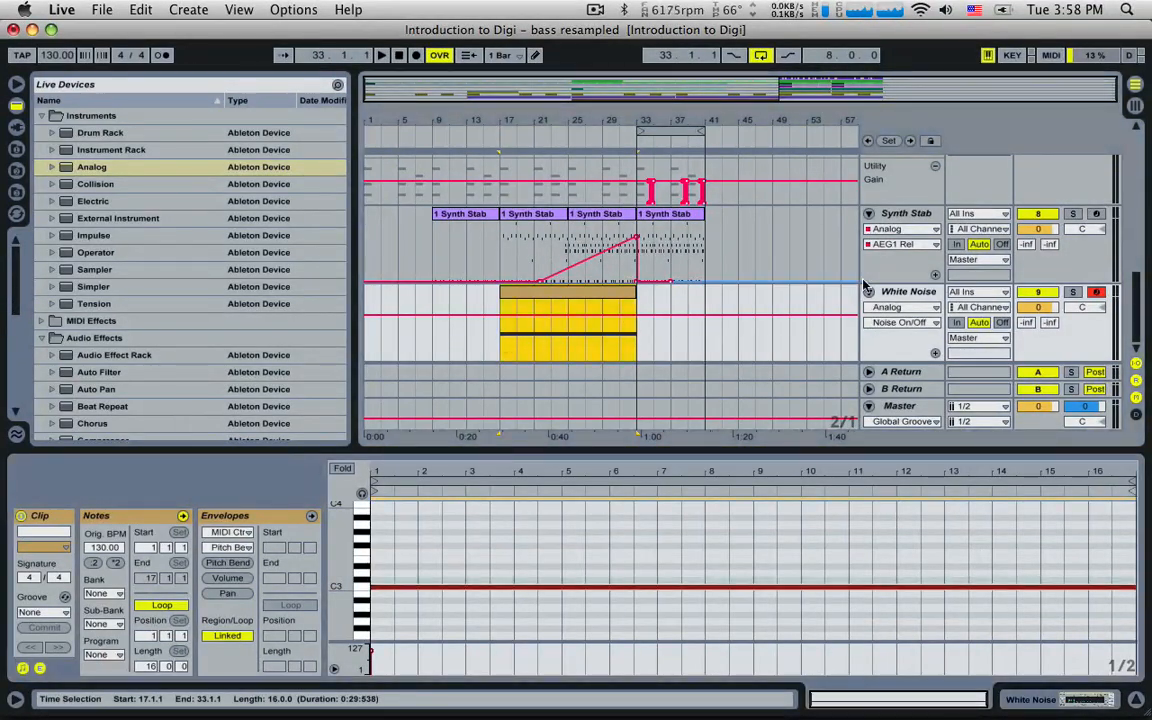
{"action": "key", "text": "space"}
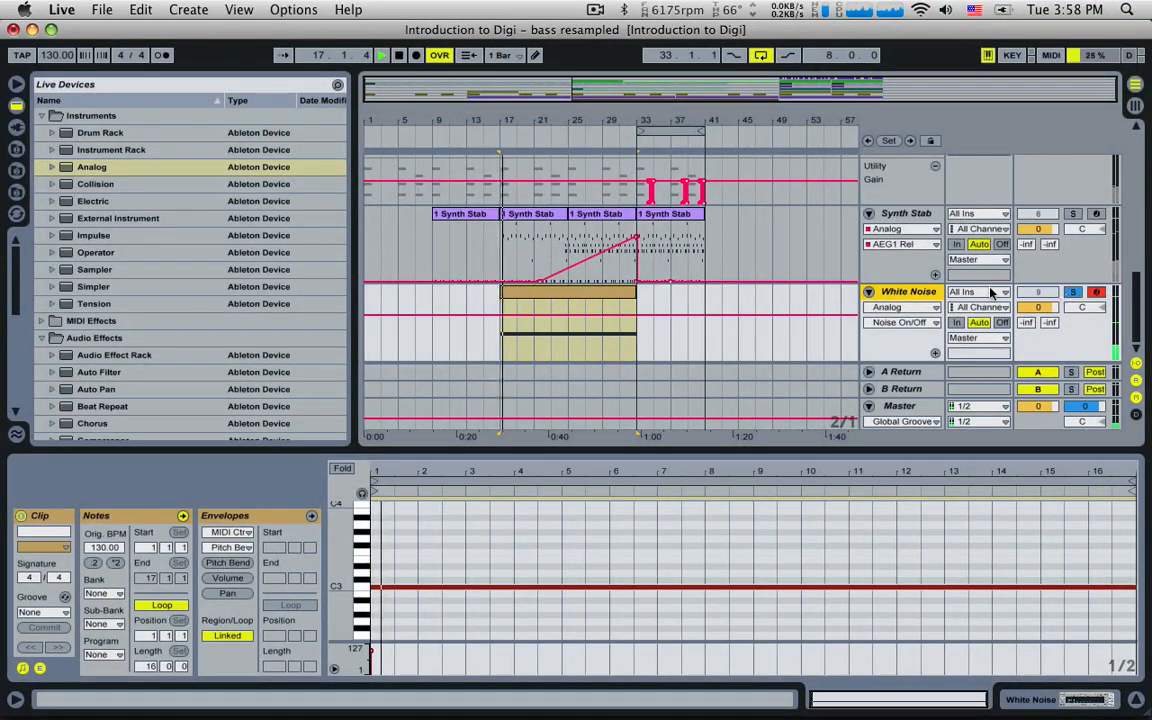
{"action": "double_click", "coordinate": [911, 294]}
{"action": "key", "text": "space"}
{"action": "key", "text": "space"}
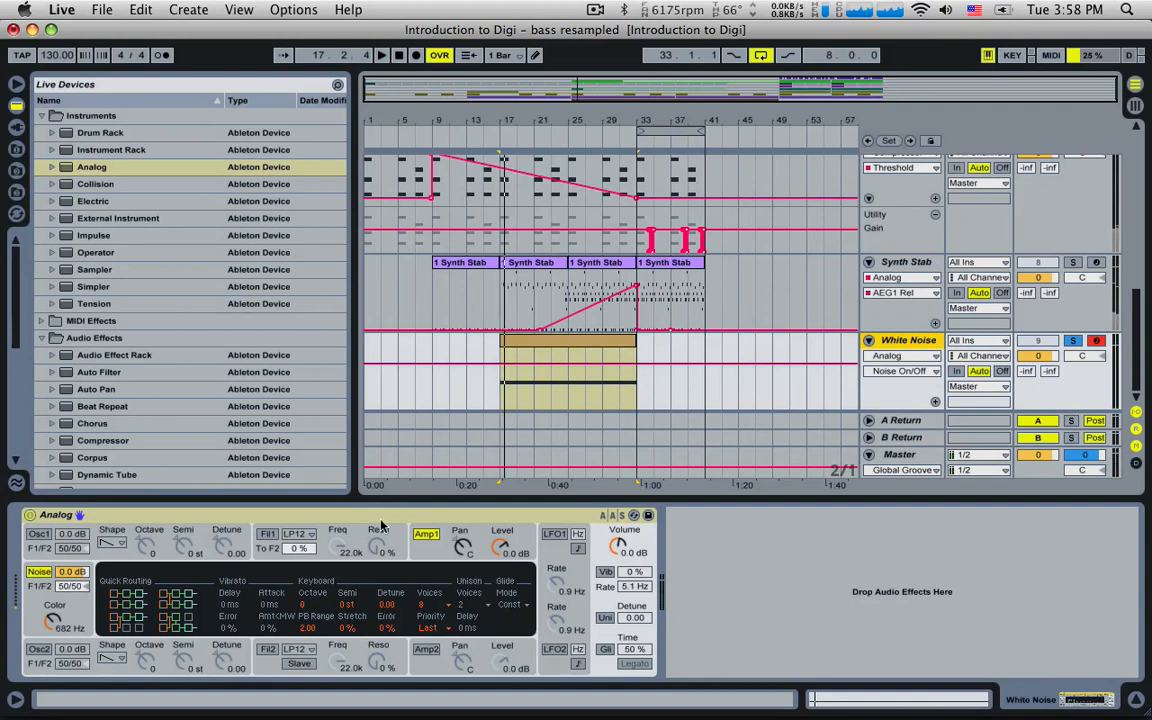
- Set the Amp1 envelope's release to 5 ms and sustain to 1.00, then audition the noise from bar 17
{"action": "left_click", "coordinate": [425, 551]}
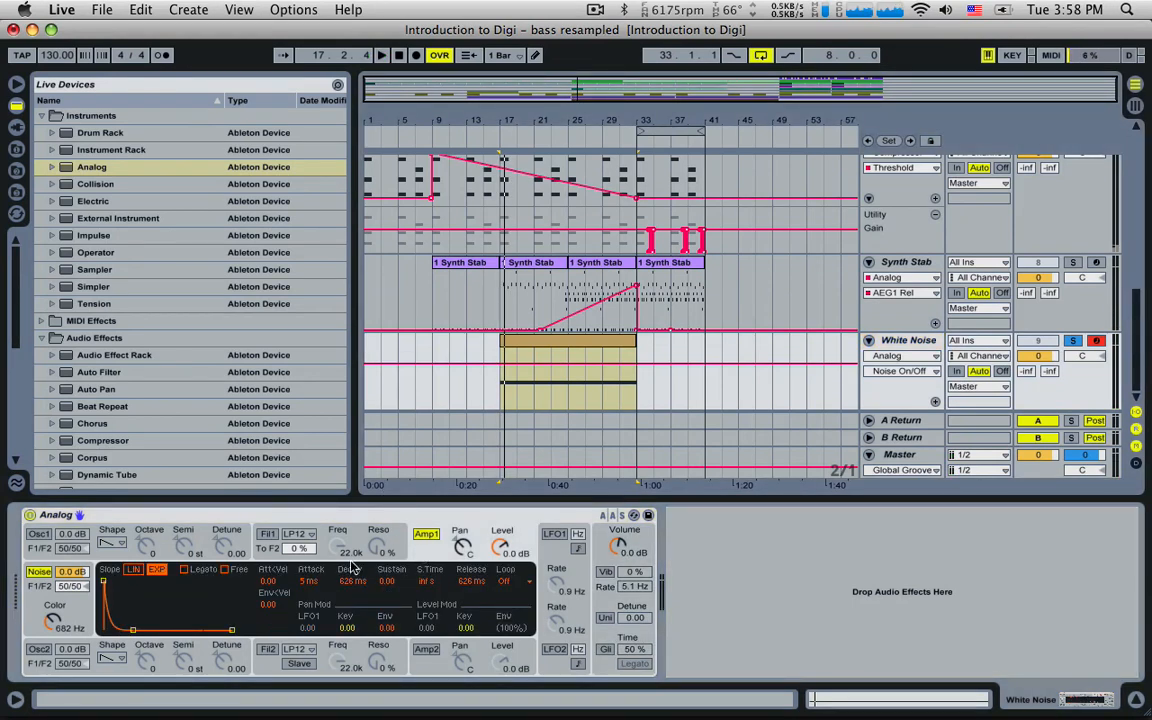
{"action": "left_click_drag", "start_coordinate": [463, 592], "coordinate": [463, 680]}
{"action": "left_click_drag", "start_coordinate": [383, 594], "coordinate": [383, 500]}
{"action": "left_click", "coordinate": [506, 381]}
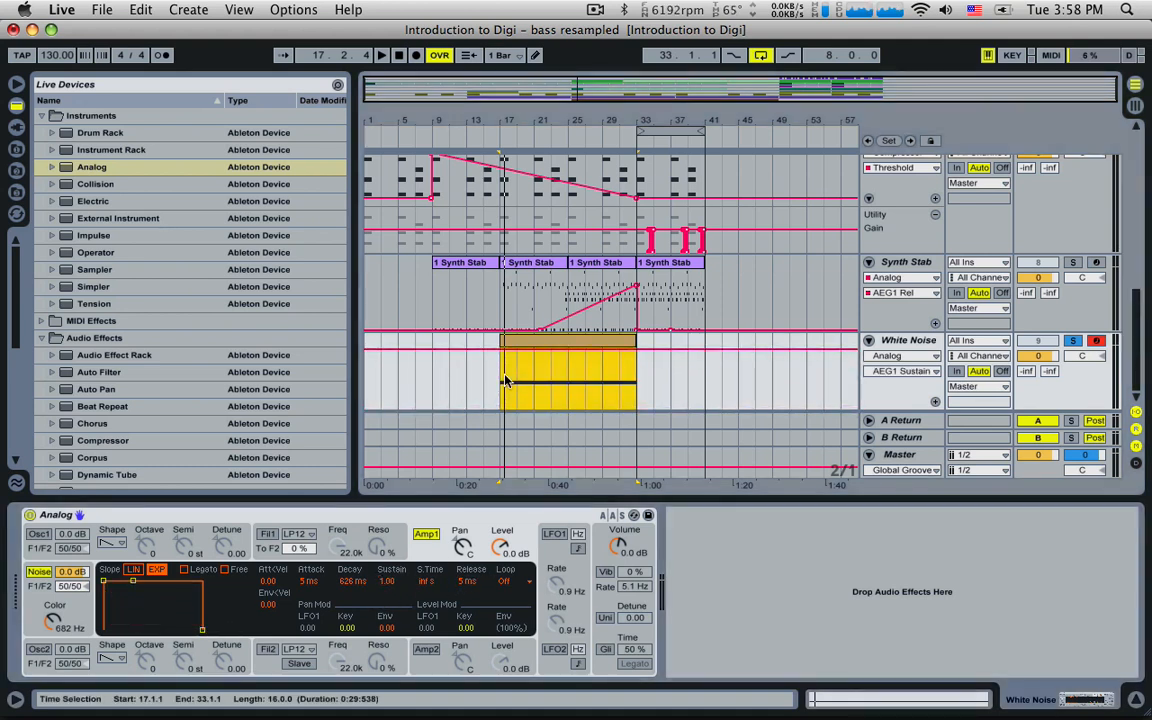
{"action": "left_click", "coordinate": [504, 381]}
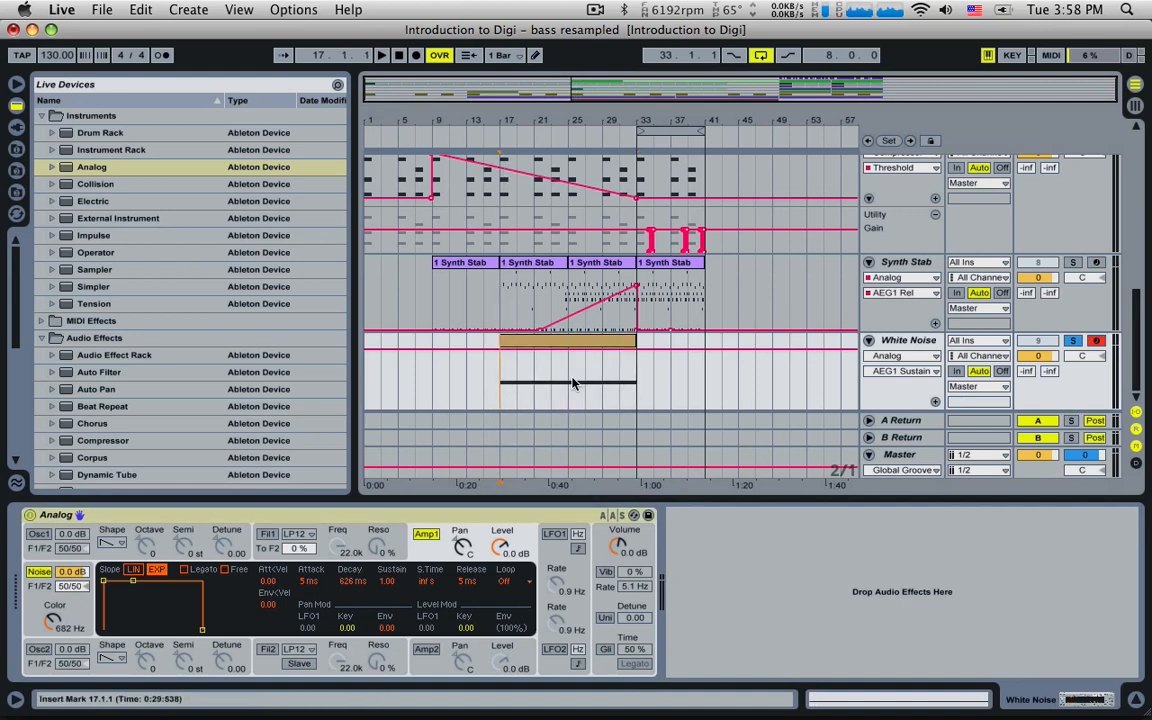
{"action": "key", "text": "space"}
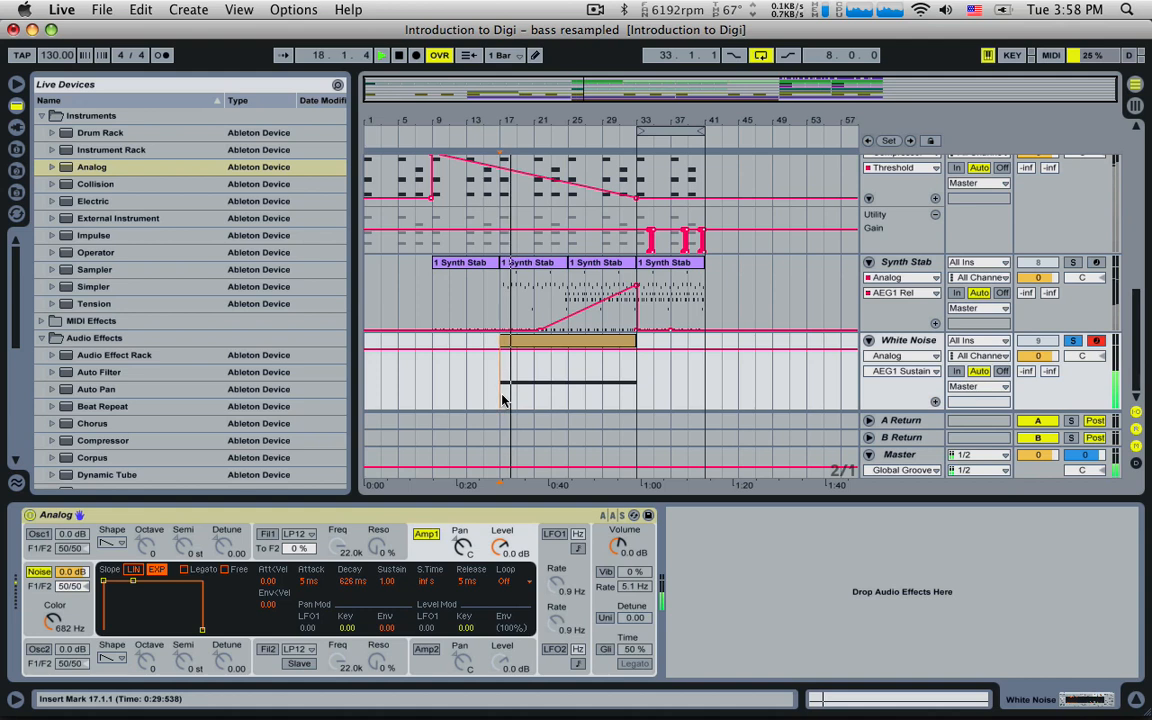
{"action": "key", "text": "space"}
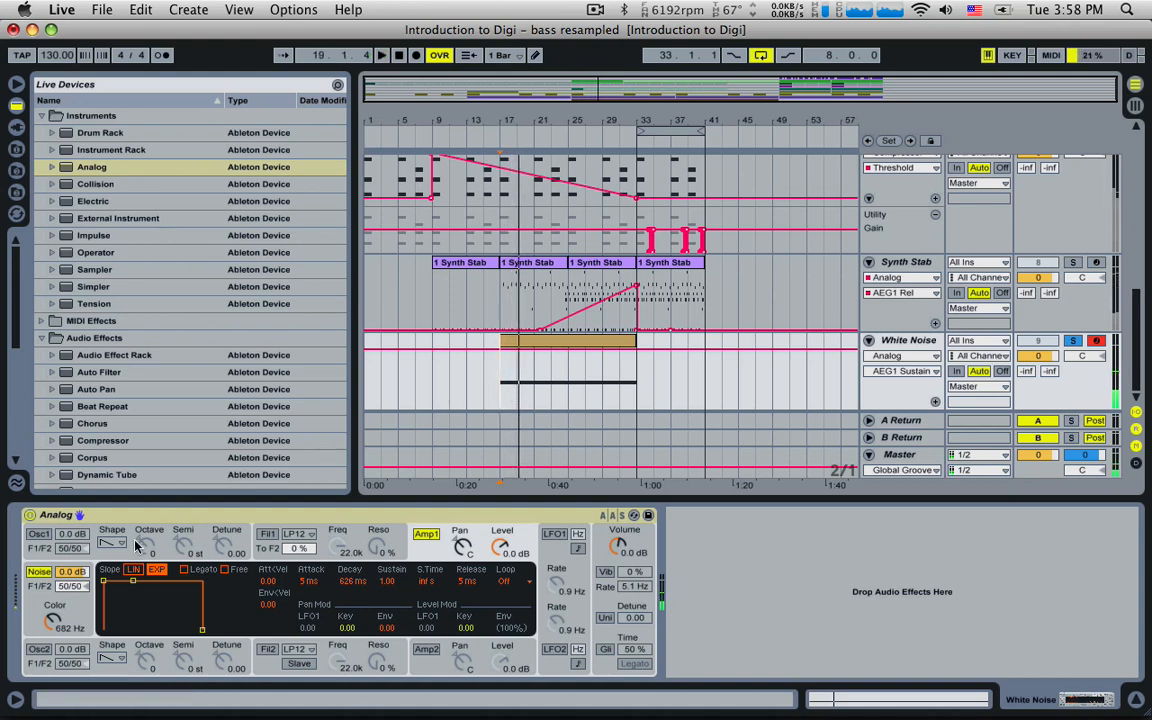
- Raise Analog's noise color to 22.0 kHz and add an EQ Eight after it on the White Noise track
{"action": "left_click_drag", "start_coordinate": [54, 622], "coordinate": [57, 592]}
{"action": "key", "text": "space"}
{"action": "scroll", "coordinate": [113, 373], "scroll_direction": "down", "scroll_amount": 1}
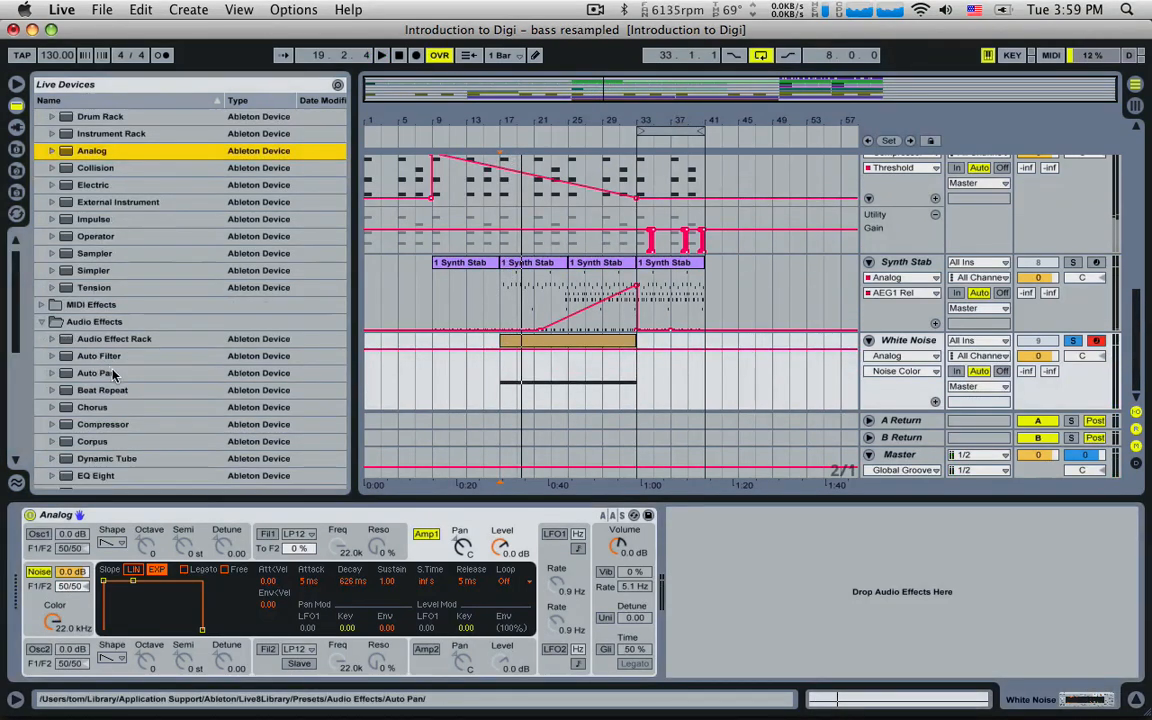
{"action": "scroll", "coordinate": [136, 421], "scroll_direction": "down", "scroll_amount": 3}
{"action": "double_click", "coordinate": [98, 428]}
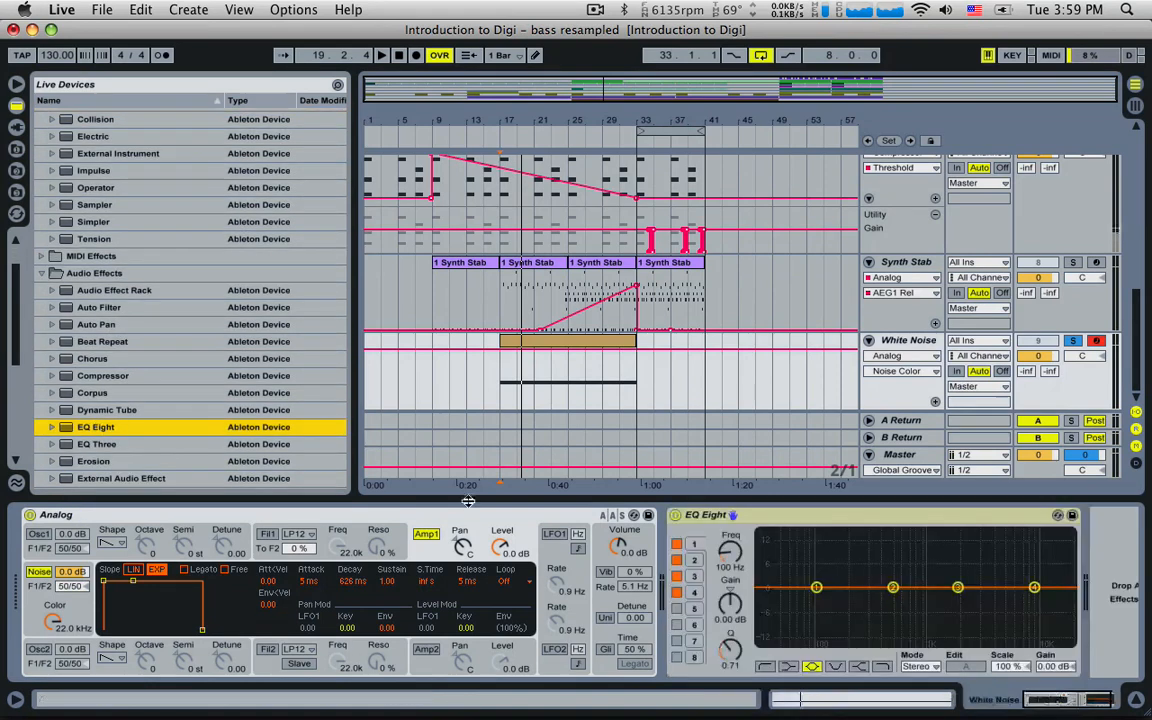
- Shape the noise in EQ Eight: low cut at about 141 Hz, band 2 slightly lowered, and band 3 at about 3.6 kHz
{"action": "key", "text": "space"}
{"action": "left_click_drag", "start_coordinate": [893, 587], "coordinate": [895, 601]}
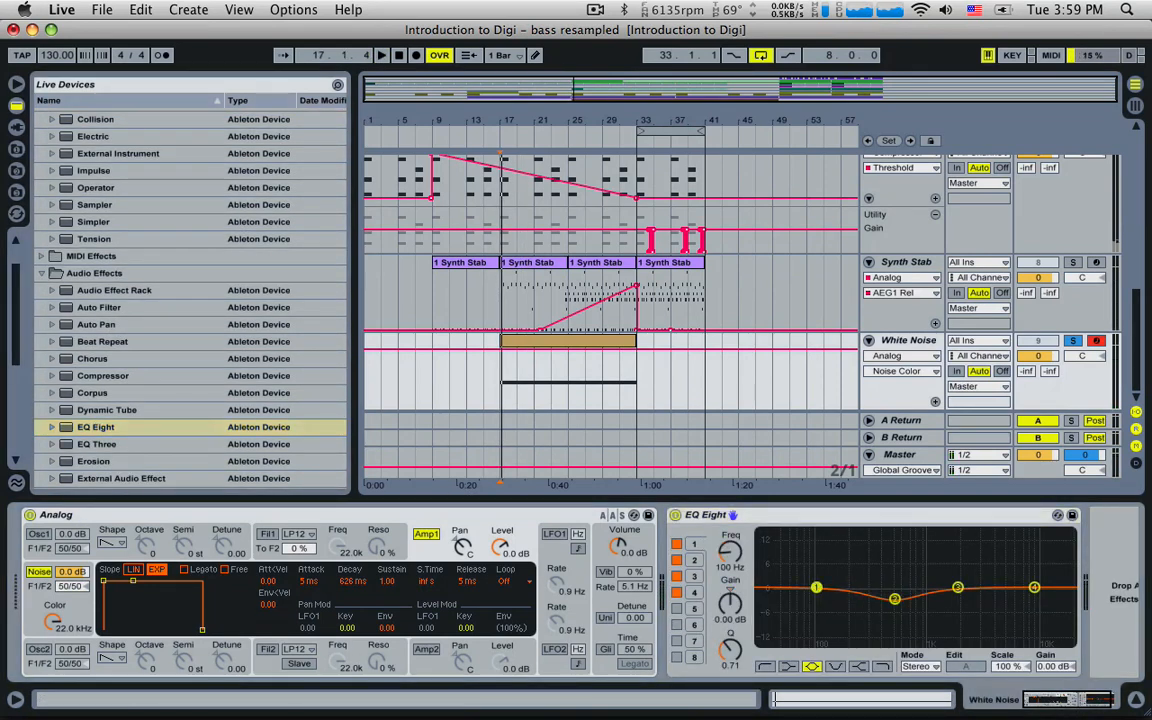
{"action": "left_click_drag", "start_coordinate": [816, 587], "coordinate": [833, 614]}
{"action": "left_click", "coordinate": [766, 667]}
{"action": "key", "text": "space"}
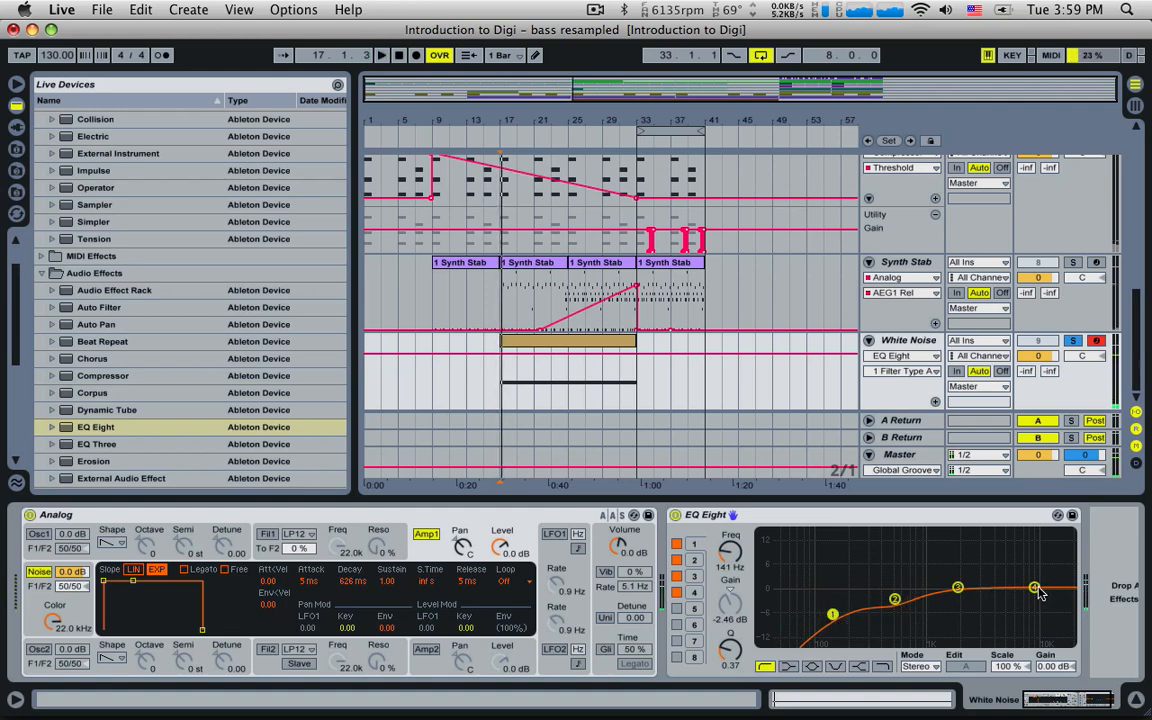
{"action": "mouse_move", "coordinate": [1040, 593]}
{"action": "left_mouse_down"}
{"action": "mouse_move", "coordinate": [965, 595]}
{"action": "mouse_move", "coordinate": [1030, 614]}
{"action": "left_mouse_up"}
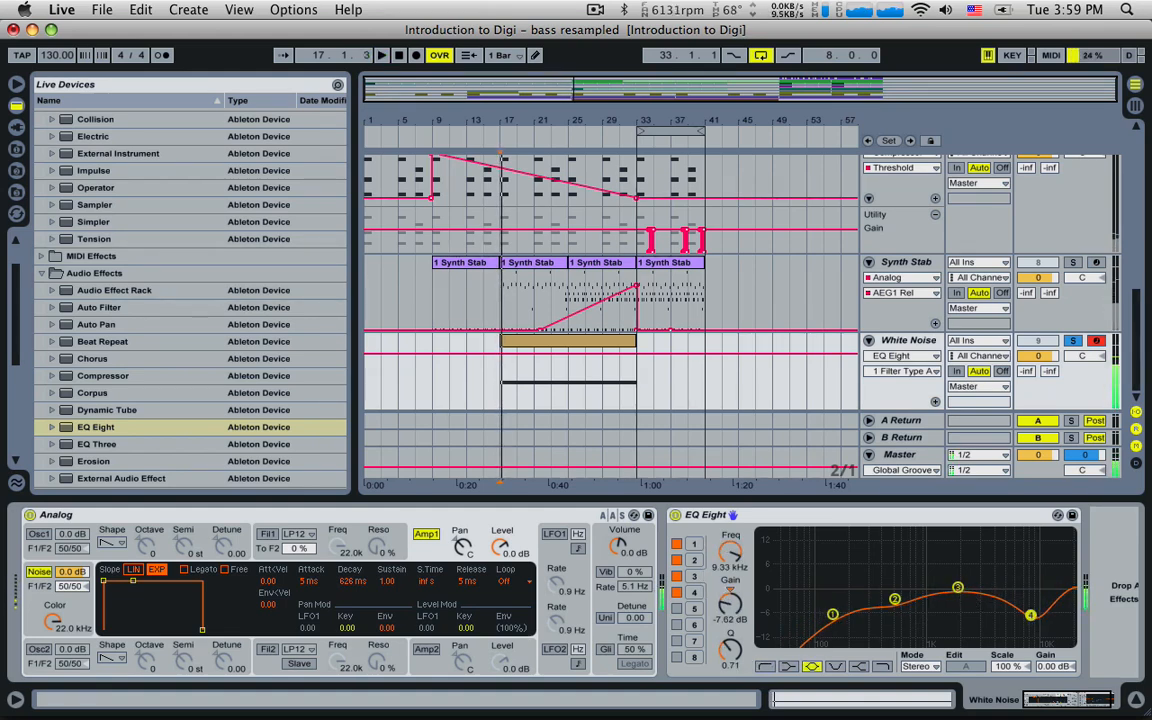
{"action": "left_click_drag", "start_coordinate": [957, 587], "coordinate": [987, 591]}
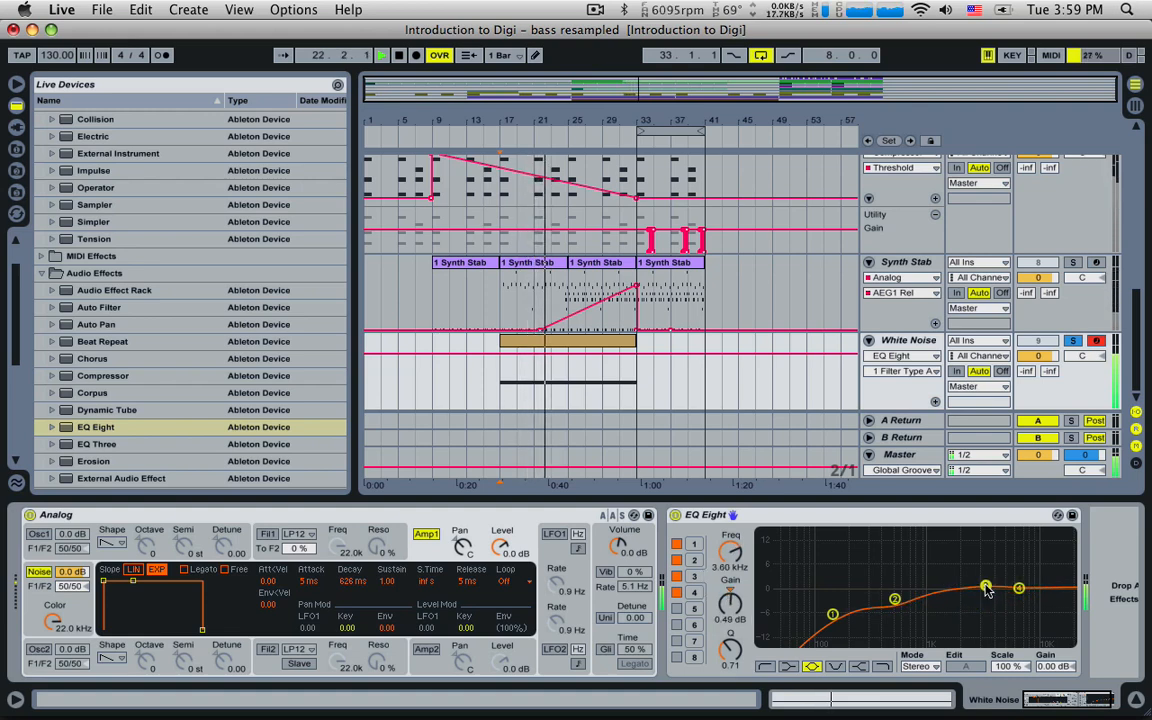
- Add an Auto Filter after EQ Eight, lower its low-pass cutoff to 28.5 Hz, and show its frequency automation on White Noise
{"action": "double_click", "coordinate": [99, 307]}
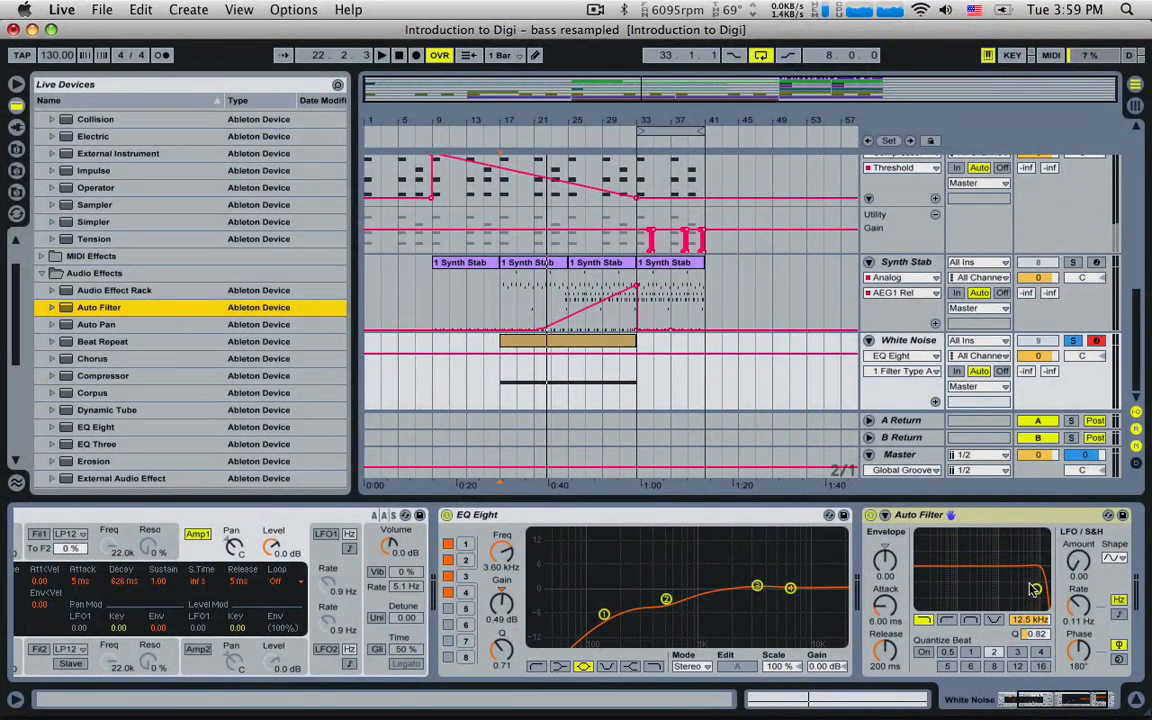
{"action": "left_click_drag", "start_coordinate": [1035, 590], "coordinate": [1045, 587]}
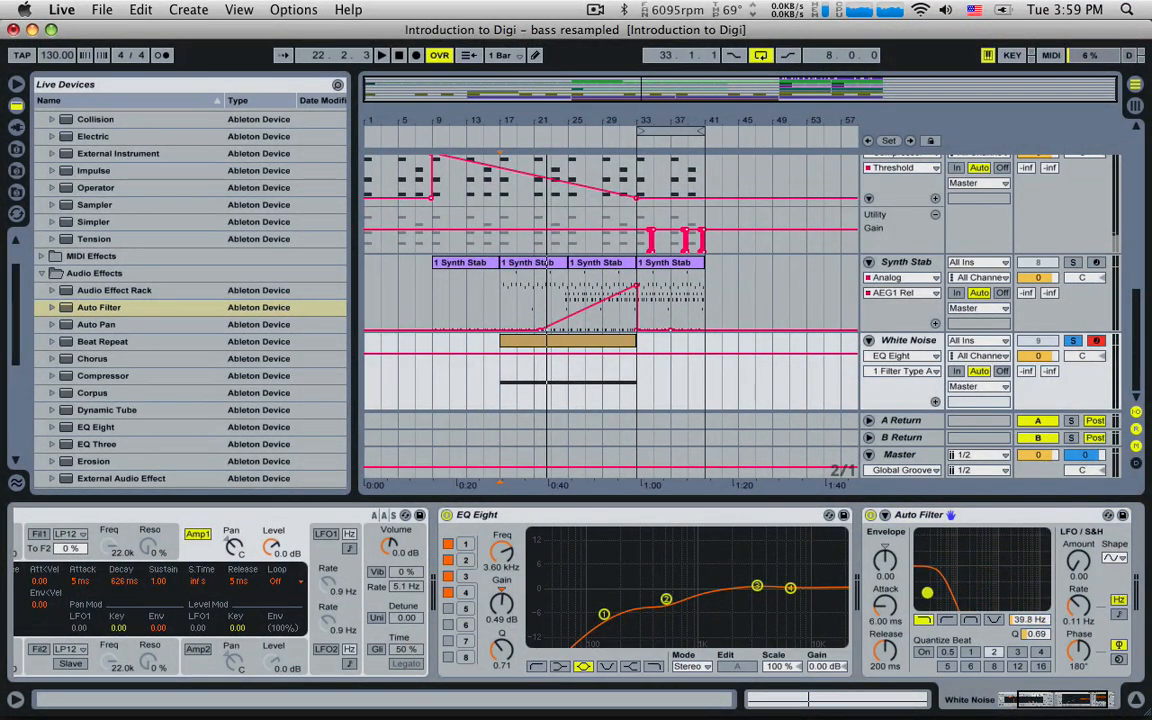
{"action": "left_click", "coordinate": [1040, 622]}
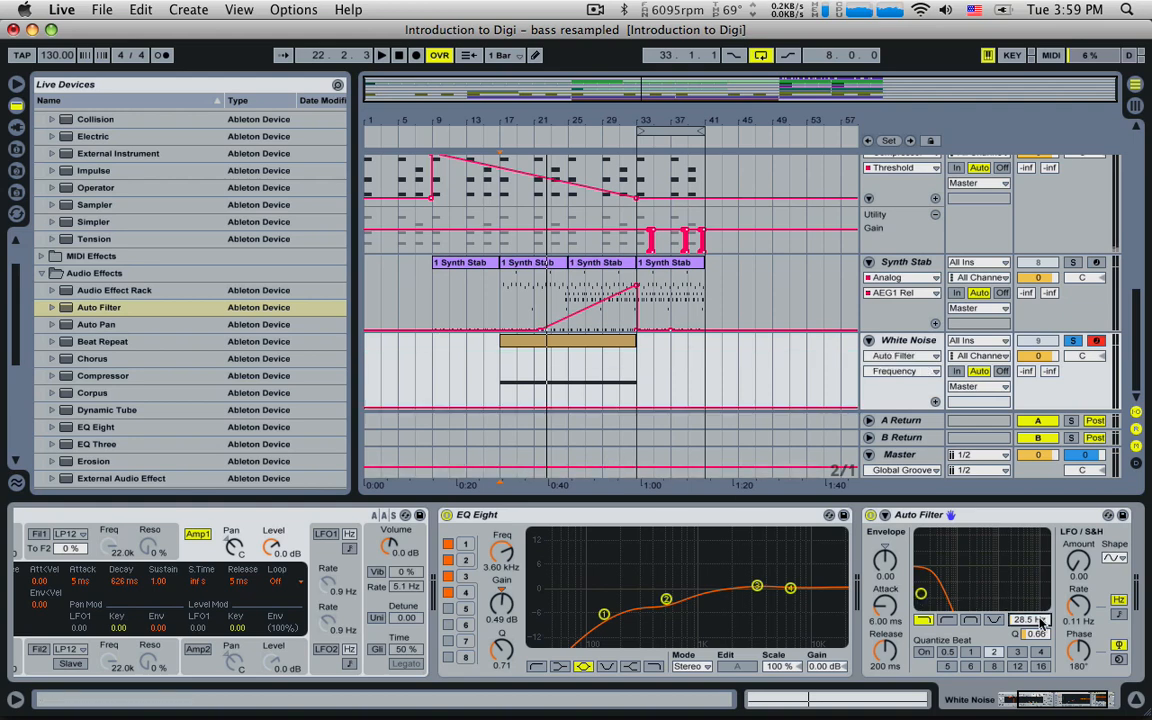
- Automate the Auto Filter frequency to rise from bar 17 to bar 33 and drop back there, and audition from bar 17
{"action": "left_click", "coordinate": [502, 409]}
{"action": "left_click_drag", "start_coordinate": [637, 409], "coordinate": [637, 345]}
{"action": "left_click", "coordinate": [500, 369]}
{"action": "key", "text": "space"}
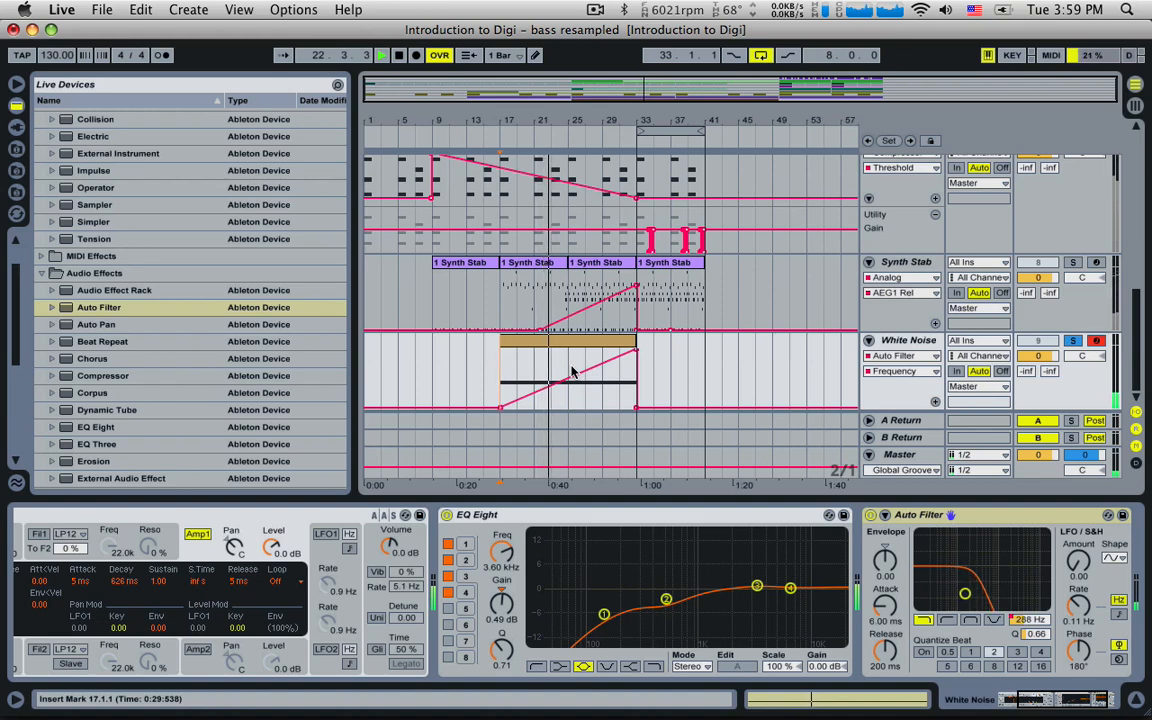
- Add a Reverb after the Auto Filter on the White Noise track
{"action": "scroll", "coordinate": [100, 400], "scroll_direction": "down", "scroll_amount": 8}
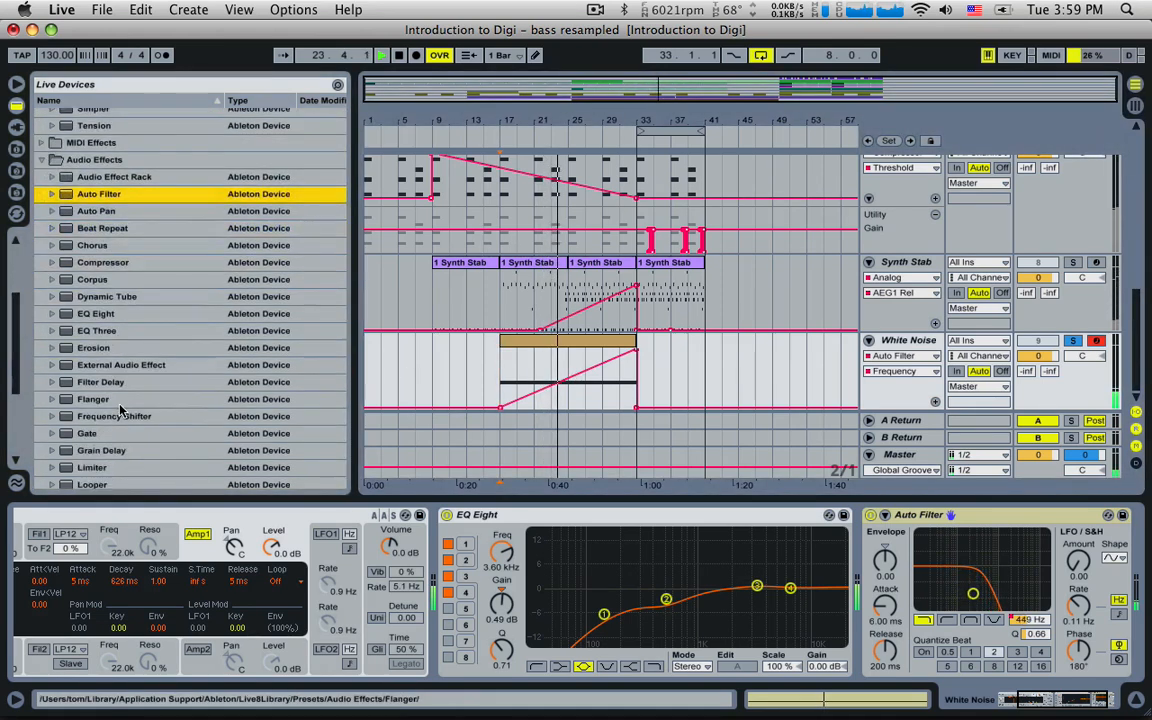
{"action": "scroll", "coordinate": [115, 424], "scroll_direction": "down", "scroll_amount": 2}
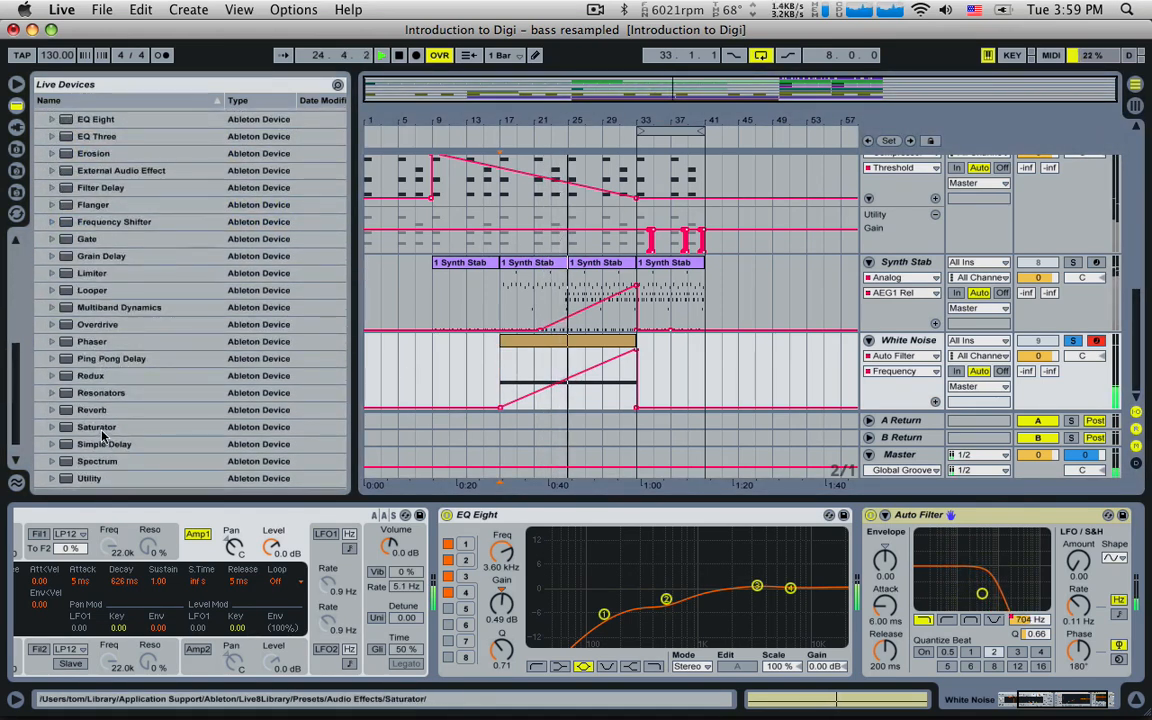
{"action": "left_click_drag", "start_coordinate": [125, 410], "coordinate": [850, 540]}
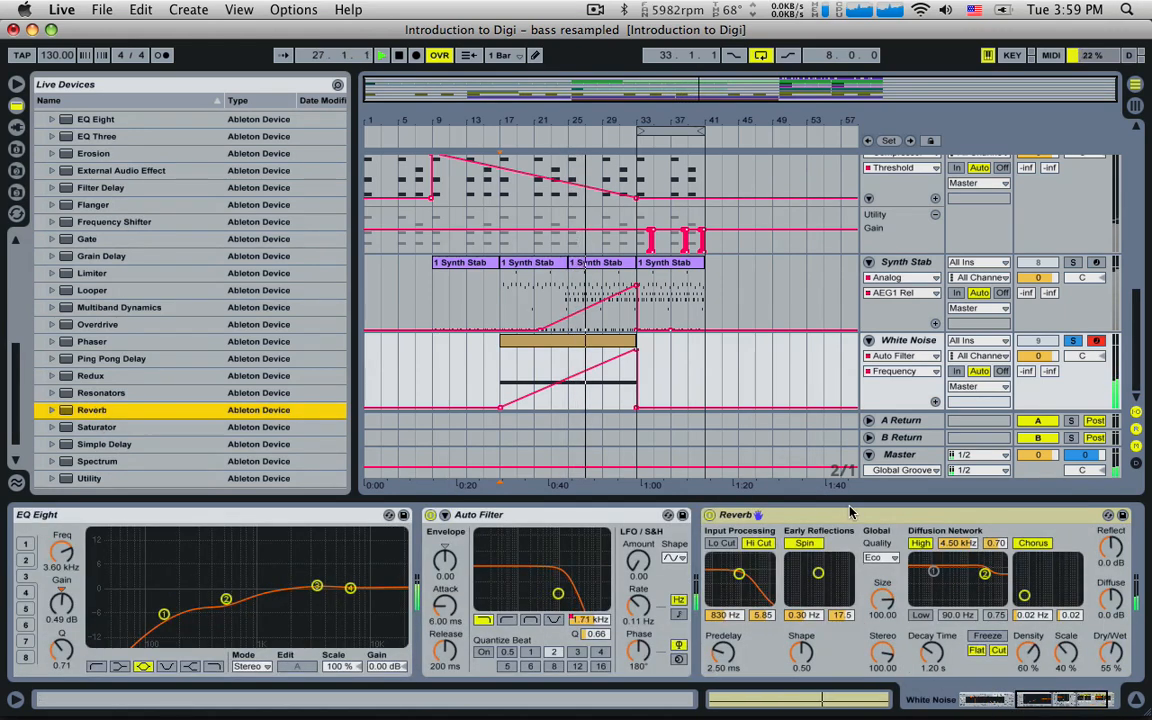
- Set the Reverb's decay time to about 567 ms and automate it to rise from about bar 28 to 13.8 s at bar 33
{"action": "left_click", "coordinate": [931, 652]}
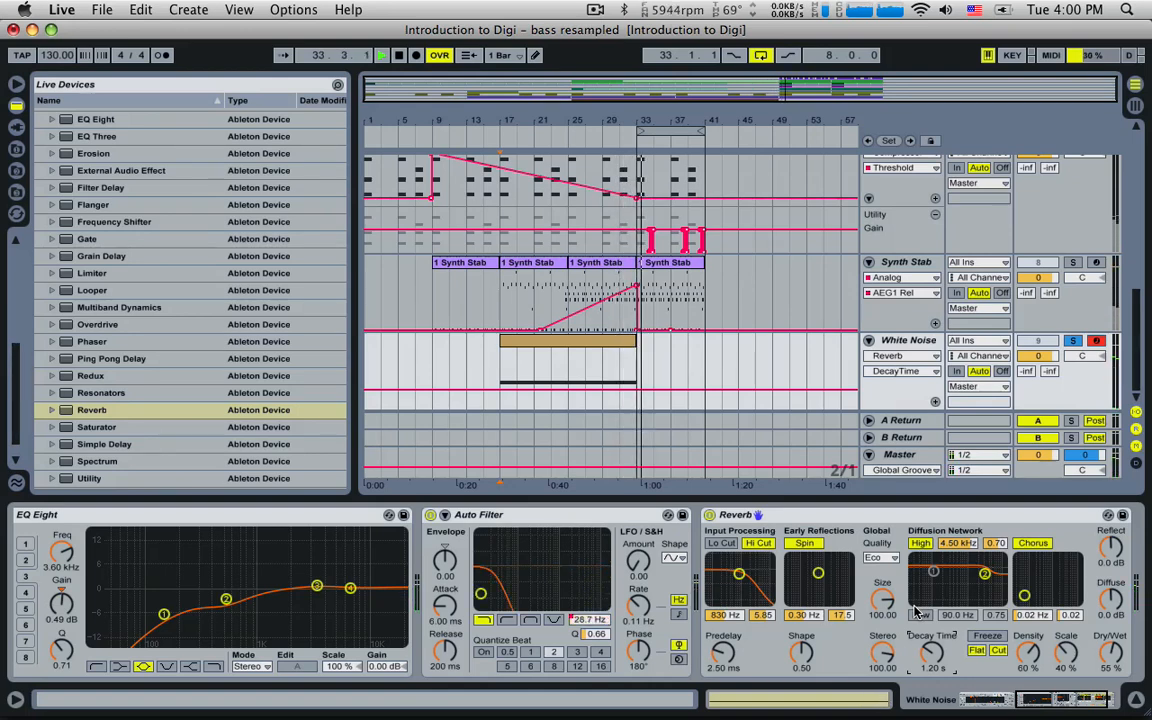
{"action": "mouse_move", "coordinate": [935, 655]}
{"action": "left_mouse_down"}
{"action": "mouse_move", "coordinate": [935, 639]}
{"action": "mouse_move", "coordinate": [935, 669]}
{"action": "left_mouse_up"}
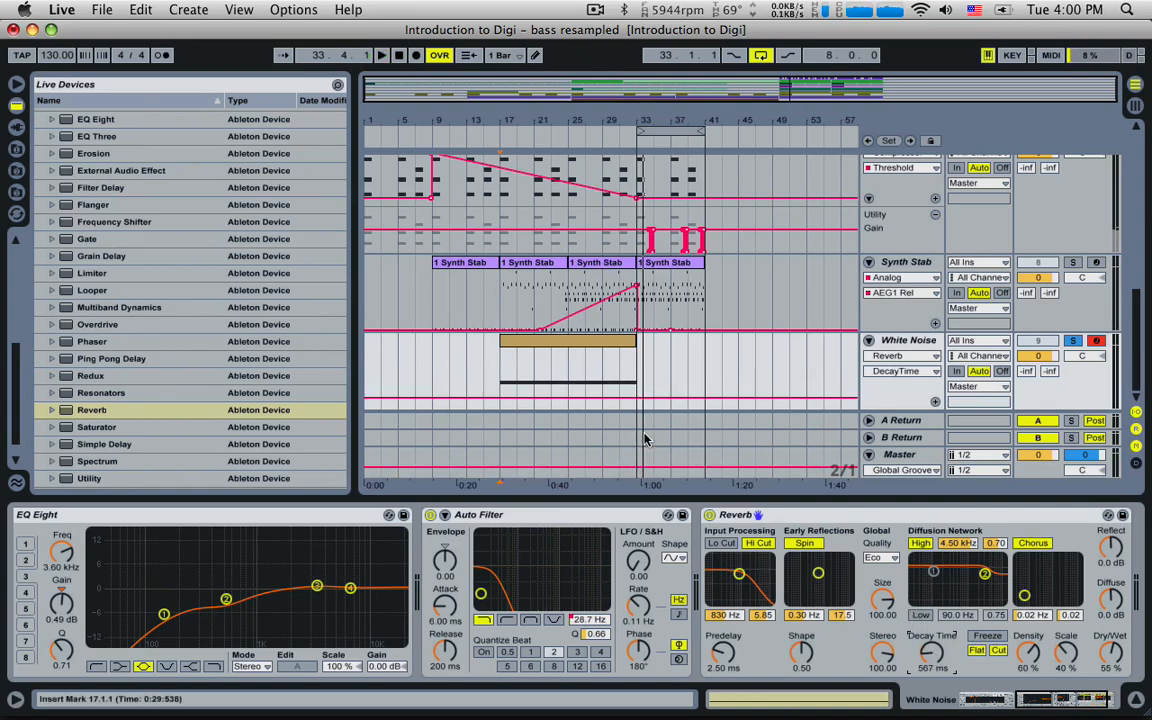
{"action": "left_click", "coordinate": [613, 398]}
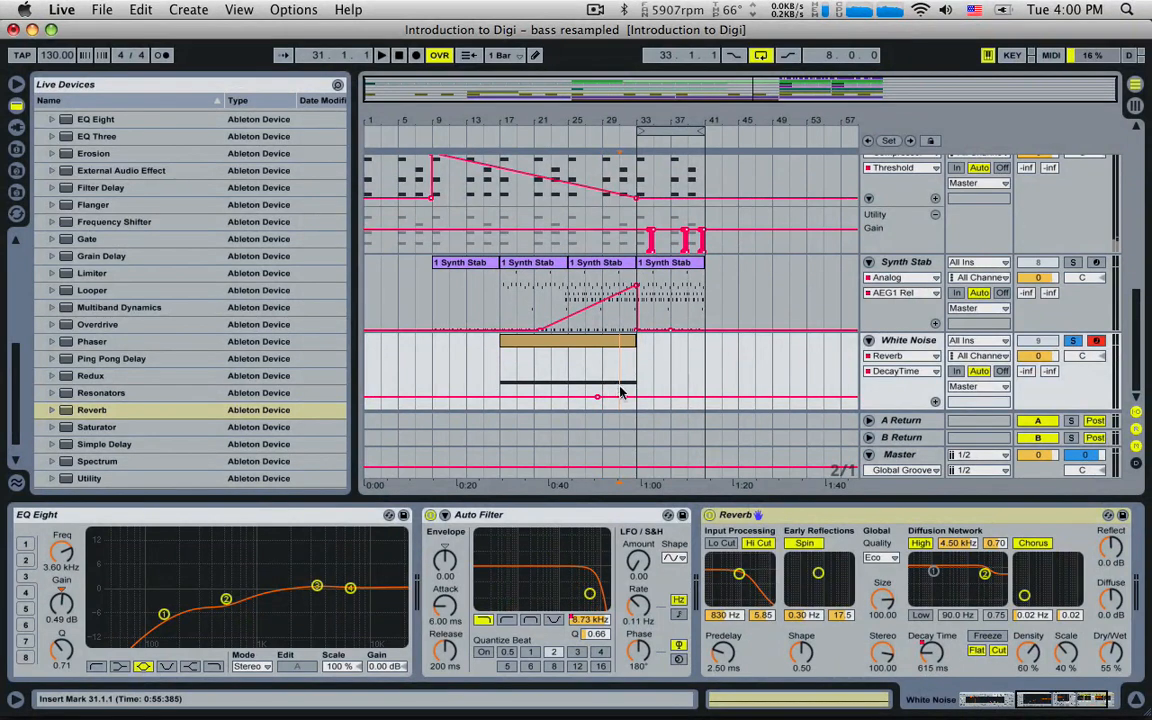
{"action": "left_click_drag", "start_coordinate": [621, 402], "coordinate": [621, 369]}
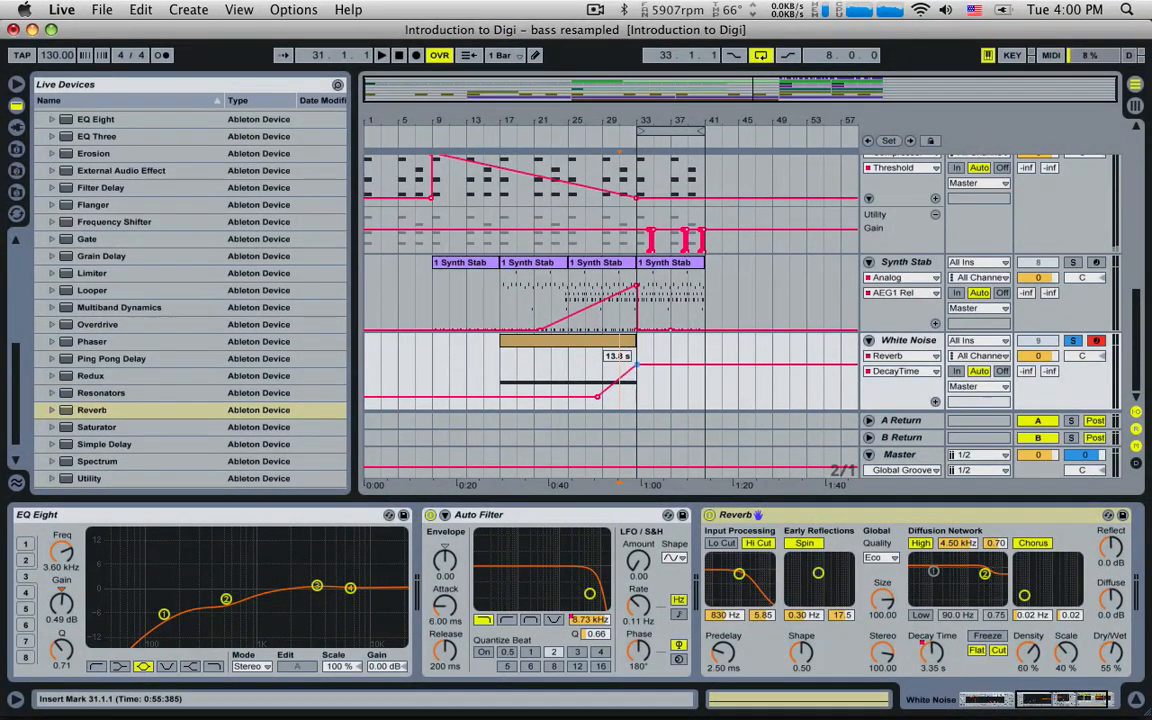
- Play the build-up from bar 17, unsolo White Noise to hear it in the mix, and place the insert mark at bar 33
{"action": "left_click", "coordinate": [506, 378]}
{"action": "key", "text": "space"}
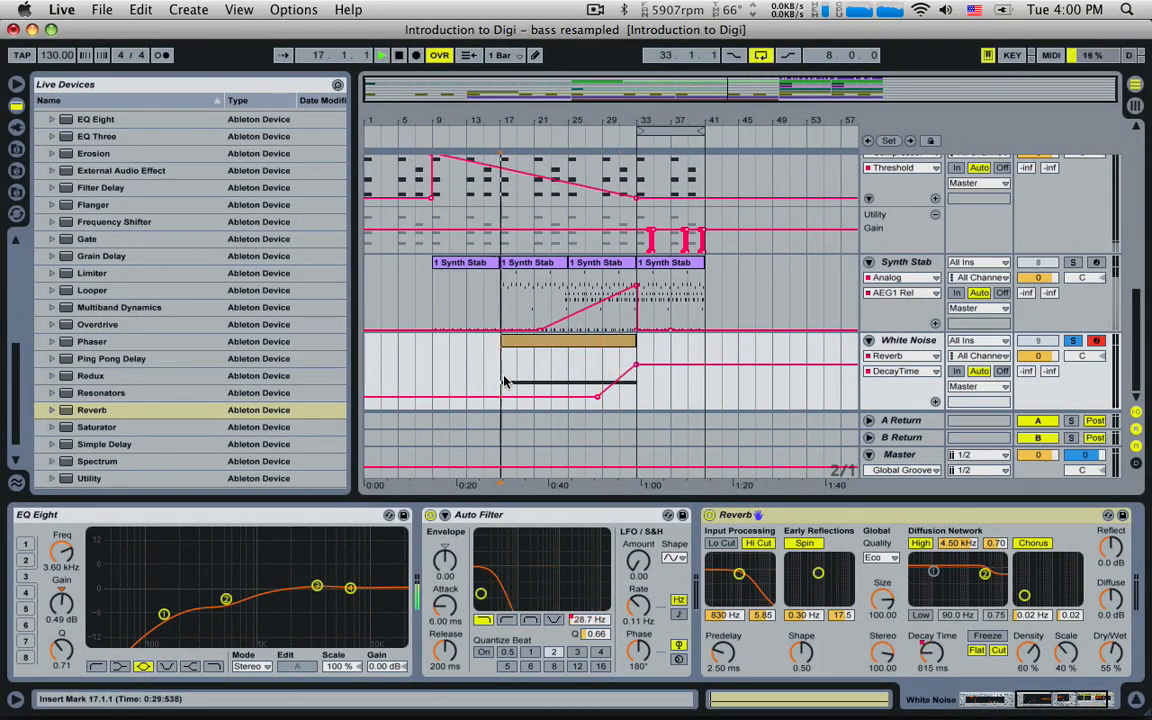
{"action": "left_click", "coordinate": [1073, 342]}
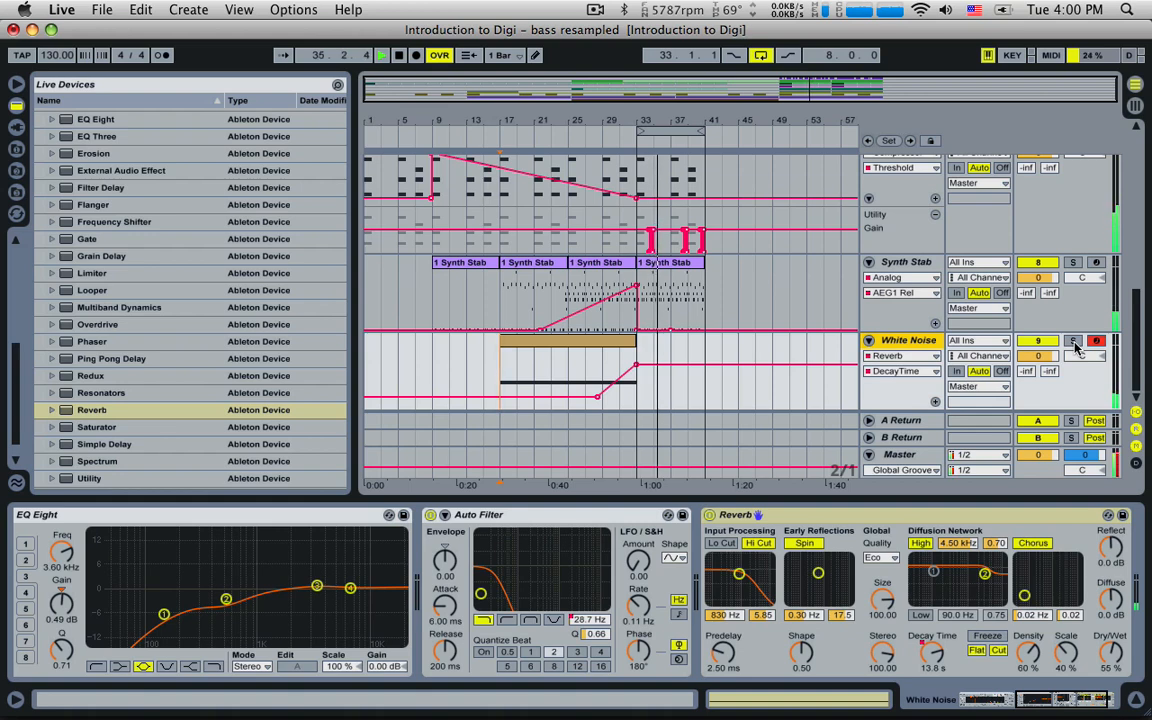
{"action": "left_click", "coordinate": [636, 357]}
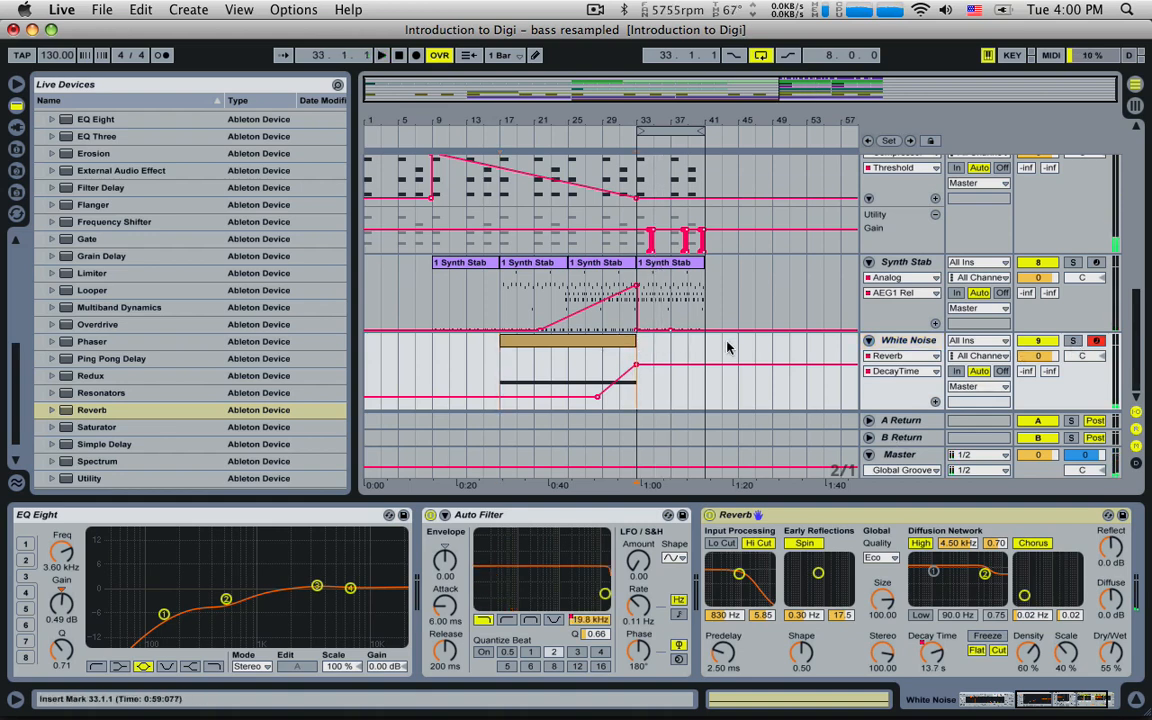
- Insert a new audio track below the Bongo track and unfold it
{"action": "scroll", "coordinate": [727, 347], "scroll_direction": "up", "scroll_amount": 3}
{"action": "scroll", "coordinate": [891, 323], "scroll_direction": "up", "scroll_amount": 3}
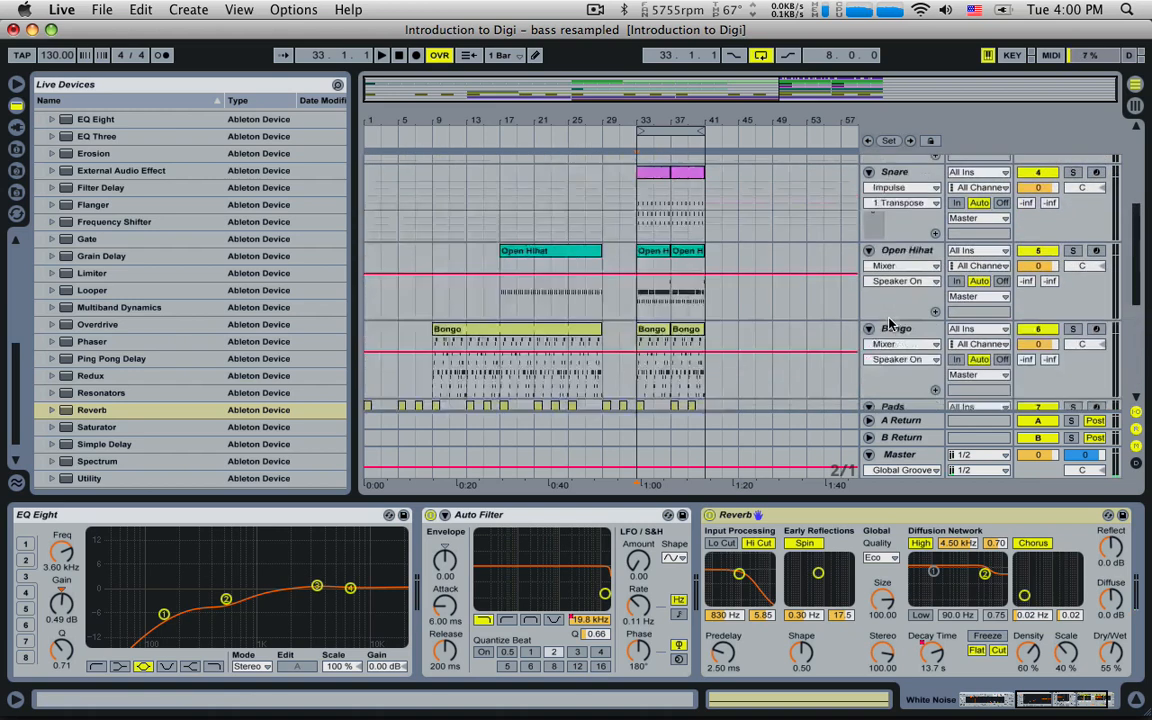
{"action": "left_click", "coordinate": [906, 252]}
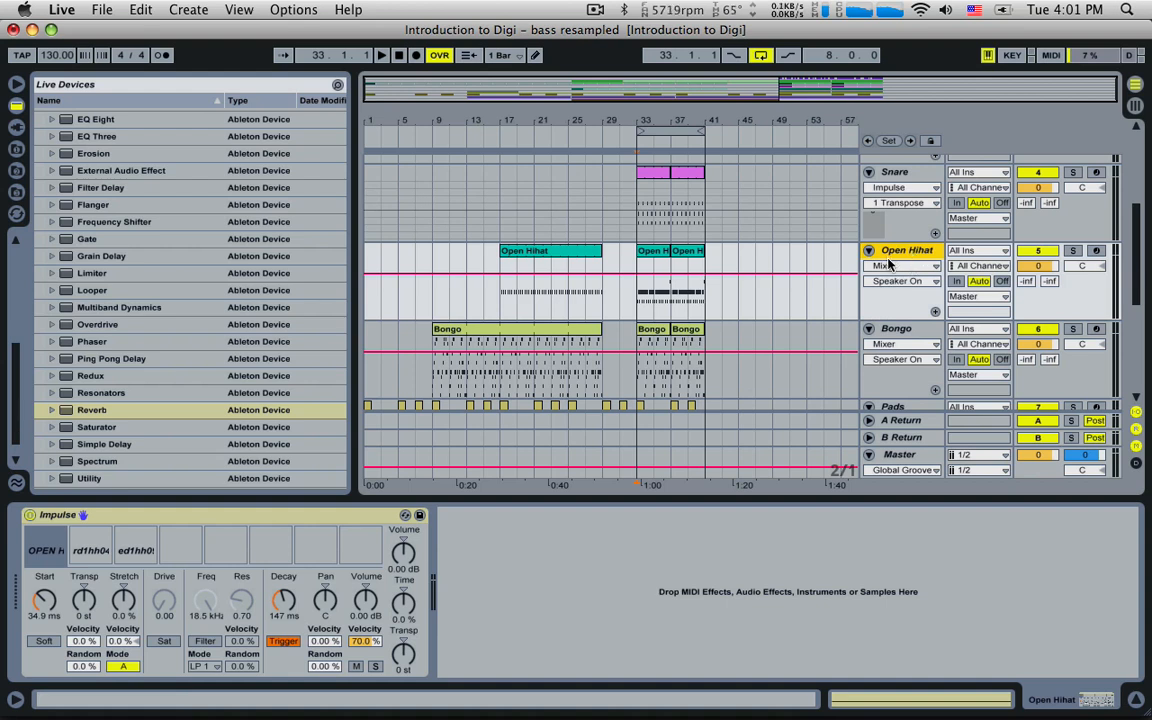
{"action": "key", "text": "super+shift+t"}
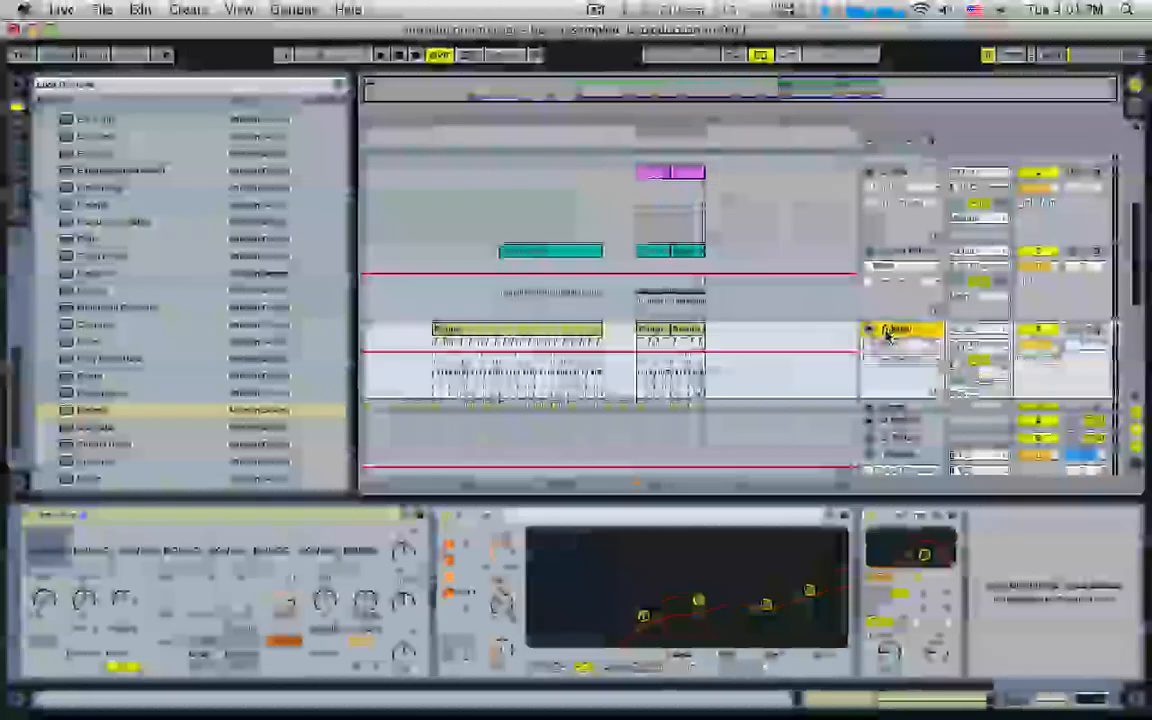
{"action": "key", "text": "super+t"}
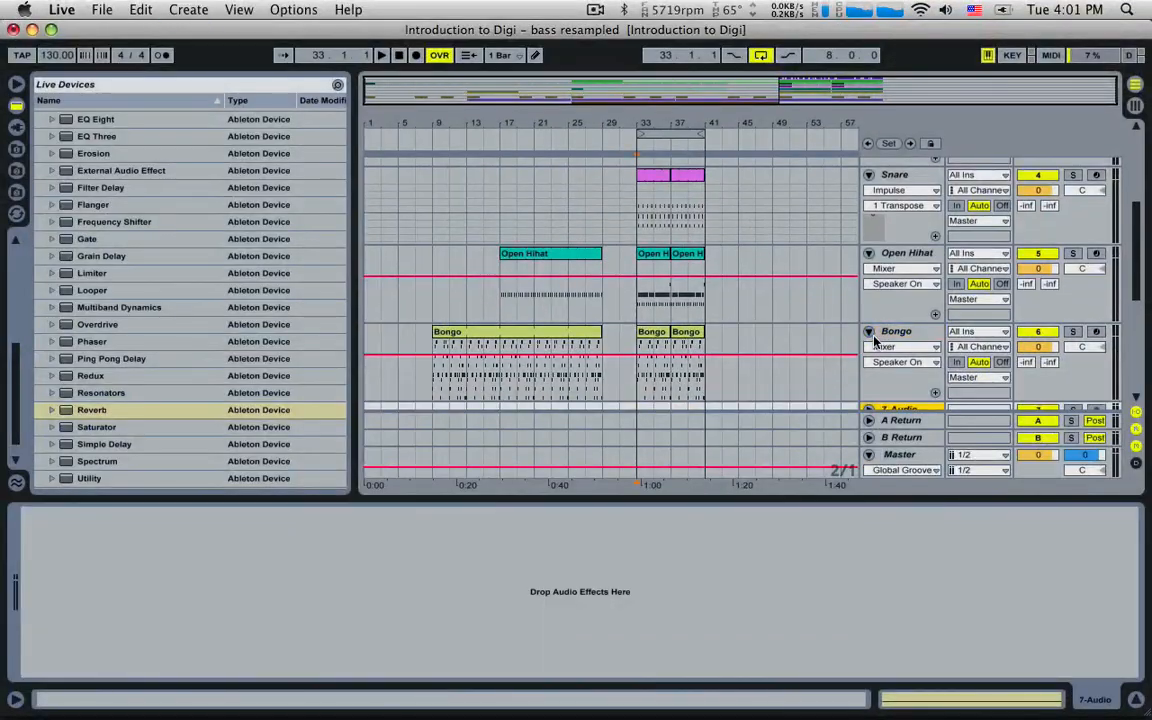
{"action": "left_click", "coordinate": [869, 373]}
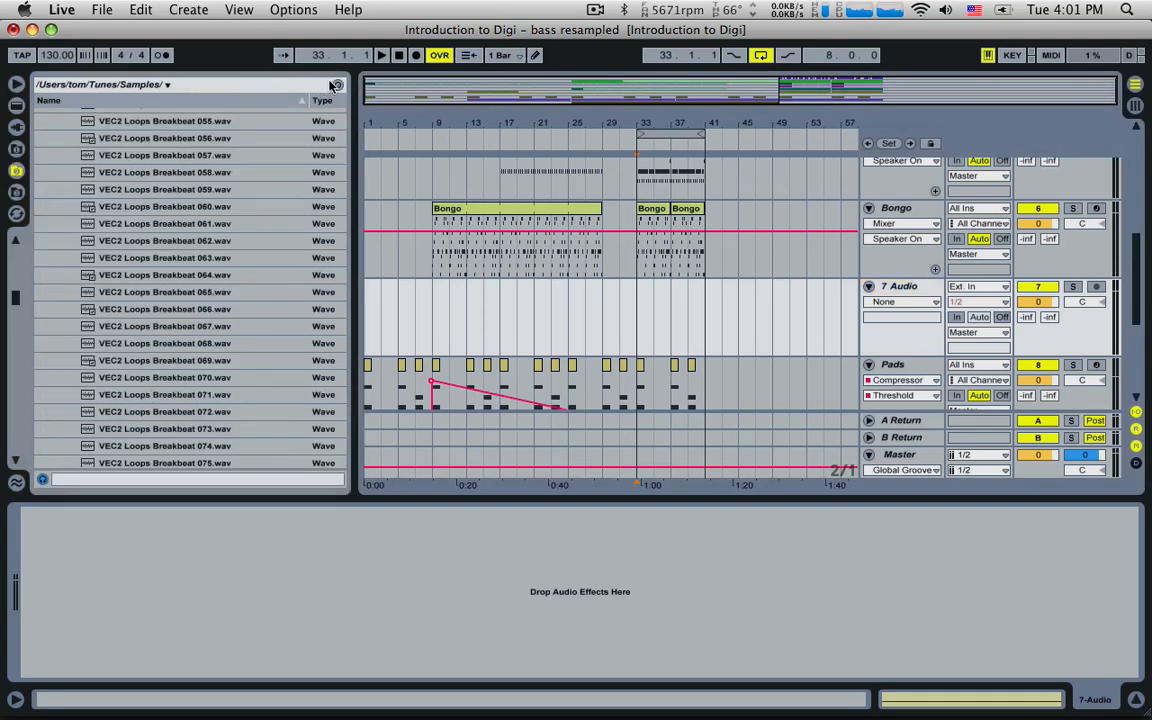
- Search the Samples folder for "crash"
{"action": "left_click", "coordinate": [337, 88]}
{"action": "type", "text": "crash"}
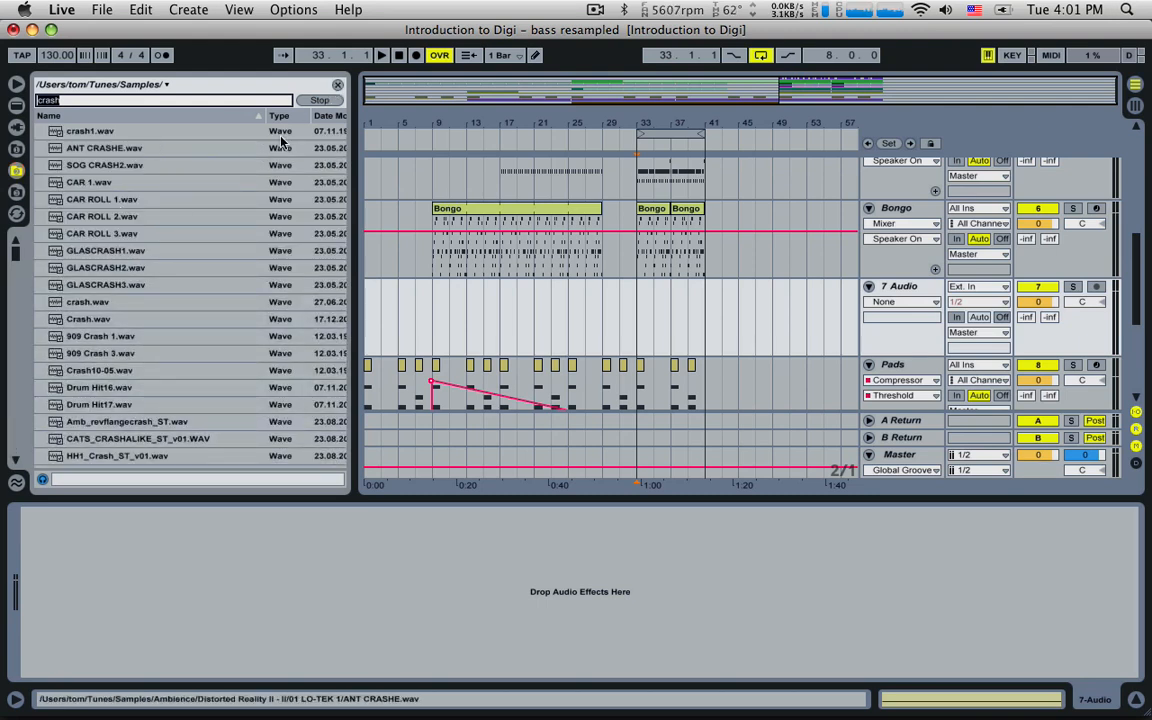
{"action": "left_click", "coordinate": [330, 101]}
- Audition the crash samples one after another, working up the list from CRASH24.wav to CRASH14.wav
{"action": "left_click_drag", "start_coordinate": [14, 252], "coordinate": [15, 363]}
{"action": "left_click", "coordinate": [107, 309]}
{"action": "left_click", "coordinate": [105, 292]}
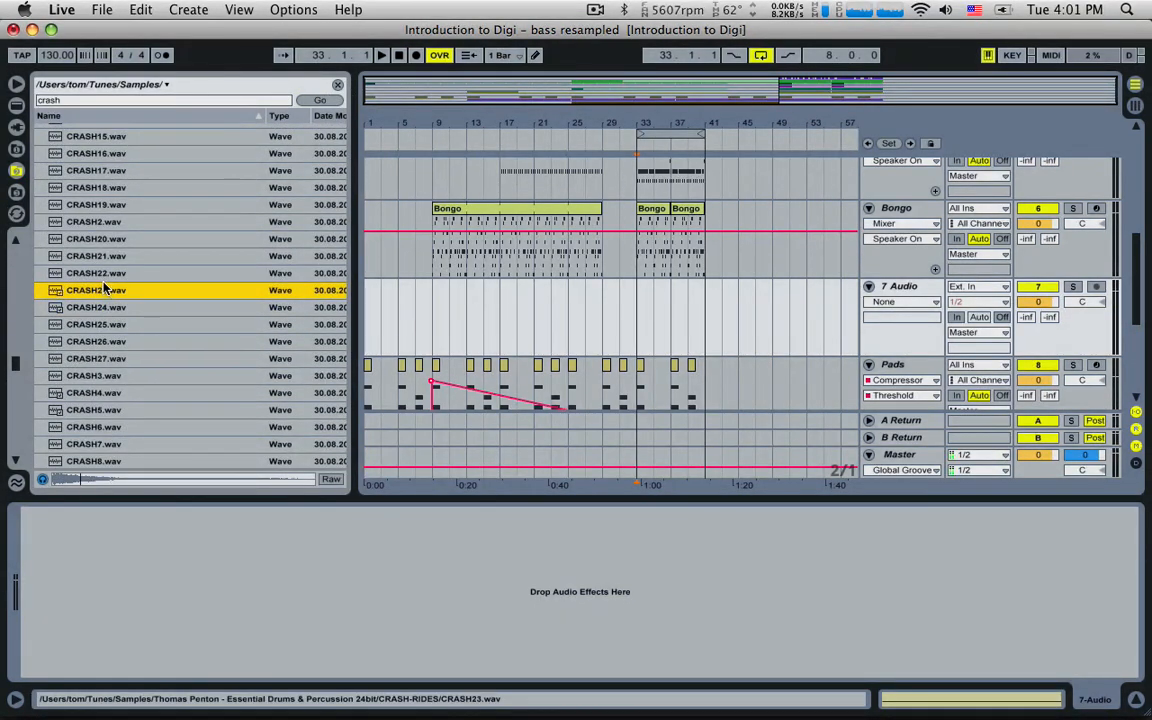
{"action": "left_click", "coordinate": [98, 273]}
{"action": "left_click", "coordinate": [97, 256]}
{"action": "left_click", "coordinate": [98, 239]}
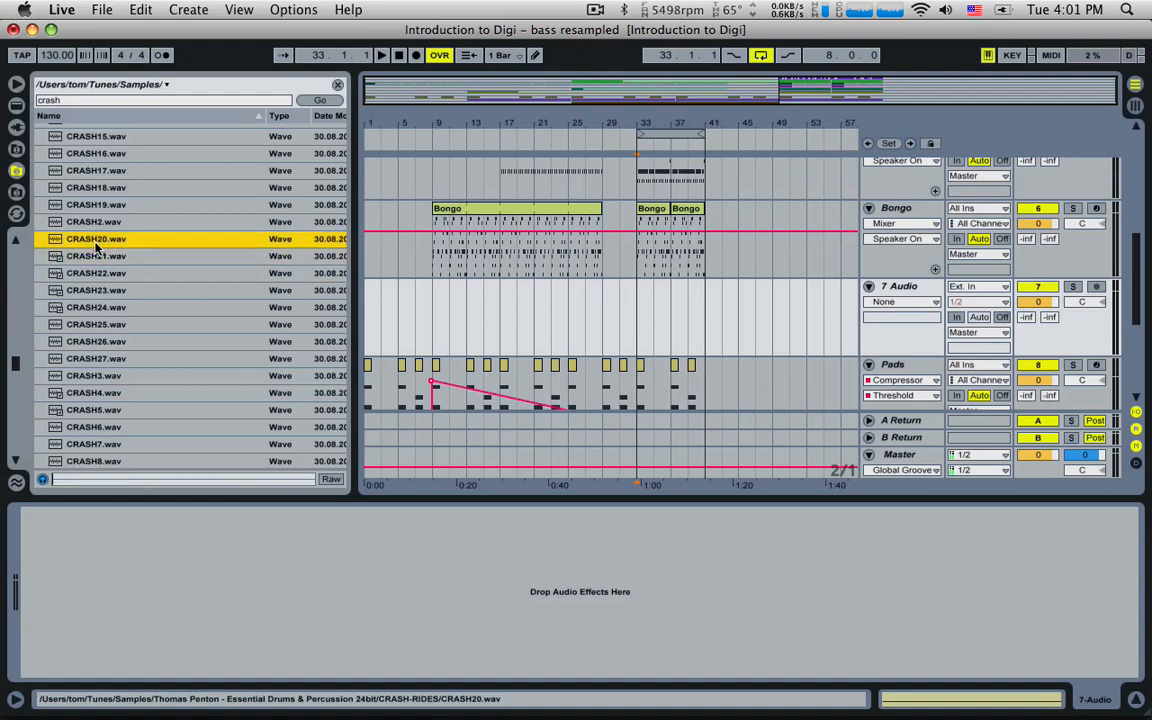
{"action": "left_click", "coordinate": [100, 222]}
{"action": "left_click", "coordinate": [102, 205]}
{"action": "left_click", "coordinate": [105, 188]}
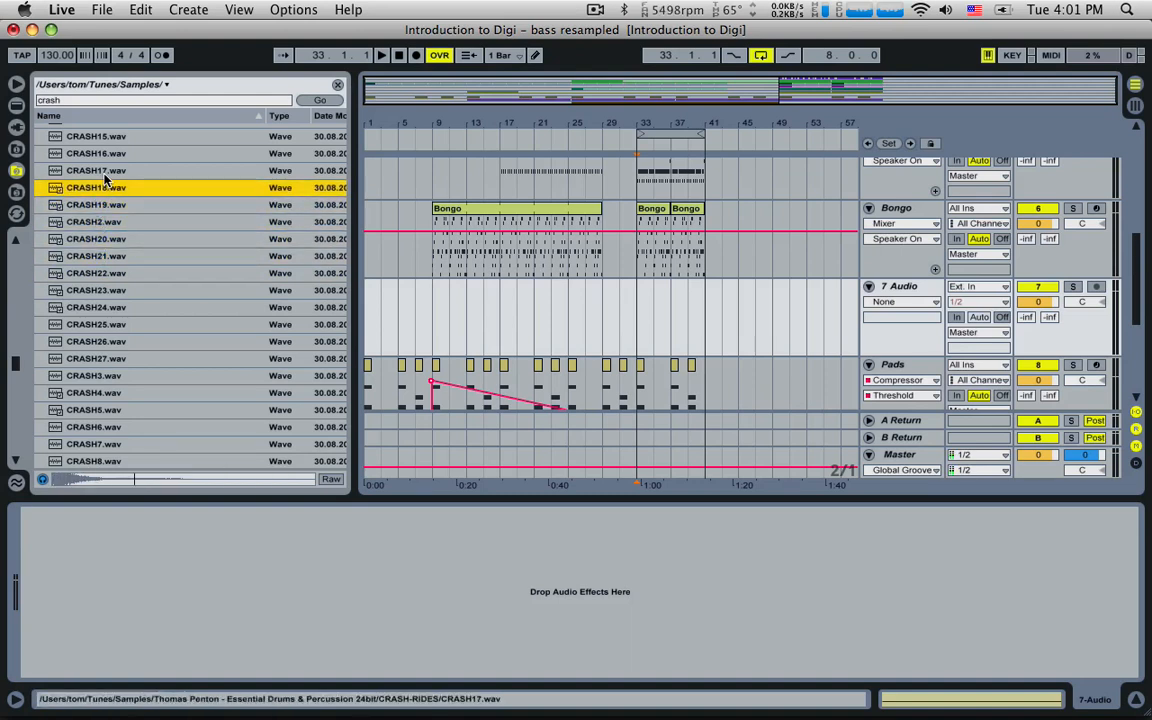
{"action": "left_click", "coordinate": [100, 171]}
{"action": "left_click", "coordinate": [102, 154]}
{"action": "scroll", "coordinate": [106, 160], "scroll_direction": "up", "scroll_amount": 3}
{"action": "left_click", "coordinate": [110, 185]}
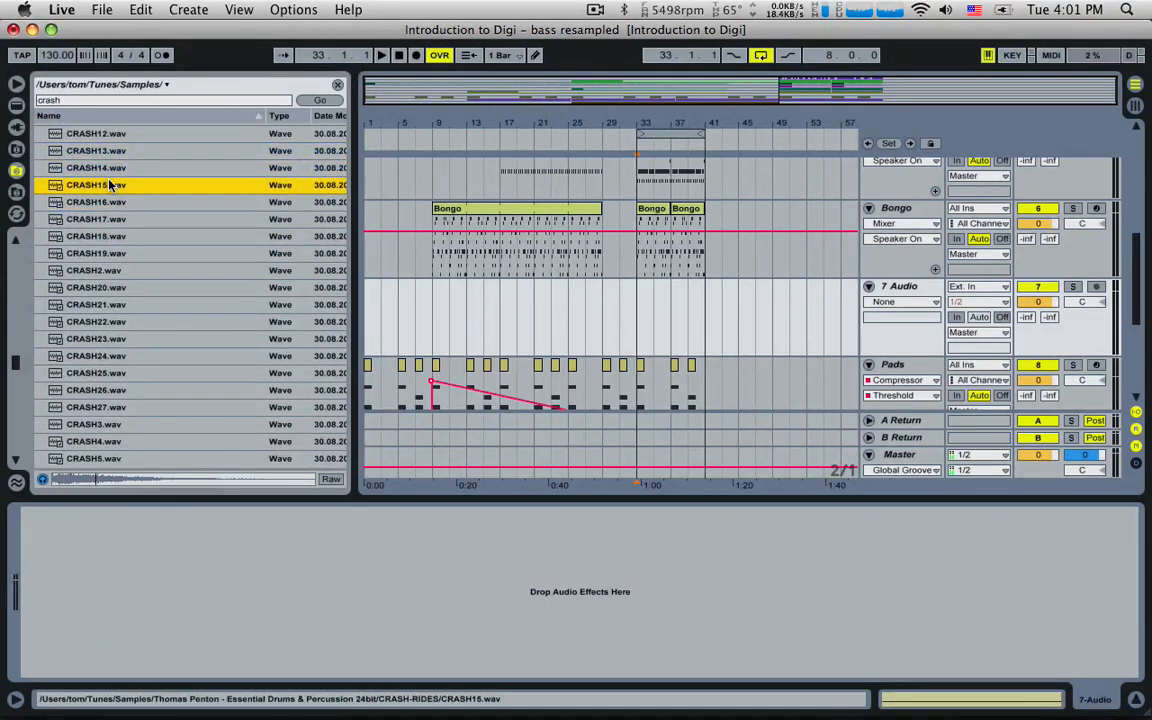
{"action": "left_click", "coordinate": [106, 169]}
- Preview CRASH13.wav and place it on the new audio track at bar 33
{"action": "left_click", "coordinate": [103, 152]}
{"action": "scroll", "coordinate": [100, 218], "scroll_direction": "up", "scroll_amount": 3}
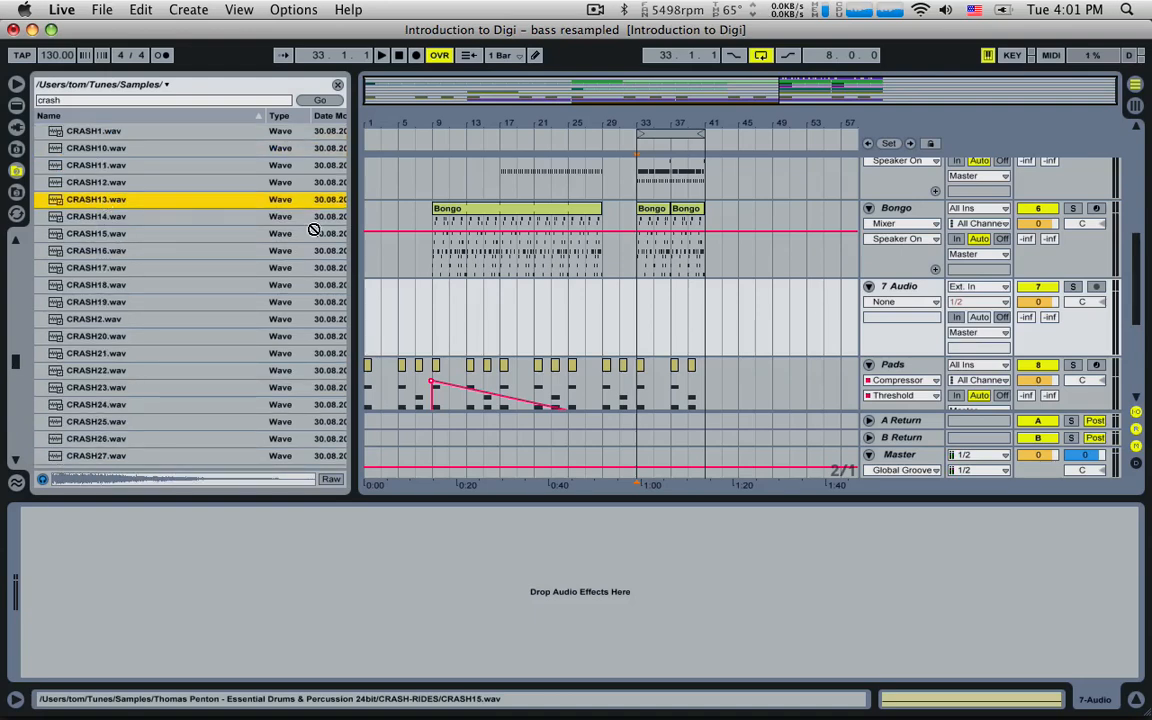
{"action": "left_click_drag", "start_coordinate": [637, 314], "coordinate": [641, 314]}
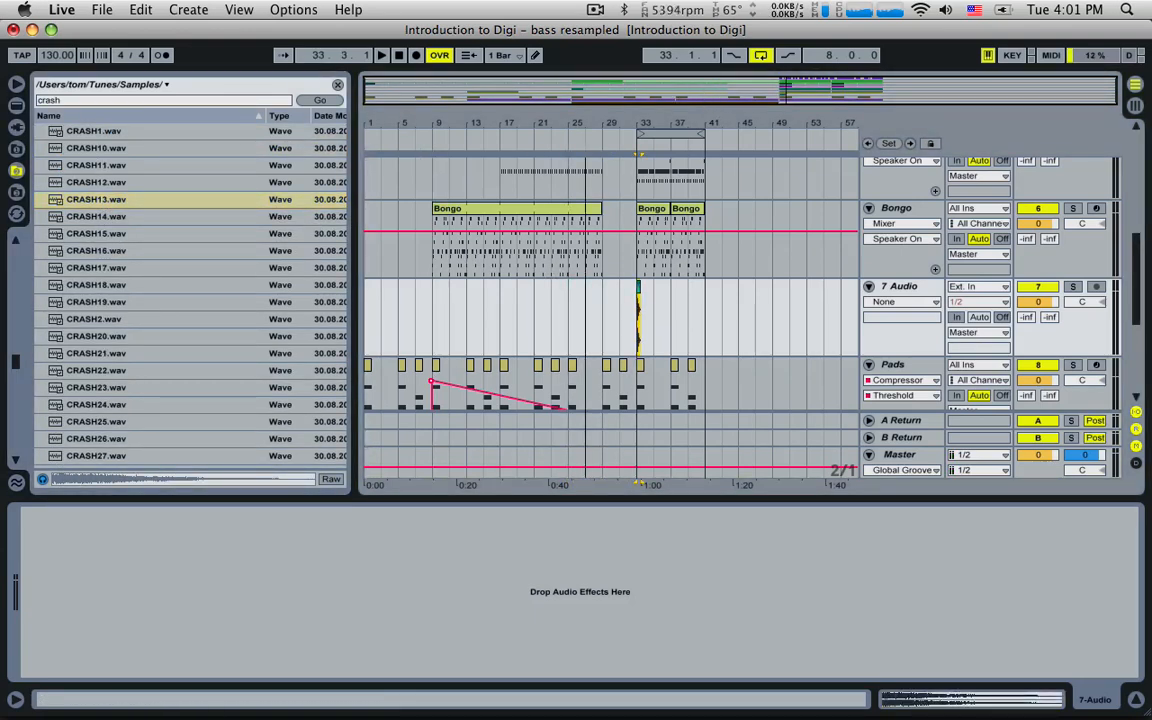
- Play back the arrangement from bar 33 to hear the crash sample in context
{"action": "left_click_drag", "start_coordinate": [638, 123], "coordinate": [560, 220]}
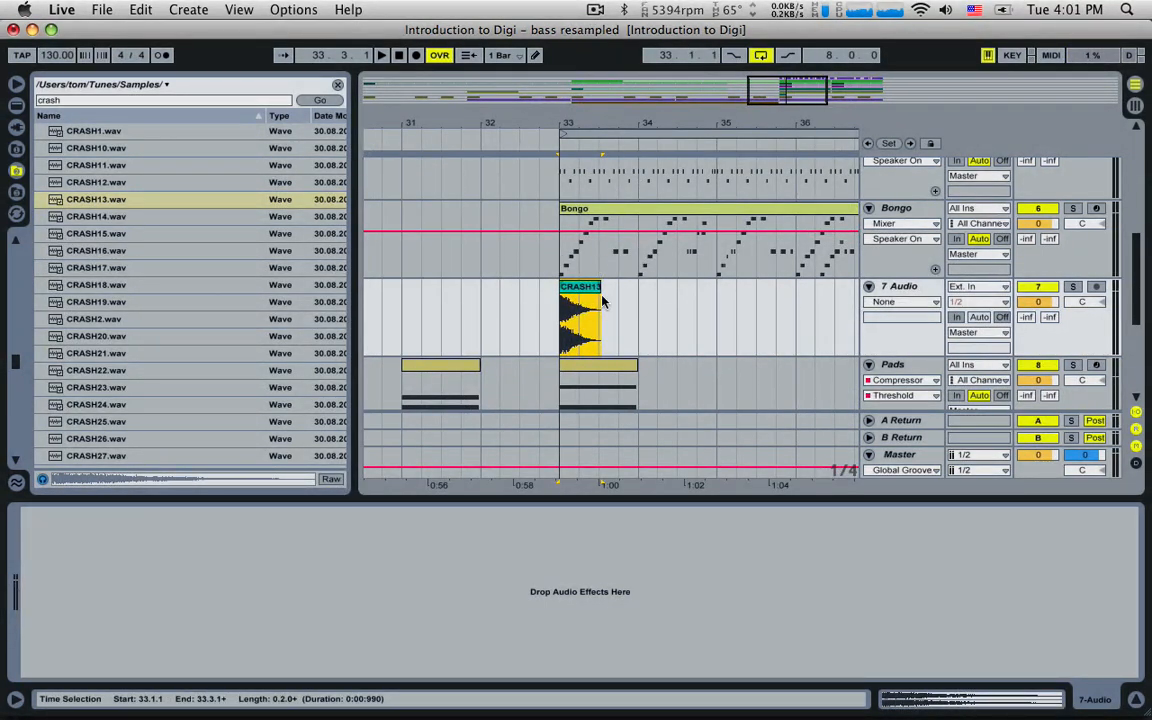
{"action": "left_click", "coordinate": [563, 313]}
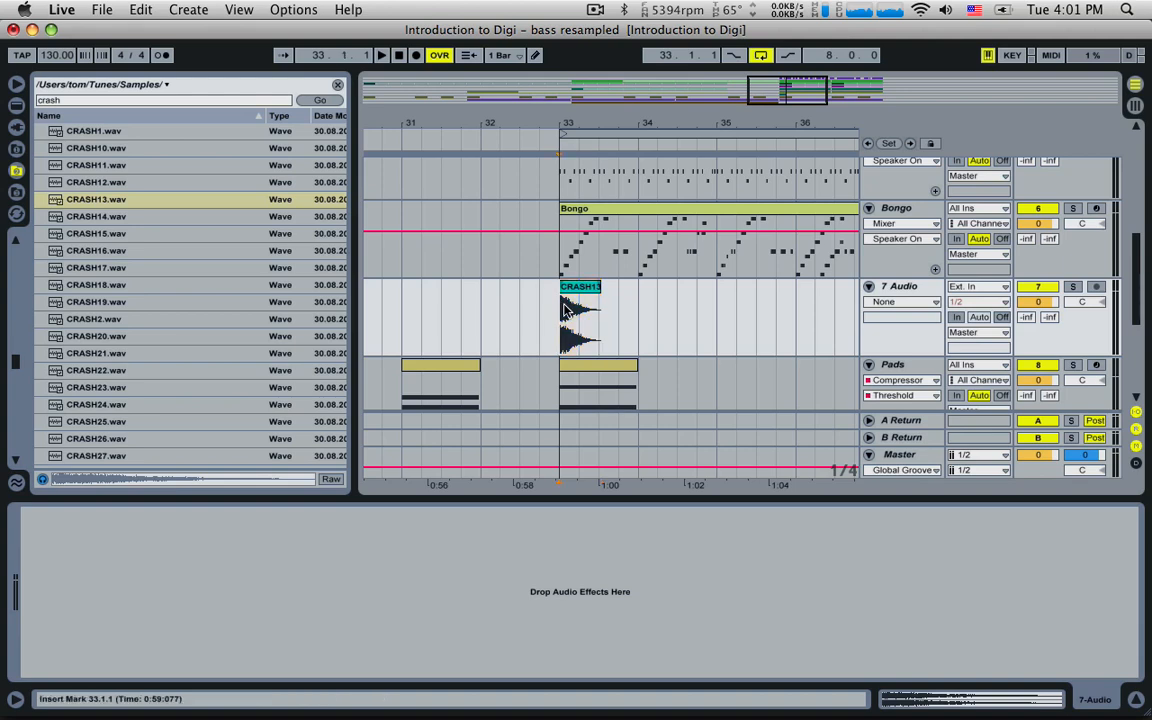
{"action": "key", "text": "space"}
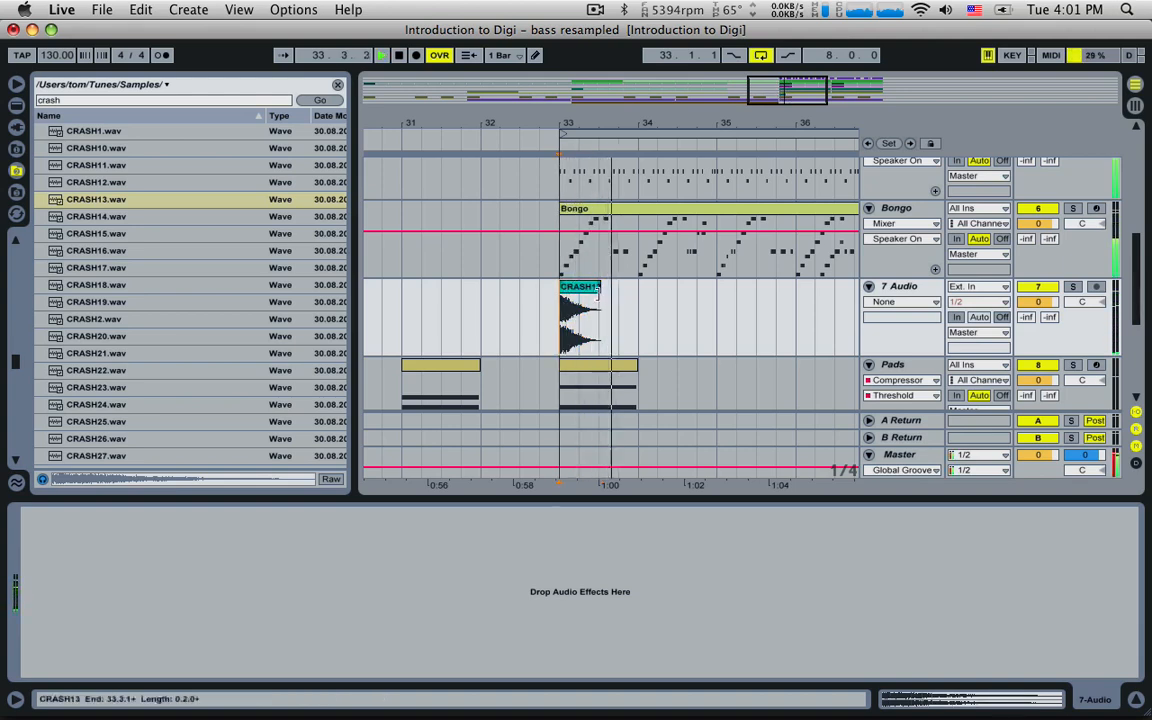
{"action": "key", "text": "space"}
{"action": "key", "text": "space"}
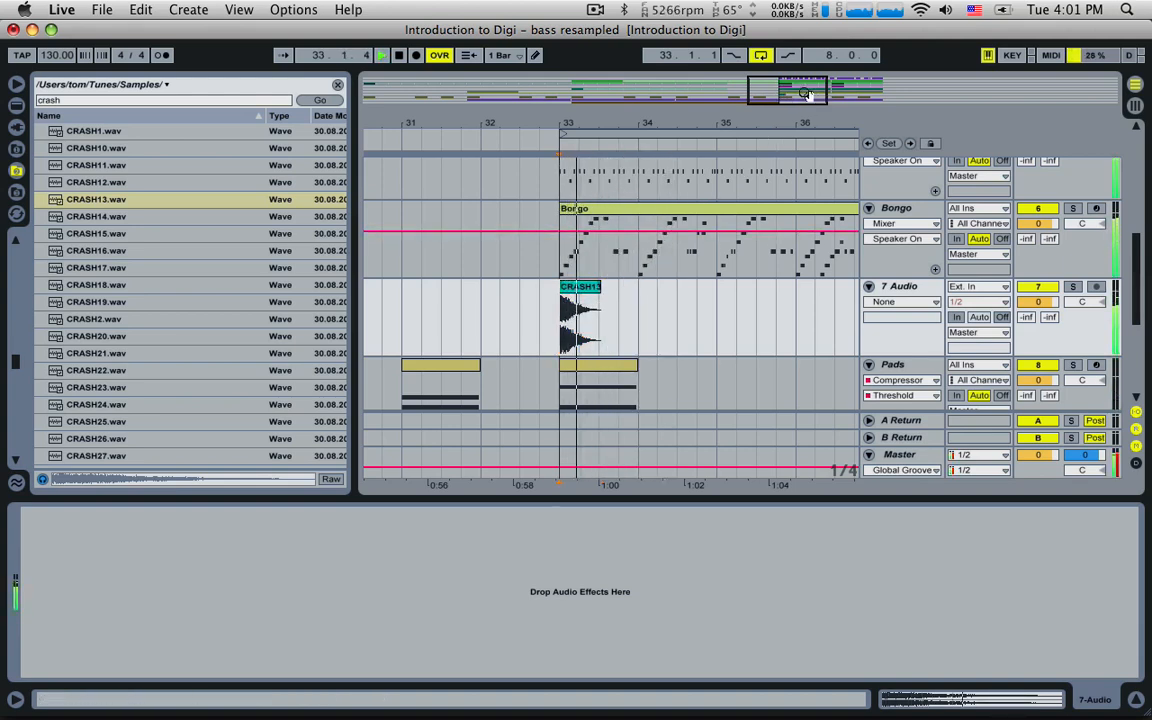
{"action": "key", "text": "space"}
- Play the White Noise track from bar 17 and open its clip for editing
{"action": "left_click_drag", "start_coordinate": [820, 96], "coordinate": [770, 80]}
{"action": "scroll", "coordinate": [707, 322], "scroll_direction": "down", "scroll_amount": 5}
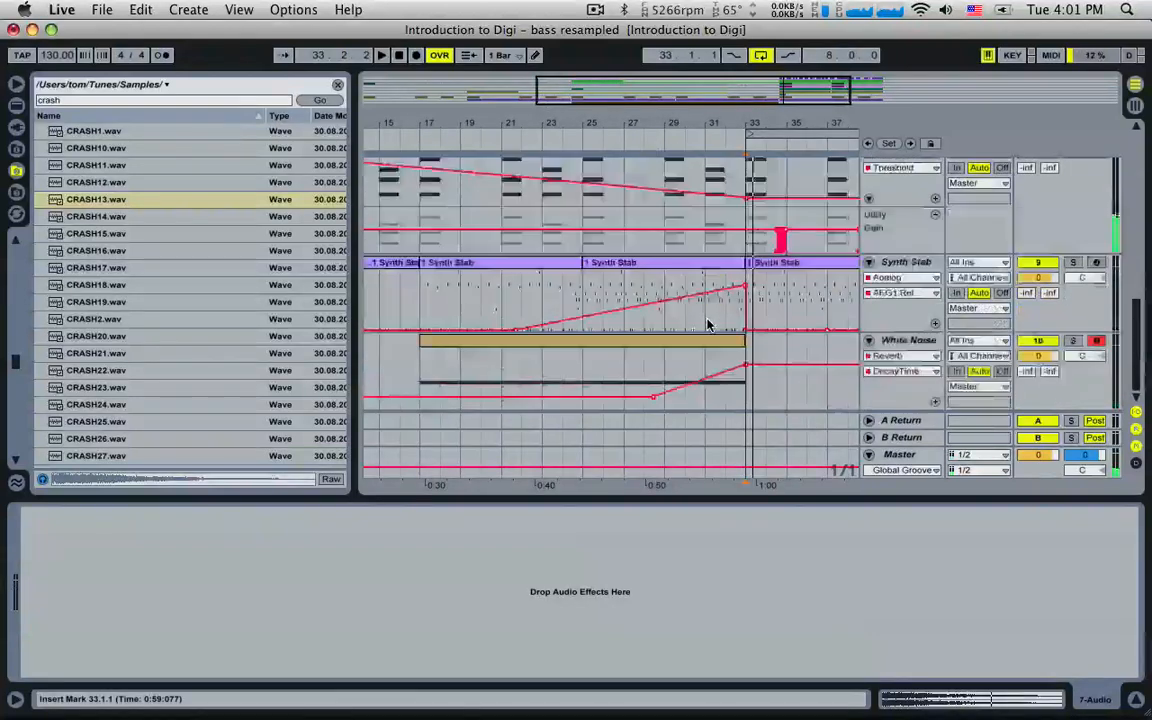
{"action": "left_click", "coordinate": [419, 368]}
{"action": "key", "text": "space"}
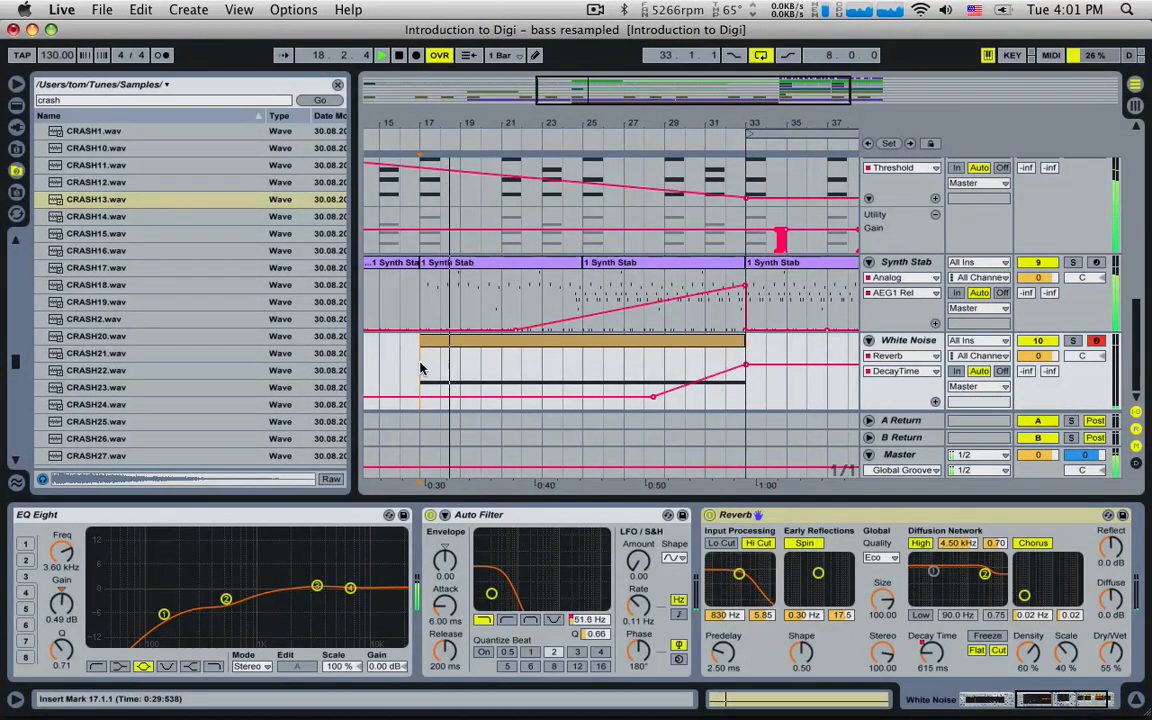
{"action": "double_click", "coordinate": [463, 343]}
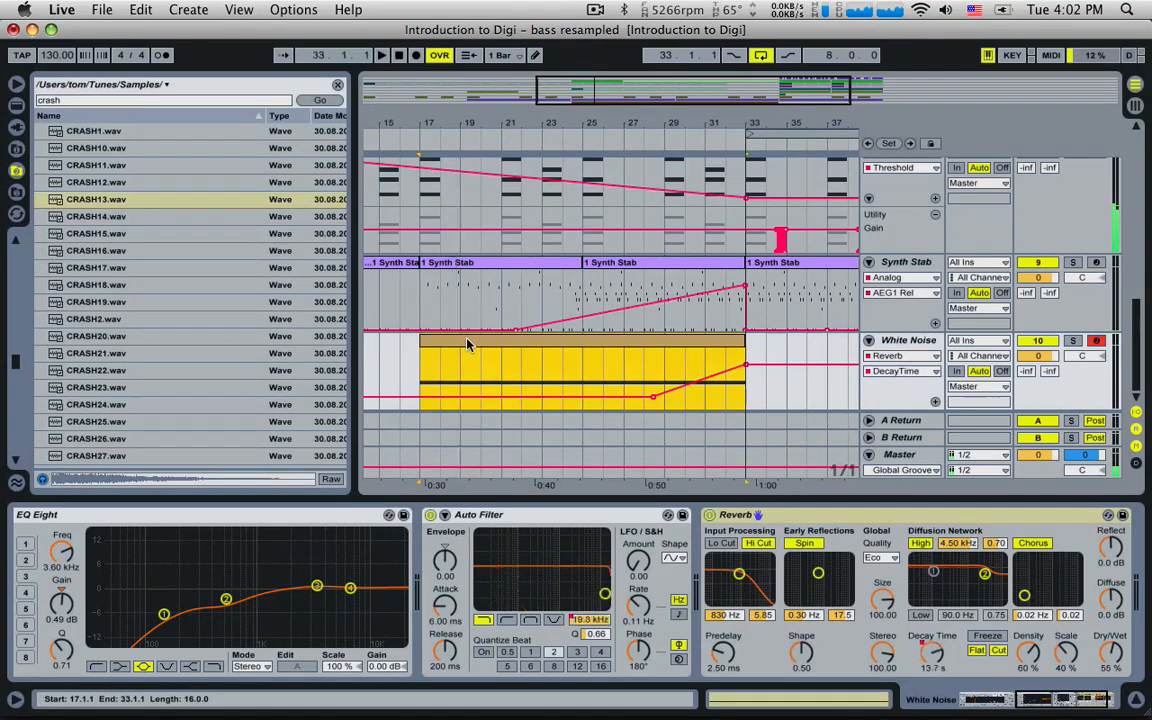
{"action": "left_click", "coordinate": [509, 298]}
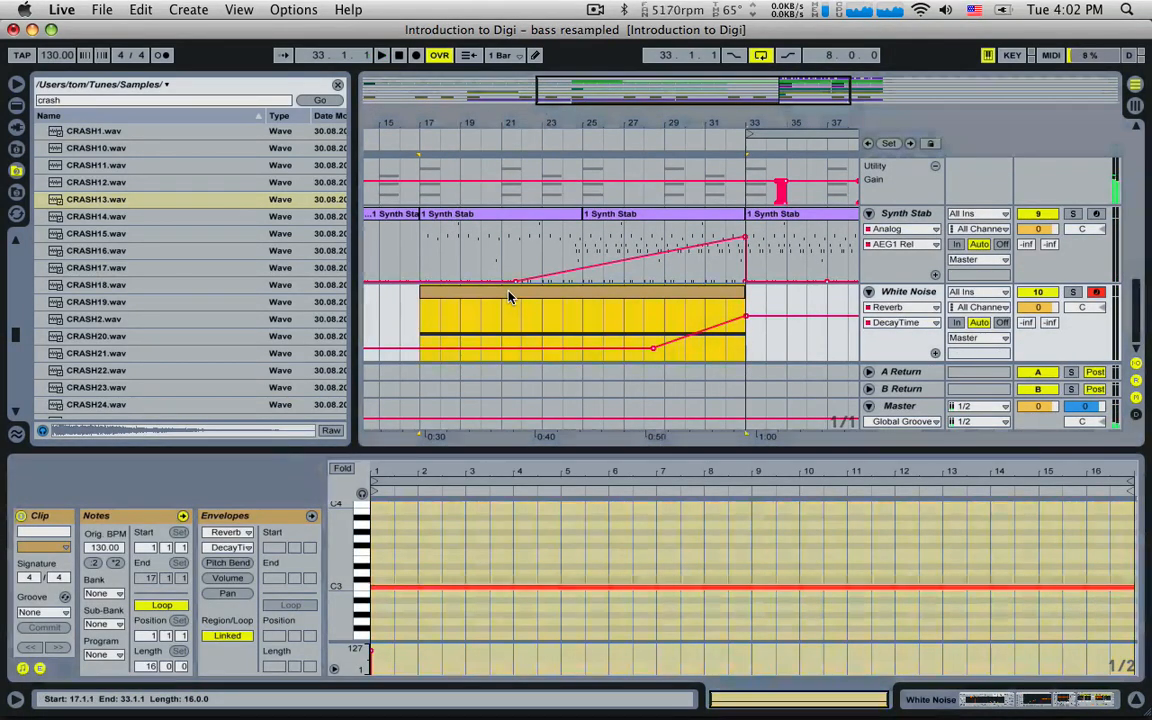
- Try a loop length of 1 bar on the White Noise clip, and revert it
{"action": "left_click", "coordinate": [147, 666]}
{"action": "type", "text": "1"}
{"action": "key", "text": "Return"}
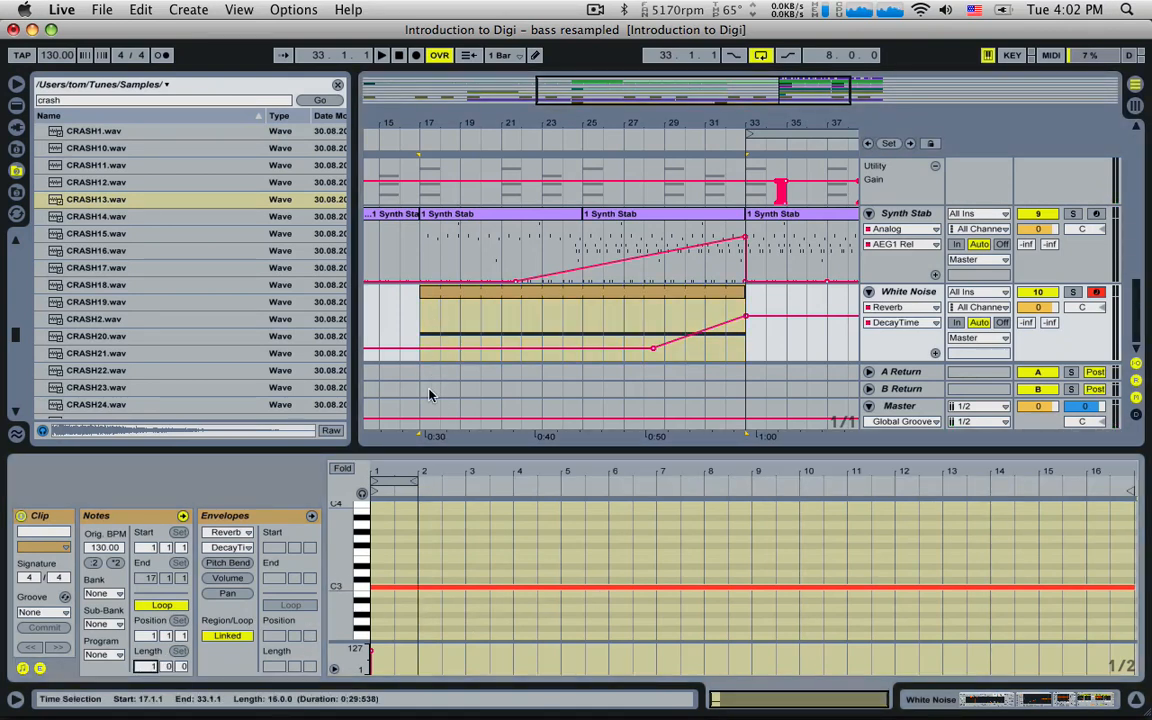
{"action": "left_click", "coordinate": [420, 319]}
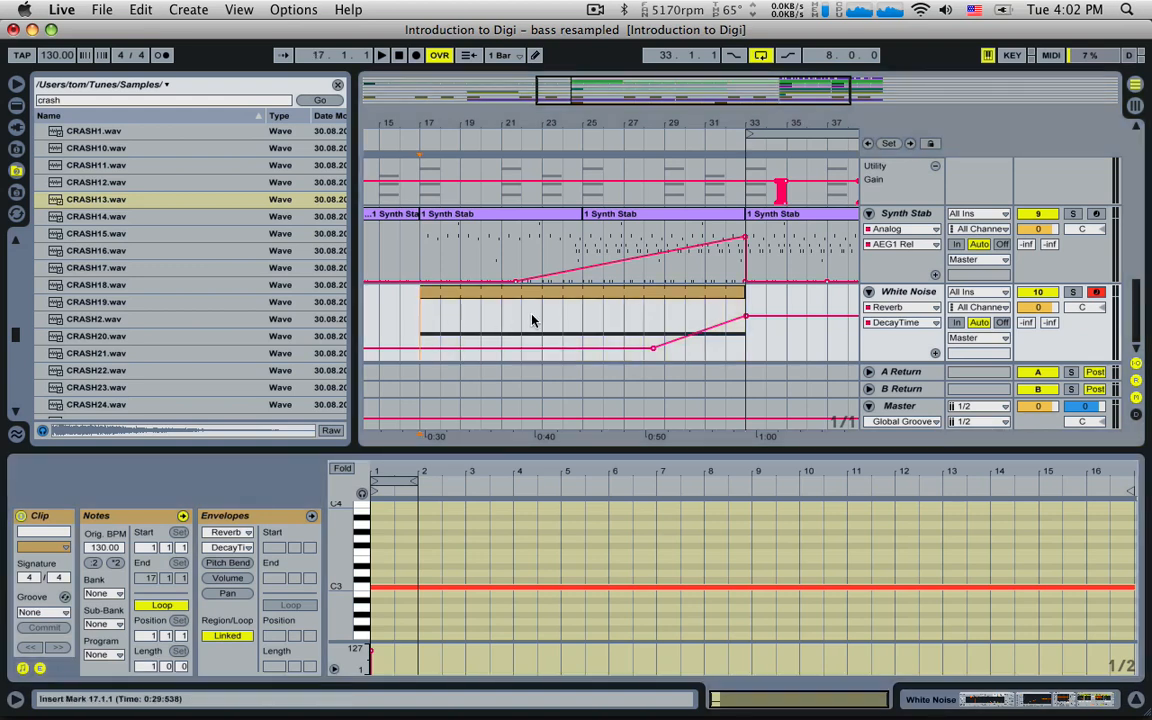
{"action": "left_click", "coordinate": [424, 255]}
{"action": "left_click", "coordinate": [424, 321]}
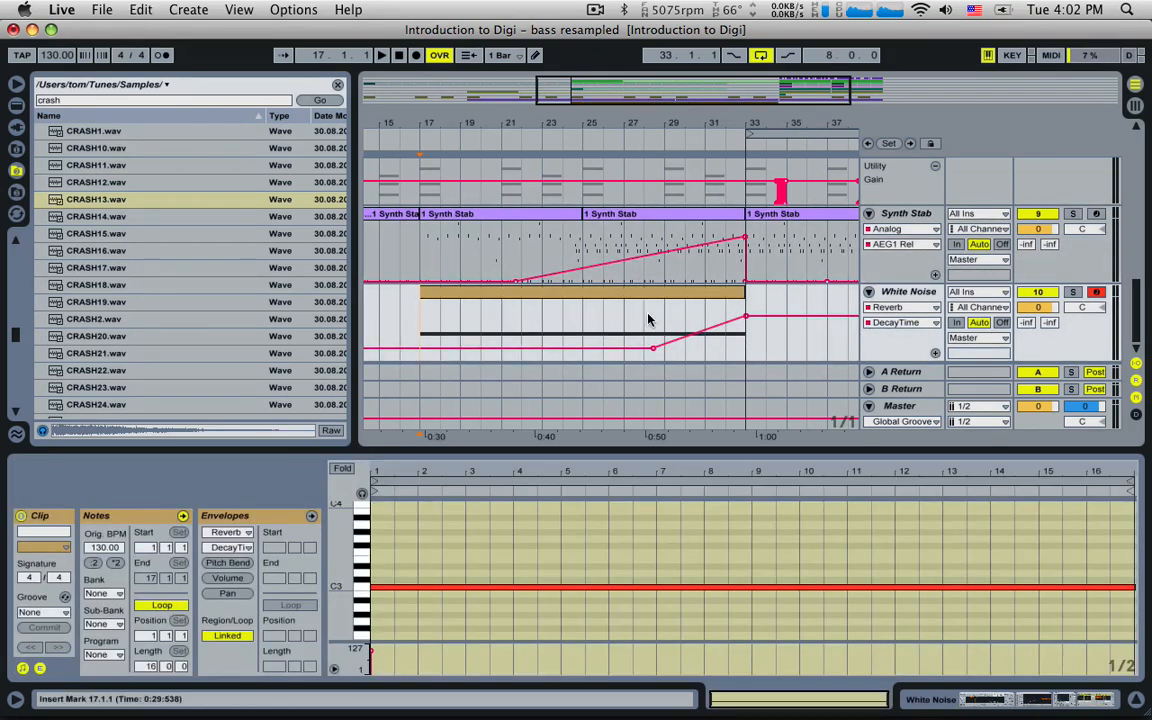
- Play back the White Noise build-up from bar 29
{"action": "key", "text": "space"}
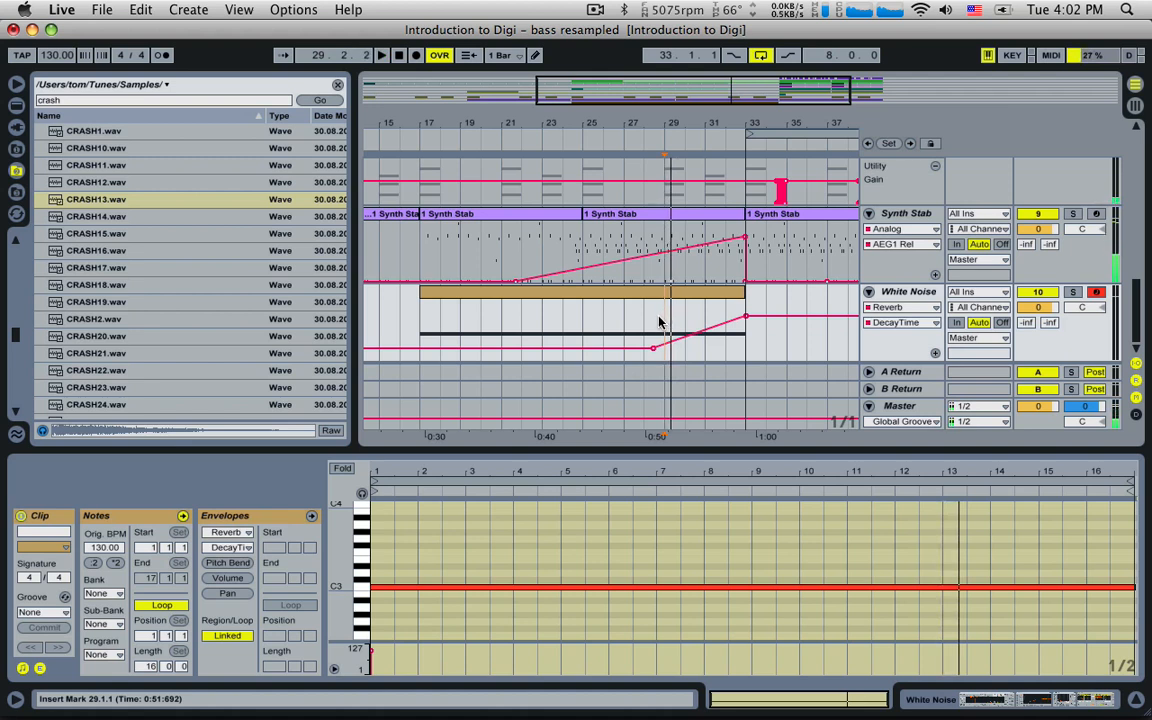
{"action": "key", "text": "space"}
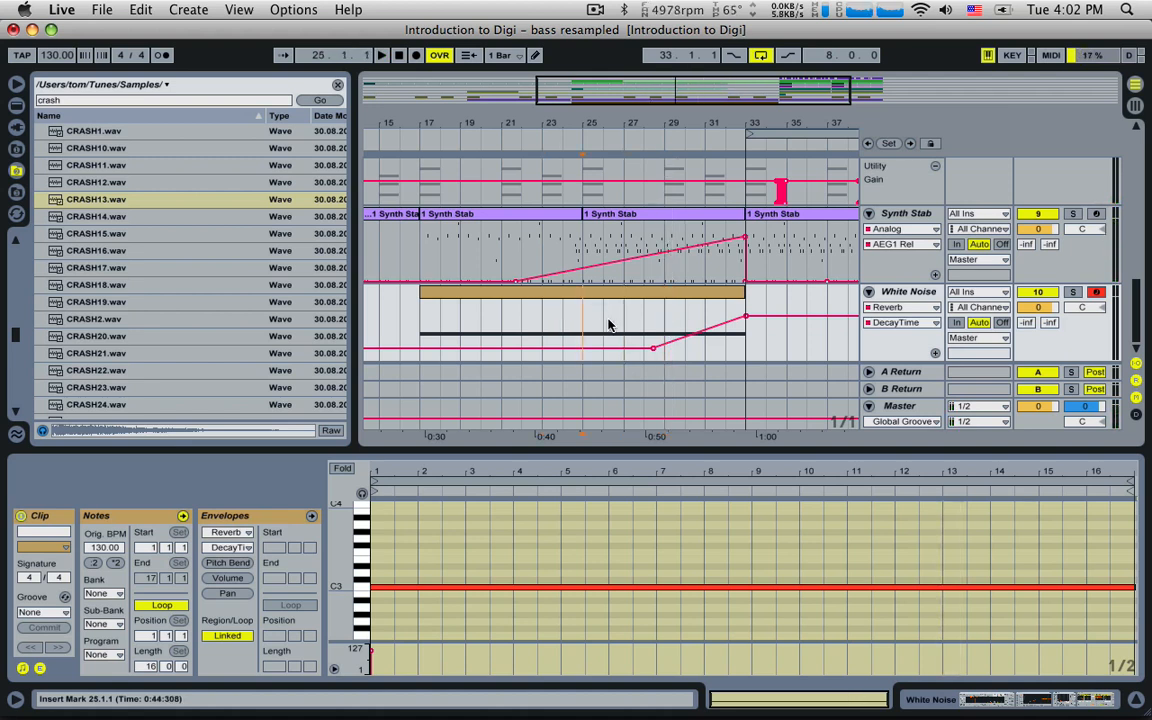
{"action": "key", "text": "Right"}
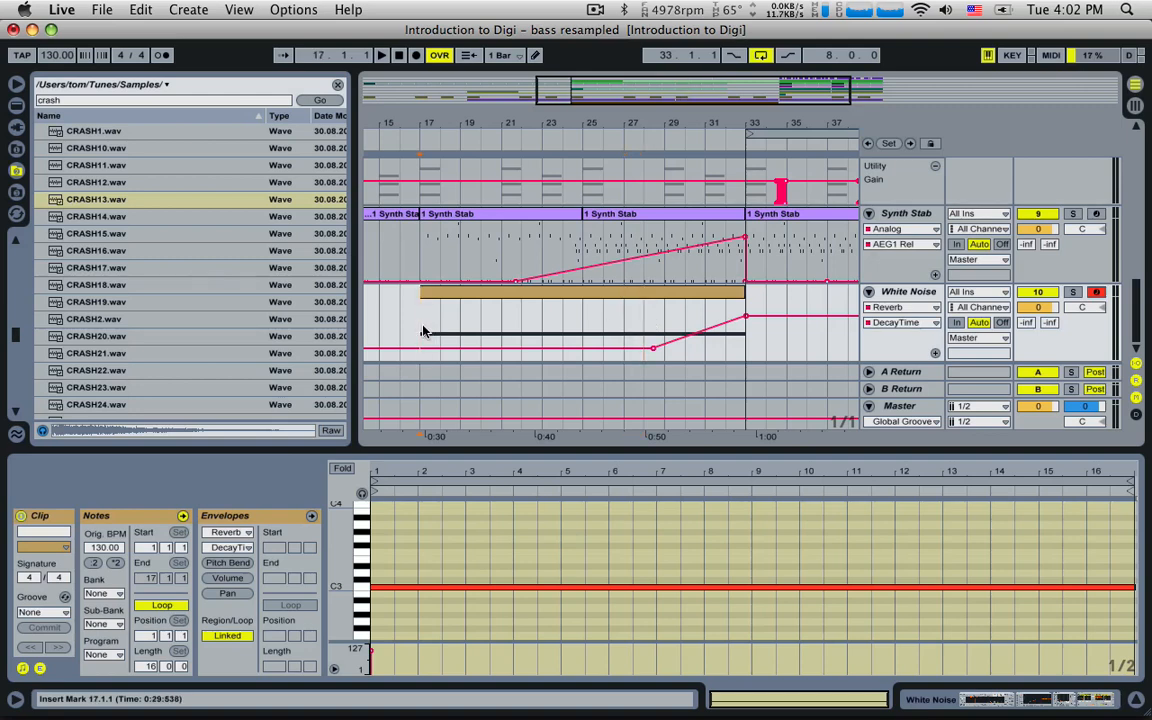
- Set the White Noise clip's loop length to 1 bar and play the retriggered noise
{"action": "left_click_drag", "start_coordinate": [147, 664], "coordinate": [147, 713]}
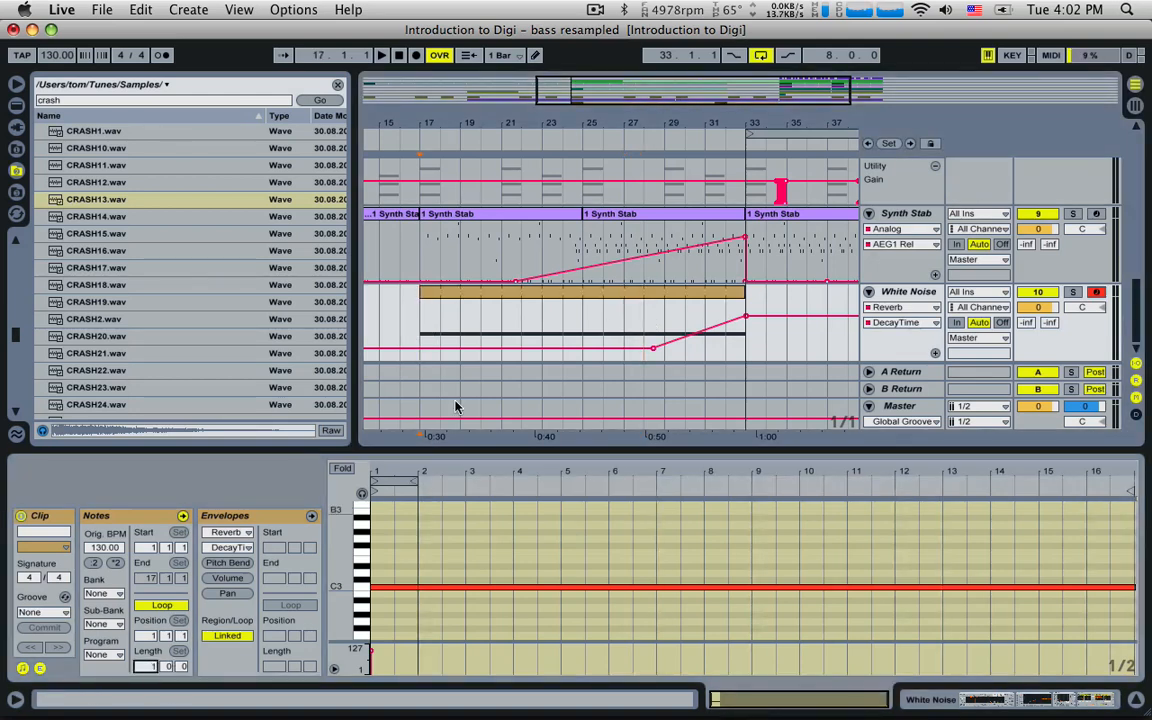
{"action": "left_click", "coordinate": [440, 330]}
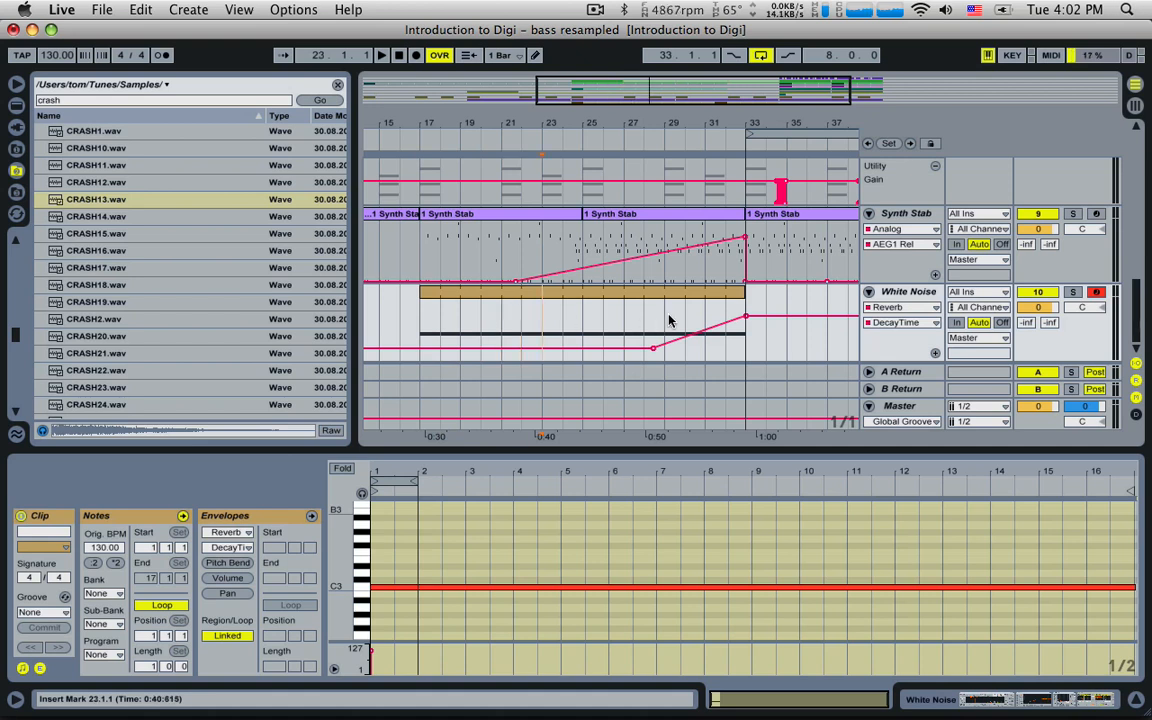
{"action": "key", "text": "space"}
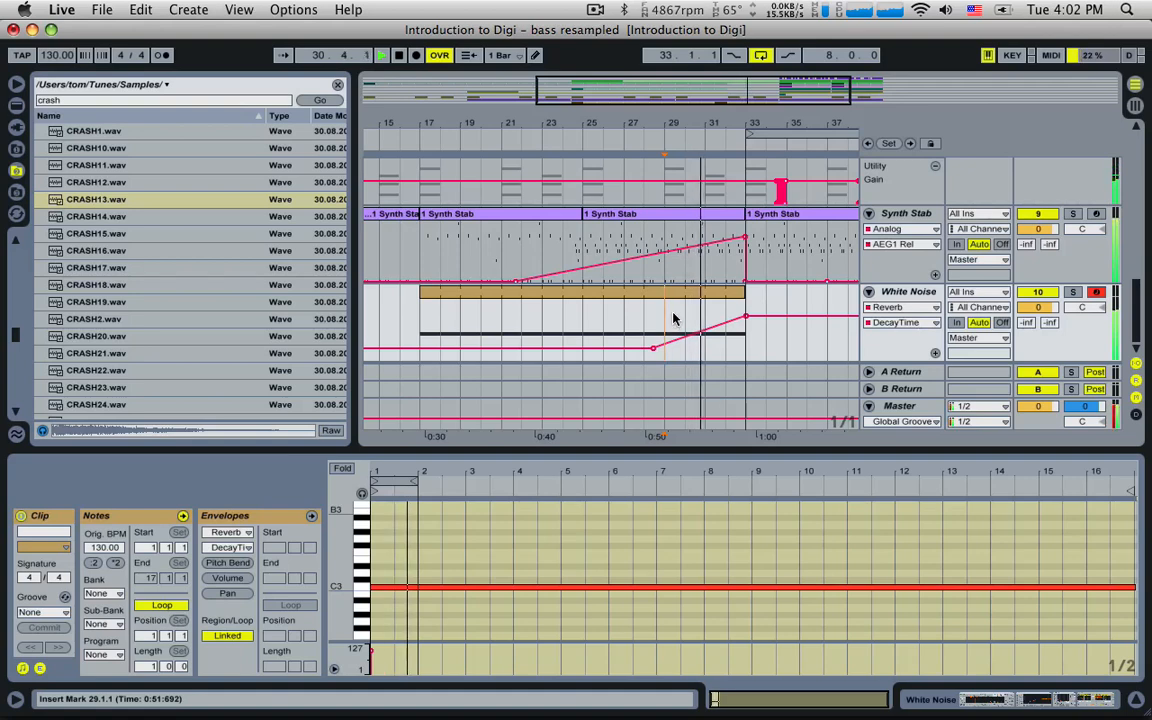
- Listen to the transition into bar 33, starting playback from bars 30 and 32
{"action": "left_click_drag", "start_coordinate": [657, 121], "coordinate": [380, 160]}
{"action": "key", "text": "space"}
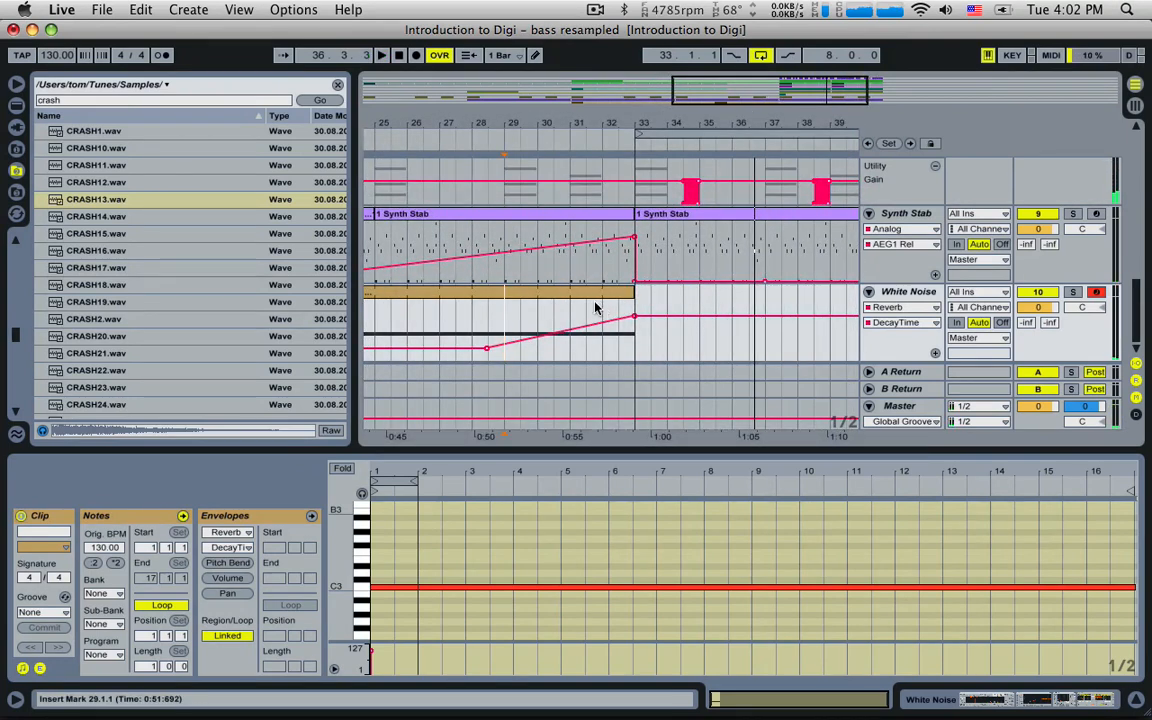
{"action": "left_click", "coordinate": [537, 325]}
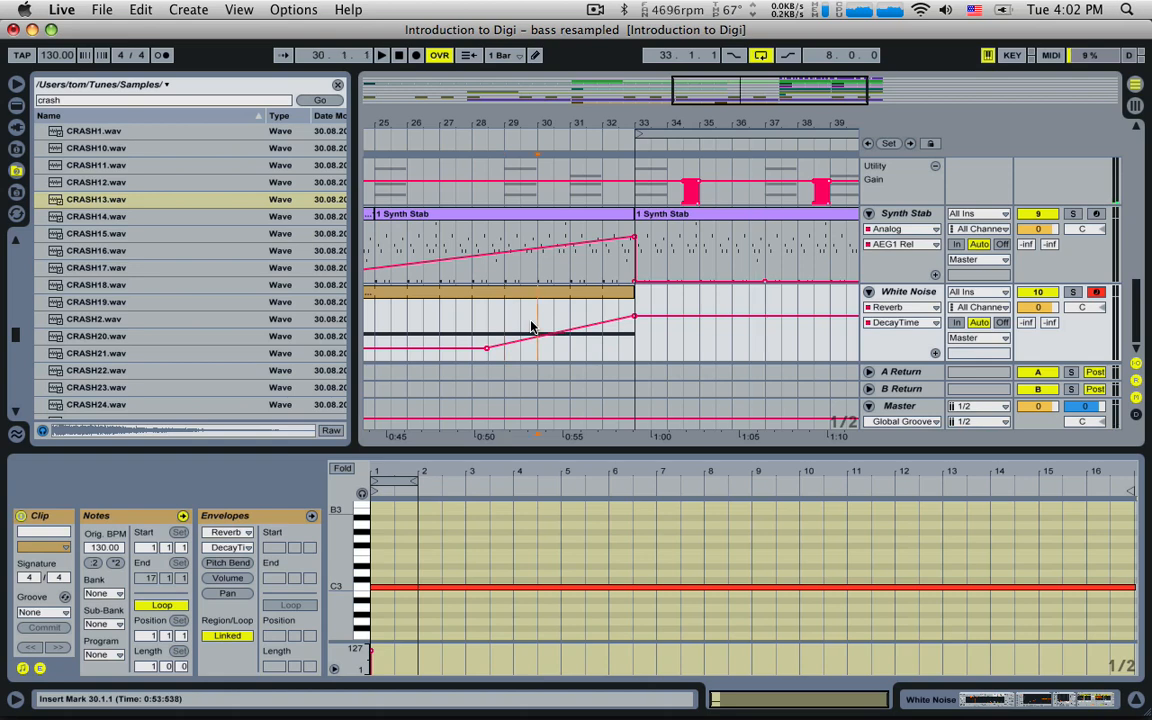
{"action": "key", "text": "space"}
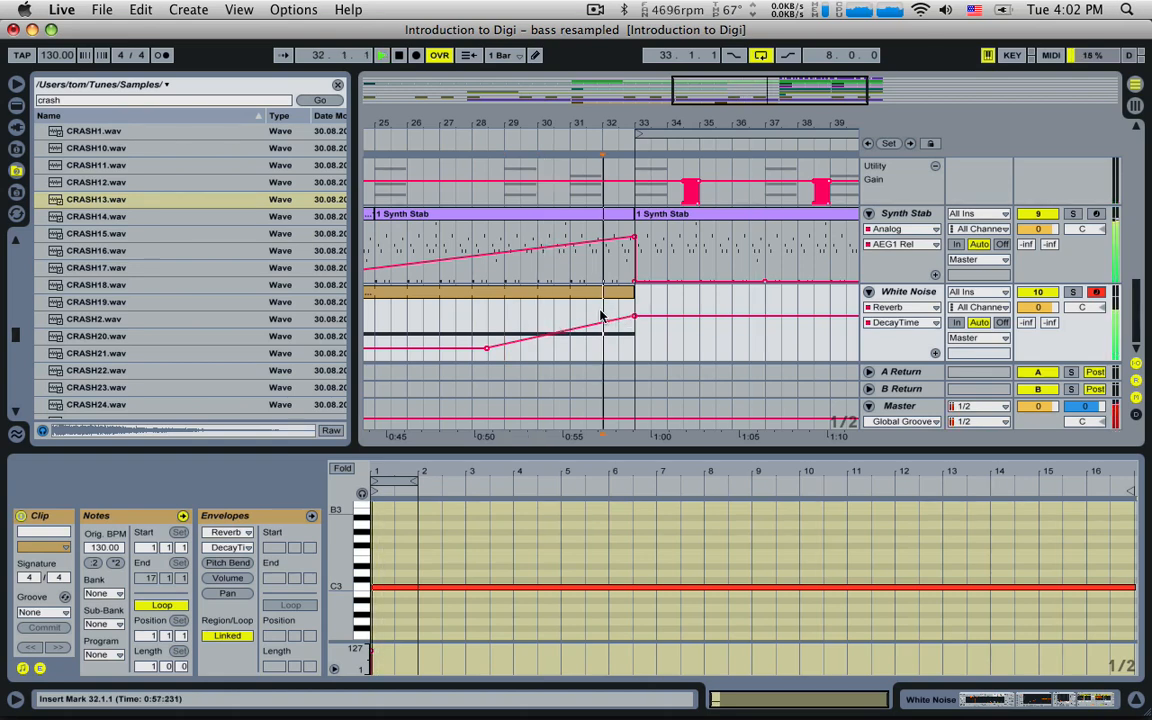
{"action": "left_click", "coordinate": [601, 316]}
{"action": "key", "text": "space"}
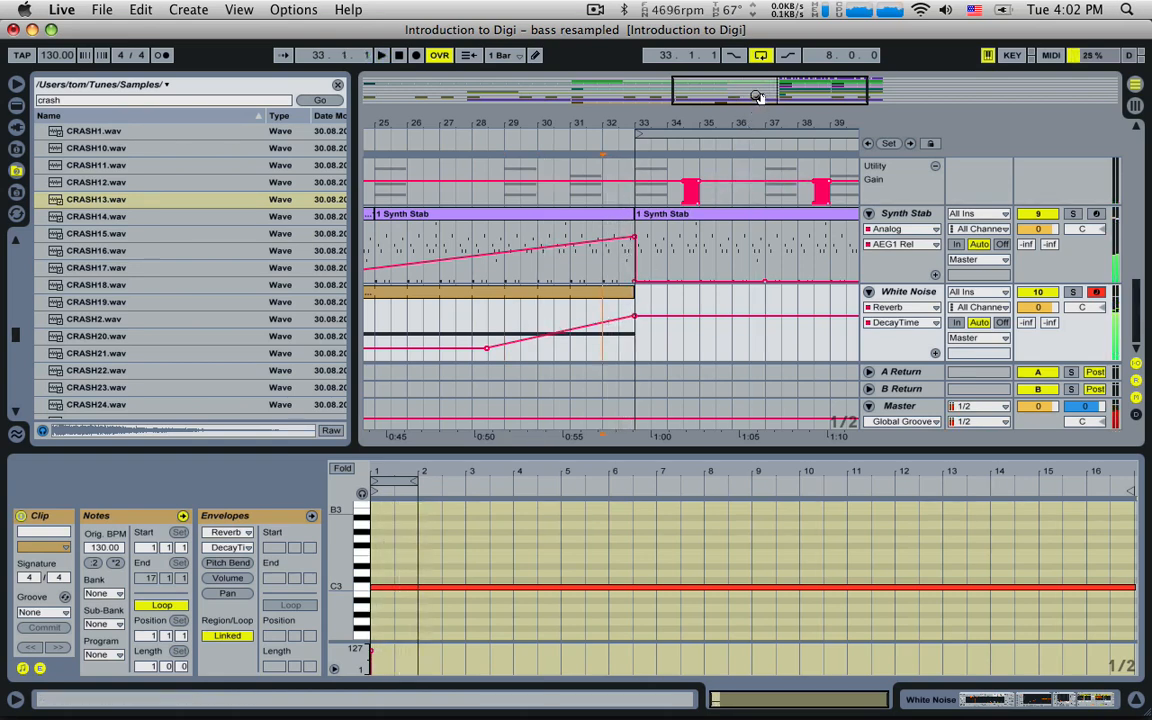
- Trim the White Noise clip to end at 32.4.1 and drop its Reverb DecayTime automation to minimum from 32.4.1 to 33.1.1
{"action": "left_click_drag", "start_coordinate": [758, 98], "coordinate": [641, 298]}
{"action": "key", "text": "space"}
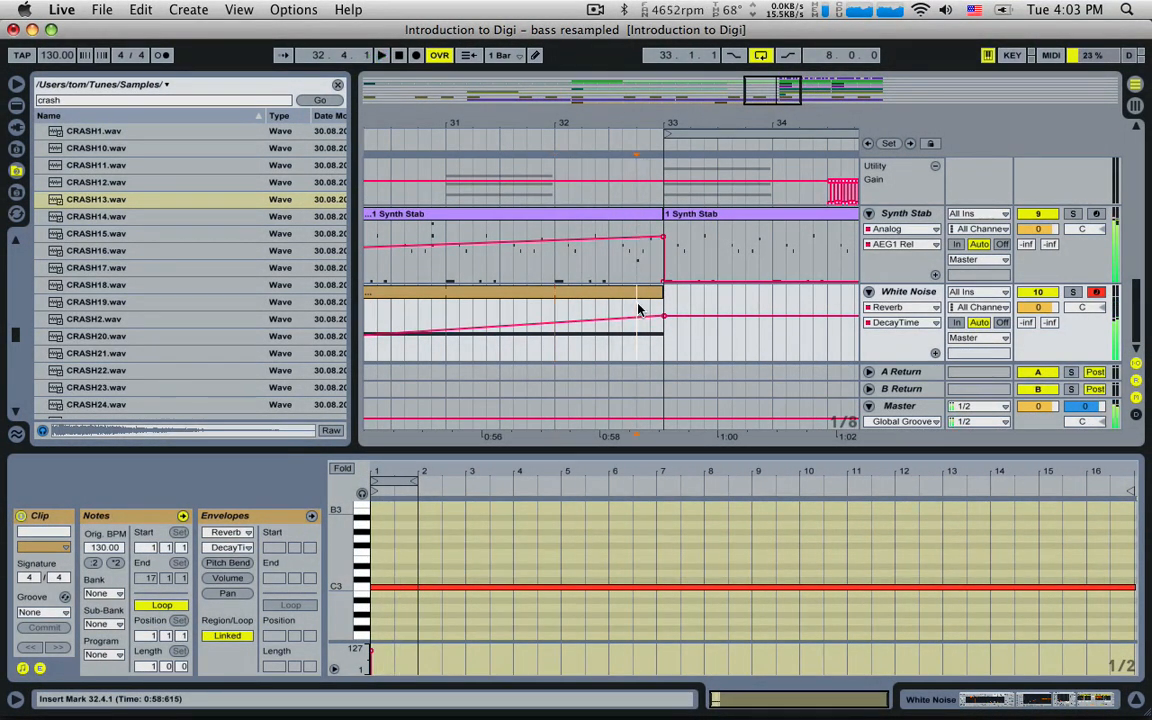
{"action": "mouse_move", "coordinate": [659, 293]}
{"action": "left_mouse_down"}
{"action": "mouse_move", "coordinate": [638, 292]}
{"action": "mouse_move", "coordinate": [659, 292]}
{"action": "left_mouse_up"}
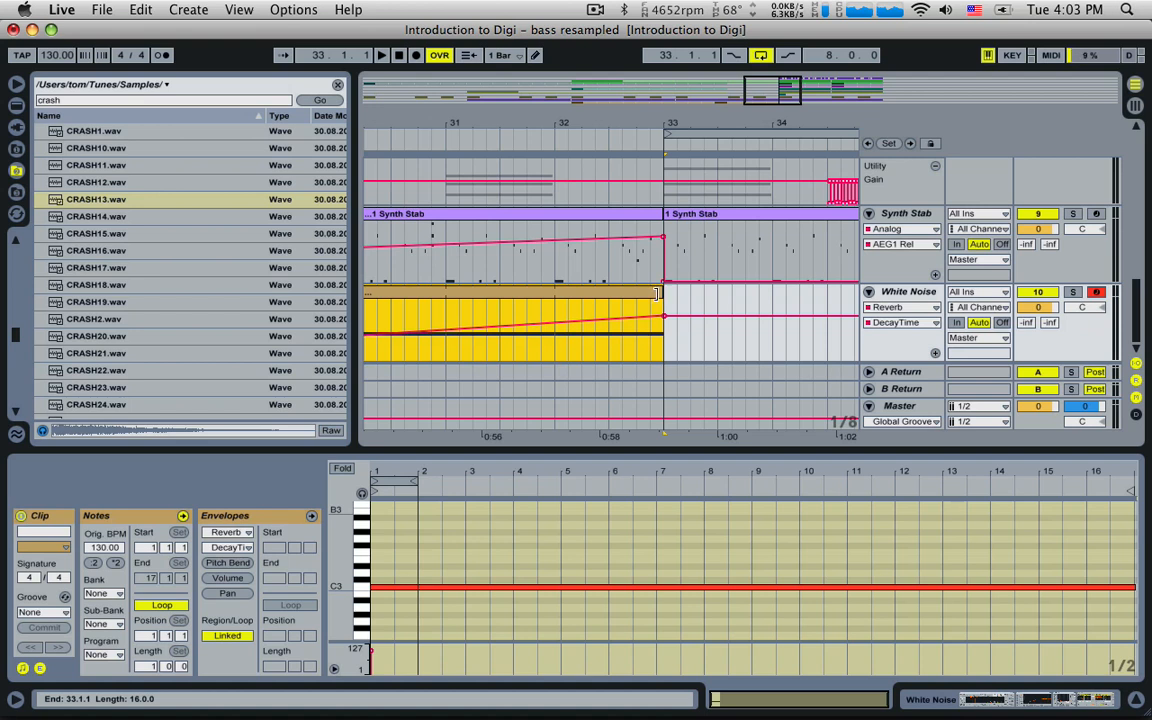
{"action": "left_click_drag", "start_coordinate": [658, 294], "coordinate": [639, 296]}
{"action": "left_click_drag", "start_coordinate": [636, 341], "coordinate": [651, 361]}
{"action": "left_click", "coordinate": [647, 319]}
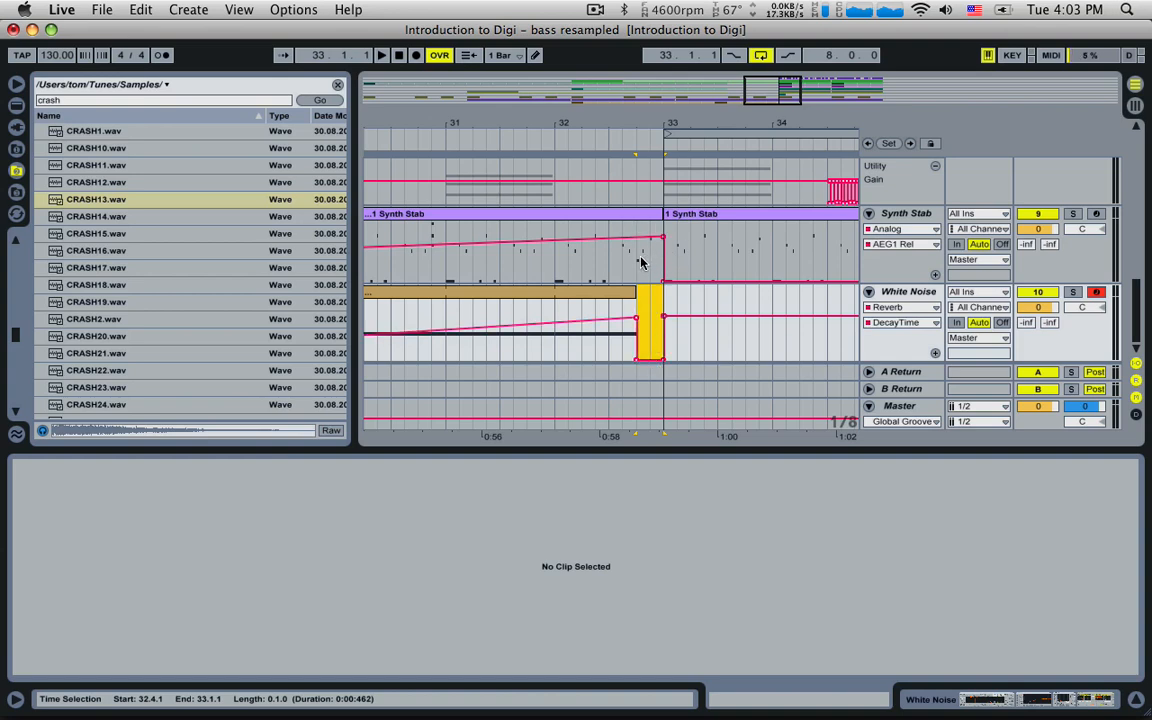
- Drop the Synth Stab release automation to minimum for the last beat before bar 33 and trim its clip to 32.4.1
{"action": "left_click_drag", "start_coordinate": [641, 258], "coordinate": [659, 257]}
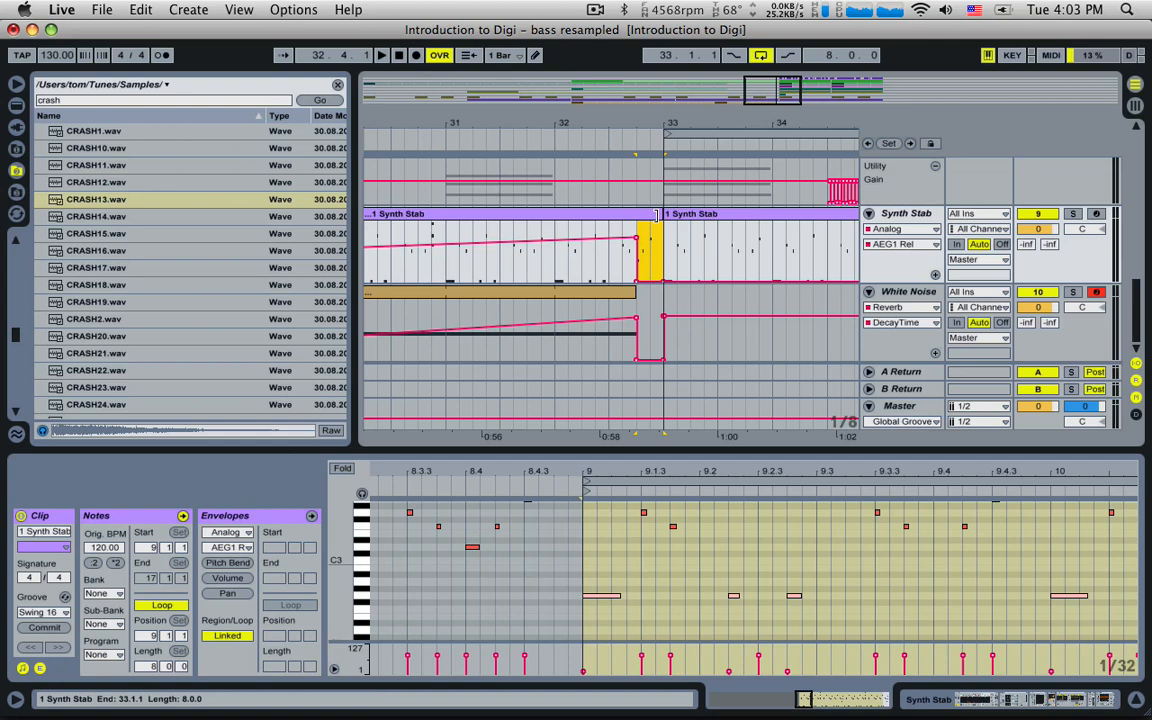
{"action": "left_click_drag", "start_coordinate": [657, 213], "coordinate": [635, 213]}
- Trim the Hi B Impulse clip before bar 33 so it ends at 32.4.1
{"action": "scroll", "coordinate": [652, 312], "scroll_direction": "up", "scroll_amount": 10}
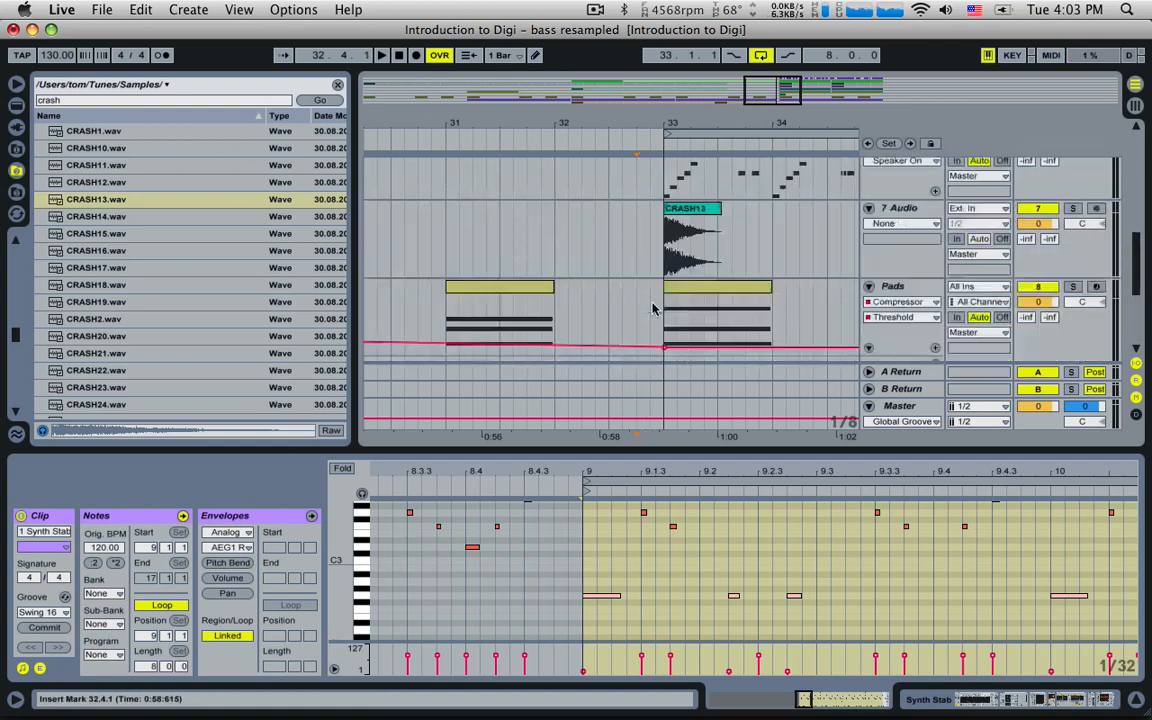
{"action": "scroll", "coordinate": [662, 281], "scroll_direction": "up", "scroll_amount": 2}
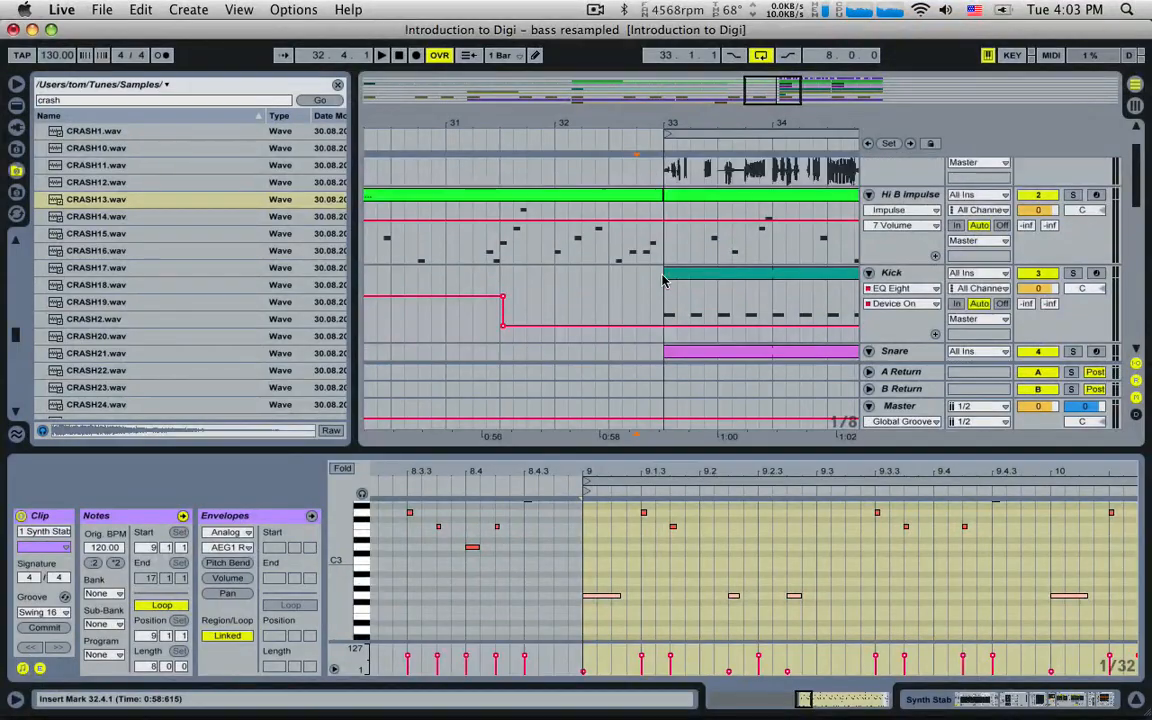
{"action": "left_click", "coordinate": [632, 210]}
{"action": "scroll", "coordinate": [645, 215], "scroll_direction": "down", "scroll_amount": 3}
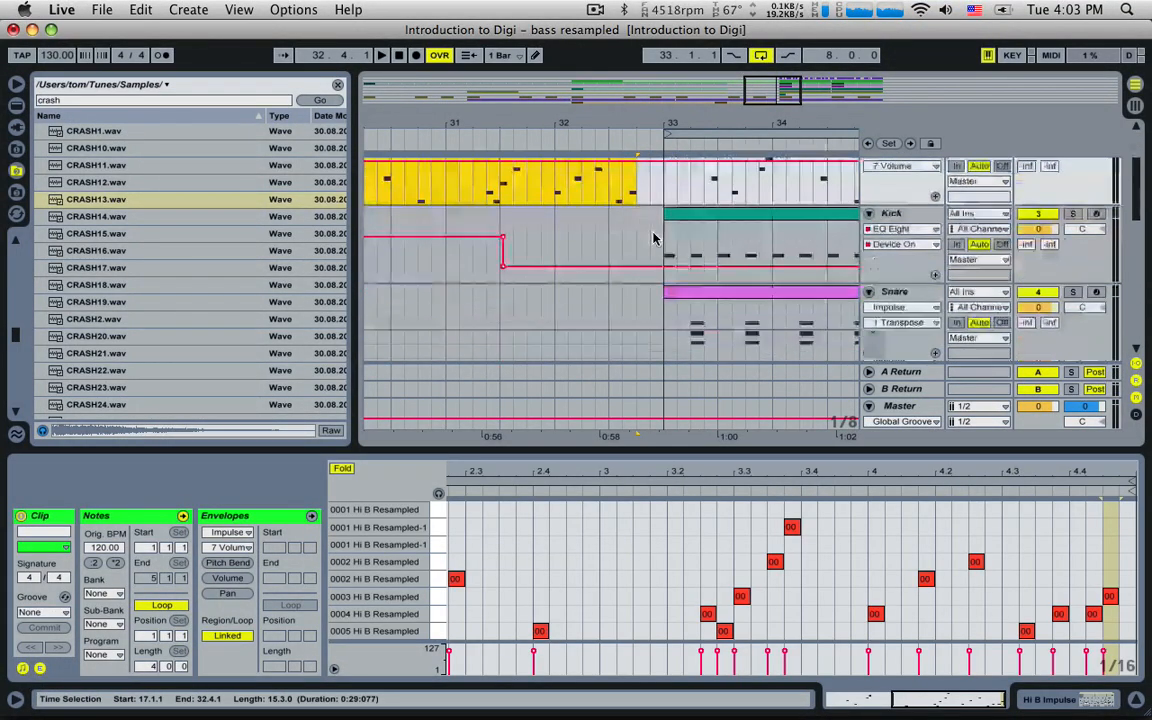
- Play the one-beat gap before bar 33 from within bar 32 and examine the Synth Stab track's device chain
{"action": "left_click", "coordinate": [618, 249]}
{"action": "key", "text": "space"}
{"action": "scroll", "coordinate": [638, 292], "scroll_direction": "down", "scroll_amount": 10}
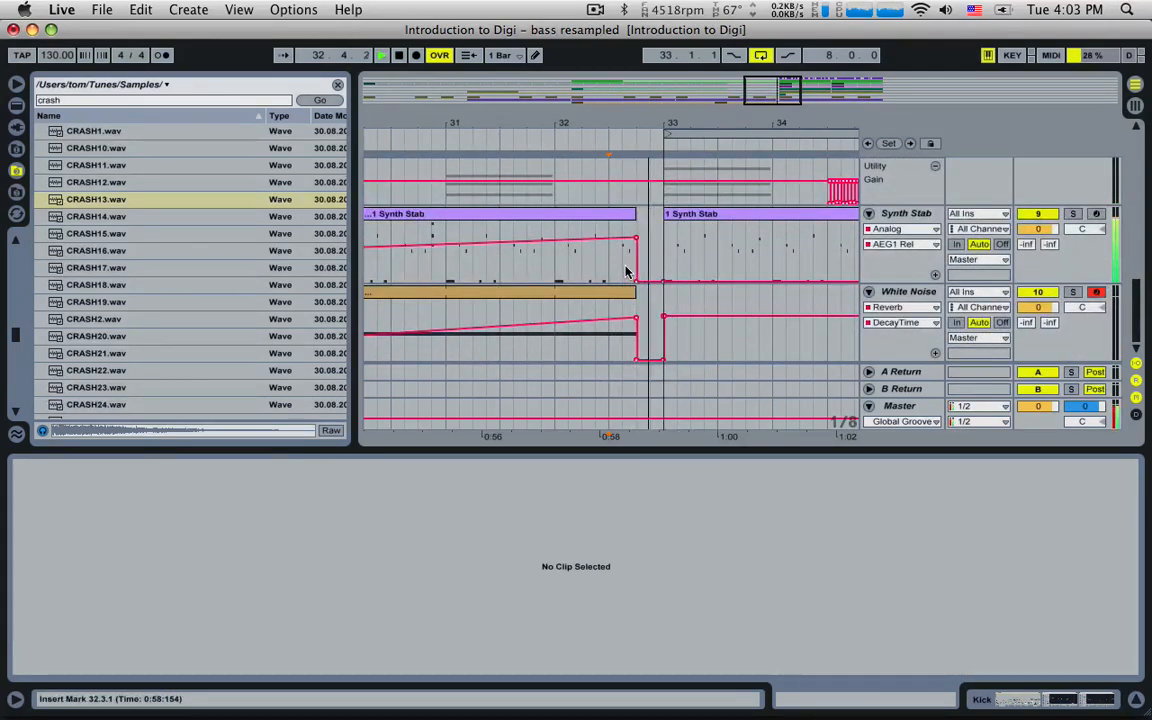
{"action": "left_click", "coordinate": [625, 268]}
{"action": "left_click", "coordinate": [600, 265]}
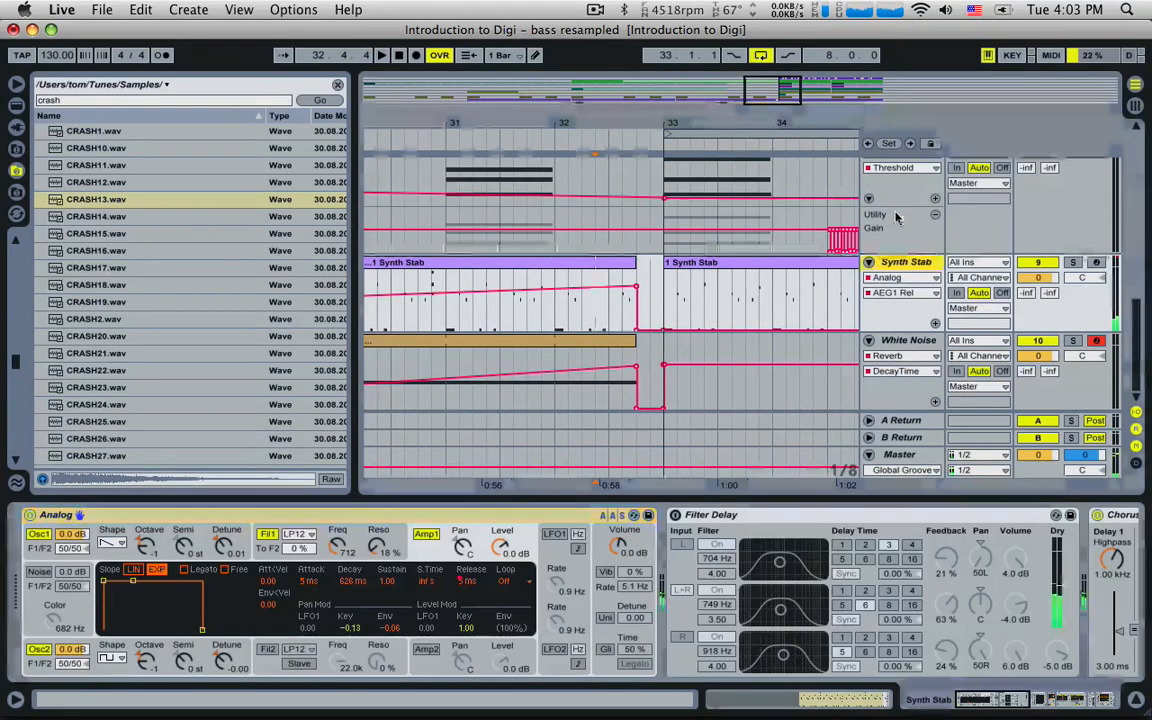
{"action": "left_click", "coordinate": [900, 214]}
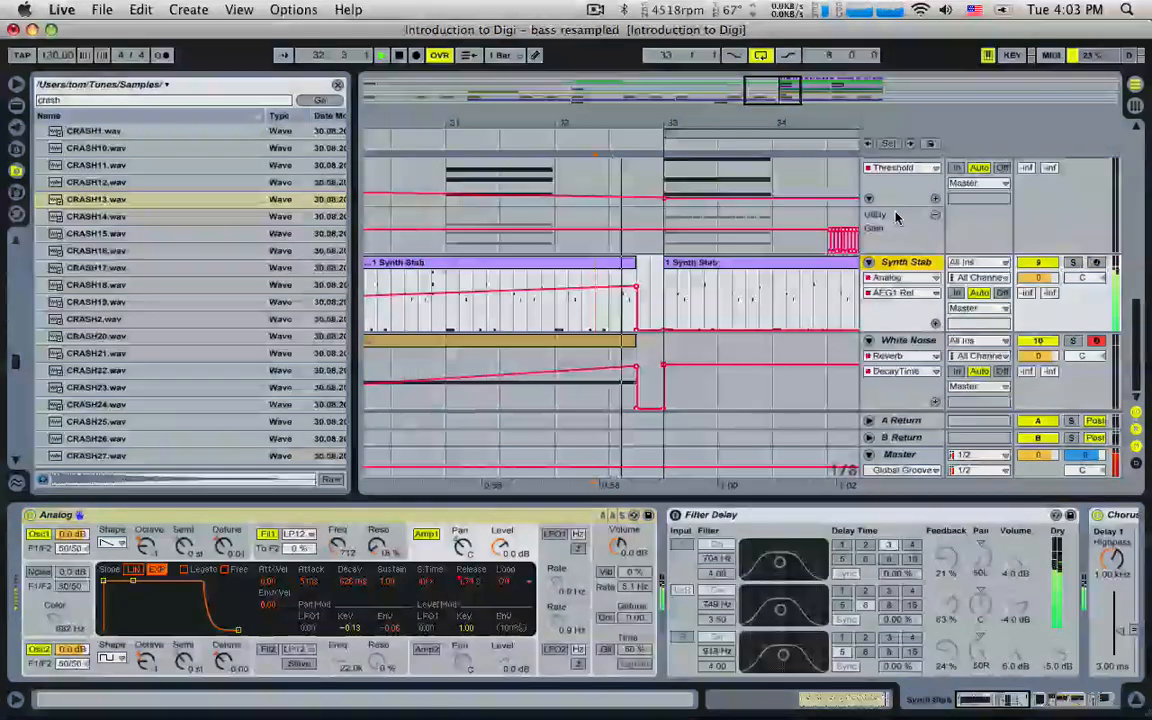
{"action": "left_click", "coordinate": [1072, 700]}
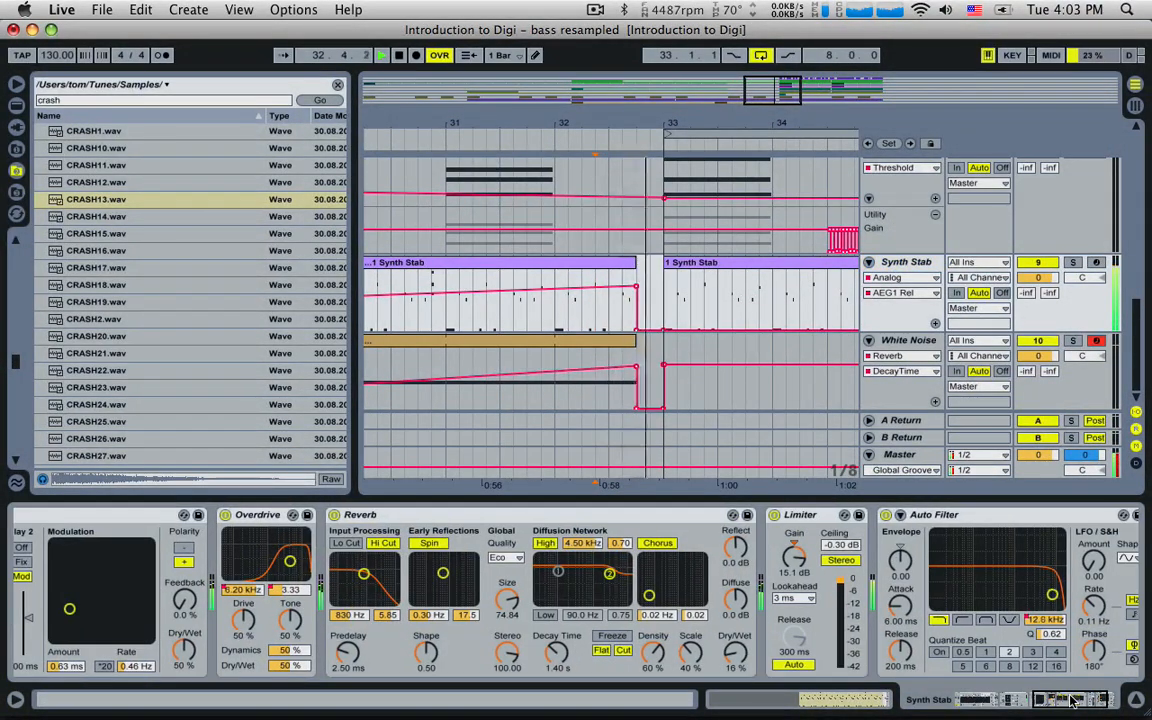
{"action": "left_click_drag", "start_coordinate": [1072, 700], "coordinate": [913, 690]}
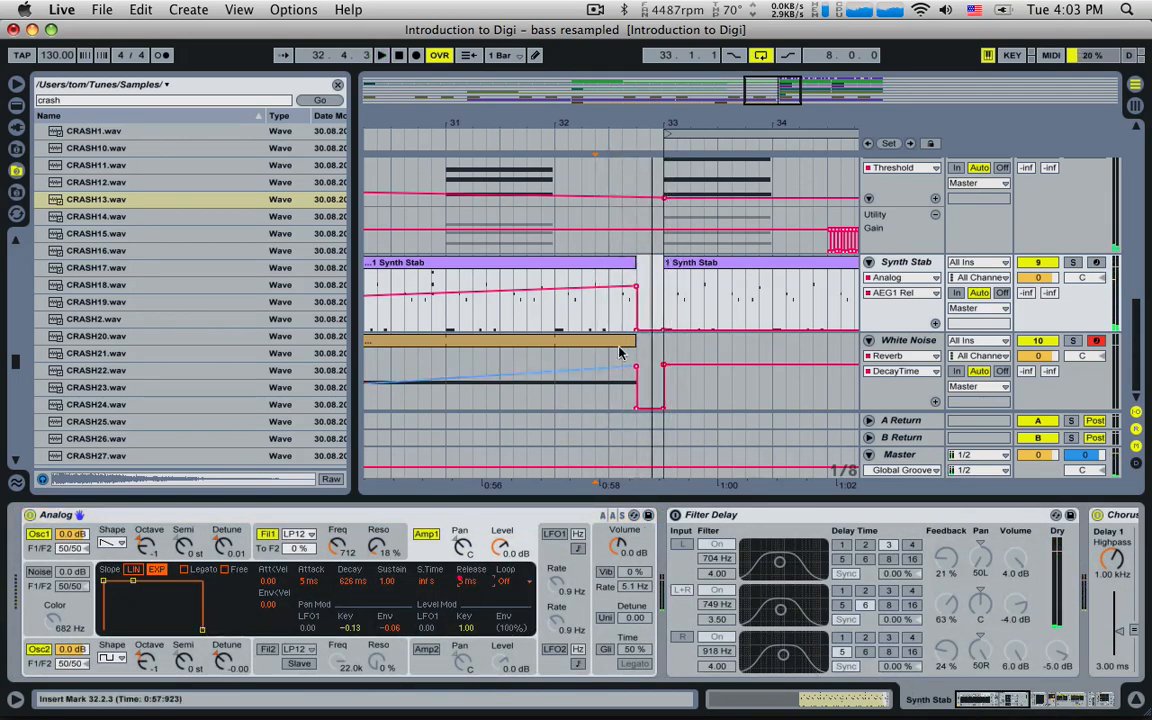
- Try dropping the Synth Stab release automation to minimum from 32.3.3 to 32.4.1, and play it back
{"action": "left_click", "coordinate": [629, 296]}
{"action": "left_click", "coordinate": [627, 327]}
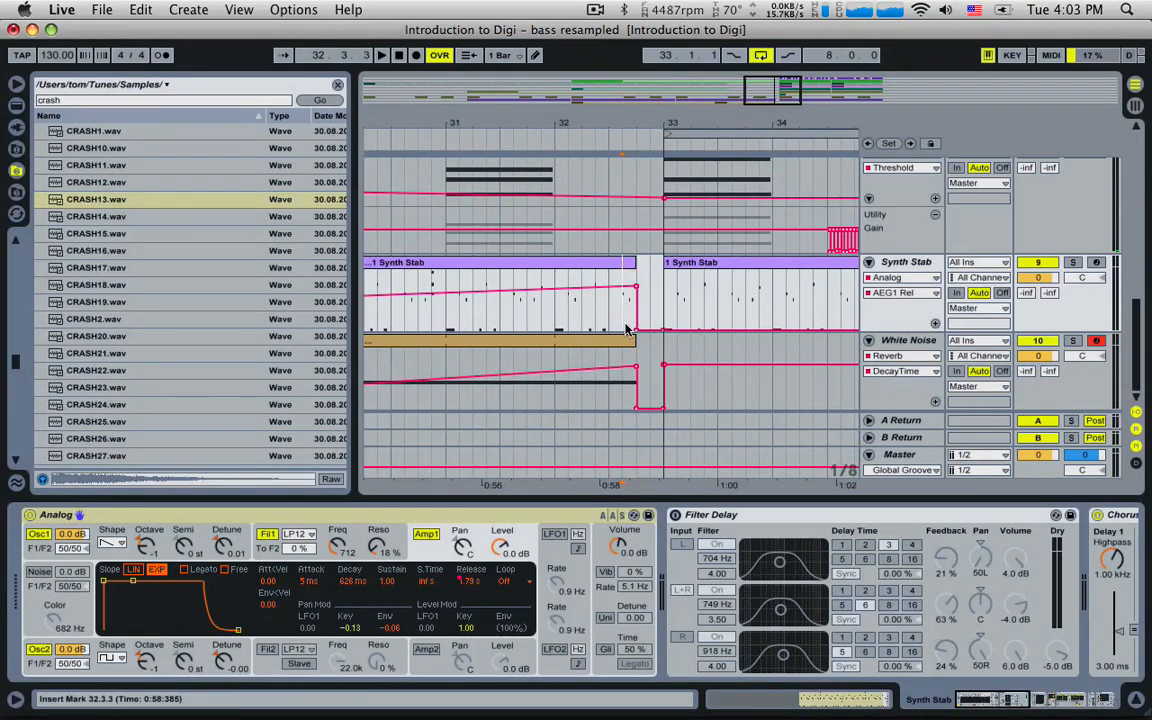
{"action": "mouse_move", "coordinate": [633, 314]}
{"action": "left_mouse_down"}
{"action": "mouse_move", "coordinate": [624, 288]}
{"action": "mouse_move", "coordinate": [628, 330]}
{"action": "left_mouse_up"}
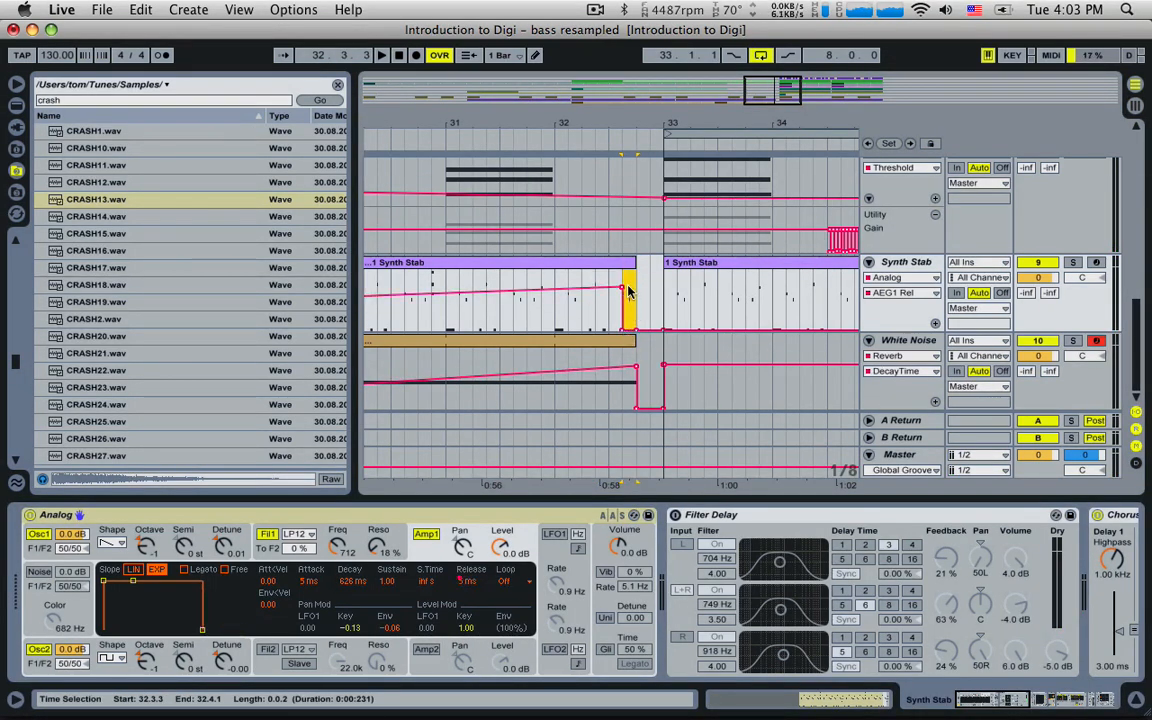
{"action": "left_click", "coordinate": [623, 283]}
{"action": "key", "text": "space"}
{"action": "key", "text": "space"}
{"action": "left_click", "coordinate": [602, 283]}
{"action": "key", "text": "space"}
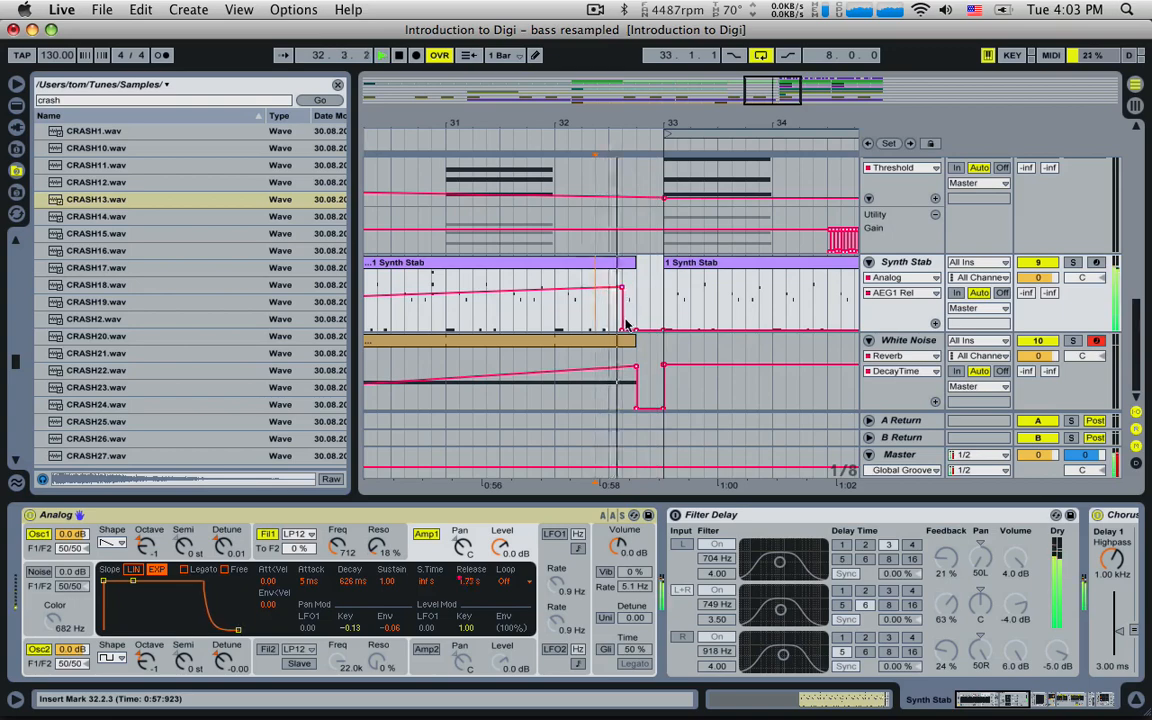
- Try a sloped release drop on Synth Stab up to 32.4.1, and restore the high release value until 32.4.1
{"action": "left_click_drag", "start_coordinate": [624, 330], "coordinate": [635, 329]}
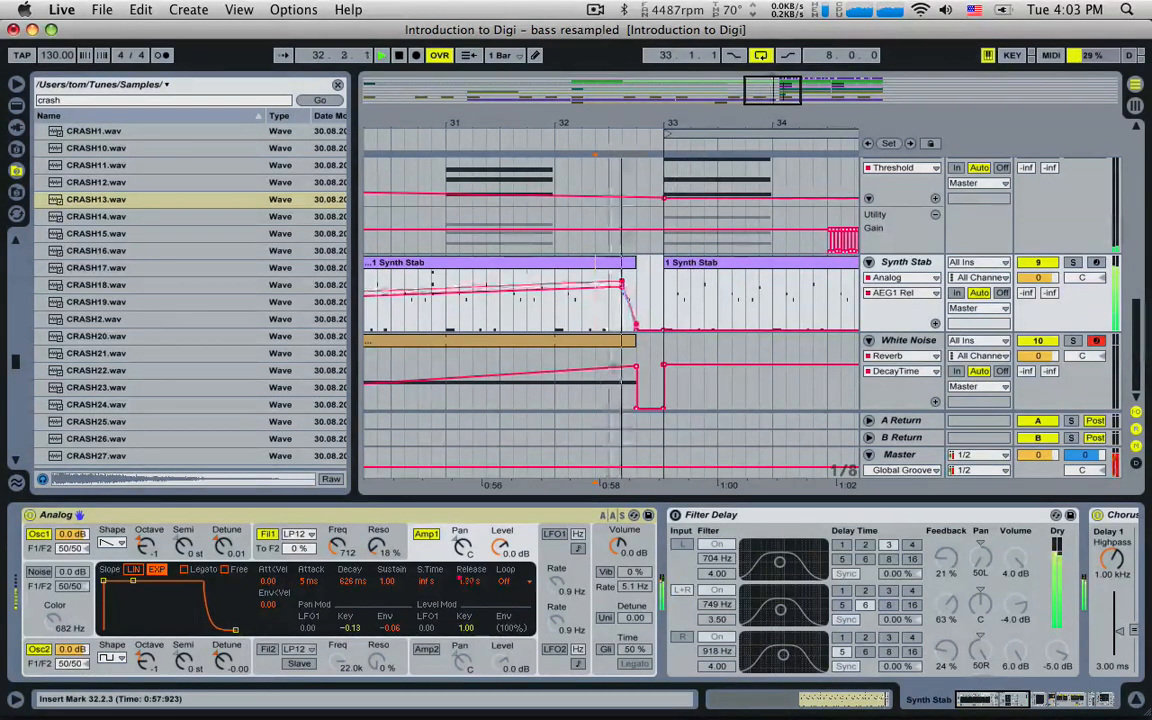
{"action": "key", "text": "space"}
{"action": "key", "text": "space"}
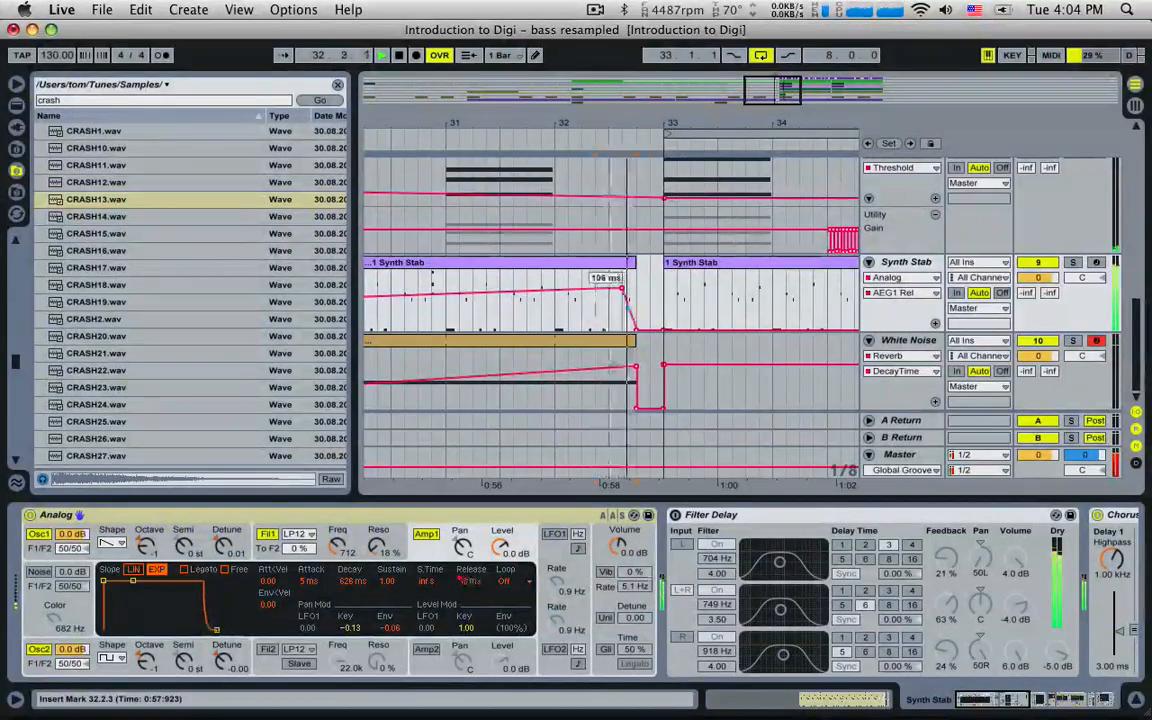
{"action": "left_click_drag", "start_coordinate": [622, 288], "coordinate": [636, 289]}
{"action": "key", "text": "space"}
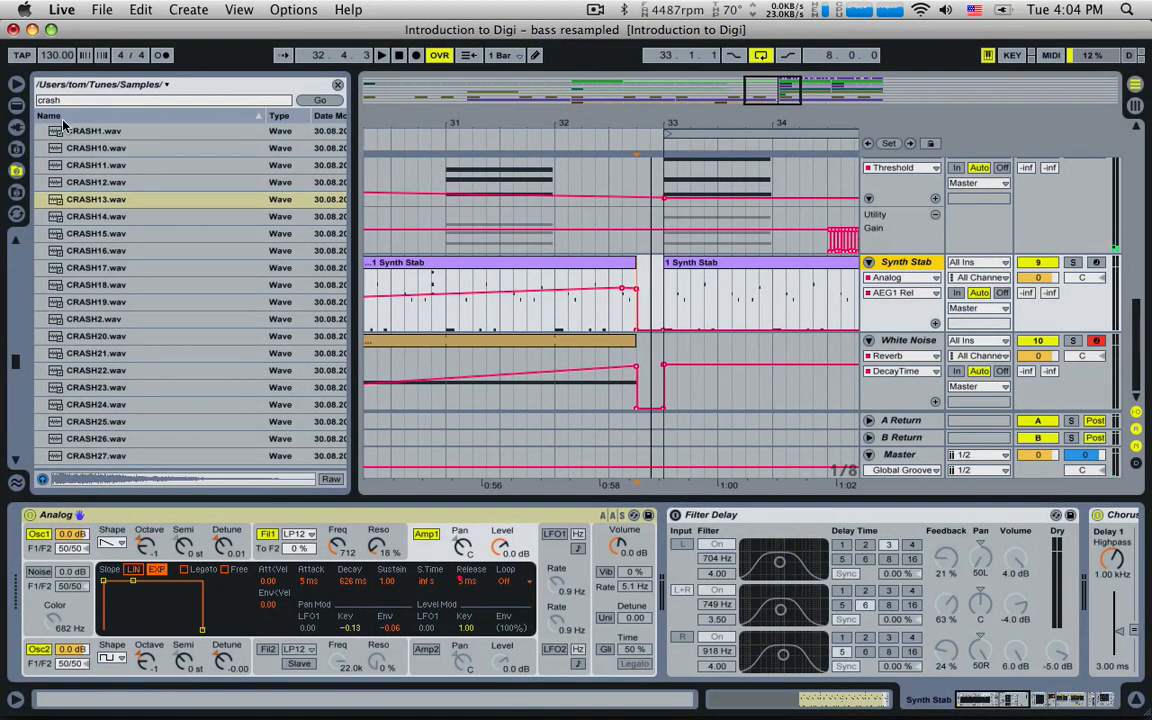
- Add a Utility device to the end of the Synth Stab device chain
{"action": "left_click", "coordinate": [15, 106]}
{"action": "scroll", "coordinate": [77, 404], "scroll_direction": "down", "scroll_amount": 1}
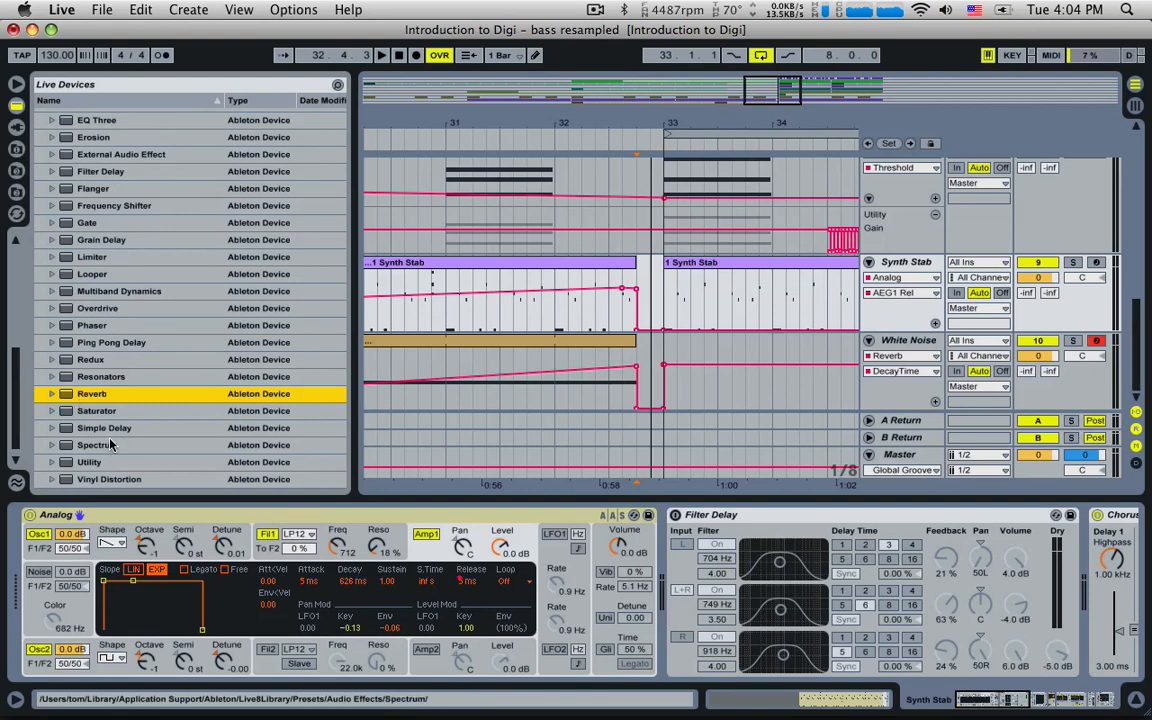
{"action": "double_click", "coordinate": [90, 462]}
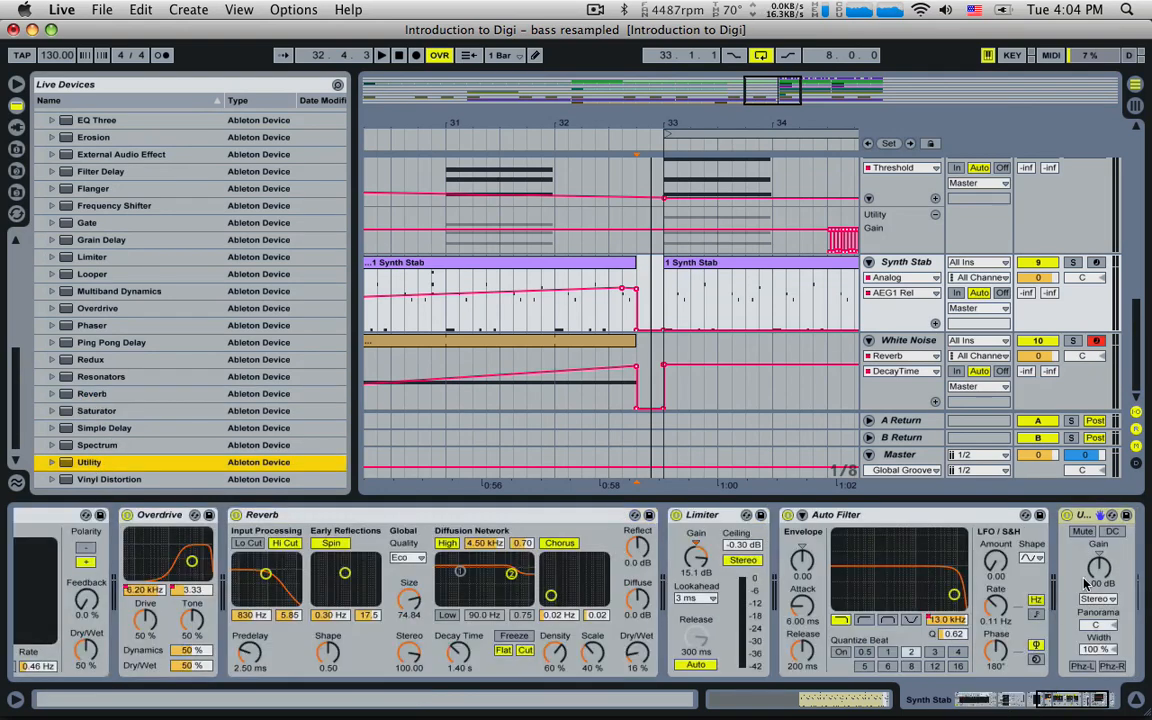
- Automate the Synth Stab Utility gain down to -35.0 dB from 32.4.1 to 33.1.1, and play from 32.2.1
{"action": "left_click", "coordinate": [1096, 571]}
{"action": "left_click_drag", "start_coordinate": [641, 309], "coordinate": [656, 315]}
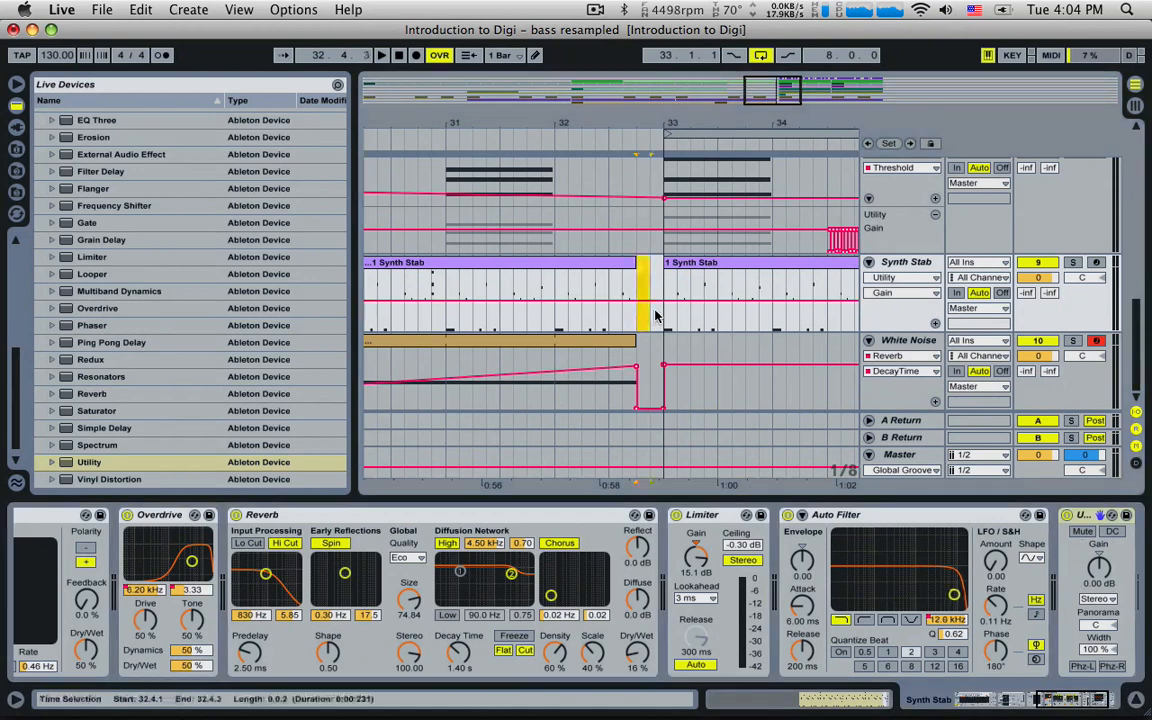
{"action": "left_click", "coordinate": [588, 292]}
{"action": "key", "text": "space"}
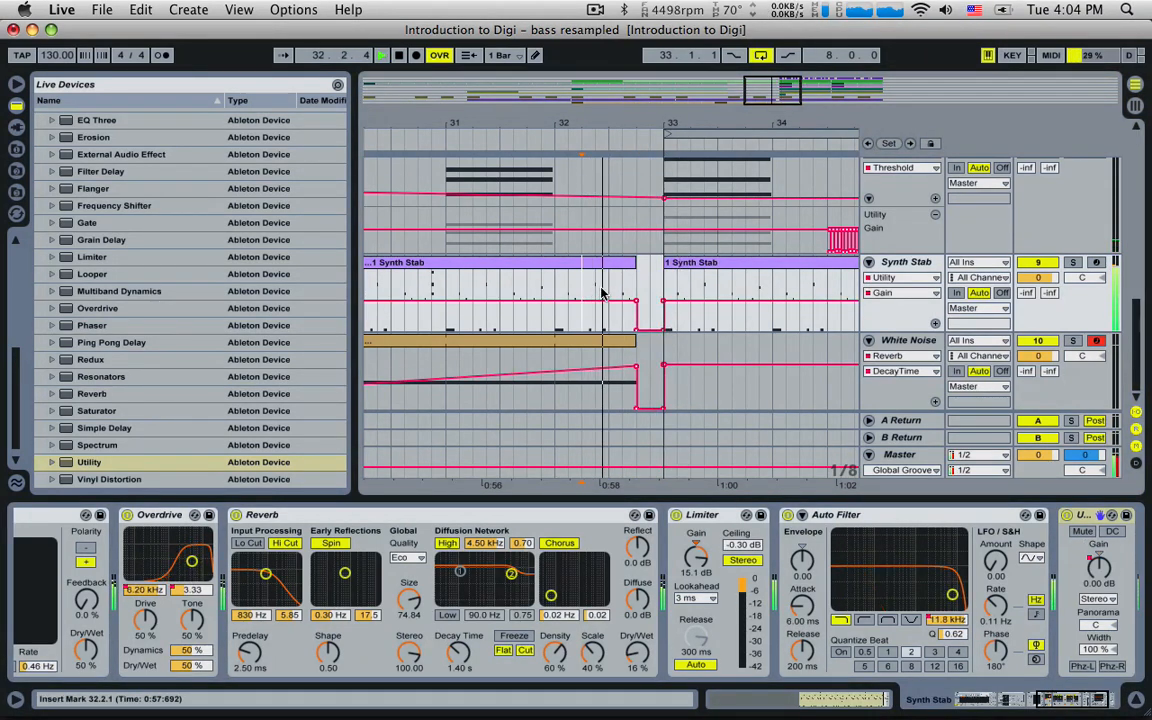
- Rename the audio track holding CRASH13 as Crash and insert a new audio track below it named Drop Snare
{"action": "left_click", "coordinate": [905, 263]}
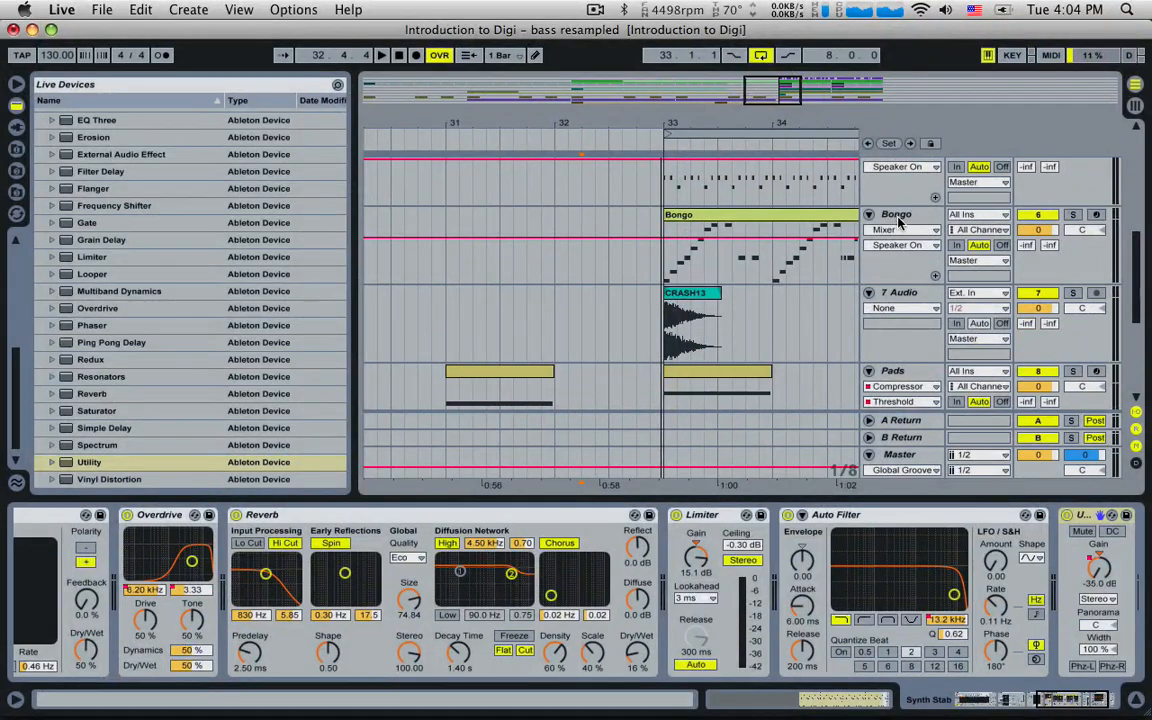
{"action": "left_click", "coordinate": [898, 216]}
{"action": "left_click", "coordinate": [900, 293]}
{"action": "key", "text": "super+r"}
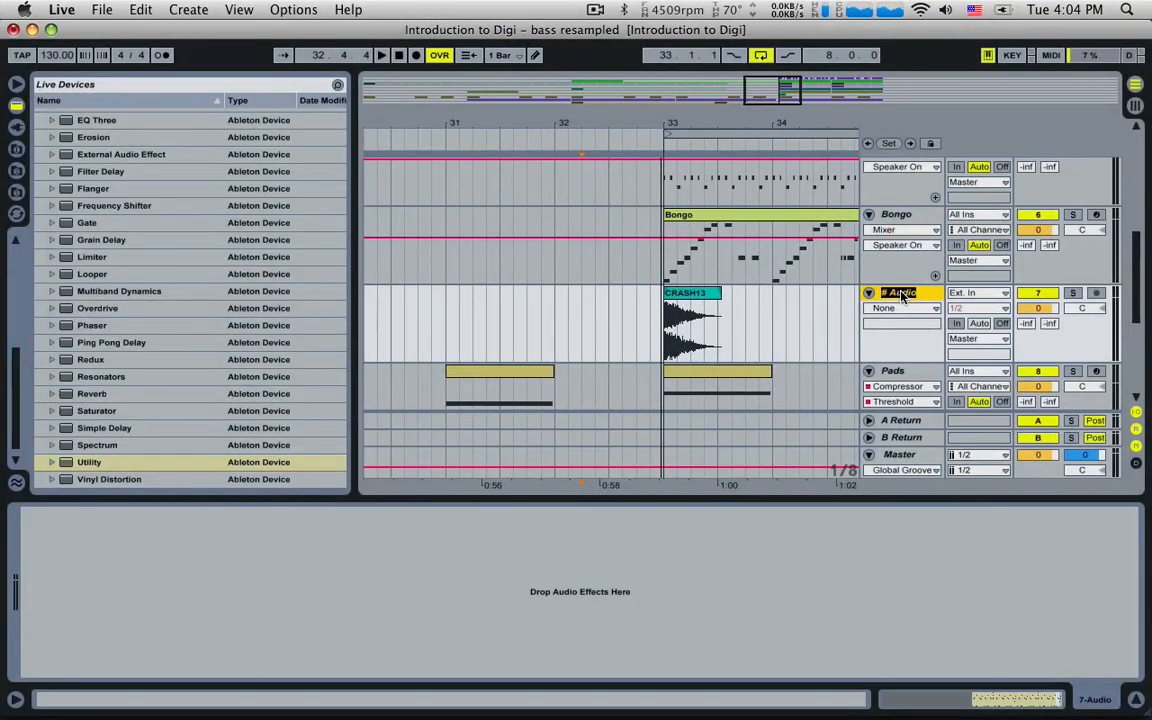
{"action": "key", "text": "super+t"}
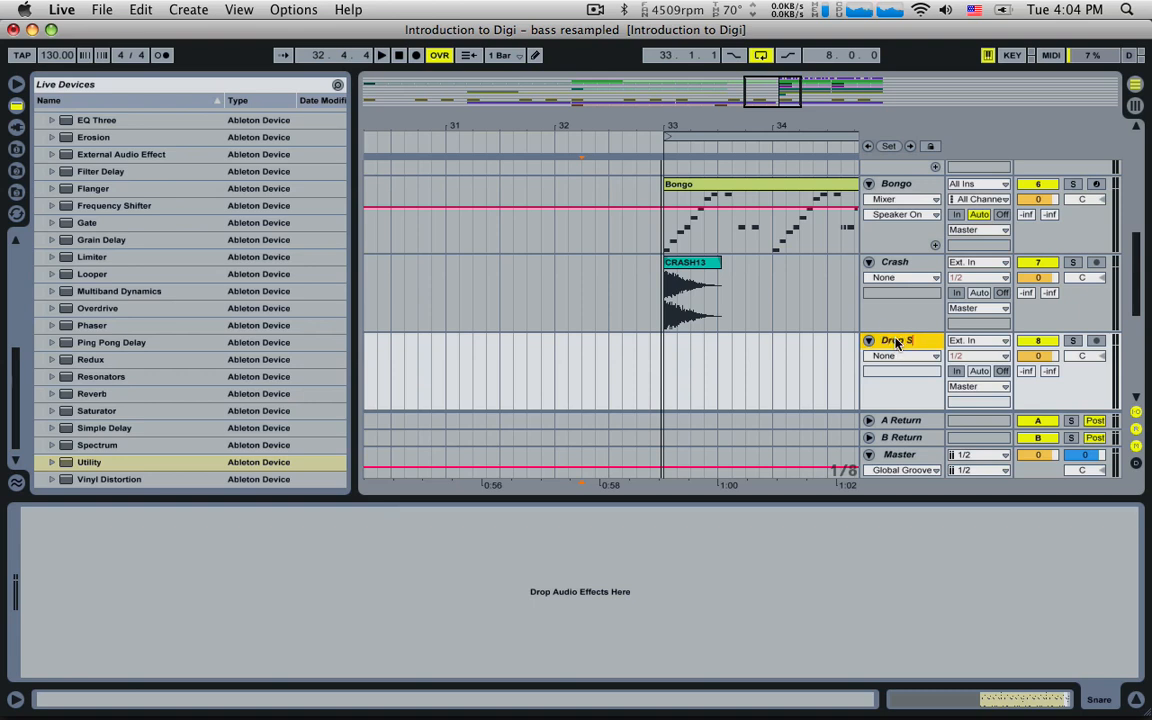
- Search the Samples folder for "snare" and stop the scan
{"action": "left_click", "coordinate": [16, 170]}
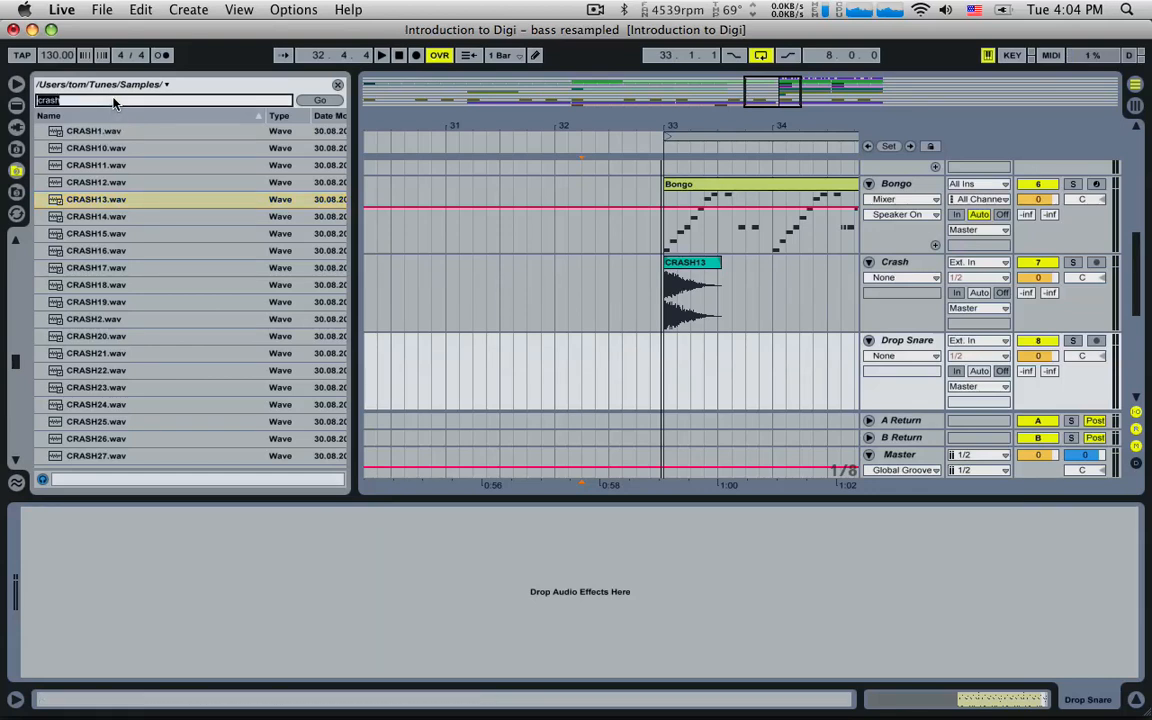
{"action": "left_click", "coordinate": [114, 100]}
{"action": "type", "text": "snare"}
{"action": "key", "text": "Return"}
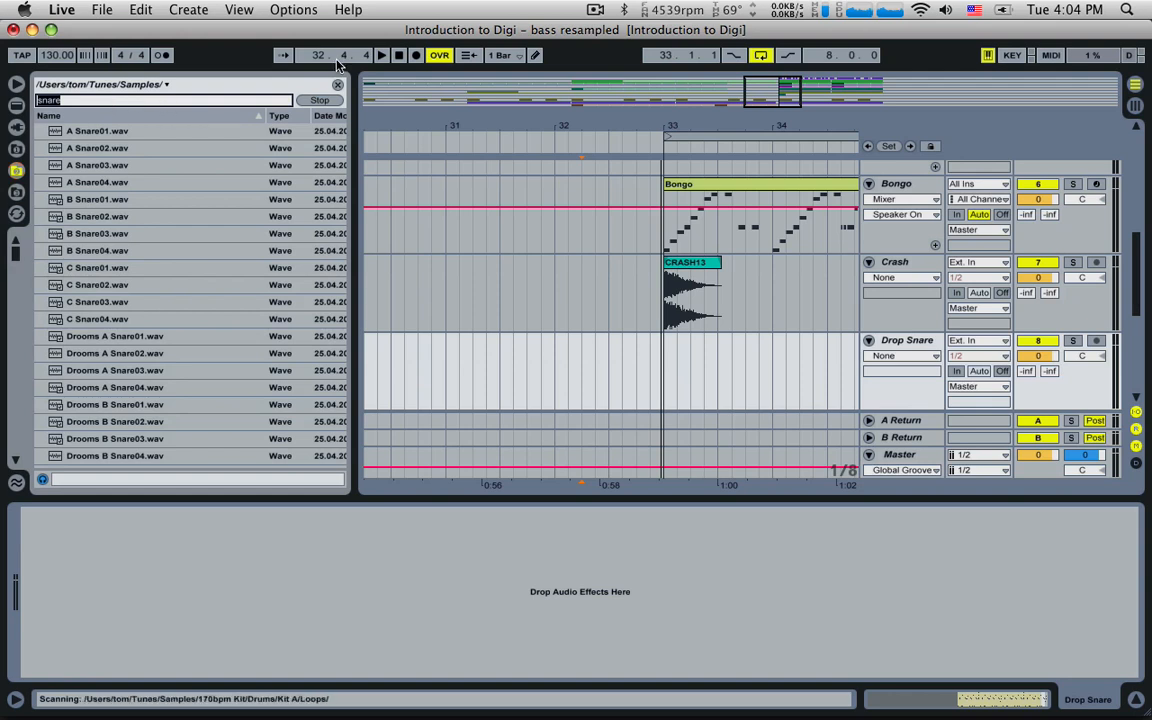
{"action": "left_click", "coordinate": [321, 101]}
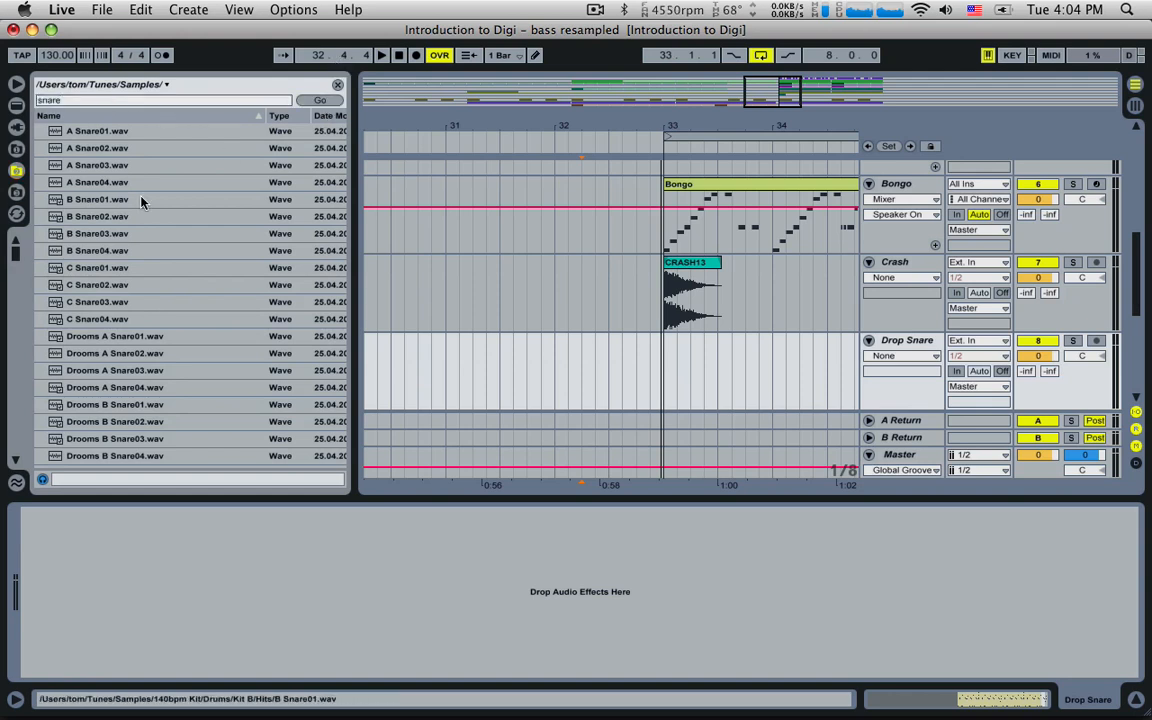
- Audition snare samples from the rd1snr and VEH2 Snares sets in the search results
{"action": "left_click_drag", "start_coordinate": [16, 260], "coordinate": [16, 406]}
{"action": "left_click", "coordinate": [98, 347]}
{"action": "left_click", "coordinate": [101, 314]}
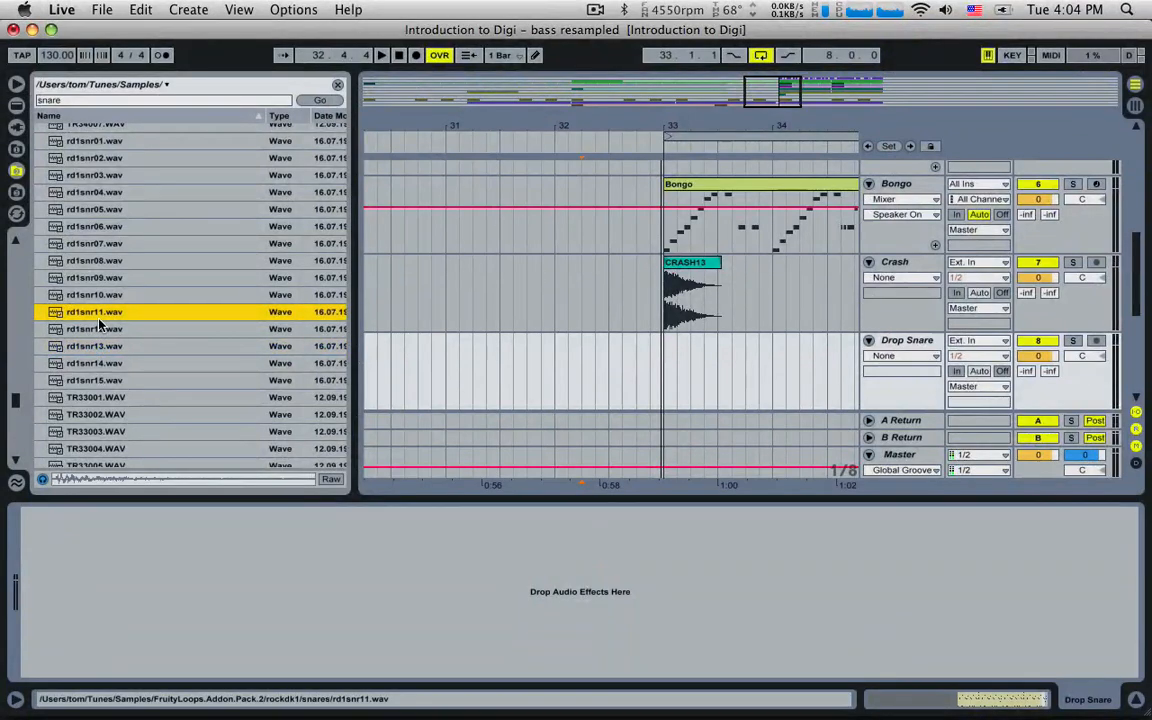
{"action": "left_click", "coordinate": [112, 228]}
{"action": "scroll", "coordinate": [115, 290], "scroll_direction": "down", "scroll_amount": 10}
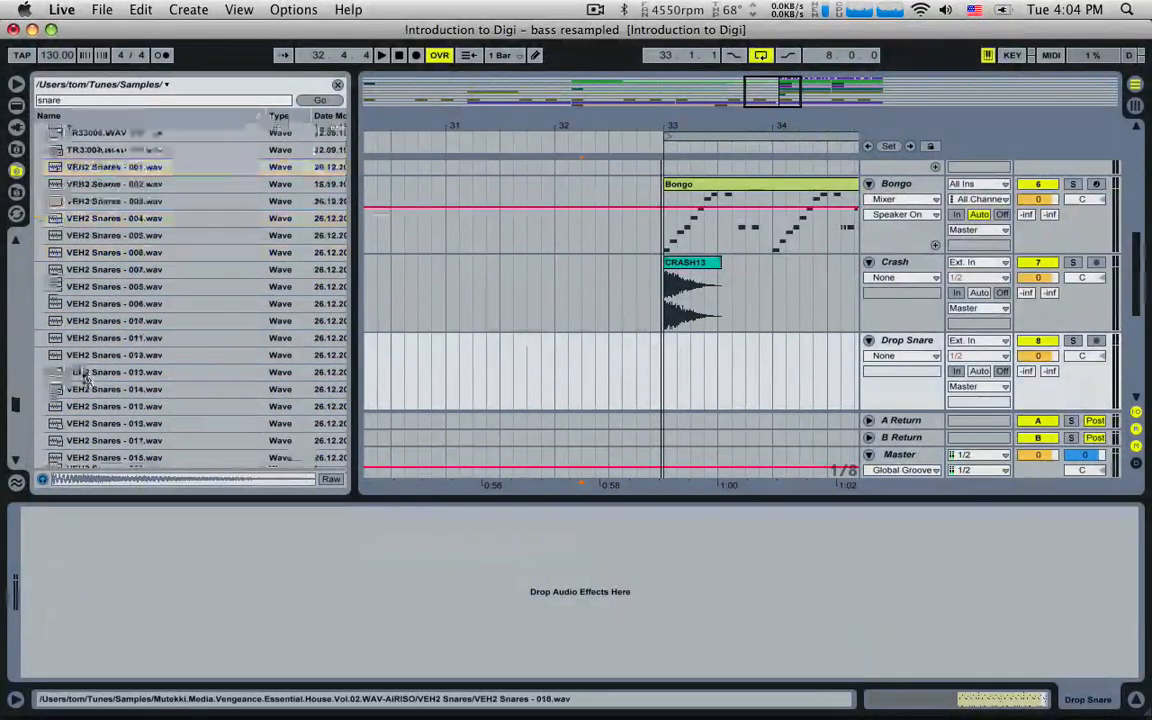
{"action": "left_click", "coordinate": [88, 368]}
- Audition more snares among the search results, including the numbered Sd samples such as Sd 030.wav
{"action": "scroll", "coordinate": [52, 320], "scroll_direction": "up", "scroll_amount": 10}
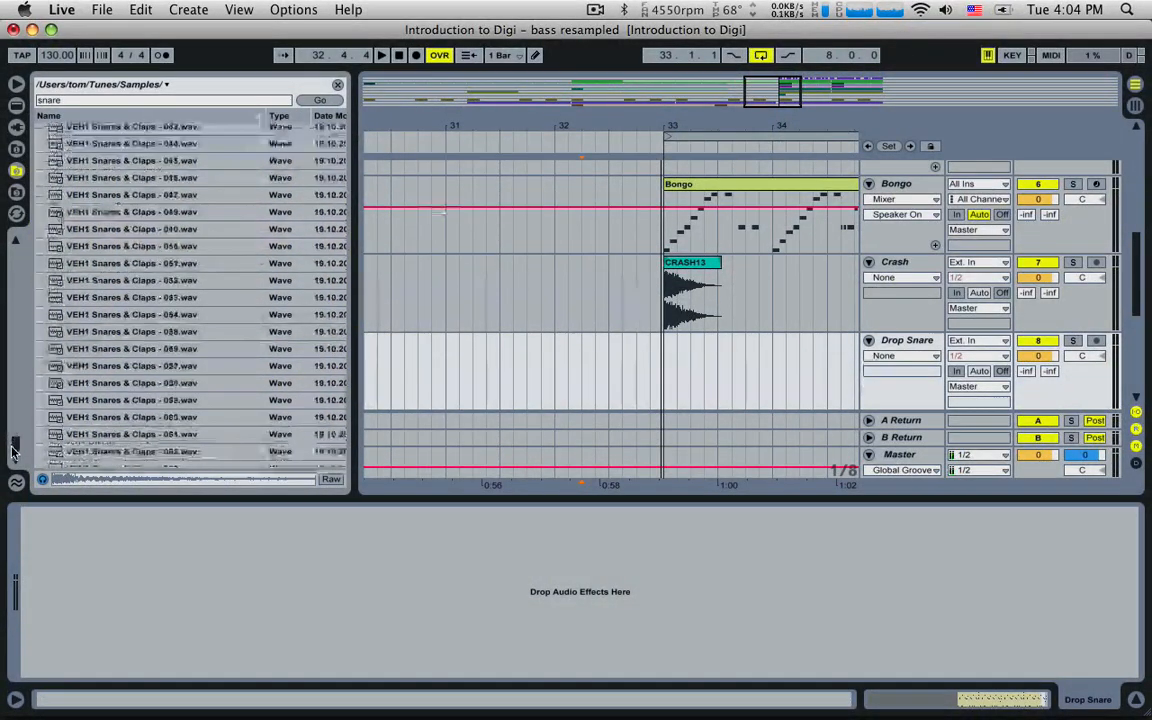
{"action": "scroll", "coordinate": [52, 321], "scroll_direction": "up", "scroll_amount": 10}
{"action": "left_click", "coordinate": [122, 269]}
{"action": "left_click", "coordinate": [121, 254]}
{"action": "scroll", "coordinate": [119, 250], "scroll_direction": "up", "scroll_amount": 3}
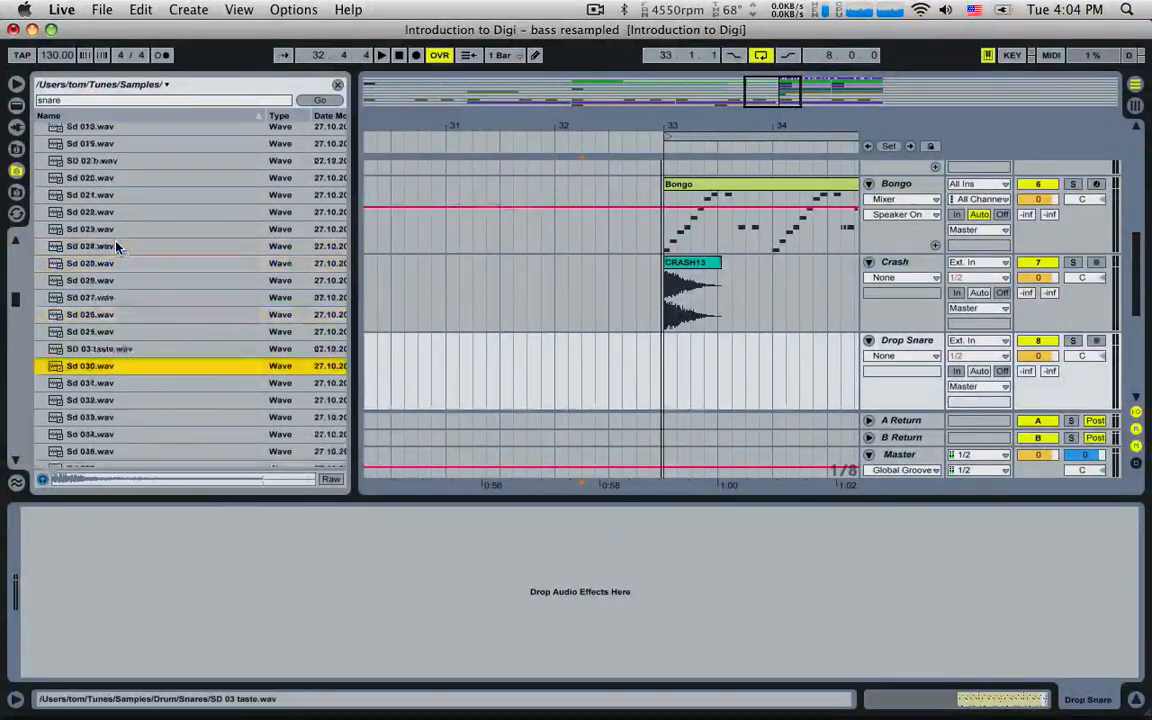
{"action": "left_click", "coordinate": [117, 247]}
{"action": "left_click_drag", "start_coordinate": [17, 298], "coordinate": [17, 278]}
- Audition the Cy1, RAmk2 and WildOS snare samples, ending with RAmk2_snare_hall_ST.wav selected
{"action": "left_click", "coordinate": [97, 262]}
{"action": "left_click", "coordinate": [114, 312]}
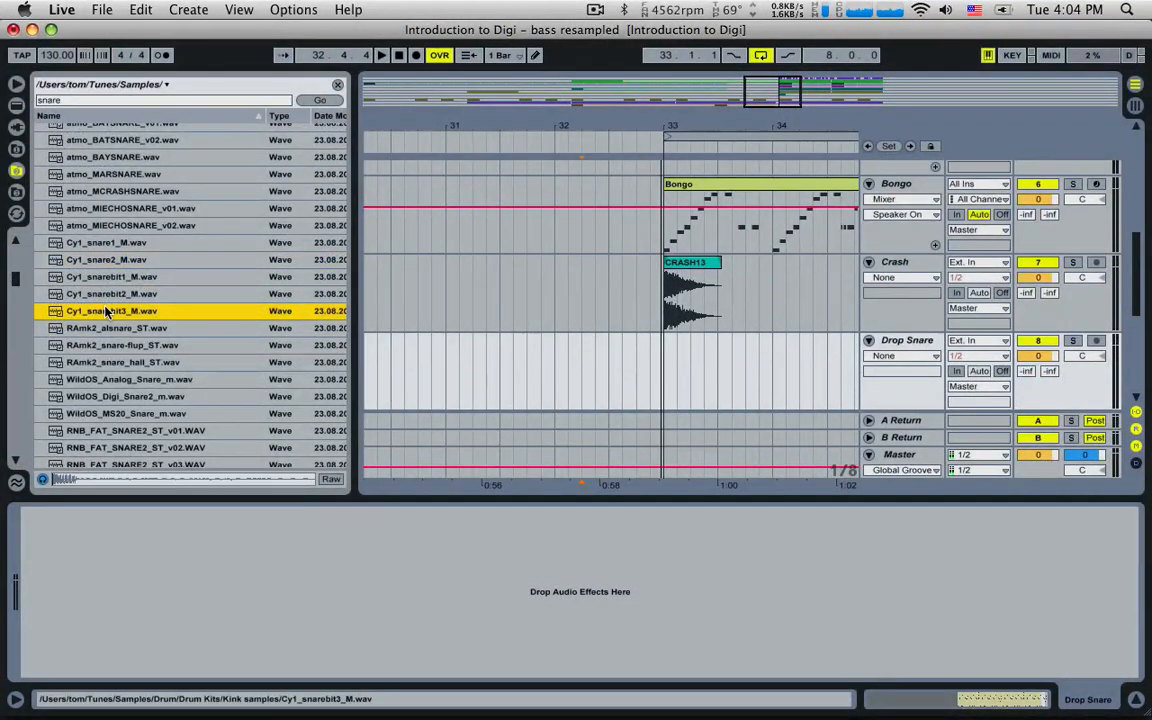
{"action": "left_click", "coordinate": [127, 331]}
{"action": "left_click", "coordinate": [127, 346]}
{"action": "left_click", "coordinate": [127, 362]}
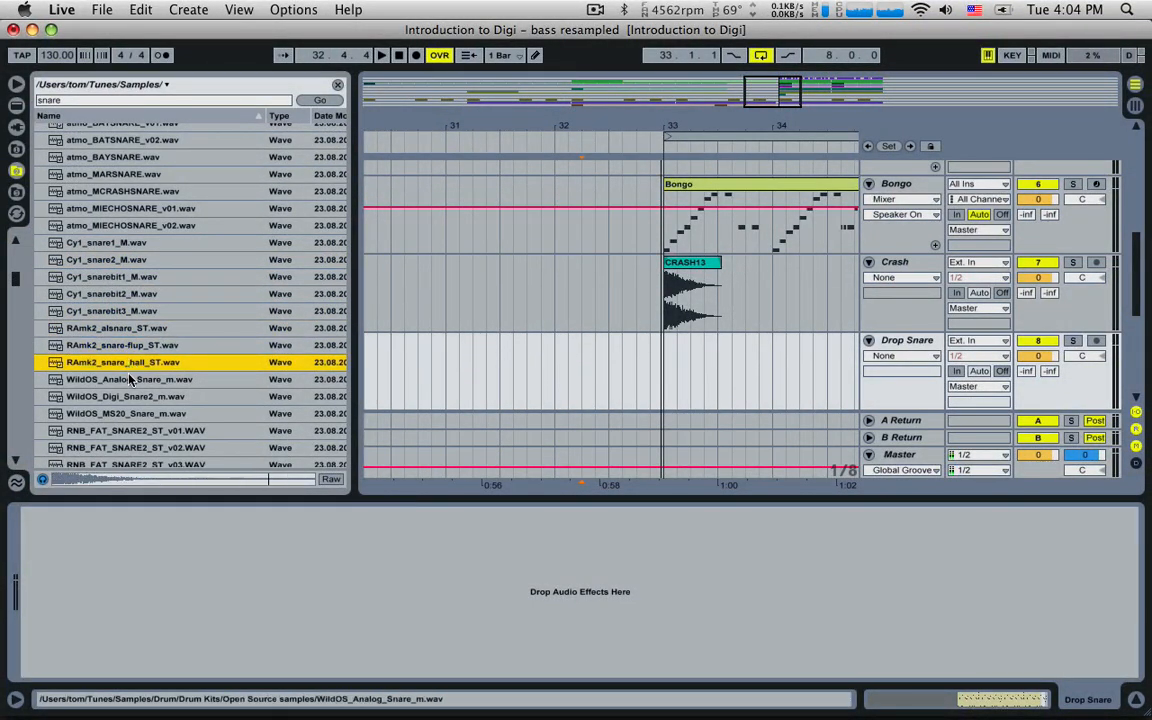
{"action": "left_click", "coordinate": [130, 379]}
{"action": "left_click", "coordinate": [119, 364]}
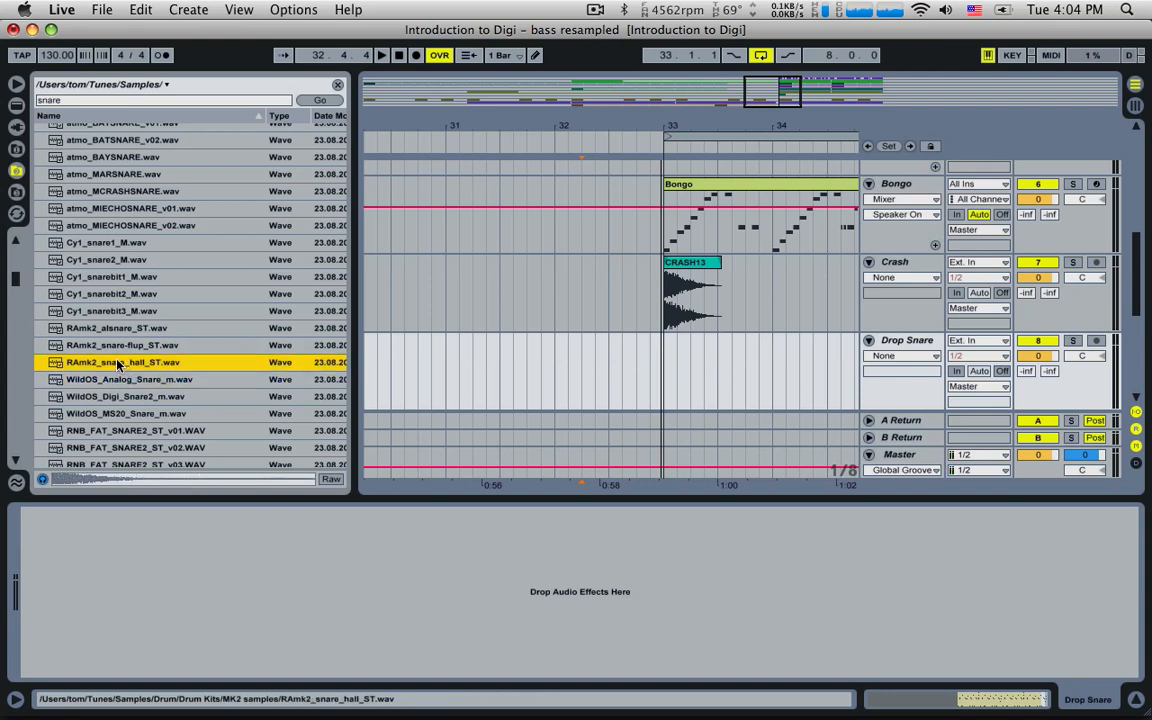
- Try RAmk2_snare_hall_ST.wav on the Drop Snare track at 32.4.1 and play the transition into bar 33
{"action": "left_click_drag", "start_coordinate": [118, 366], "coordinate": [655, 344]}
{"action": "key", "text": "minus"}
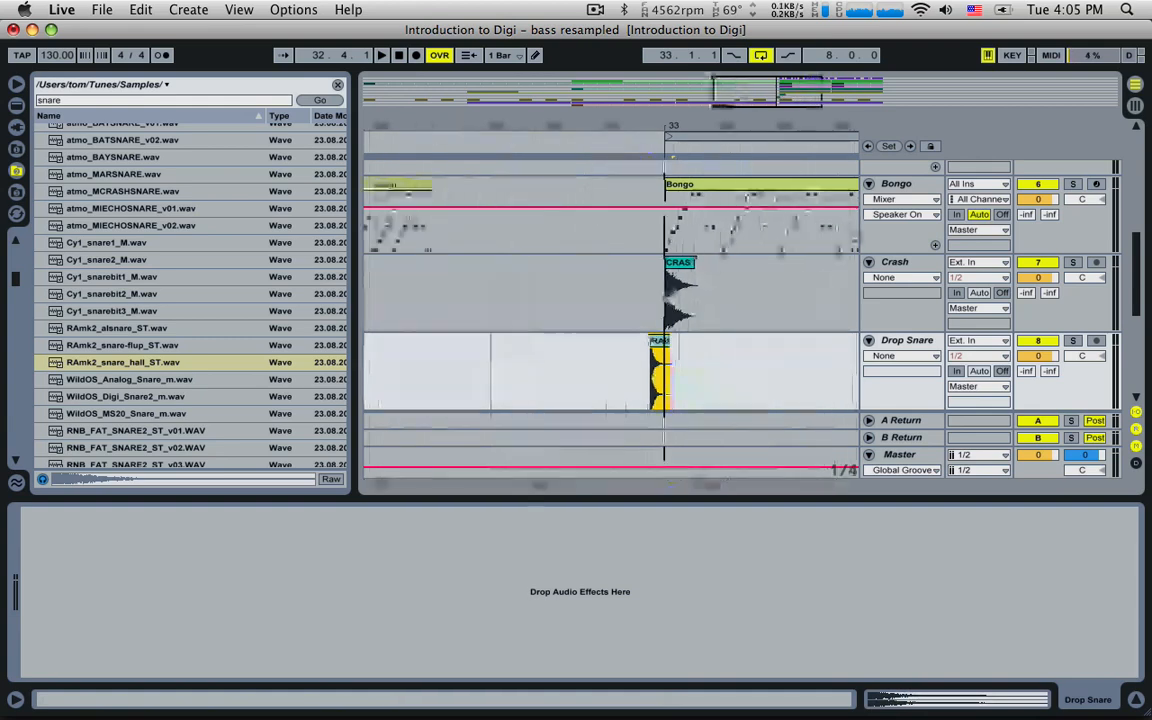
{"action": "left_click", "coordinate": [550, 230]}
{"action": "key", "text": "space"}
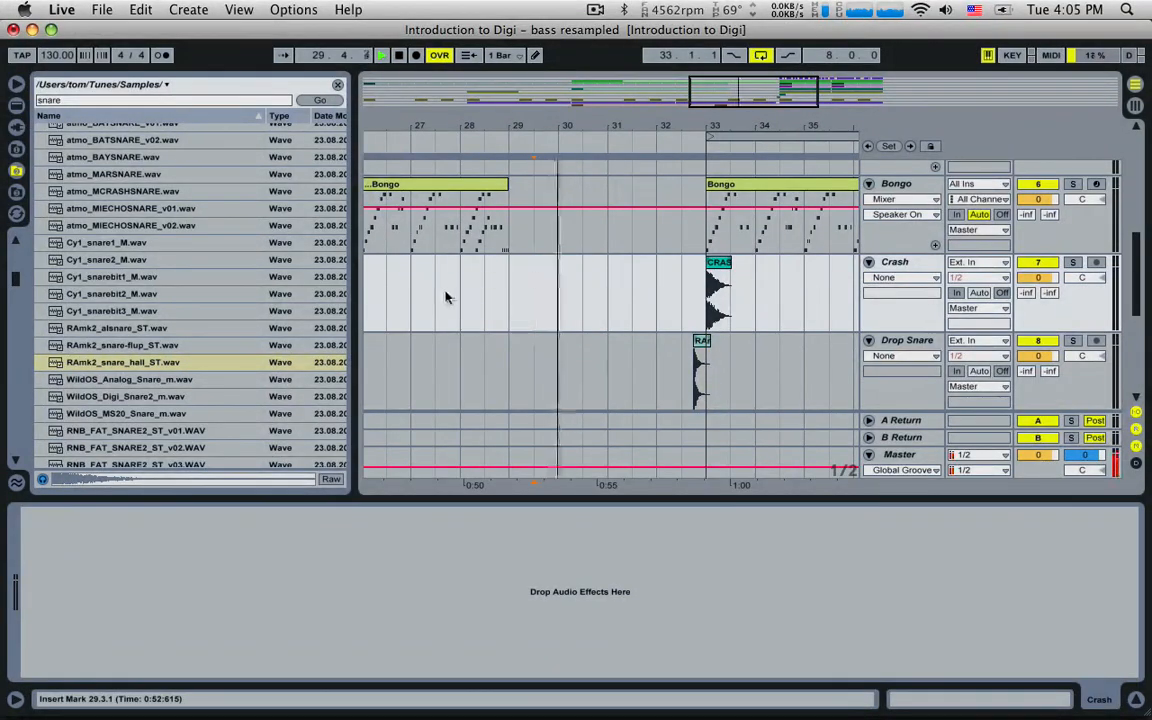
{"action": "left_click", "coordinate": [446, 296]}
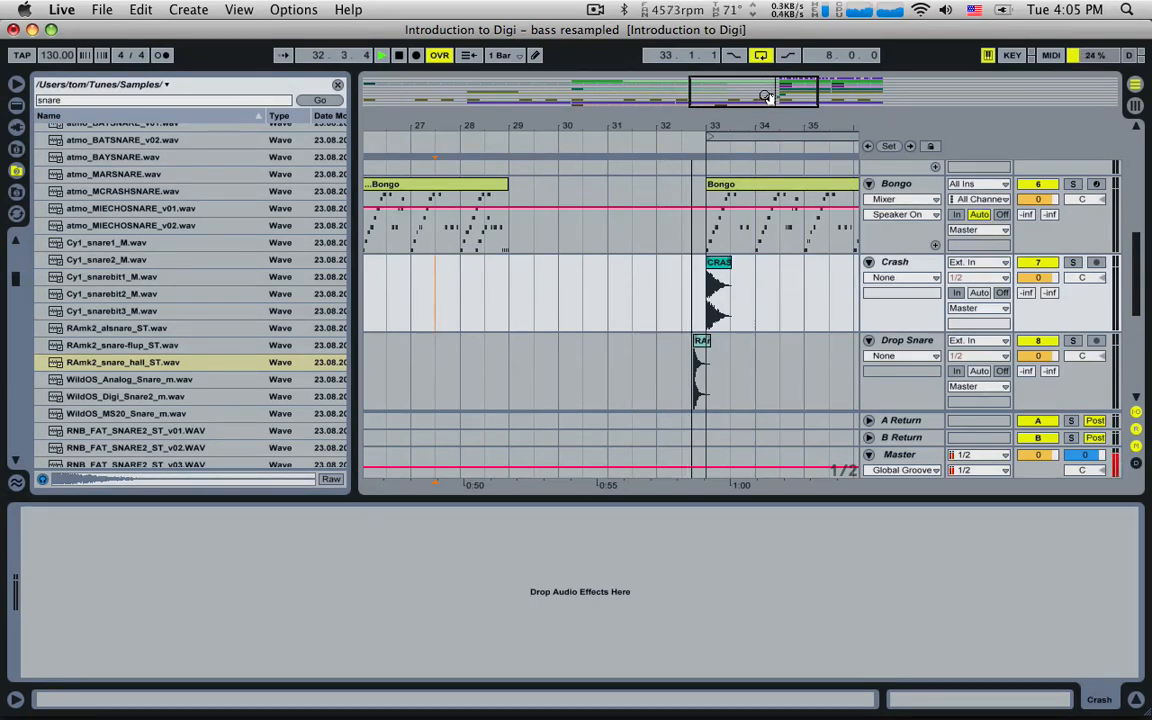
{"action": "left_click_drag", "start_coordinate": [763, 95], "coordinate": [771, 102]}
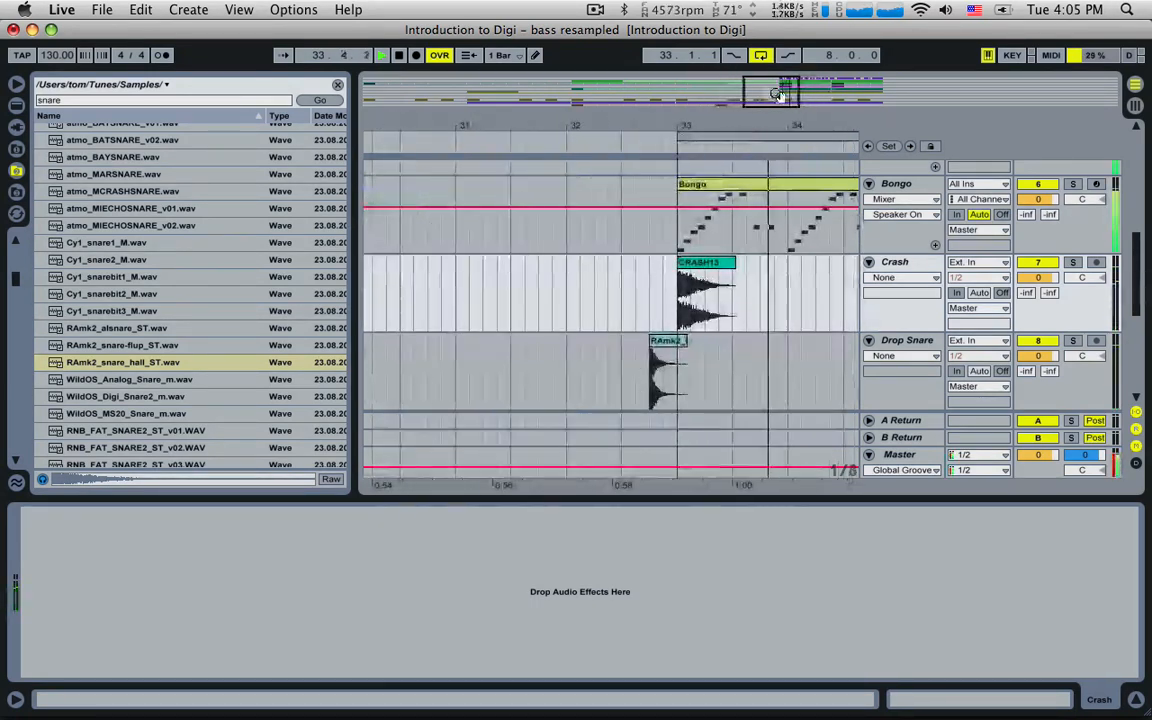
{"action": "left_click", "coordinate": [632, 378]}
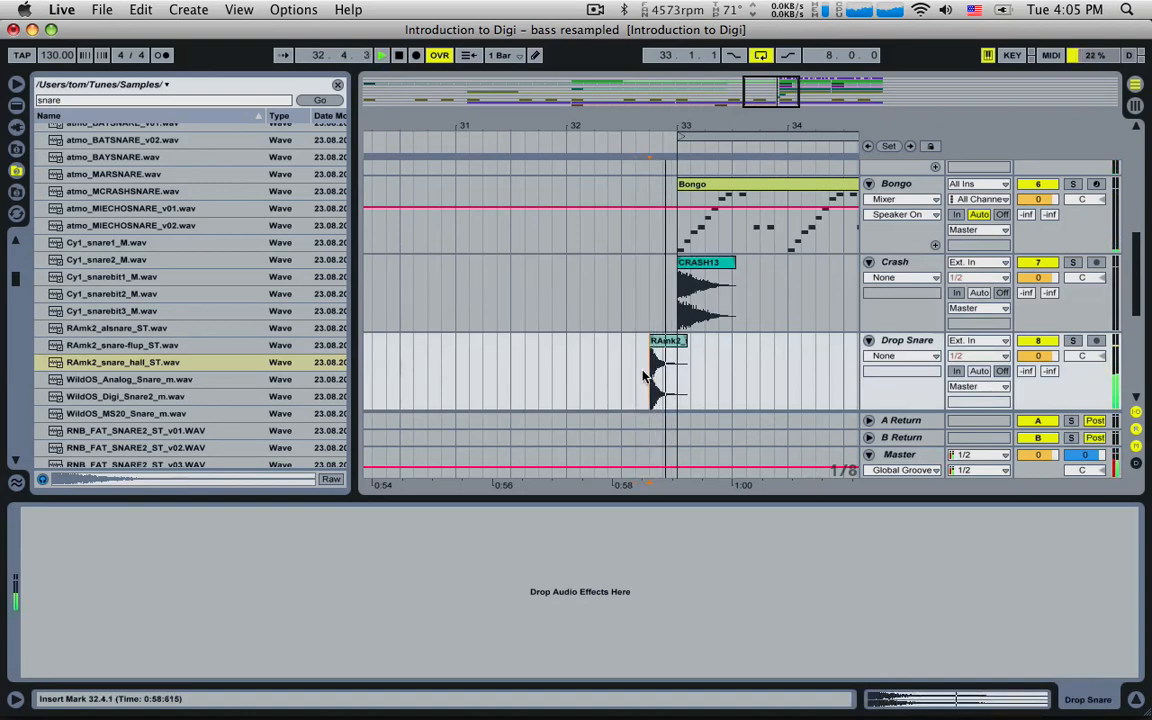
- Audition other snare samples in the search results, from the atmo set through the HH2 kicksnares
{"action": "left_click", "coordinate": [114, 228]}
{"action": "scroll", "coordinate": [137, 274], "scroll_direction": "up", "scroll_amount": 3}
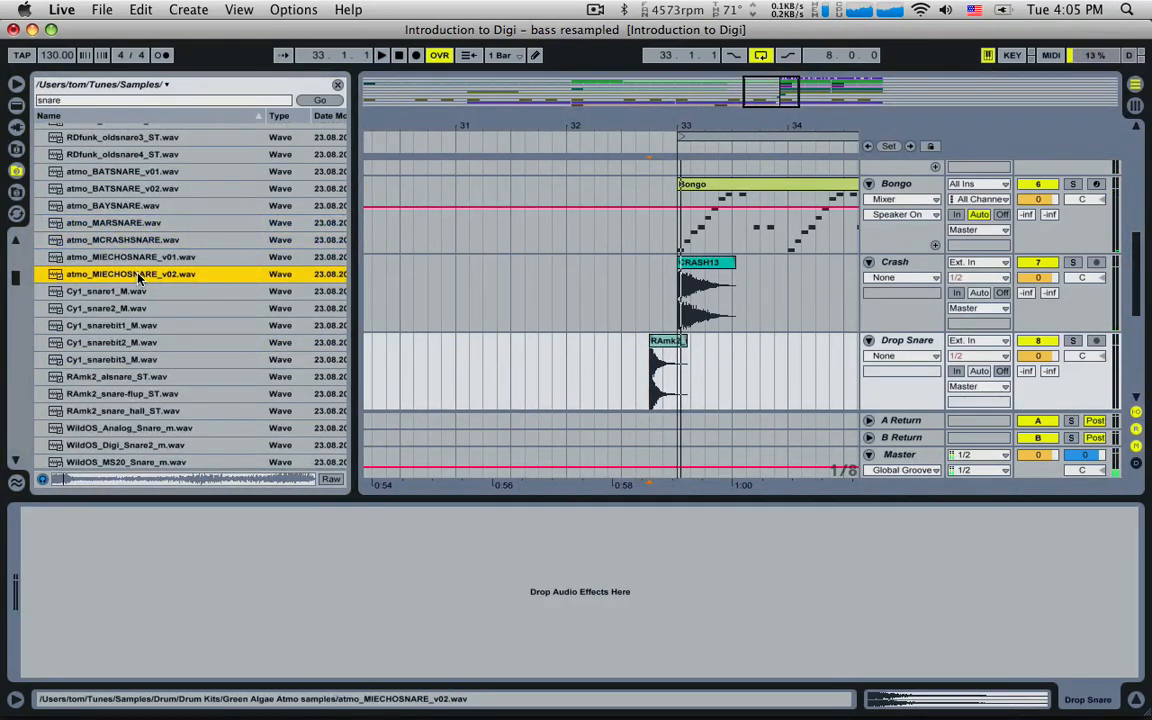
{"action": "left_click", "coordinate": [135, 256]}
{"action": "scroll", "coordinate": [134, 253], "scroll_direction": "up", "scroll_amount": 6}
{"action": "left_click", "coordinate": [133, 254]}
{"action": "scroll", "coordinate": [133, 254], "scroll_direction": "up", "scroll_amount": 4}
{"action": "left_click", "coordinate": [134, 252]}
{"action": "scroll", "coordinate": [134, 252], "scroll_direction": "up", "scroll_amount": 6}
{"action": "left_click", "coordinate": [134, 253]}
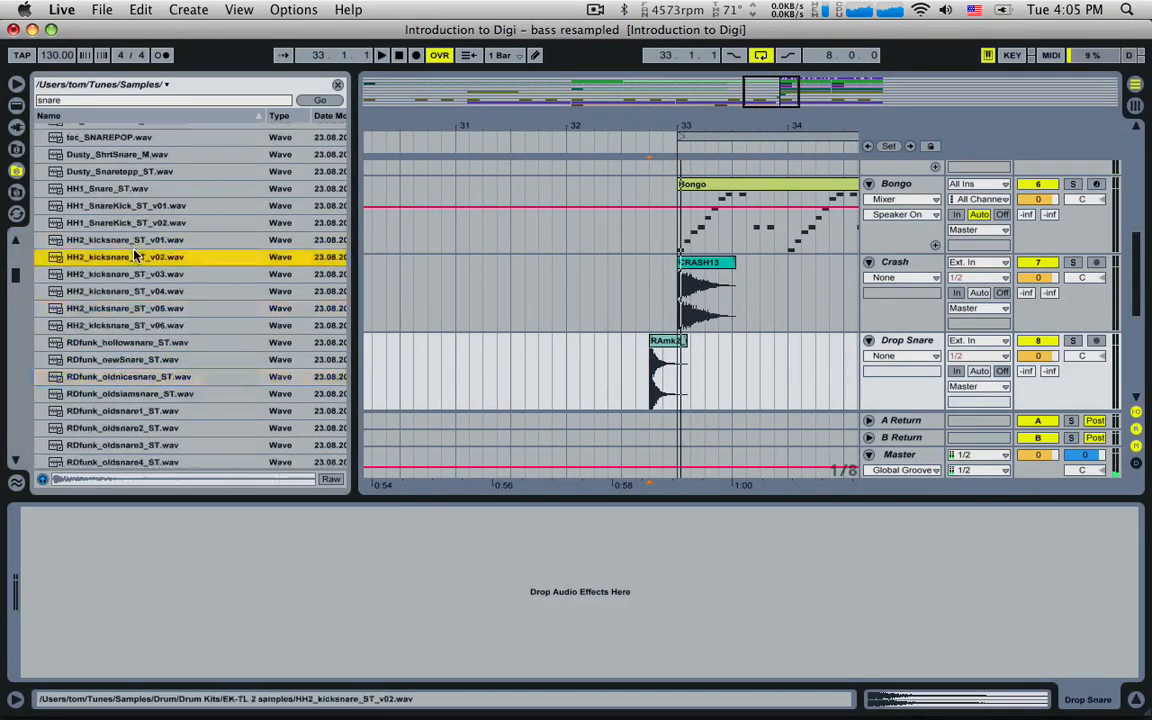
- Audition snares earlier in the search results, including tec_DSNARE_v01.wav
{"action": "scroll", "coordinate": [134, 253], "scroll_direction": "up", "scroll_amount": 7}
{"action": "left_click", "coordinate": [135, 252]}
{"action": "scroll", "coordinate": [136, 253], "scroll_direction": "up", "scroll_amount": 6}
{"action": "left_click", "coordinate": [135, 253]}
{"action": "scroll", "coordinate": [135, 253], "scroll_direction": "up", "scroll_amount": 5}
{"action": "left_click", "coordinate": [135, 253]}
{"action": "scroll", "coordinate": [135, 253], "scroll_direction": "up", "scroll_amount": 8}
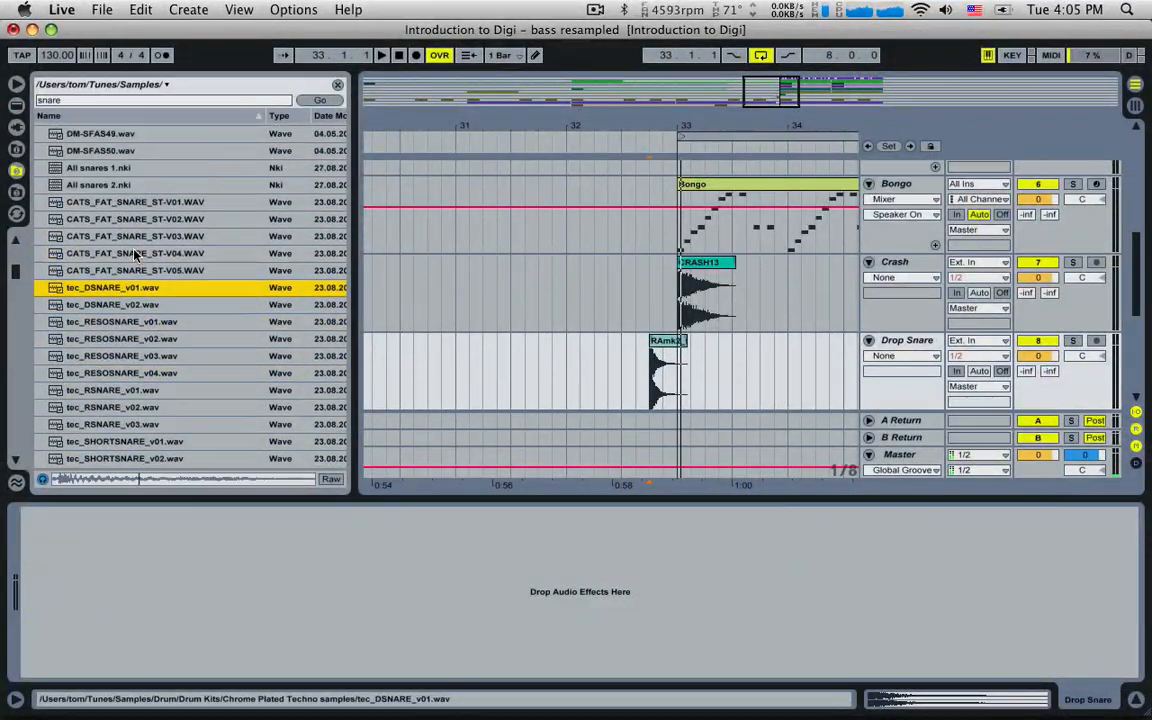
{"action": "left_click", "coordinate": [135, 253]}
{"action": "scroll", "coordinate": [135, 253], "scroll_direction": "up", "scroll_amount": 4}
{"action": "left_click", "coordinate": [135, 255]}
{"action": "scroll", "coordinate": [134, 250], "scroll_direction": "up", "scroll_amount": 6}
- Audition DM-SFAS samples, including DM-SFAS43.wav, DM-SFAS40.wav, DM-SFAS39.wav and DM-SFAS30.wav
{"action": "left_click", "coordinate": [125, 307]}
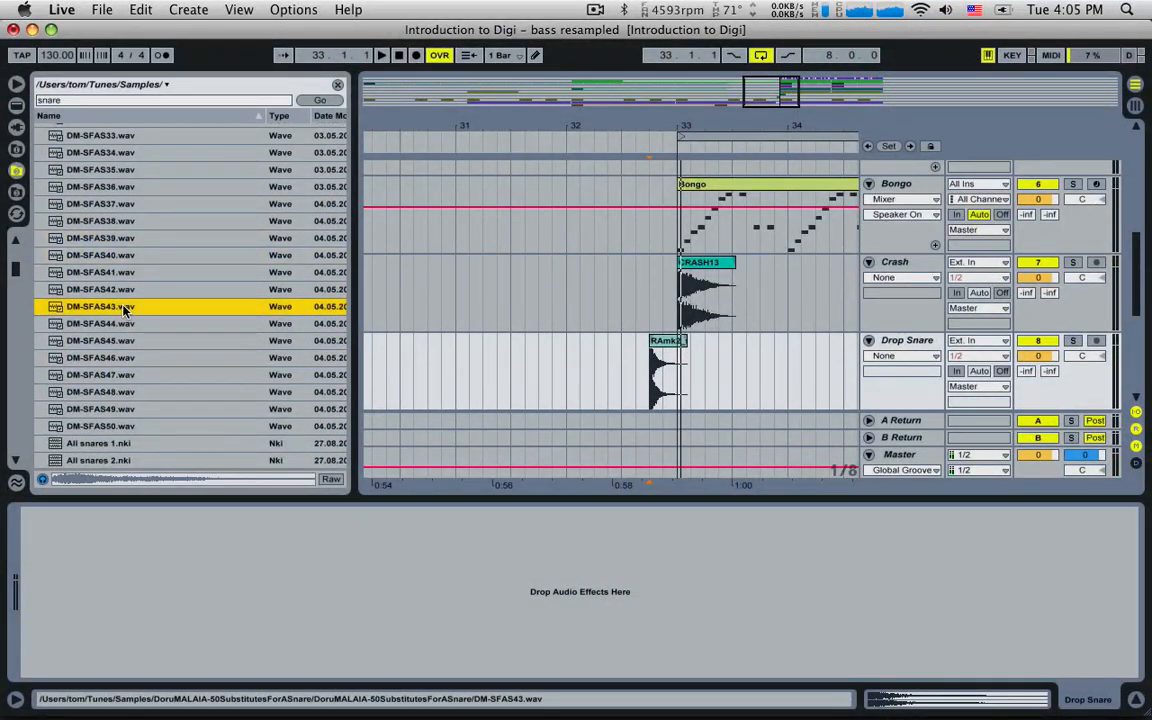
{"action": "left_click", "coordinate": [122, 289]}
{"action": "left_click", "coordinate": [113, 256]}
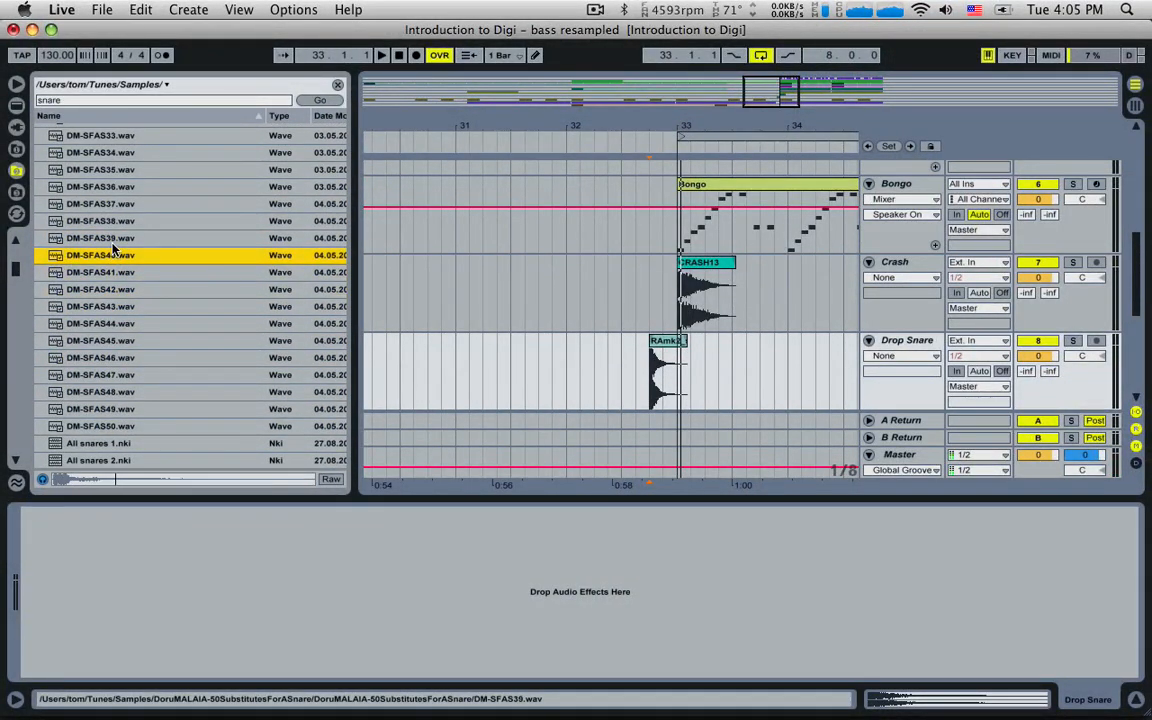
{"action": "left_click", "coordinate": [114, 240]}
{"action": "scroll", "coordinate": [117, 238], "scroll_direction": "up", "scroll_amount": 7}
{"action": "left_click", "coordinate": [120, 232]}
{"action": "scroll", "coordinate": [120, 232], "scroll_direction": "up", "scroll_amount": 1}
{"action": "left_click", "coordinate": [120, 231]}
{"action": "scroll", "coordinate": [118, 232], "scroll_direction": "up", "scroll_amount": 2}
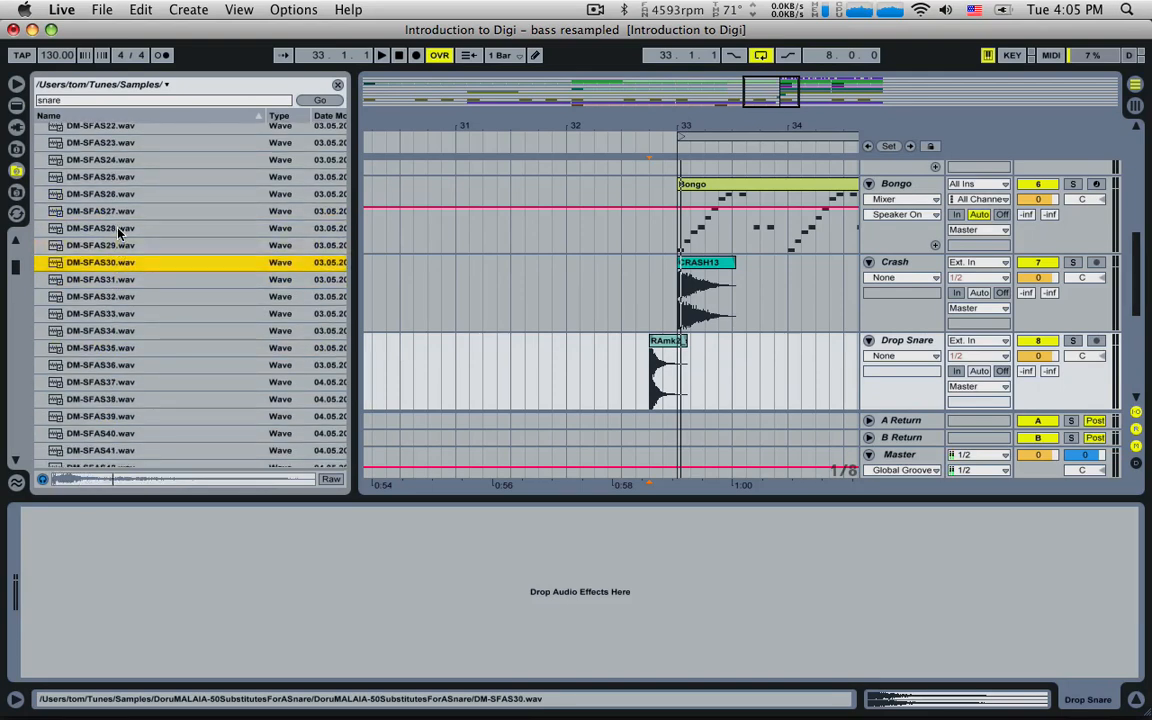
- Audition the DM-SFAS samples one by one from DM-SFAS29.wav down to DM-SFAS21.wav
{"action": "key", "text": "Up"}
{"action": "key", "text": "Up"}
{"action": "key", "text": "Up"}
{"action": "key", "text": "Up"}
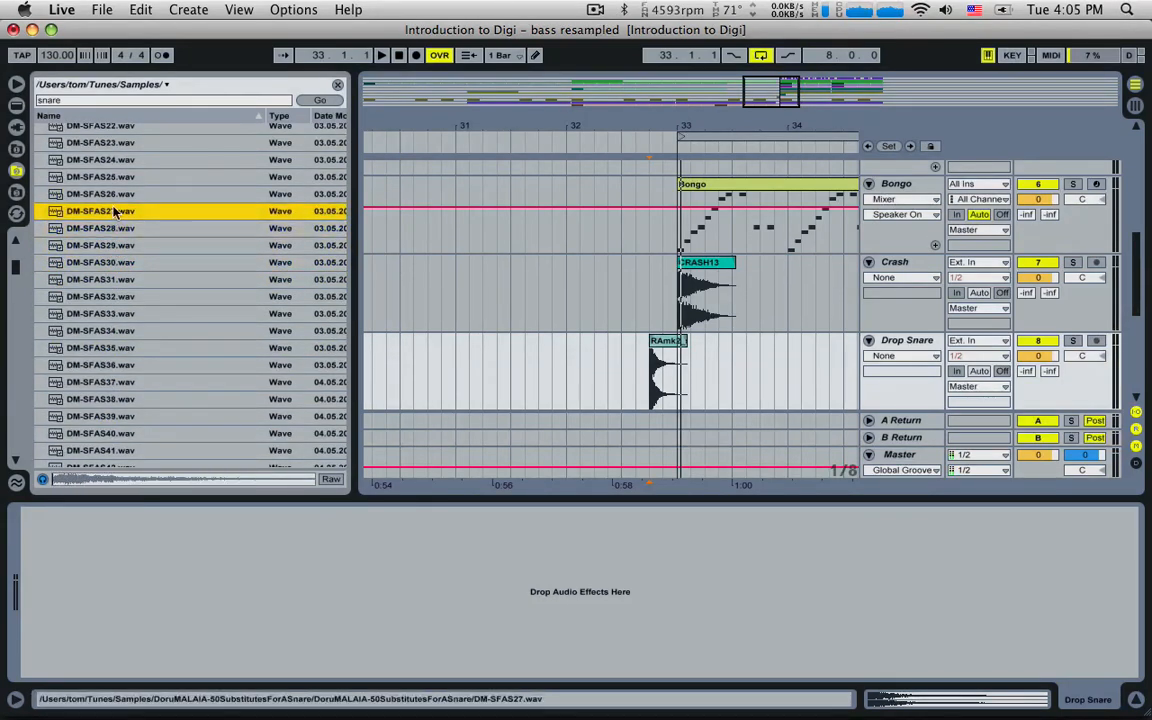
{"action": "key", "text": "Up"}
{"action": "key", "text": "Up"}
{"action": "key", "text": "Up"}
{"action": "key", "text": "Up"}
{"action": "scroll", "coordinate": [113, 246], "scroll_direction": "up", "scroll_amount": 3}
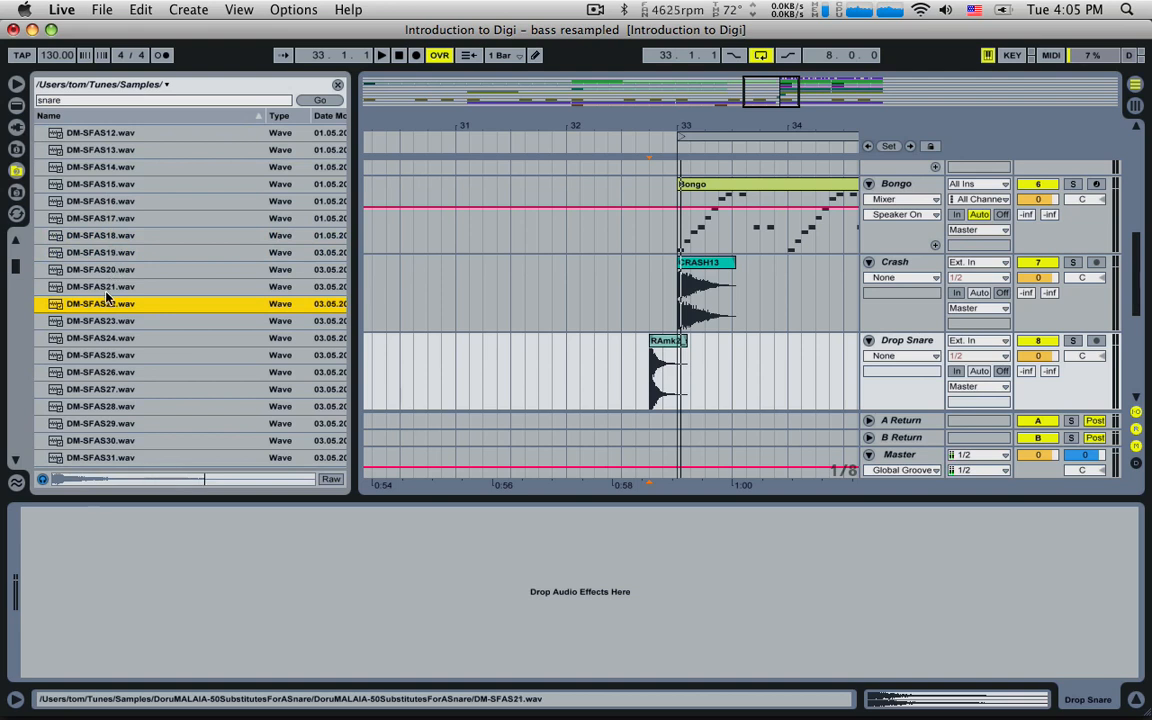
{"action": "left_click", "coordinate": [107, 286]}
- Replace the Drop Snare clip at 32.4.1 with DM-SFAS22.wav and play the transition
{"action": "left_click_drag", "start_coordinate": [100, 303], "coordinate": [658, 378]}
{"action": "key", "text": "space"}
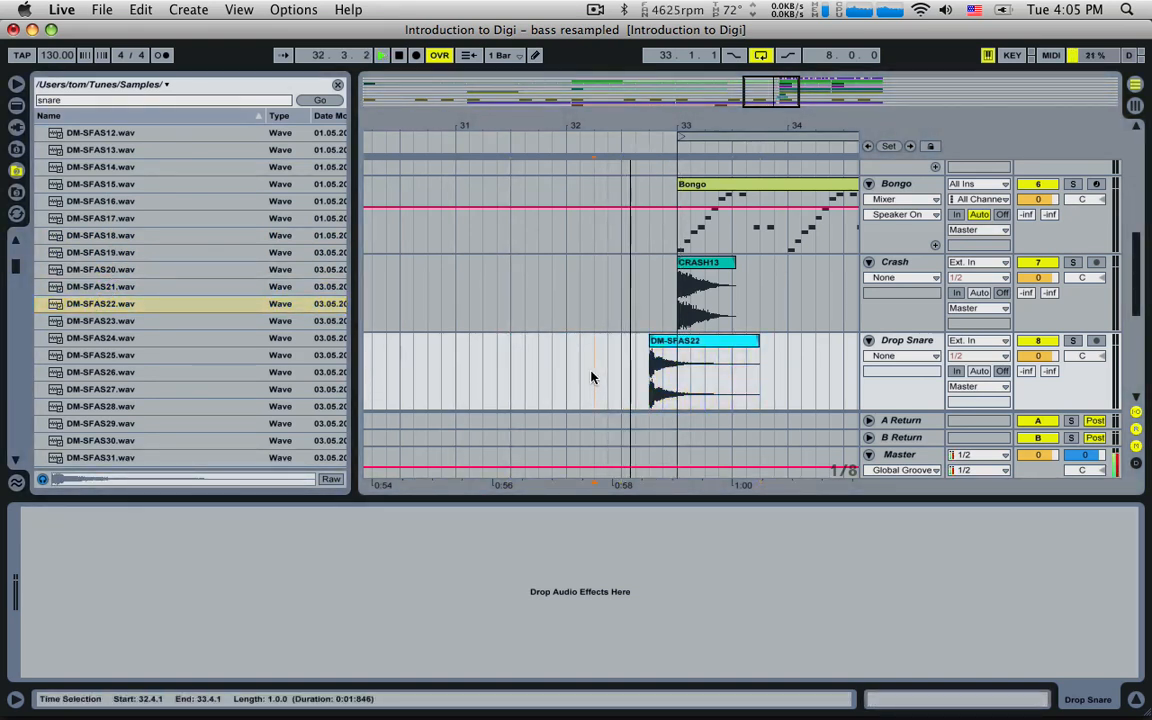
{"action": "left_click", "coordinate": [596, 382]}
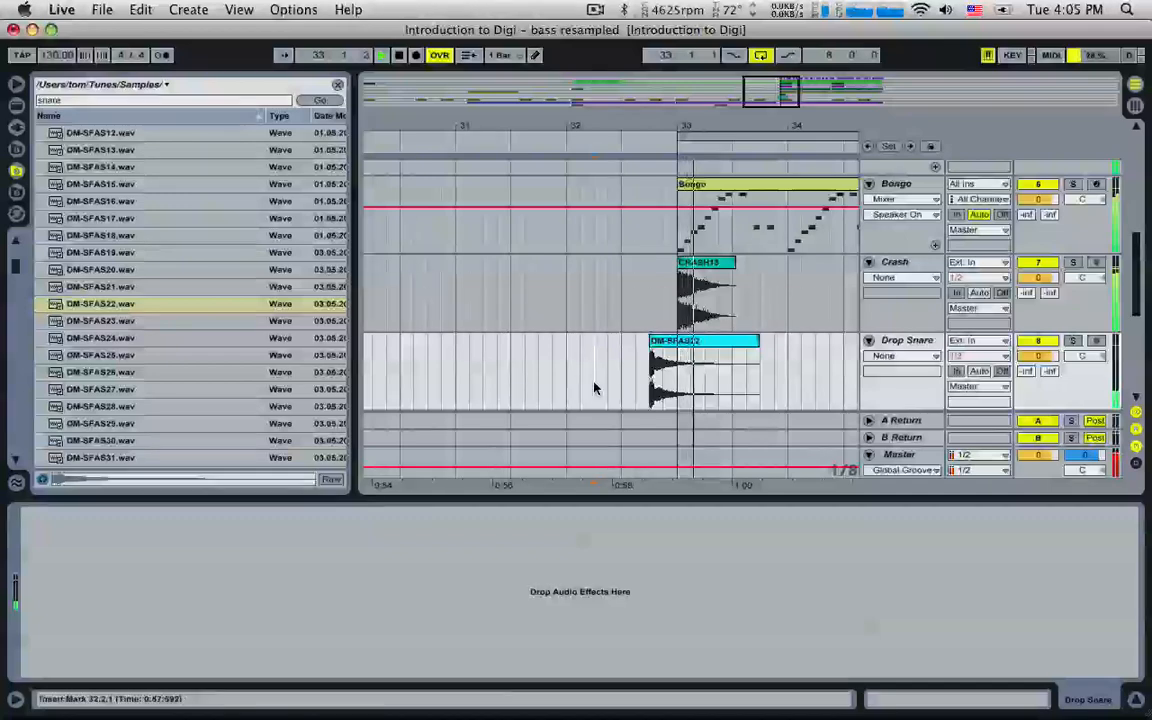
{"action": "left_click", "coordinate": [650, 369]}
- Delete the Utility device from the Synth Stab track and play the passage from just before bar 32
{"action": "scroll", "coordinate": [671, 413], "scroll_direction": "down", "scroll_amount": 10}
{"action": "key", "text": "space"}
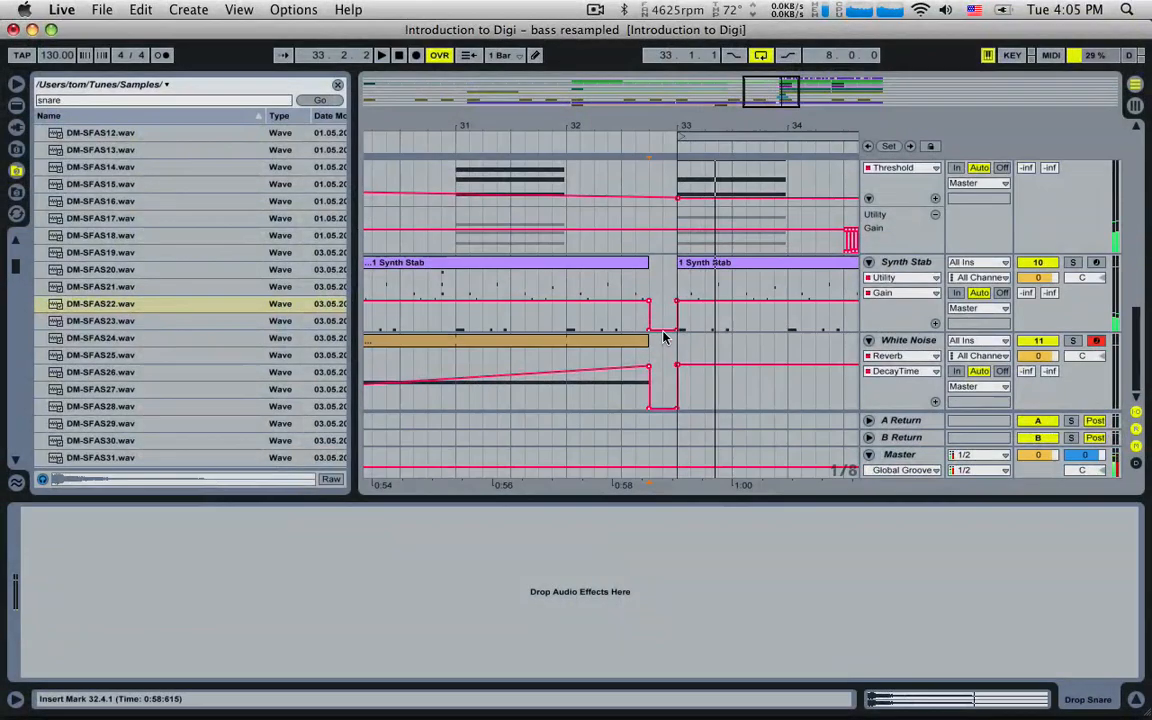
{"action": "left_click", "coordinate": [912, 263]}
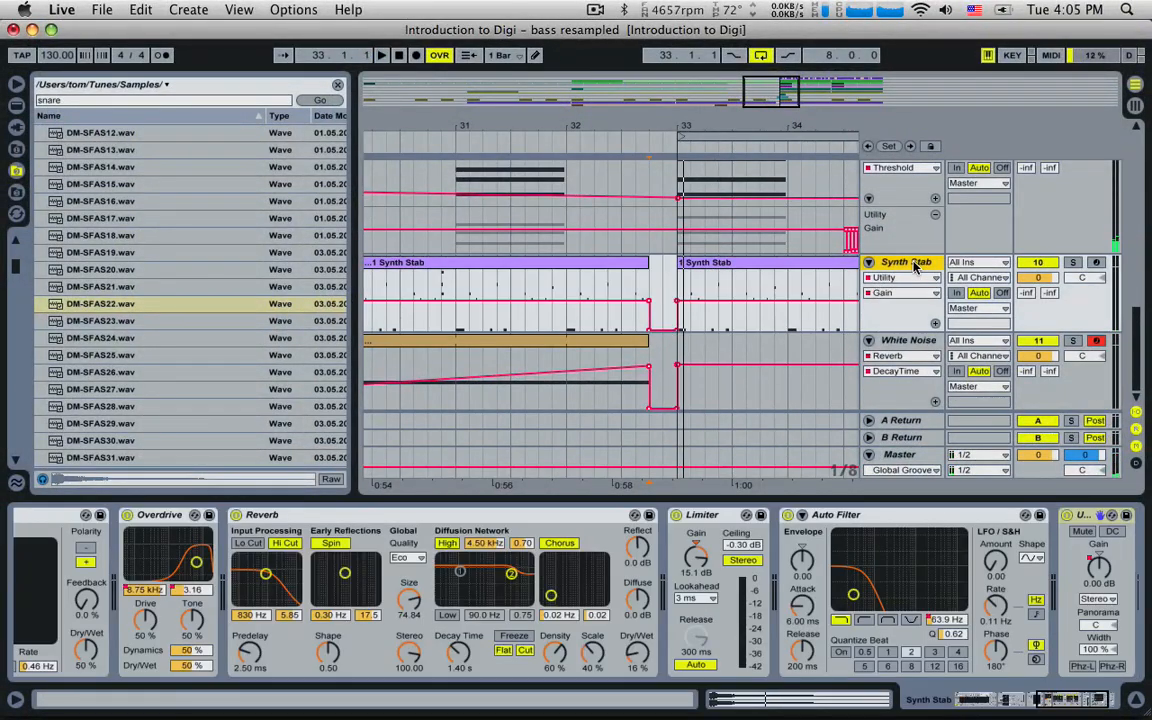
{"action": "left_click", "coordinate": [1086, 516]}
{"action": "key", "text": "Delete"}
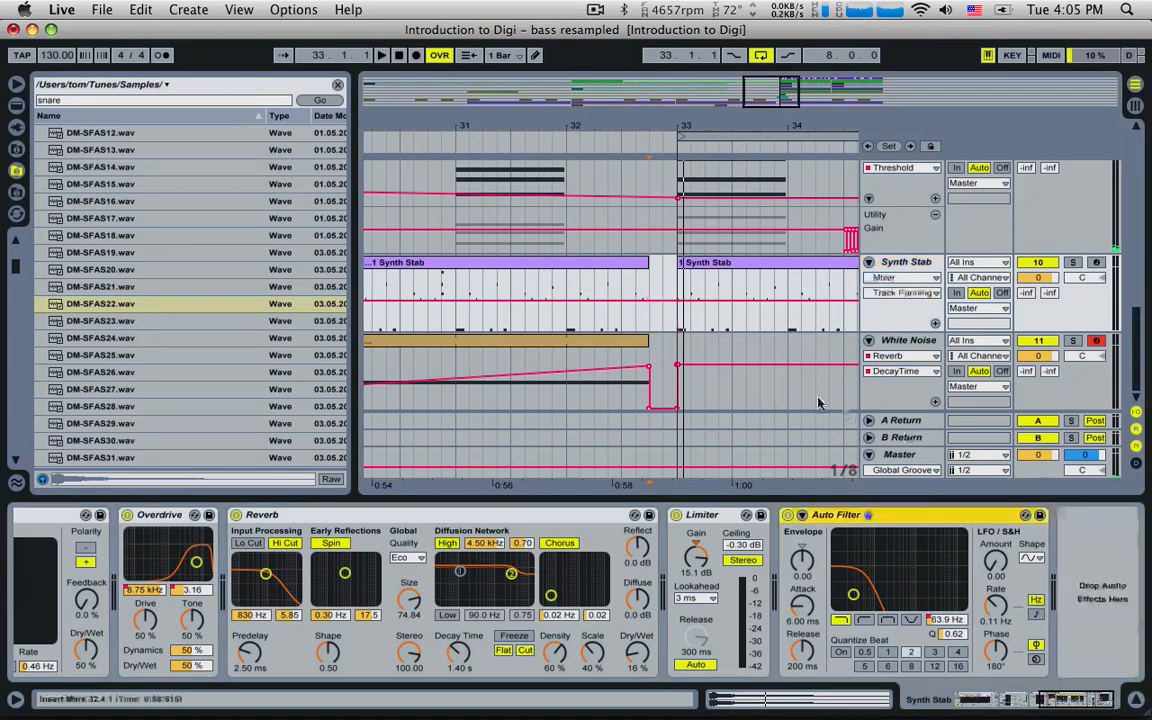
{"action": "left_click", "coordinate": [560, 285]}
{"action": "key", "text": "space"}
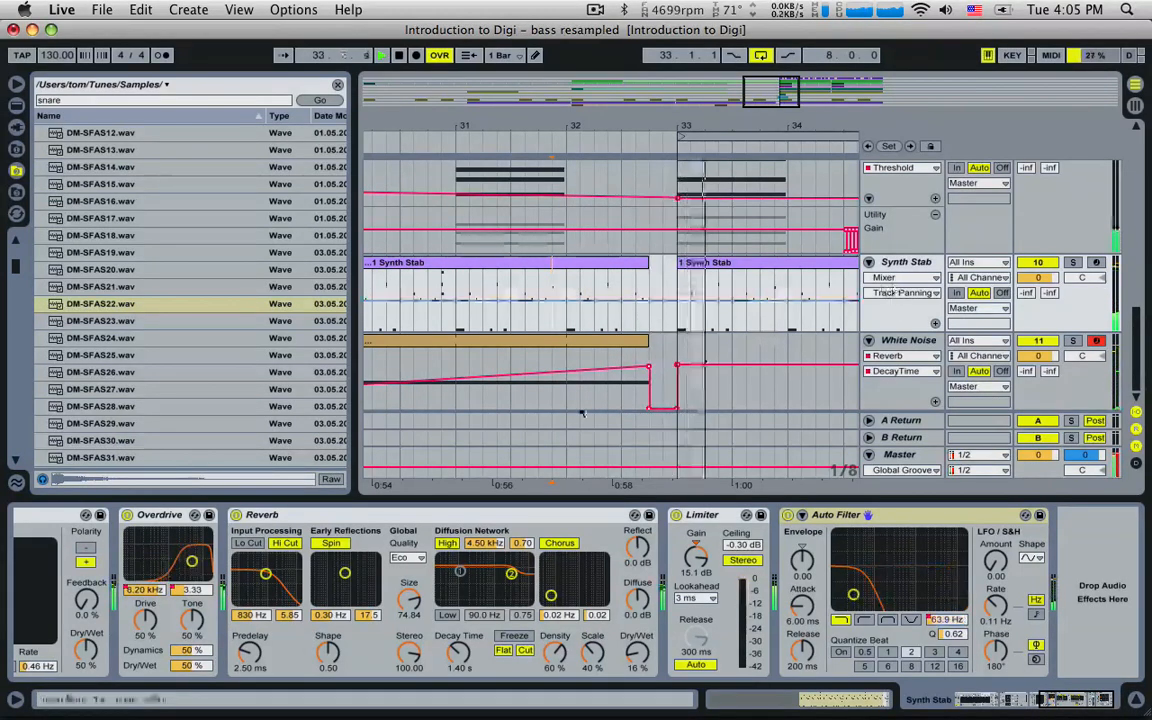
- Reshape the Synth Stab's Analog AEG1 Rel automation to ramp down to 5 ms just before 32.4.1, and play it
{"action": "left_click_drag", "start_coordinate": [1037, 697], "coordinate": [857, 688]}
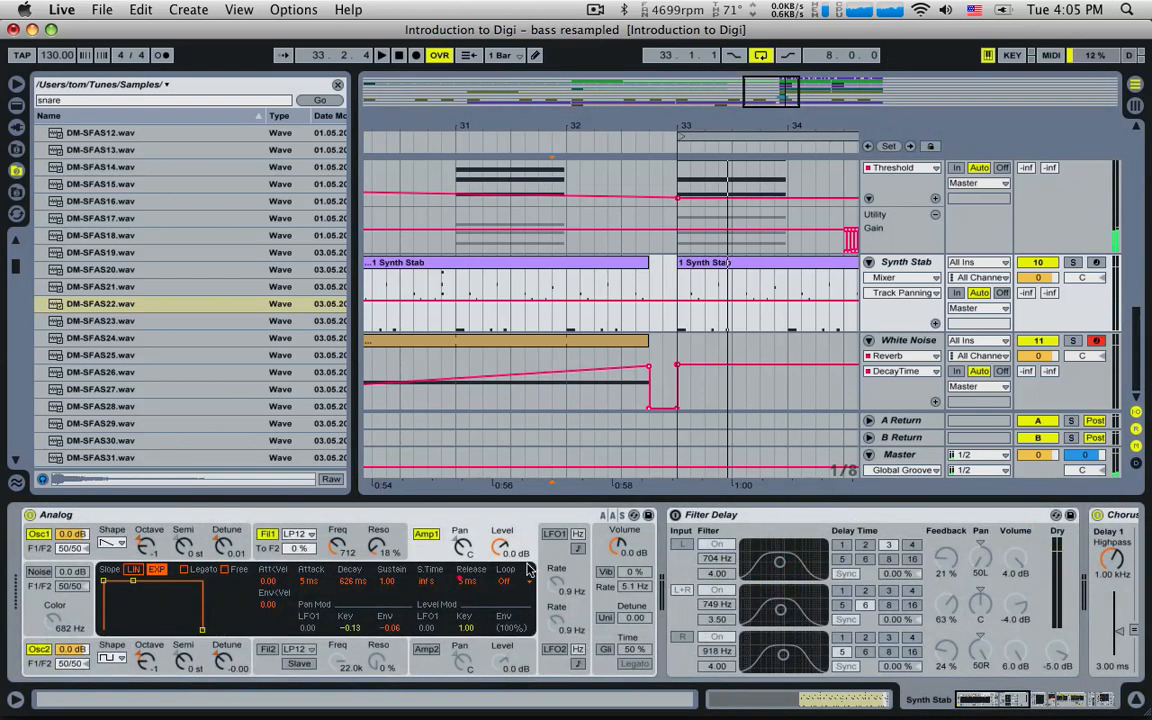
{"action": "left_click", "coordinate": [465, 582]}
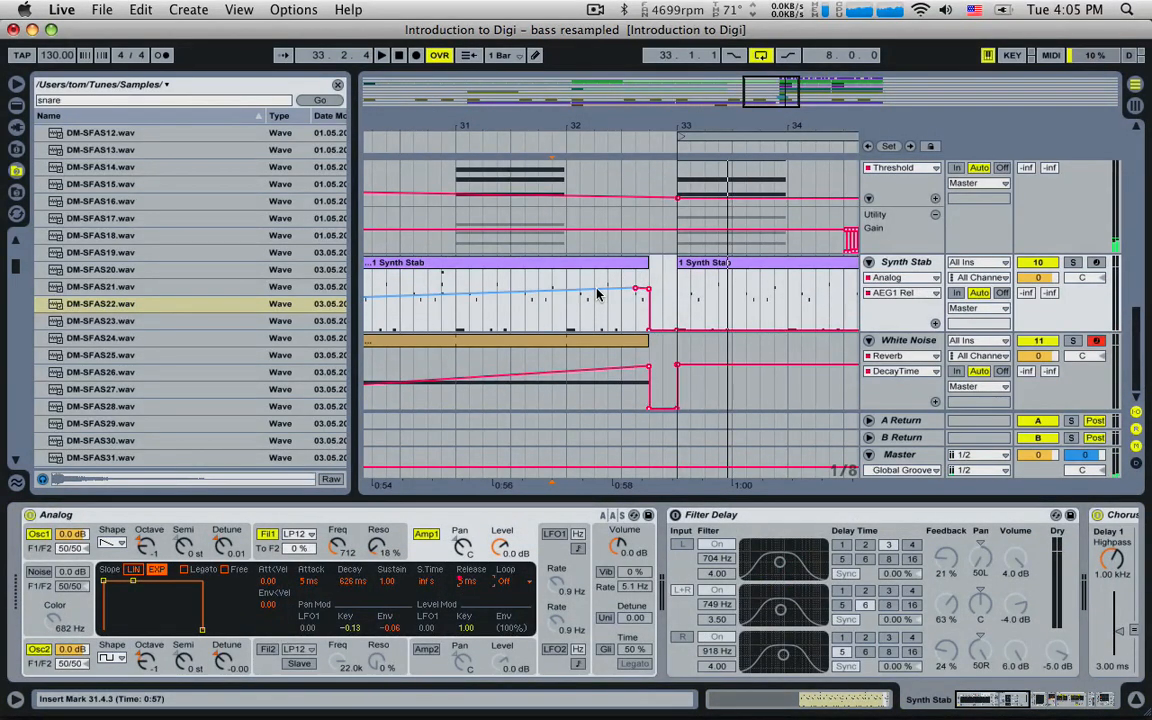
{"action": "left_click_drag", "start_coordinate": [597, 290], "coordinate": [599, 283]}
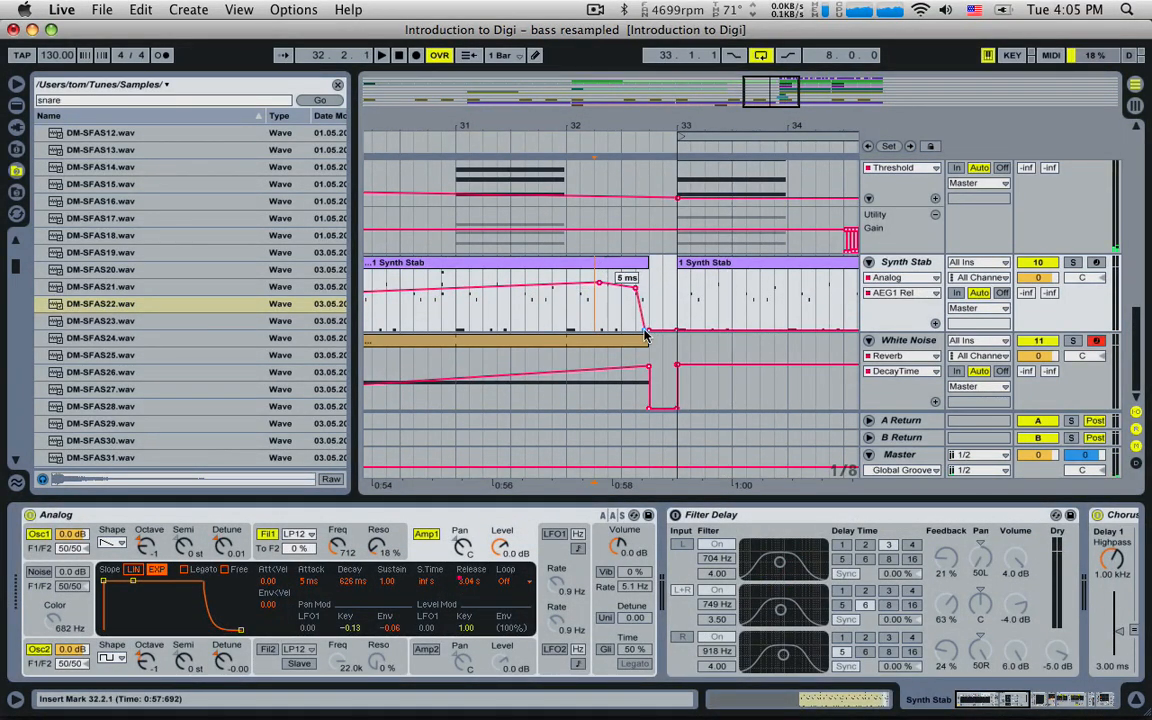
{"action": "left_click", "coordinate": [502, 308]}
{"action": "key", "text": "space"}
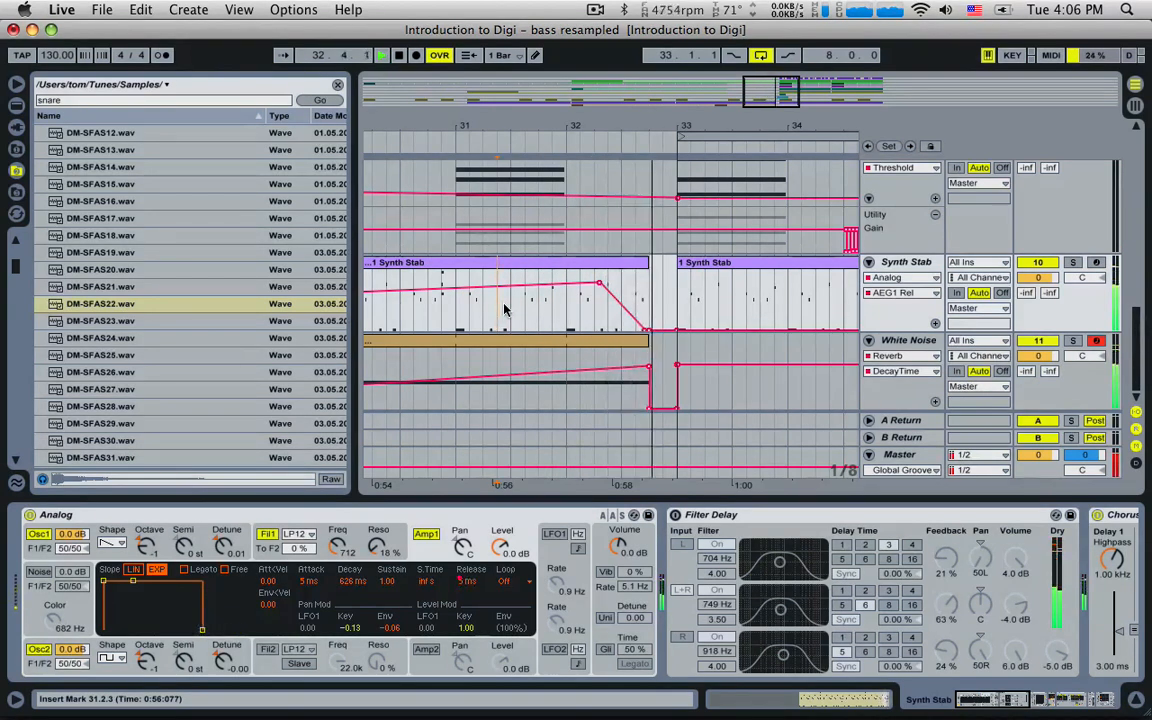
{"action": "key", "text": "space"}
{"action": "key", "text": "space"}
- Extend the Synth Stab clip across the gap to 33.1.1 and play the passage from 32.4.1
{"action": "left_click_drag", "start_coordinate": [650, 270], "coordinate": [668, 268]}
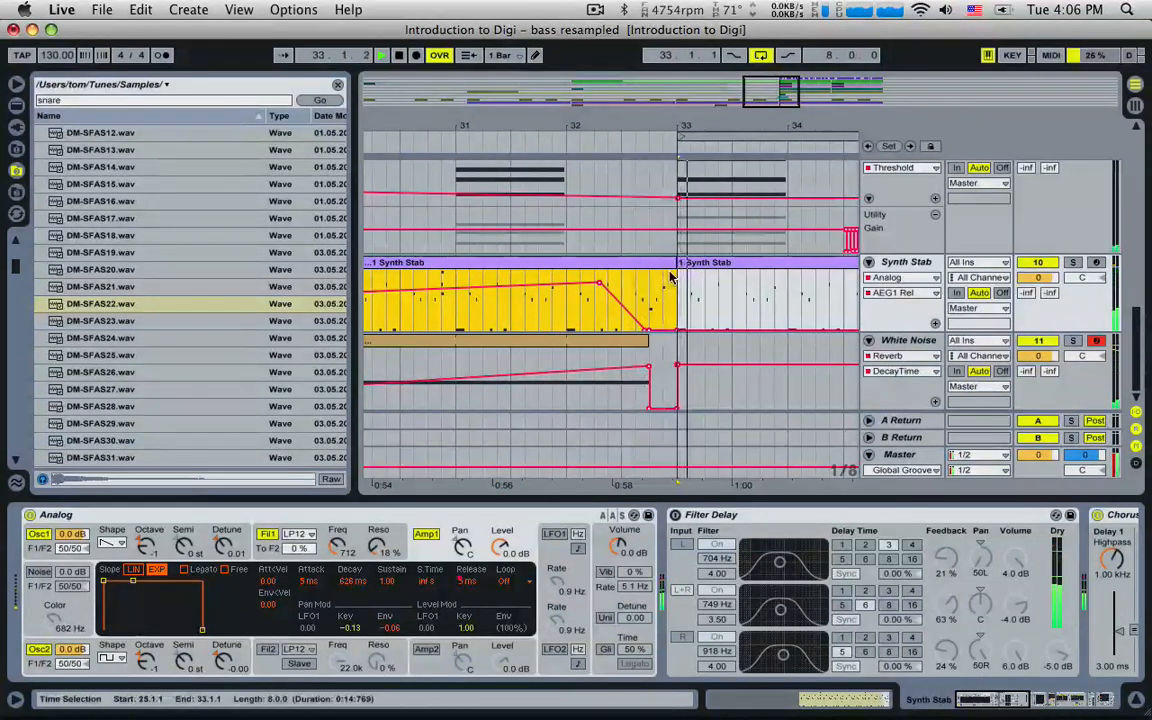
{"action": "scroll", "coordinate": [676, 268], "scroll_direction": "up", "scroll_amount": 2}
{"action": "left_click", "coordinate": [655, 337]}
{"action": "scroll", "coordinate": [655, 337], "scroll_direction": "up", "scroll_amount": 10}
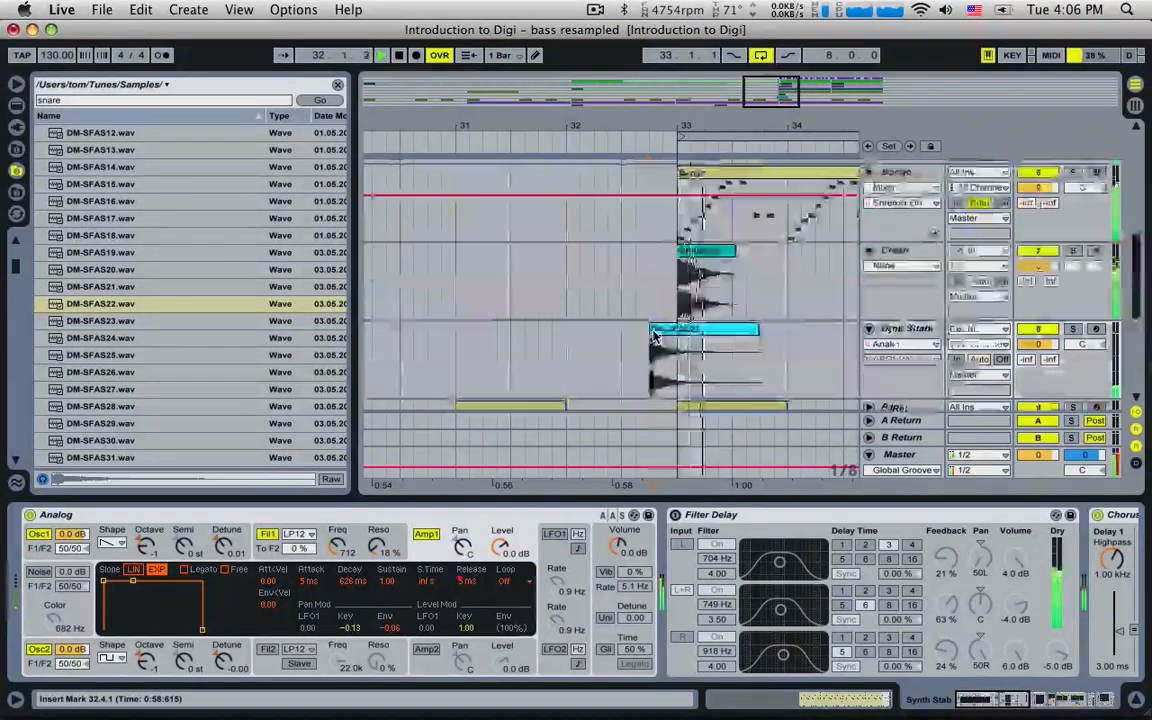
{"action": "key", "text": "space"}
- Solo the Bass Resampled track and play it from 32.4.1
{"action": "scroll", "coordinate": [655, 334], "scroll_direction": "up", "scroll_amount": 8}
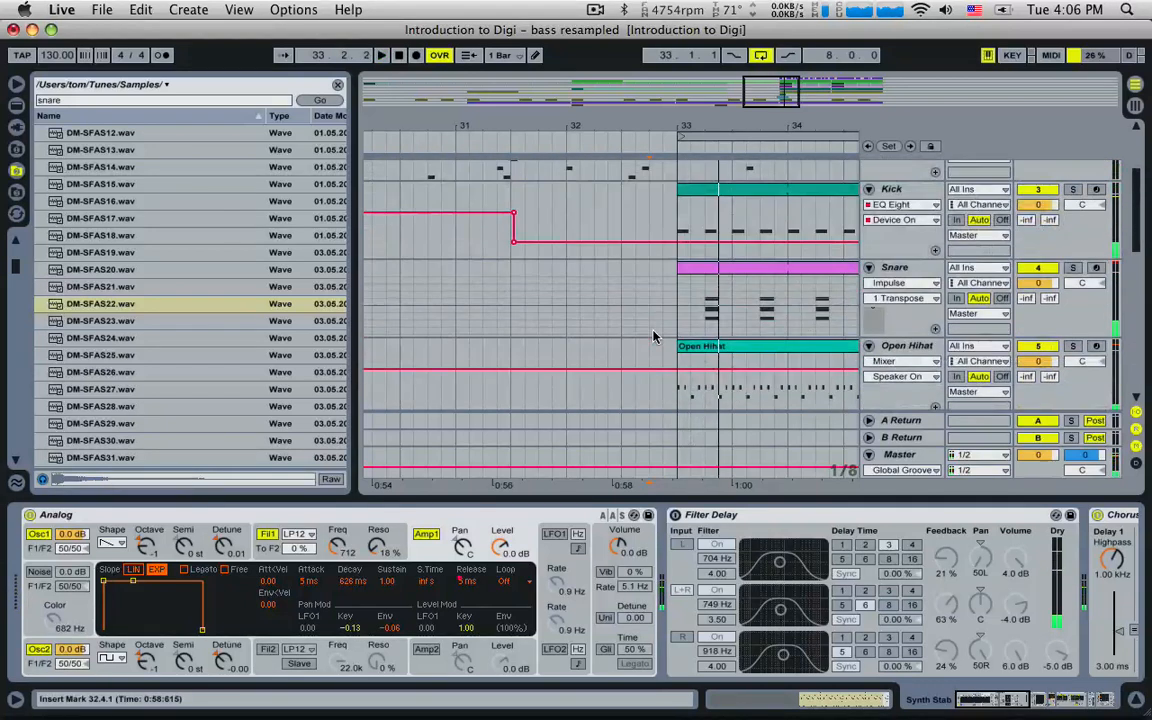
{"action": "scroll", "coordinate": [650, 270], "scroll_direction": "up", "scroll_amount": 6}
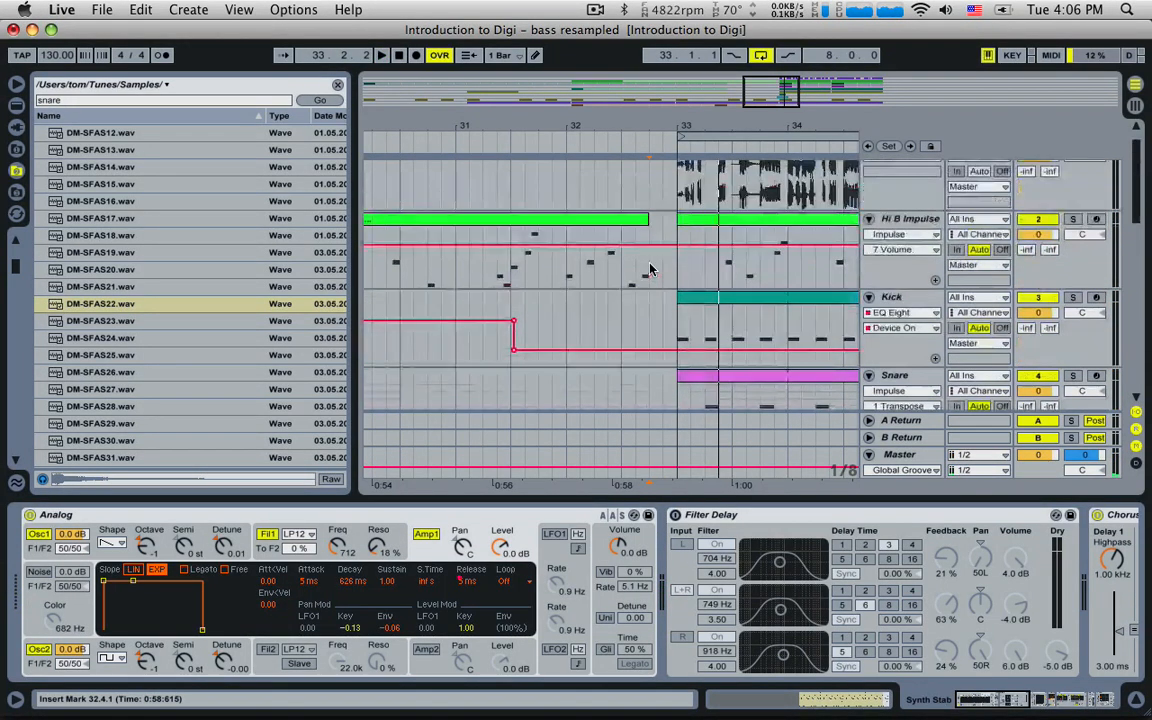
{"action": "scroll", "coordinate": [651, 268], "scroll_direction": "down", "scroll_amount": 5}
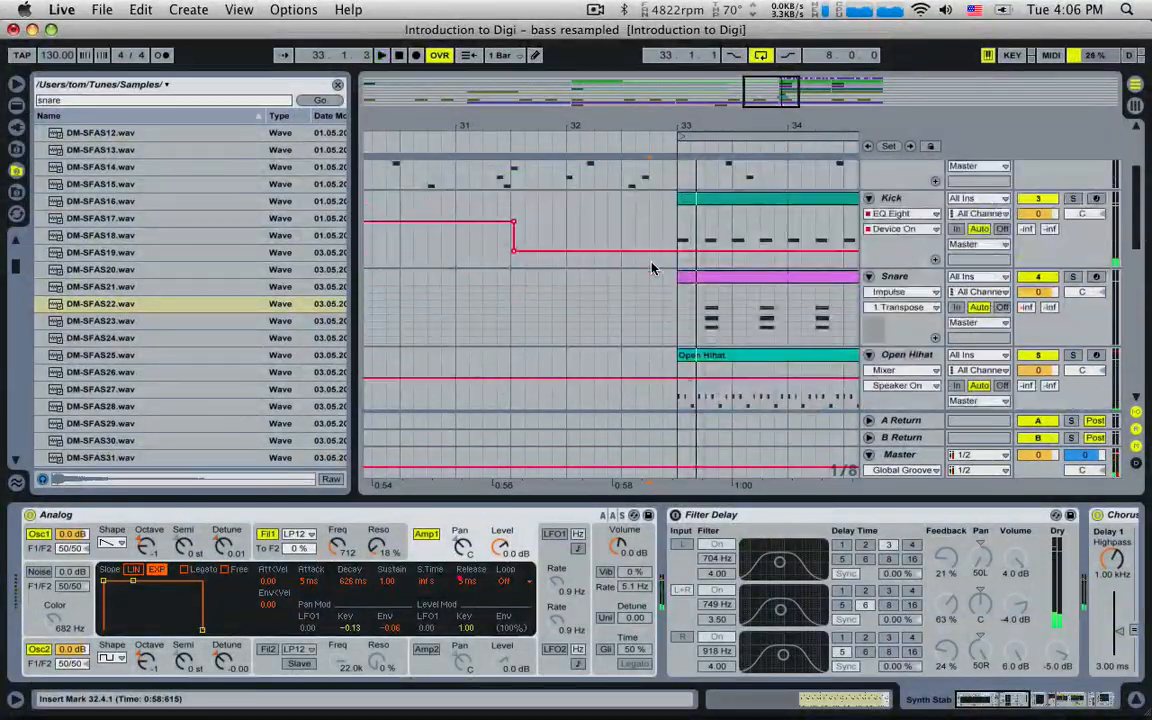
{"action": "scroll", "coordinate": [655, 266], "scroll_direction": "up", "scroll_amount": 6}
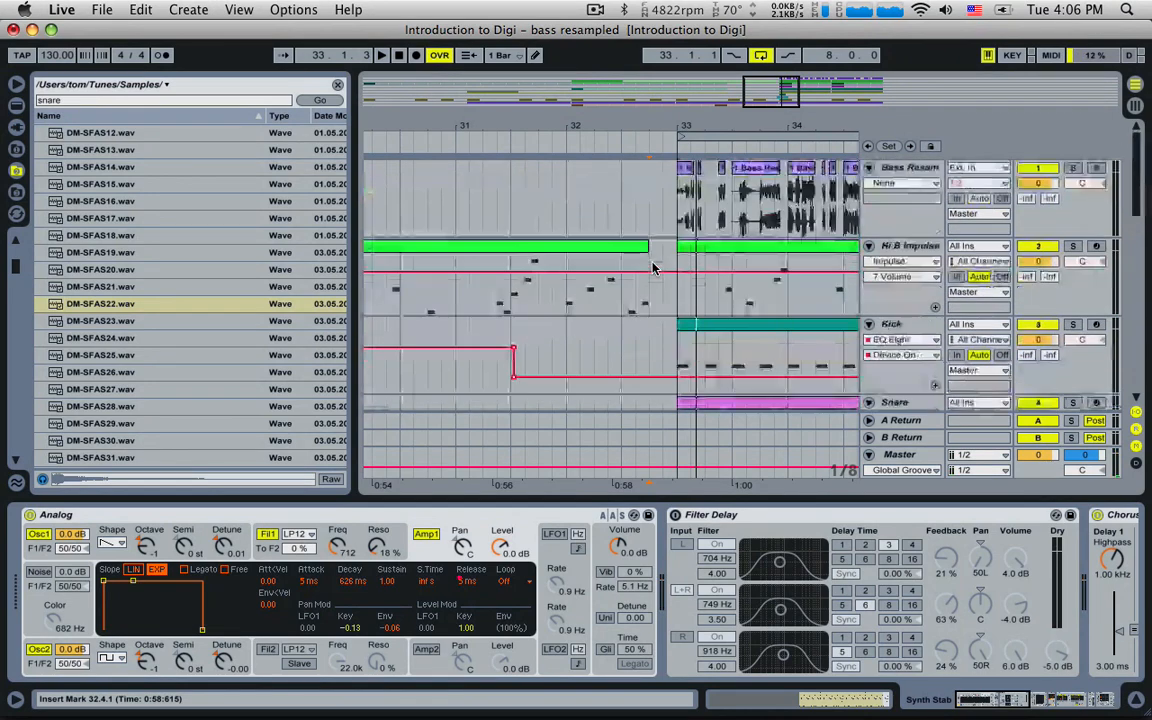
{"action": "left_click", "coordinate": [1072, 168]}
{"action": "key", "text": "space"}
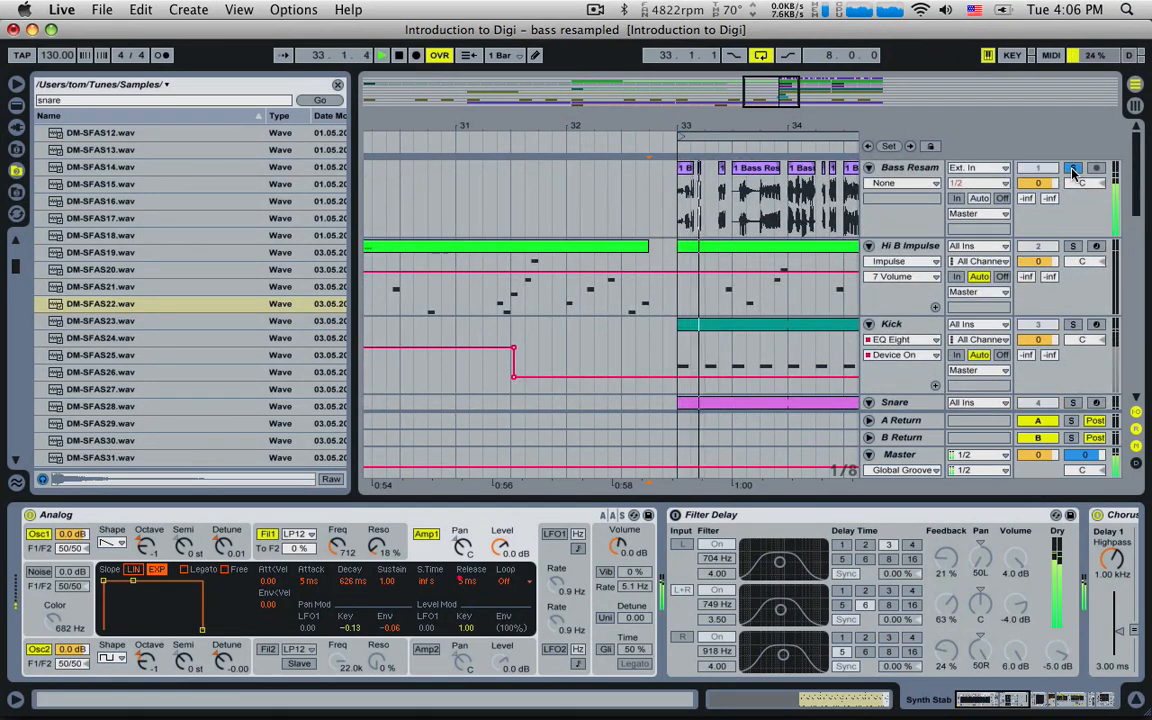
{"action": "key", "text": "space"}
{"action": "key", "text": "space"}
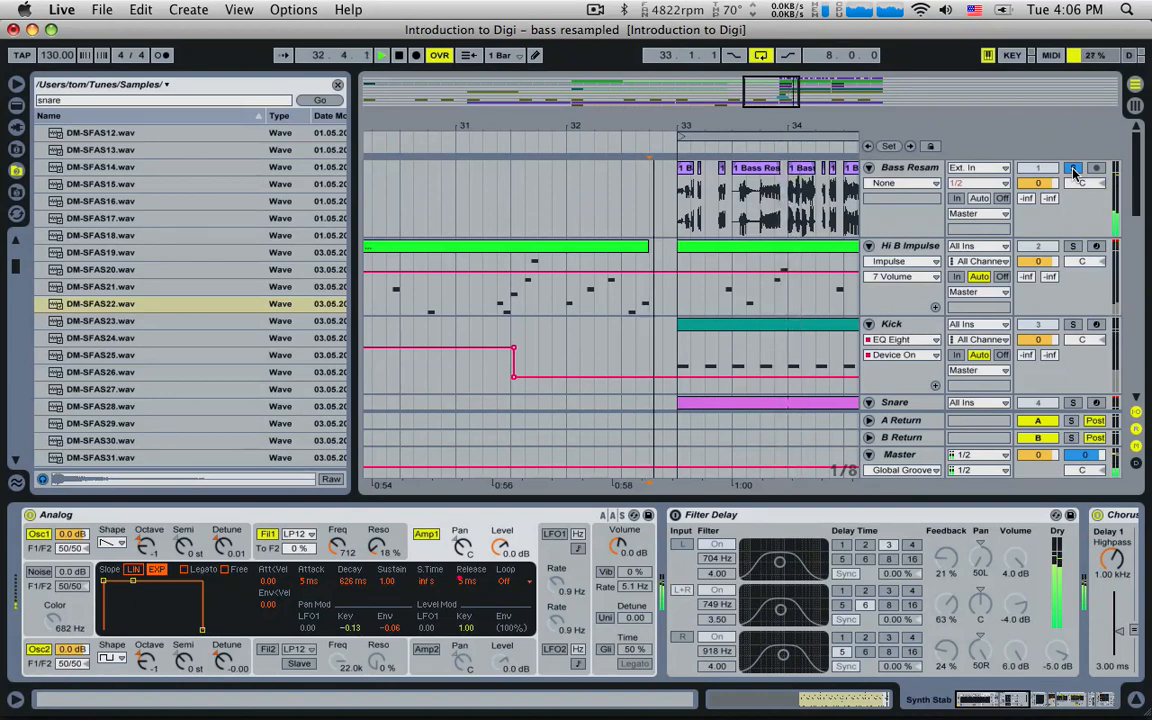
- Copy the Bass Resampled audio from 33.4.1 to 33.4.3, paste it at 32.4.1 and play it
{"action": "left_click_drag", "start_coordinate": [762, 204], "coordinate": [772, 204]}
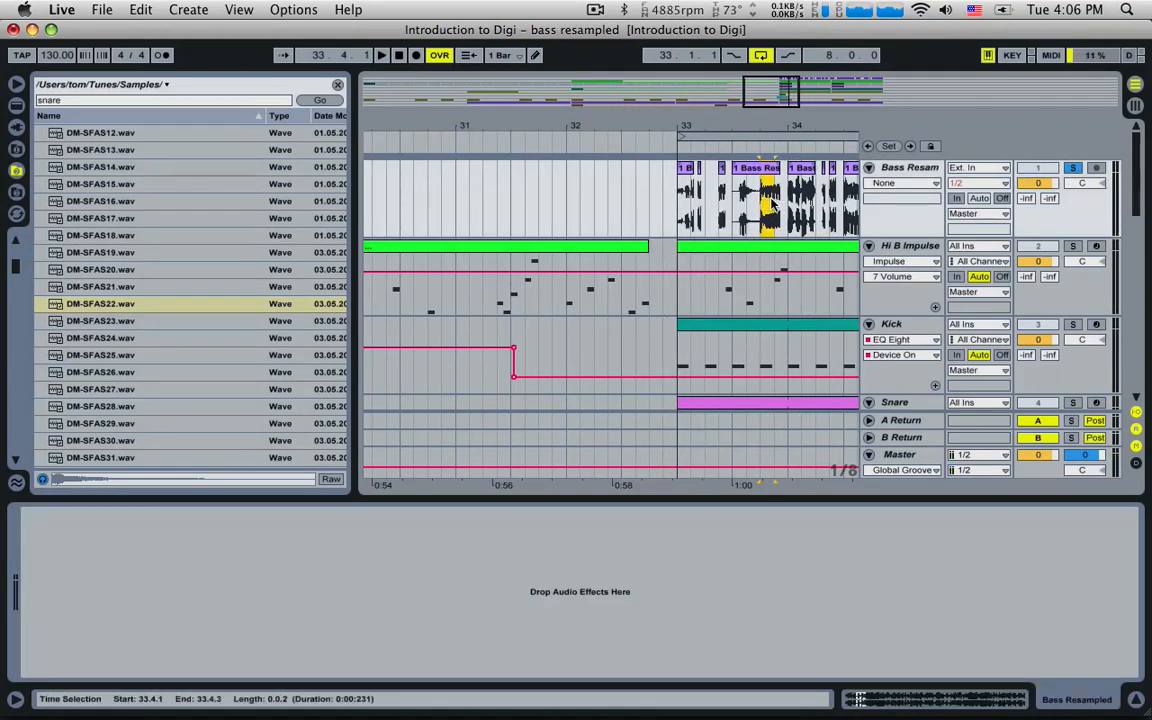
{"action": "left_click", "coordinate": [649, 205]}
{"action": "key", "text": "super+v"}
{"action": "left_click", "coordinate": [650, 204]}
{"action": "key", "text": "space"}
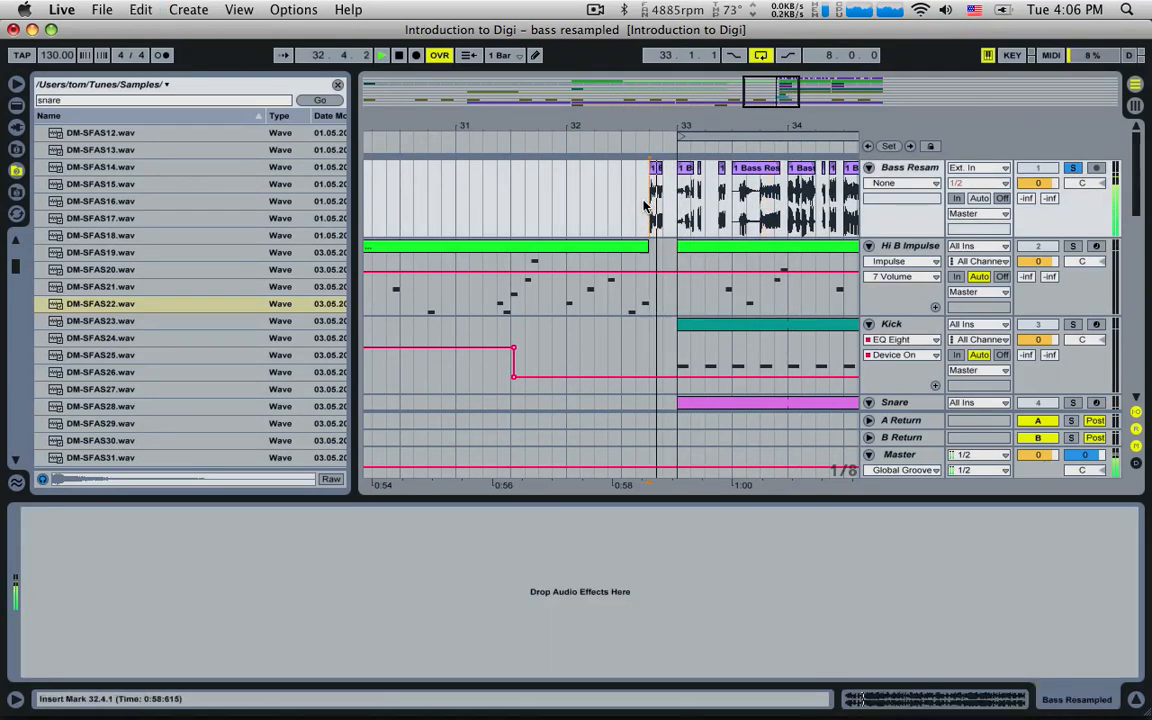
- Turn off the Bass Resampled solo and play the full mix from bar 32 into the drop
{"action": "left_click", "coordinate": [608, 205]}
{"action": "key", "text": "space"}
{"action": "key", "text": "space"}
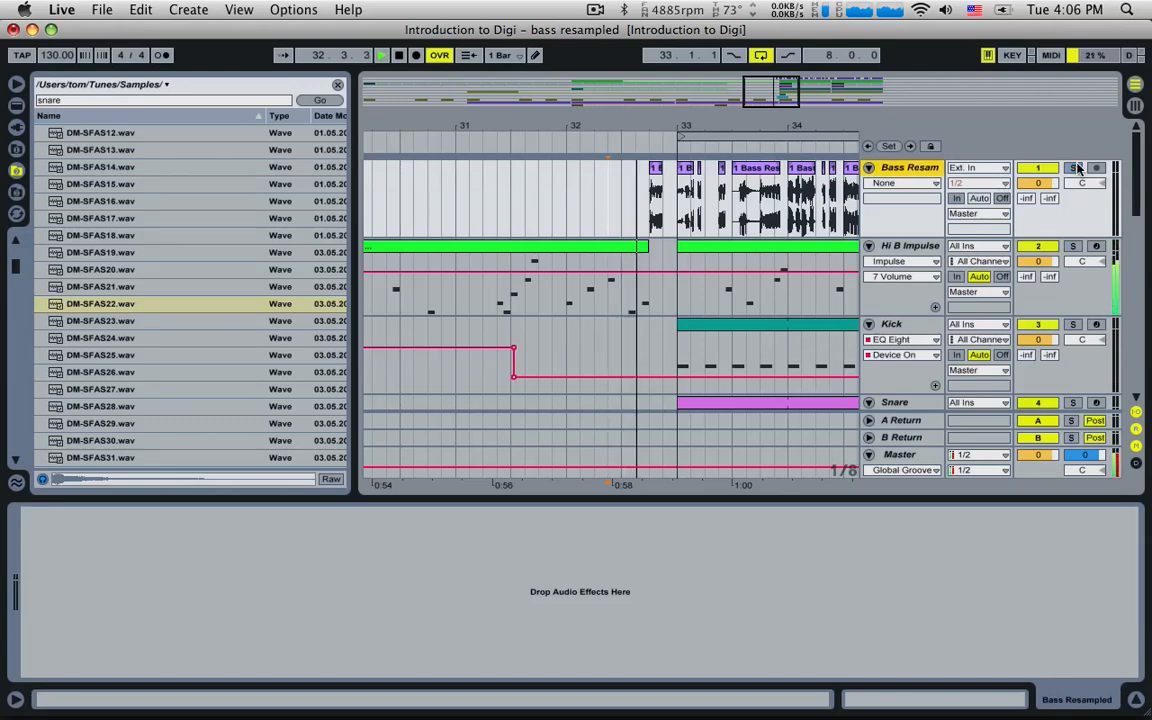
{"action": "key", "text": "space"}
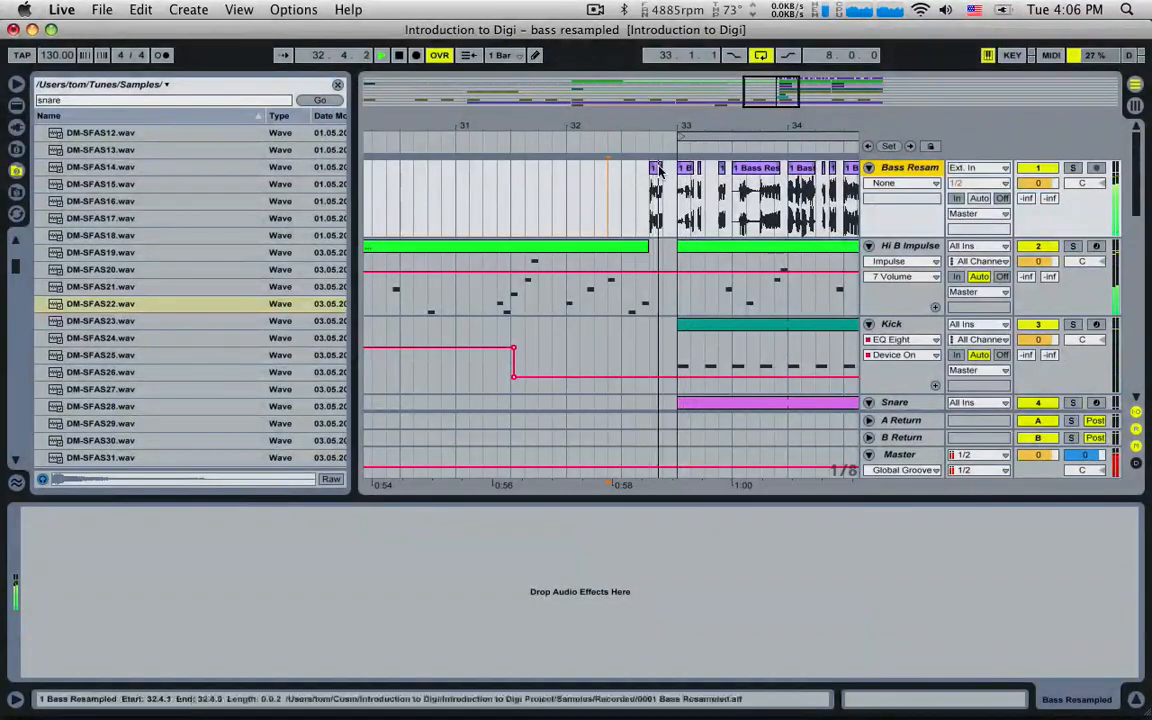
- Extend the Bass Resampled fill clip at 32.4.1 to end at 33.1.1 and play it into the drop
{"action": "left_click", "coordinate": [668, 168]}
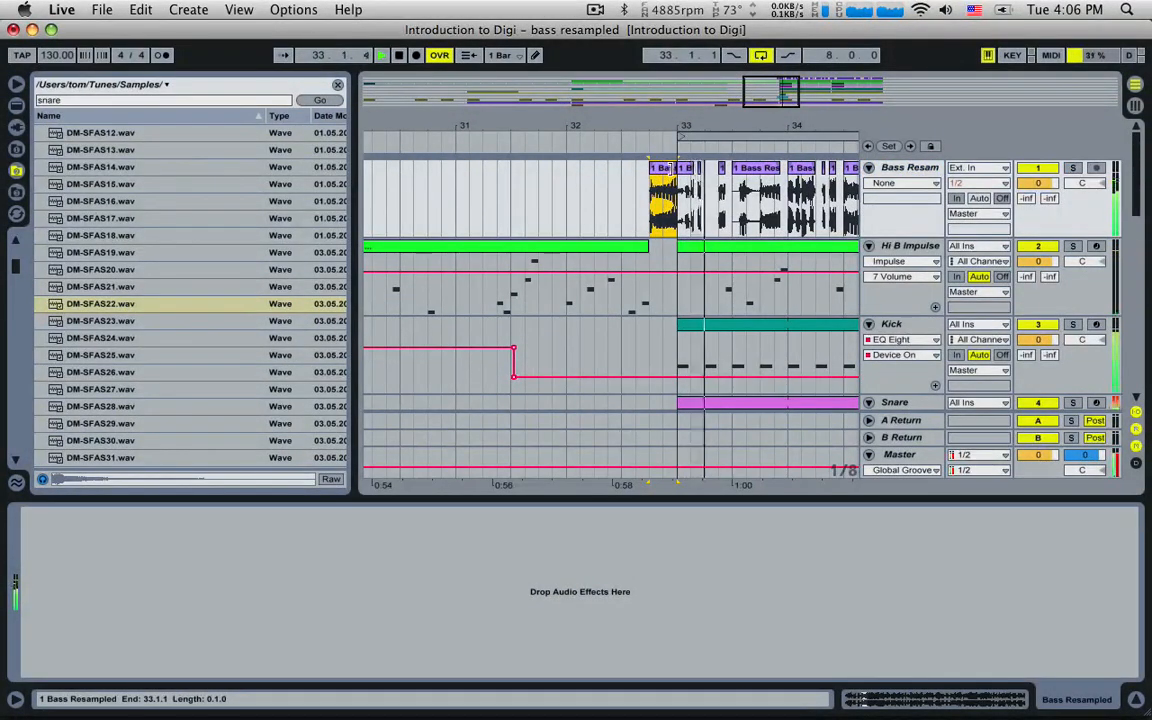
{"action": "left_click", "coordinate": [652, 190]}
{"action": "key", "text": "space"}
{"action": "key", "text": "space"}
{"action": "left_click", "coordinate": [661, 174]}
{"action": "key", "text": "space"}
{"action": "key", "text": "space"}
- Draw a transposition envelope in the bass fill clip, falling from +12 st at its start to 0 st at its end
{"action": "double_click", "coordinate": [661, 174]}
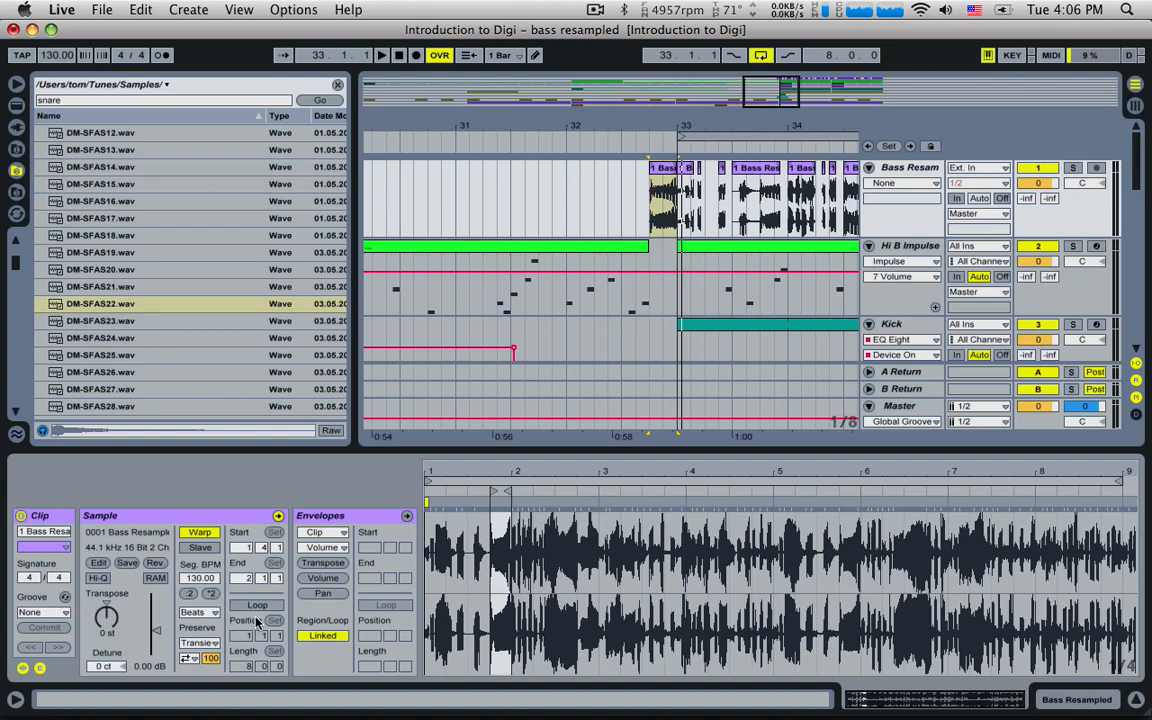
{"action": "left_click", "coordinate": [318, 565]}
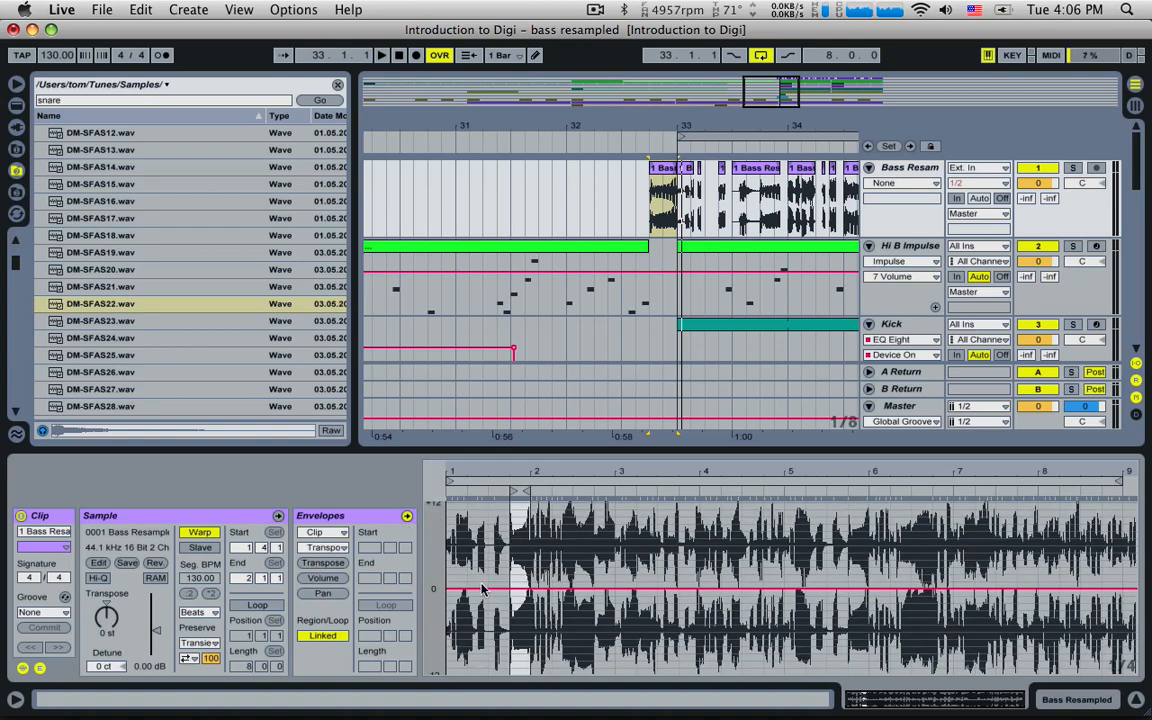
{"action": "left_click_drag", "start_coordinate": [875, 698], "coordinate": [875, 718]}
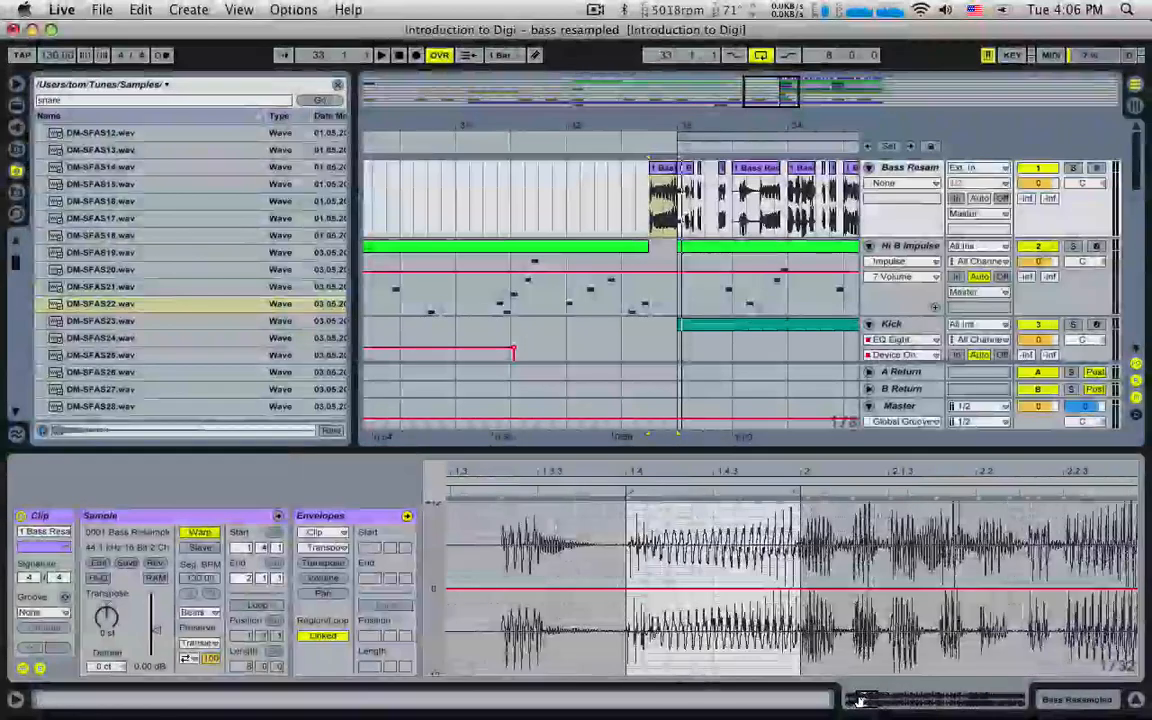
{"action": "left_click", "coordinate": [801, 589]}
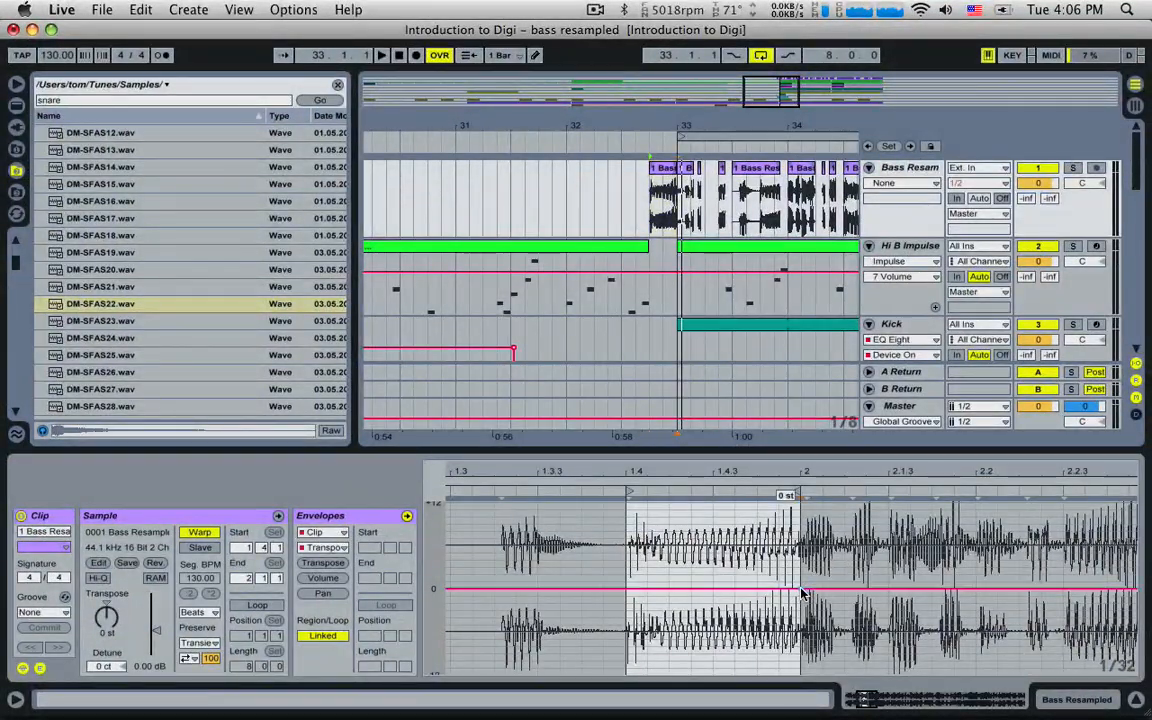
{"action": "left_click_drag", "start_coordinate": [636, 595], "coordinate": [626, 505]}
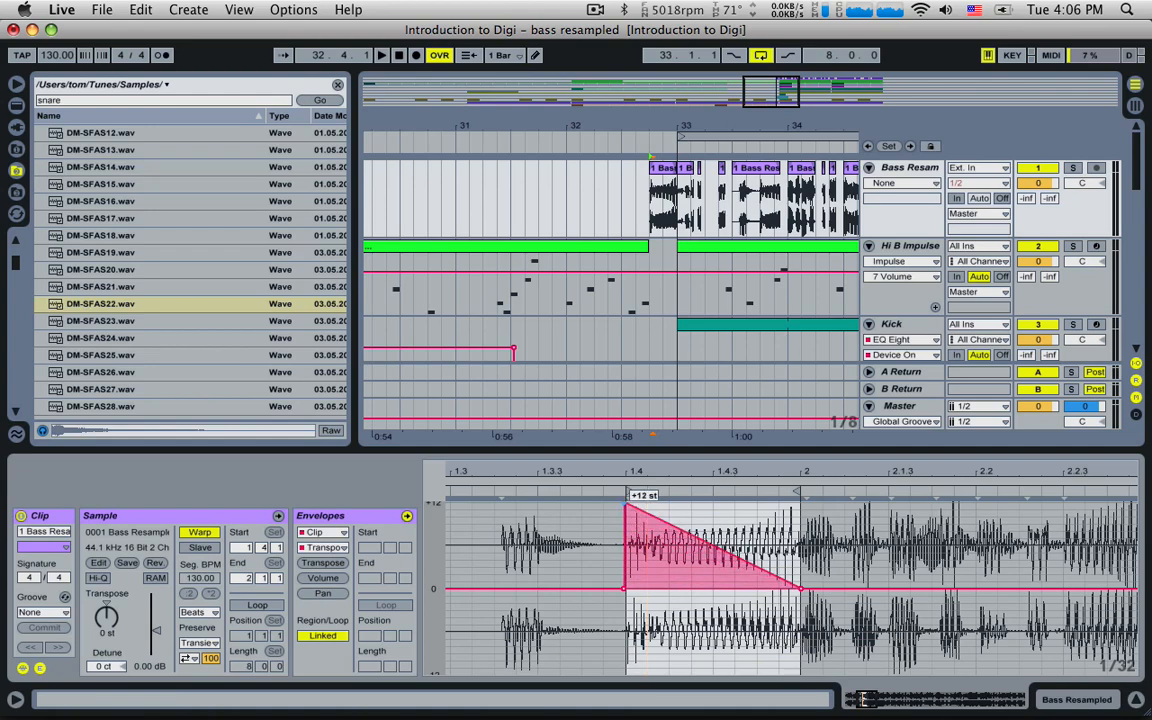
- Play the bass fill from 32.4.1 and solo the Bass Resampled track
{"action": "left_click", "coordinate": [650, 203]}
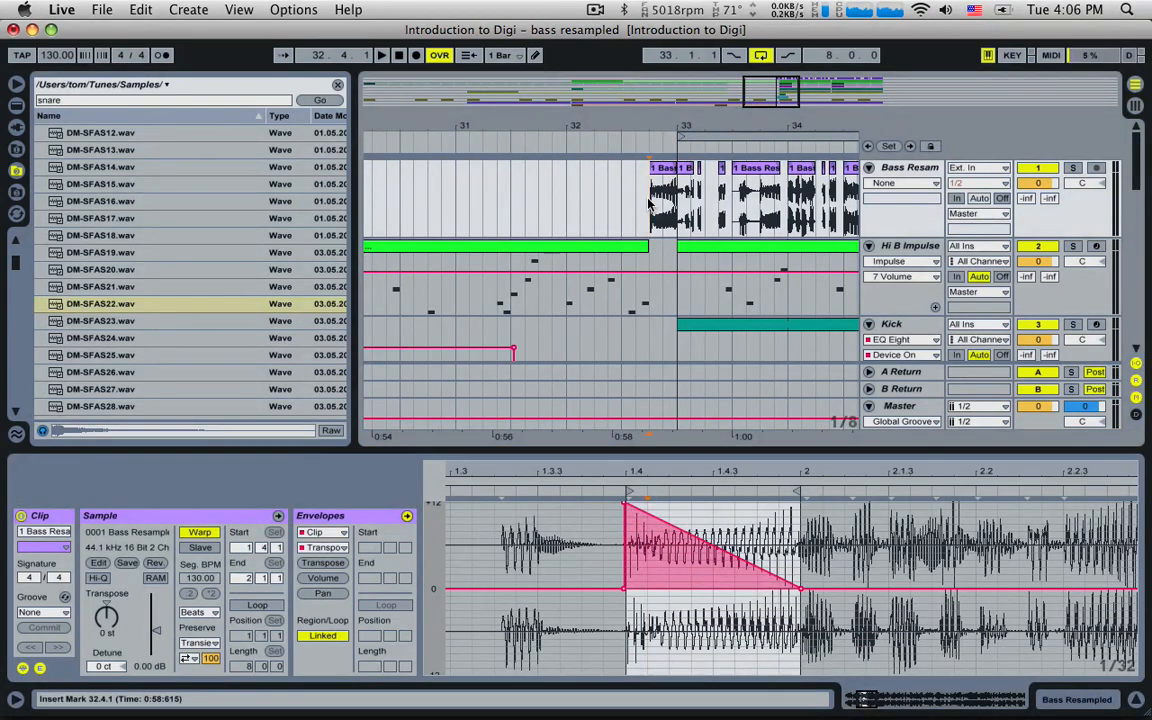
{"action": "key", "text": "space"}
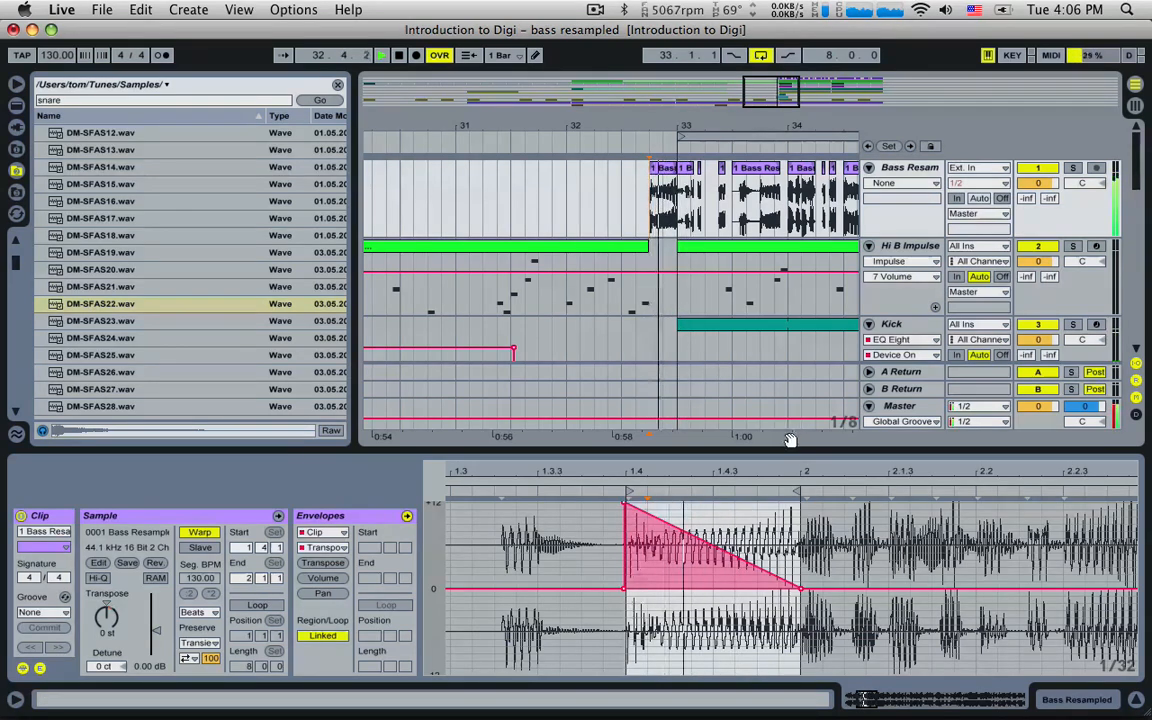
{"action": "left_click", "coordinate": [1071, 168]}
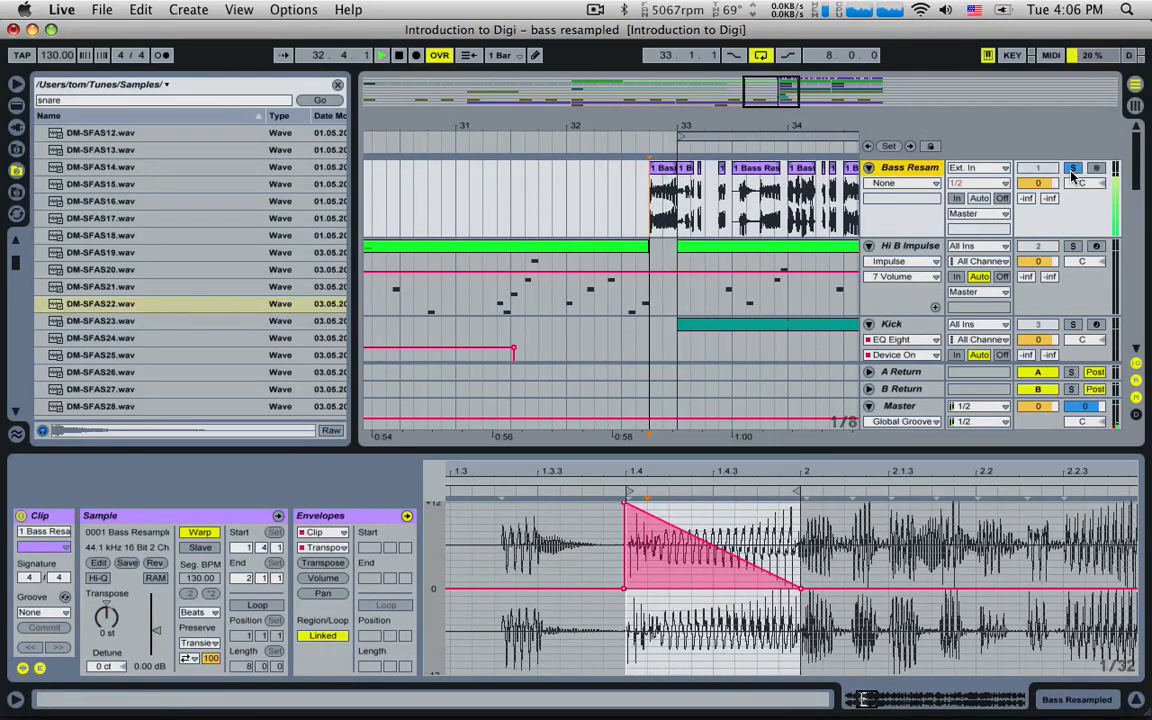
- Try the Tones warp mode on the bass fill clip, compare it with Beats, and listen to the result
{"action": "left_click", "coordinate": [199, 612]}
{"action": "key", "text": "space"}
{"action": "left_click", "coordinate": [199, 639]}
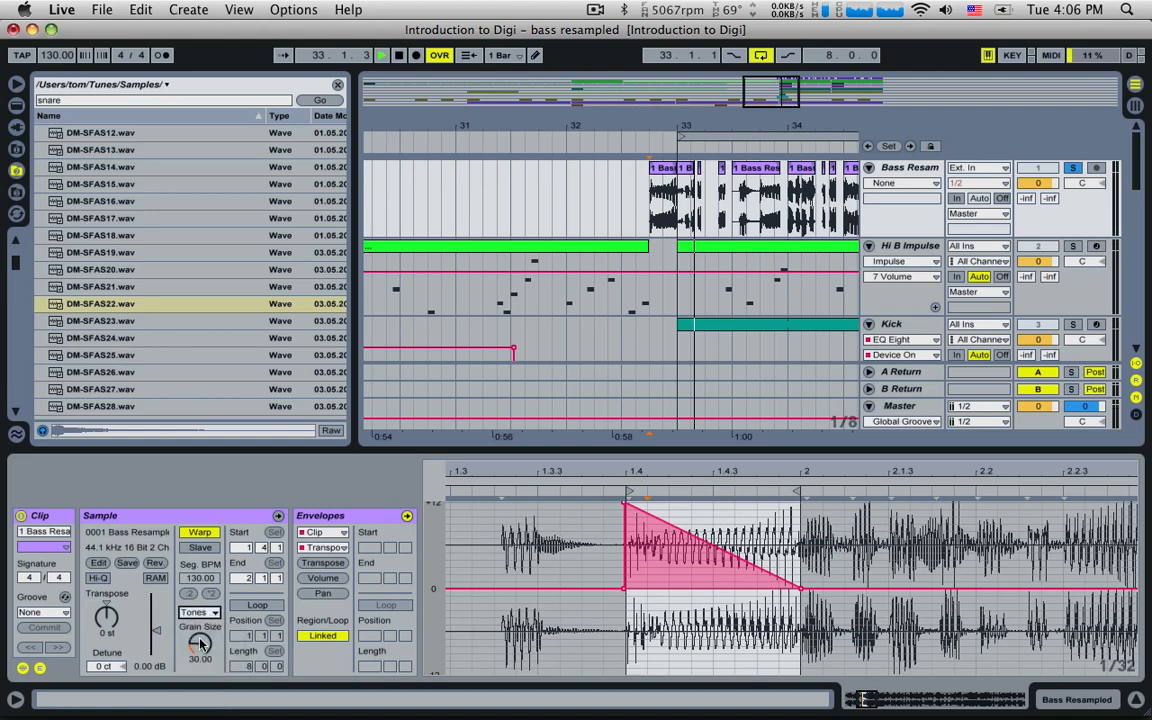
{"action": "key", "text": "space"}
{"action": "left_click", "coordinate": [199, 612]}
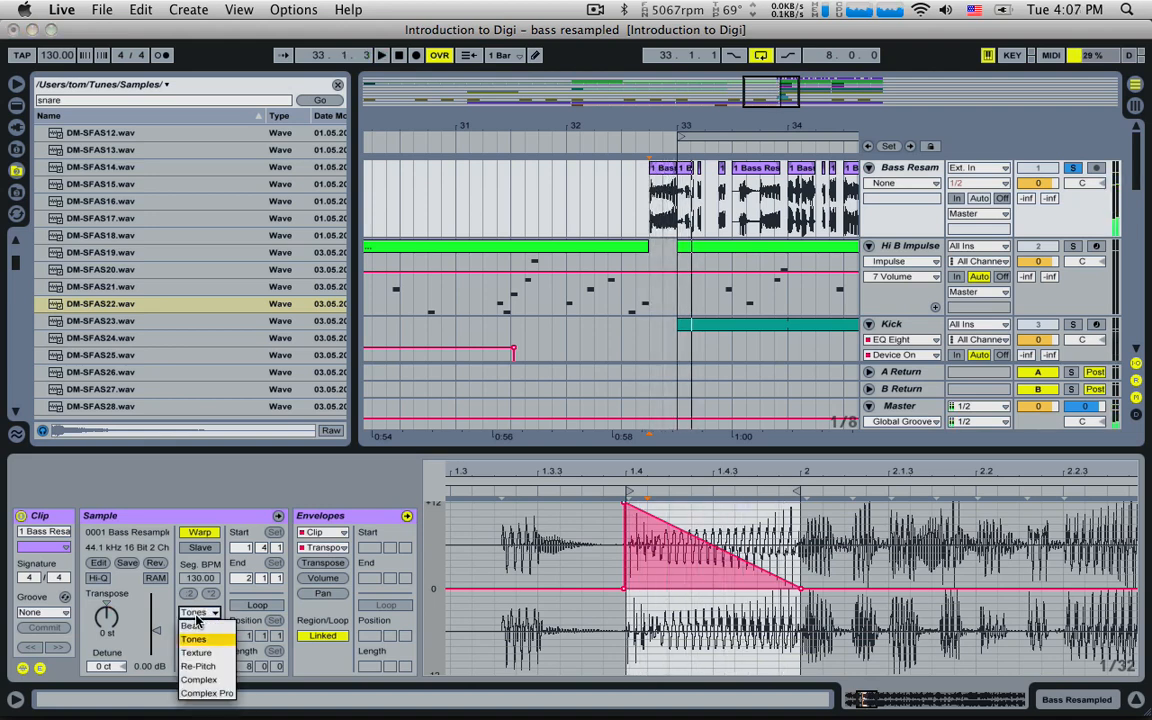
{"action": "left_click", "coordinate": [193, 625]}
{"action": "left_click", "coordinate": [199, 612]}
{"action": "key", "text": "space"}
{"action": "left_click", "coordinate": [199, 639]}
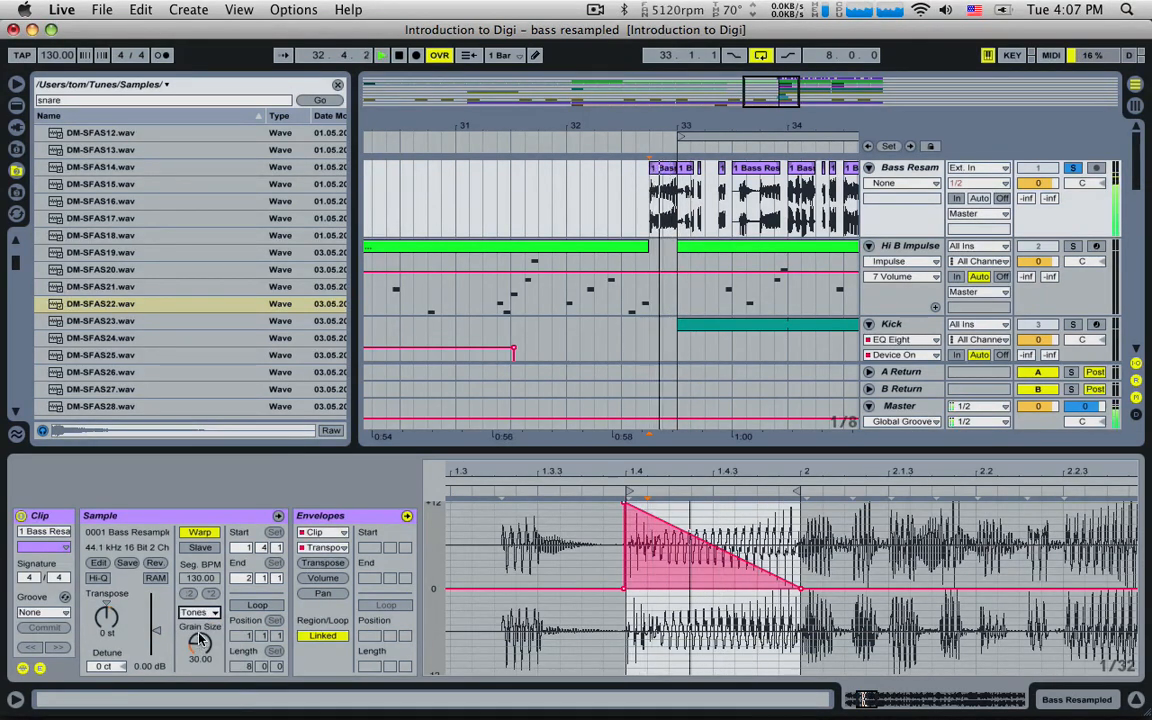
- Try the Texture and Complex warp modes on the bass fill clip
{"action": "left_click", "coordinate": [199, 612]}
{"action": "left_click", "coordinate": [199, 653]}
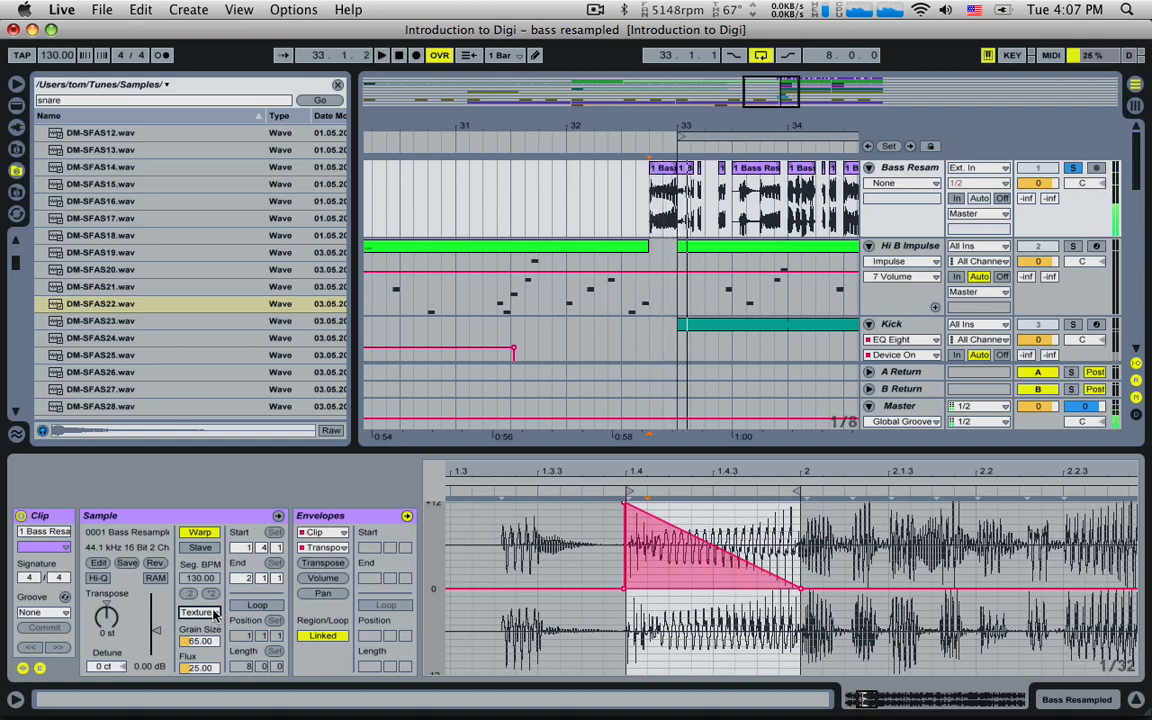
{"action": "left_click", "coordinate": [217, 612]}
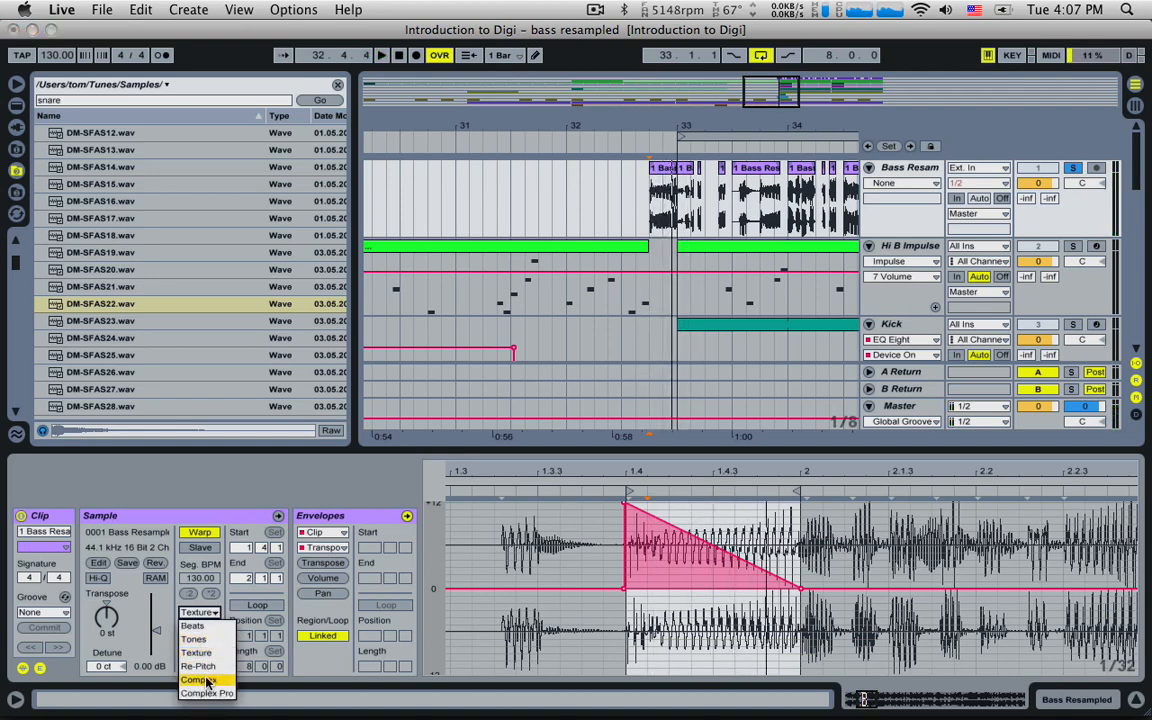
{"action": "left_click", "coordinate": [206, 681]}
- Set the bass fill clip's warp mode to Complex Pro and play it from 32.4.1
{"action": "left_click", "coordinate": [200, 612]}
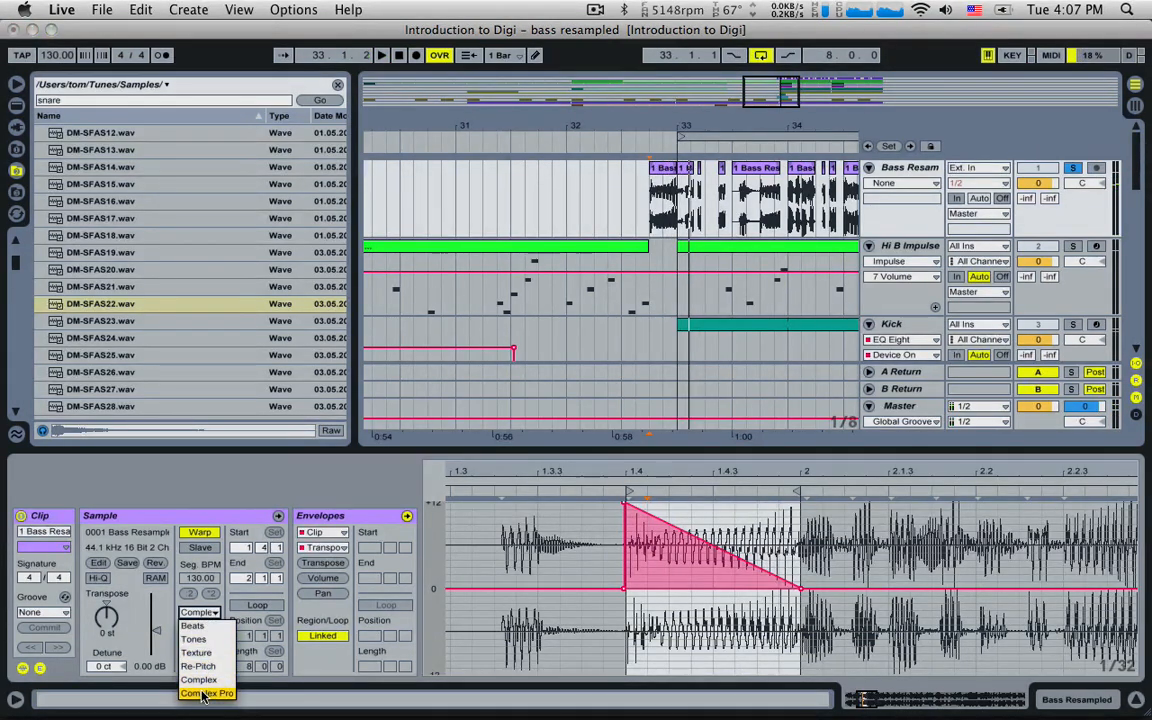
{"action": "left_click", "coordinate": [203, 694]}
{"action": "key", "text": "space"}
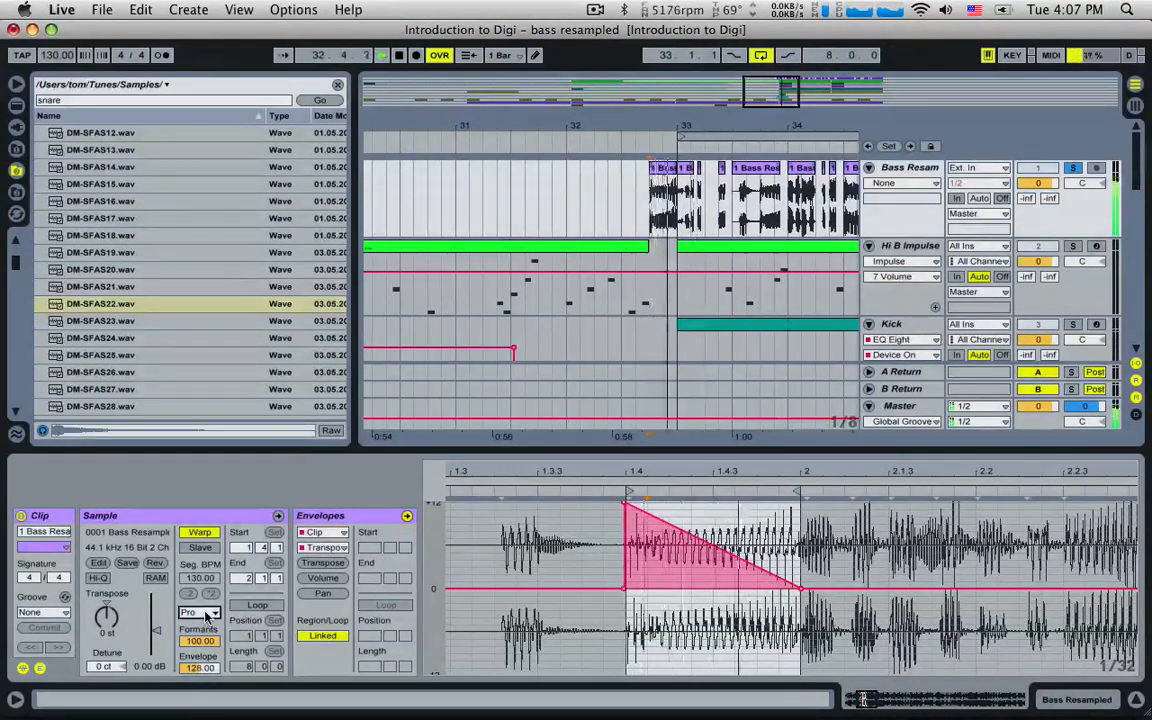
{"action": "key", "text": "space"}
{"action": "key", "text": "space"}
{"action": "key", "text": "space"}
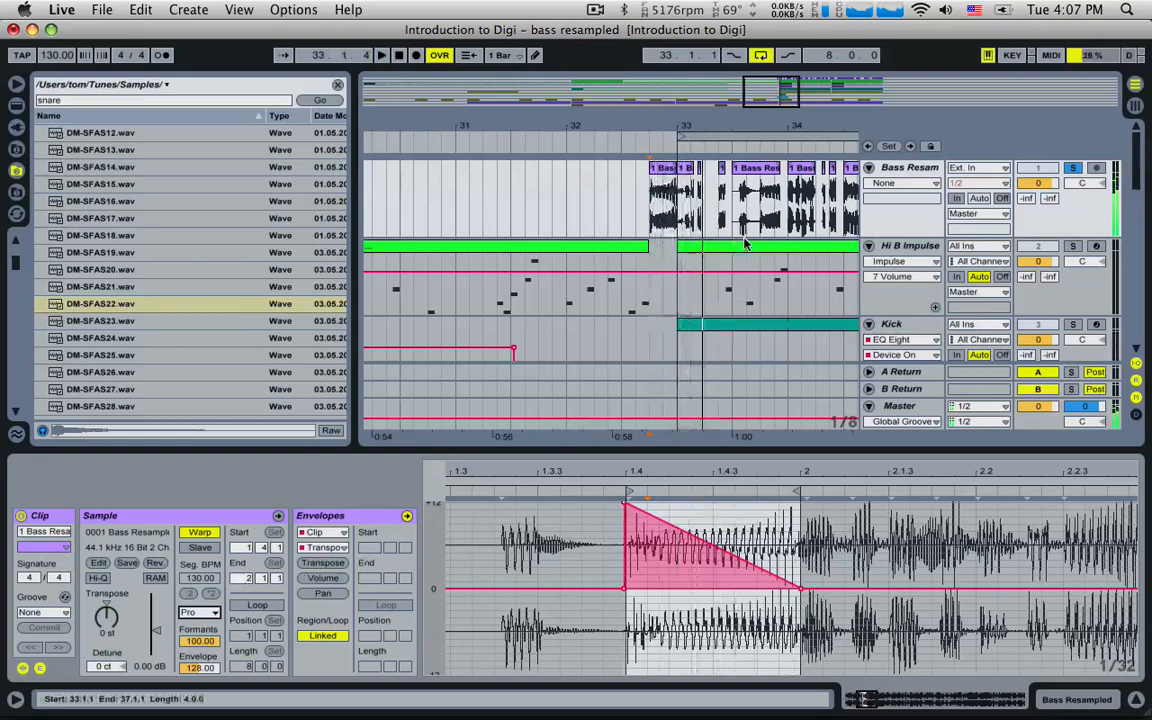
- Turn off the Bass Resampled solo and play the full mix from 31.3.1 and again from 32.4.1
{"action": "left_click", "coordinate": [461, 188]}
{"action": "key", "text": "space"}
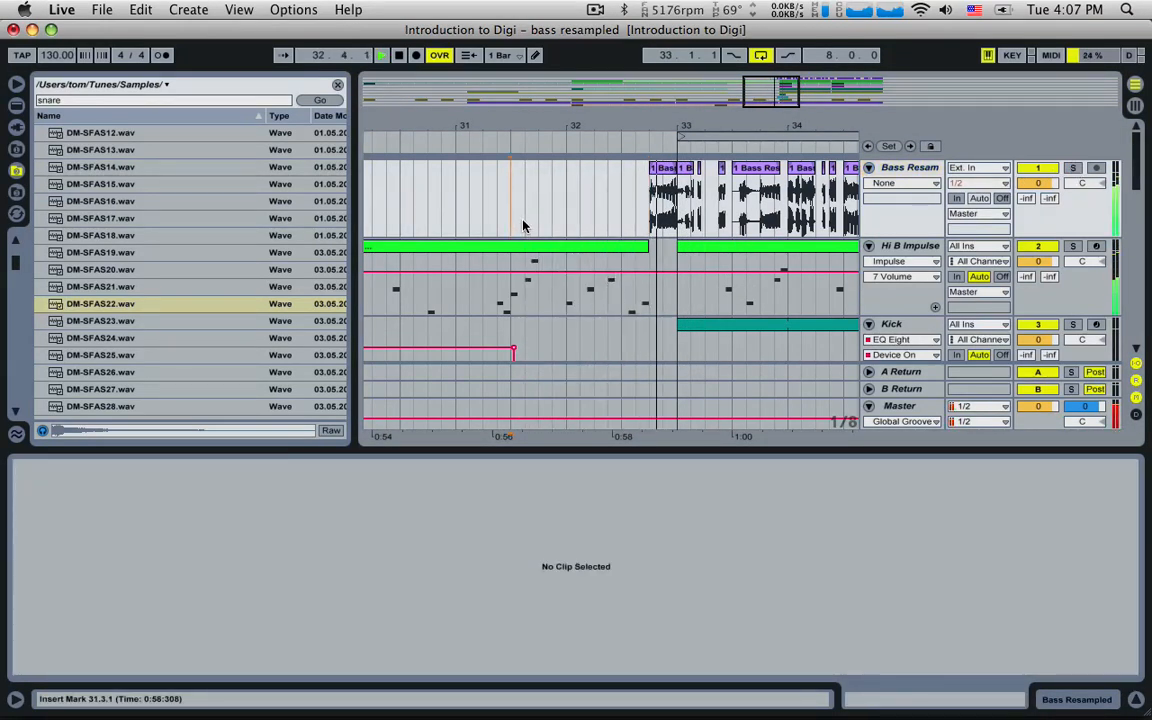
{"action": "left_click", "coordinate": [653, 200]}
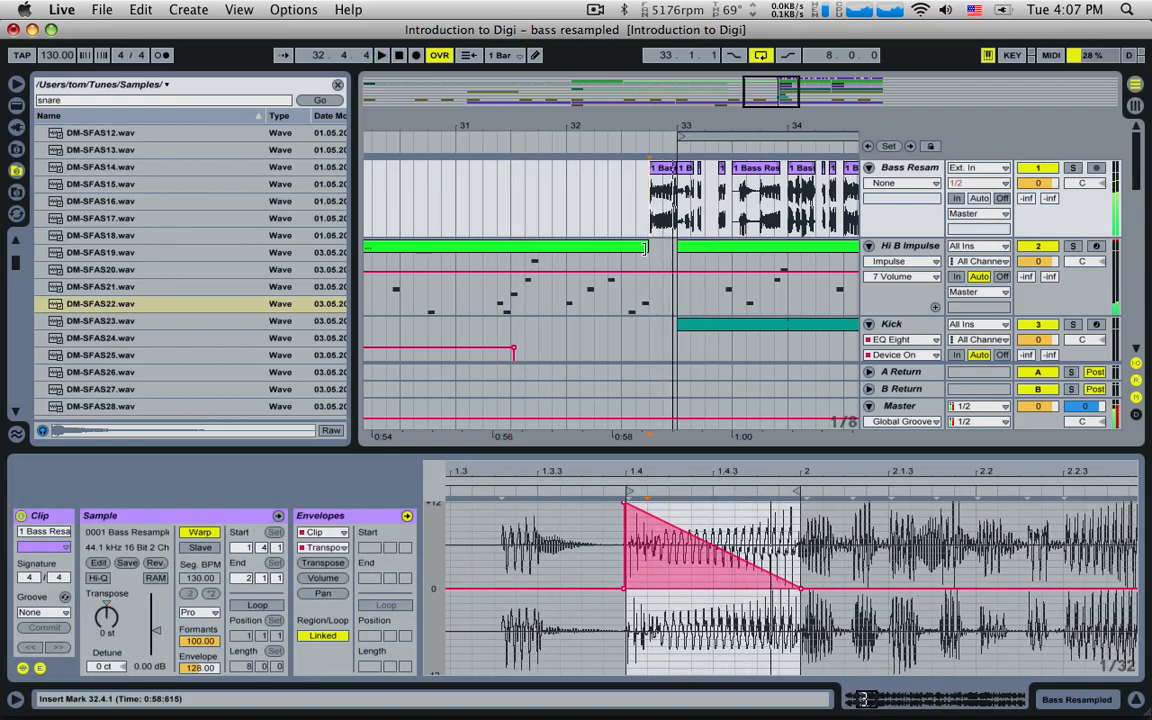
- Audition other snare samples from the browser's search results as candidates for the Drop Snare track
{"action": "scroll", "coordinate": [653, 265], "scroll_direction": "down", "scroll_amount": 3}
{"action": "scroll", "coordinate": [653, 265], "scroll_direction": "down", "scroll_amount": 6}
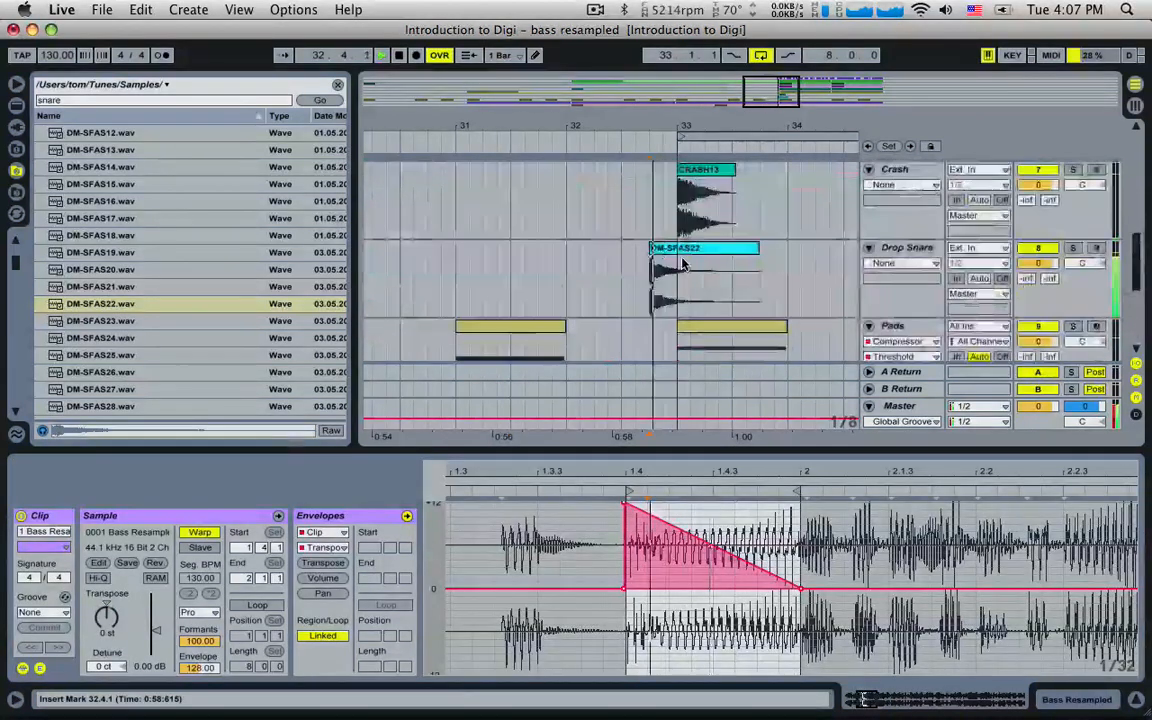
{"action": "left_click", "coordinate": [910, 248]}
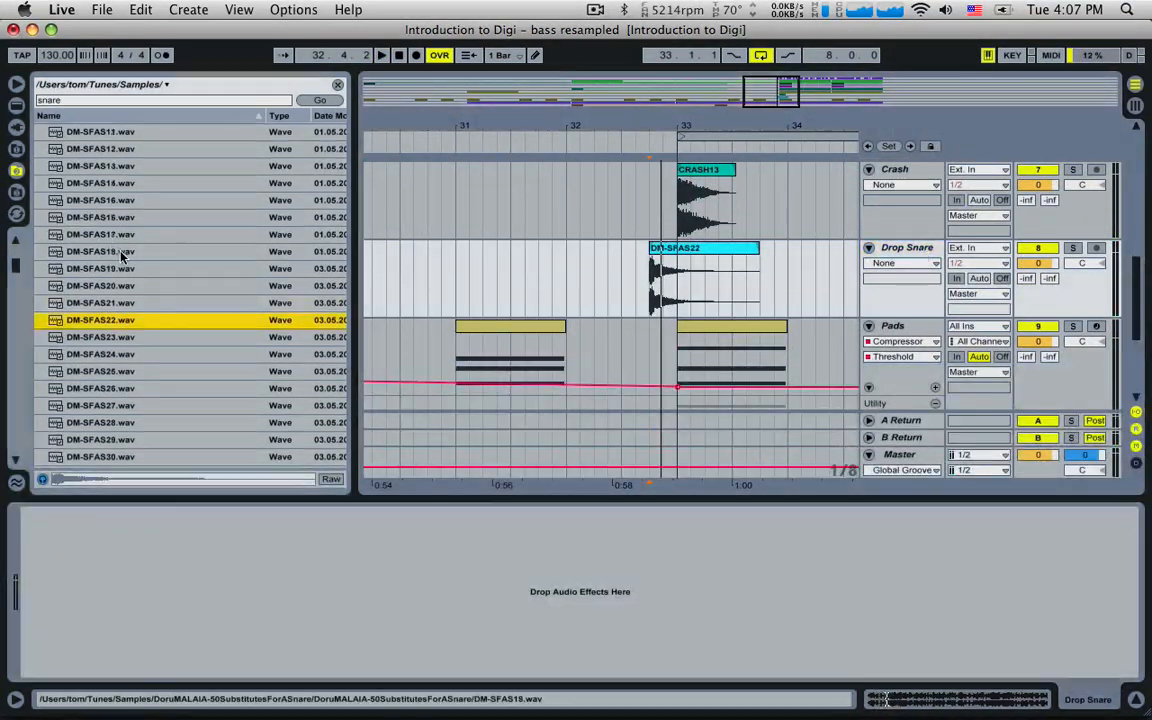
{"action": "scroll", "coordinate": [100, 263], "scroll_direction": "up", "scroll_amount": 10}
{"action": "left_click", "coordinate": [100, 263]}
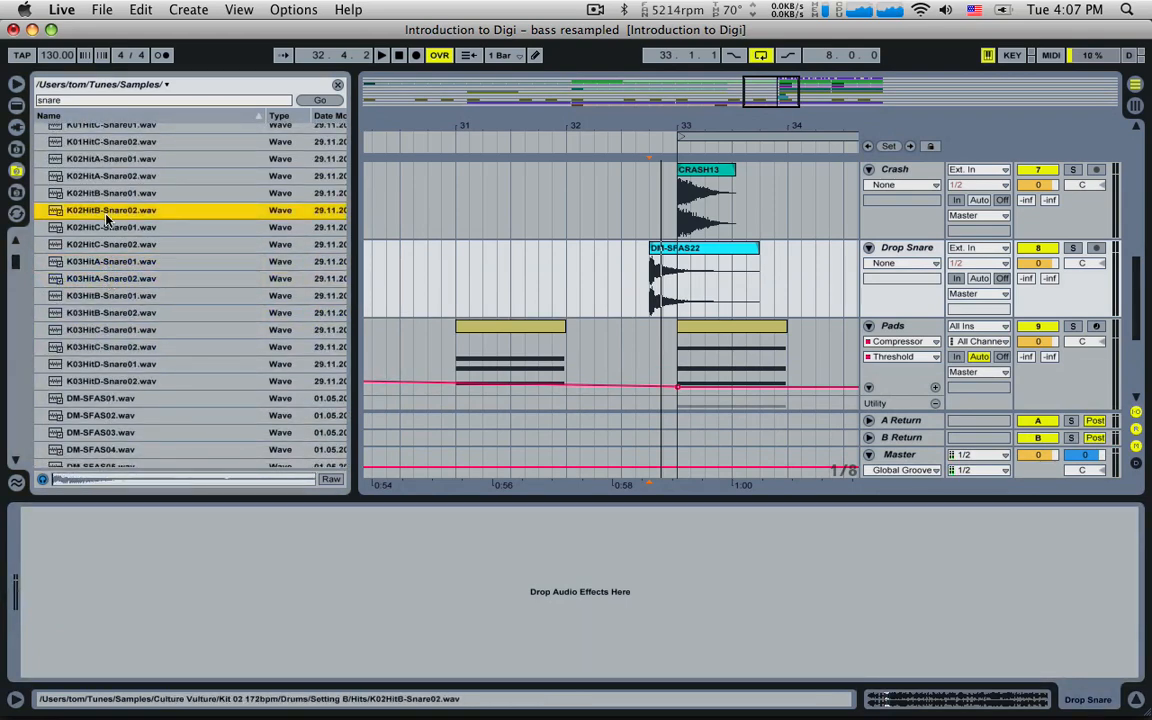
{"action": "scroll", "coordinate": [110, 240], "scroll_direction": "up", "scroll_amount": 3}
{"action": "left_click", "coordinate": [110, 224]}
{"action": "scroll", "coordinate": [109, 223], "scroll_direction": "up", "scroll_amount": 3}
{"action": "left_click", "coordinate": [109, 220]}
{"action": "left_click", "coordinate": [108, 232]}
{"action": "scroll", "coordinate": [108, 232], "scroll_direction": "up", "scroll_amount": 3}
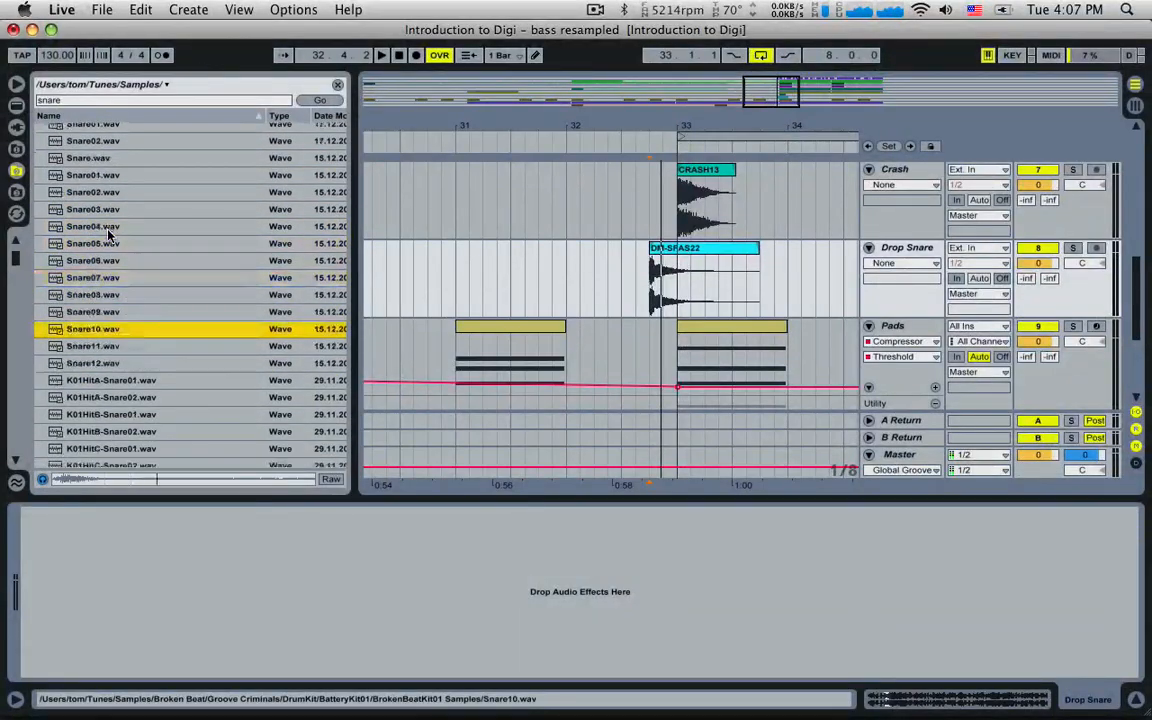
{"action": "left_click", "coordinate": [108, 231]}
{"action": "scroll", "coordinate": [108, 231], "scroll_direction": "up", "scroll_amount": 1}
{"action": "scroll", "coordinate": [108, 230], "scroll_direction": "up", "scroll_amount": 1}
{"action": "left_click", "coordinate": [106, 230]}
- Replace the DM-SFAS22 clip on the Drop Snare track with Snare01.wav at 32.4.1 and play it
{"action": "left_click", "coordinate": [105, 225]}
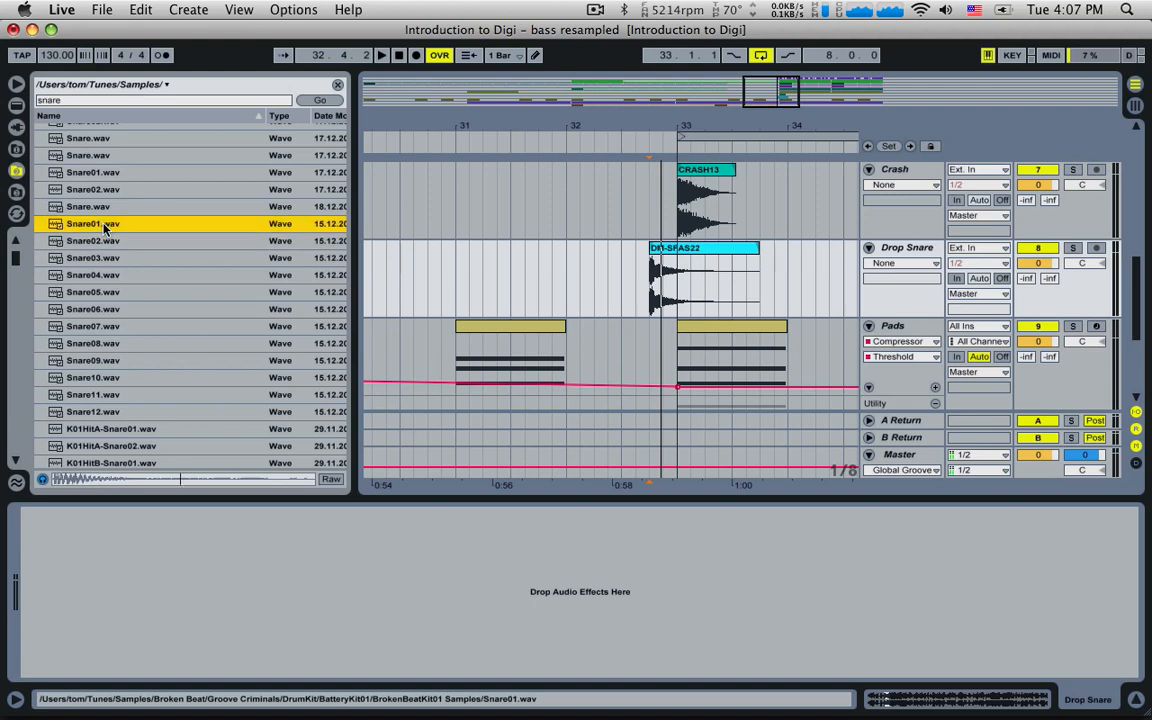
{"action": "left_click_drag", "start_coordinate": [107, 228], "coordinate": [654, 284]}
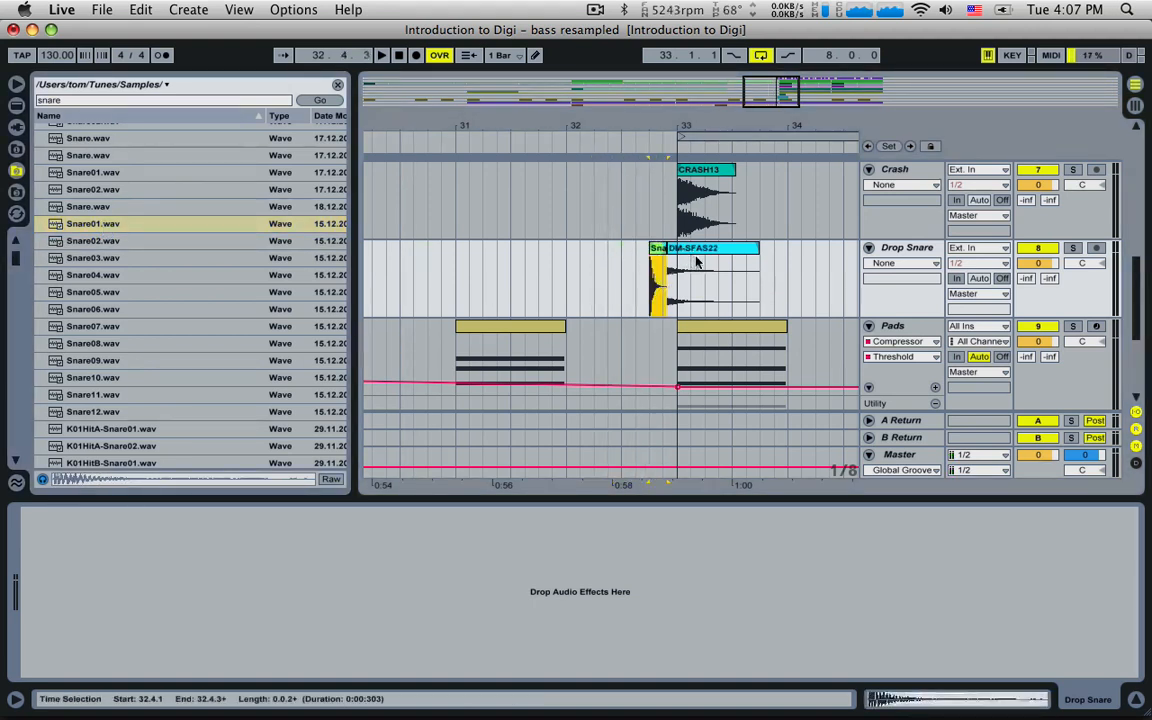
{"action": "left_click", "coordinate": [706, 249]}
{"action": "key", "text": "Delete"}
{"action": "left_click", "coordinate": [656, 277]}
{"action": "key", "text": "space"}
{"action": "key", "text": "space"}
{"action": "key", "text": "space"}
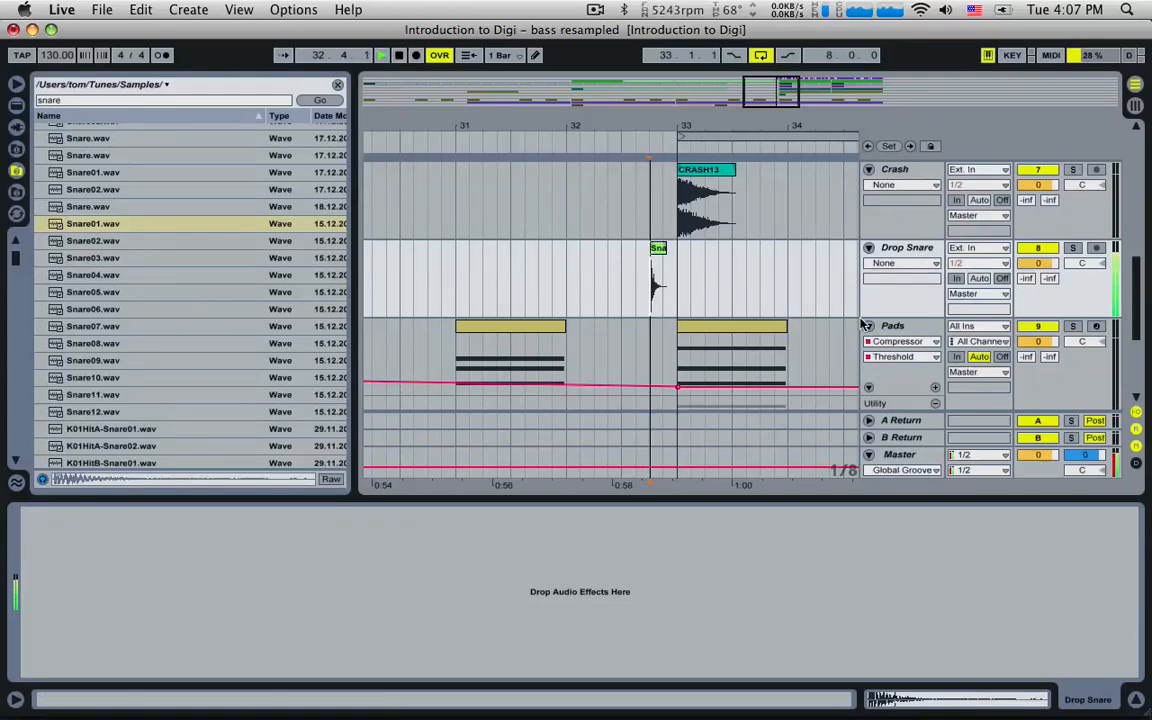
- Add a Utility device after the Auto Filter at the end of the Synth Stab track's device chain
{"action": "scroll", "coordinate": [795, 329], "scroll_direction": "down", "scroll_amount": 3}
{"action": "scroll", "coordinate": [795, 329], "scroll_direction": "down", "scroll_amount": 2}
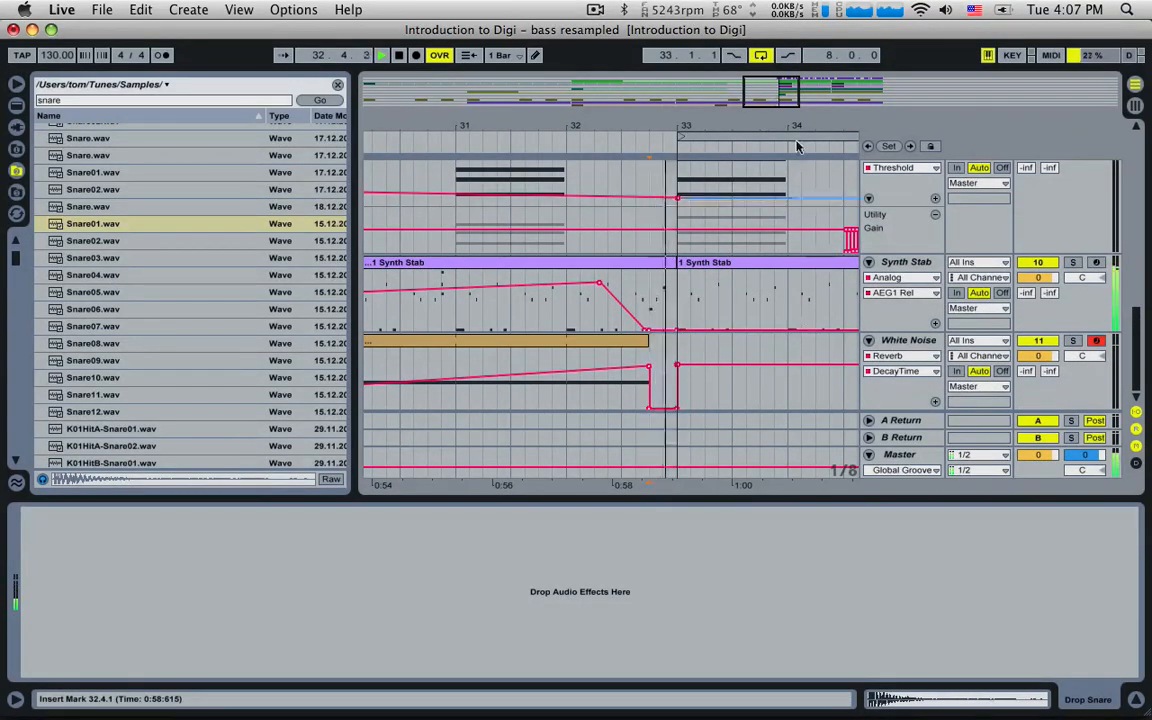
{"action": "left_click_drag", "start_coordinate": [779, 114], "coordinate": [869, 238]}
{"action": "left_click", "coordinate": [902, 262]}
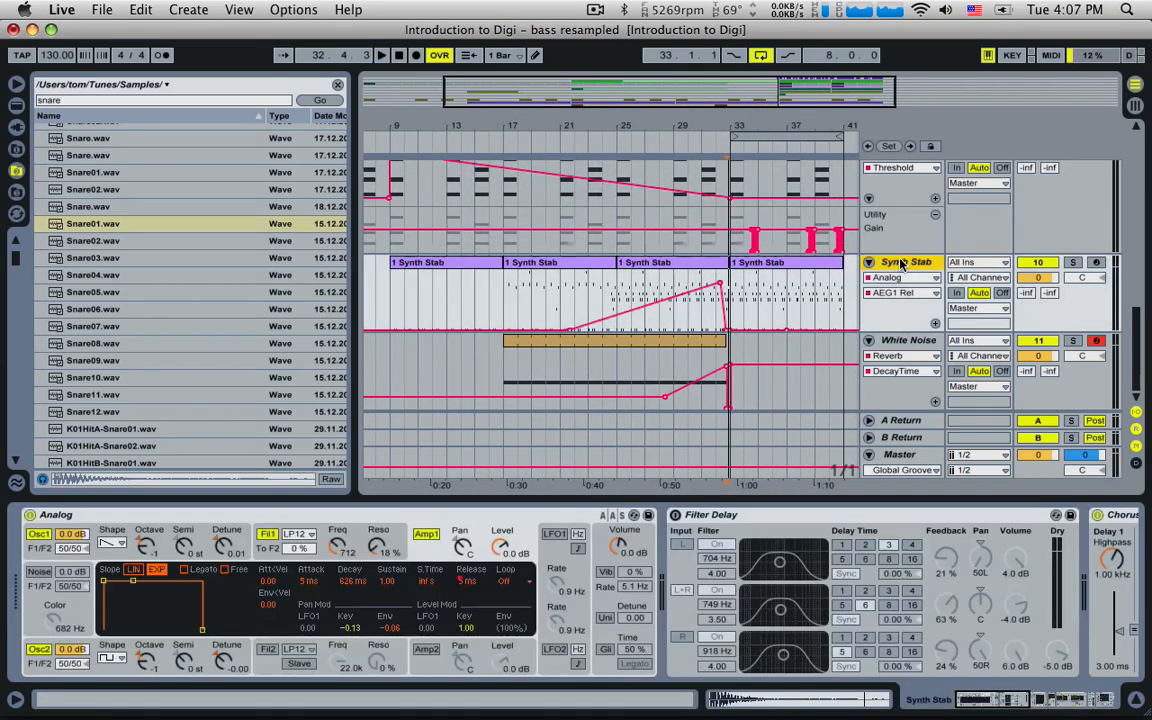
{"action": "left_click_drag", "start_coordinate": [1075, 697], "coordinate": [1090, 695]}
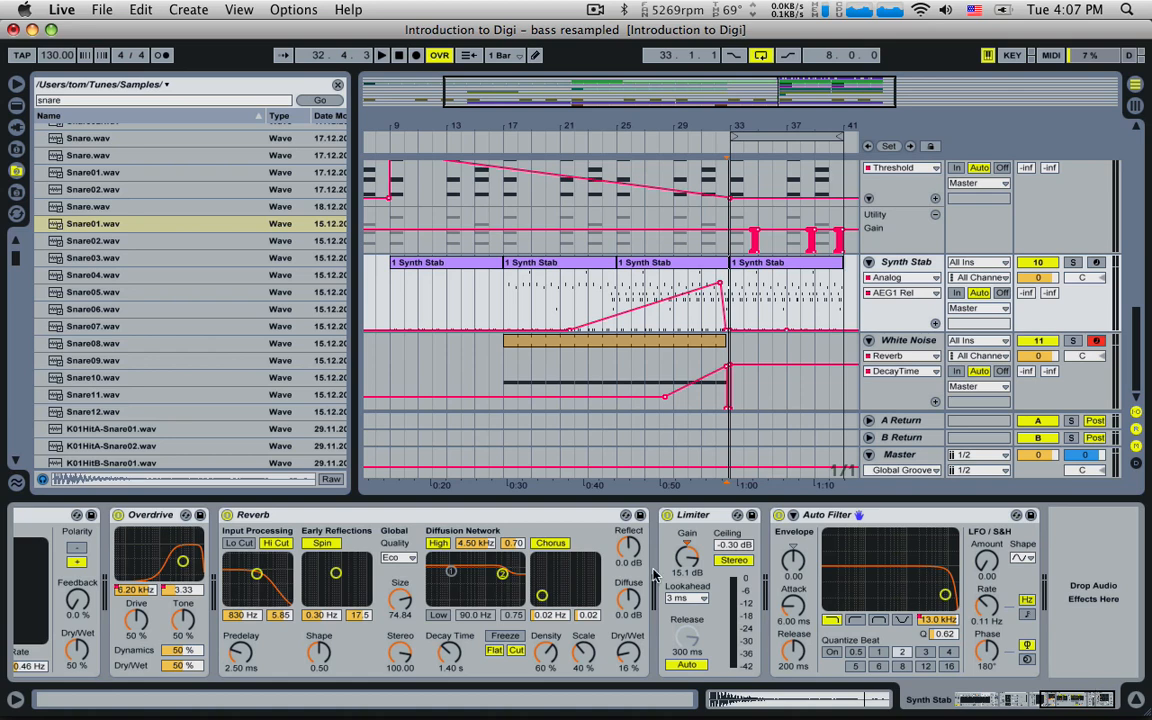
{"action": "left_click", "coordinate": [17, 106]}
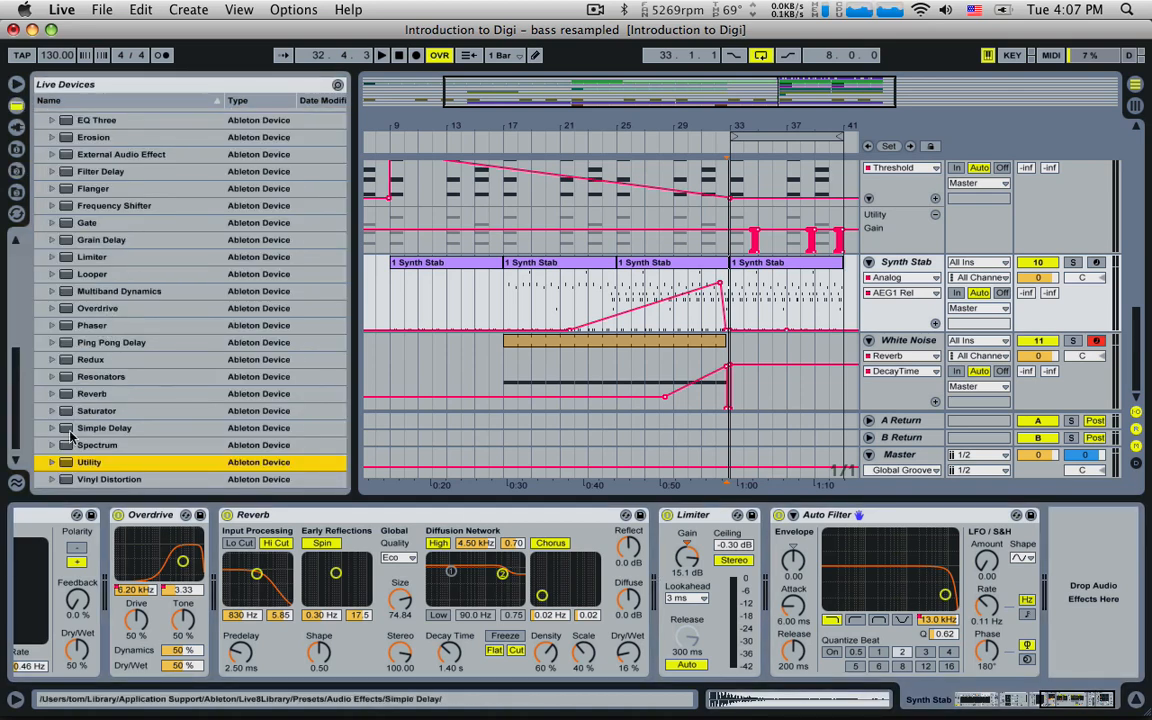
{"action": "double_click", "coordinate": [90, 462]}
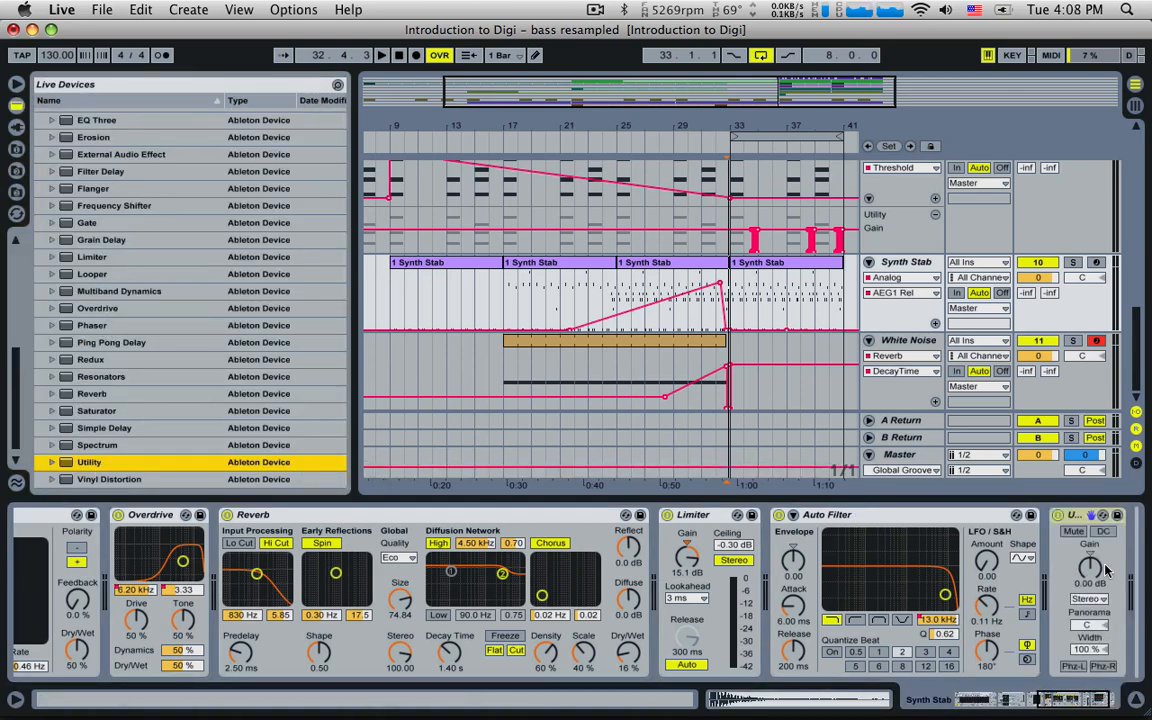
- Automate the Synth Stab's Utility Gain to ramp slightly down from 25.1.1 to 33.1.1, returning to 0 dB at 33.1.1
{"action": "left_click", "coordinate": [1104, 569]}
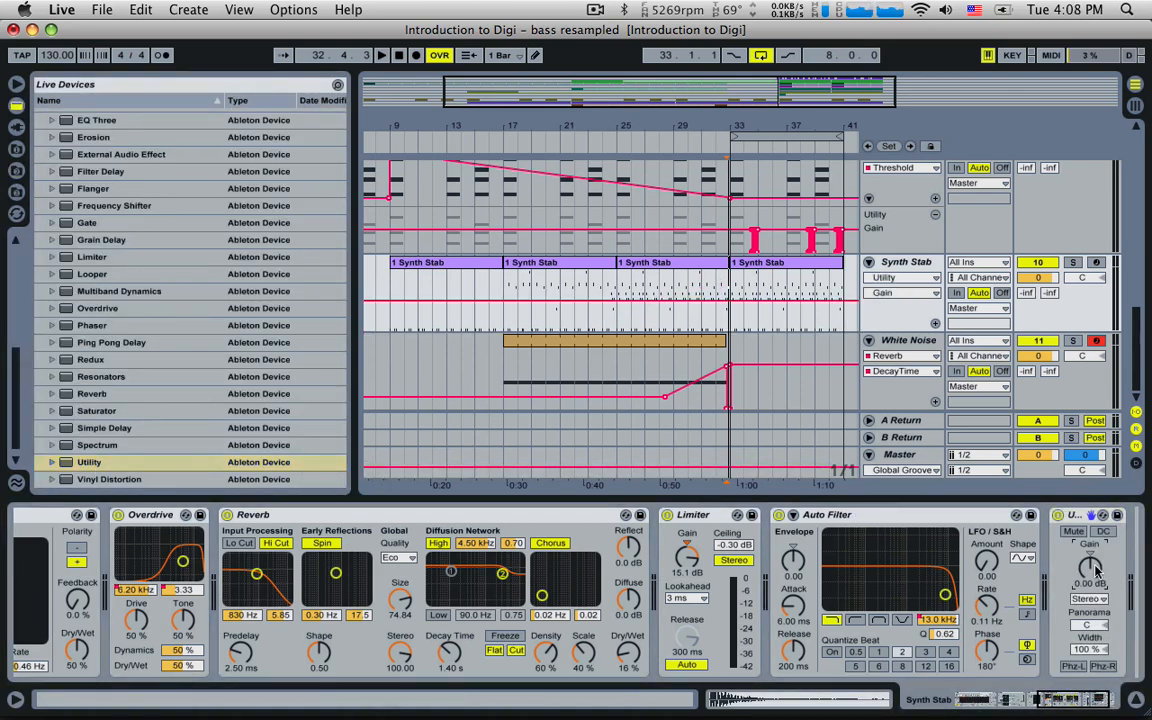
{"action": "left_click", "coordinate": [617, 301]}
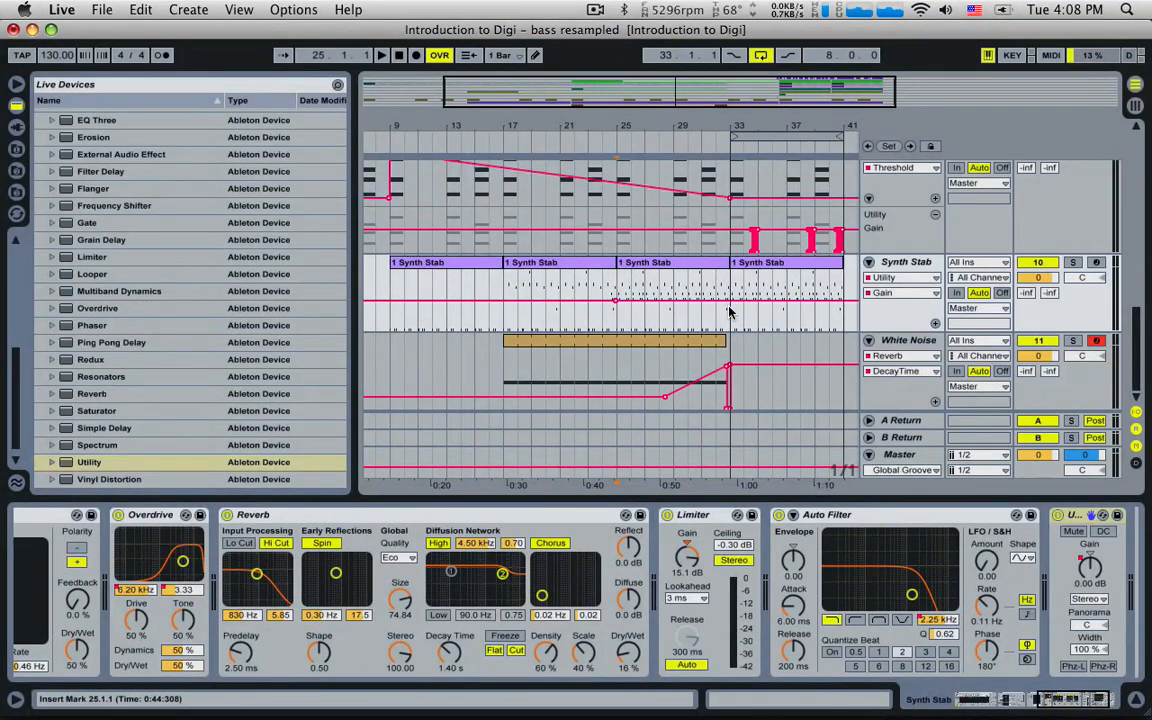
{"action": "left_click", "coordinate": [729, 312]}
{"action": "left_click_drag", "start_coordinate": [729, 312], "coordinate": [625, 312]}
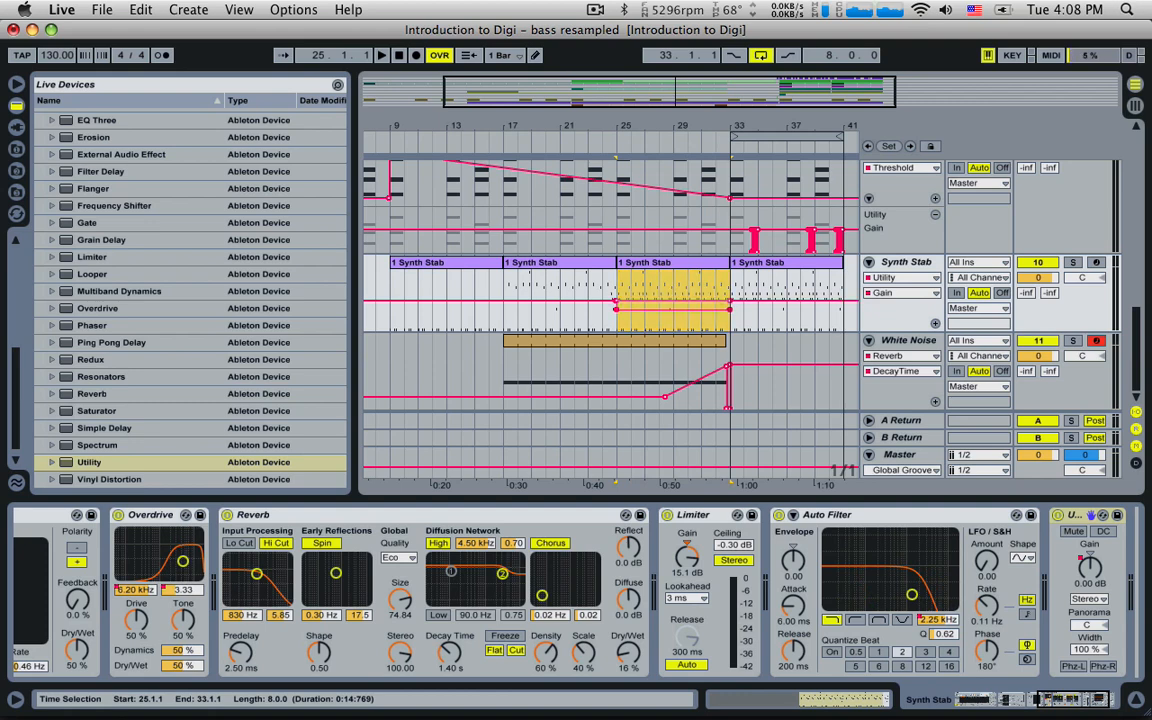
{"action": "left_click", "coordinate": [617, 289]}
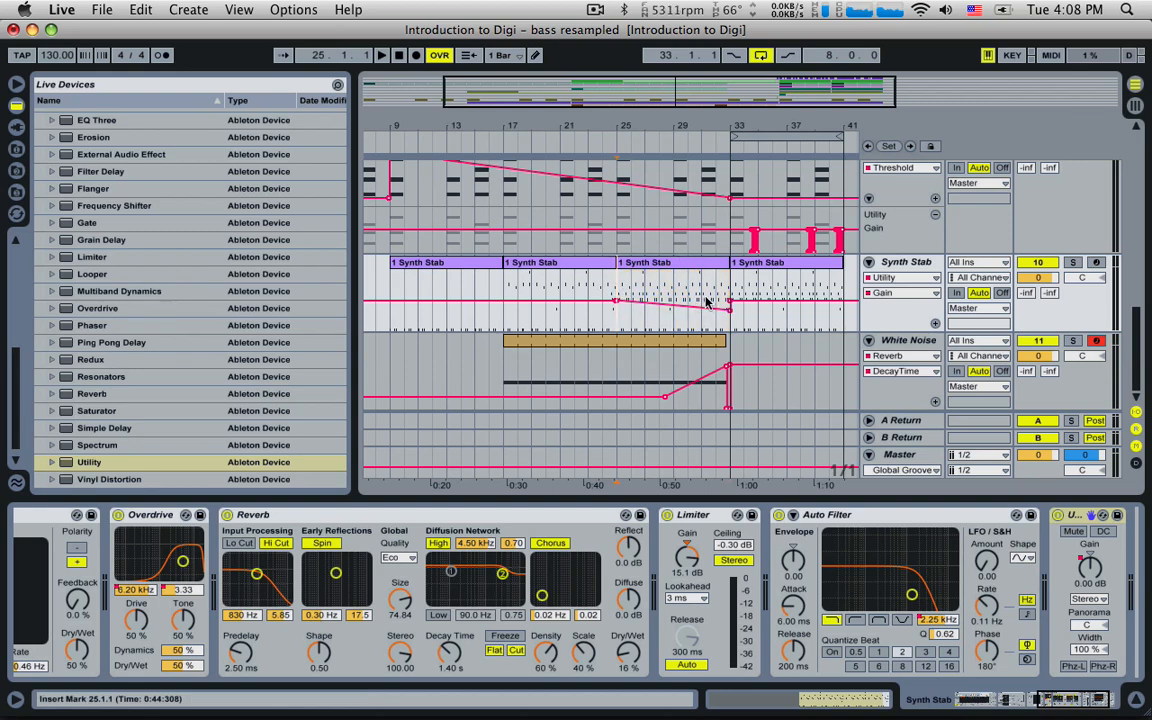
- Play the build from 25.1.1 into the drop at bar 33 and replay the transition from 30.1.1 and 32.4.1
{"action": "key", "text": "space"}
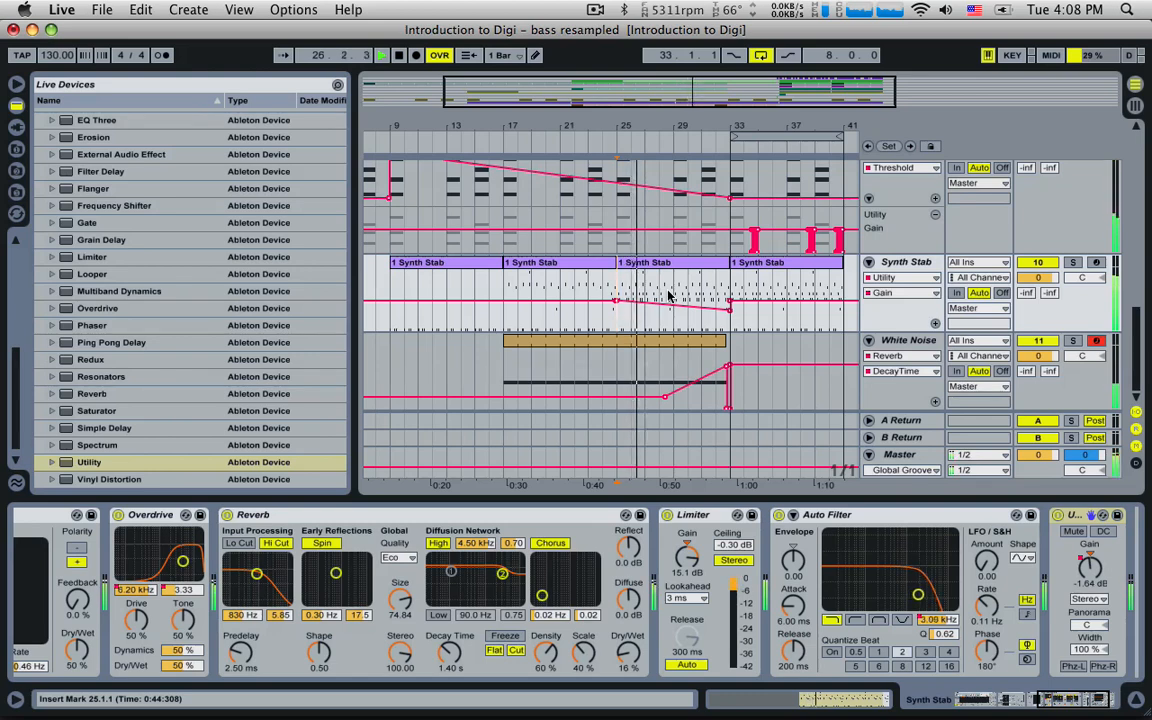
{"action": "scroll", "coordinate": [672, 294], "scroll_direction": "up", "scroll_amount": 2}
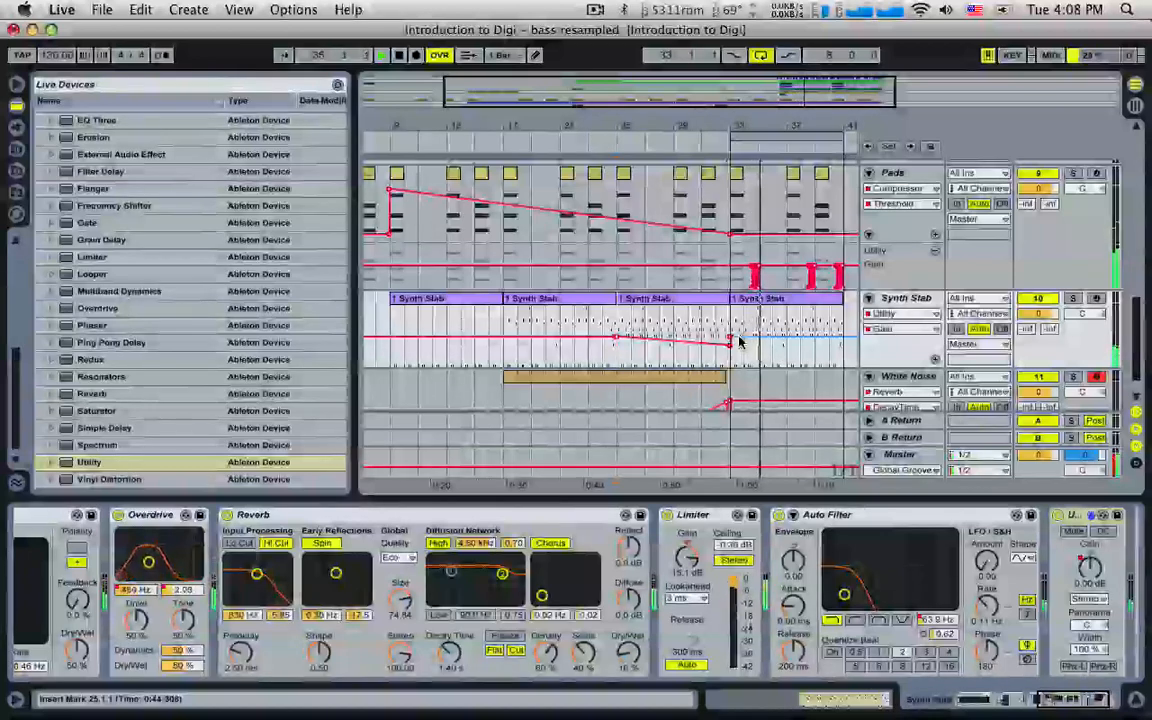
{"action": "scroll", "coordinate": [740, 342], "scroll_direction": "down", "scroll_amount": 1}
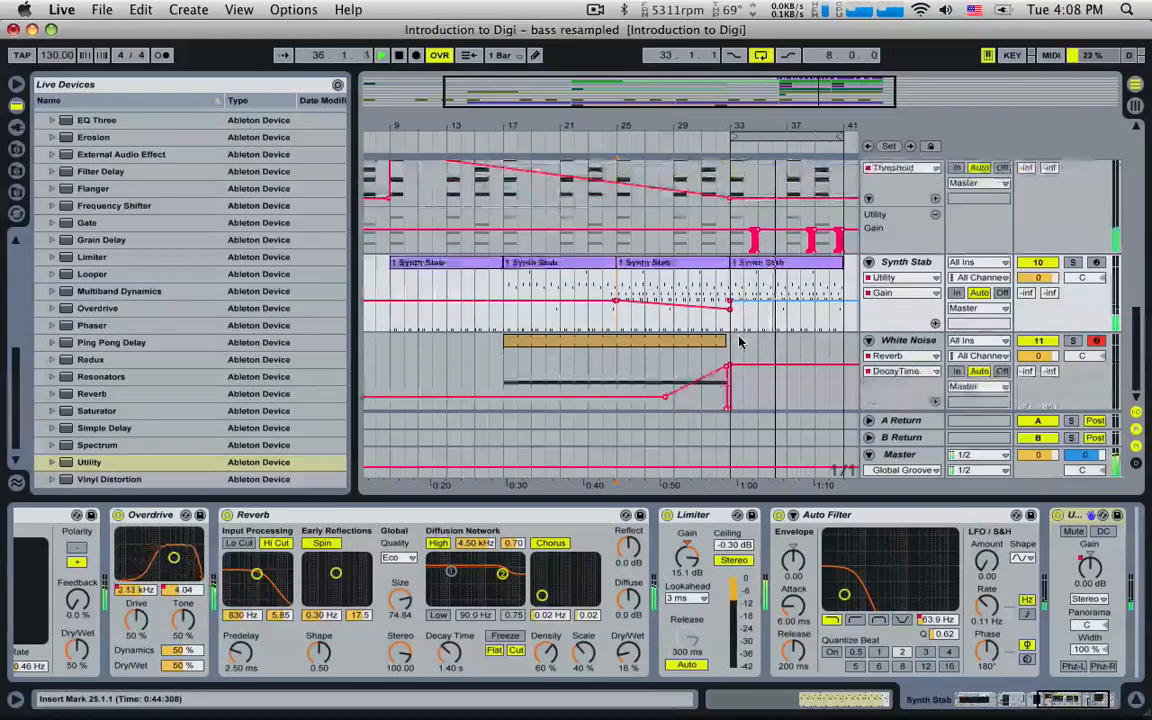
{"action": "scroll", "coordinate": [740, 342], "scroll_direction": "up", "scroll_amount": 3}
{"action": "scroll", "coordinate": [740, 342], "scroll_direction": "up", "scroll_amount": 1}
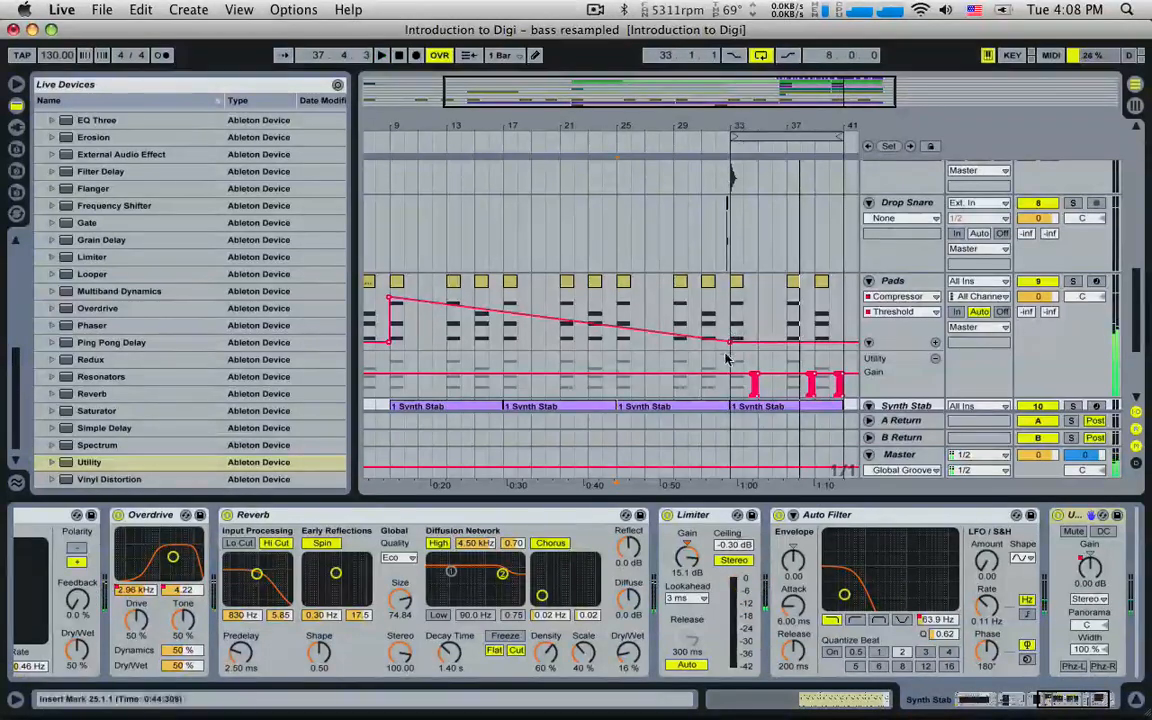
{"action": "scroll", "coordinate": [728, 350], "scroll_direction": "down", "scroll_amount": 5}
{"action": "key", "text": "space"}
{"action": "key", "text": "space"}
{"action": "left_click", "coordinate": [684, 210]}
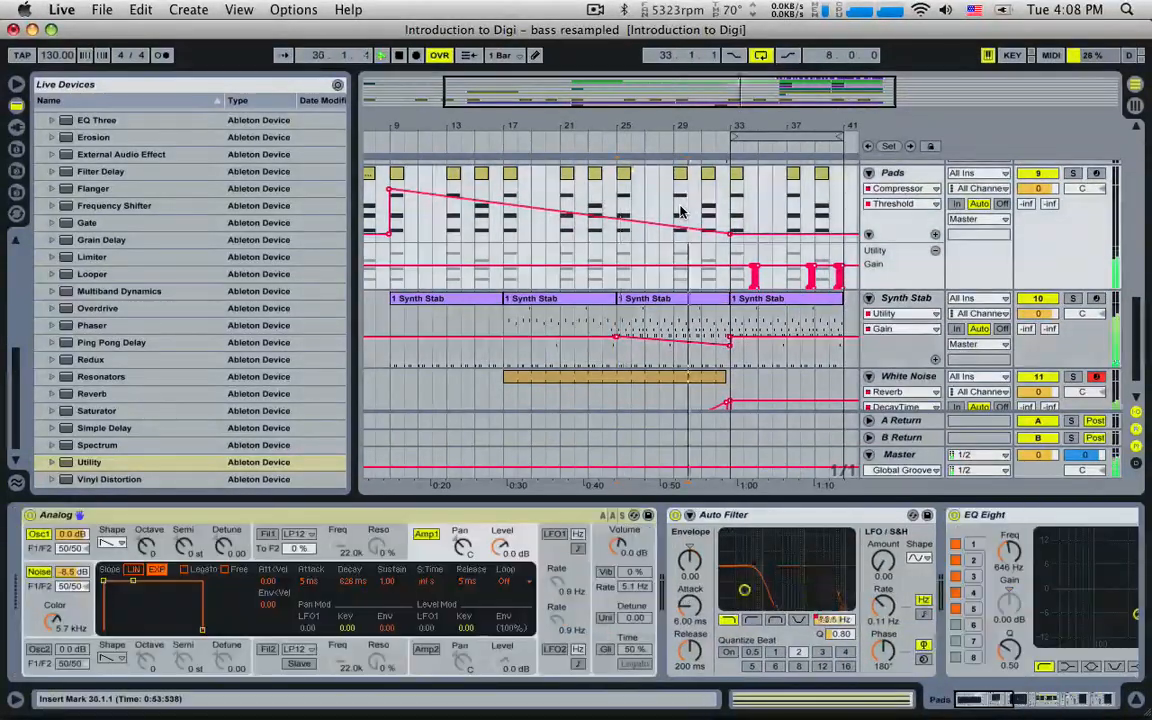
{"action": "left_click_drag", "start_coordinate": [790, 88], "coordinate": [805, 103]}
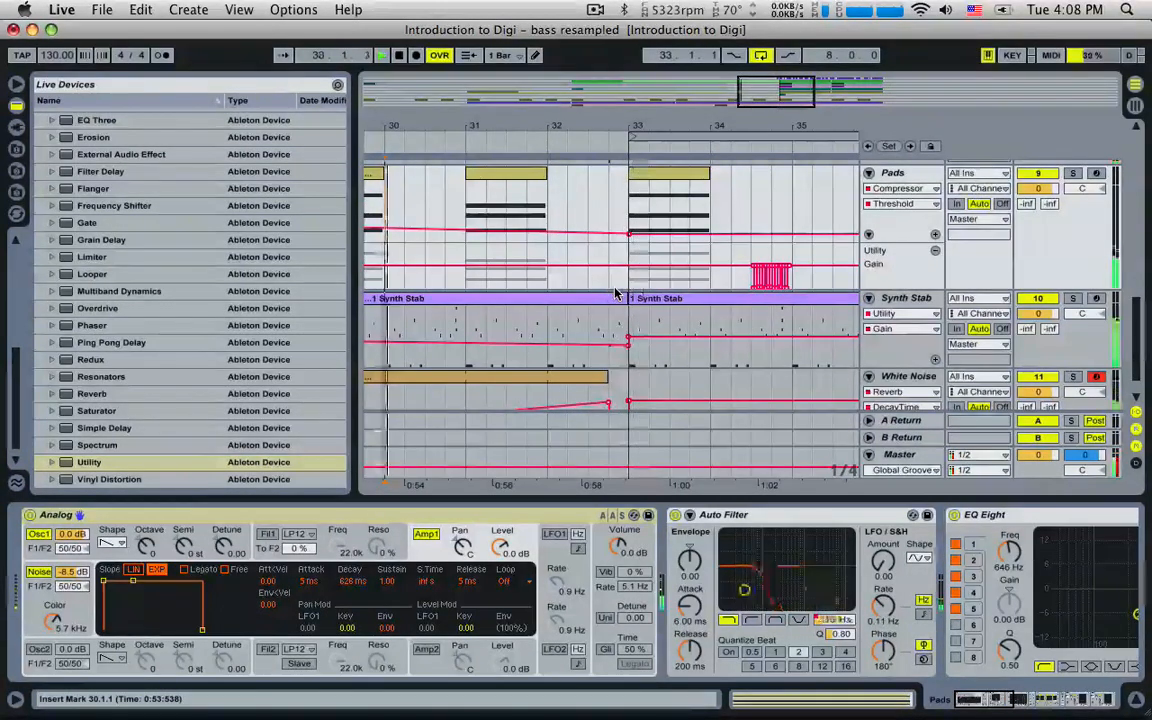
{"action": "scroll", "coordinate": [598, 283], "scroll_direction": "down", "scroll_amount": 1}
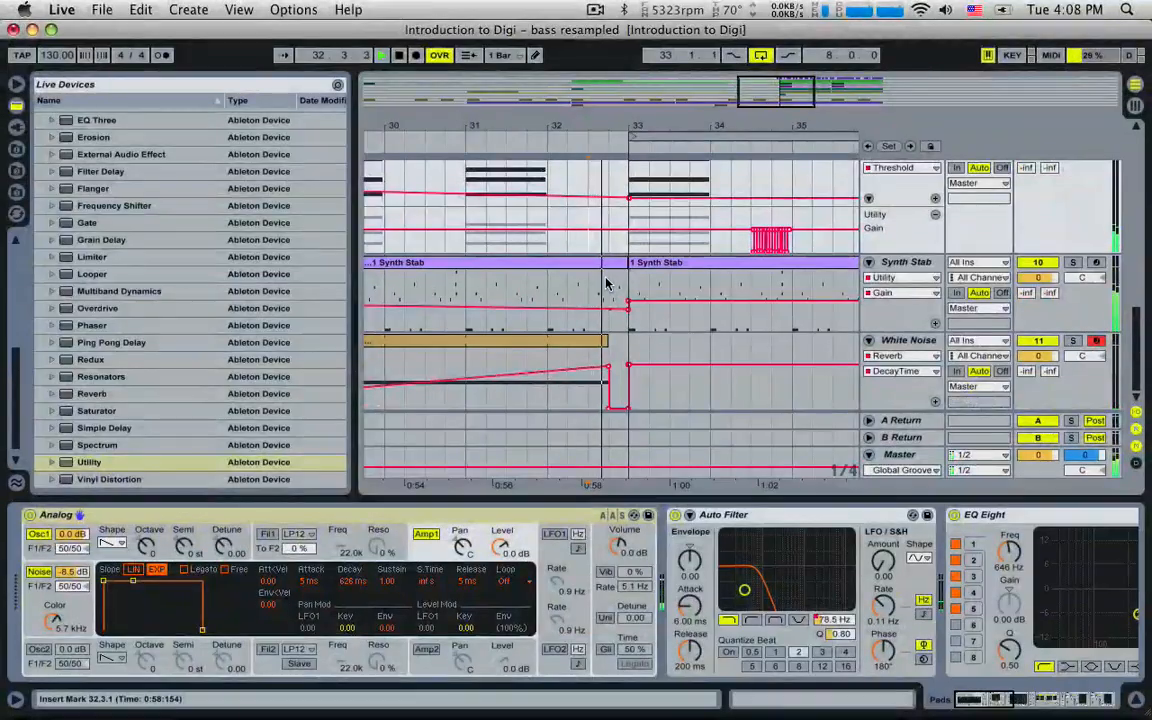
{"action": "left_click", "coordinate": [610, 285]}
{"action": "scroll", "coordinate": [656, 321], "scroll_direction": "up", "scroll_amount": 3}
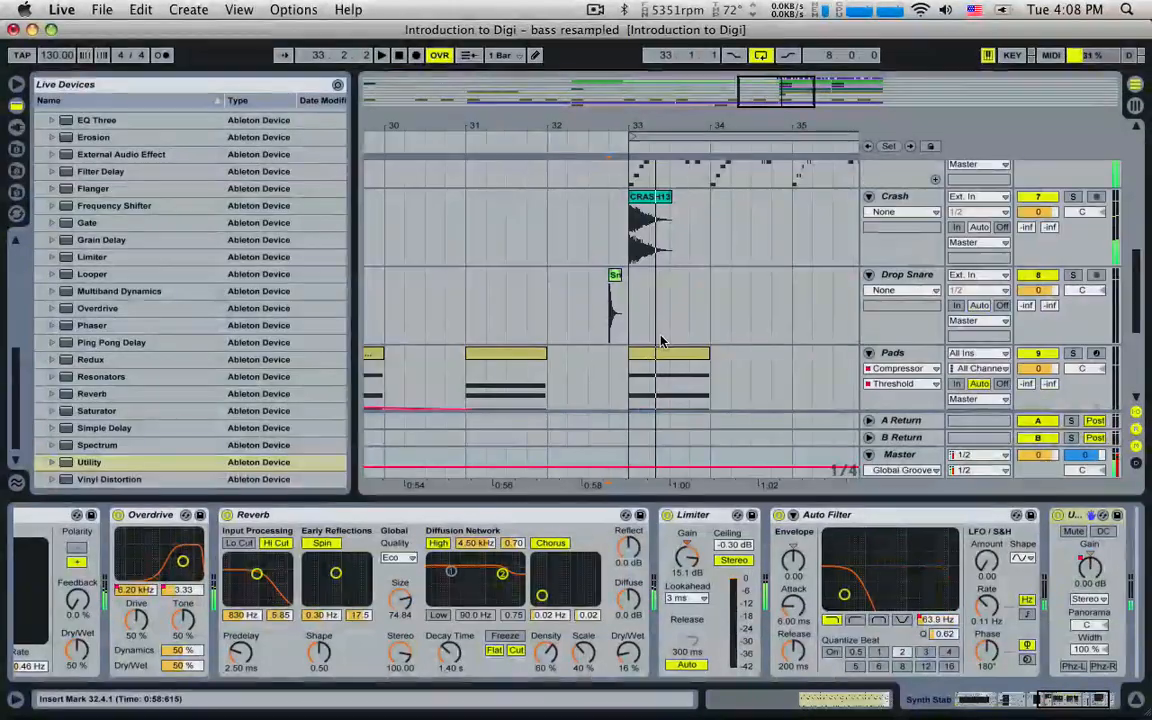
- Add a Limiter to the empty device chain of the Drop Snare track
{"action": "left_click", "coordinate": [930, 278]}
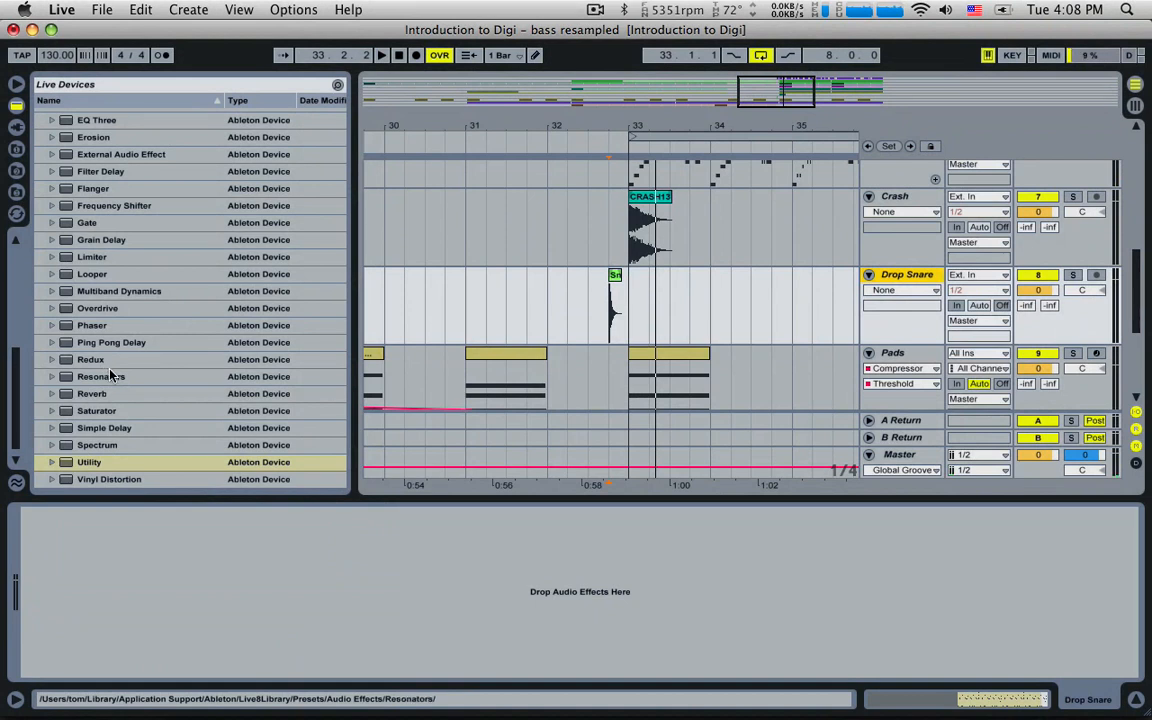
{"action": "left_click_drag", "start_coordinate": [92, 257], "coordinate": [70, 567]}
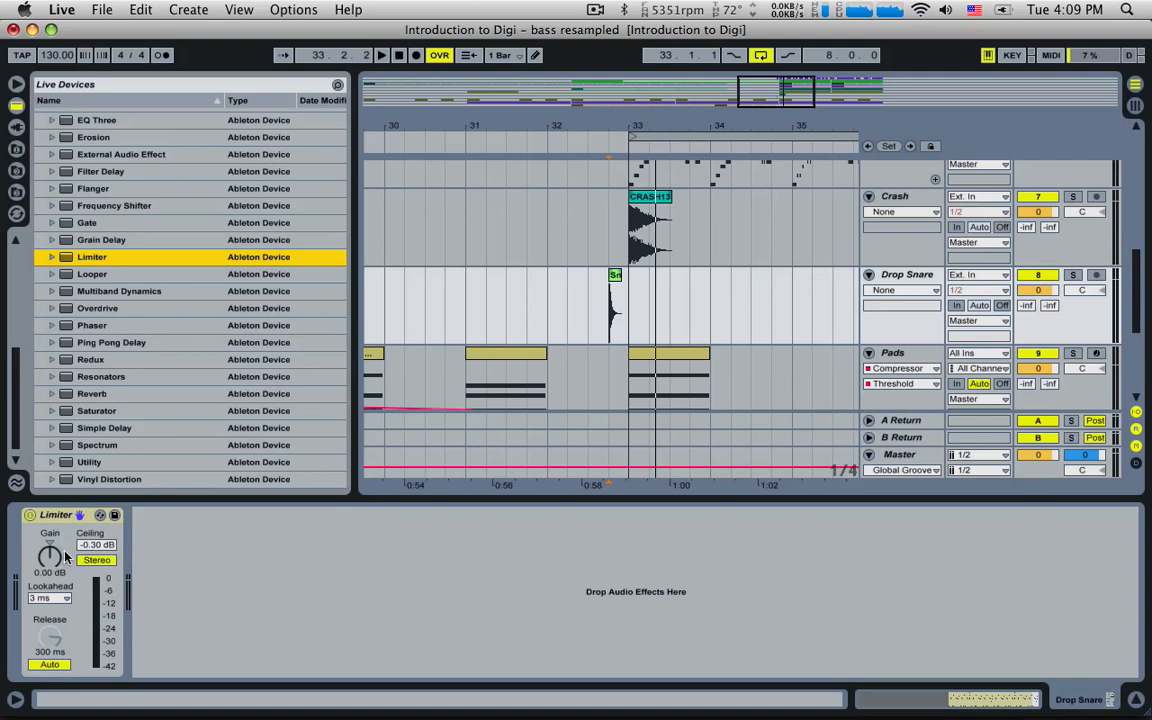
{"action": "left_click", "coordinate": [52, 556]}
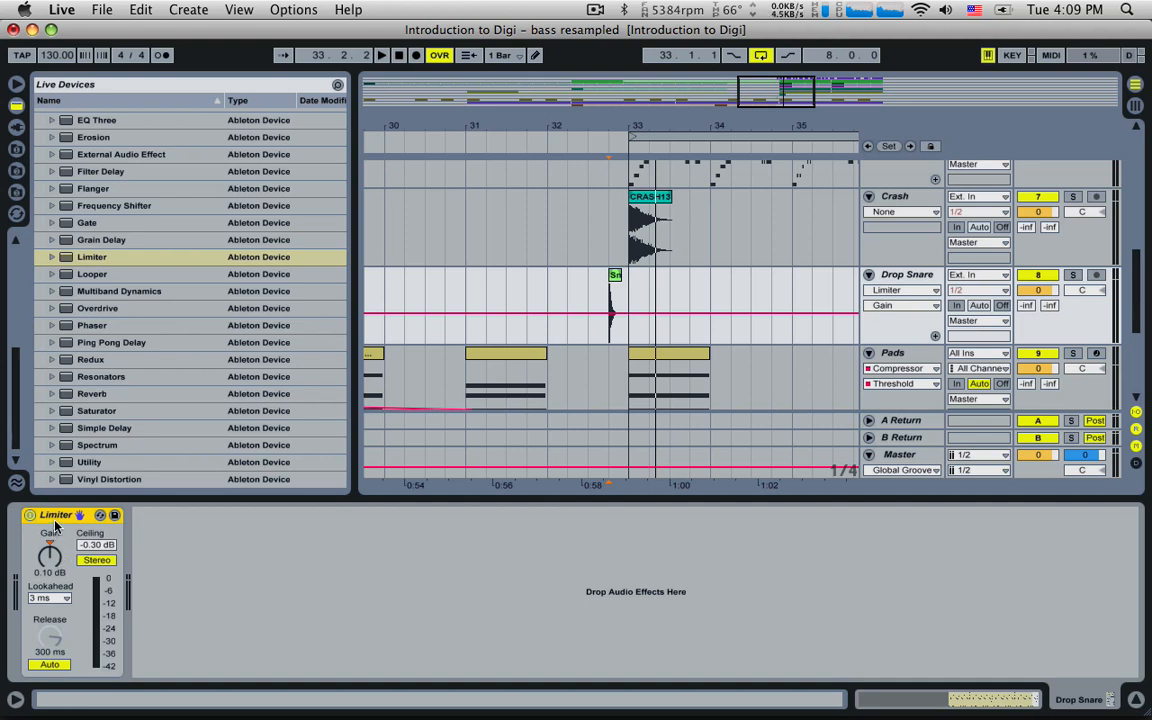
- Raise the Drop Snare Limiter's Gain to 8.90 dB while repeatedly playing the hit from 32.4.1
{"action": "key", "text": "space"}
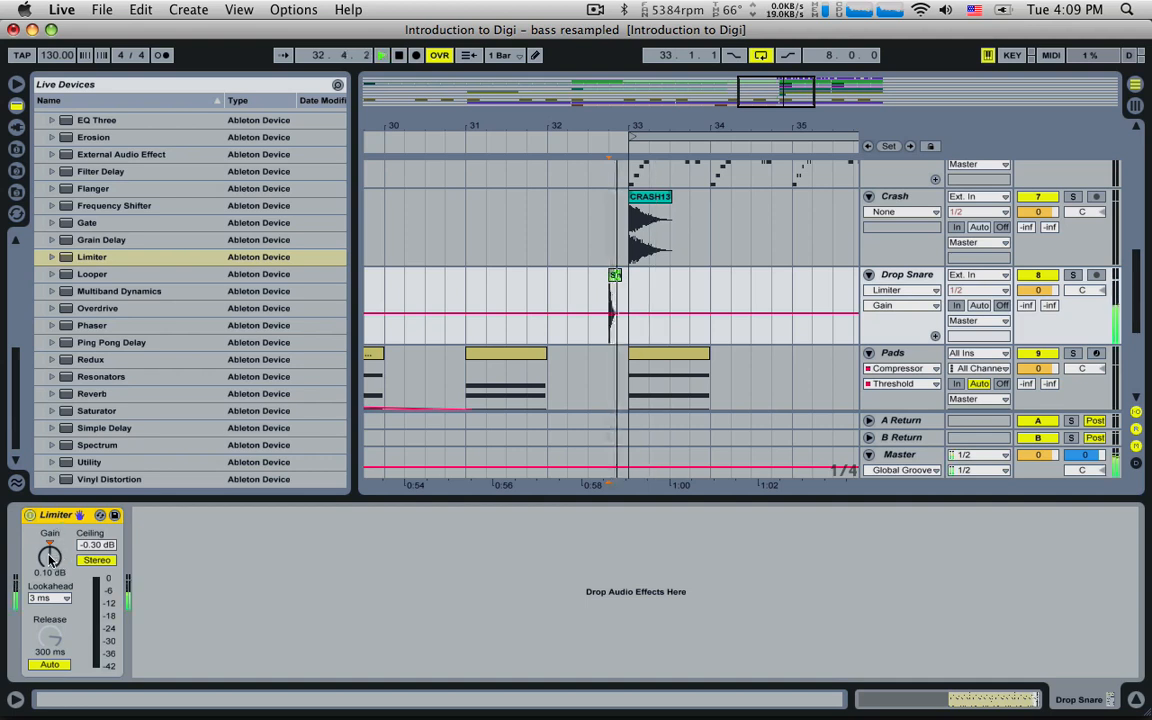
{"action": "key", "text": "space"}
{"action": "mouse_move", "coordinate": [51, 561]}
{"action": "left_mouse_down"}
{"action": "mouse_move", "coordinate": [51, 543]}
{"action": "mouse_move", "coordinate": [51, 567]}
{"action": "left_mouse_up"}
{"action": "key", "text": "space"}
{"action": "key", "text": "space"}
{"action": "key", "text": "space"}
{"action": "key", "text": "space"}
{"action": "key", "text": "space"}
{"action": "key", "text": "space"}
{"action": "key", "text": "space"}
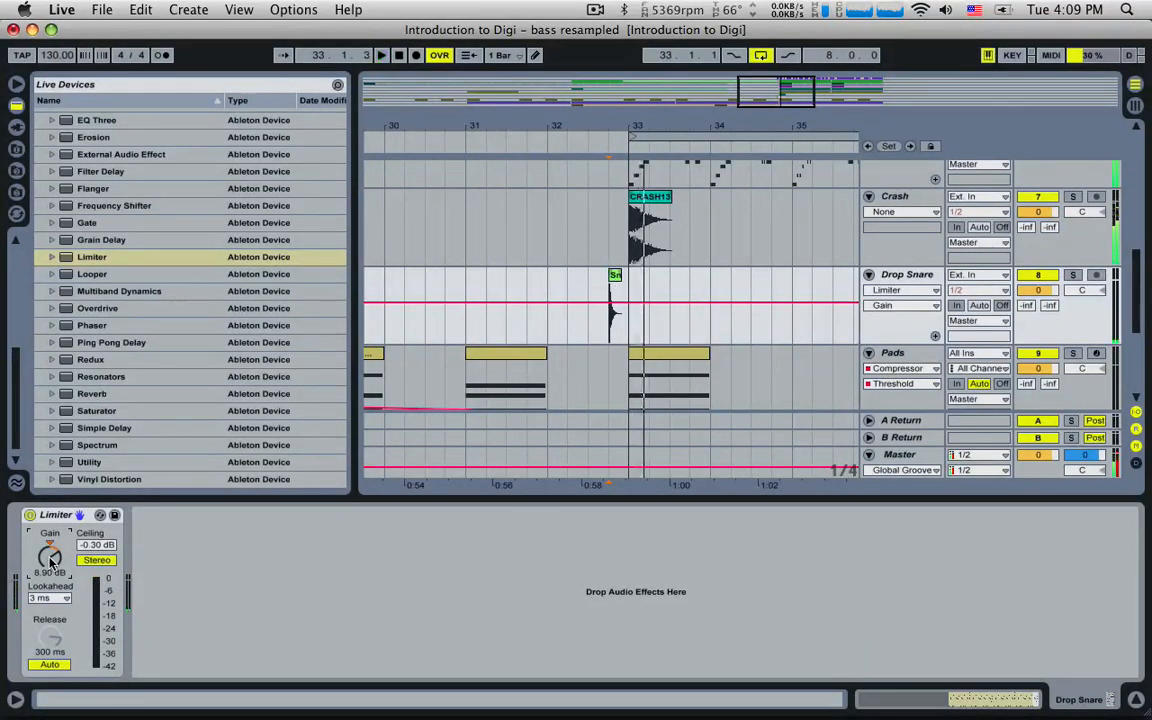
- Add a Reverb after the Limiter on the Drop Snare track and play the transition from 32.2.1 and 31.3.1
{"action": "double_click", "coordinate": [91, 393]}
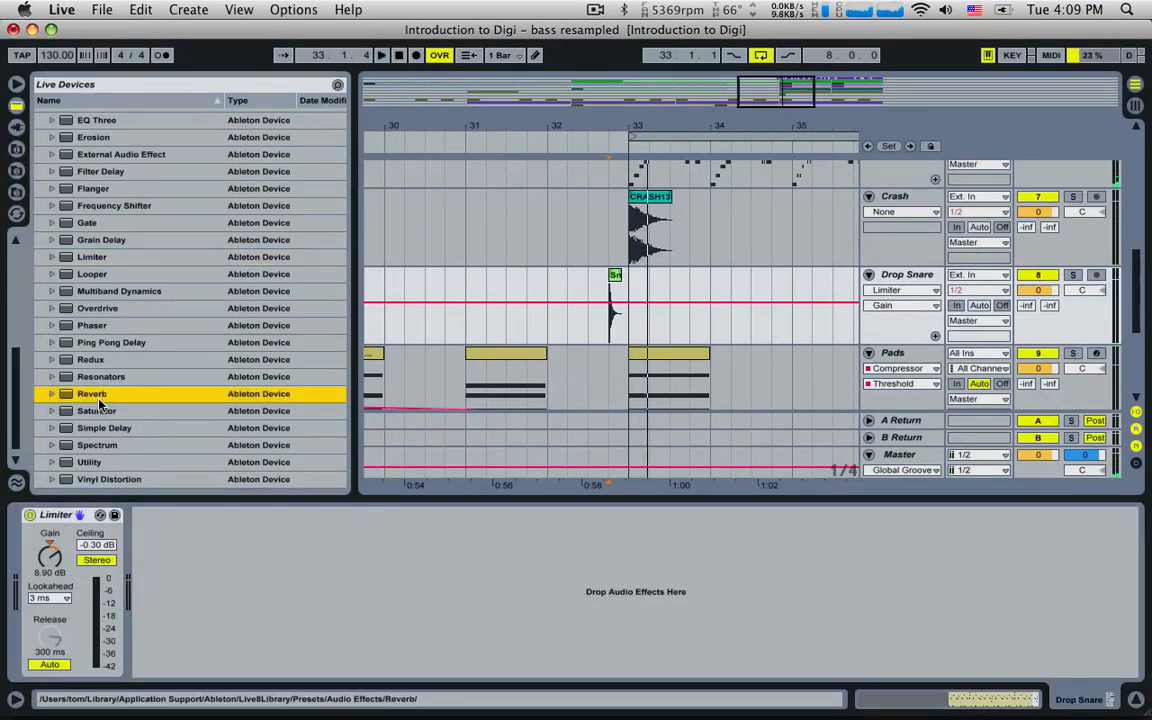
{"action": "key", "text": "space"}
{"action": "key", "text": "space"}
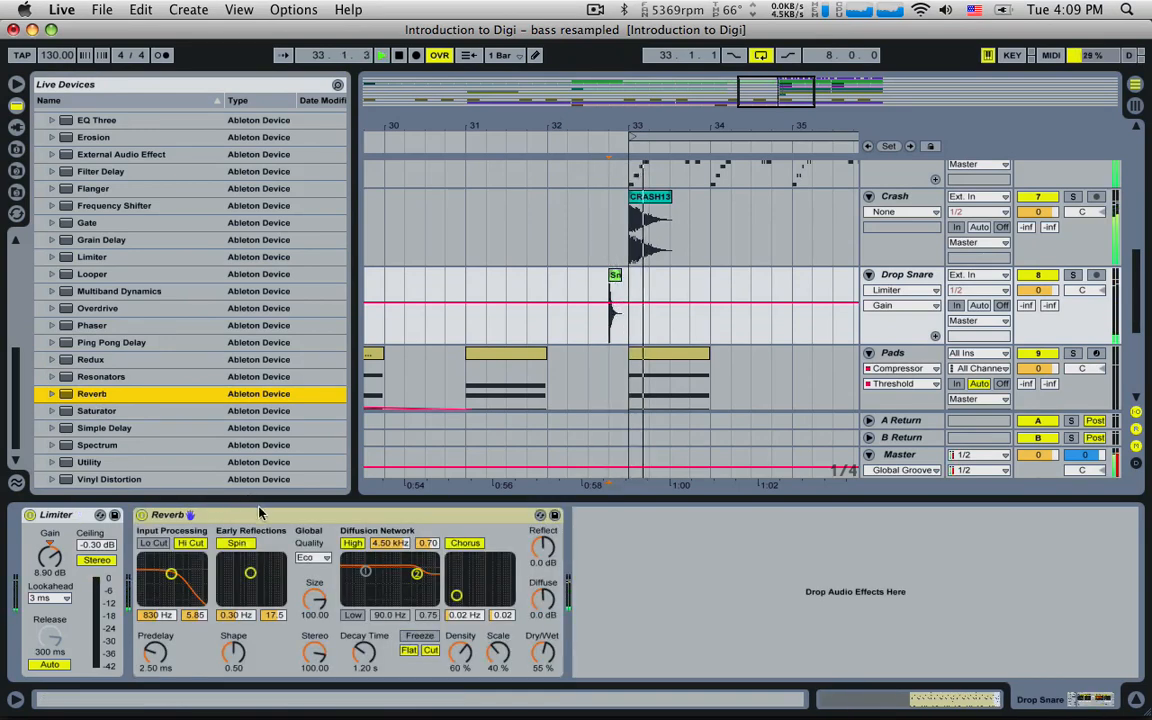
{"action": "left_click", "coordinate": [566, 296]}
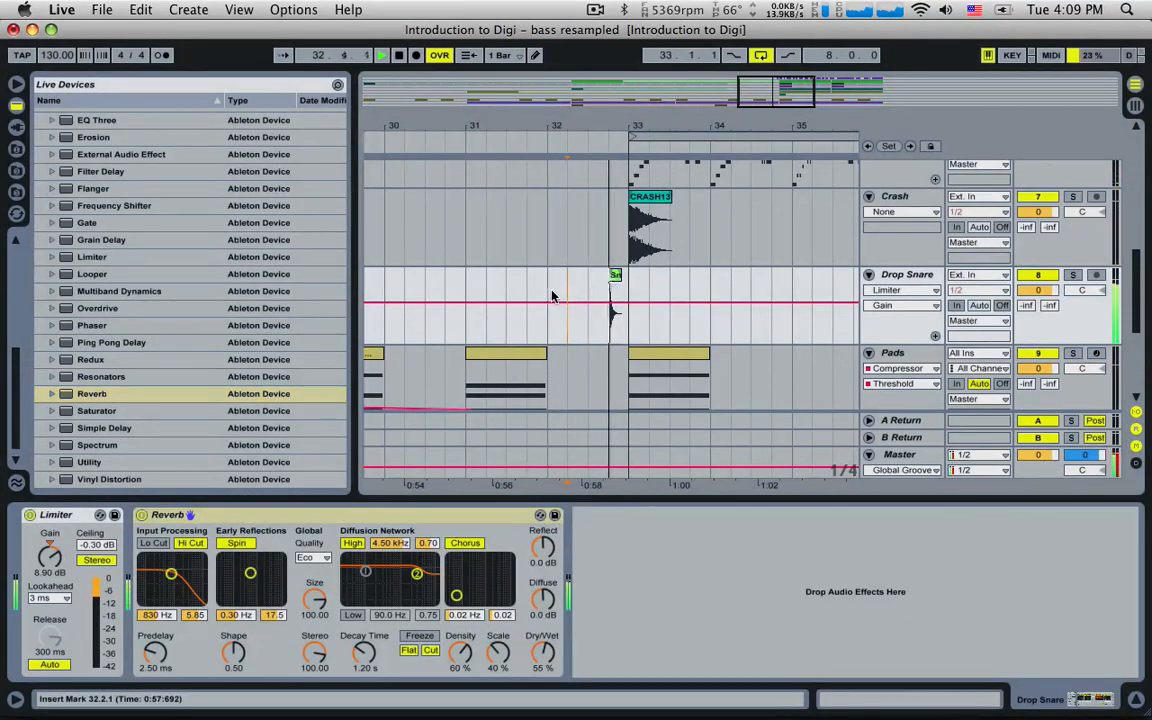
{"action": "left_click", "coordinate": [508, 290]}
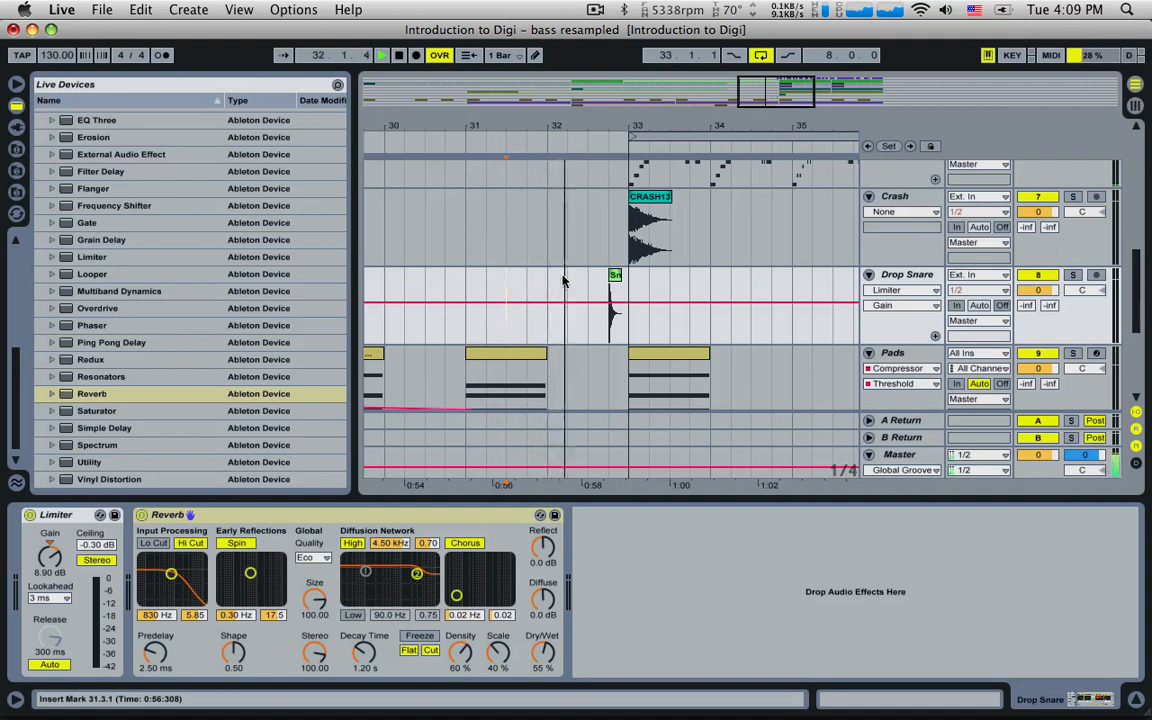
- Trim the end of the CRASH13 clip at bar 33 to 33.3.1, making it exactly two beats long
{"action": "left_click", "coordinate": [659, 204]}
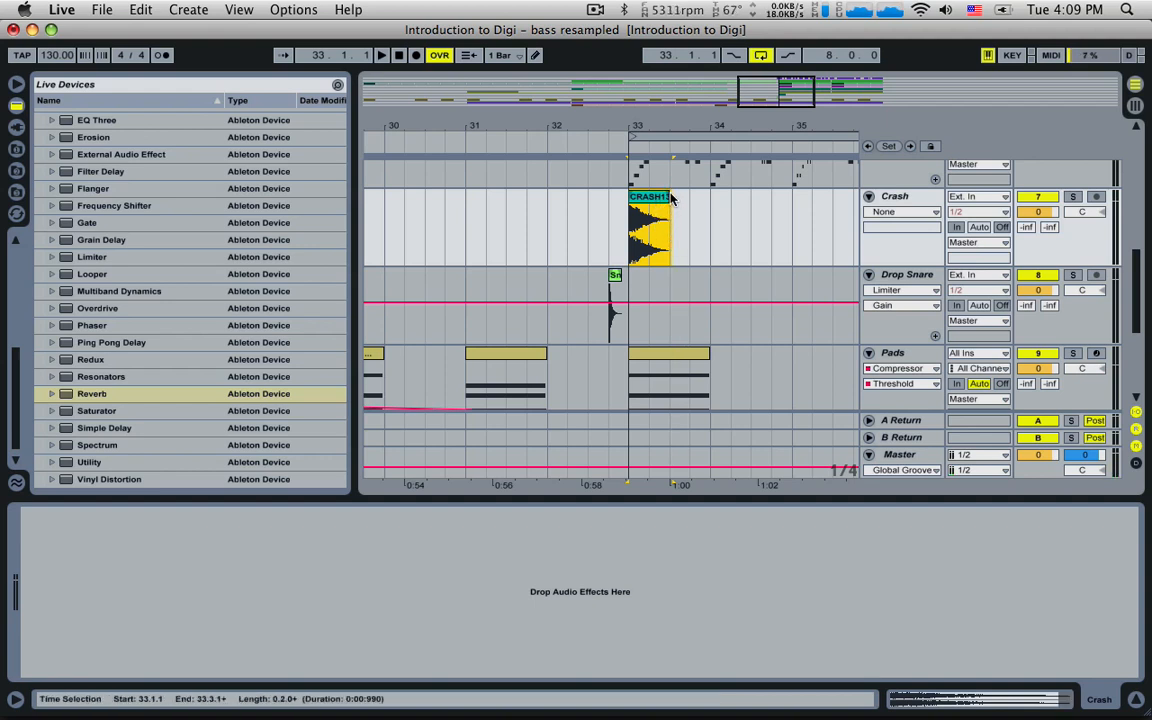
{"action": "left_click", "coordinate": [684, 212]}
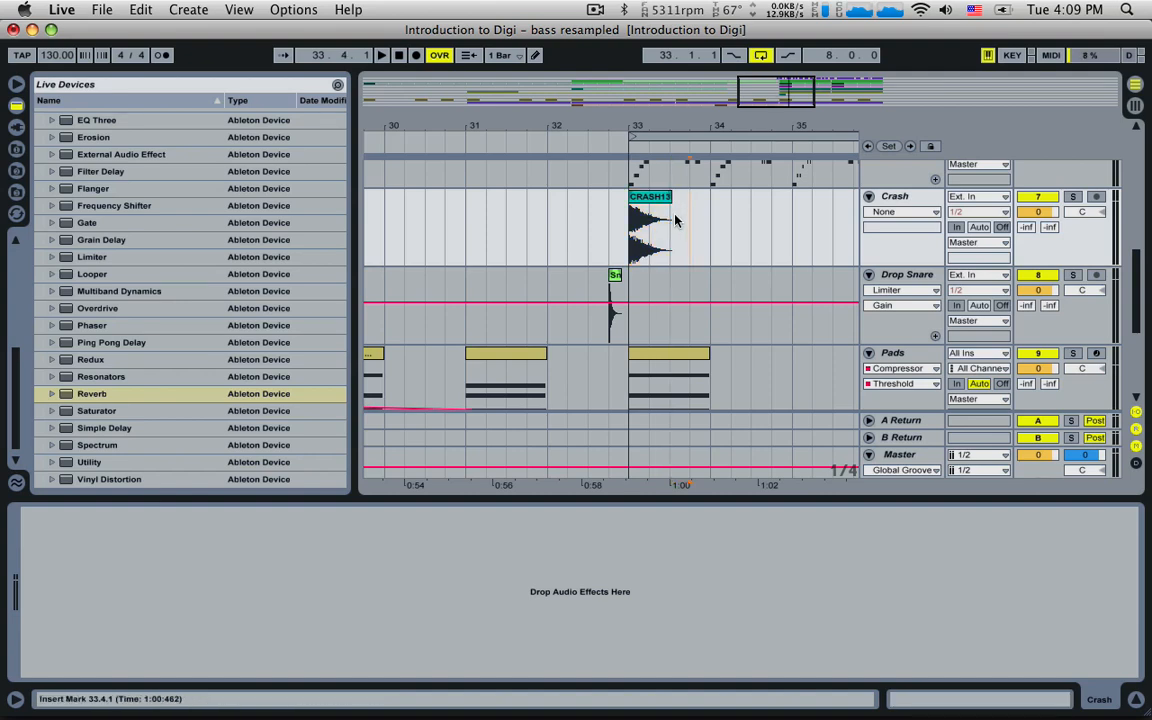
{"action": "left_click_drag", "start_coordinate": [669, 229], "coordinate": [688, 232]}
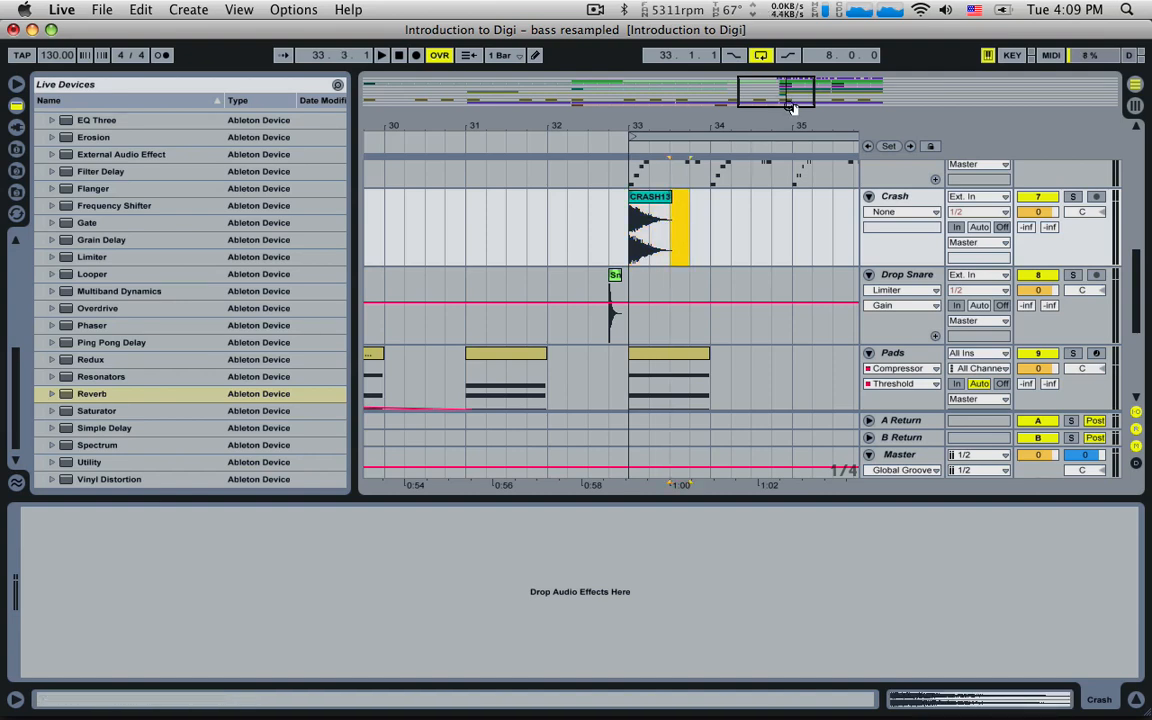
{"action": "left_click_drag", "start_coordinate": [790, 104], "coordinate": [788, 150]}
{"action": "left_click", "coordinate": [801, 216]}
{"action": "left_click", "coordinate": [754, 199]}
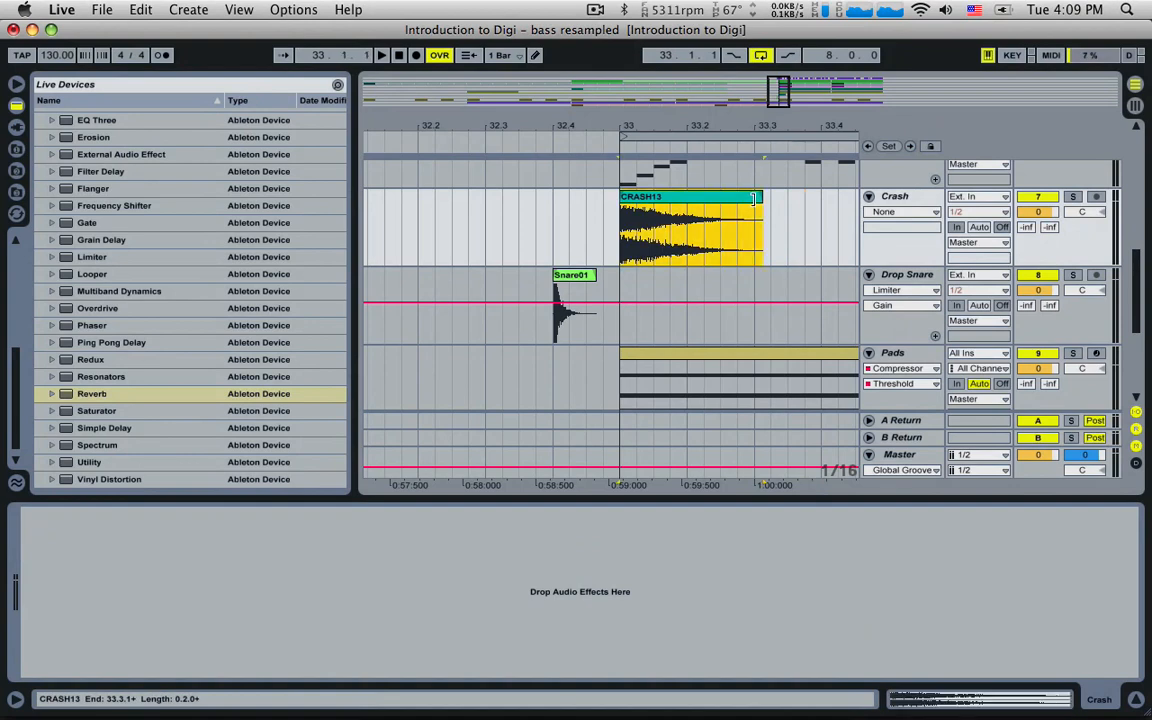
{"action": "left_click", "coordinate": [728, 201]}
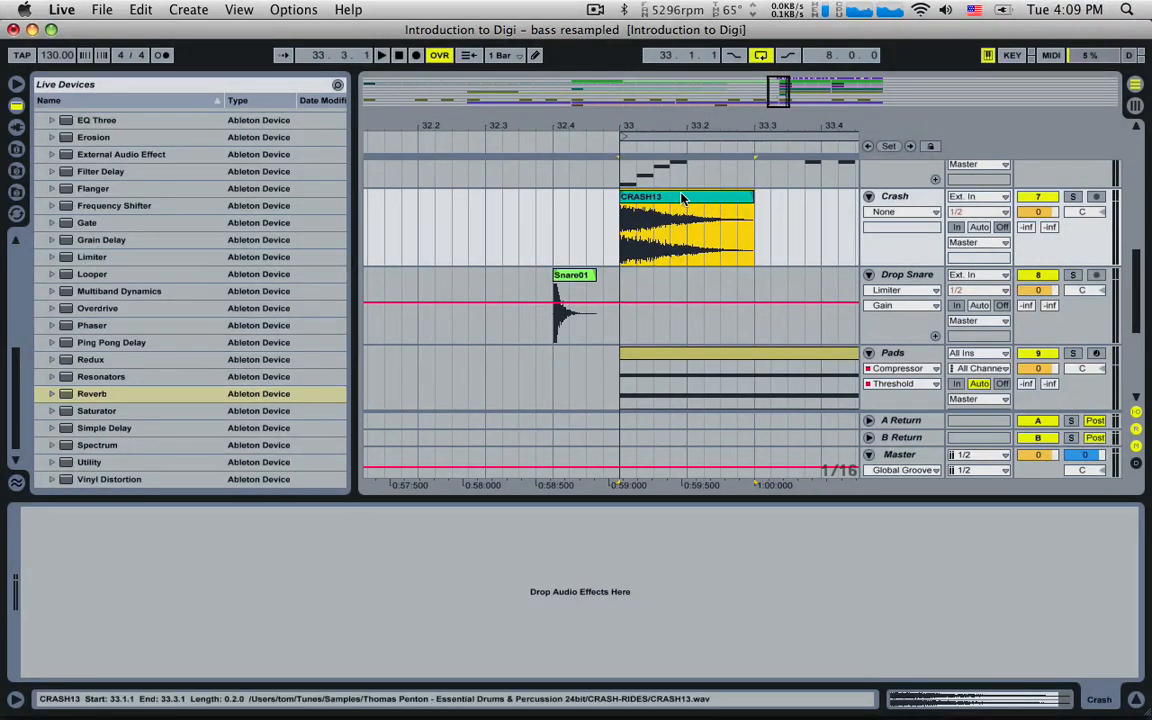
- Copy the CRASH13 clip to 32.2.1 so it ends at 32.4.1, reverse the copy's sample and play it
{"action": "left_click_drag", "start_coordinate": [690, 199], "coordinate": [508, 202]}
{"action": "double_click", "coordinate": [507, 200]}
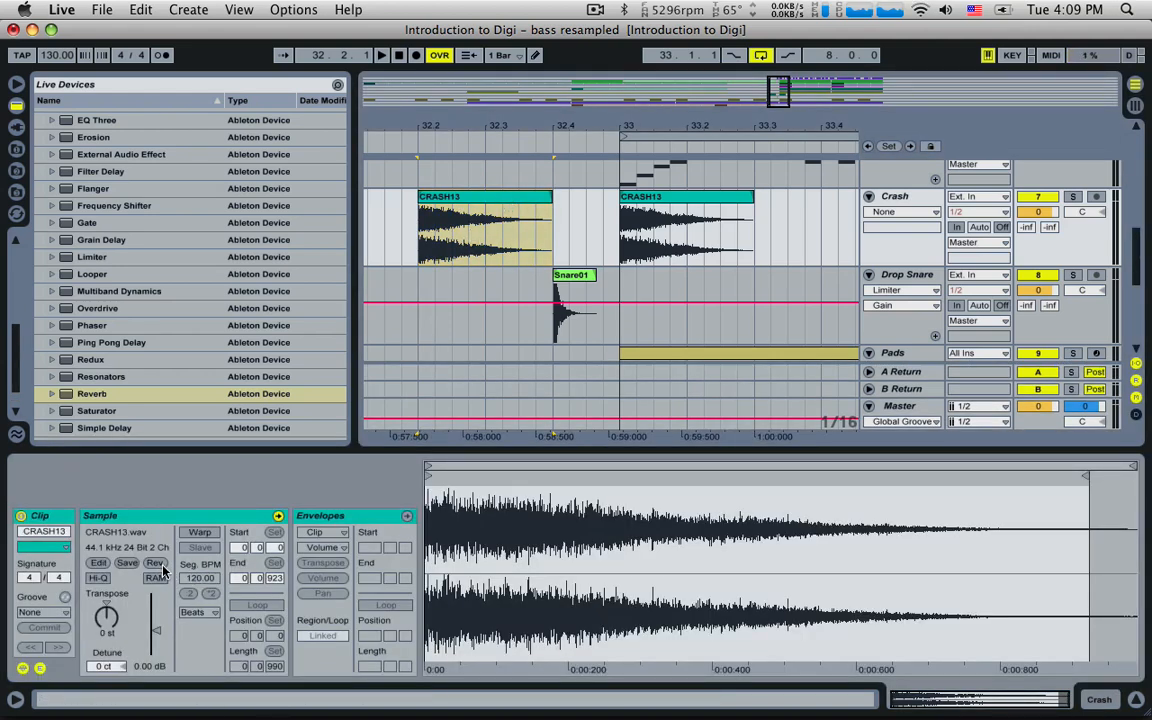
{"action": "left_click", "coordinate": [157, 564]}
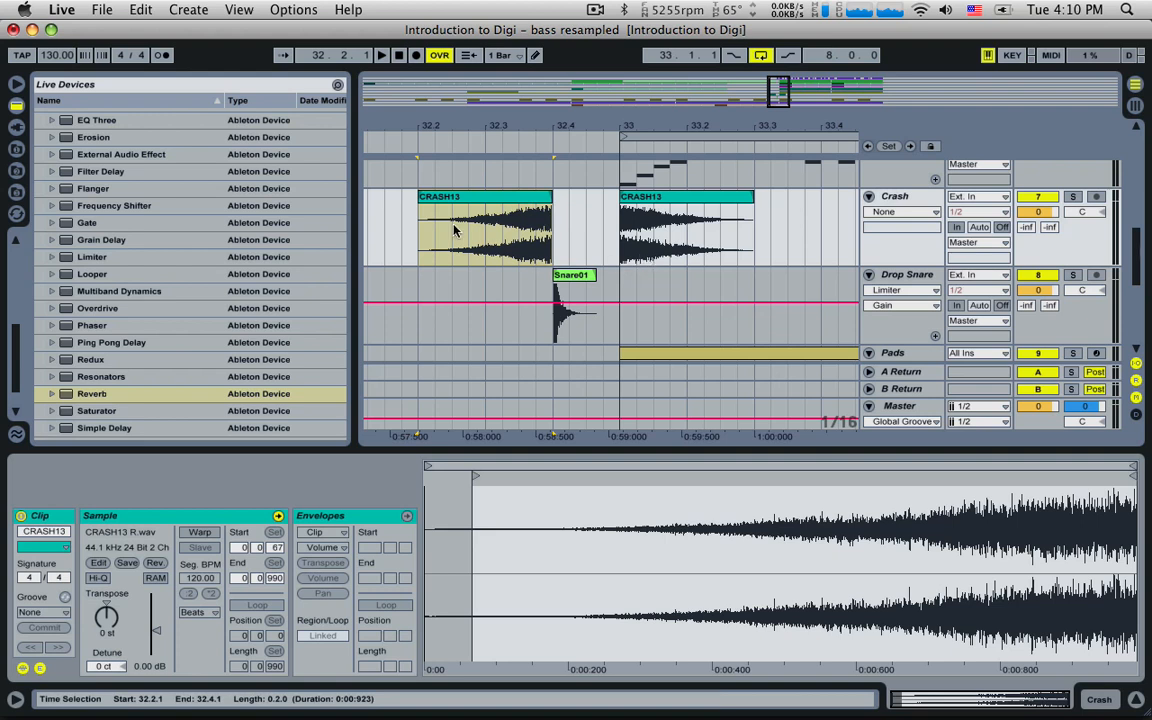
{"action": "left_click", "coordinate": [418, 234]}
{"action": "key", "text": "space"}
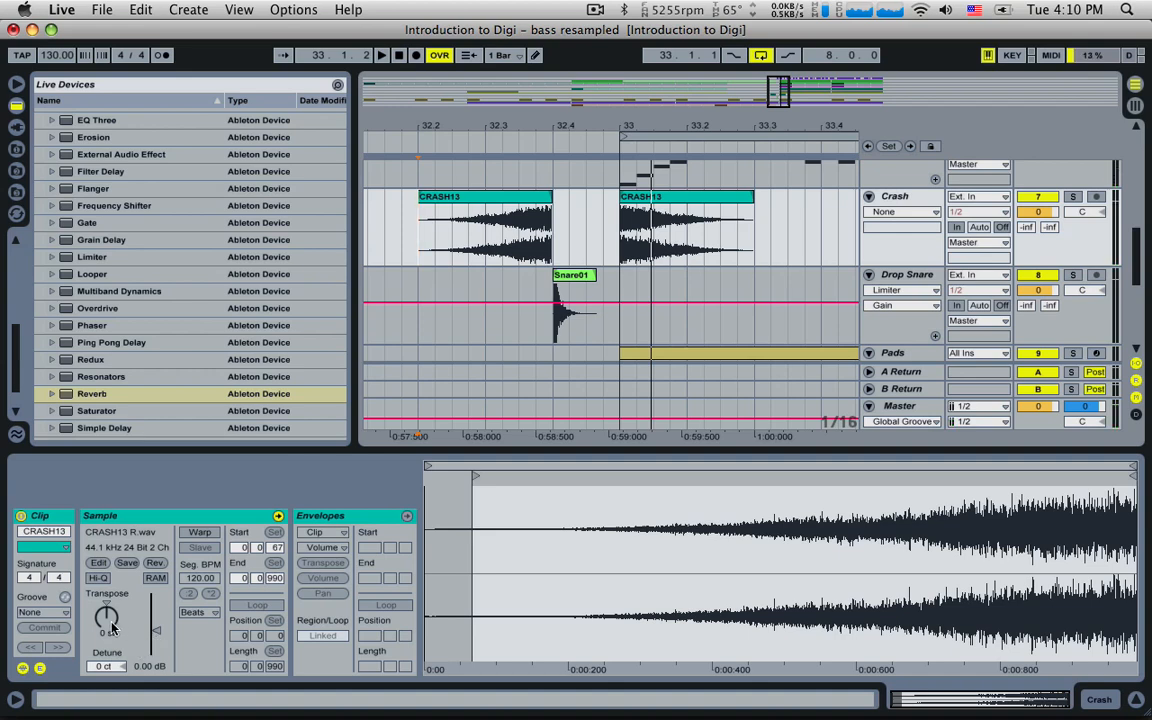
- Turn on Warp for the reversed CRASH13 clip, transpose it by -3 st and play it from 32.2.1
{"action": "left_click", "coordinate": [199, 533]}
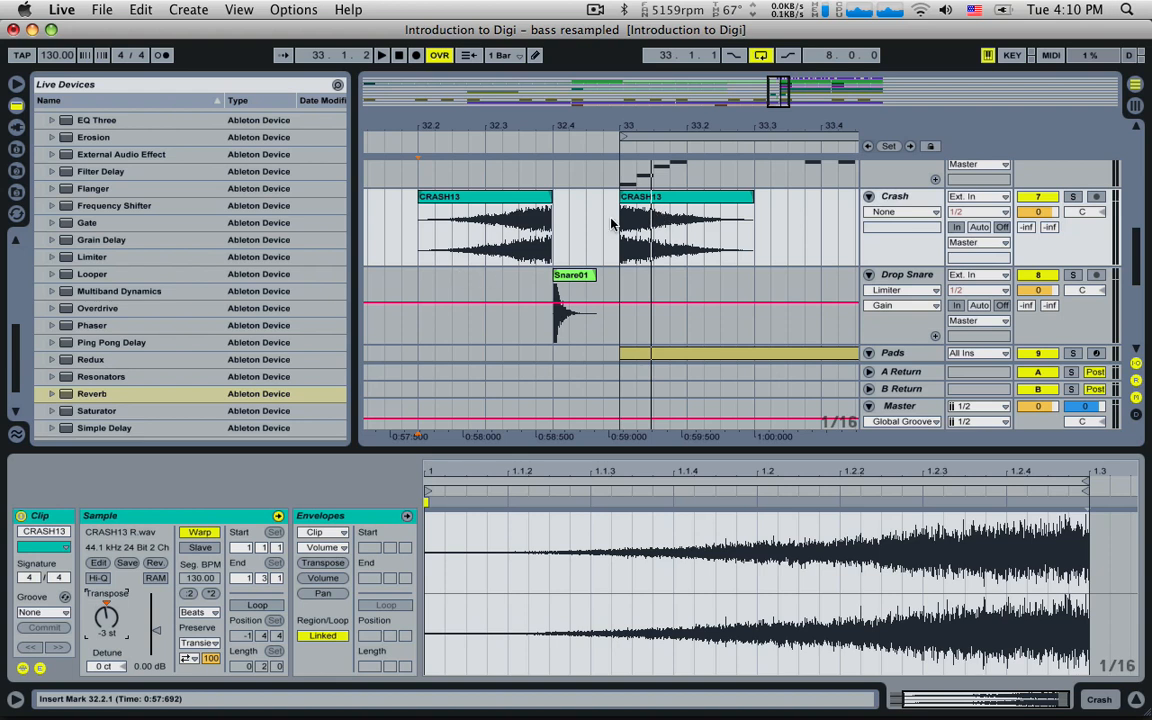
{"action": "key", "text": "space"}
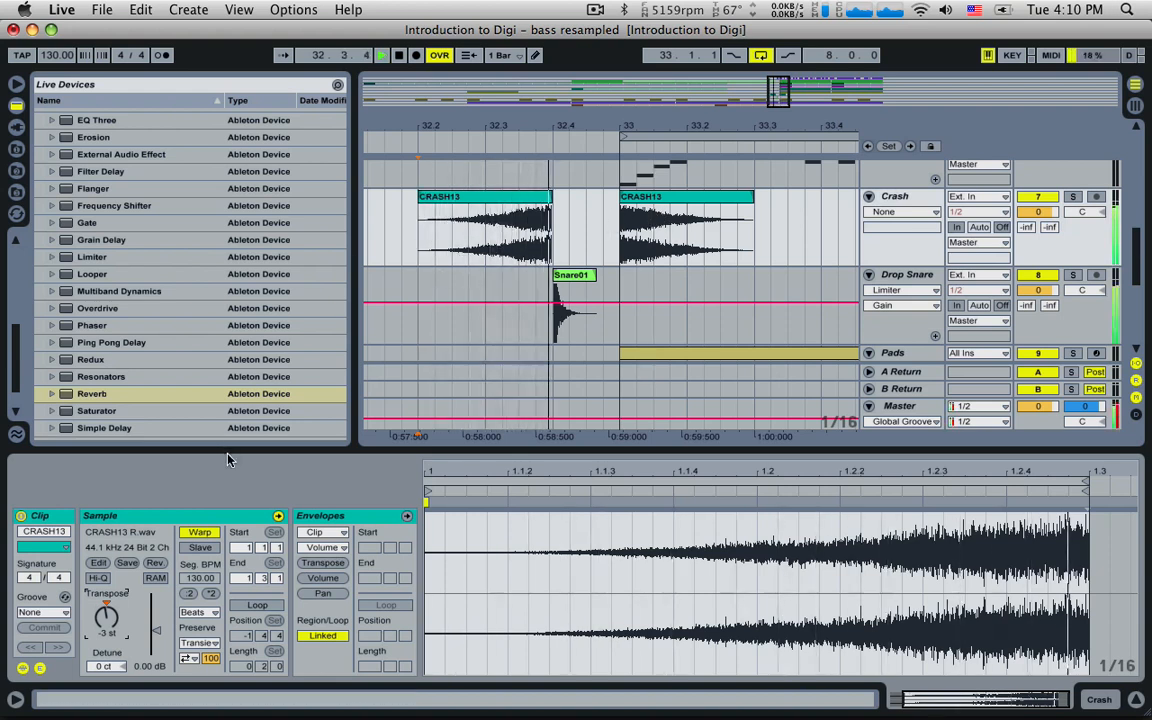
{"action": "left_click", "coordinate": [401, 399]}
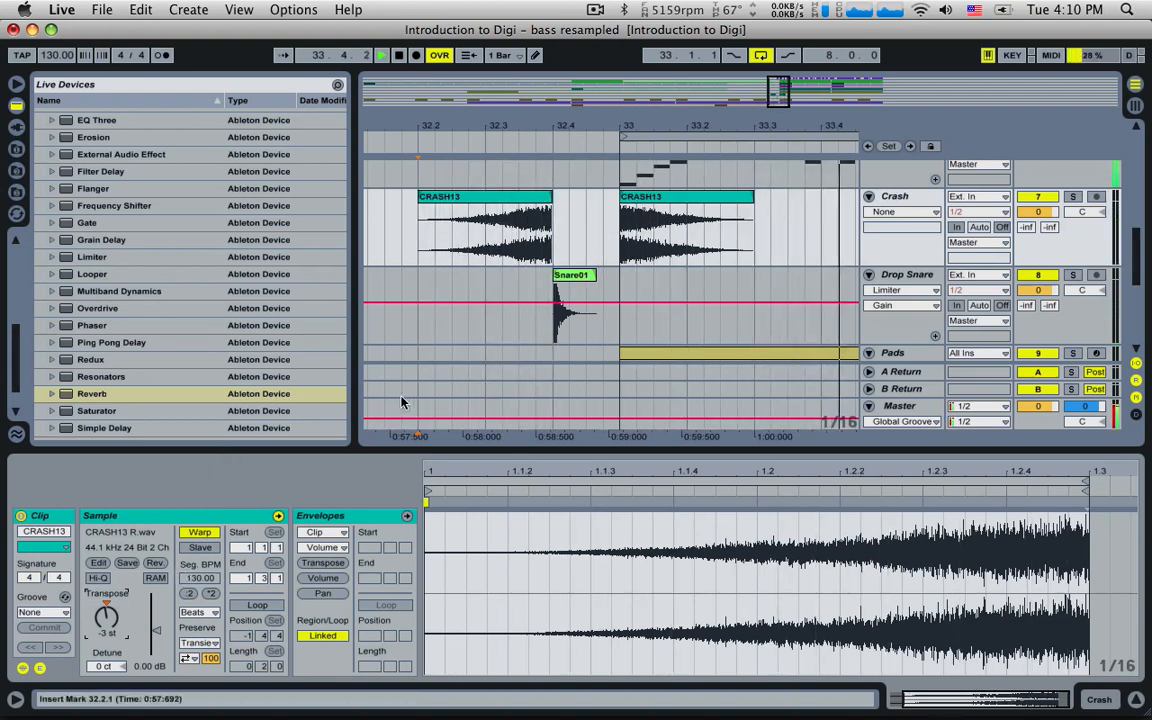
- Play the transition from 32.4.1 and trim the start of the Bass Resampled fill before bar 33 to 32.4.3
{"action": "left_click", "coordinate": [552, 250]}
{"action": "scroll", "coordinate": [555, 250], "scroll_direction": "up", "scroll_amount": 8}
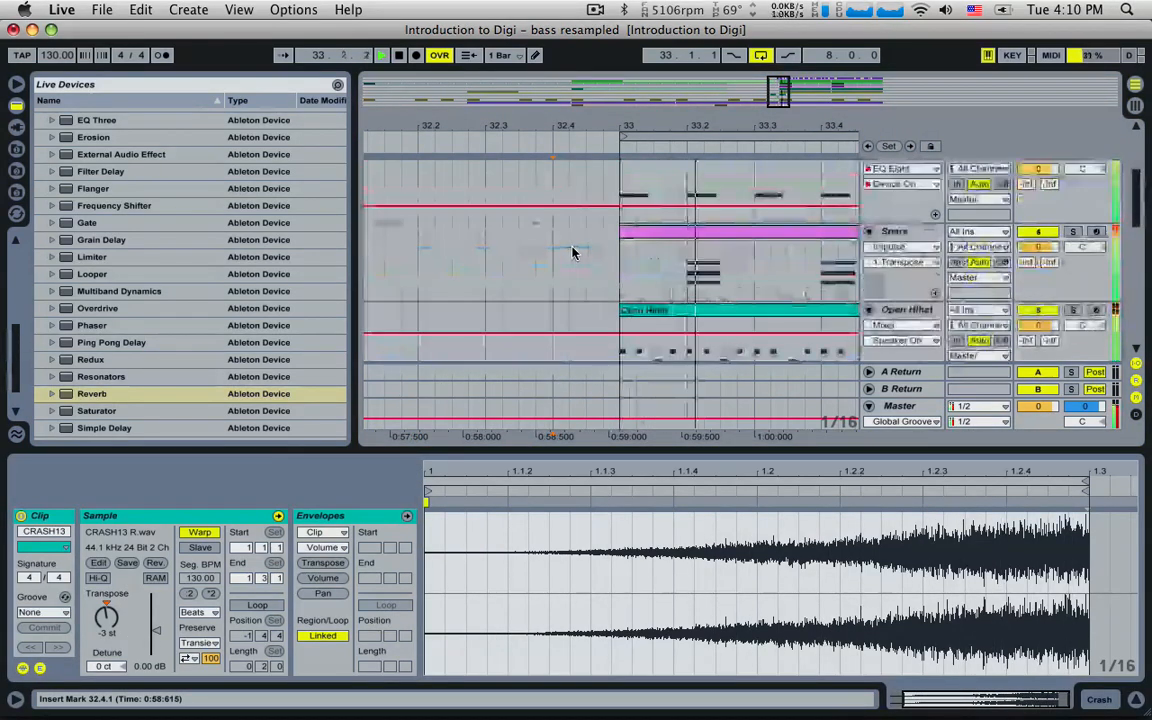
{"action": "key", "text": "space"}
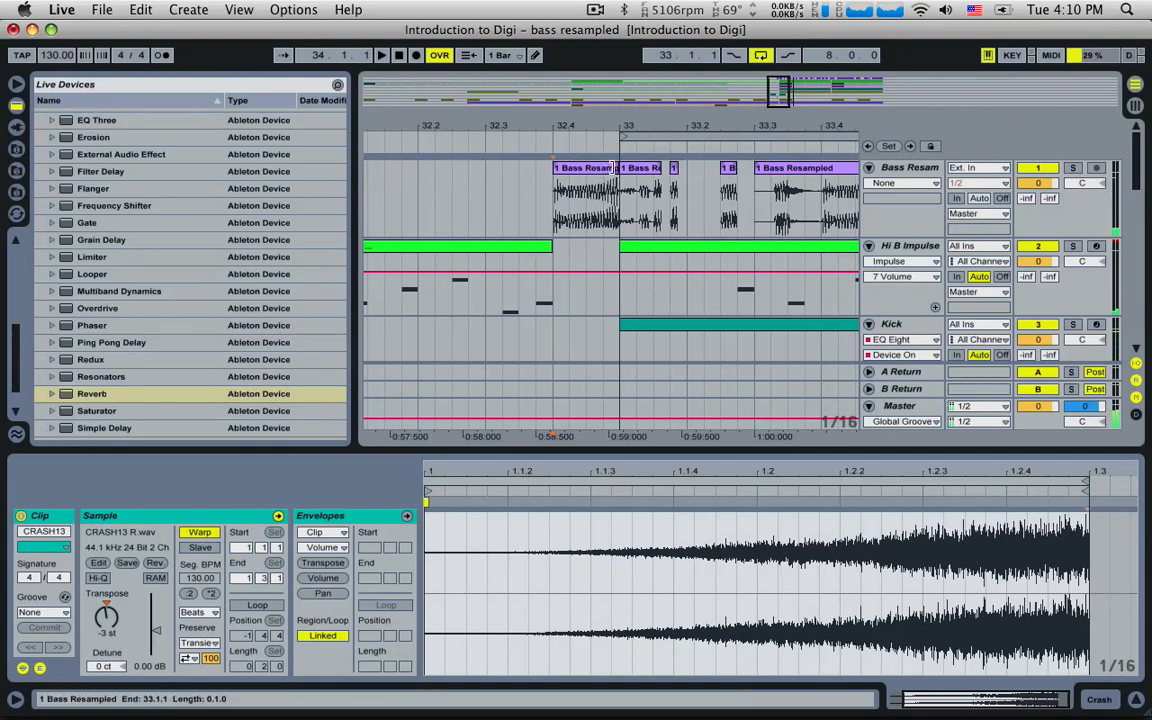
{"action": "left_click", "coordinate": [612, 168]}
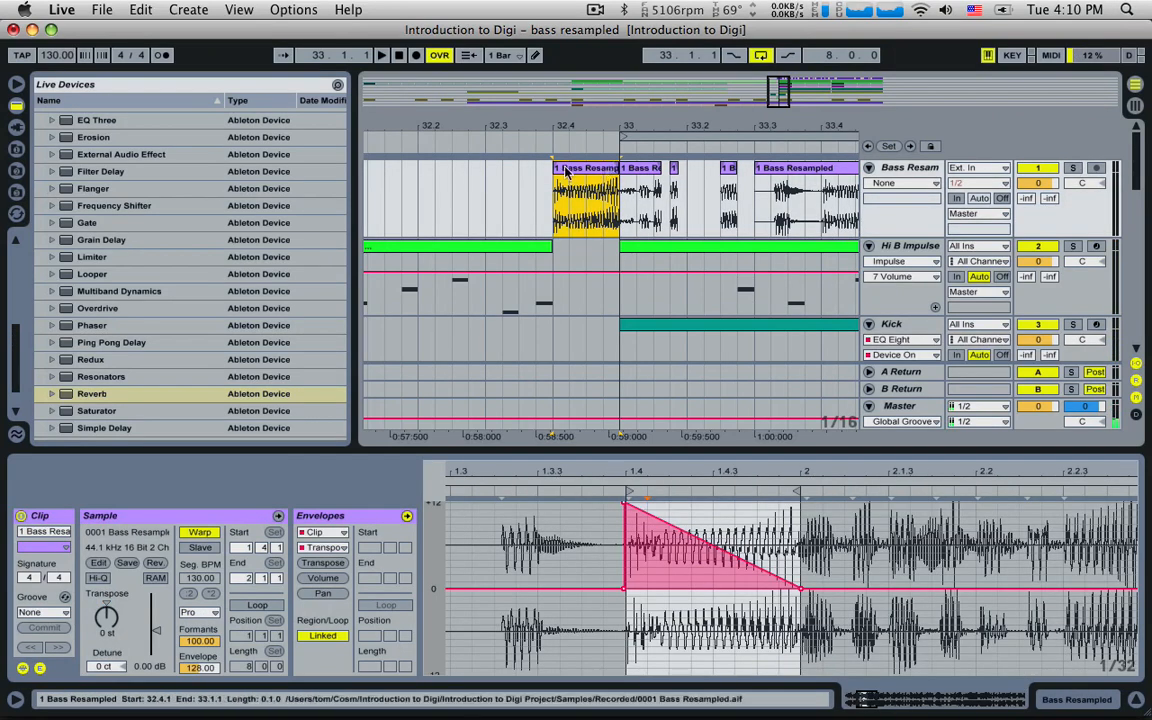
{"action": "left_click_drag", "start_coordinate": [553, 168], "coordinate": [582, 170]}
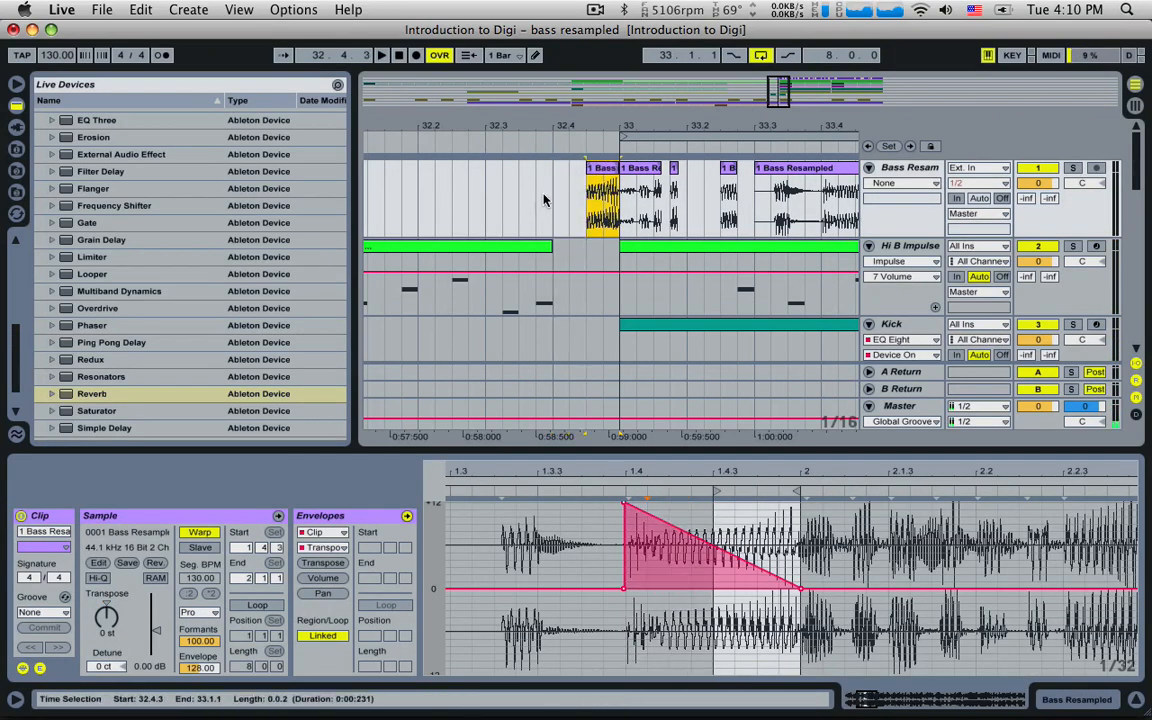
- Play the shortened bass fill into the drop from 32.3.3 and 32.4.1, checking the other tracks around the transition
{"action": "left_click", "coordinate": [511, 200]}
{"action": "key", "text": "space"}
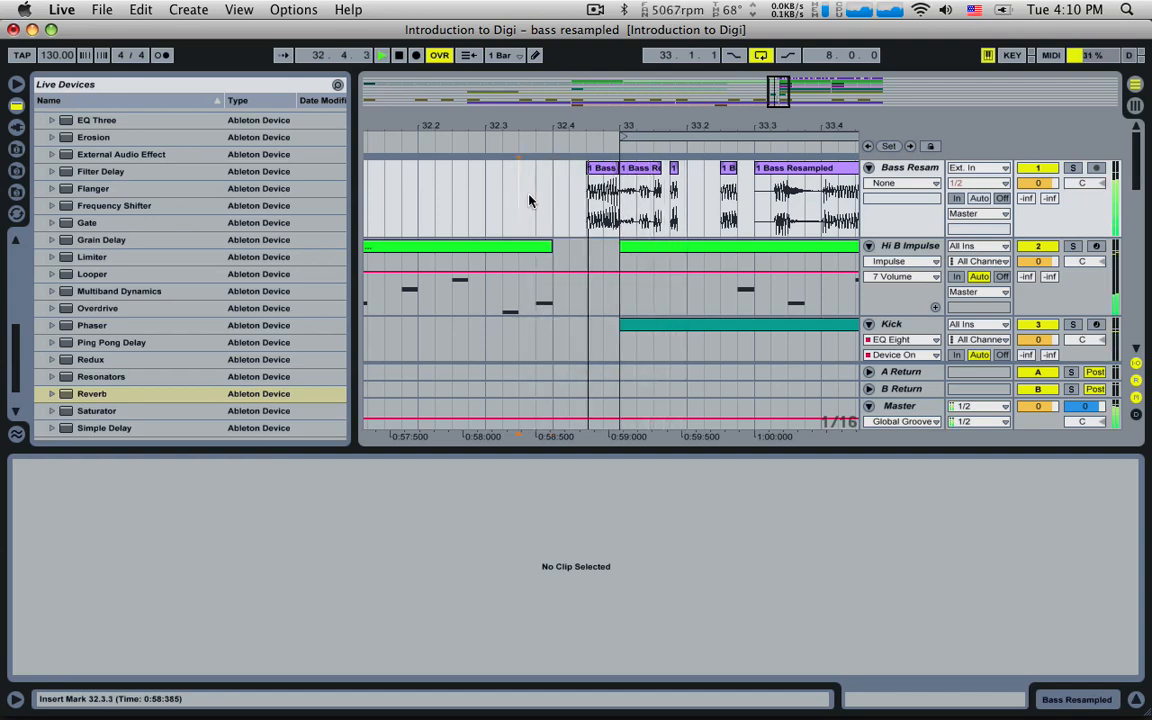
{"action": "key", "text": "space"}
{"action": "key", "text": "space"}
{"action": "left_click", "coordinate": [553, 206]}
{"action": "key", "text": "space"}
{"action": "key", "text": "space"}
{"action": "scroll", "coordinate": [591, 318], "scroll_direction": "down", "scroll_amount": 5}
{"action": "scroll", "coordinate": [591, 318], "scroll_direction": "down", "scroll_amount": 5}
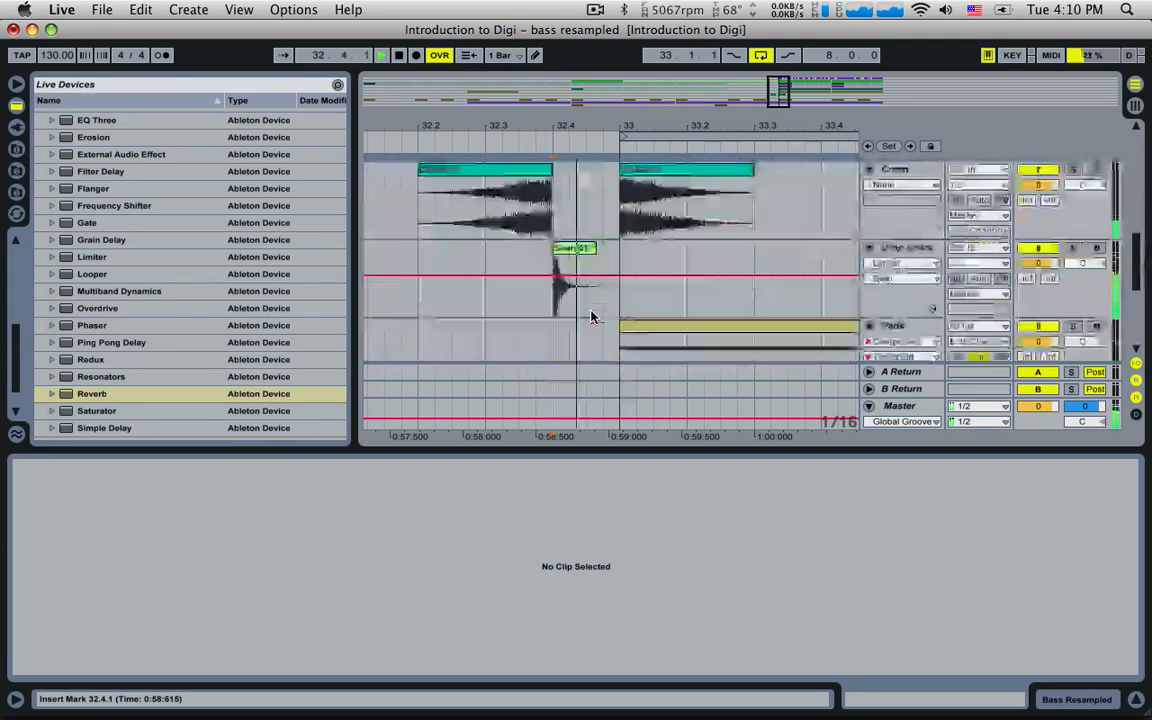
{"action": "key", "text": "space"}
{"action": "key", "text": "space"}
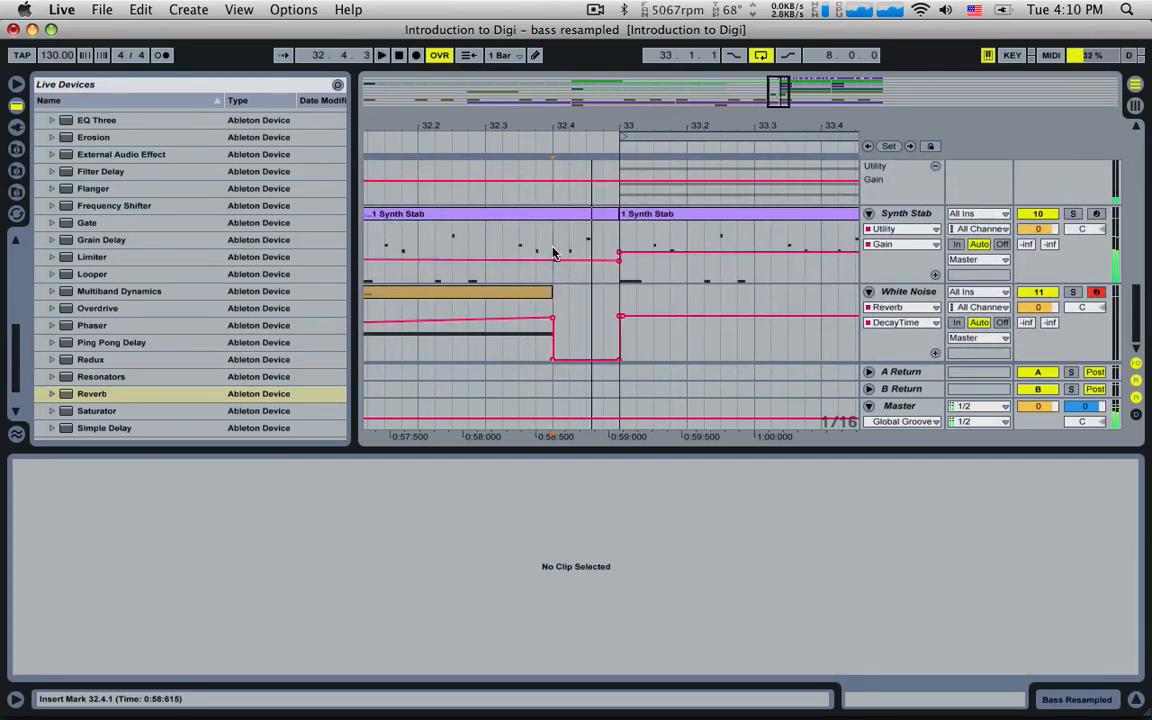
- Delete the Synth Stab clip's section from 32.4.1 to 33.1.1 and play the transition from 32.2.1
{"action": "key", "text": "space"}
{"action": "key", "text": "space"}
{"action": "key", "text": "space"}
{"action": "left_click_drag", "start_coordinate": [558, 249], "coordinate": [612, 247]}
{"action": "key", "text": "Delete"}
{"action": "left_click", "coordinate": [378, 250]}
{"action": "key", "text": "space"}
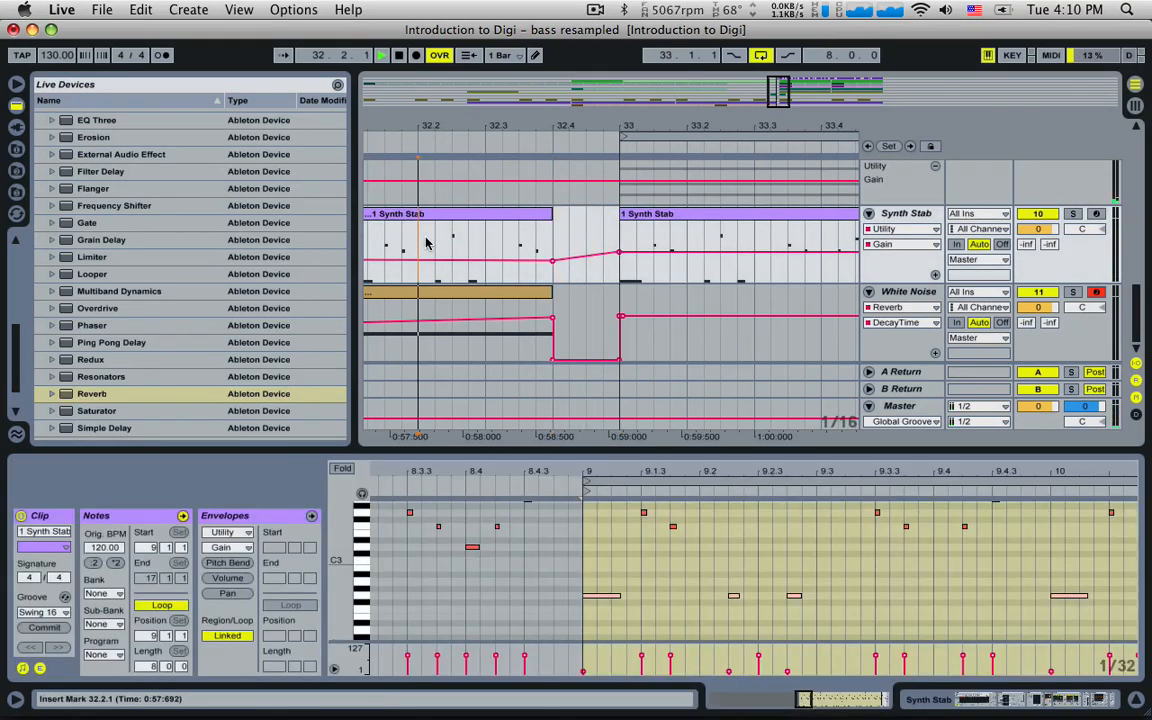
- Play the transition into bar 33 from 32.1.3 and again from 31.1.1
{"action": "left_click", "coordinate": [379, 250]}
{"action": "key", "text": "space"}
{"action": "key", "text": "space"}
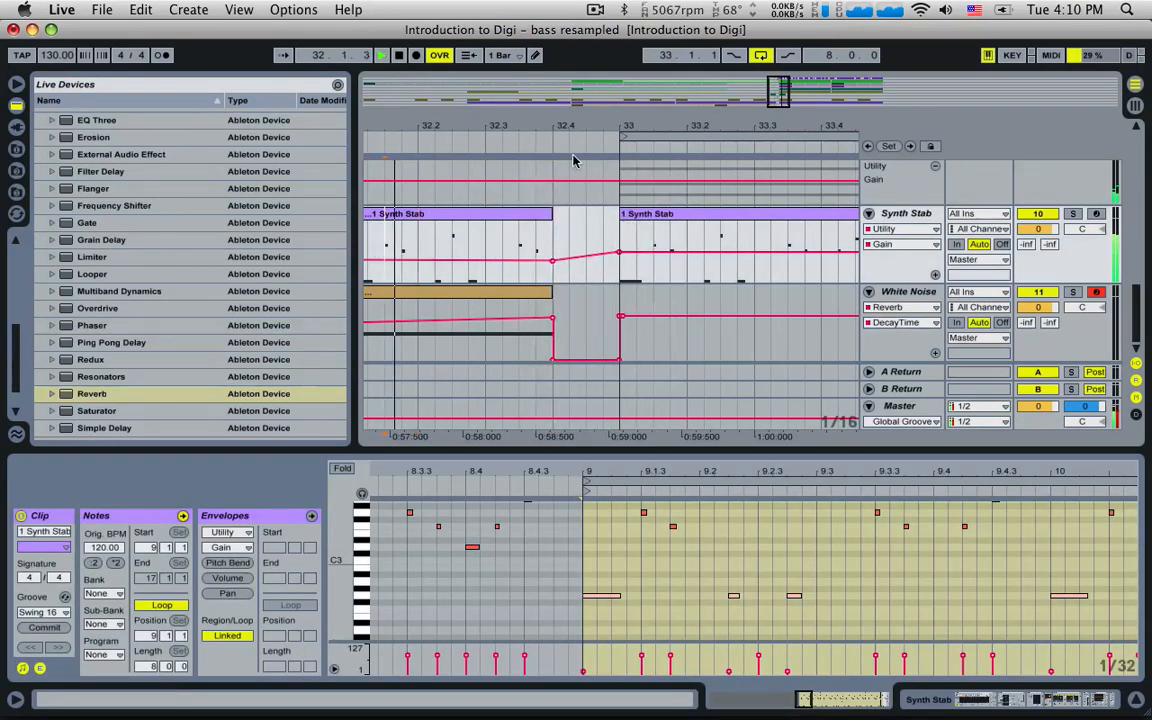
{"action": "left_click_drag", "start_coordinate": [776, 96], "coordinate": [765, 97]}
{"action": "left_click", "coordinate": [475, 239]}
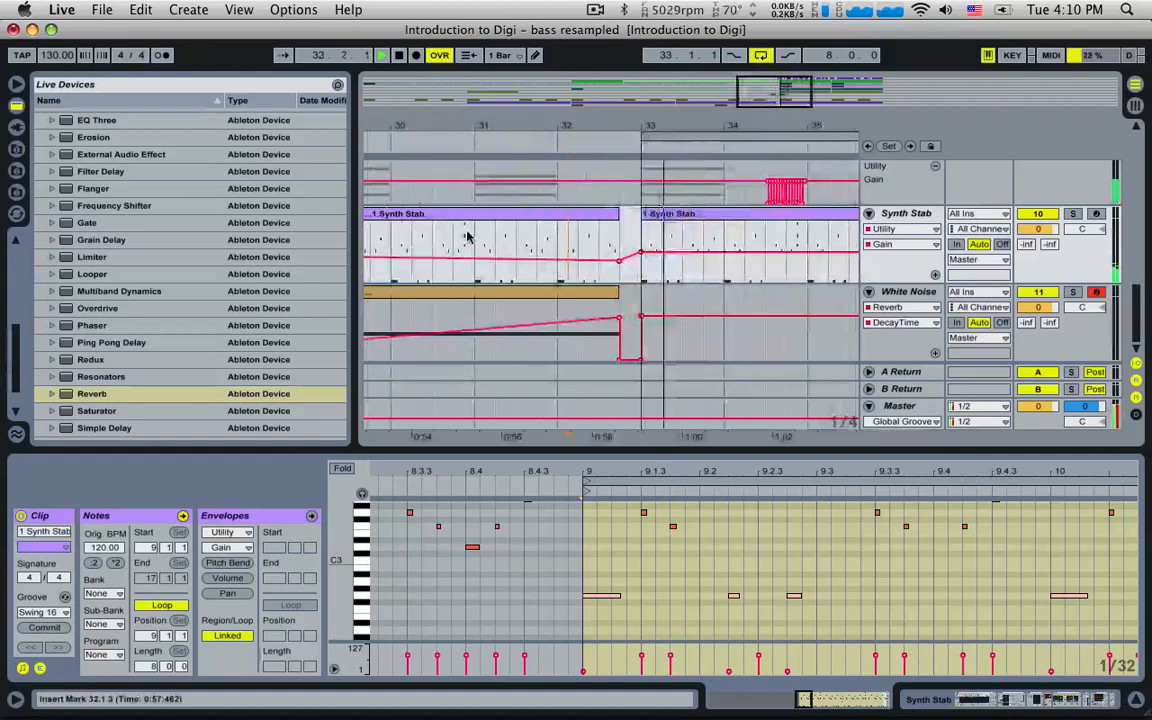
{"action": "key", "text": "space"}
{"action": "key", "text": "space"}
{"action": "key", "text": "XF86AudioRaiseVolume"}
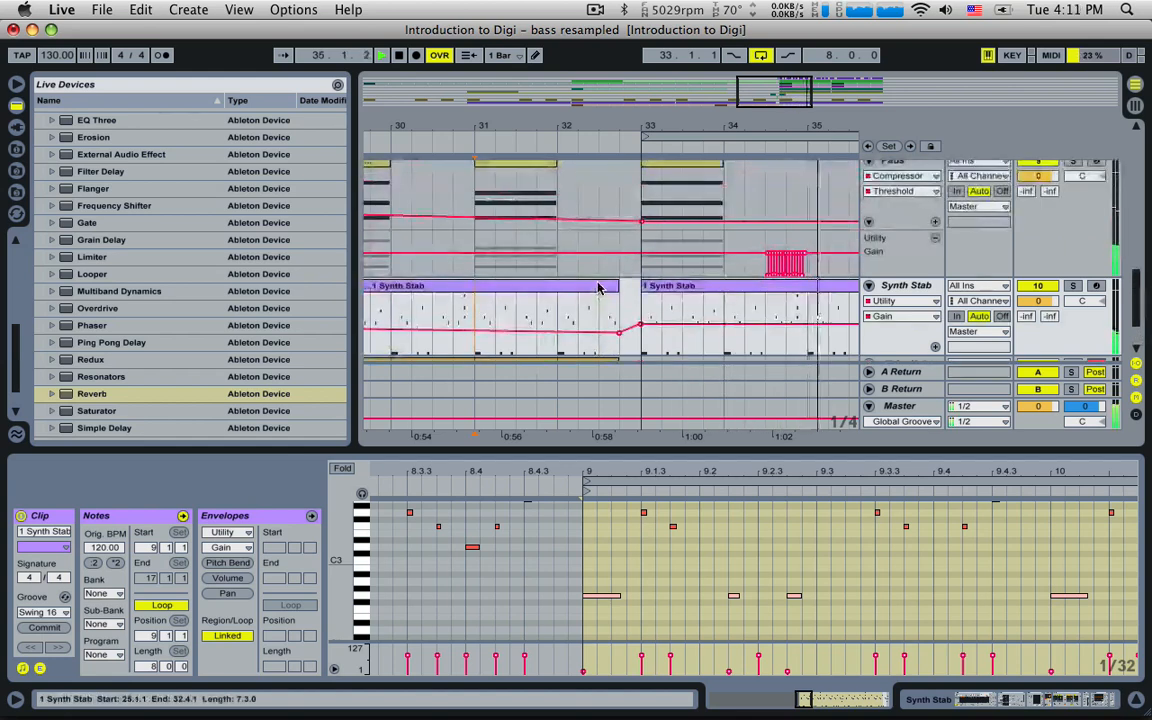
- Duplicate the section from 33.1.1 to 41.1.1 on all tracks three times so the arrangement extends to bar 65
{"action": "left_click_drag", "start_coordinate": [560, 126], "coordinate": [538, 84]}
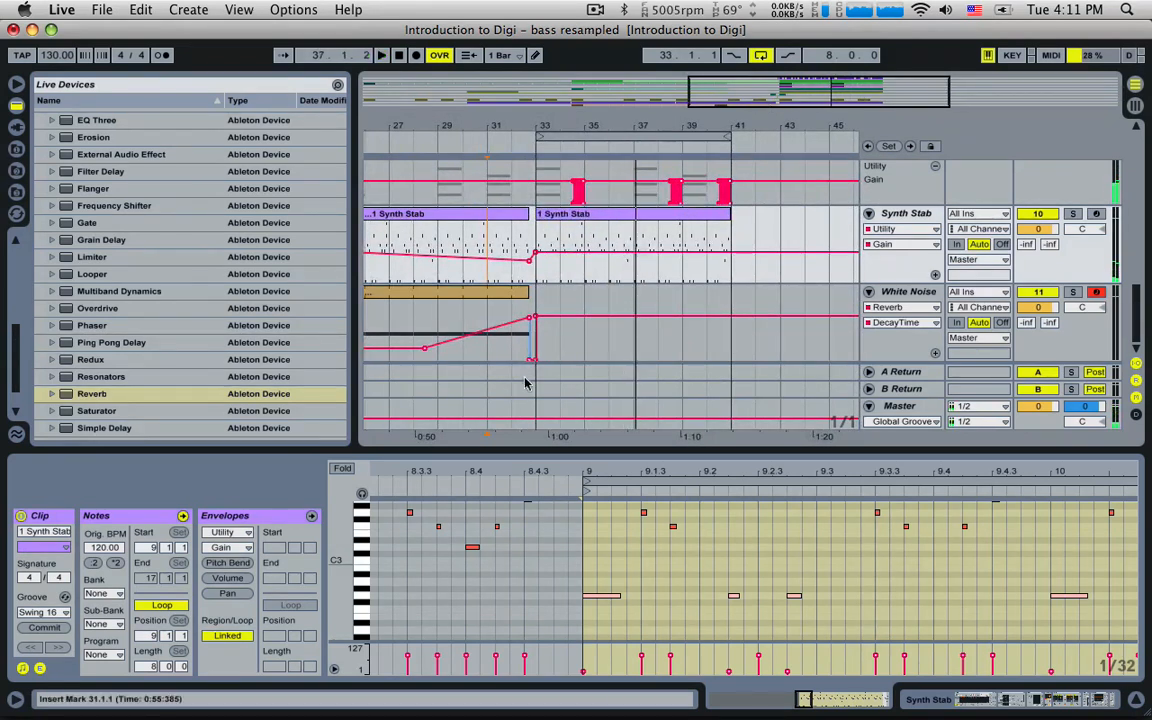
{"action": "left_click", "coordinate": [532, 412]}
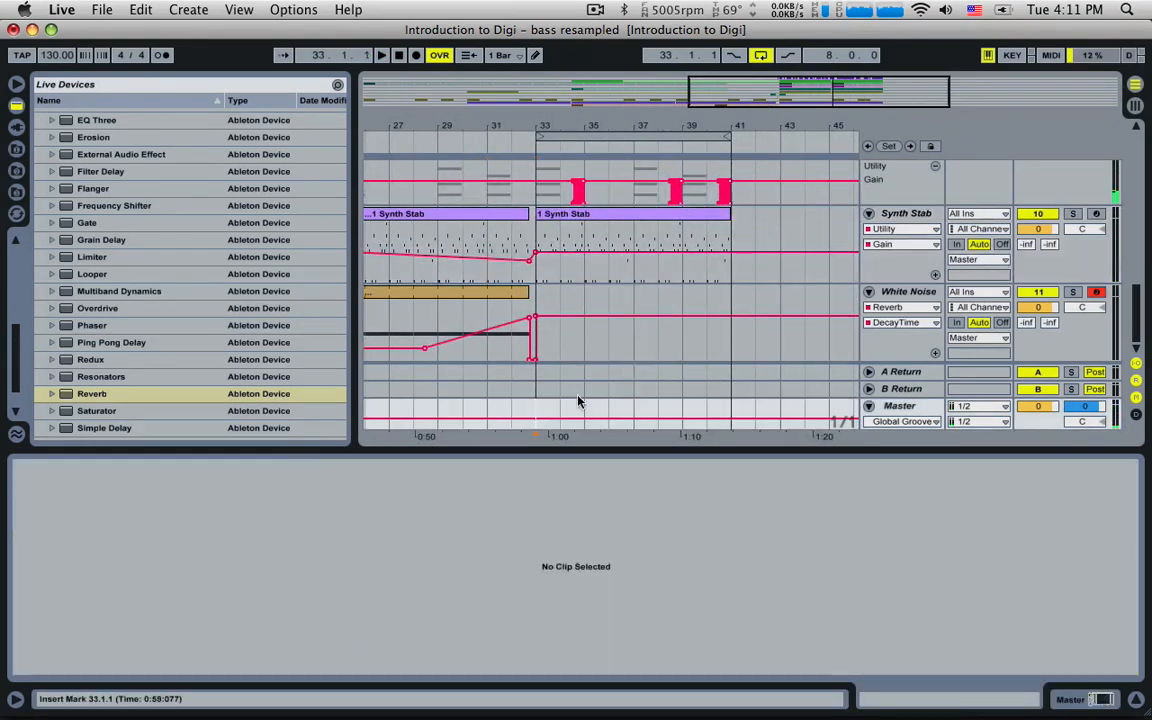
{"action": "scroll", "coordinate": [751, 250], "scroll_direction": "up", "scroll_amount": 10}
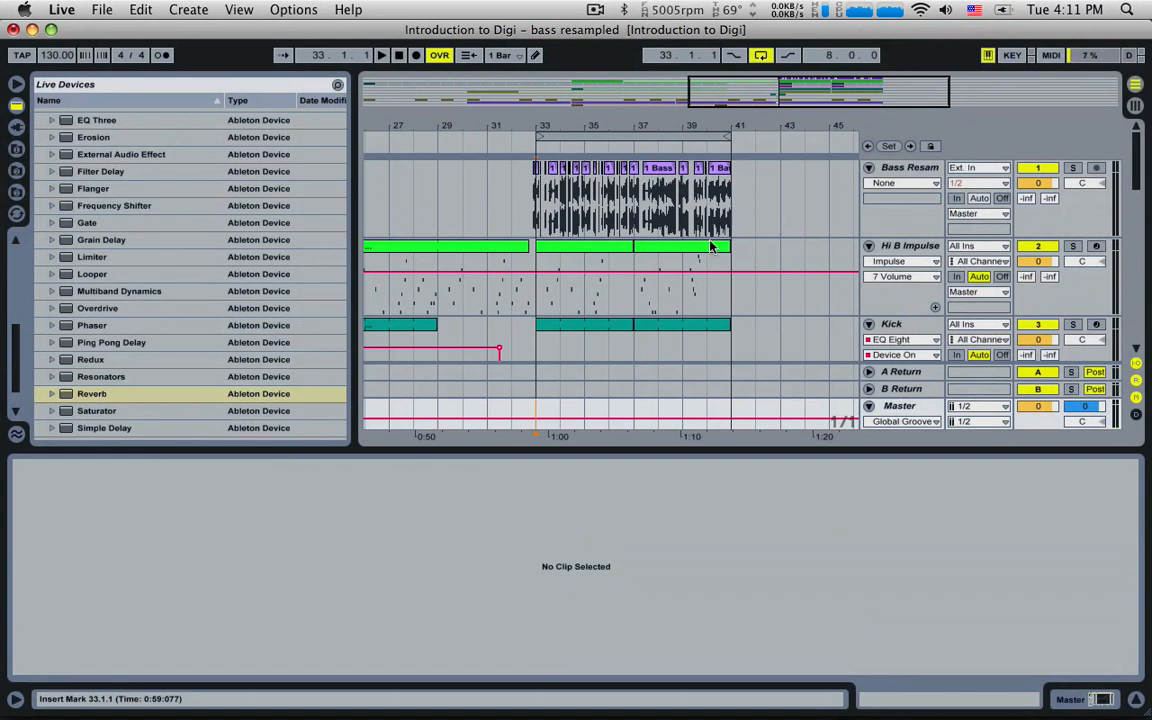
{"action": "left_click", "coordinate": [540, 208]}
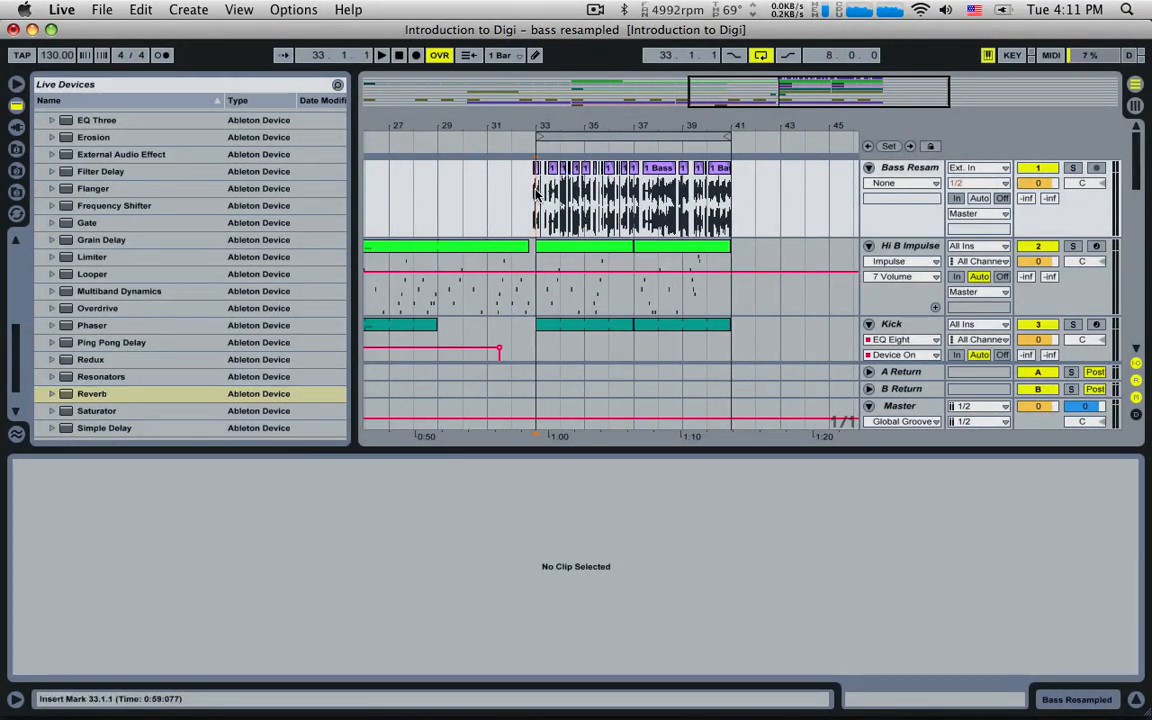
{"action": "left_click", "coordinate": [730, 413], "text": "shift"}
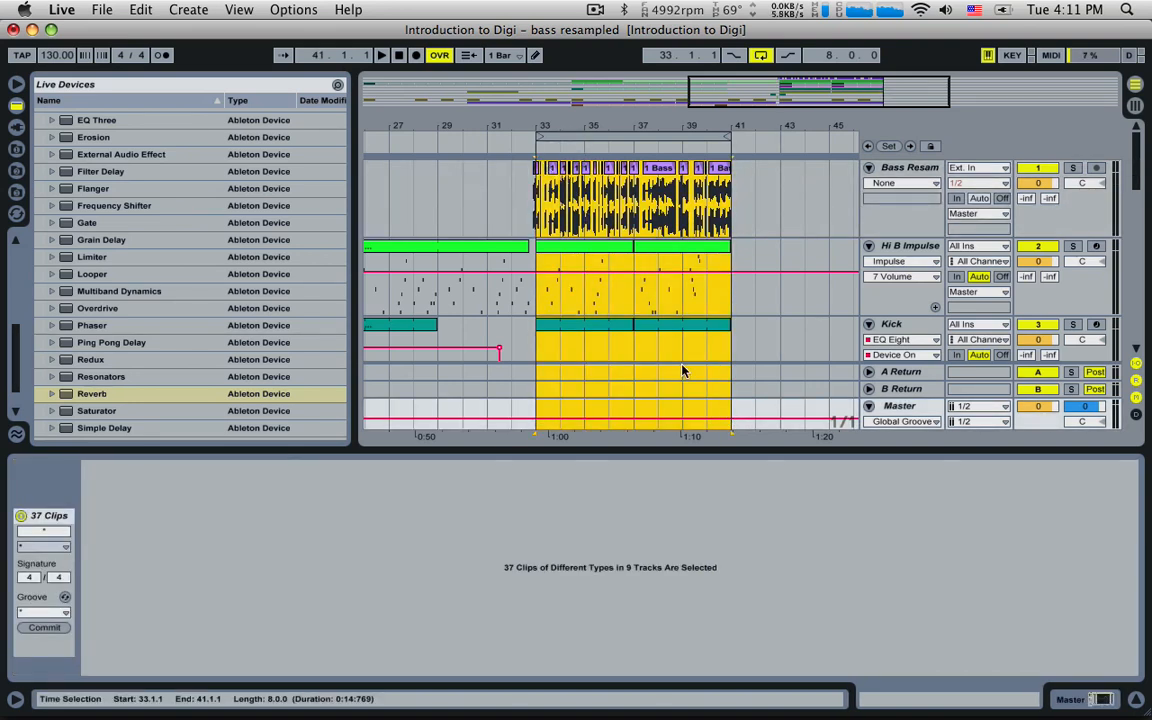
{"action": "scroll", "coordinate": [683, 371], "scroll_direction": "down", "scroll_amount": 3}
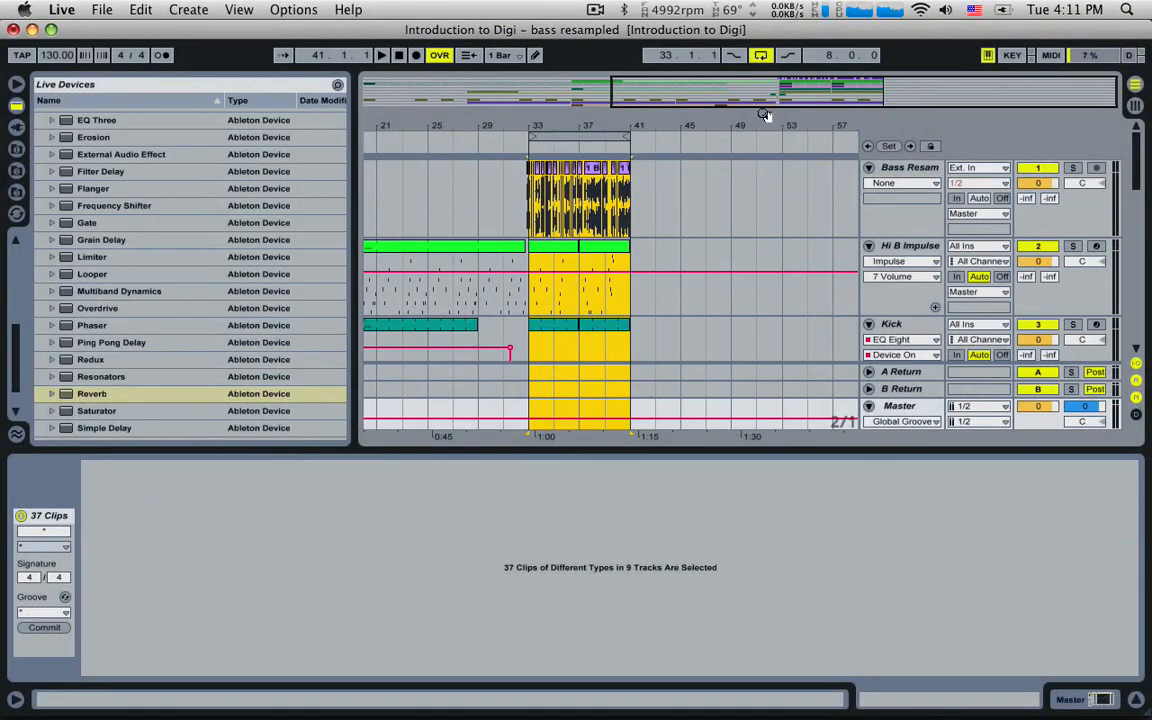
{"action": "key", "text": "super+d"}
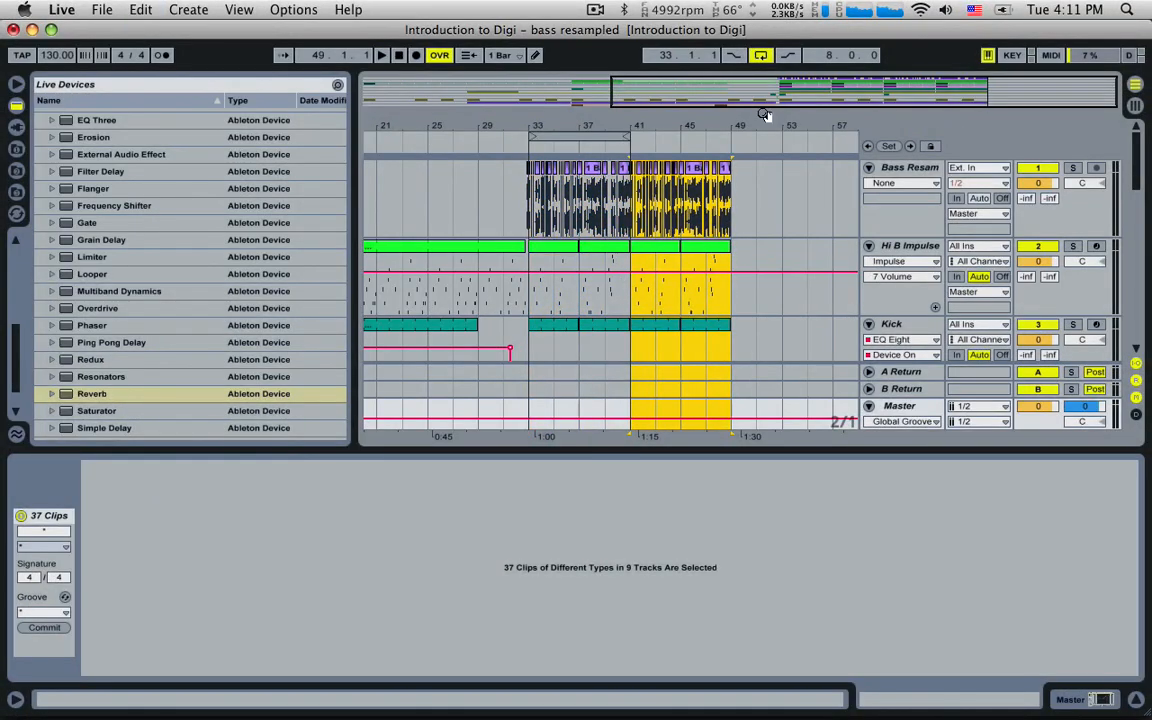
{"action": "key", "text": "super+d"}
{"action": "key", "text": "super+d"}
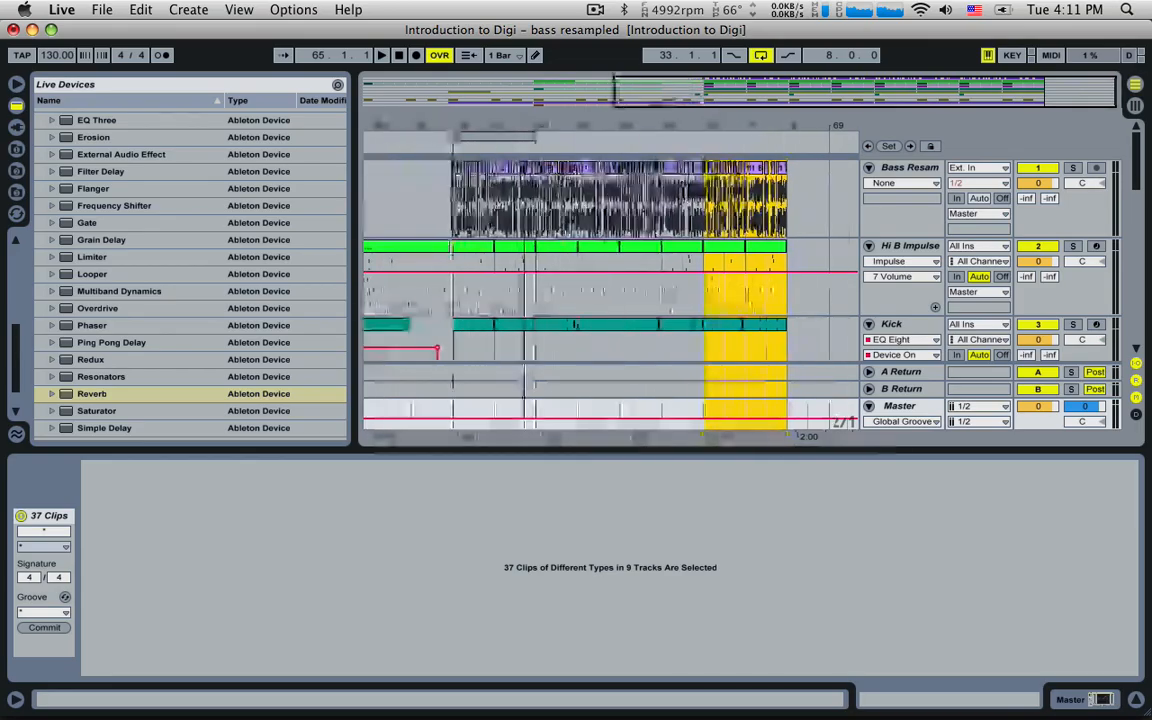
- Play the duplicated arrangement from 33.1.1 and look through its drum tracks
{"action": "left_click", "coordinate": [463, 210]}
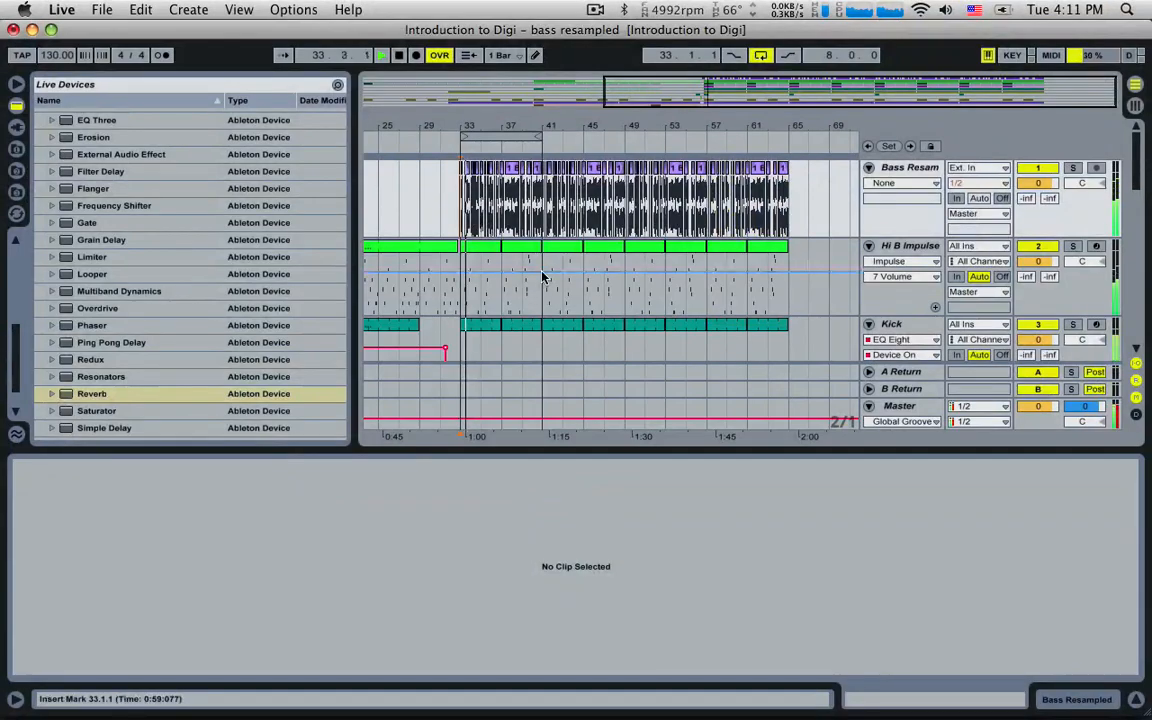
{"action": "key", "text": "space"}
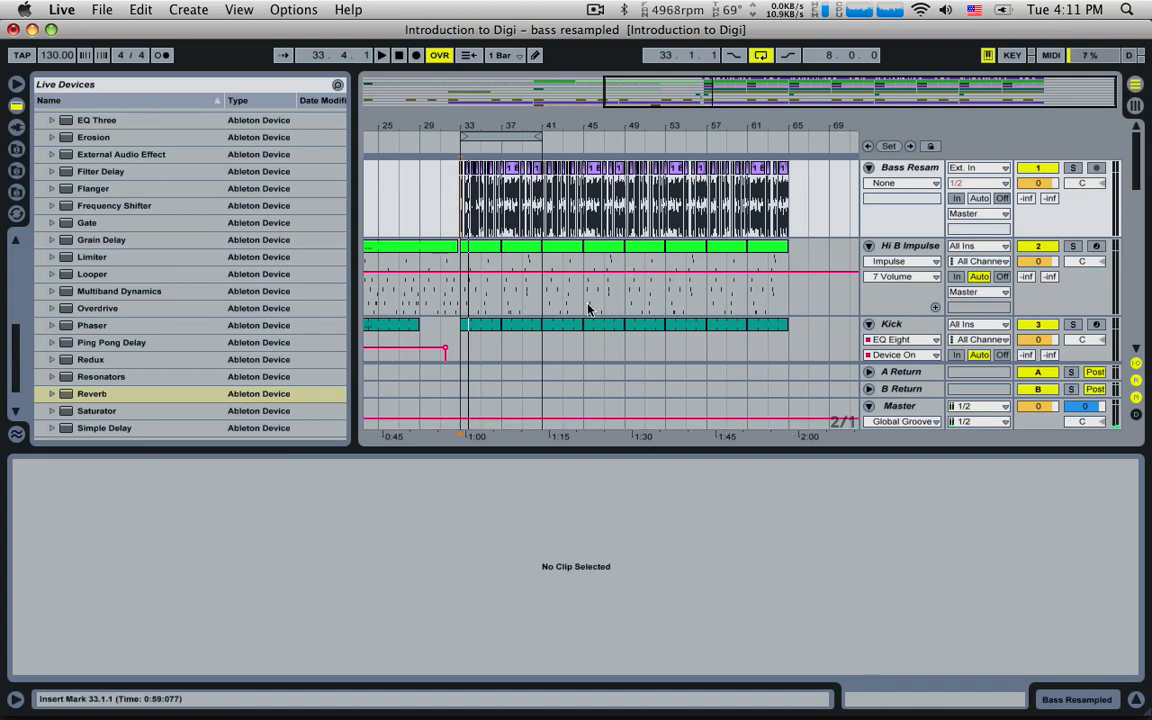
{"action": "scroll", "coordinate": [588, 308], "scroll_direction": "down", "scroll_amount": 3}
{"action": "left_click", "coordinate": [458, 291]}
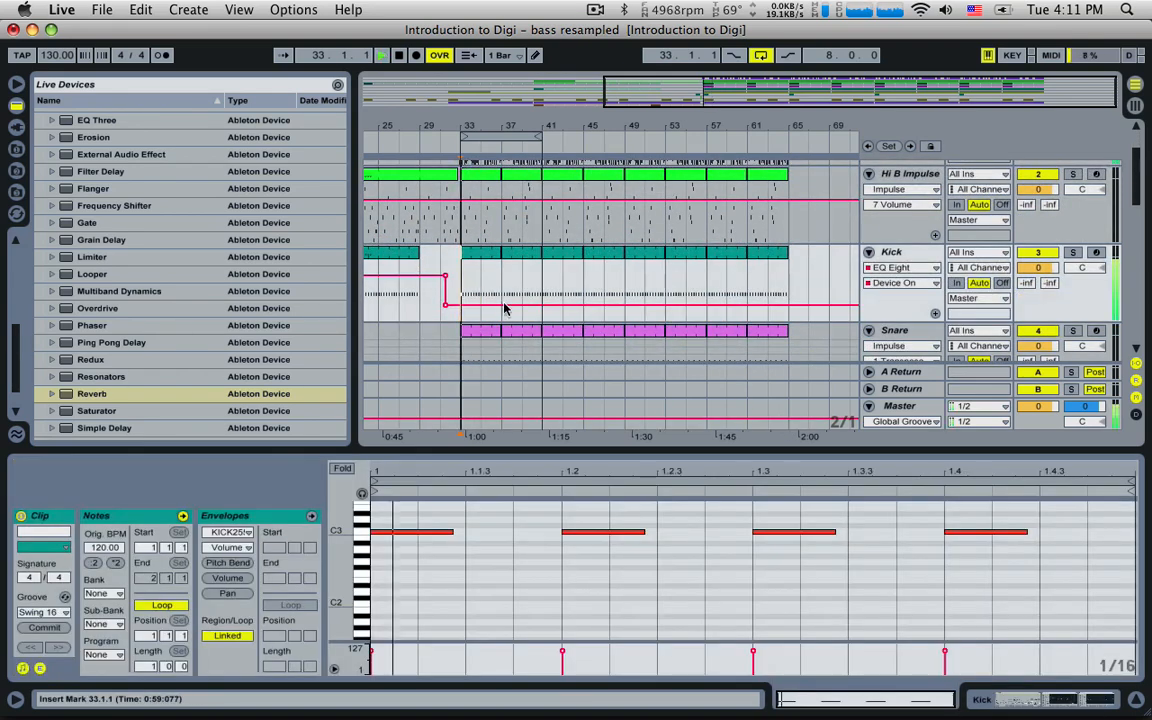
{"action": "scroll", "coordinate": [504, 305], "scroll_direction": "down", "scroll_amount": 3}
{"action": "scroll", "coordinate": [498, 300], "scroll_direction": "down", "scroll_amount": 1}
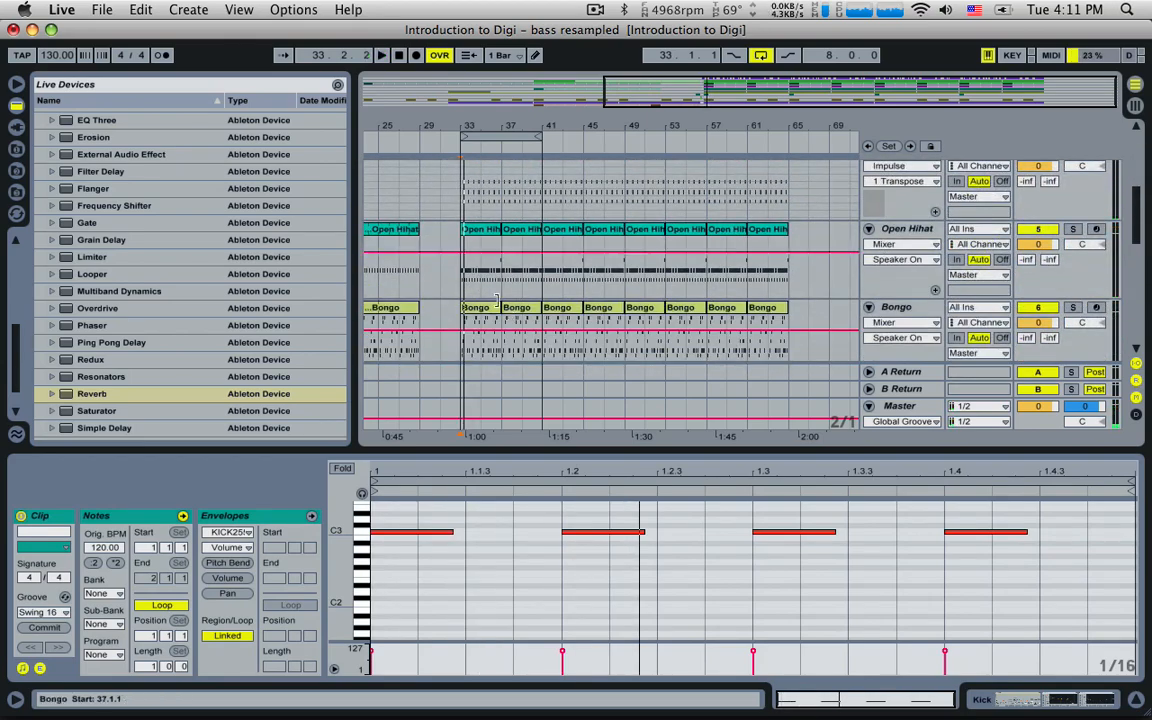
- Delete the Open Hihat clips from 33.1.1 to 41.1.1 and play the transition from 29.1.1
{"action": "left_click", "coordinate": [486, 232]}
{"action": "key", "text": "Delete"}
{"action": "left_click", "coordinate": [525, 231]}
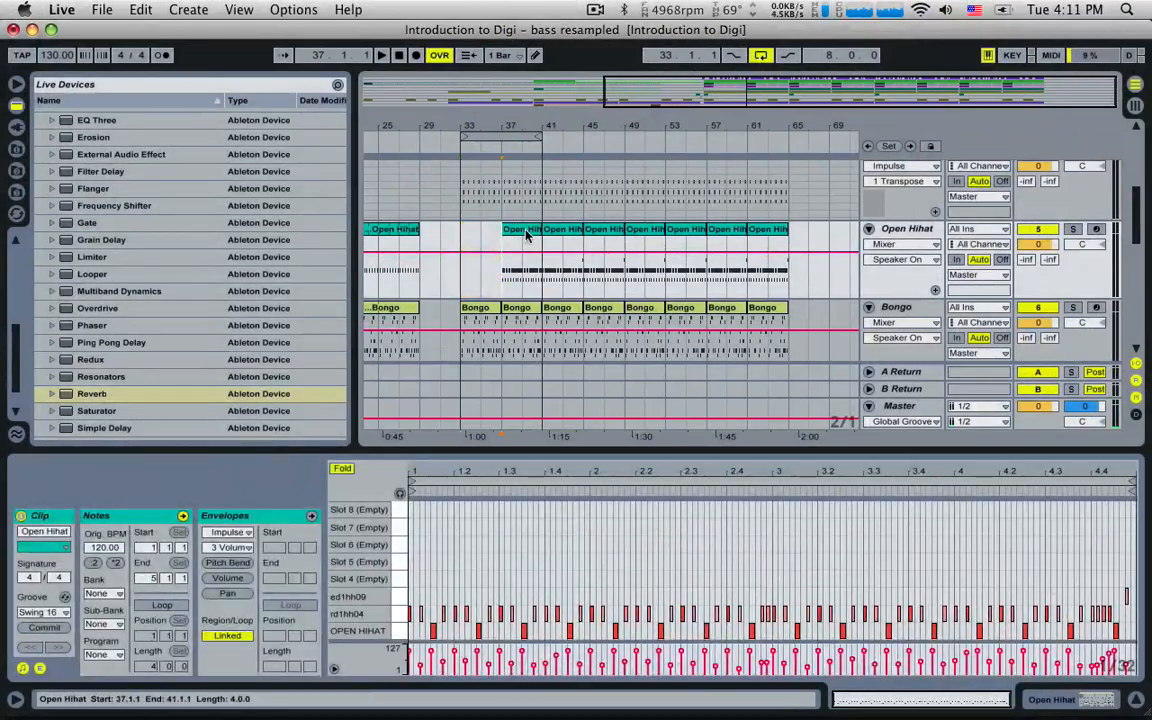
{"action": "key", "text": "Delete"}
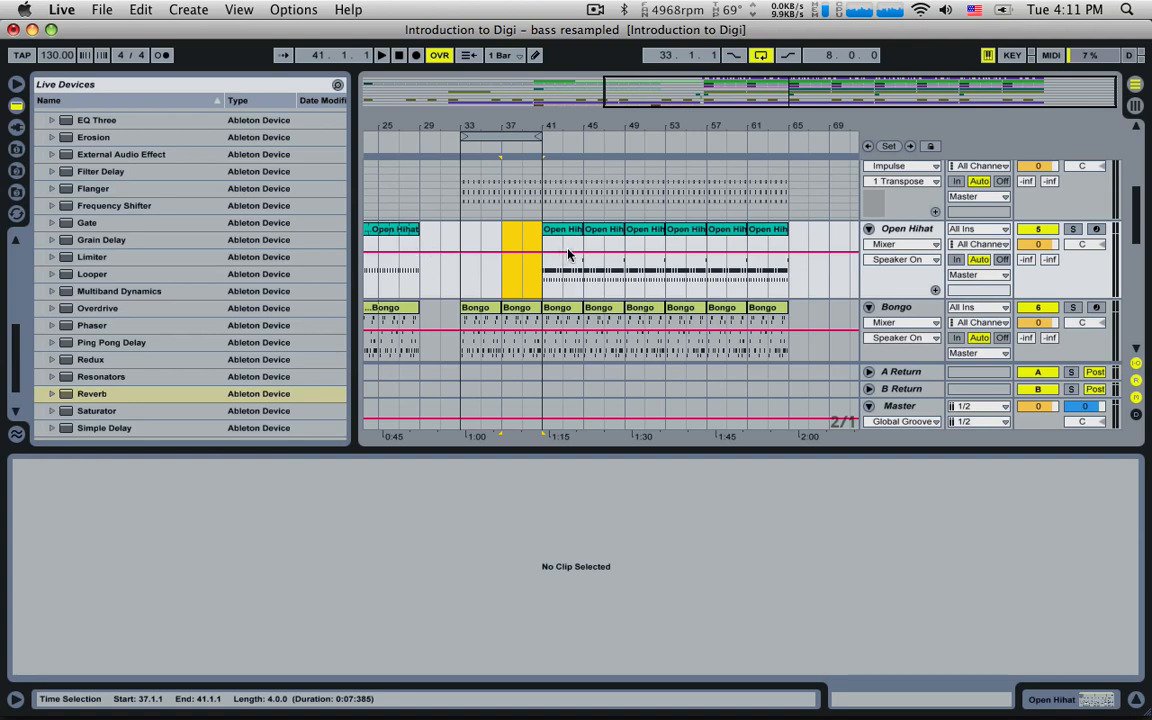
{"action": "left_click_drag", "start_coordinate": [568, 253], "coordinate": [622, 250]}
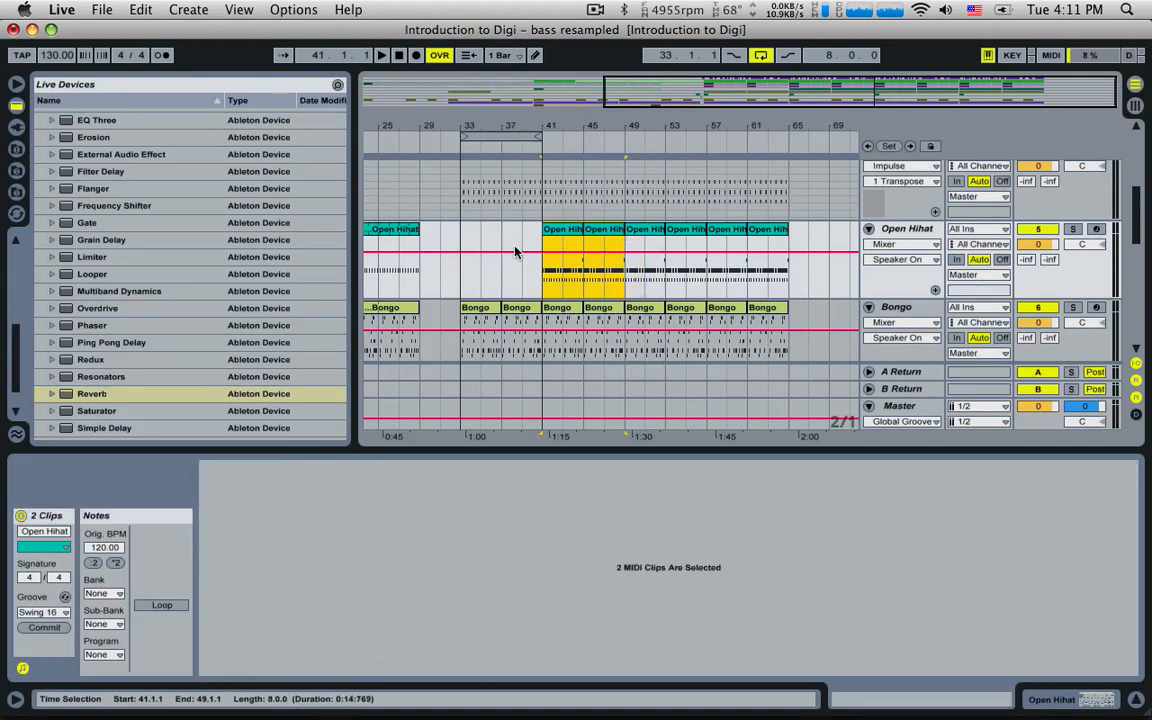
{"action": "left_click", "coordinate": [421, 249]}
{"action": "key", "text": "space"}
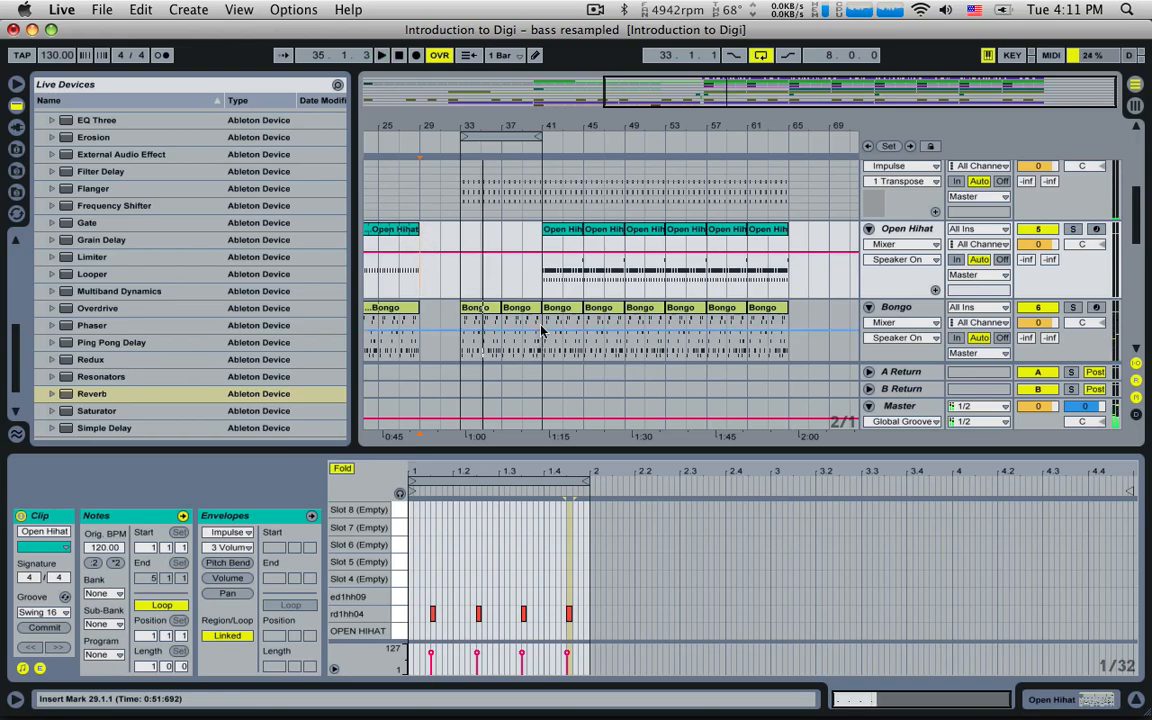
- Delete the Bongo clips from 33.1.1 to 41.1.1 and play the drop again from 29.1.1
{"action": "left_click", "coordinate": [508, 306]}
{"action": "left_click", "coordinate": [478, 308], "text": "shift"}
{"action": "key", "text": "Delete"}
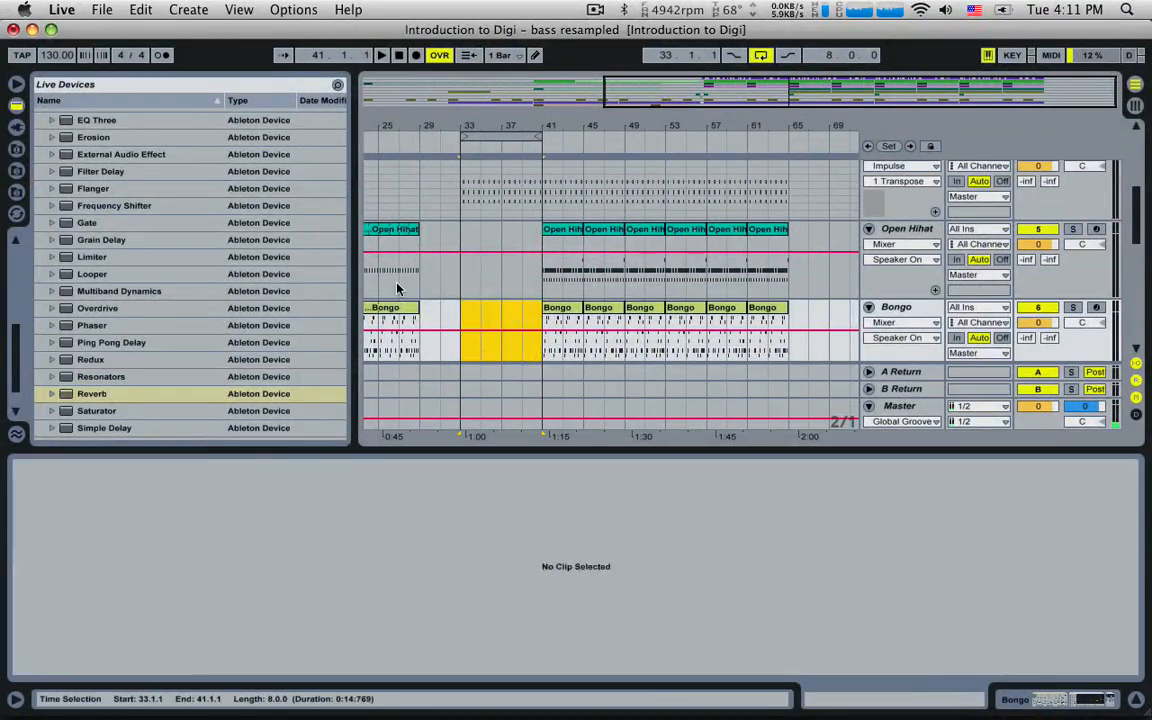
{"action": "left_click", "coordinate": [371, 246]}
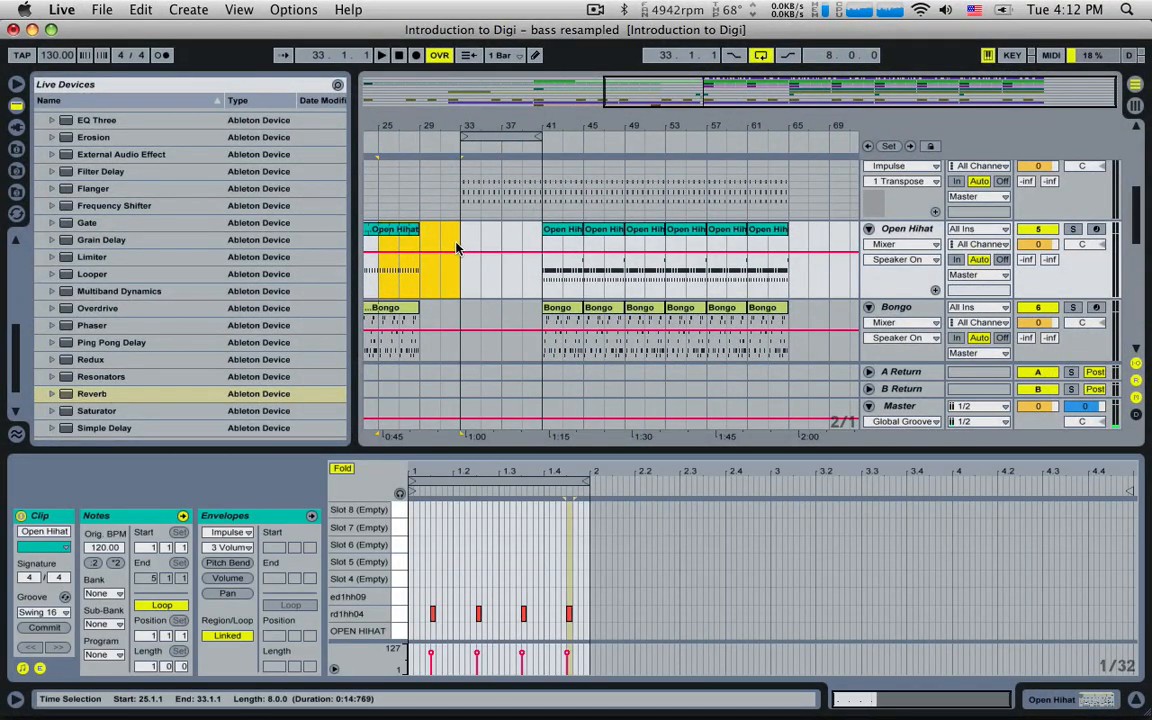
{"action": "left_click", "coordinate": [459, 244]}
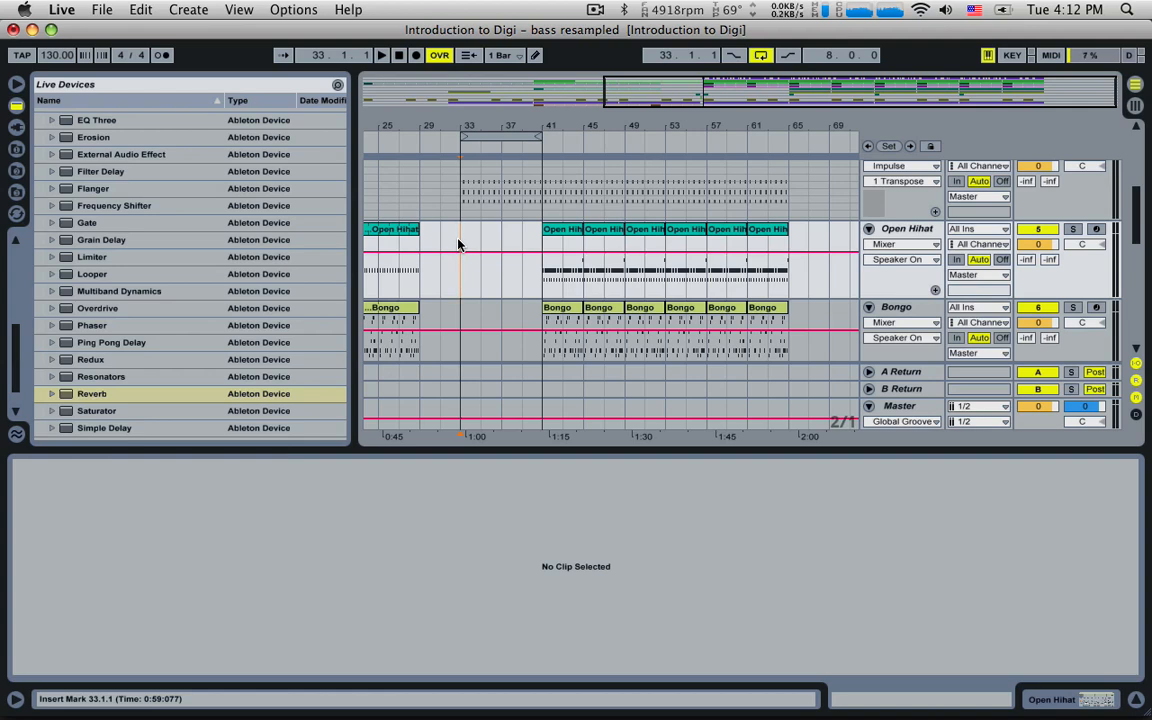
{"action": "left_click", "coordinate": [433, 250]}
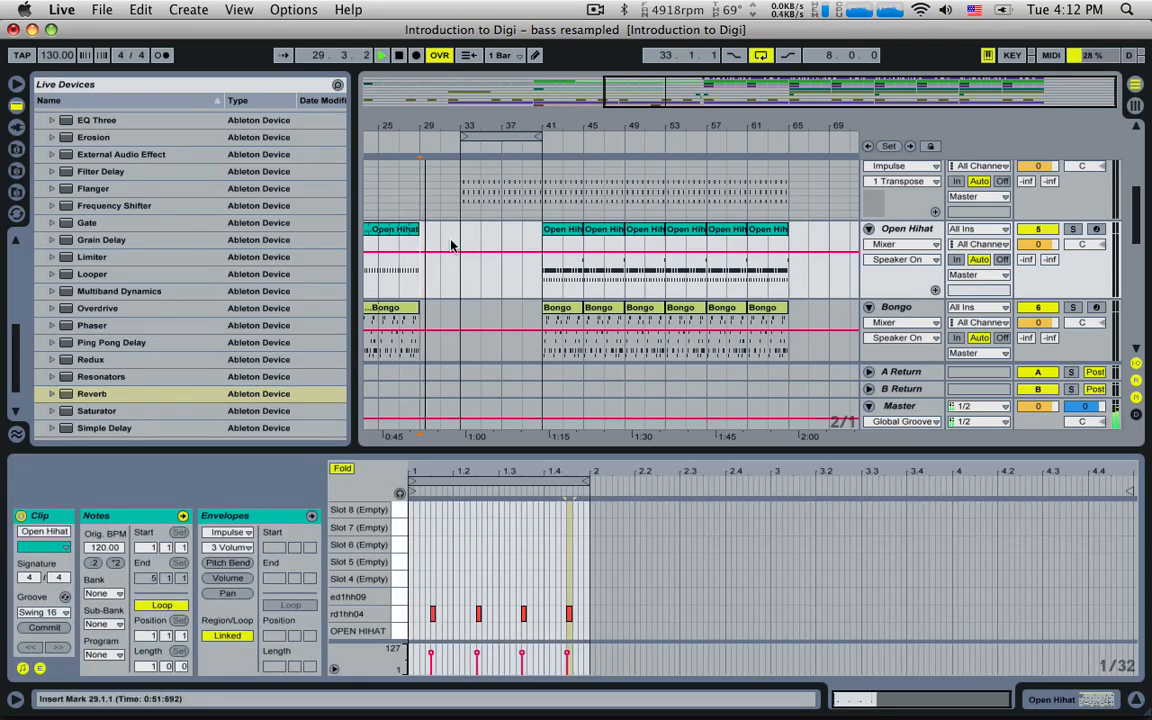
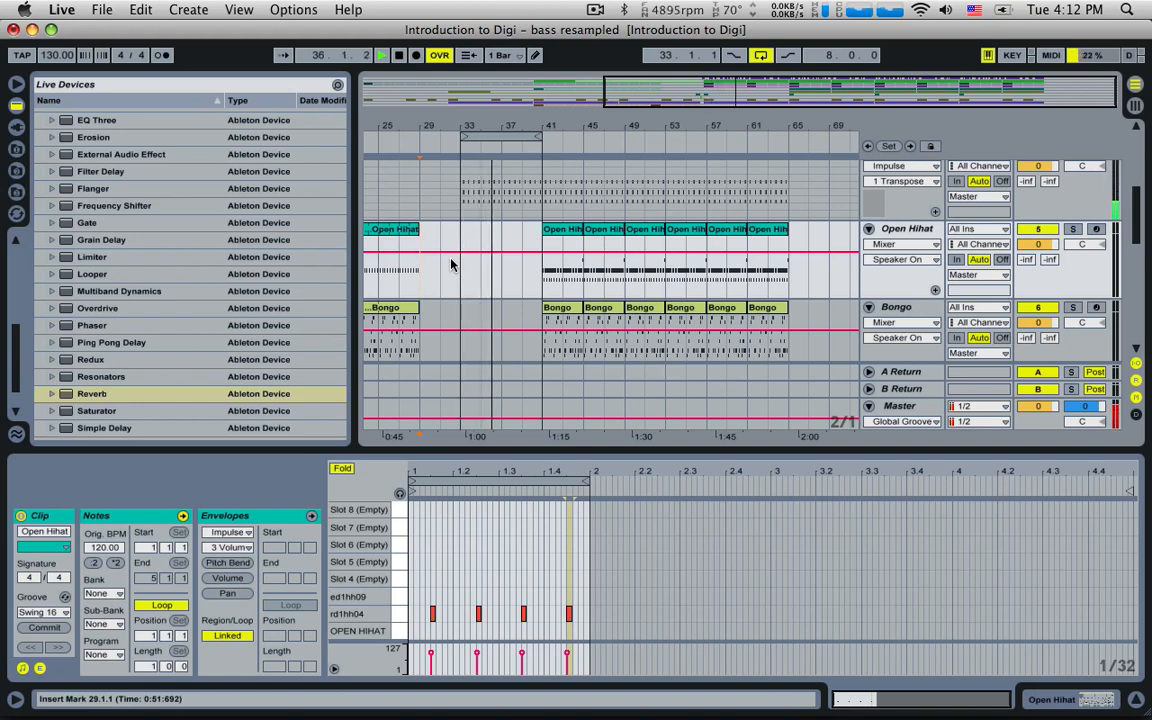
- Delete the Snare clips from 33.1.1 to 41.1.1 and play the drop from 31.1.1
{"action": "scroll", "coordinate": [475, 229], "scroll_direction": "up", "scroll_amount": 3}
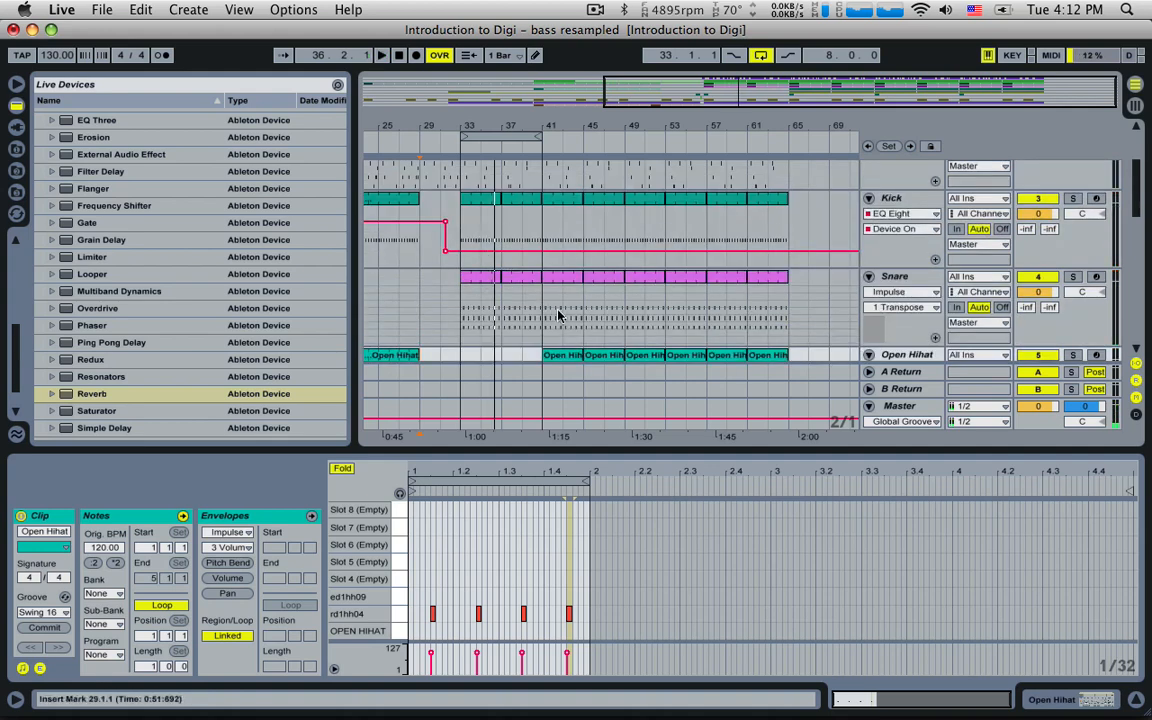
{"action": "left_click_drag", "start_coordinate": [543, 316], "coordinate": [457, 322]}
{"action": "key", "text": "Delete"}
{"action": "left_click", "coordinate": [441, 322]}
{"action": "key", "text": "space"}
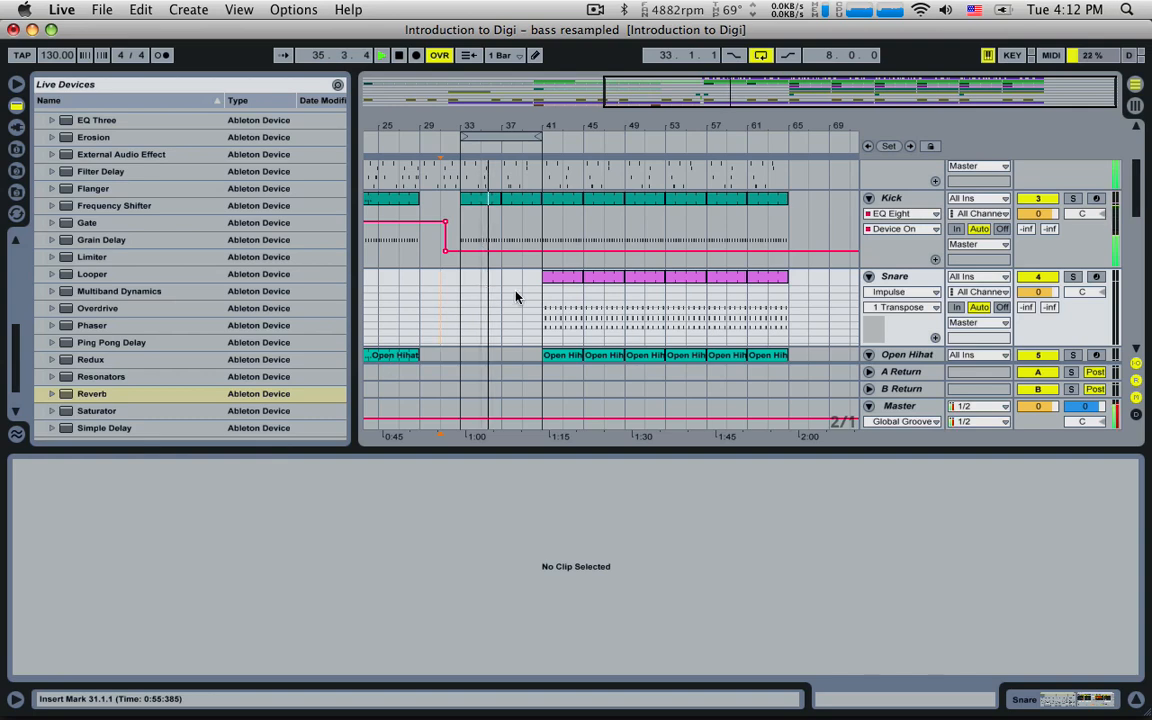
- Switch off the arrangement loop and delete the Snare and Bongo clips from 41.1.1 to 49.1.1
{"action": "left_click", "coordinate": [761, 56]}
{"action": "scroll", "coordinate": [641, 250], "scroll_direction": "down", "scroll_amount": 3}
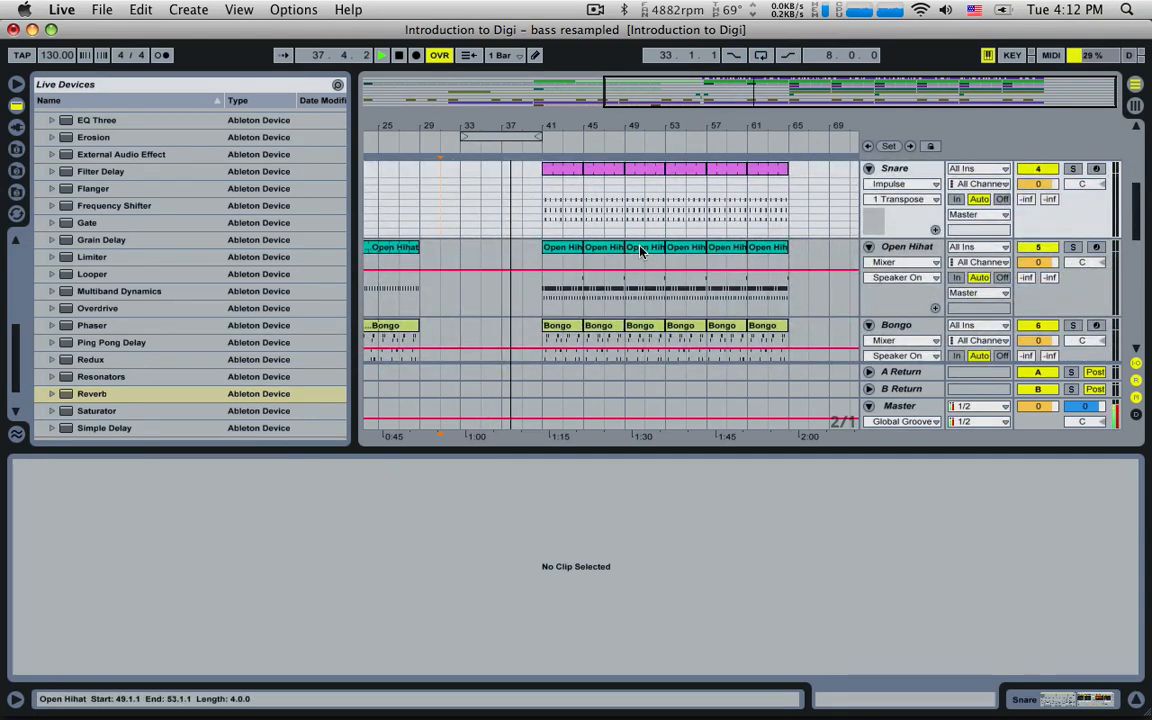
{"action": "left_click_drag", "start_coordinate": [626, 208], "coordinate": [543, 208]}
{"action": "scroll", "coordinate": [550, 345], "scroll_direction": "down", "scroll_amount": 1}
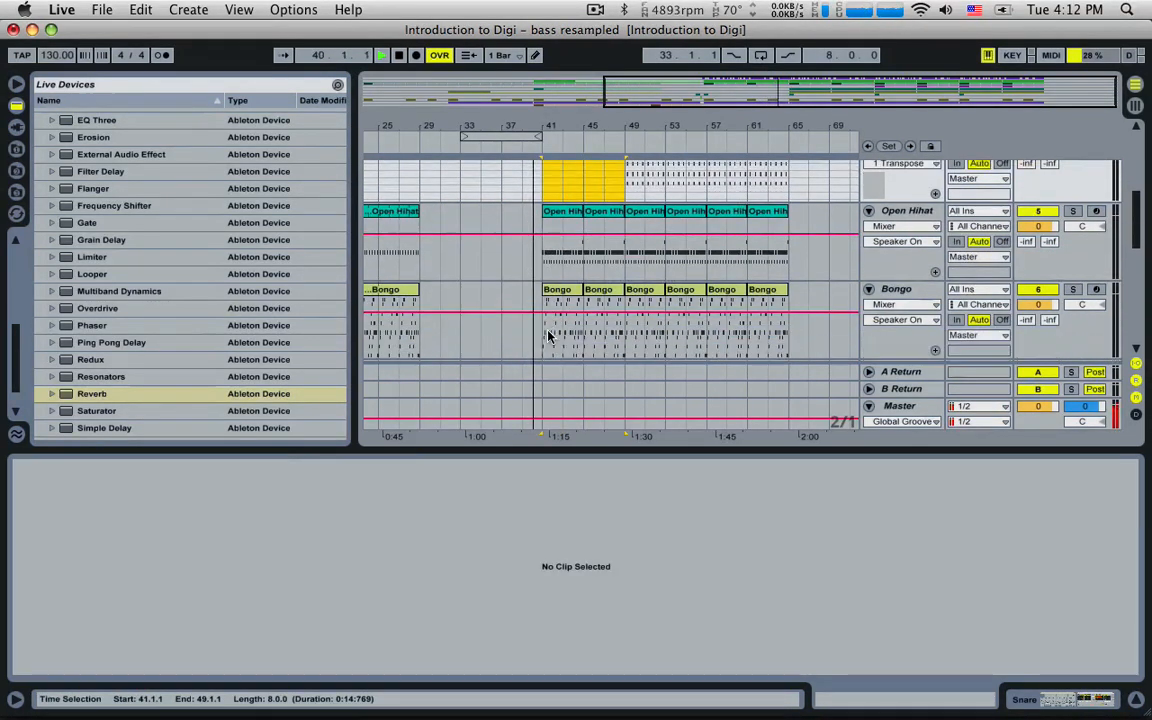
{"action": "left_click_drag", "start_coordinate": [548, 337], "coordinate": [622, 334]}
{"action": "key", "text": "Delete"}
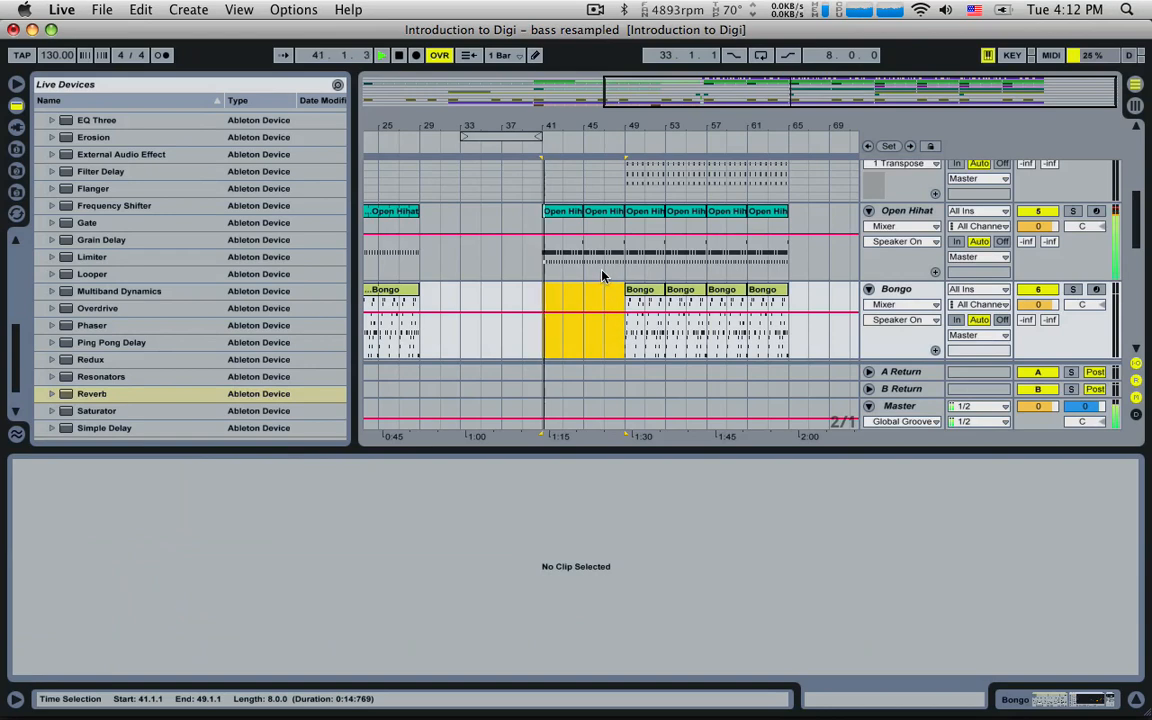
- Remove all rd1hh04 notes from the Open Hihat clip at 41.1.1 and play from its start
{"action": "scroll", "coordinate": [606, 277], "scroll_direction": "up", "scroll_amount": 1}
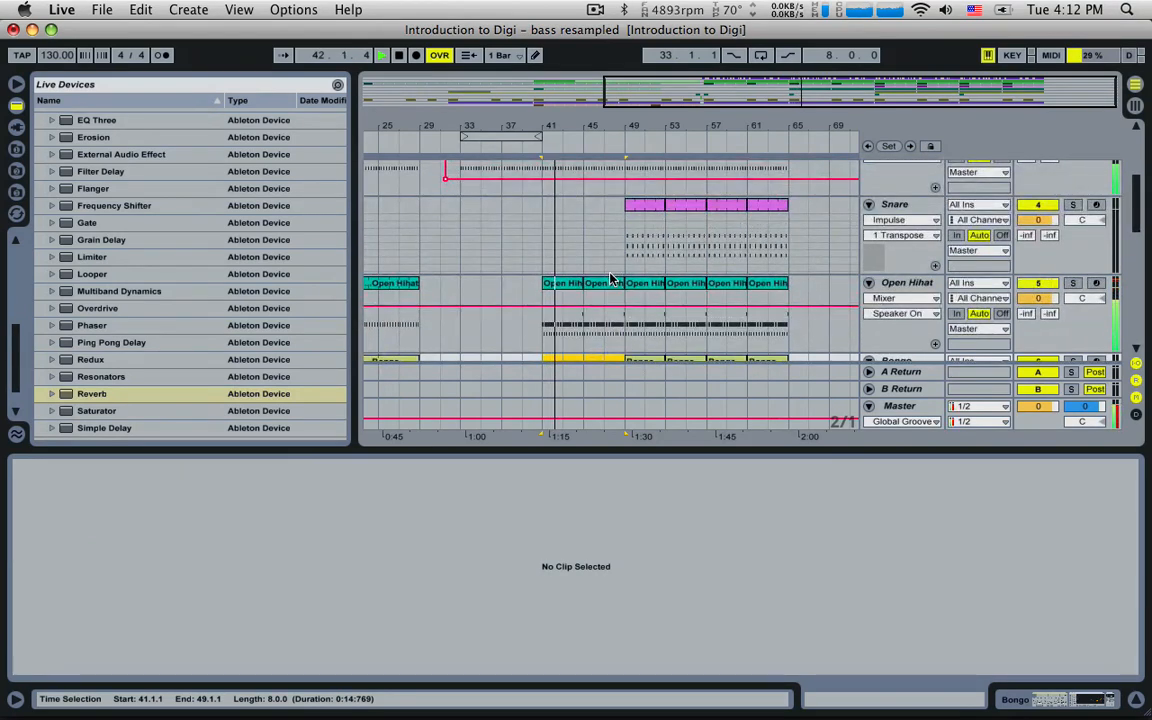
{"action": "left_click", "coordinate": [560, 283]}
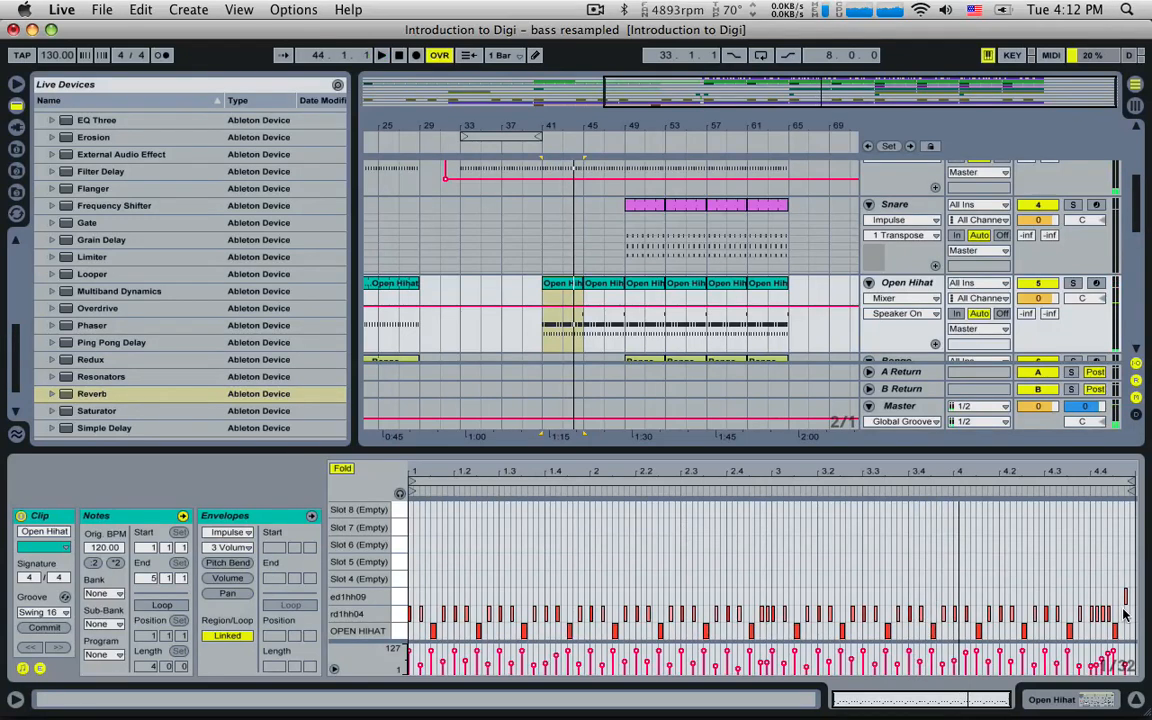
{"action": "key", "text": "space"}
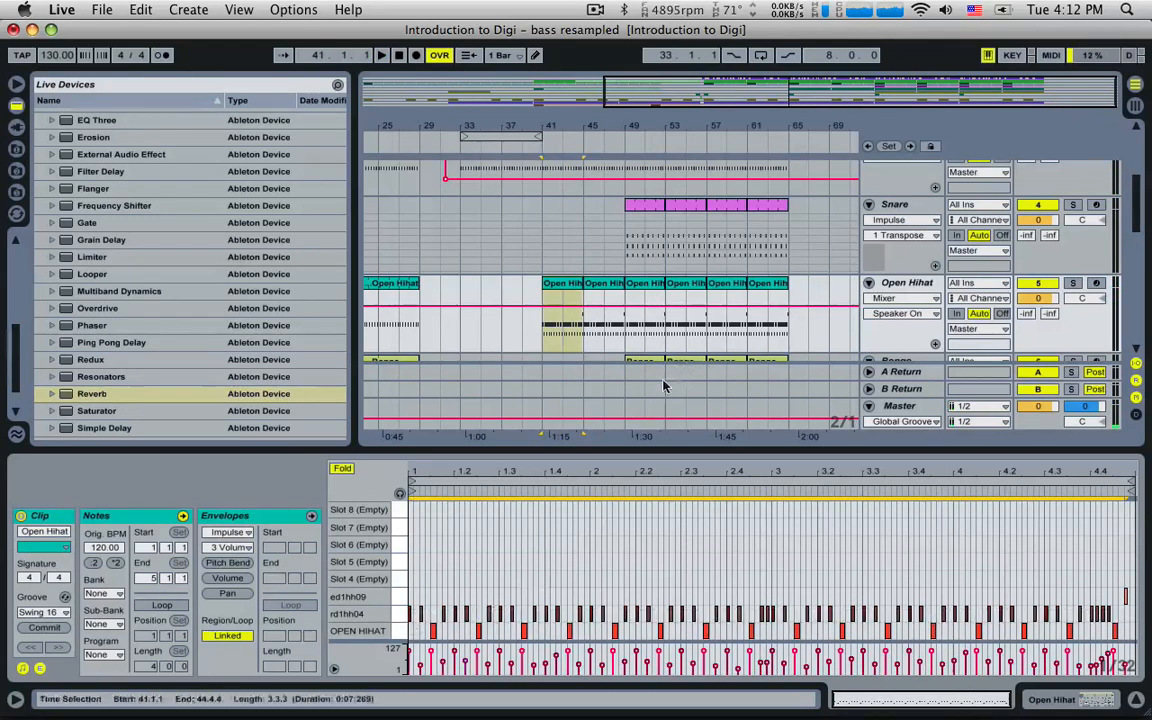
{"action": "key", "text": "super+z"}
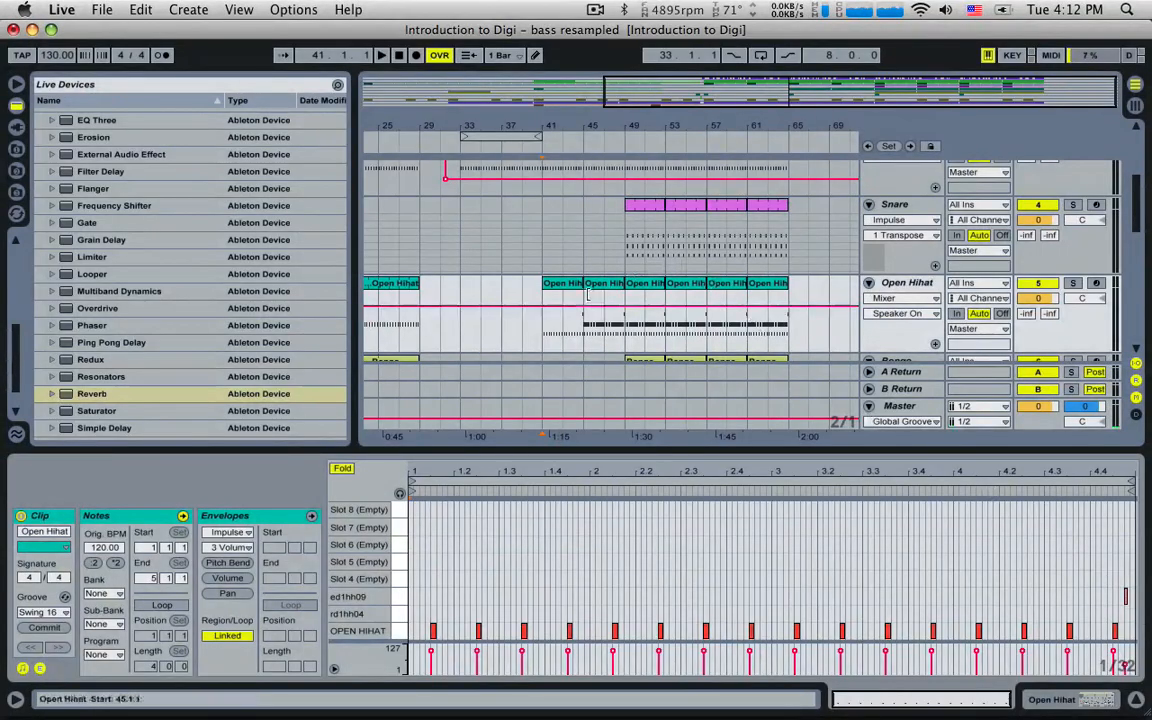
{"action": "key", "text": "space"}
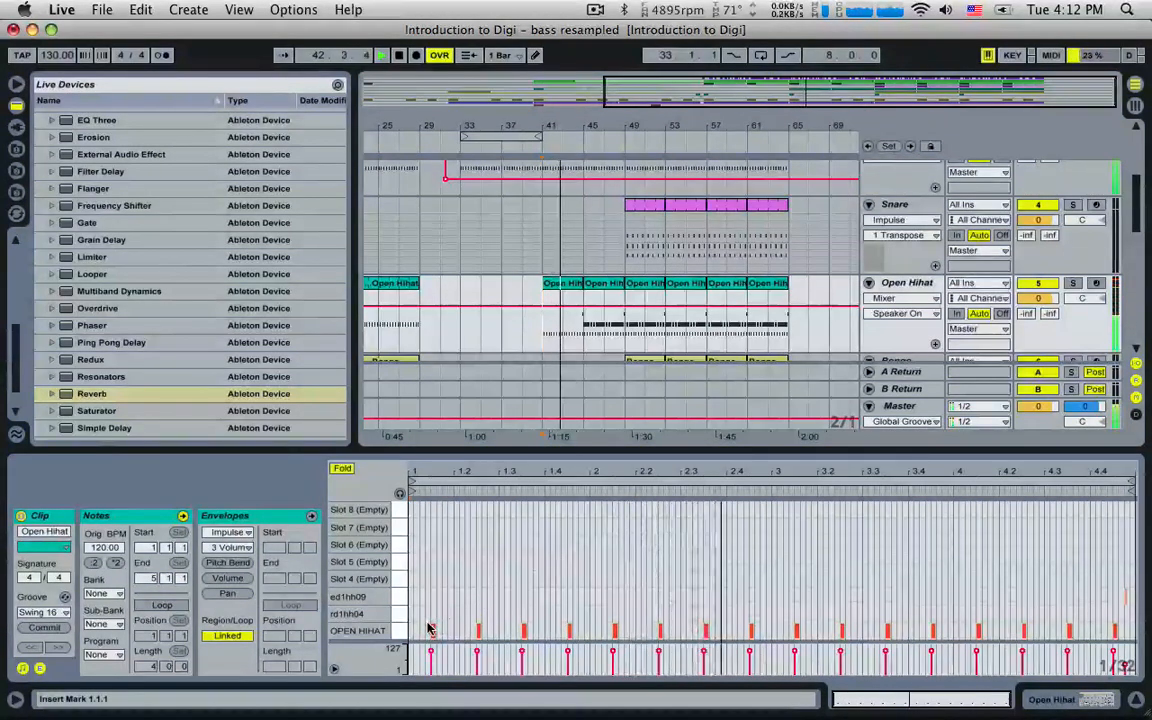
- Move the OPEN HIHAT notes in the Open Hihat clip at 41.1.1 to rd1hh04, auditioning ed1hh09 as an alternative
{"action": "left_click_drag", "start_coordinate": [428, 628], "coordinate": [1128, 645]}
{"action": "key", "text": "Up"}
{"action": "key", "text": "Up"}
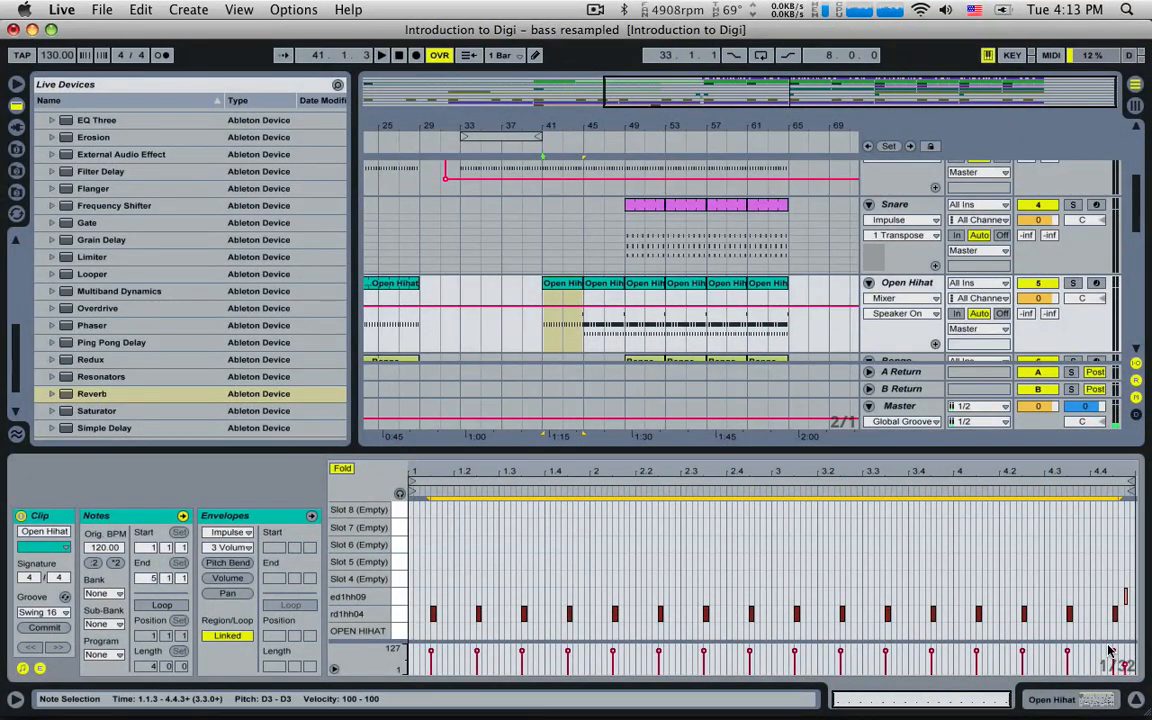
{"action": "key", "text": "space"}
{"action": "key", "text": "Up"}
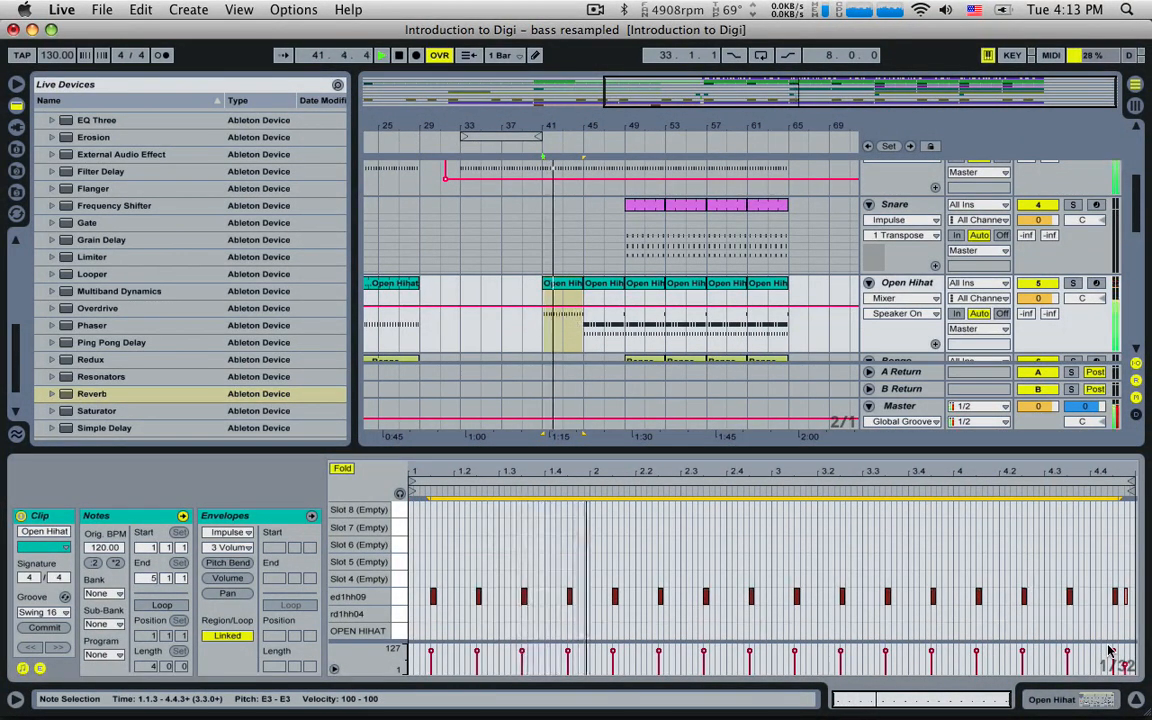
{"action": "key", "text": "Down"}
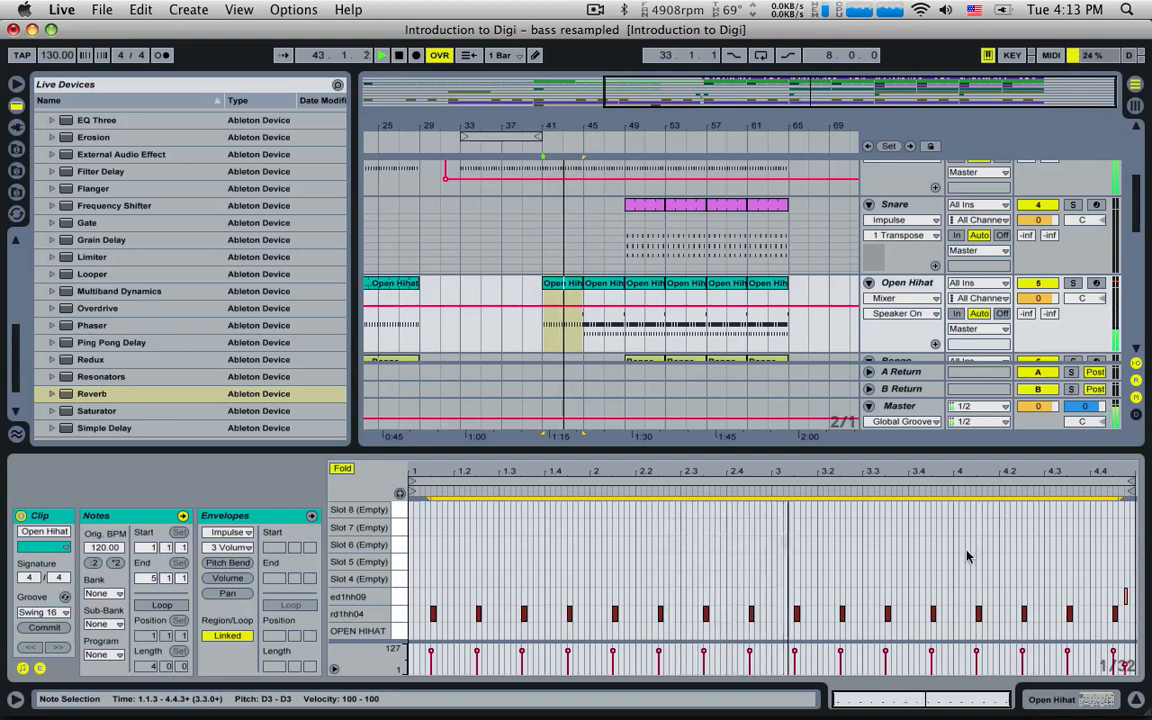
- Duplicate the edited Open Hihat clip from 41.1.1 onto 45.1.1, replacing the clip there
{"action": "left_click", "coordinate": [566, 287]}
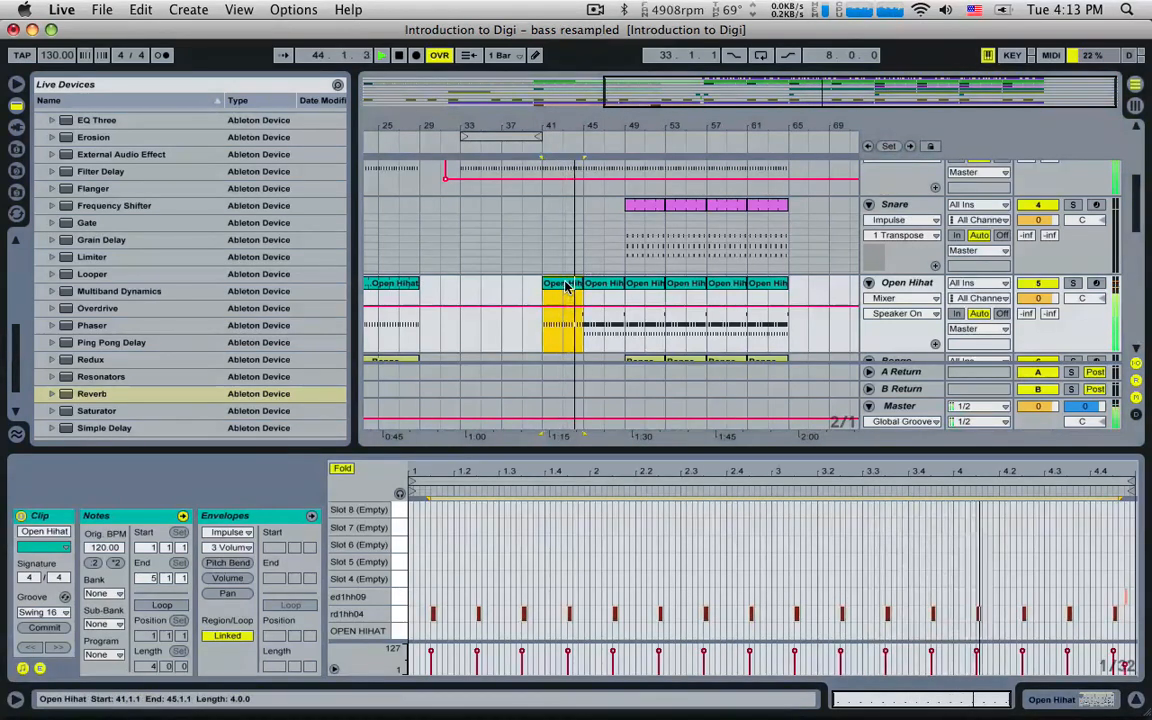
{"action": "key", "text": "Right"}
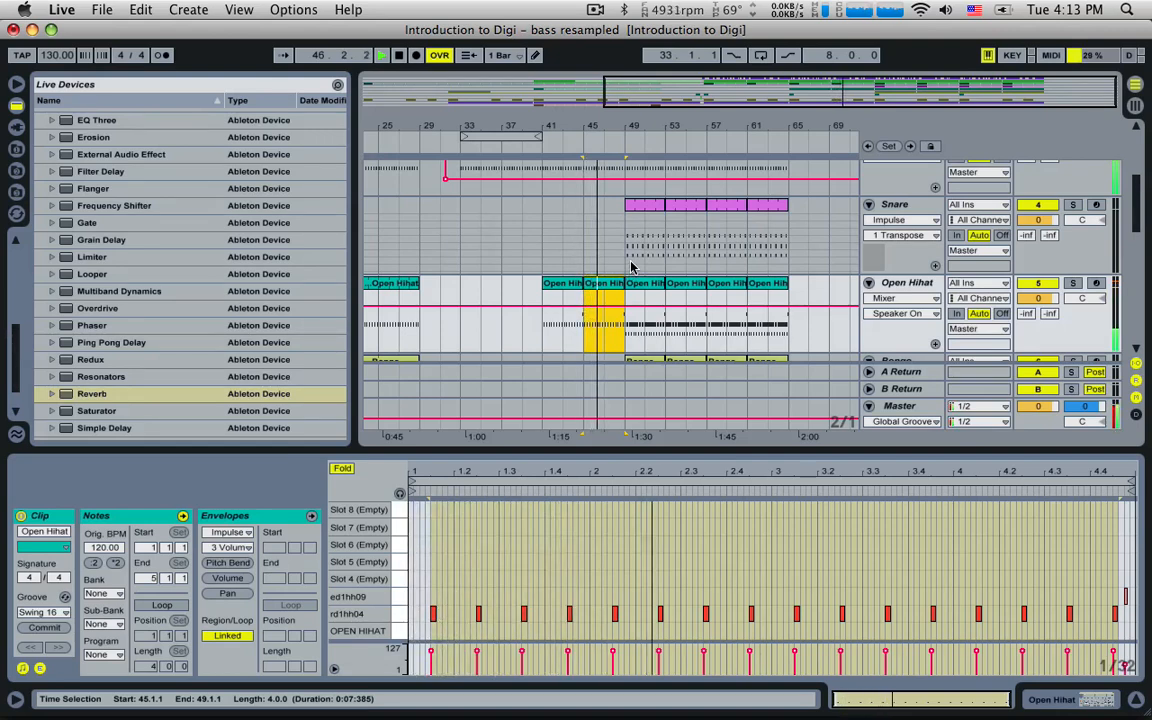
{"action": "left_click_drag", "start_coordinate": [733, 98], "coordinate": [733, 132]}
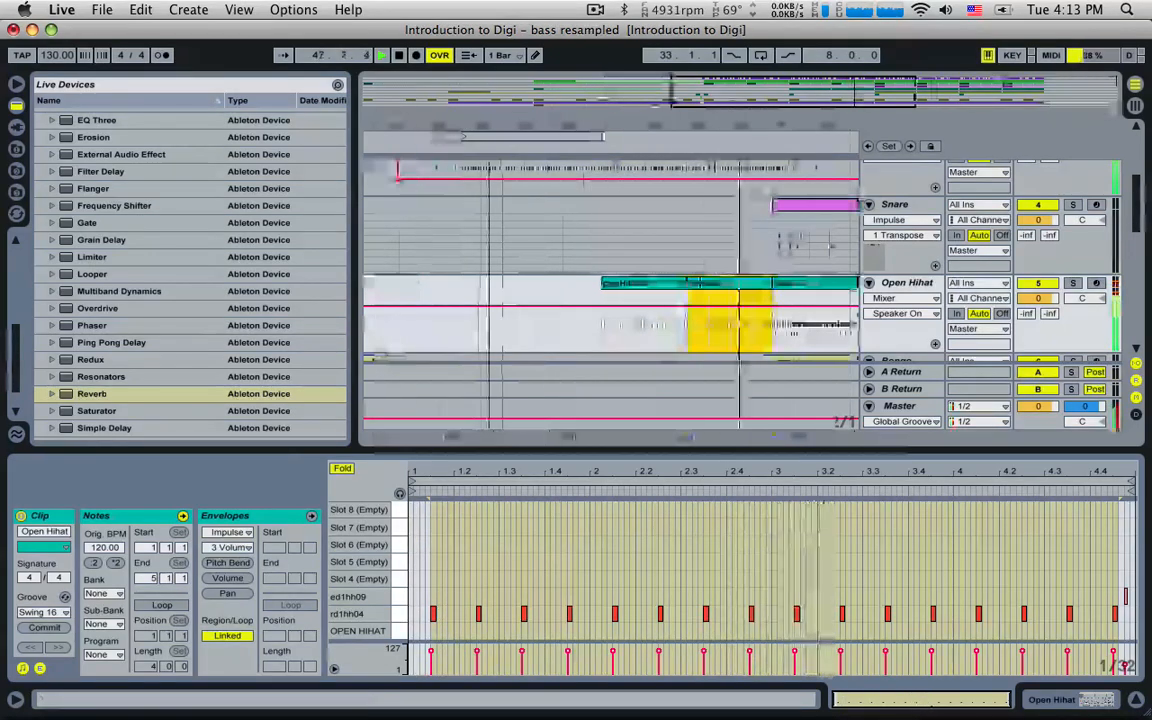
{"action": "left_click", "coordinate": [692, 195]}
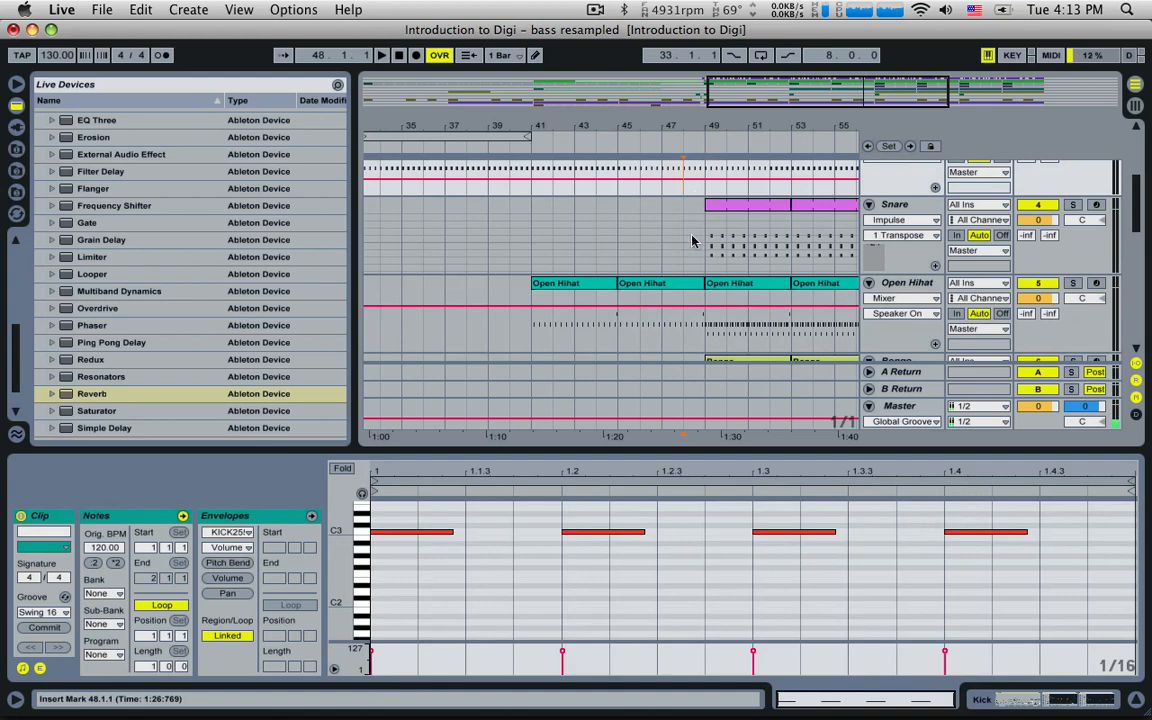
- Split the bar from 48.1.1 to 49.1.1 off the Kick clip as a separate clip
{"action": "left_click_drag", "start_coordinate": [805, 125], "coordinate": [750, 95]}
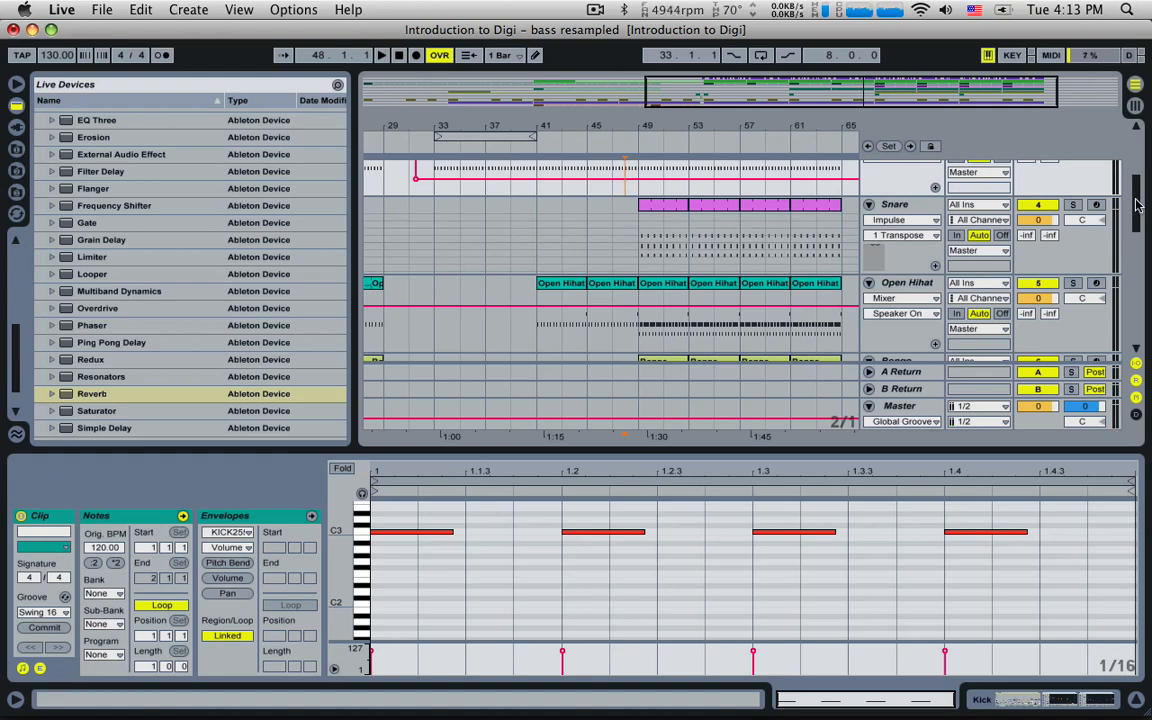
{"action": "scroll", "coordinate": [1137, 205], "scroll_direction": "up", "scroll_amount": 3}
{"action": "left_click", "coordinate": [628, 207]}
{"action": "key", "text": "space"}
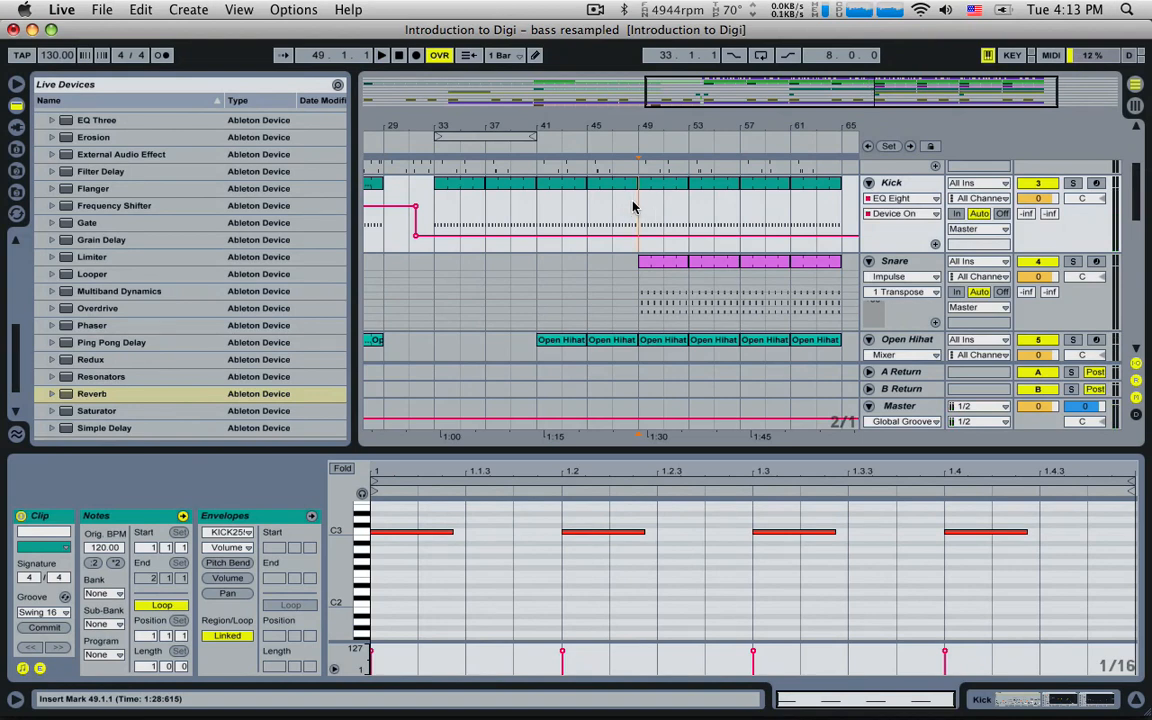
{"action": "left_click_drag", "start_coordinate": [632, 207], "coordinate": [623, 207]}
{"action": "left_click_drag", "start_coordinate": [443, 204], "coordinate": [807, 218]}
{"action": "left_click_drag", "start_coordinate": [612, 207], "coordinate": [818, 309]}
{"action": "left_click", "coordinate": [590, 215]}
{"action": "left_click_drag", "start_coordinate": [740, 93], "coordinate": [657, 214]}
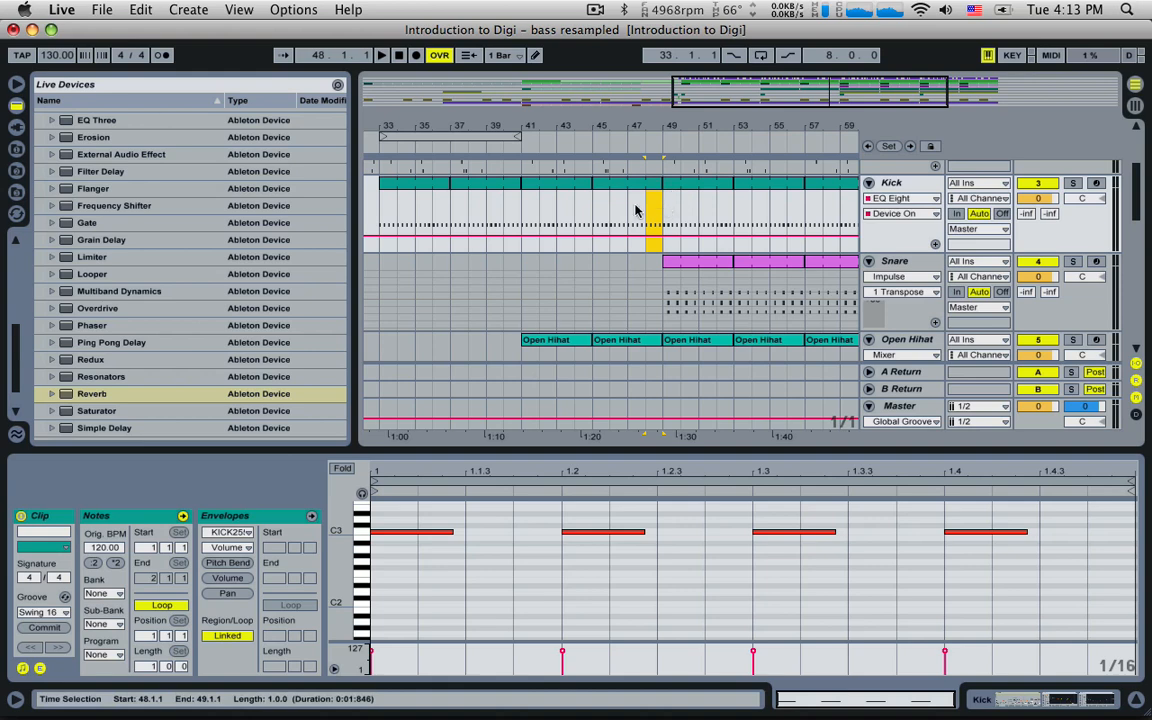
{"action": "left_click", "coordinate": [657, 209]}
{"action": "left_click_drag", "start_coordinate": [654, 208], "coordinate": [660, 207]}
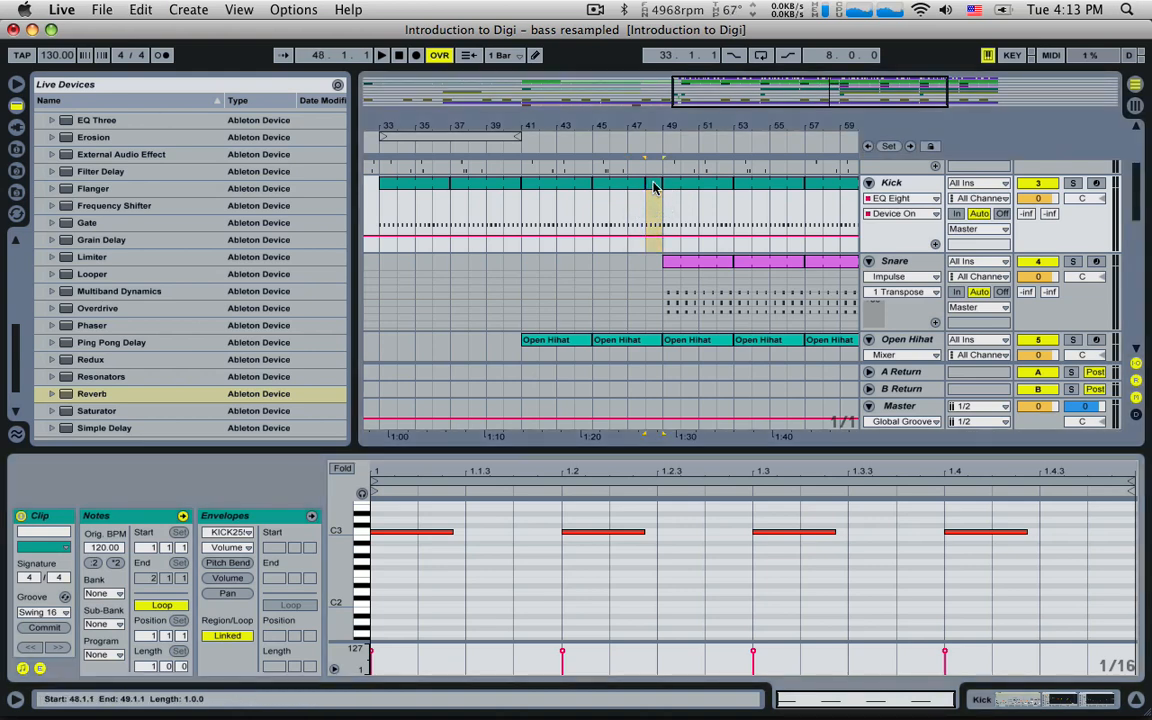
- Shift the second, third and fourth C3 notes of the Kick clip at 48.1.1 to 1.1.4, 1.2.3 and 1.3.2
{"action": "left_click", "coordinate": [647, 204]}
{"action": "key", "text": "space"}
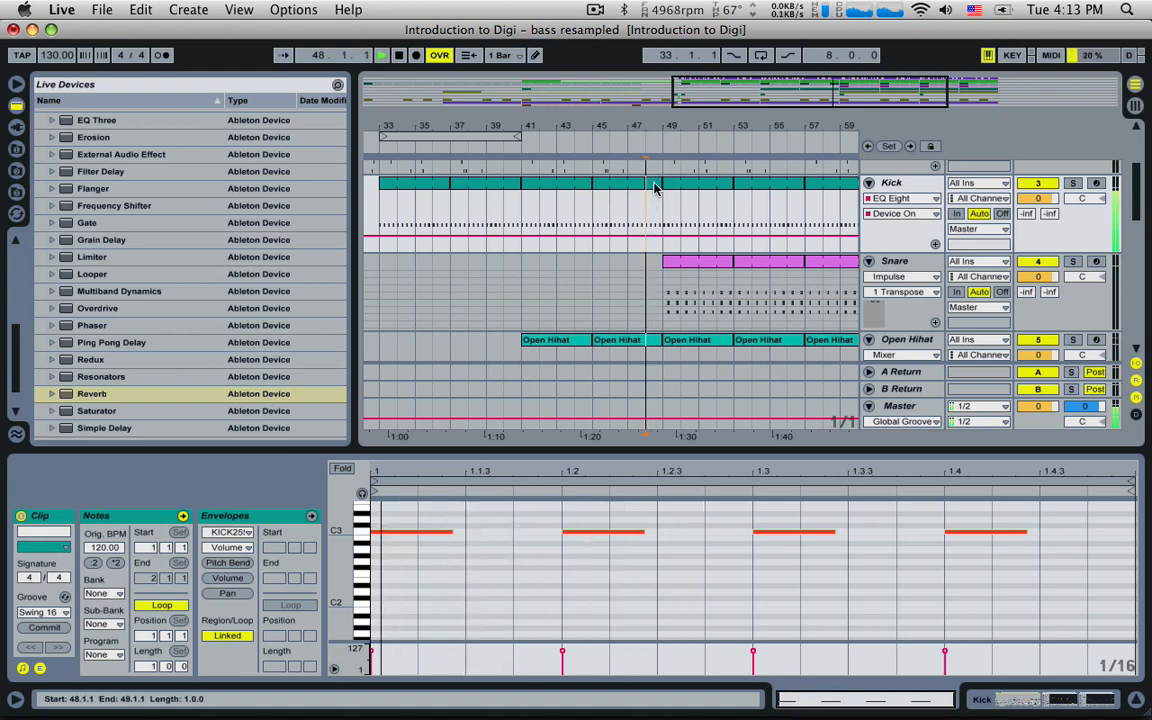
{"action": "left_click", "coordinate": [654, 185]}
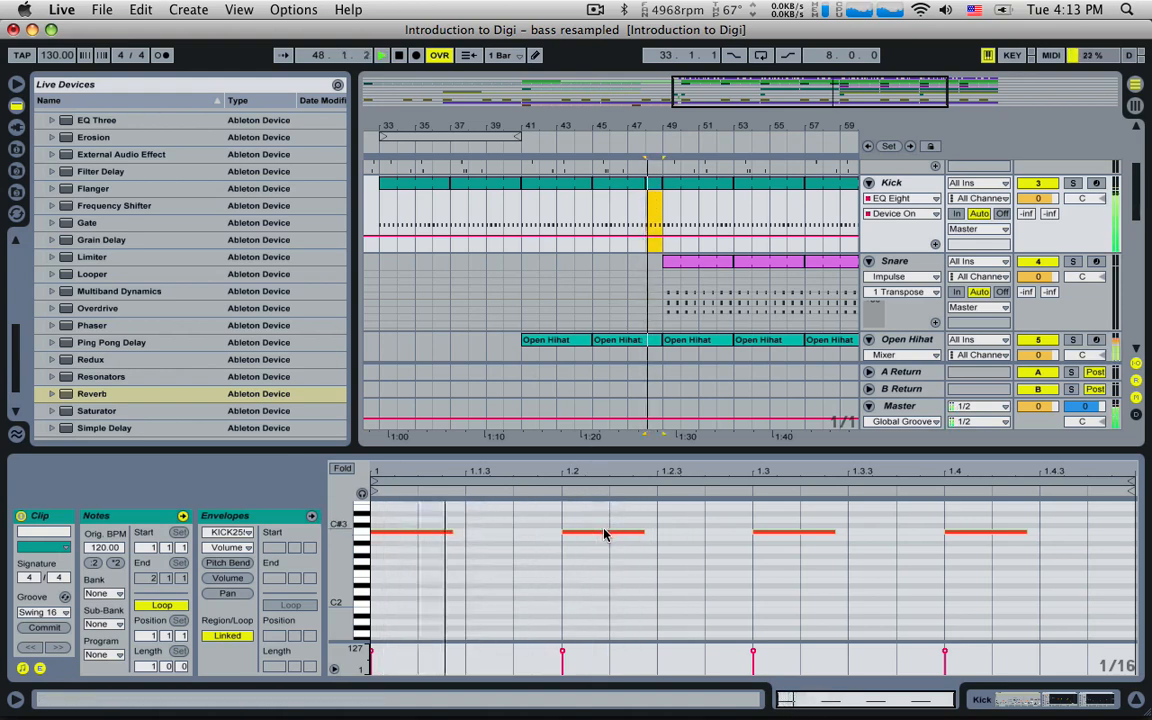
{"action": "key", "text": "space"}
{"action": "left_click_drag", "start_coordinate": [607, 532], "coordinate": [568, 537]}
{"action": "key", "text": "space"}
{"action": "mouse_move", "coordinate": [789, 535]}
{"action": "left_mouse_down"}
{"action": "mouse_move", "coordinate": [625, 532]}
{"action": "mouse_move", "coordinate": [695, 537]}
{"action": "left_mouse_up"}
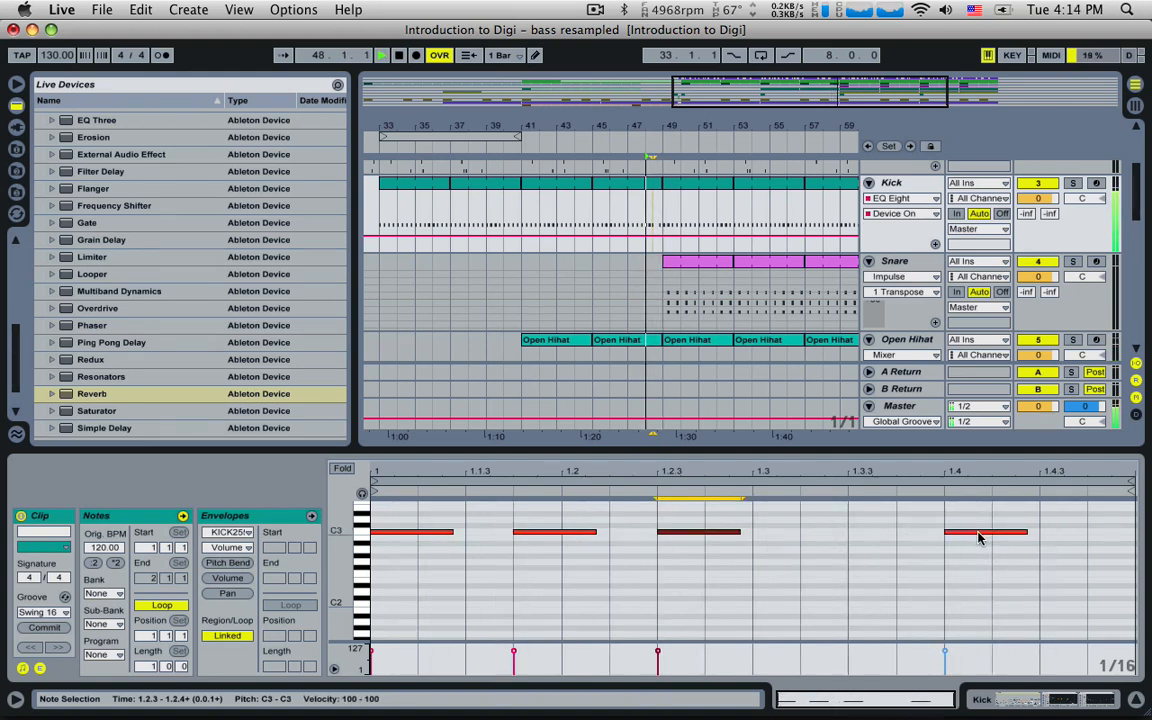
{"action": "left_click_drag", "start_coordinate": [984, 535], "coordinate": [840, 537]}
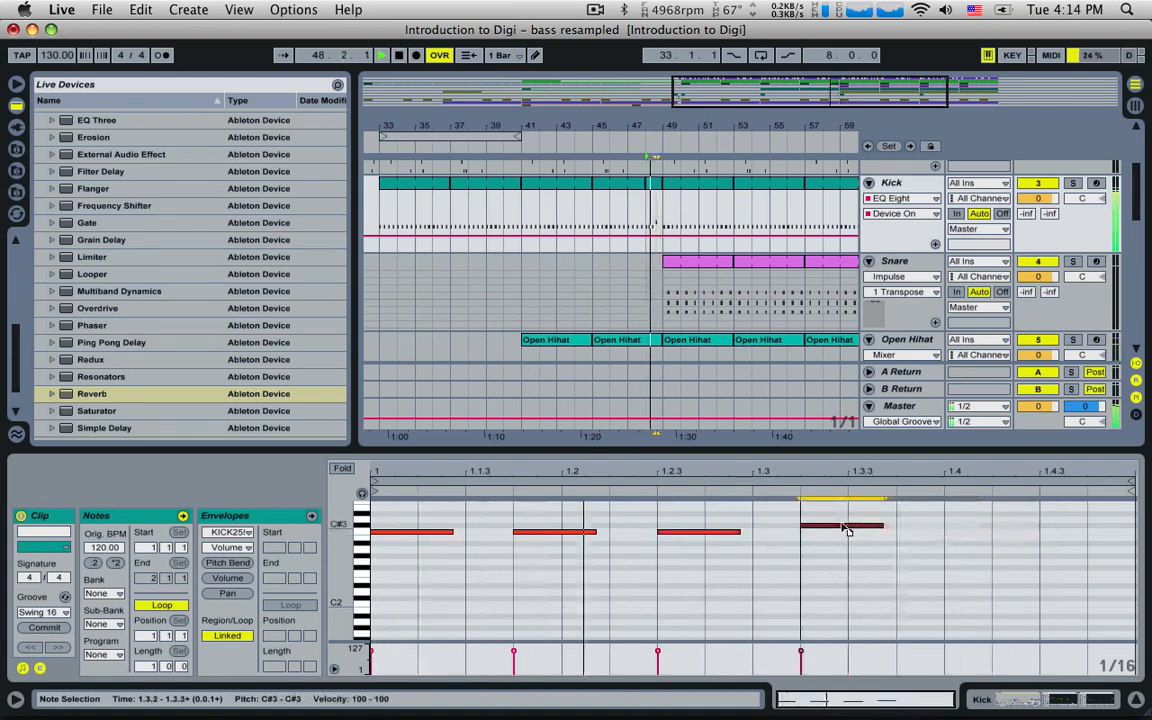
- Add C3 notes at 1.4.1, 1.4.3 and 1.4.4 in the one-bar Kick clip and play it from 48.1.1
{"action": "double_click", "coordinate": [958, 535]}
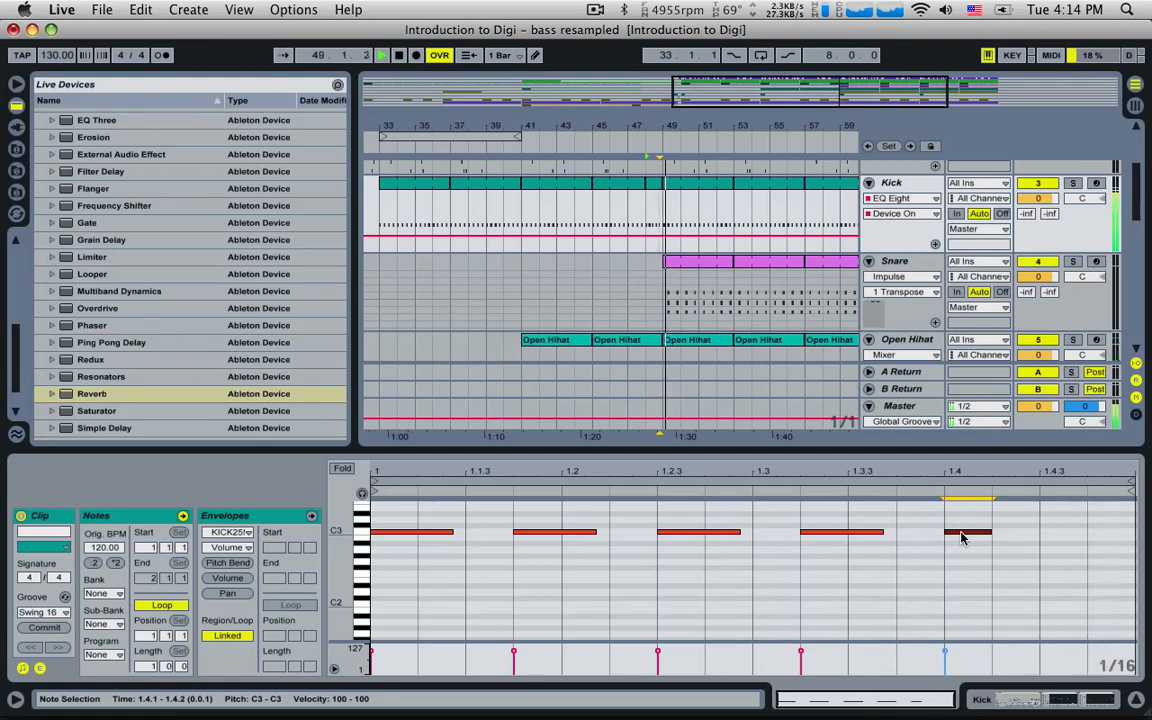
{"action": "key", "text": "space"}
{"action": "key", "text": "space"}
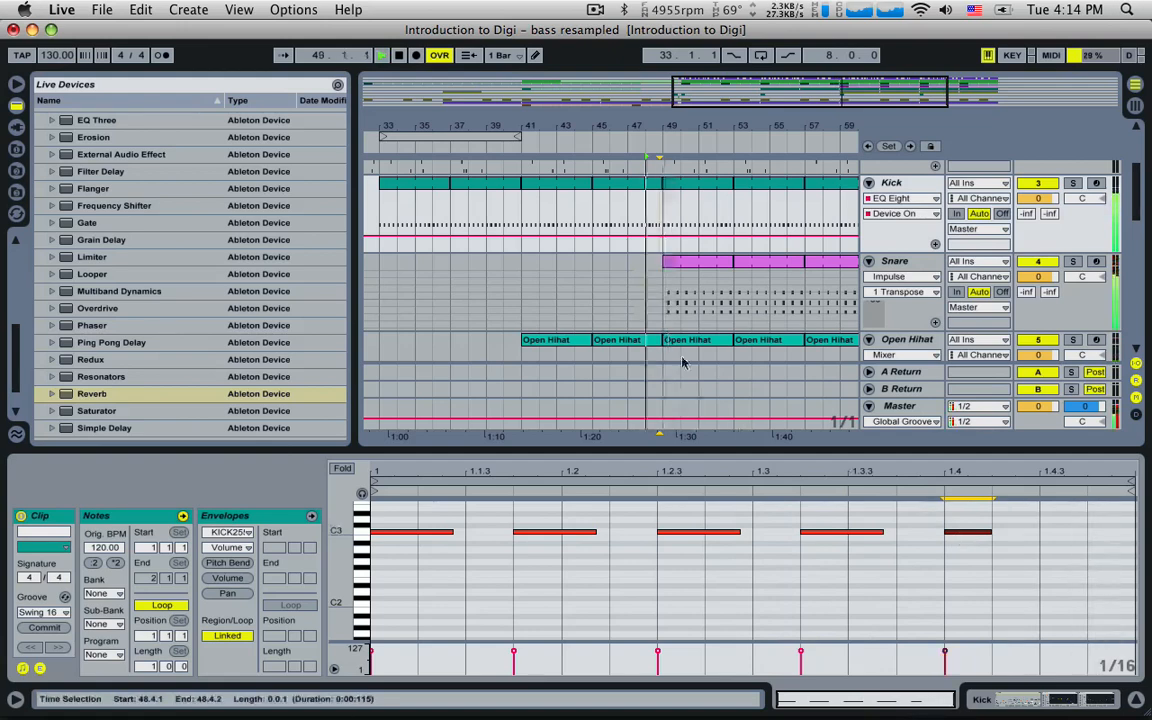
{"action": "right_click", "coordinate": [965, 532]}
{"action": "left_click", "coordinate": [1062, 538]}
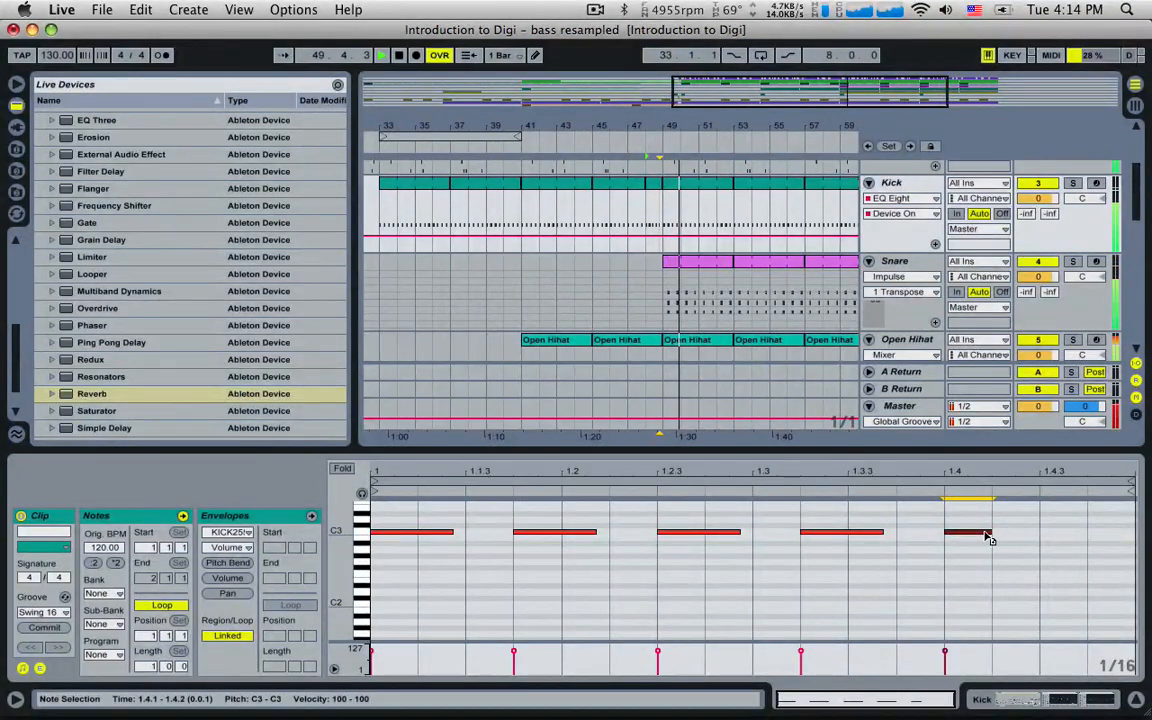
{"action": "double_click", "coordinate": [1047, 536]}
{"action": "double_click", "coordinate": [1097, 535]}
{"action": "key", "text": "space"}
{"action": "key", "text": "space"}
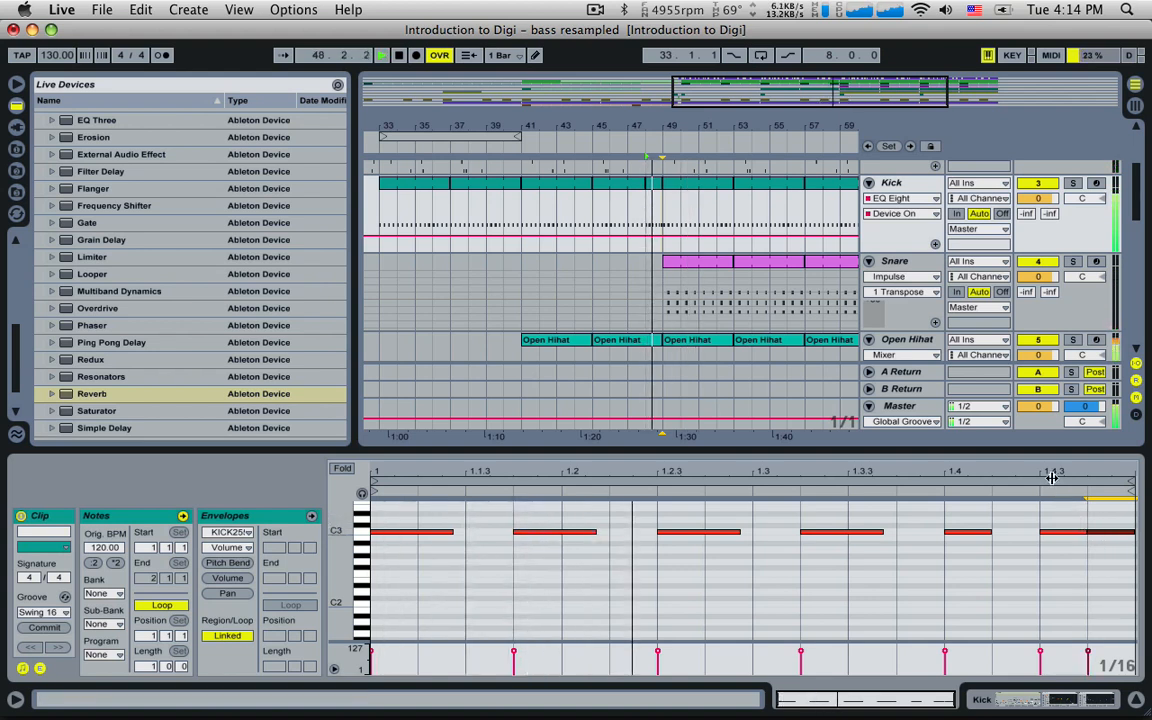
- Remove the Open Hihat bar from 48.1.1 to 49.1.1 and play from 48.1.1
{"action": "left_click", "coordinate": [651, 295]}
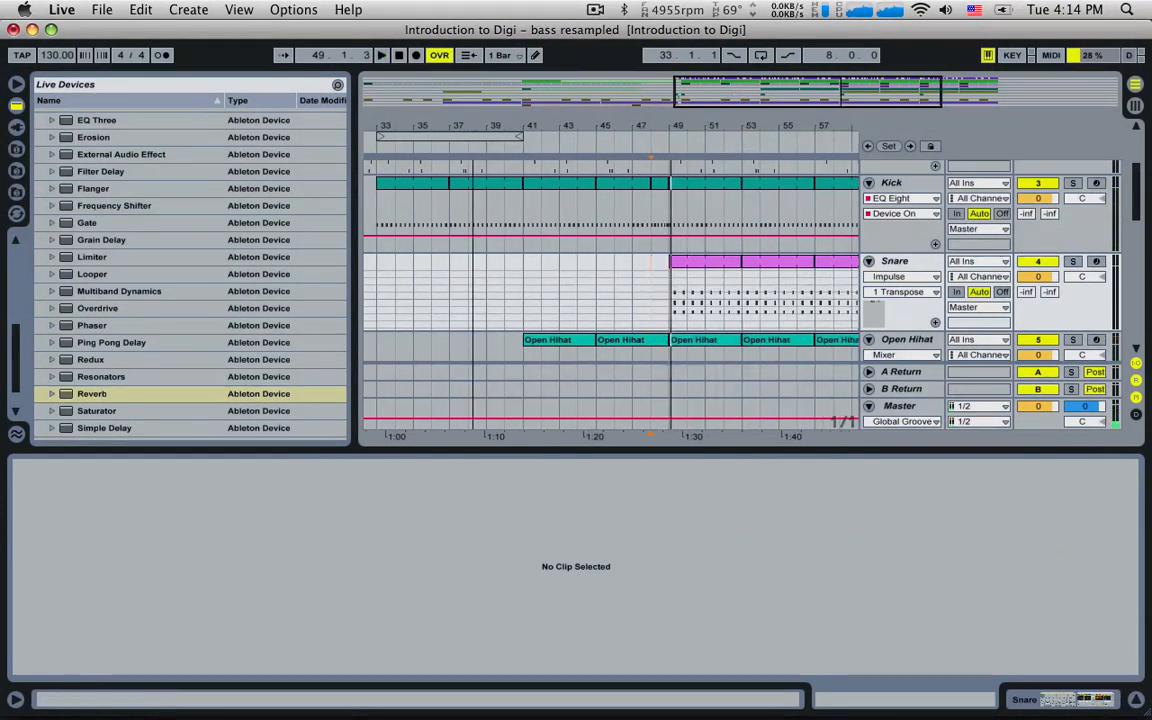
{"action": "scroll", "coordinate": [652, 343], "scroll_direction": "down", "scroll_amount": 3}
{"action": "scroll", "coordinate": [652, 343], "scroll_direction": "up", "scroll_amount": 2}
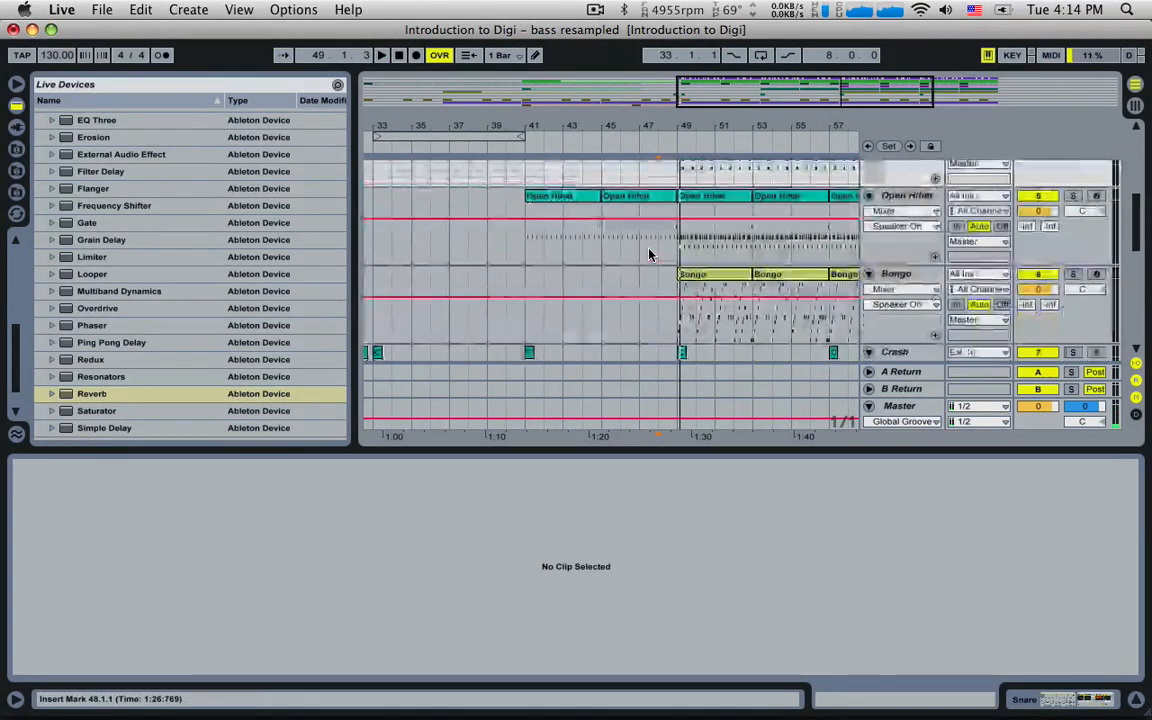
{"action": "key", "text": "space"}
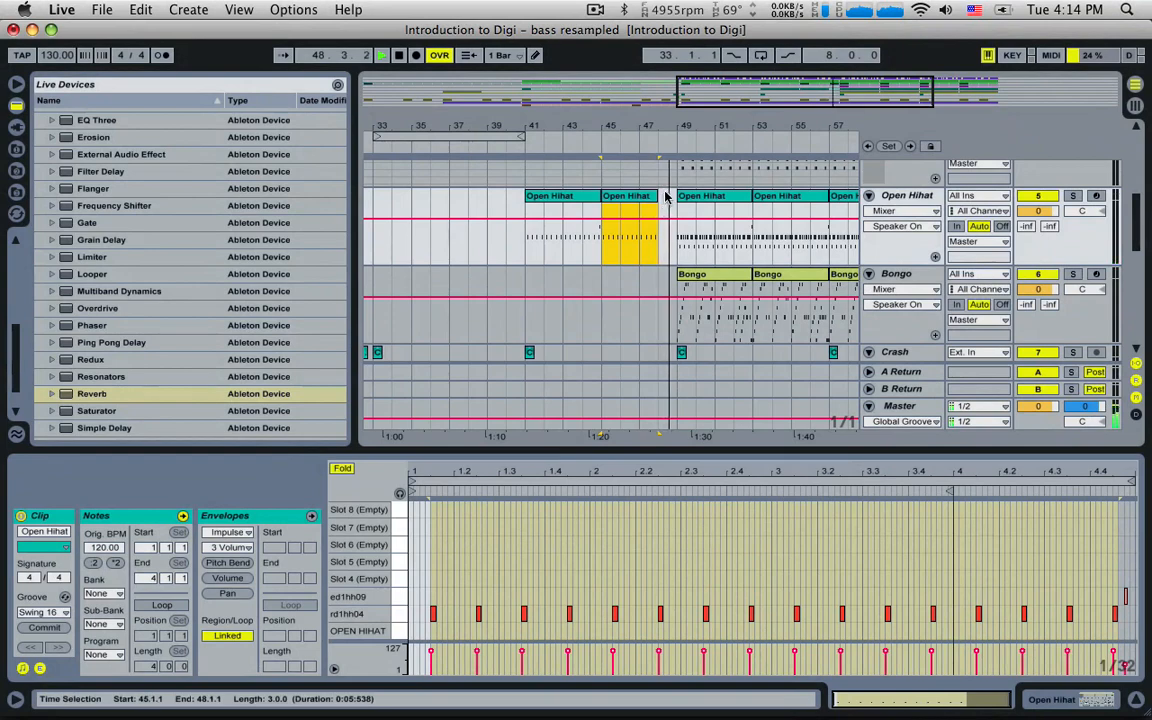
- Copy the reversed CRASH13 clip at 32.2.1 to 48.3.1 on the Crash track and play the transition from 47.3.1
{"action": "left_click_drag", "start_coordinate": [812, 85], "coordinate": [792, 65]}
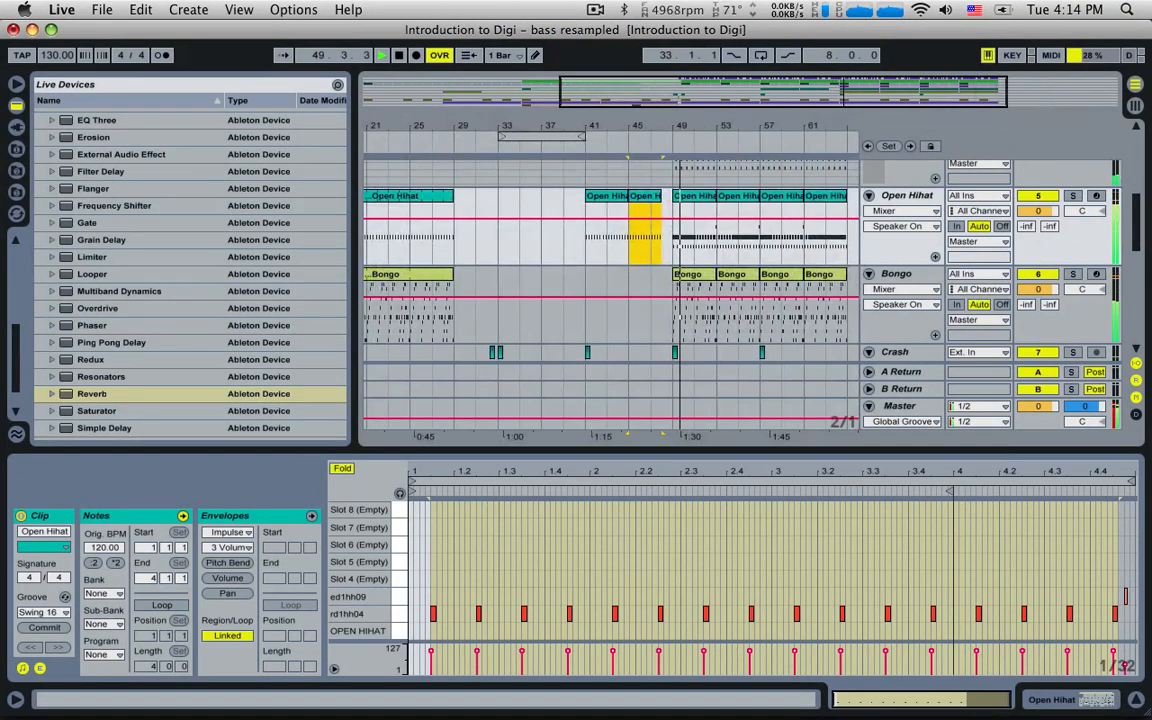
{"action": "scroll", "coordinate": [674, 357], "scroll_direction": "down", "scroll_amount": 3}
{"action": "key", "text": "space"}
{"action": "left_click", "coordinate": [673, 281]}
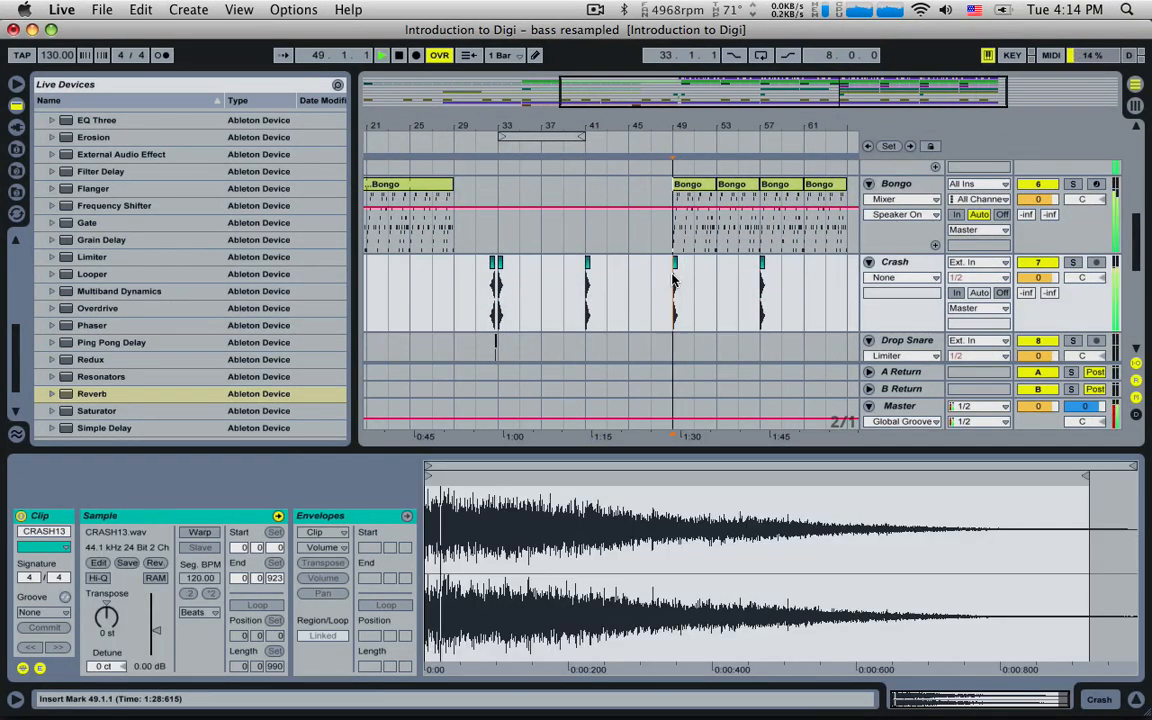
{"action": "scroll", "coordinate": [670, 297], "scroll_direction": "down", "scroll_amount": 3}
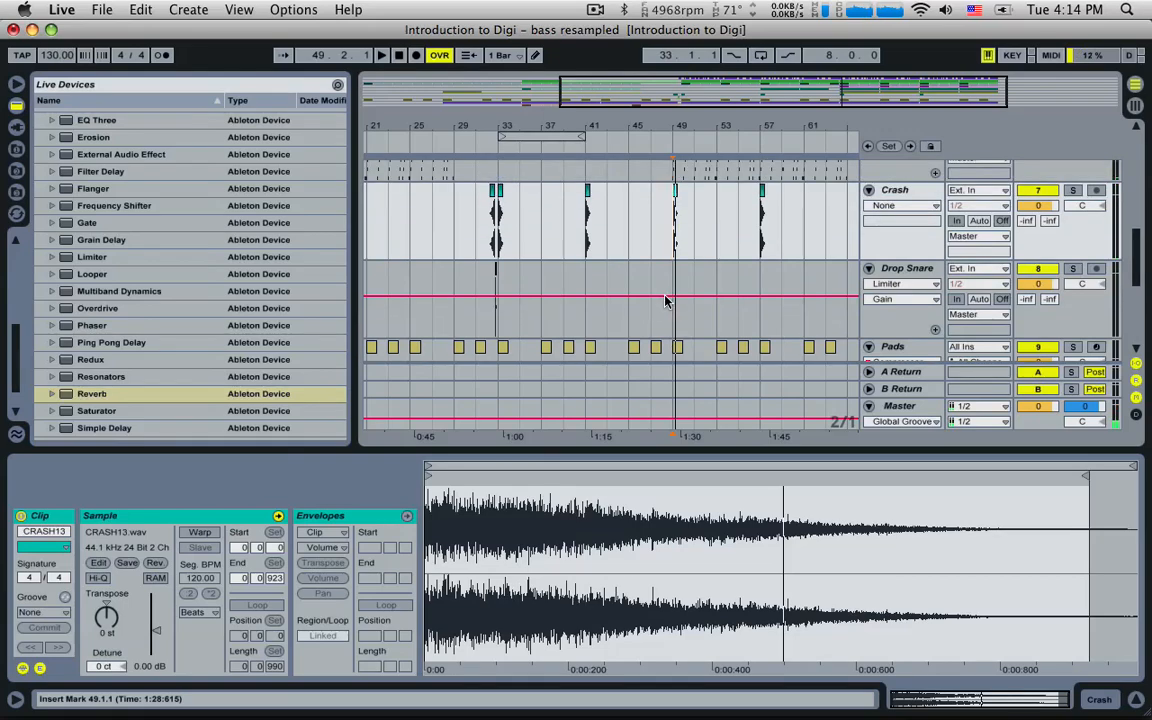
{"action": "left_click_drag", "start_coordinate": [667, 95], "coordinate": [687, 125]}
{"action": "left_click", "coordinate": [456, 225]}
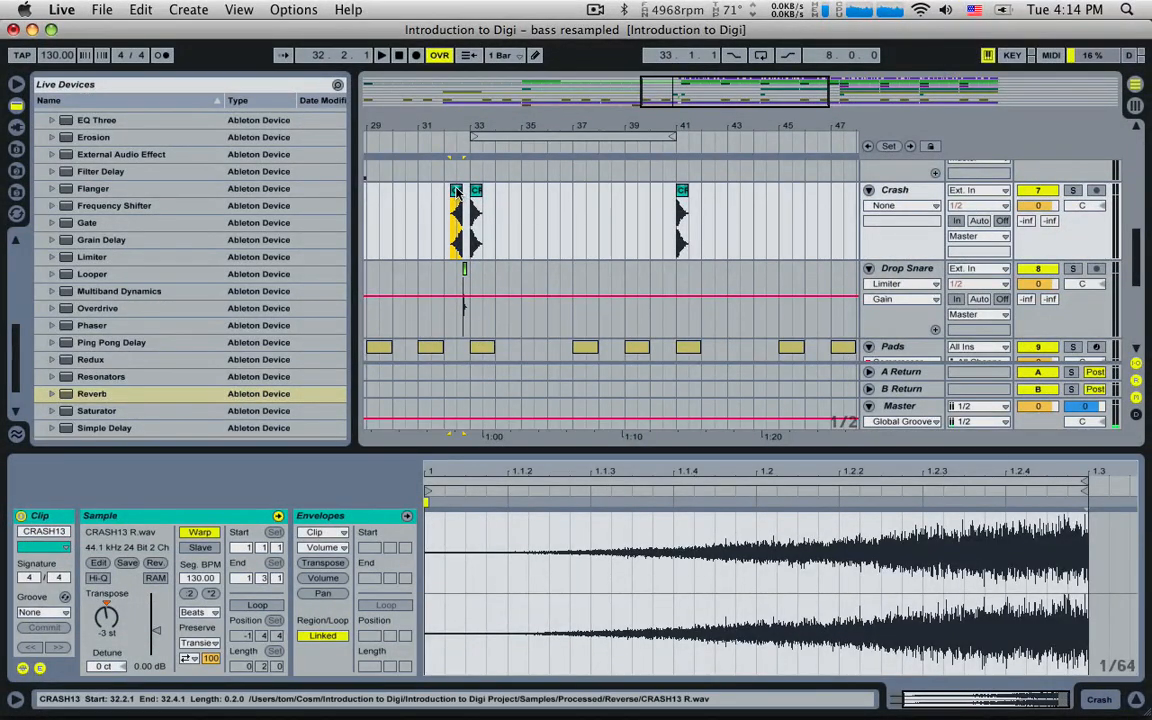
{"action": "left_click_drag", "start_coordinate": [694, 94], "coordinate": [774, 106]}
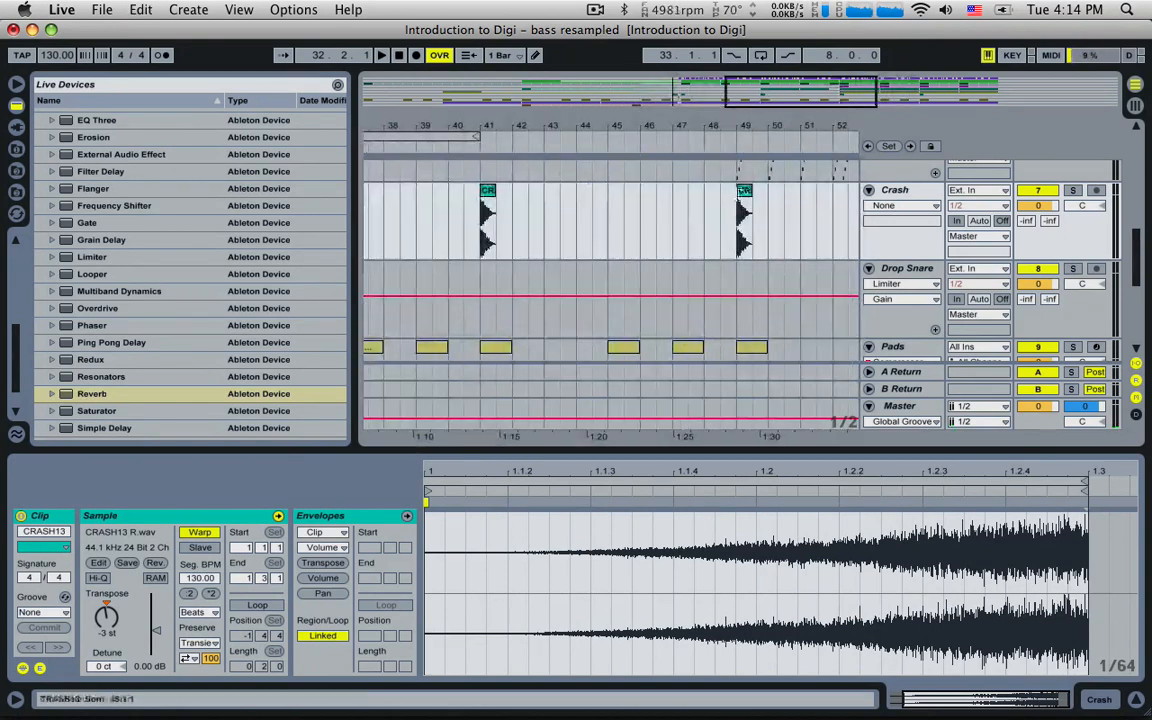
{"action": "left_click", "coordinate": [721, 214]}
{"action": "key", "text": "super+v"}
{"action": "key", "text": "space"}
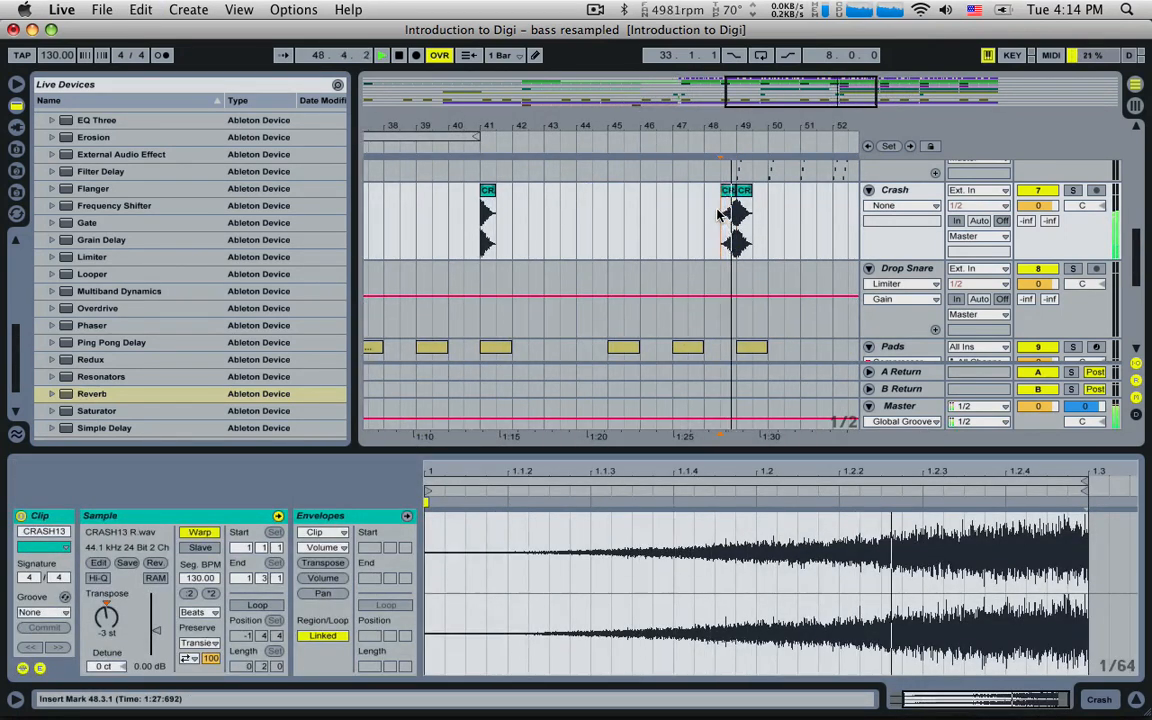
{"action": "left_click", "coordinate": [684, 231]}
{"action": "key", "text": "space"}
{"action": "key", "text": "space"}
- Delete the Pads clips from 33.1.1 to 41.1.1 and play the drop from 32.1.1
{"action": "scroll", "coordinate": [714, 264], "scroll_direction": "down", "scroll_amount": 4}
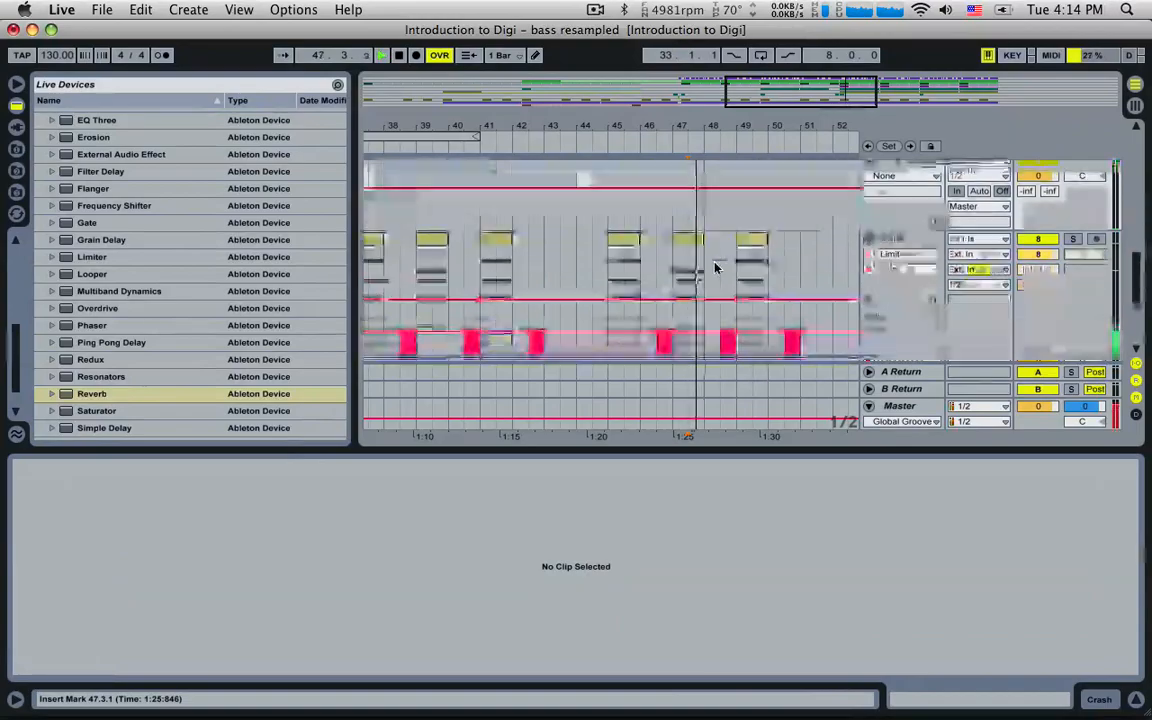
{"action": "left_click_drag", "start_coordinate": [779, 103], "coordinate": [732, 91]}
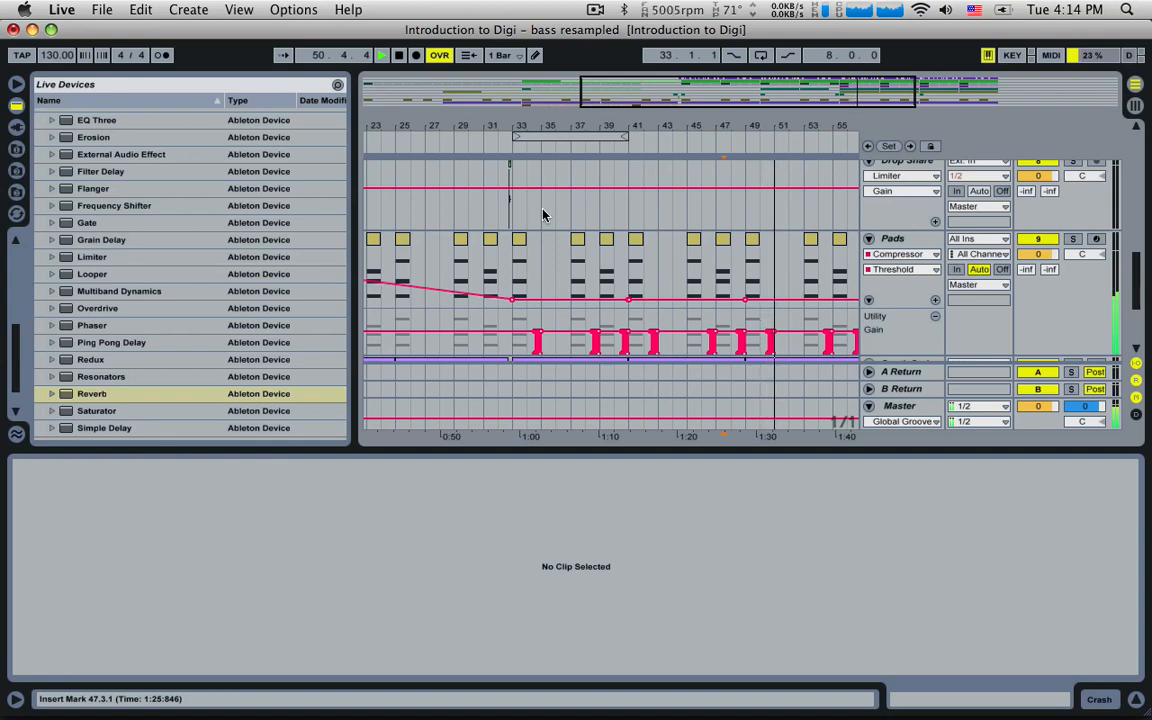
{"action": "scroll", "coordinate": [543, 214], "scroll_direction": "down", "scroll_amount": 2}
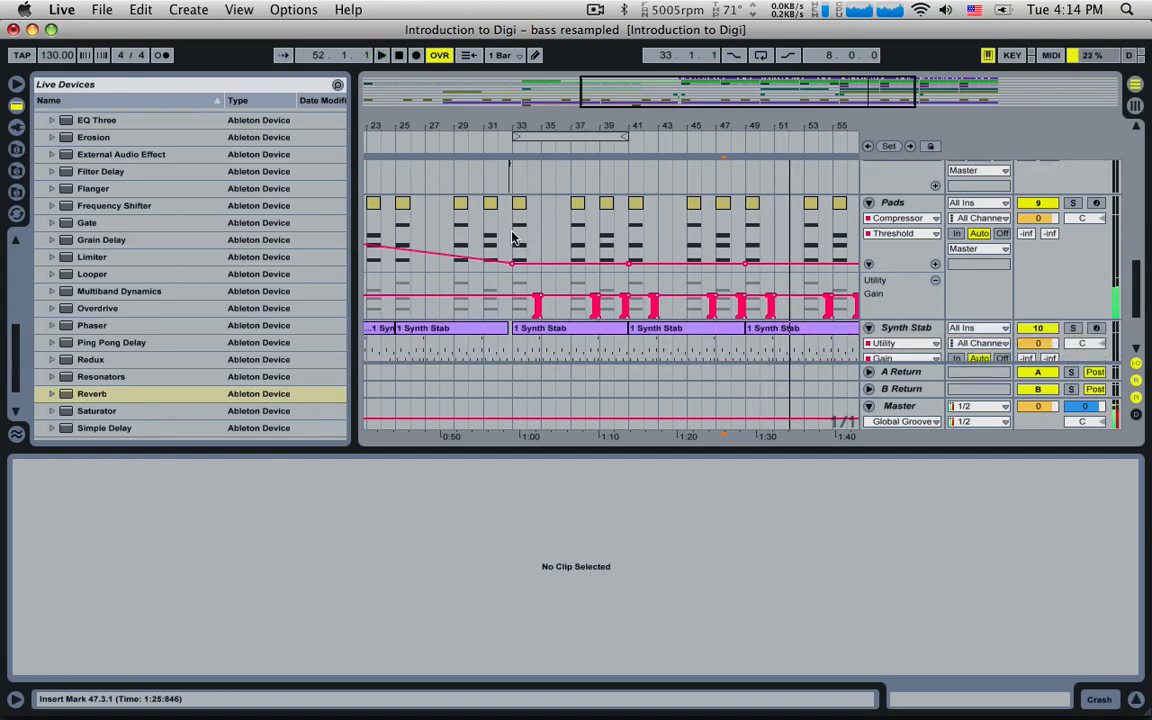
{"action": "left_click_drag", "start_coordinate": [512, 238], "coordinate": [626, 231]}
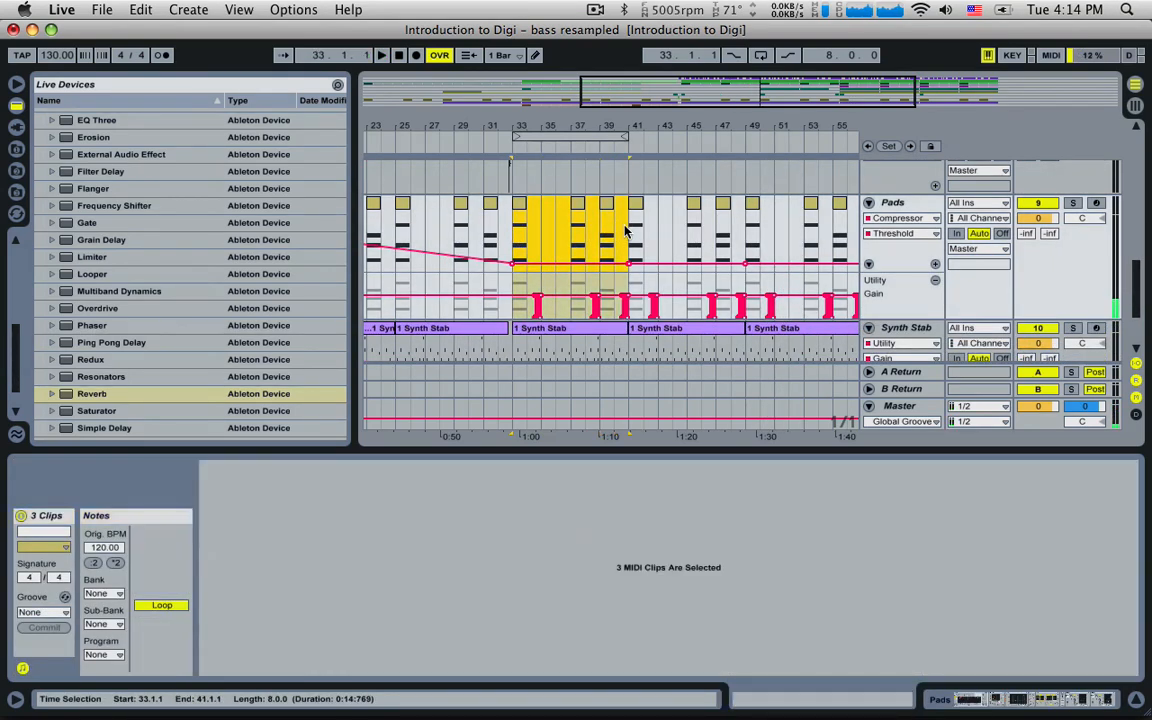
{"action": "key", "text": "Delete"}
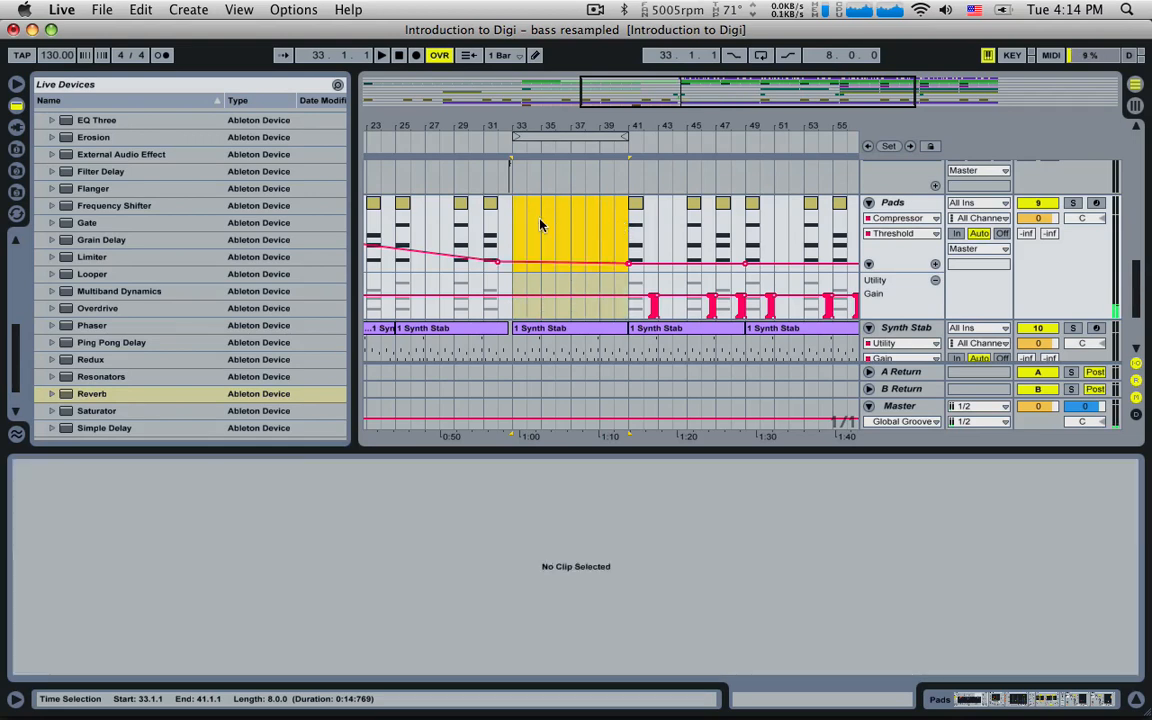
{"action": "left_click", "coordinate": [494, 230]}
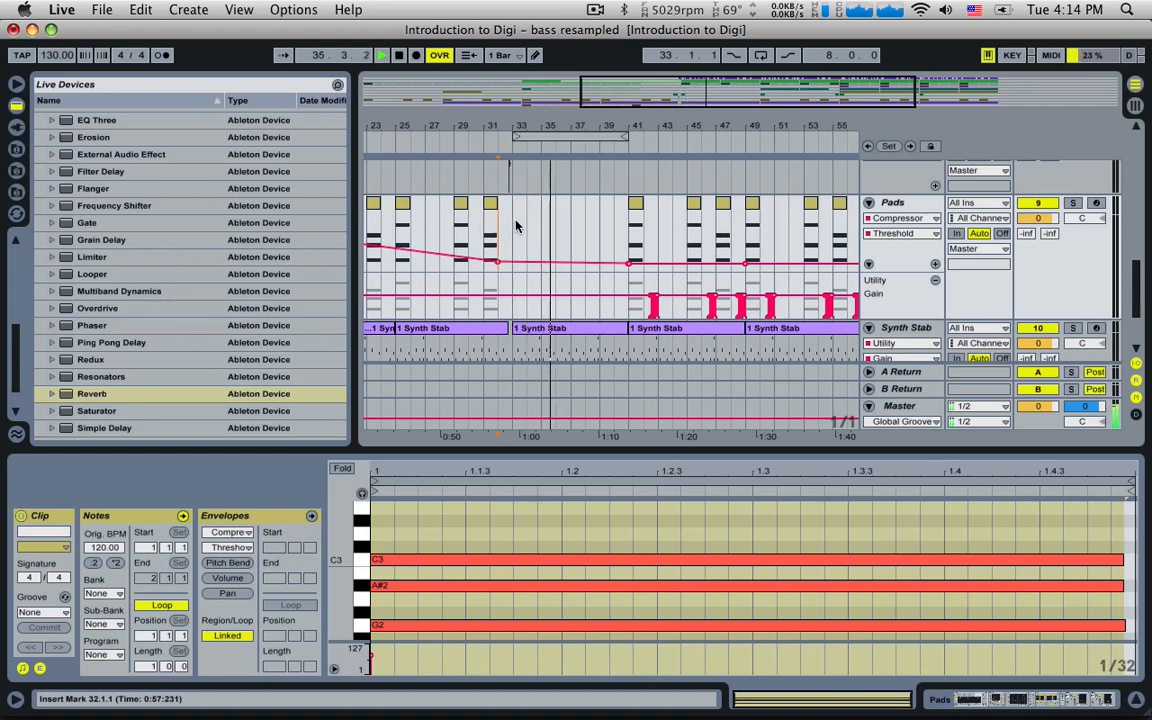
{"action": "scroll", "coordinate": [514, 226], "scroll_direction": "down", "scroll_amount": 4}
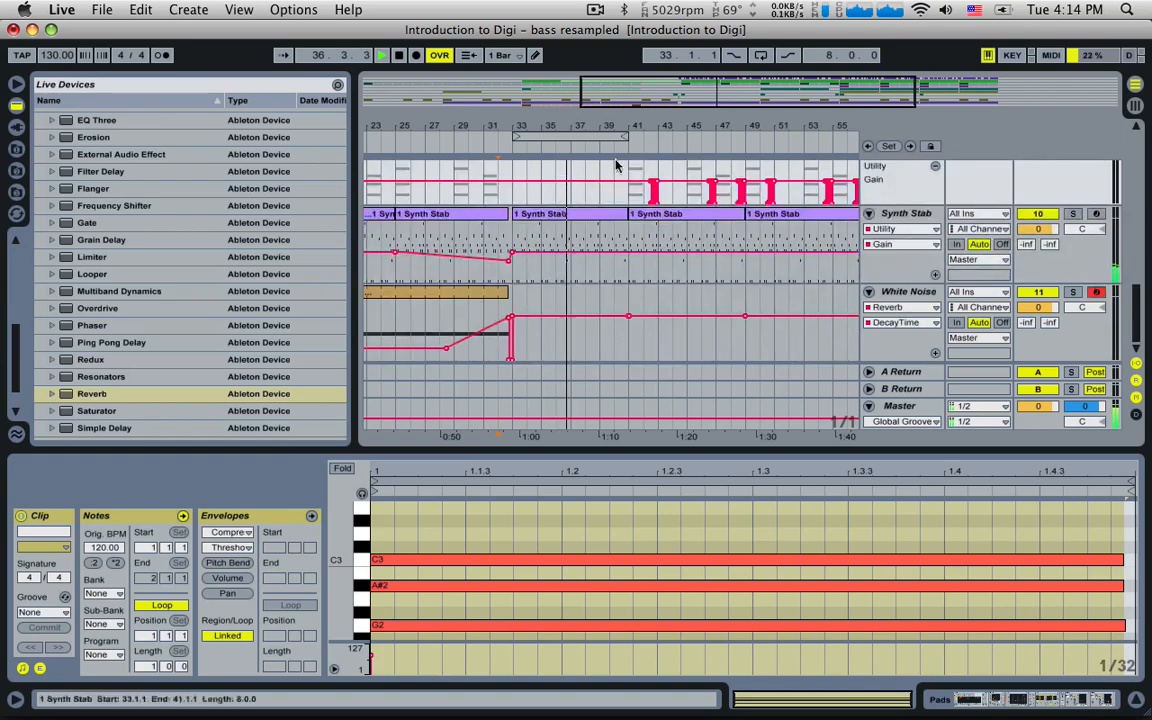
- Delete the Pads clips from 41.1.1 to 49.1.1 and play the drop through bar 49
{"action": "left_click_drag", "start_coordinate": [622, 126], "coordinate": [652, 85]}
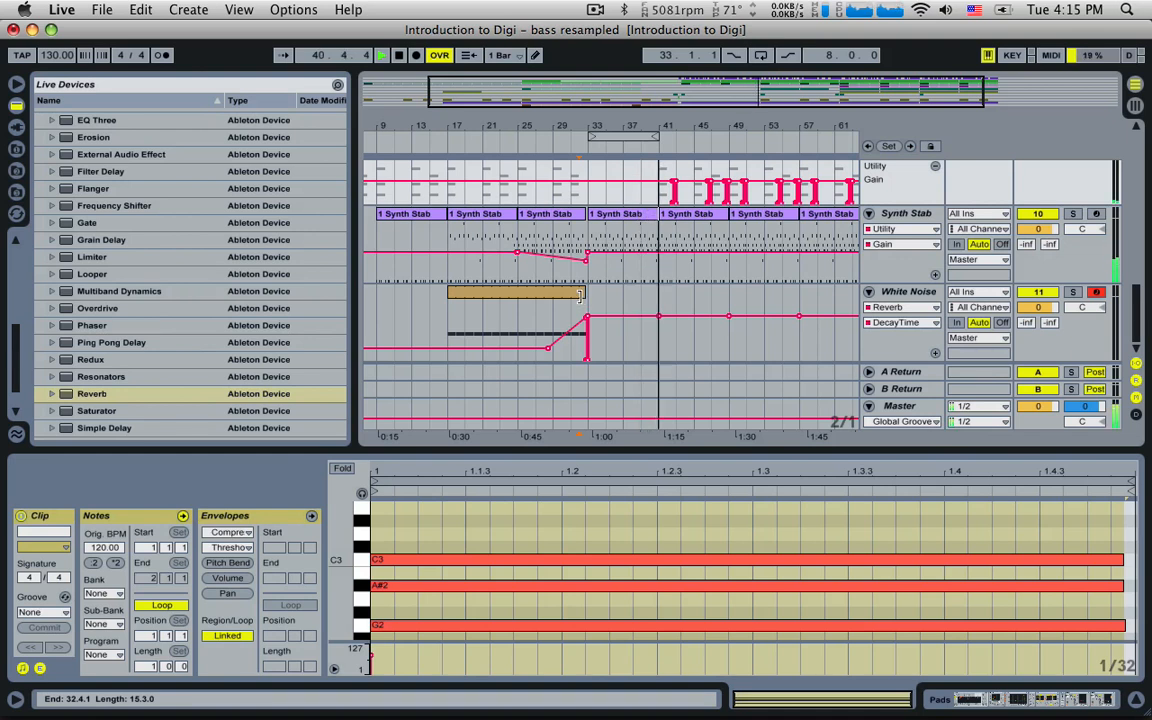
{"action": "scroll", "coordinate": [679, 220], "scroll_direction": "up", "scroll_amount": 3}
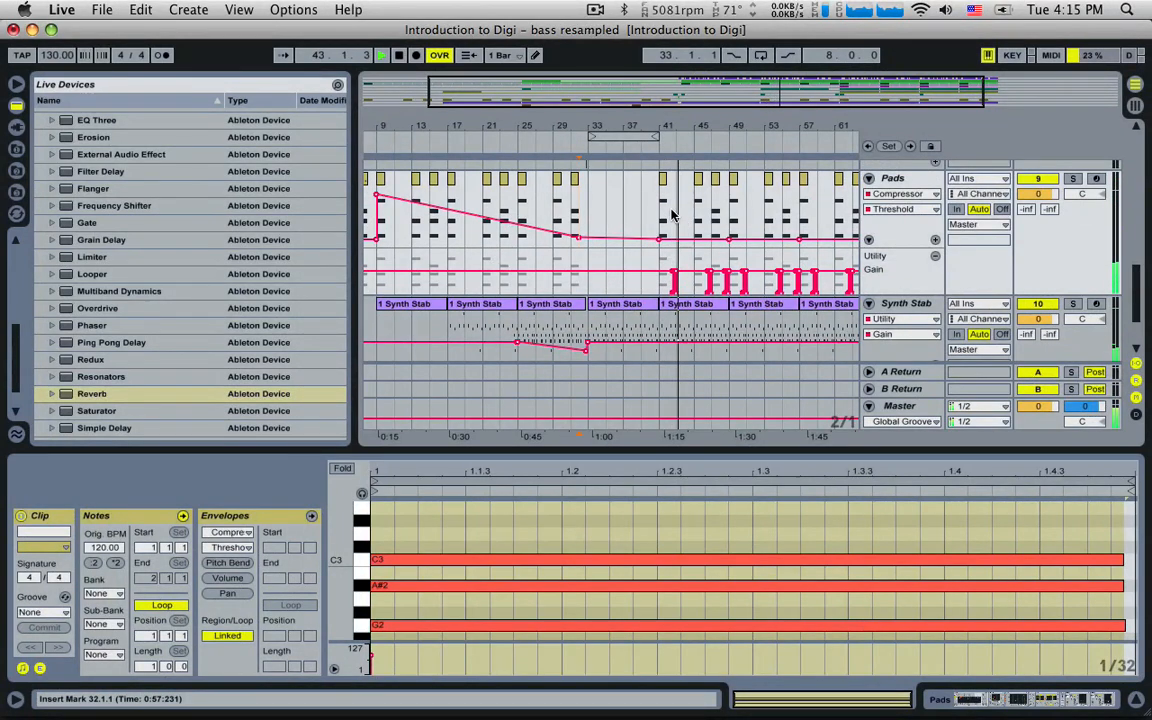
{"action": "left_click_drag", "start_coordinate": [663, 210], "coordinate": [729, 205]}
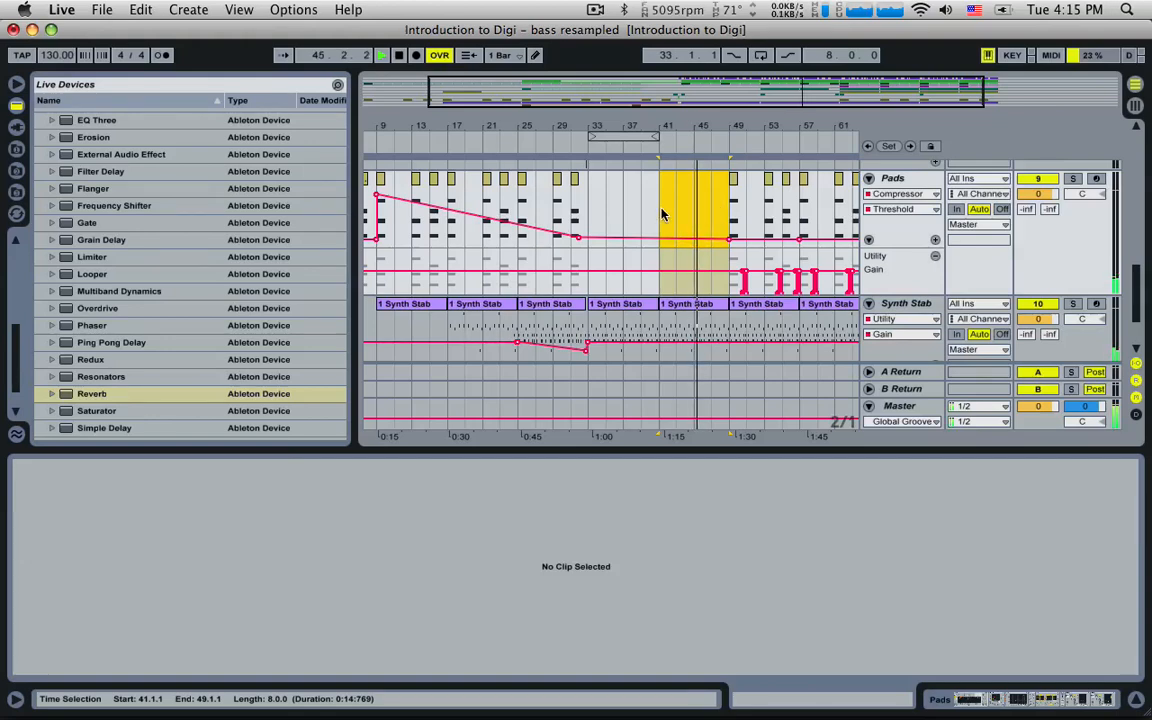
{"action": "left_click_drag", "start_coordinate": [620, 104], "coordinate": [620, 94]}
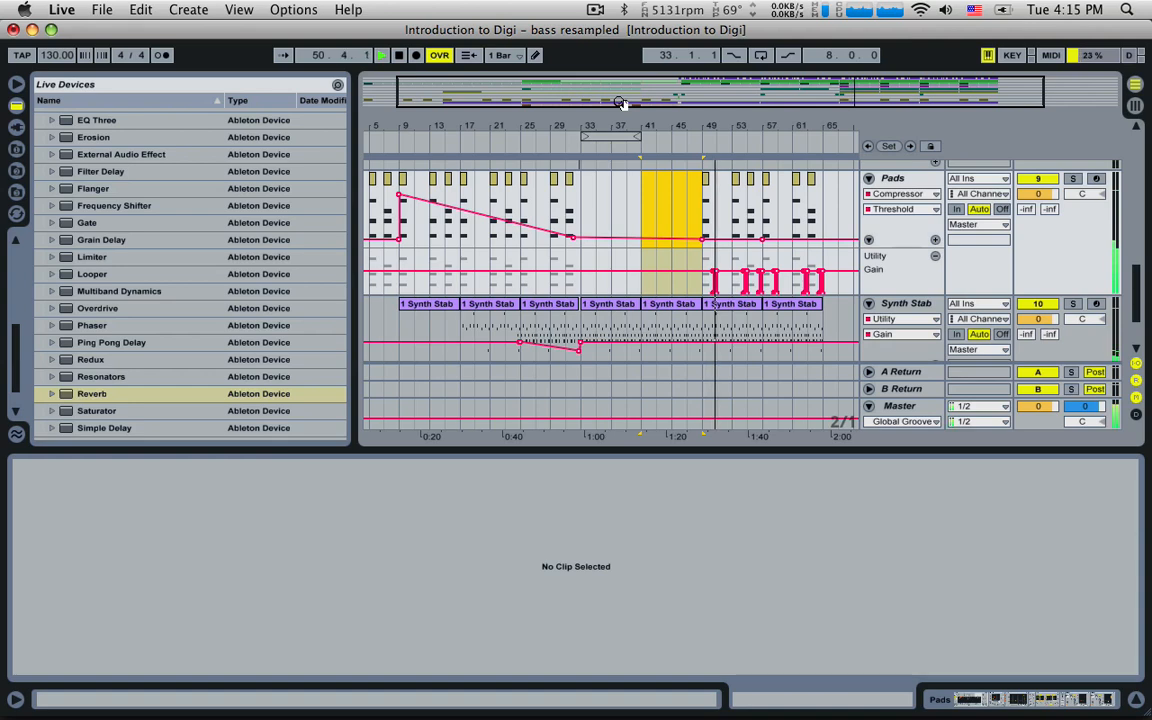
{"action": "left_click_drag", "start_coordinate": [620, 103], "coordinate": [630, 297]}
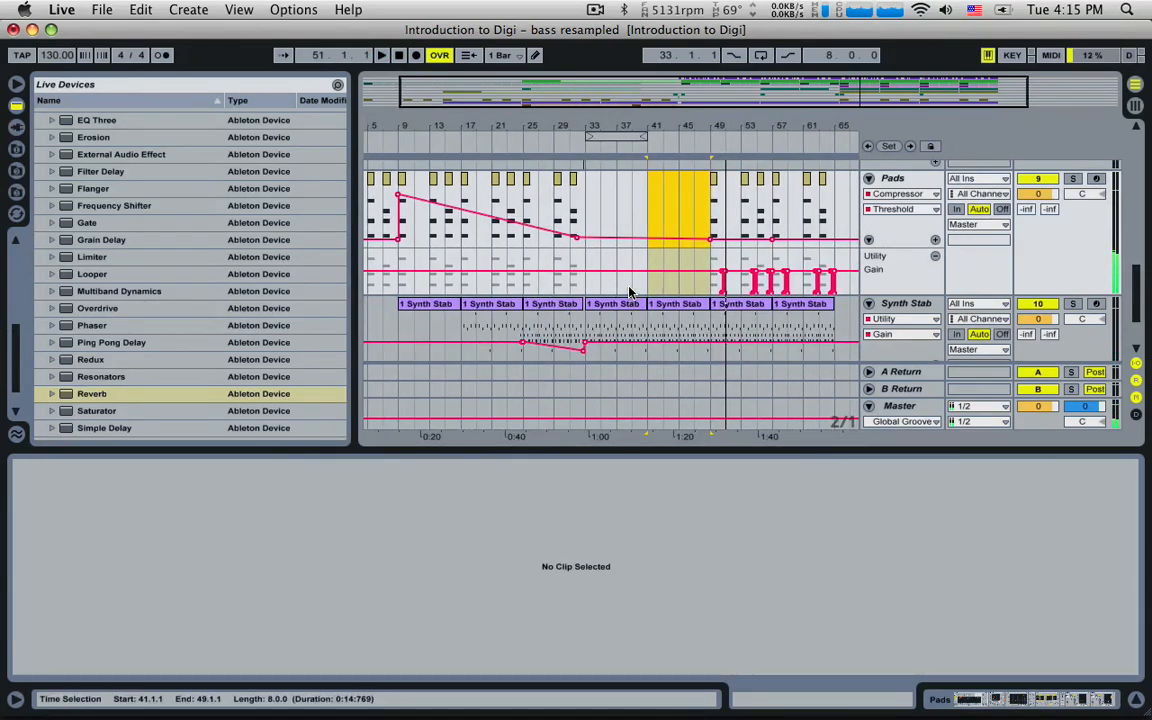
- Duplicate the White Noise clip from 17.1.1 to 33.1.1 with its end extended to 49.1.1, and play from 43.1.1
{"action": "scroll", "coordinate": [630, 292], "scroll_direction": "down", "scroll_amount": 2}
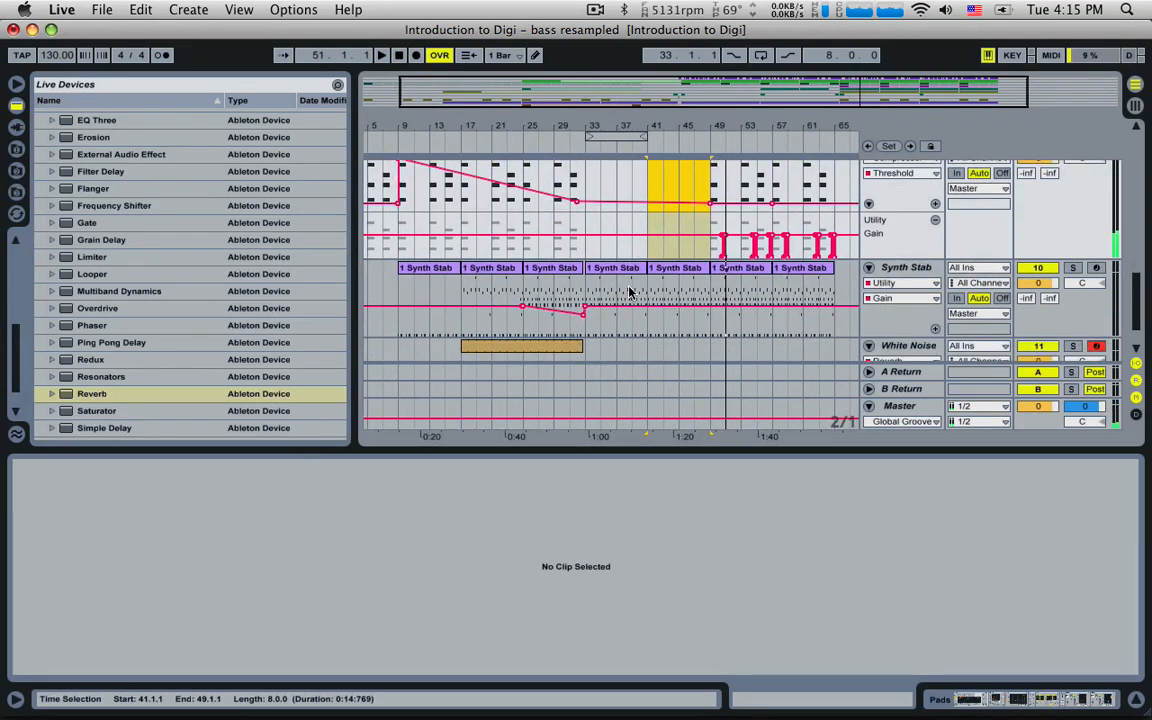
{"action": "scroll", "coordinate": [600, 350], "scroll_direction": "down", "scroll_amount": 3}
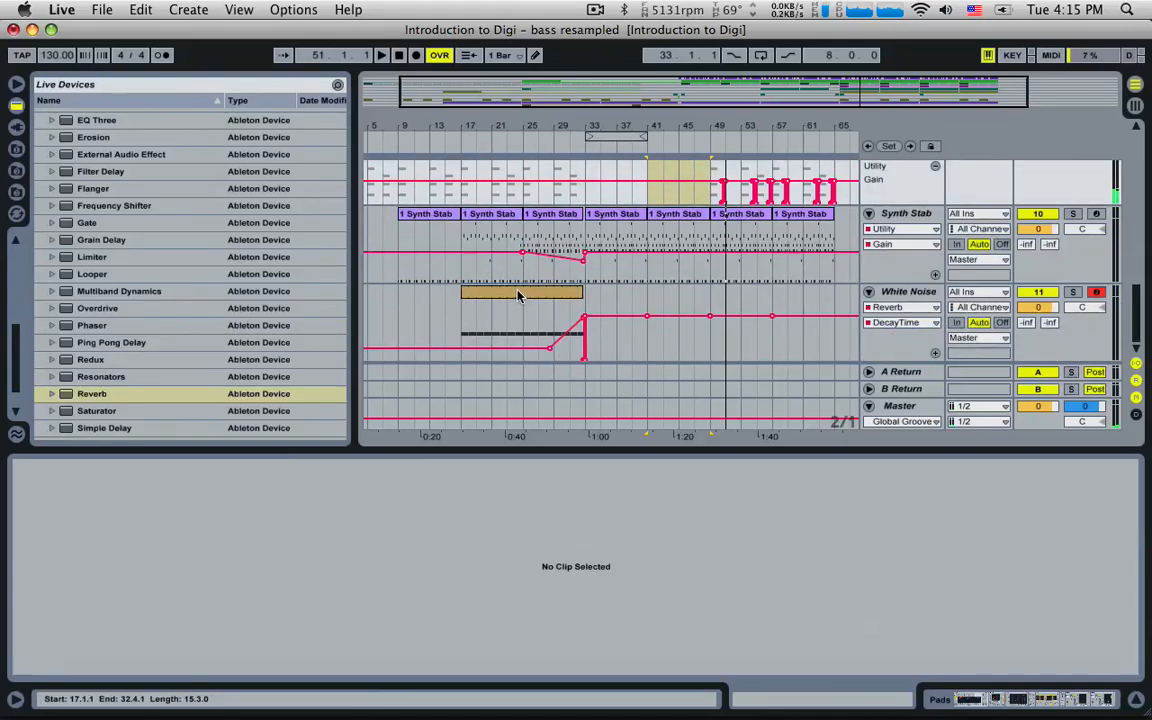
{"action": "left_click", "coordinate": [518, 294]}
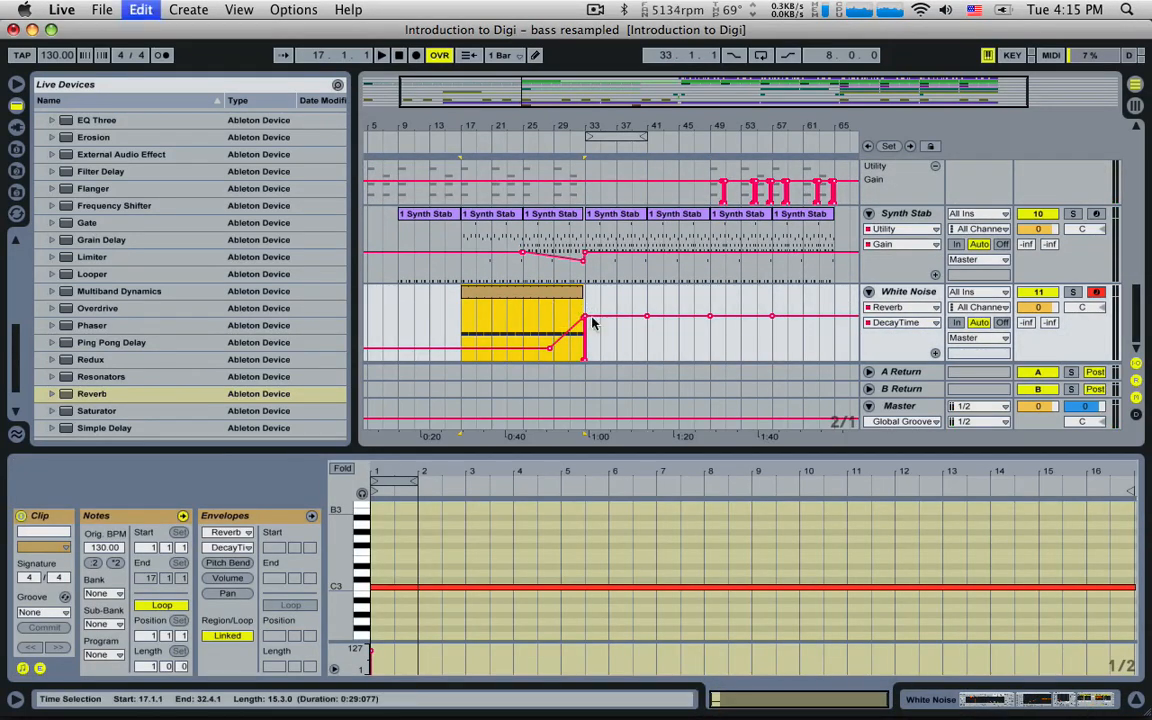
{"action": "key", "text": "super+d"}
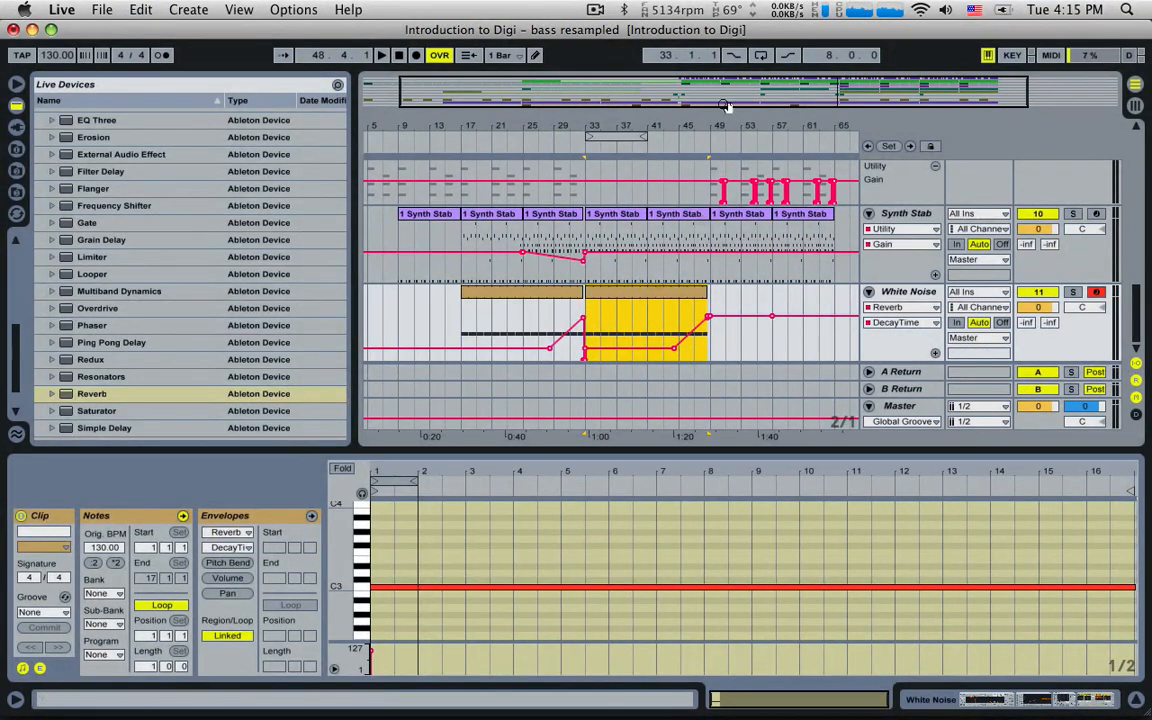
{"action": "left_click_drag", "start_coordinate": [725, 101], "coordinate": [768, 293]}
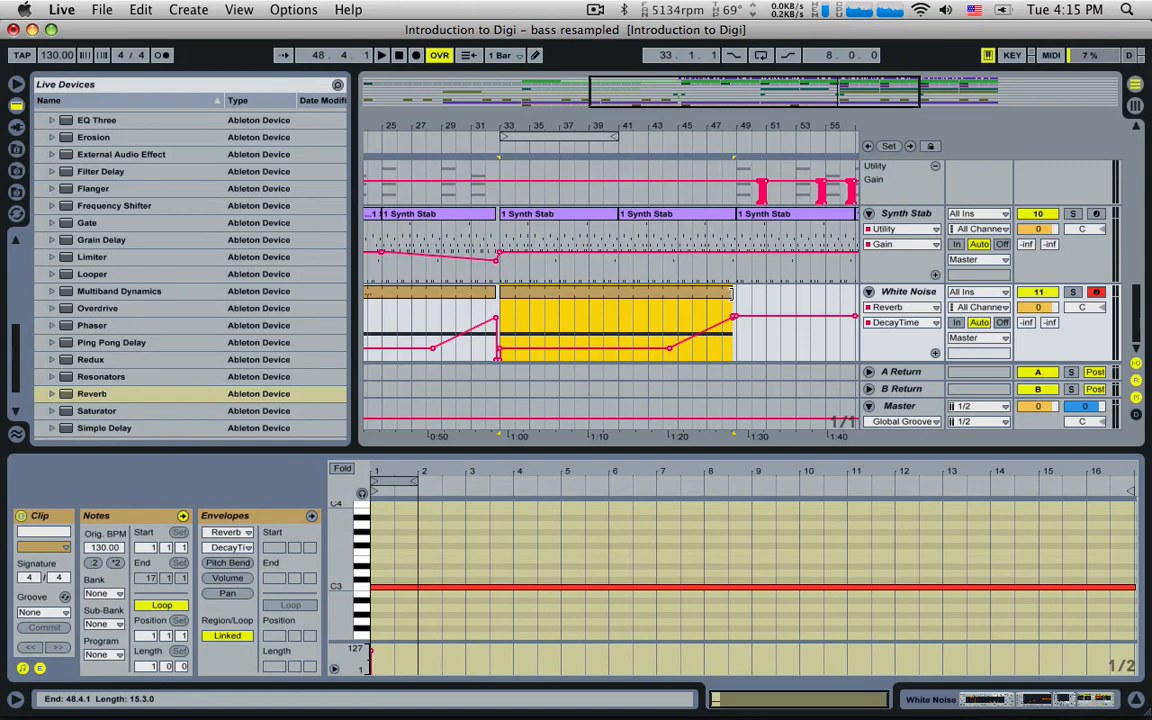
{"action": "left_click_drag", "start_coordinate": [733, 292], "coordinate": [737, 292]}
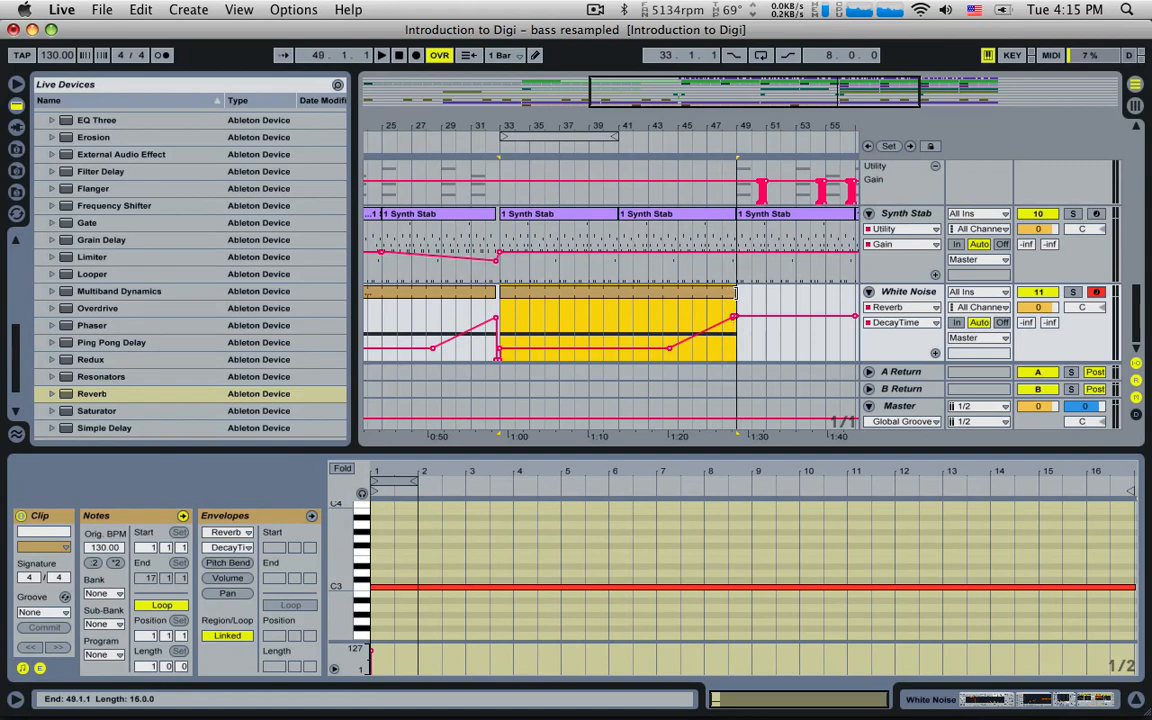
{"action": "left_click", "coordinate": [505, 314]}
{"action": "left_click", "coordinate": [651, 330]}
{"action": "key", "text": "space"}
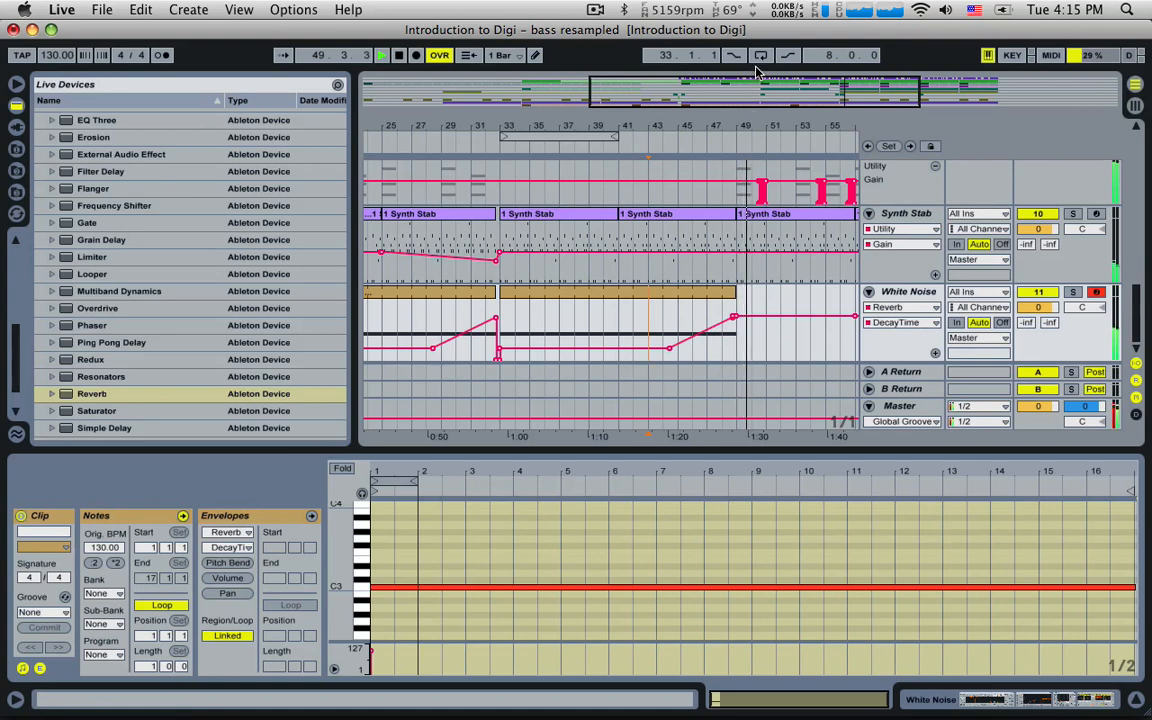
- Add a Compressor after the Reverb on the White Noise track and sidechain it to the Kick
{"action": "left_click", "coordinate": [907, 292]}
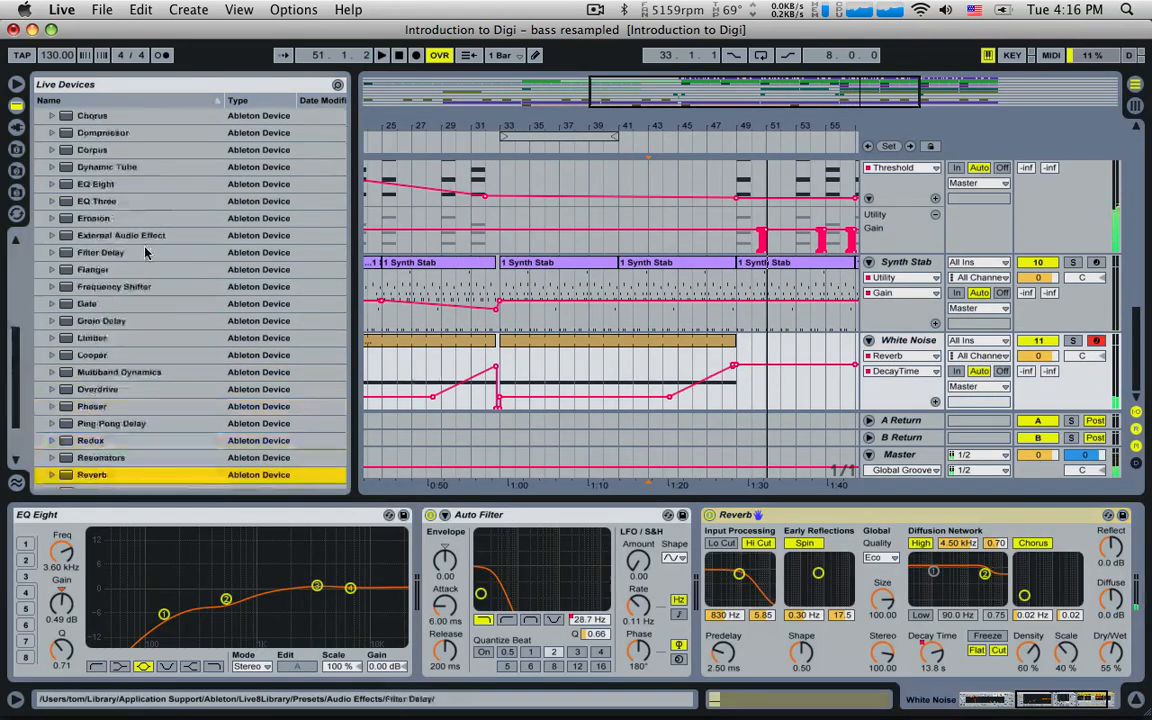
{"action": "scroll", "coordinate": [126, 298], "scroll_direction": "up", "scroll_amount": 2}
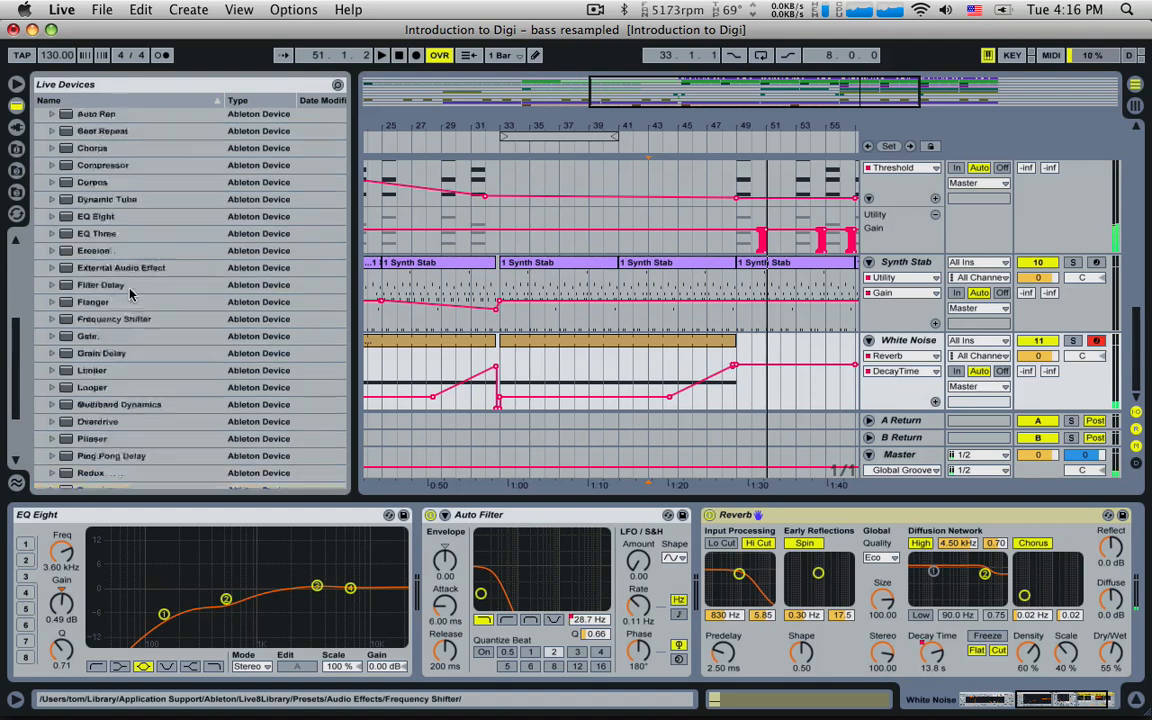
{"action": "double_click", "coordinate": [108, 166]}
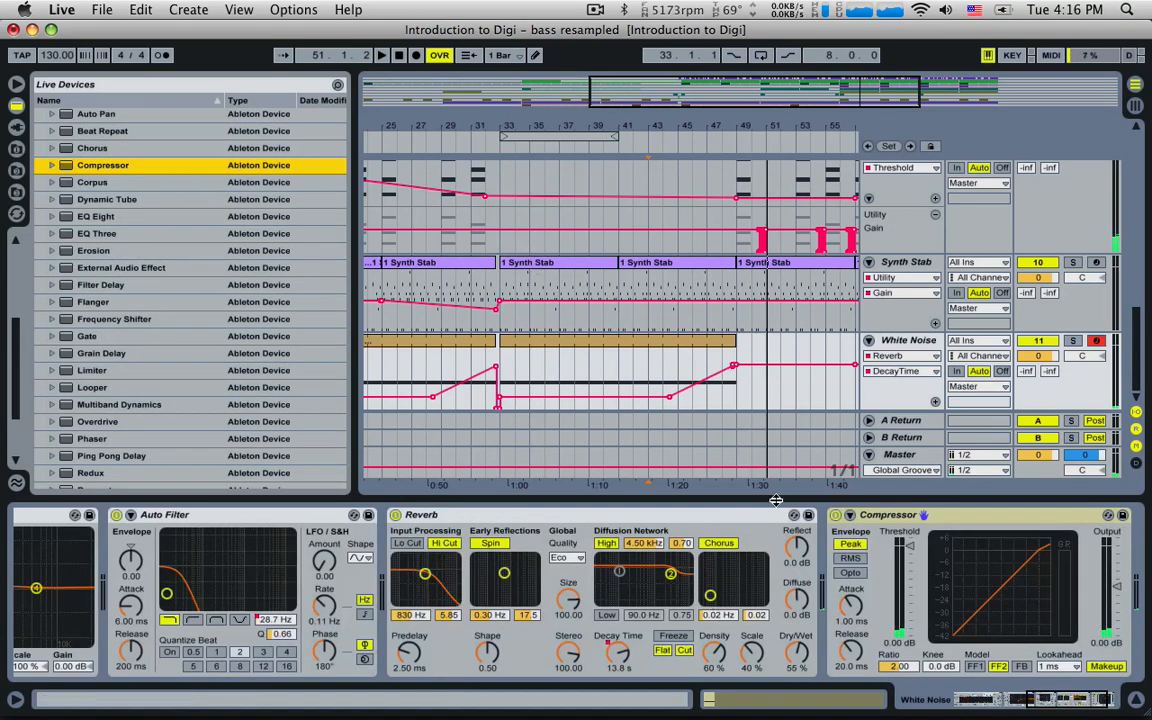
{"action": "key", "text": "space"}
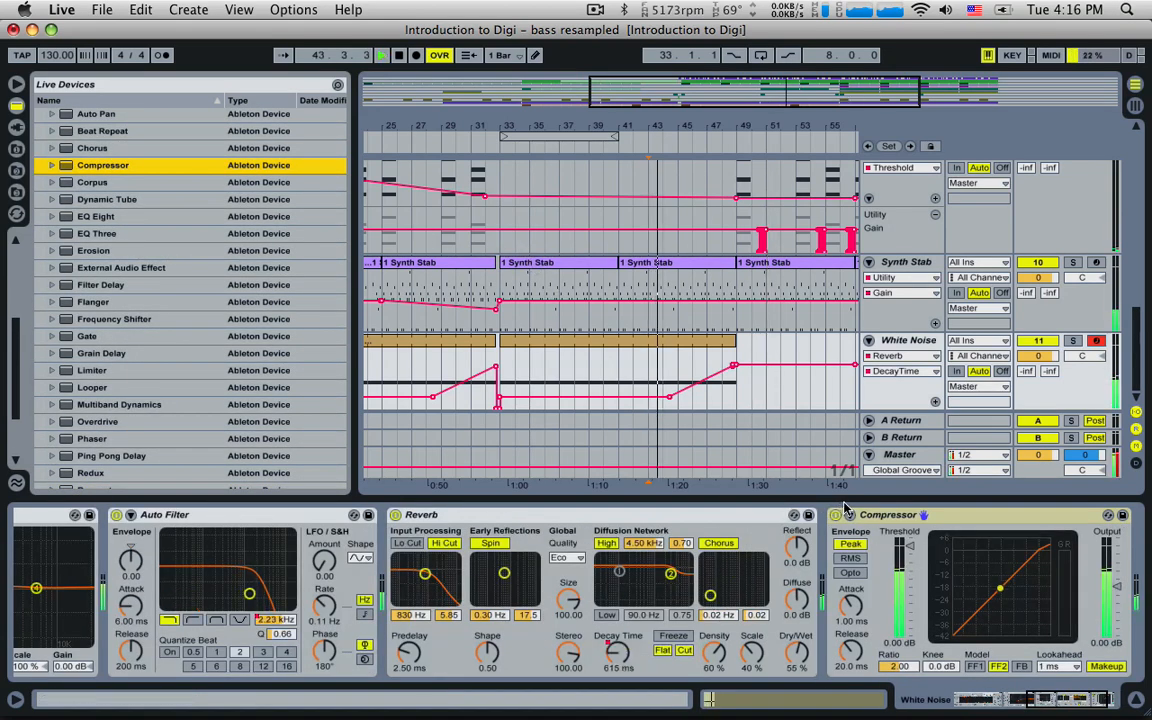
{"action": "left_click", "coordinate": [849, 516]}
{"action": "left_click", "coordinate": [861, 558]}
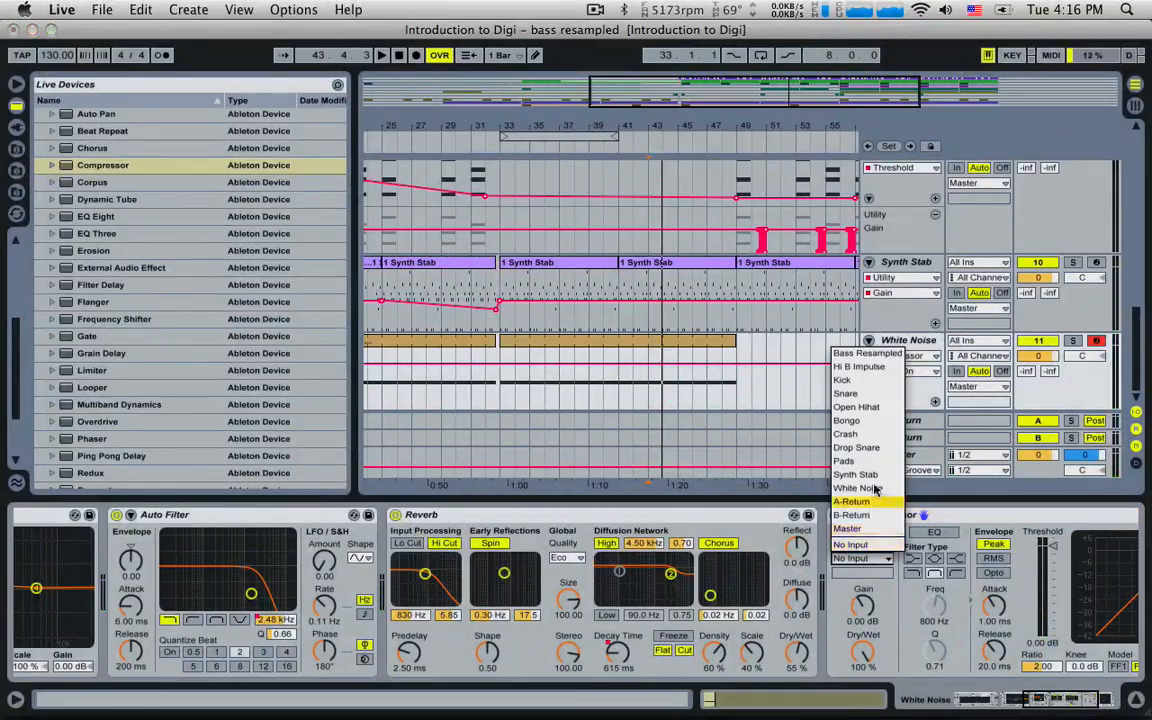
{"action": "left_click", "coordinate": [865, 382]}
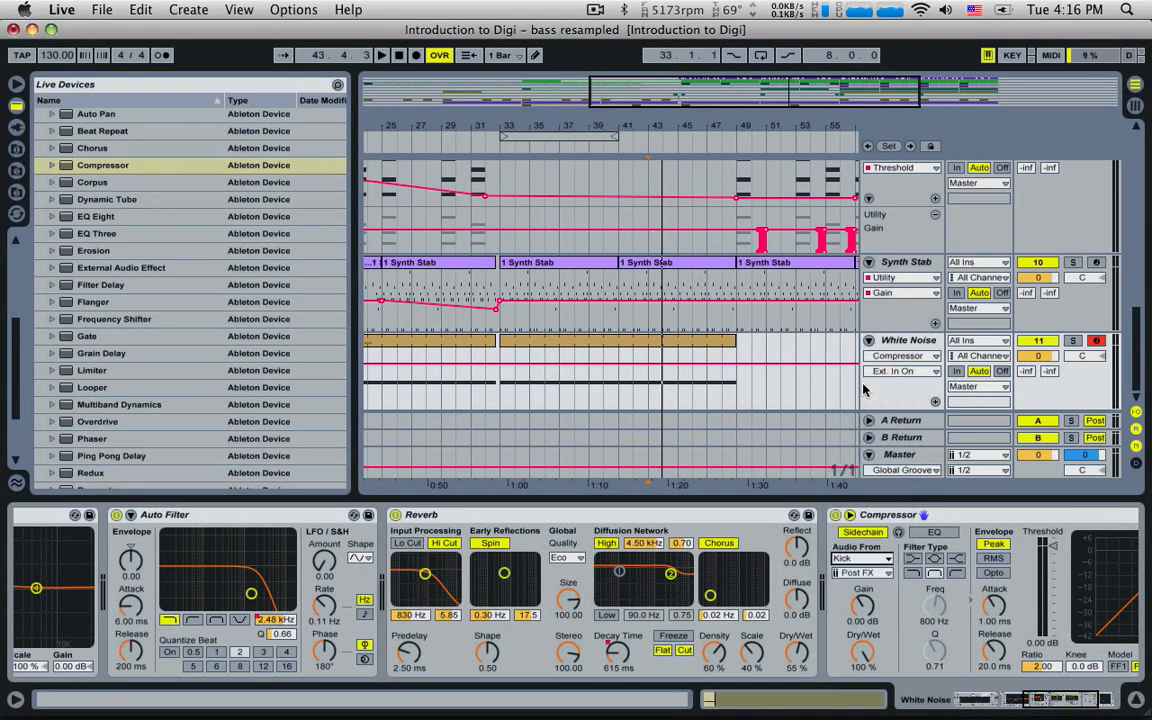
- Automate the White Noise Compressor Threshold at -19.9 dB from 33.1.1 to 49.1.1 and play from 41.1.1
{"action": "left_click", "coordinate": [1055, 548]}
{"action": "left_click_drag", "start_coordinate": [495, 378], "coordinate": [736, 374]}
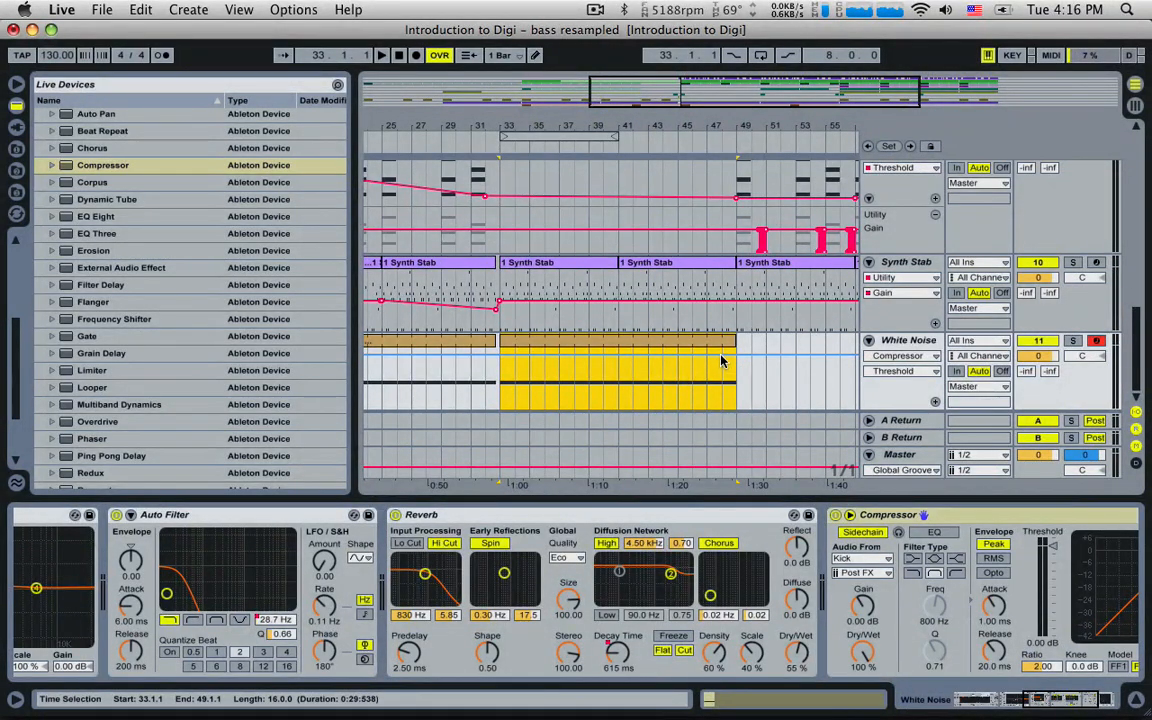
{"action": "left_click_drag", "start_coordinate": [721, 357], "coordinate": [721, 374]}
{"action": "left_click_drag", "start_coordinate": [546, 390], "coordinate": [561, 390]}
{"action": "key", "text": "space"}
{"action": "left_click", "coordinate": [621, 390]}
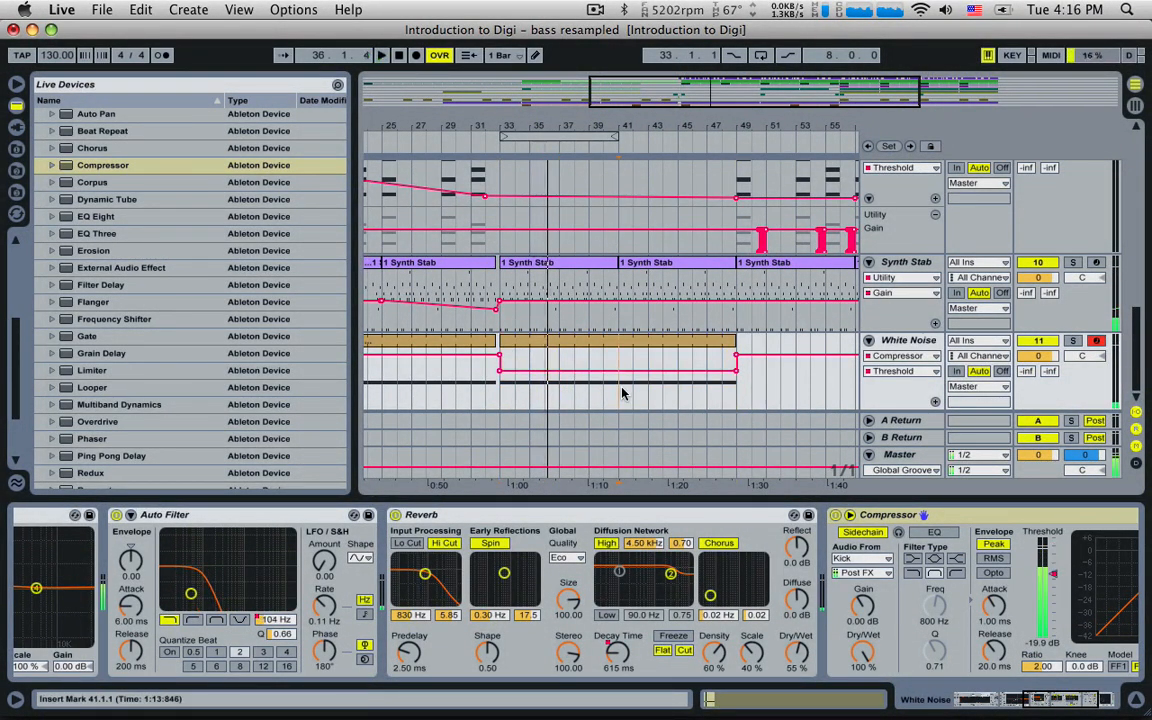
{"action": "key", "text": "space"}
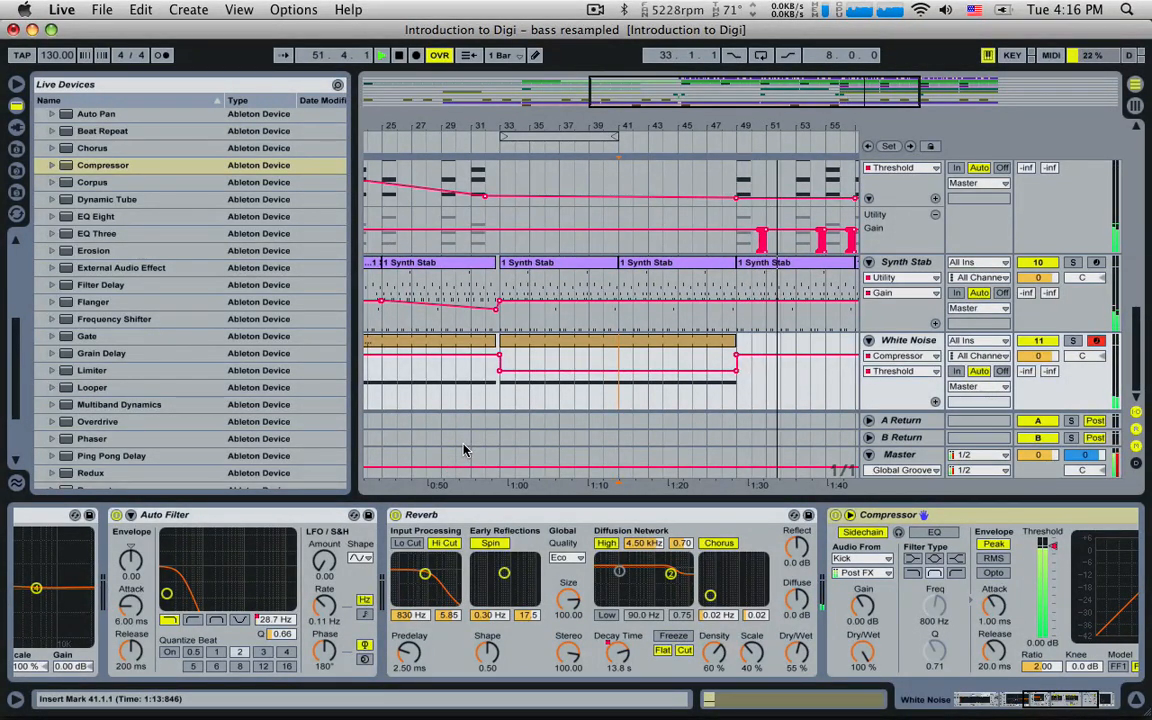
- Automate the White Noise Auto Filter Resonance at 2.45 from 33.1.1 to 49.1.1 and play from 40.1.1
{"action": "left_click", "coordinate": [279, 636]}
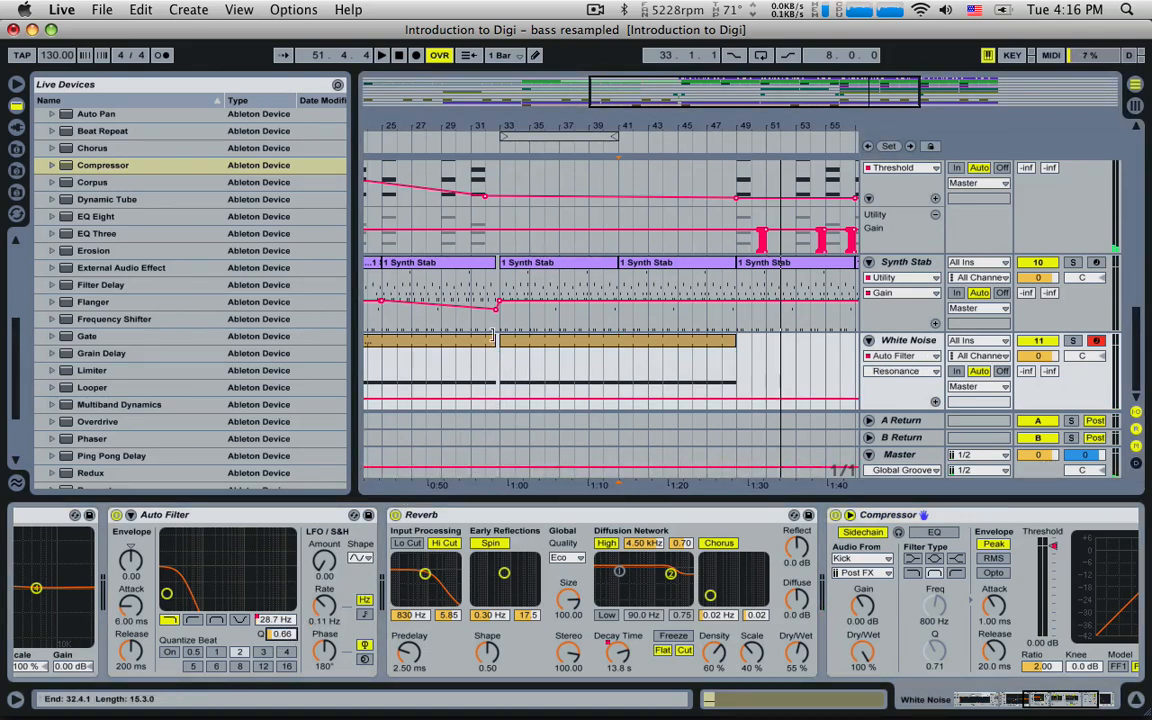
{"action": "left_click_drag", "start_coordinate": [497, 360], "coordinate": [704, 398]}
{"action": "left_click_drag", "start_coordinate": [613, 387], "coordinate": [613, 380]}
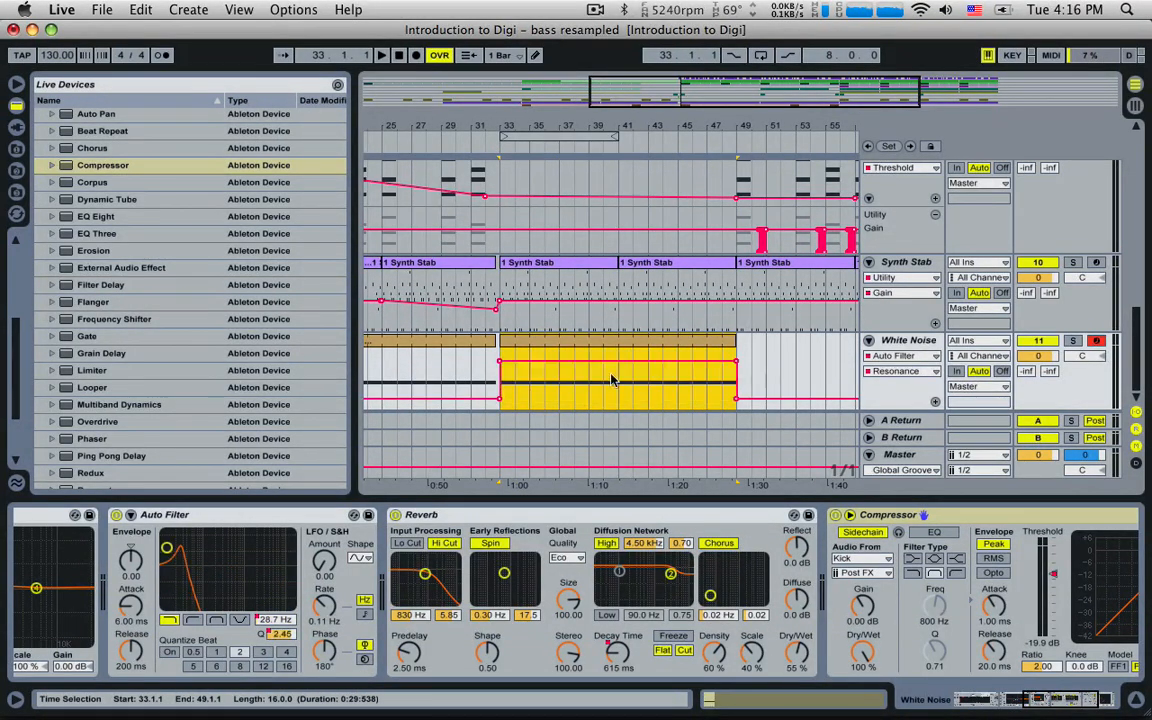
{"action": "left_click", "coordinate": [562, 403]}
{"action": "key", "text": "space"}
{"action": "left_click", "coordinate": [602, 398]}
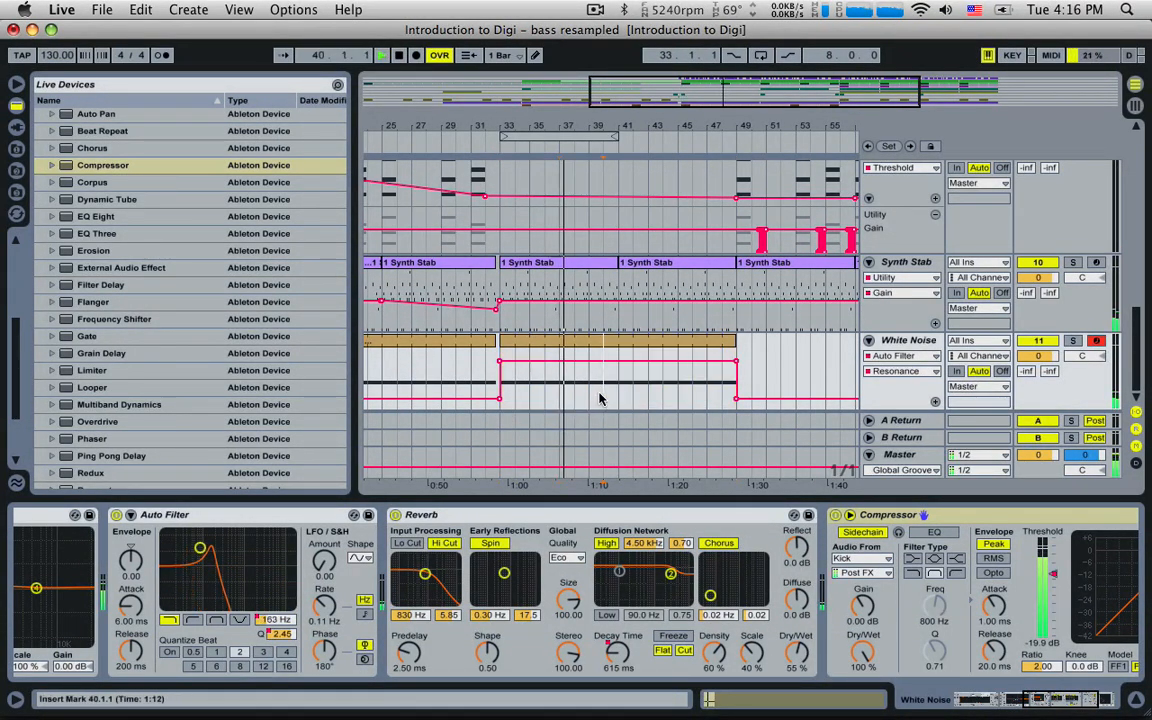
{"action": "key", "text": "space"}
{"action": "key", "text": "space"}
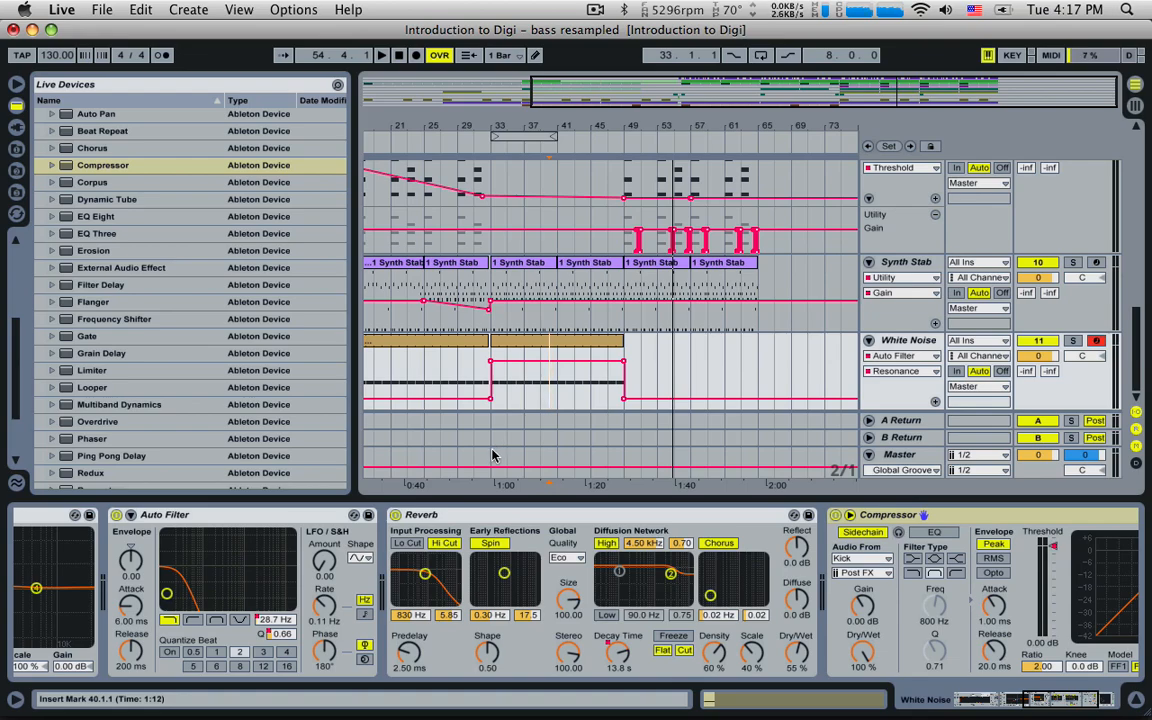
- Duplicate all tracks' material from 49.1.1 to 65.1.1 twice so the arrangement extends to 97.1.1
{"action": "left_click_drag", "start_coordinate": [492, 455], "coordinate": [625, 128]}
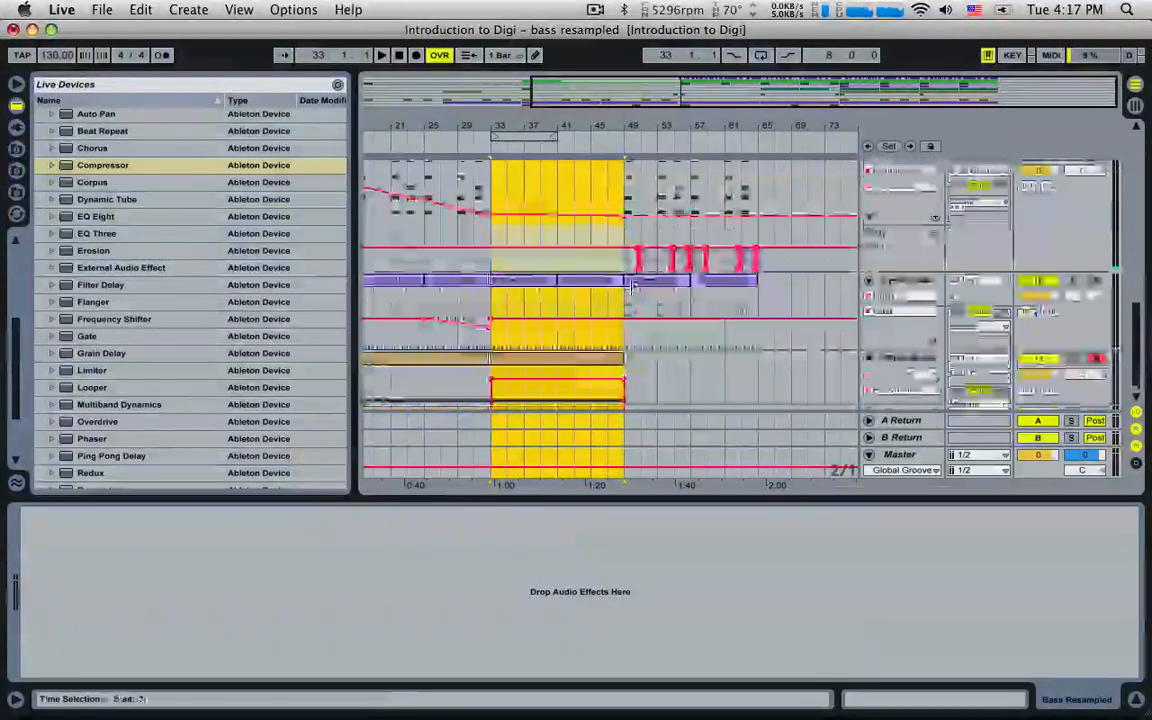
{"action": "left_click", "coordinate": [624, 461]}
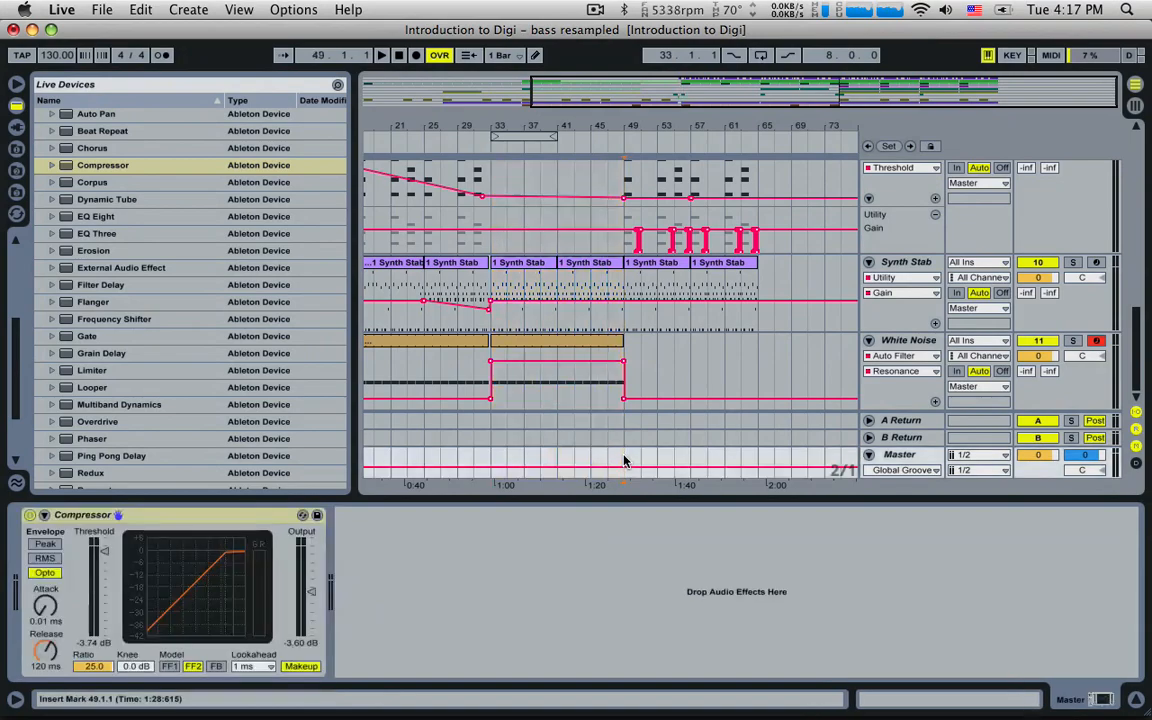
{"action": "left_click_drag", "start_coordinate": [624, 461], "coordinate": [755, 182]}
{"action": "scroll", "coordinate": [757, 240], "scroll_direction": "down", "scroll_amount": 3}
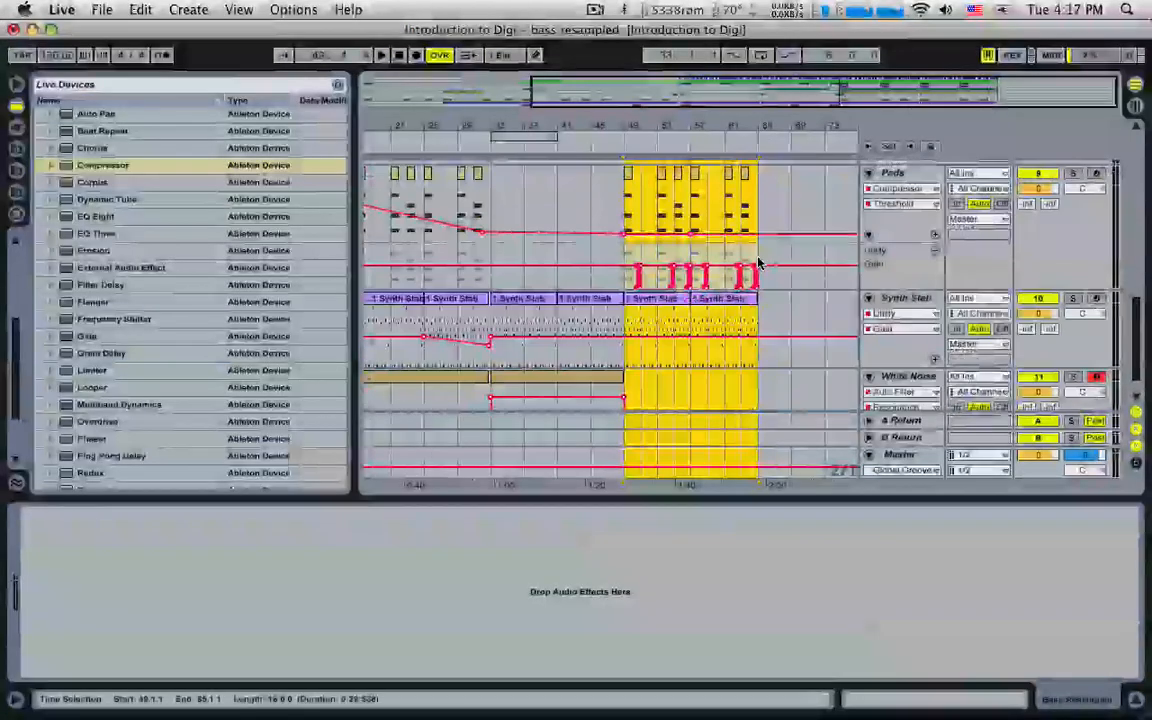
{"action": "scroll", "coordinate": [758, 263], "scroll_direction": "down", "scroll_amount": 2}
{"action": "left_click_drag", "start_coordinate": [638, 95], "coordinate": [670, 95]}
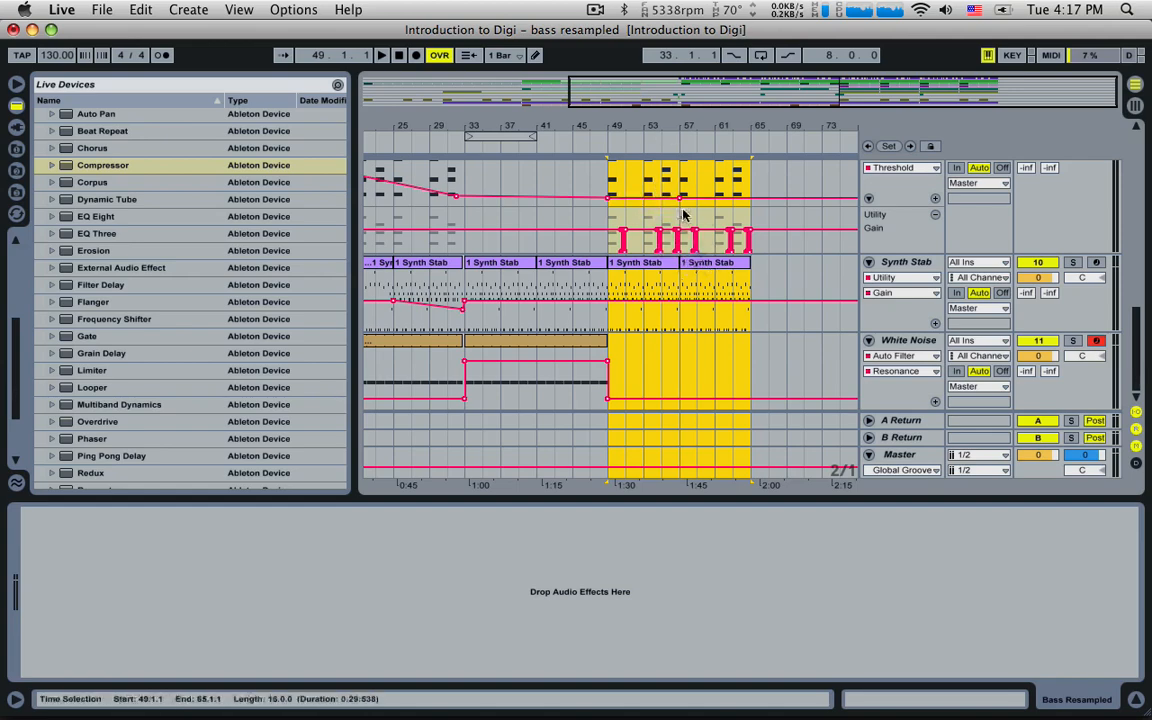
{"action": "key", "text": "super+d"}
{"action": "key", "text": "super+d"}
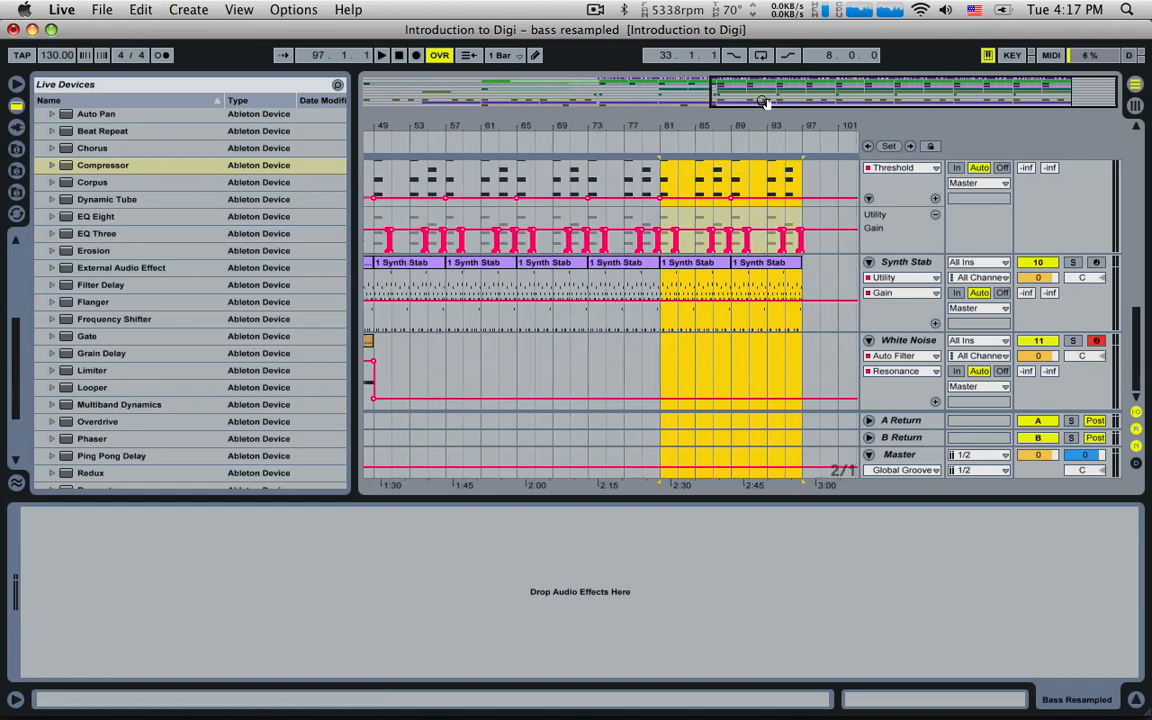
- Select all tracks from 33.1.1 to 97.1.1 and play the drop from 33.1.1
{"action": "left_click_drag", "start_coordinate": [768, 103], "coordinate": [768, 73]}
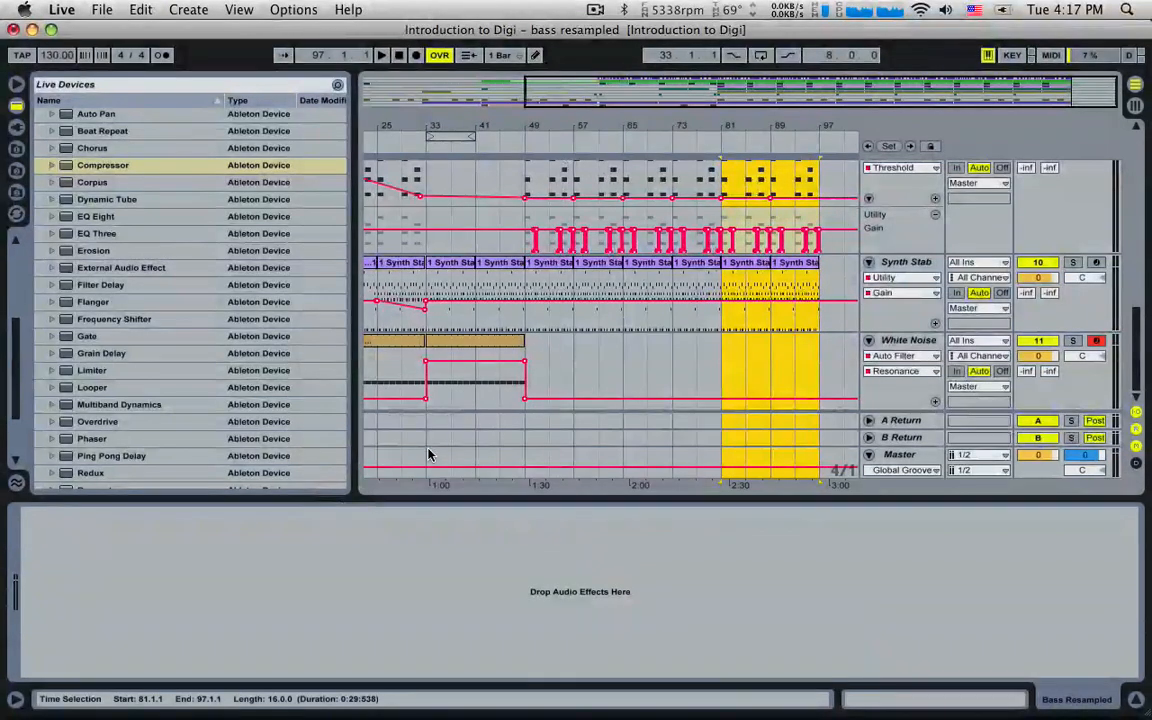
{"action": "key", "text": "Return"}
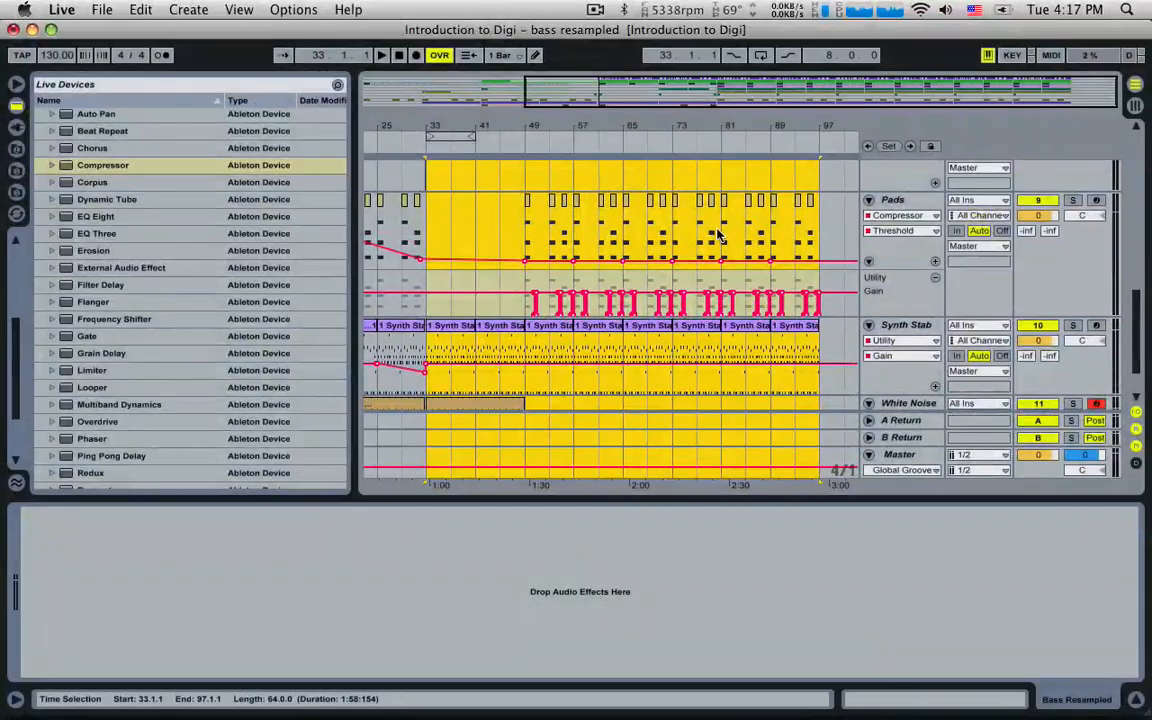
{"action": "scroll", "coordinate": [533, 357], "scroll_direction": "down", "scroll_amount": 2}
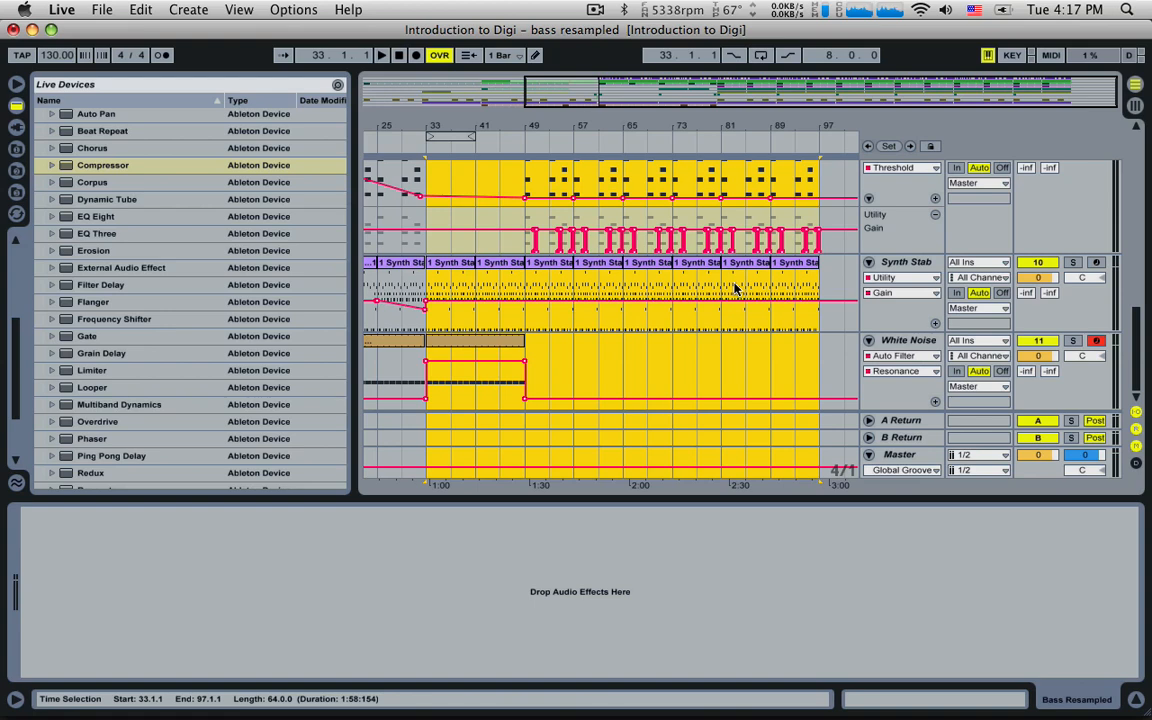
{"action": "key", "text": "space"}
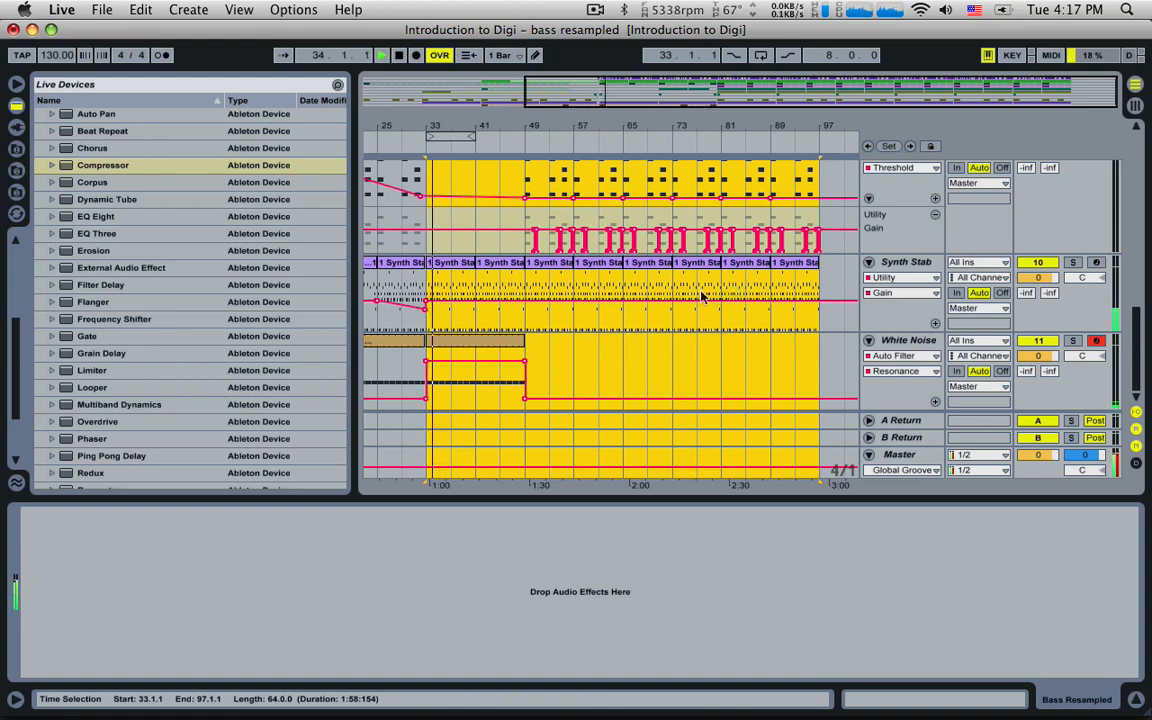
- Play the Synth Stab part from 53.1.1 and select its clip from 49.1.1 to 57.1.1
{"action": "left_click_drag", "start_coordinate": [527, 287], "coordinate": [432, 287]}
{"action": "left_click_drag", "start_coordinate": [517, 279], "coordinate": [810, 283]}
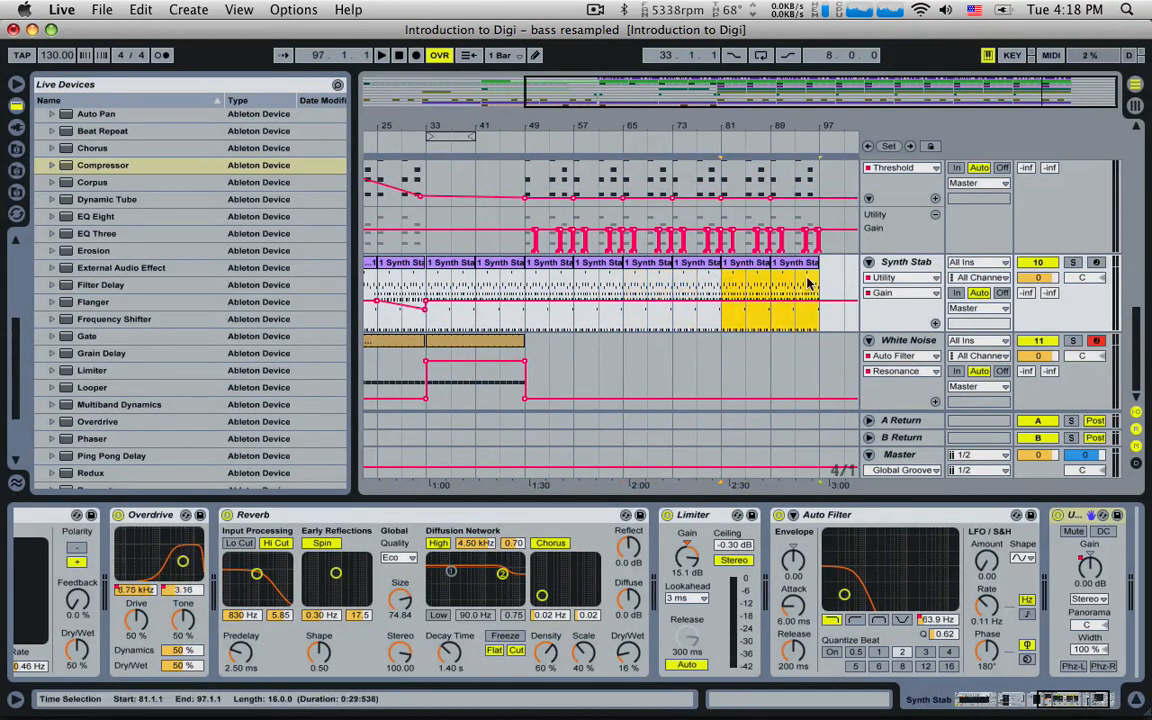
{"action": "key", "text": "space"}
{"action": "left_click", "coordinate": [552, 288]}
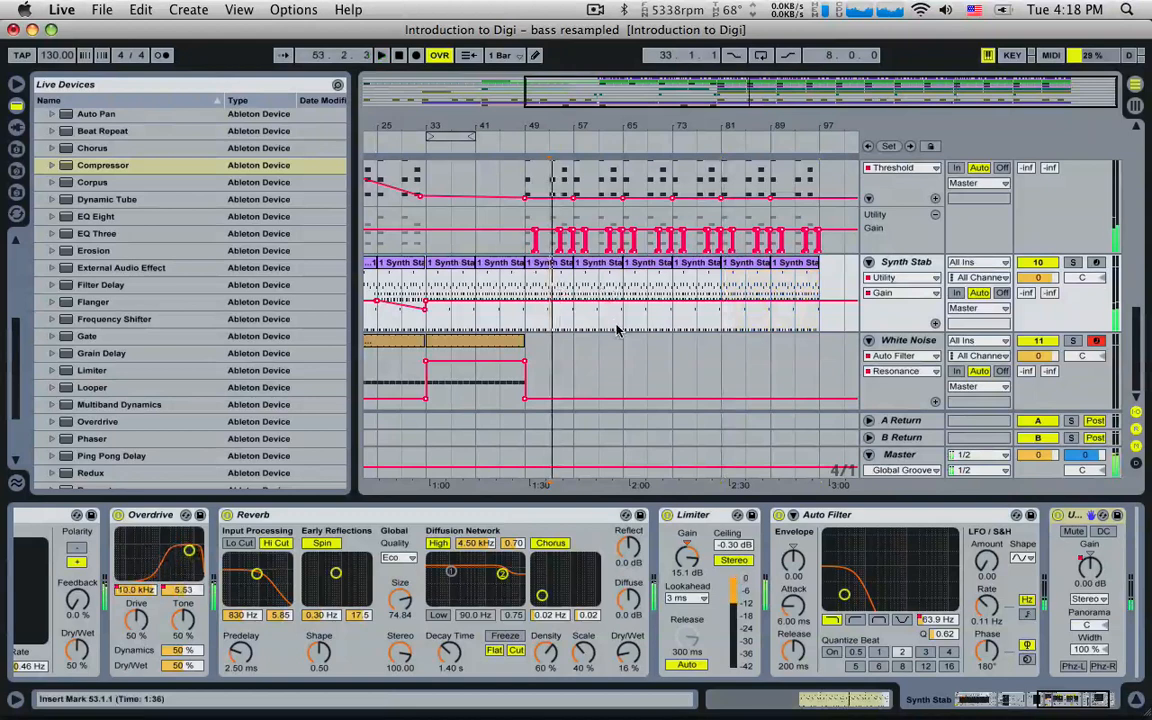
{"action": "left_click", "coordinate": [550, 295]}
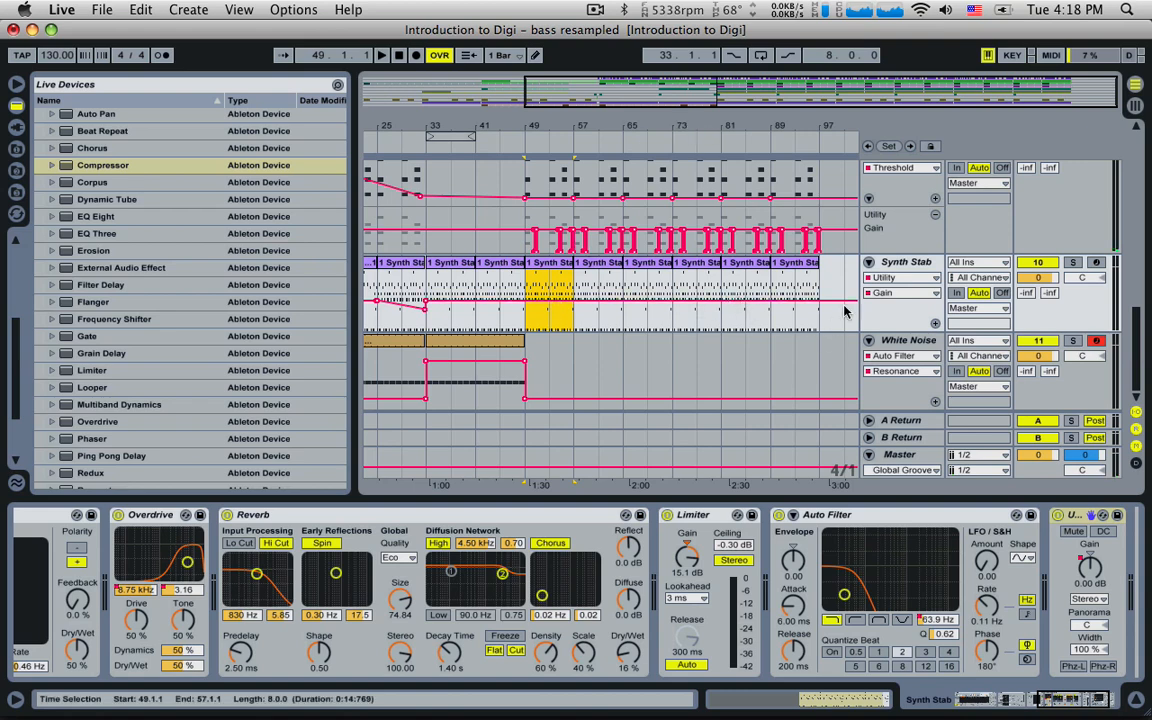
- Automate the Synth Stab Auto Filter Frequency to rise steadily from about bar 64 to its peak at 97.1.1
{"action": "left_click", "coordinate": [908, 263]}
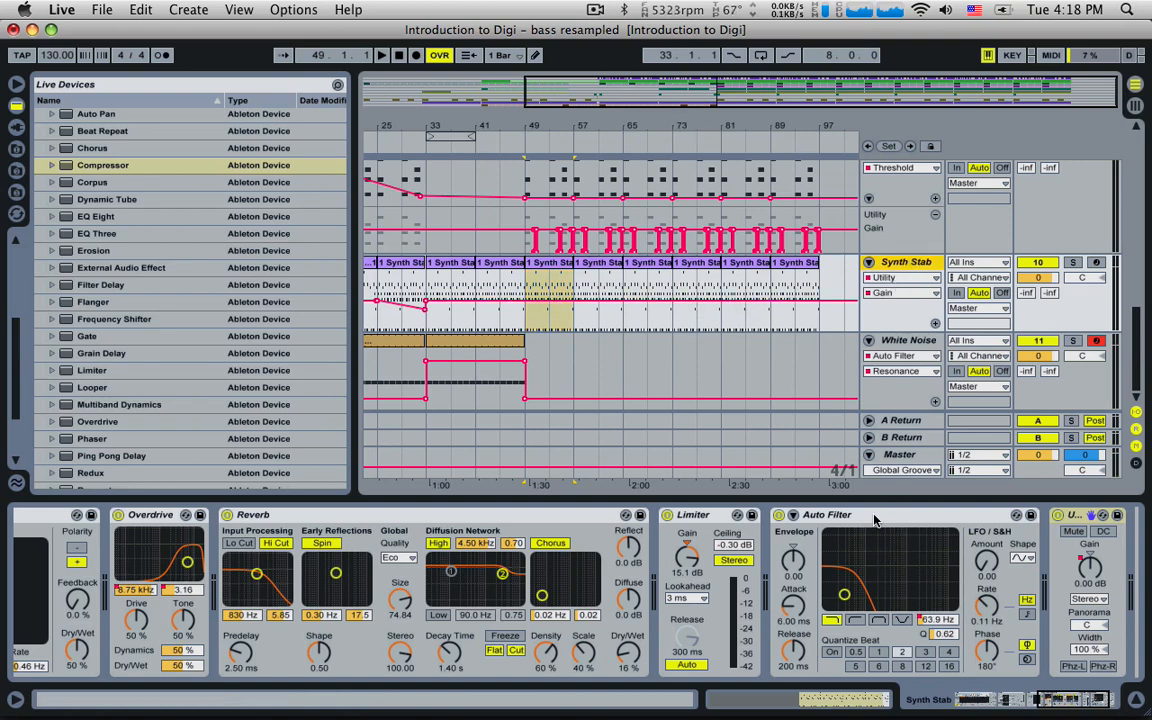
{"action": "left_click", "coordinate": [873, 518]}
{"action": "left_click", "coordinate": [934, 622]}
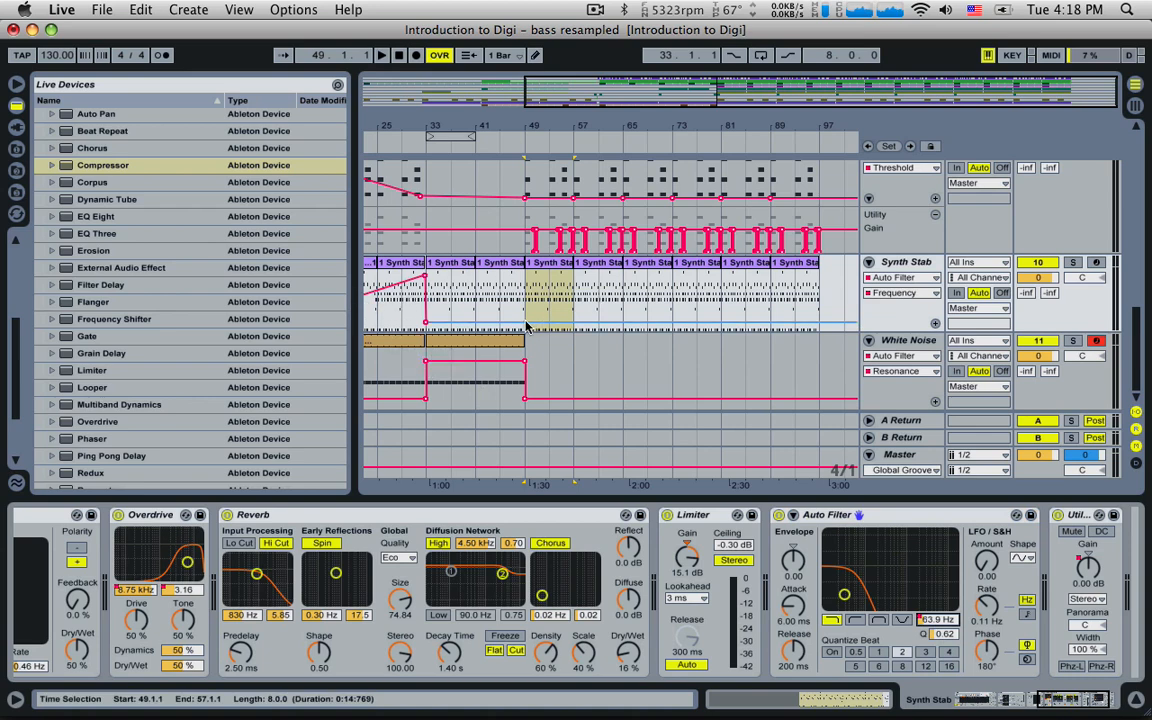
{"action": "left_click", "coordinate": [616, 325]}
{"action": "left_click_drag", "start_coordinate": [638, 323], "coordinate": [773, 272]}
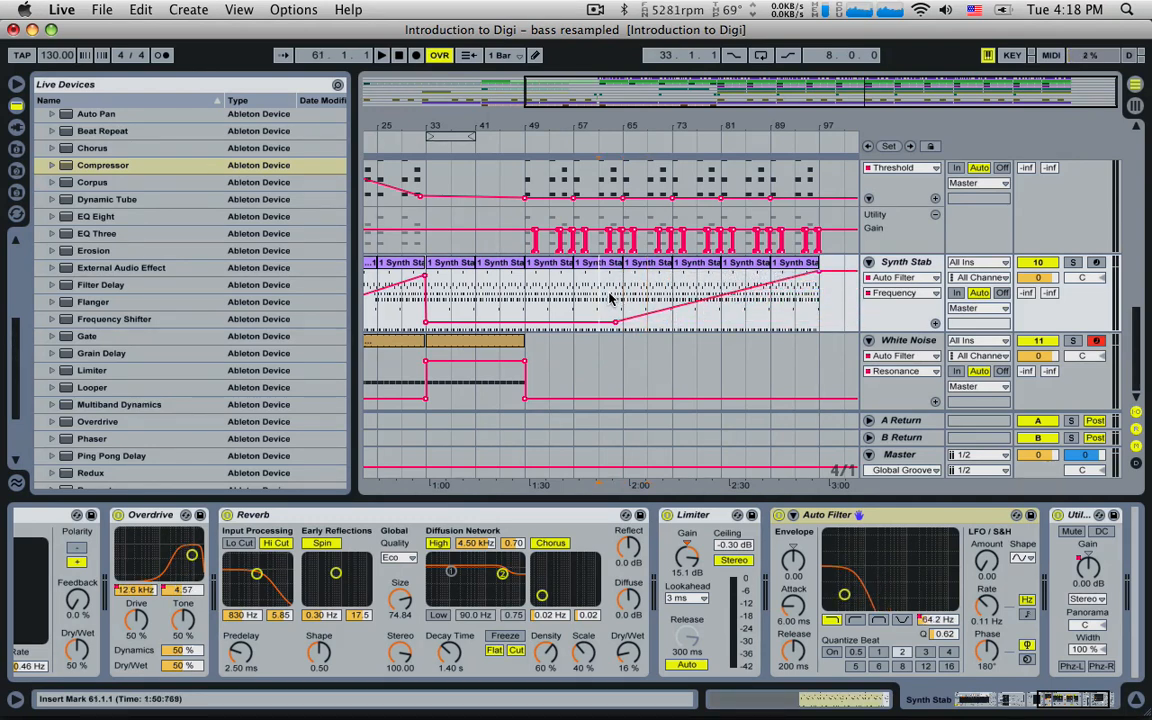
- Play the rising Synth Stab filter sweep through to the end of the drop at bar 97 and stop playback
{"action": "key", "text": "space"}
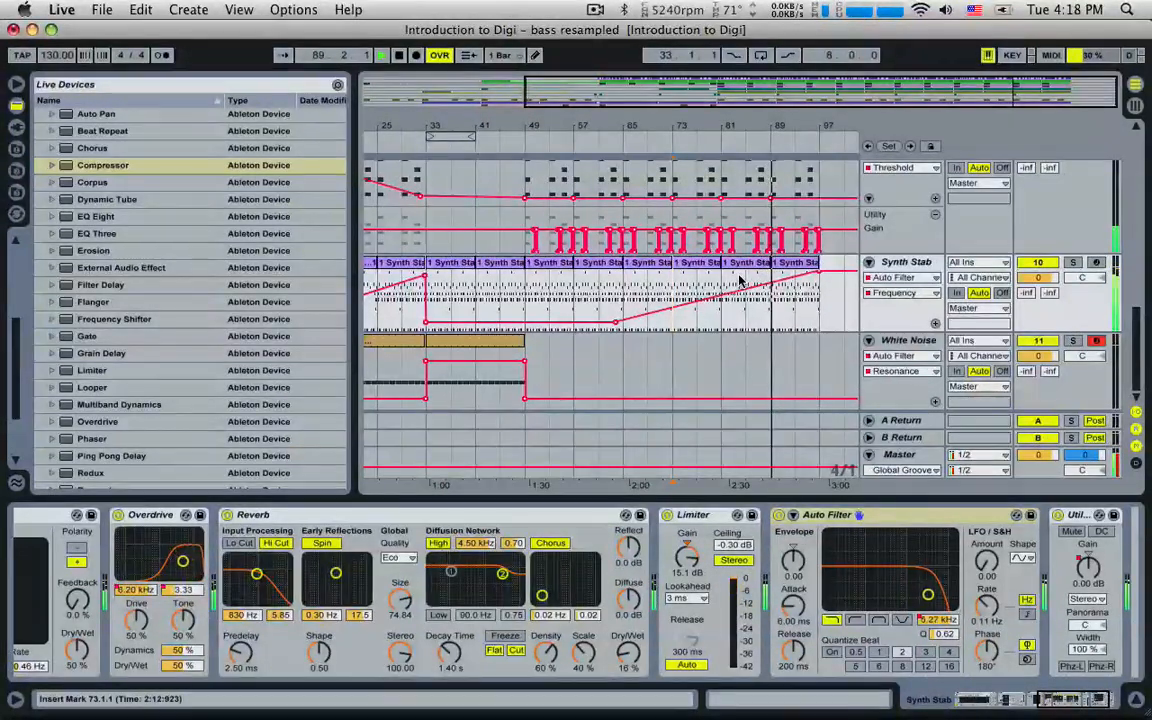
{"action": "left_click_drag", "start_coordinate": [708, 124], "coordinate": [708, 85]}
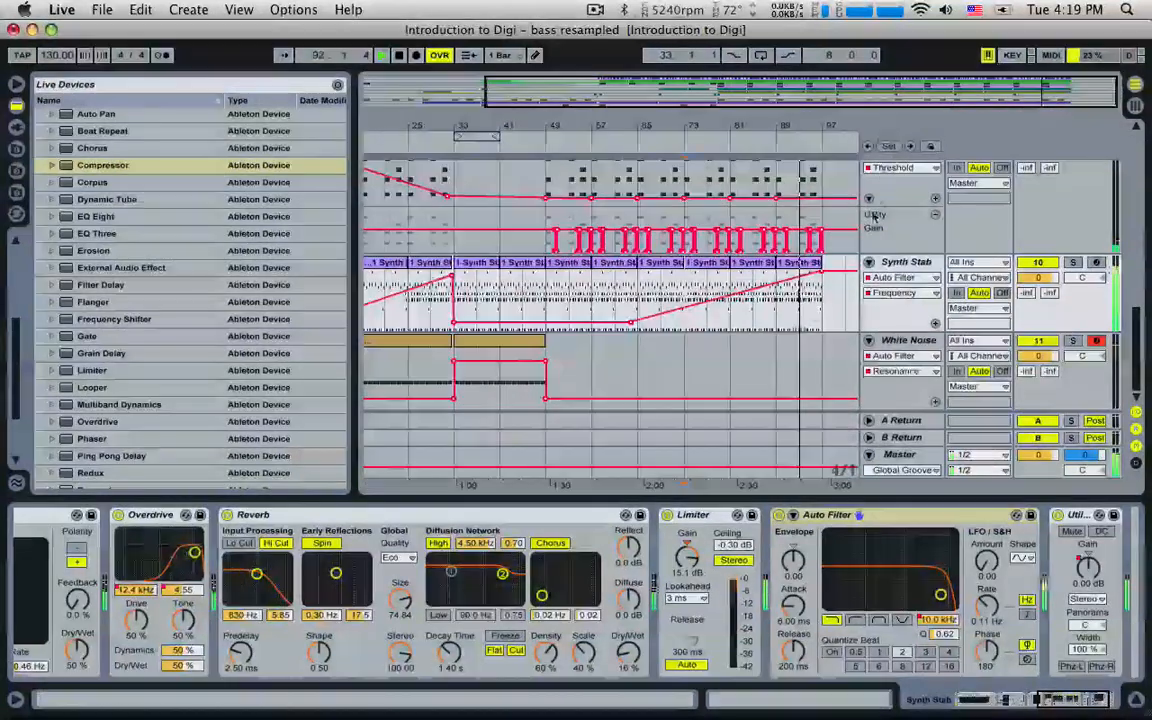
{"action": "scroll", "coordinate": [810, 315], "scroll_direction": "up", "scroll_amount": 10}
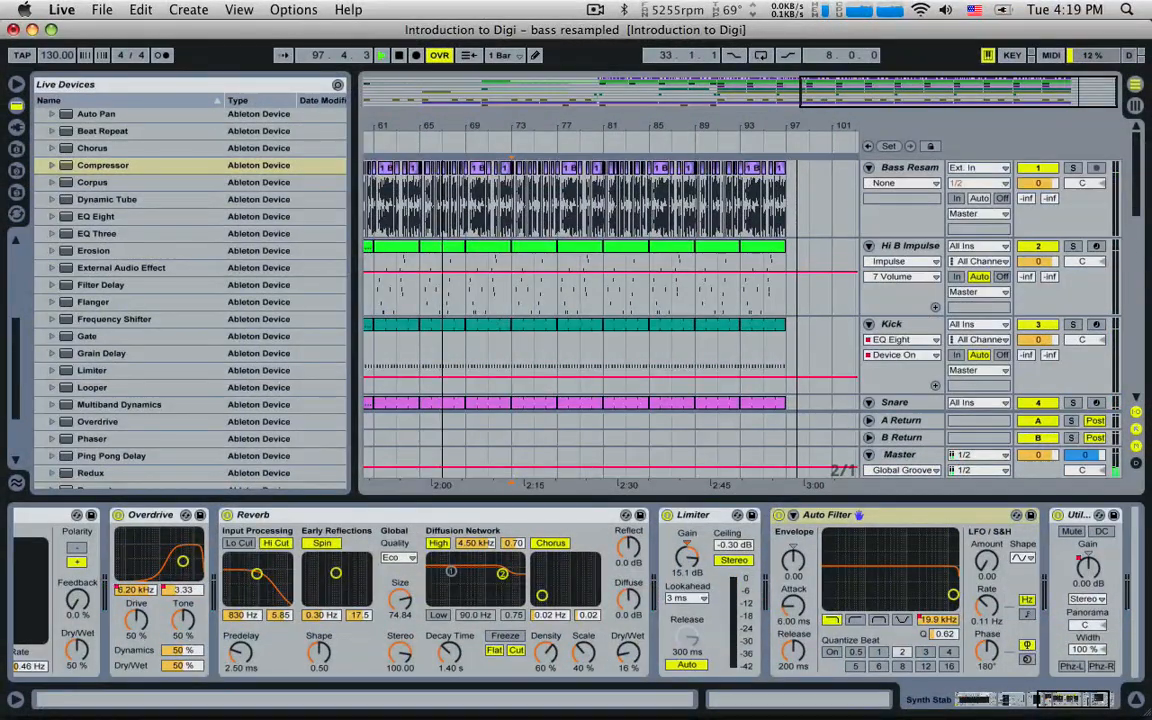
{"action": "key", "text": "space"}
- Select the empty time from 97.1.1 to 103.1.1 across the tracks, directly after the drop
{"action": "left_click_drag", "start_coordinate": [787, 195], "coordinate": [853, 438]}
{"action": "mouse_move", "coordinate": [873, 108]}
{"action": "left_mouse_down"}
{"action": "mouse_move", "coordinate": [905, 110]}
{"action": "mouse_move", "coordinate": [868, 98]}
{"action": "left_mouse_up"}
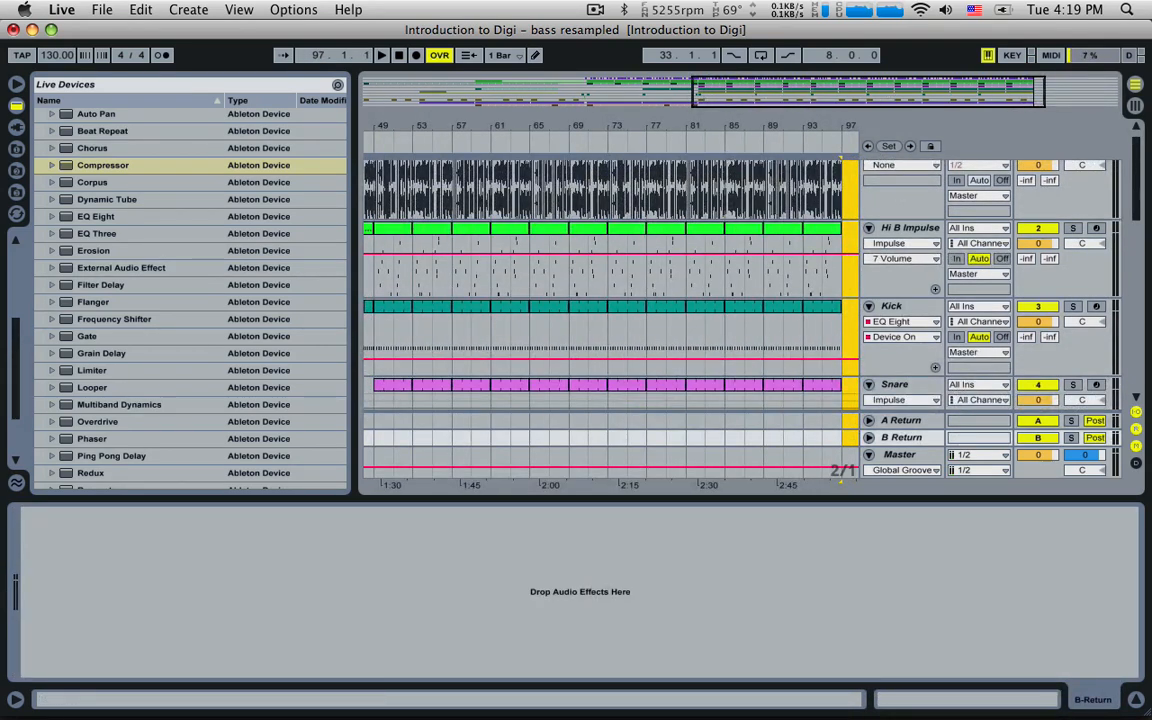
{"action": "left_click_drag", "start_coordinate": [746, 108], "coordinate": [525, 90]}
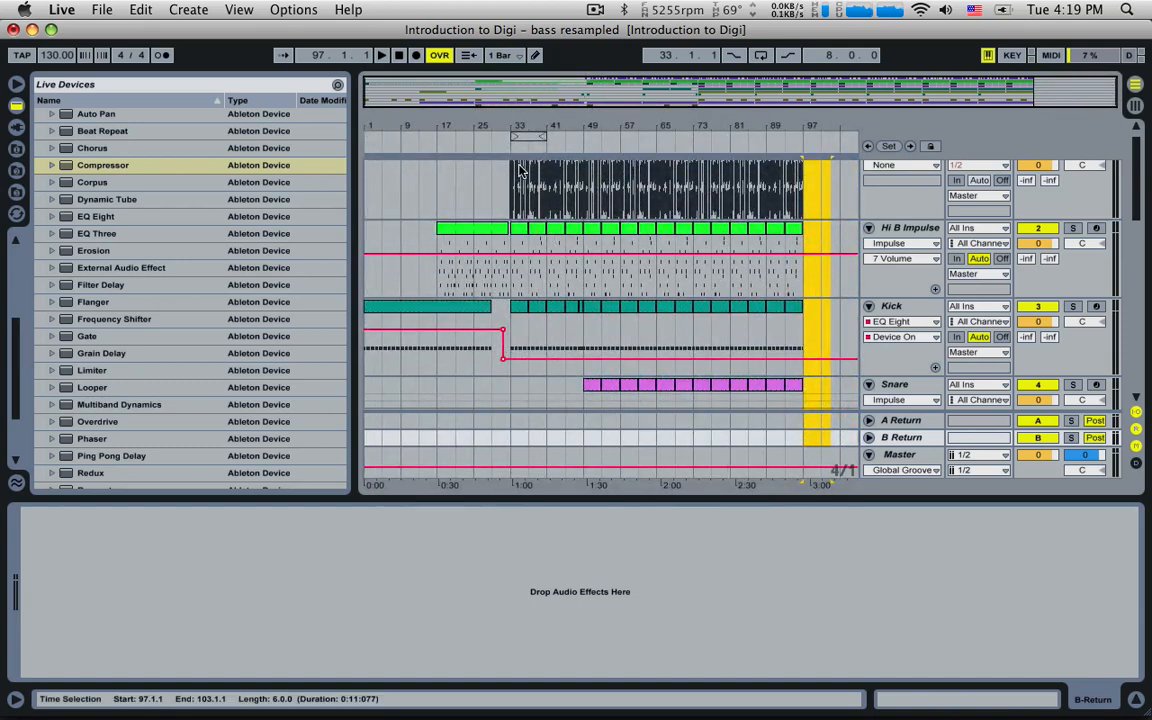